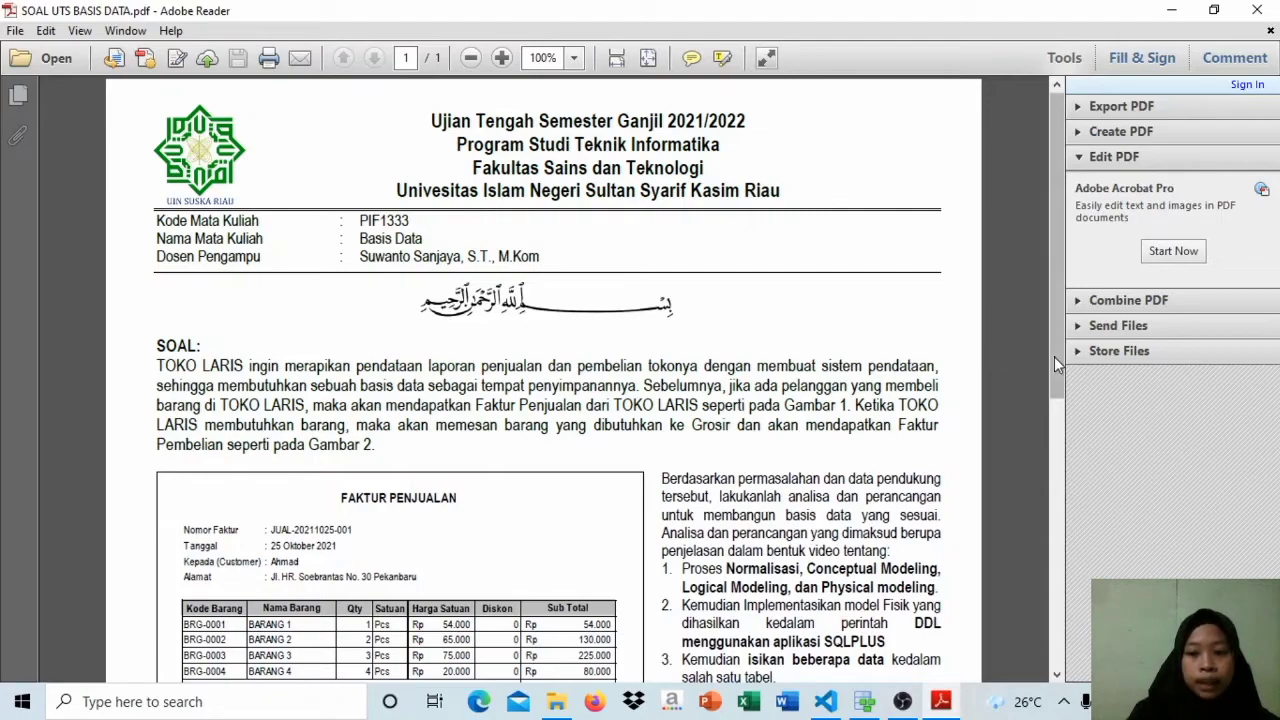
Step: Read the TOKO LARIS case description, the sales invoice and the task list in the exam PDF, fitted to page width
drag(1054, 359, 1054, 468)
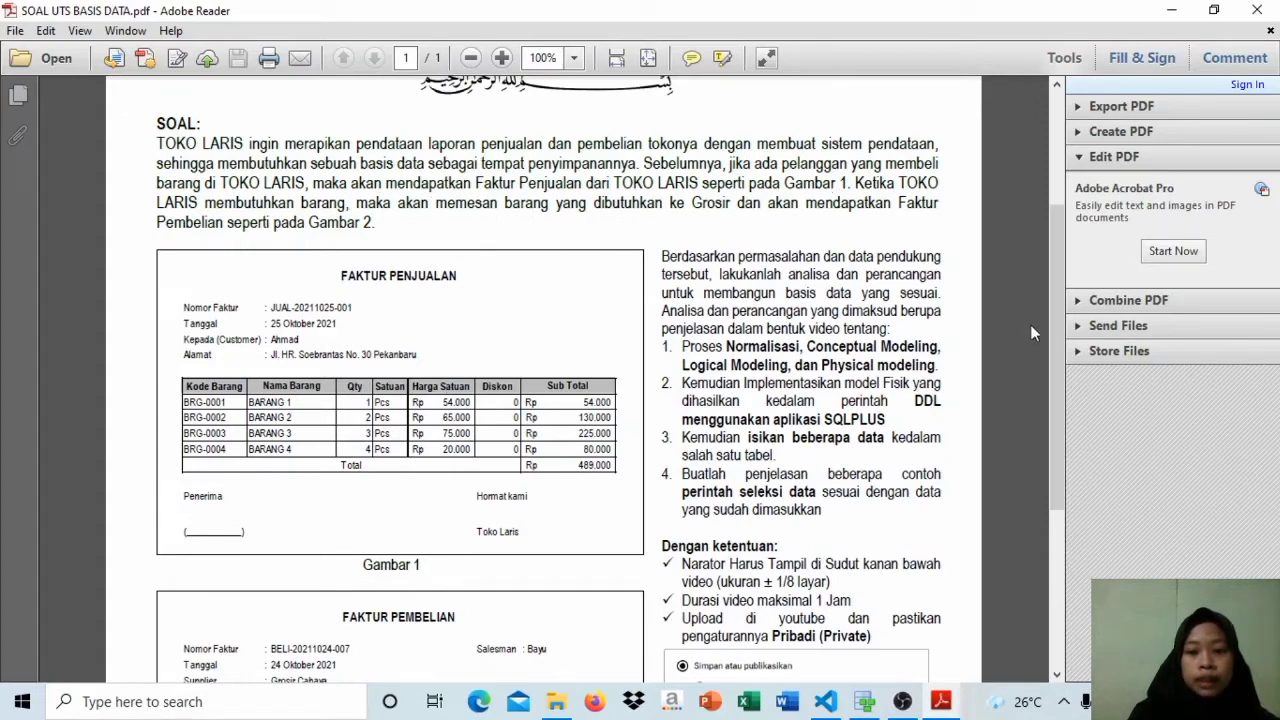
mouse_move(1060, 342)
mouse_down()
mouse_move(1063, 463)
mouse_move(1061, 320)
mouse_up()
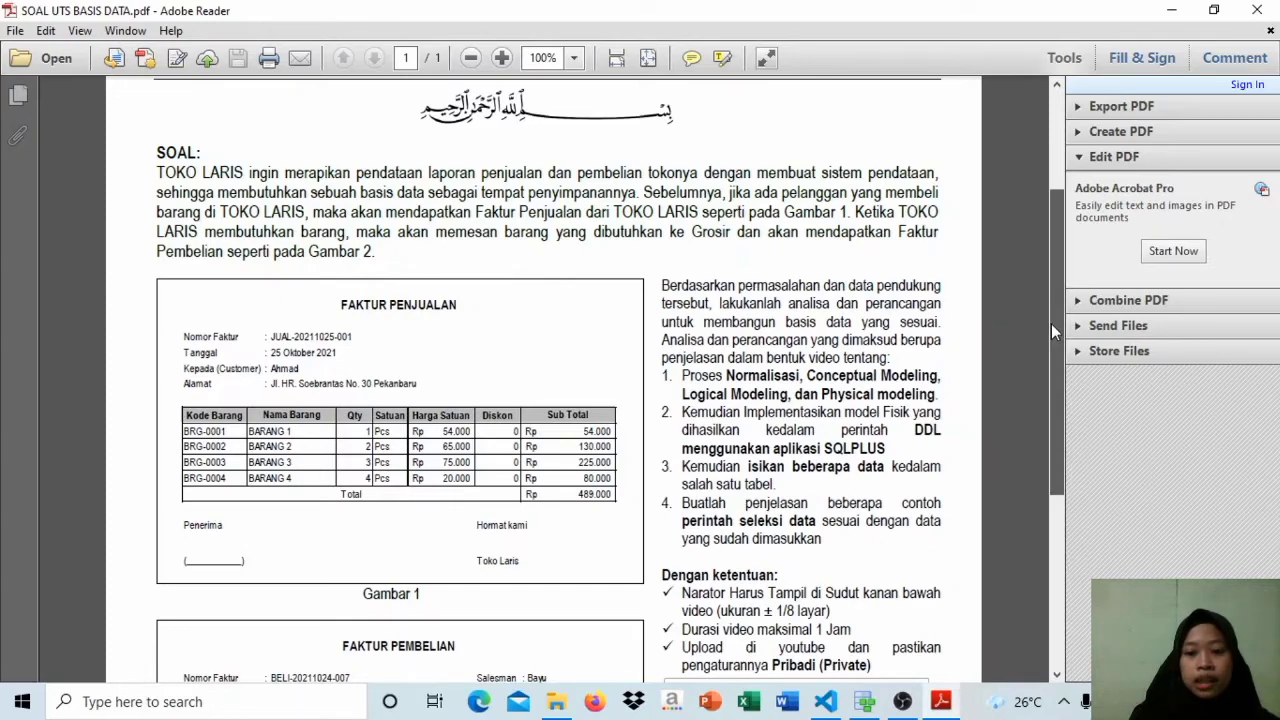
drag(1051, 323, 1047, 290)
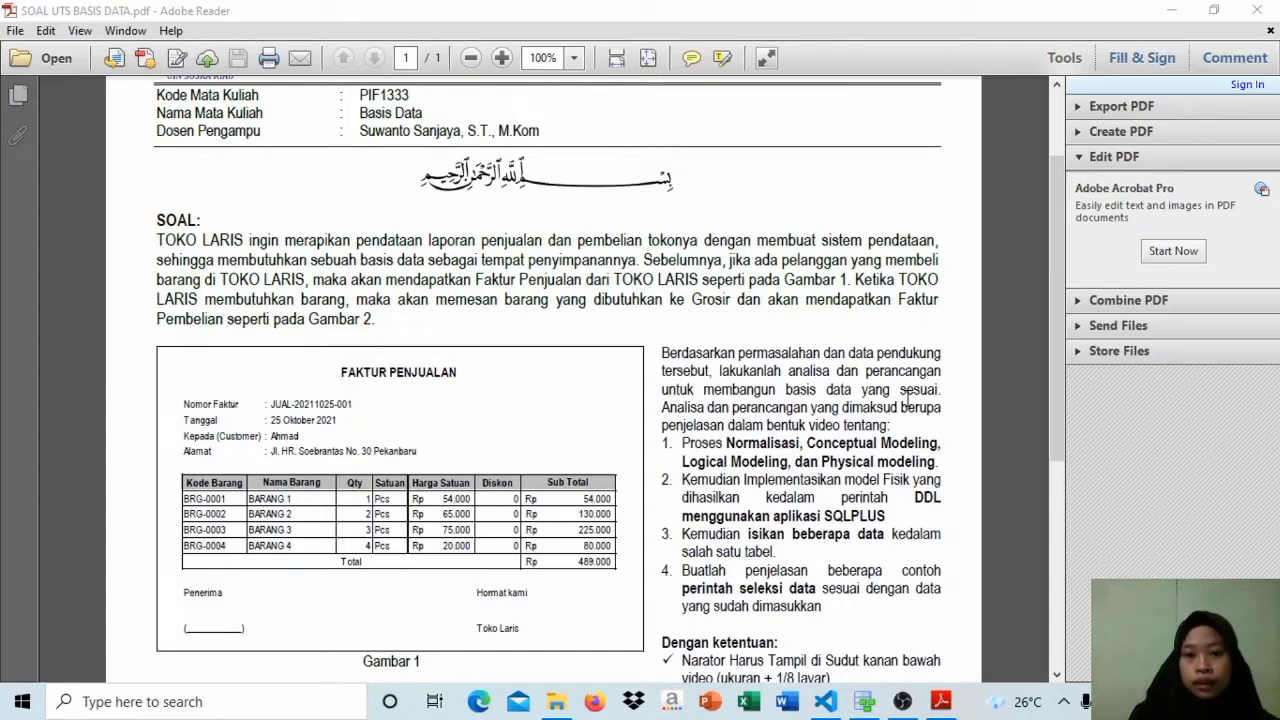
key(ctrl+2)
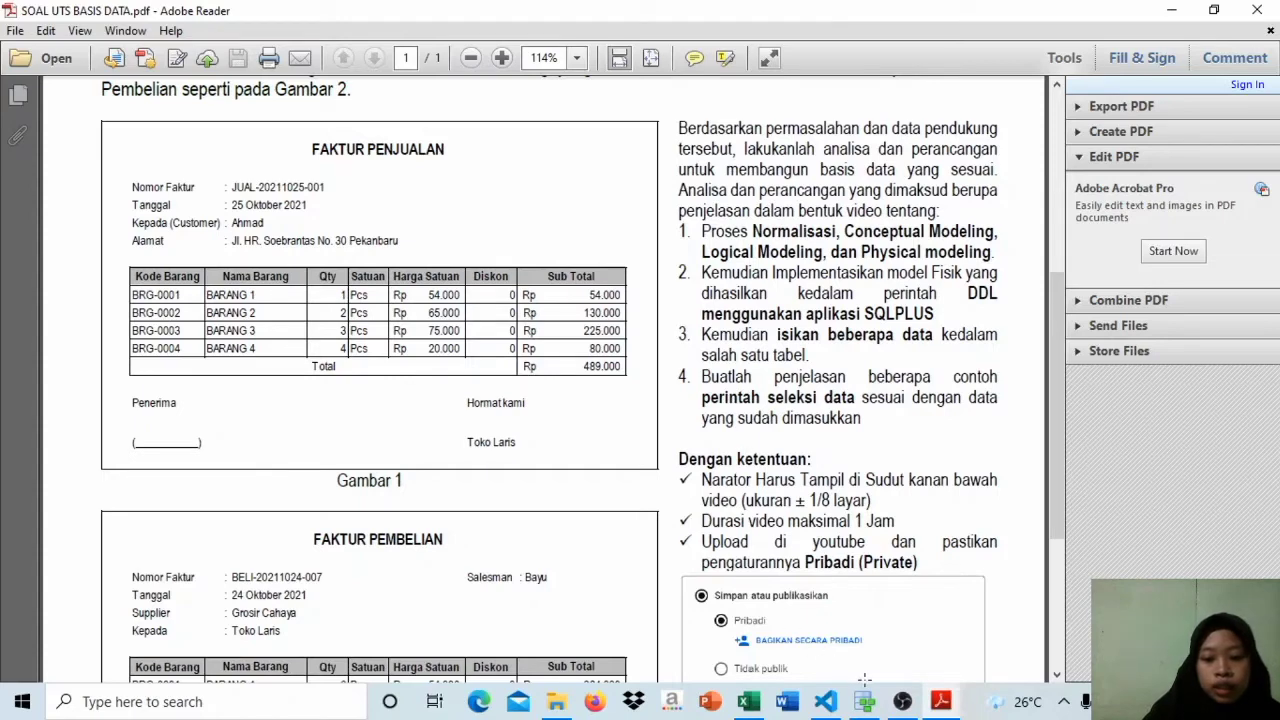
Step: Switch to the UTS BASIS DATA.xlsx workbook in Excel and examine the Nama Toko column of the UNNORMAL table
click(748, 701)
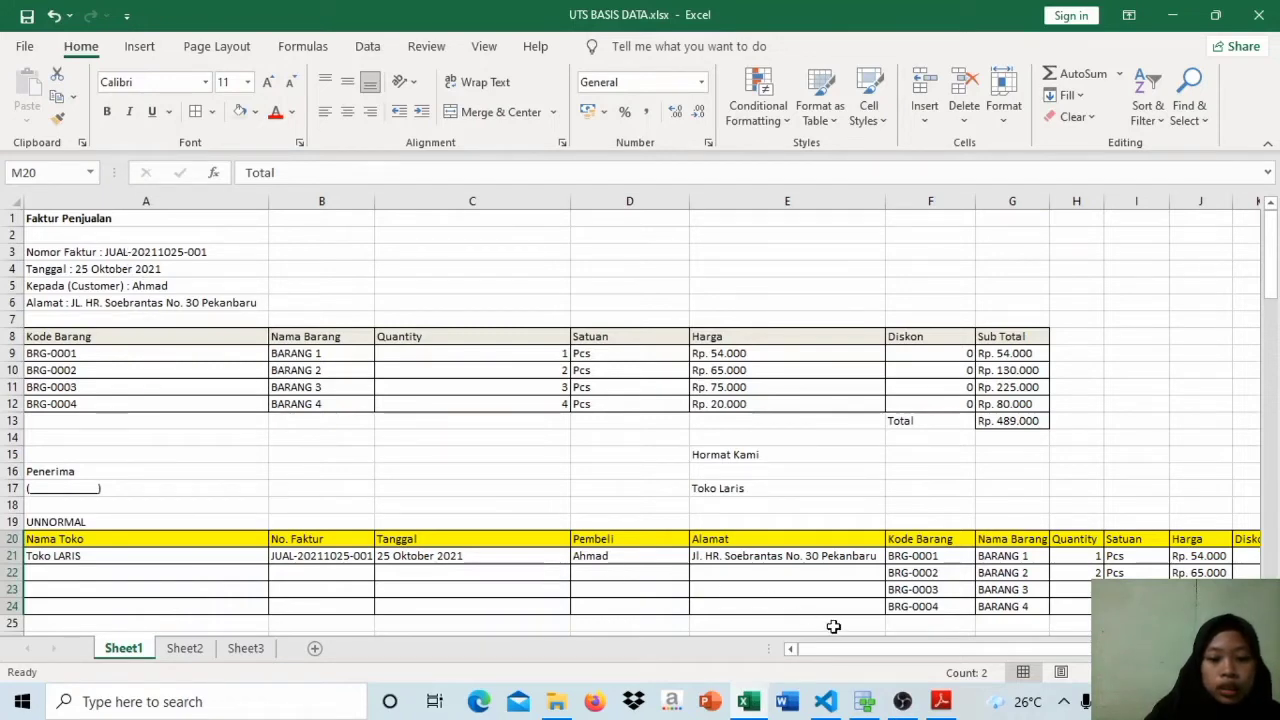
drag(857, 652, 811, 655)
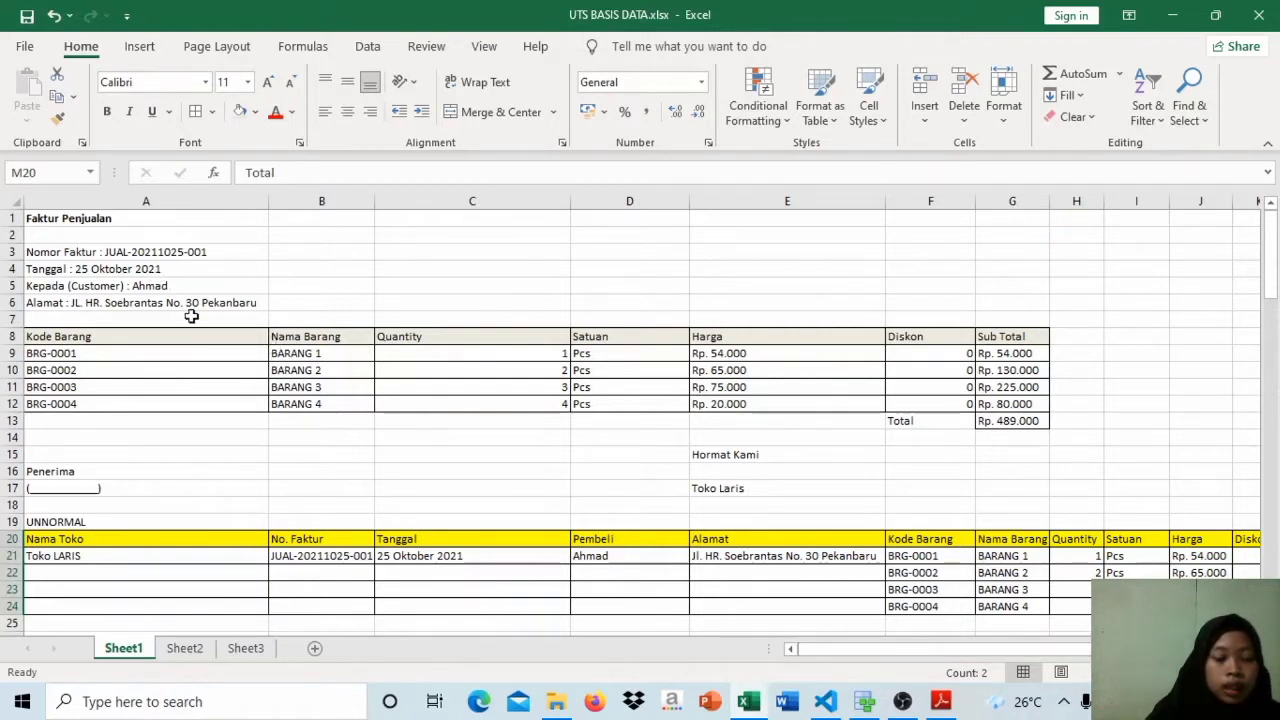
click(152, 542)
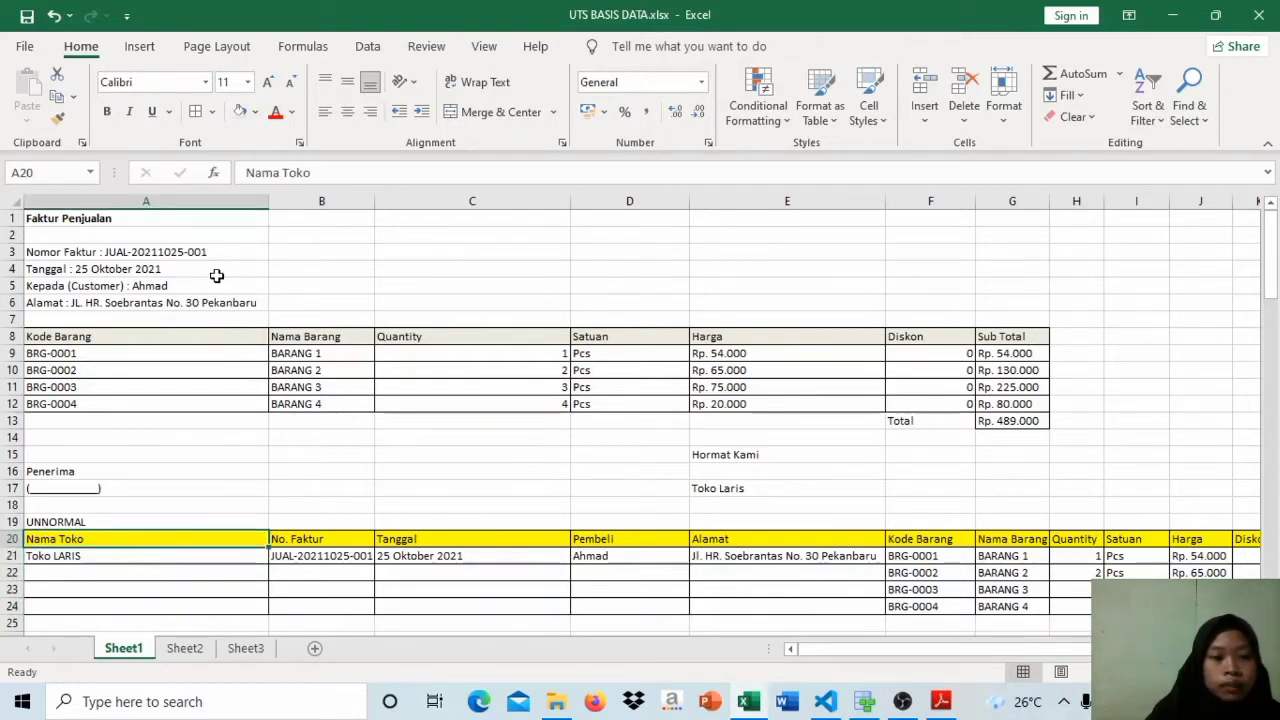
click(215, 557)
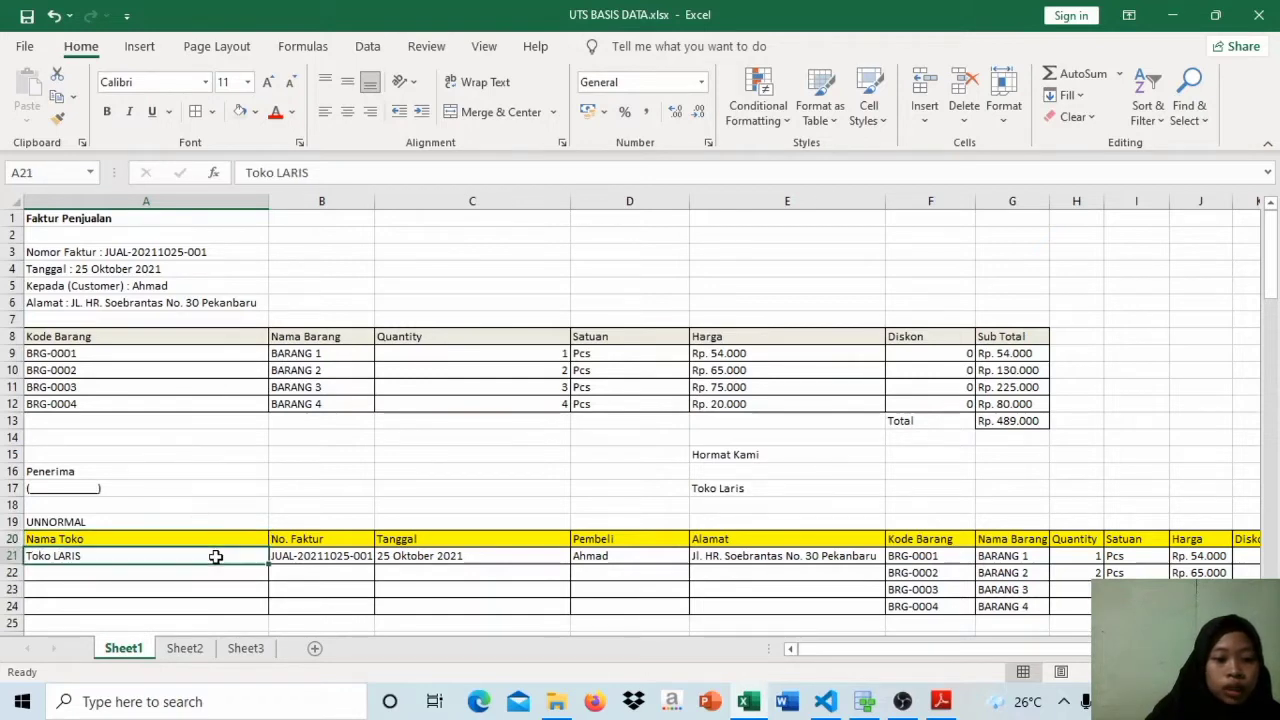
Step: Compare the sales invoice's number, date, customer and address lines with the matching columns of the UNNORMAL table
click(305, 540)
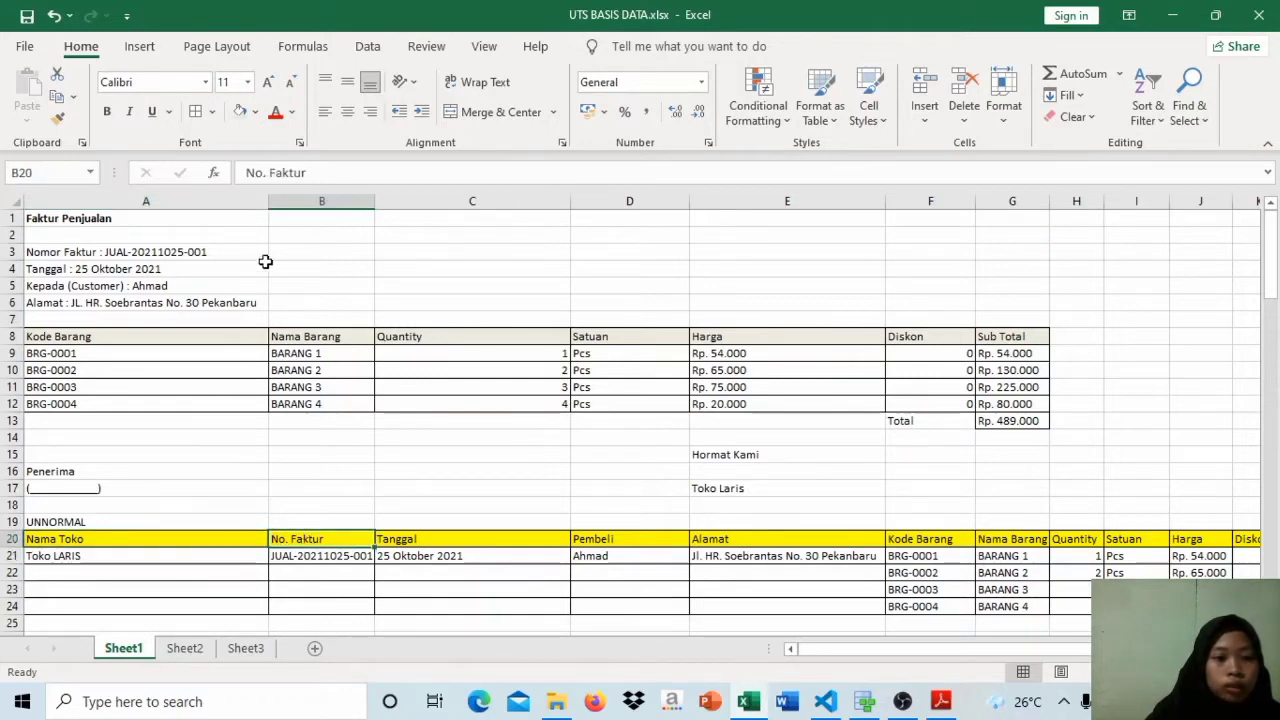
click(243, 248)
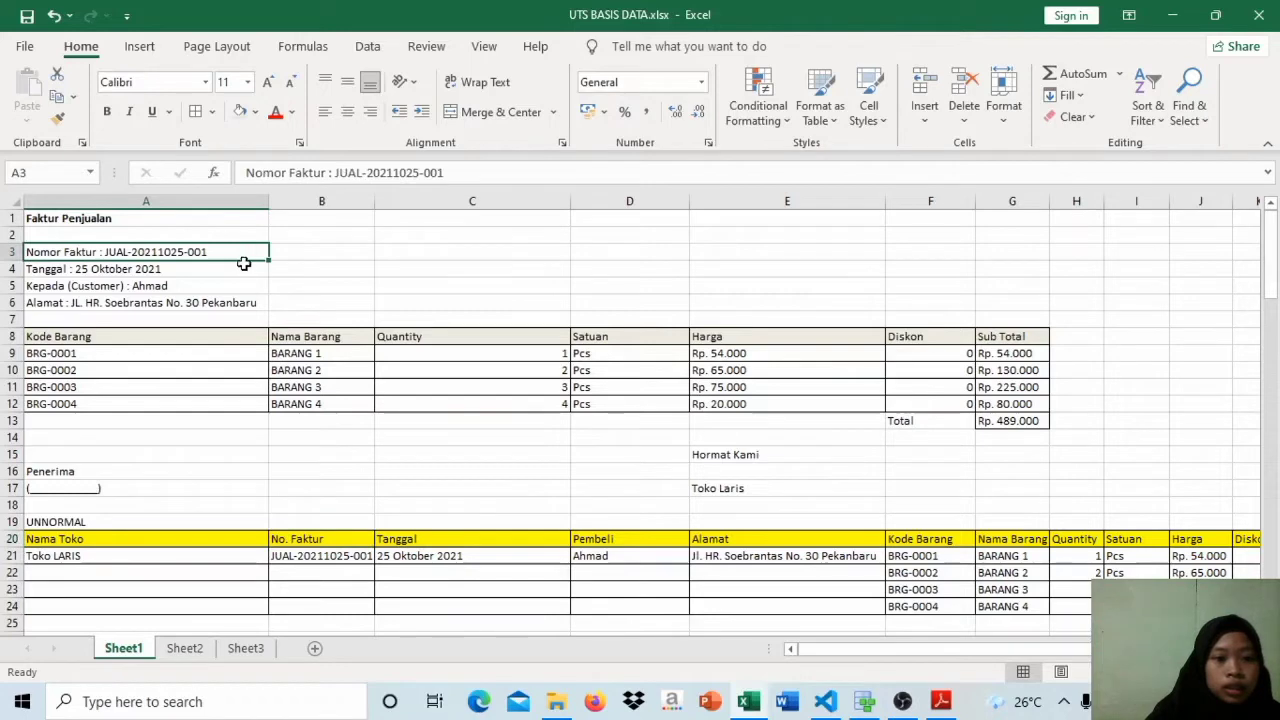
click(244, 271)
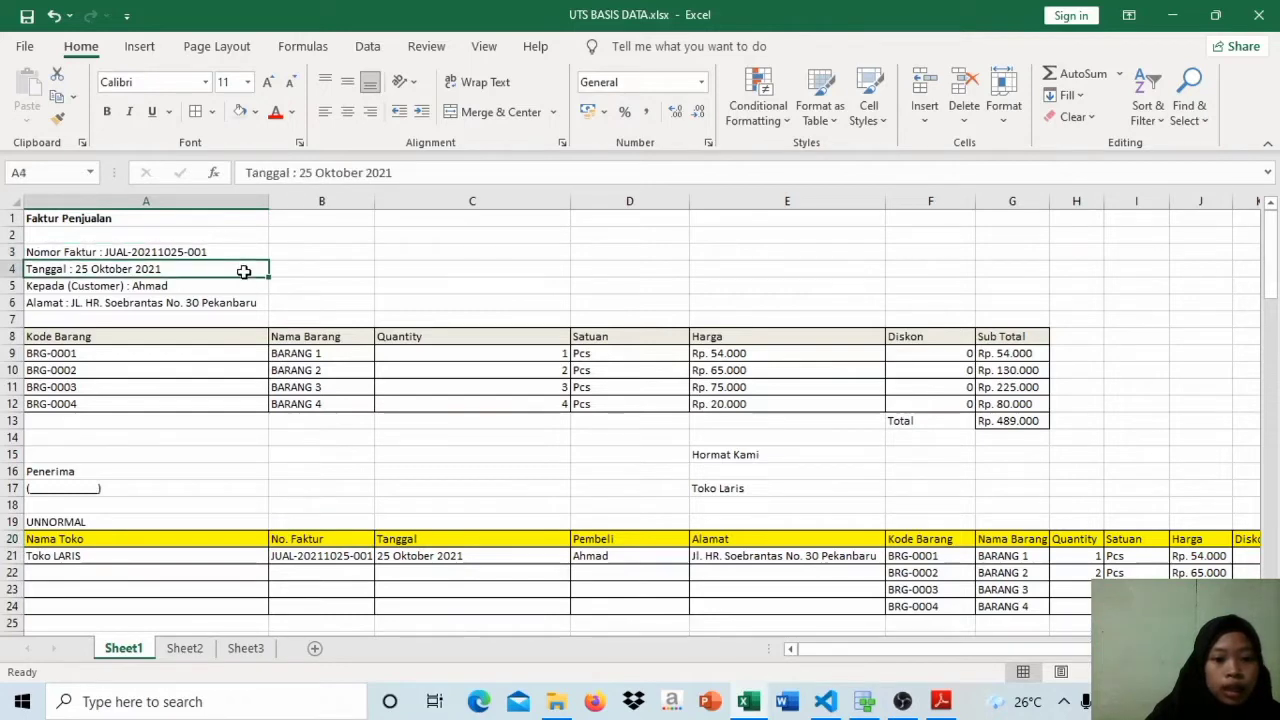
click(453, 539)
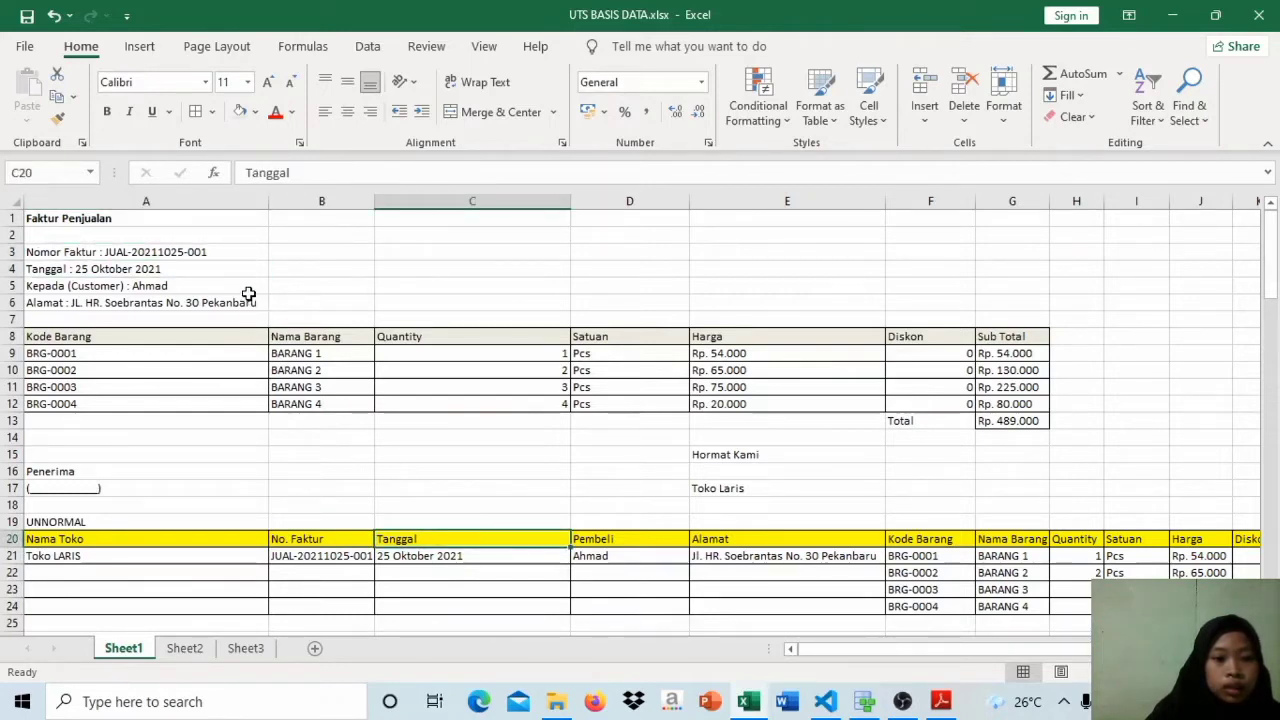
click(245, 287)
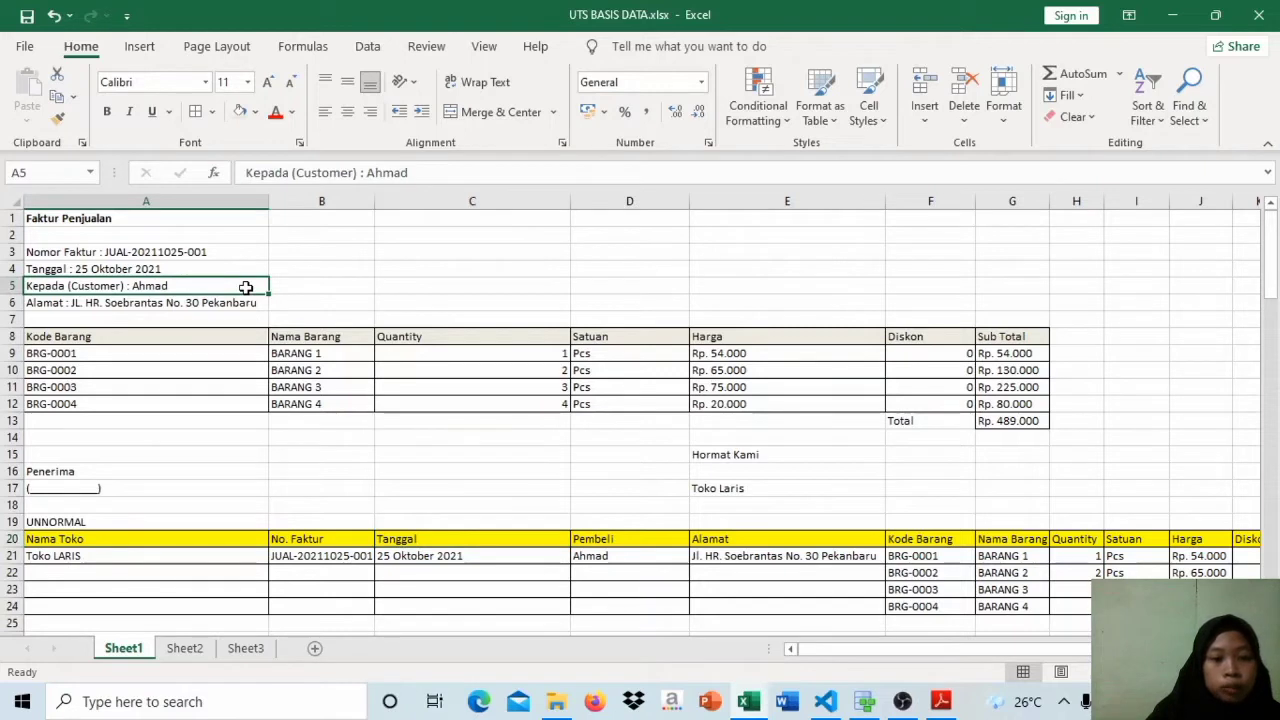
click(235, 311)
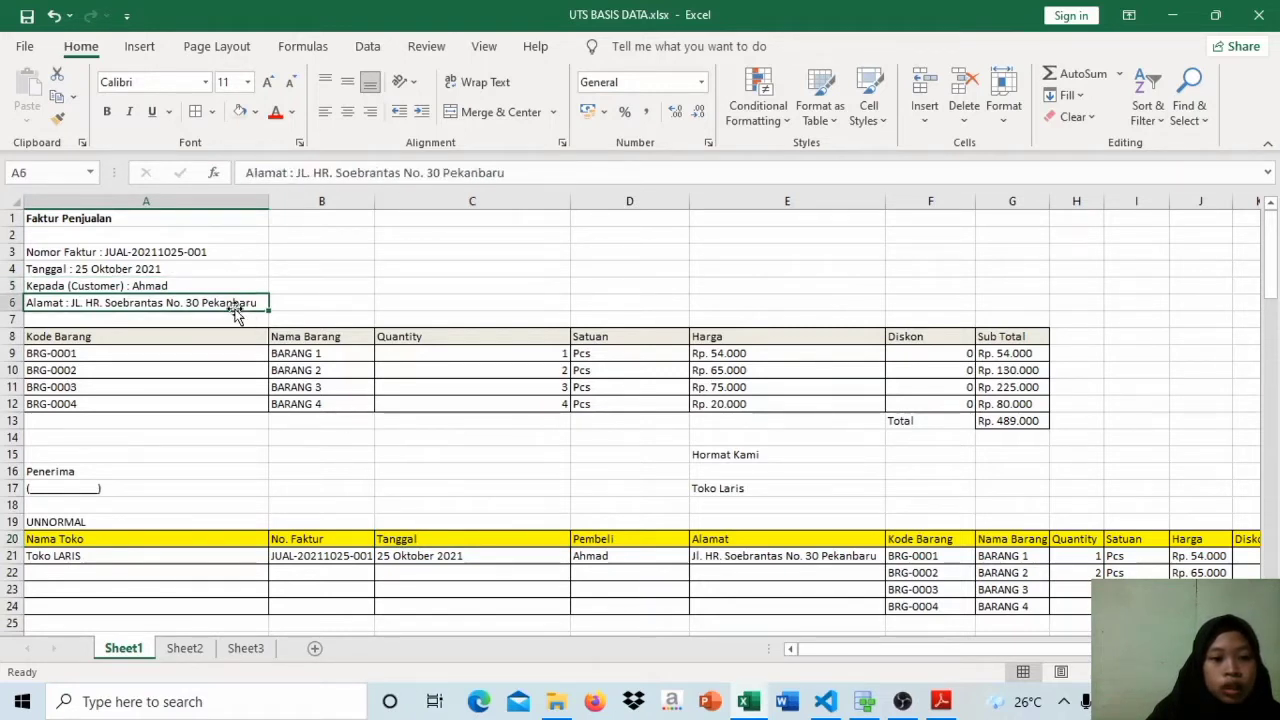
click(784, 540)
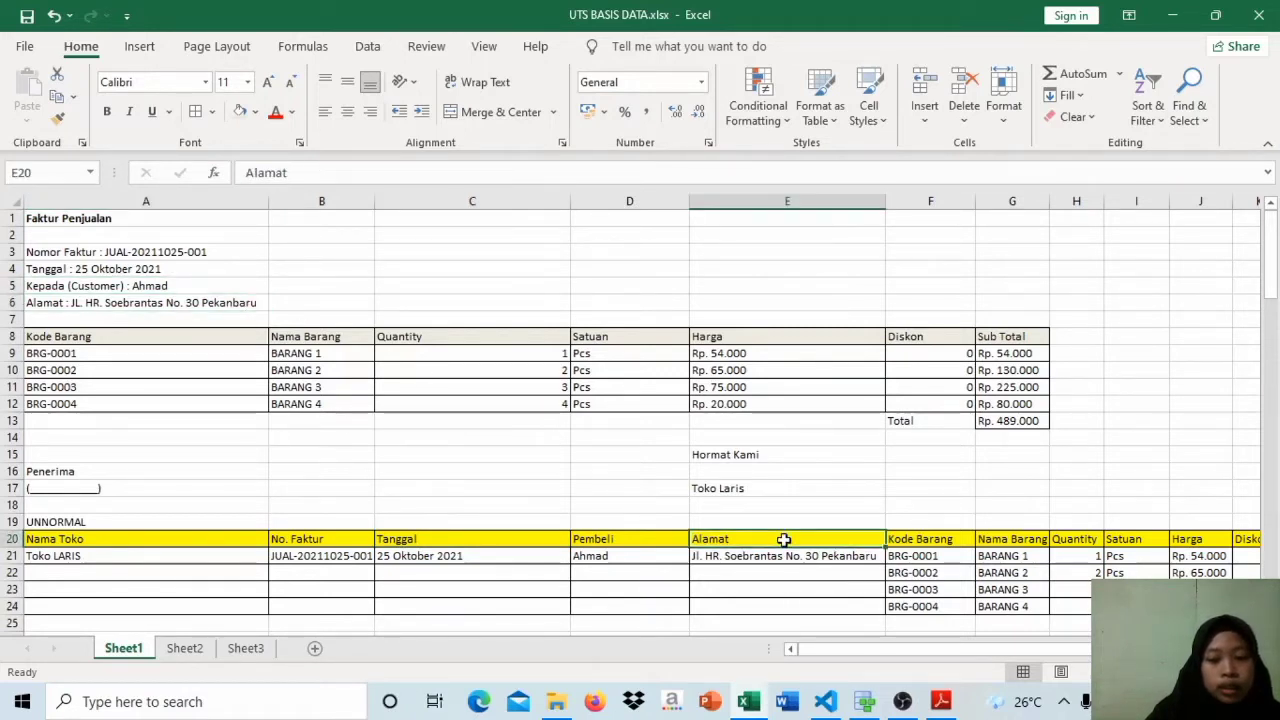
Step: Compare the invoice's item table, starting at Kode Barang, with the item columns of the UNNORMAL table
drag(837, 660, 776, 656)
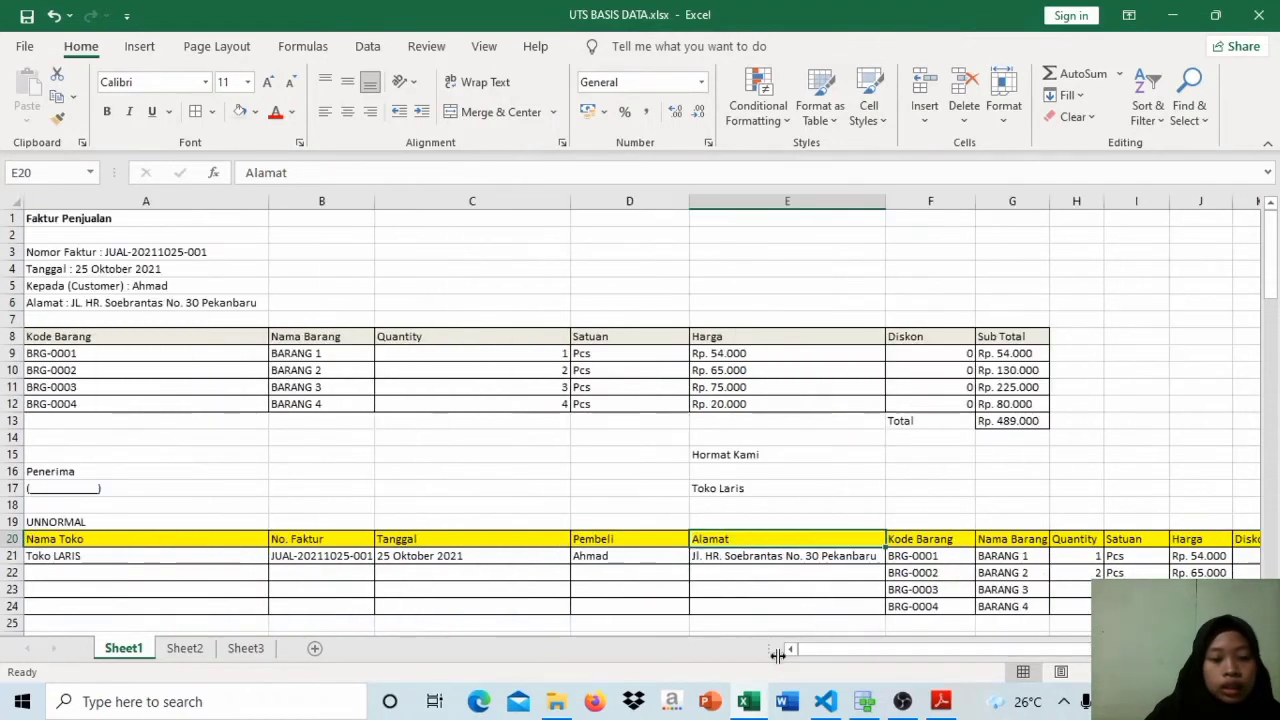
click(198, 340)
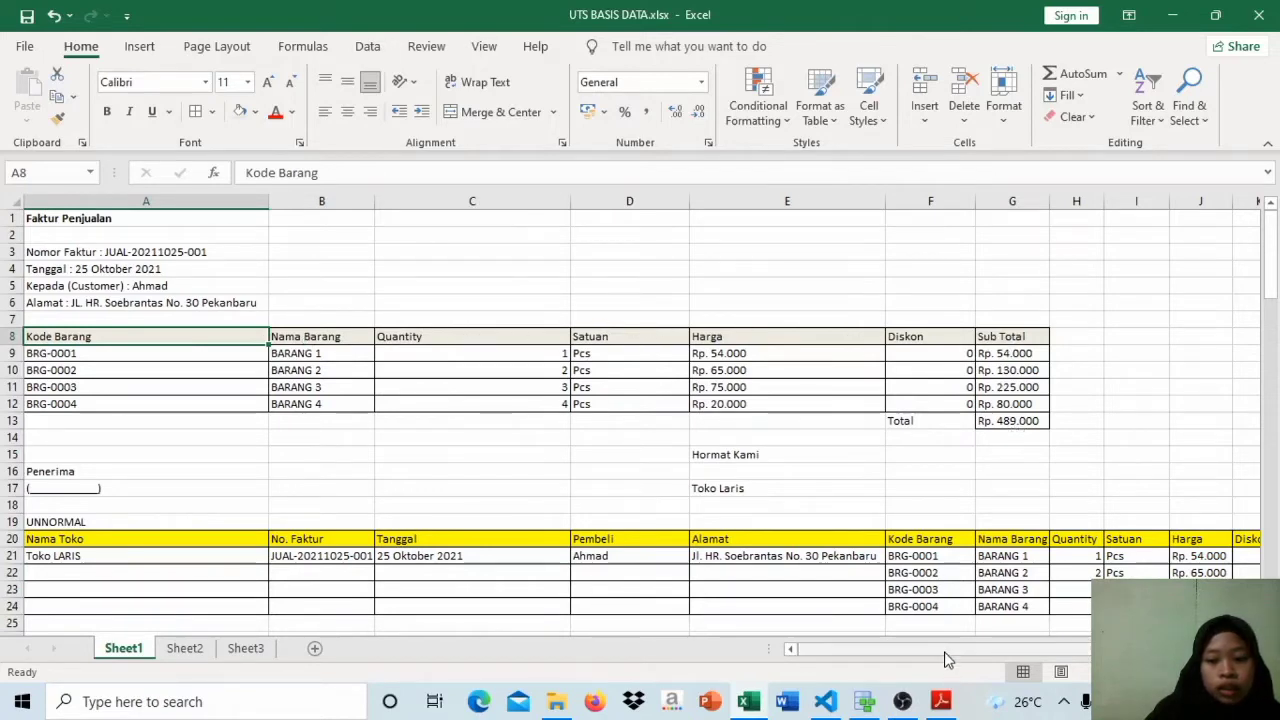
drag(944, 645, 985, 652)
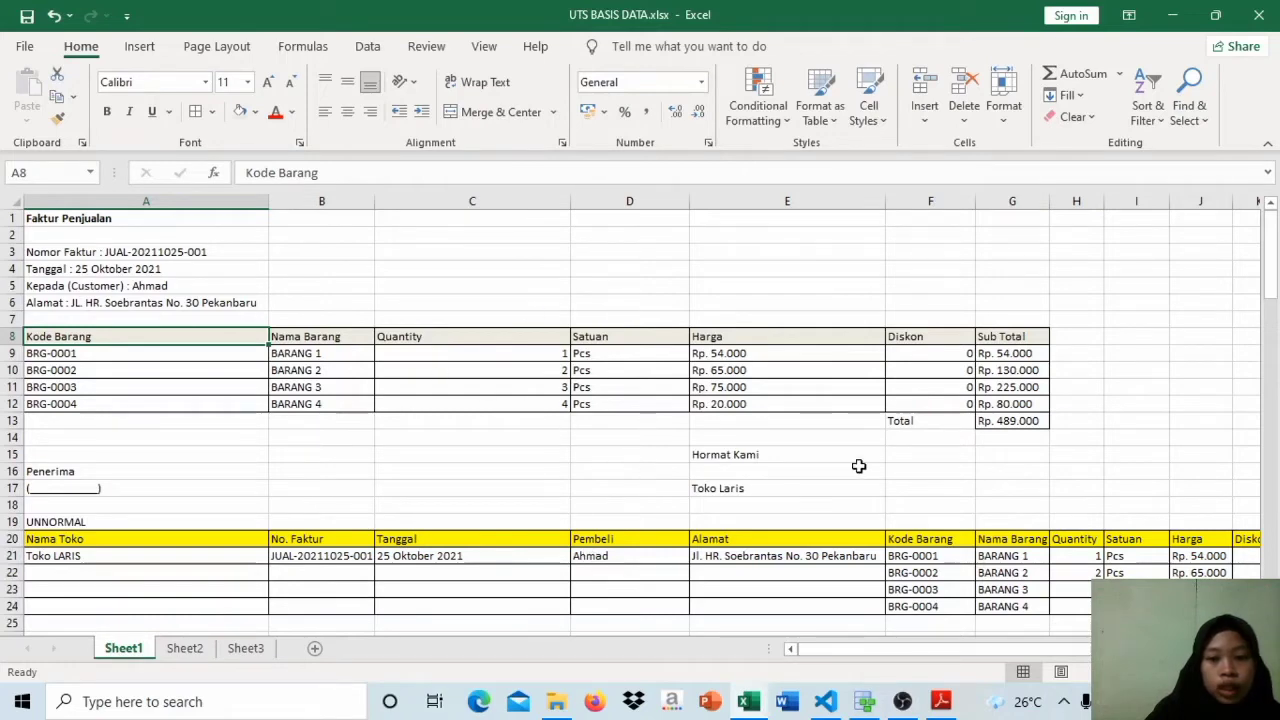
scroll(1270, 331, down, 1)
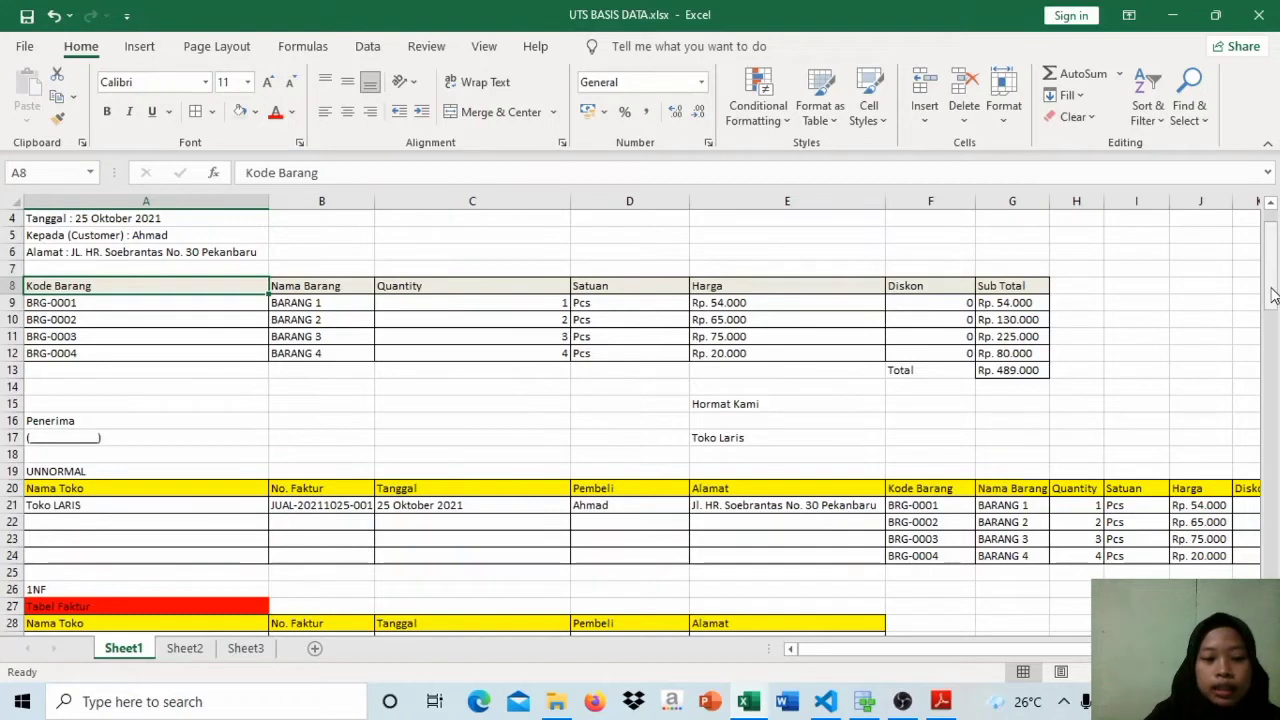
drag(1088, 657, 1048, 663)
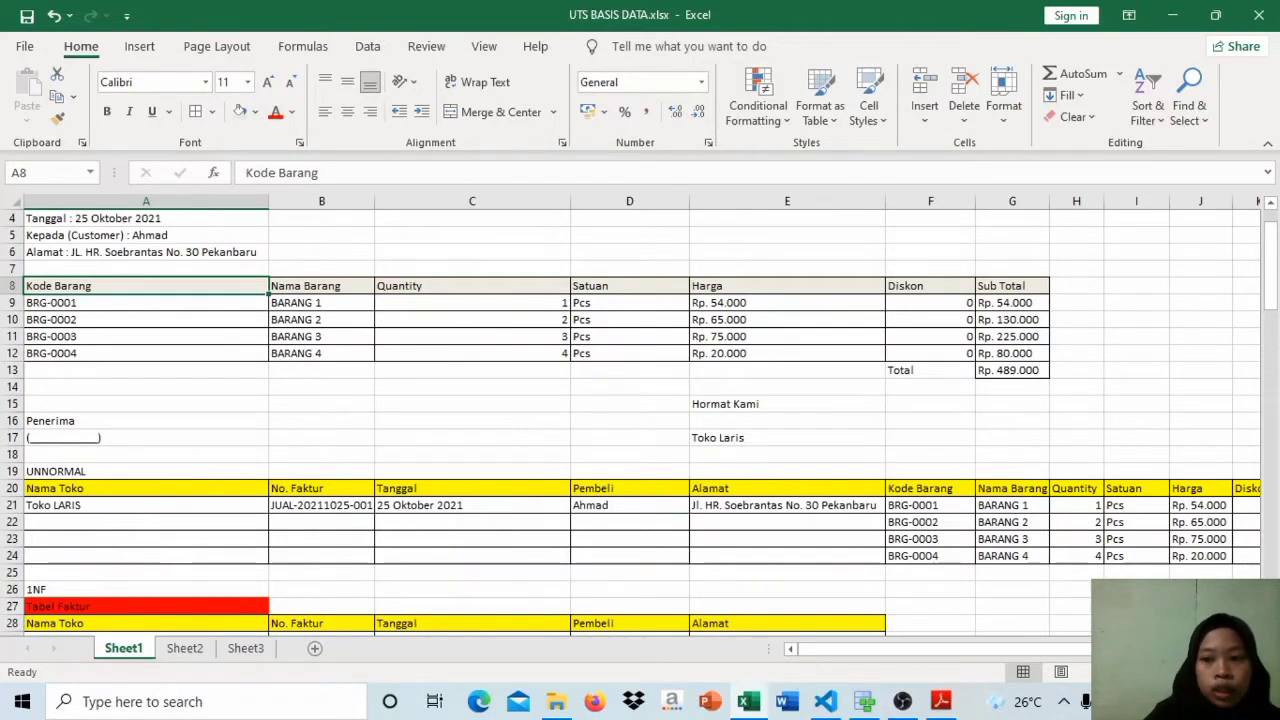
drag(1271, 305, 1275, 275)
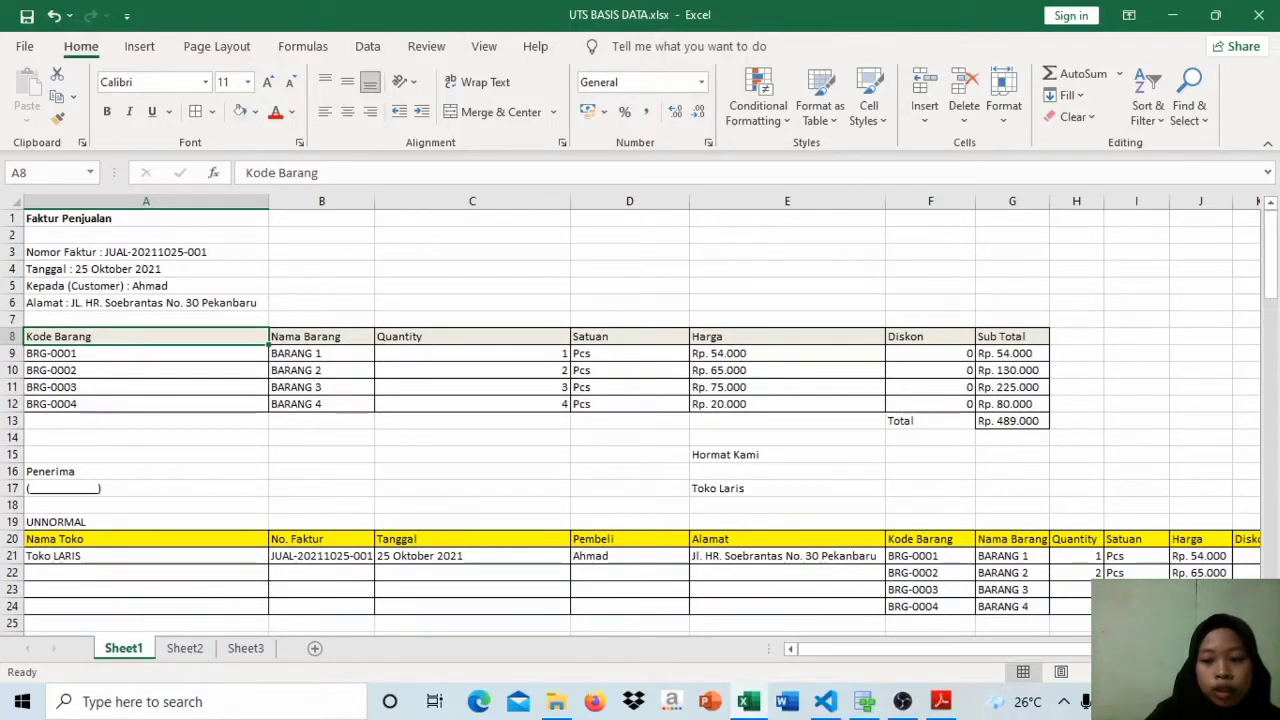
Step: Examine how the single store entry in the UNNORMAL table relates to the item codes BRG-0001 to BRG-0004
scroll(630, 420, down, 1)
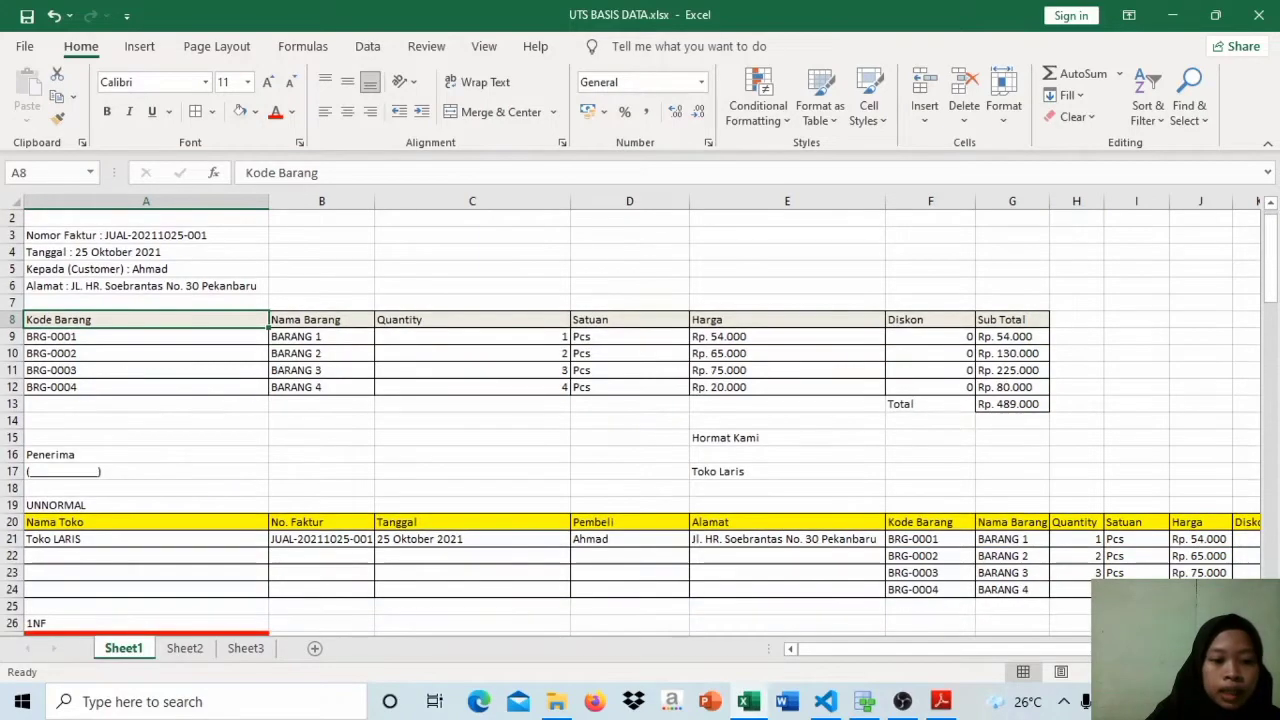
drag(1271, 295, 1273, 360)
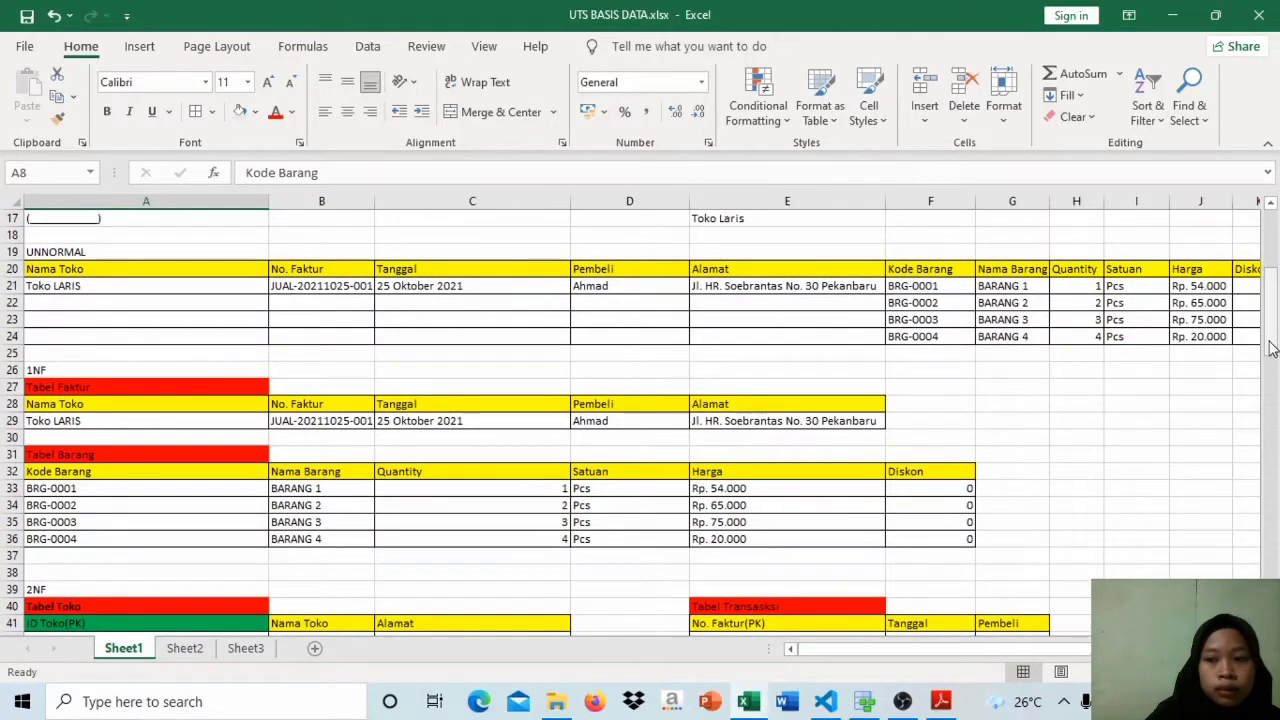
mouse_move(1271, 347)
mouse_down()
mouse_move(1271, 366)
mouse_move(1271, 355)
mouse_up()
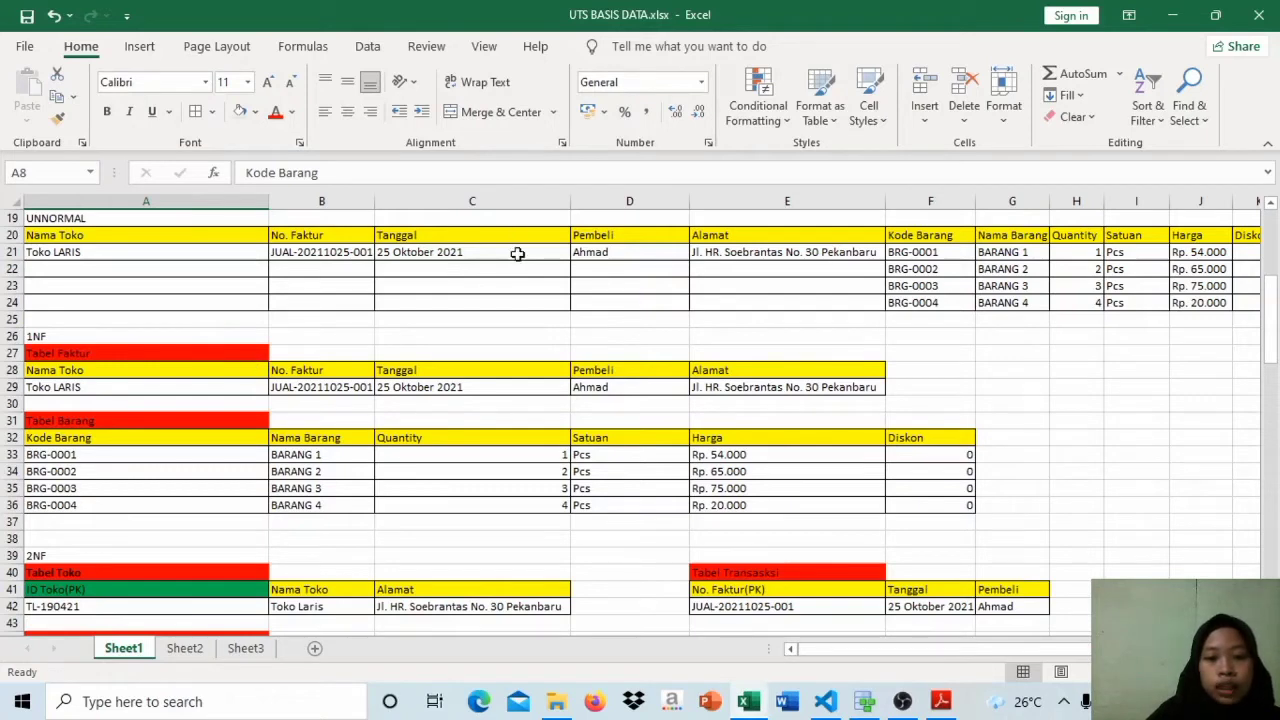
click(213, 252)
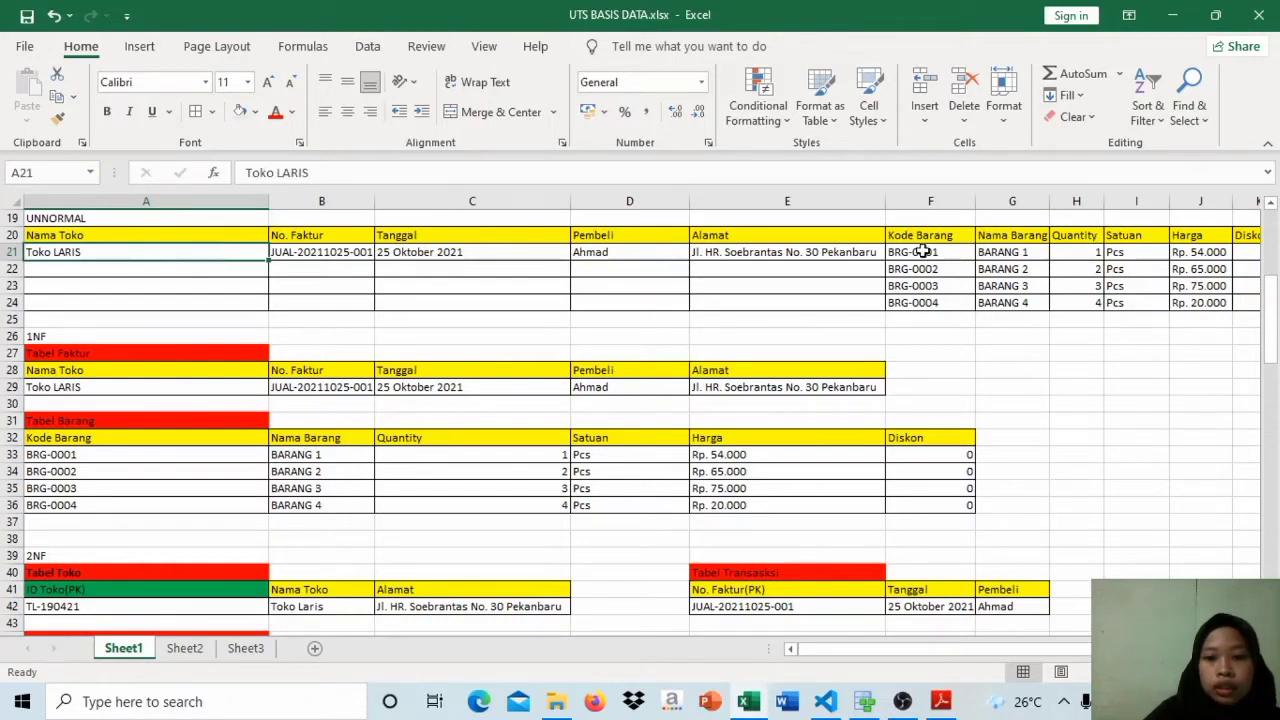
click(926, 254)
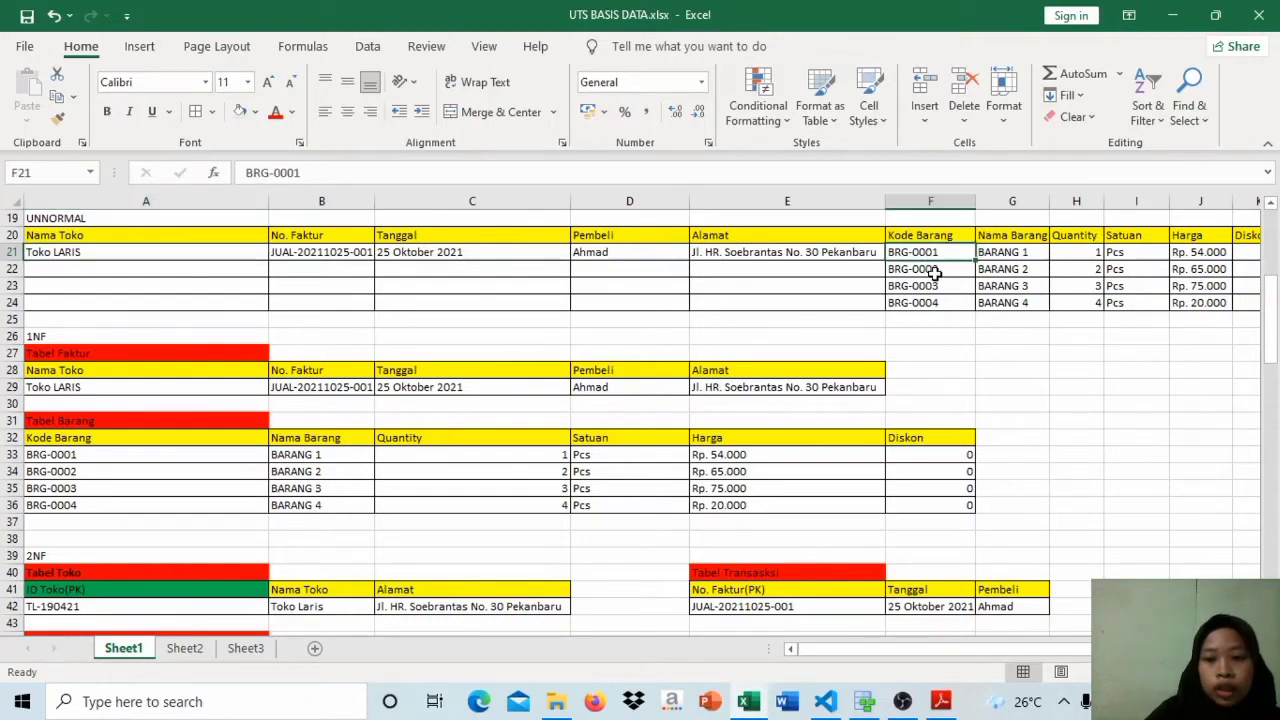
click(932, 269)
click(935, 285)
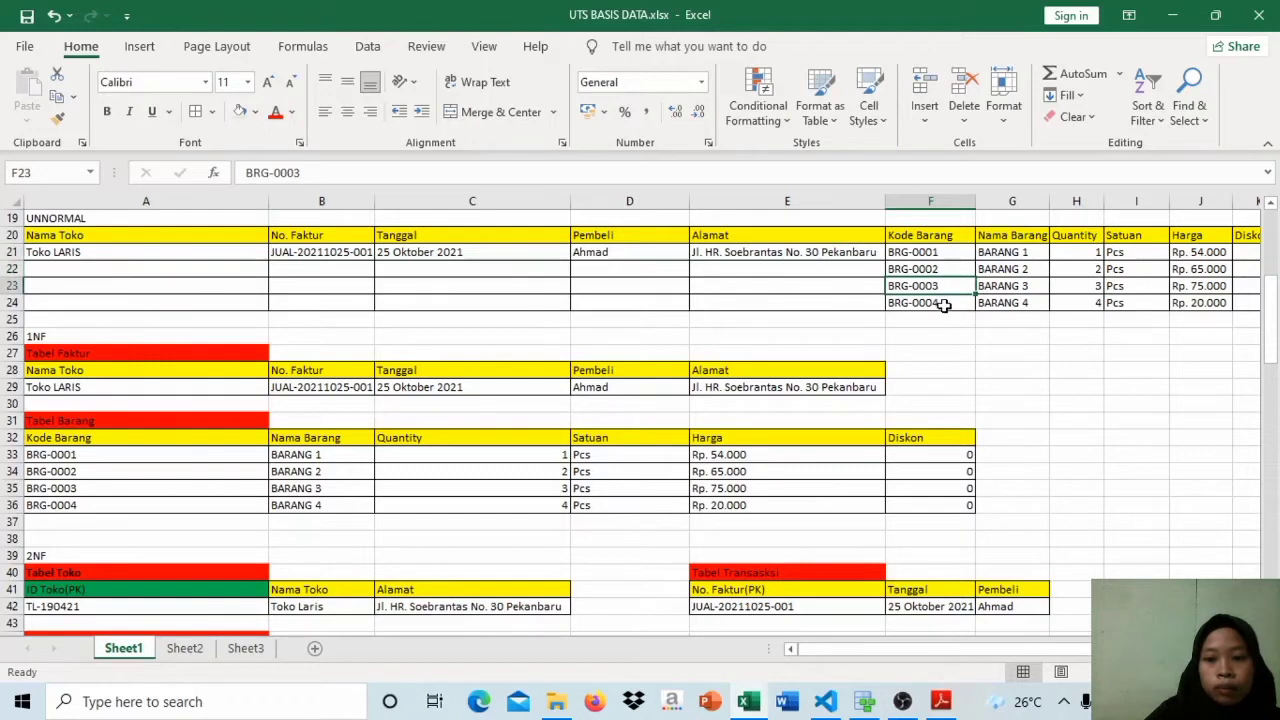
click(944, 305)
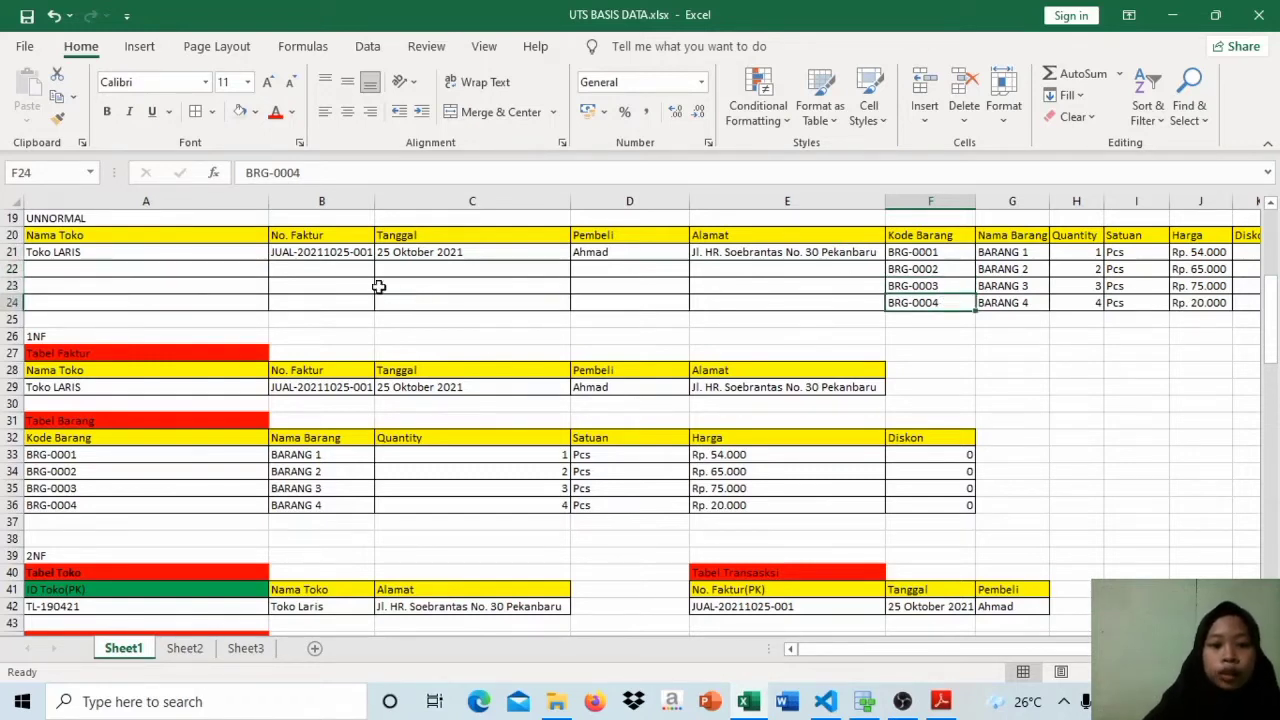
Step: Check the UNNORMAL table's invoice number, store name and address against its item code rows for empty repeated fields
click(352, 256)
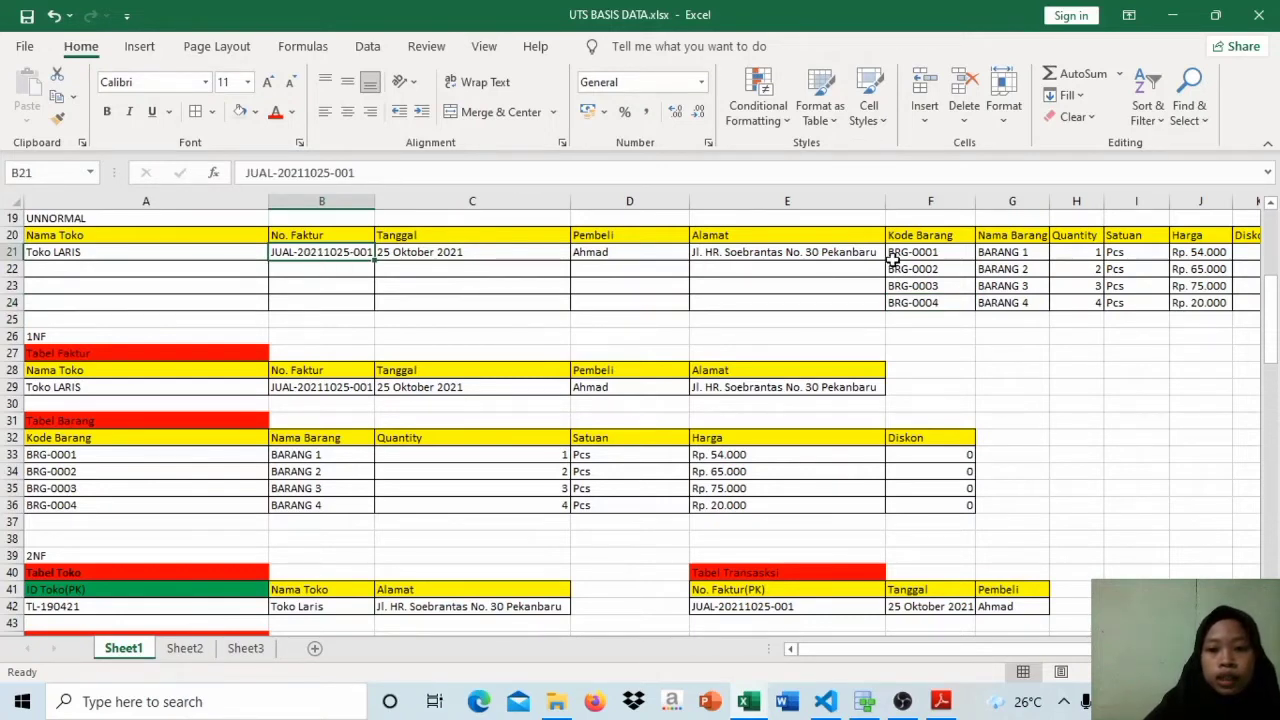
click(928, 252)
click(933, 268)
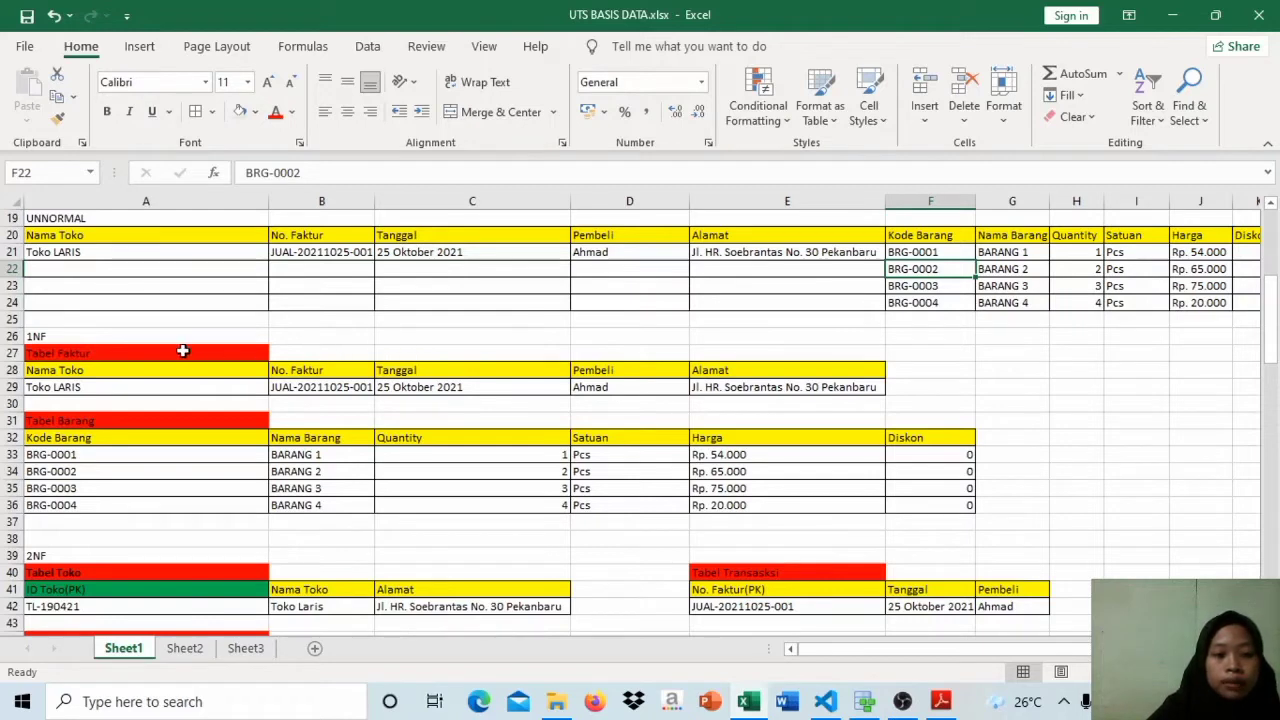
click(198, 237)
click(200, 252)
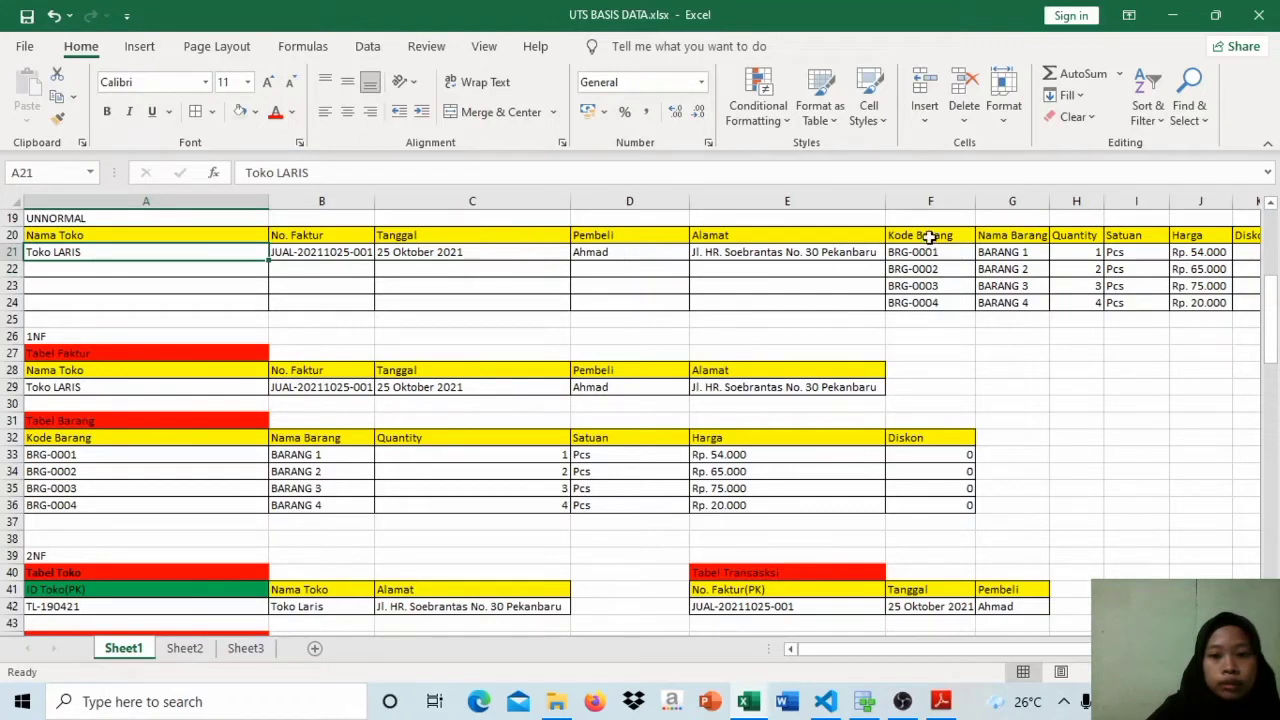
click(813, 252)
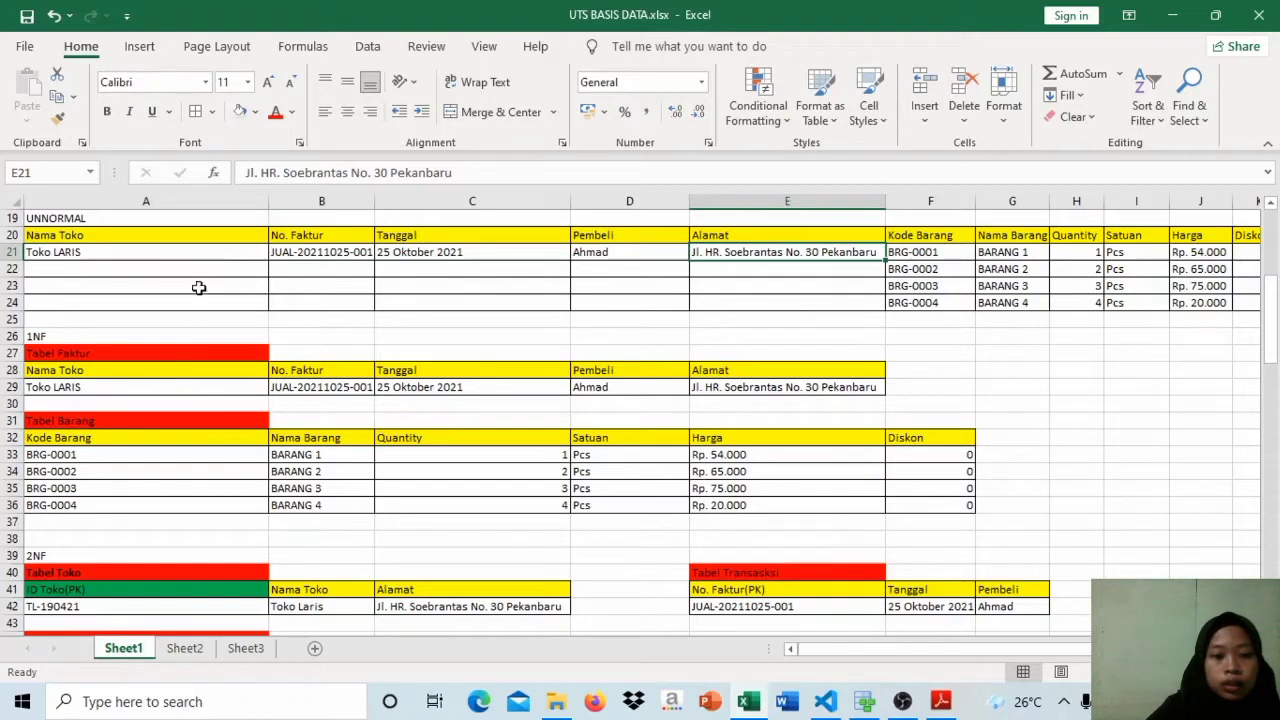
Step: Compare the store, invoice number, date and address columns of the UNNORMAL table with Tabel Faktur under 1NF
click(187, 234)
click(277, 235)
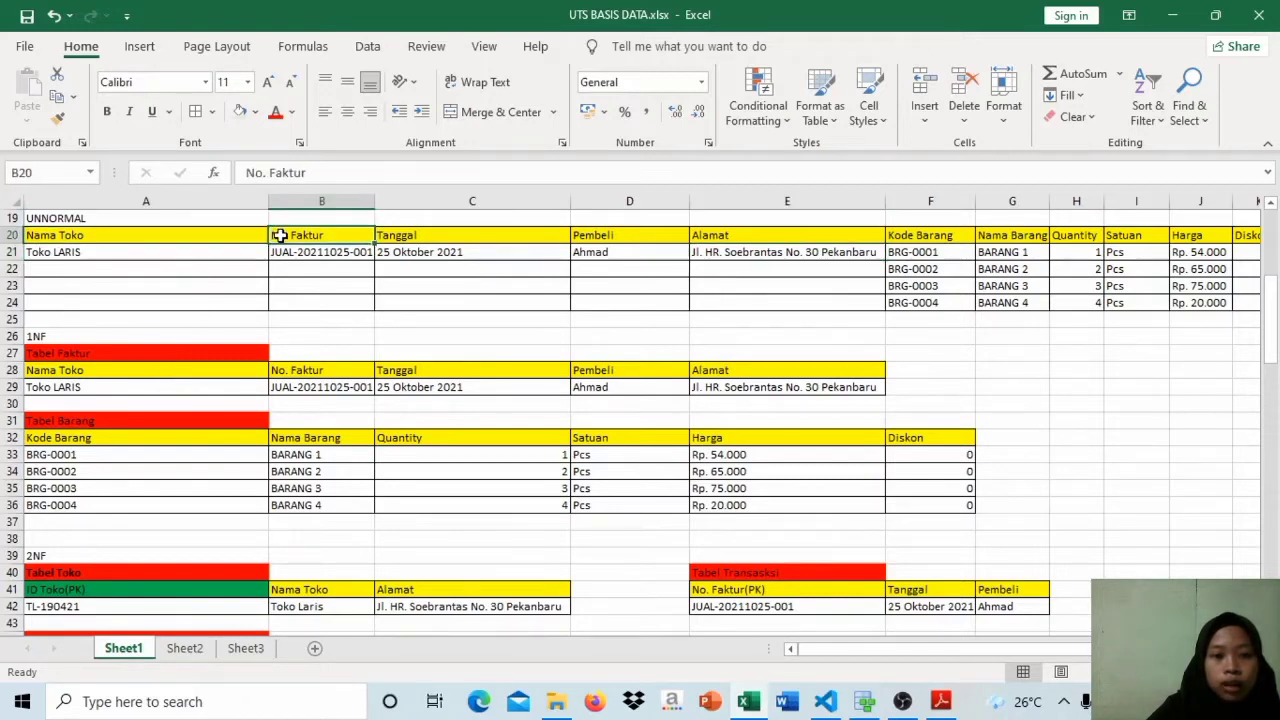
click(441, 224)
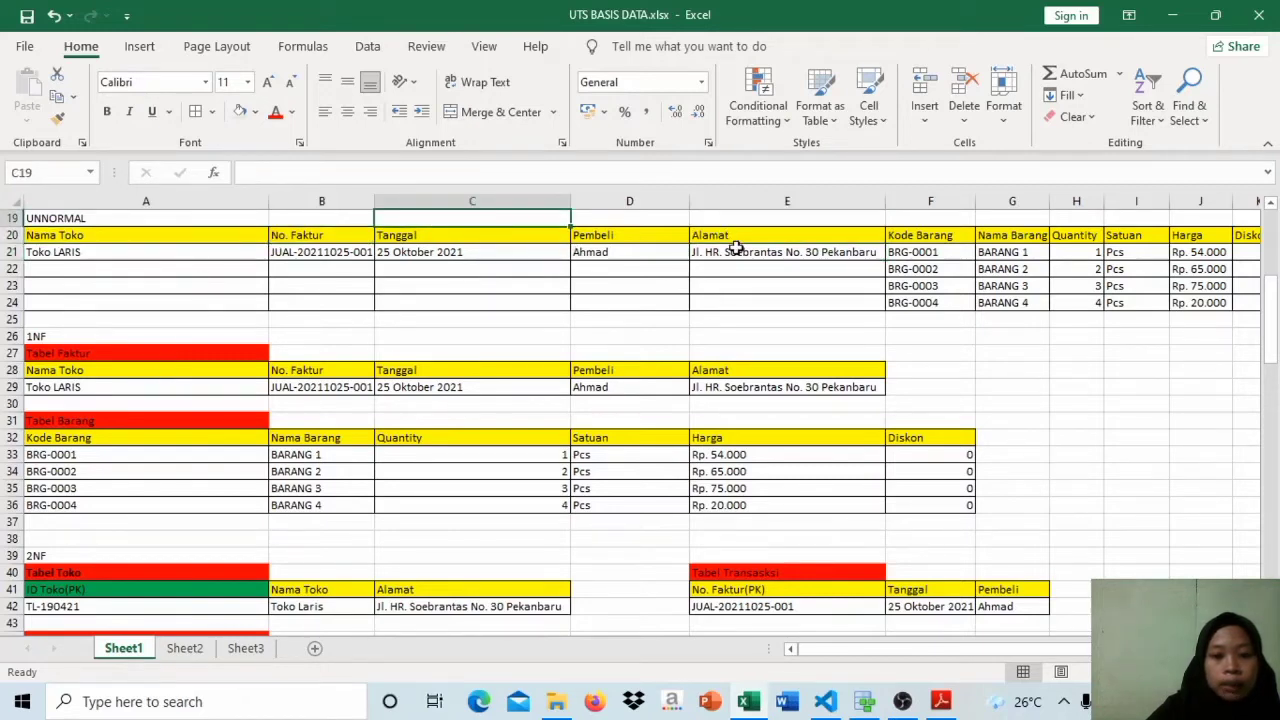
click(759, 370)
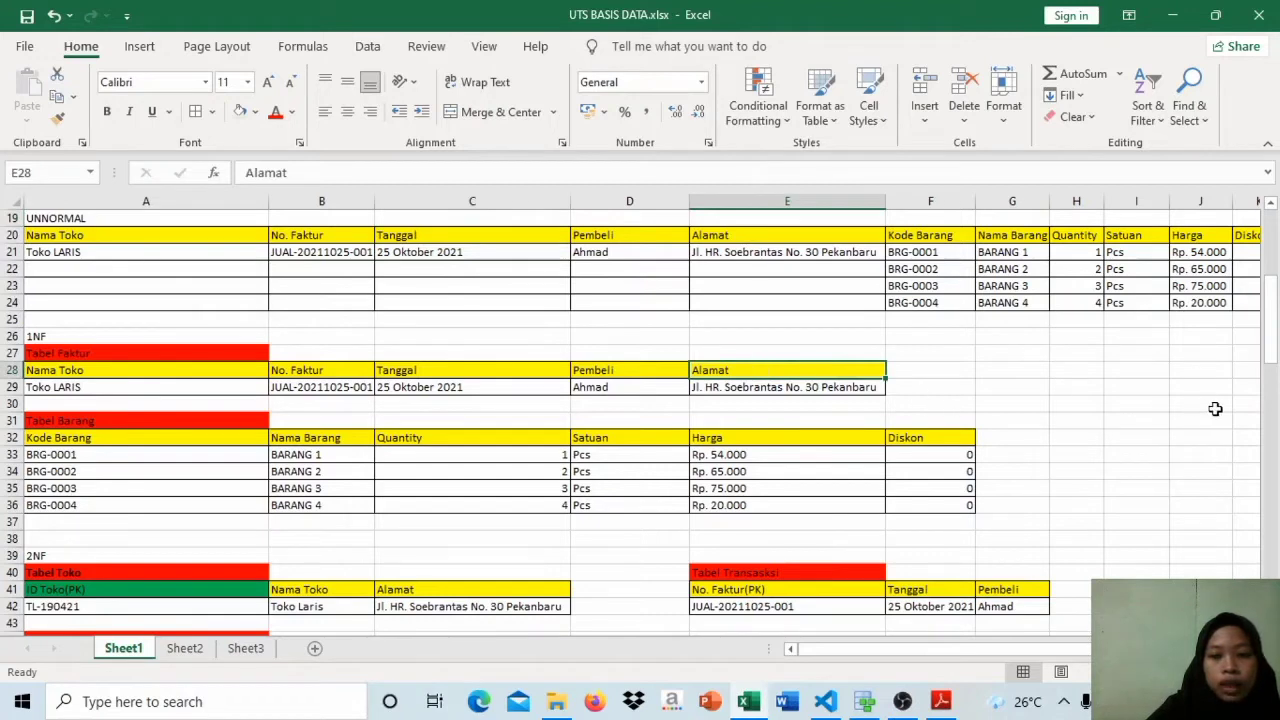
Step: Check how the first item's Sub Total in the UNNORMAL table derives from its Harga and Quantity, against the columns of Tabel Barang
click(161, 431)
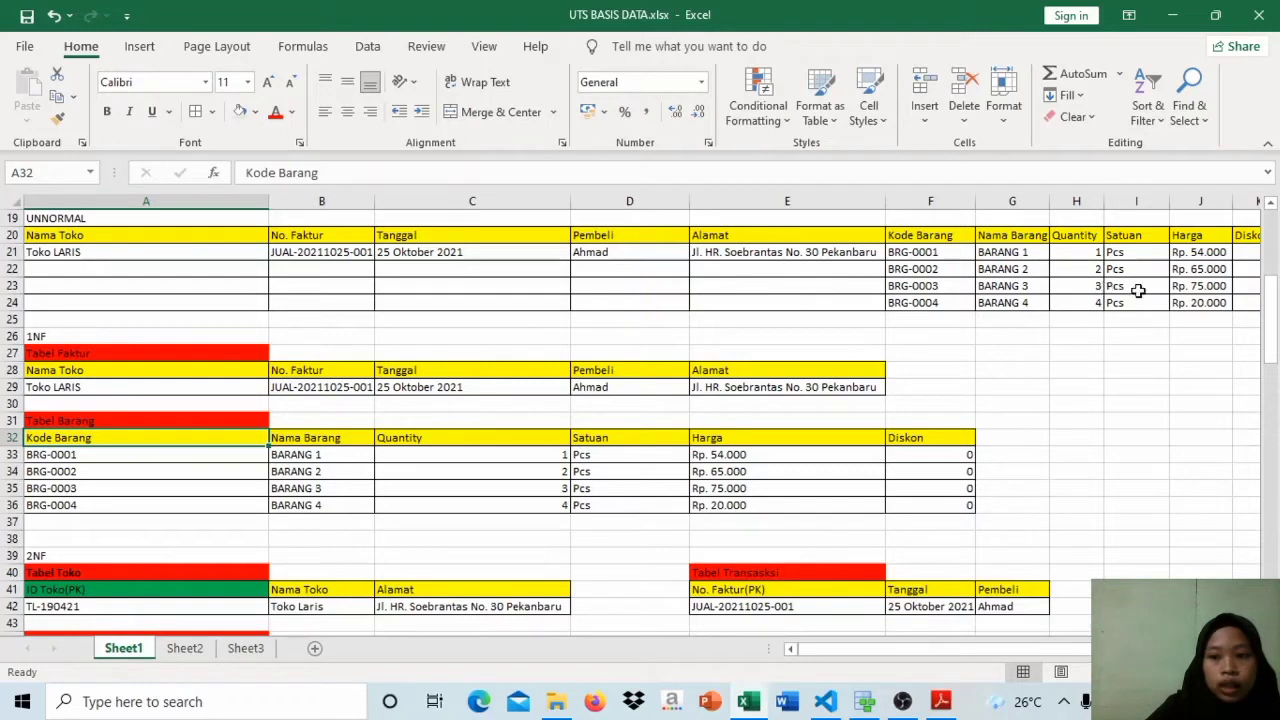
drag(1060, 650, 1068, 650)
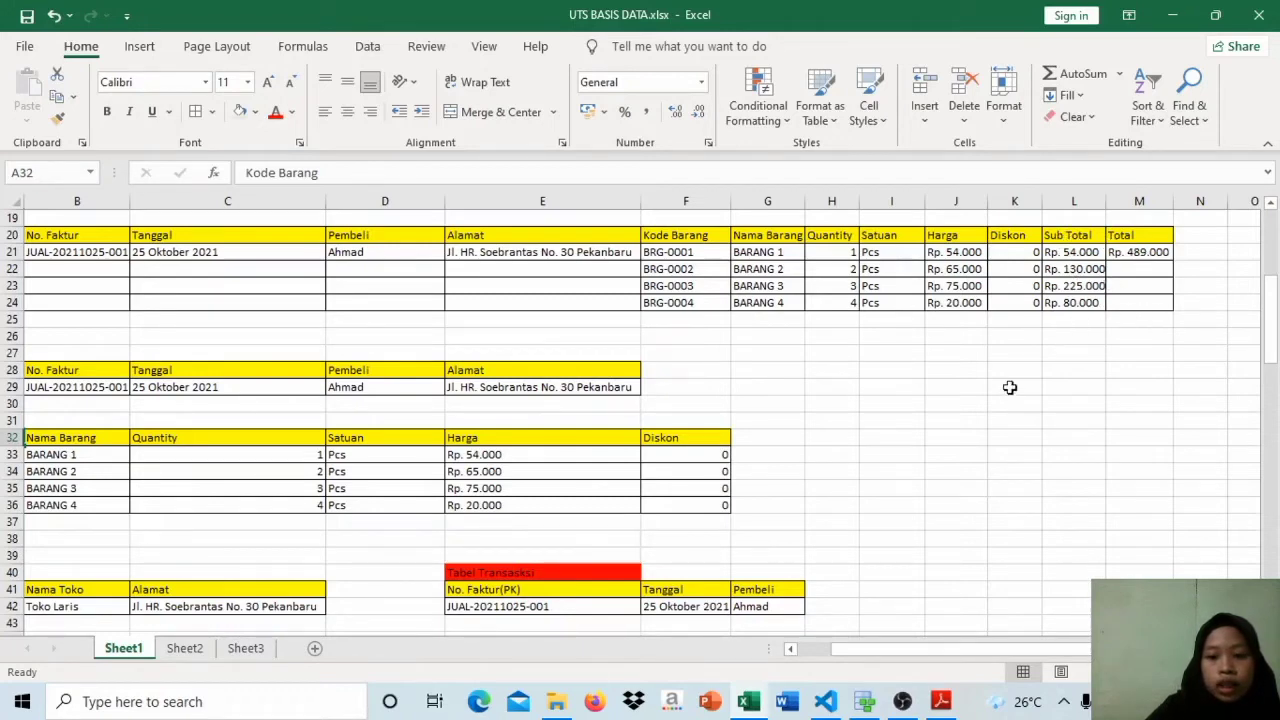
click(1075, 252)
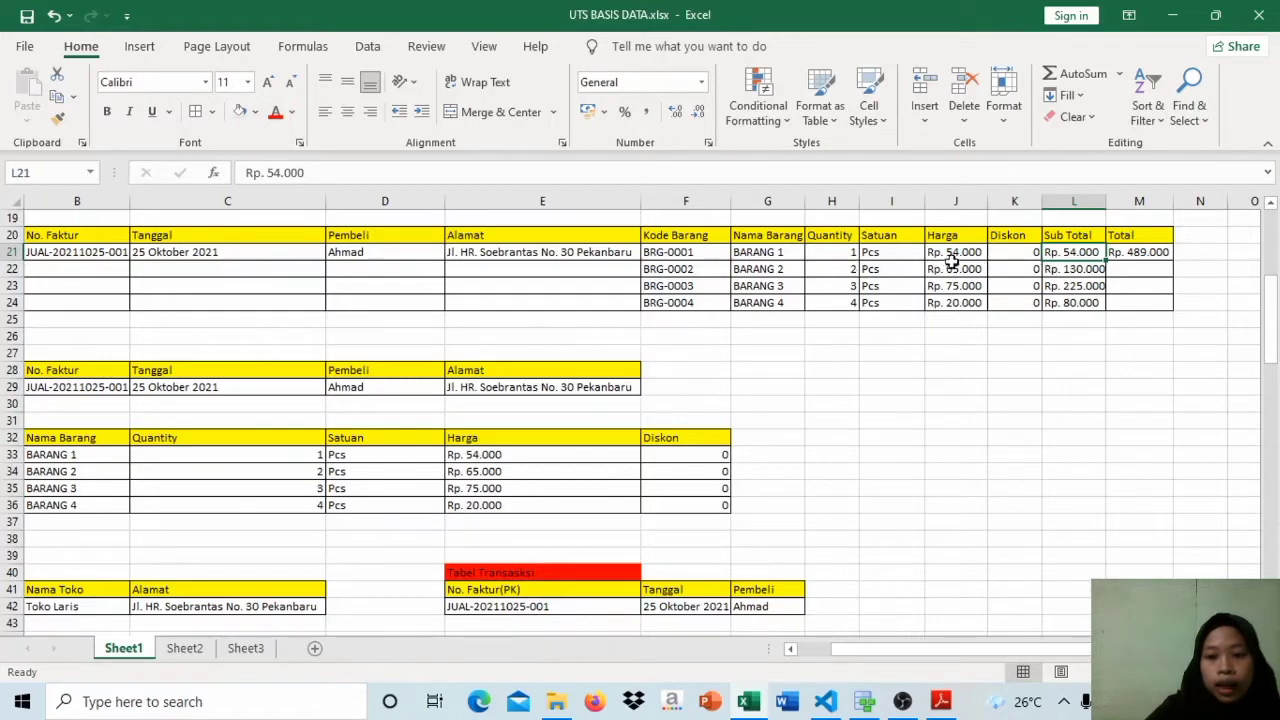
click(953, 256)
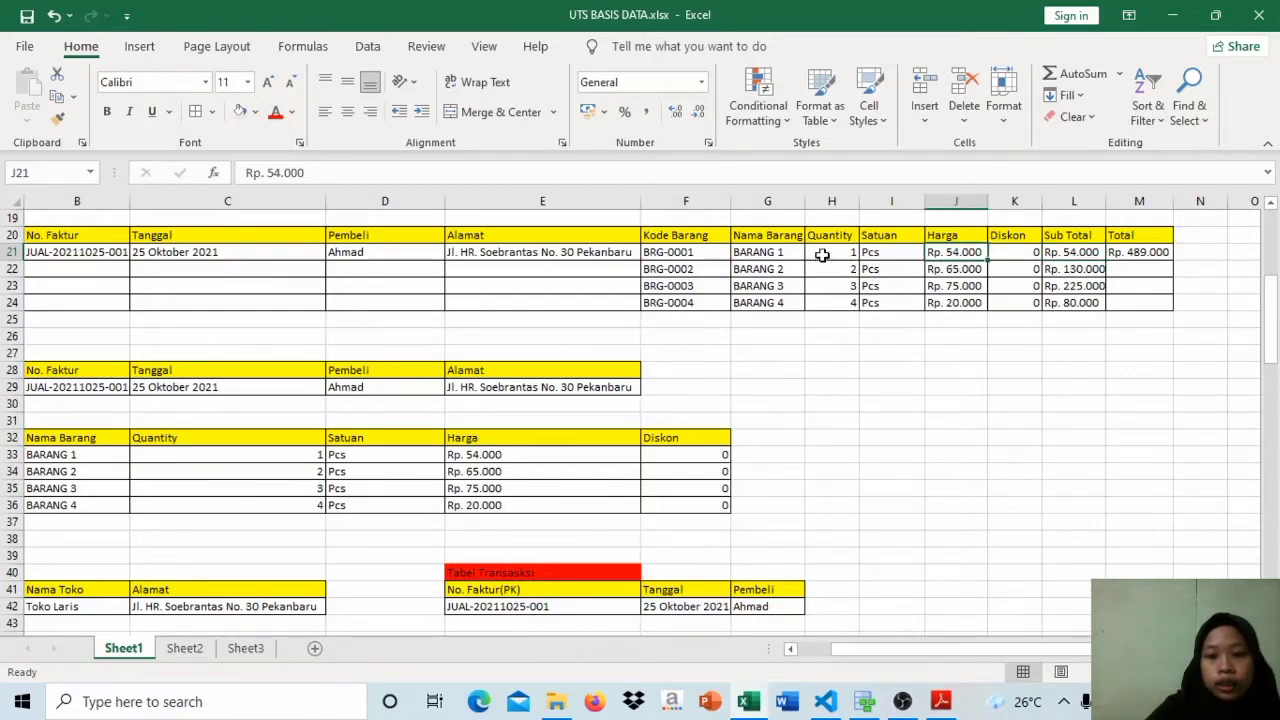
click(821, 256)
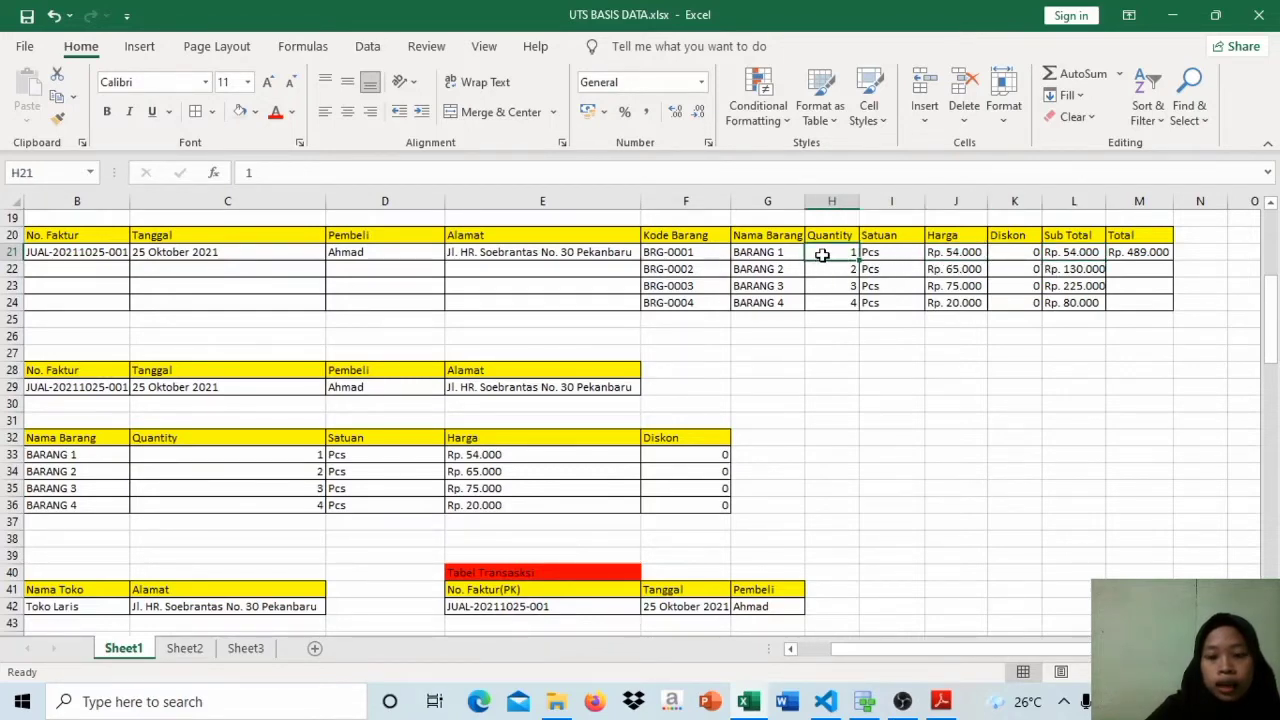
click(1057, 253)
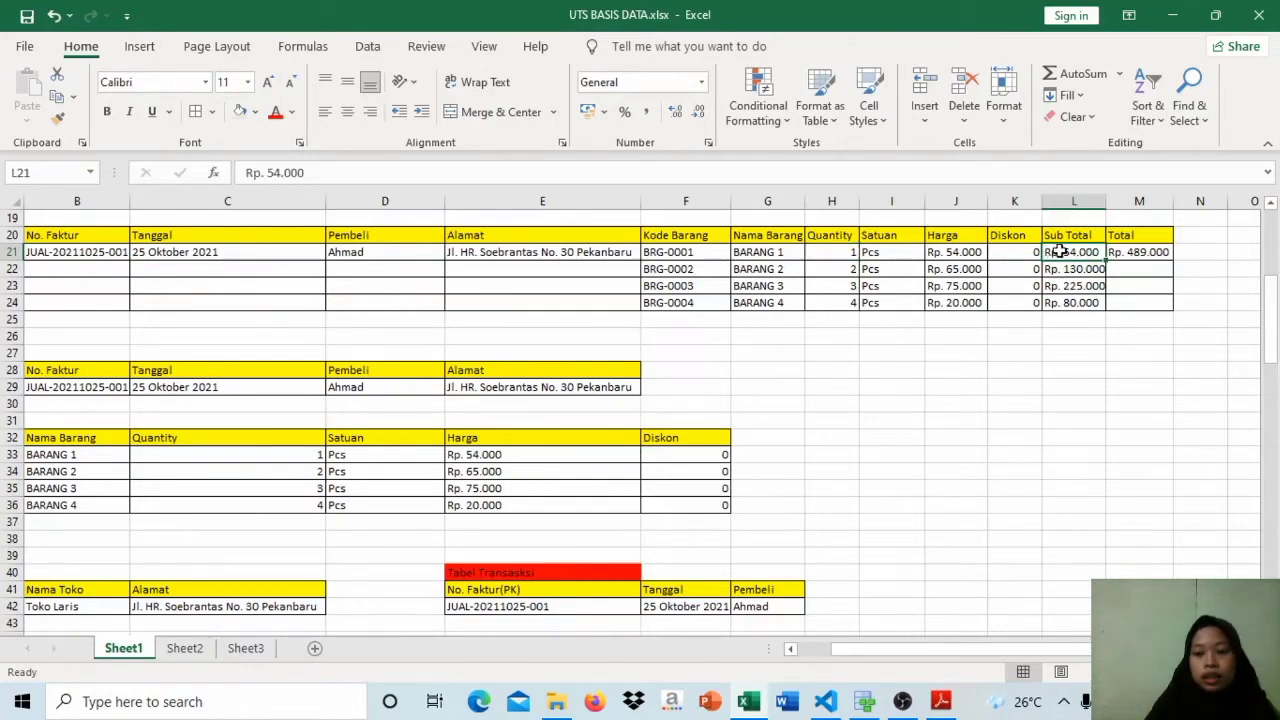
Step: Examine how the Total in the UNNORMAL table derives from the Sub Total values of items BRG-0001 to BRG-0004
click(1090, 288)
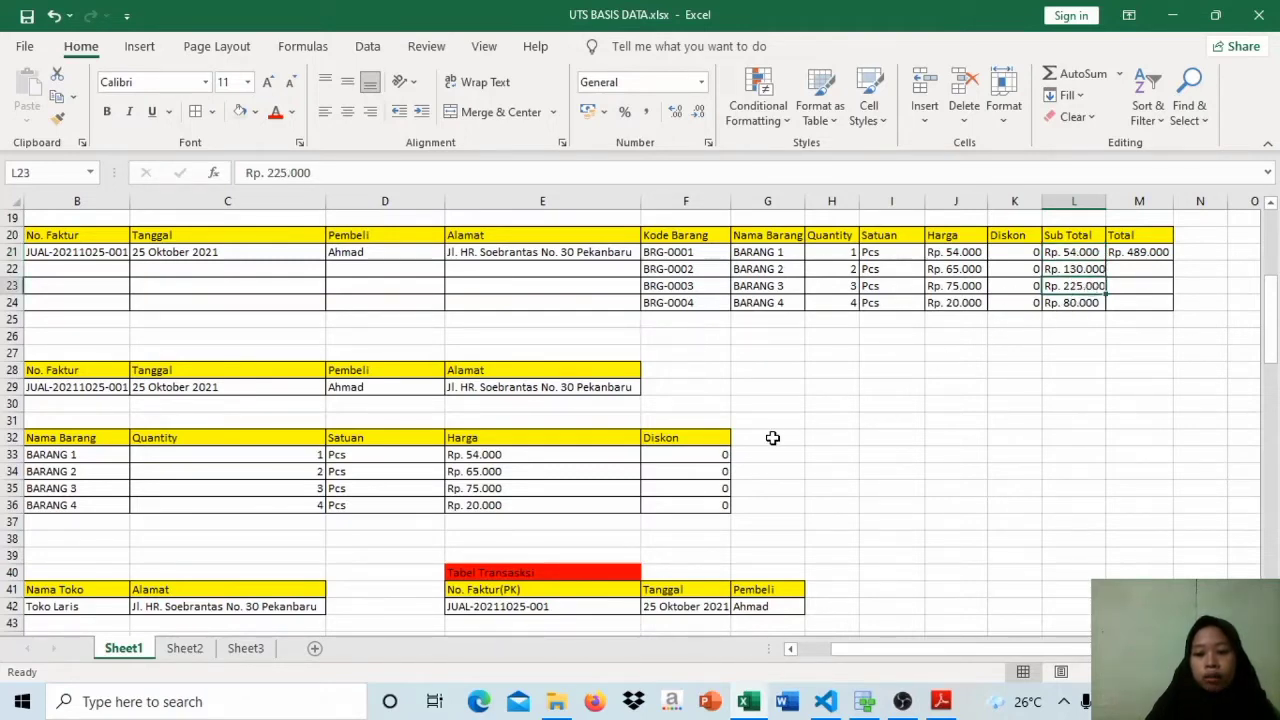
click(1083, 266)
double_click(1086, 252)
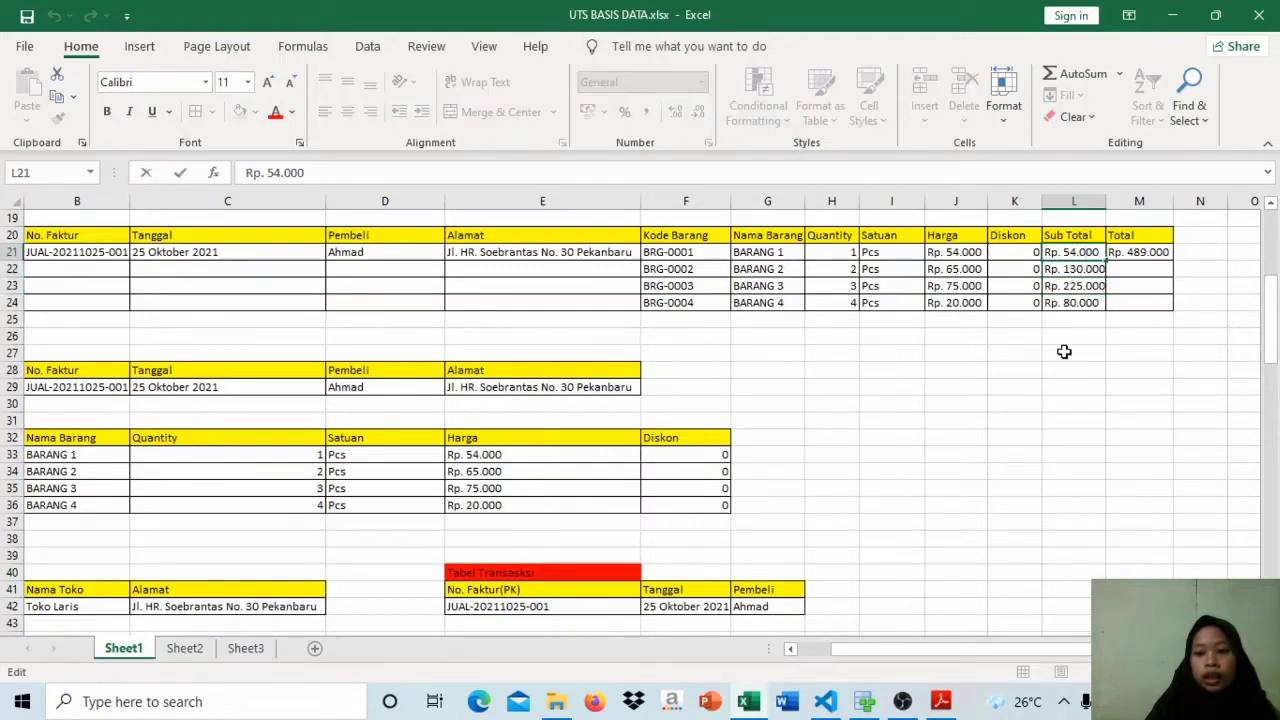
click(1098, 325)
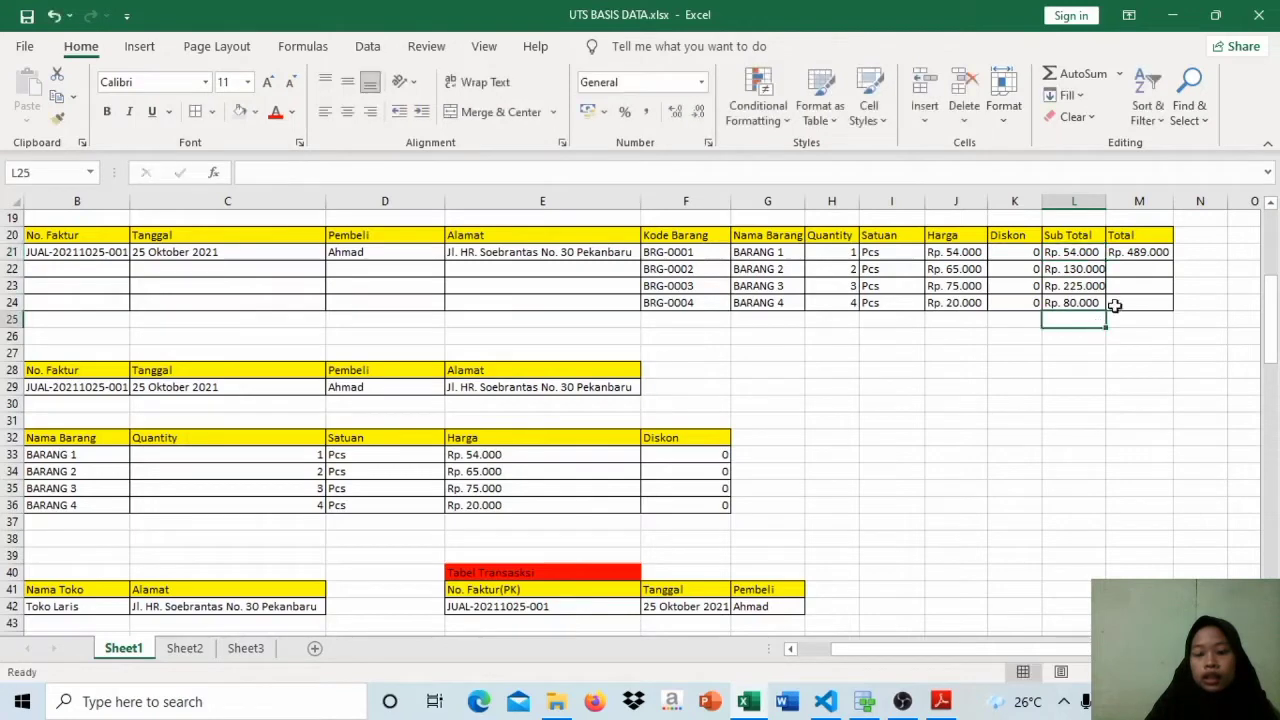
click(1147, 258)
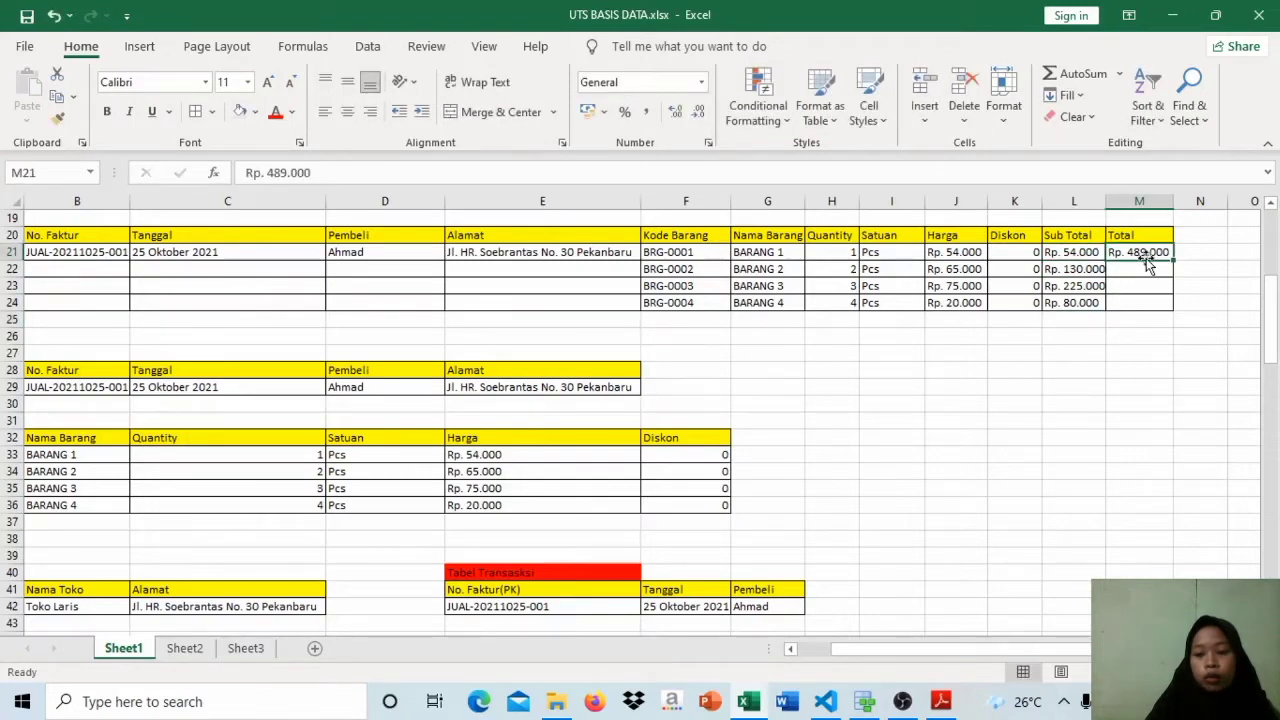
click(1085, 254)
click(1080, 300)
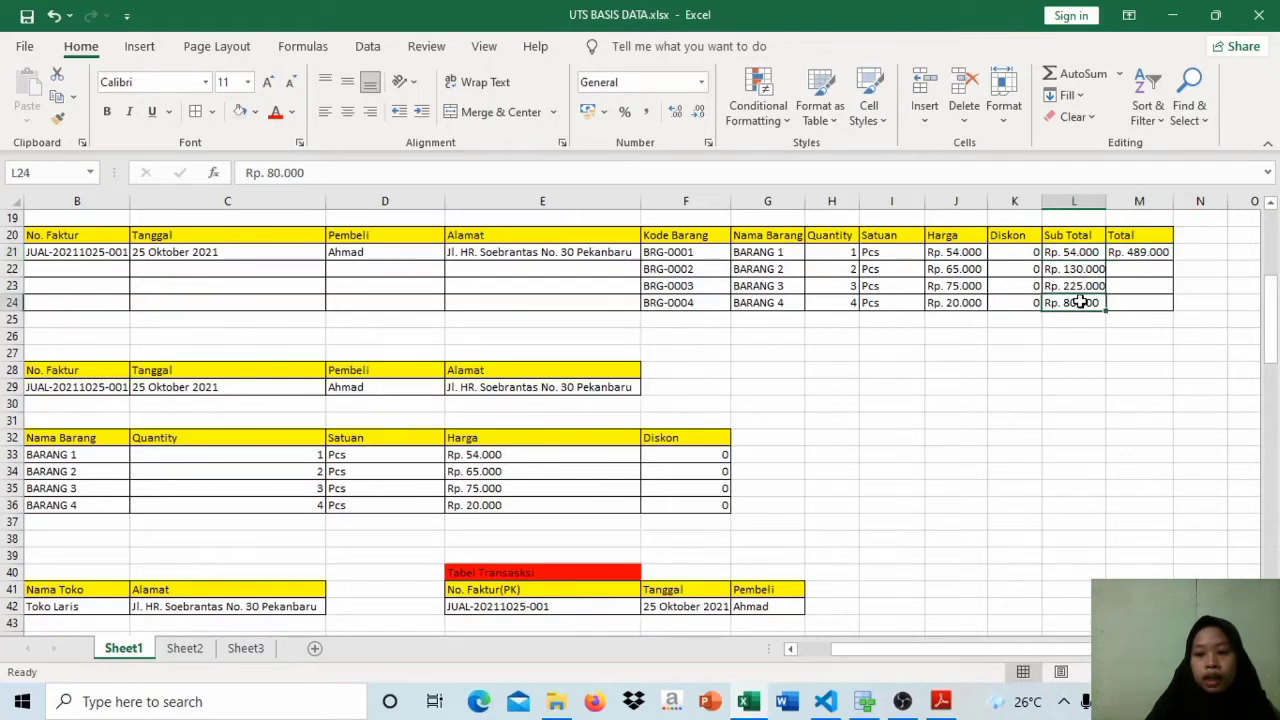
click(1139, 254)
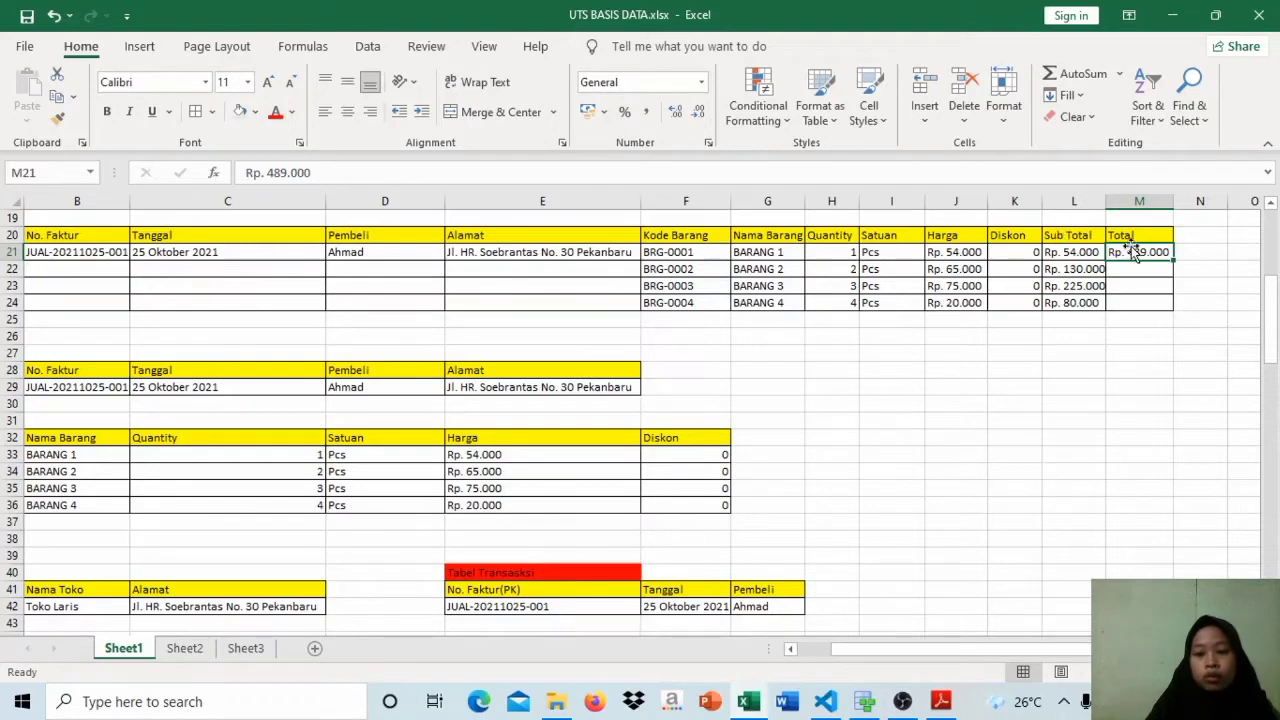
Step: Review the 1NF Tabel Faktur's fields Nama Toko, No. Faktur, Tanggal, Pembeli and Alamat in turn
click(1002, 652)
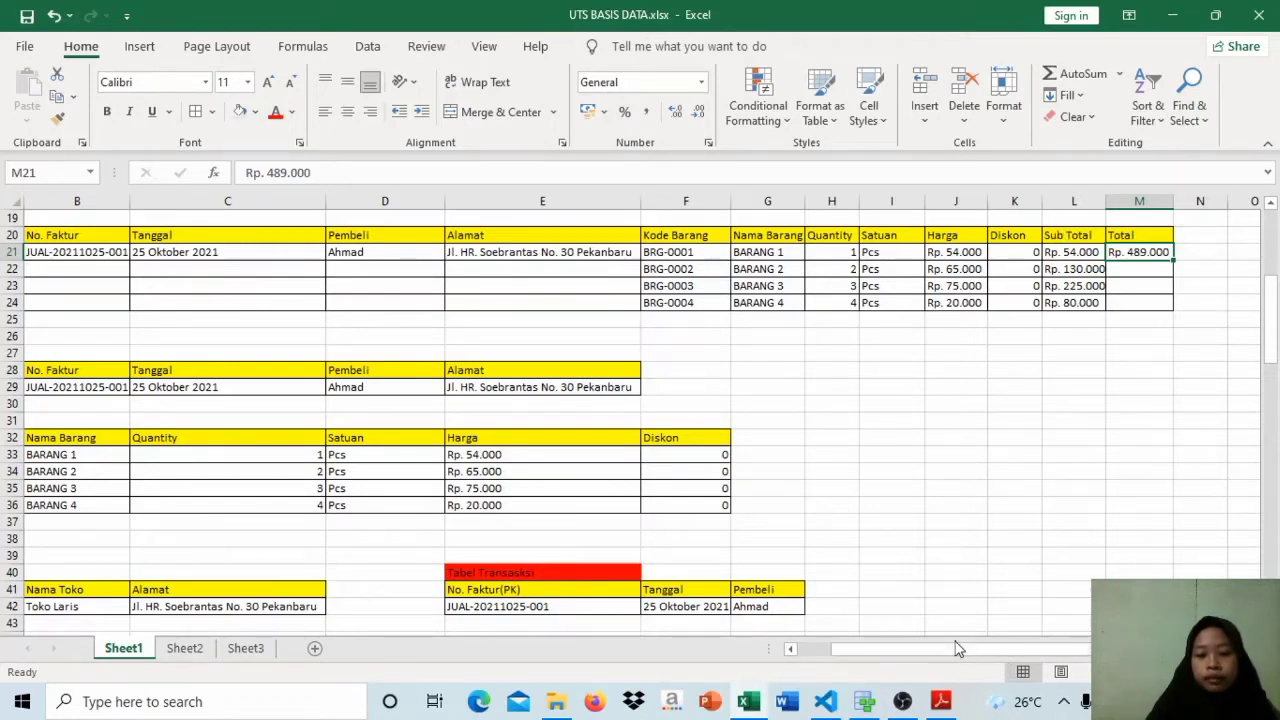
drag(955, 648, 922, 650)
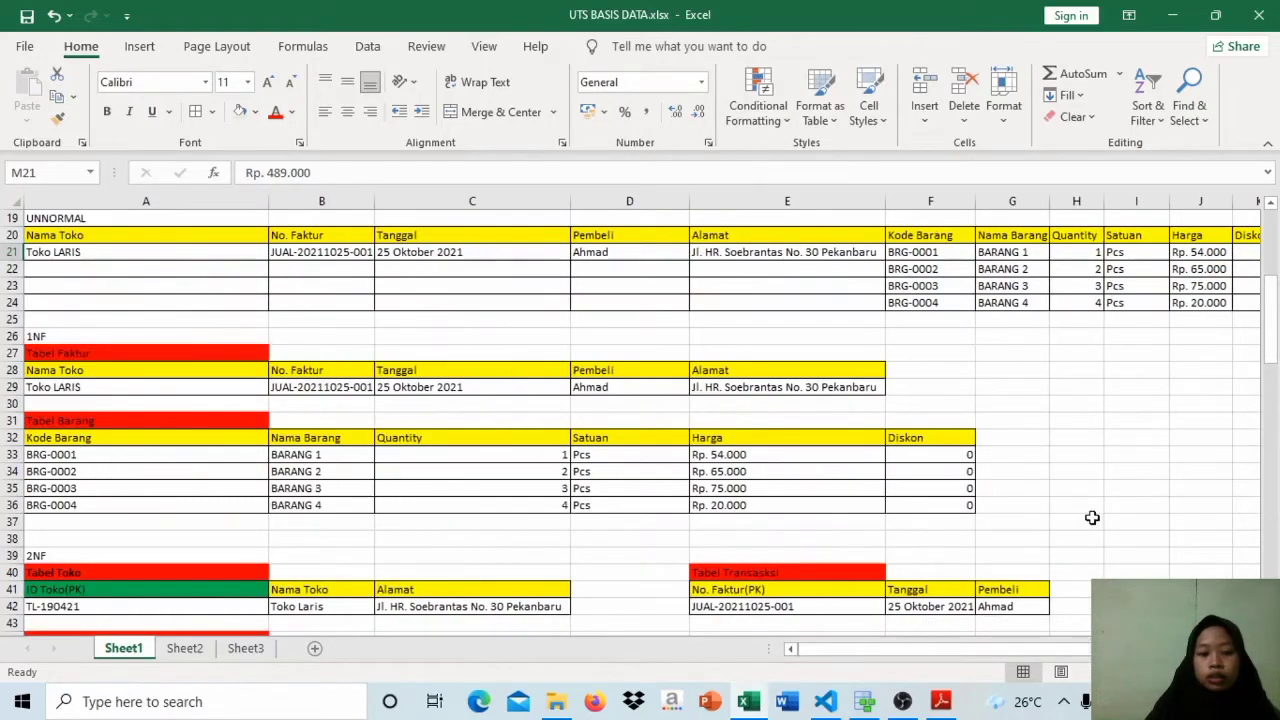
drag(1273, 357, 1275, 380)
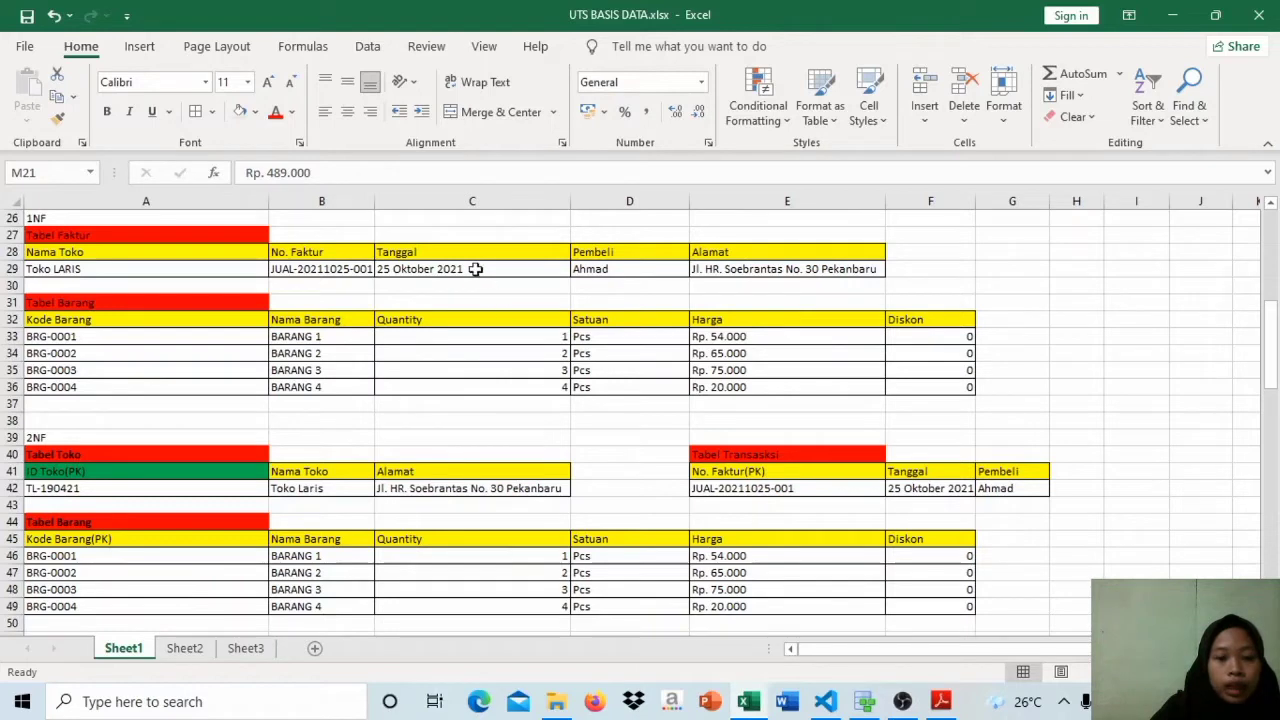
click(232, 237)
click(237, 250)
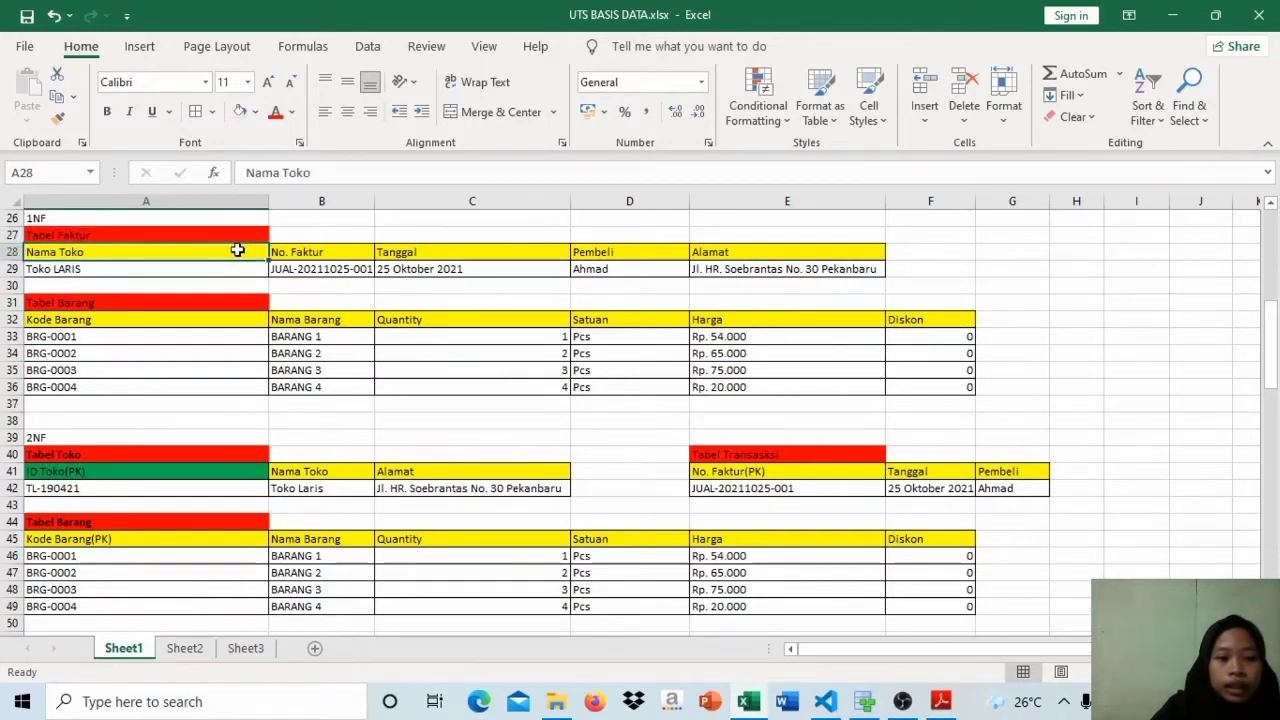
click(322, 251)
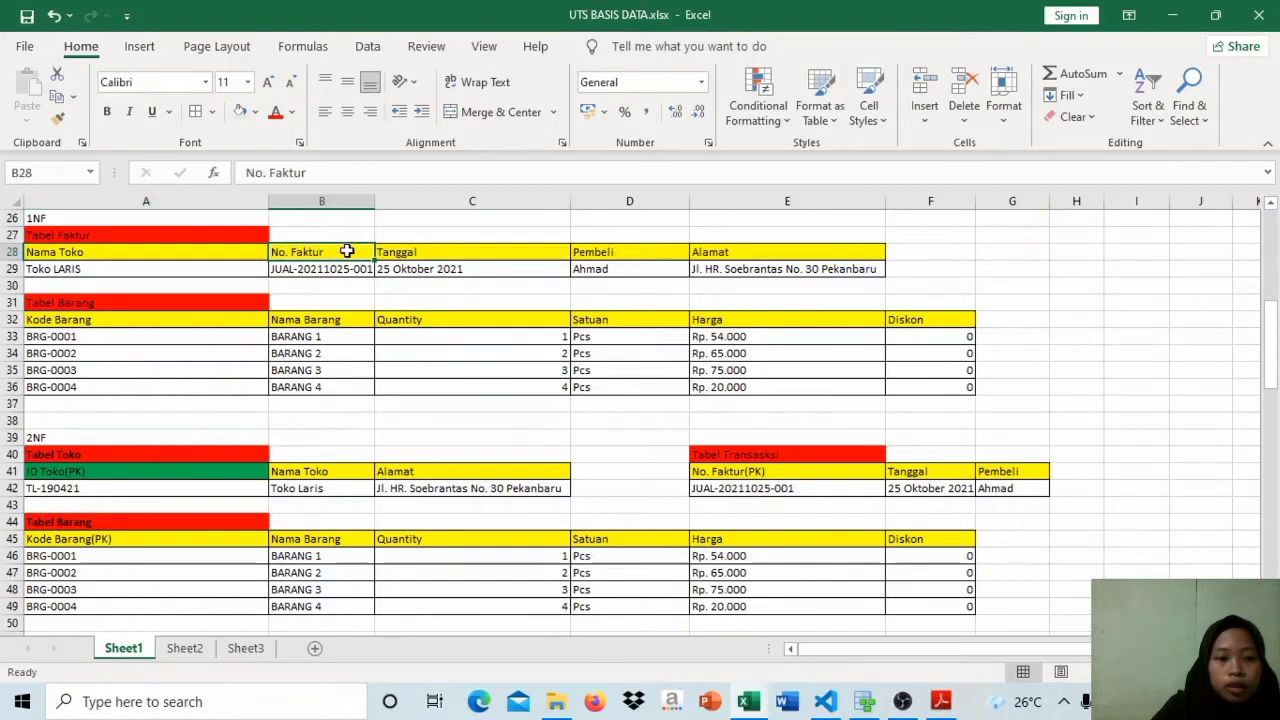
click(405, 251)
click(609, 255)
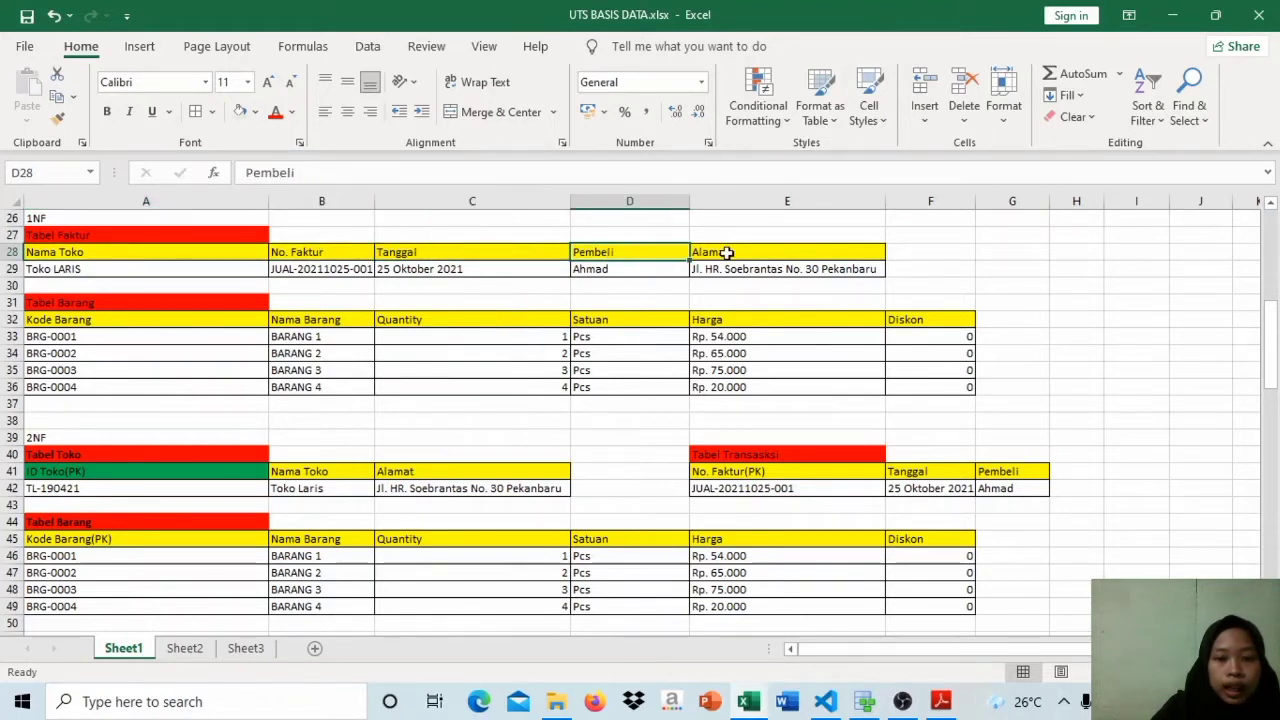
click(726, 253)
Step: Examine in Tabel Faktur how Tanggal and Pembeli relate to No. Faktur and how Alamat relates to Nama Toko
click(224, 257)
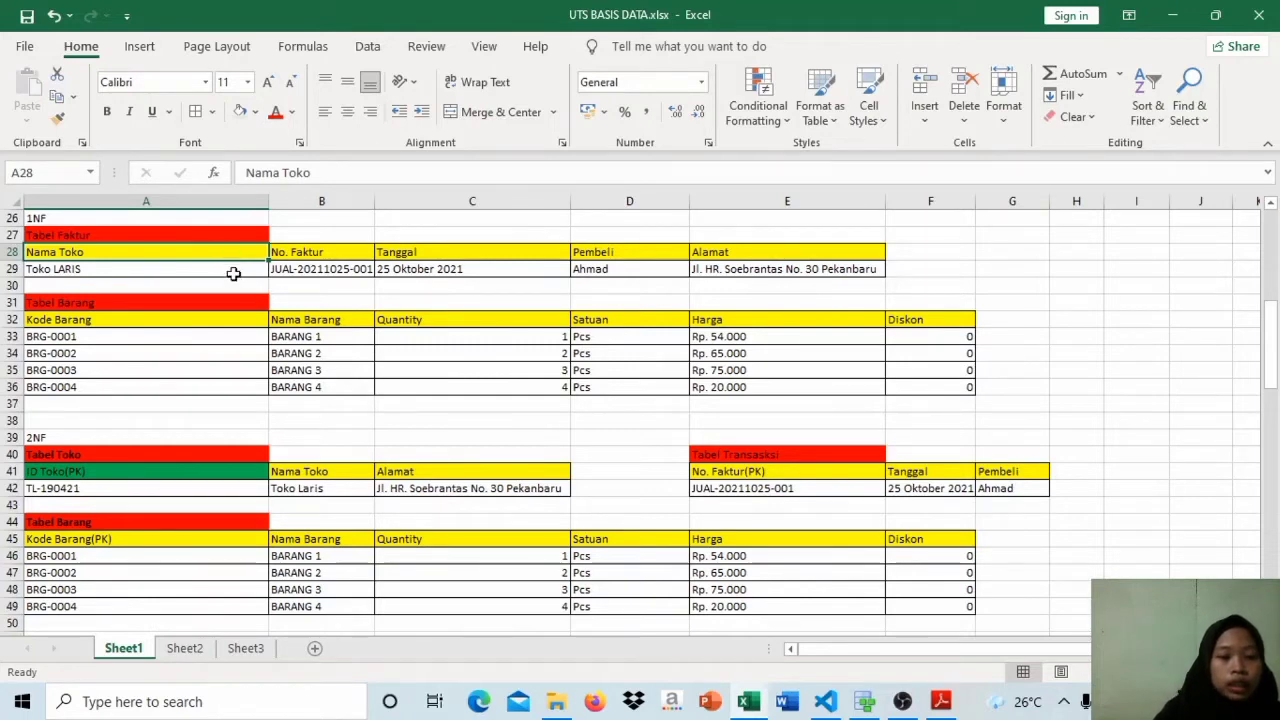
click(232, 270)
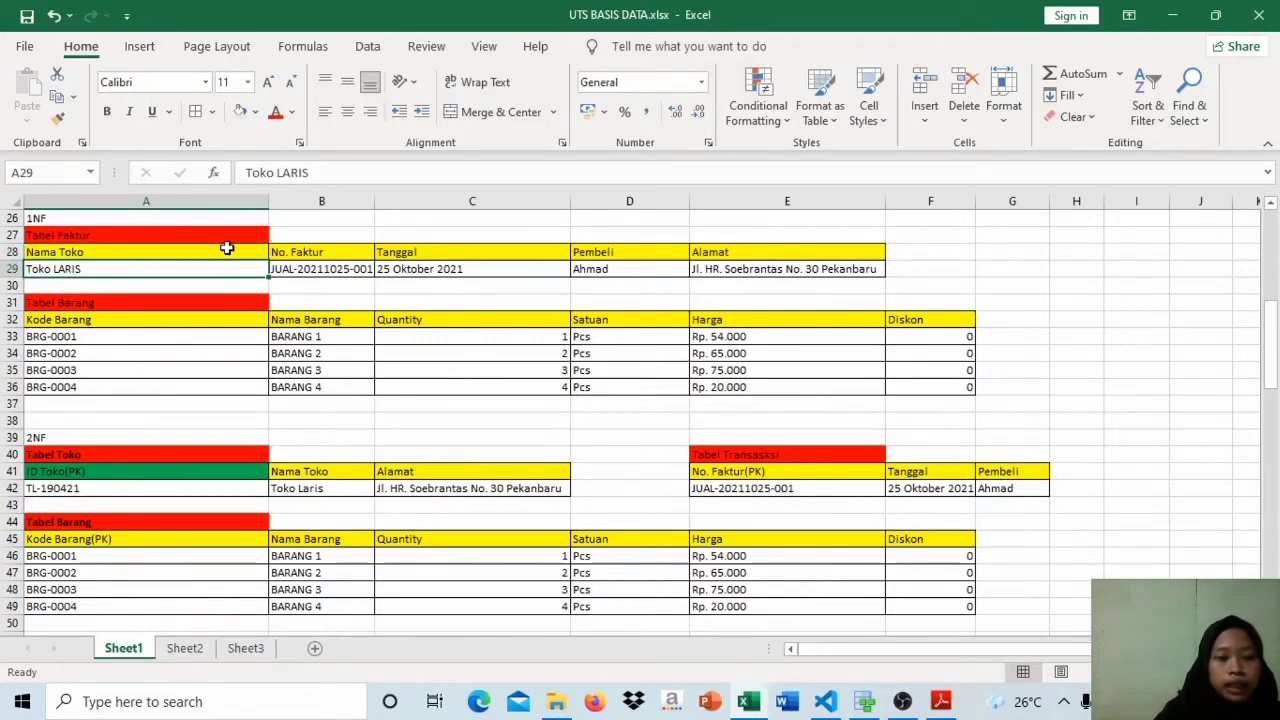
click(227, 248)
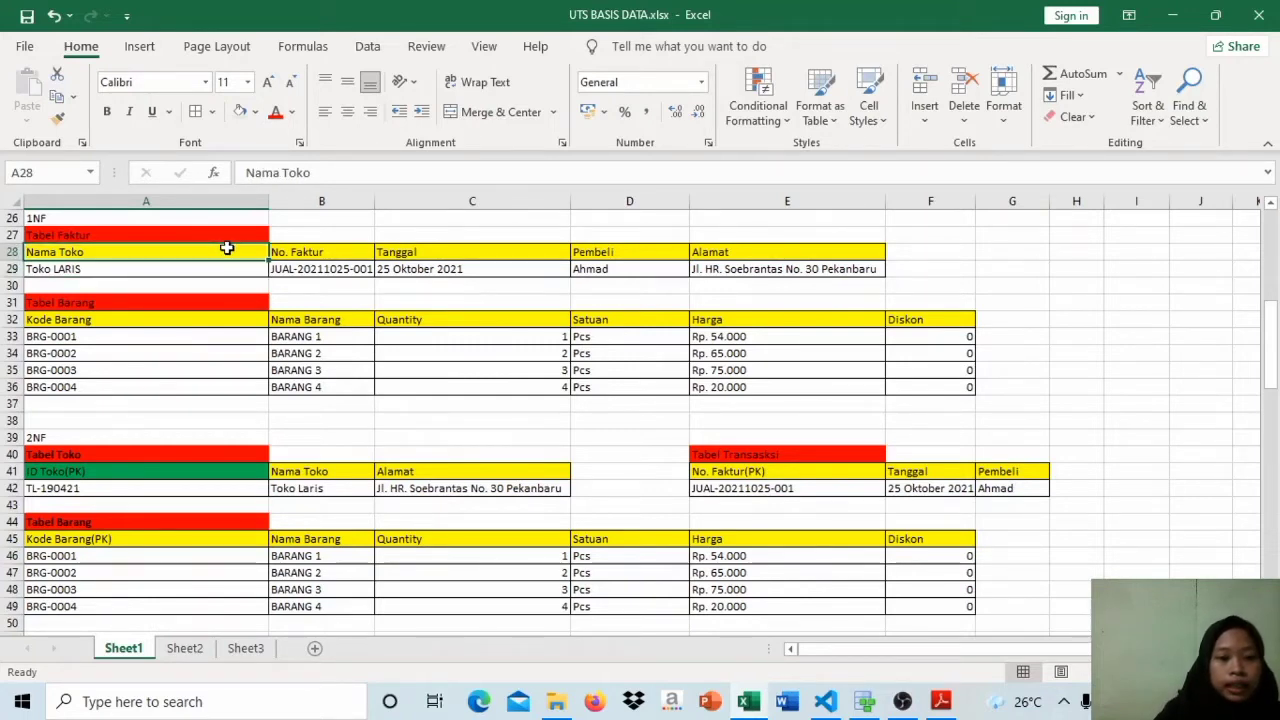
click(321, 253)
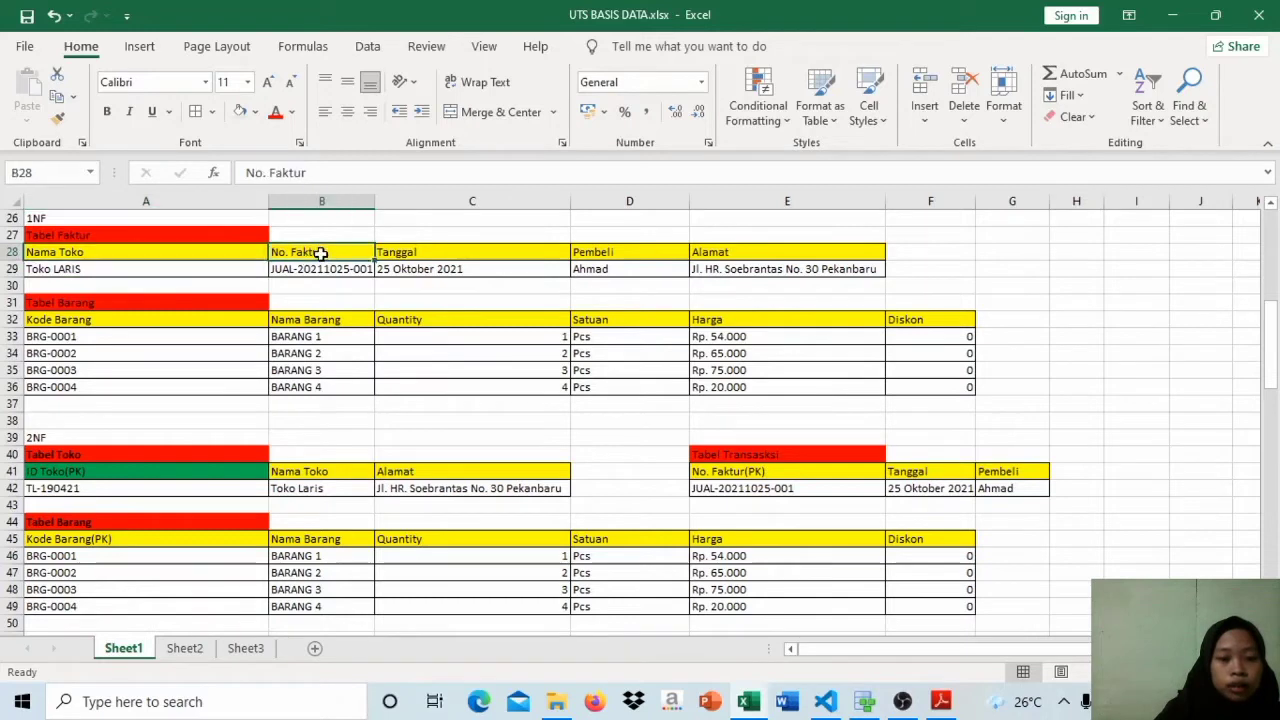
click(434, 253)
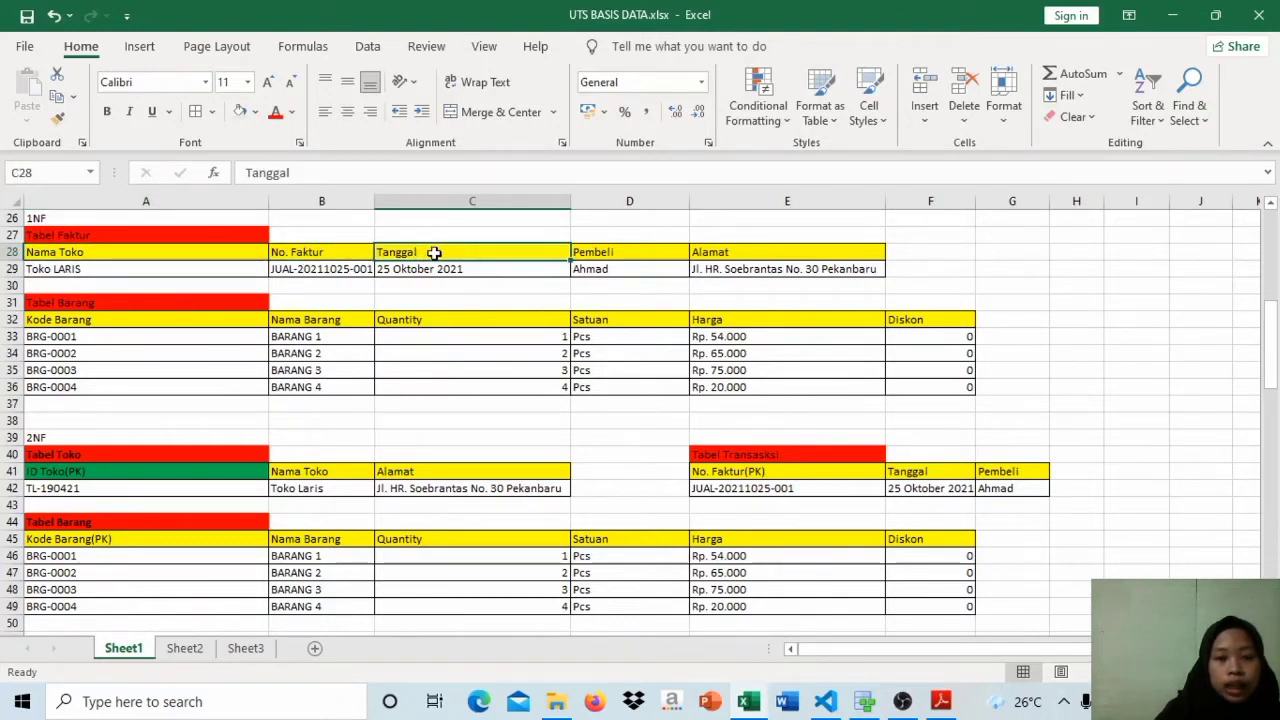
click(337, 256)
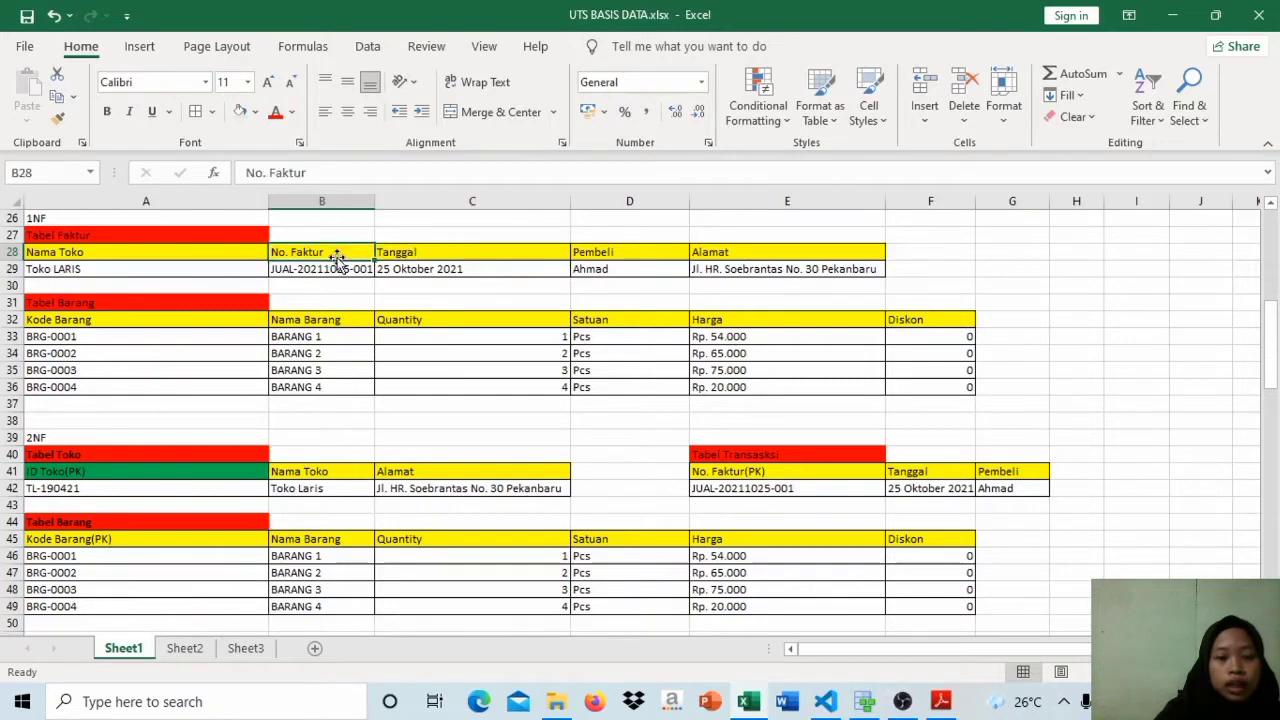
click(609, 253)
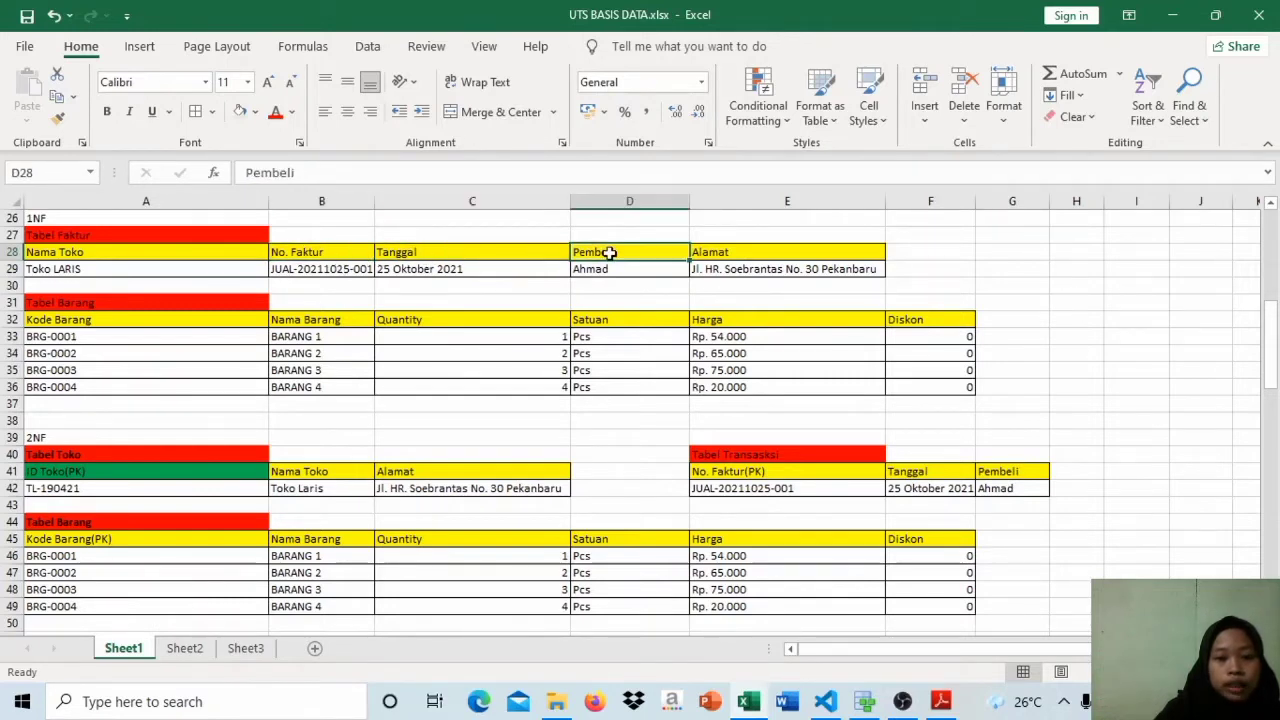
click(337, 253)
click(732, 251)
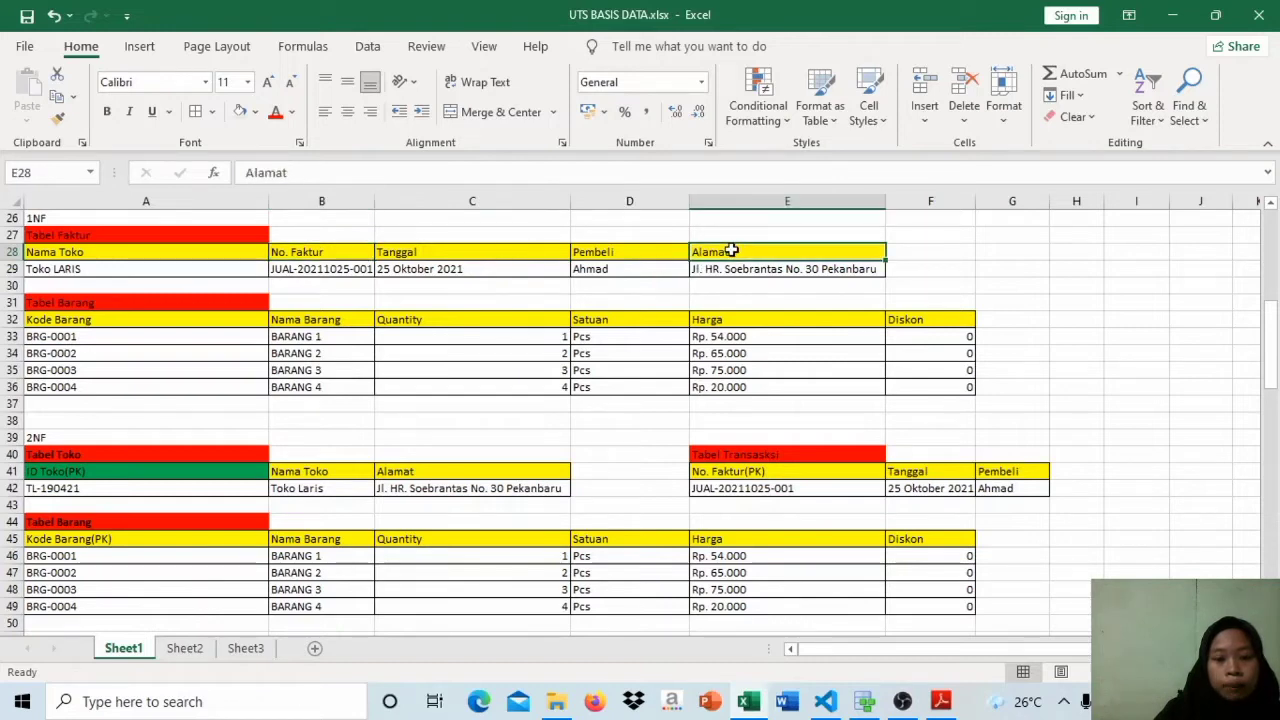
click(223, 257)
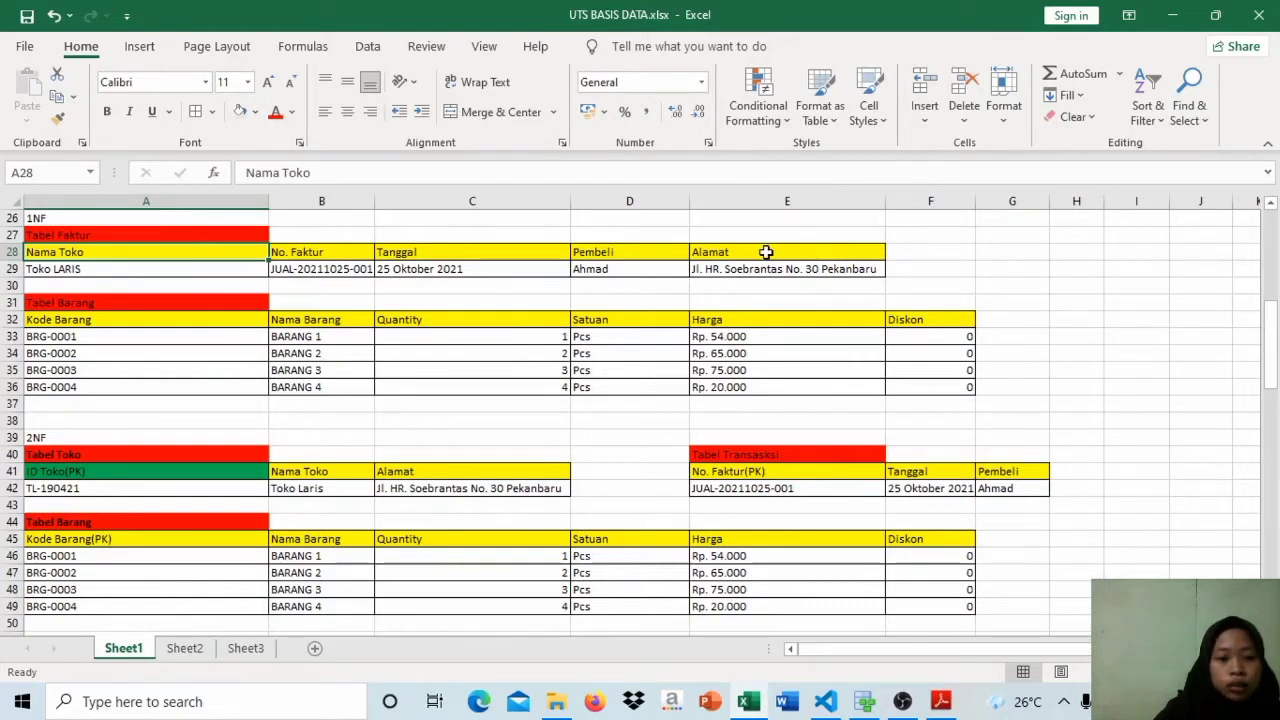
Step: Examine how Nama Toko and Alamat depend on the primary key ID Toko in the 2NF Tabel Toko
click(139, 476)
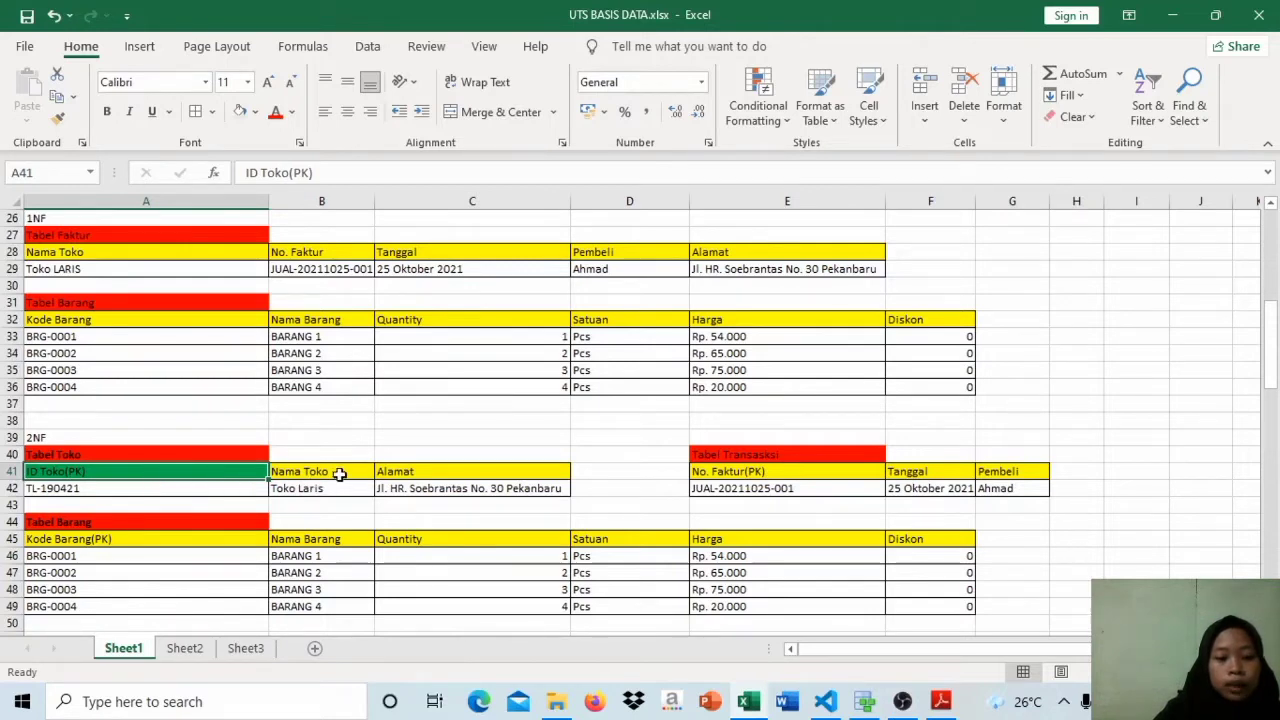
drag(326, 478, 443, 468)
click(392, 474)
click(444, 470)
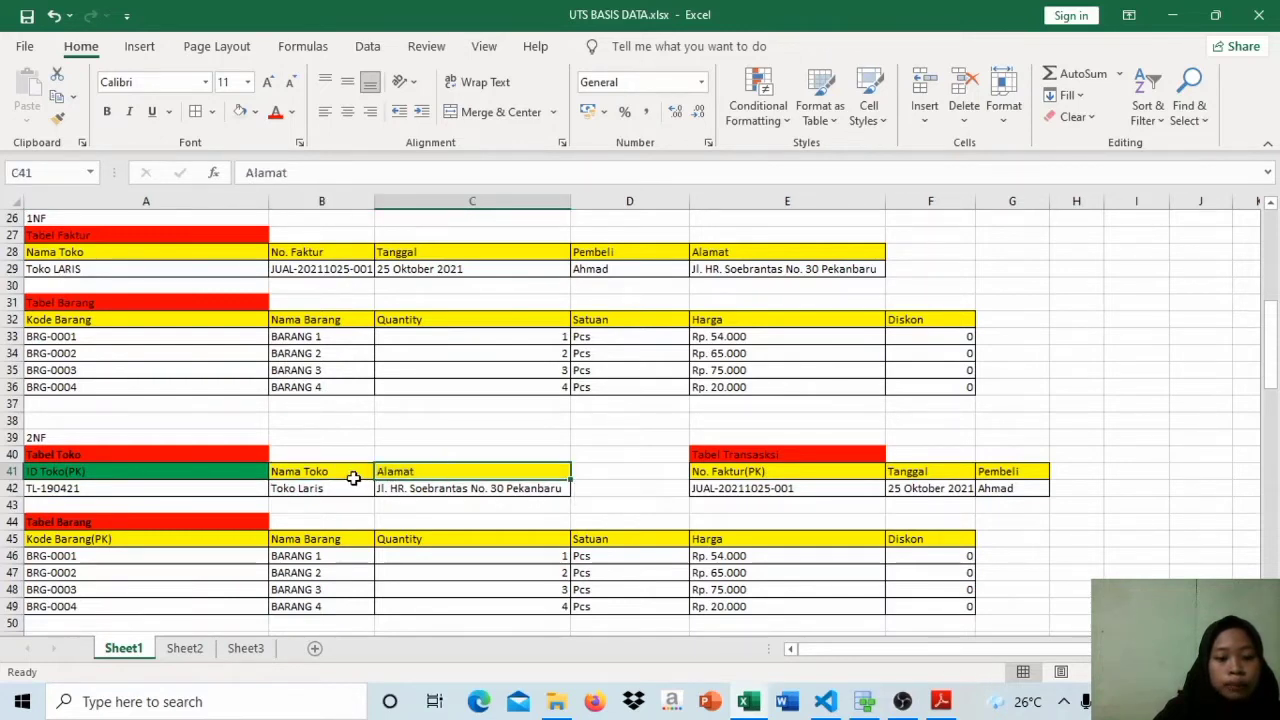
click(347, 474)
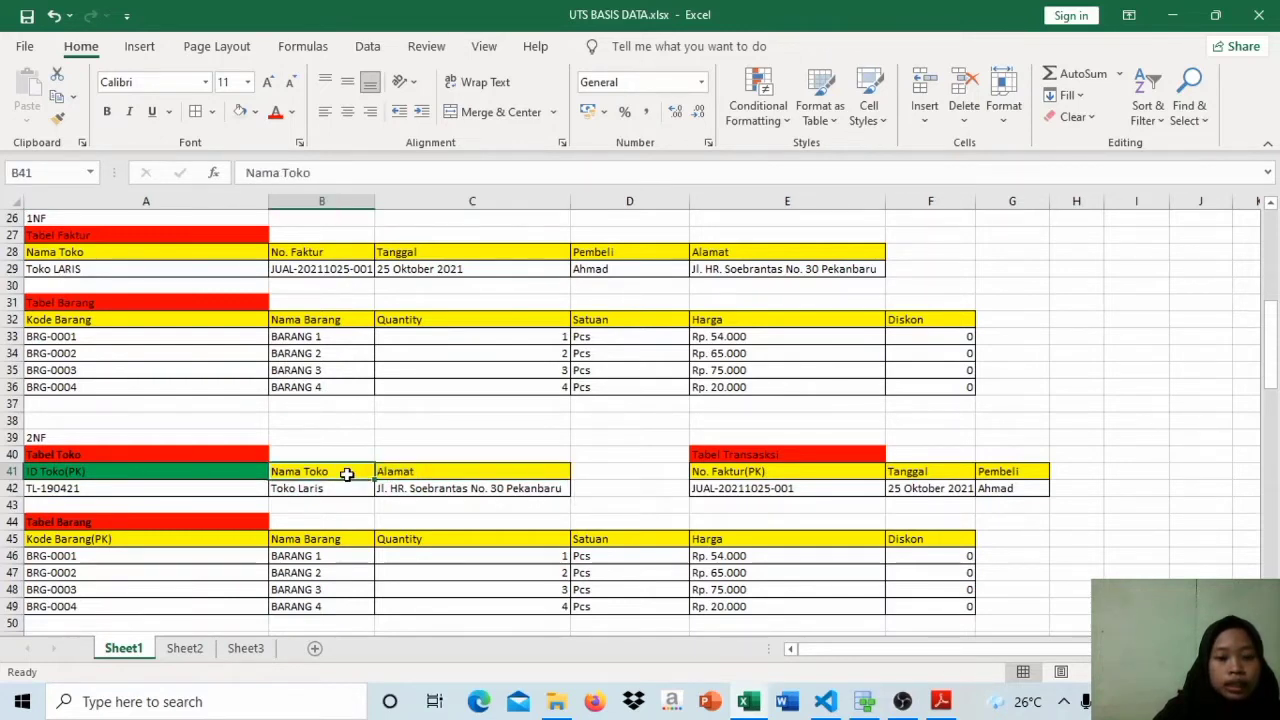
click(425, 472)
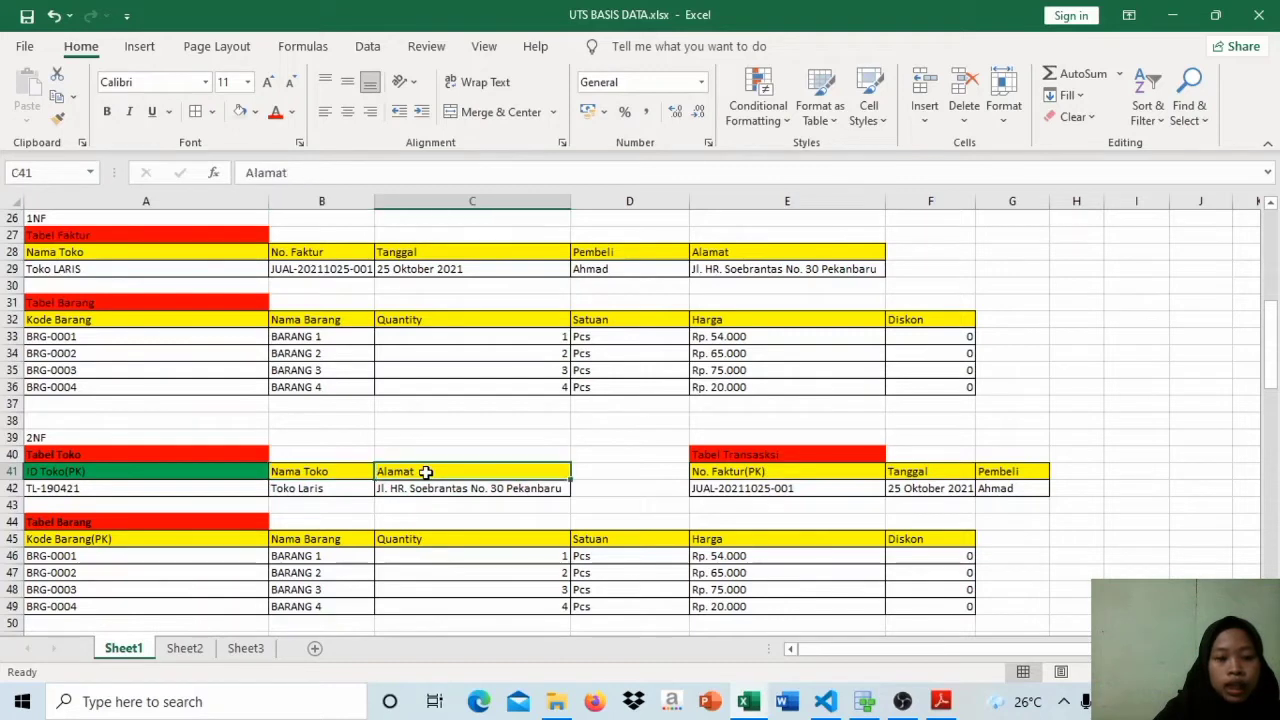
click(300, 474)
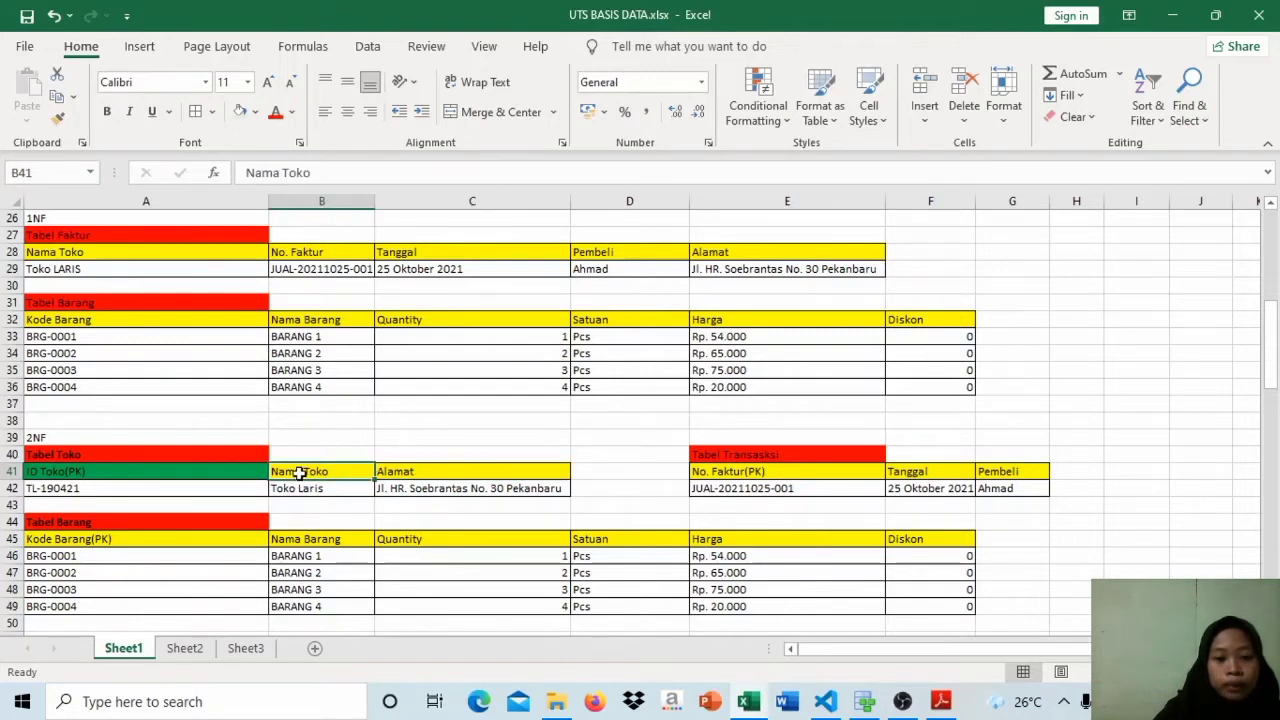
click(185, 471)
key(Right)
key(Right)
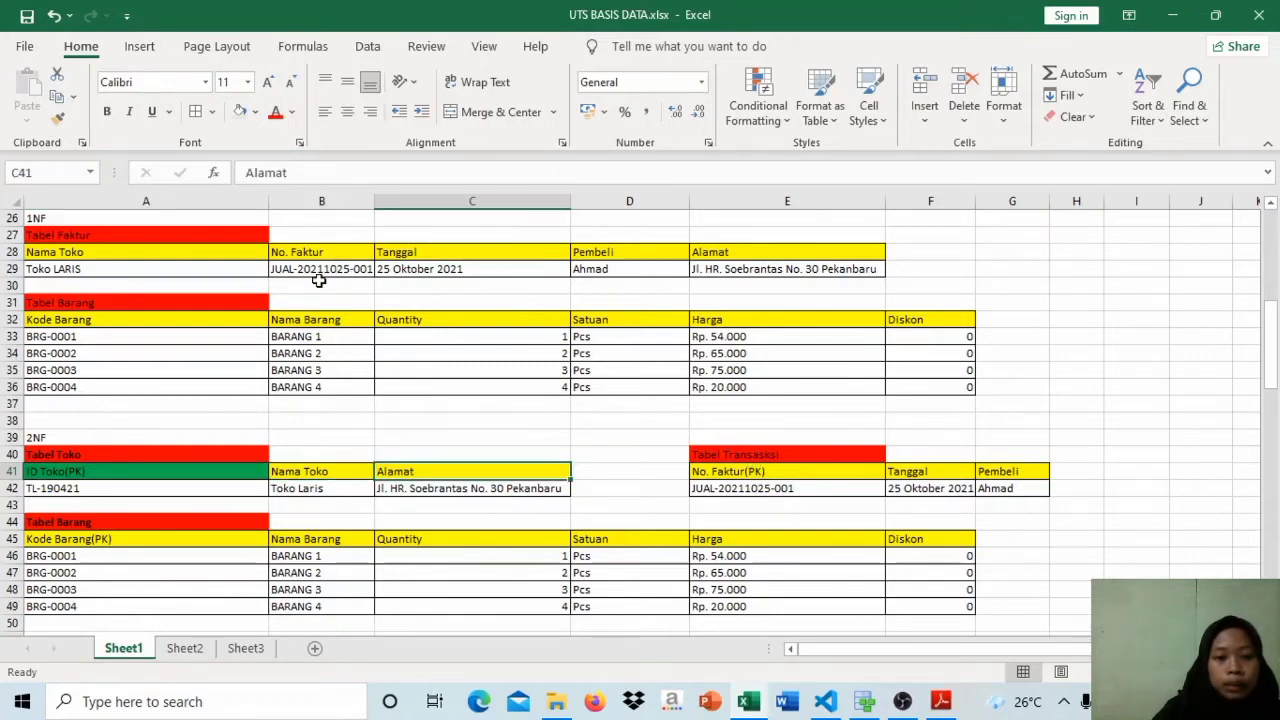
Step: Compare No. Faktur, Tanggal and Pembeli in the 1NF Tabel Faktur with the 2NF Tabel Transaksi keyed by No. Faktur
click(236, 233)
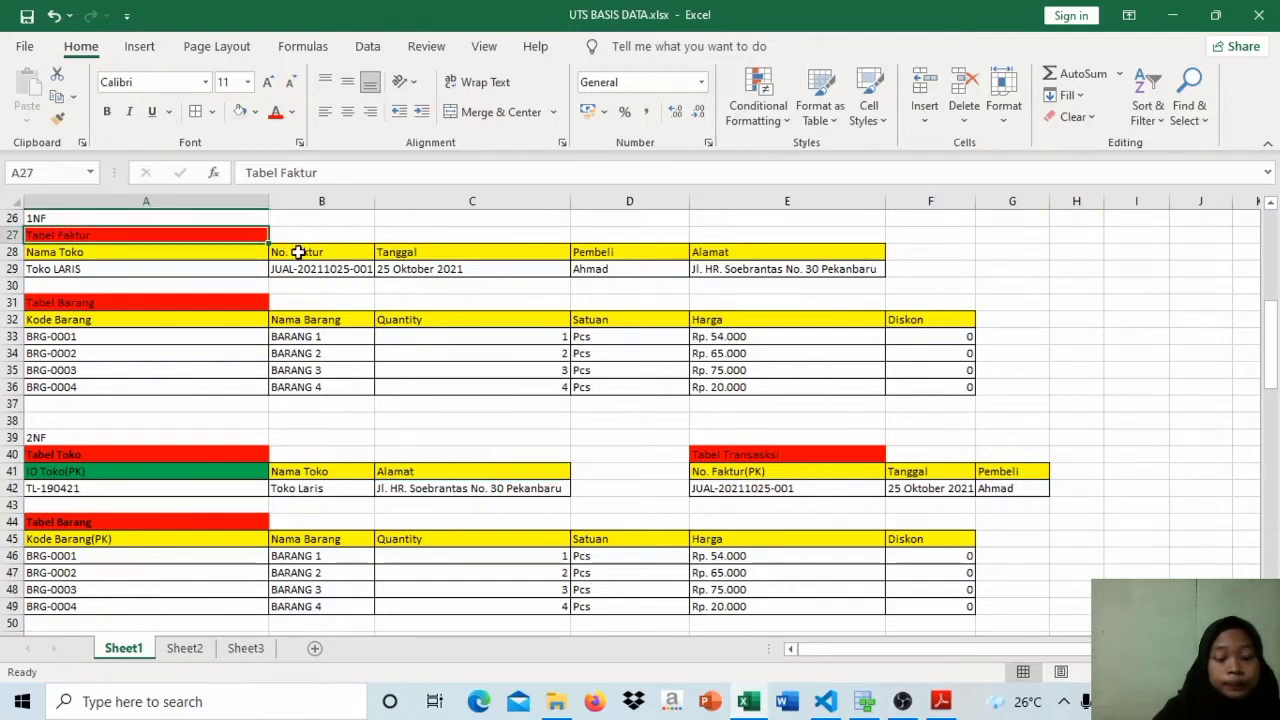
click(787, 457)
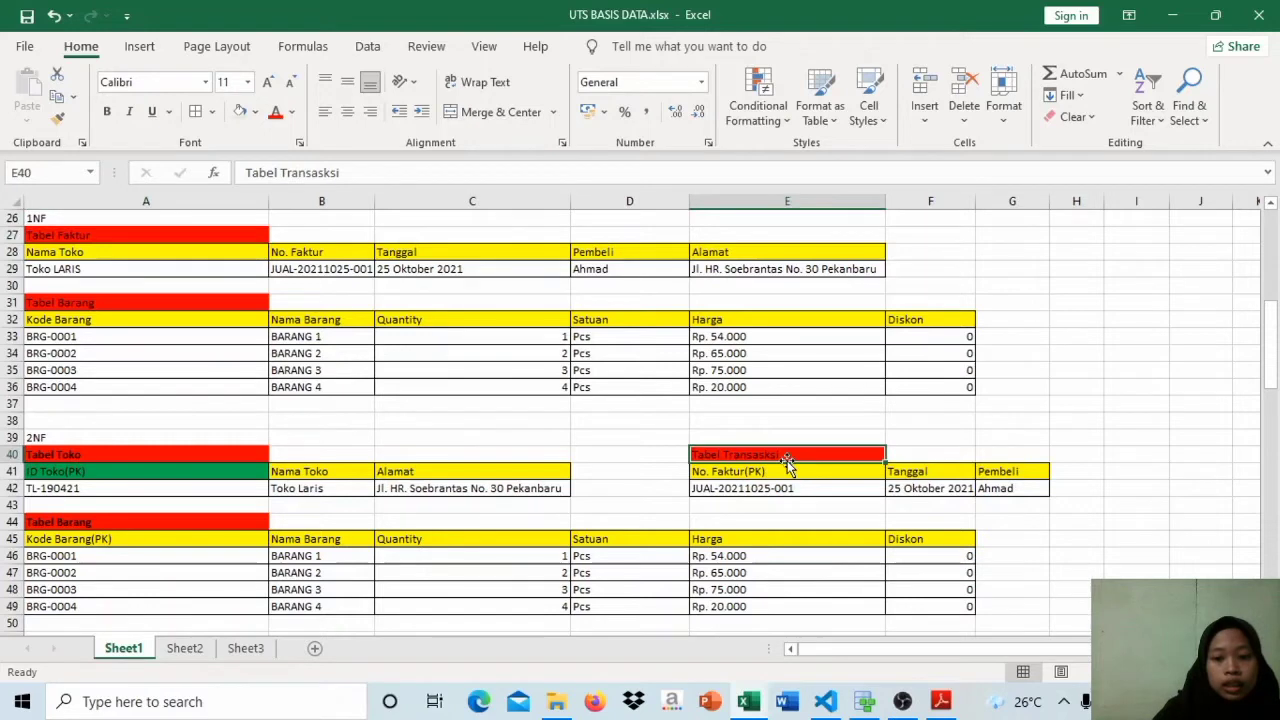
click(762, 474)
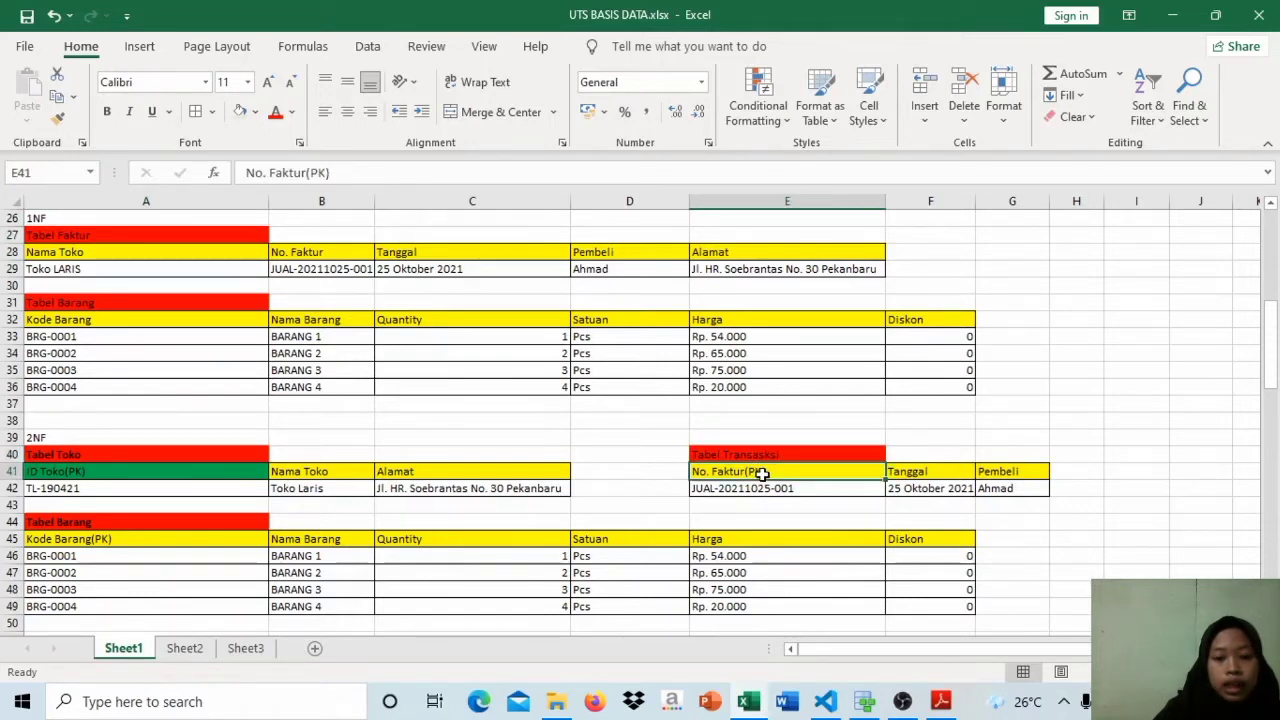
click(366, 263)
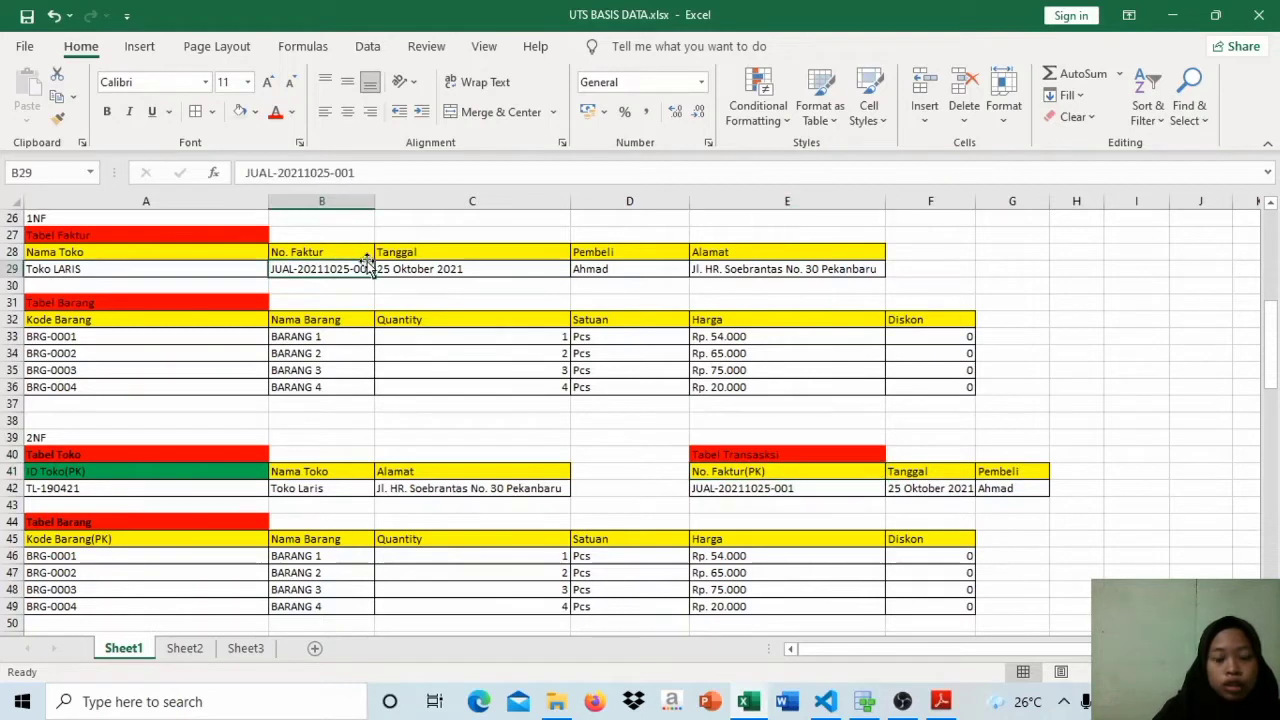
click(445, 259)
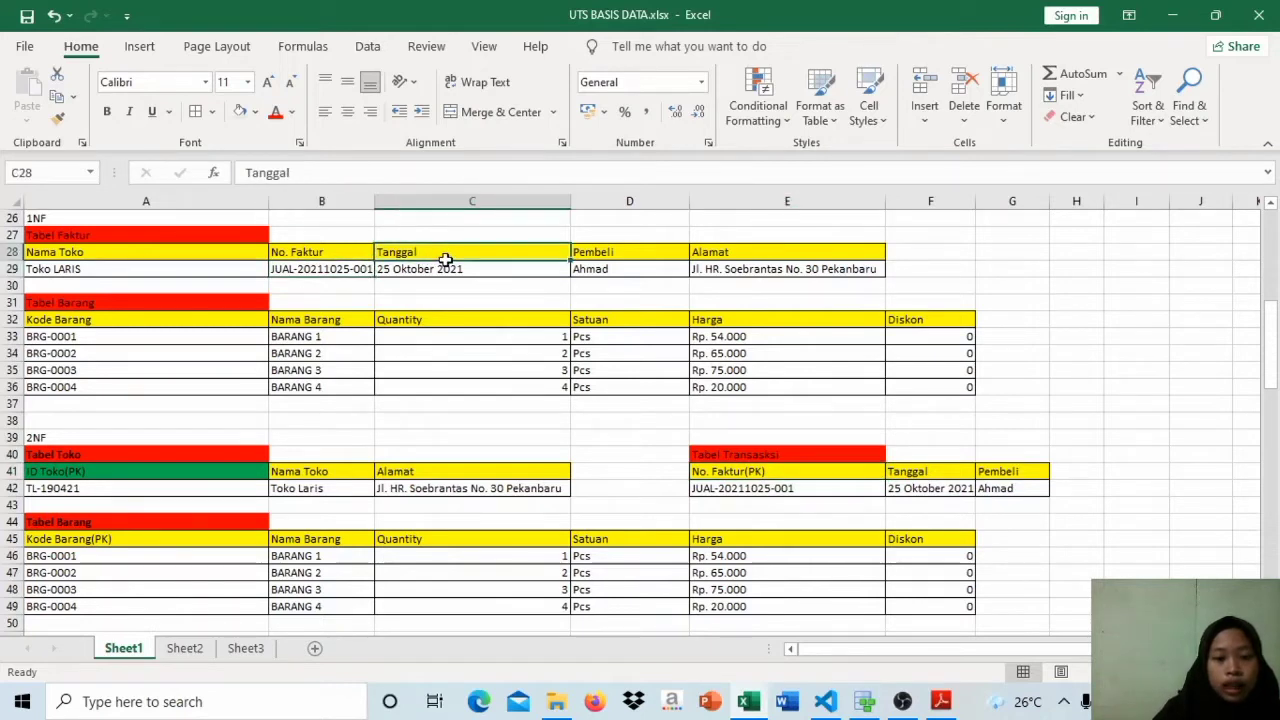
click(620, 255)
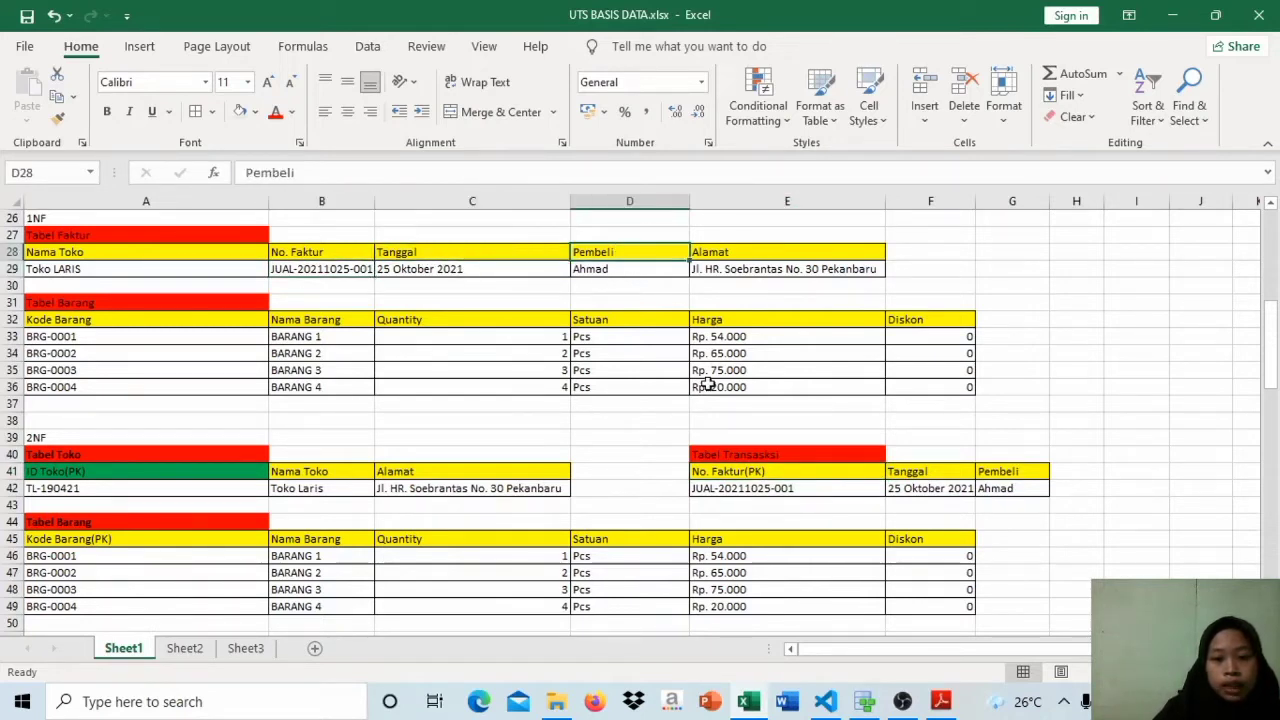
click(754, 487)
click(757, 474)
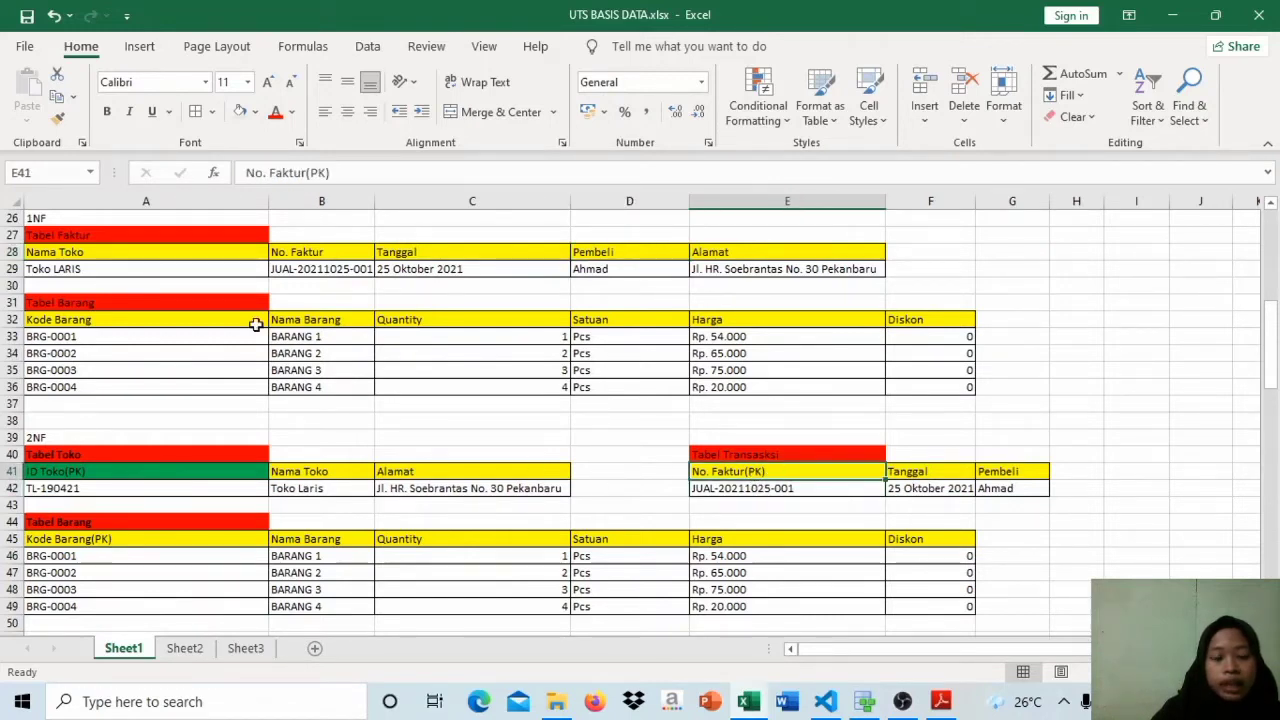
Step: Examine in the 1NF Tabel Faktur how the store name relates to the invoice number, date and buyer entries
click(193, 258)
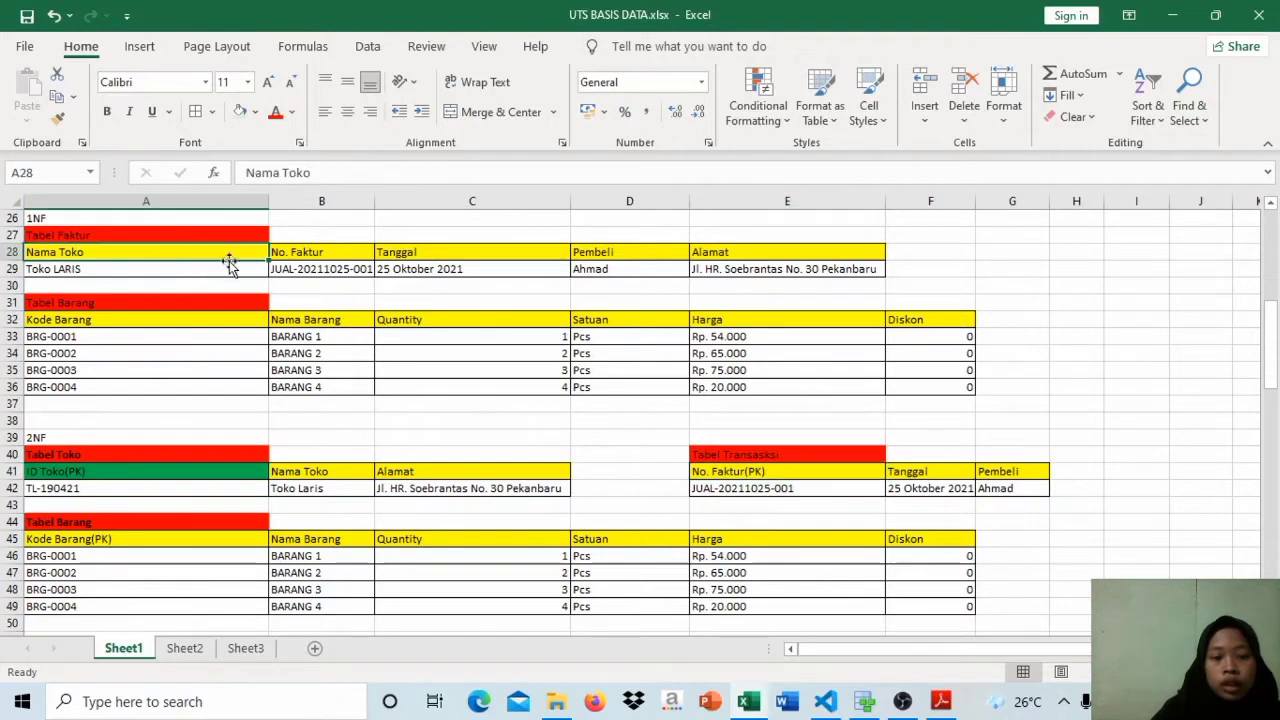
click(333, 272)
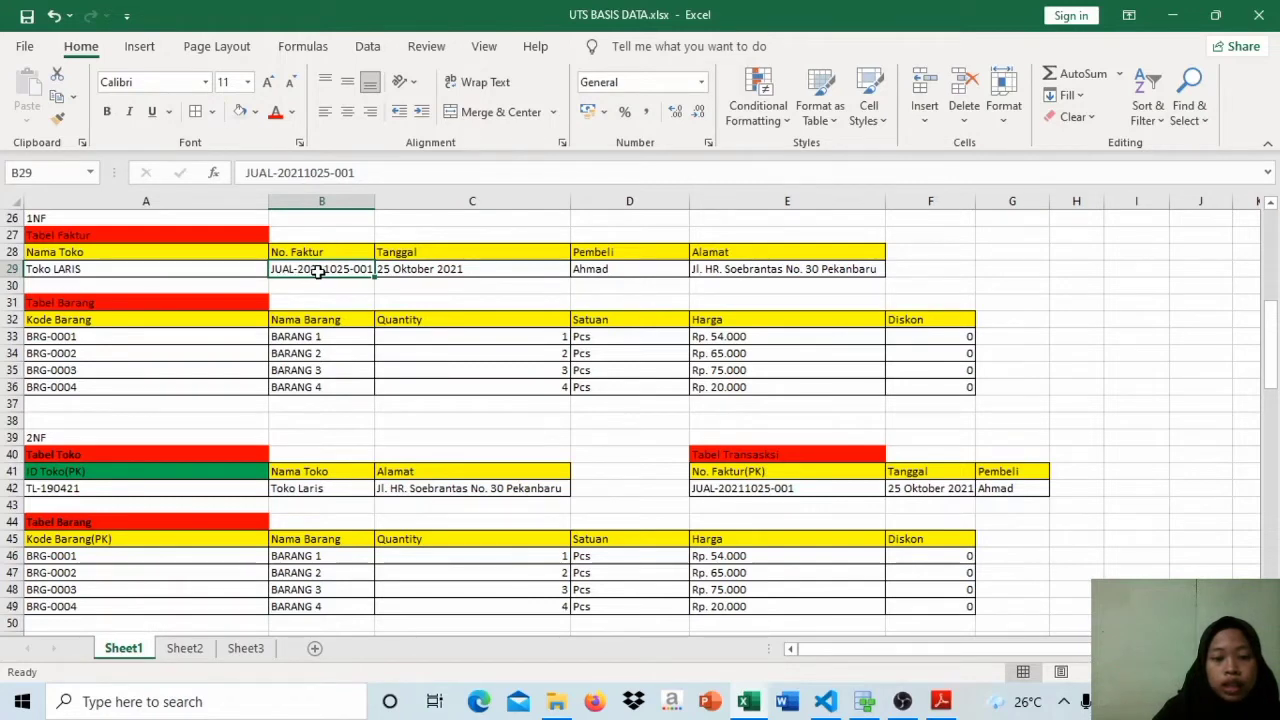
click(237, 272)
click(313, 273)
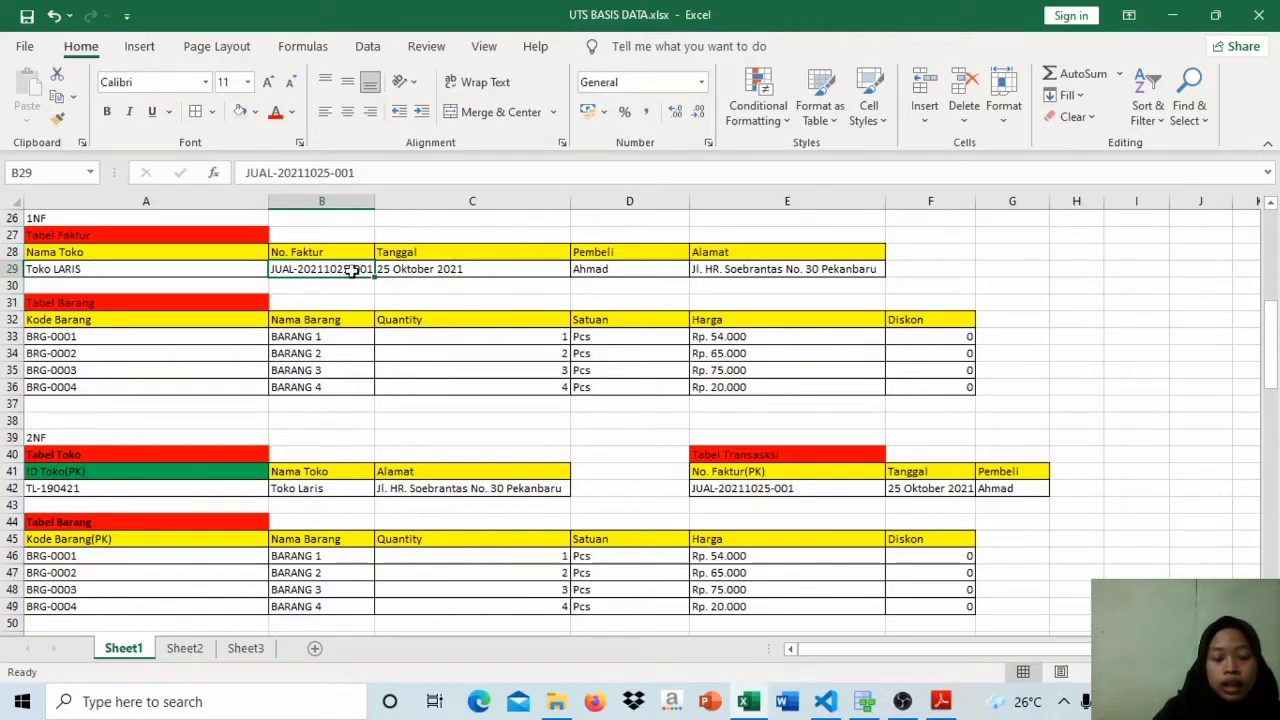
click(424, 268)
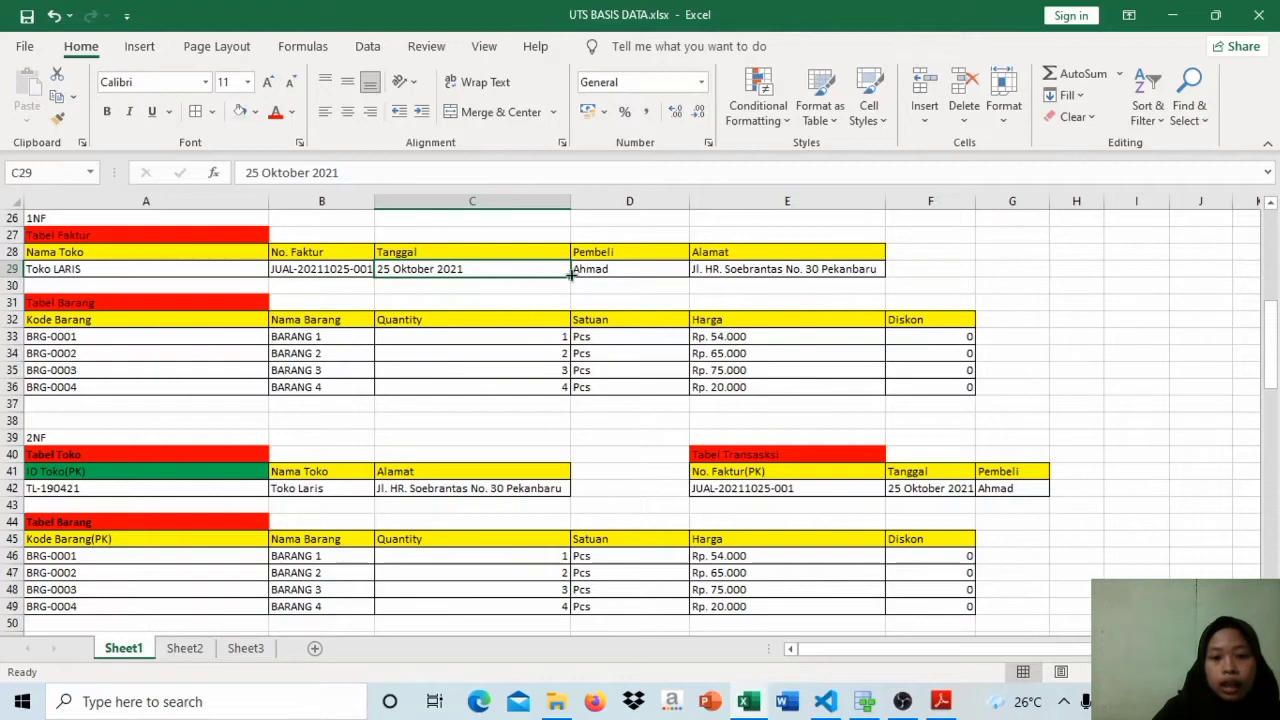
click(604, 268)
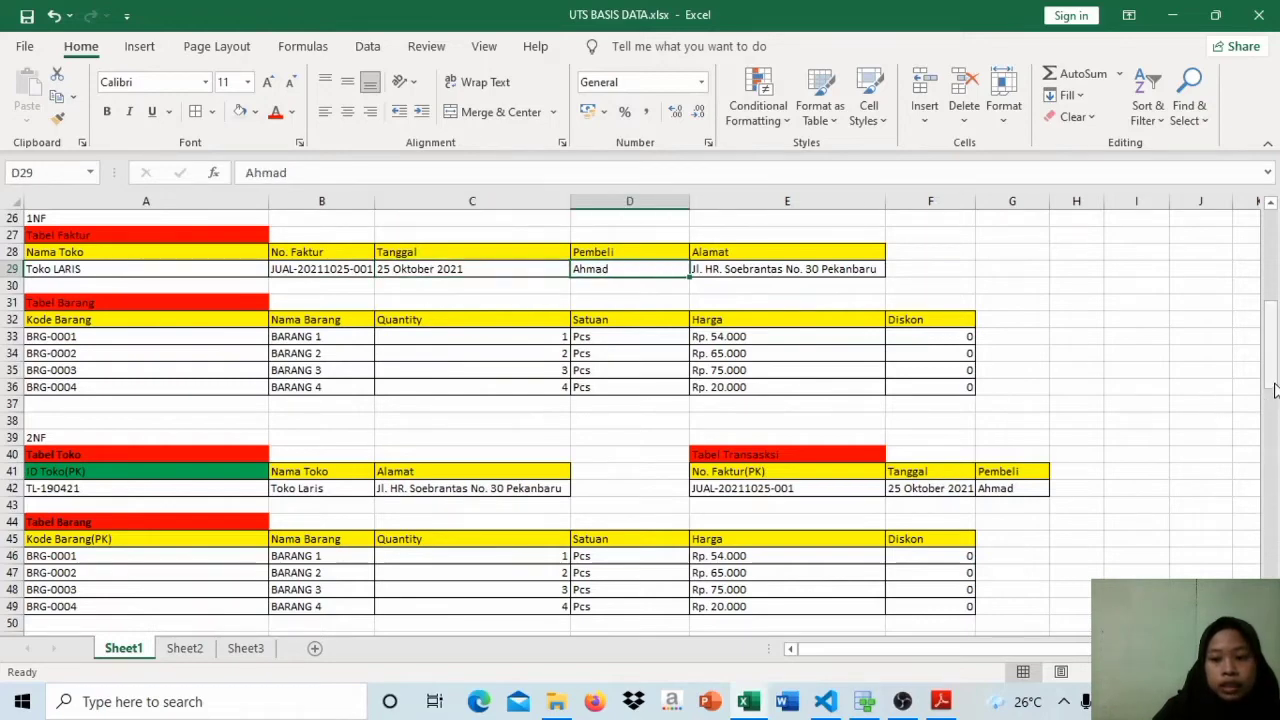
Step: Examine the 1NF Tabel Barang's Kode Barang, Nama Barang and Quantity fields and the item codes BRG-0001 and BRG-0002
drag(1274, 383, 1274, 398)
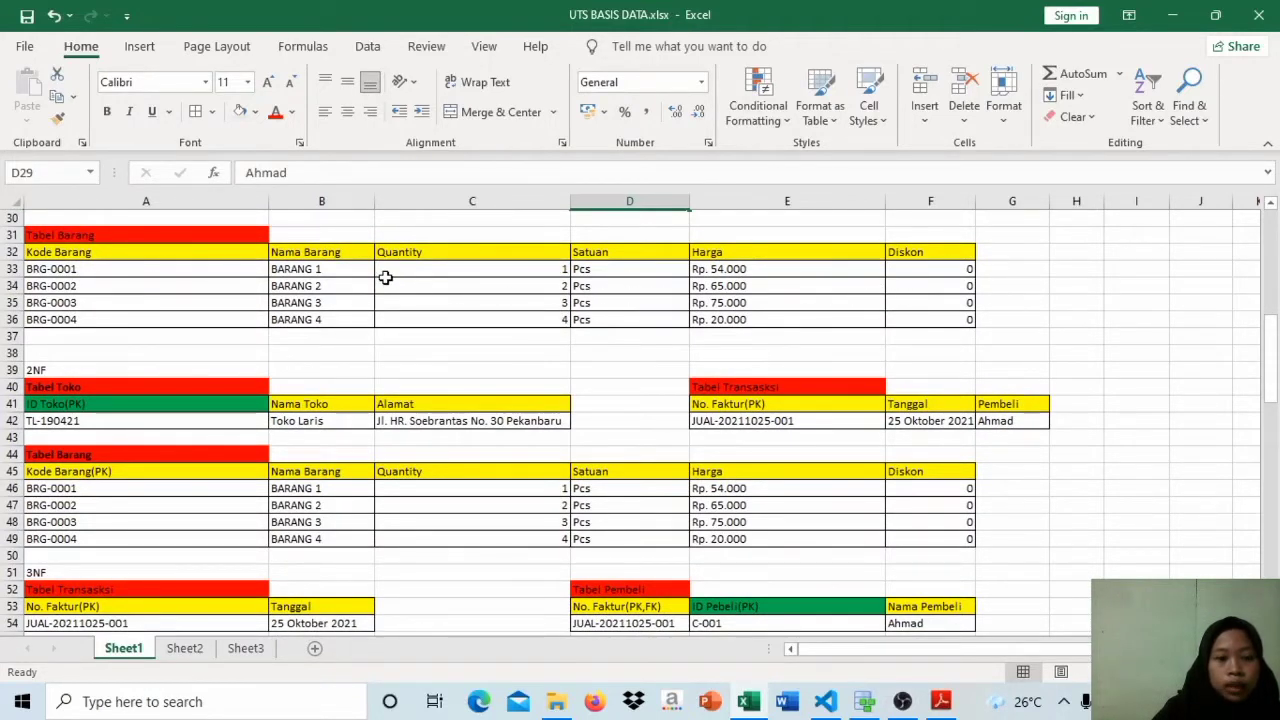
click(179, 255)
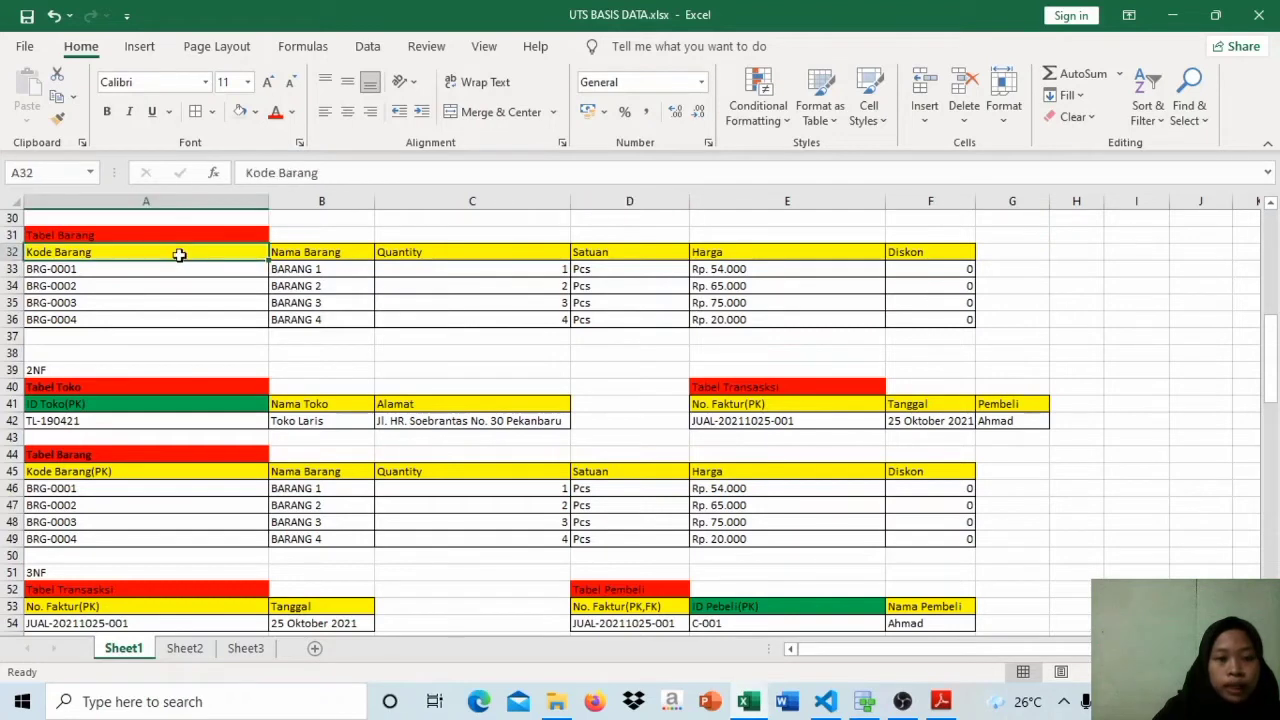
click(355, 256)
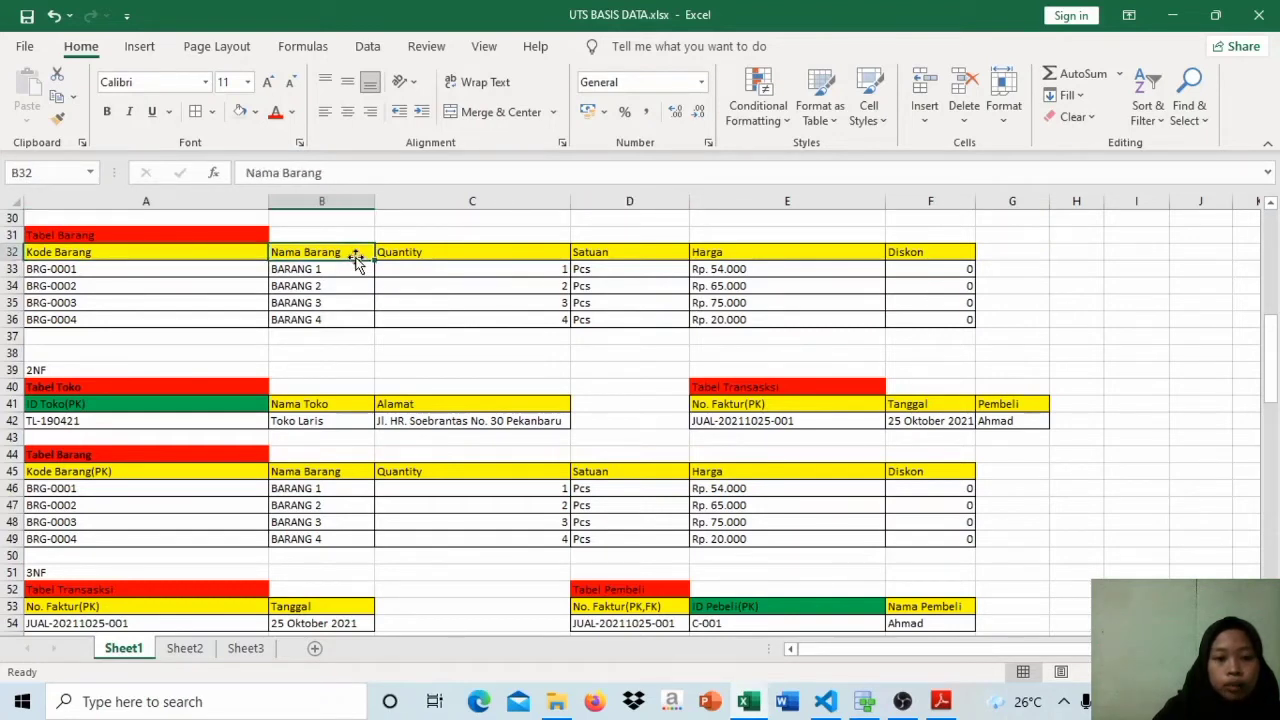
click(433, 255)
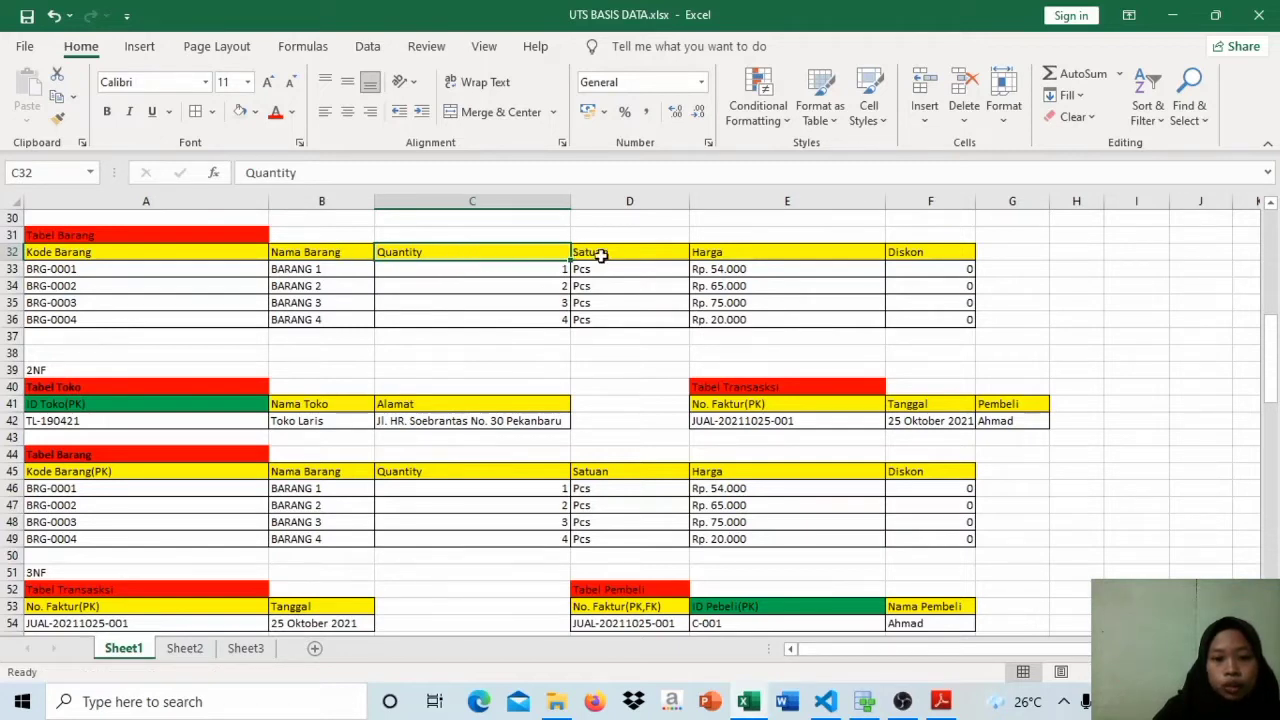
click(396, 298)
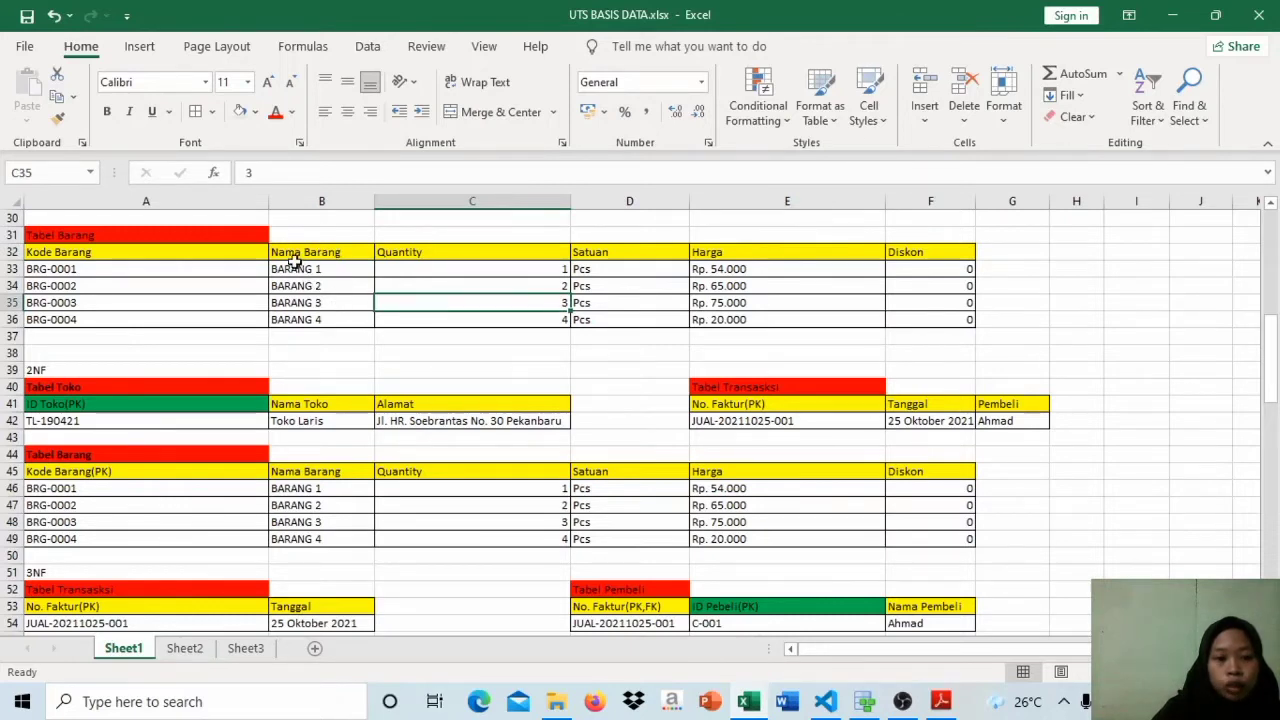
click(234, 254)
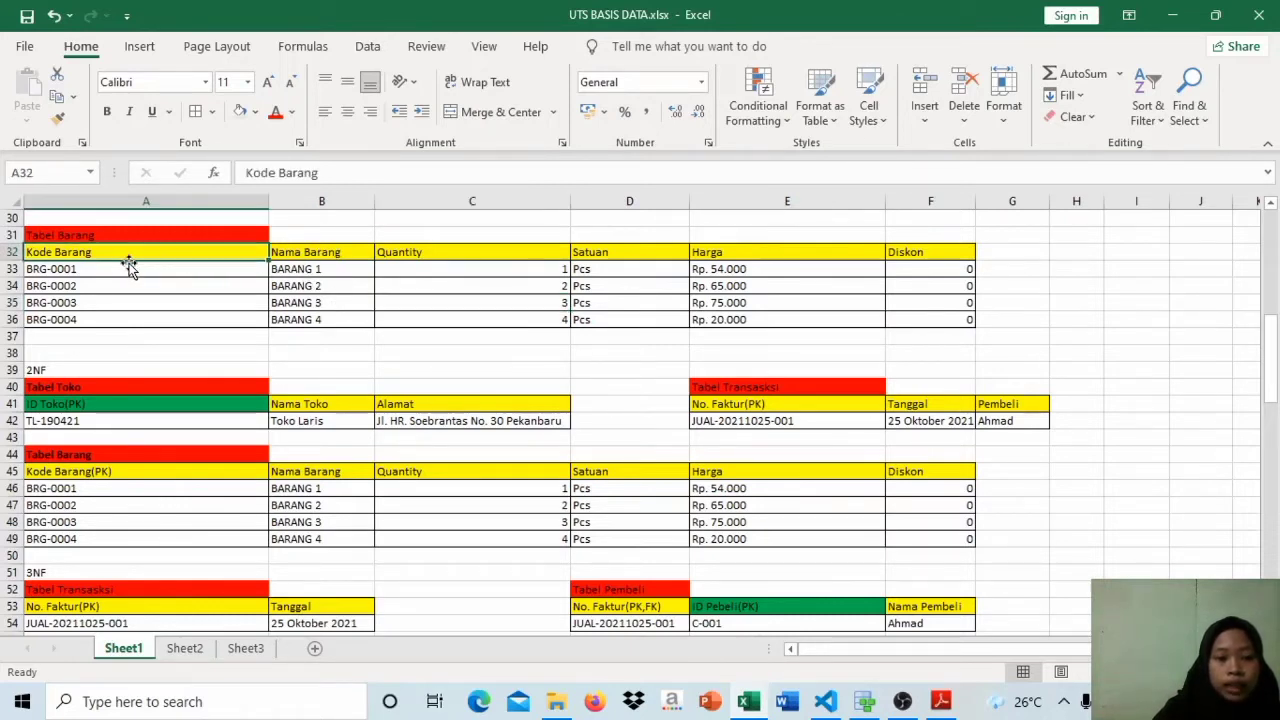
click(101, 269)
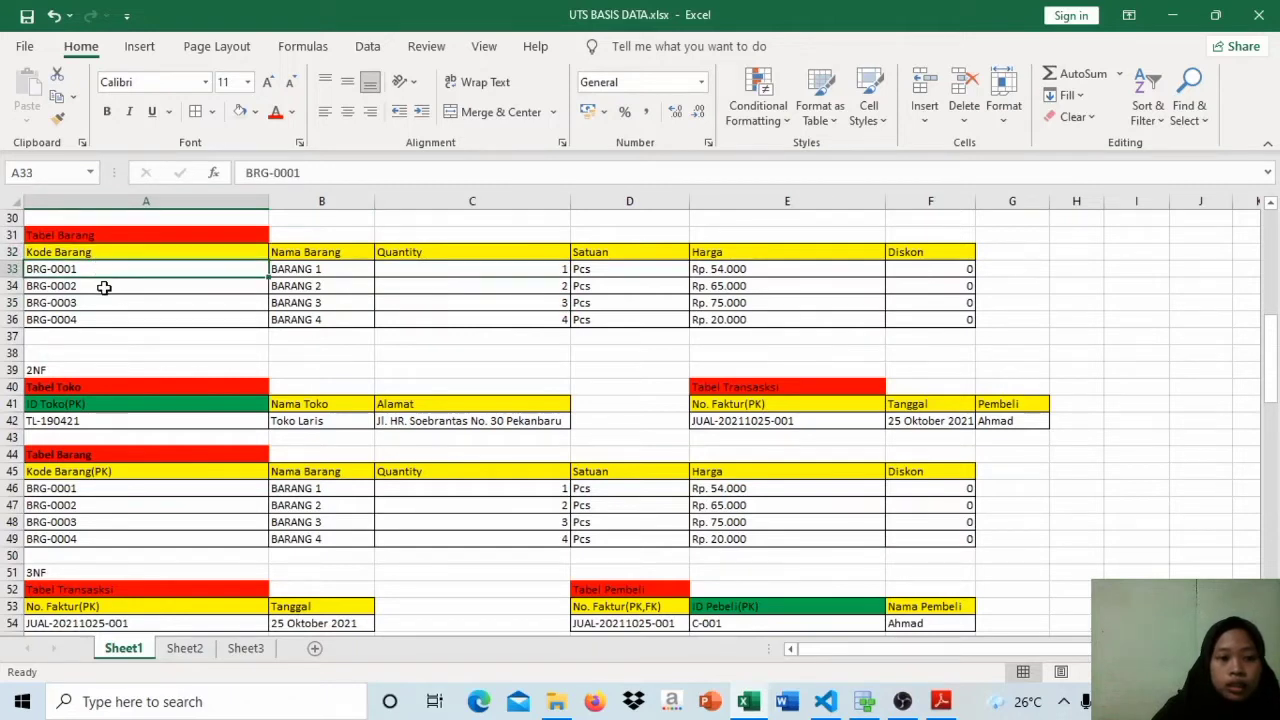
click(104, 288)
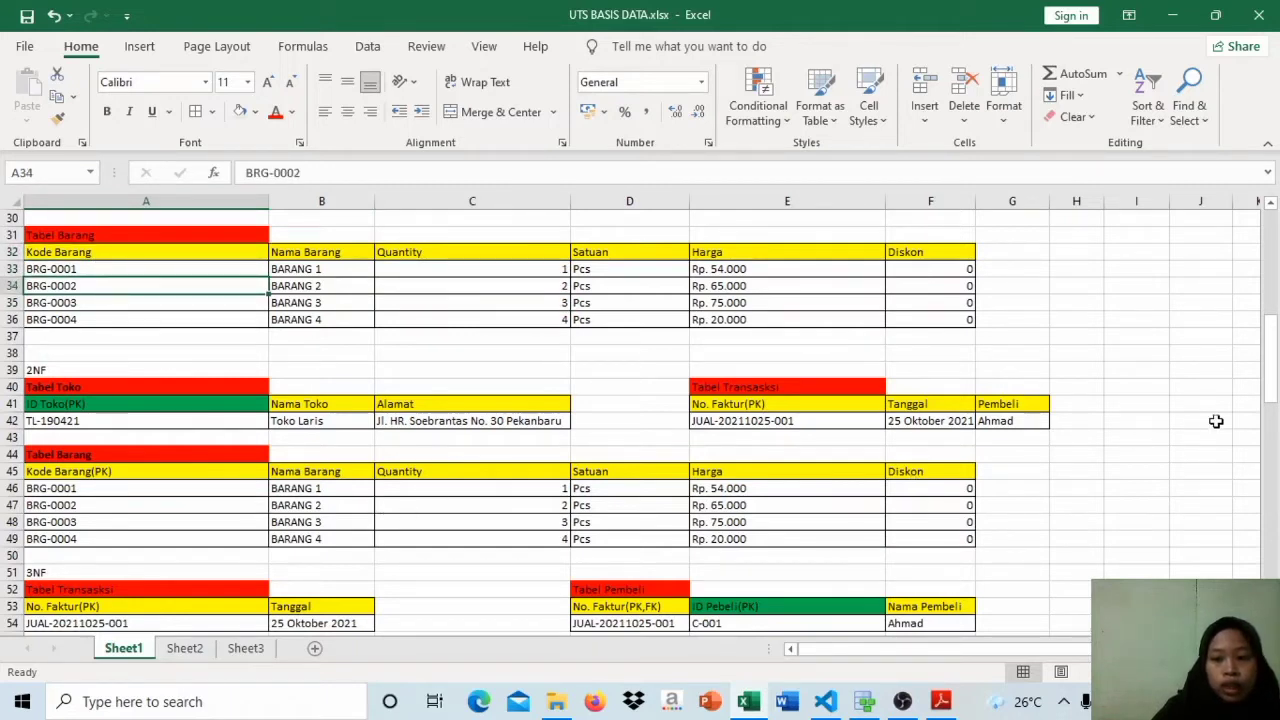
Step: Look over the 3NF tables Transaksi, Pembeli, Barang and Detail Transaksi against the 2NF tables above them
drag(1272, 389, 1274, 396)
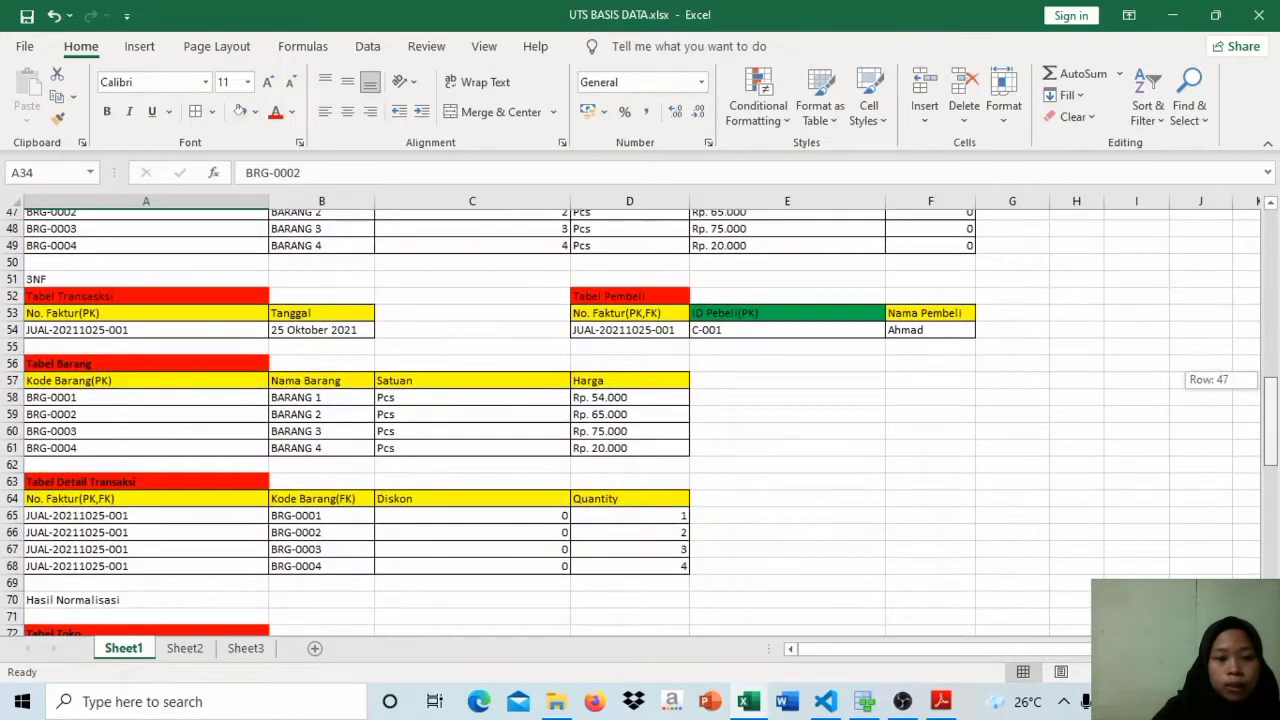
drag(1274, 449, 1275, 438)
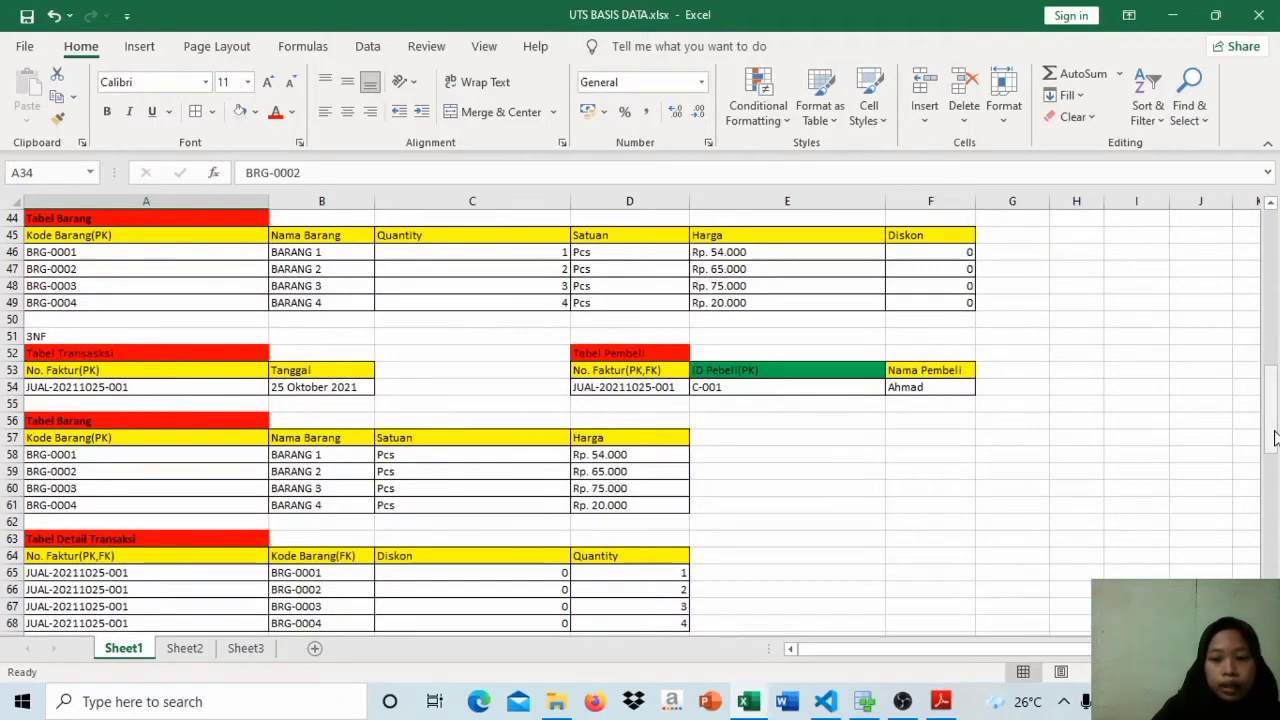
drag(1274, 438, 1274, 447)
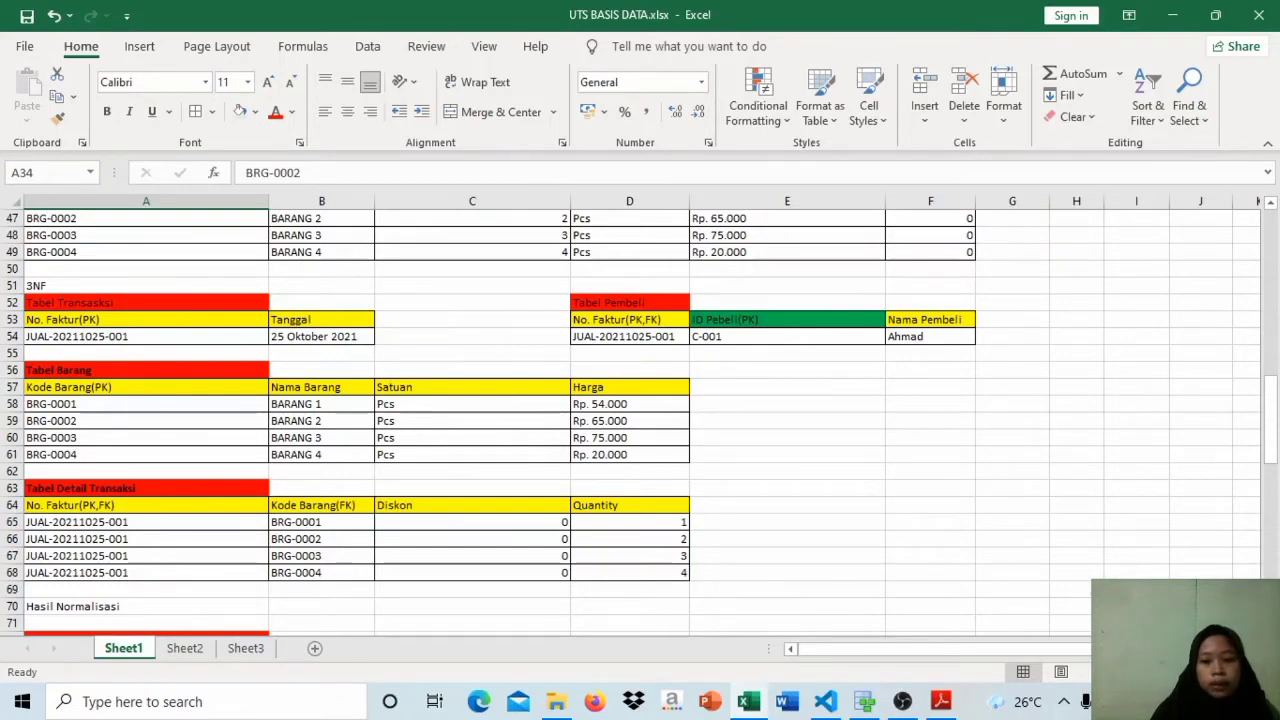
drag(1274, 428, 1273, 398)
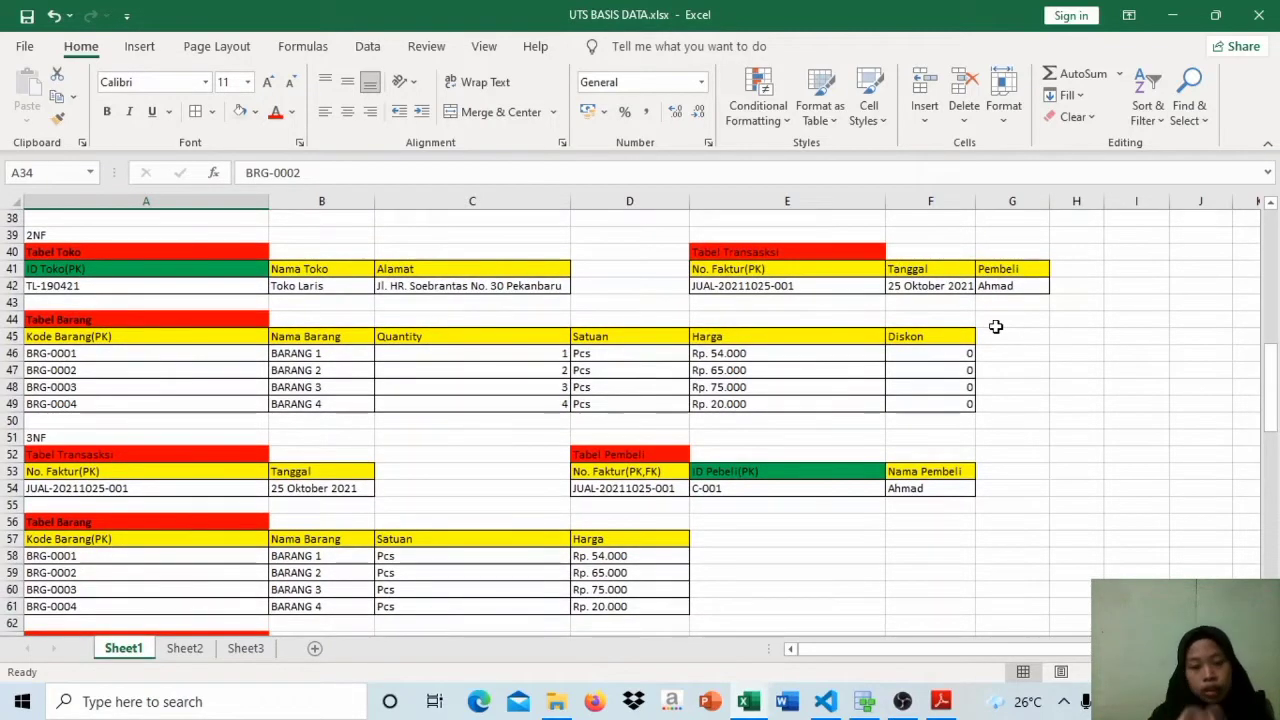
drag(1274, 384, 1274, 440)
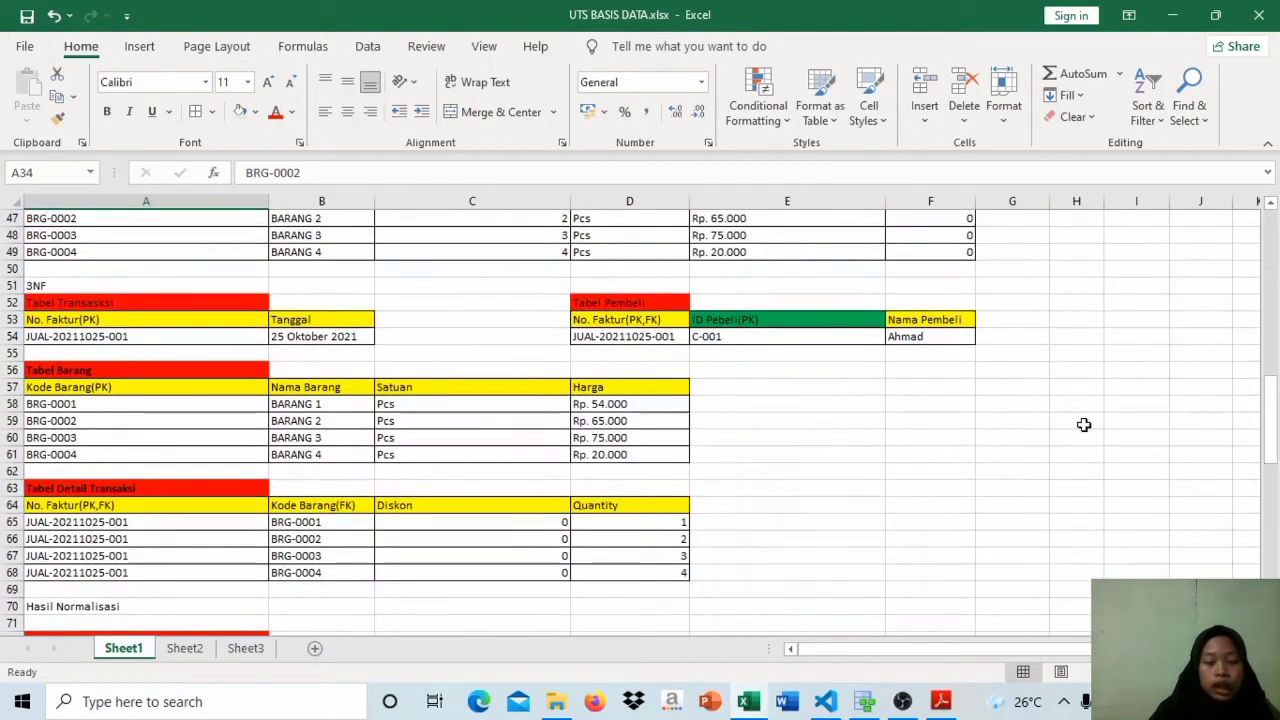
click(500, 254)
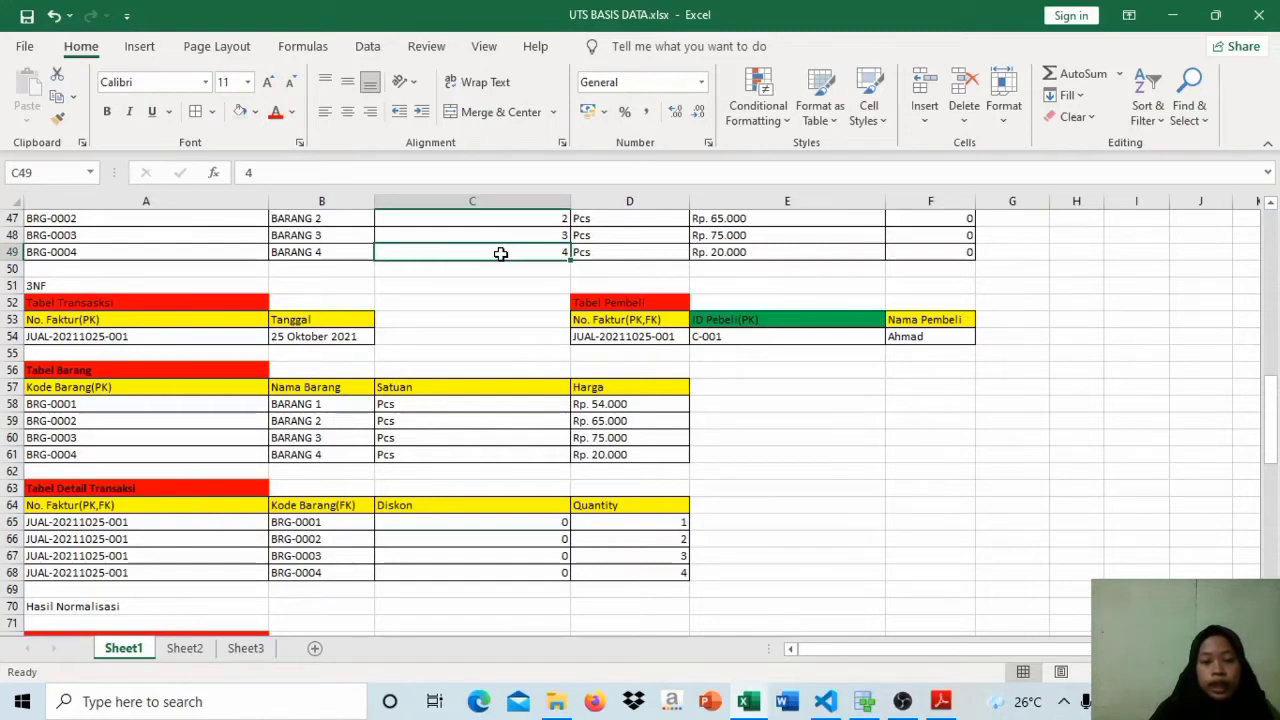
Step: Review the 2NF Tabel Toko again, checking how Nama Toko and Alamat each relate to ID Toko and to each other
scroll(160, 285, up, 4)
click(158, 299)
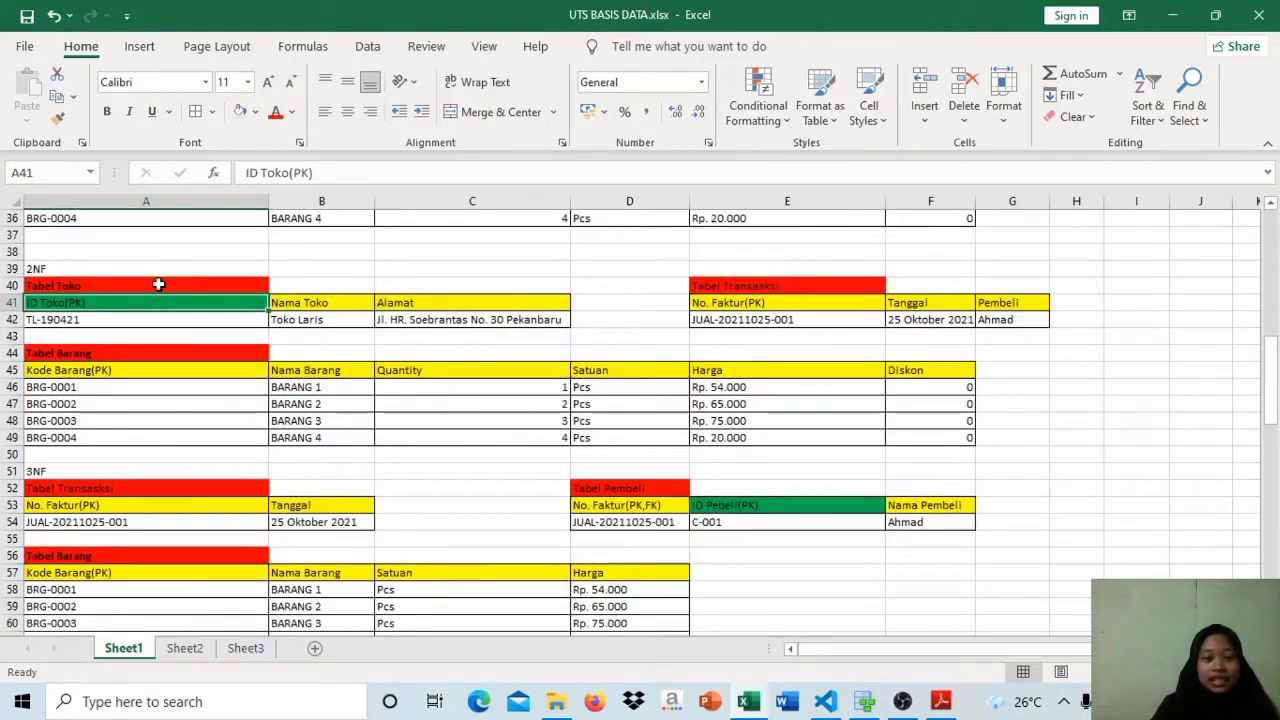
click(158, 285)
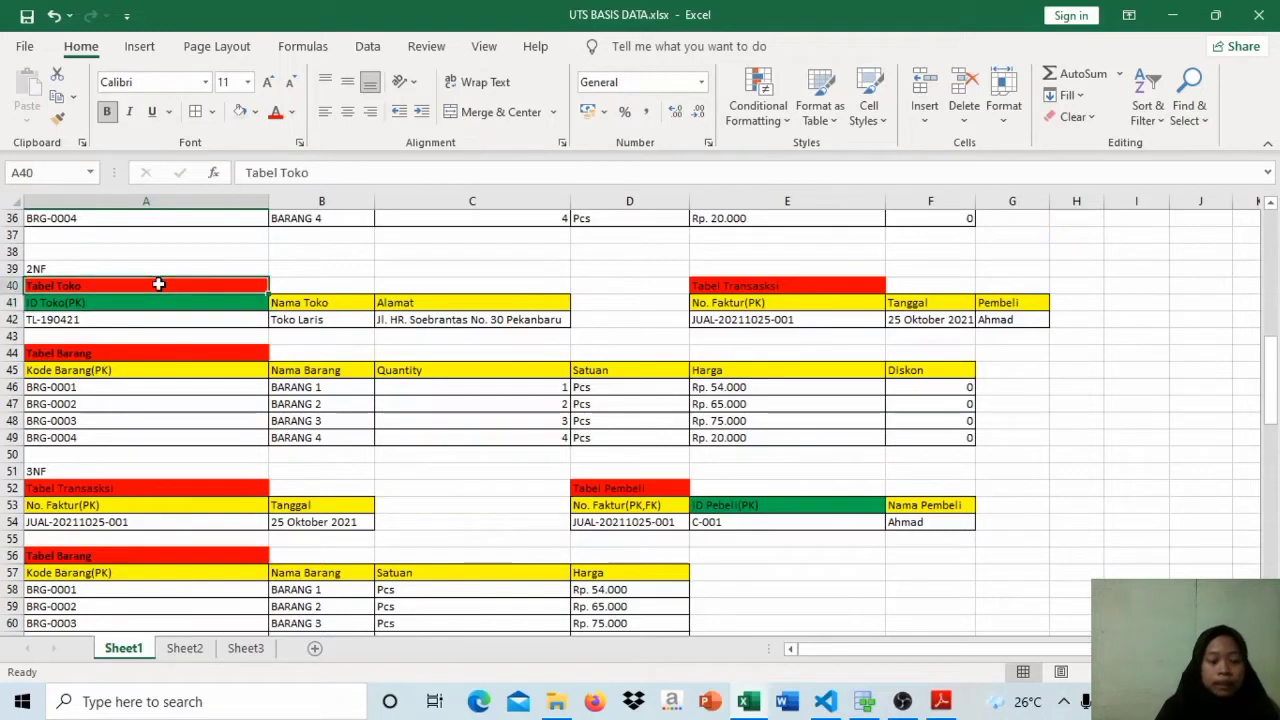
click(208, 300)
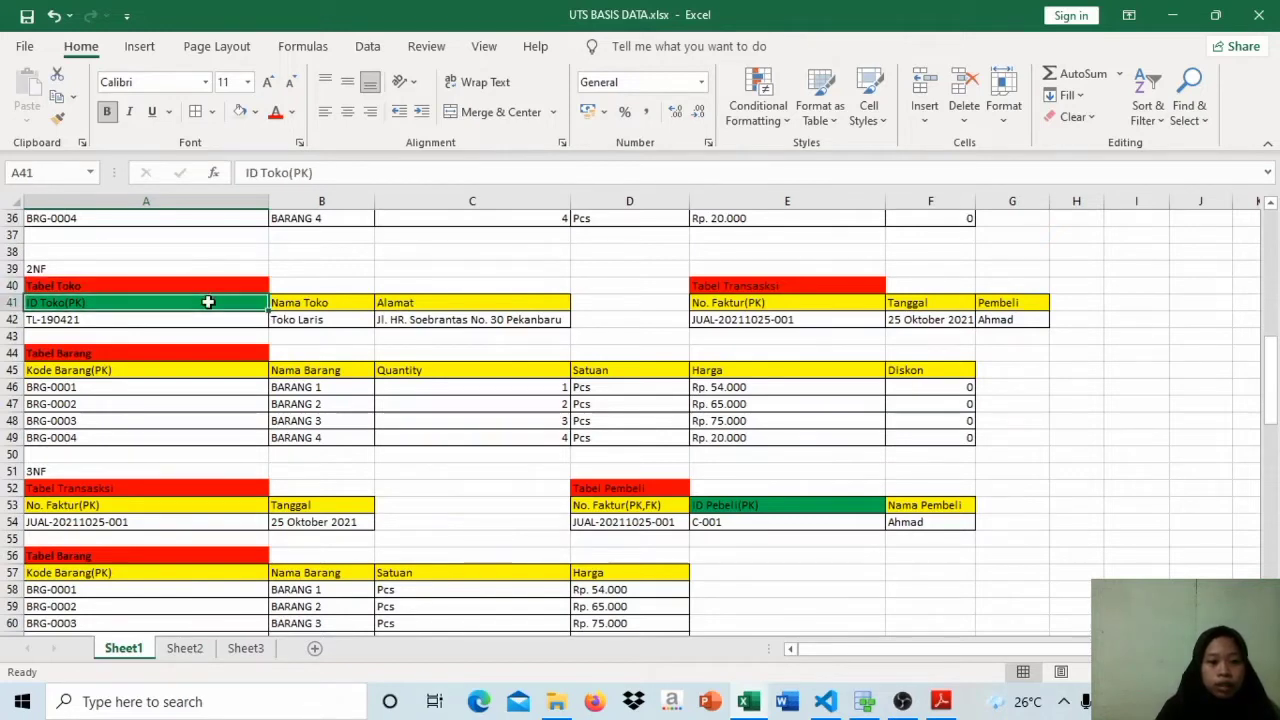
click(299, 307)
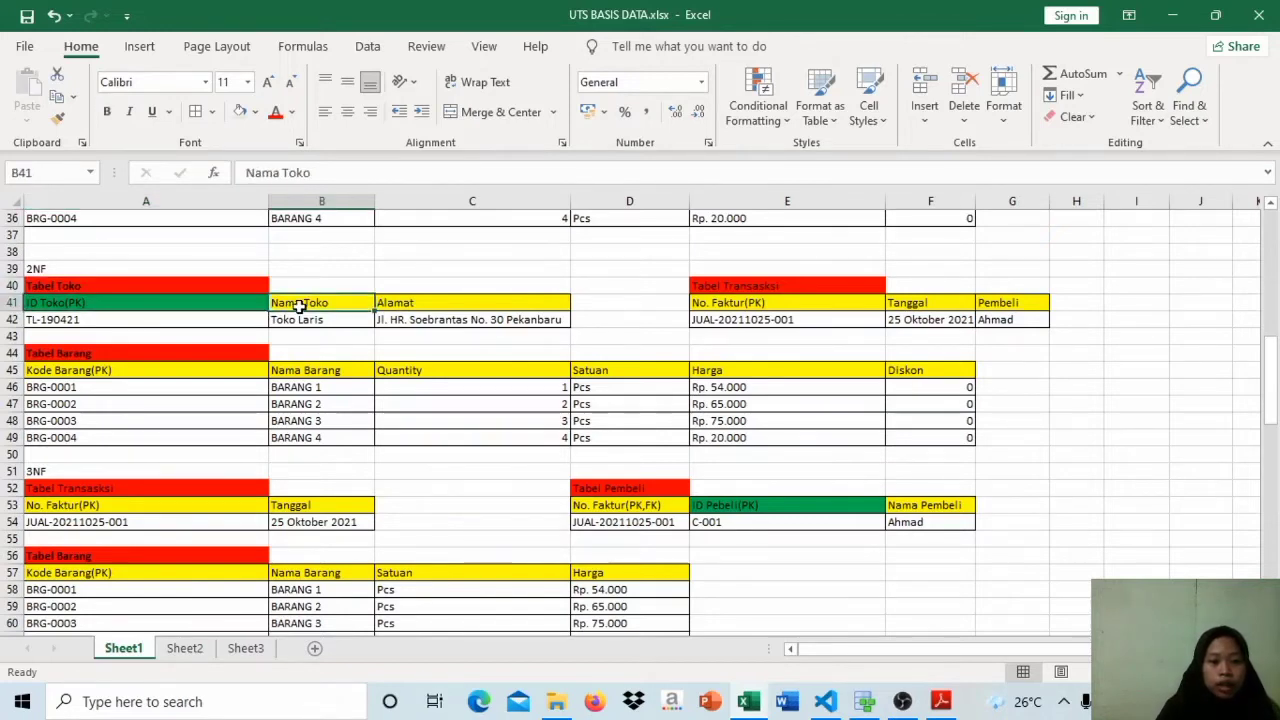
click(188, 303)
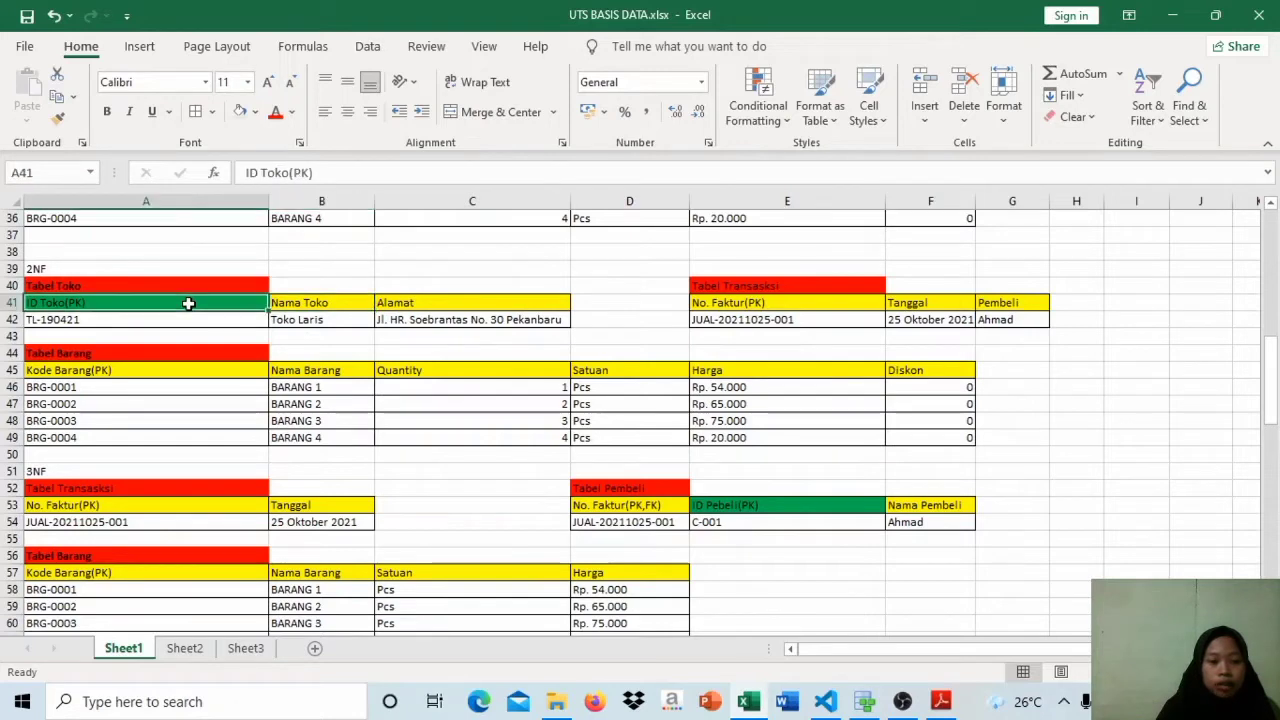
click(426, 306)
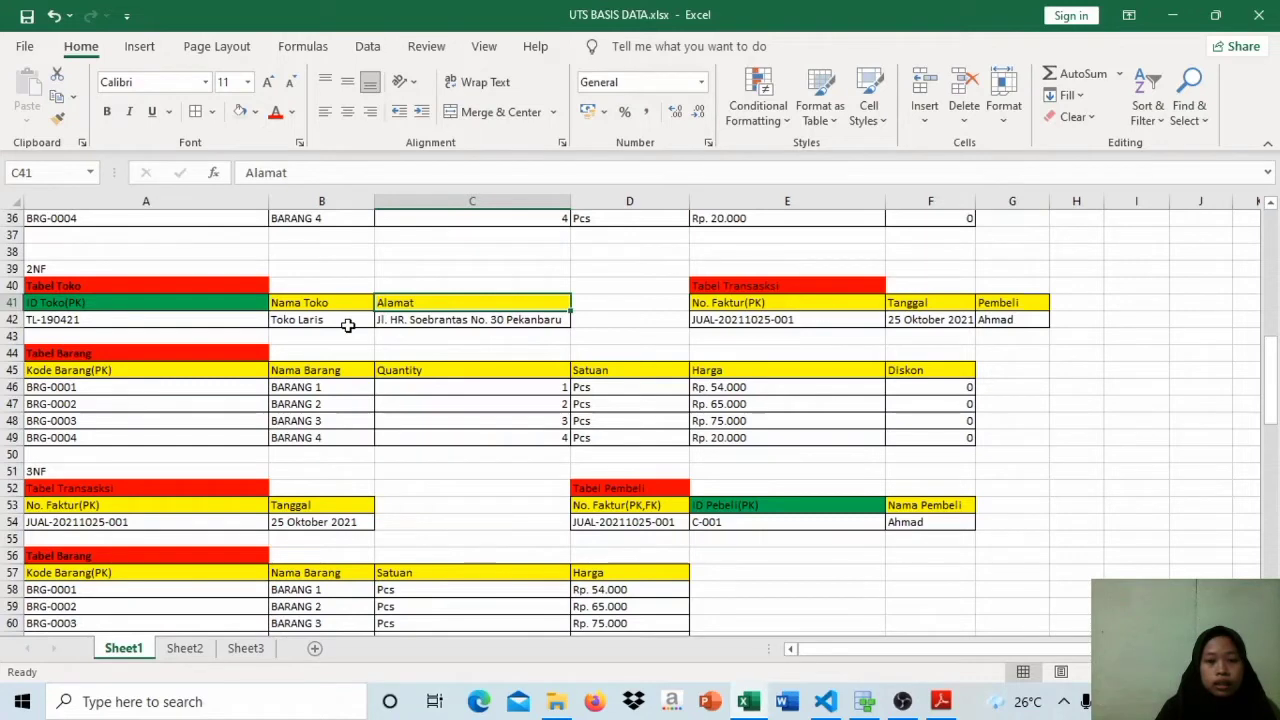
click(347, 325)
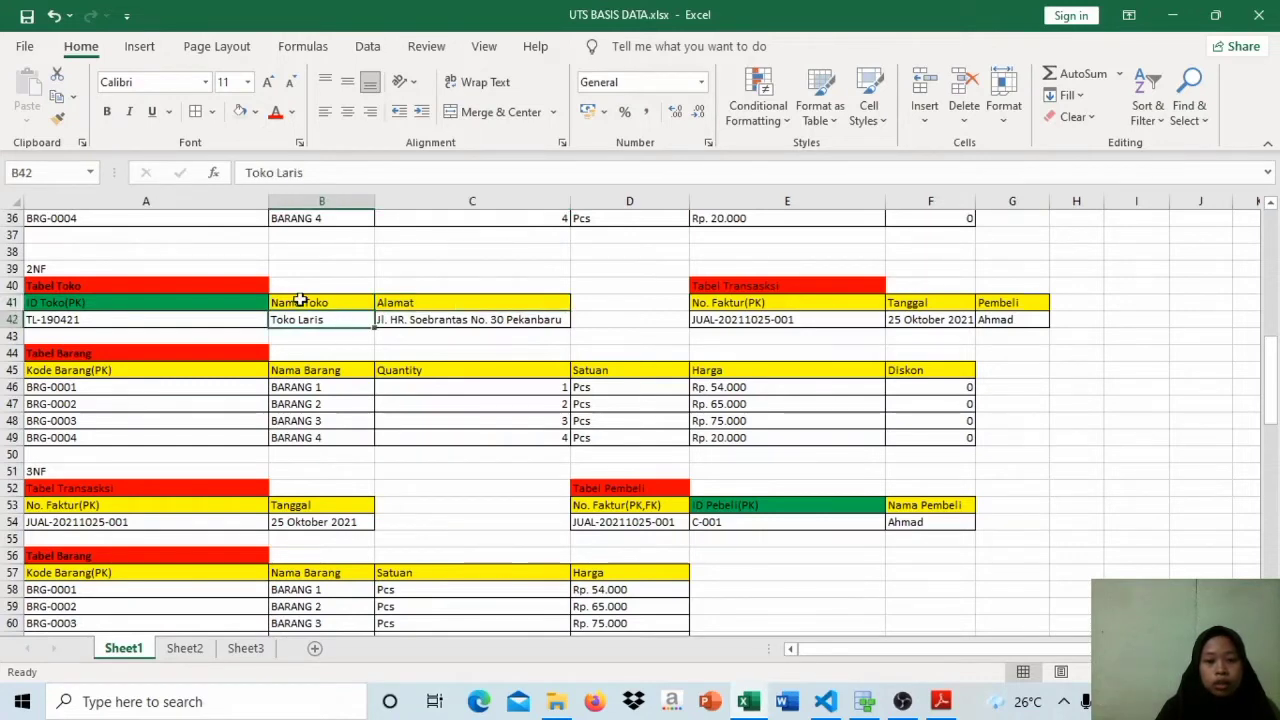
click(300, 301)
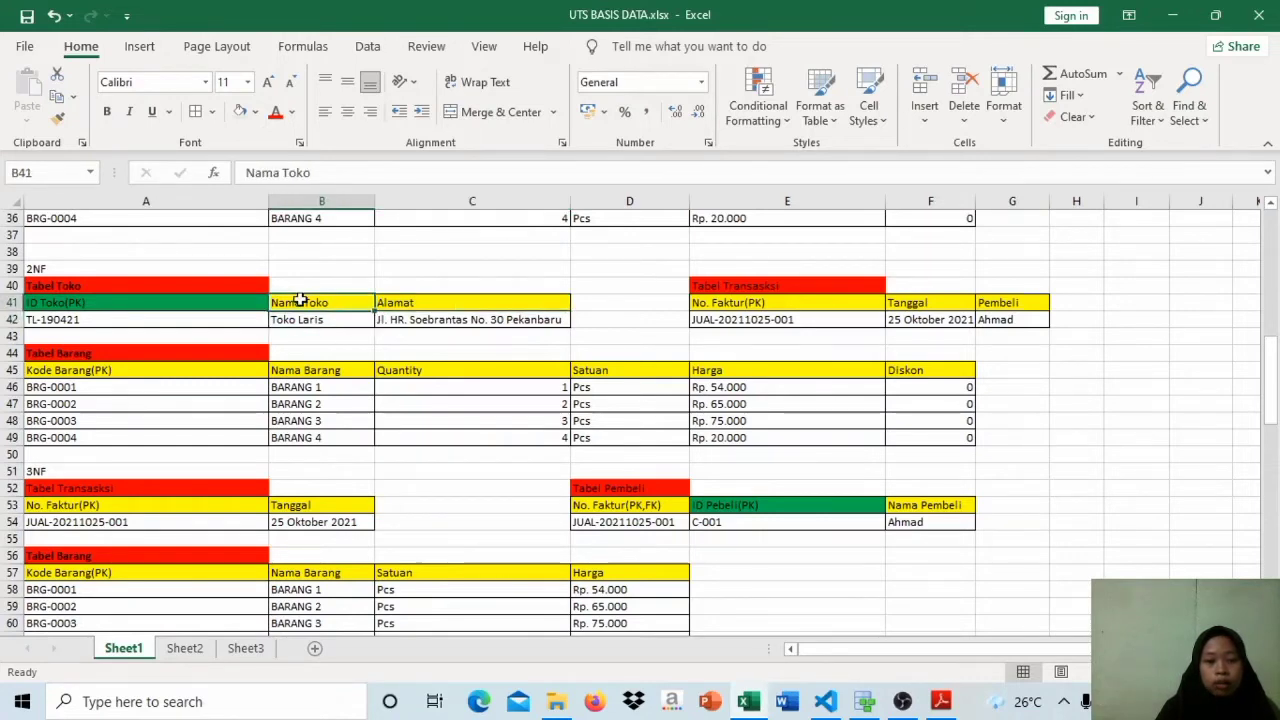
click(430, 304)
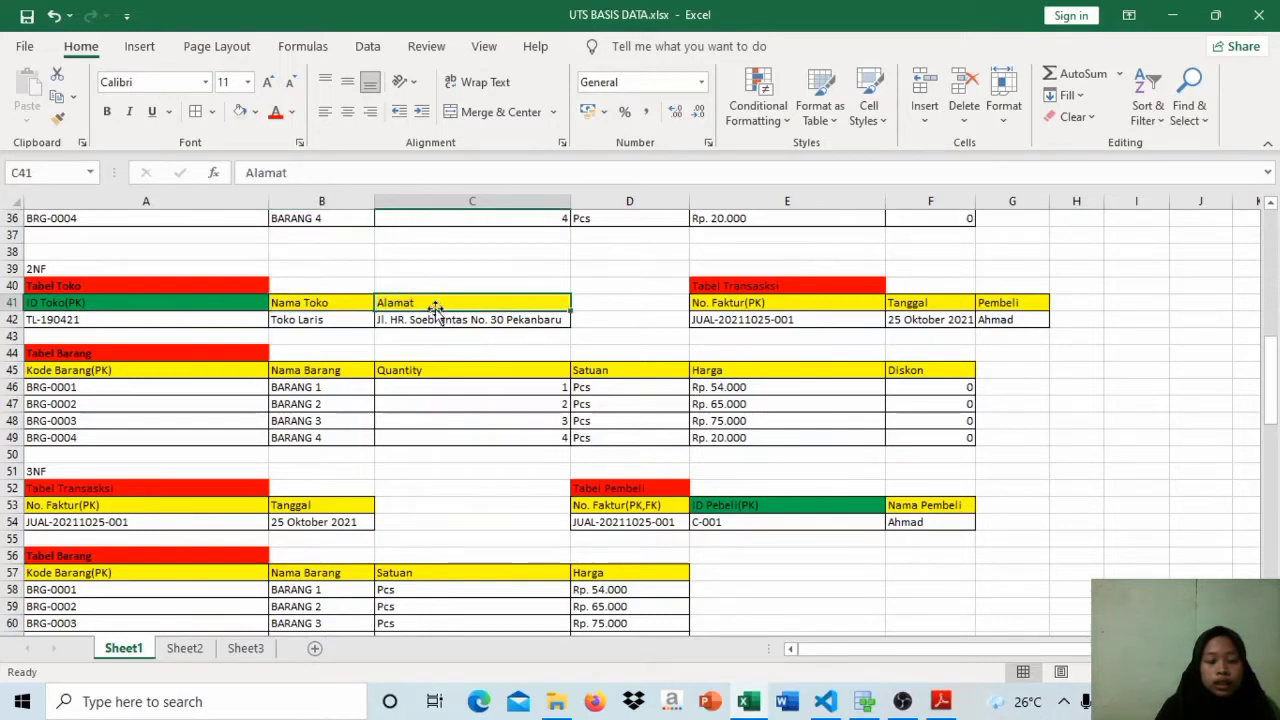
Step: Examine the 2NF Tabel Transaksi beside Tabel Toko, checking how Tanggal and Pembeli each relate to No. Faktur
click(208, 307)
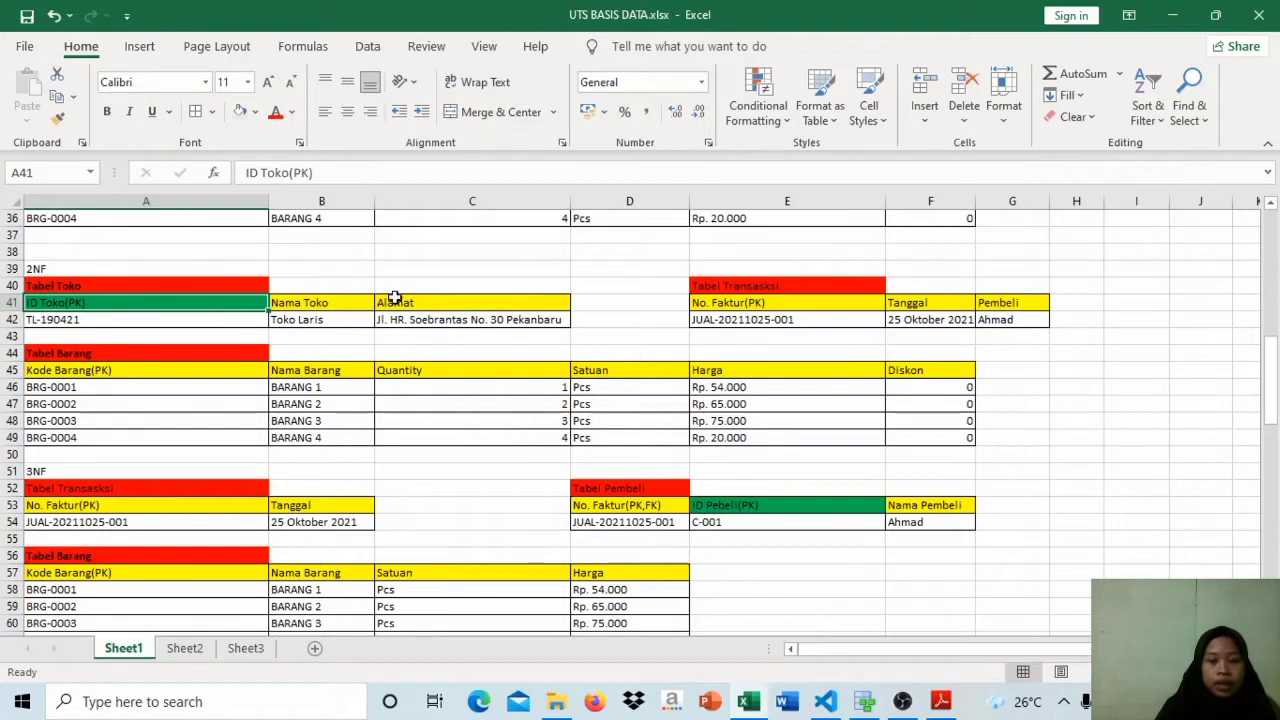
scroll(395, 298, down, 1)
click(848, 236)
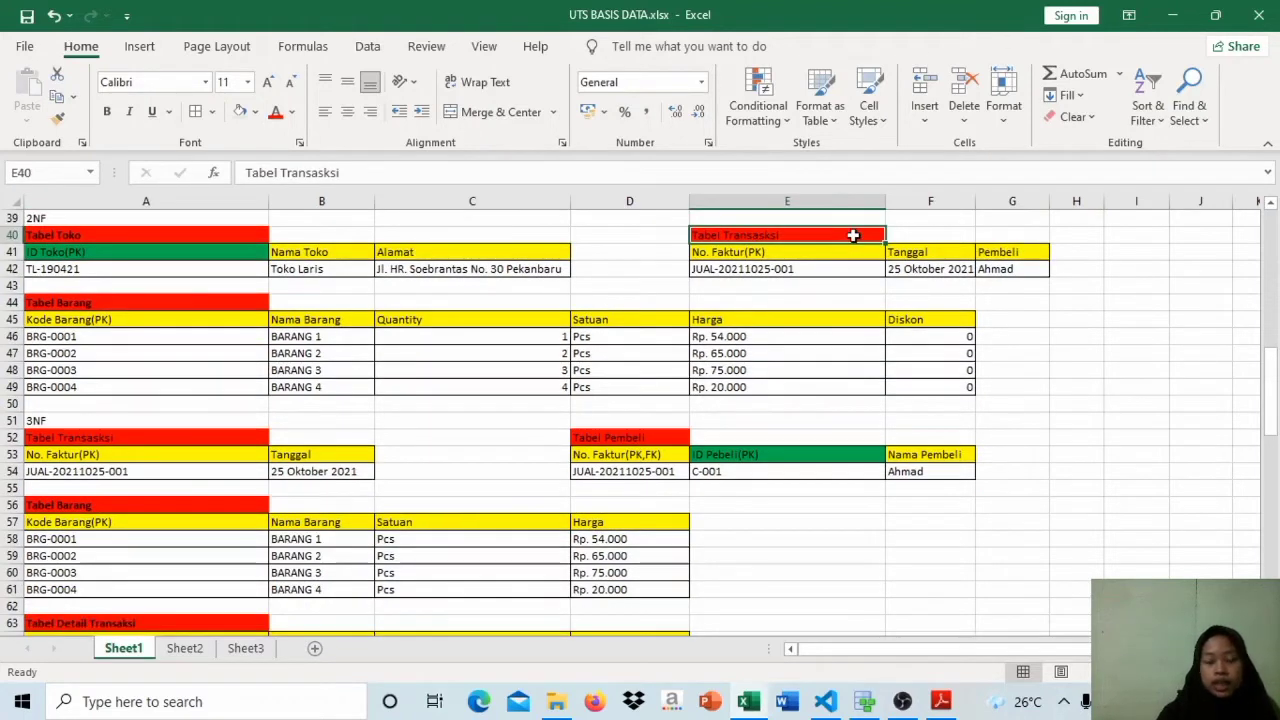
click(853, 251)
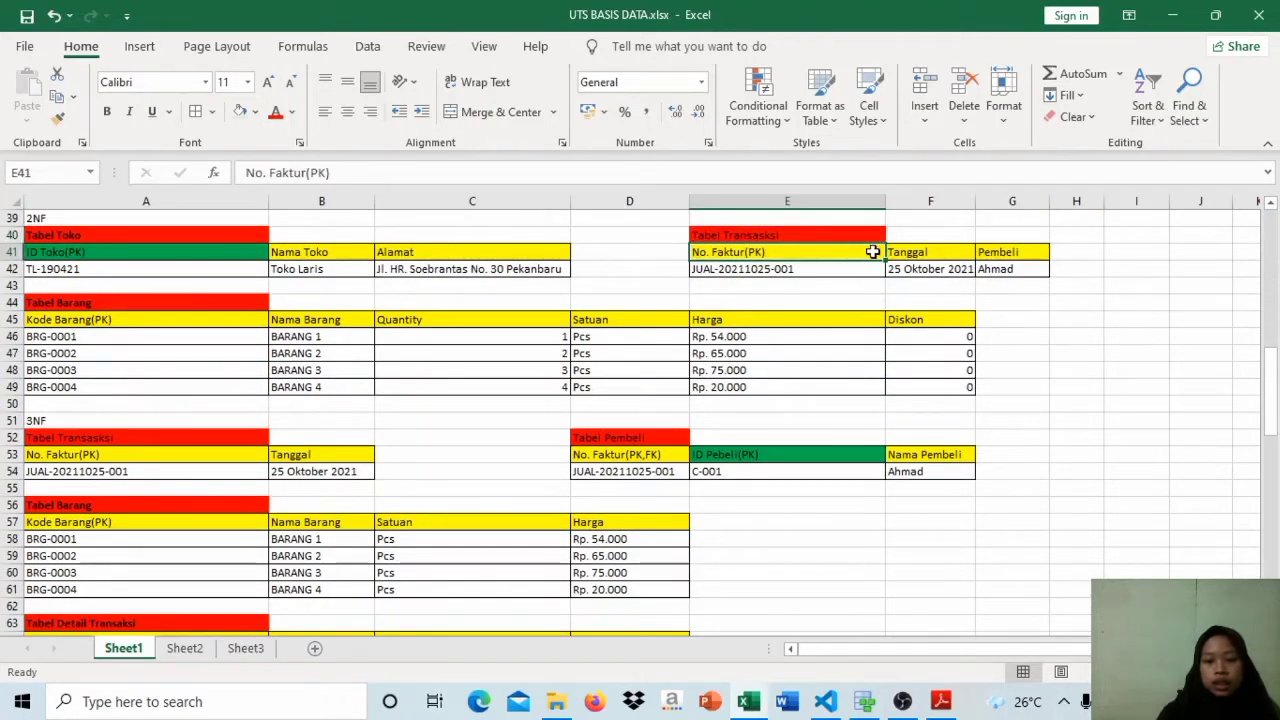
click(922, 251)
click(1010, 250)
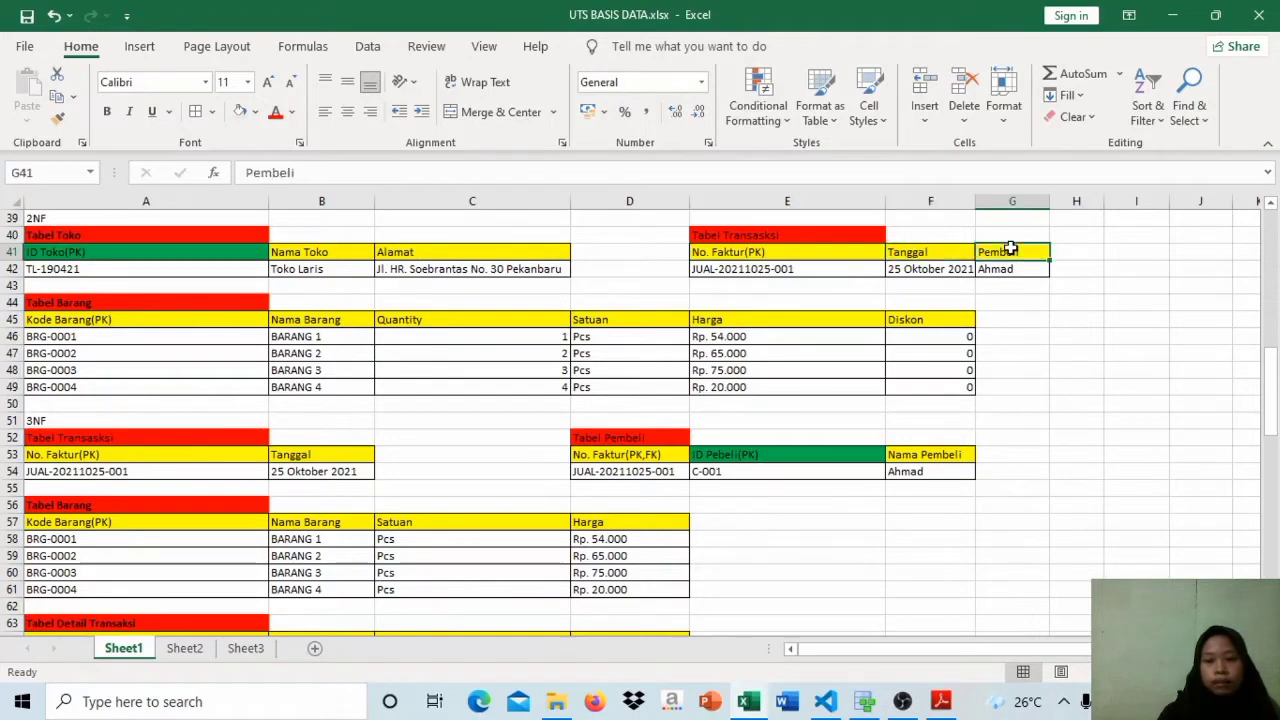
click(905, 251)
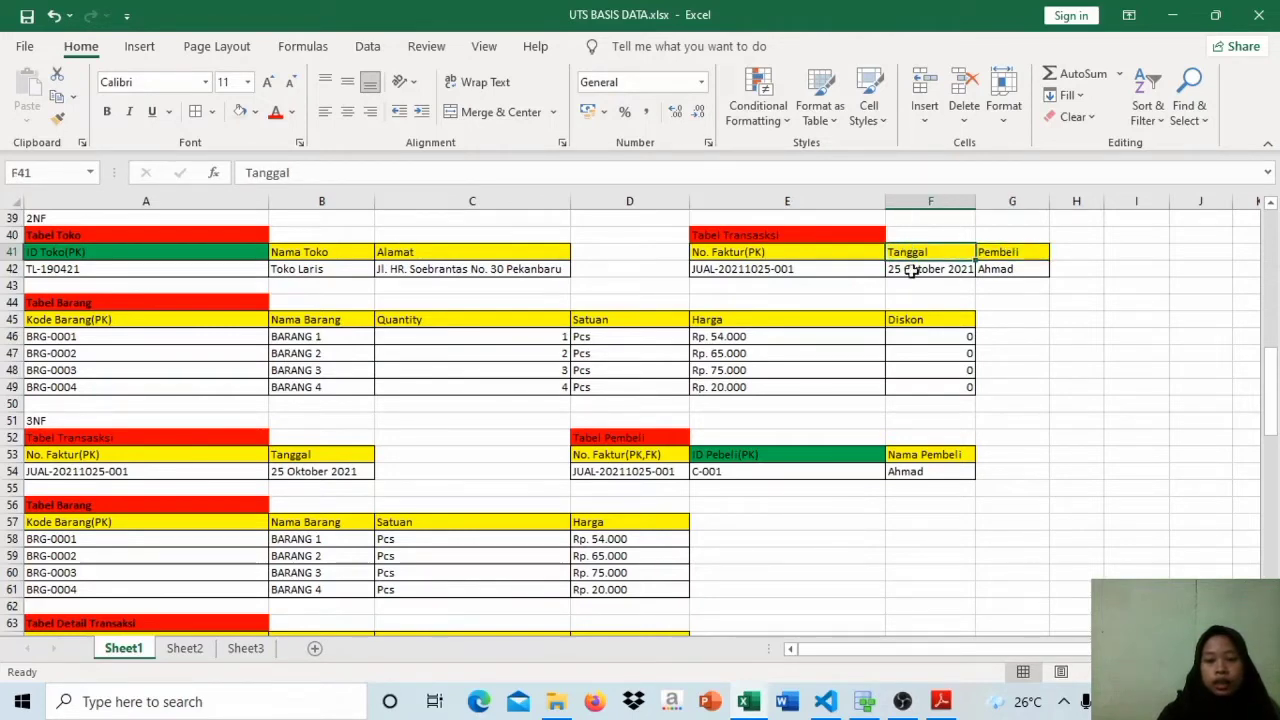
click(910, 272)
click(779, 256)
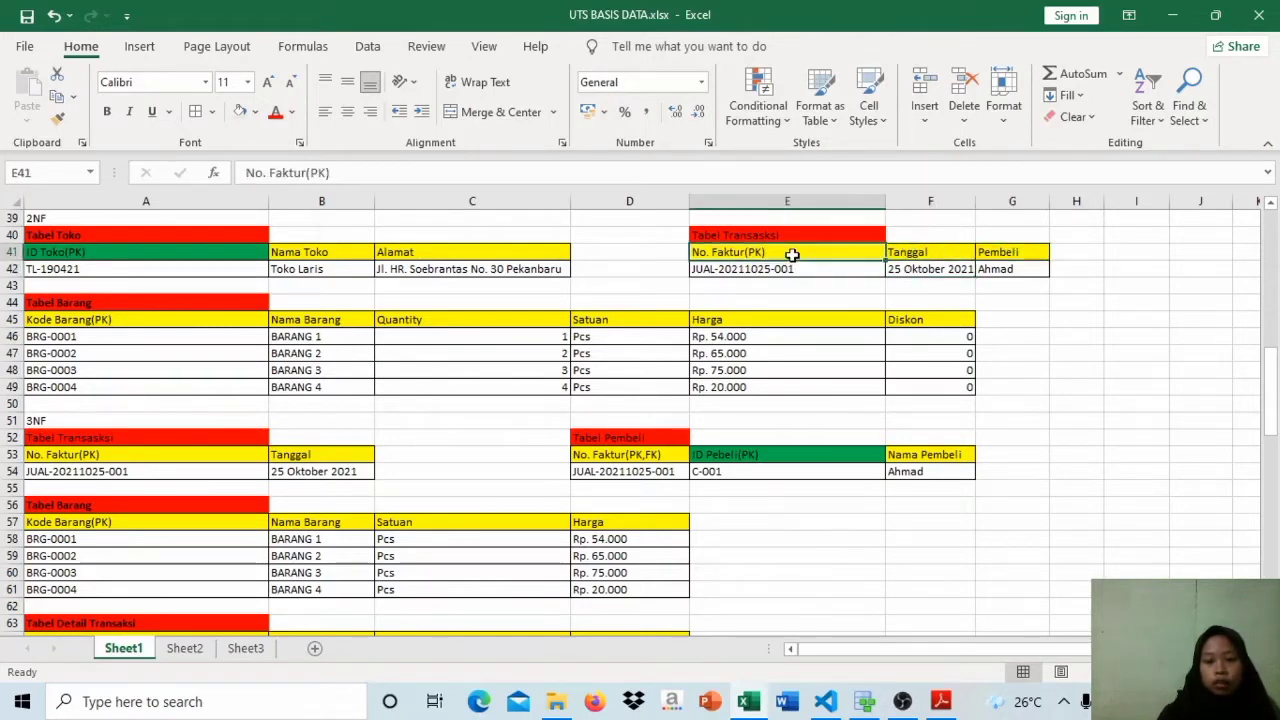
Step: Check in the 2NF Tabel Transaksi whether the Pembeli entry depends on the invoice number
click(996, 252)
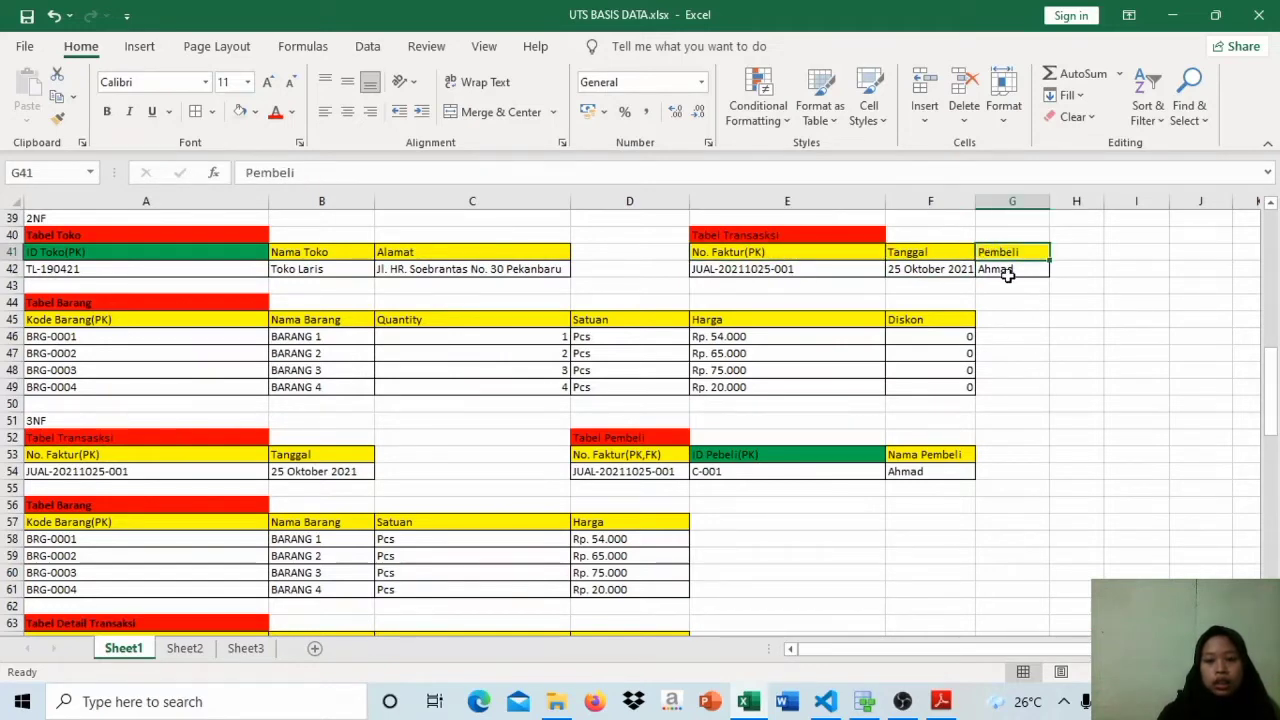
click(1008, 274)
click(834, 276)
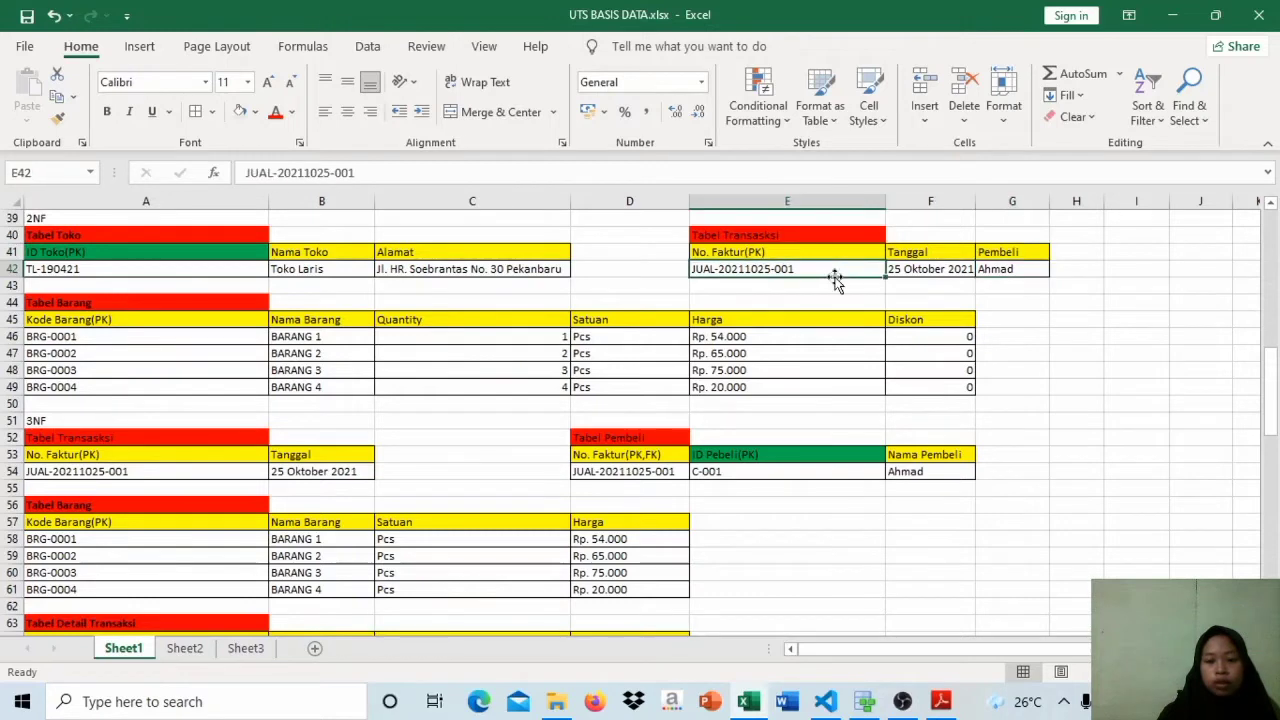
click(1020, 265)
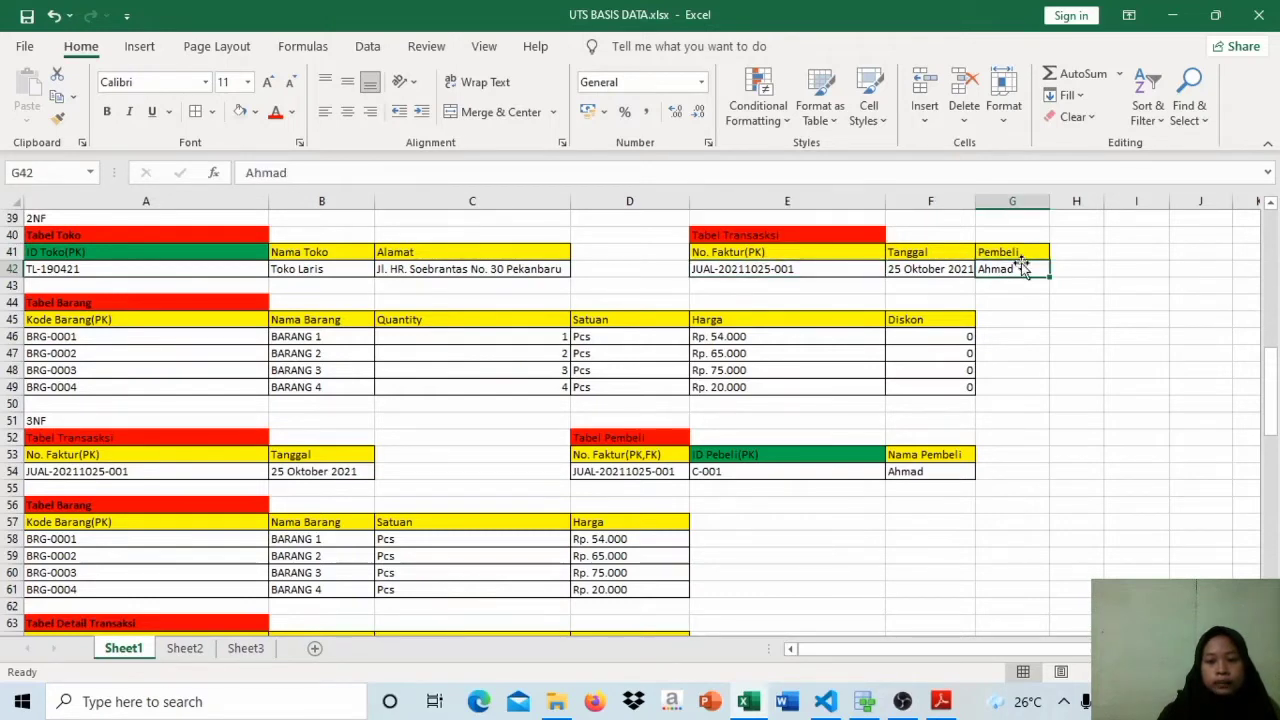
click(1021, 254)
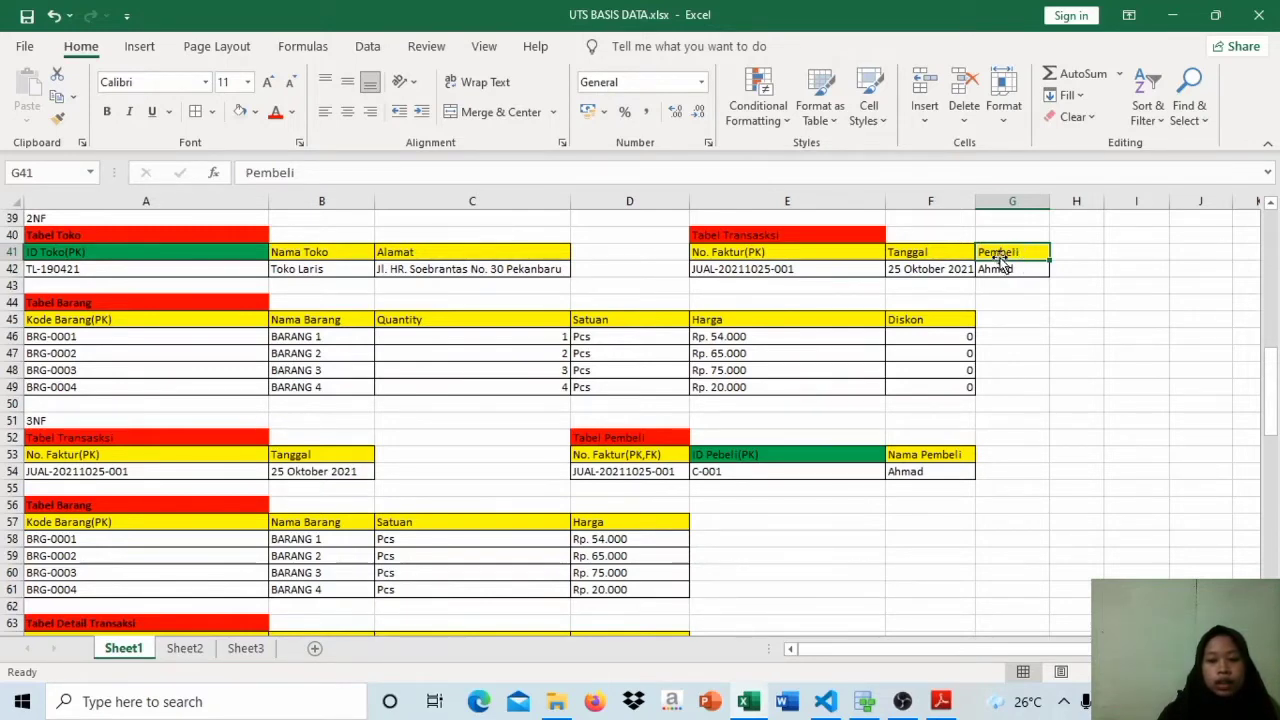
Step: Compare the Pembeli field of the 2NF Tabel Transaksi with the separate 3NF Tabel Pembeli and its Nama Pembeli column
click(632, 437)
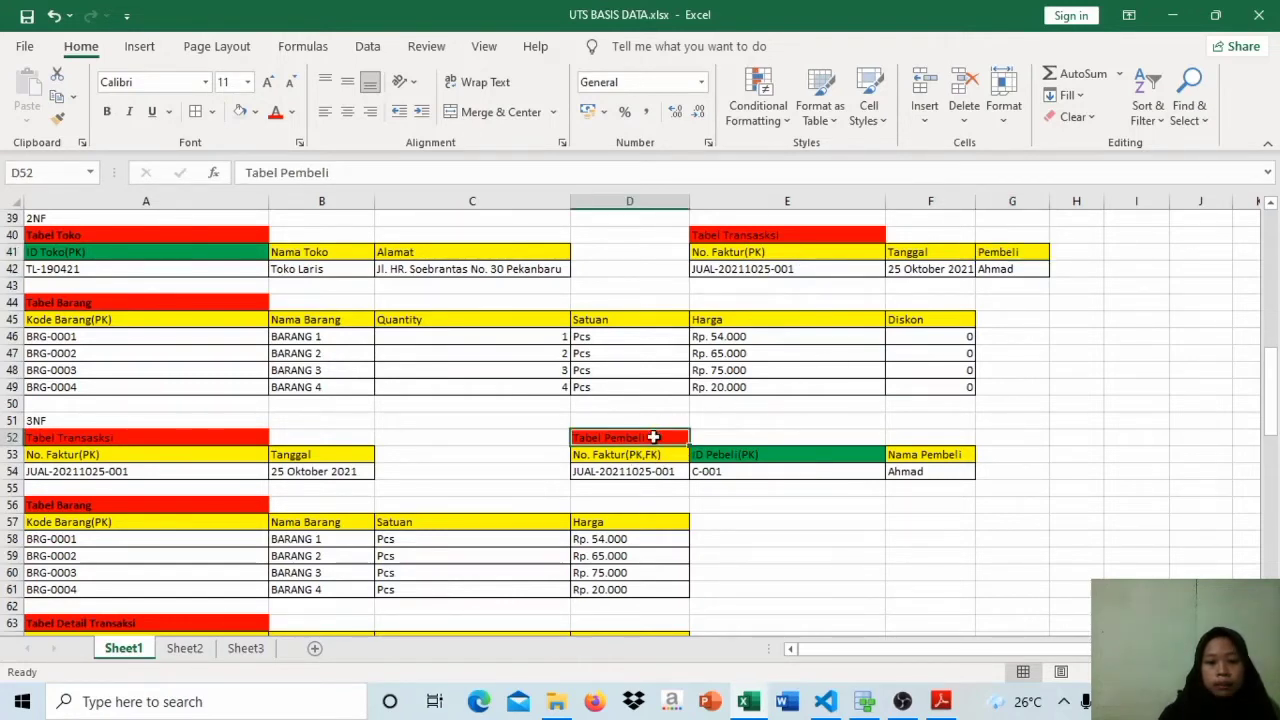
click(998, 251)
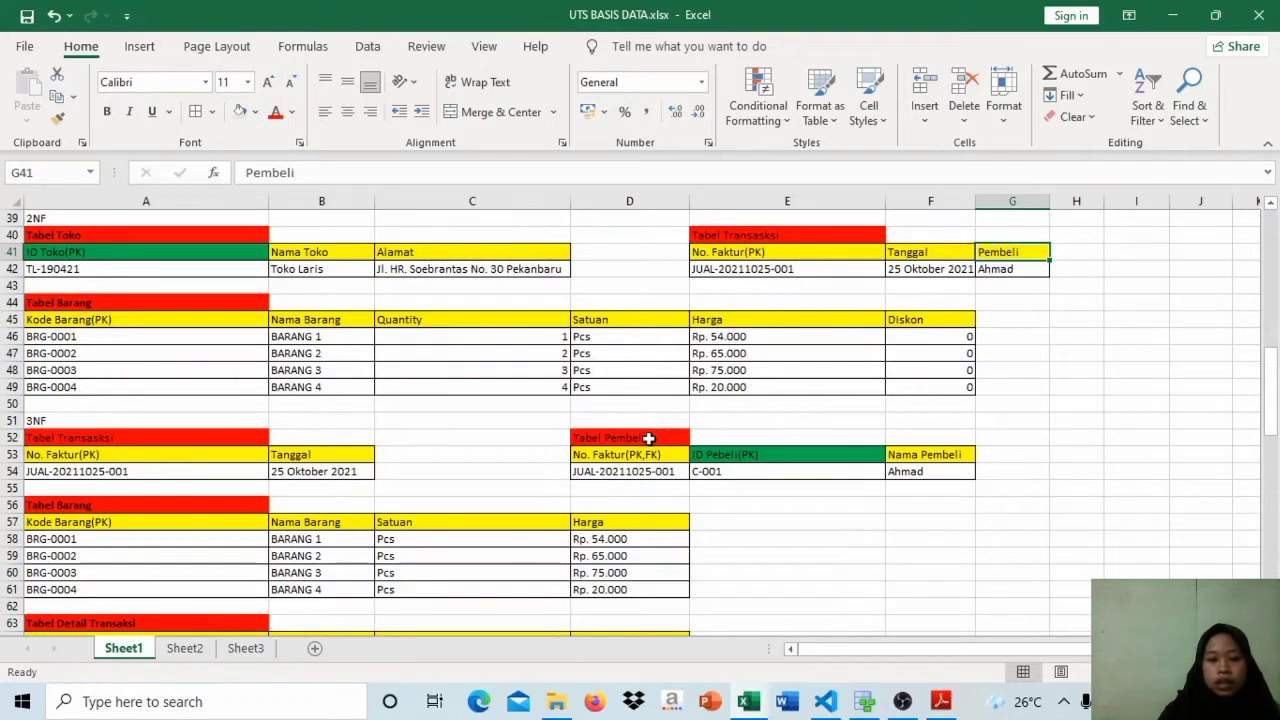
click(648, 439)
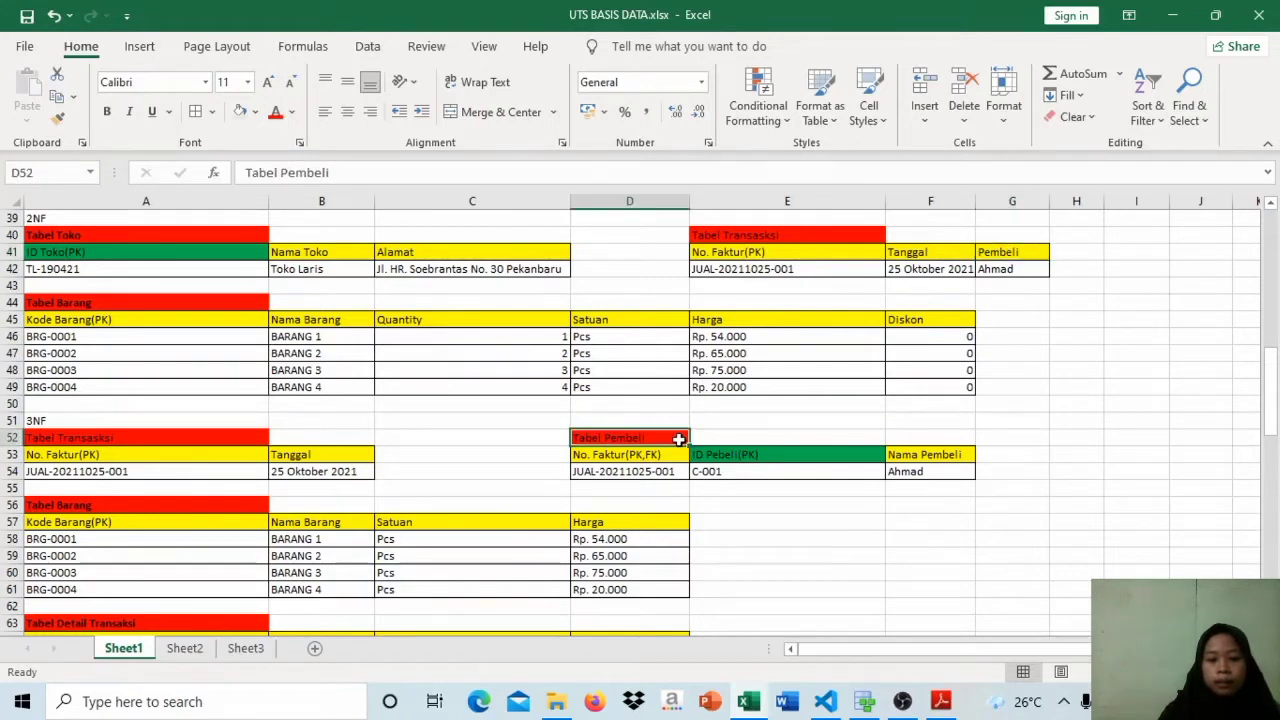
click(1006, 258)
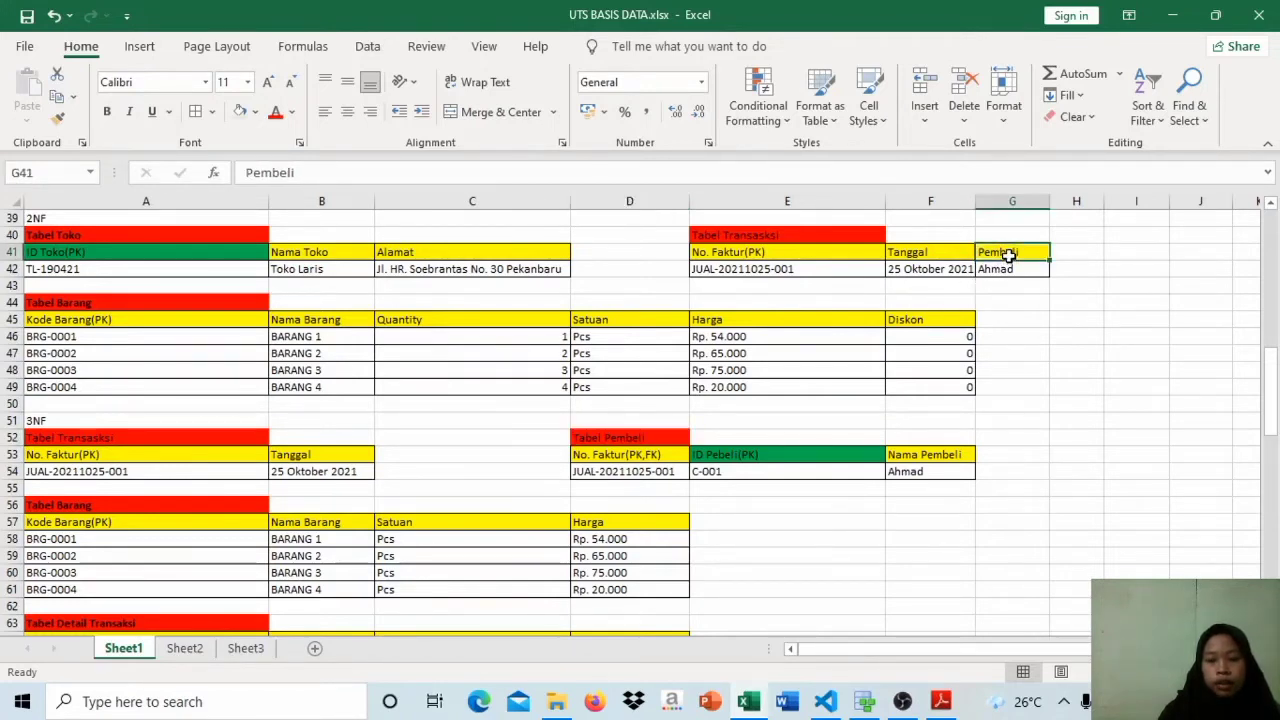
click(920, 454)
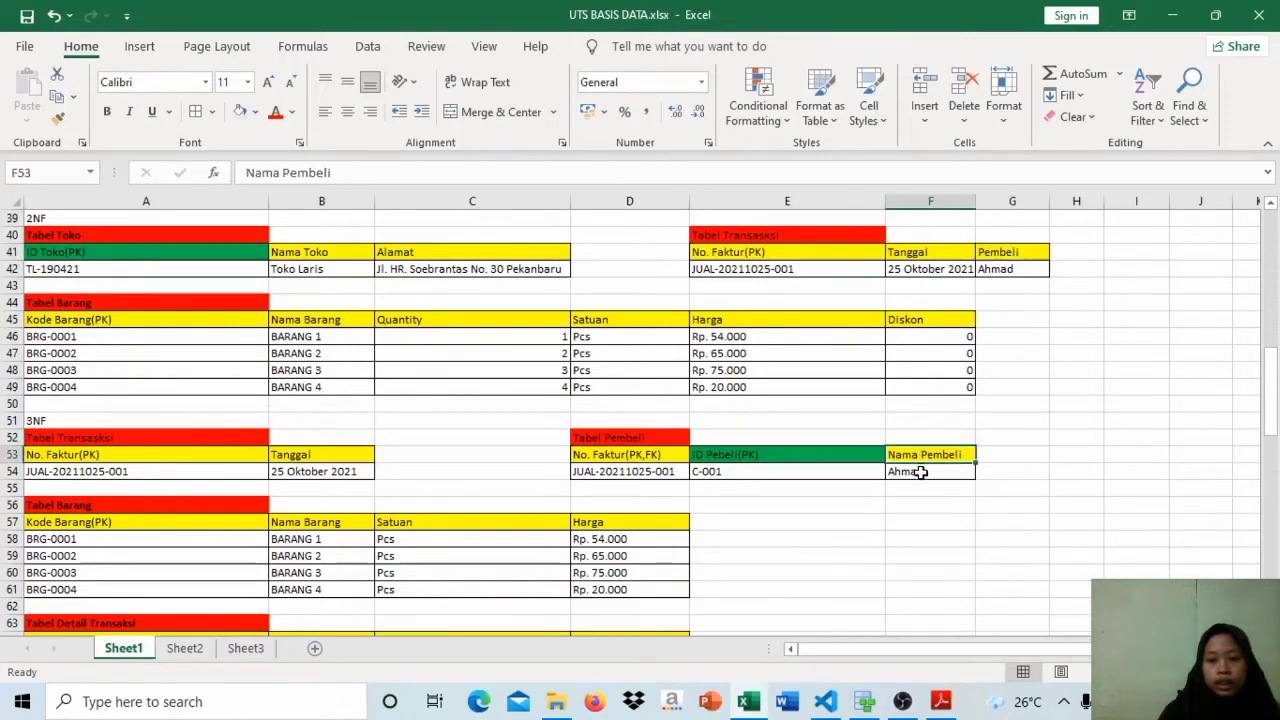
click(920, 472)
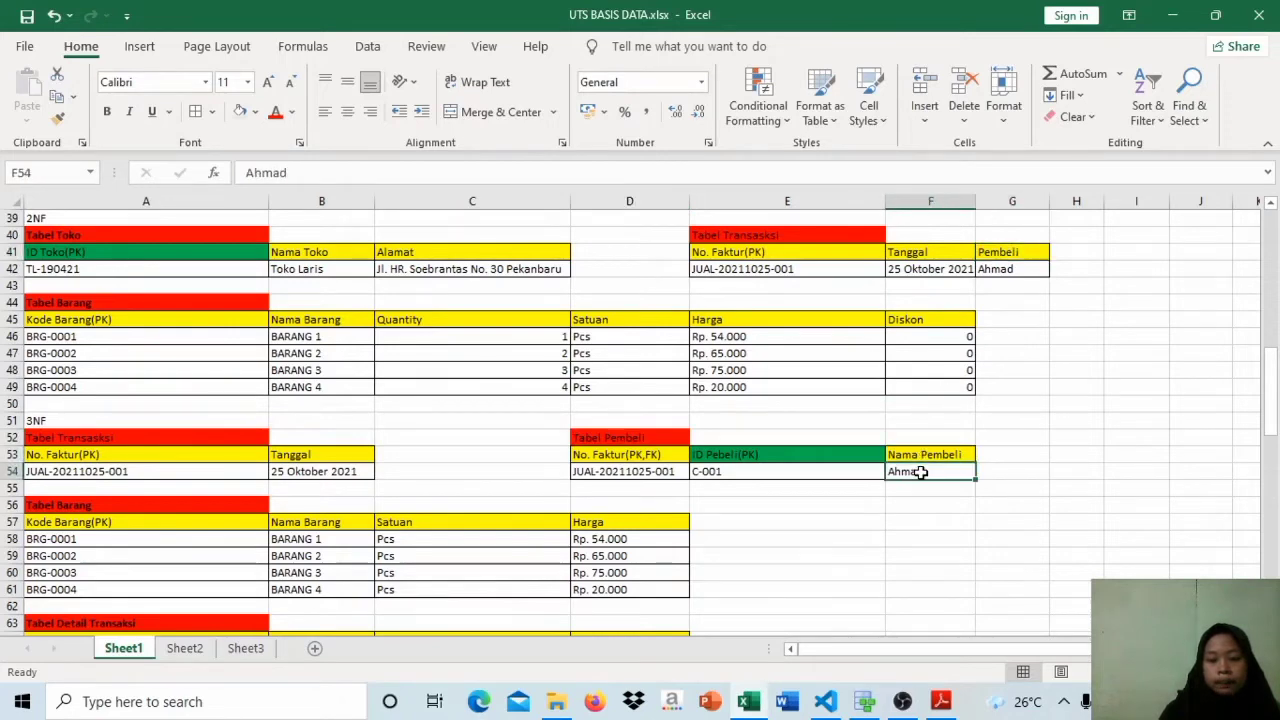
Step: Examine the ID Pembeli and No. Faktur keys in the 3NF Tabel Pembeli against No. Faktur and Tanggal in the Transaksi tables
click(782, 455)
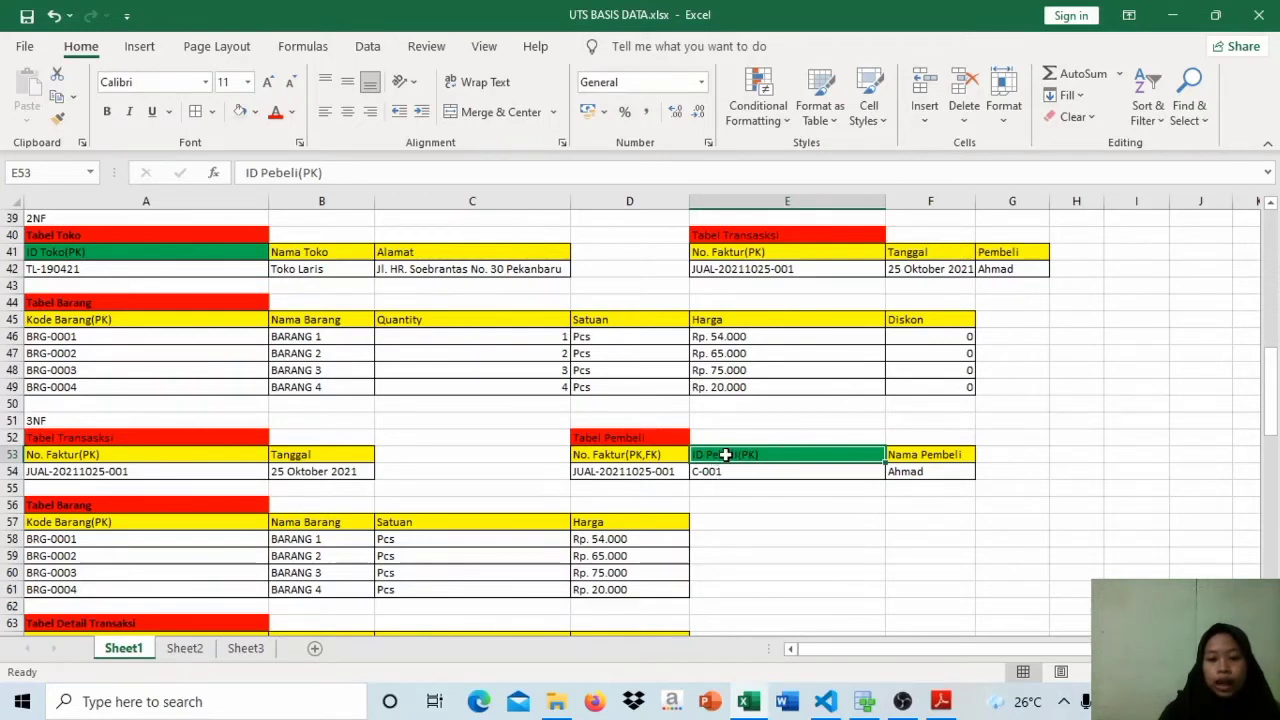
click(662, 455)
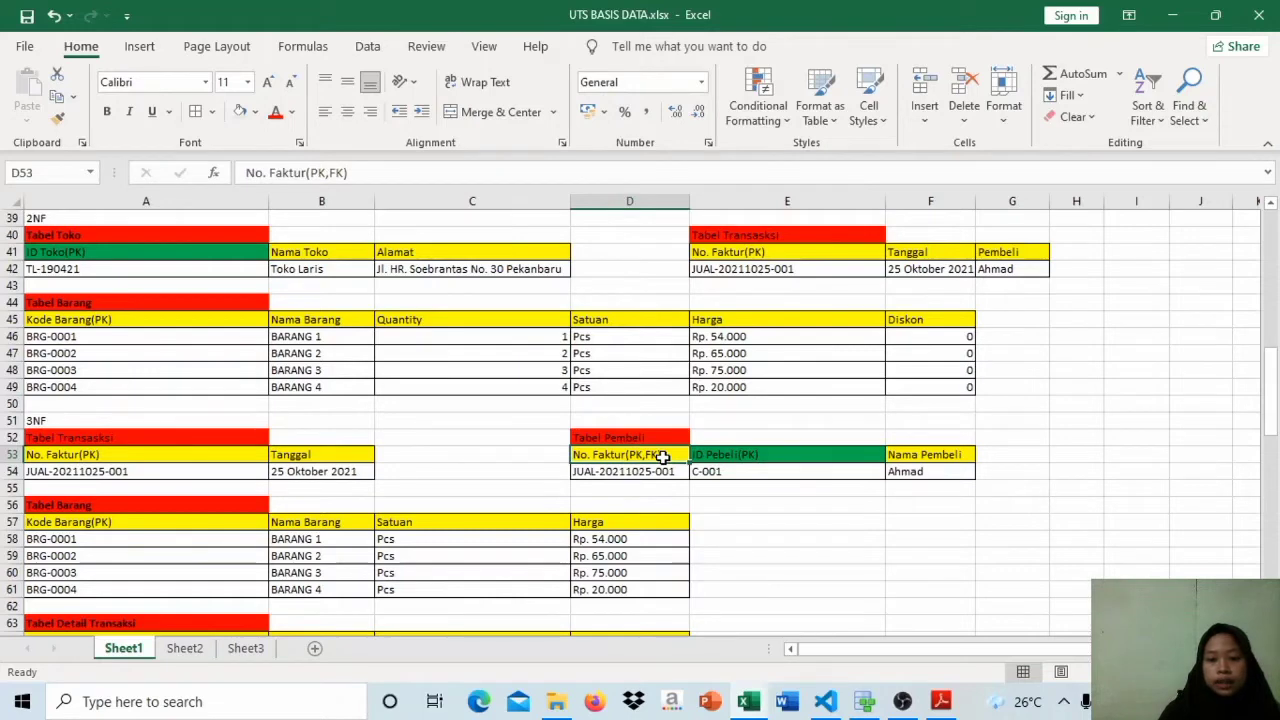
click(762, 255)
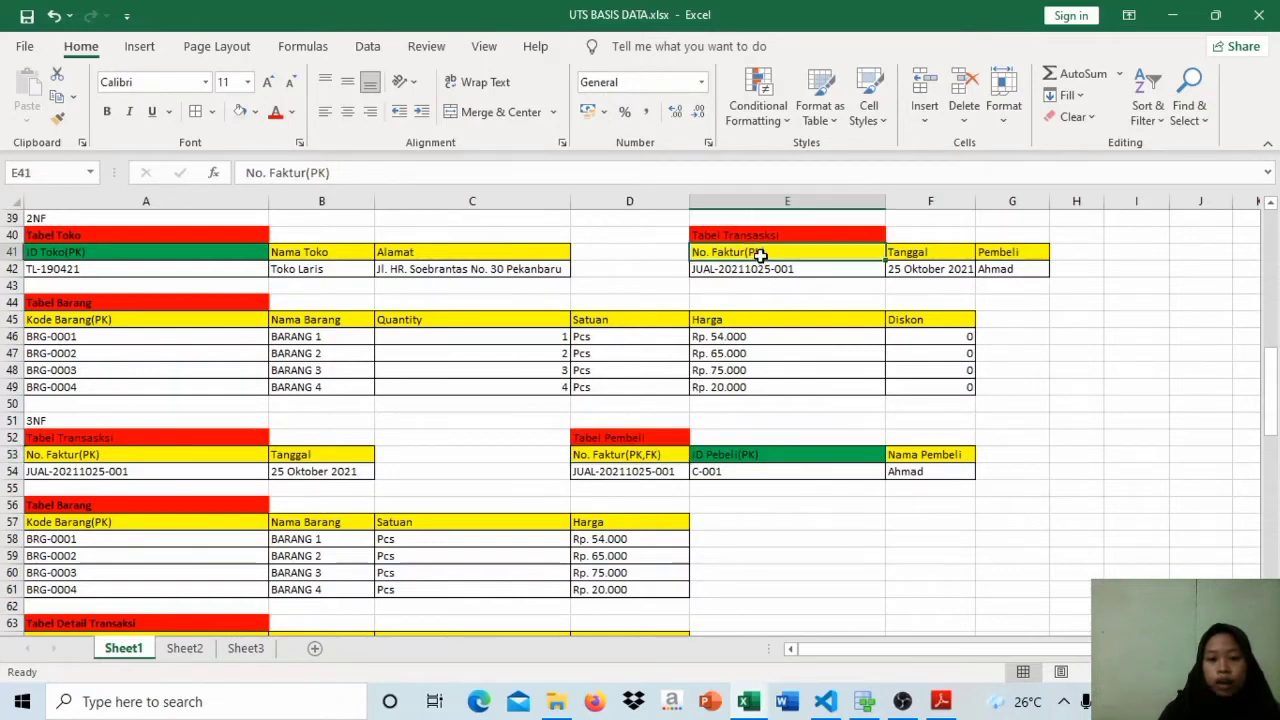
click(653, 472)
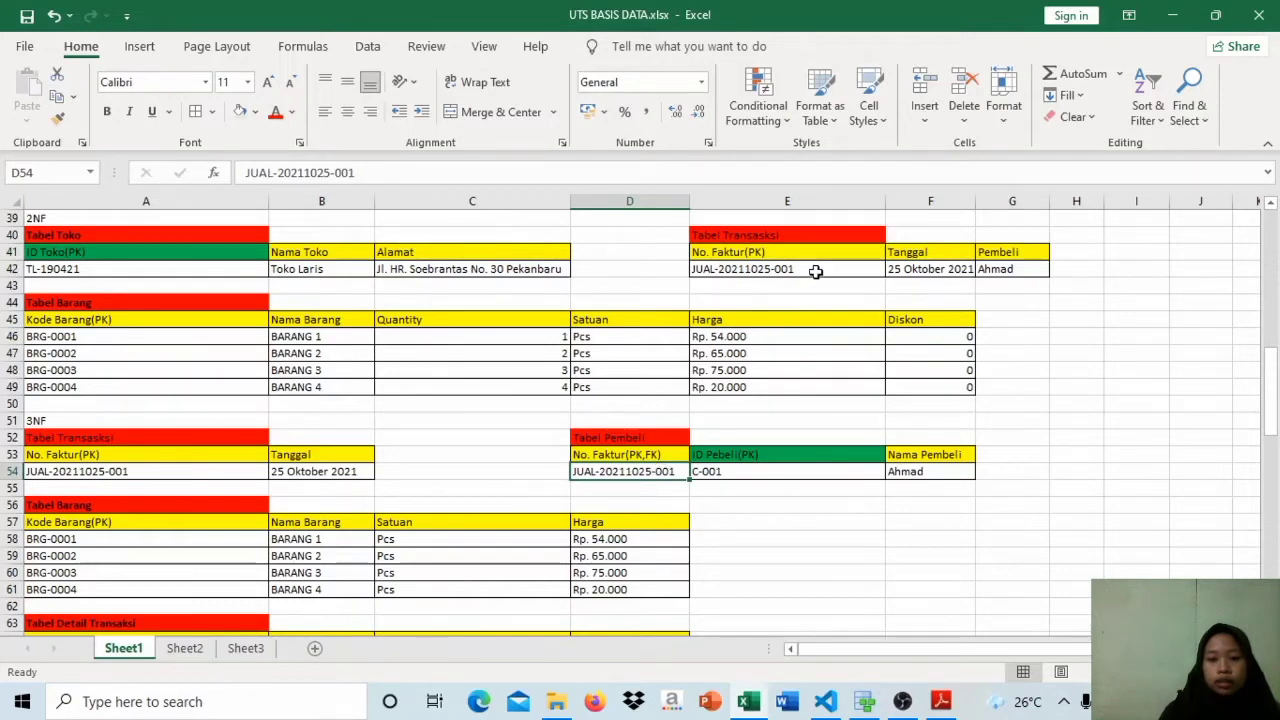
click(295, 454)
click(306, 474)
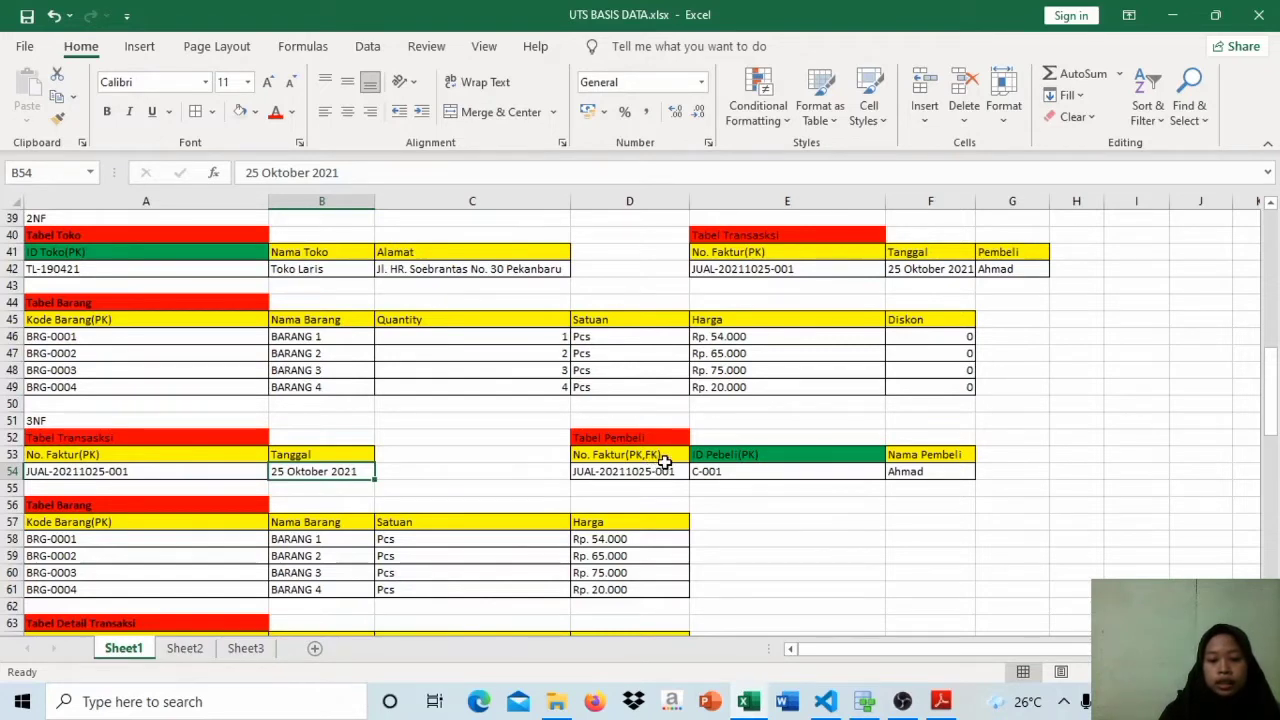
click(750, 458)
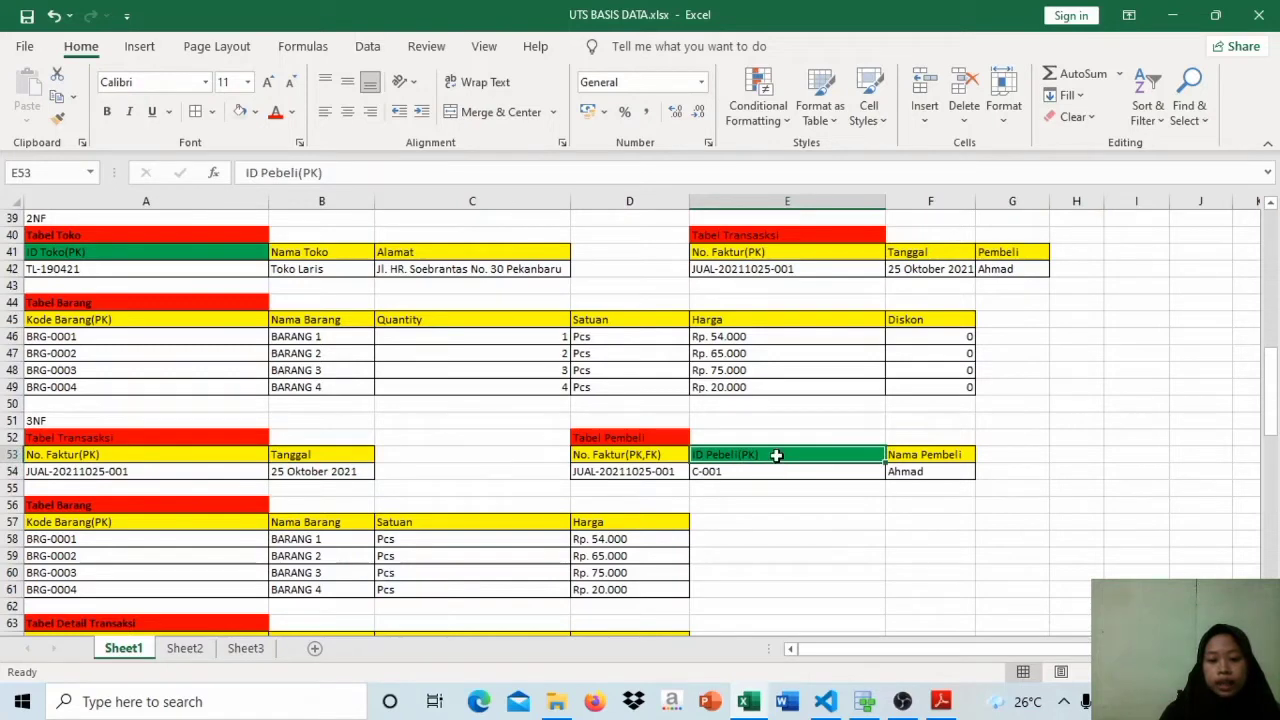
click(669, 457)
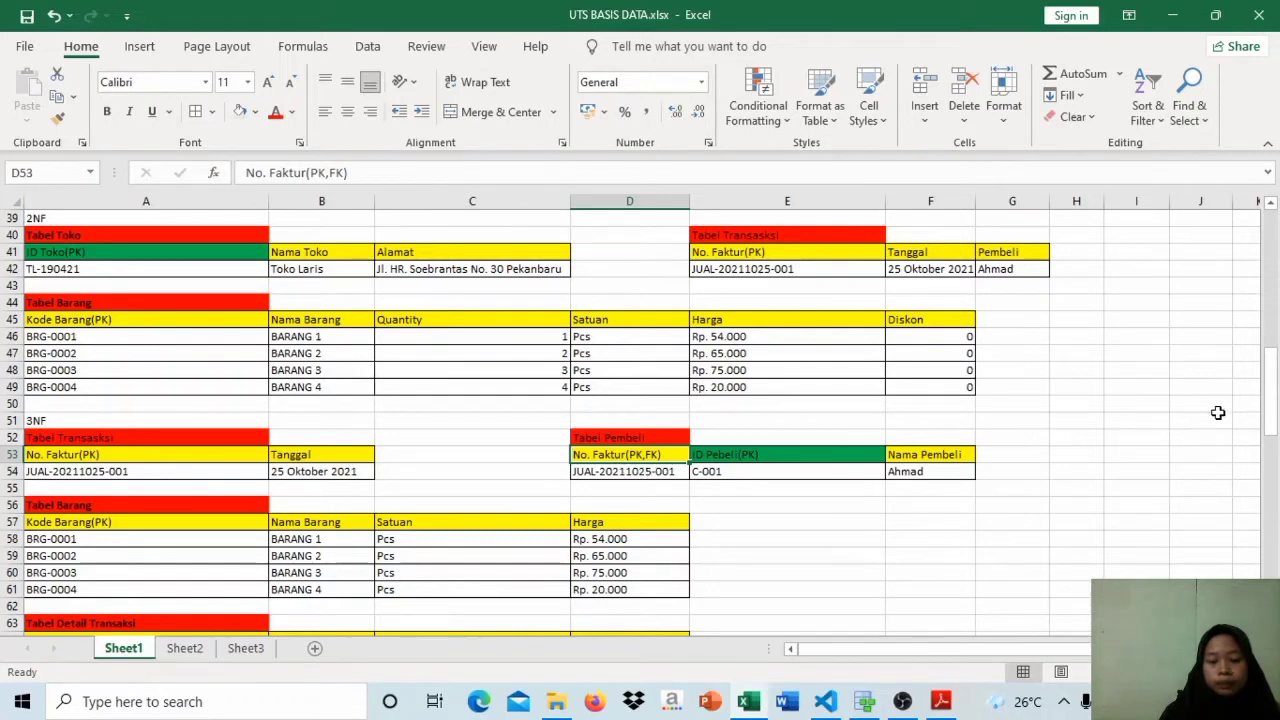
Step: Change the invoice number header in the 3NF Tabel Pembeli to No. Faktur(FK), removing its primary key mark
click(650, 489)
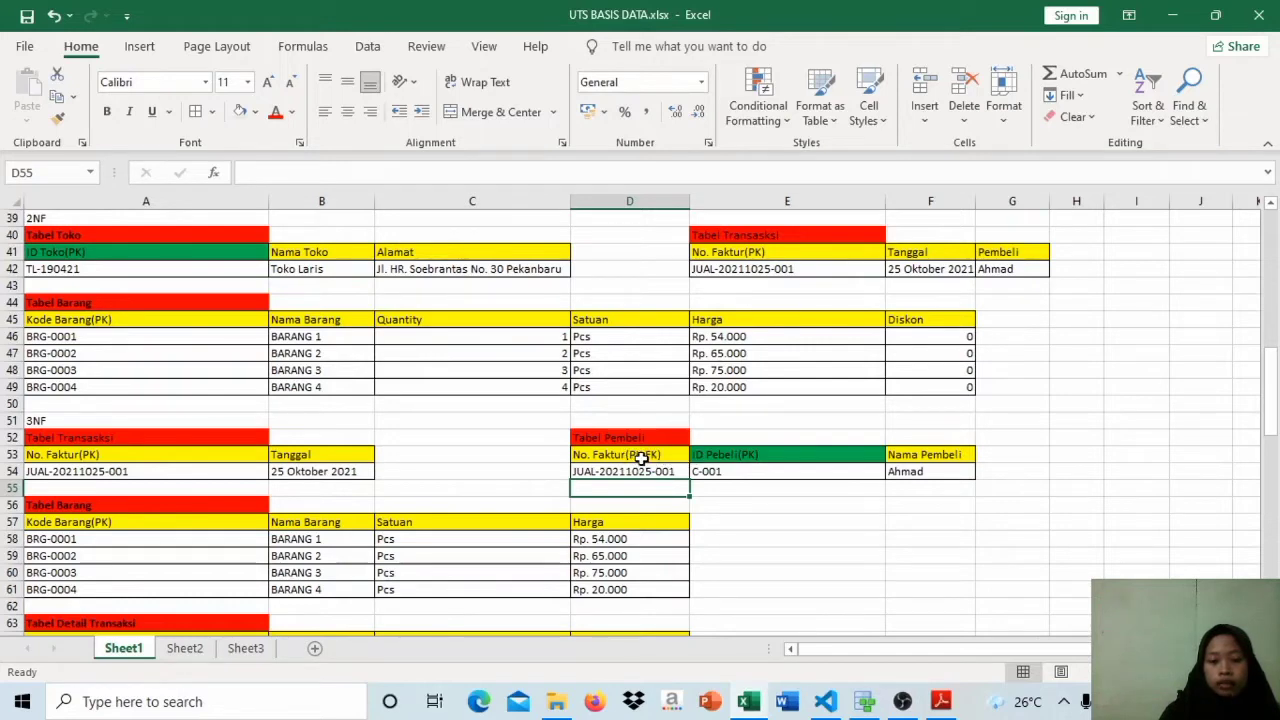
double_click(642, 456)
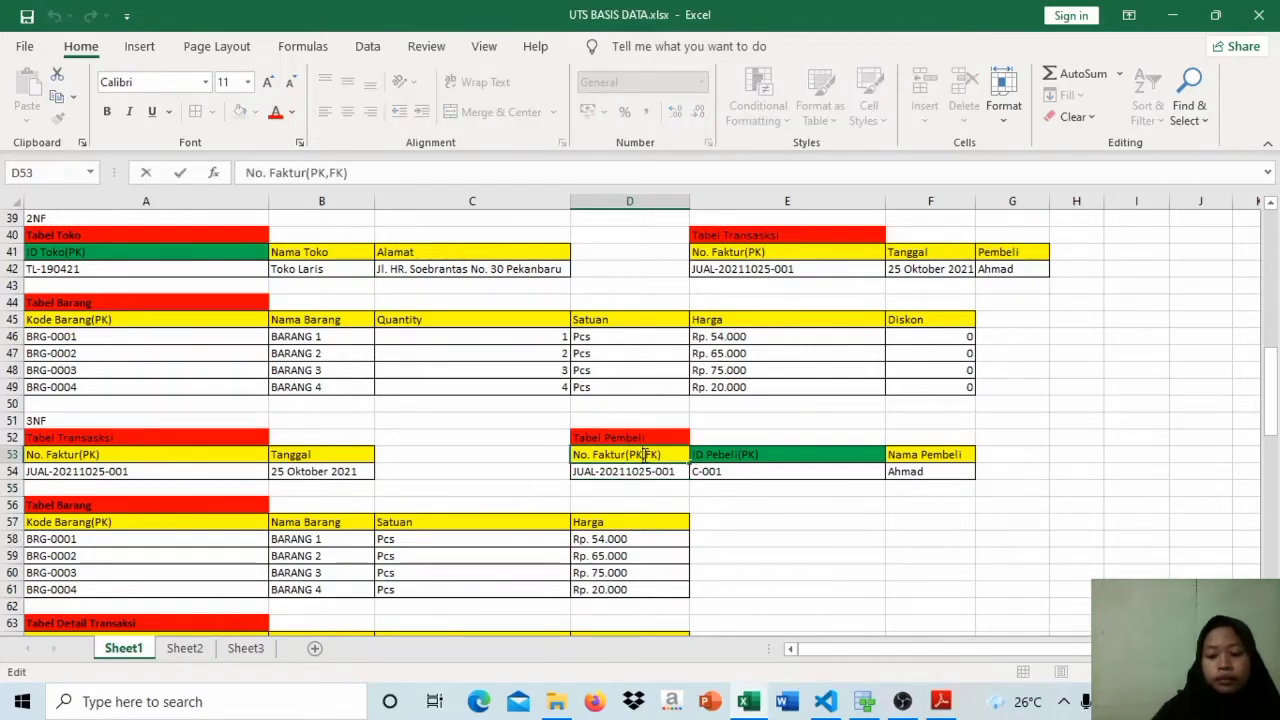
key(BackSpace)
key(BackSpace)
key(BackSpace)
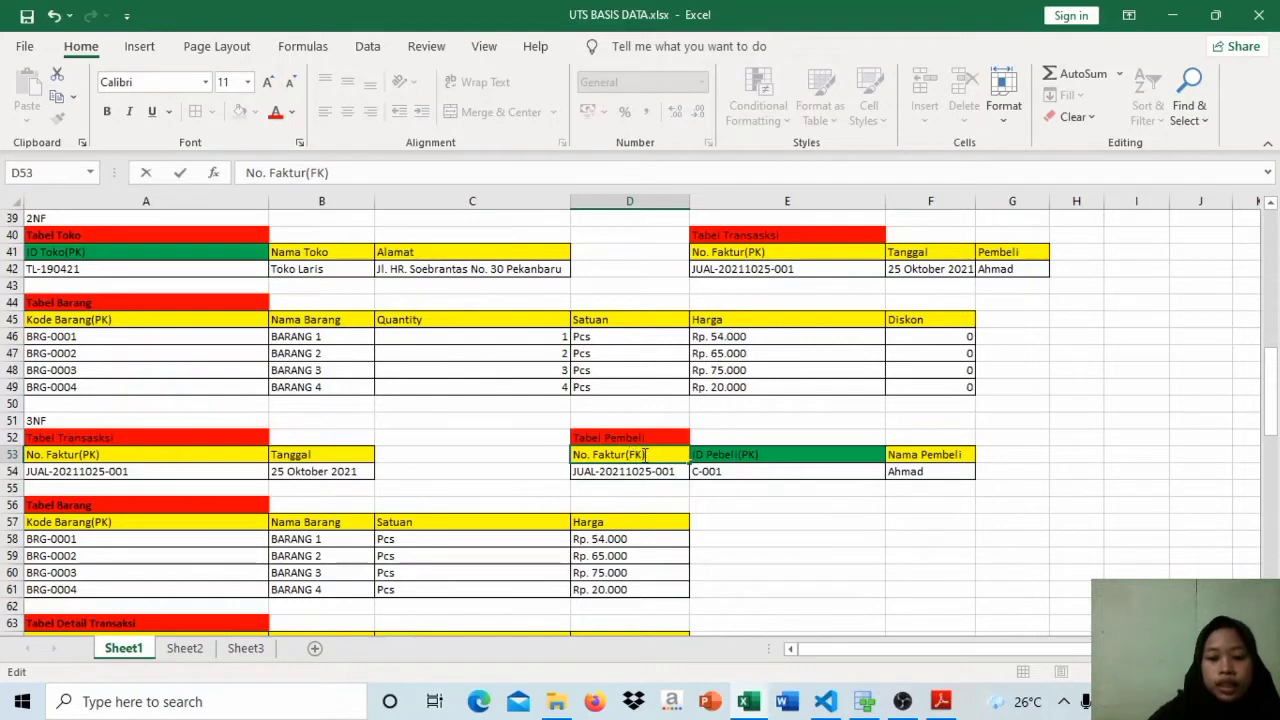
click(740, 455)
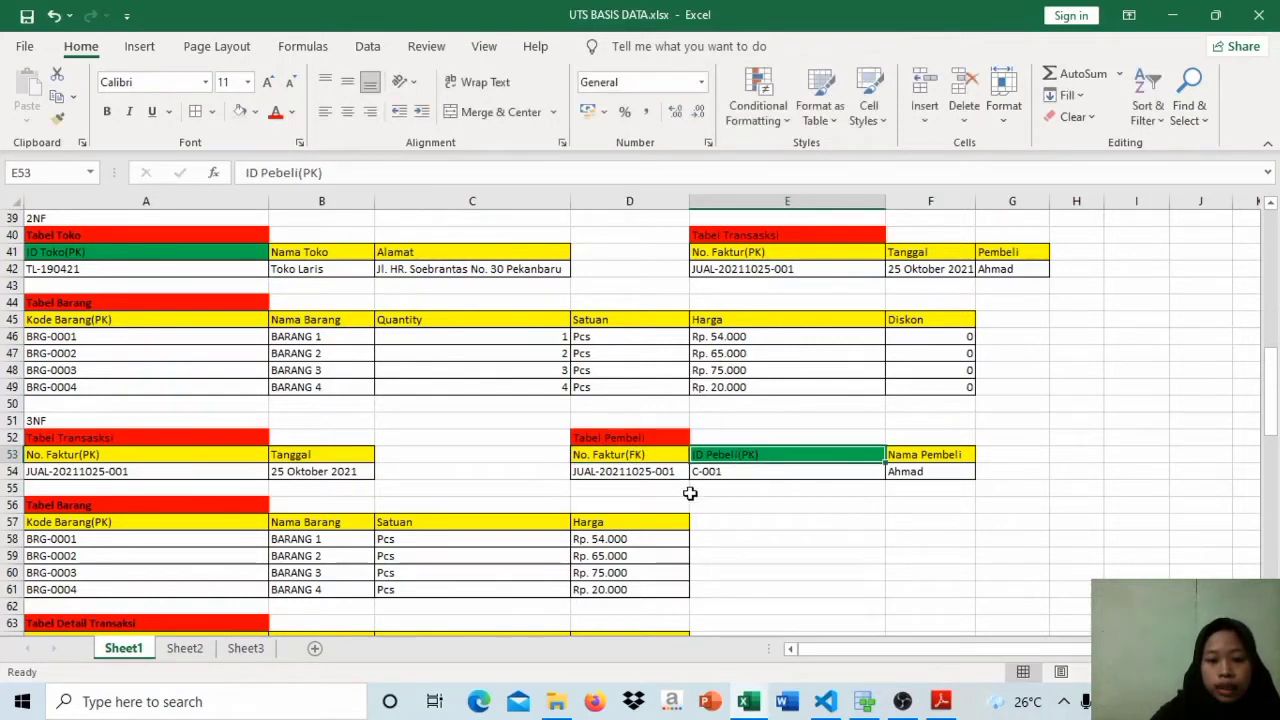
Step: Copy the invoice number into a new row of the 3NF Tabel Pembeli, with date part 20211026 and sequence 002
click(650, 490)
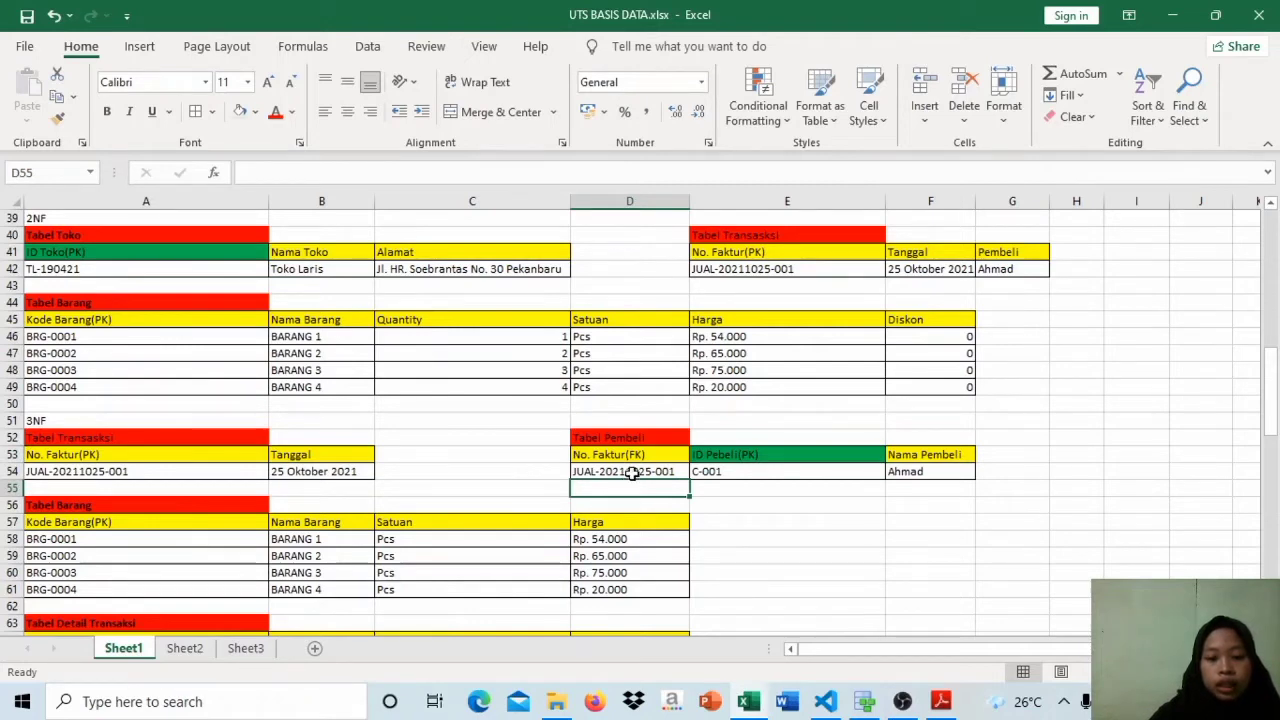
click(633, 472)
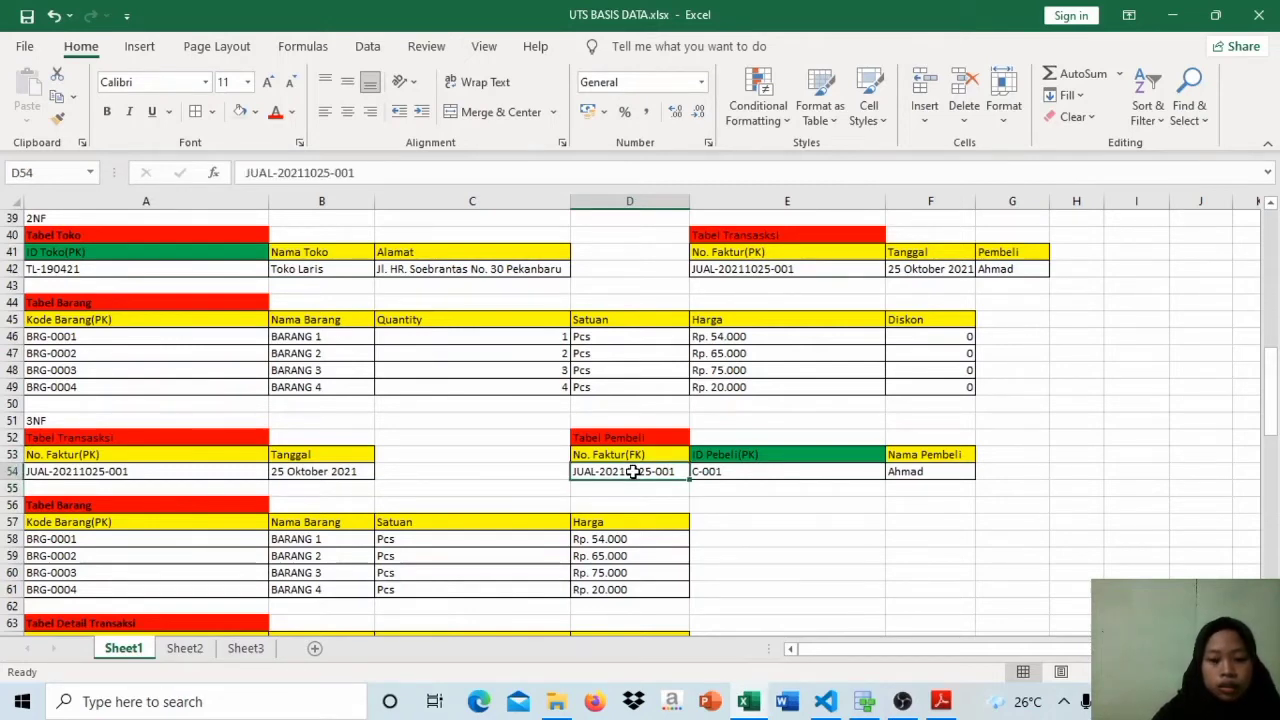
key(shift+Down)
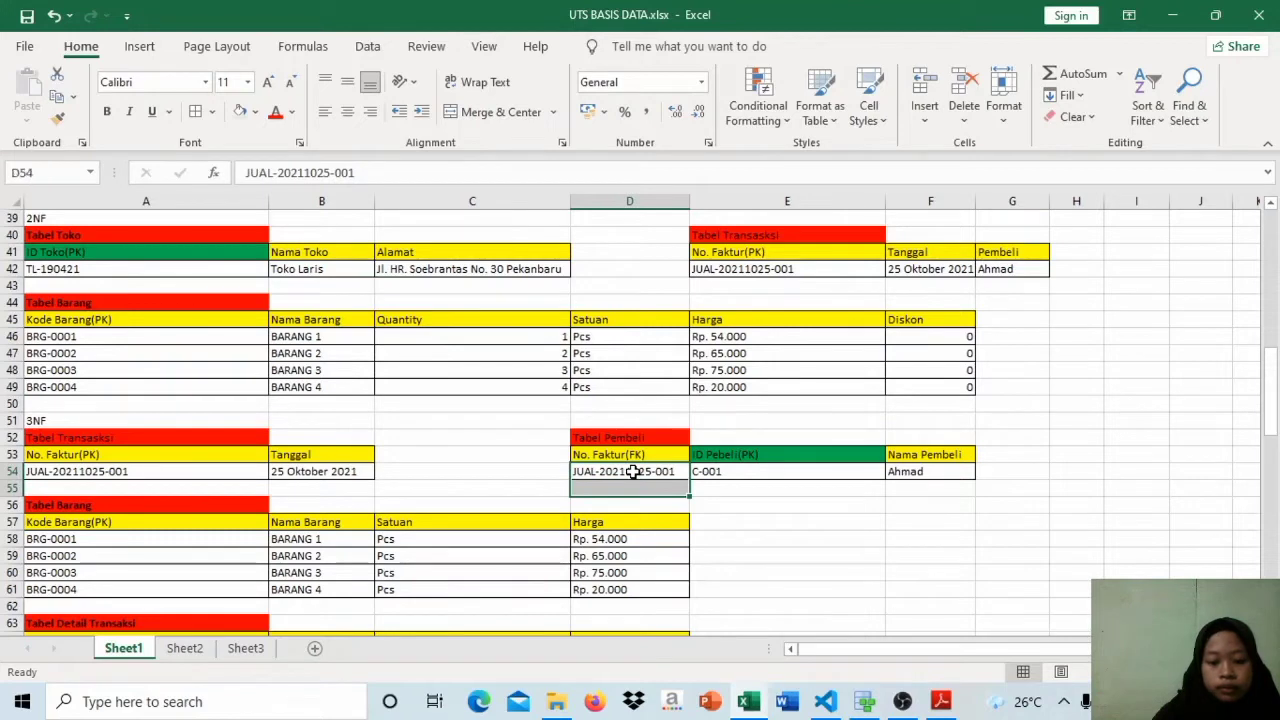
key(ctrl+d)
double_click(681, 487)
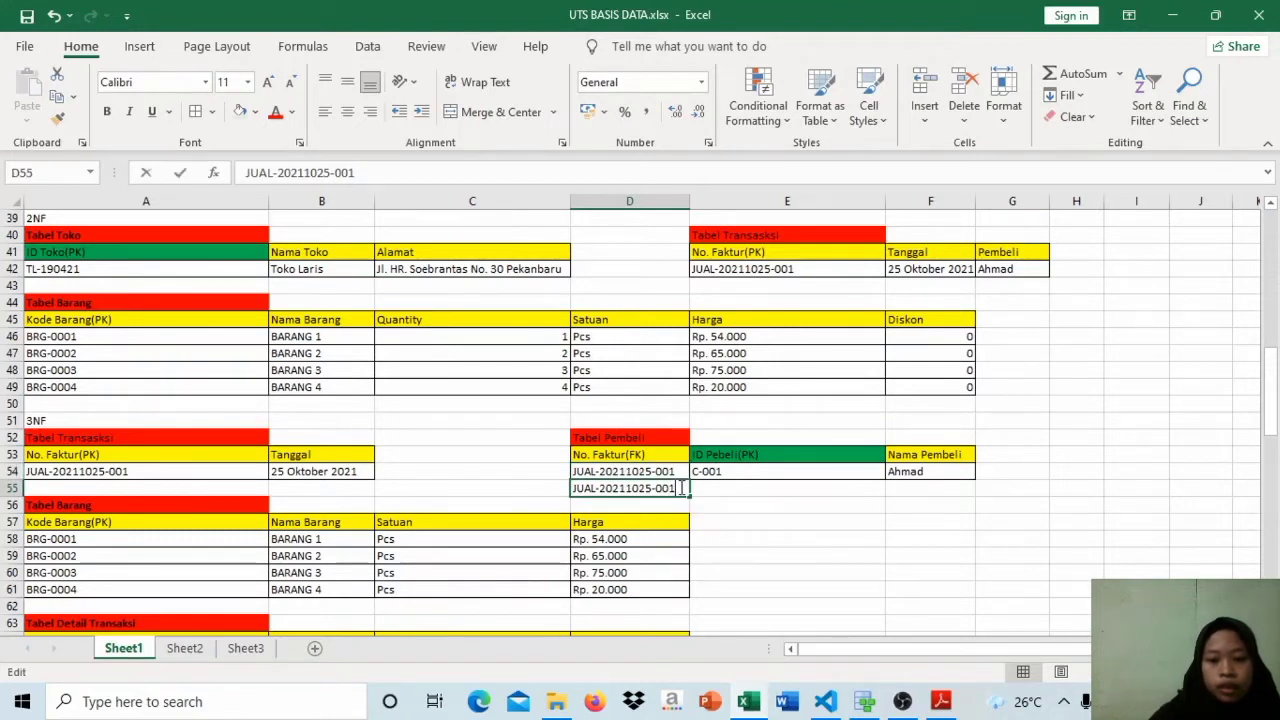
key(BackSpace)
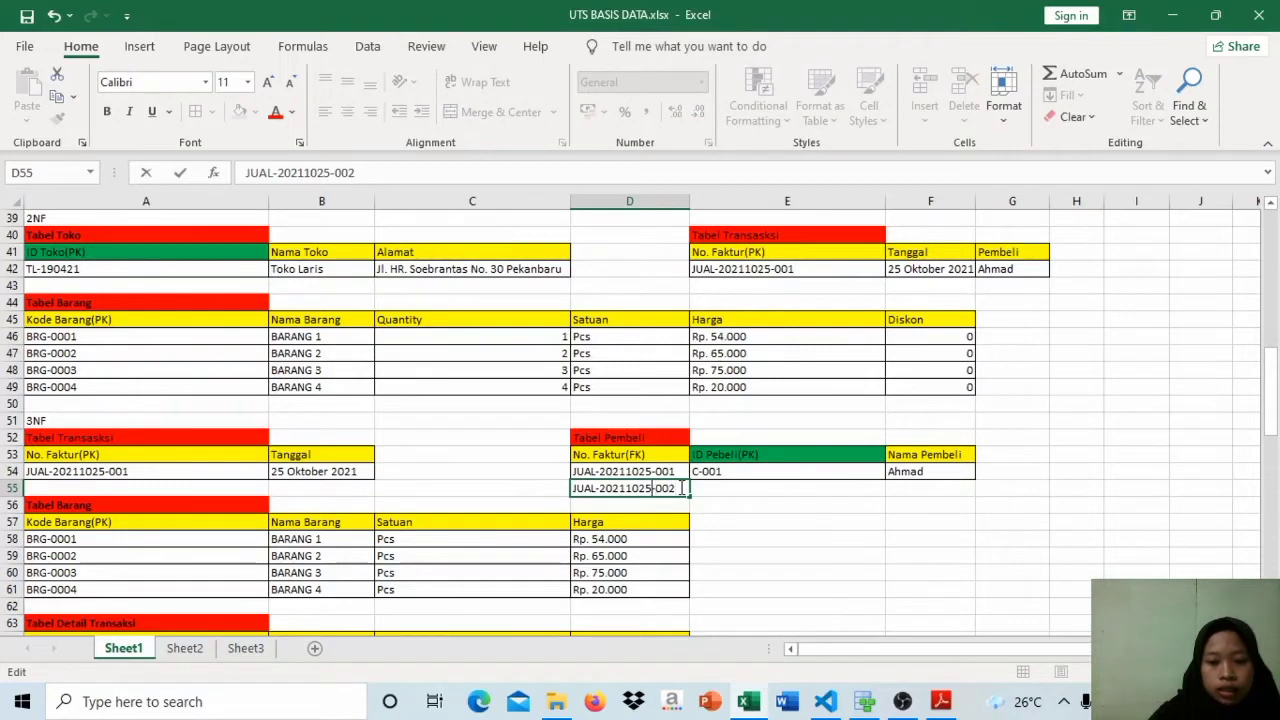
key(BackSpace)
text(6)
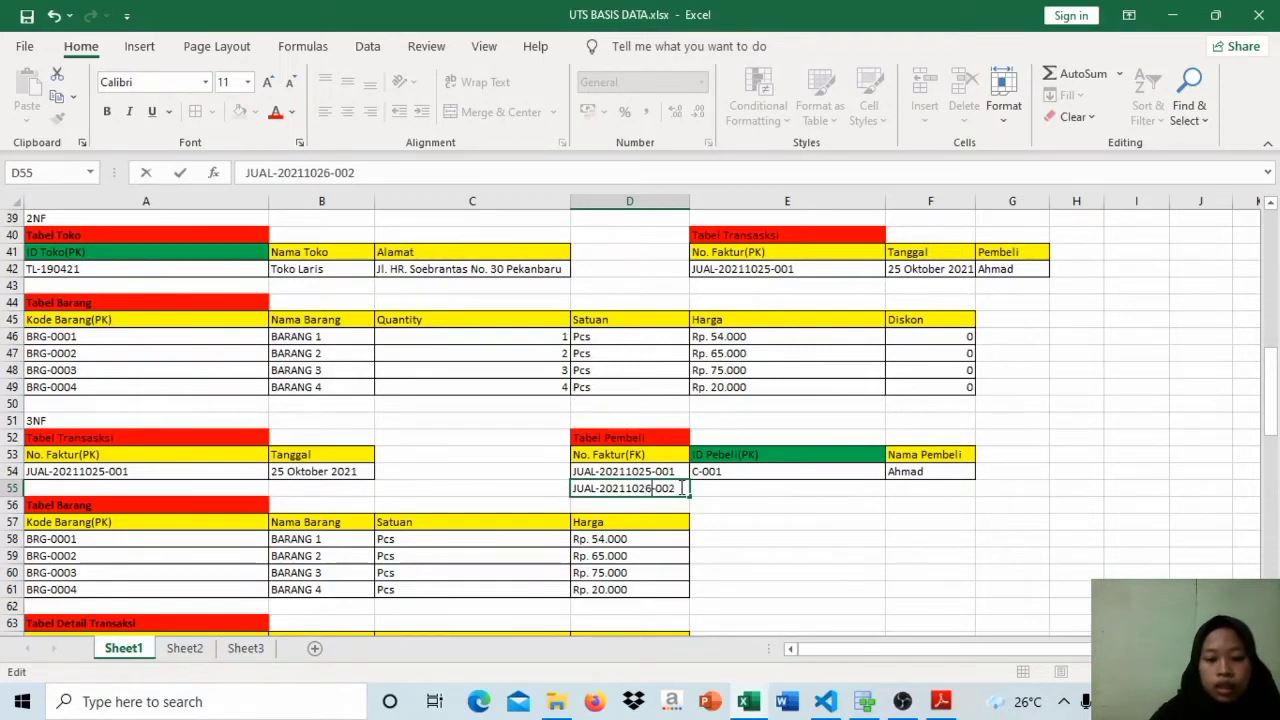
Step: Enter the first row's buyer ID again in the new row of the 3NF Tabel Pembeli
click(712, 487)
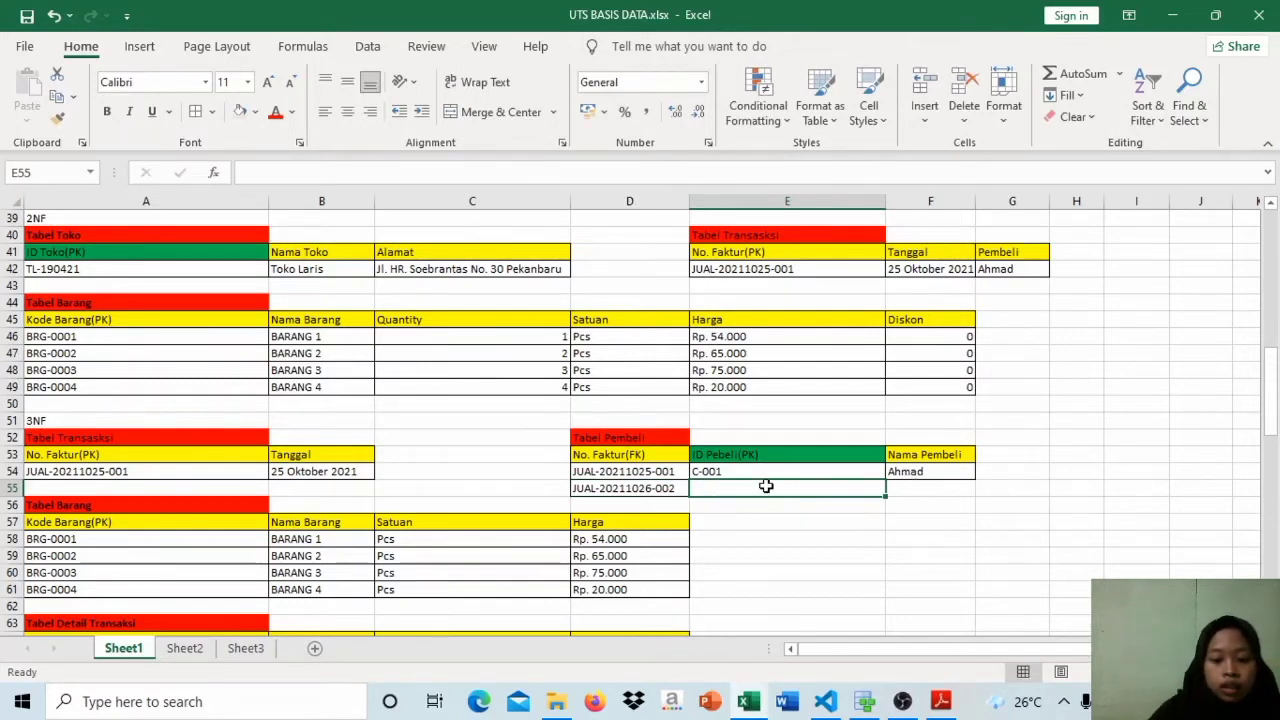
text(C-001)
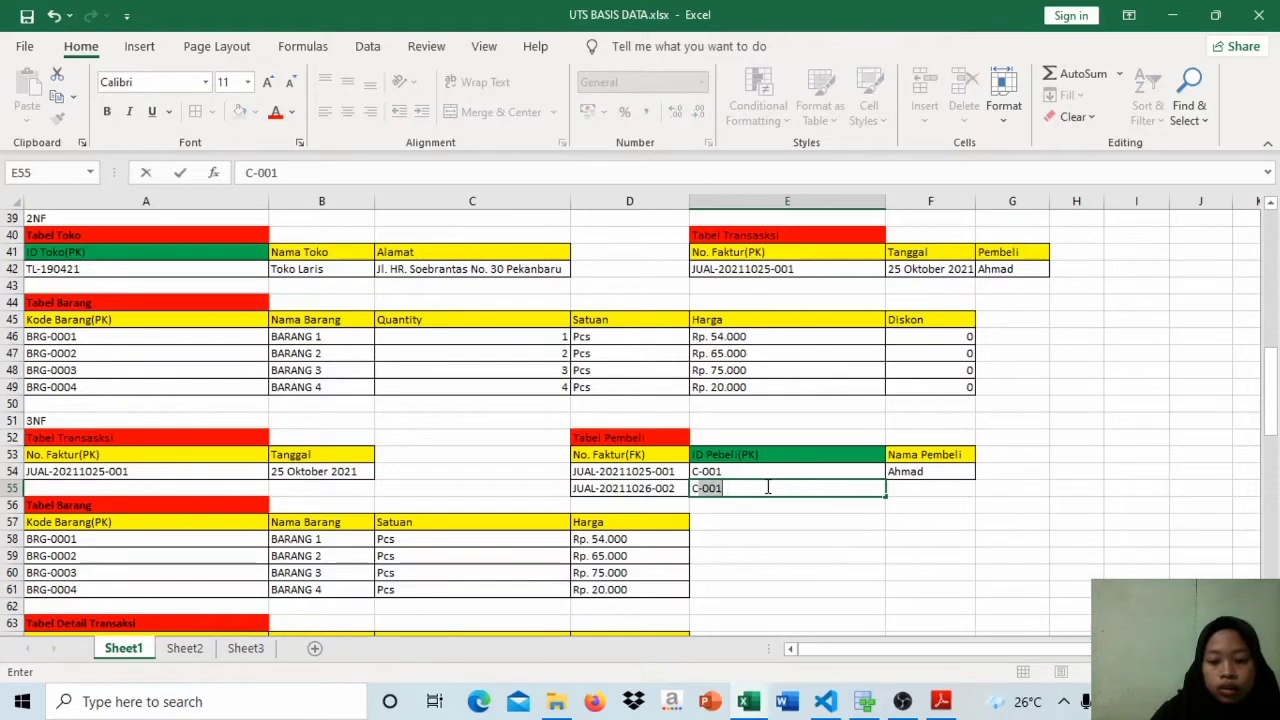
key(Return)
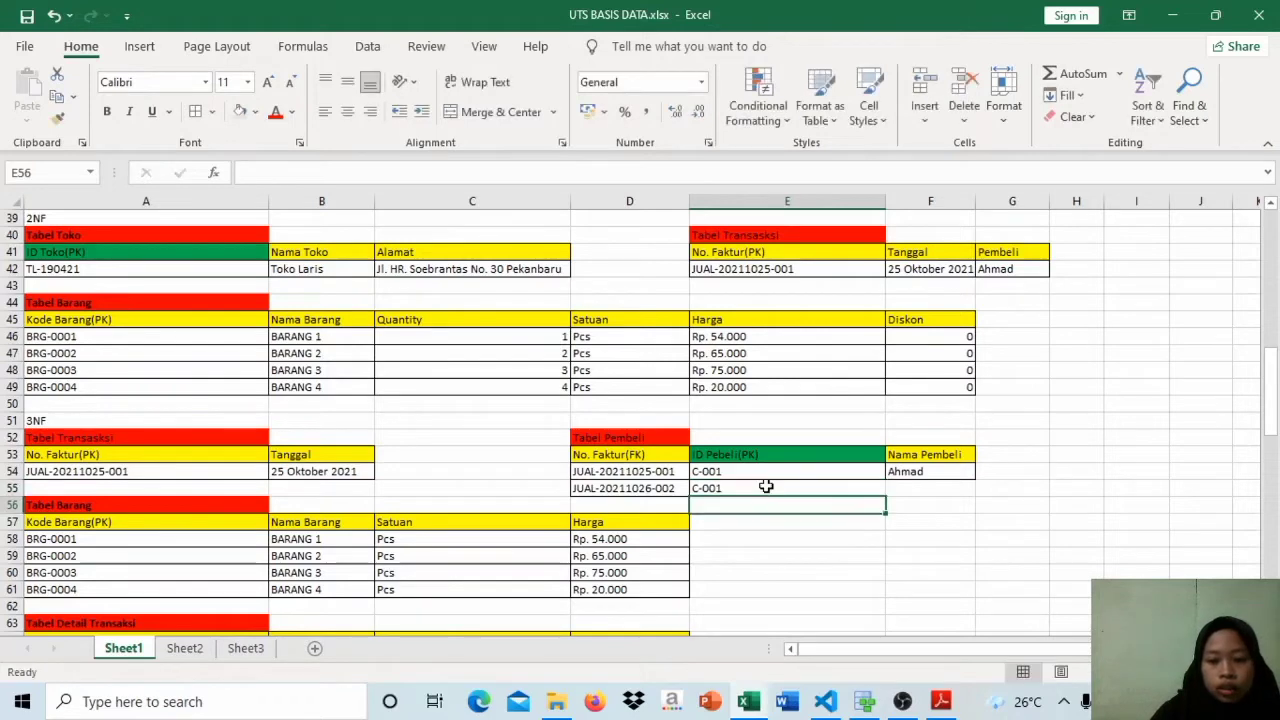
click(627, 489)
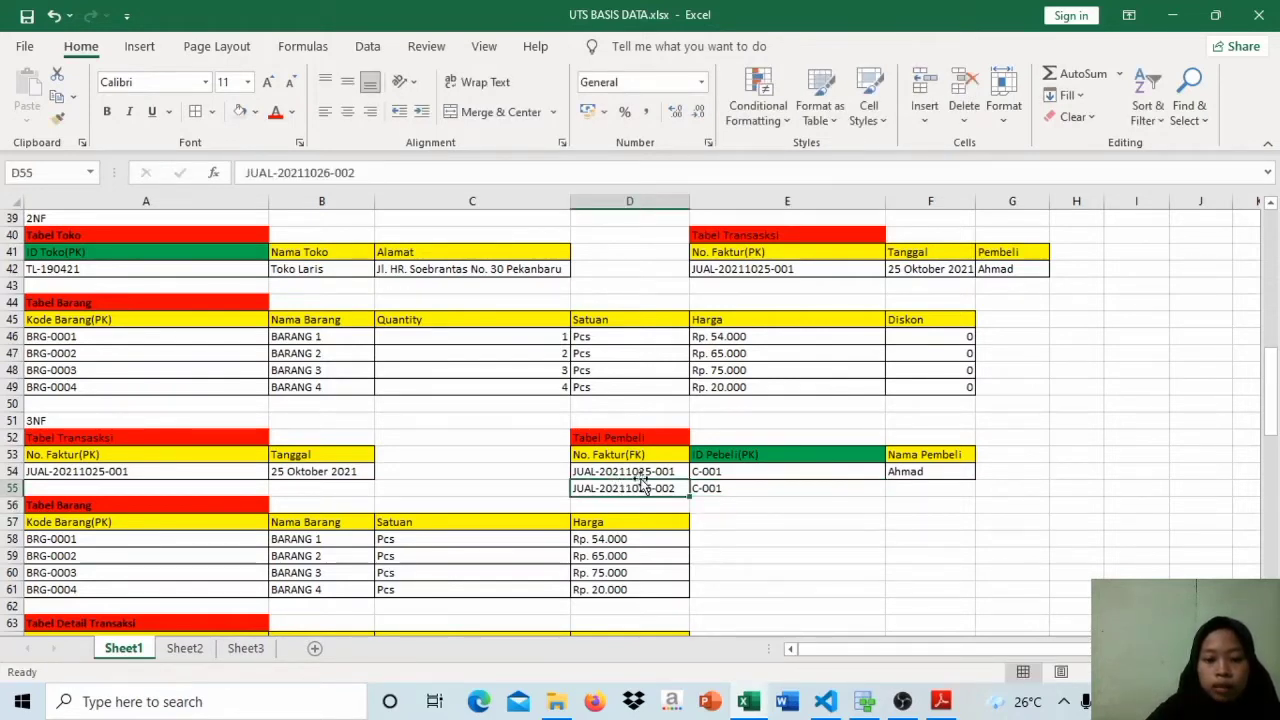
click(733, 488)
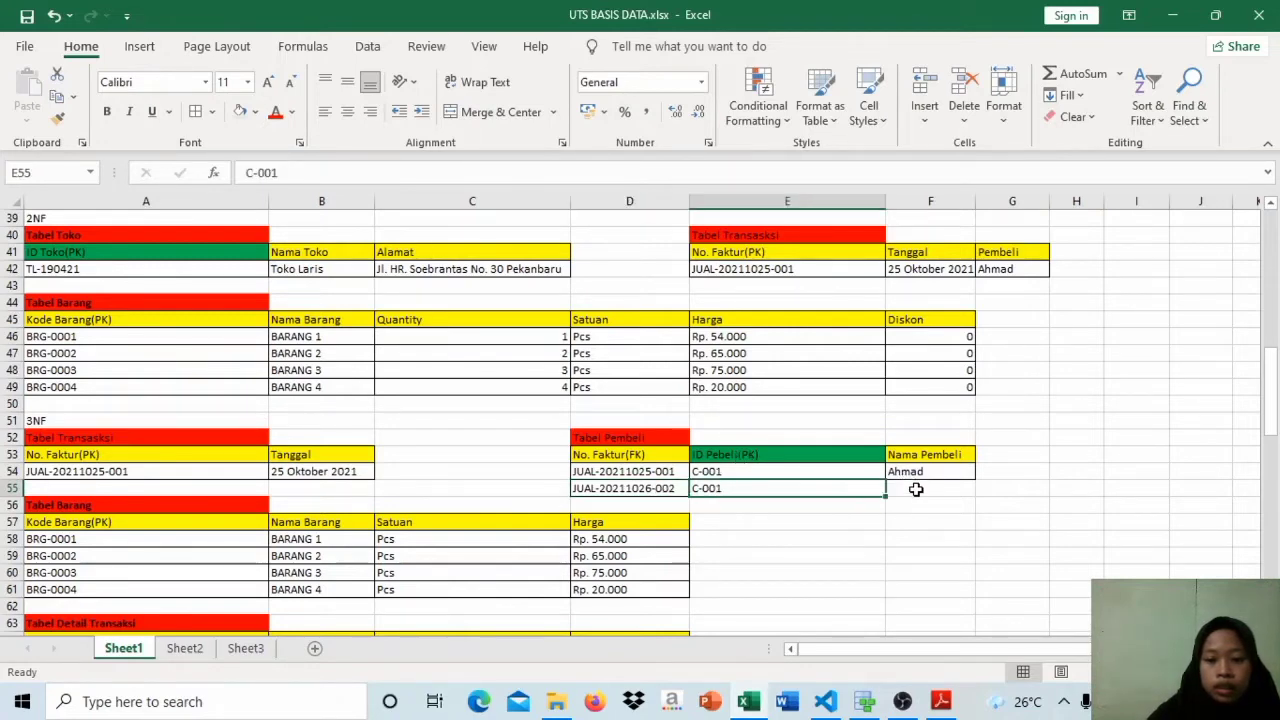
Step: Fill the buyer's name from the first row down into the new row of the 3NF Tabel Pembeli
click(916, 489)
double_click(918, 473)
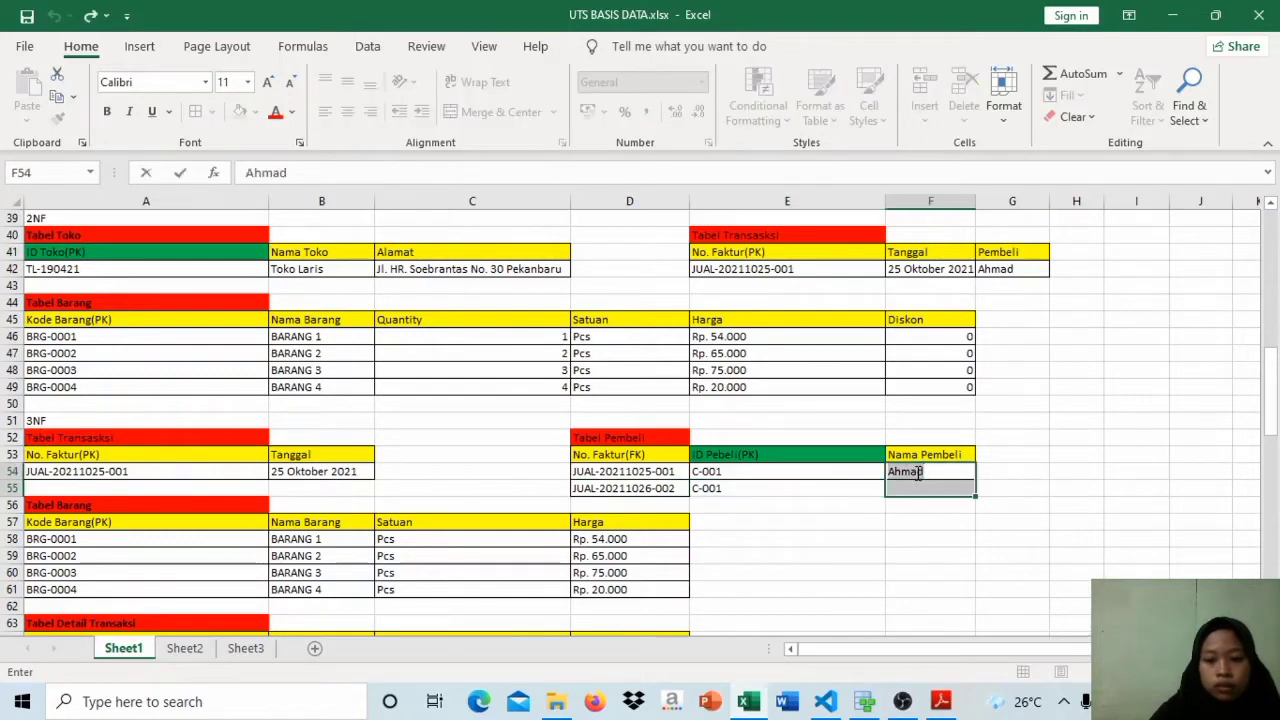
key(Return)
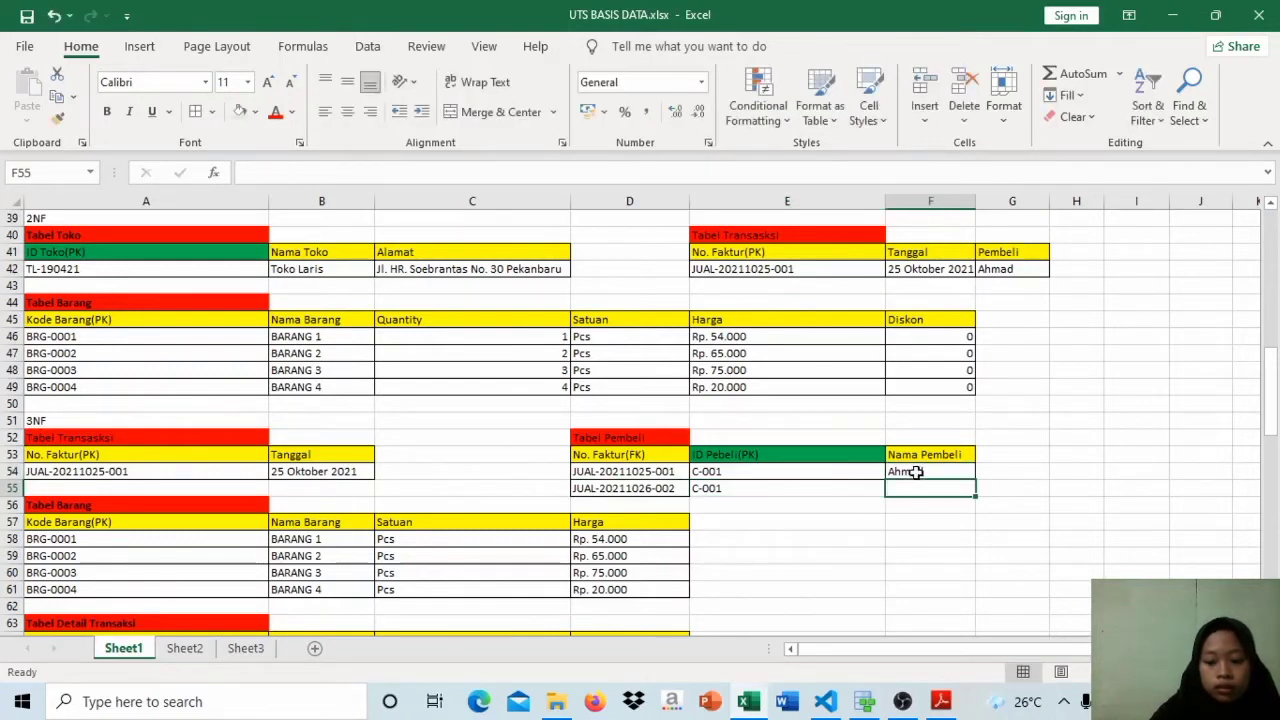
click(916, 473)
key(shift+Down)
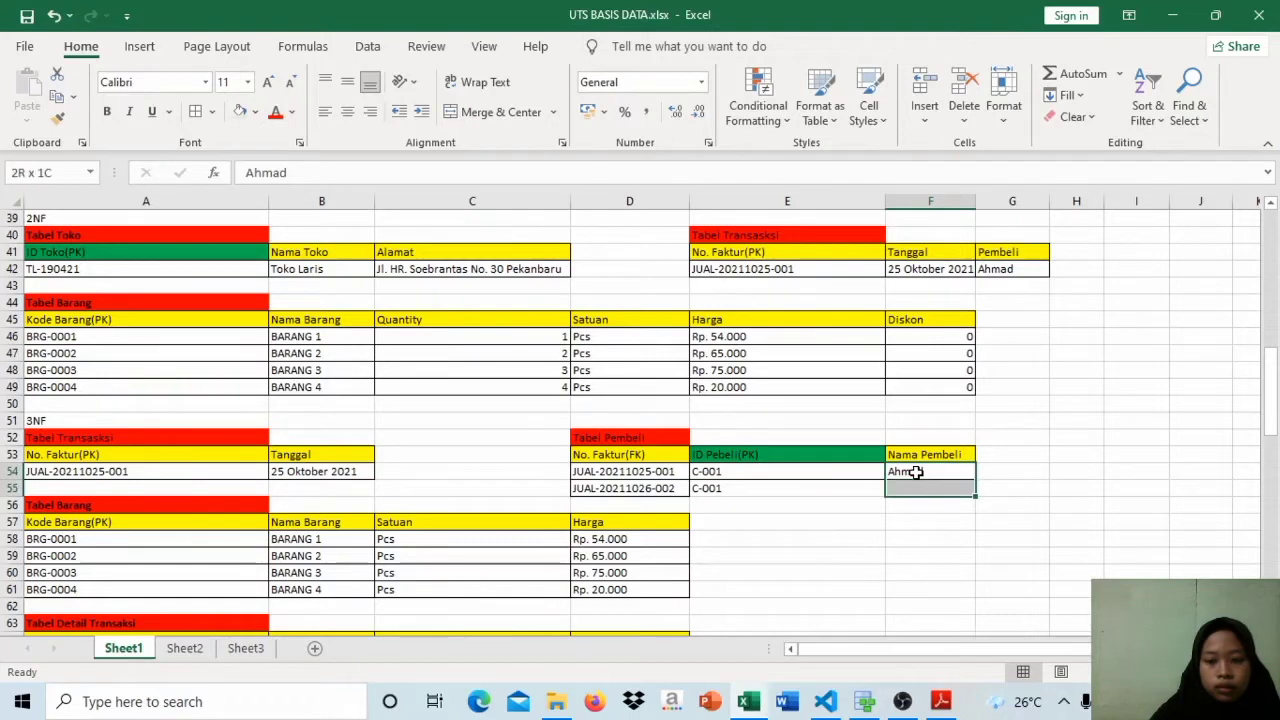
key(ctrl+d)
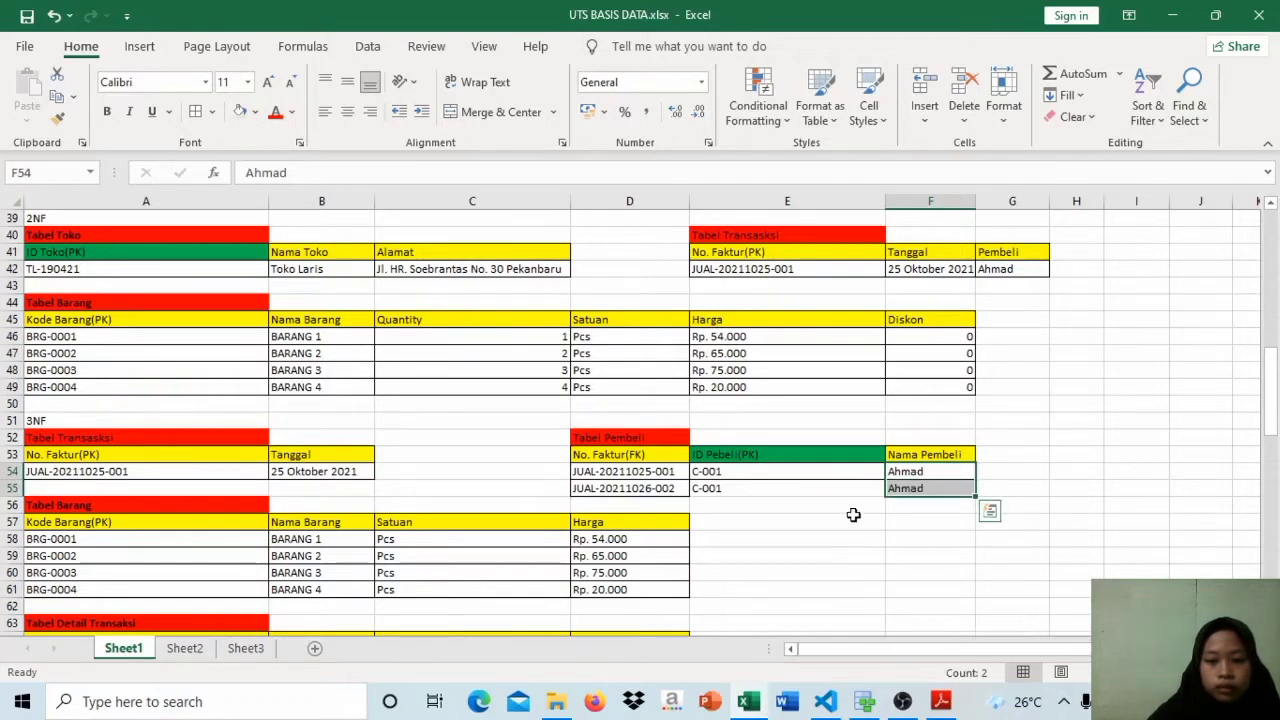
click(745, 507)
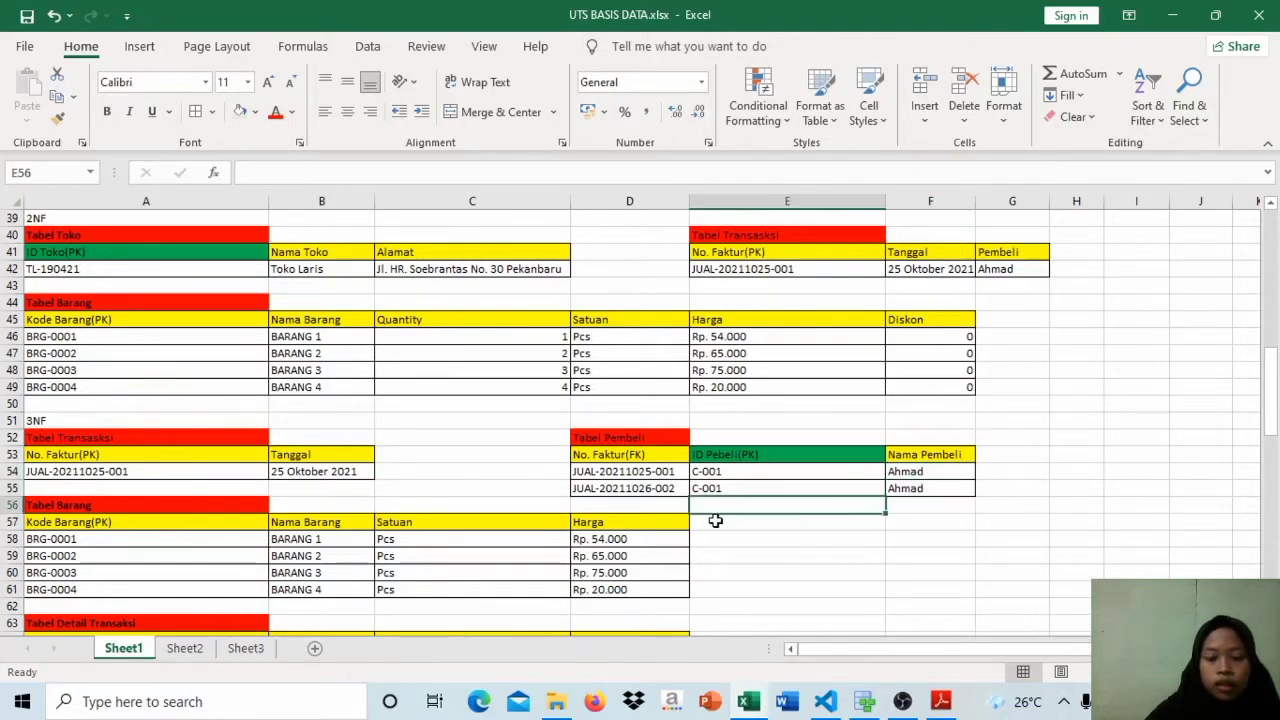
Step: Copy the invoice number into a new row of the 3NF Tabel Transaksi, with date part 20211026 followed by an underscore
click(638, 489)
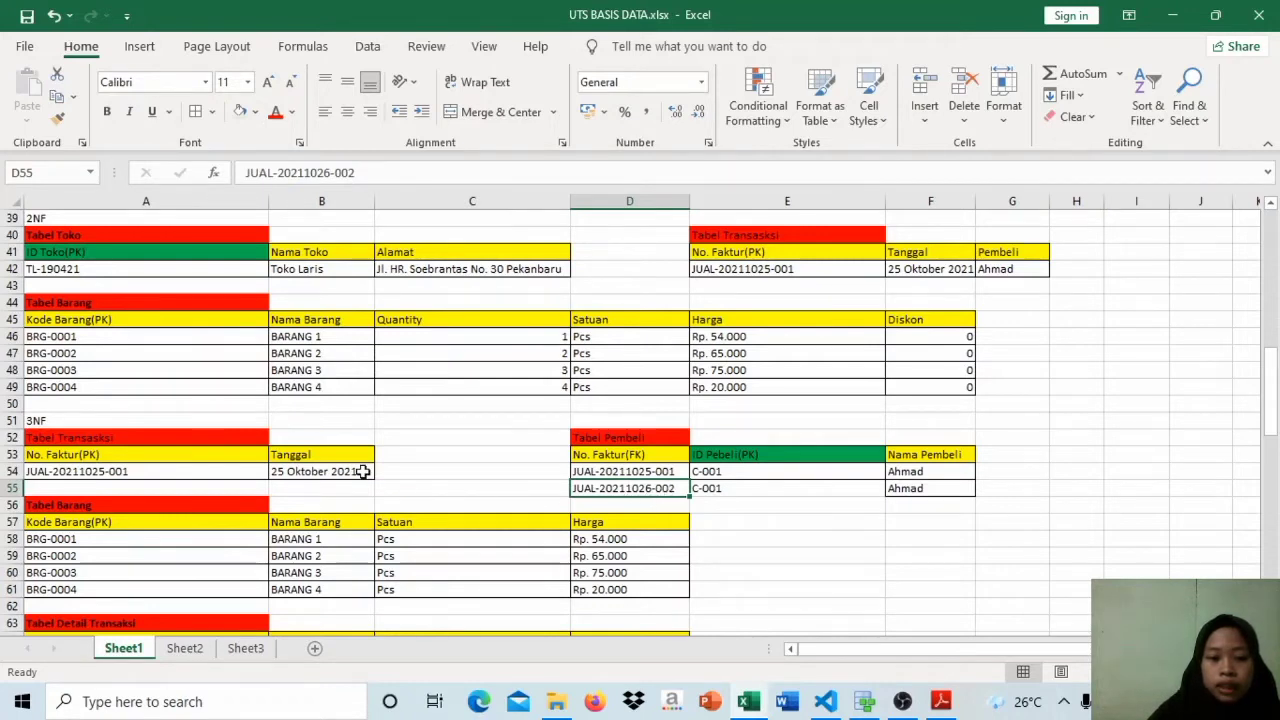
click(187, 486)
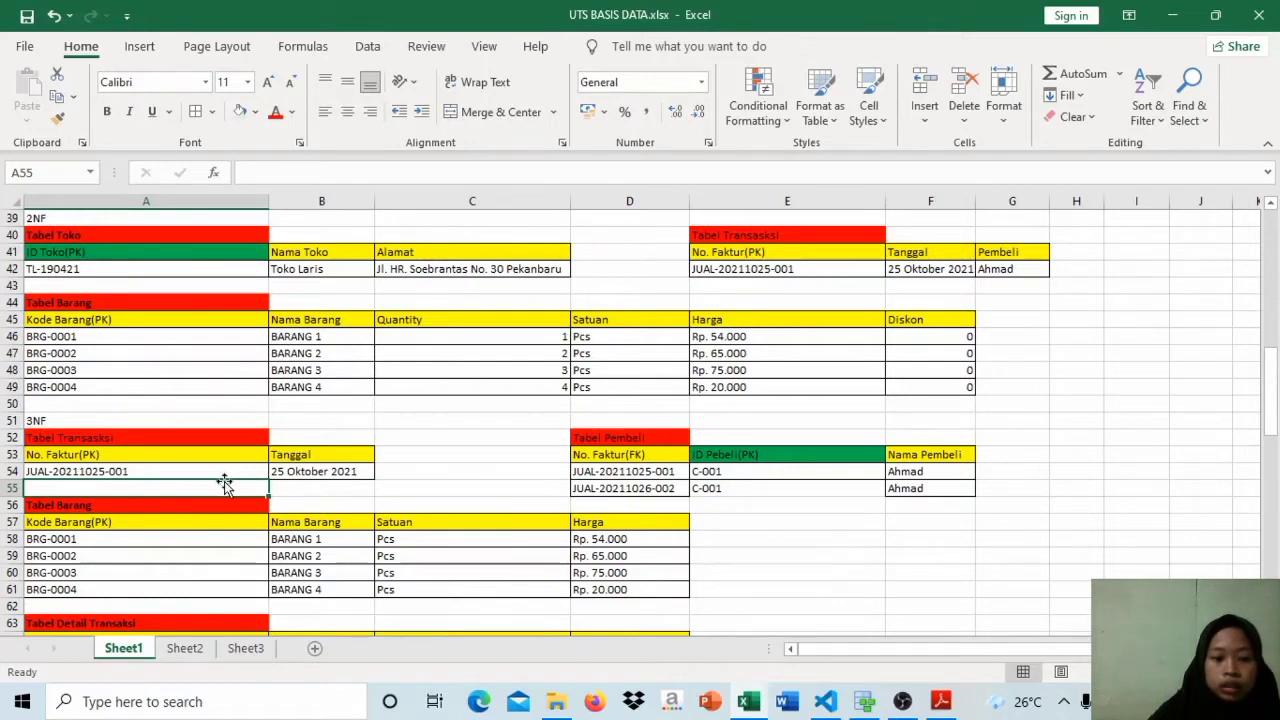
click(227, 472)
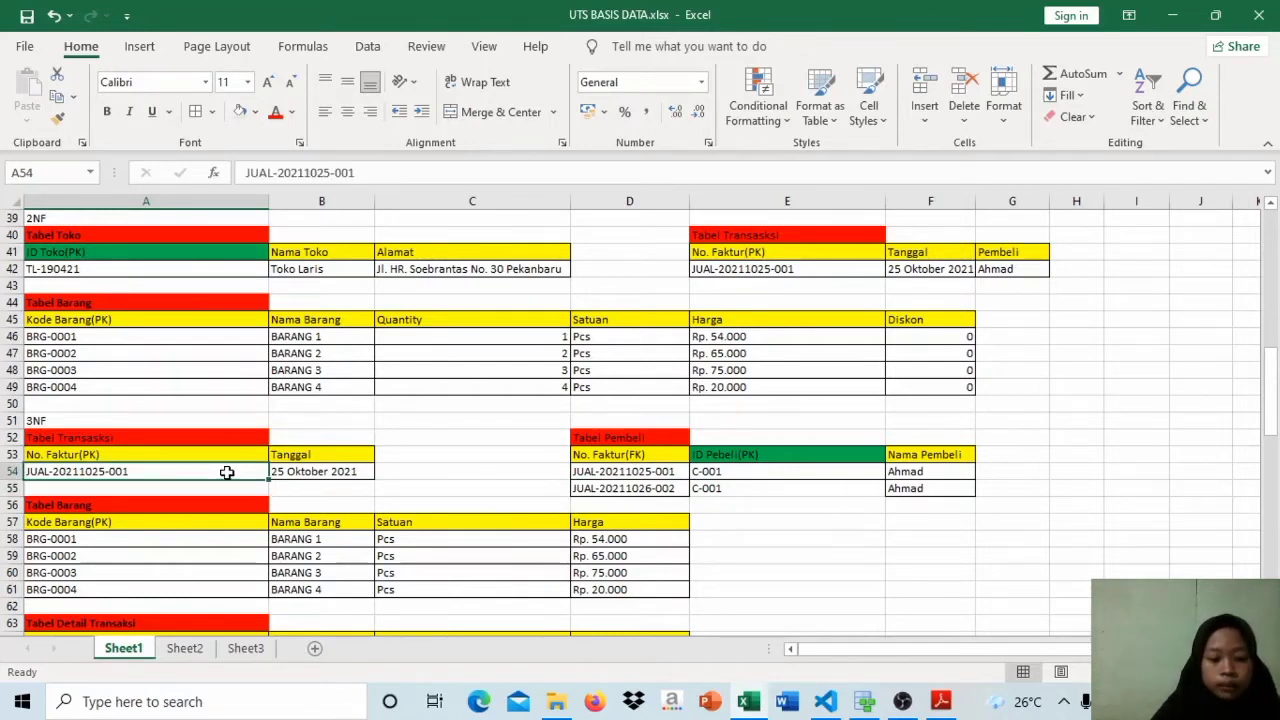
key(shift+Down)
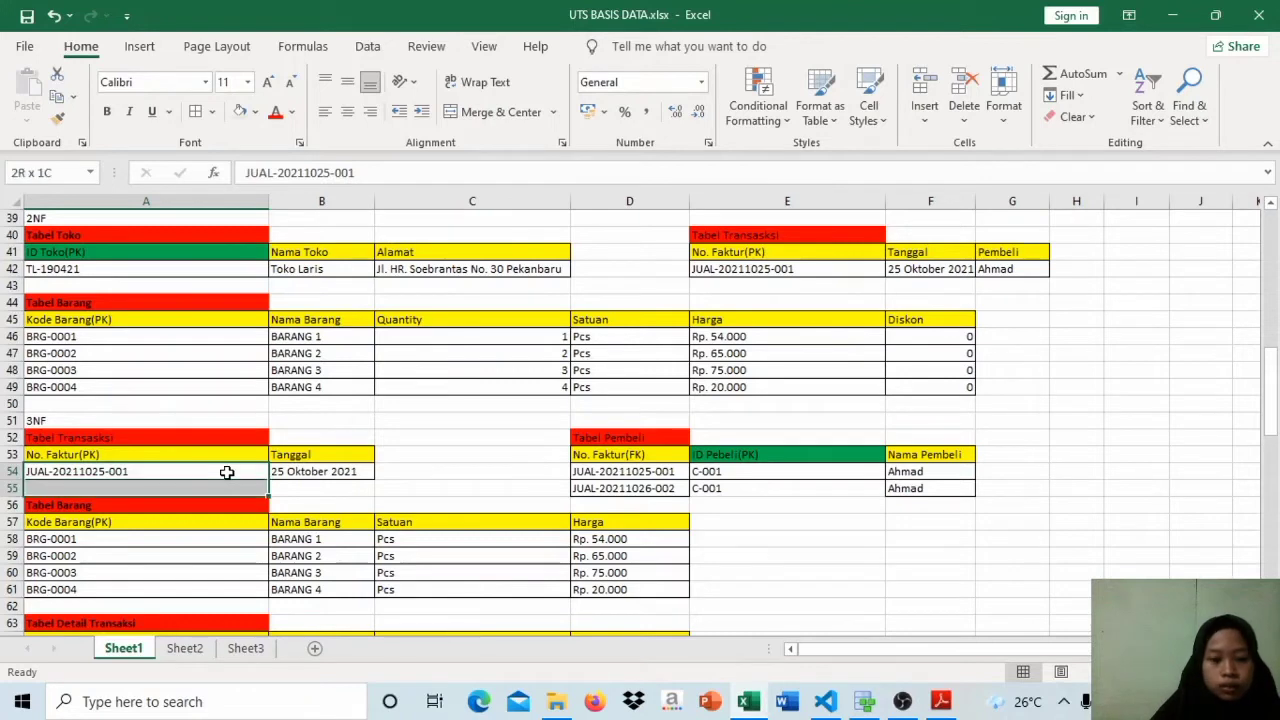
key(ctrl+d)
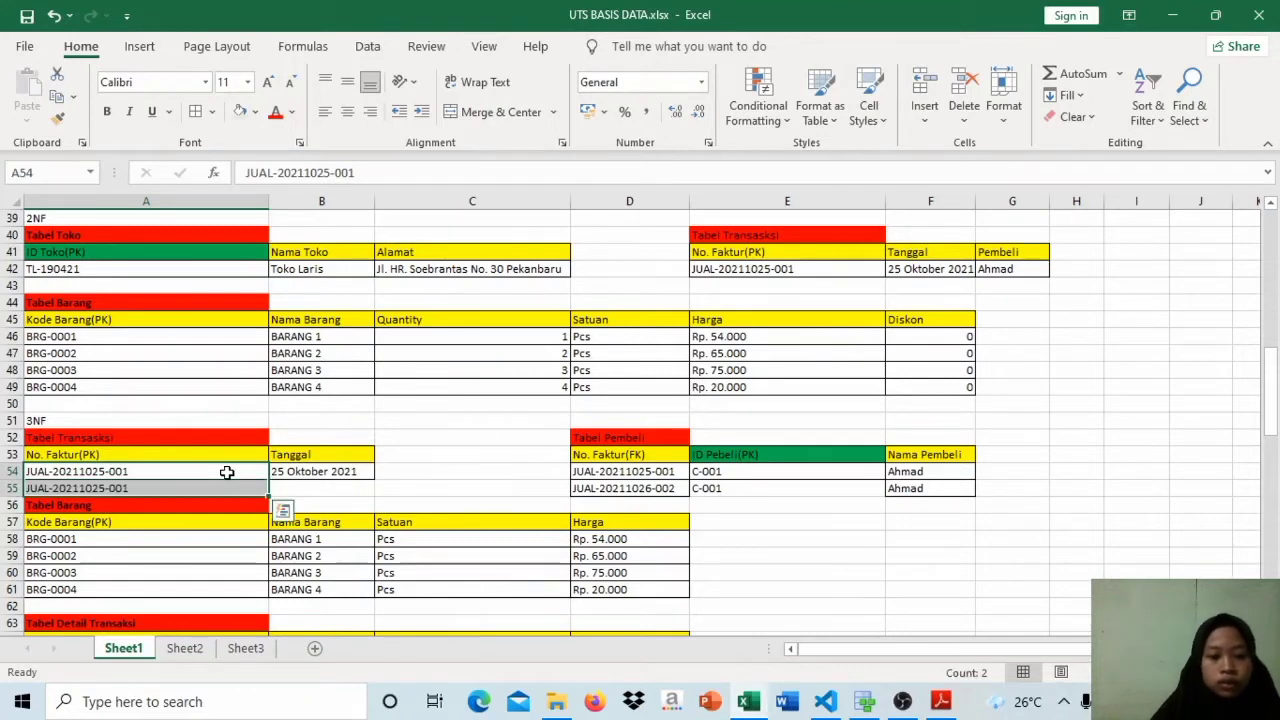
double_click(107, 488)
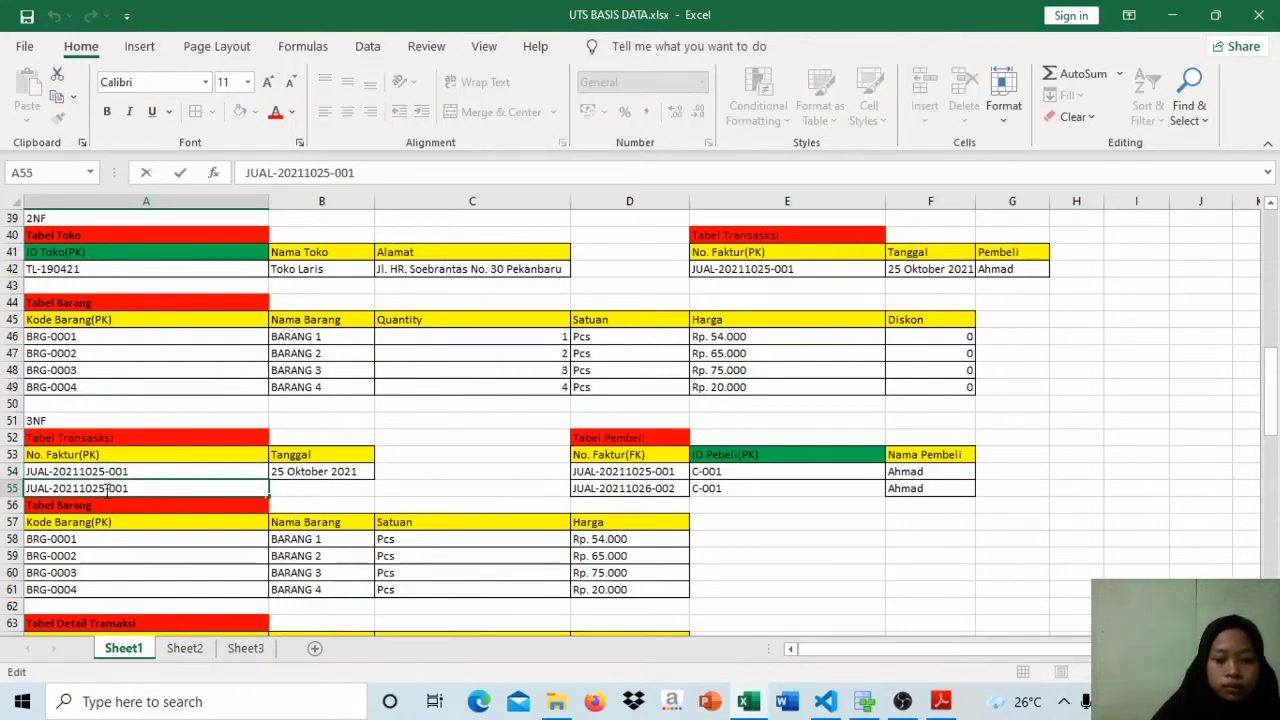
key(BackSpace)
text(6)
key(Delete)
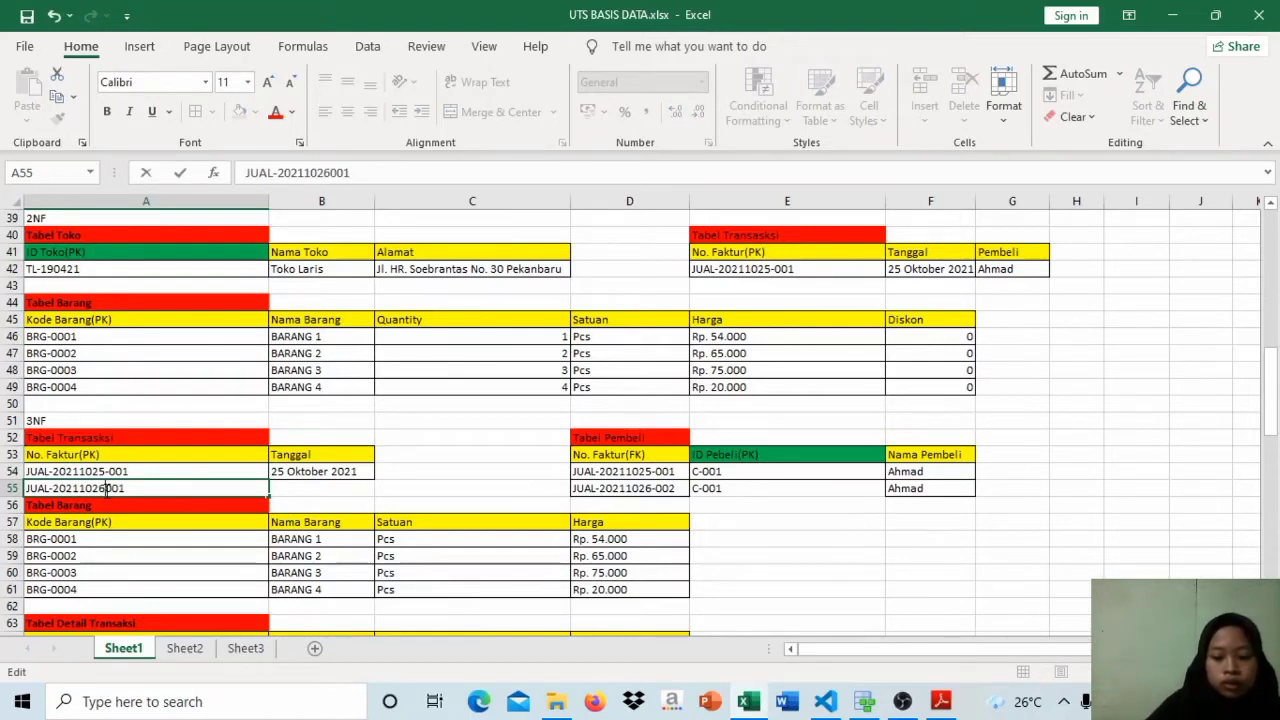
text(_)
key(Return)
key(Return)
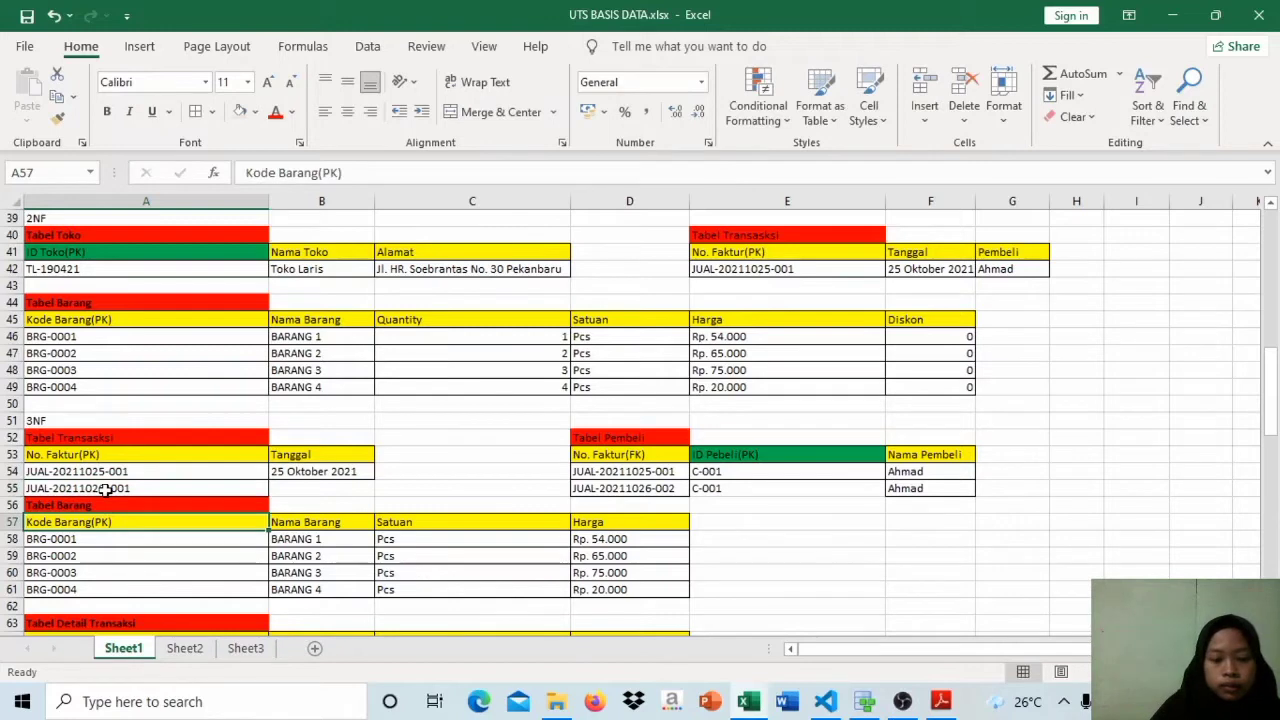
Step: Set the sequence part of the new invoice number in the 3NF Tabel Transaksi to 002
click(143, 488)
double_click(147, 489)
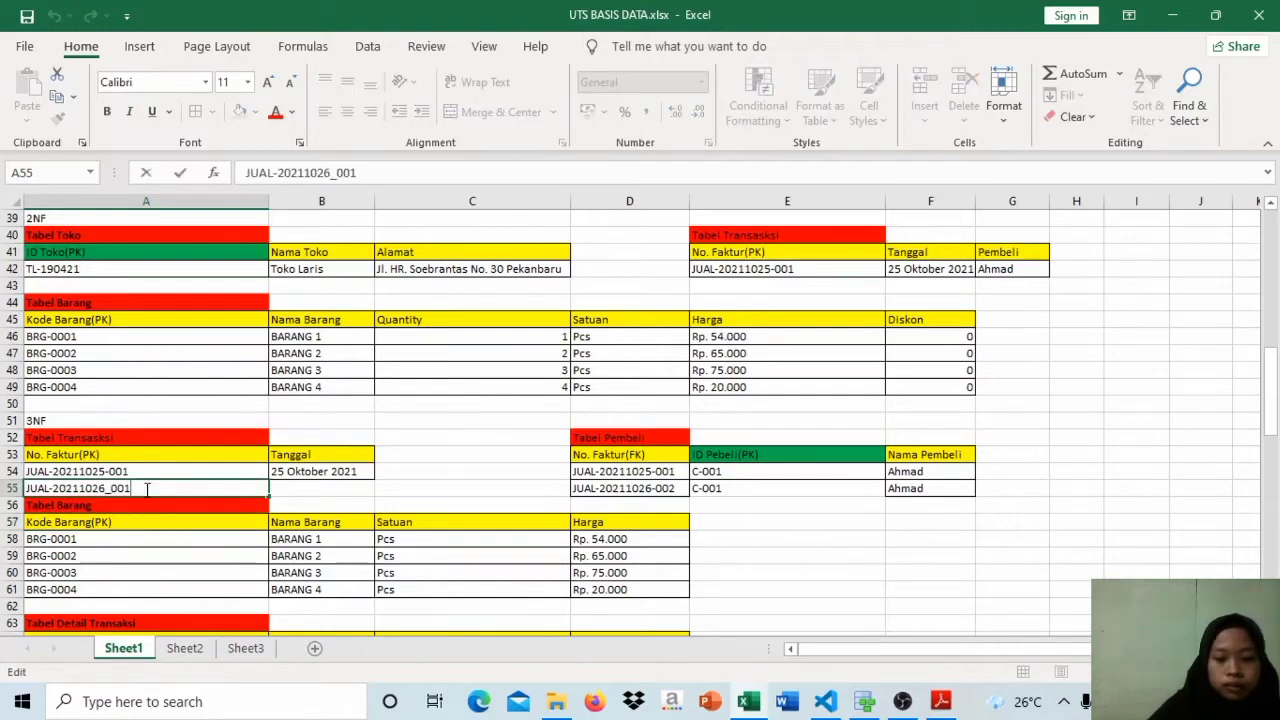
key(BackSpace)
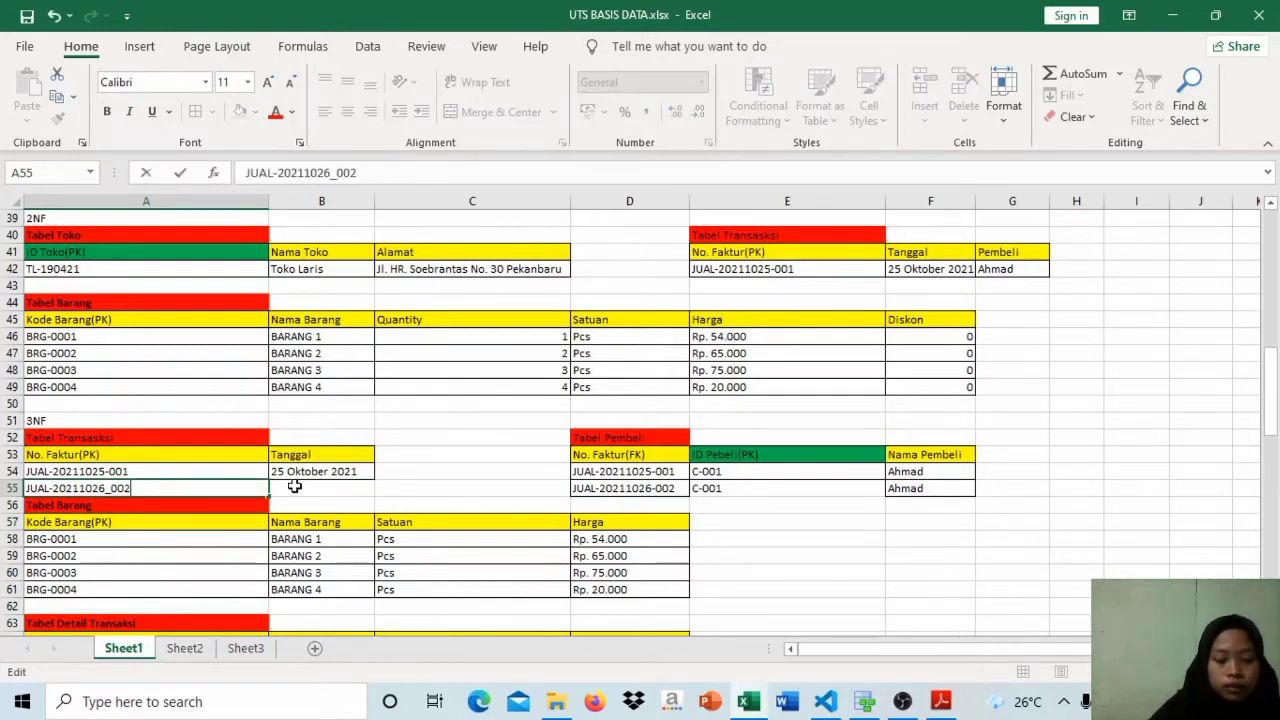
Step: Copy the Tanggal value into the new row of the 3NF Tabel Transaksi and set it to 26 Oktober 2021
drag(295, 487, 304, 473)
click(304, 473)
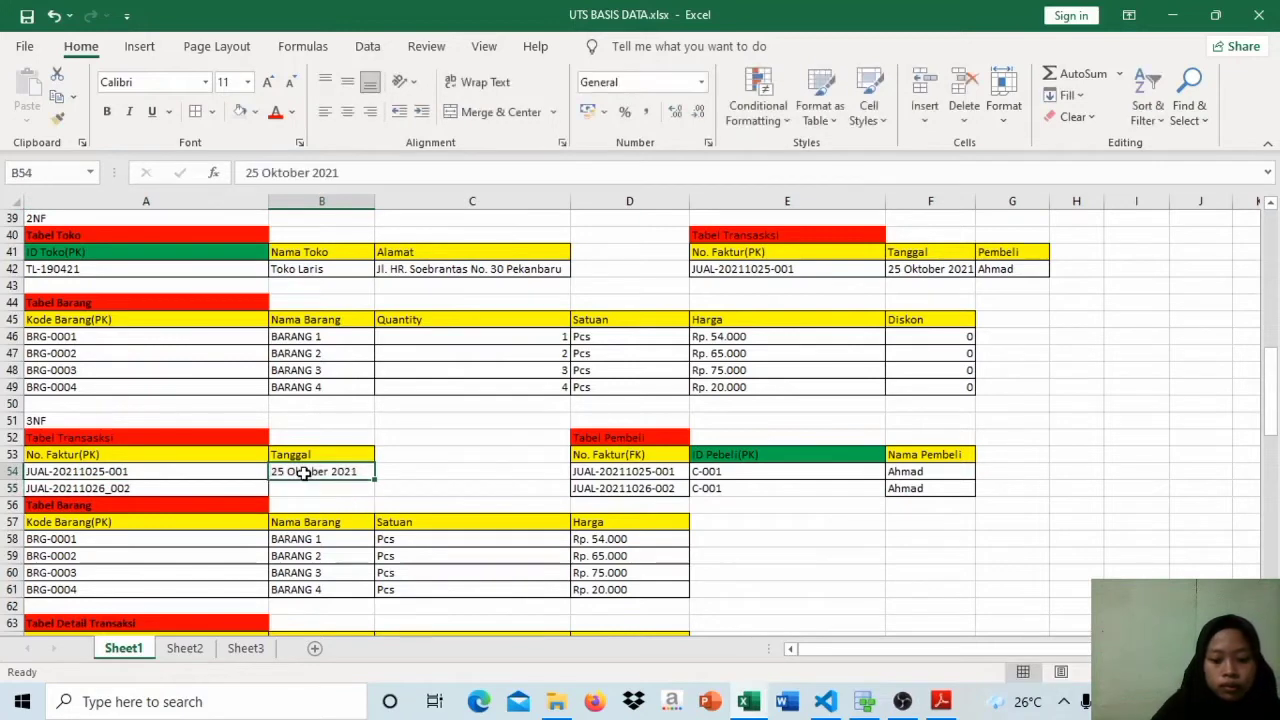
key(shift+Down)
key(ctrl+d)
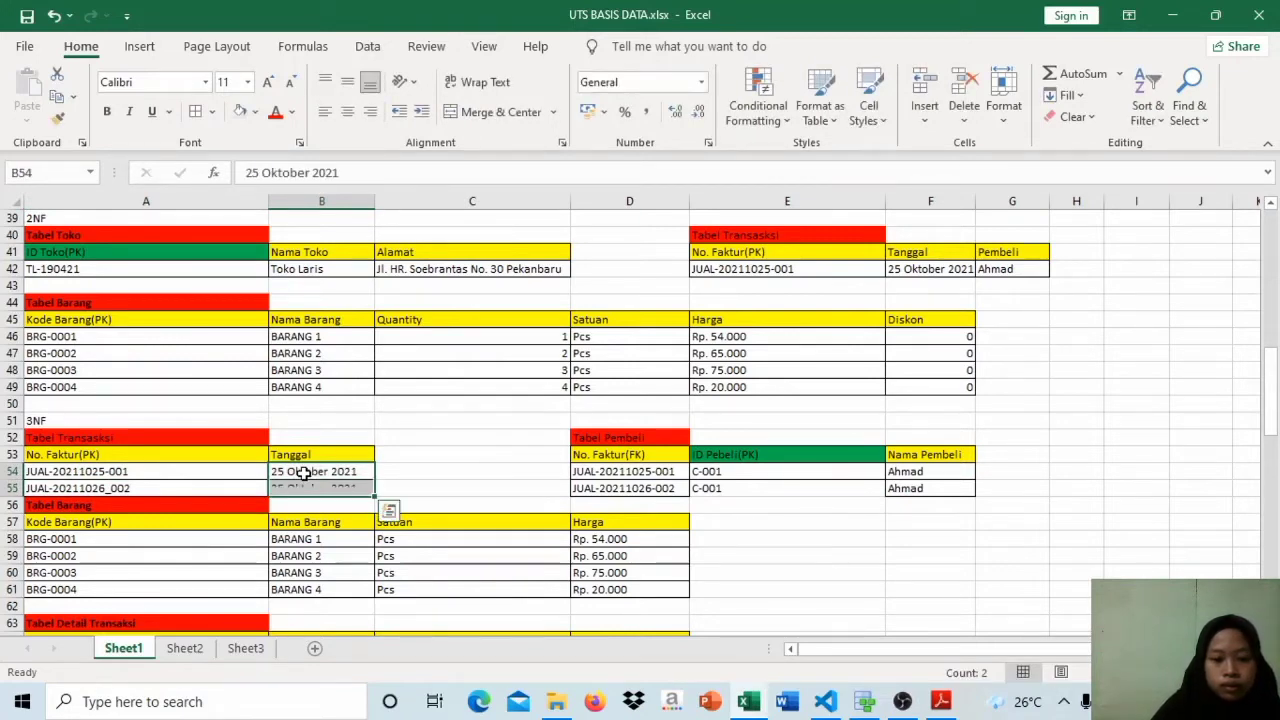
click(283, 488)
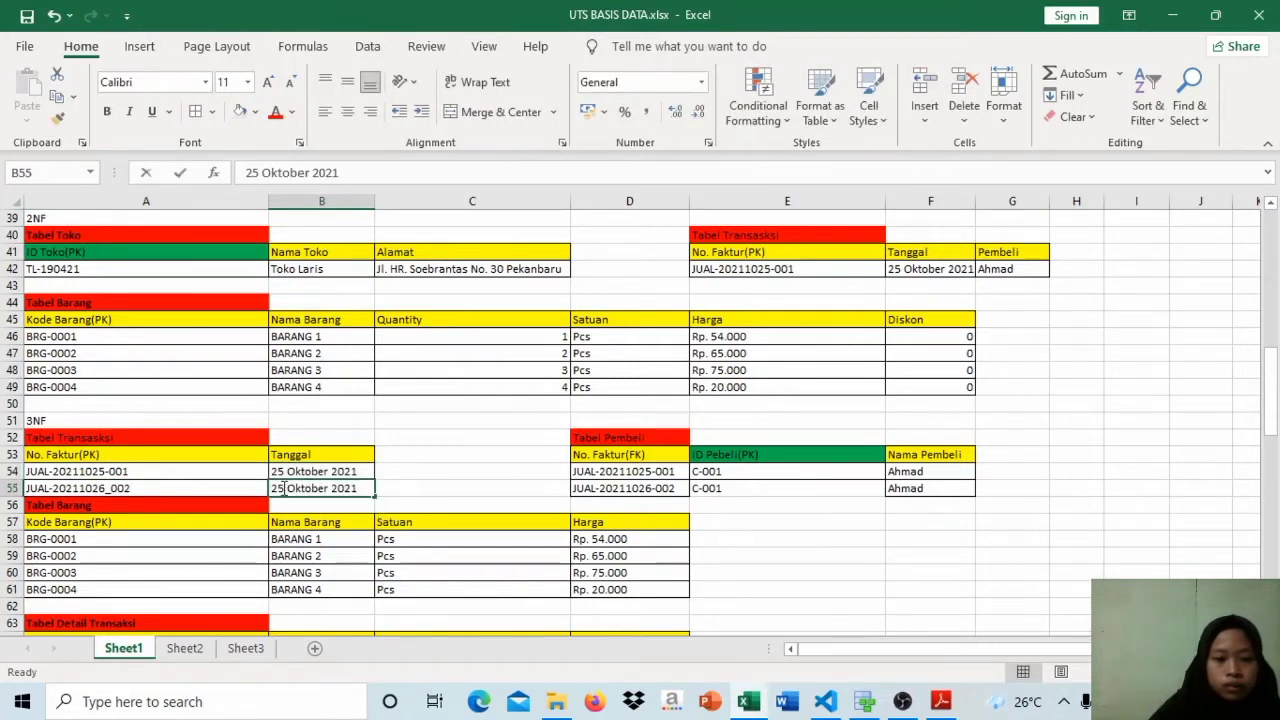
double_click(284, 488)
key(BackSpace)
text(6)
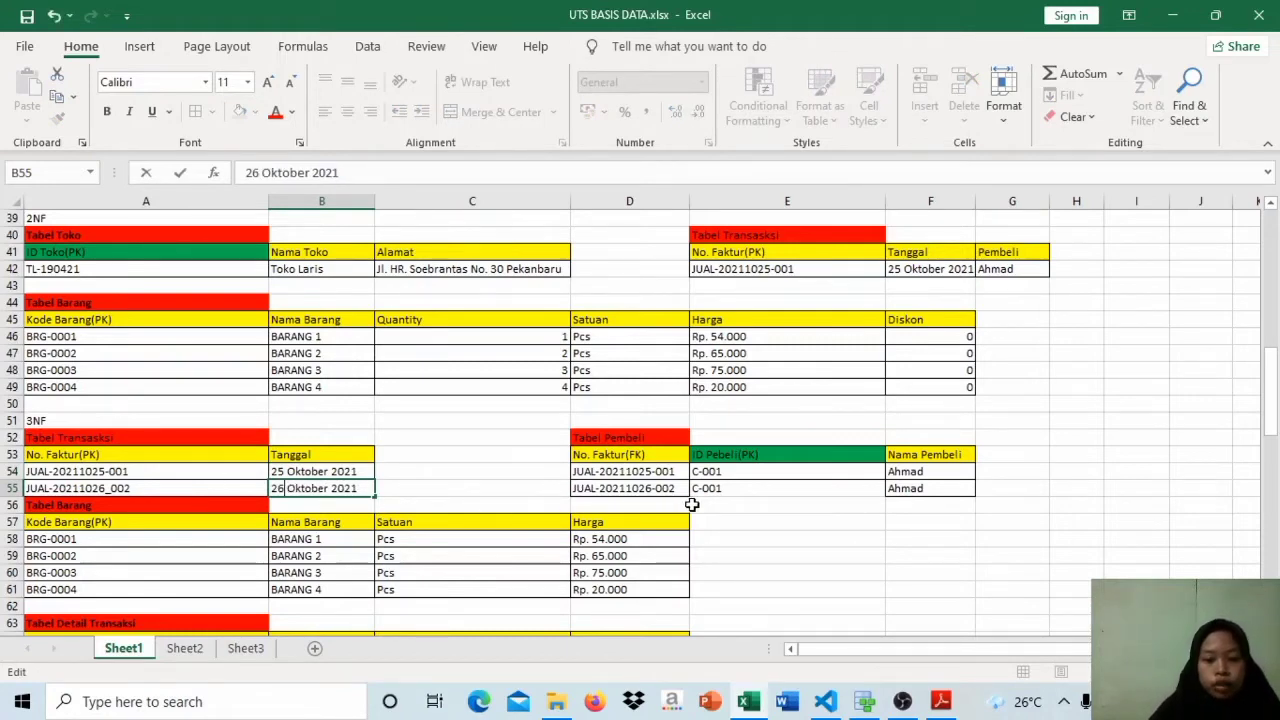
Step: Compare the invoice number, buyer ID and buyer name in the new 3NF Tabel Pembeli row with those in the first row
click(628, 491)
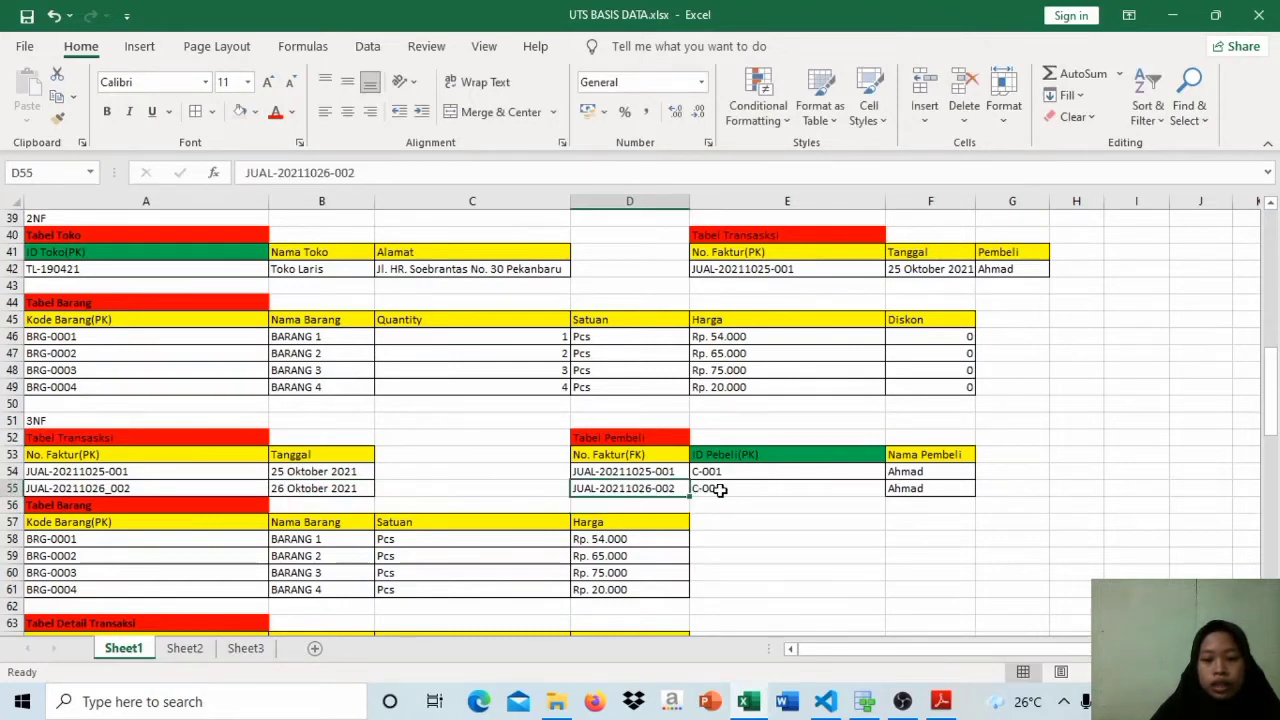
drag(720, 489, 916, 503)
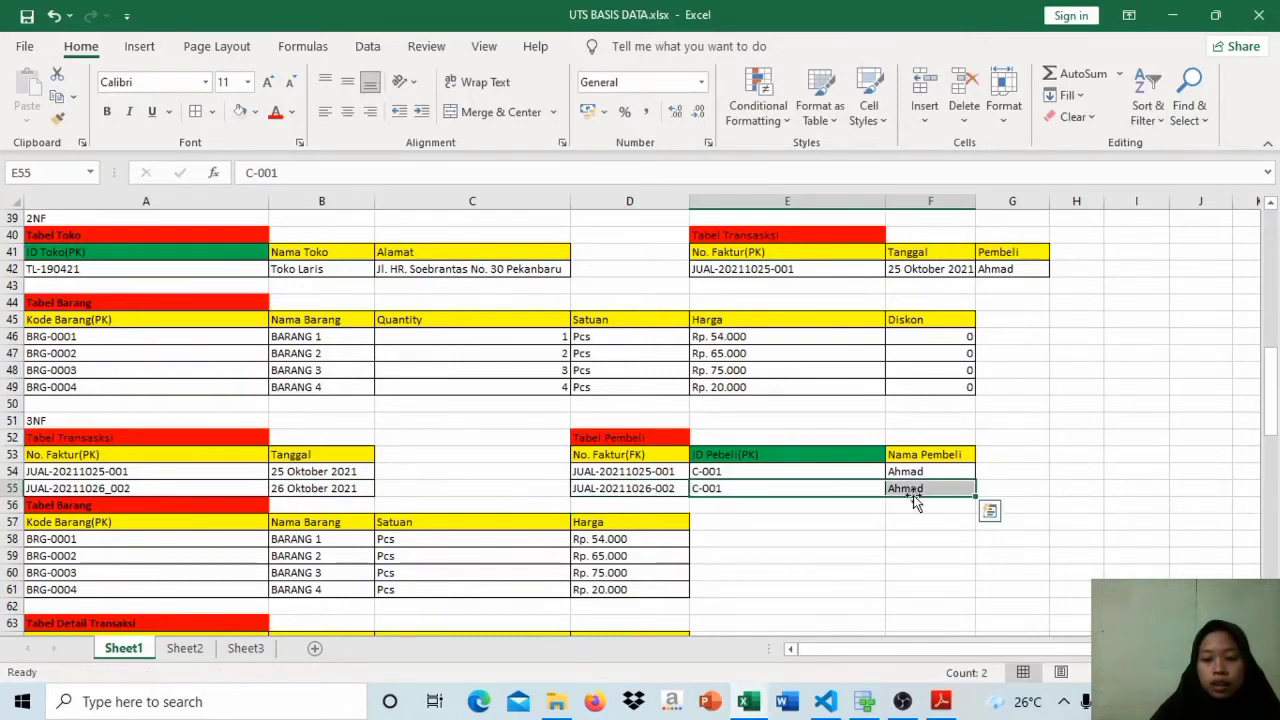
click(912, 490)
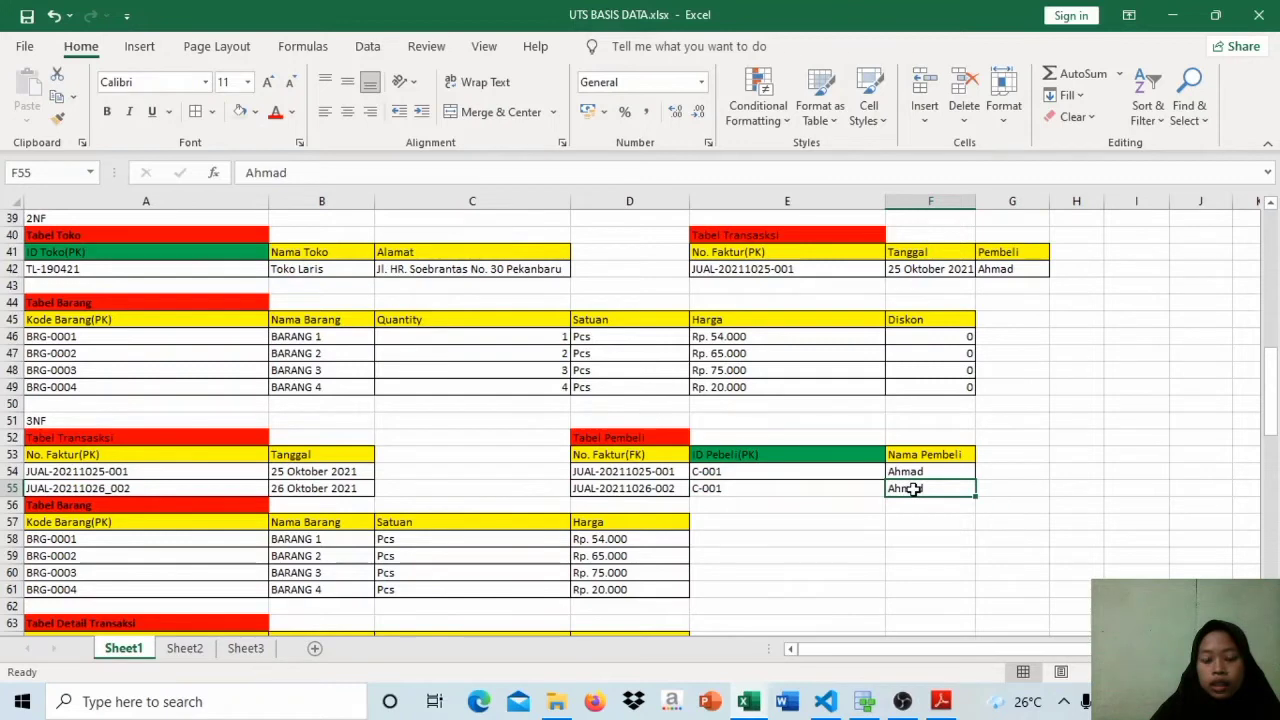
click(745, 490)
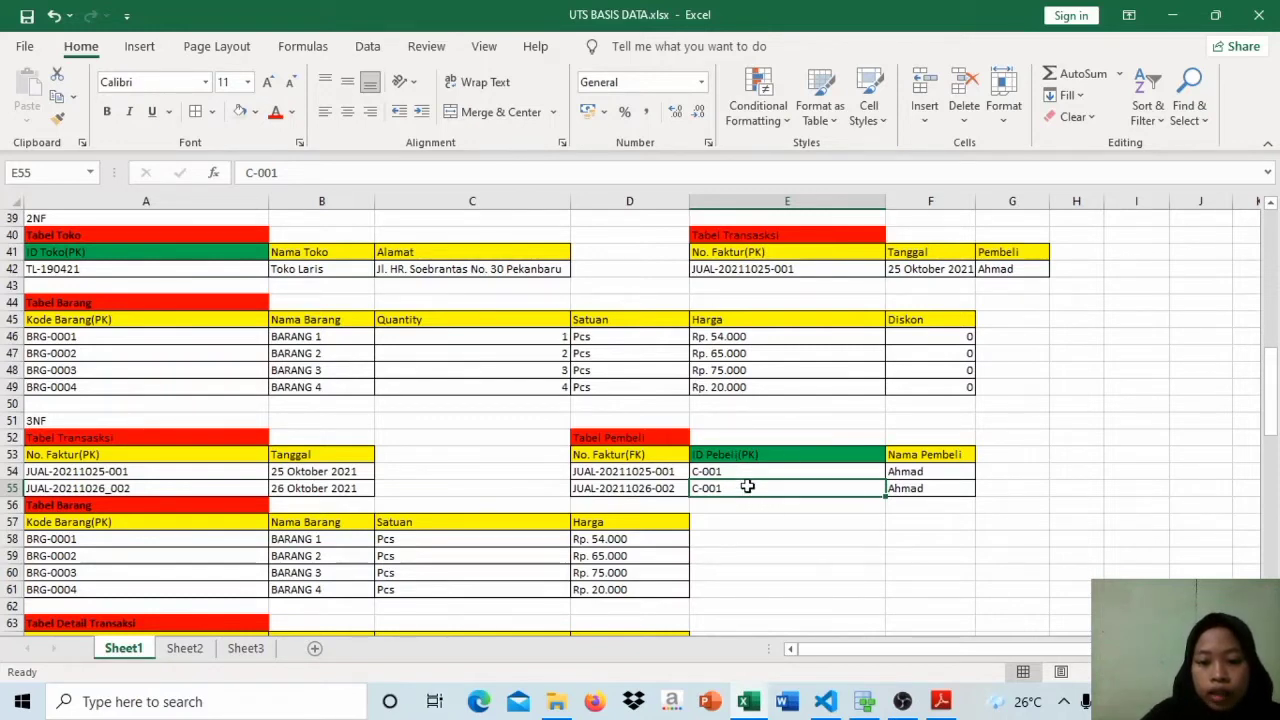
click(665, 489)
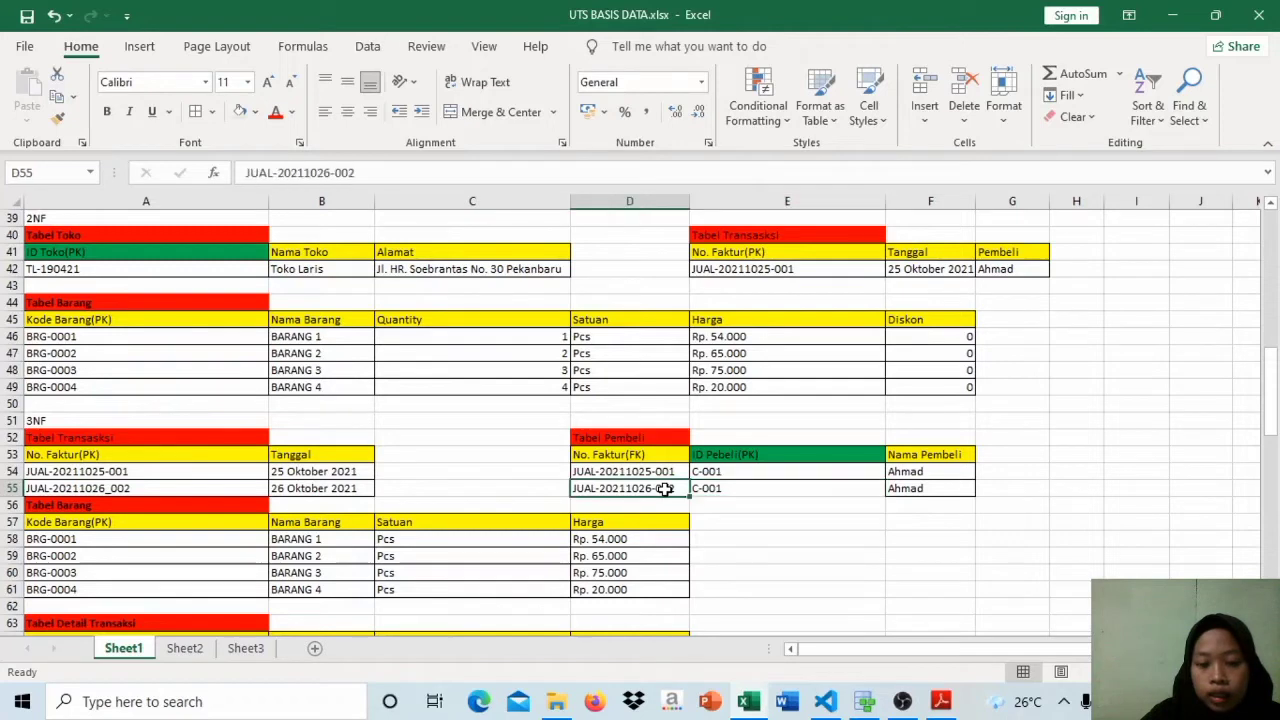
click(734, 488)
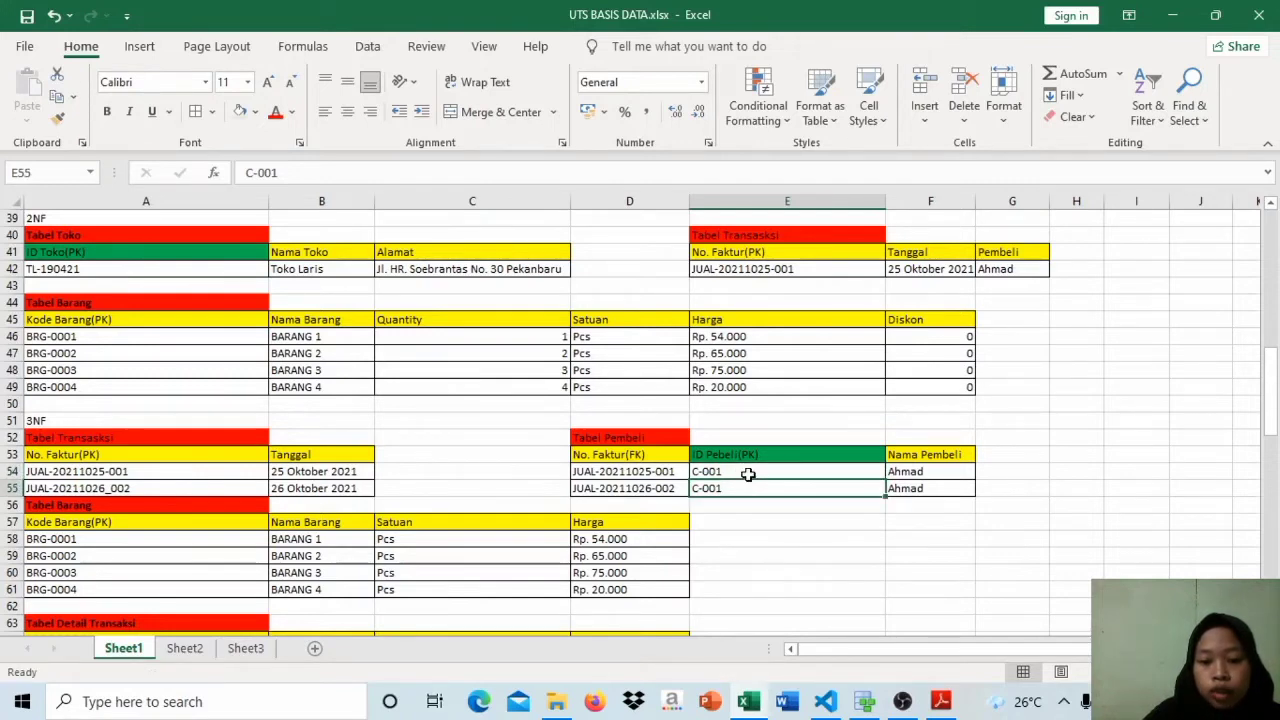
click(748, 474)
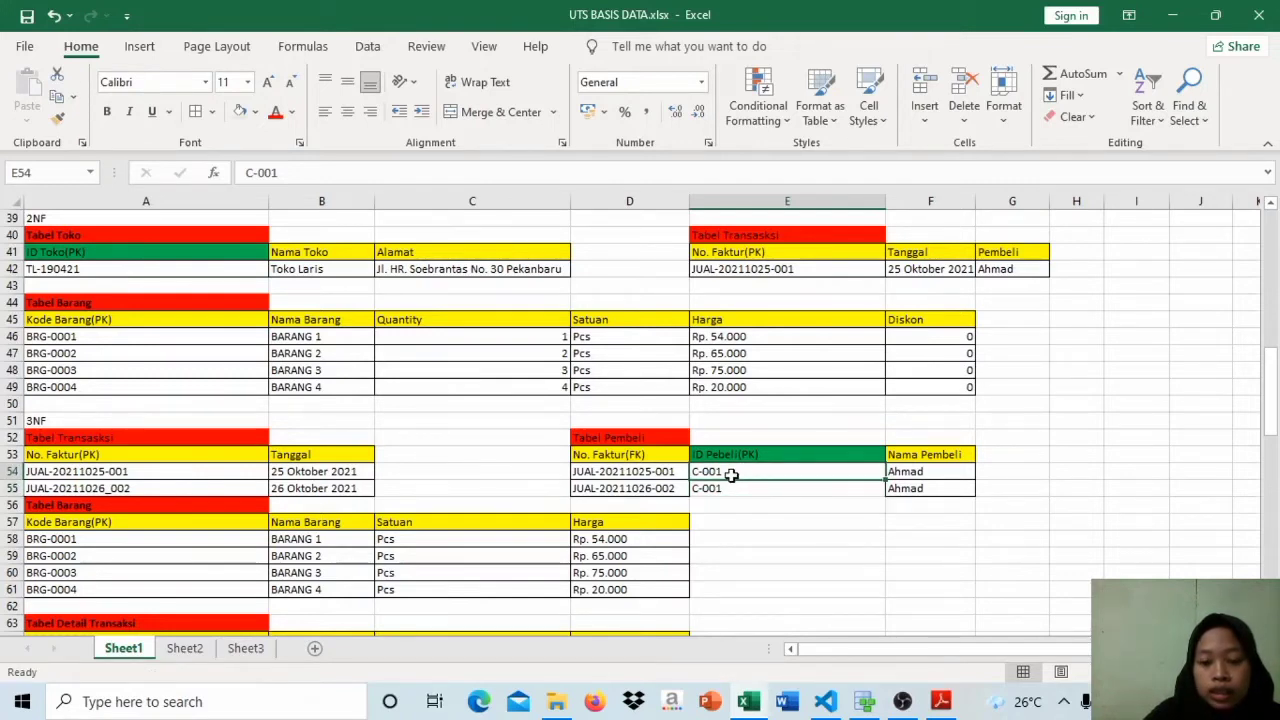
click(735, 492)
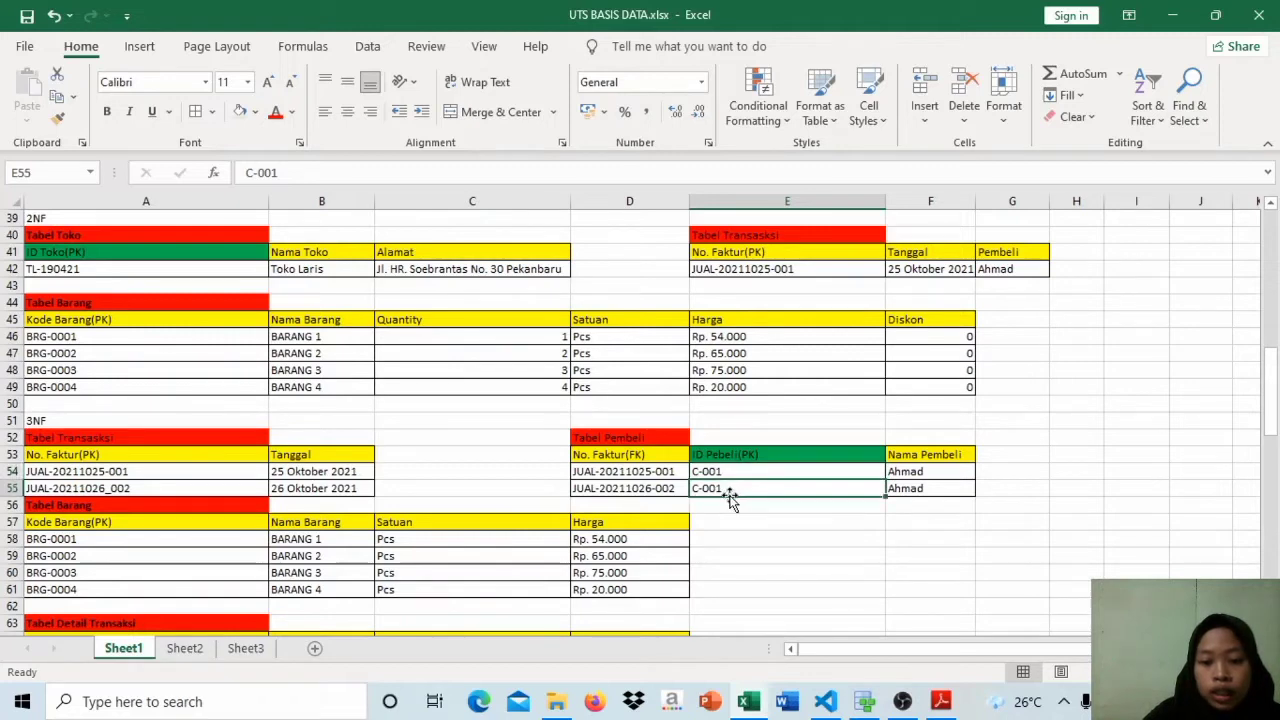
click(670, 496)
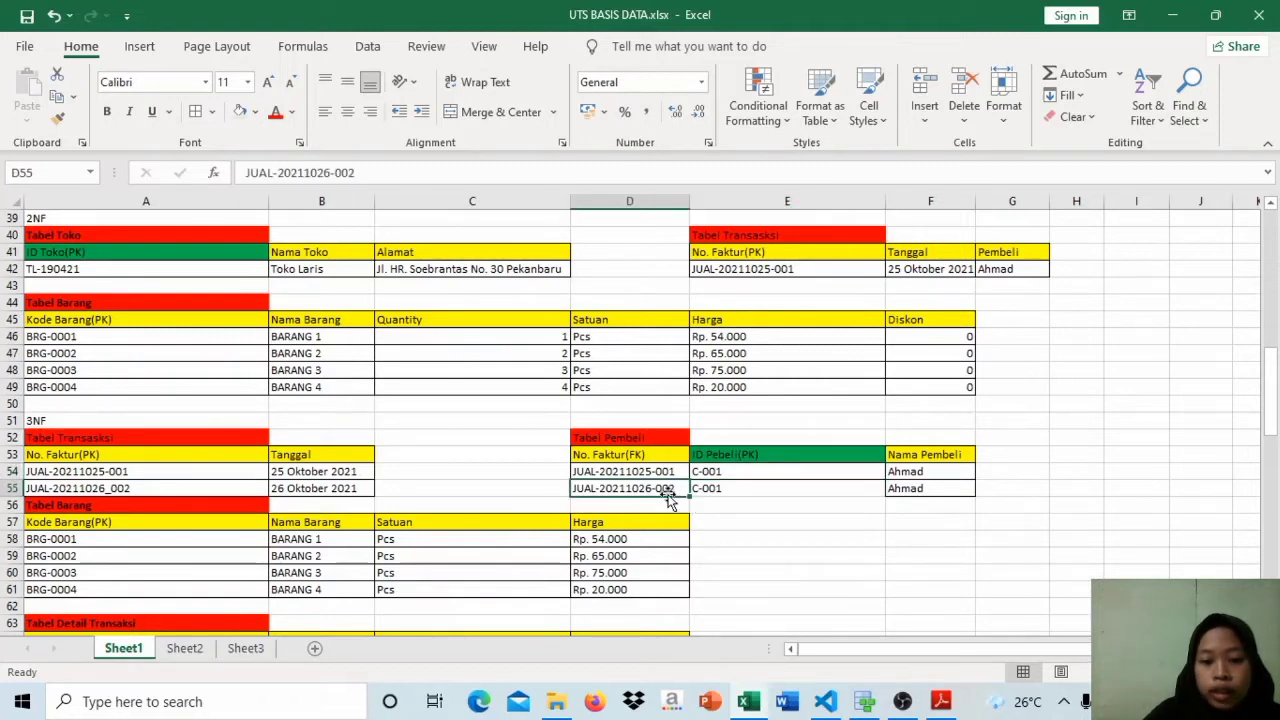
drag(730, 492, 684, 494)
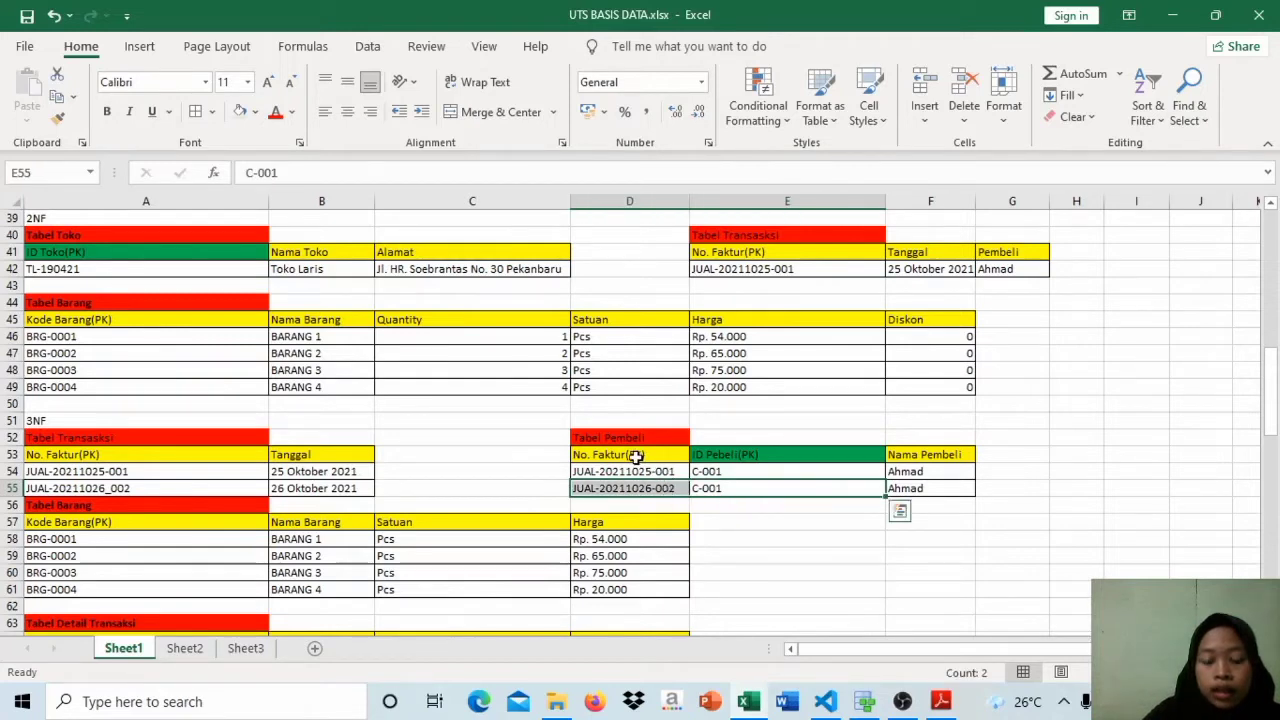
Step: Change the key marking of the No. Faktur header in the 3NF Tabel Pembeli to (PK,FK)
double_click(633, 456)
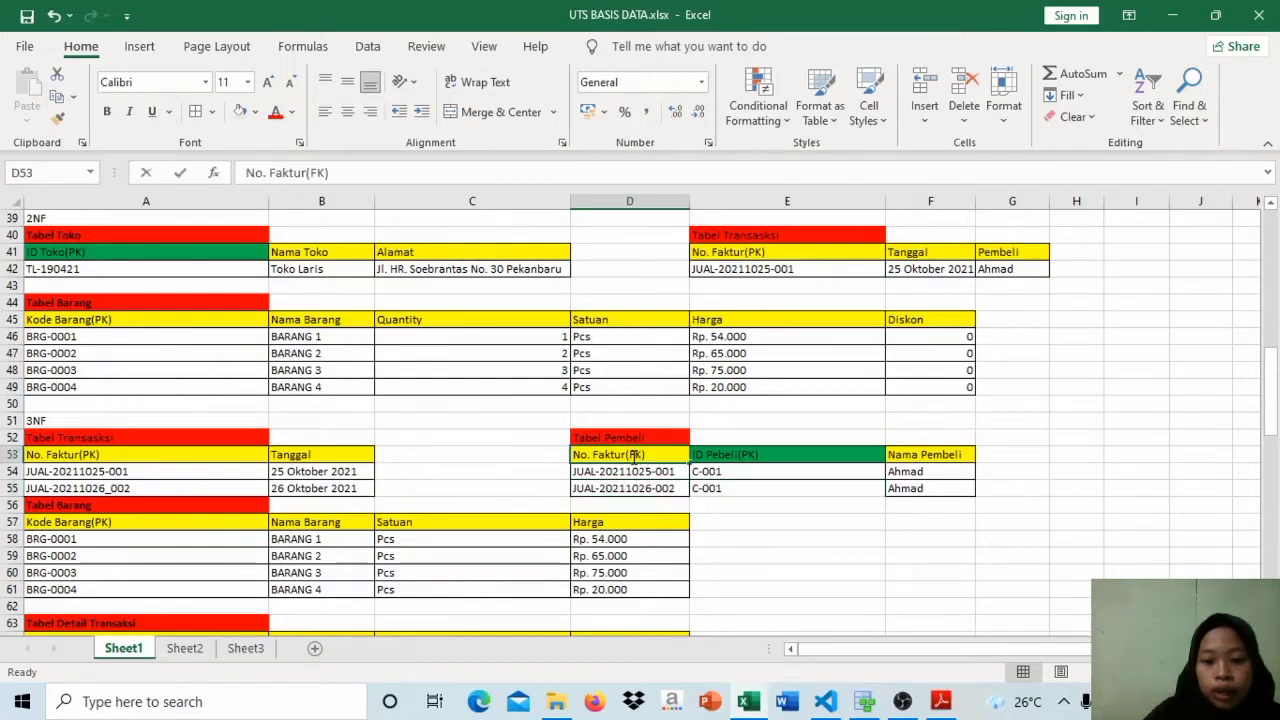
key(Caps_Lock)
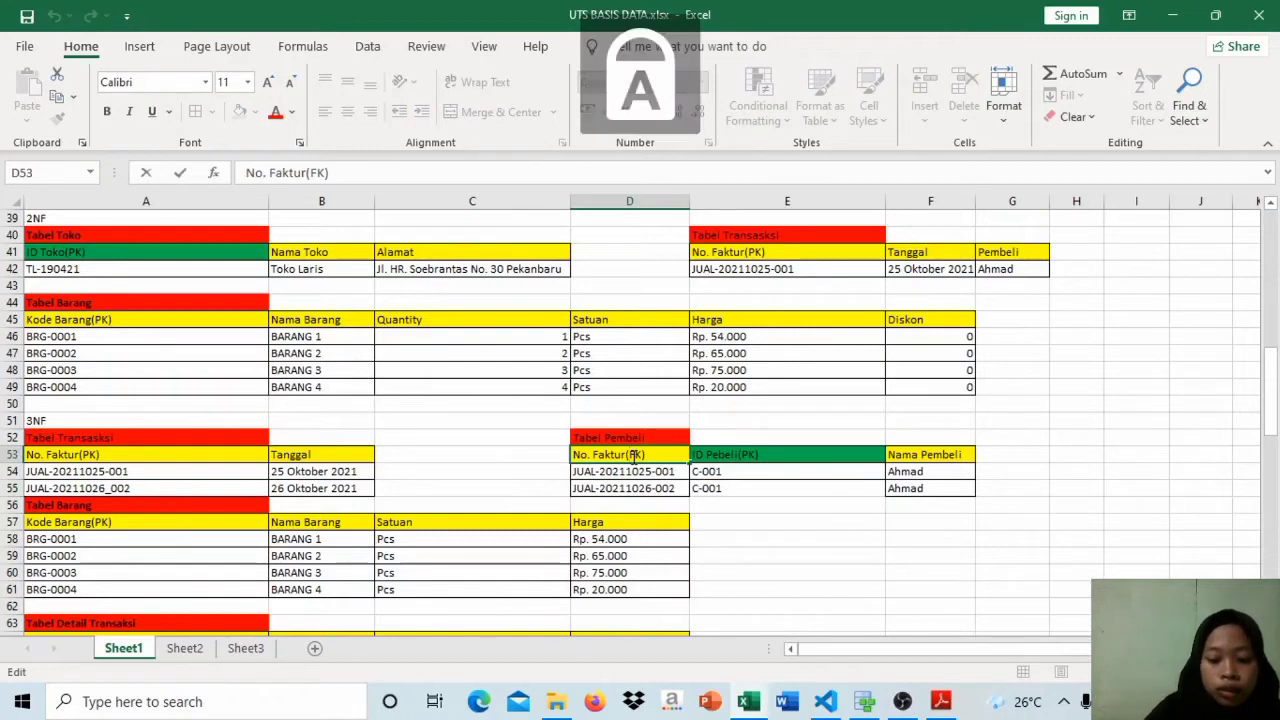
text(PK,)
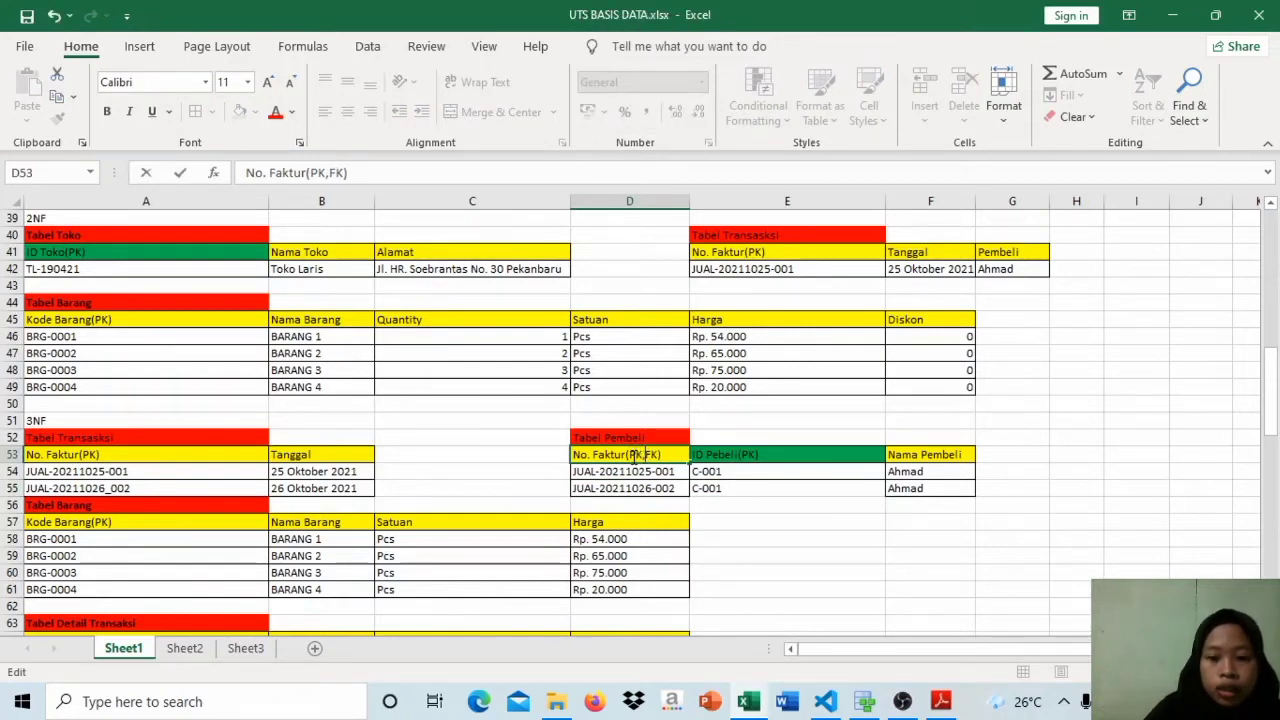
Step: Remove the second example rows, dated 26 Oktober 2021, from the 3NF Tabel Pembeli and Tabel Transaksi
click(662, 489)
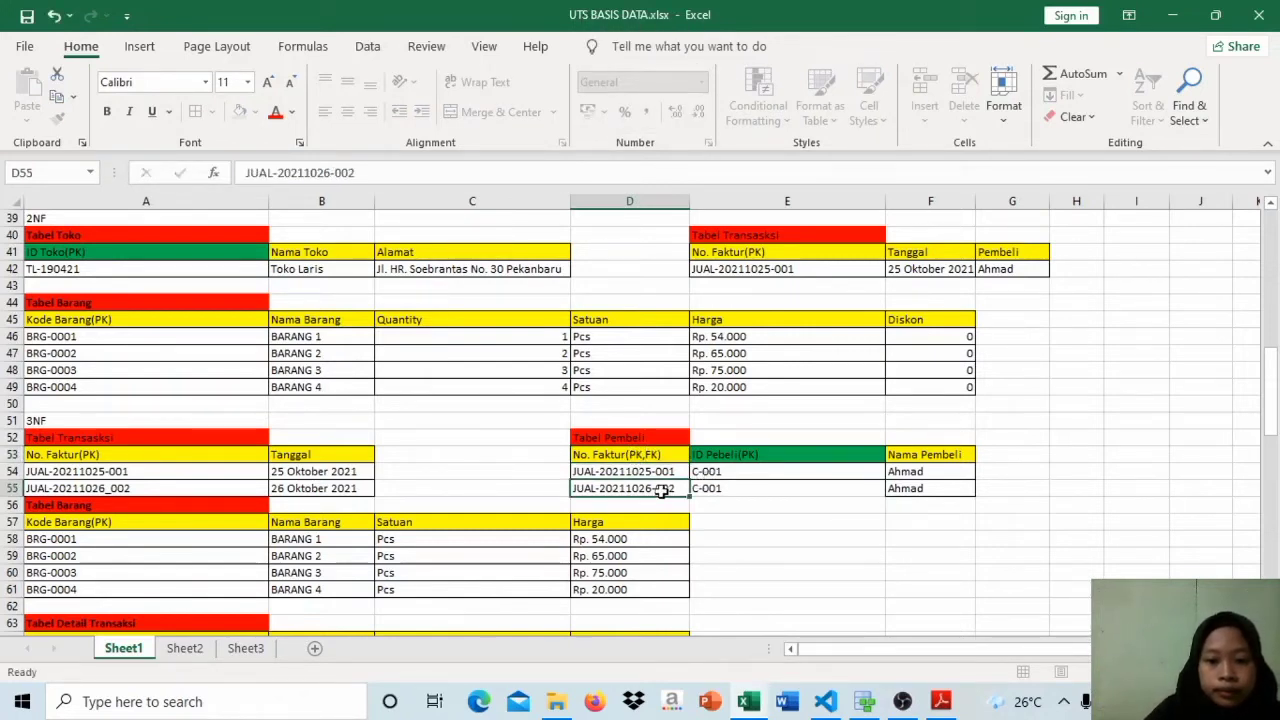
key(shift+Right)
key(shift+Right)
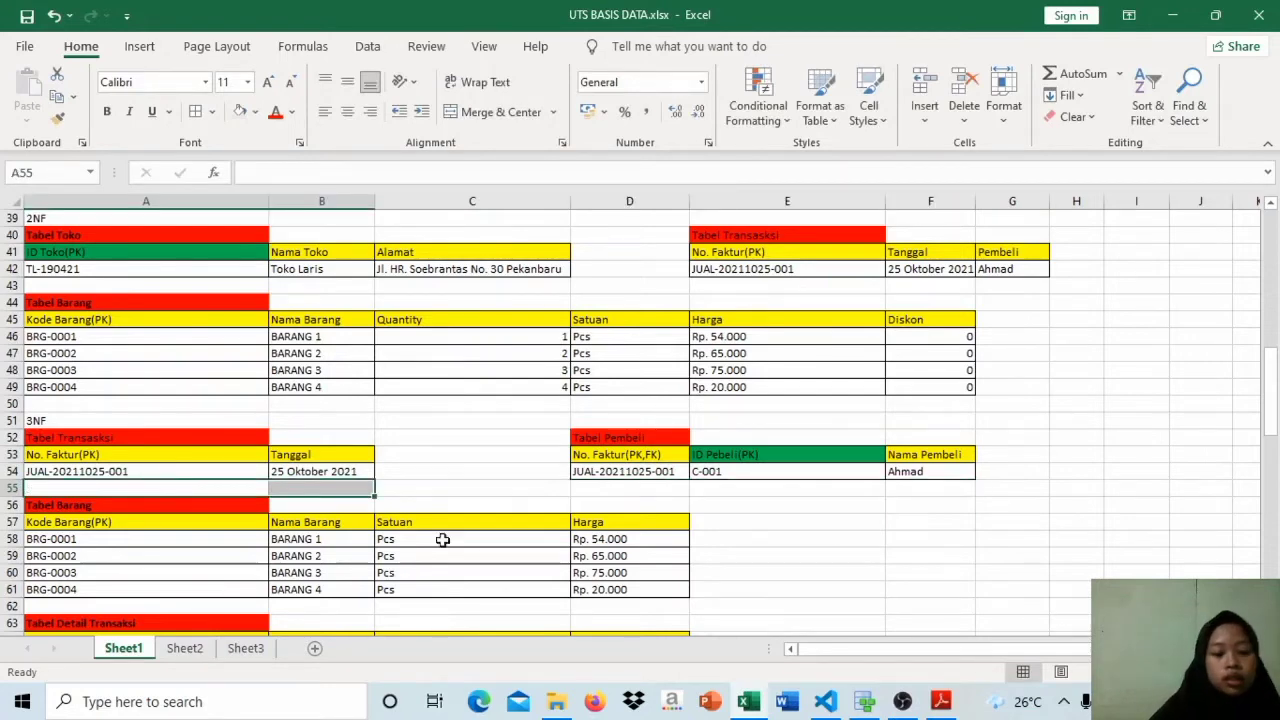
Step: Correct the misspelled buyer ID header in the 3NF Tabel Pembeli to ID Pembeli(PK)
click(652, 453)
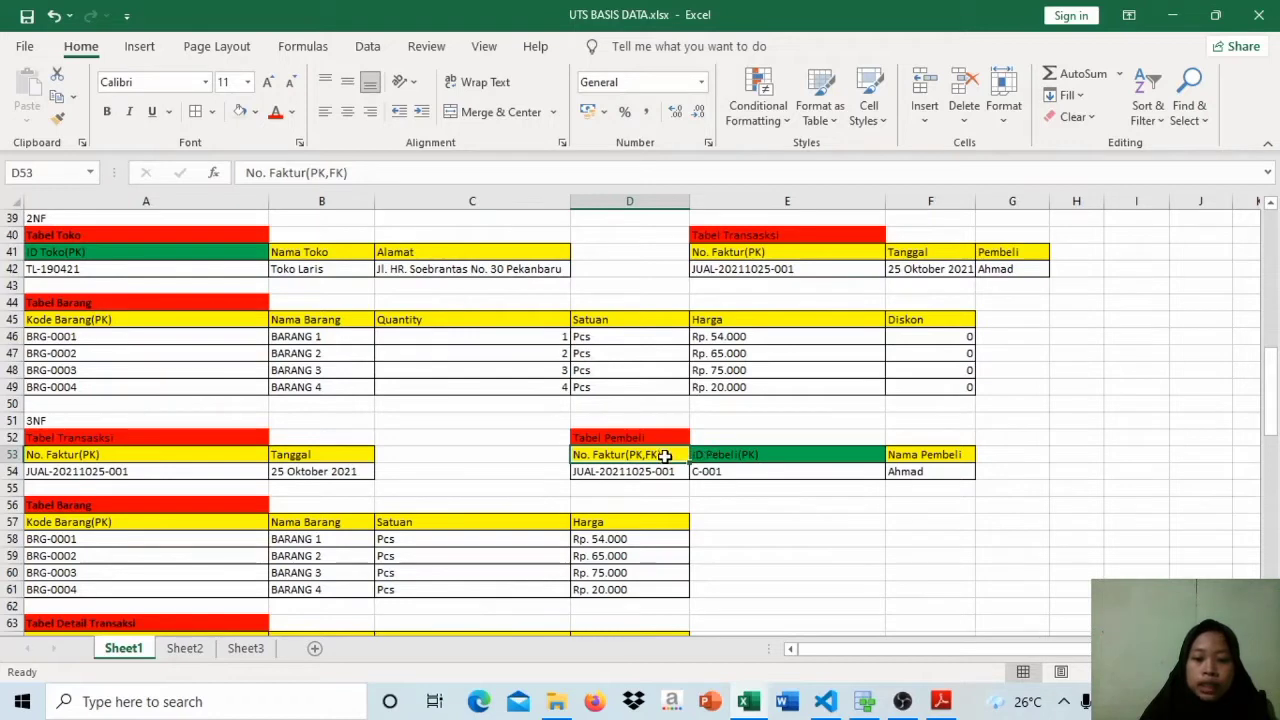
click(720, 458)
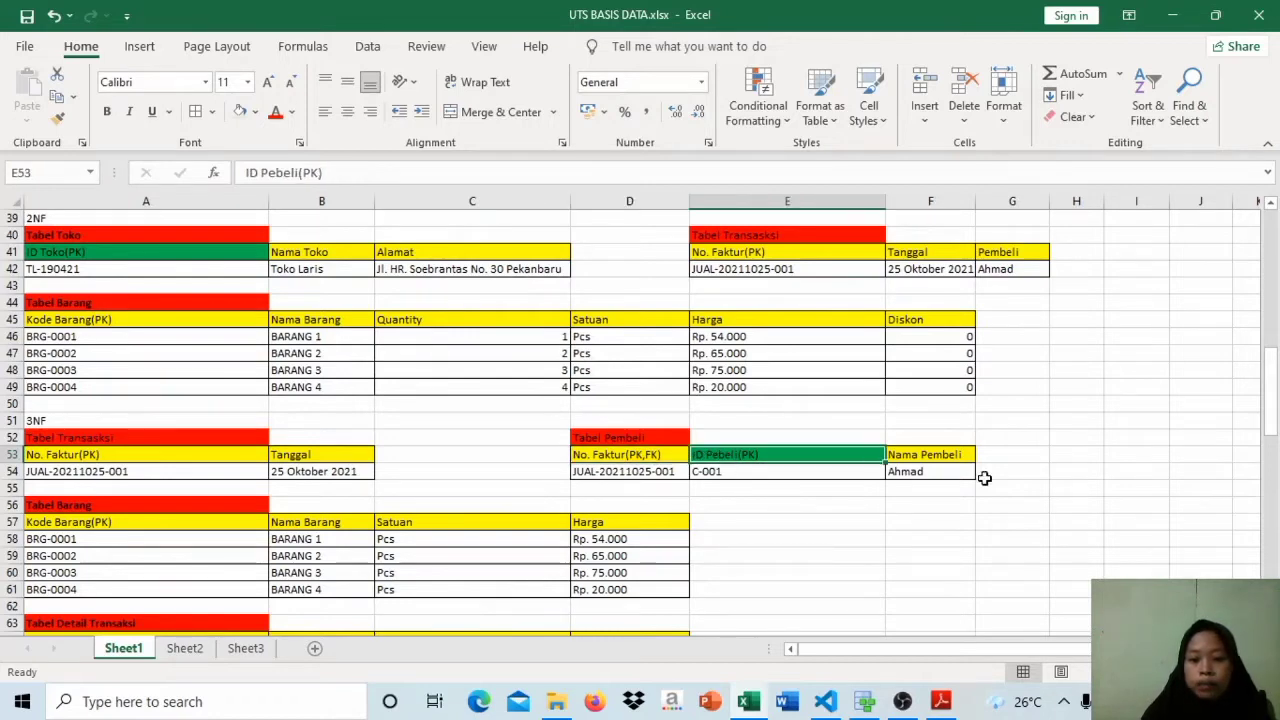
double_click(720, 456)
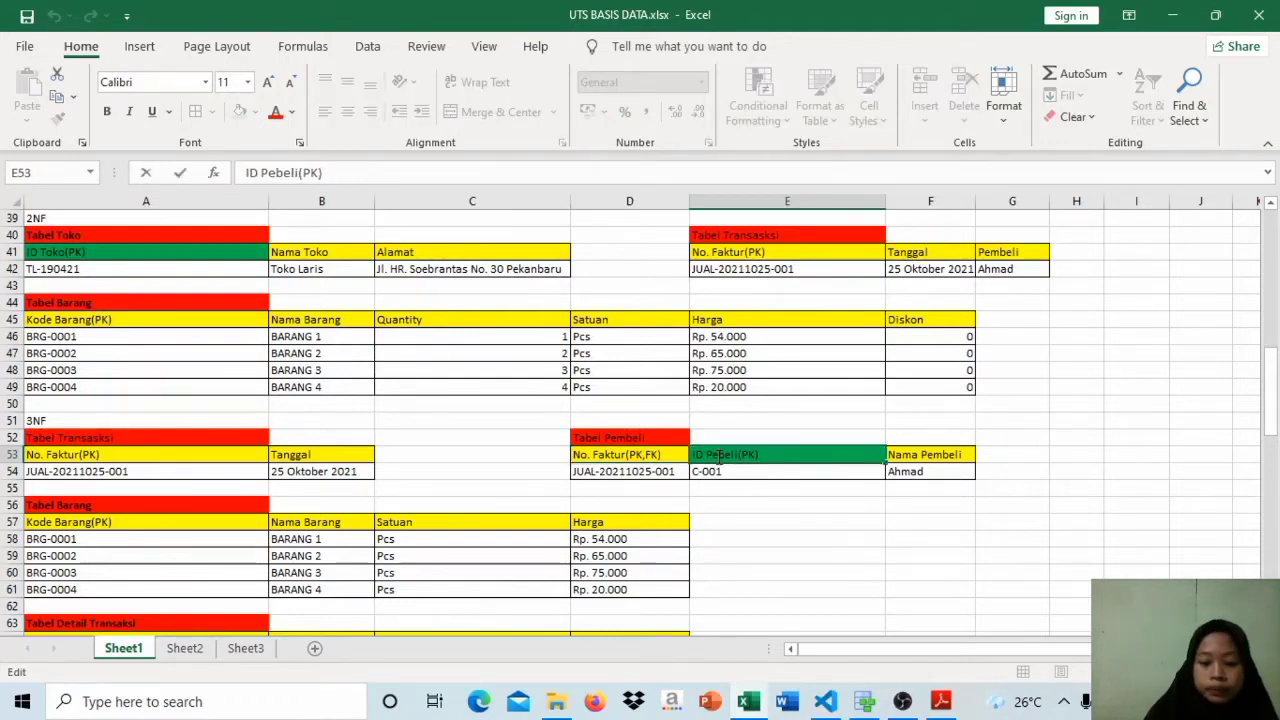
text(M)
key(BackSpace)
text(m)
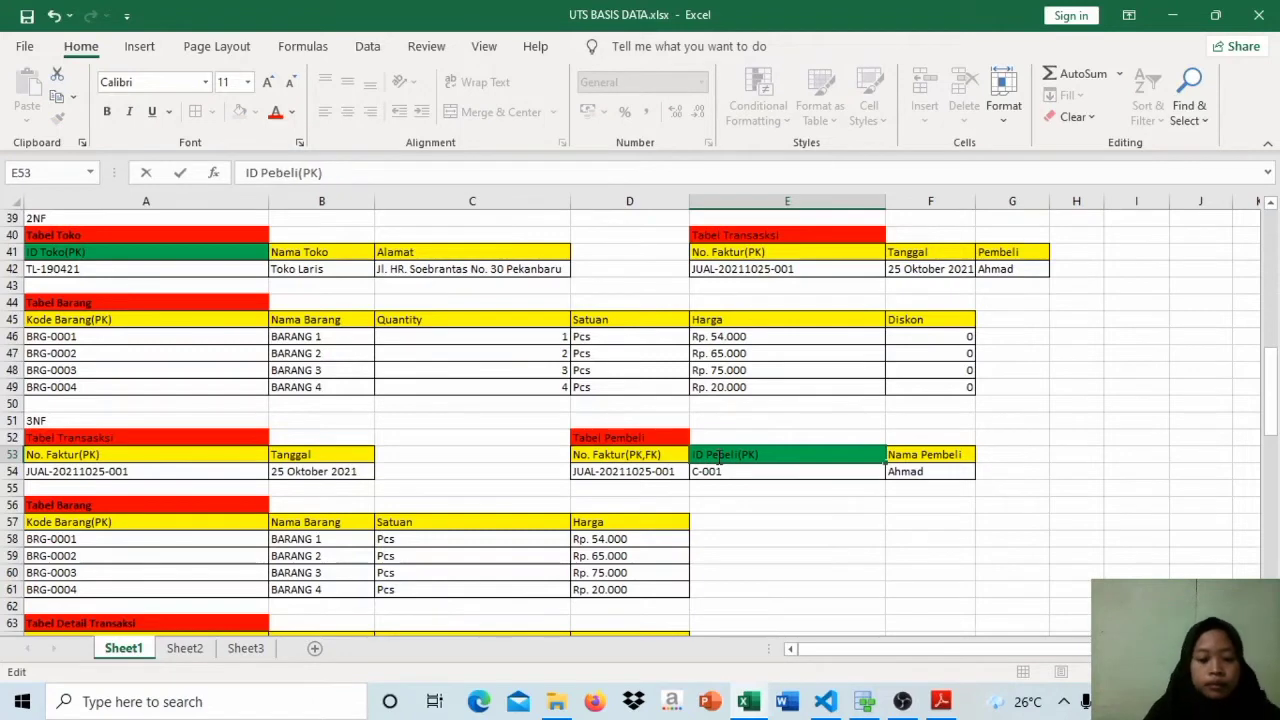
key(Caps_Lock)
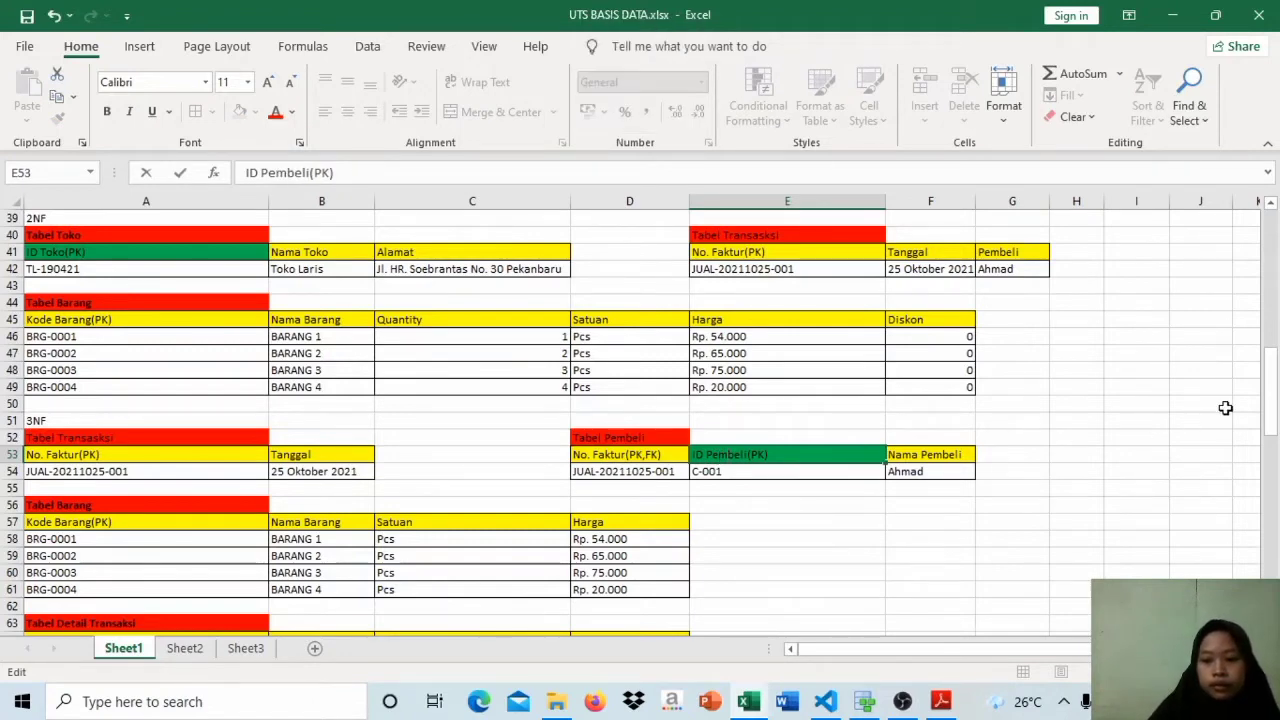
drag(1271, 403, 1273, 418)
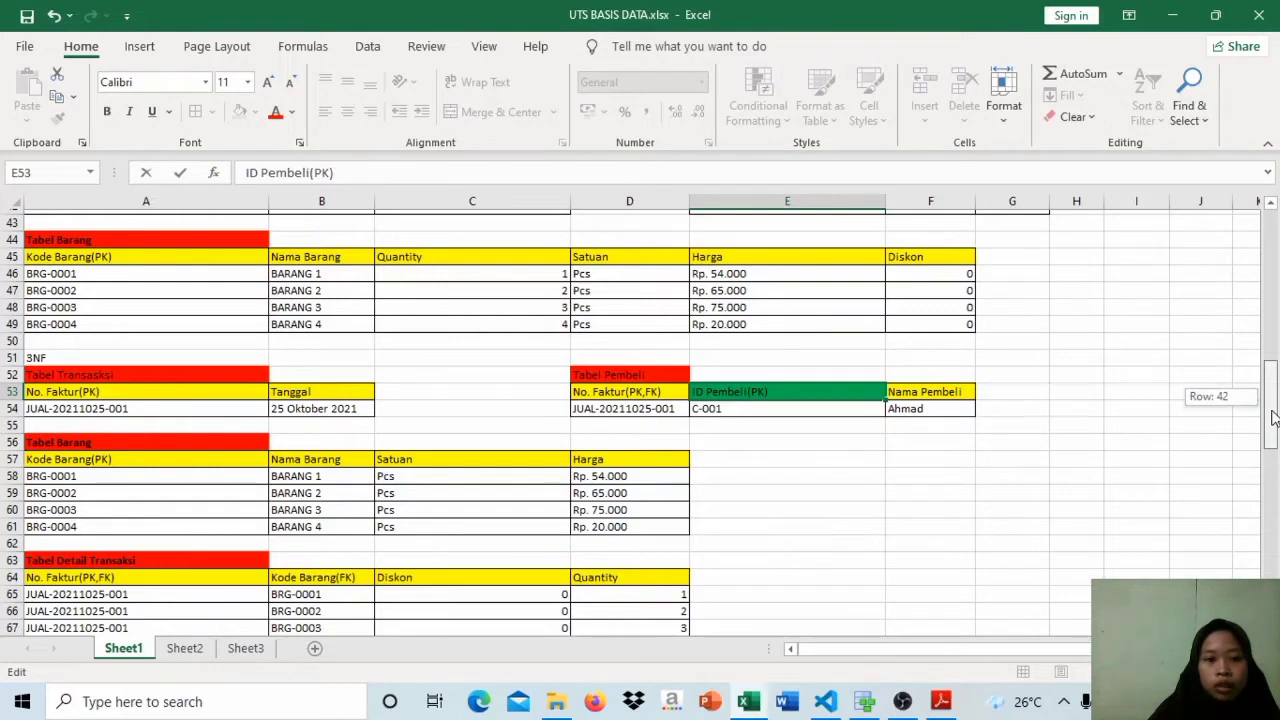
drag(1273, 418, 1273, 403)
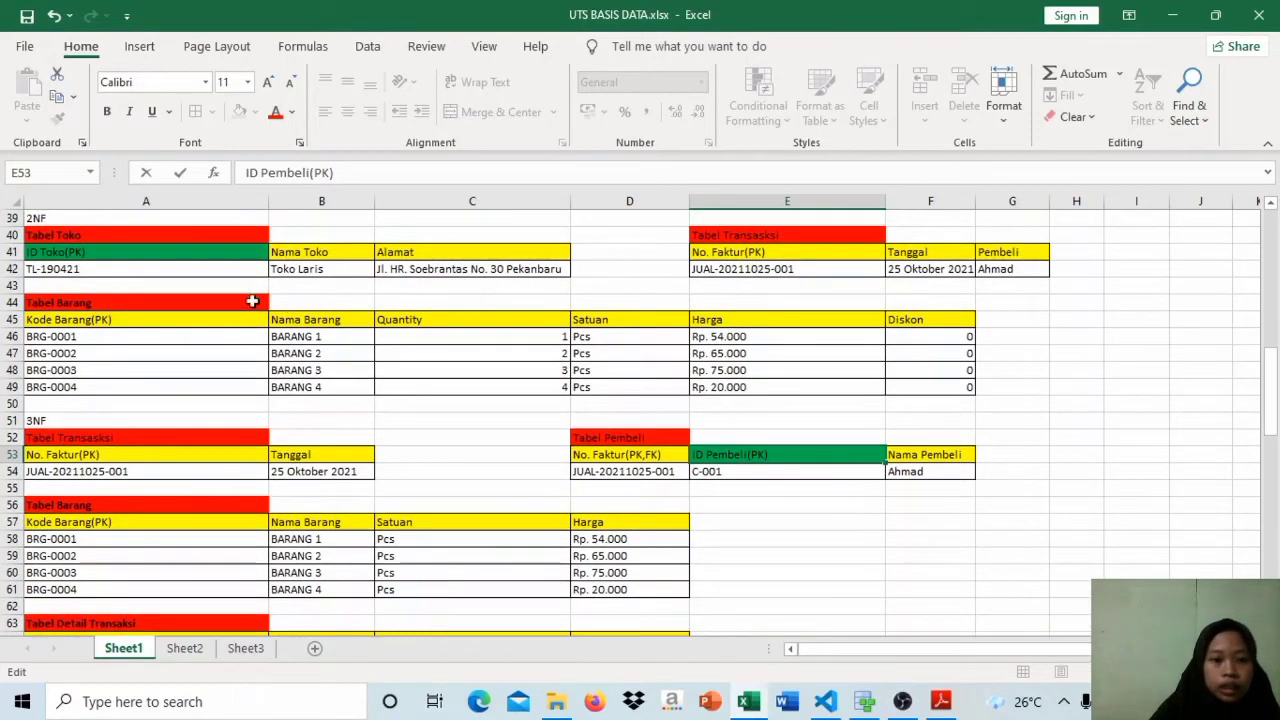
click(196, 316)
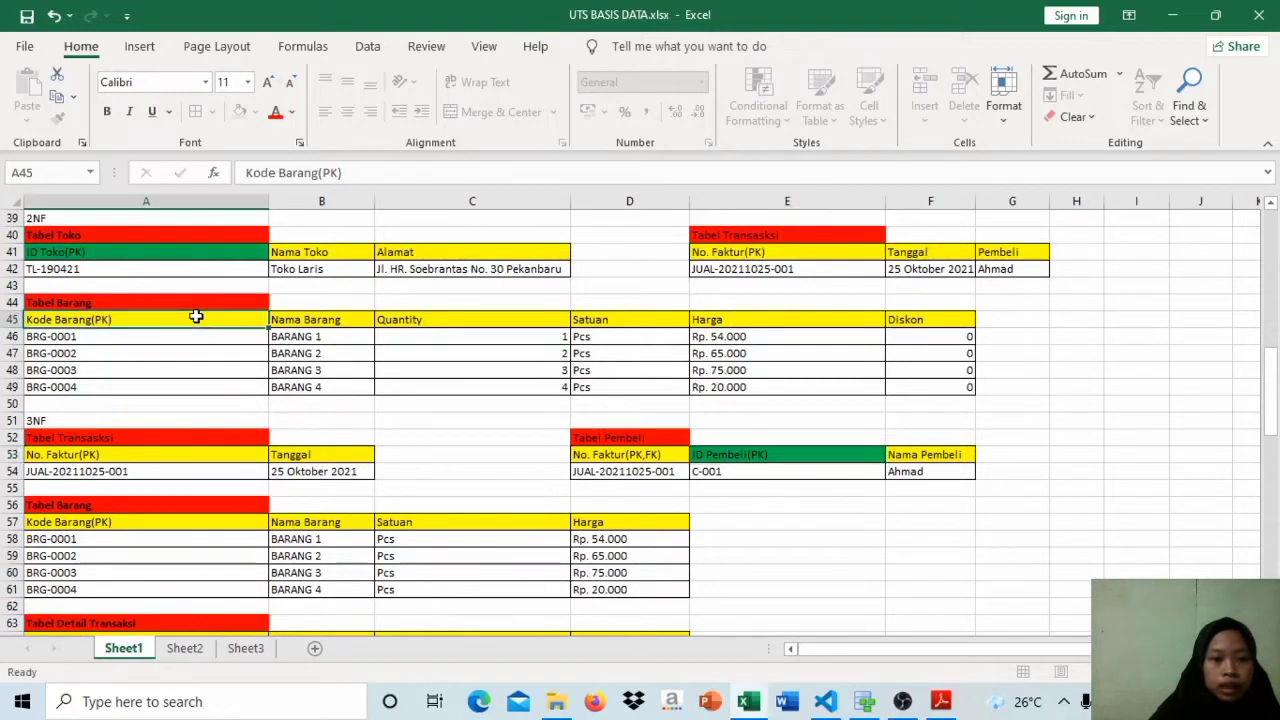
Step: Examine the 2NF tables Toko, Transaksi and Barang, and each column of Tabel Barang from Kode Barang to Diskon
click(218, 250)
click(804, 238)
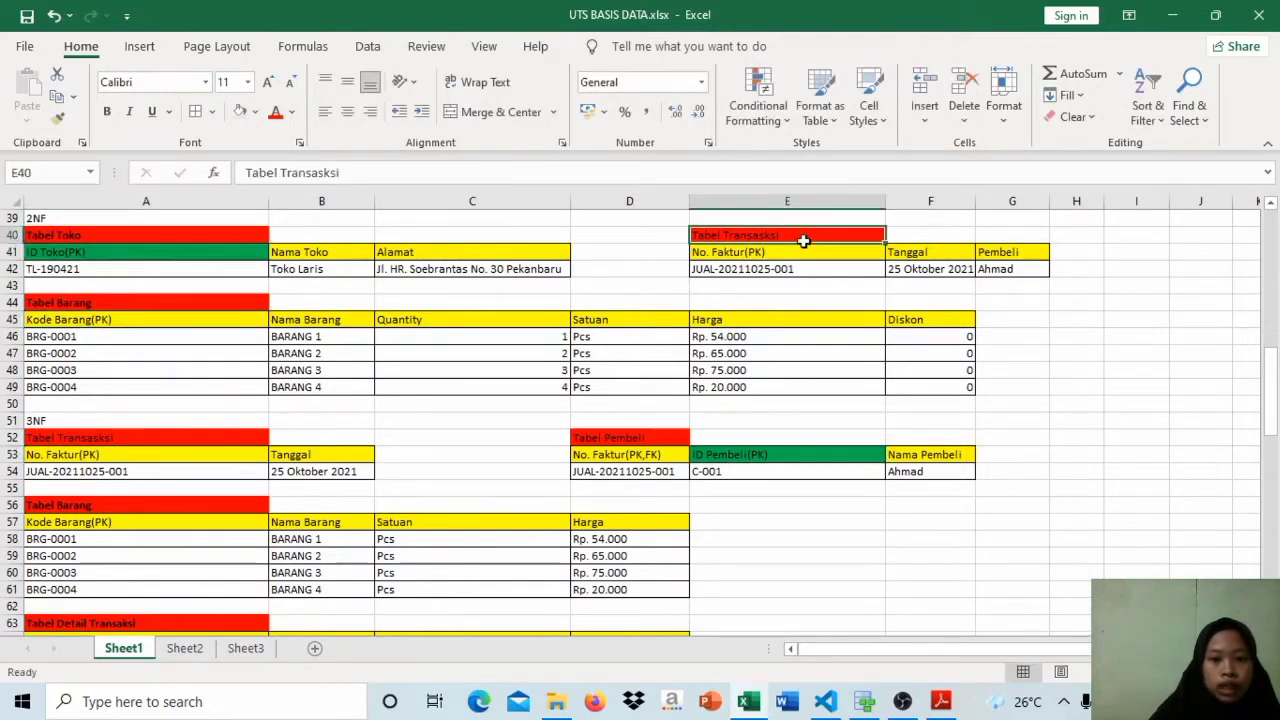
click(228, 306)
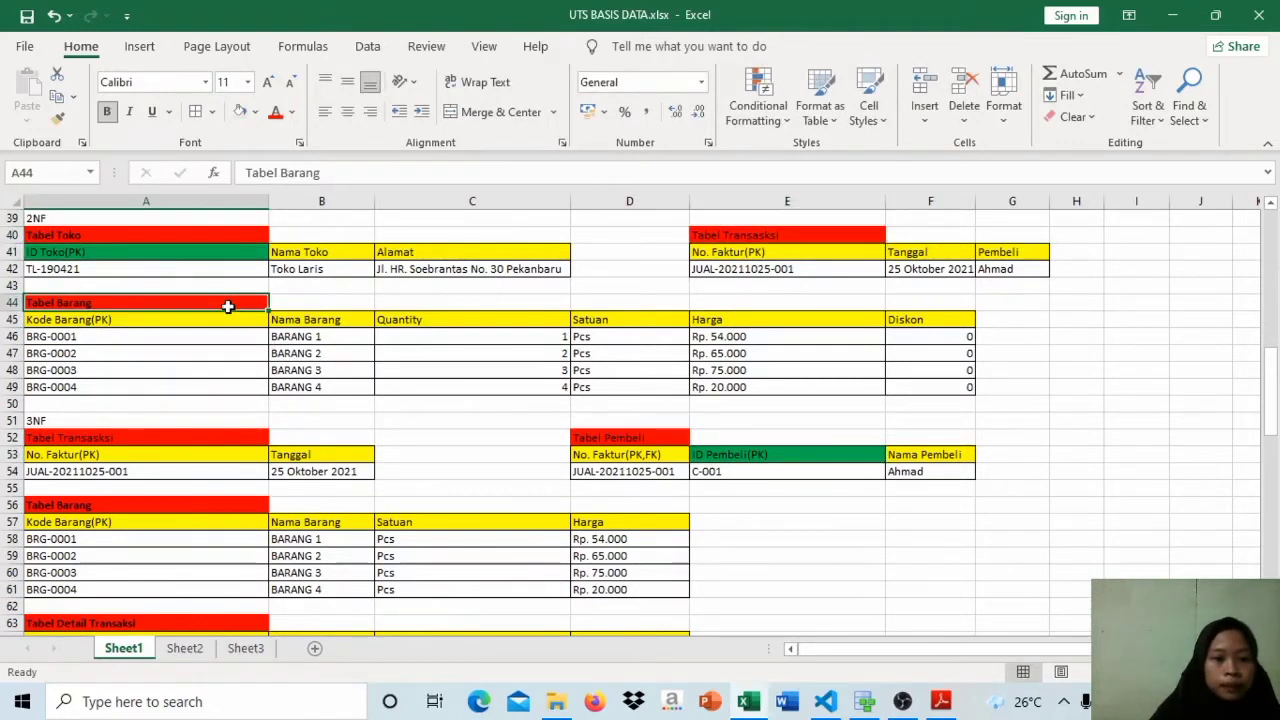
drag(1275, 372, 1275, 396)
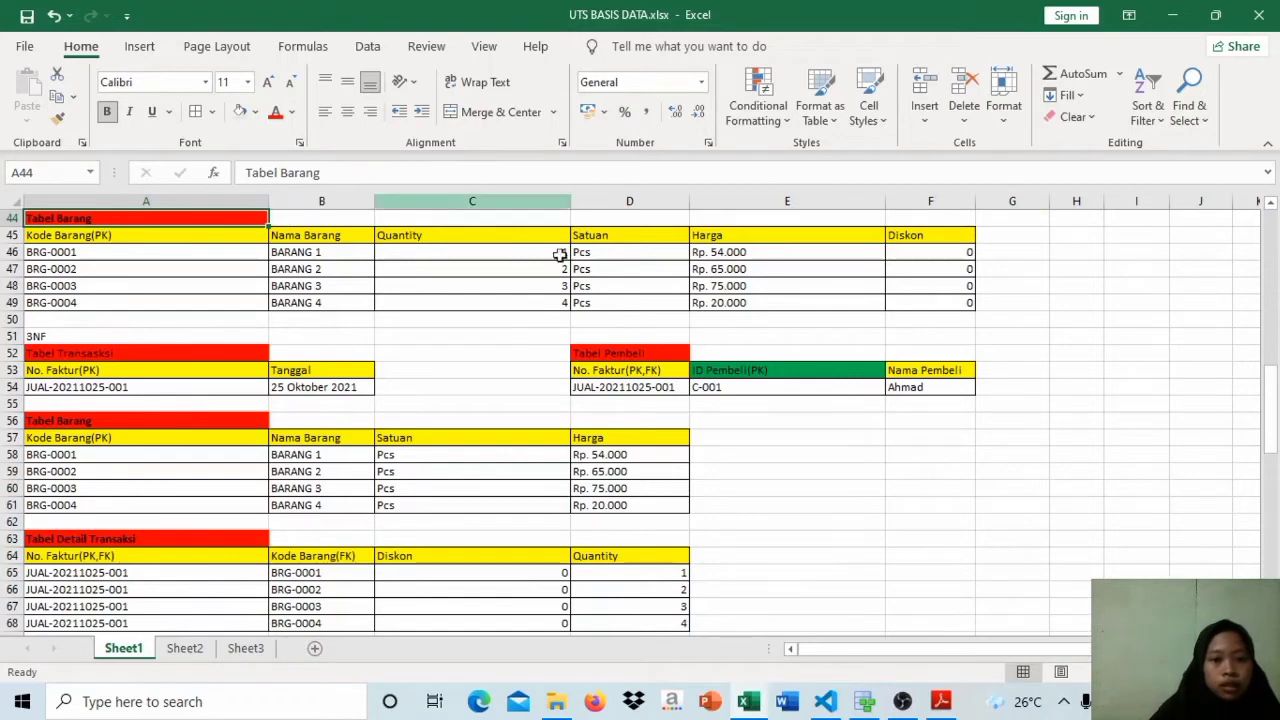
click(197, 241)
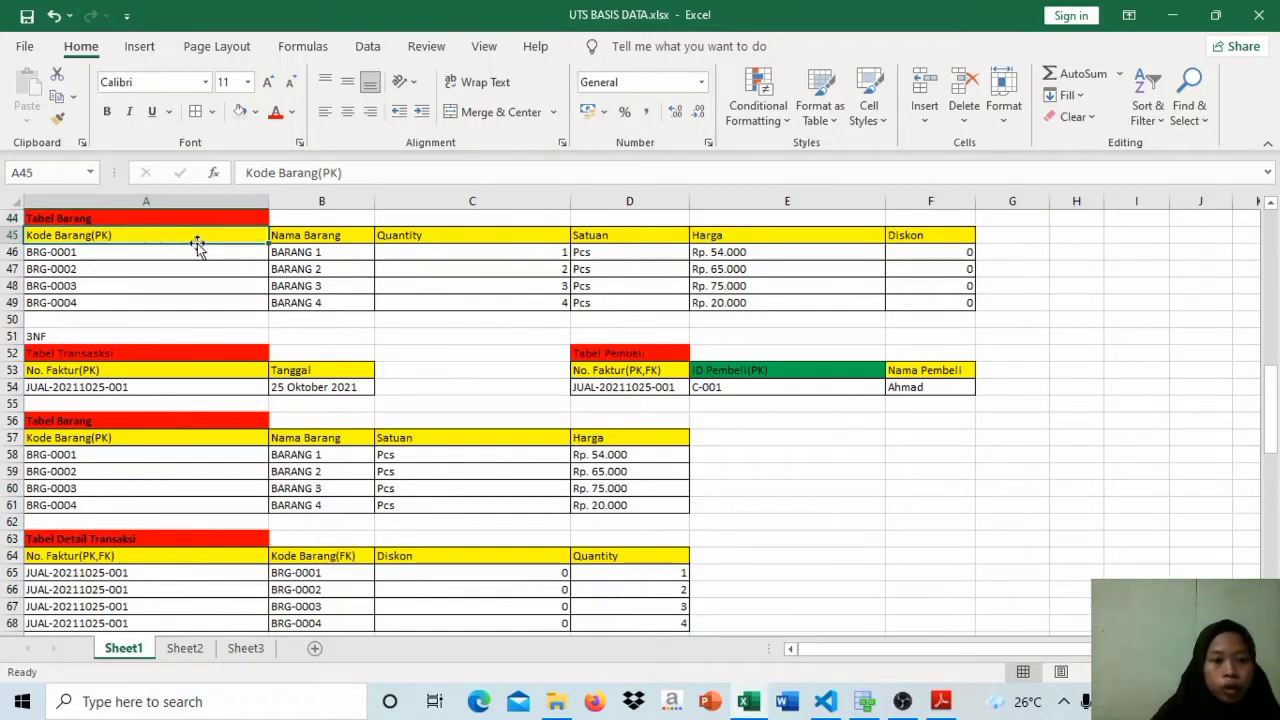
click(323, 237)
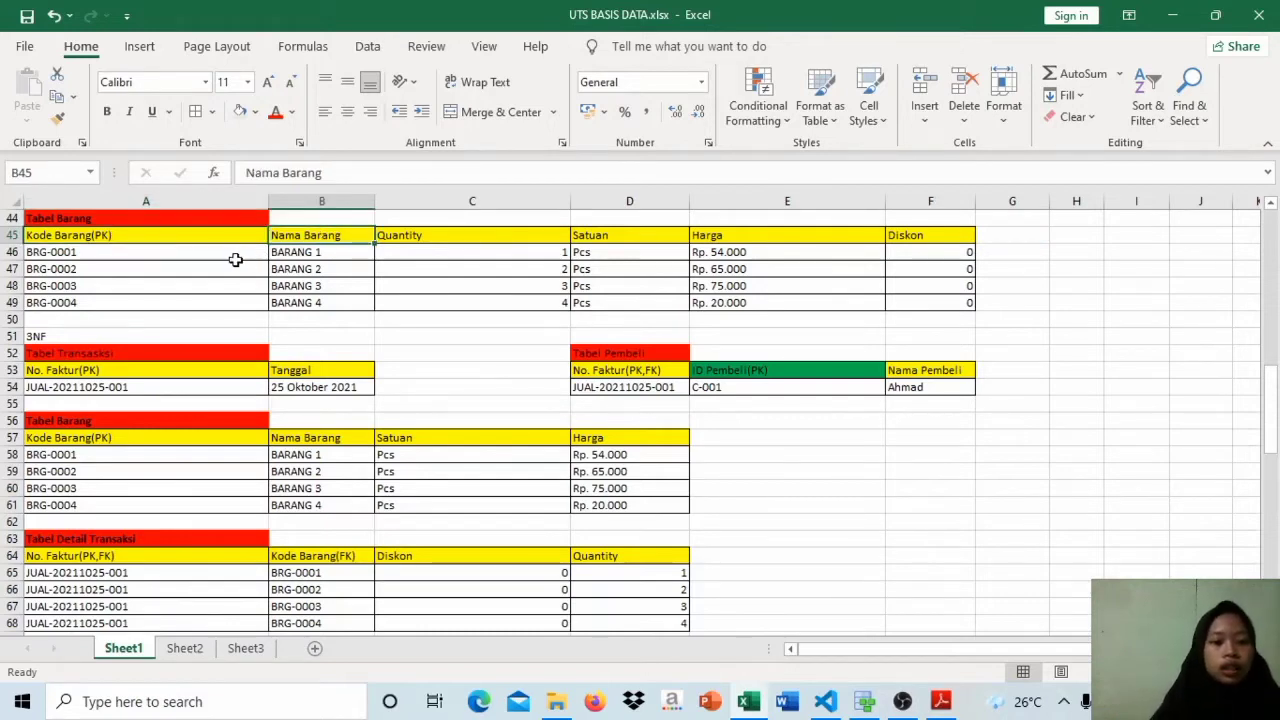
click(214, 253)
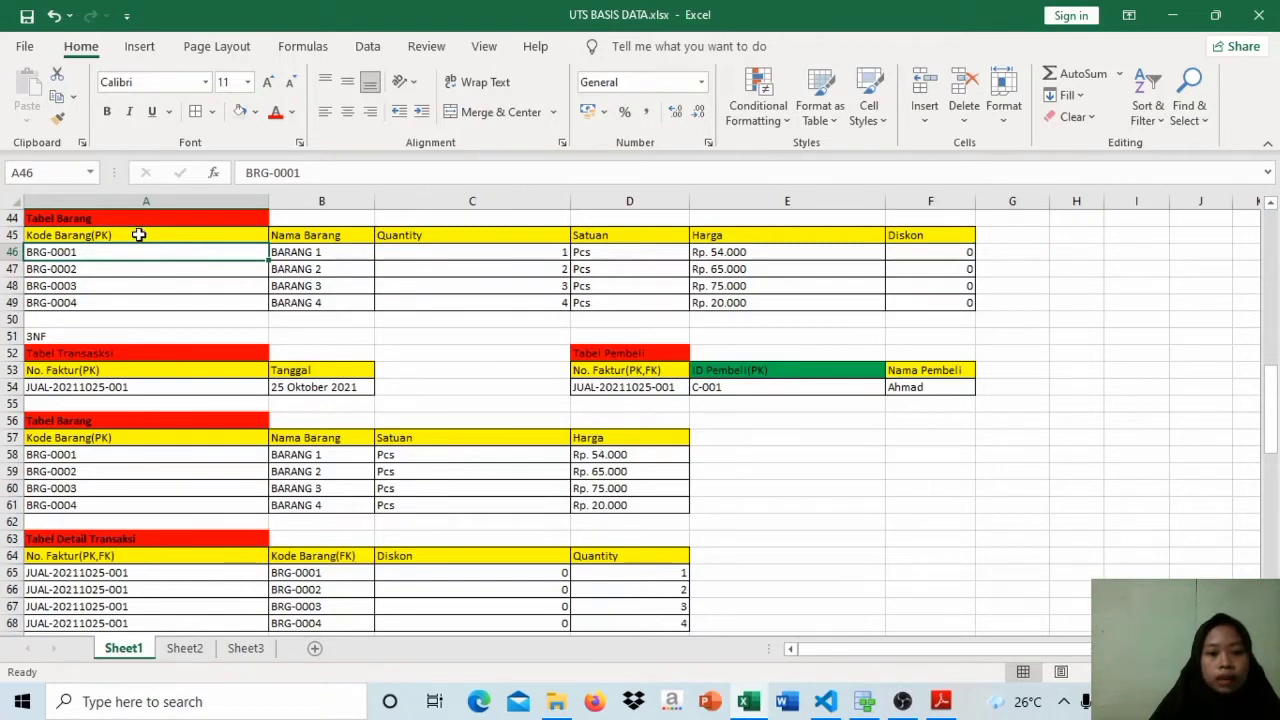
click(316, 237)
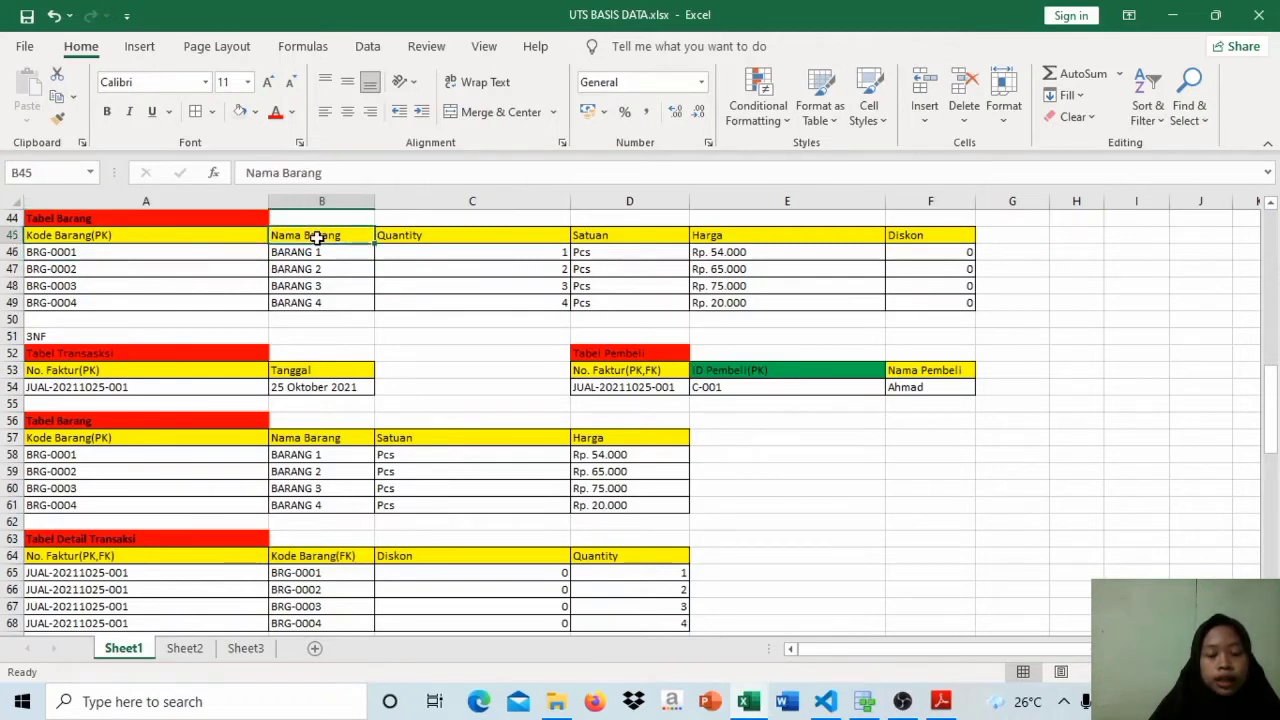
click(412, 238)
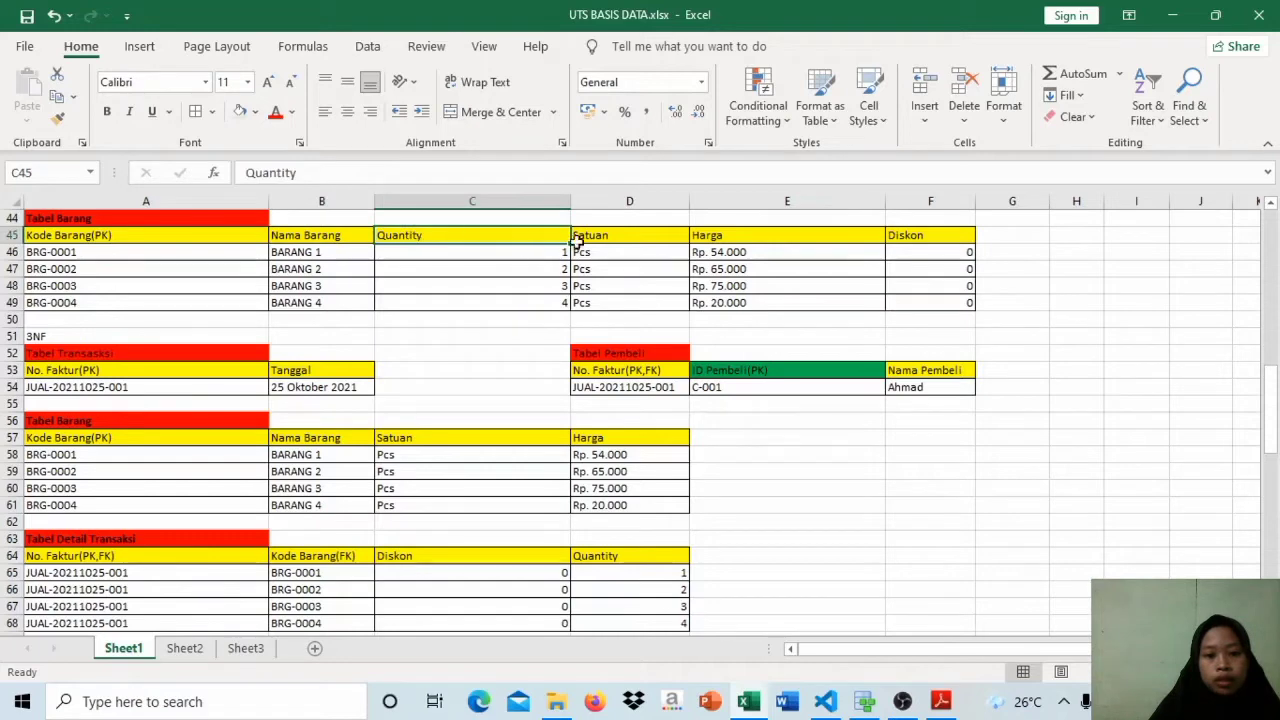
click(606, 234)
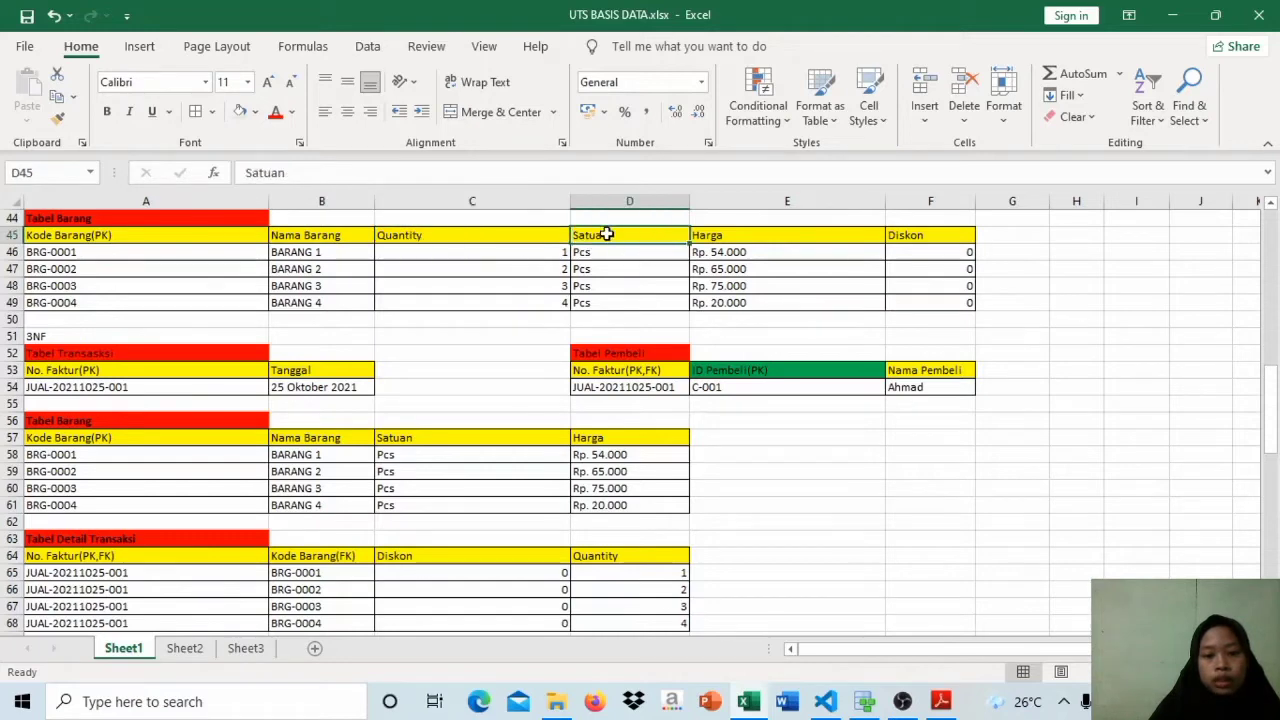
click(754, 237)
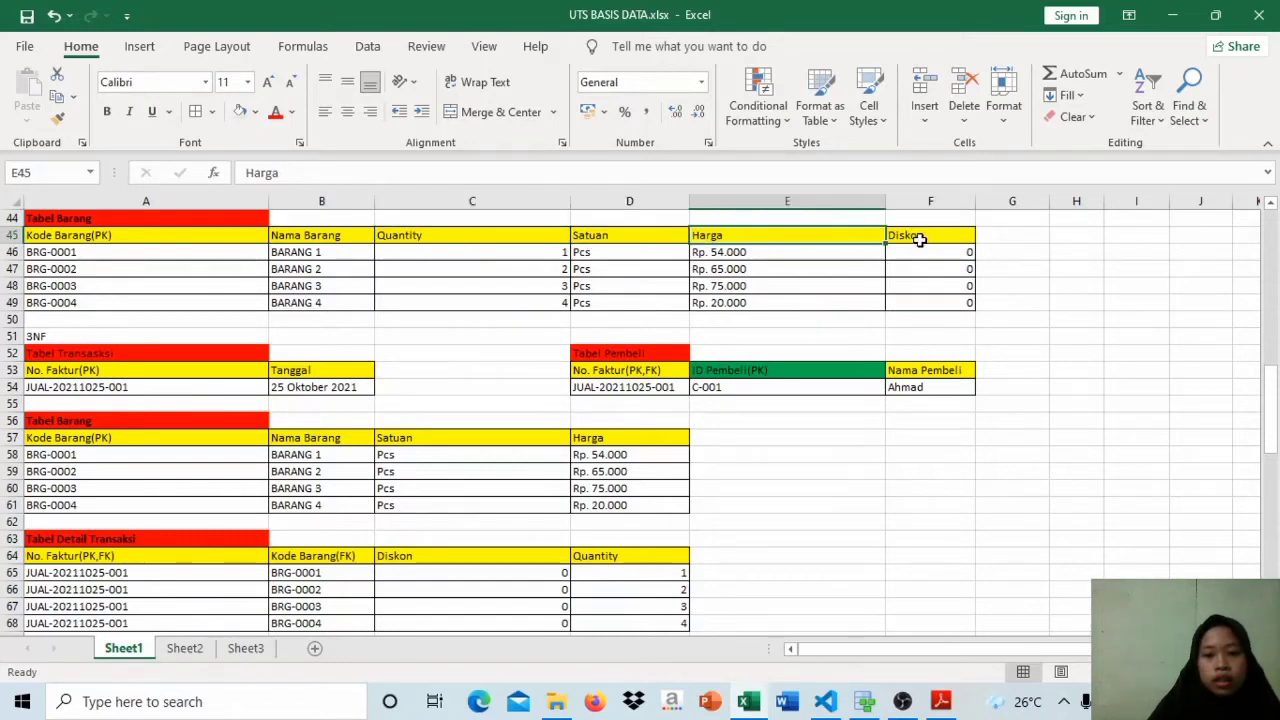
click(917, 238)
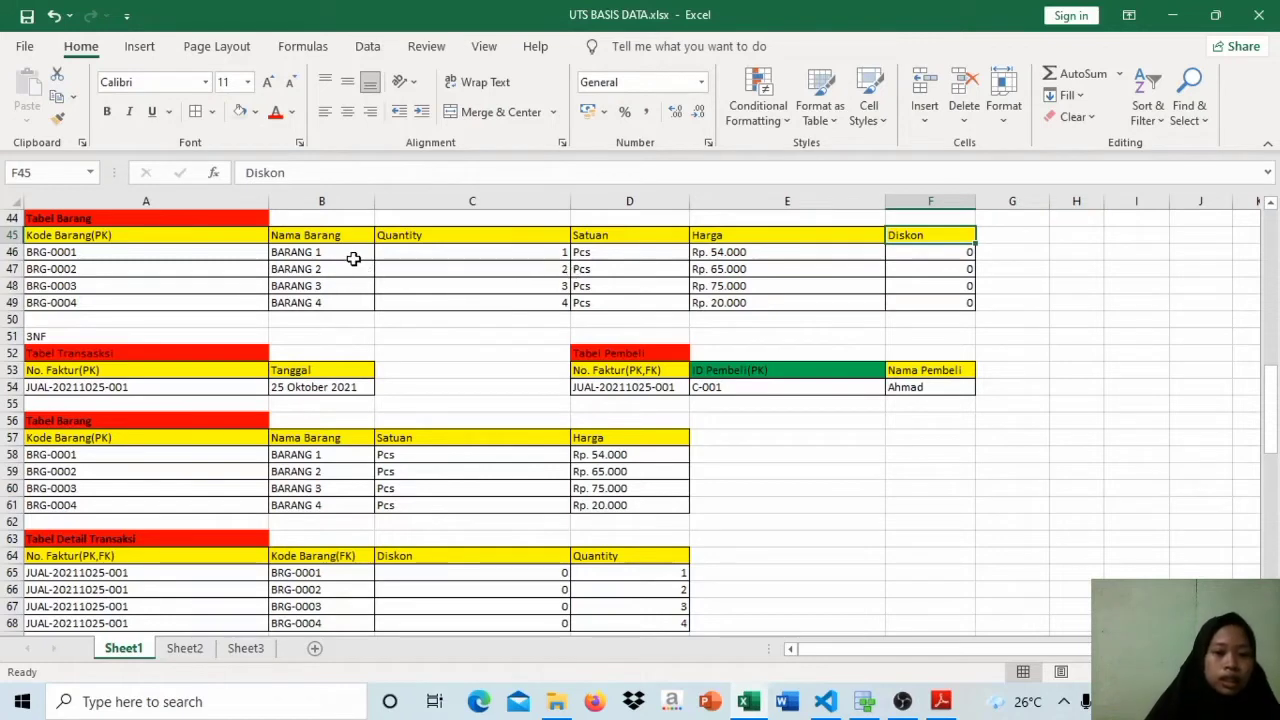
Step: Compare the Kode Barang and Nama Barang columns of the 2NF Tabel Barang with those in the 3NF Tabel Barang
click(354, 259)
click(183, 259)
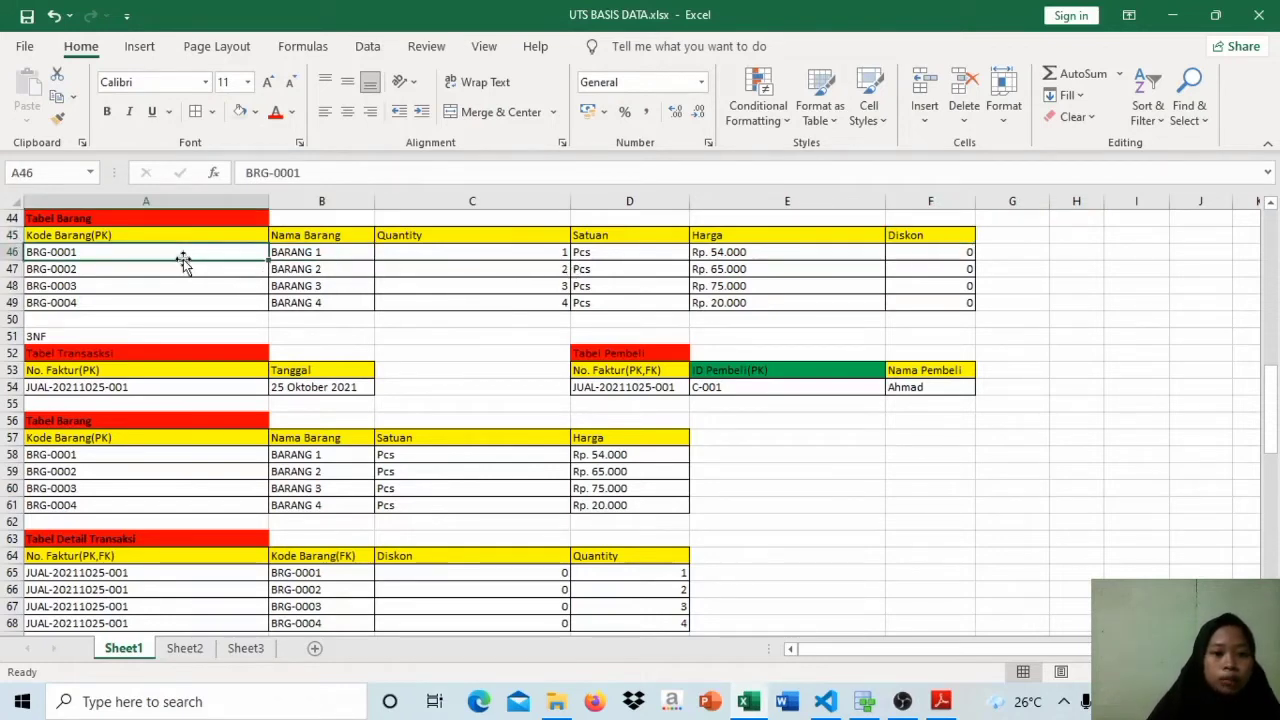
click(206, 237)
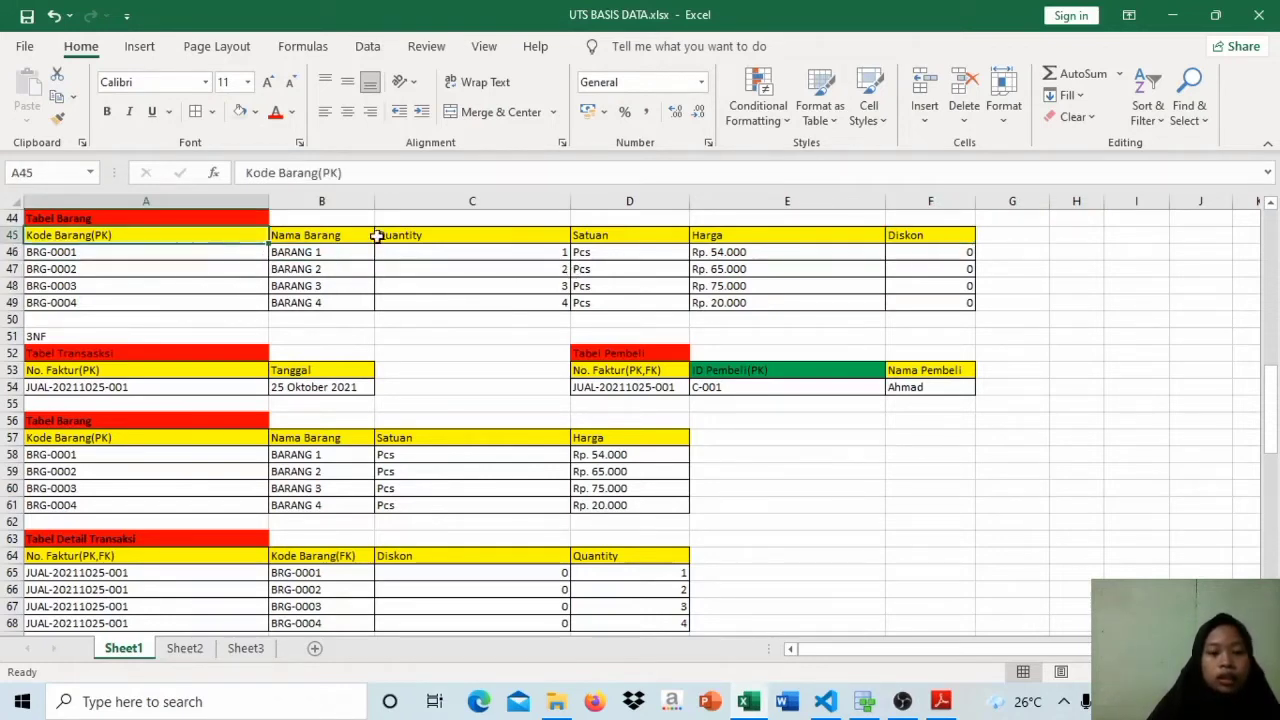
click(298, 237)
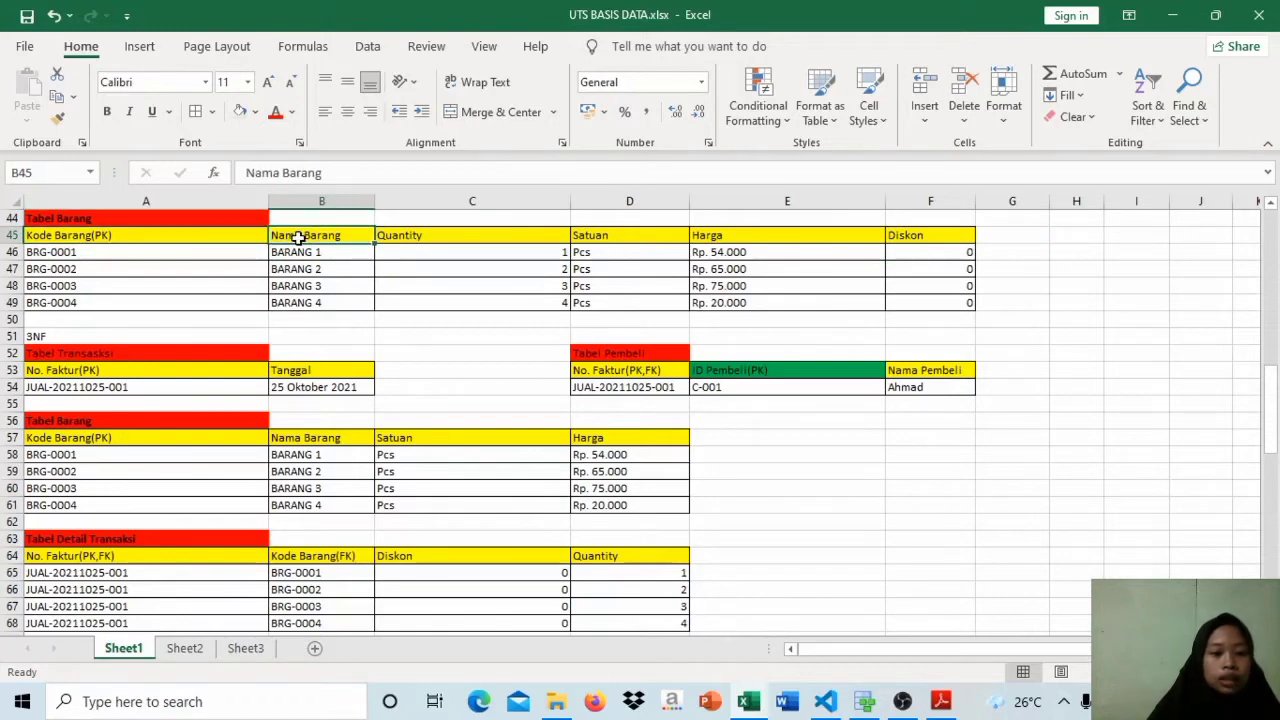
drag(304, 437, 240, 437)
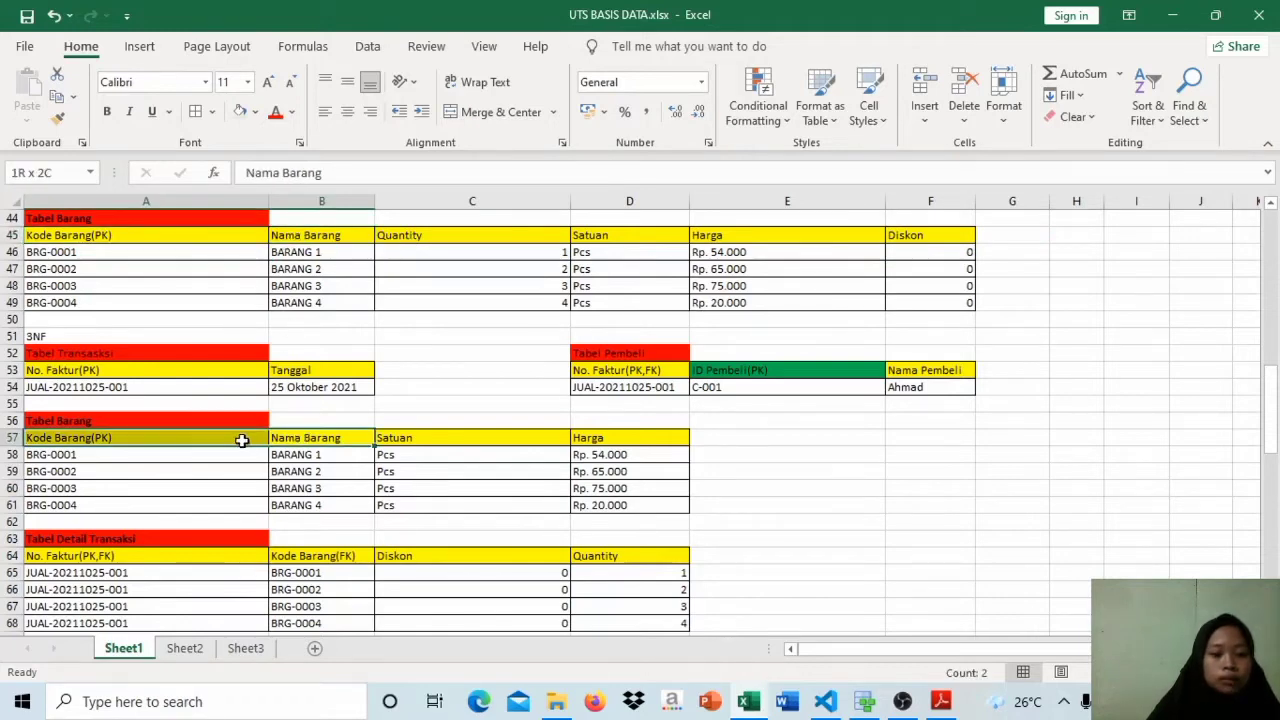
click(297, 440)
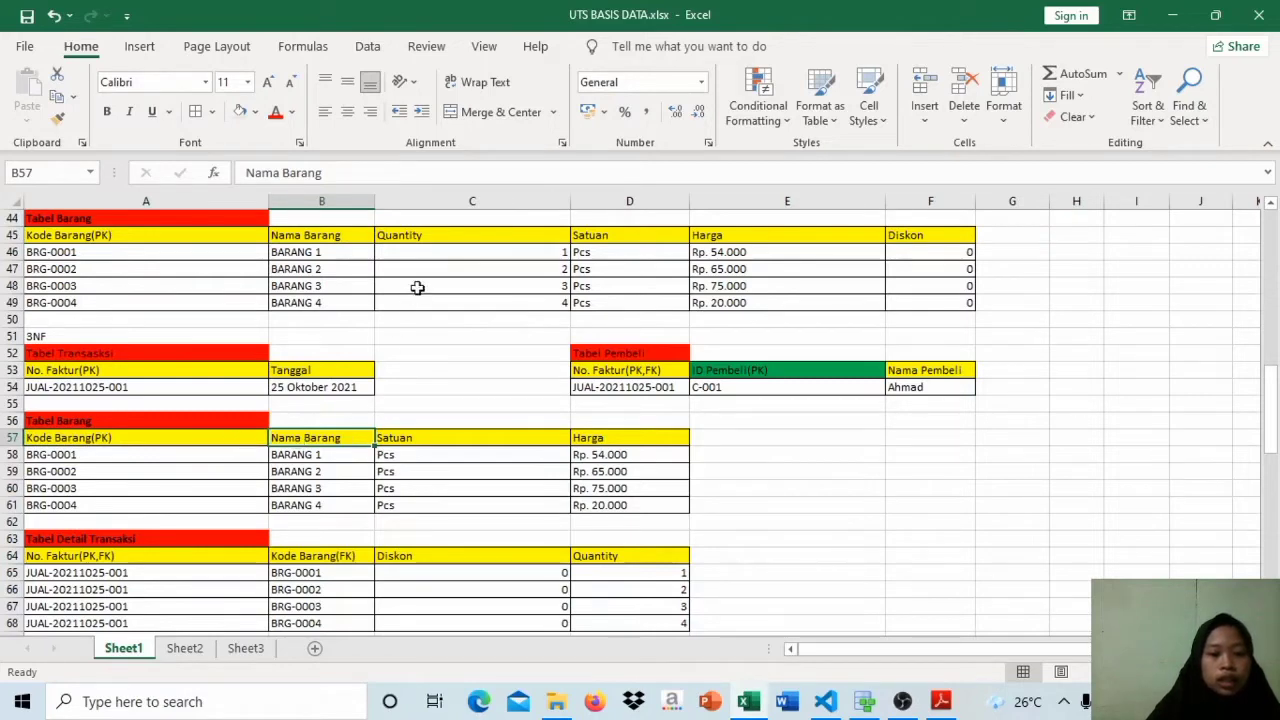
Step: Examine how the Quantity and Satuan columns of the 2NF Tabel Barang relate to the item code
click(436, 235)
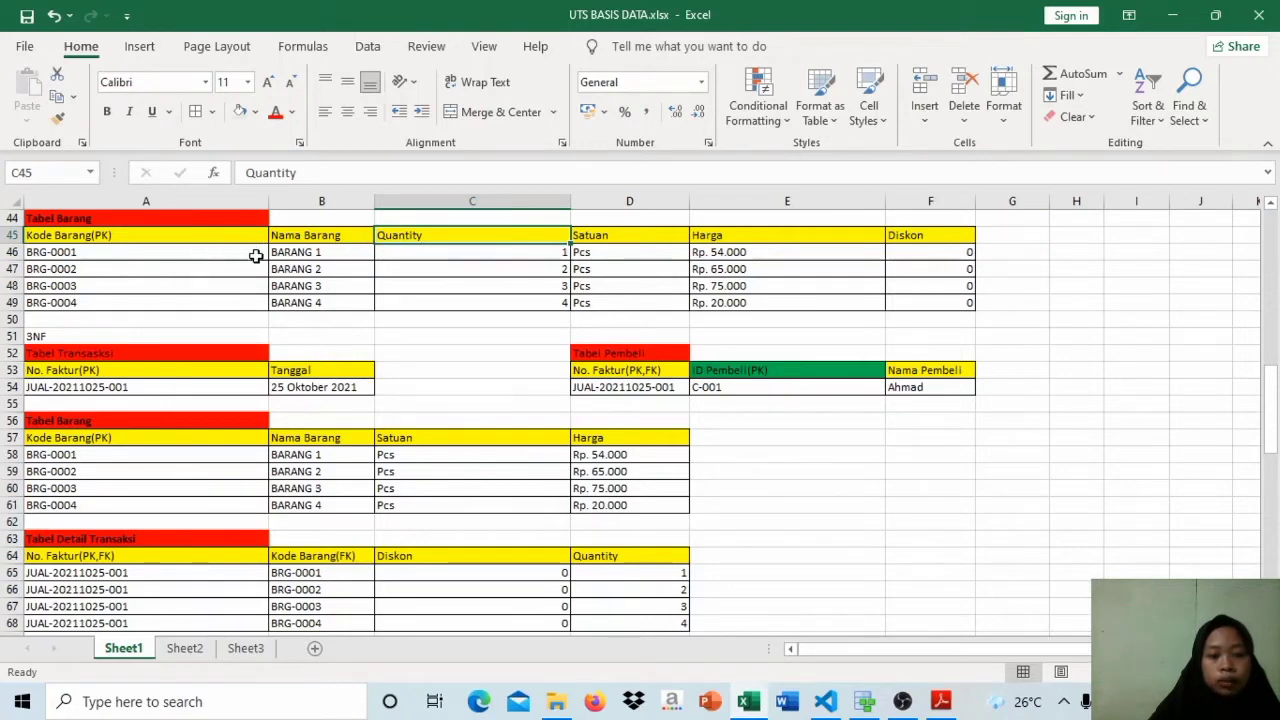
click(185, 272)
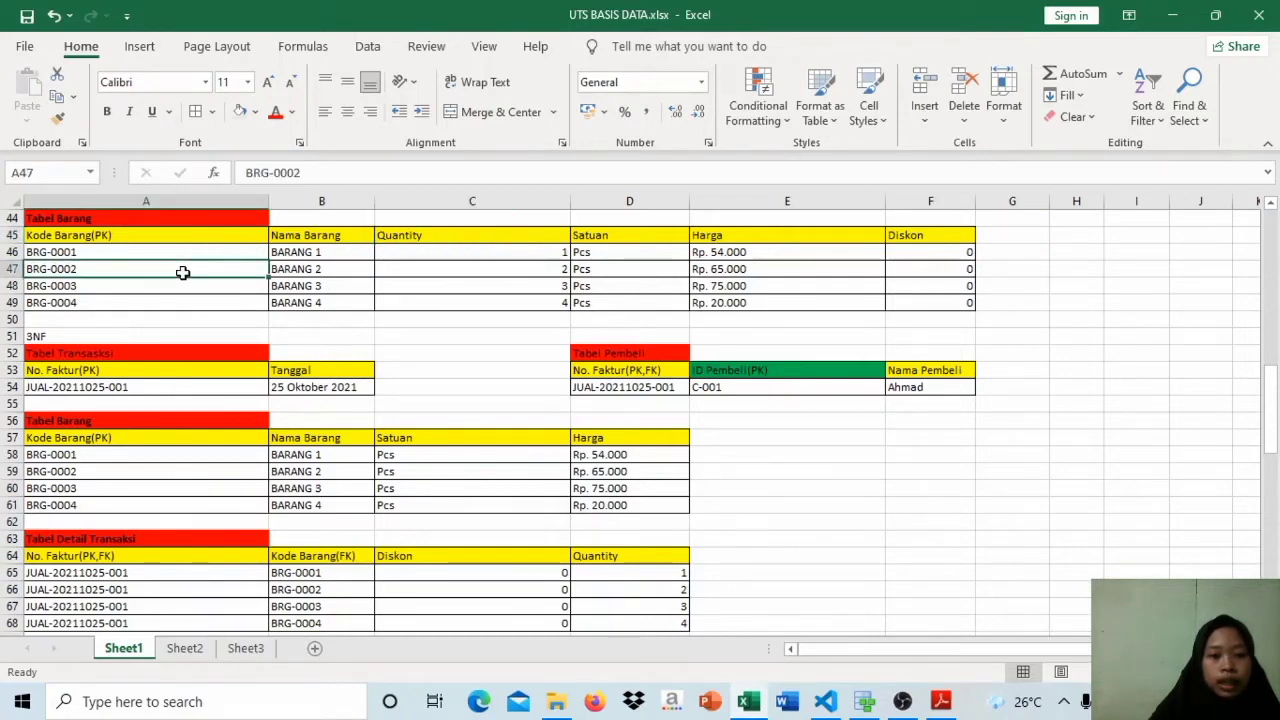
click(445, 234)
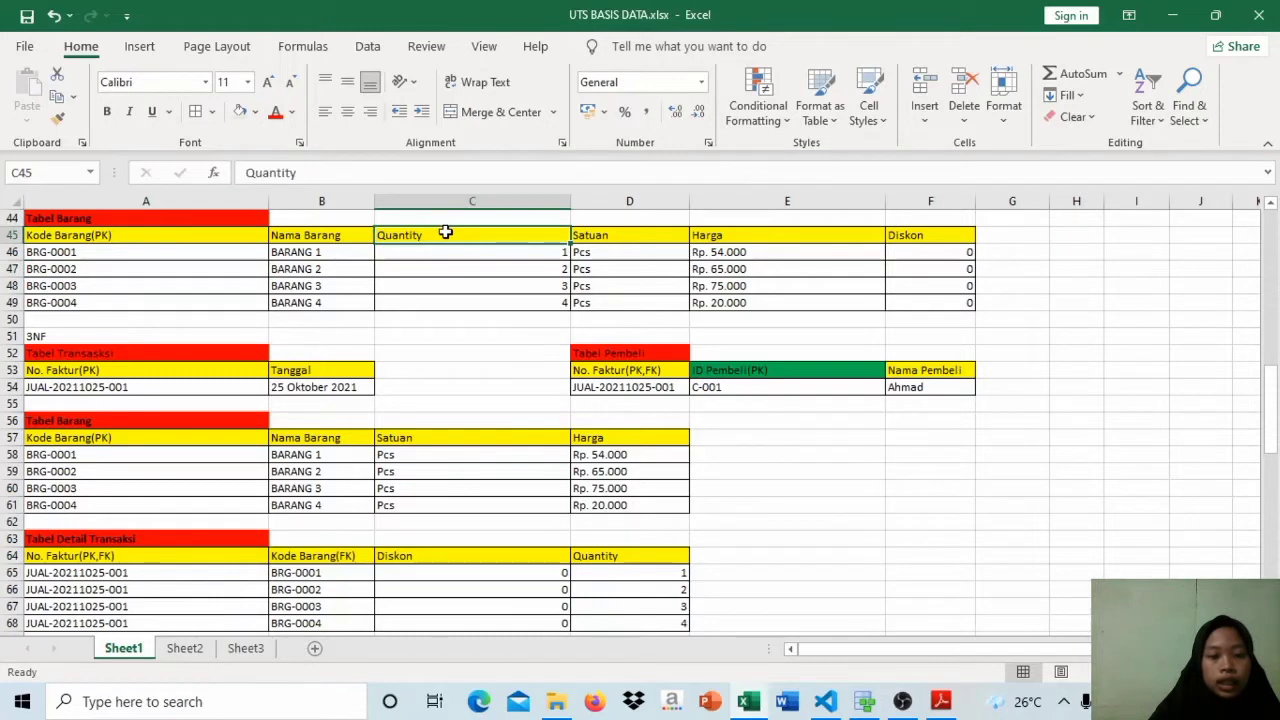
click(621, 235)
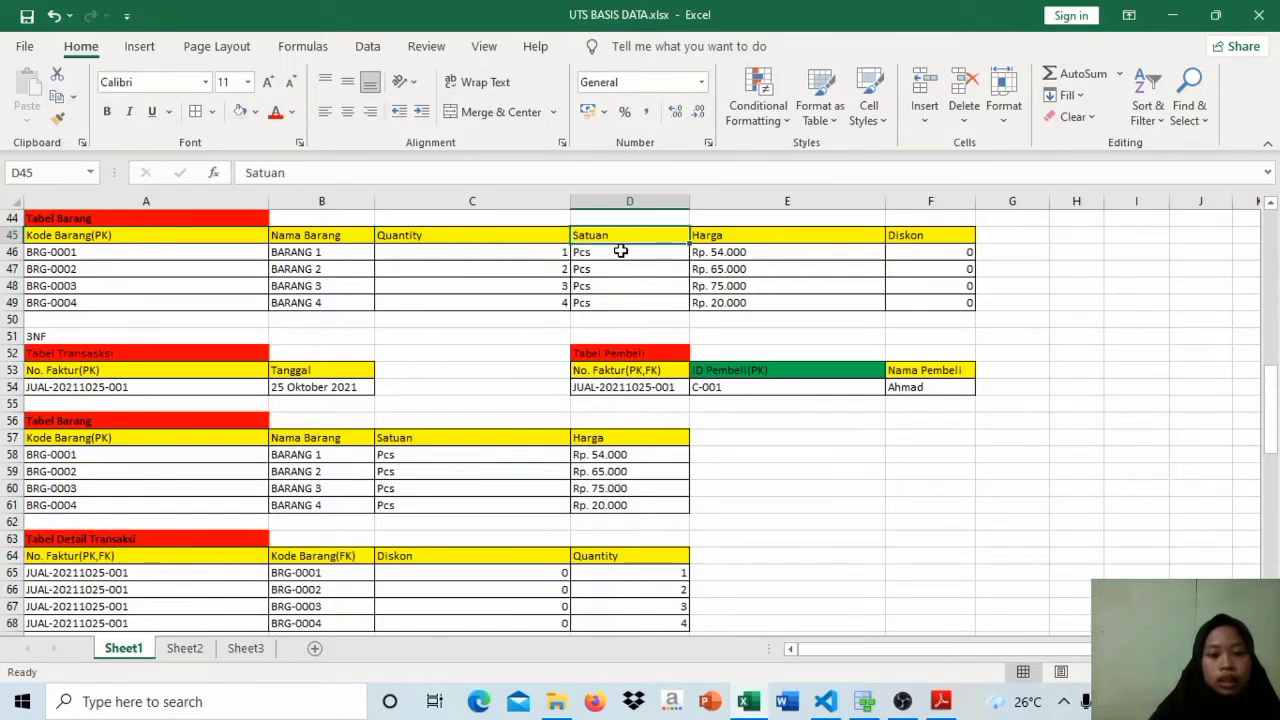
click(621, 252)
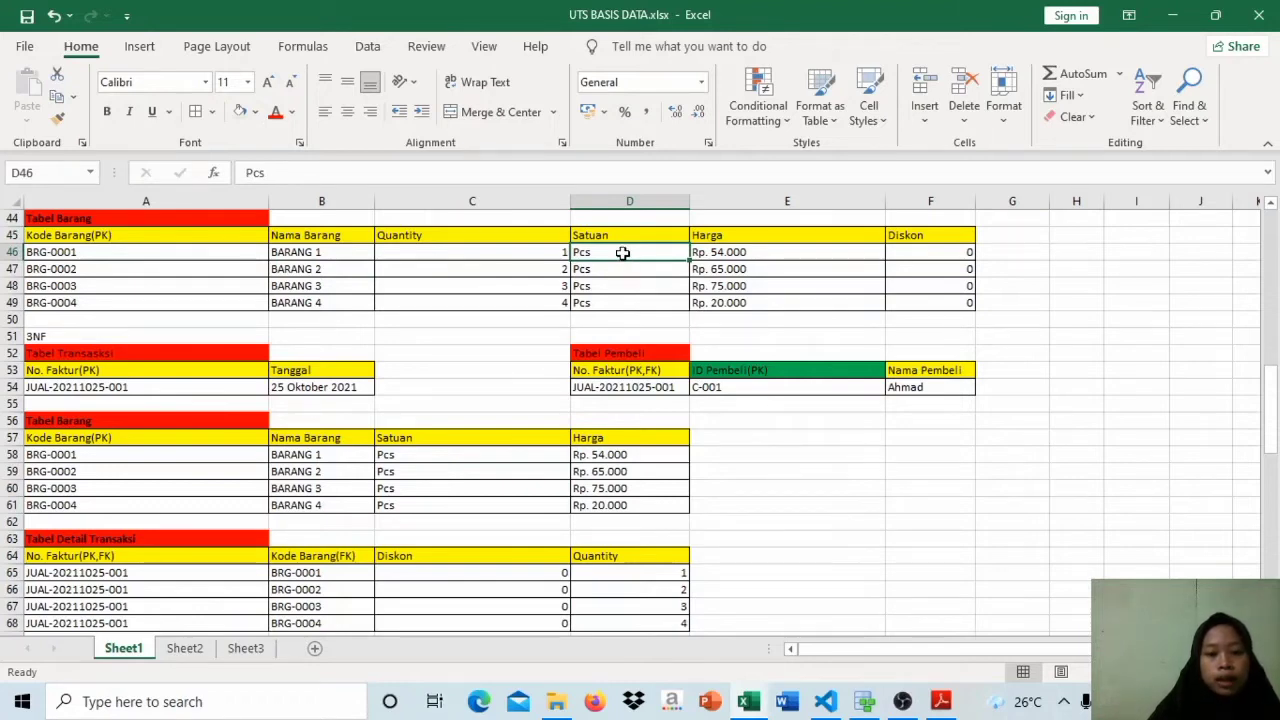
click(616, 236)
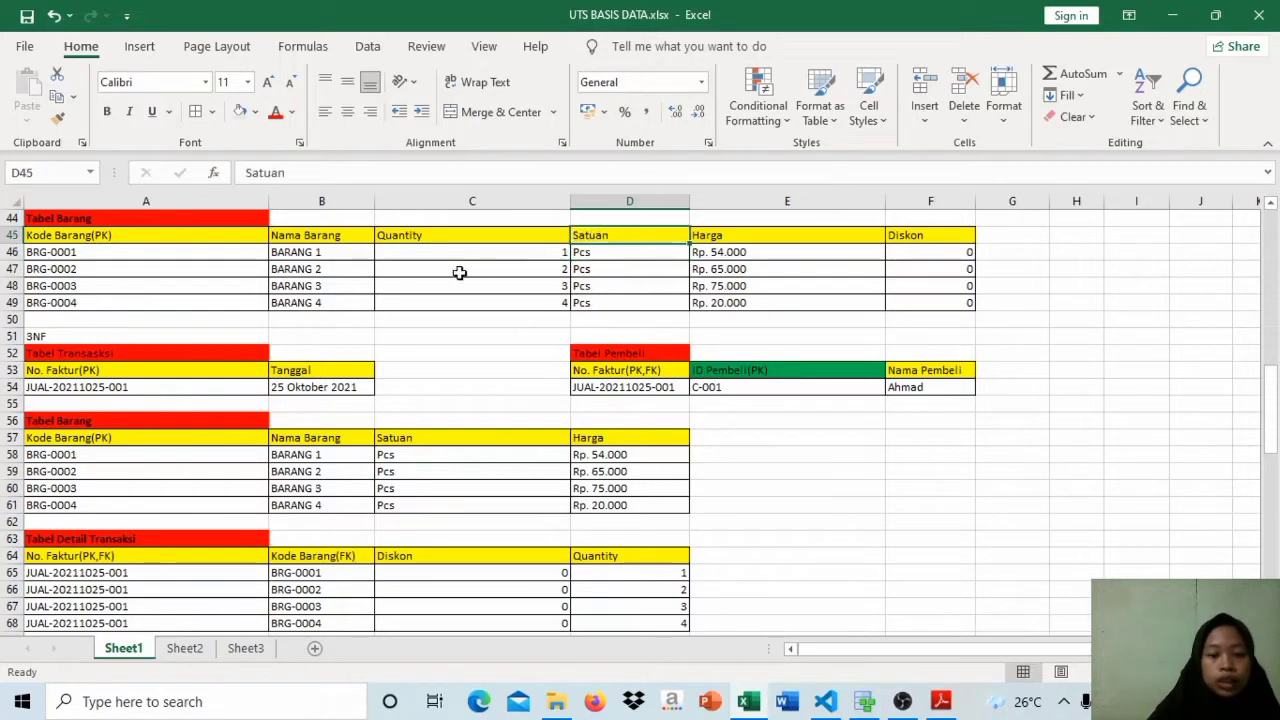
Step: Examine how the Harga column of the 2NF Tabel Barang depends on Kode Barang
click(214, 240)
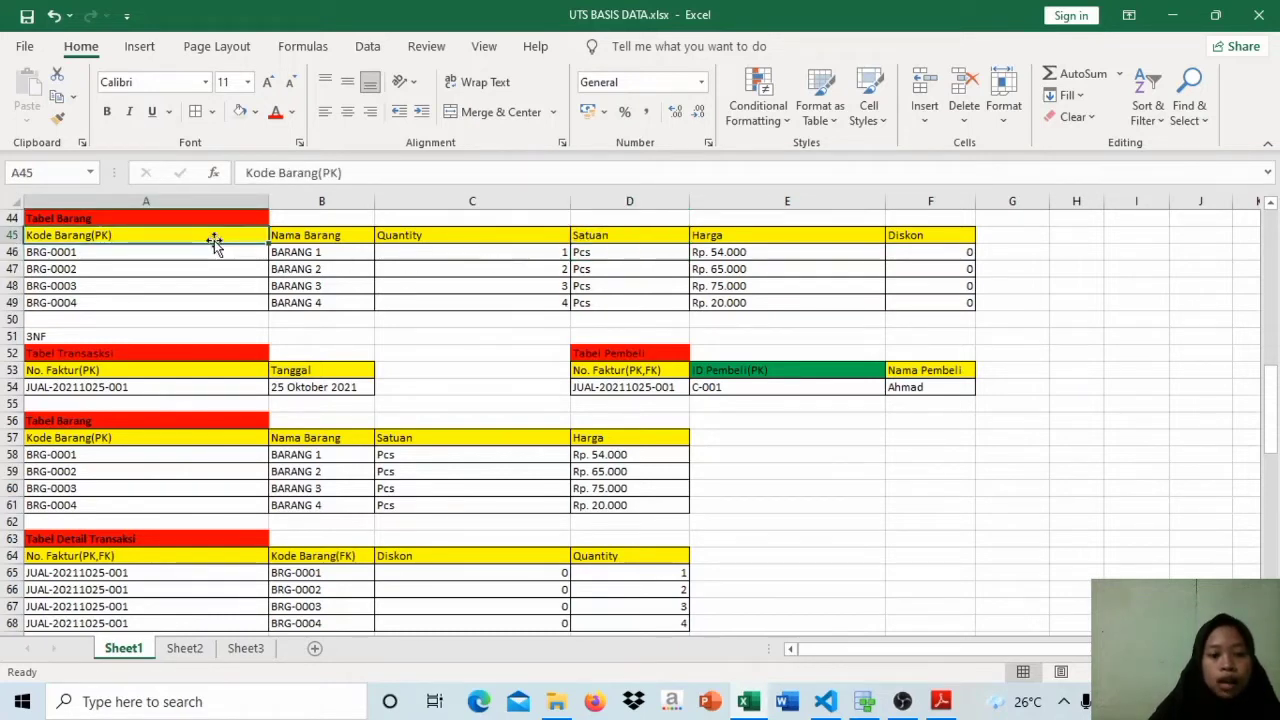
click(728, 235)
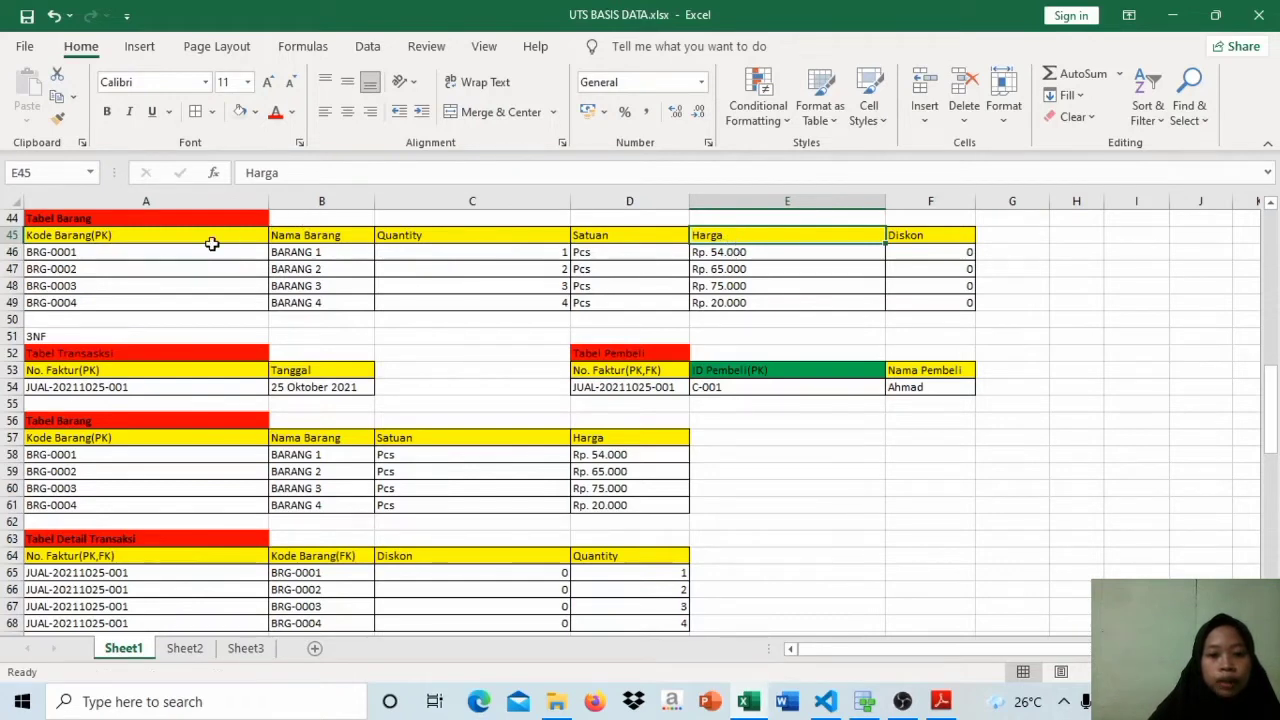
click(212, 245)
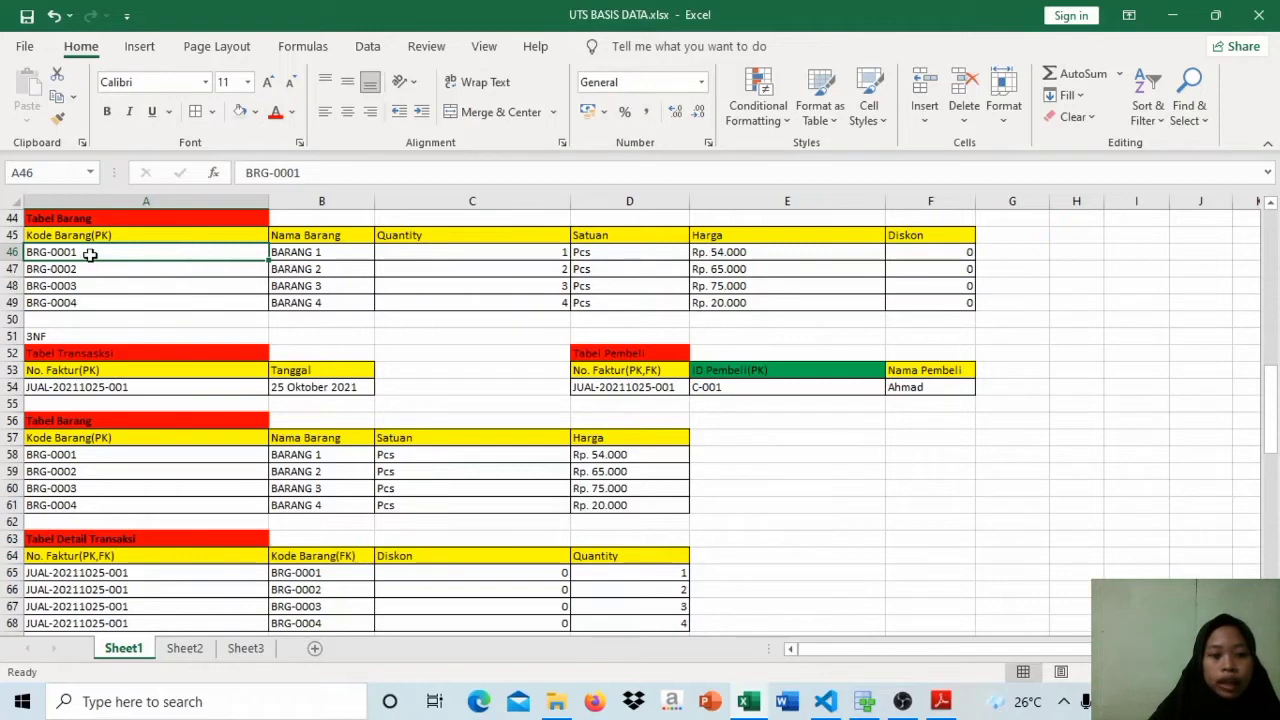
click(739, 253)
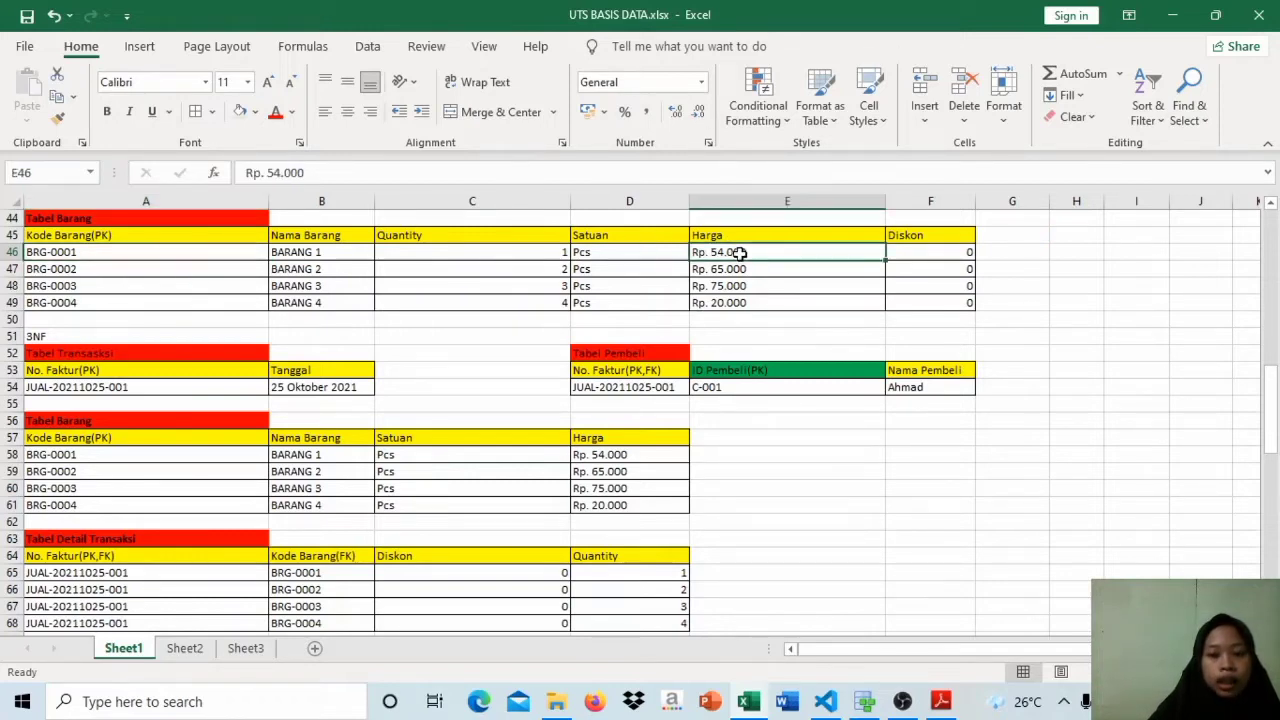
click(739, 235)
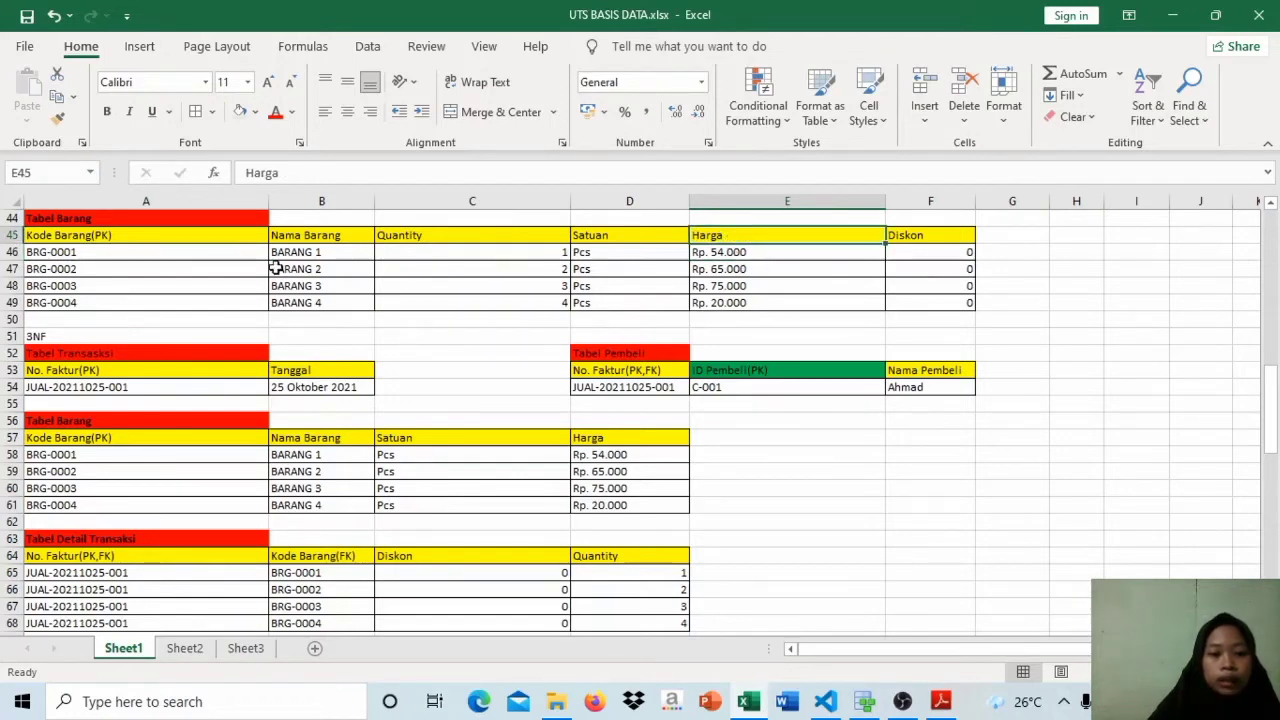
Step: Examine how the Diskon column of the 2NF Tabel Barang relates to Kode Barang
click(195, 237)
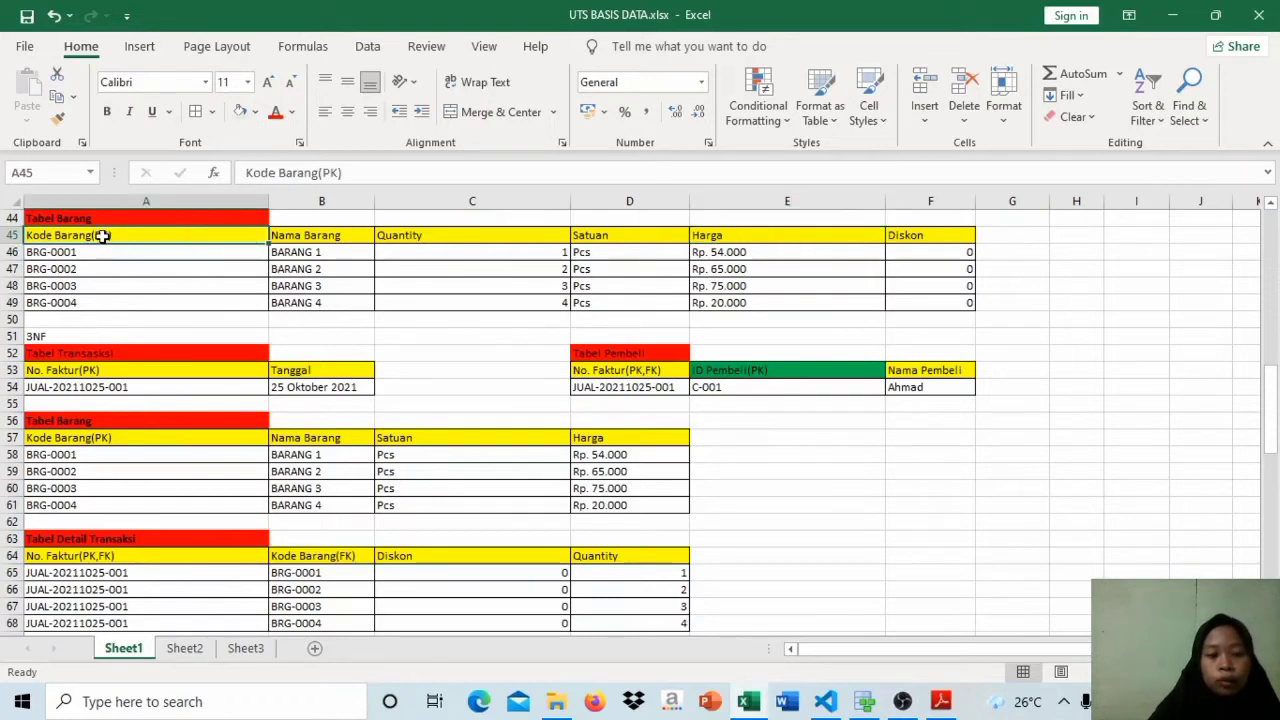
click(933, 231)
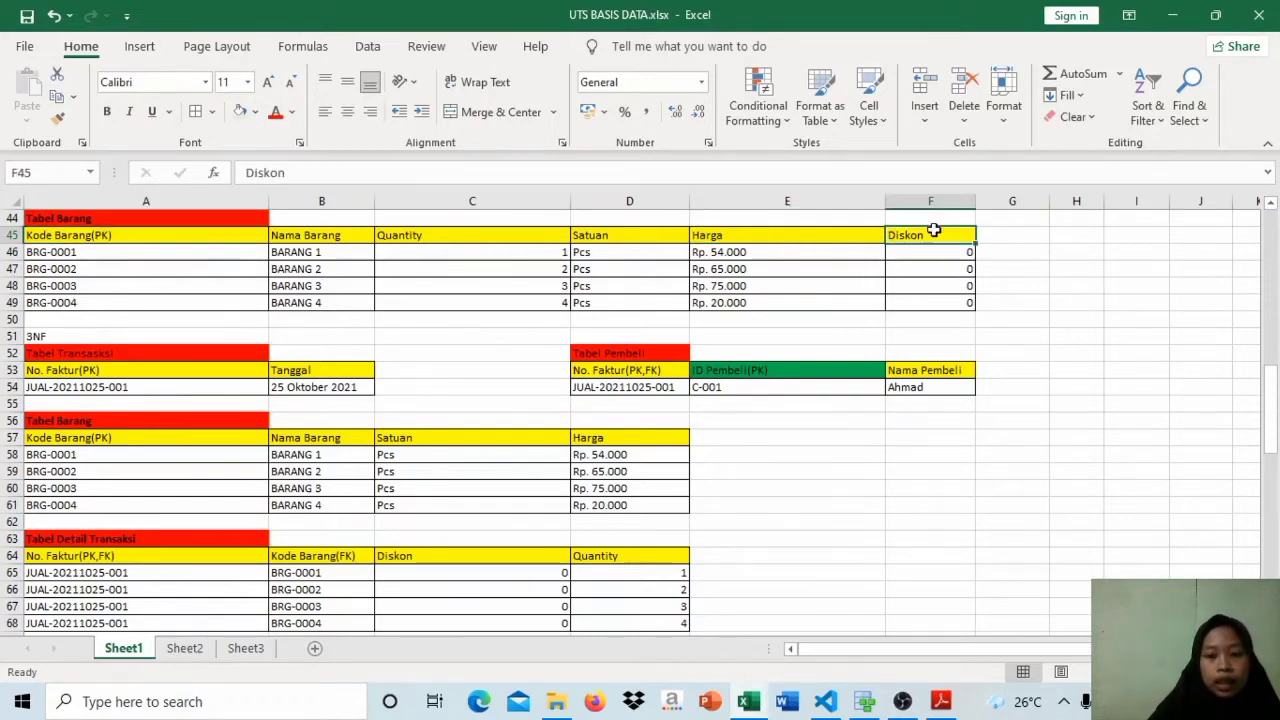
click(933, 253)
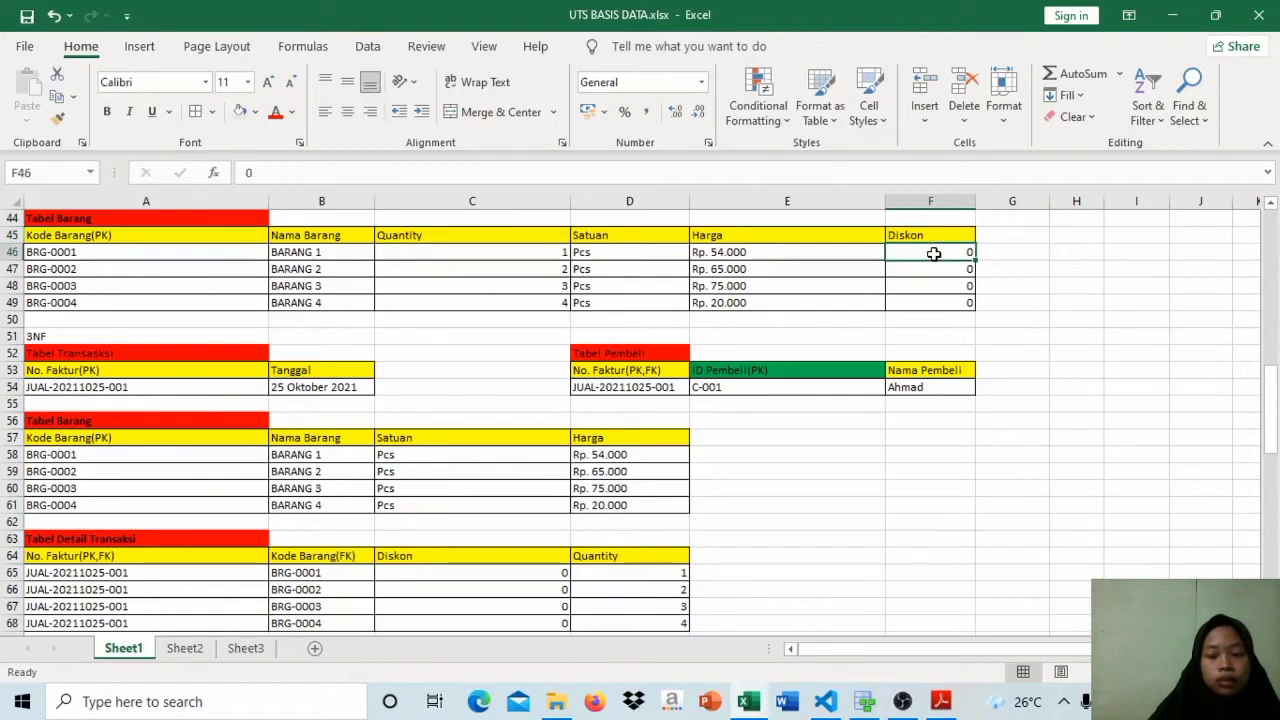
click(931, 236)
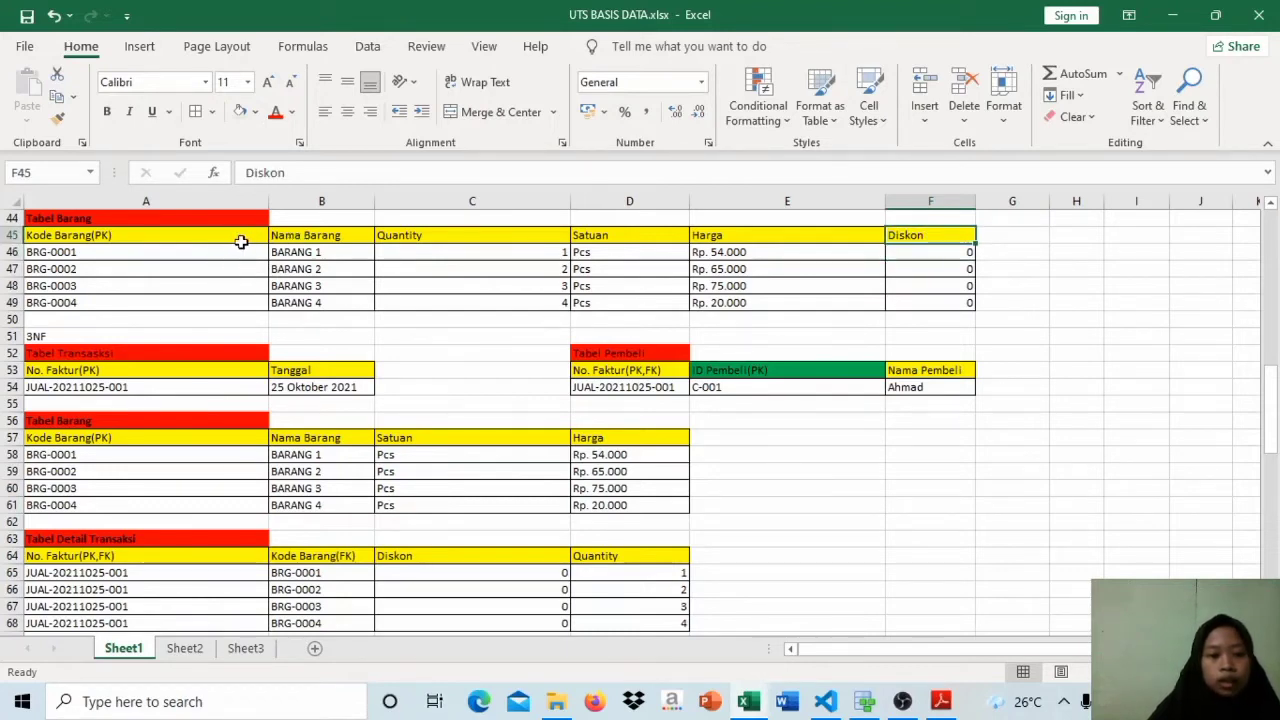
click(937, 251)
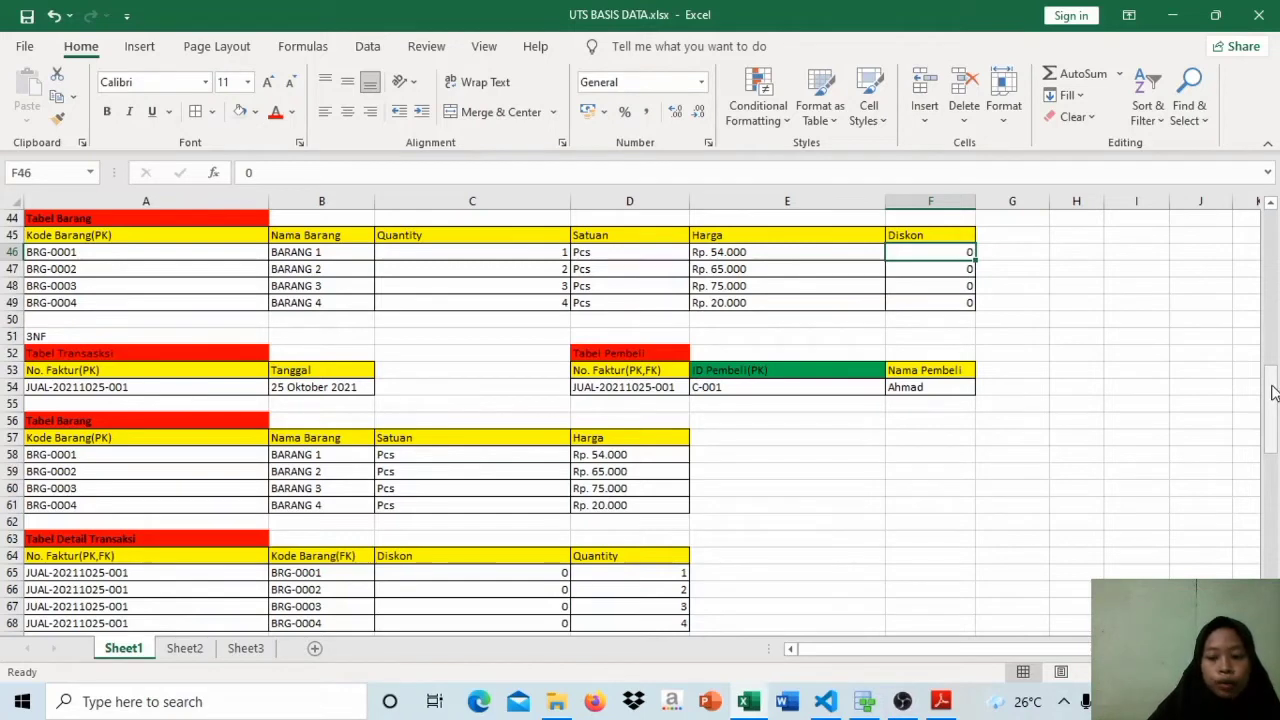
Step: Trace the No. Faktur and Kode Barang keys of the 3NF Tabel Detail Transaksi to the 3NF transaction and item tables
drag(1274, 393, 1274, 396)
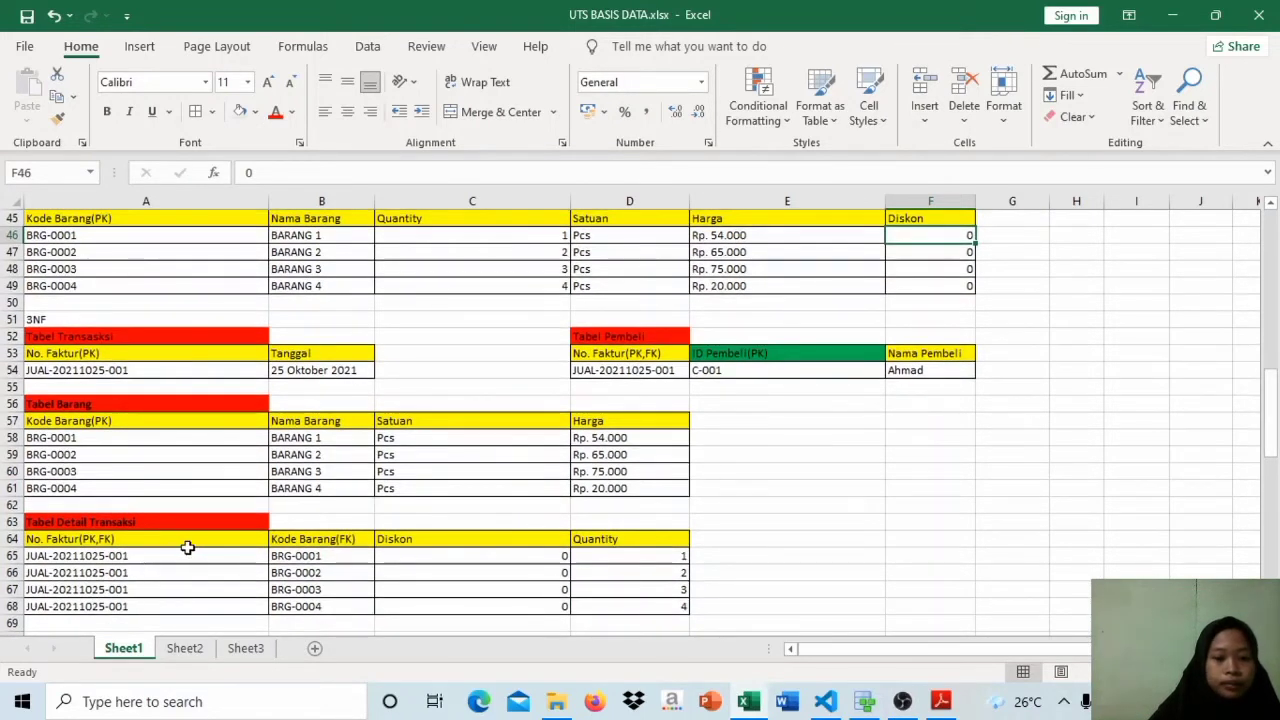
click(191, 540)
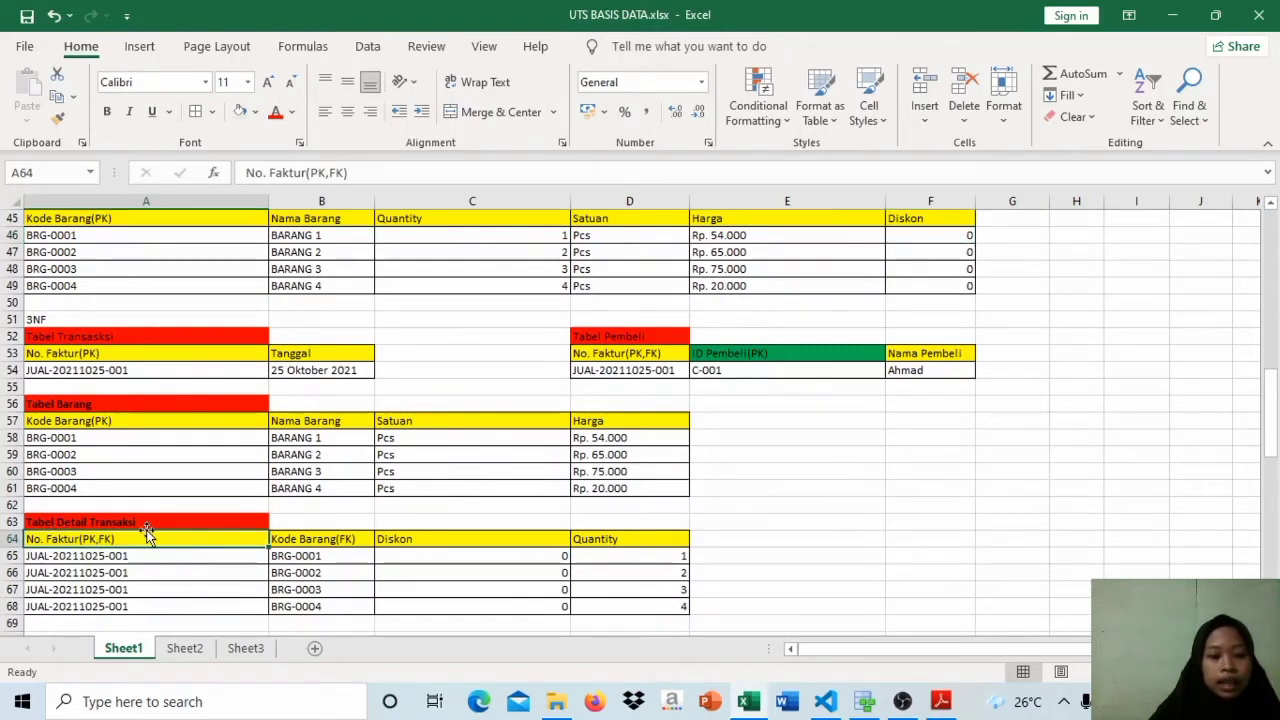
click(148, 322)
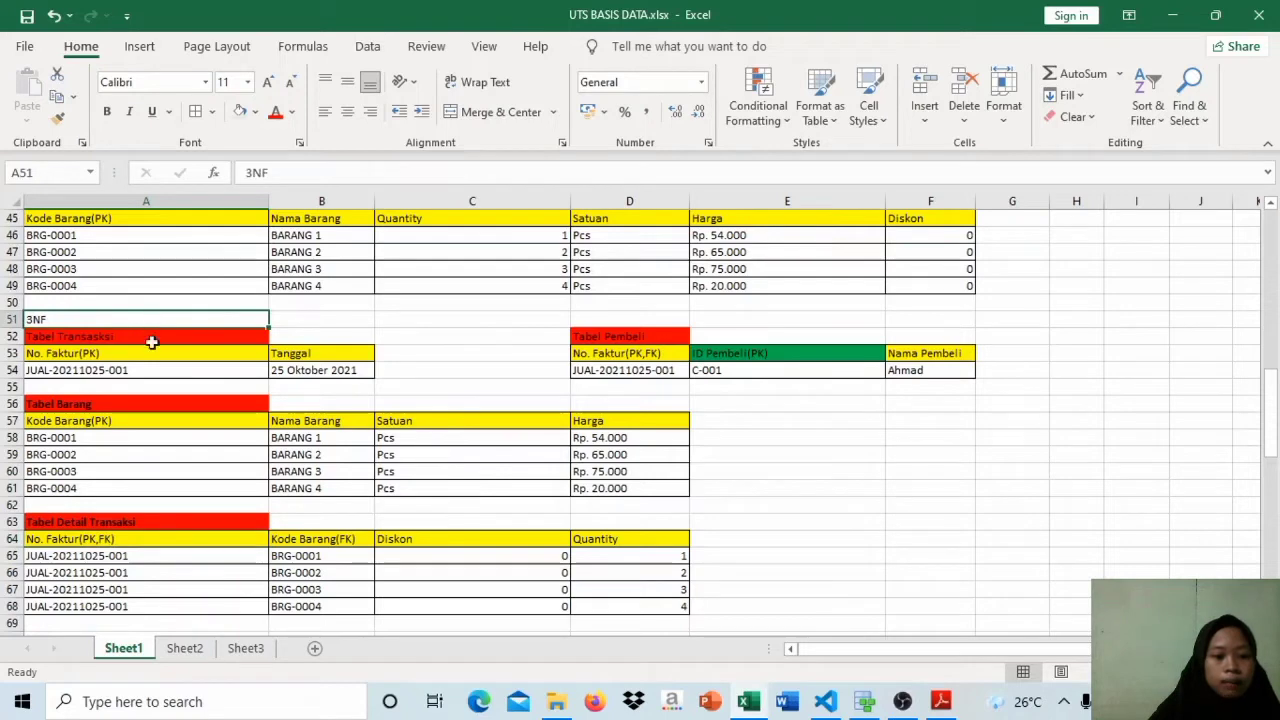
click(159, 526)
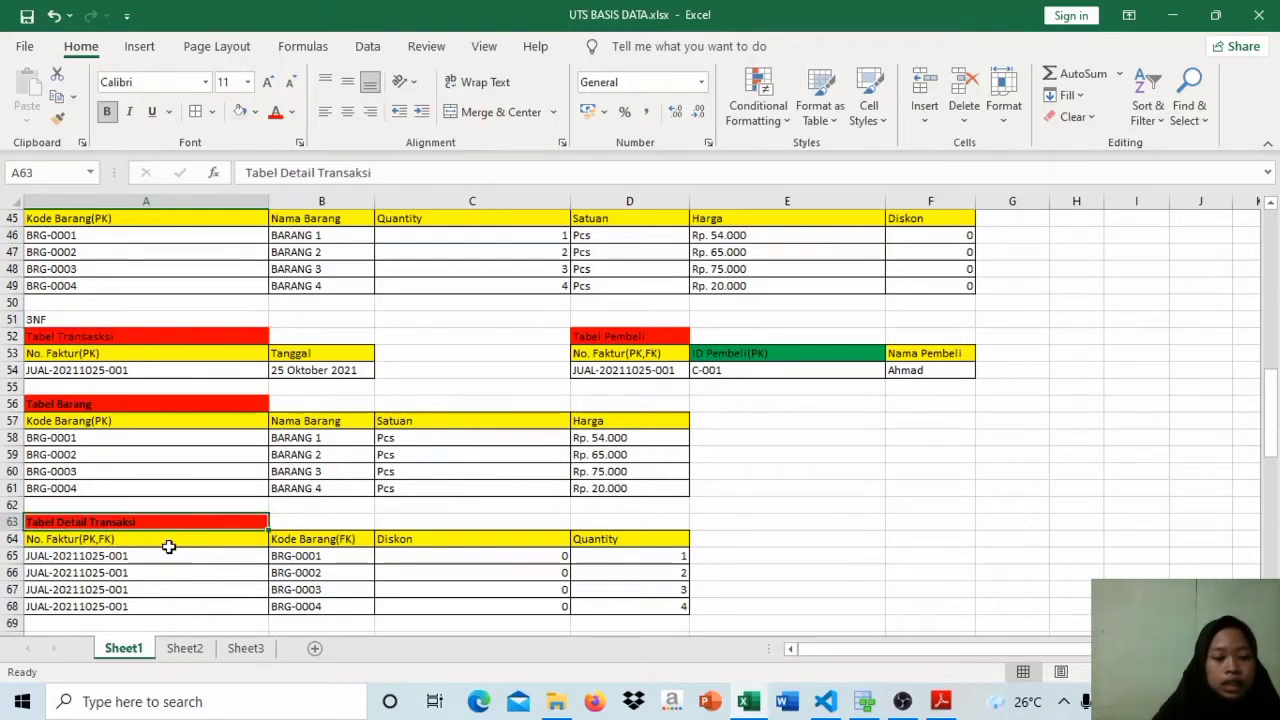
click(169, 546)
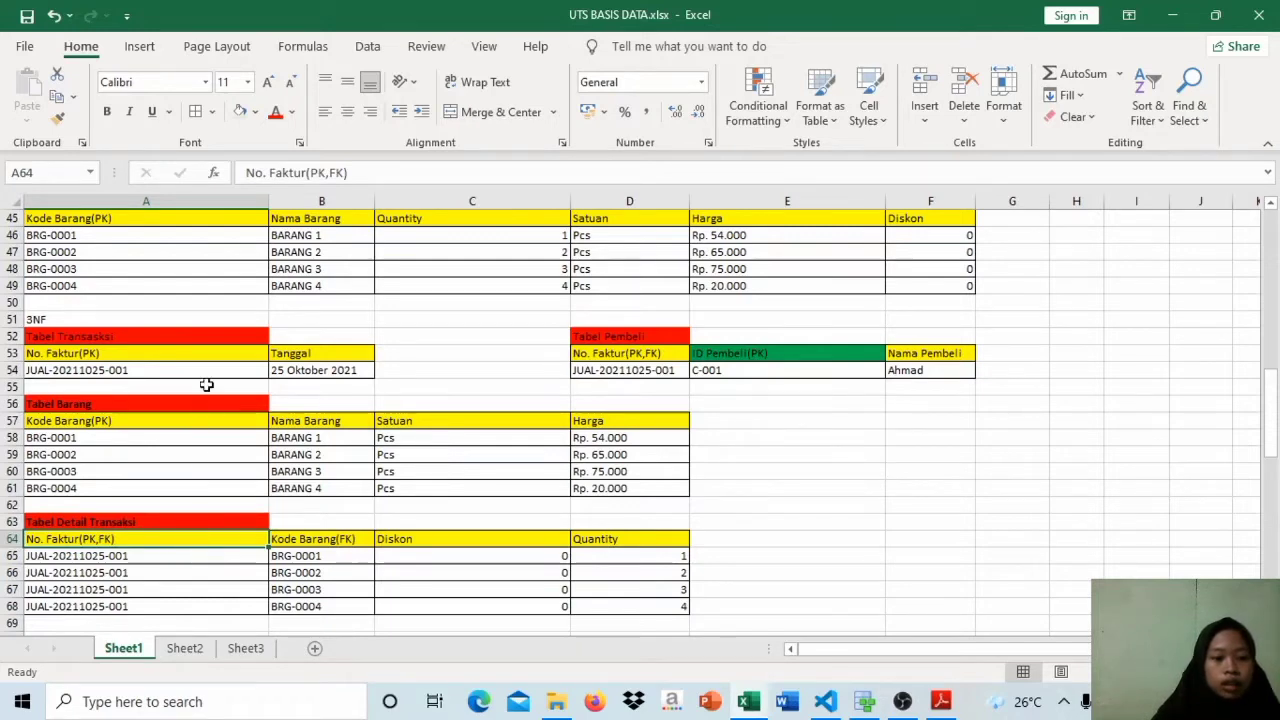
click(208, 347)
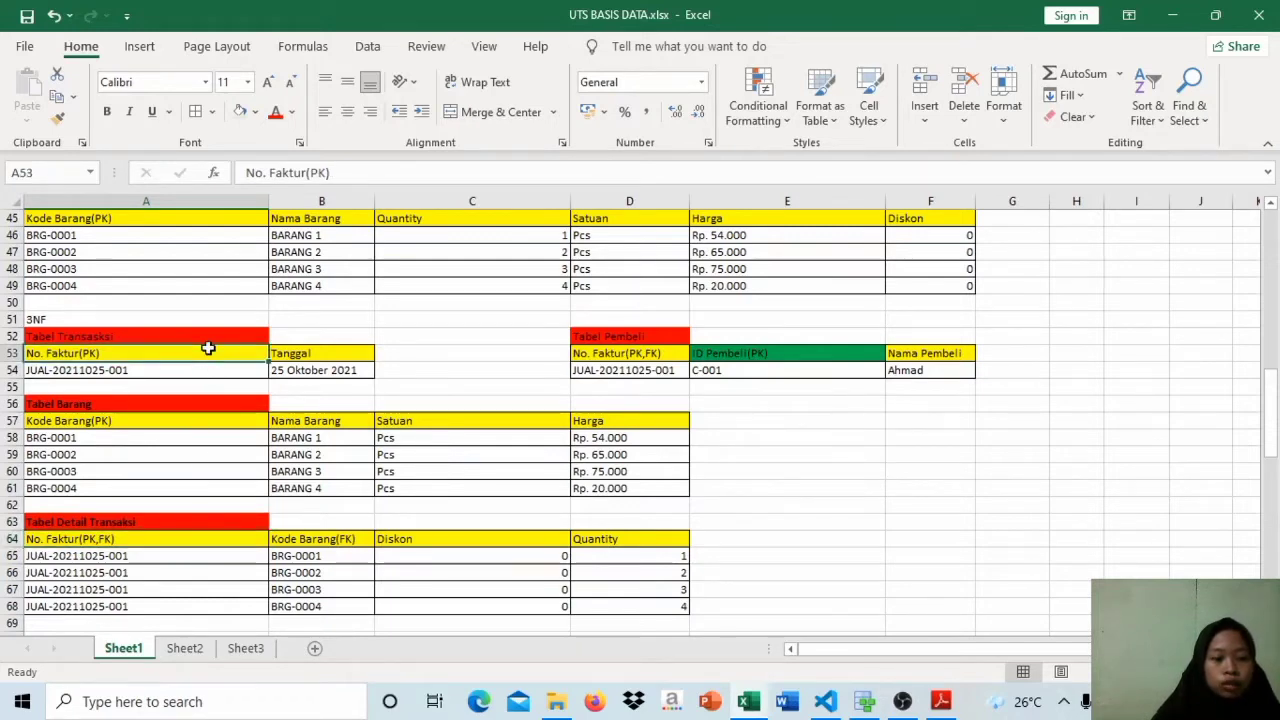
click(218, 552)
click(301, 541)
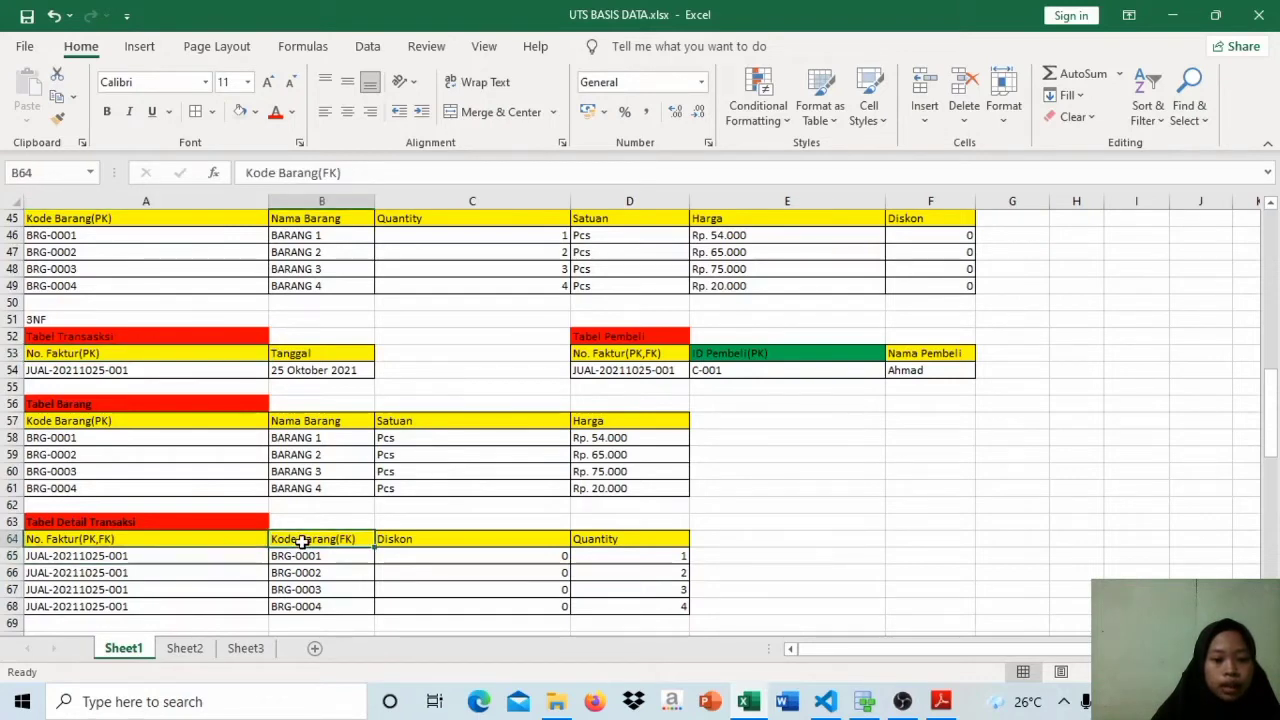
click(195, 432)
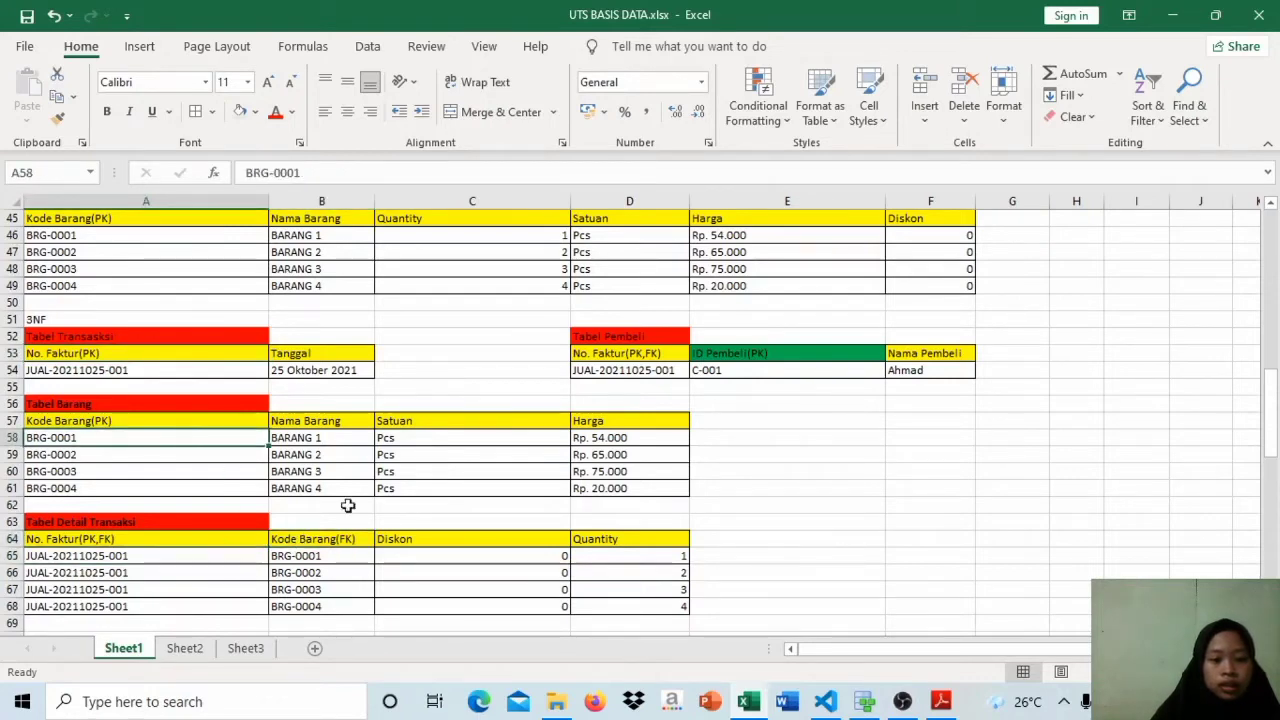
Step: Compare the Diskon and Quantity columns of Tabel Detail Transaksi with the same columns in the 2NF Tabel Barang
click(436, 535)
drag(436, 535, 831, 286)
click(932, 358)
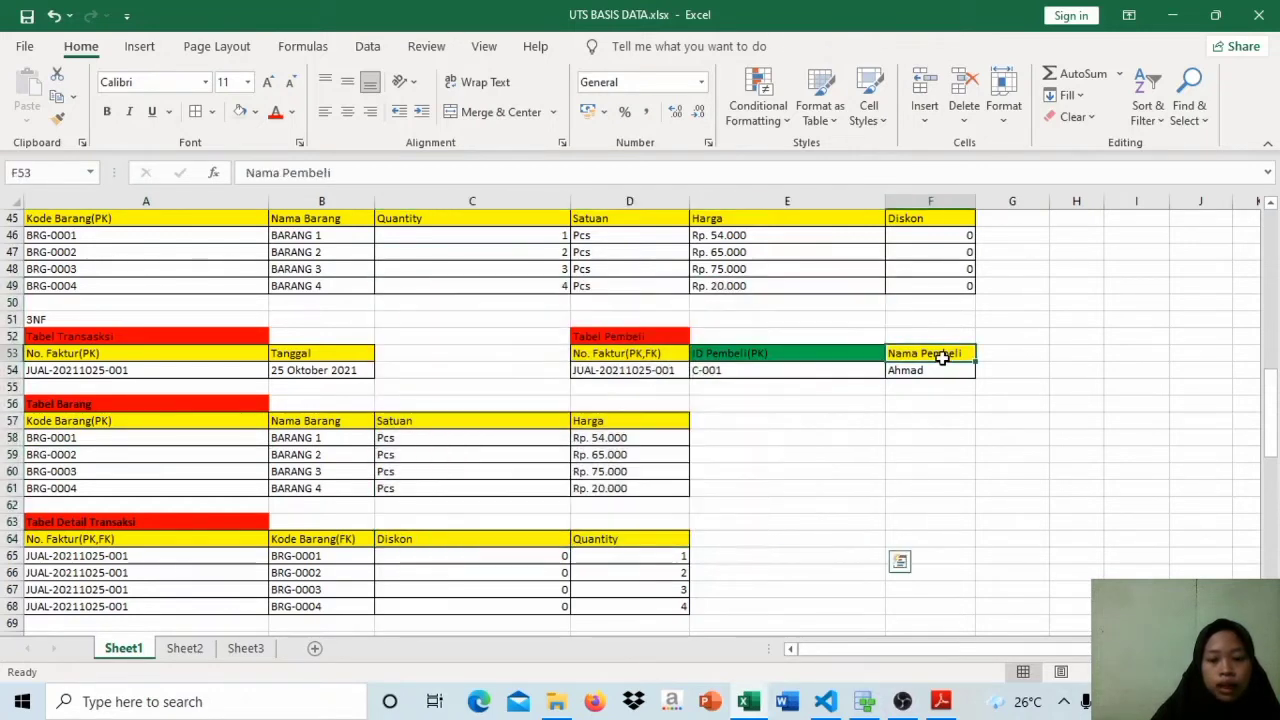
click(934, 284)
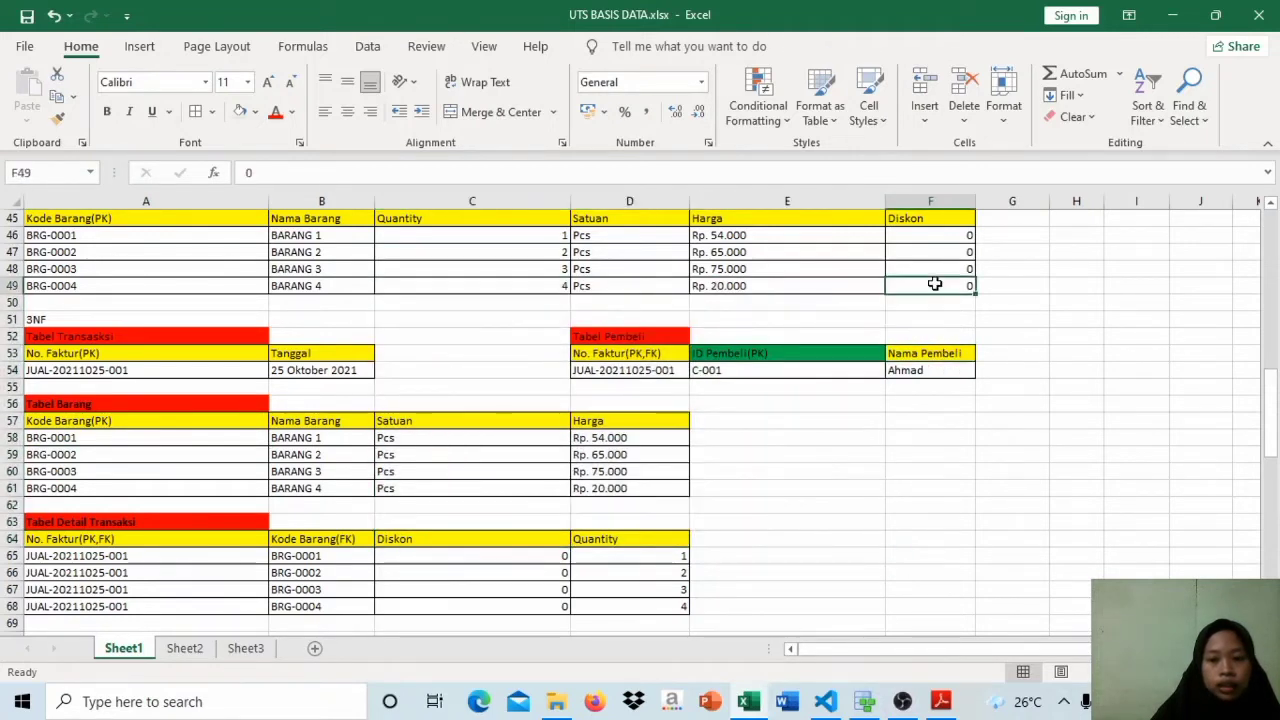
click(622, 539)
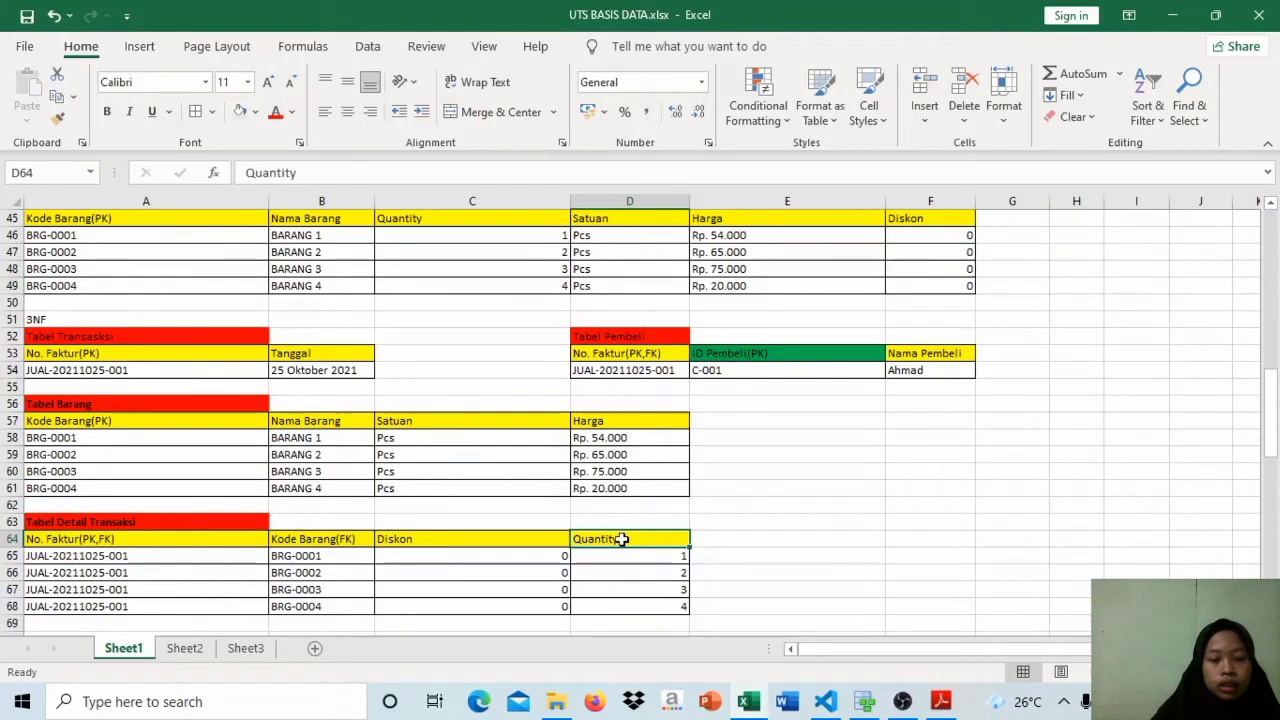
click(487, 232)
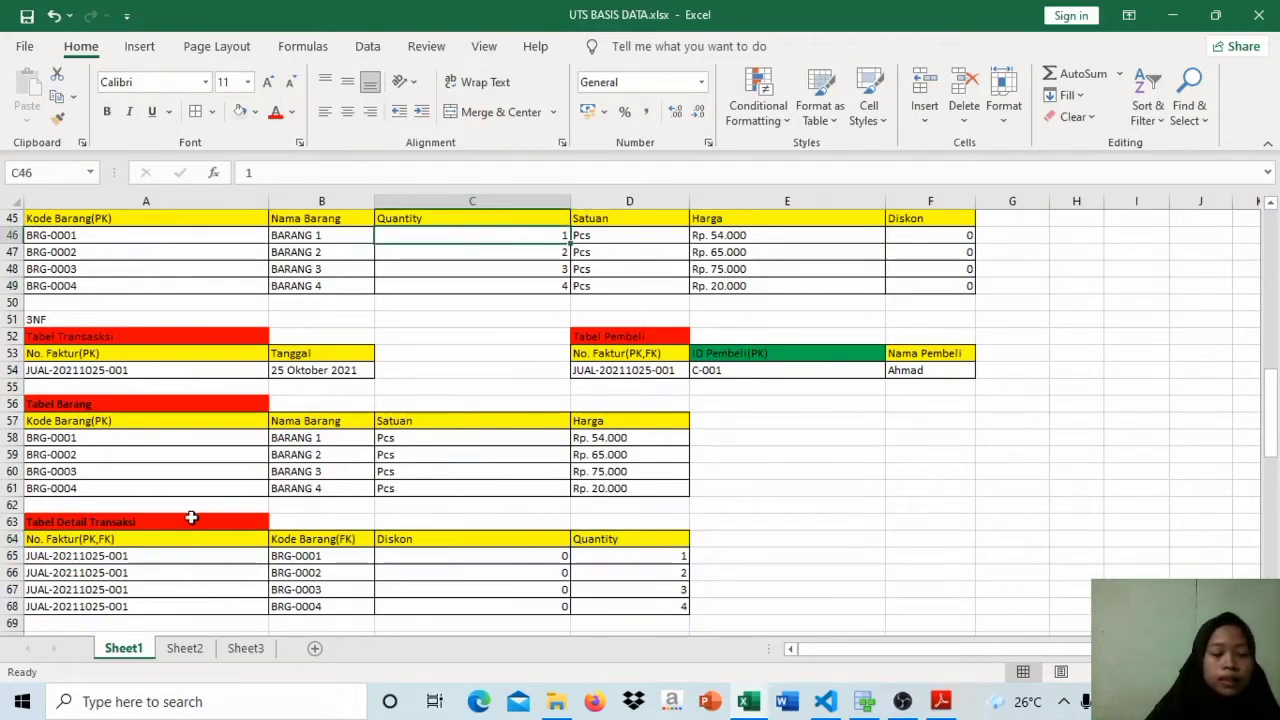
Step: Compare No. Faktur(PK,FK) in Tabel Detail Transaksi with No. Faktur(PK), Tanggal and the buyer columns of the other 3NF tables
drag(1272, 440, 1272, 440)
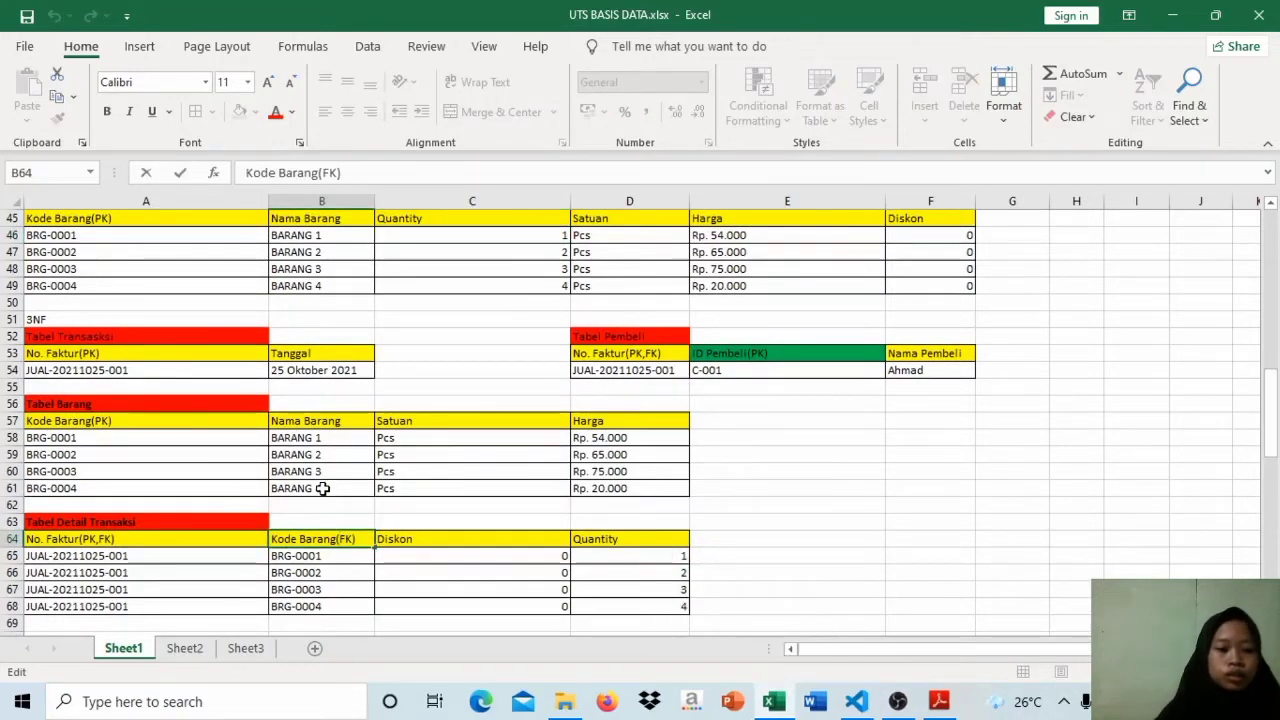
click(148, 539)
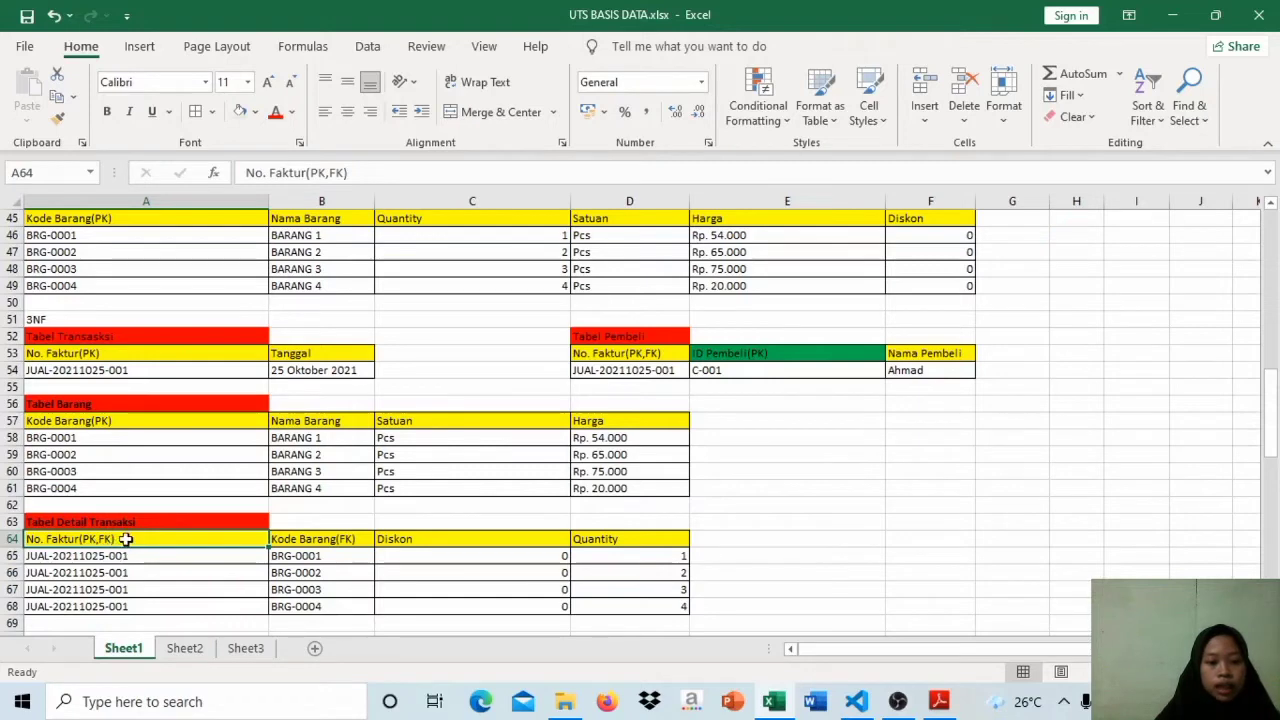
click(172, 355)
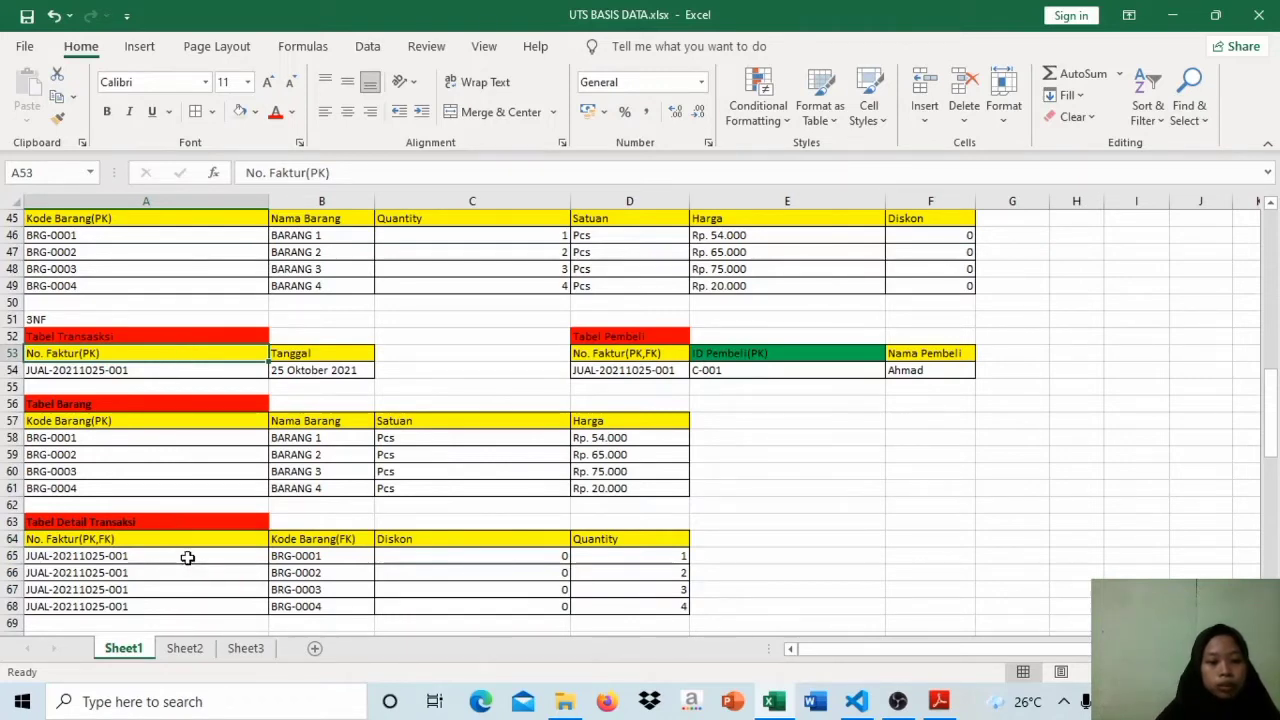
click(142, 542)
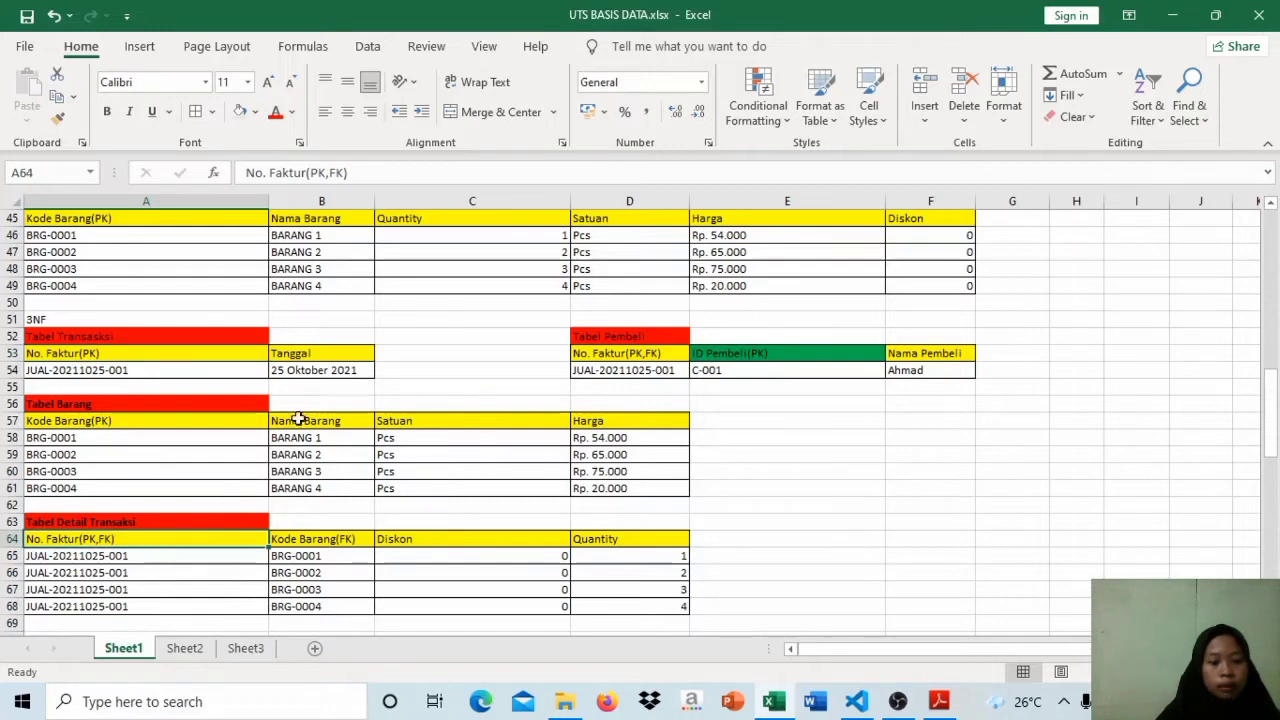
click(331, 355)
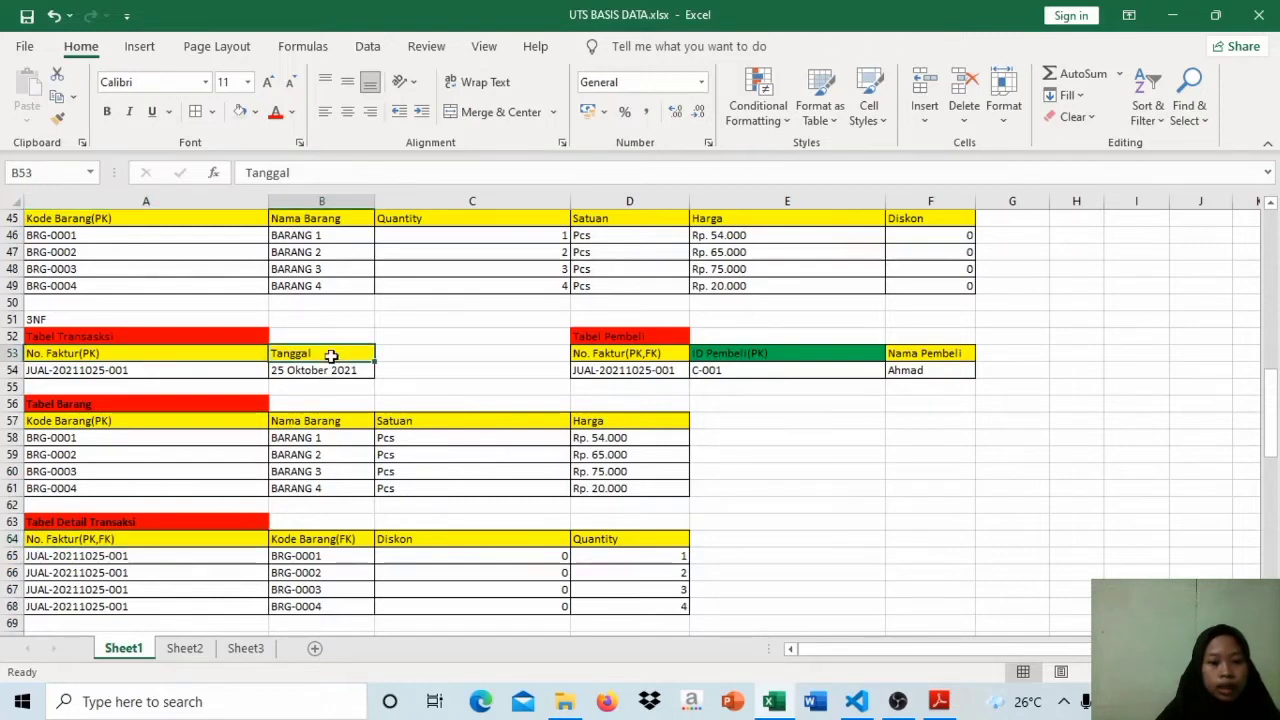
click(727, 349)
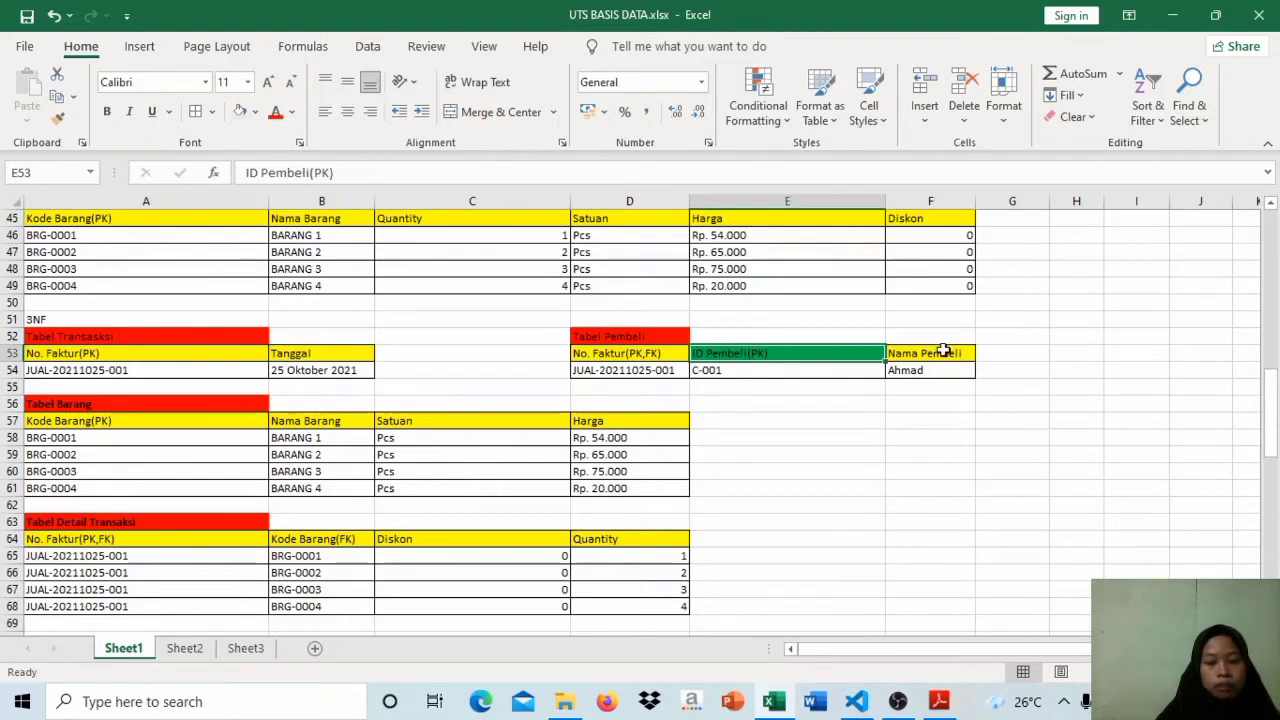
click(944, 351)
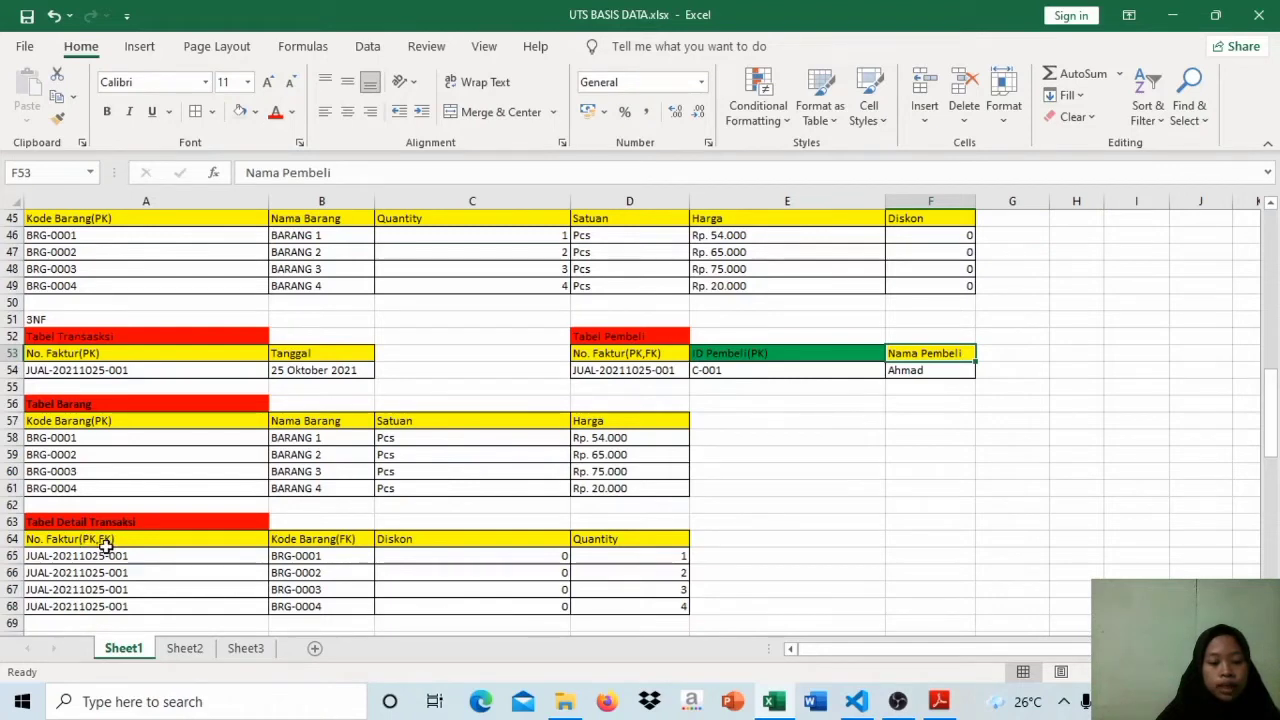
Step: Examine the Diskon and Quantity columns of Tabel Detail Transaksi and the invoice number repeated across its rows
click(126, 622)
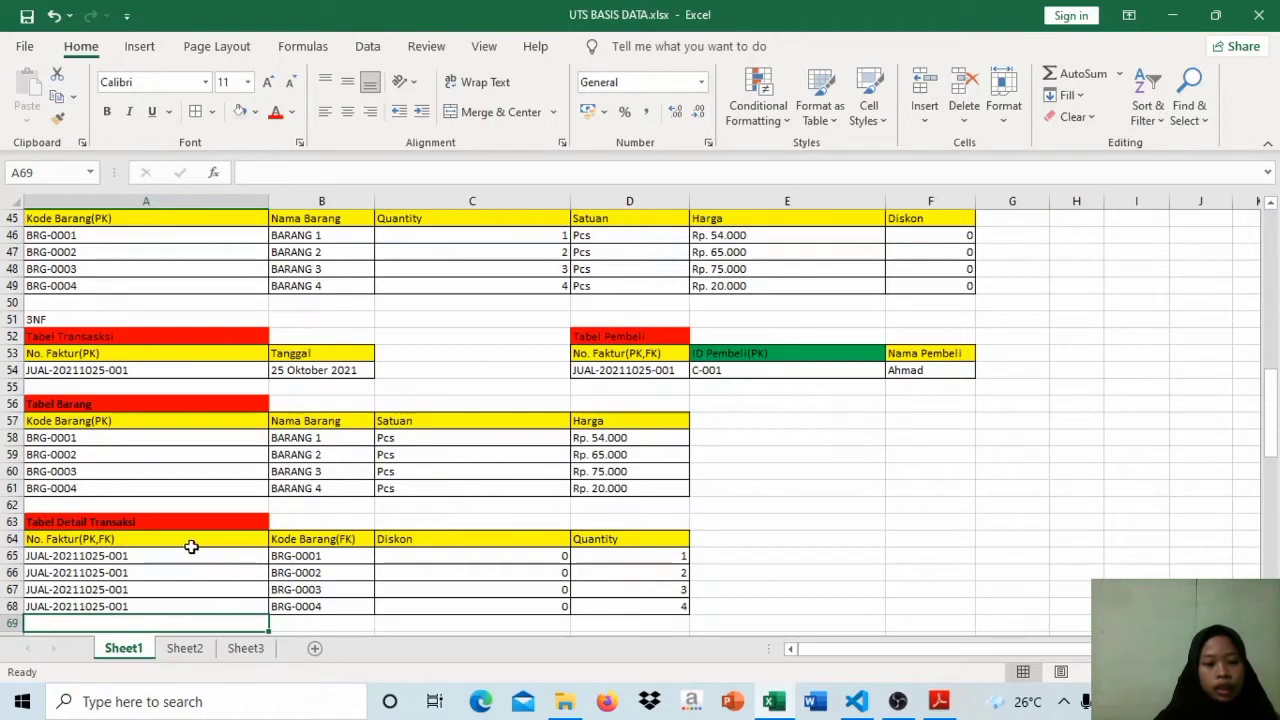
click(495, 545)
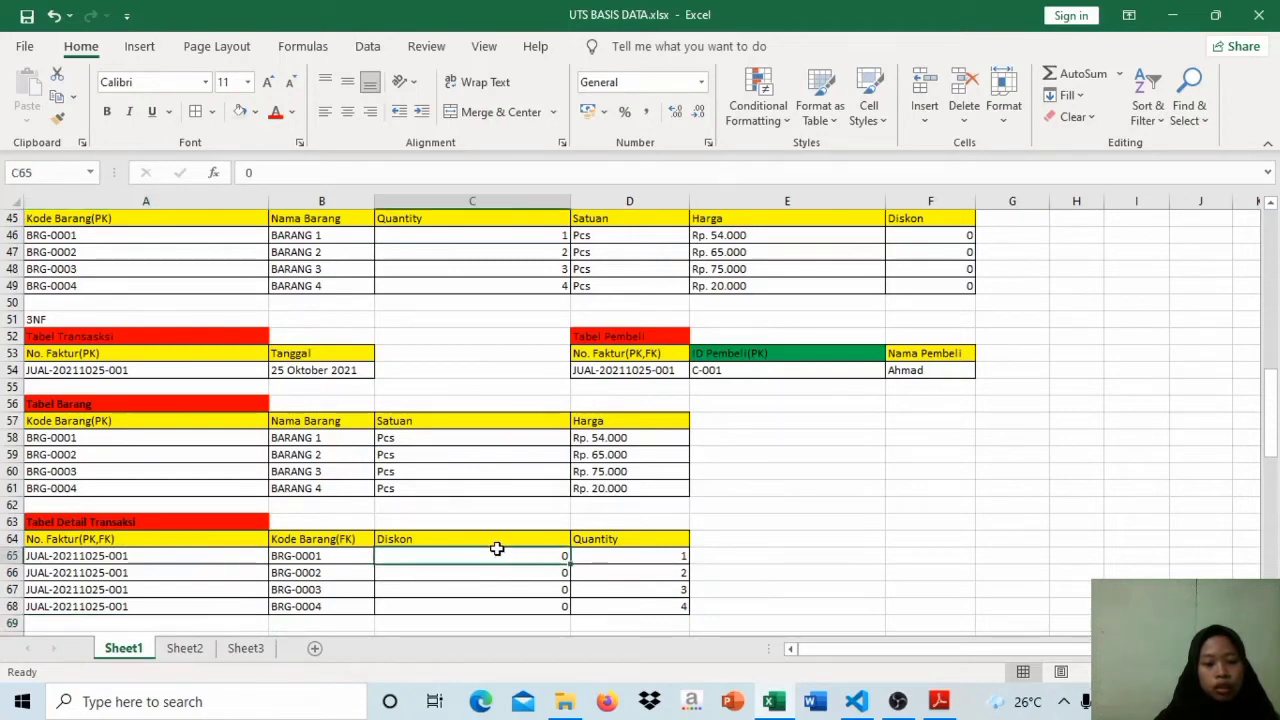
click(616, 541)
click(516, 541)
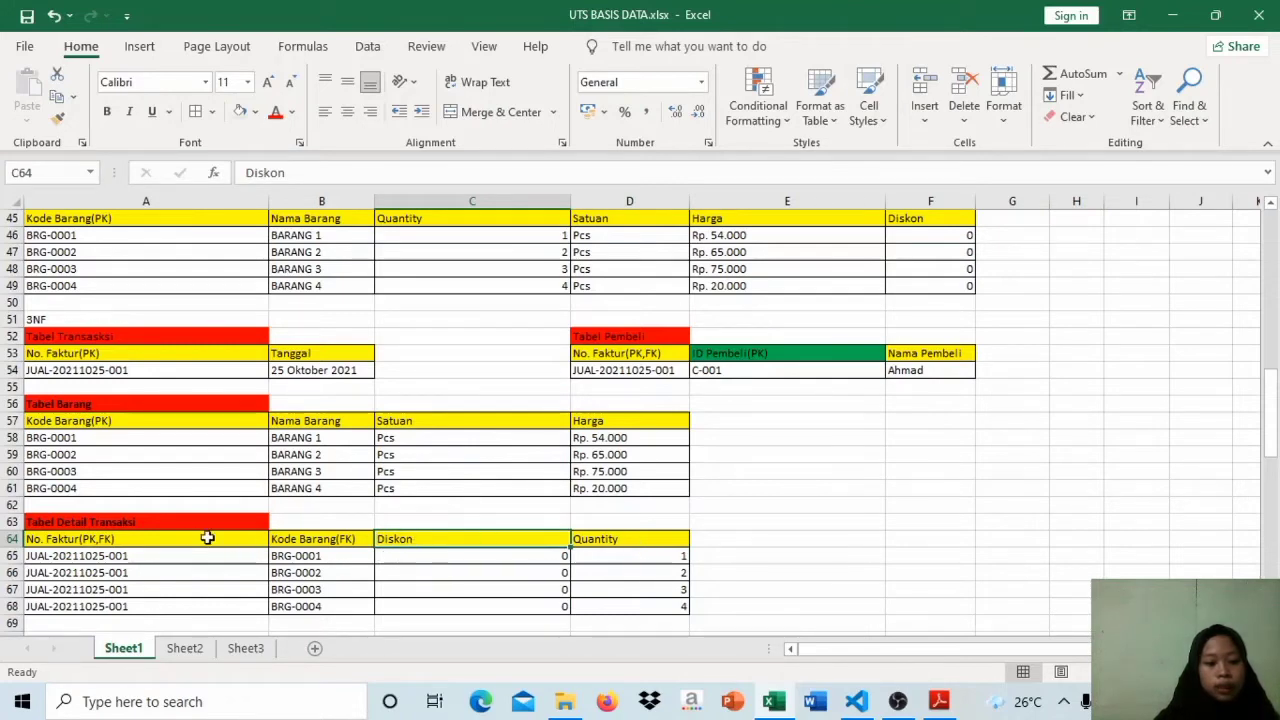
click(144, 542)
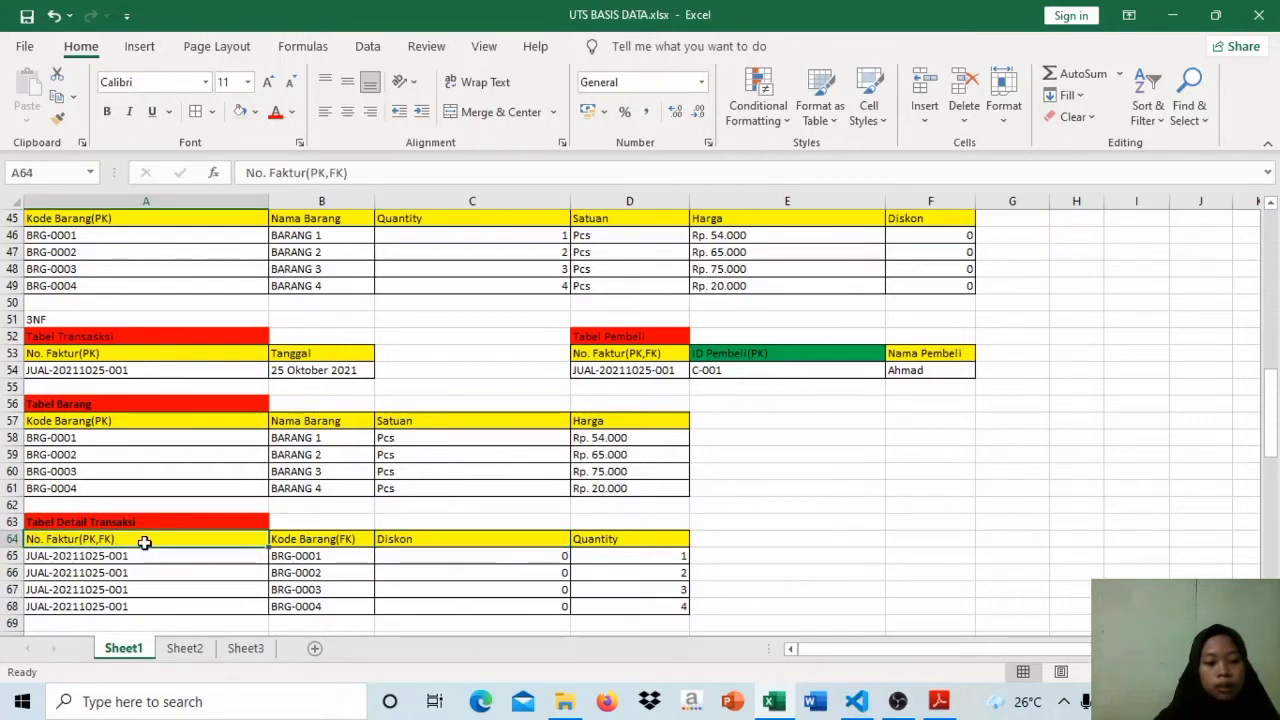
click(152, 562)
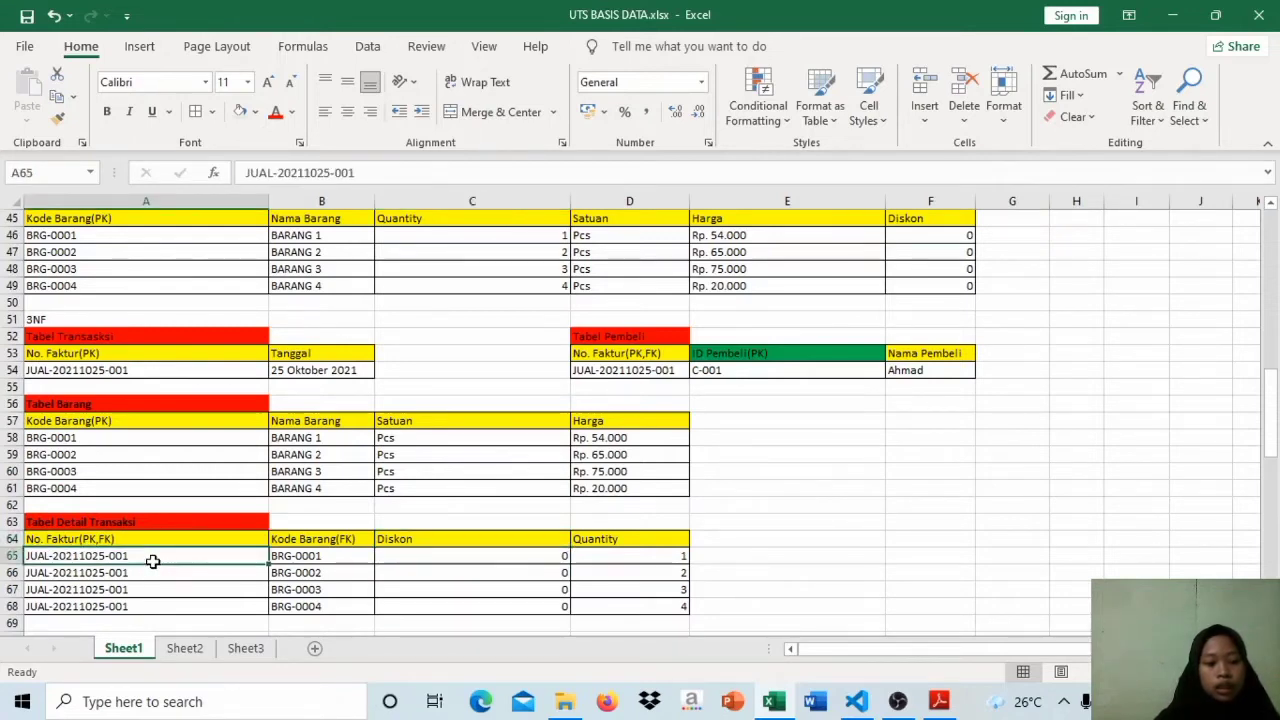
click(154, 569)
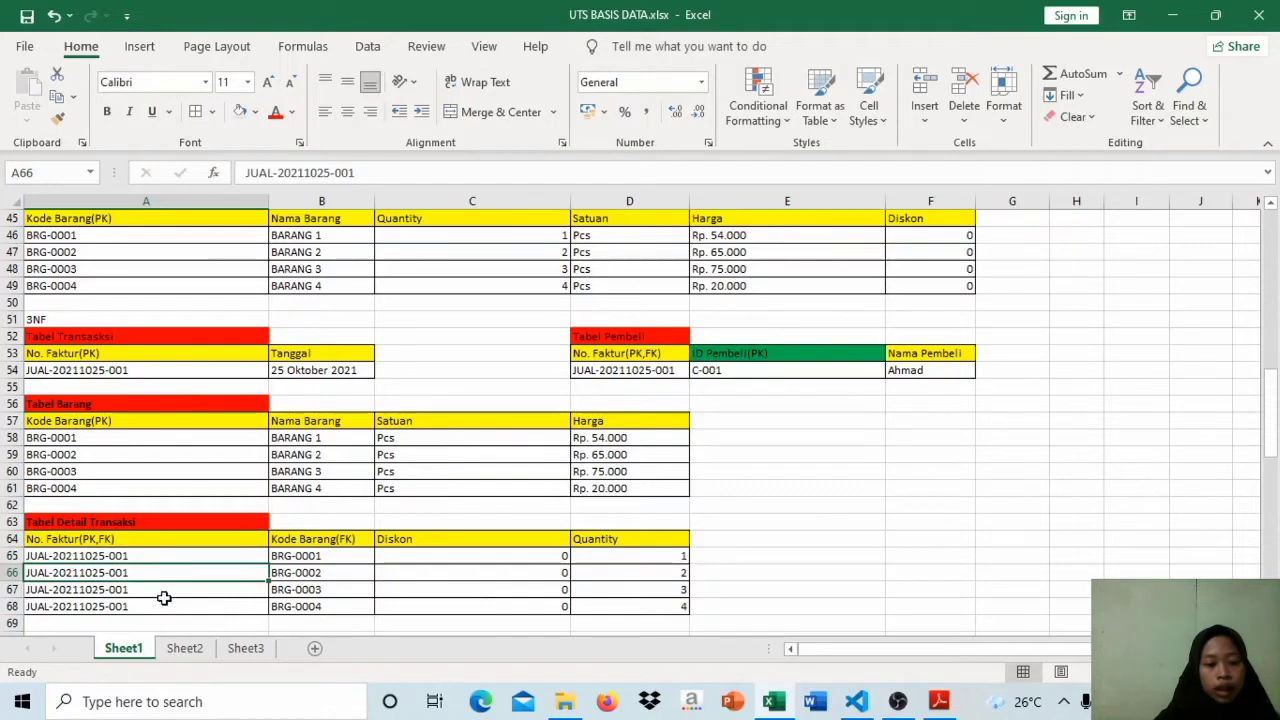
Step: Compare the repeated invoice number rows of the 3NF Tabel Detail Transaksi with the Nama Pembeli entry in Tabel Pembeli
click(164, 598)
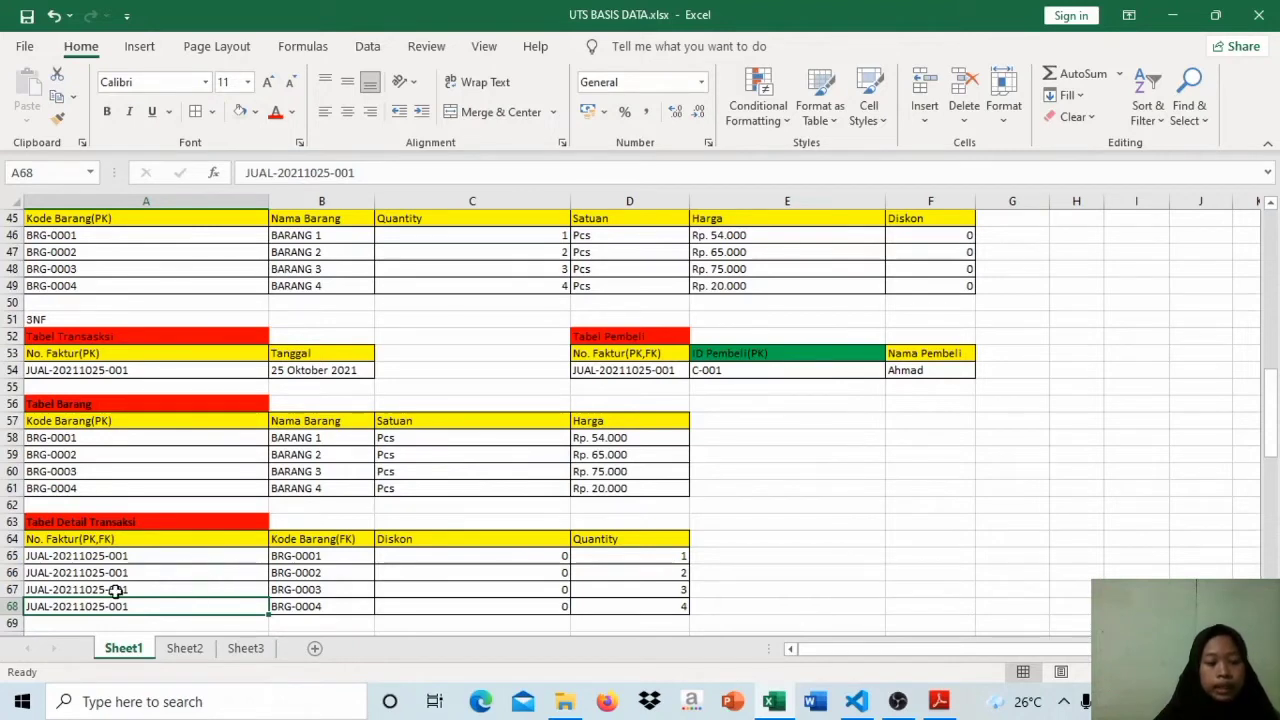
click(121, 556)
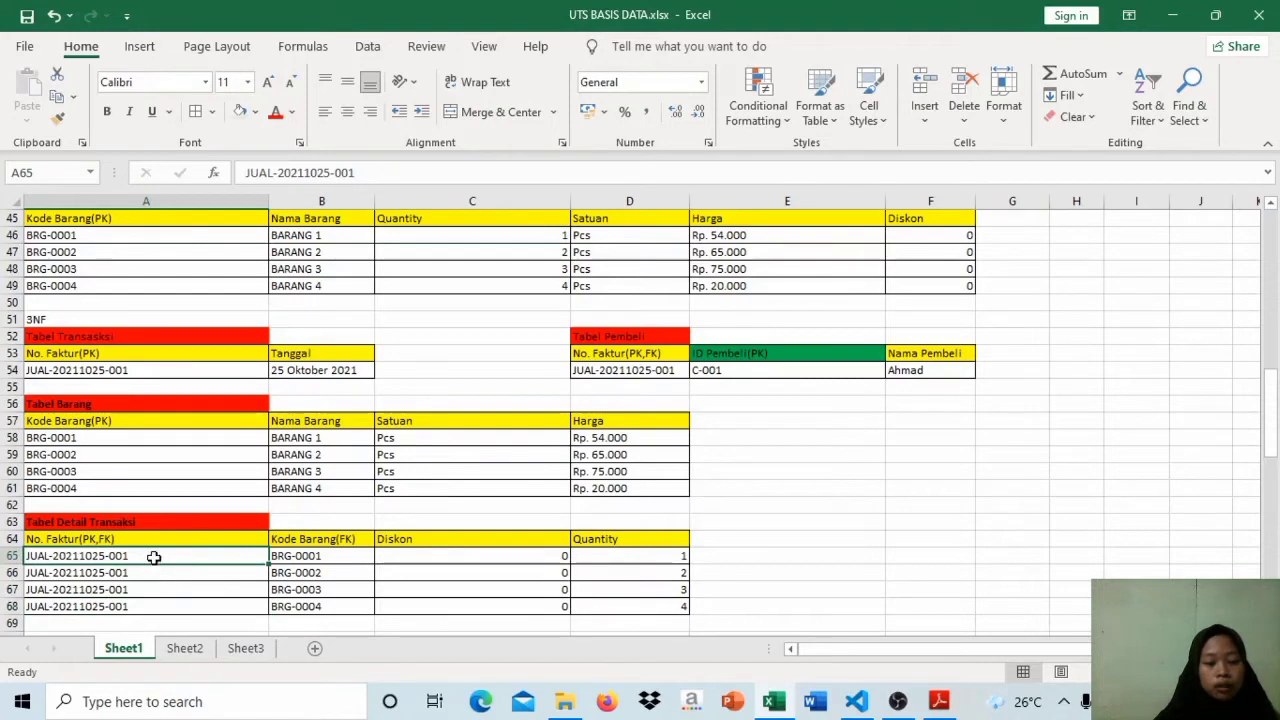
click(938, 372)
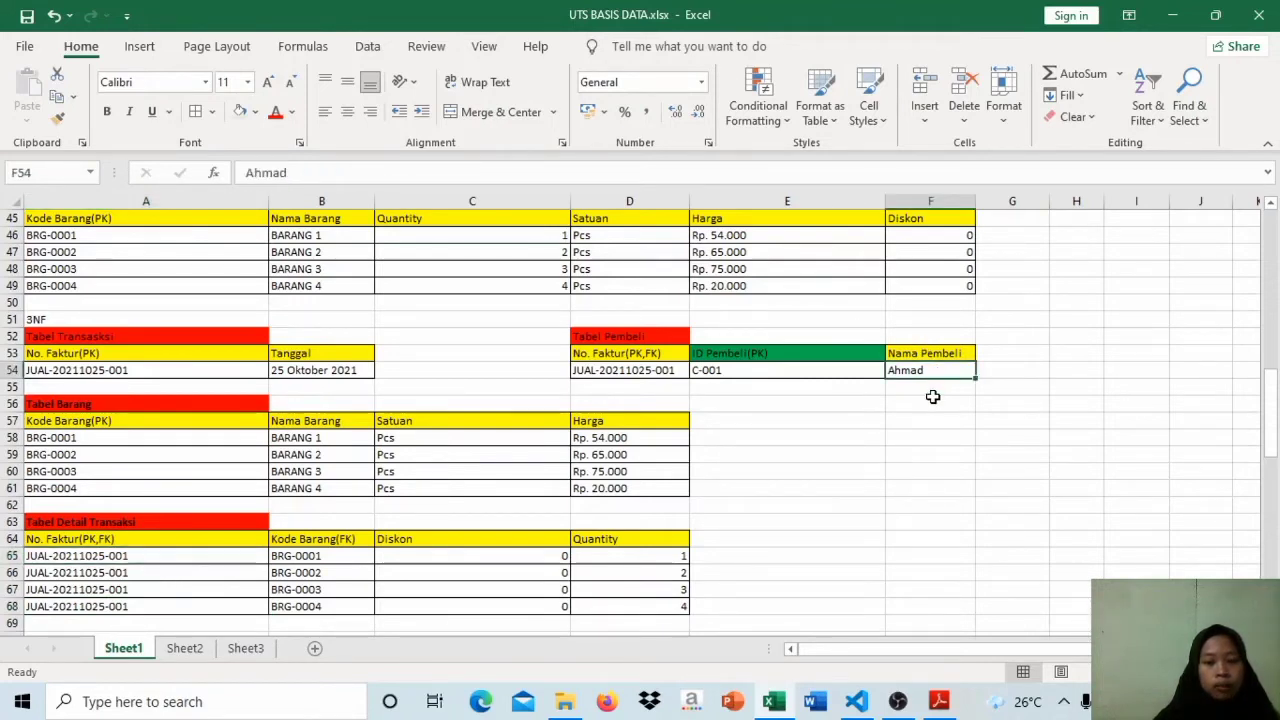
click(931, 401)
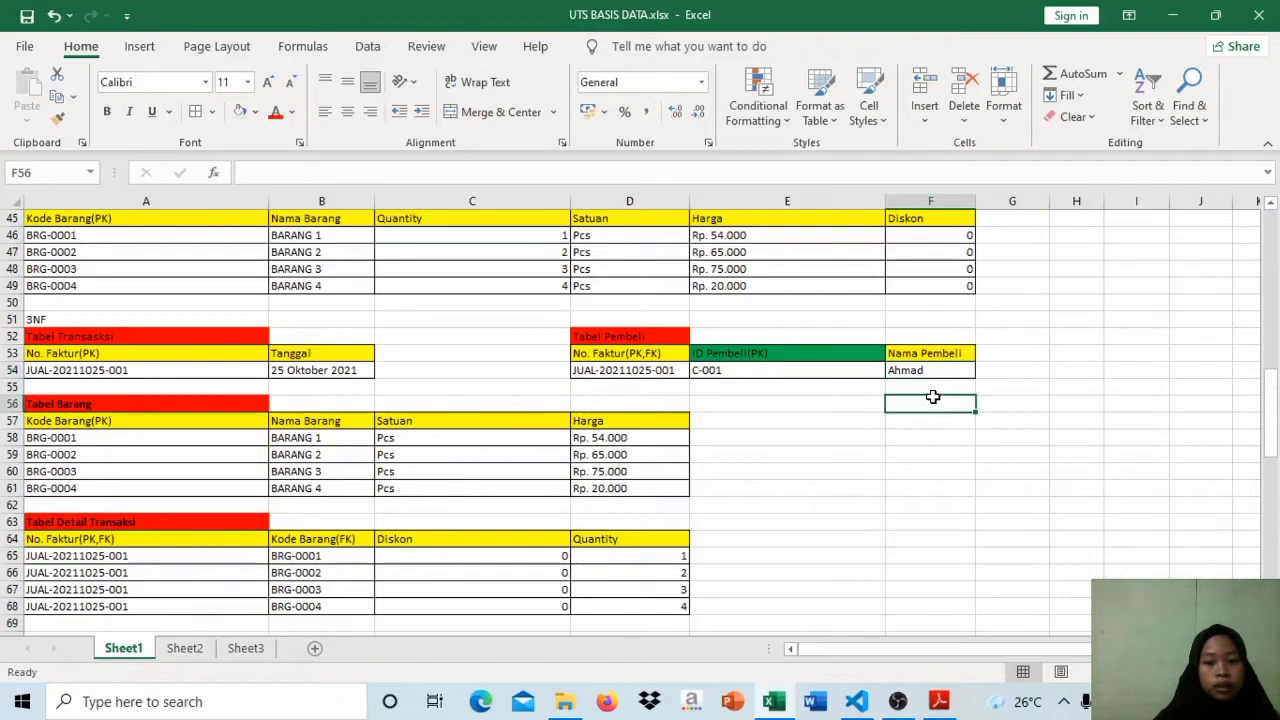
click(161, 562)
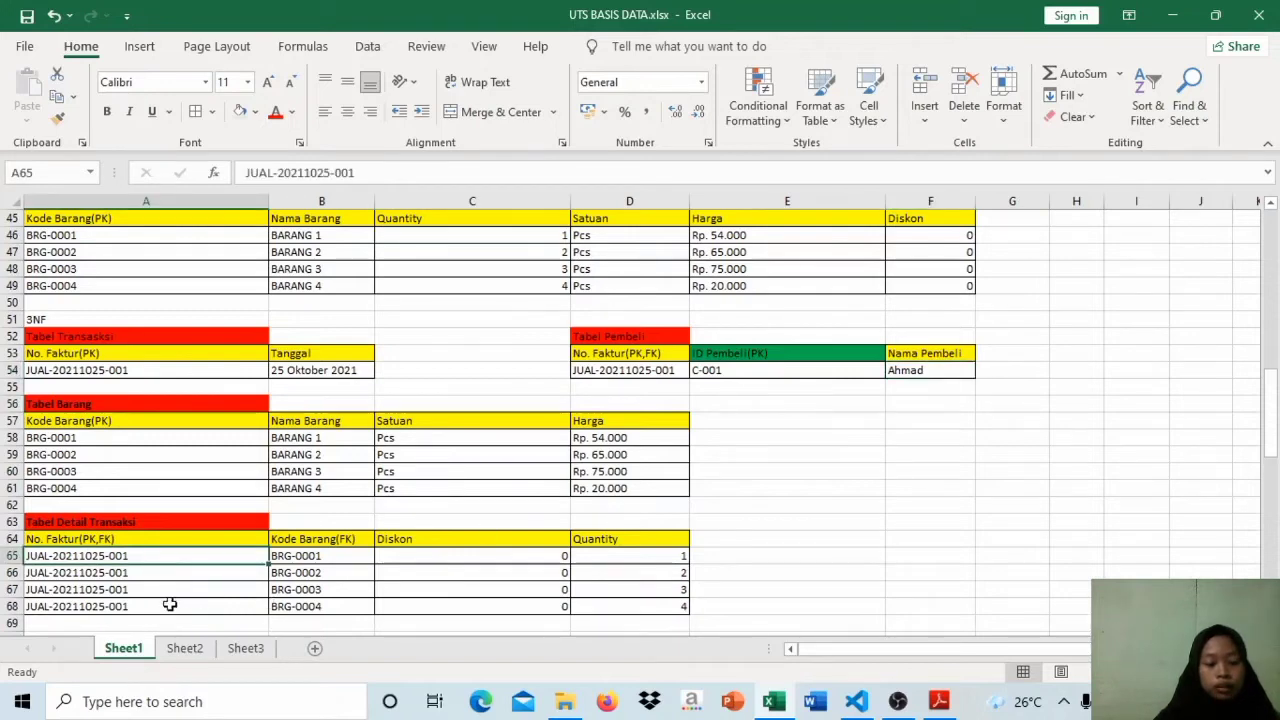
Step: Trace No. Faktur(PK,FK) in the 3NF Tabel Detail Transaksi to its Diskon column and to the Tanggal, ID Pembeli and Nama Pembeli columns
click(137, 539)
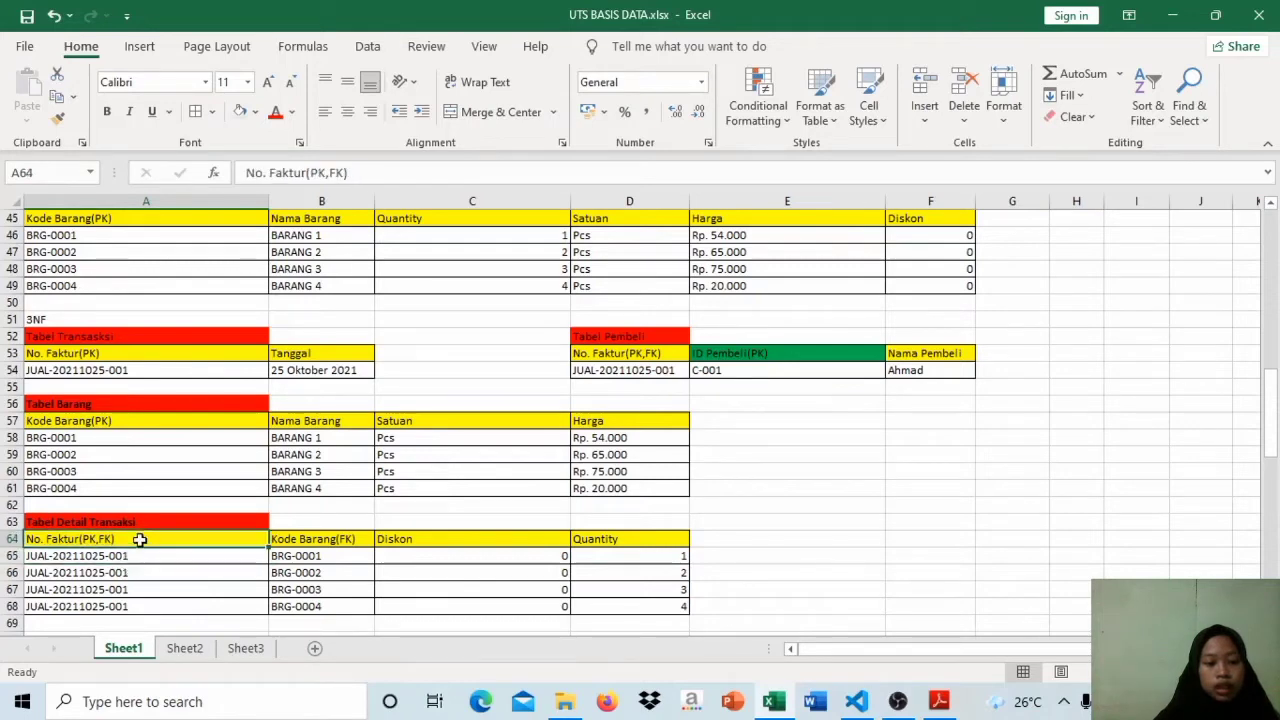
click(491, 545)
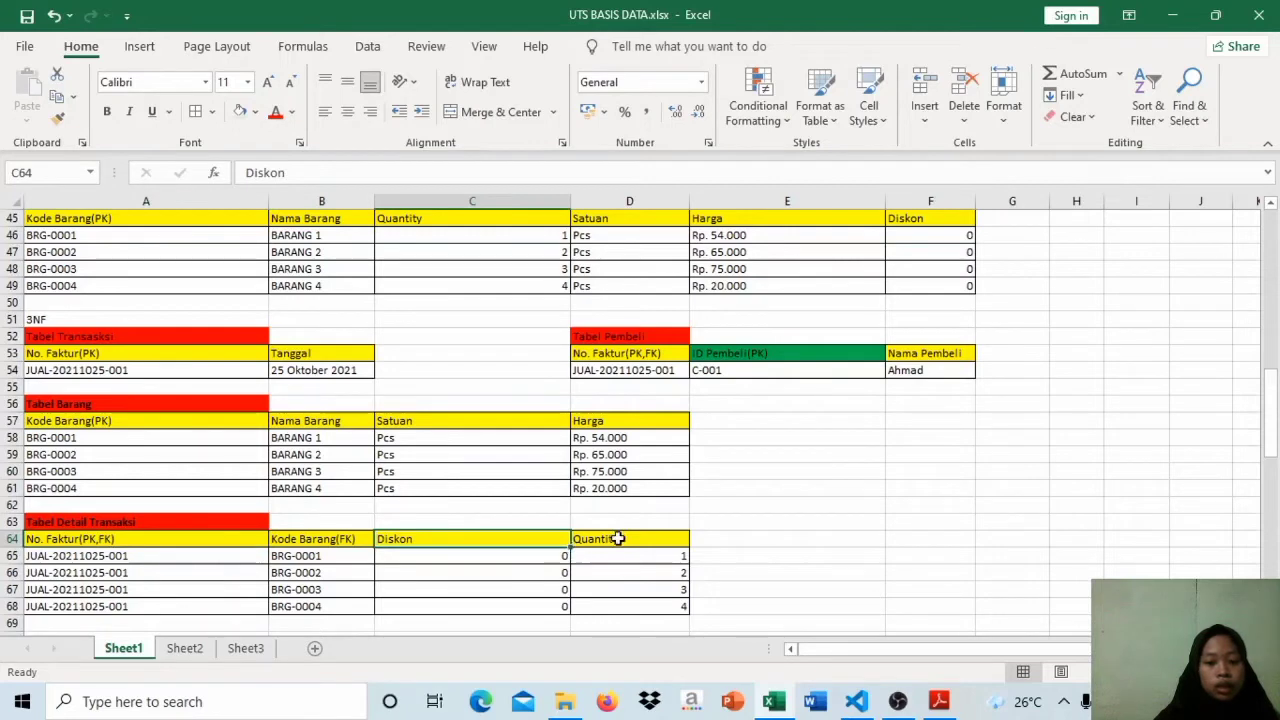
click(173, 542)
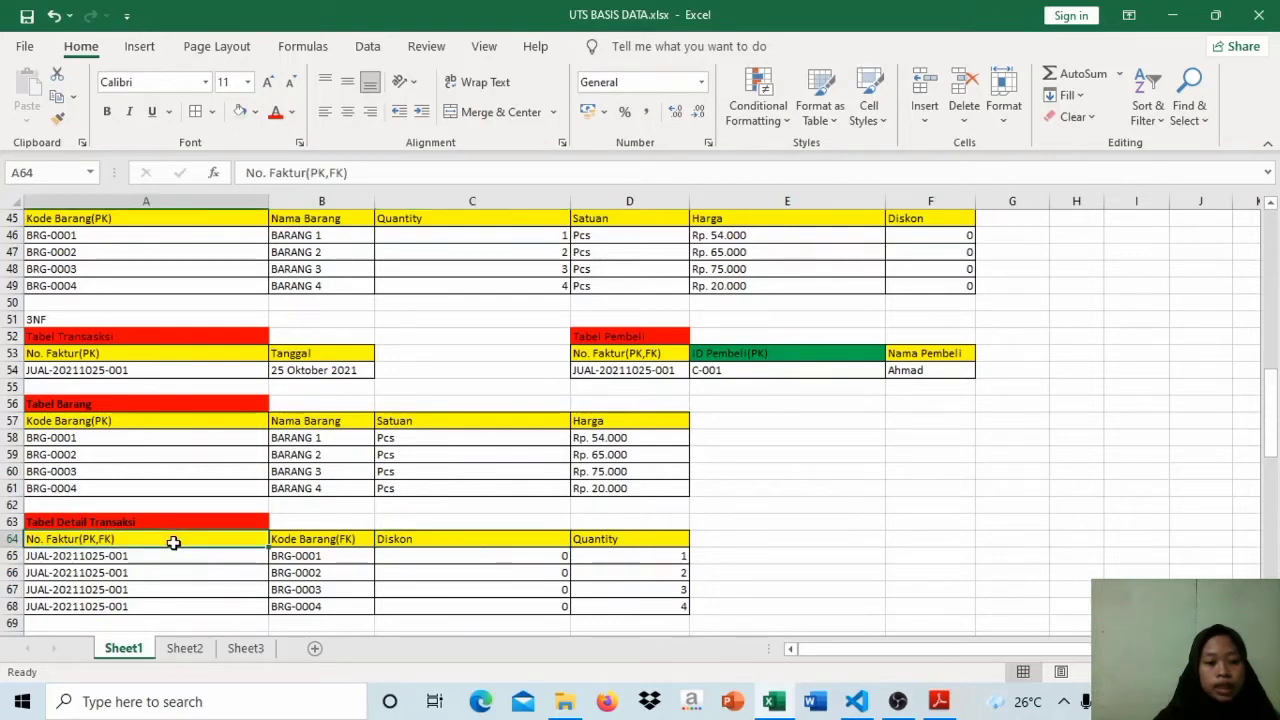
click(313, 354)
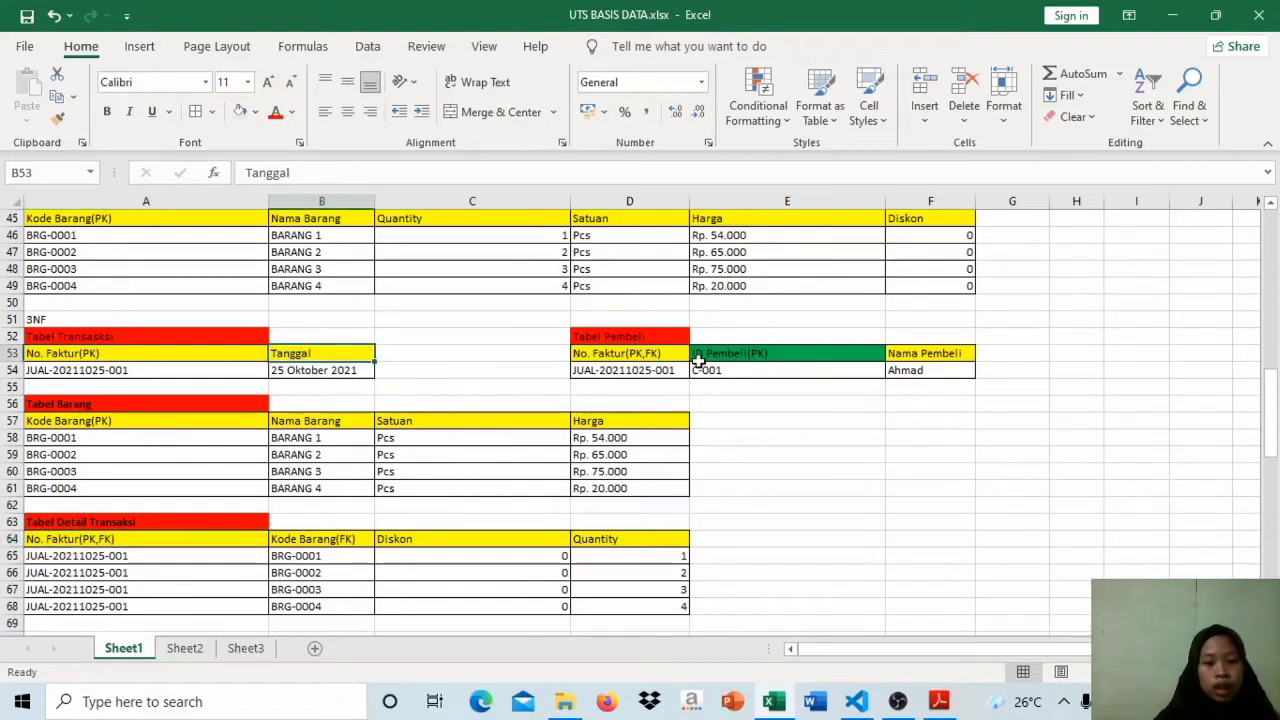
click(705, 360)
click(950, 357)
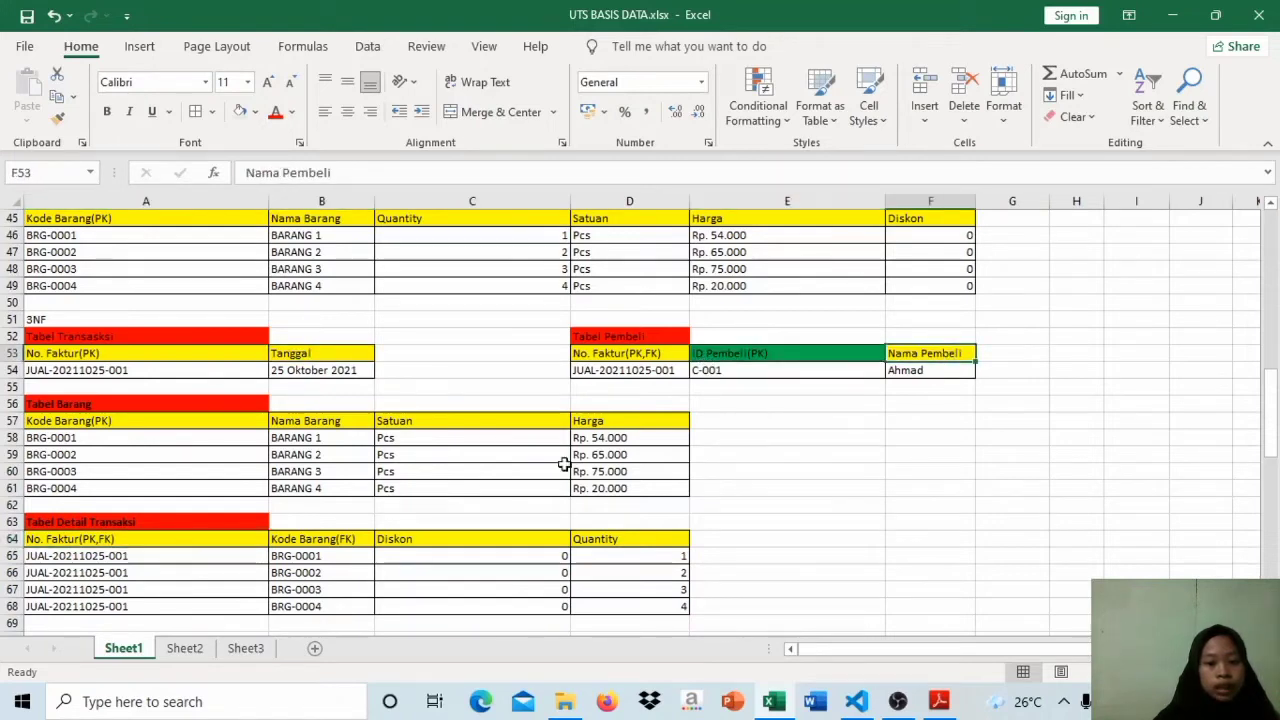
Step: Relate Kode Barang in the 3NF Tabel Detail Transaksi to Nama Barang, Satuan and Harga in Tabel Barang, and review the Diskon and Quantity columns
click(336, 559)
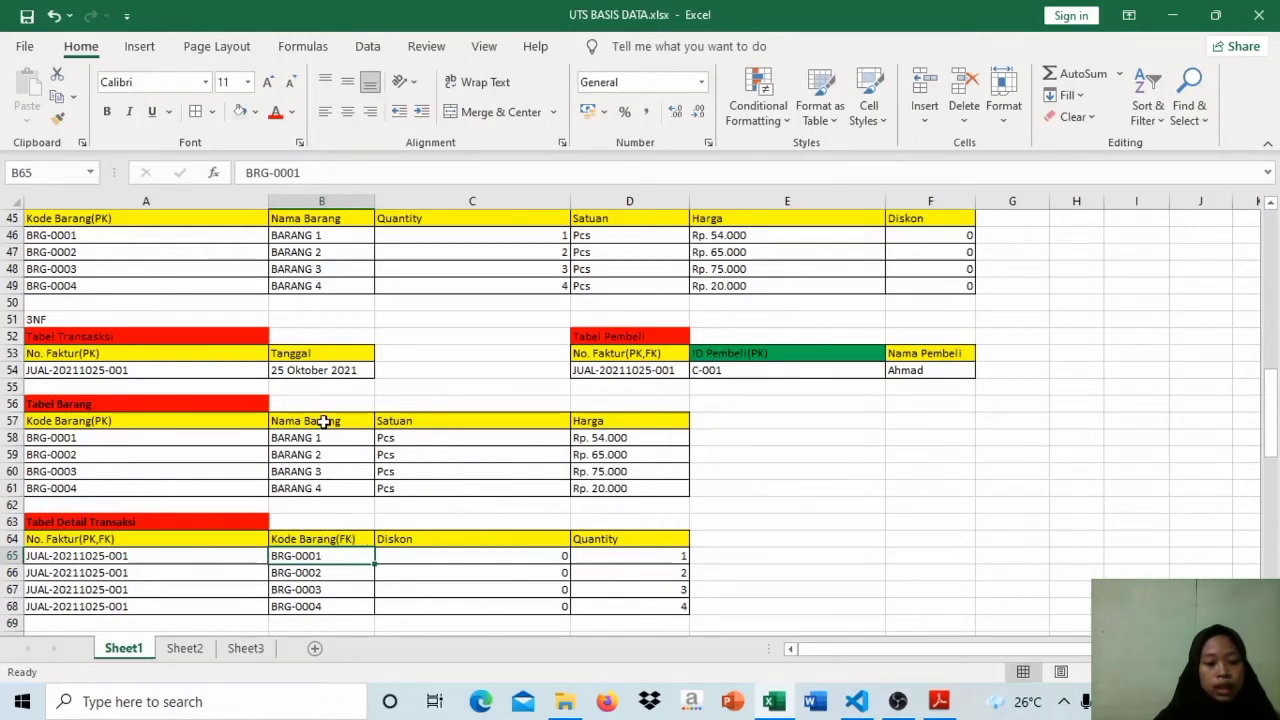
click(323, 421)
click(390, 421)
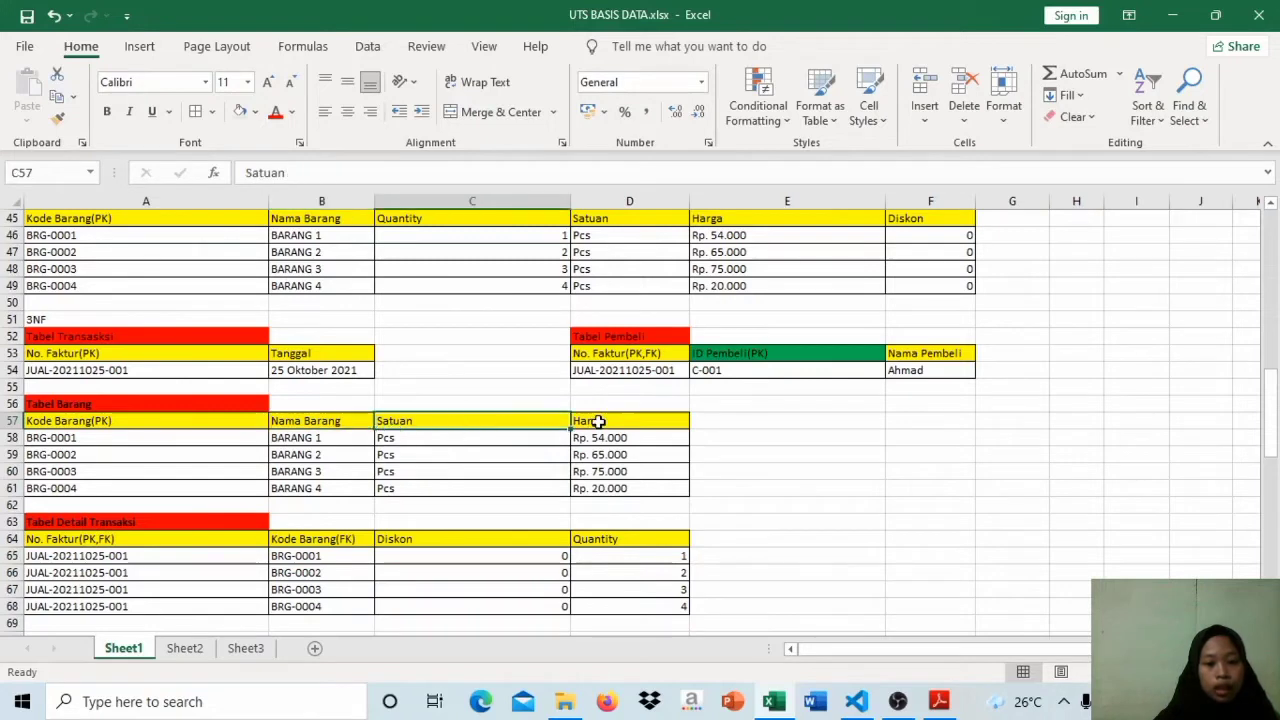
click(597, 421)
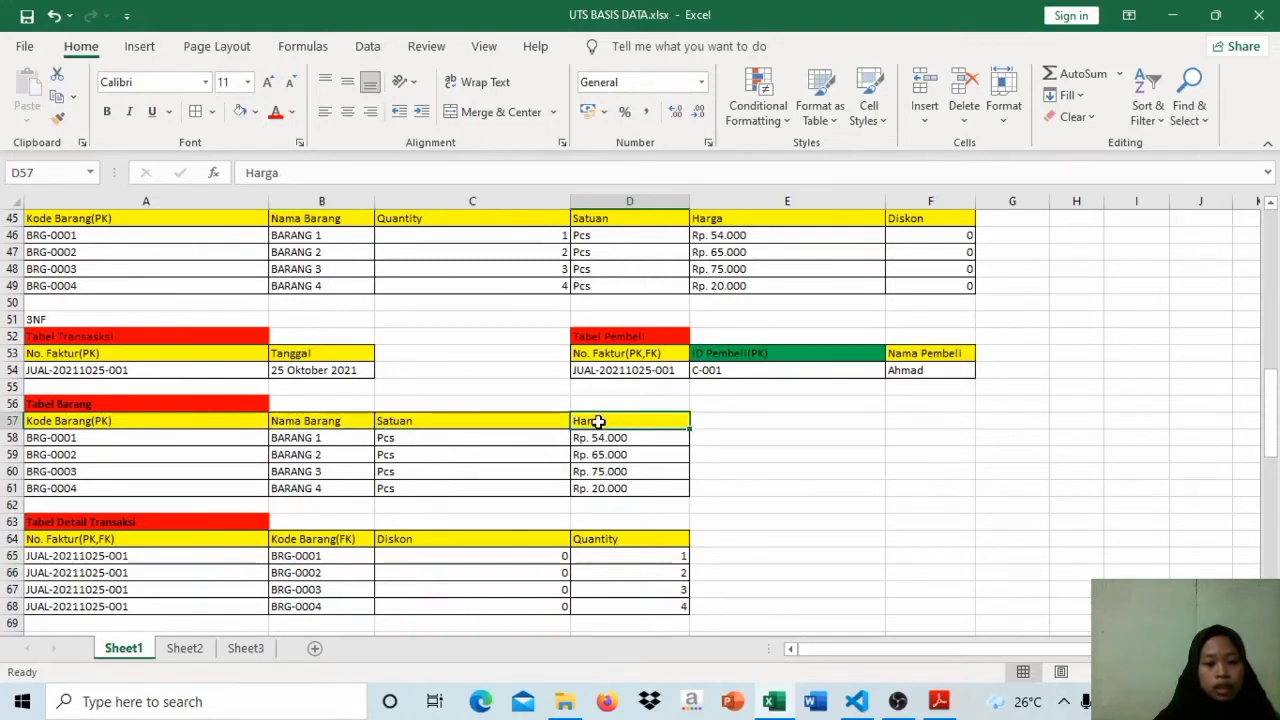
click(516, 538)
click(609, 540)
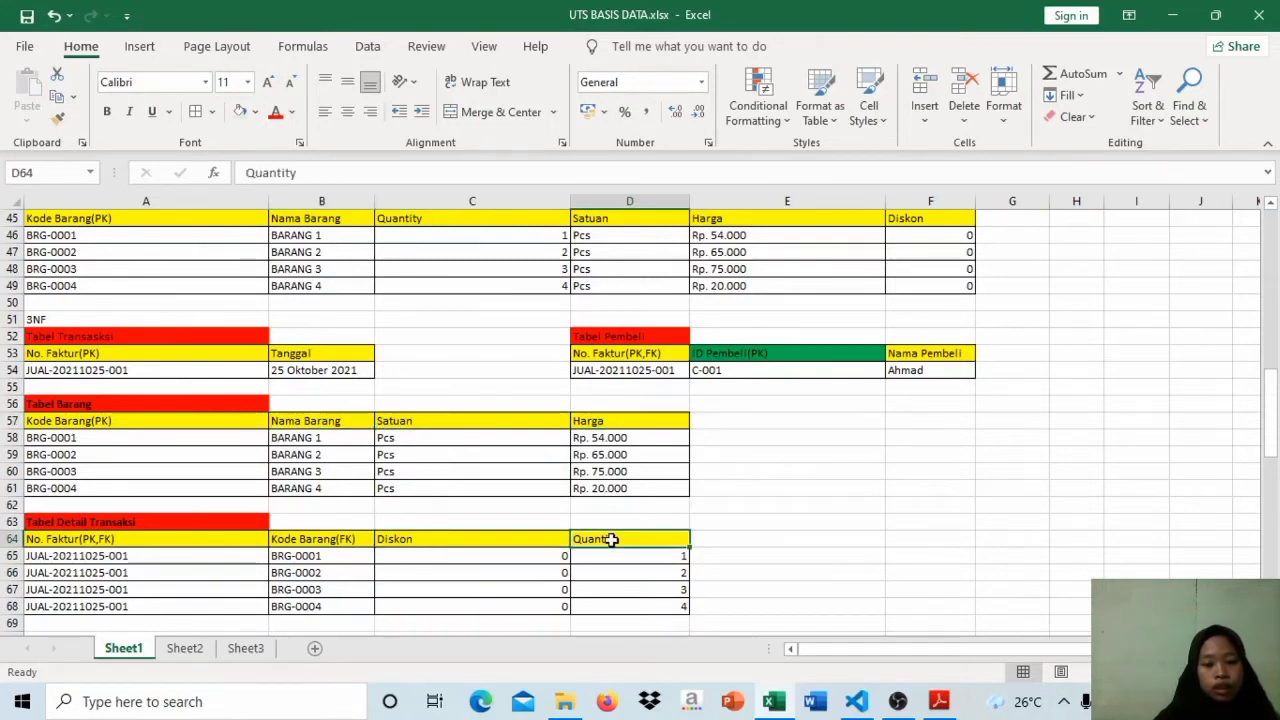
click(511, 545)
click(608, 538)
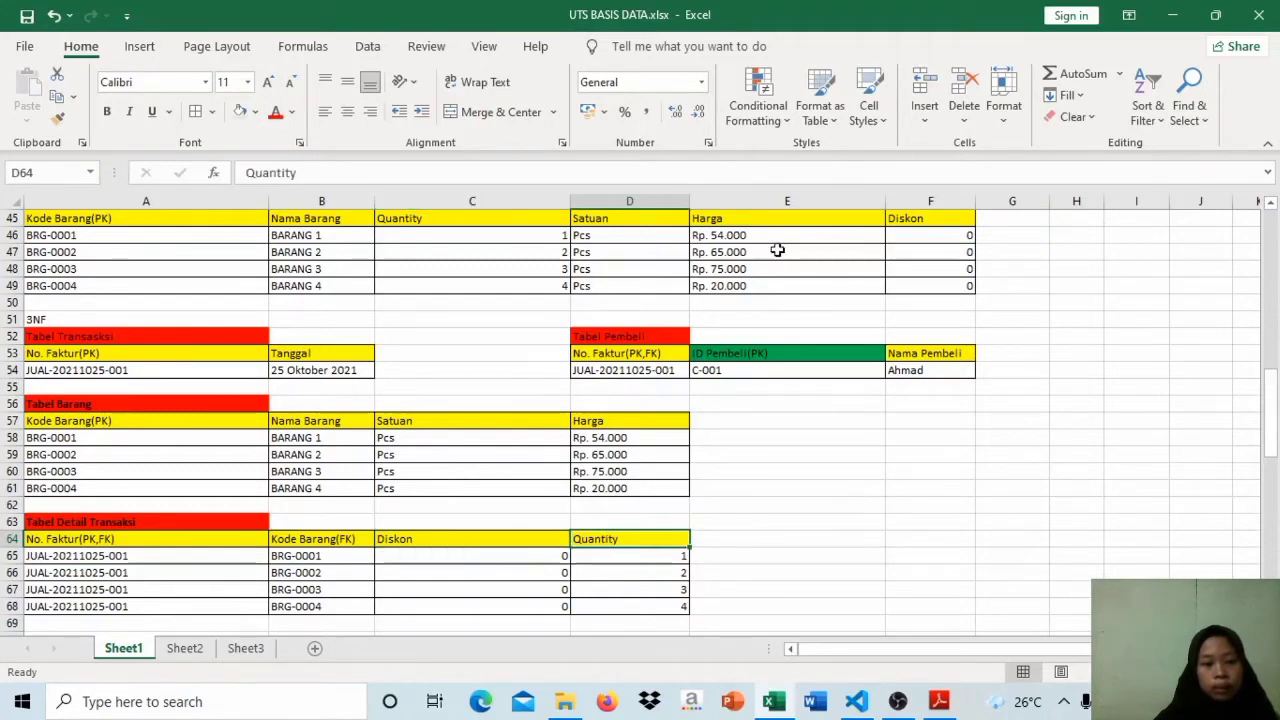
Step: Examine the ID Toko(PK), Nama Toko, Alamat and No. Faktur(FK) columns of Tabel Toko under Hasil Normalisasi
mouse_move(1270, 438)
mouse_down()
mouse_move(1272, 500)
mouse_move(1272, 444)
mouse_up()
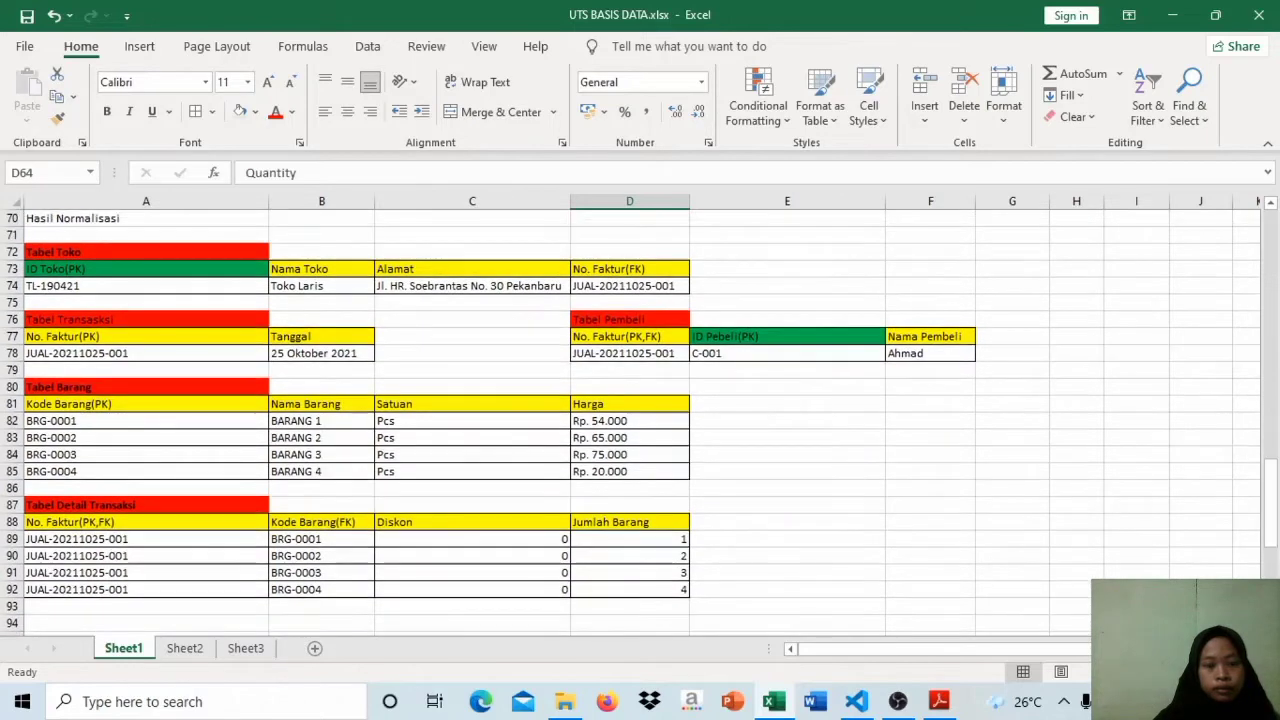
click(153, 253)
click(172, 272)
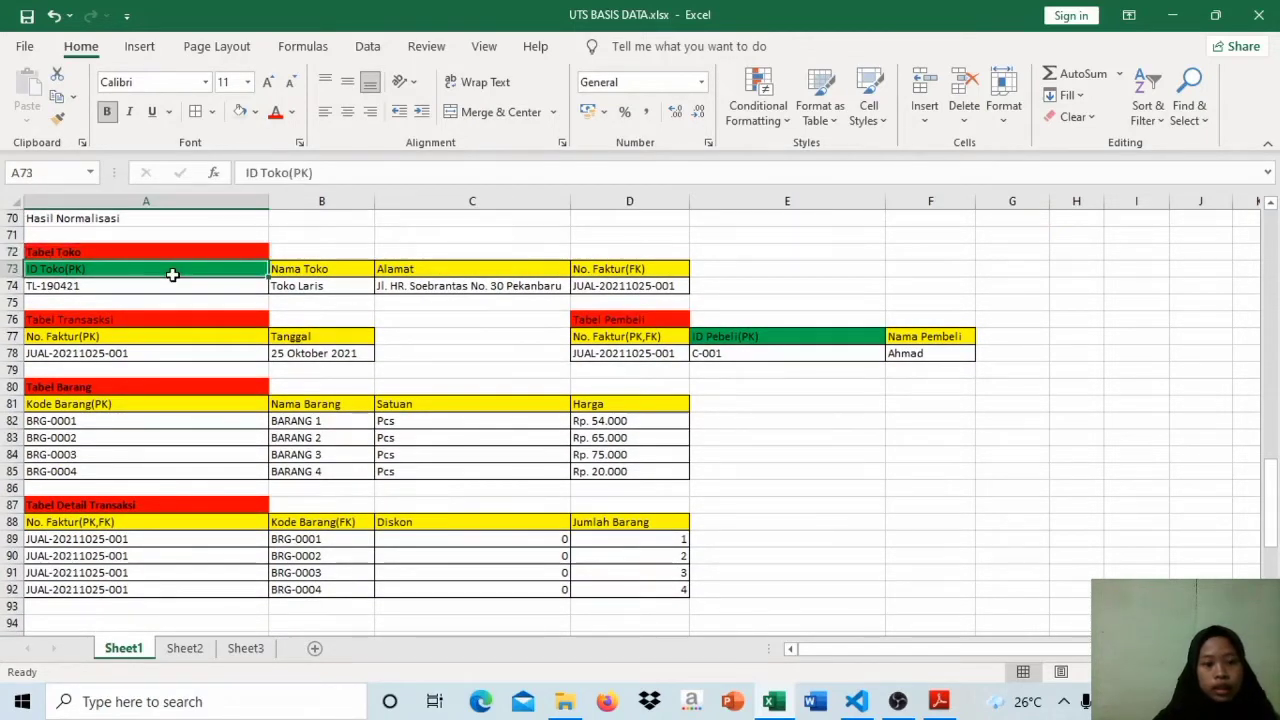
click(312, 273)
click(418, 272)
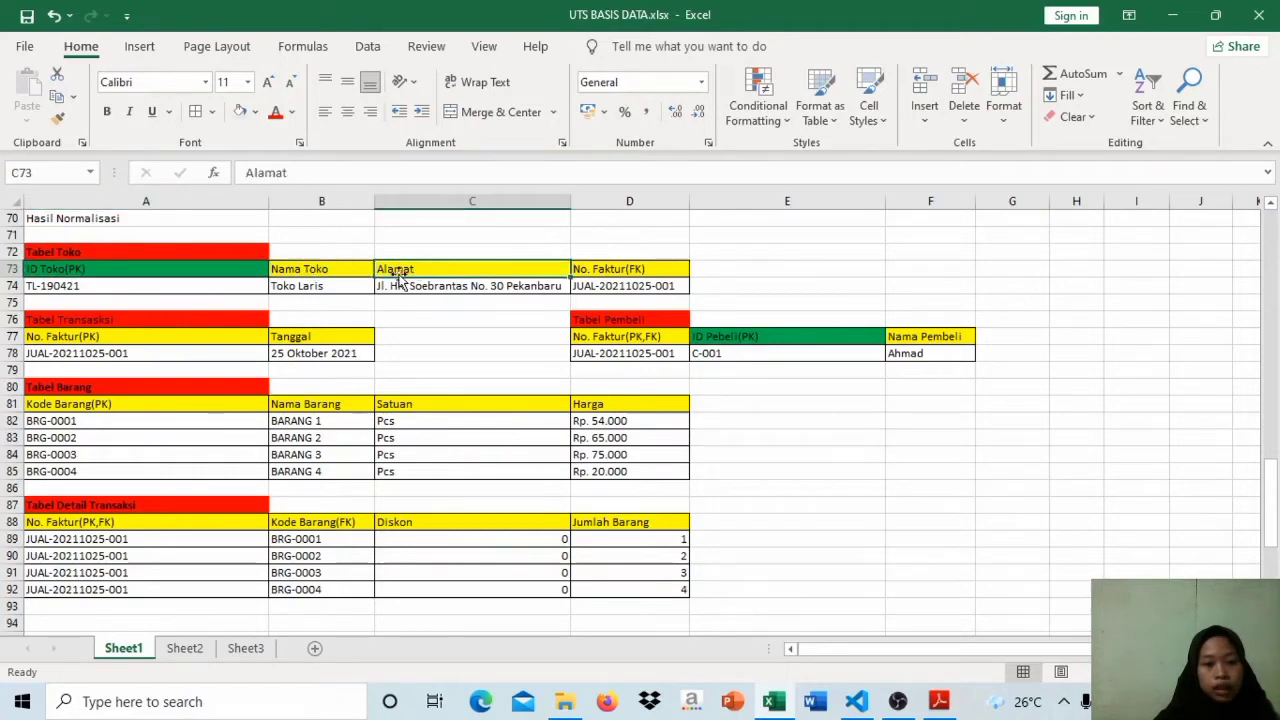
click(237, 269)
click(288, 269)
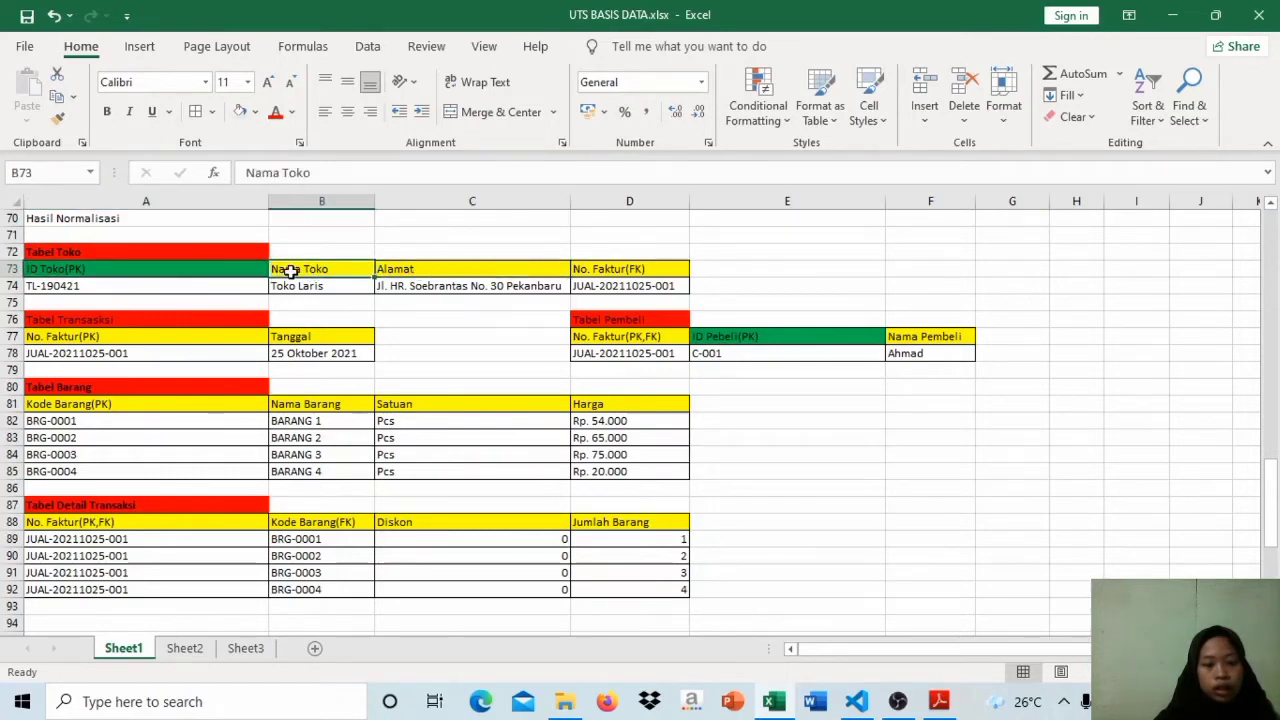
click(434, 270)
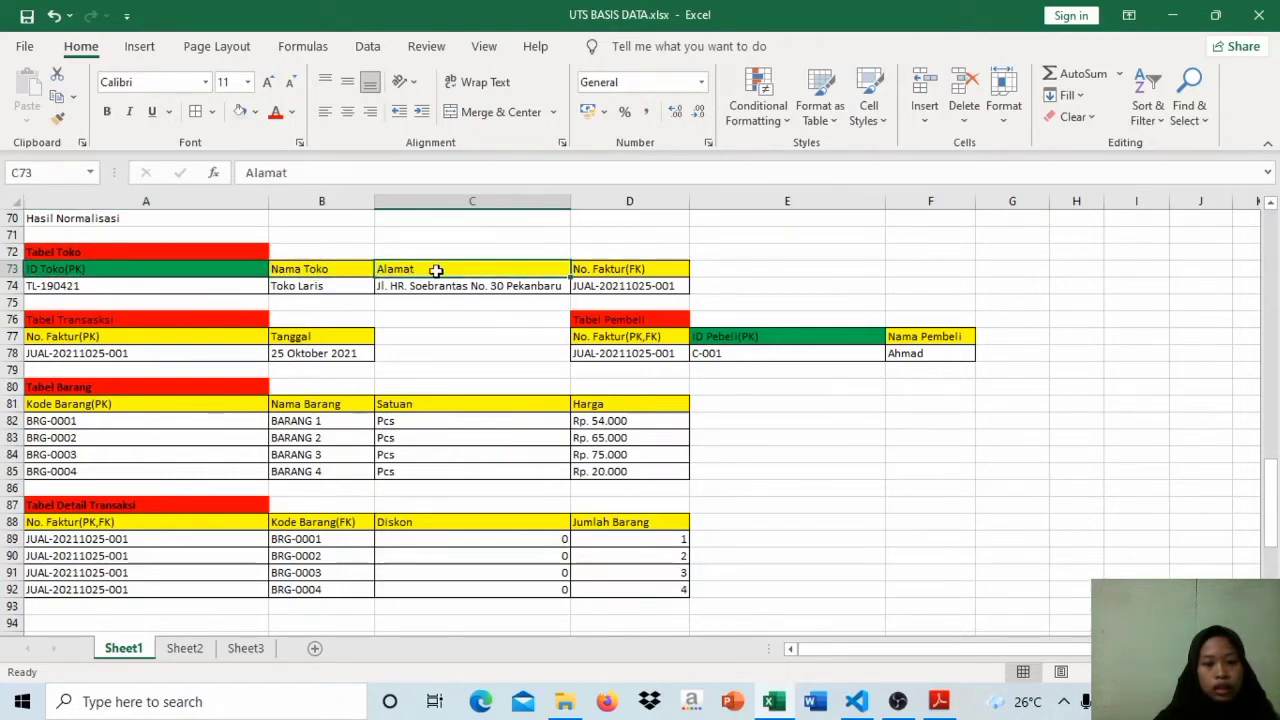
click(606, 269)
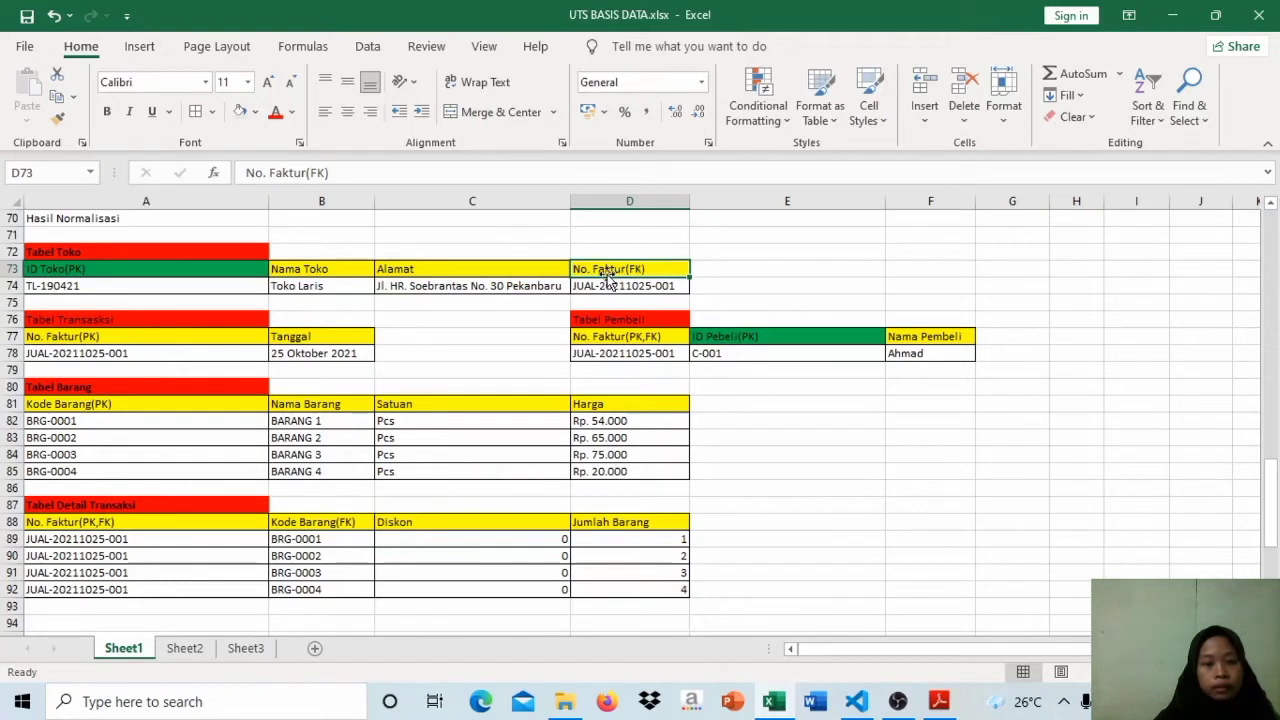
Step: Compare the ID Toko(PK) key of Tabel Toko with its Nama Toko, Alamat and No. Faktur(FK) columns and the invoice number below
click(212, 252)
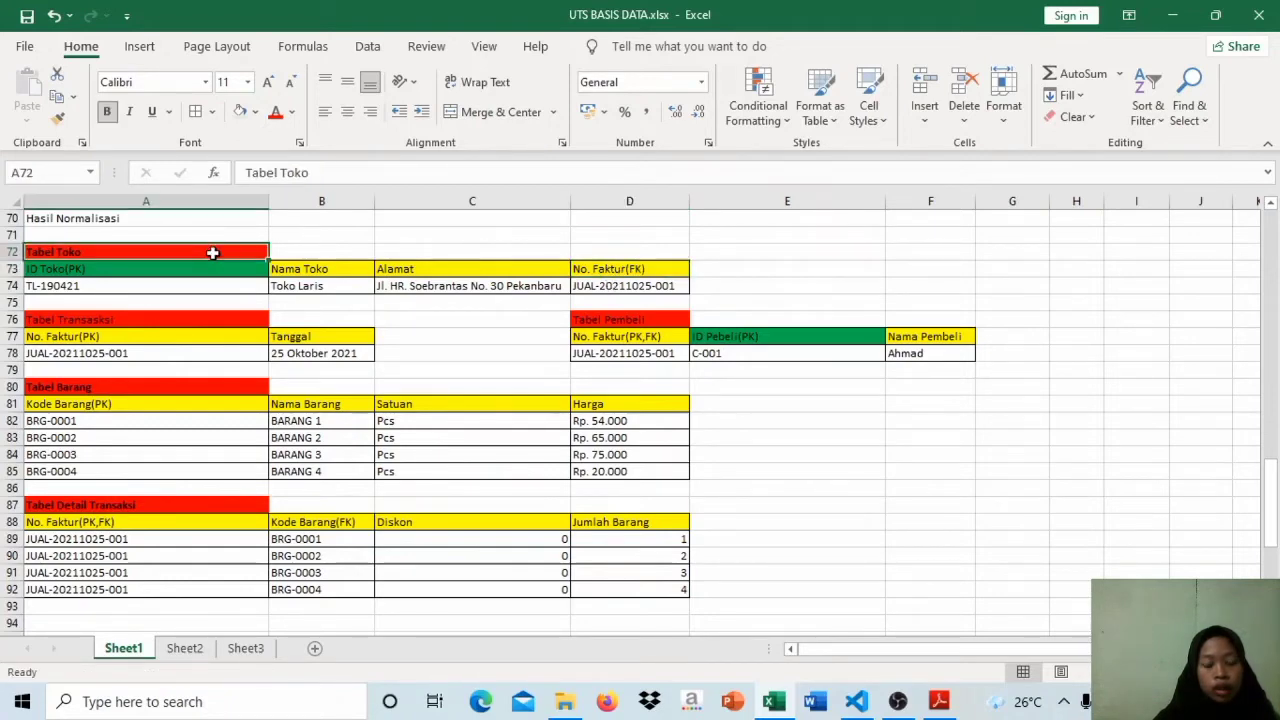
click(223, 267)
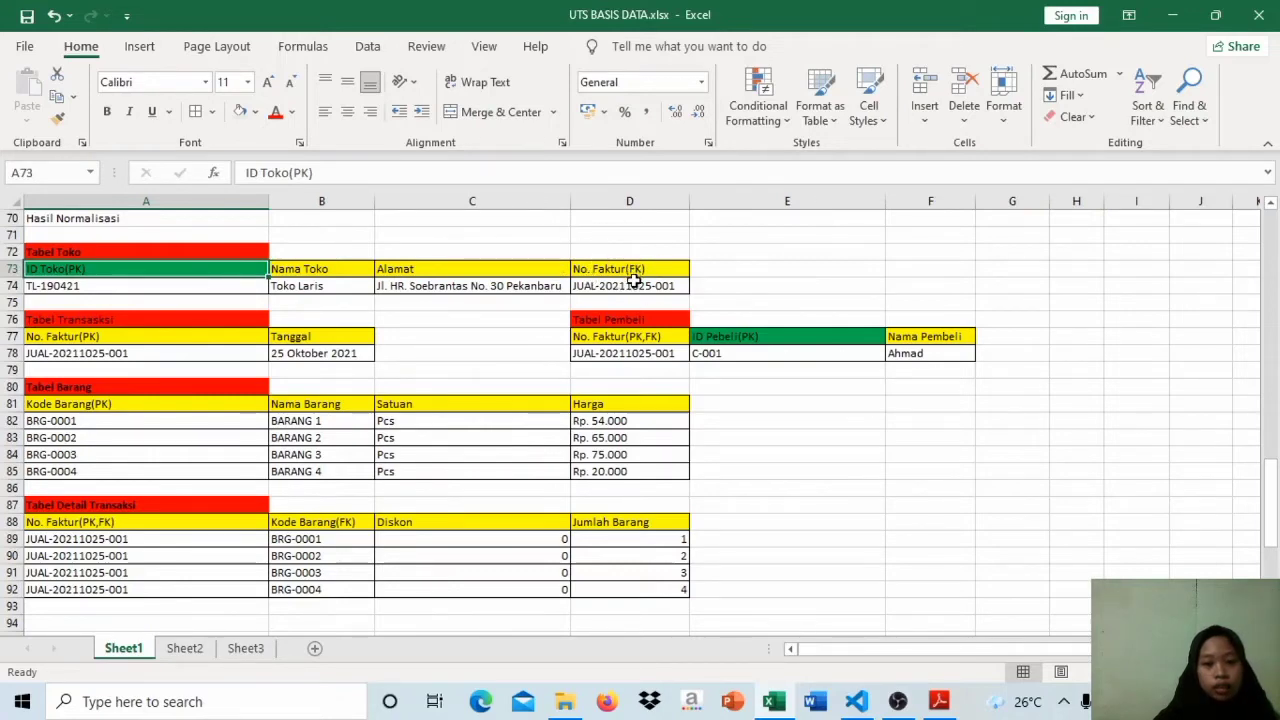
click(633, 284)
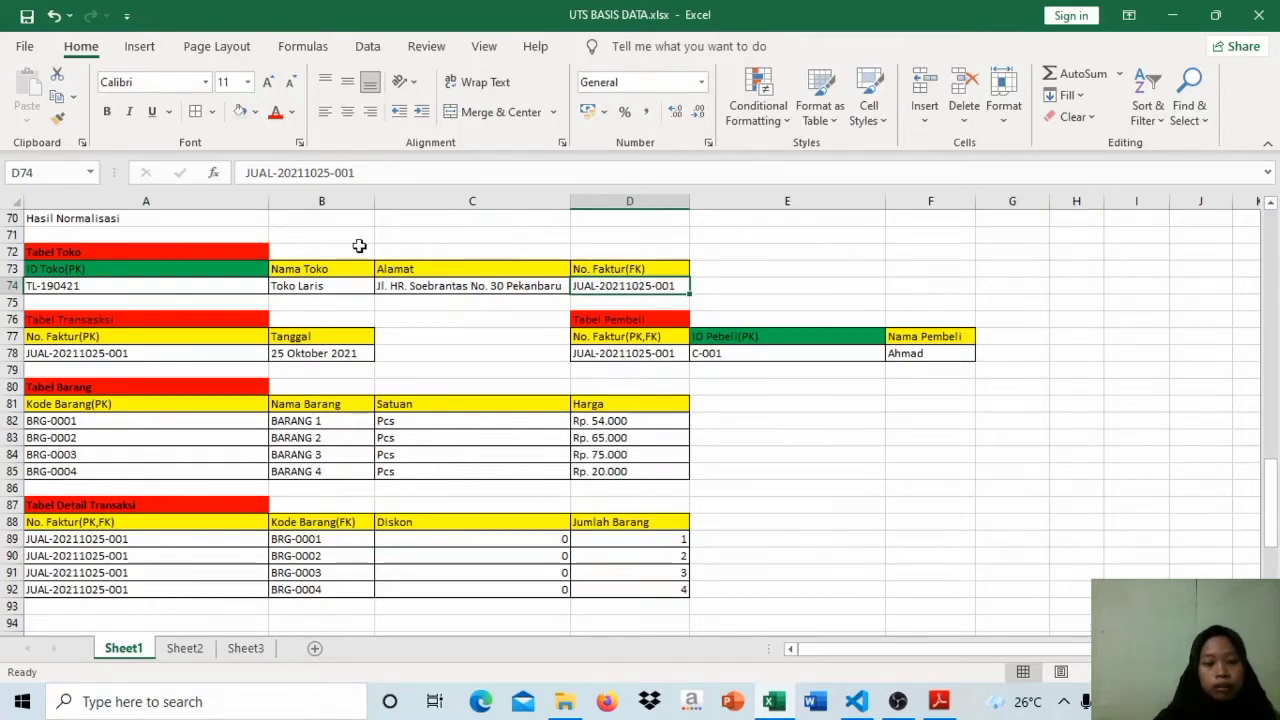
click(127, 272)
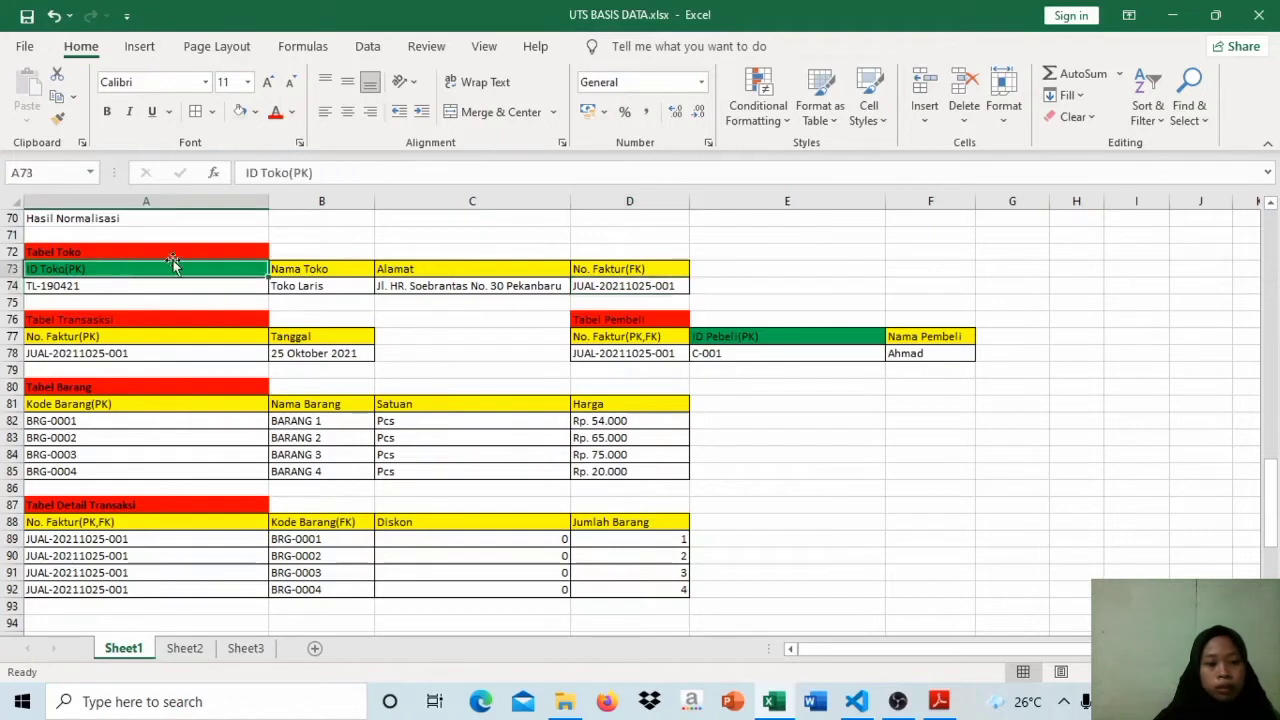
click(330, 273)
click(401, 272)
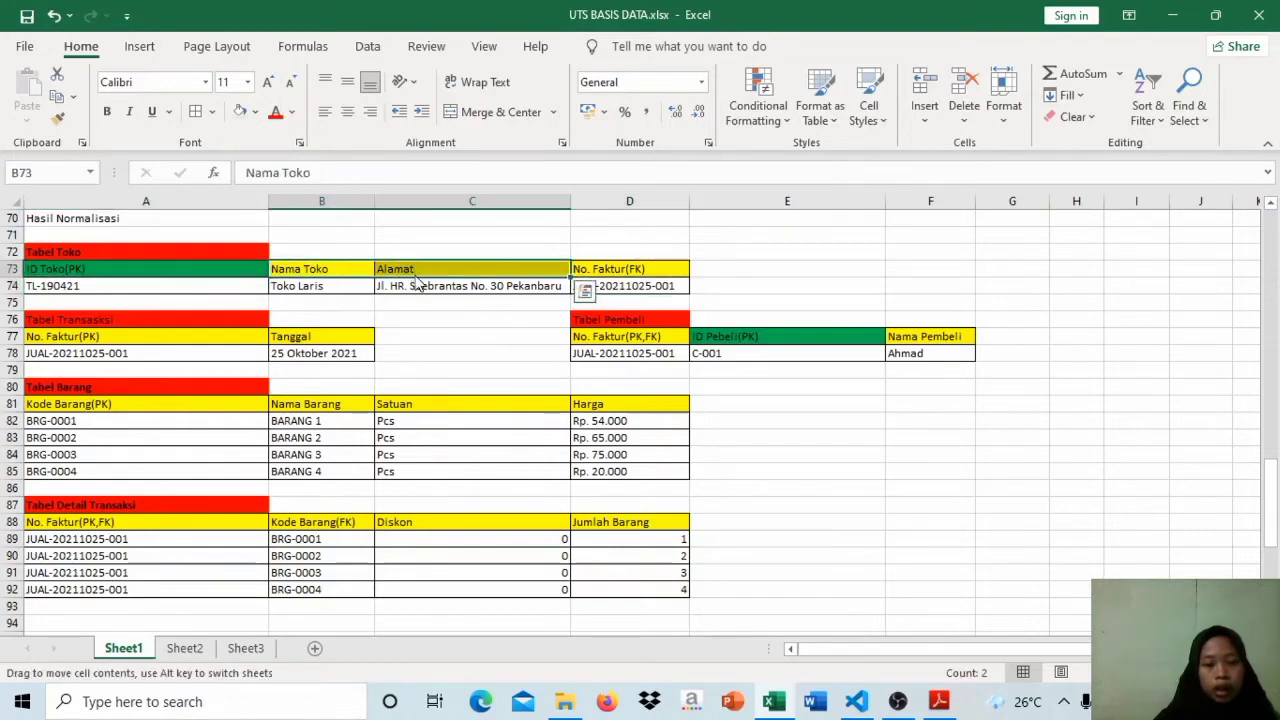
click(646, 269)
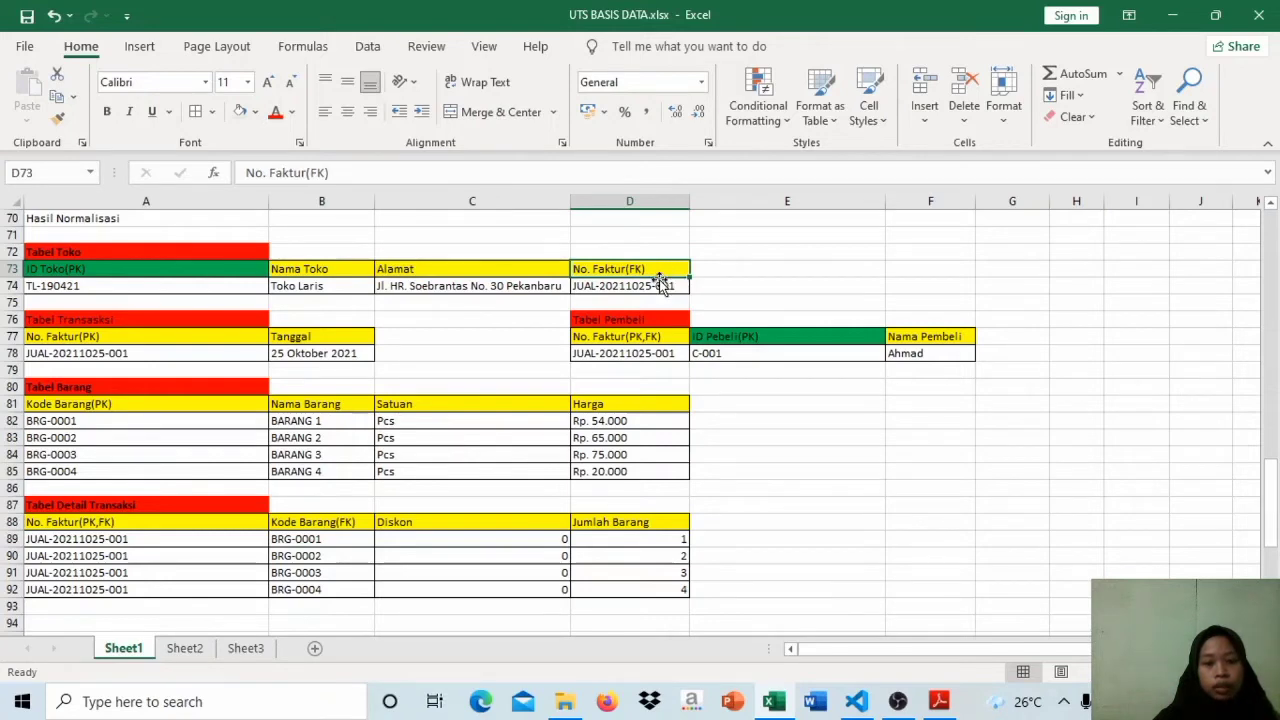
click(660, 282)
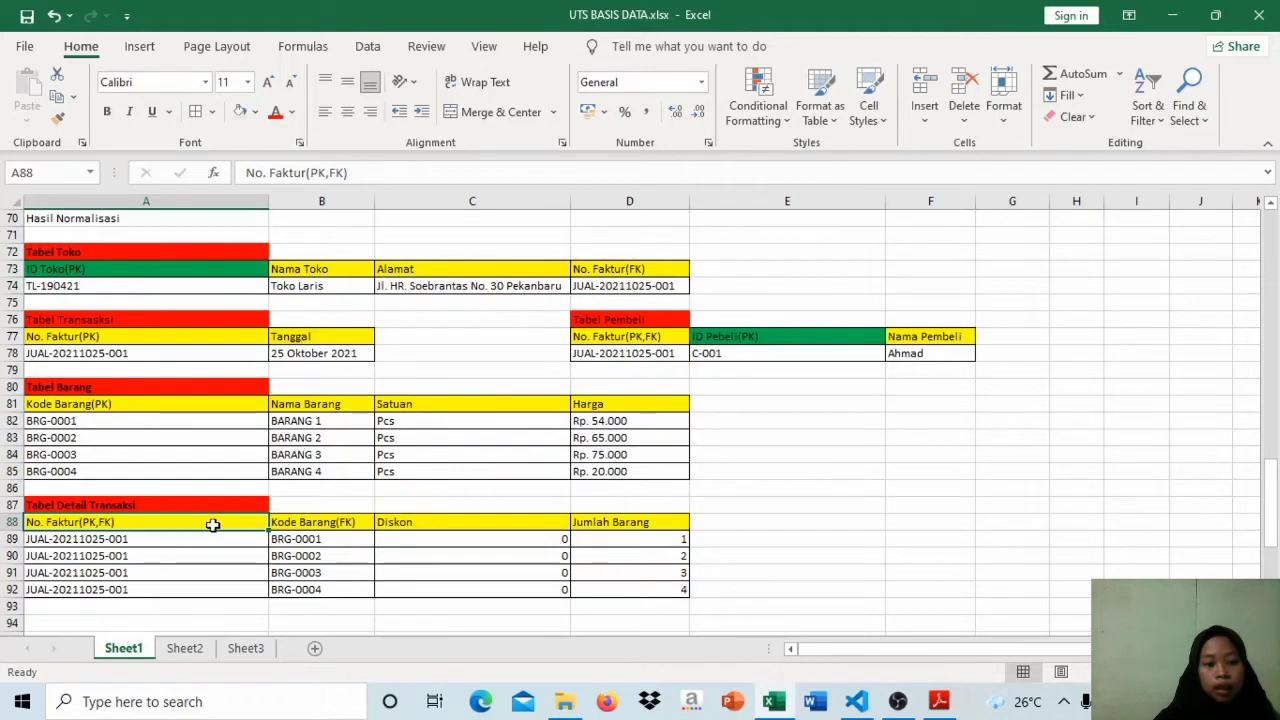
Step: Trace the No. Faktur key through Tabel Transaksi, Tabel Pembeli and Tabel Detail Transaksi in the Hasil Normalisasi section
click(203, 340)
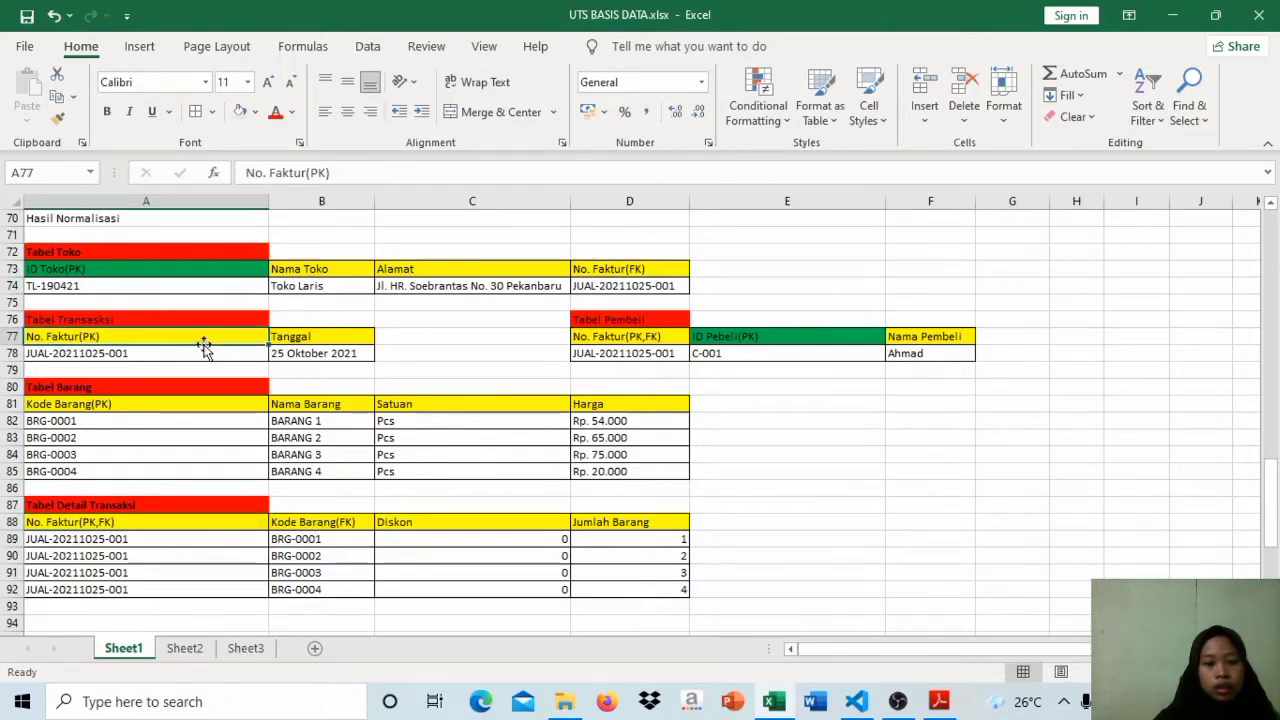
click(578, 352)
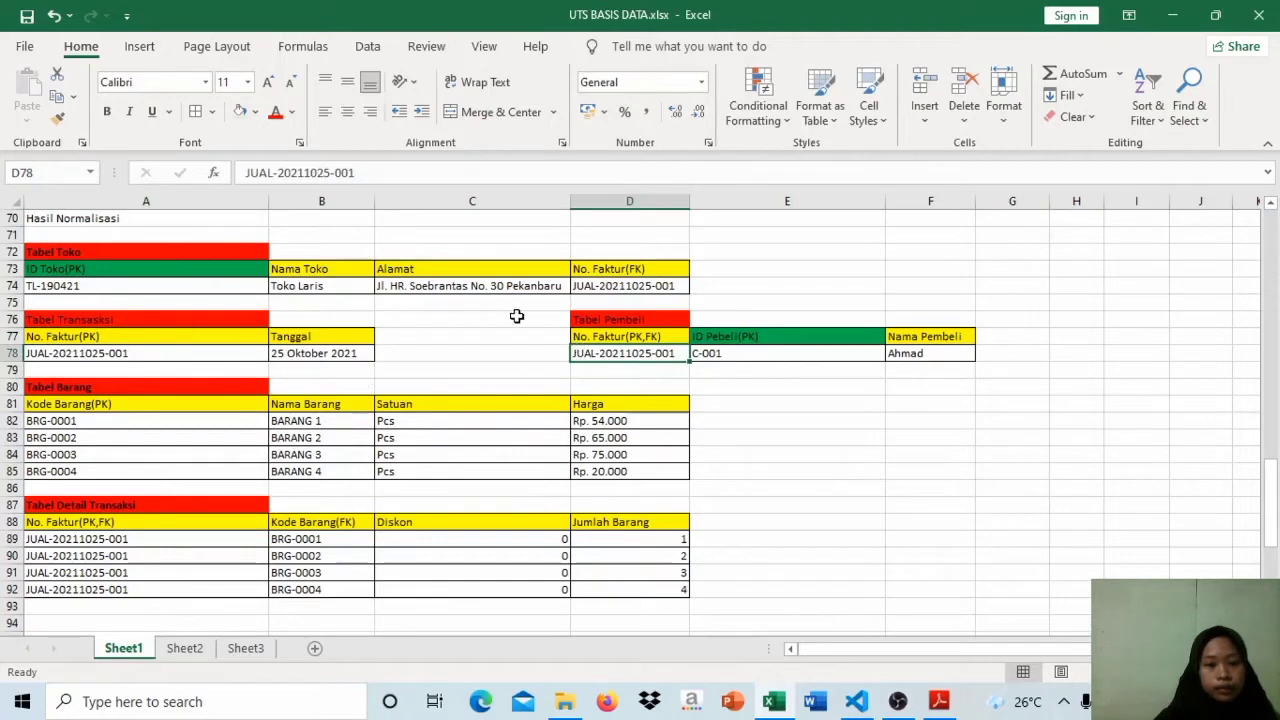
click(153, 323)
click(161, 335)
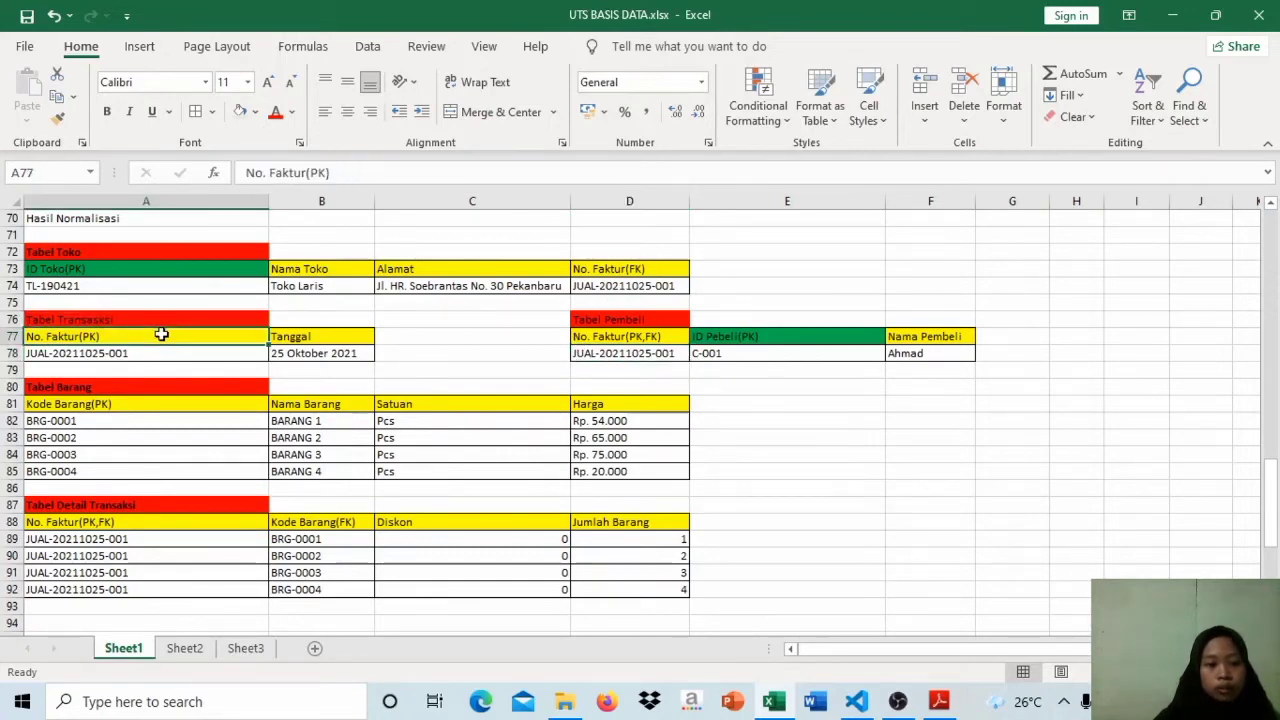
click(622, 322)
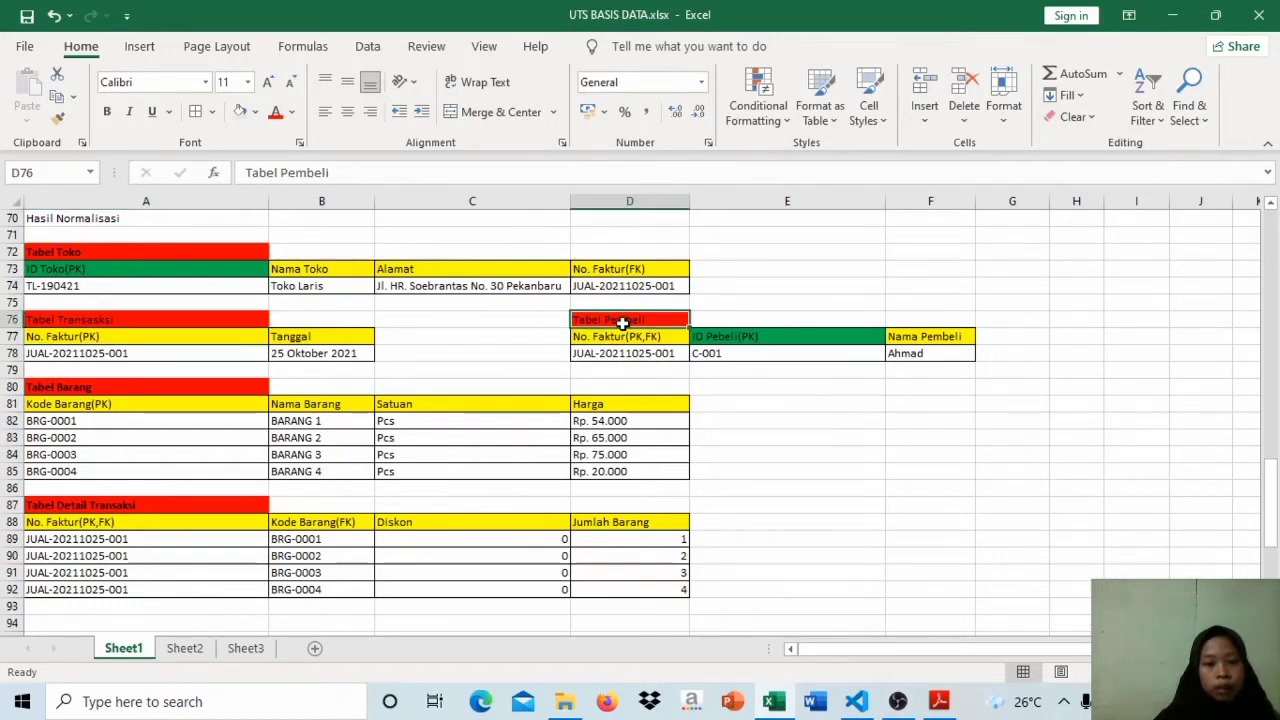
click(108, 438)
click(150, 516)
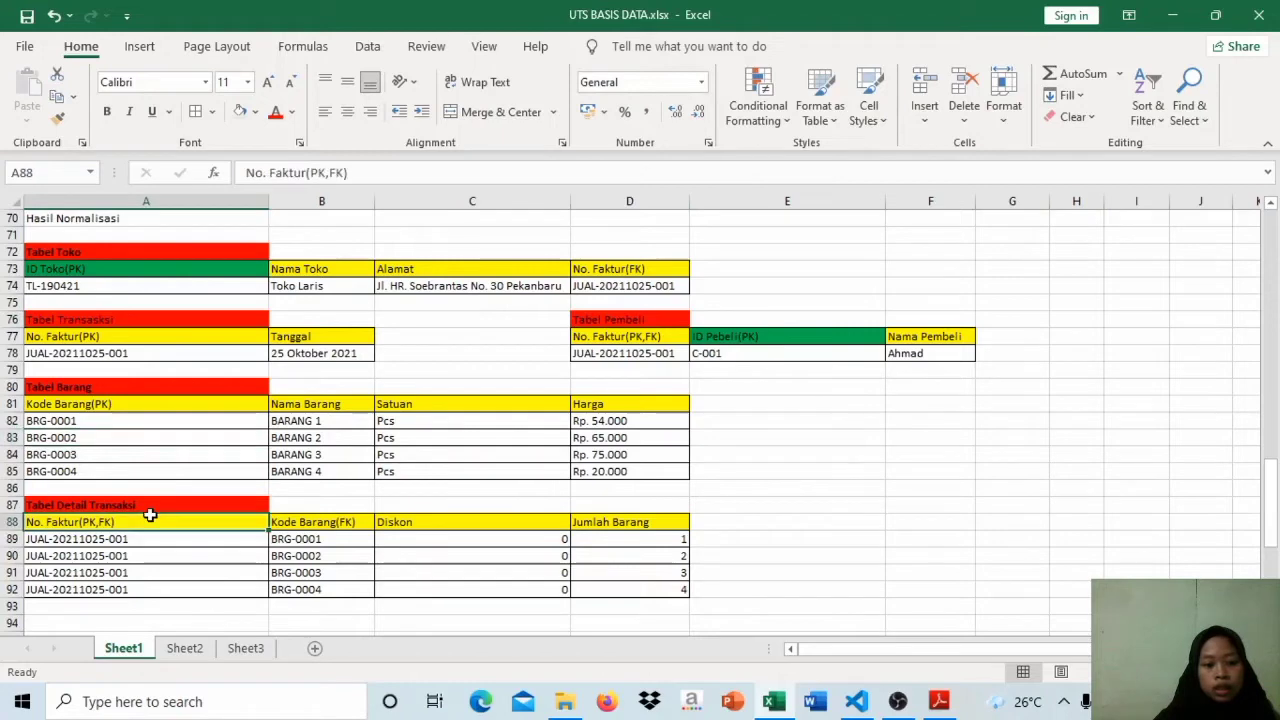
Step: Review the Faktur Pembelian header on Sheet2 and the Nama Toko, No. Faktur and Tanggal columns of its UNNORMALISASI table
click(184, 648)
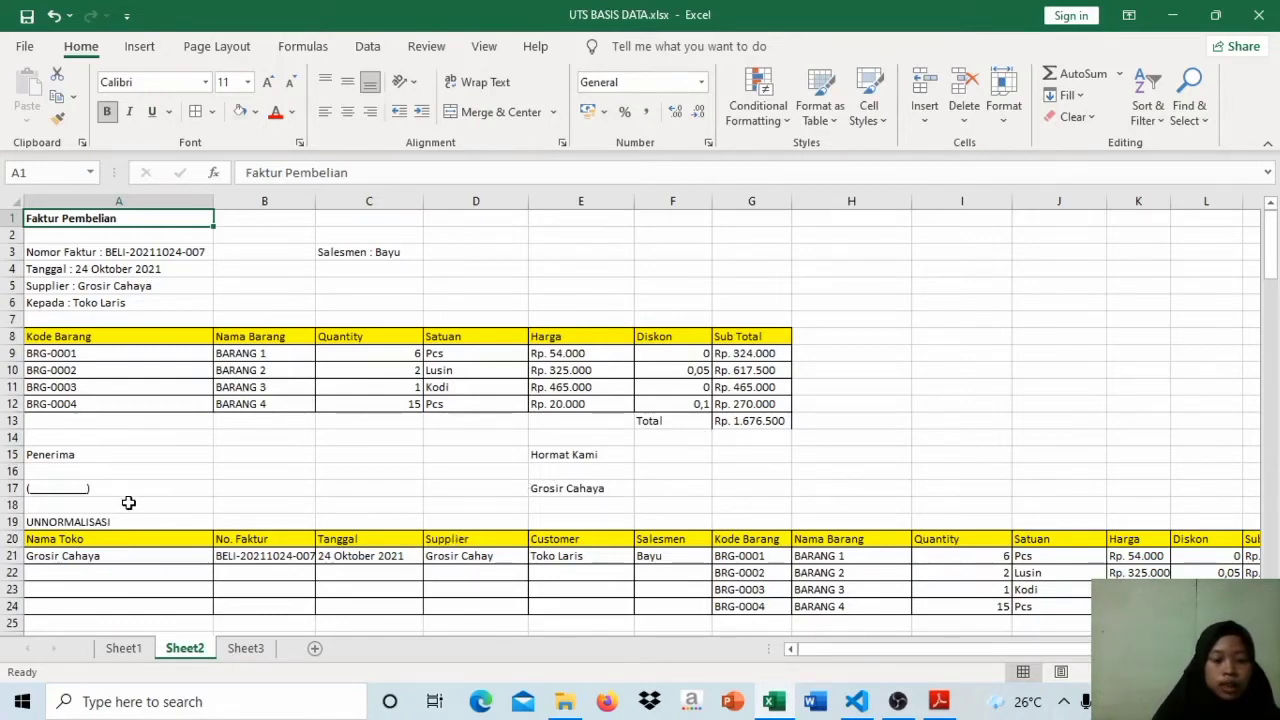
click(157, 254)
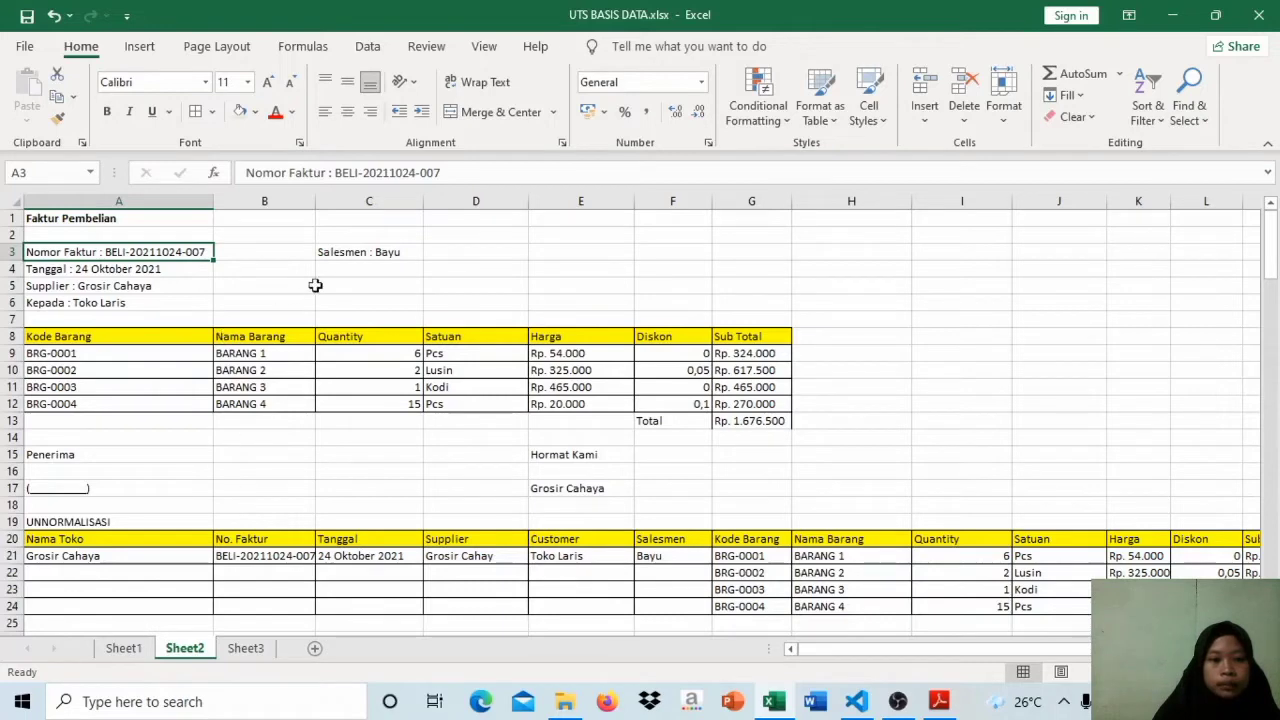
click(102, 538)
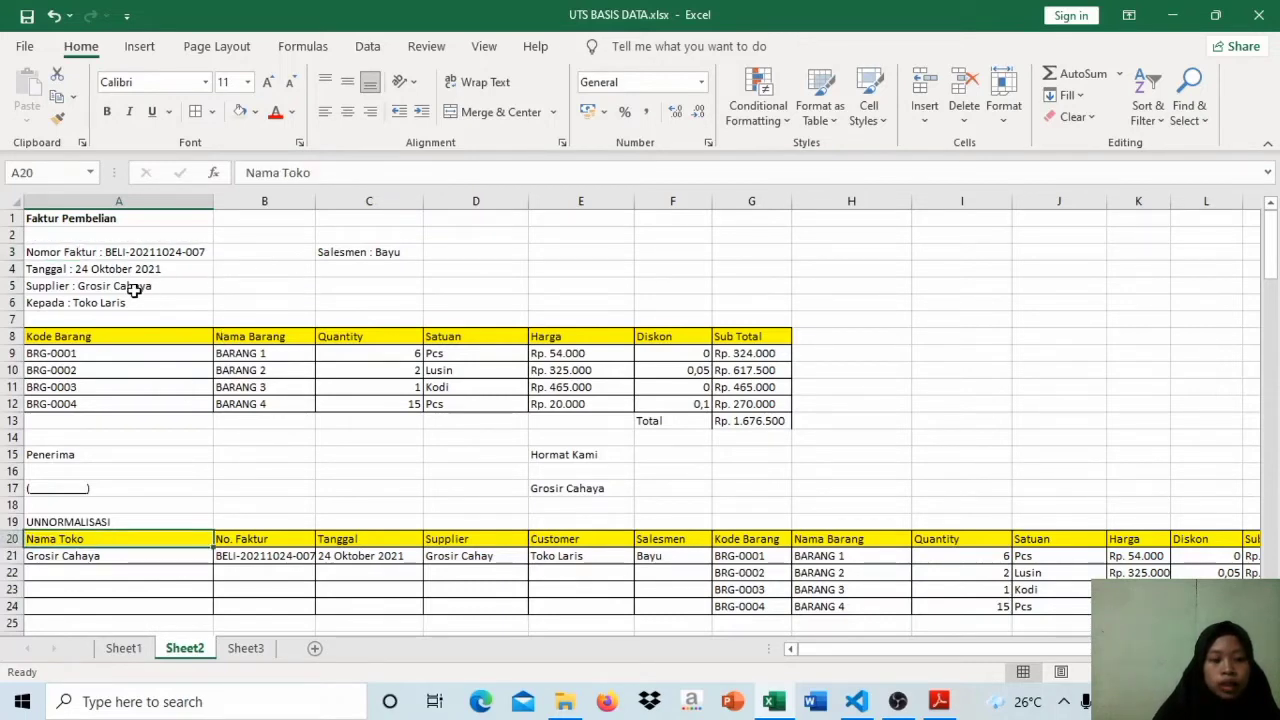
click(127, 553)
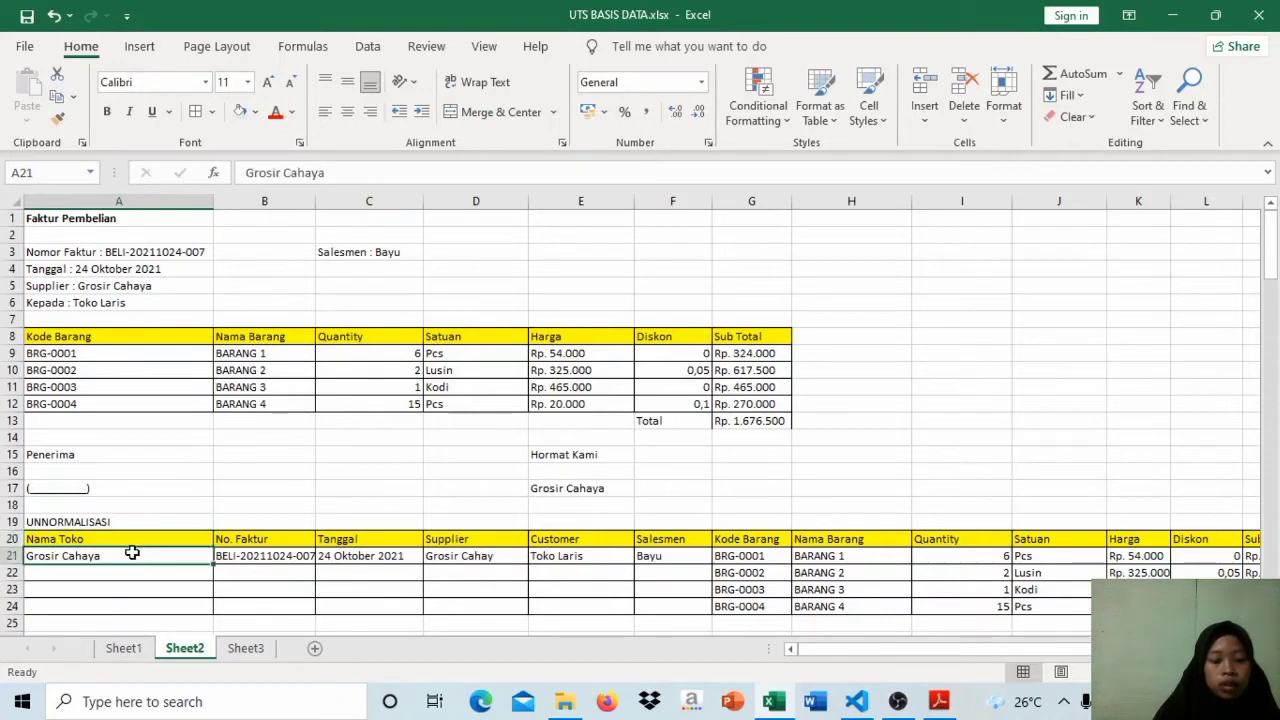
click(273, 539)
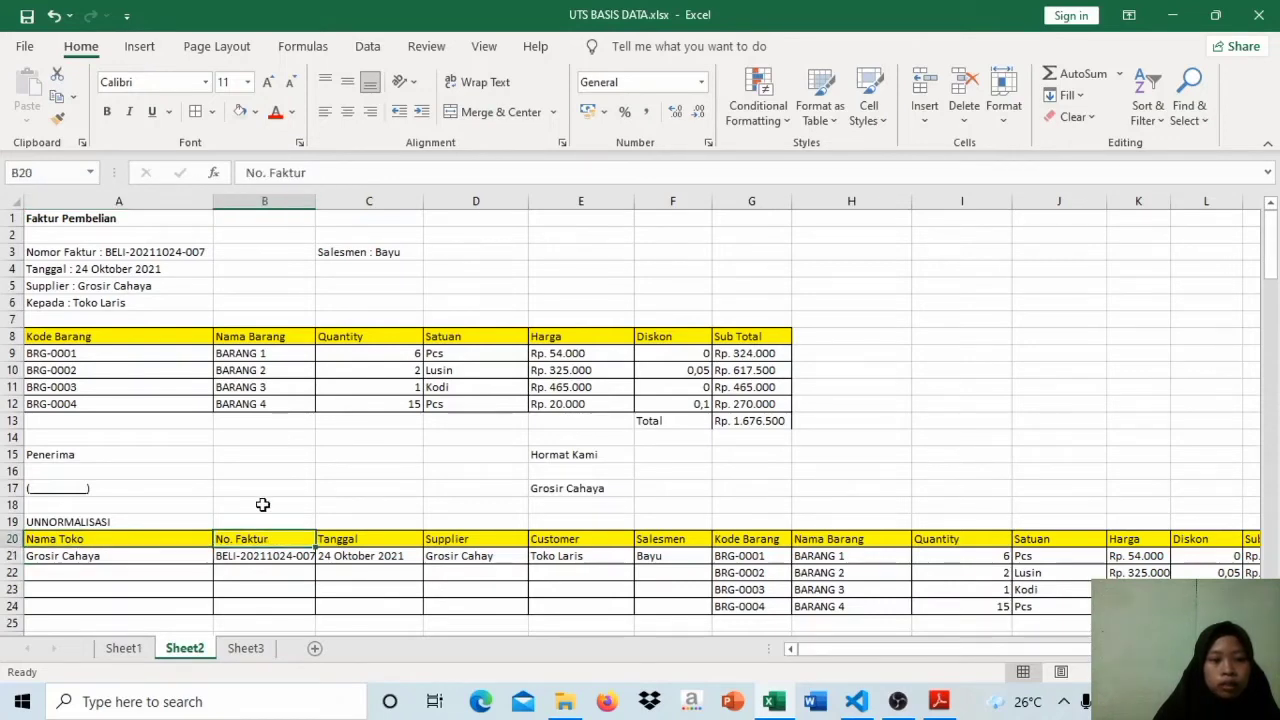
click(356, 536)
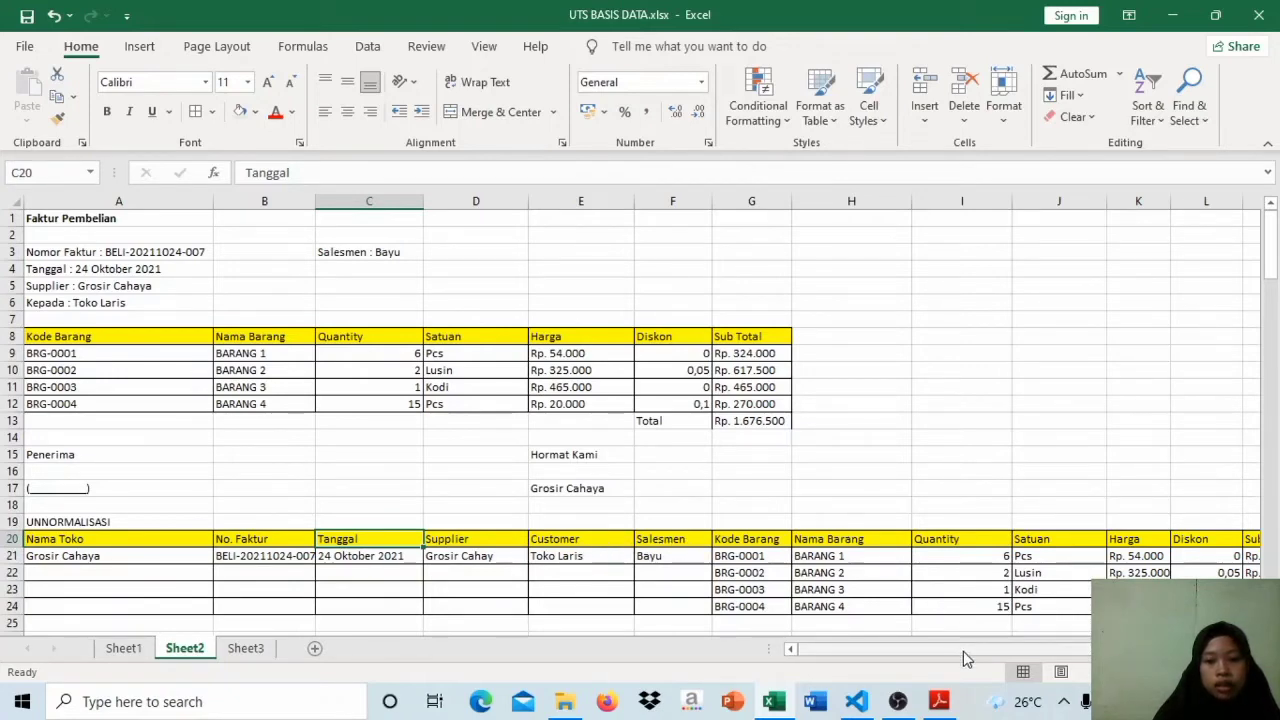
Step: Add the column header Total in cell N20, beside Sub Total in the UNNORMALISASI table
drag(963, 651, 999, 651)
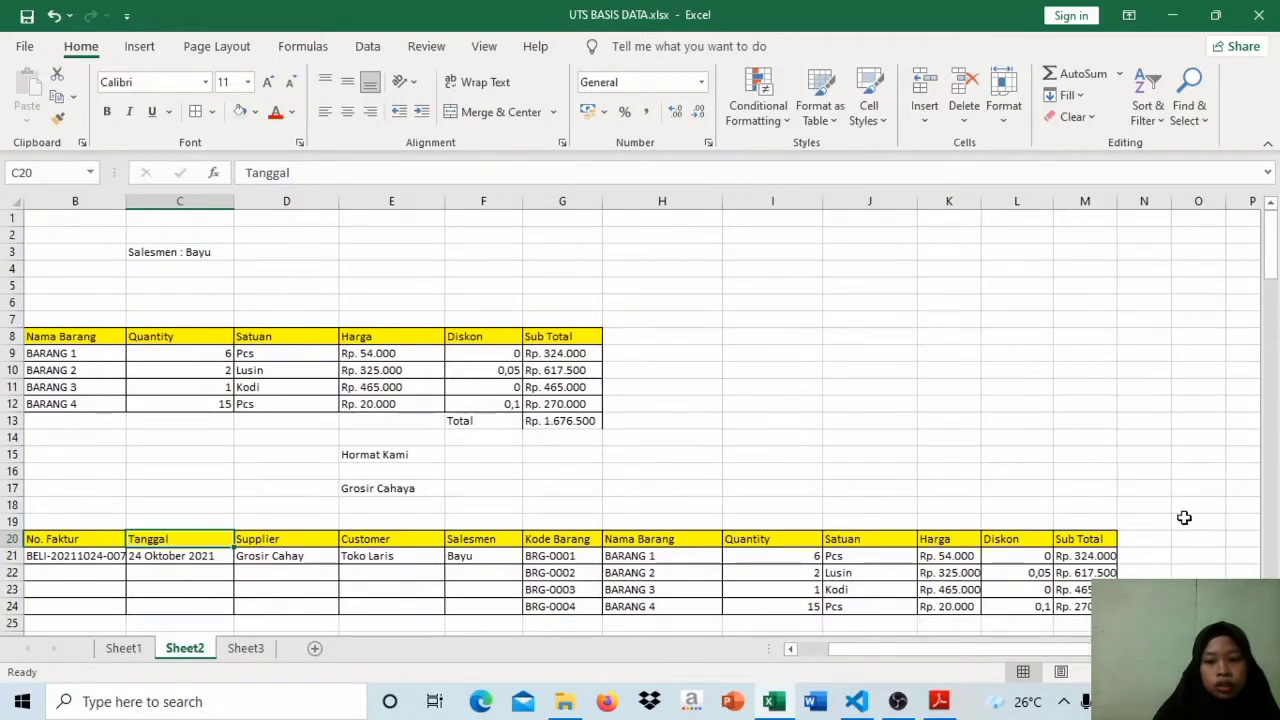
click(1157, 539)
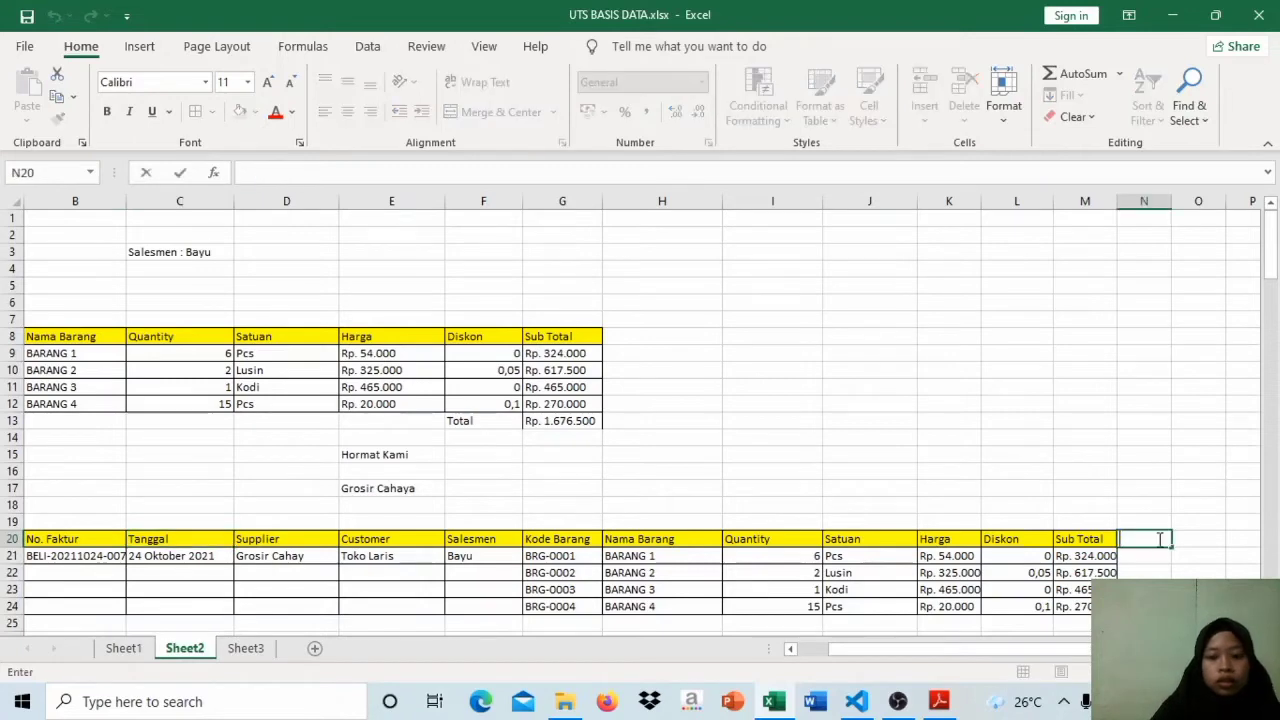
key(Caps_Lock)
text(T)
key(Caps_Lock)
text(otal)
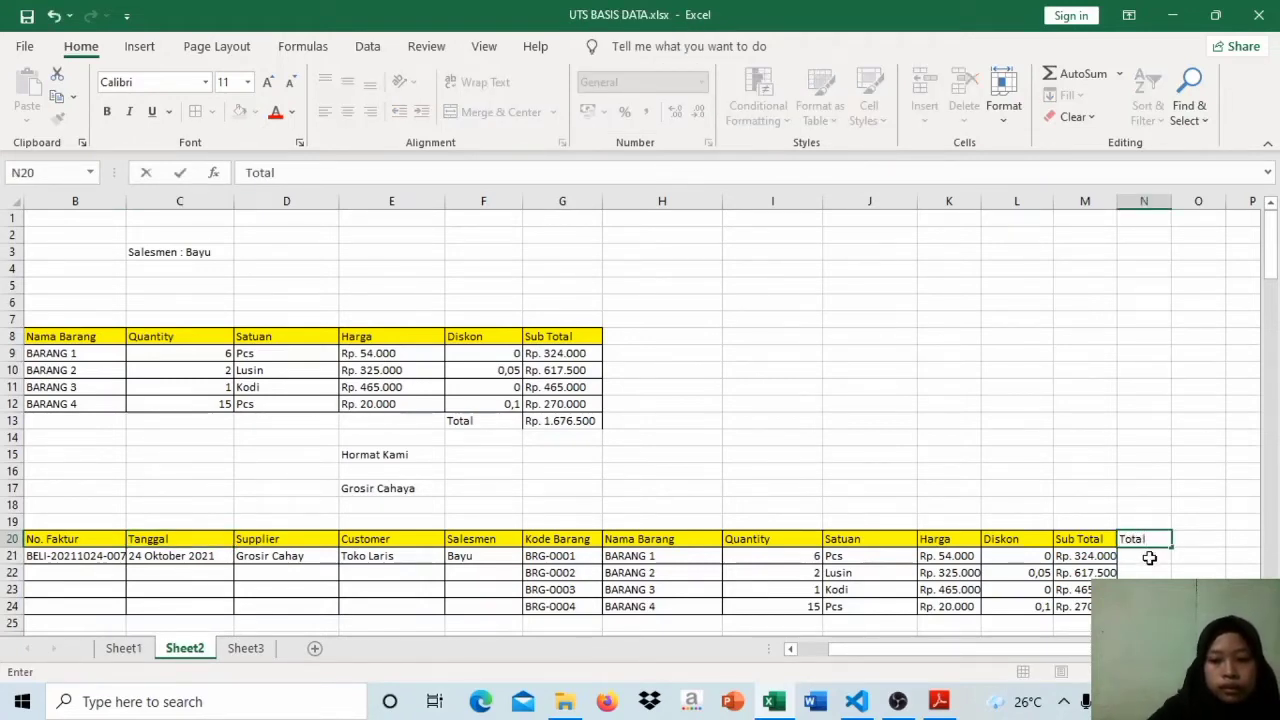
Step: Copy the invoice total Rp. 1.676.500 from G13 into N21 under Total and widen column N to fit it
click(1149, 557)
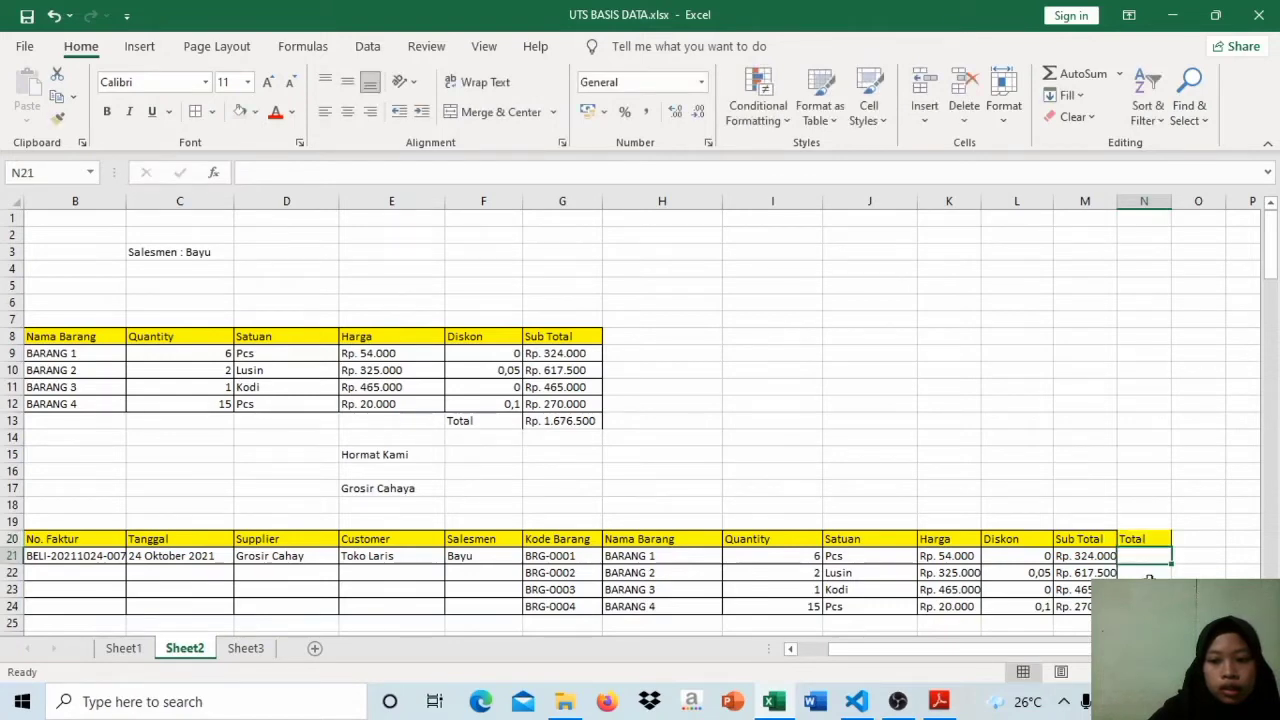
click(586, 421)
key(ctrl+c)
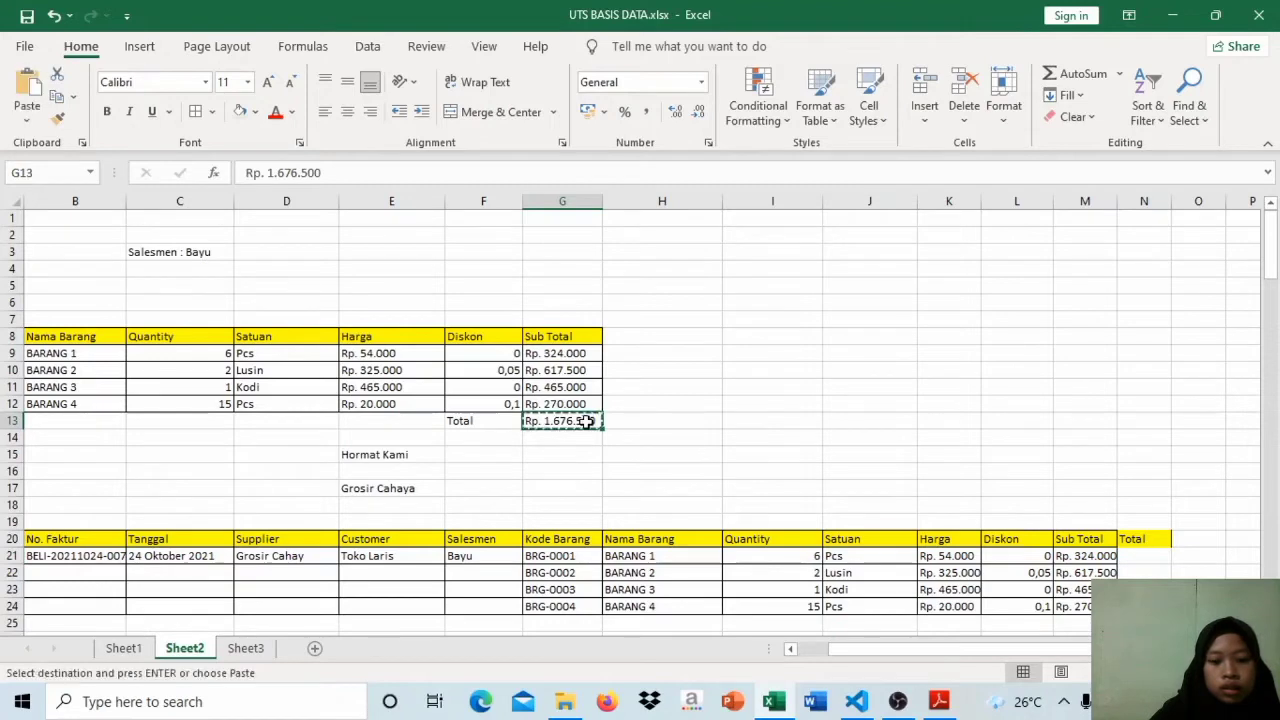
click(1143, 557)
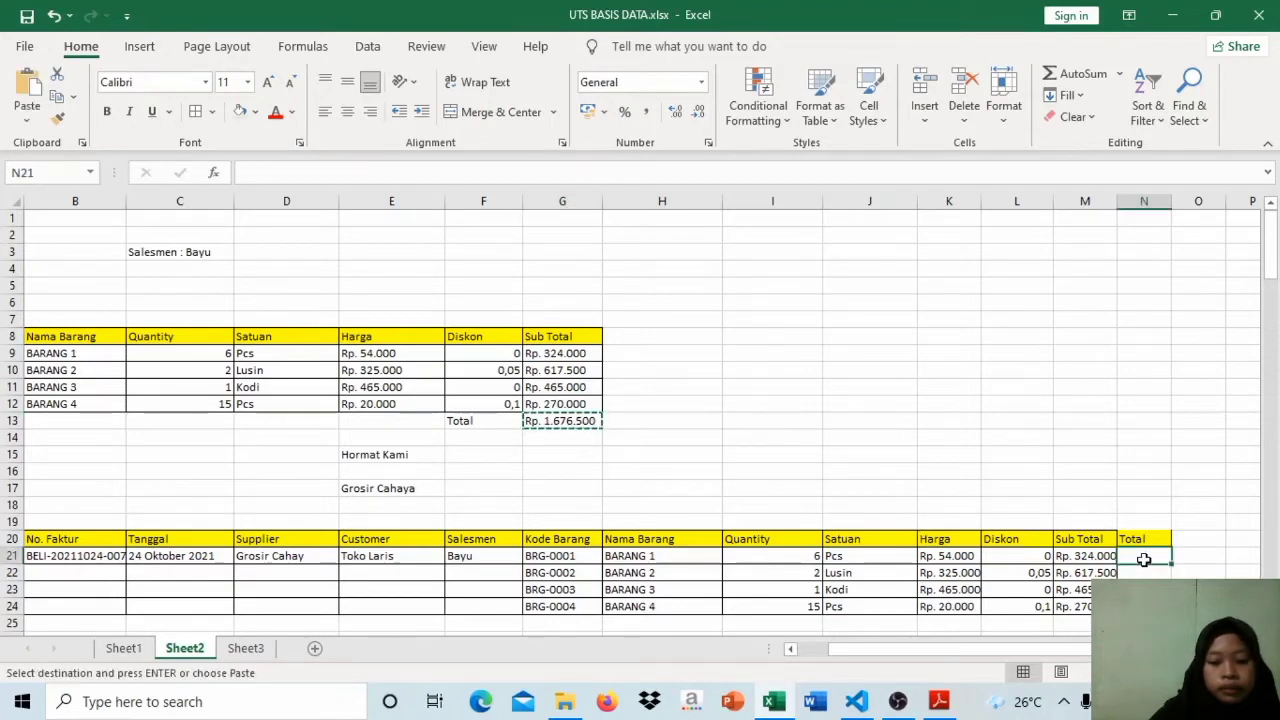
key(ctrl+v)
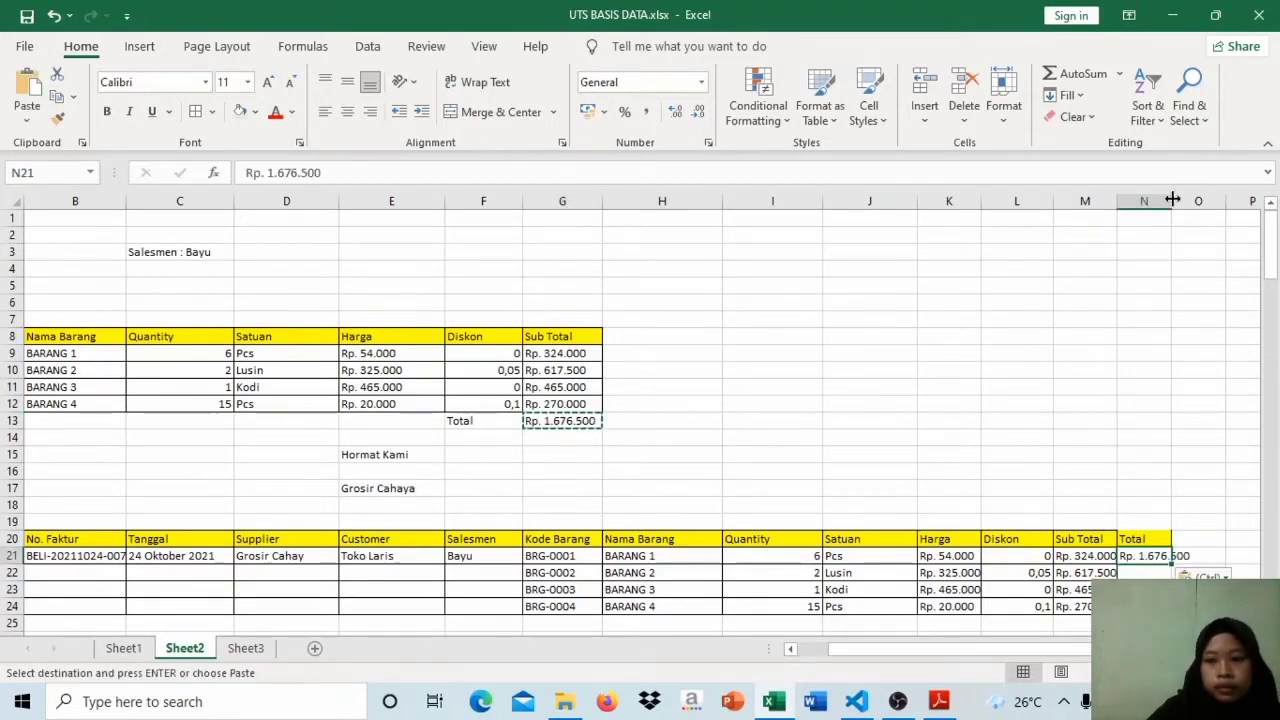
drag(1168, 201, 1195, 206)
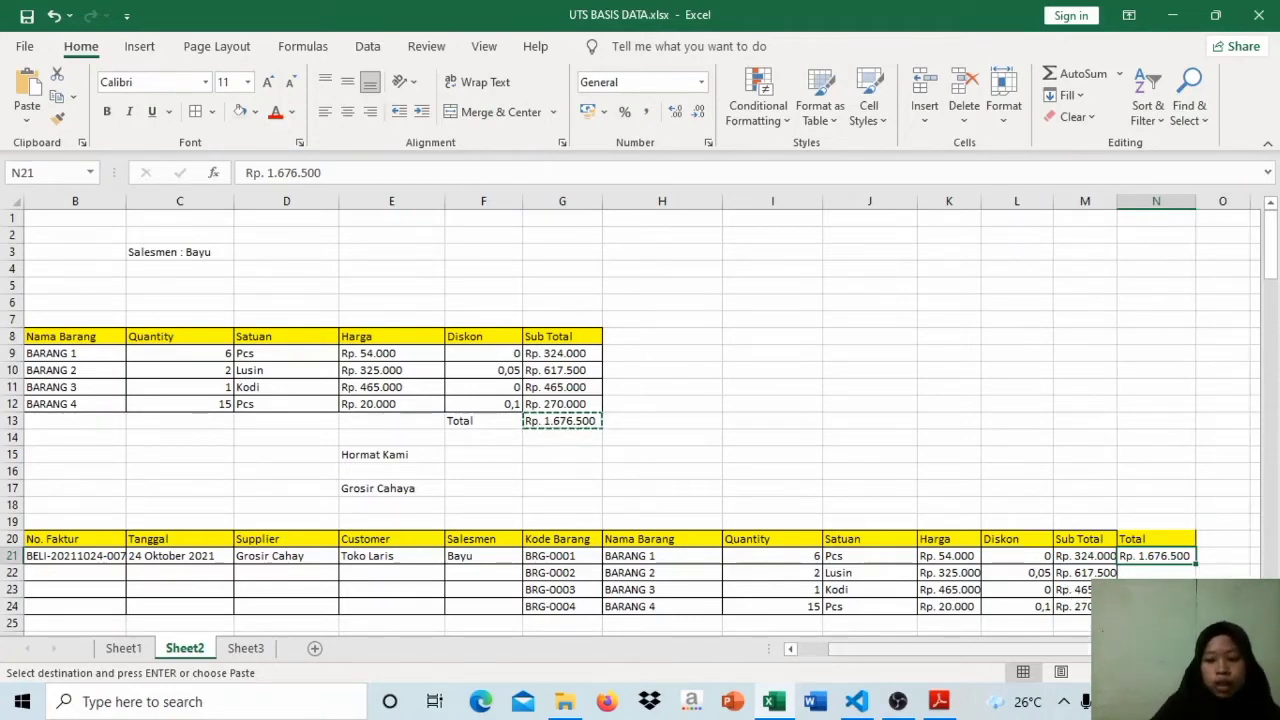
Step: Examine the 1NF tables of the purchase invoice below the UNNORMALISASI table on Sheet2
drag(1122, 650, 935, 682)
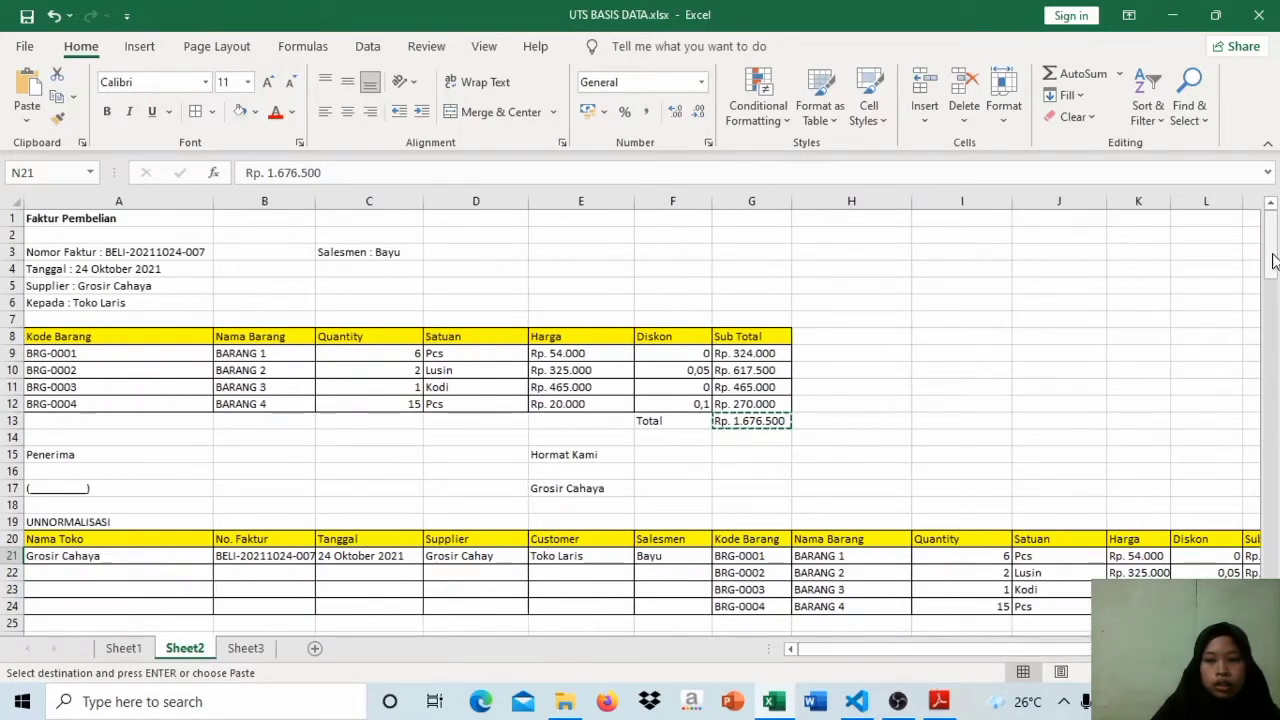
drag(1271, 255, 1273, 312)
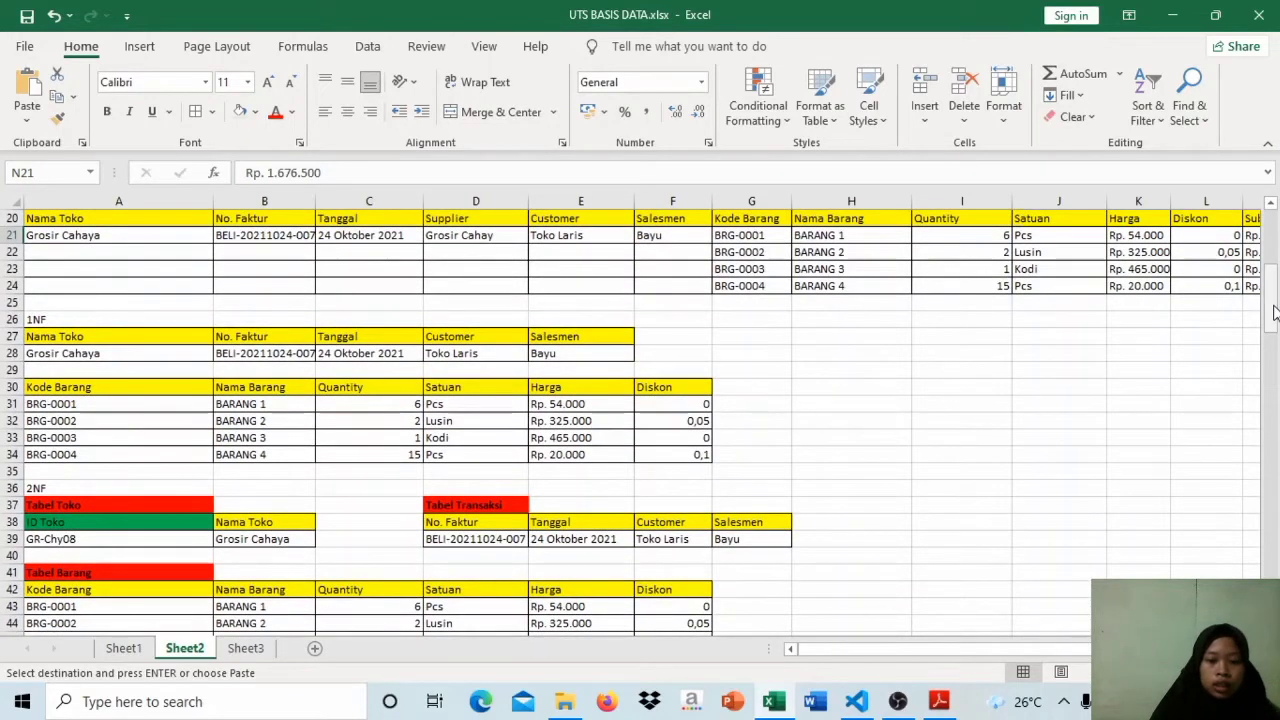
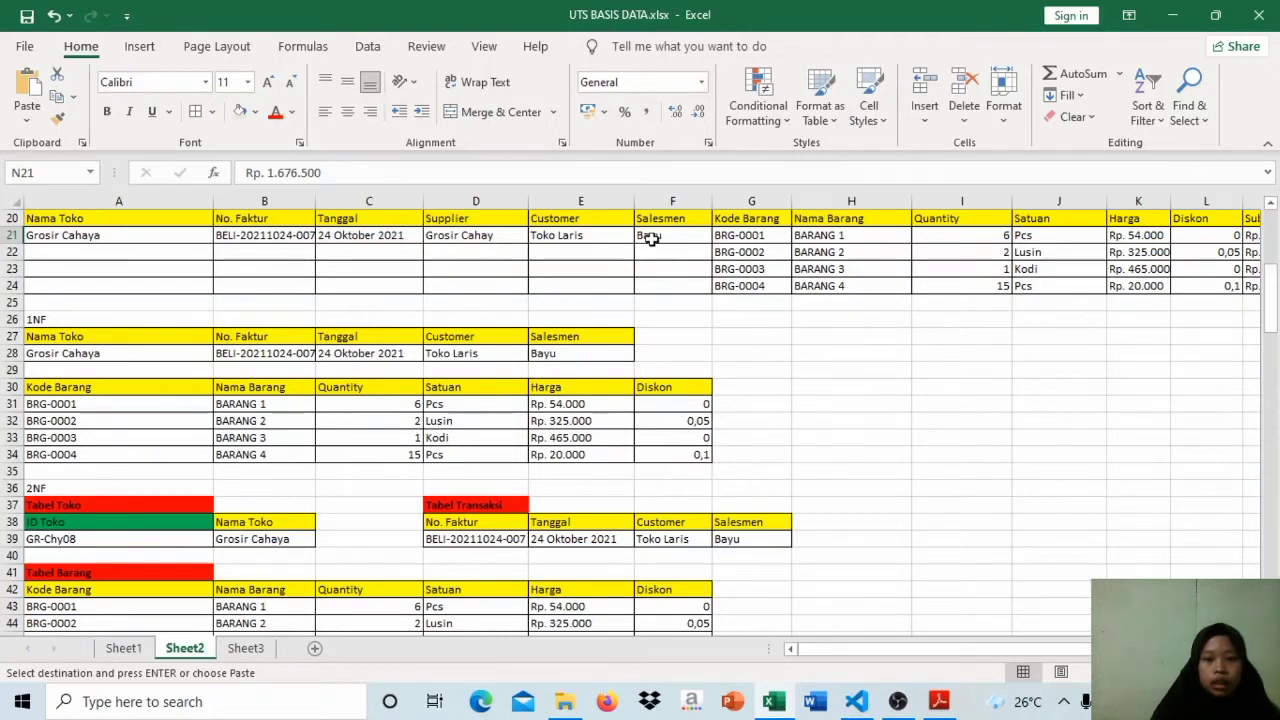
Step: Review the Nama Toko, Salesmen, Quantity, Harga, Sub Total and Total columns of the UNNORMALISASI table
click(648, 236)
click(150, 214)
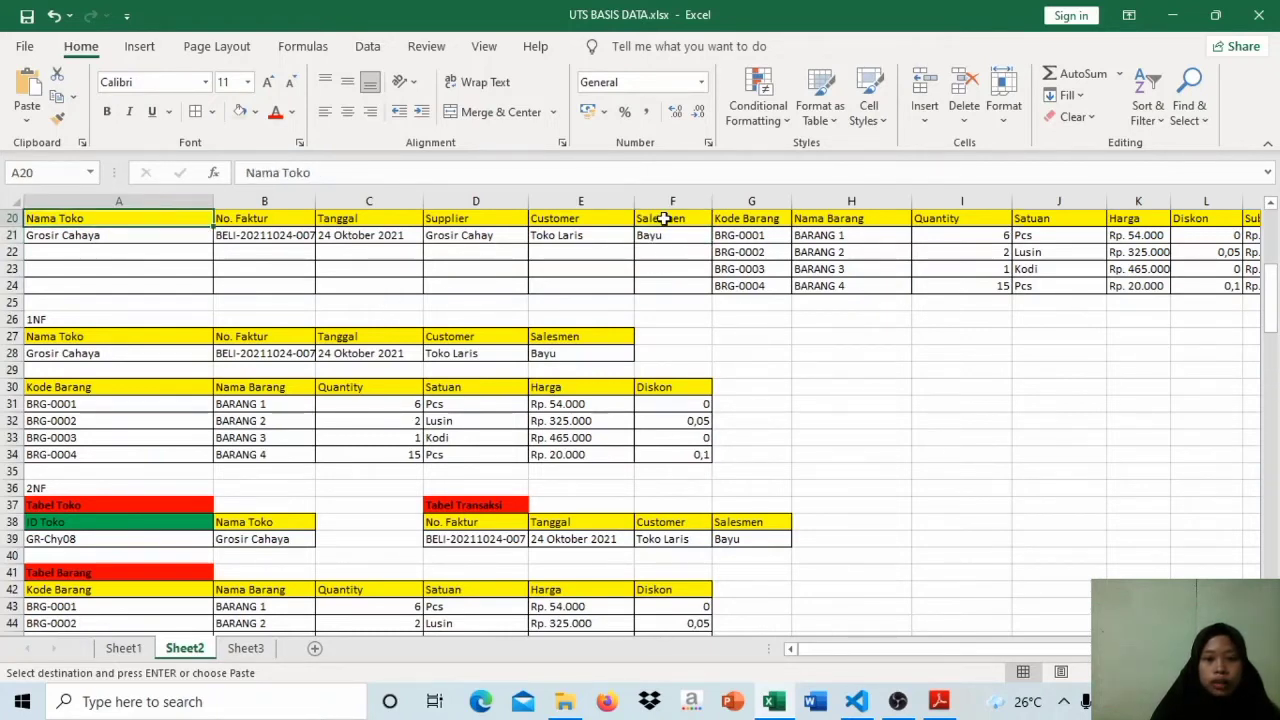
click(668, 218)
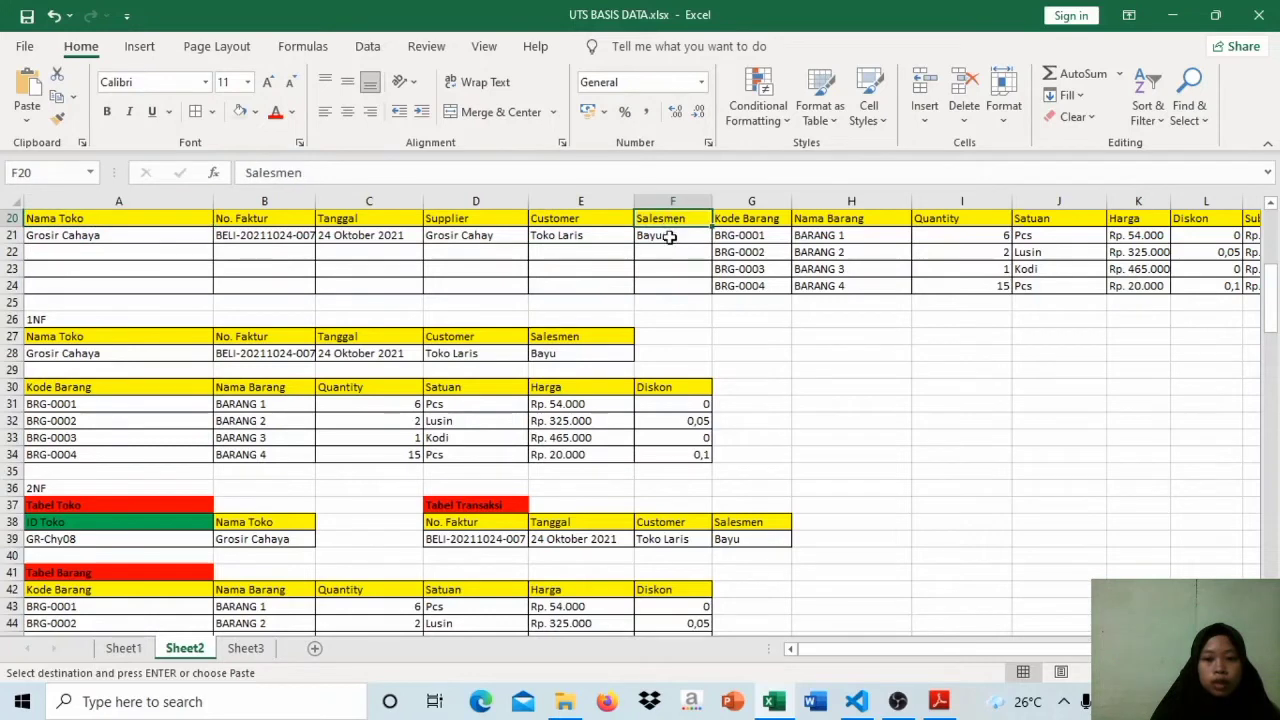
click(668, 237)
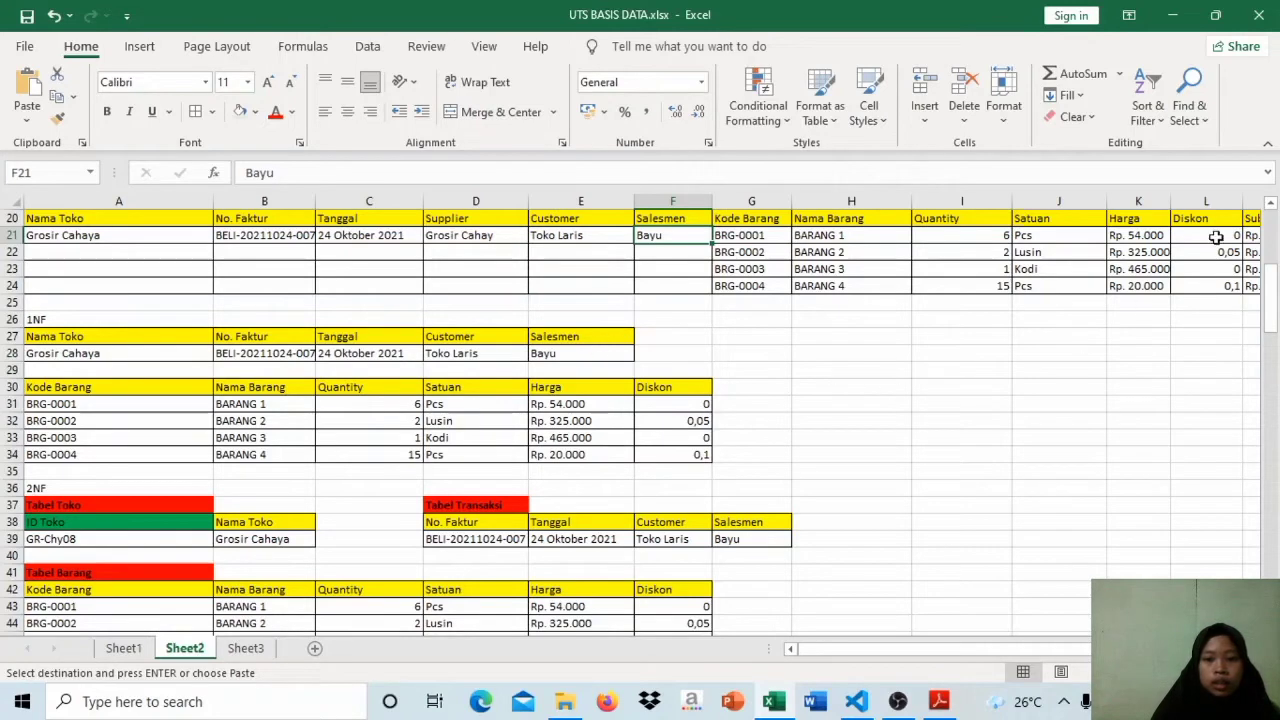
drag(1054, 645, 1118, 649)
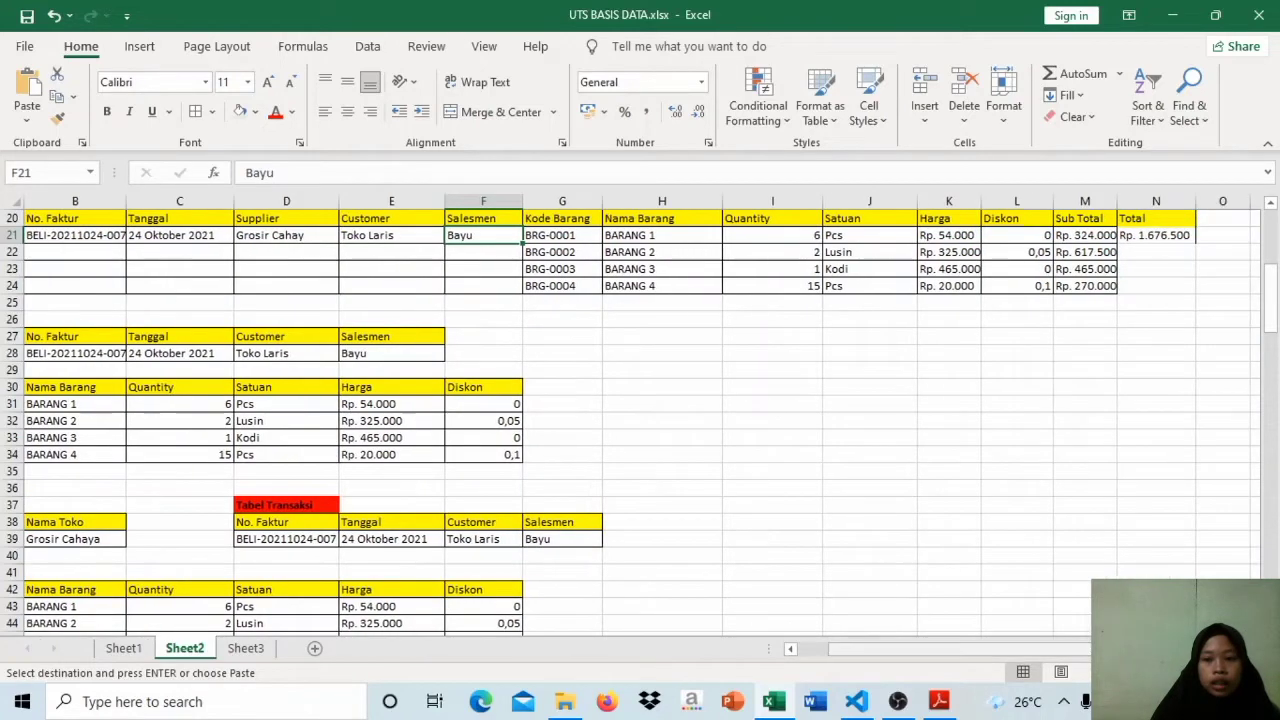
click(1081, 226)
click(1080, 236)
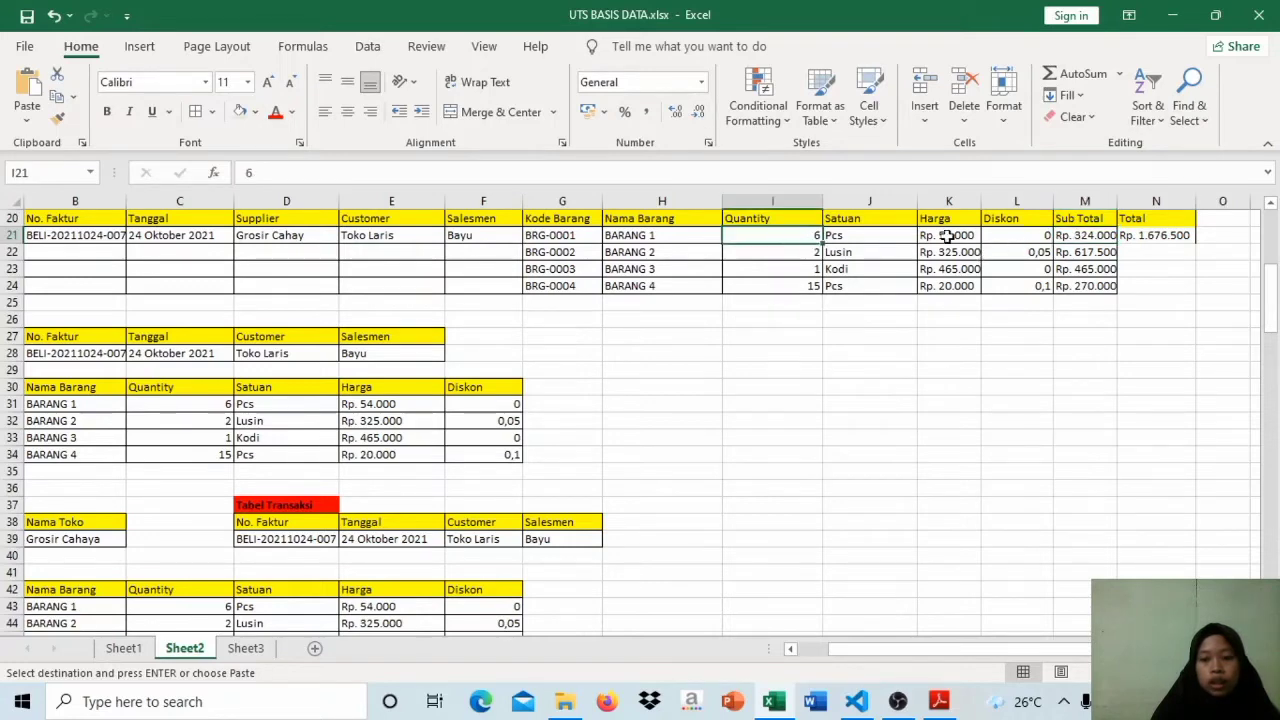
click(947, 236)
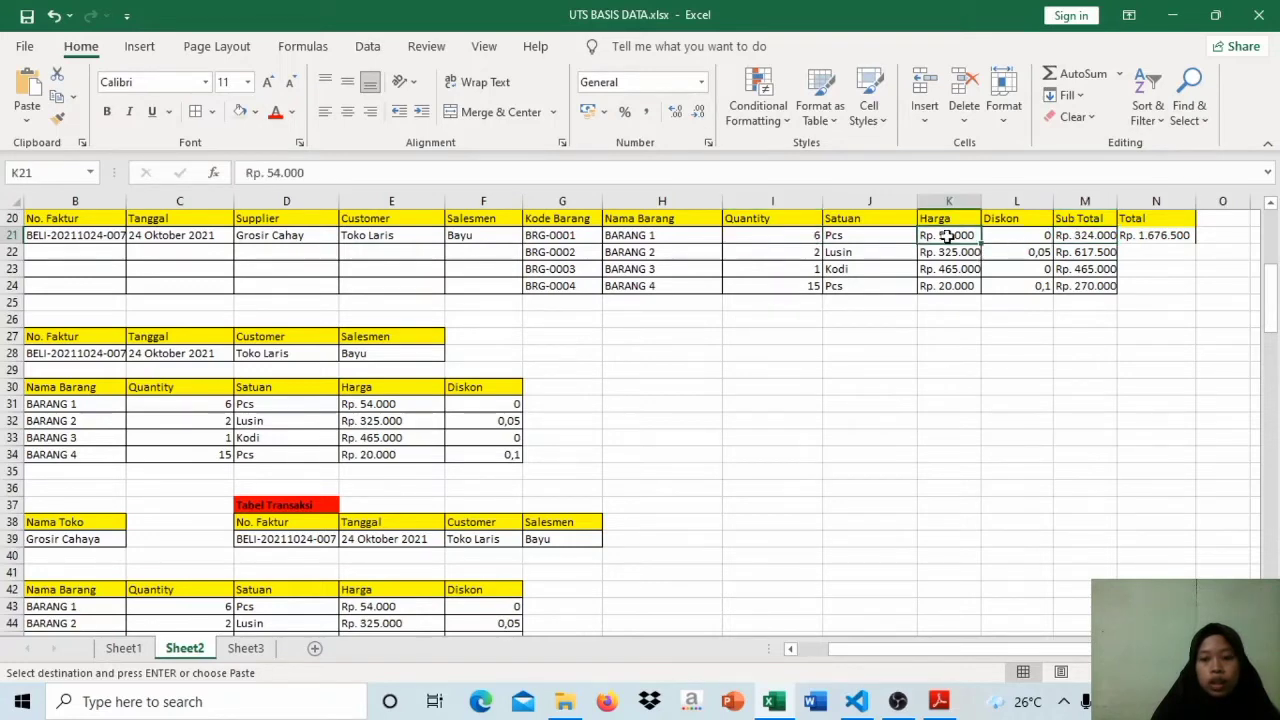
click(1141, 236)
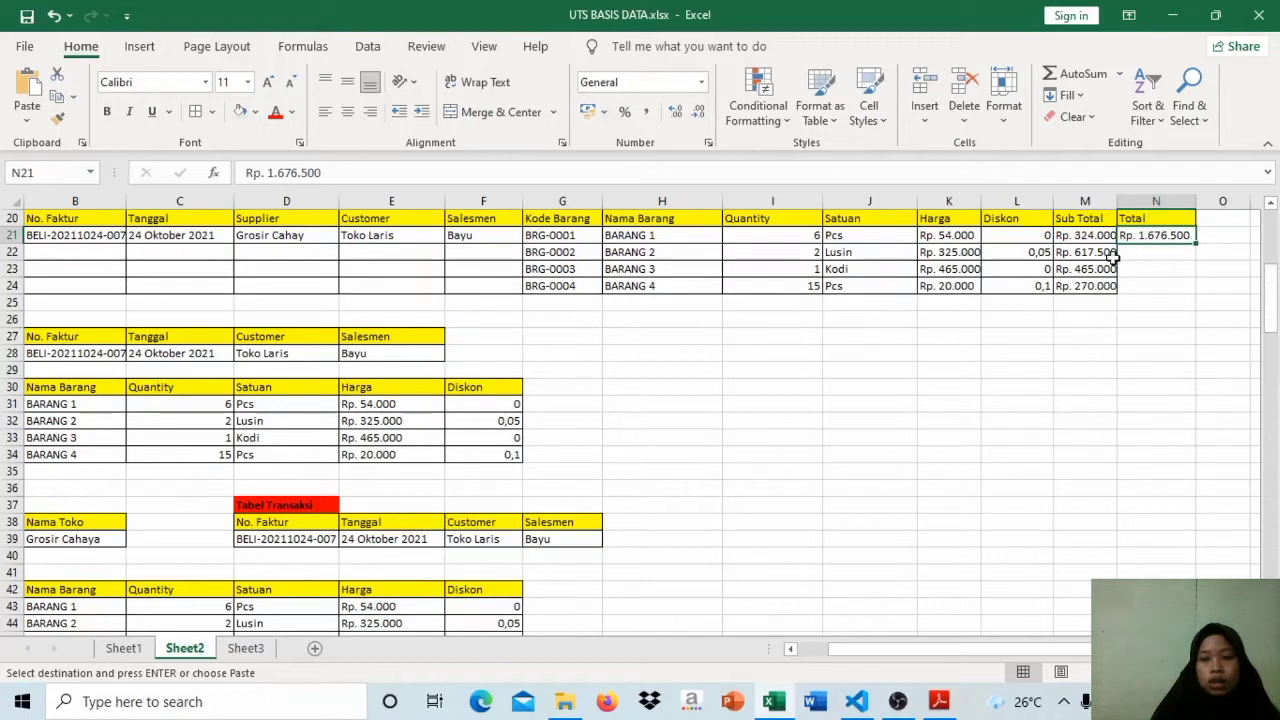
click(1085, 238)
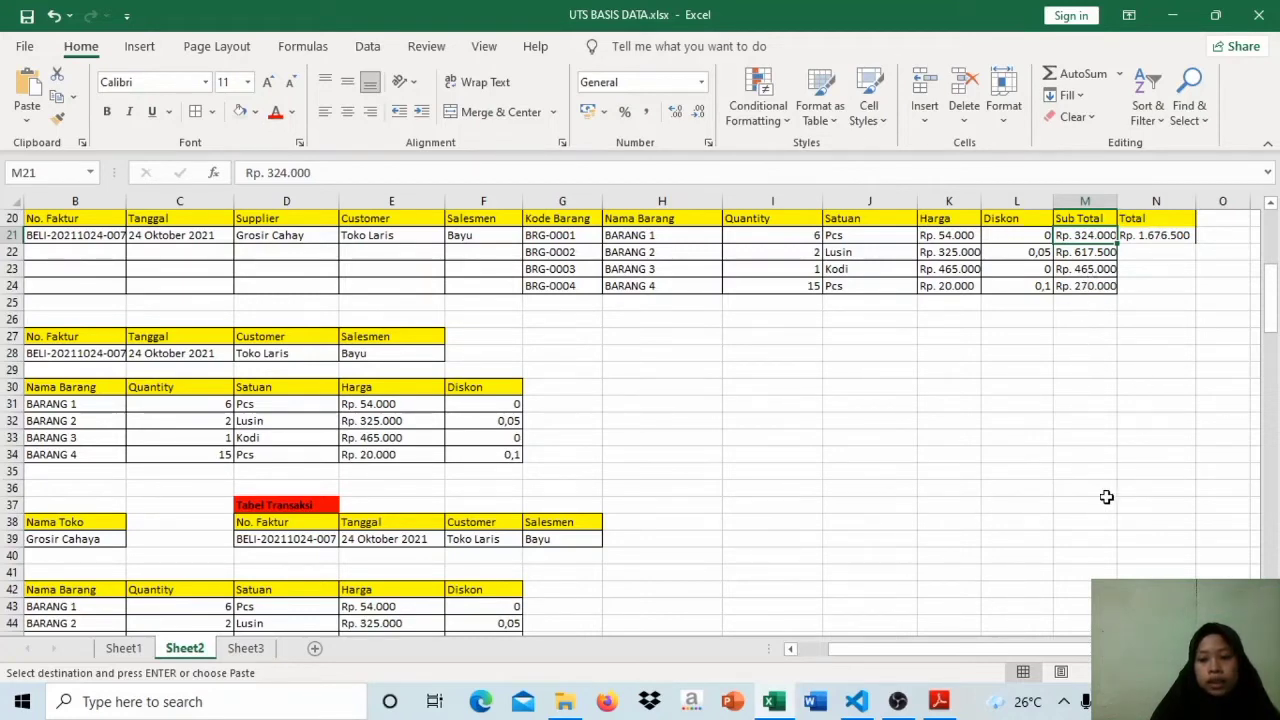
drag(1040, 646, 905, 651)
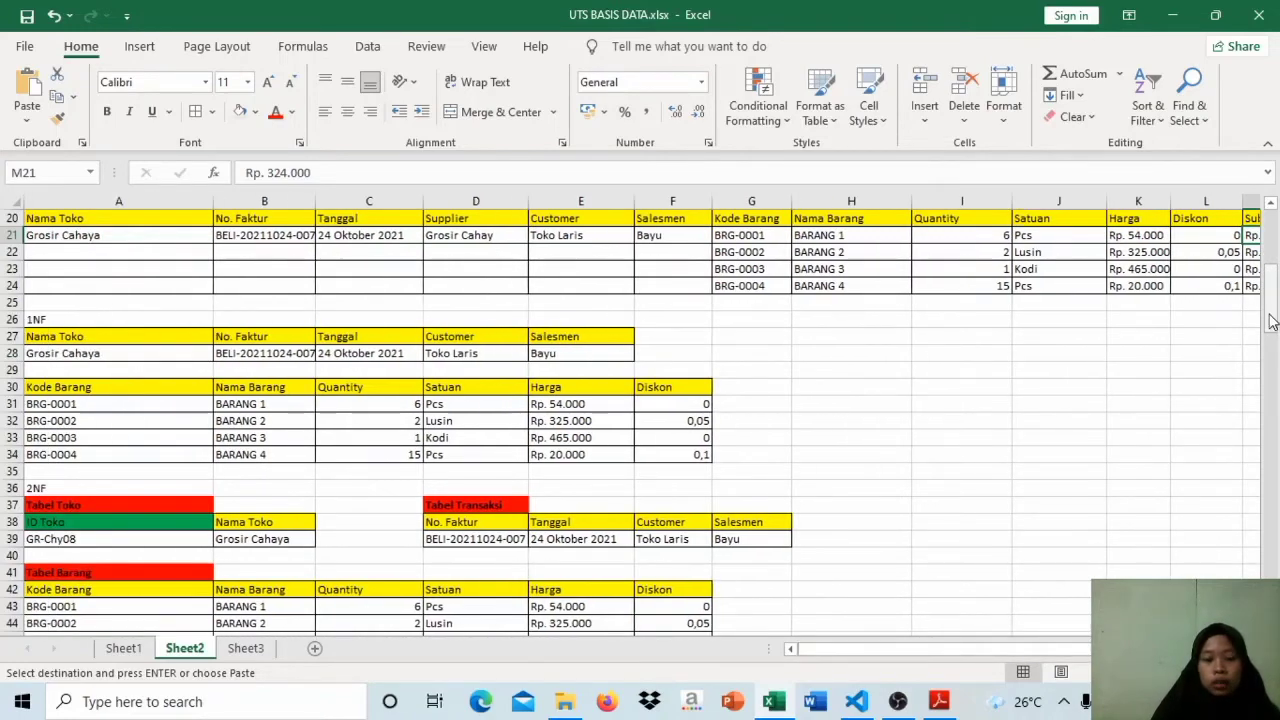
Step: Mark ID Toko in the 2NF Tabel Toko as the primary key by changing its header to ID Toko(PK)
drag(1270, 320, 1274, 355)
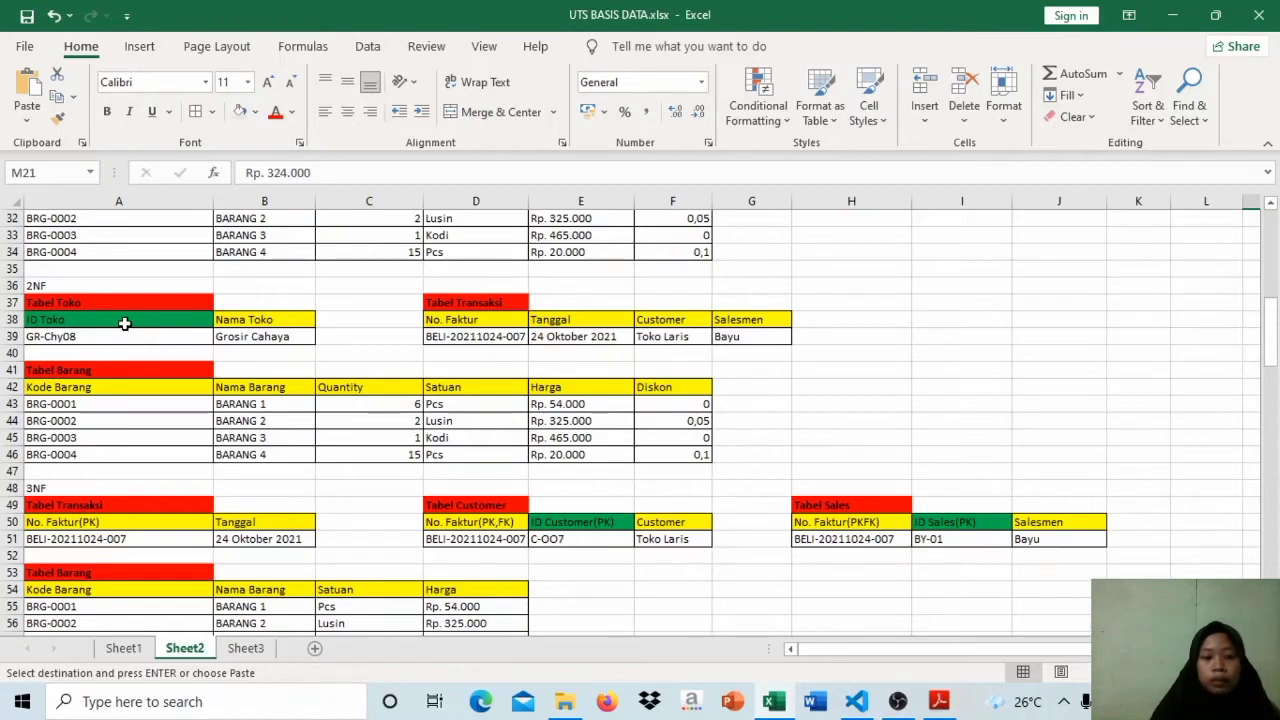
click(173, 302)
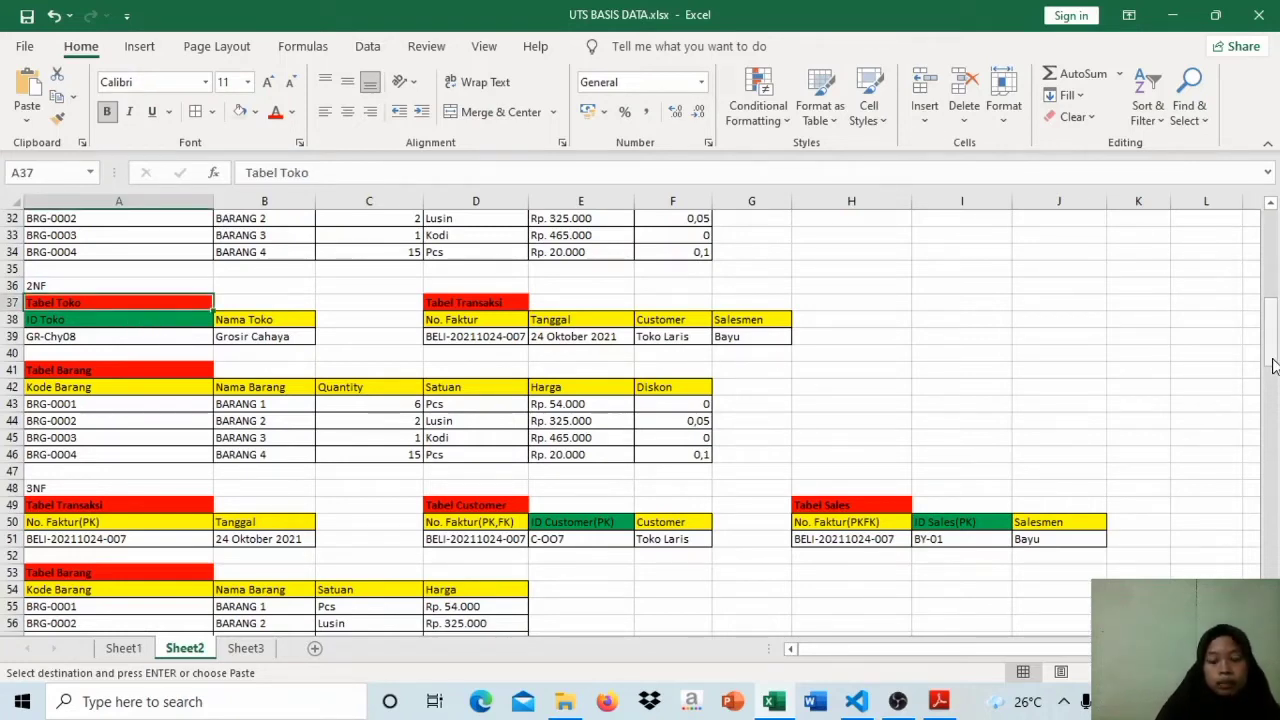
drag(1272, 368, 1275, 318)
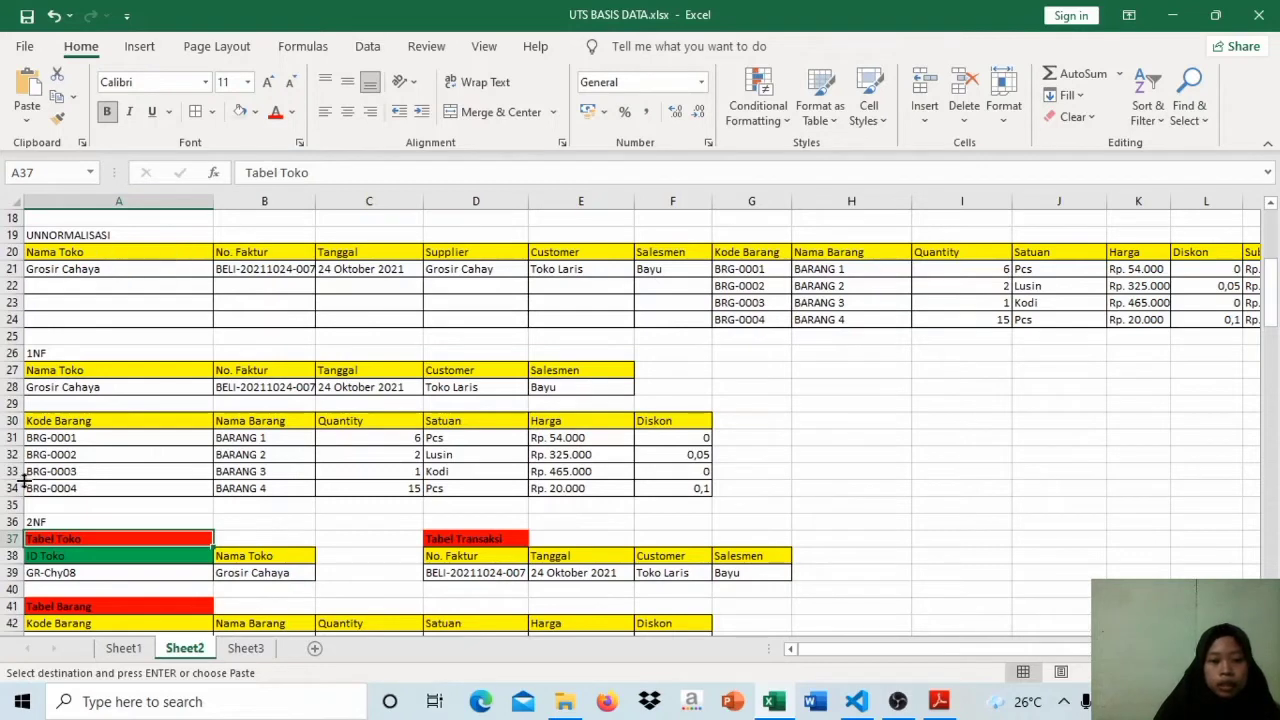
click(131, 562)
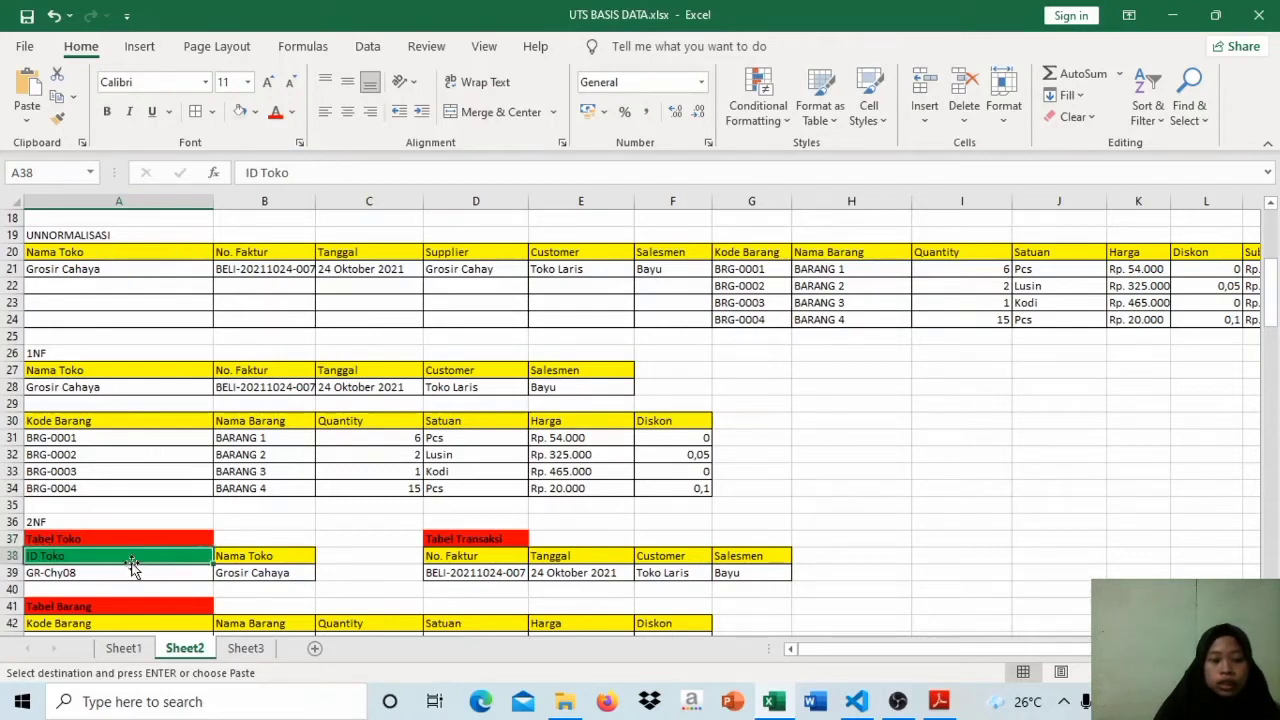
double_click(138, 560)
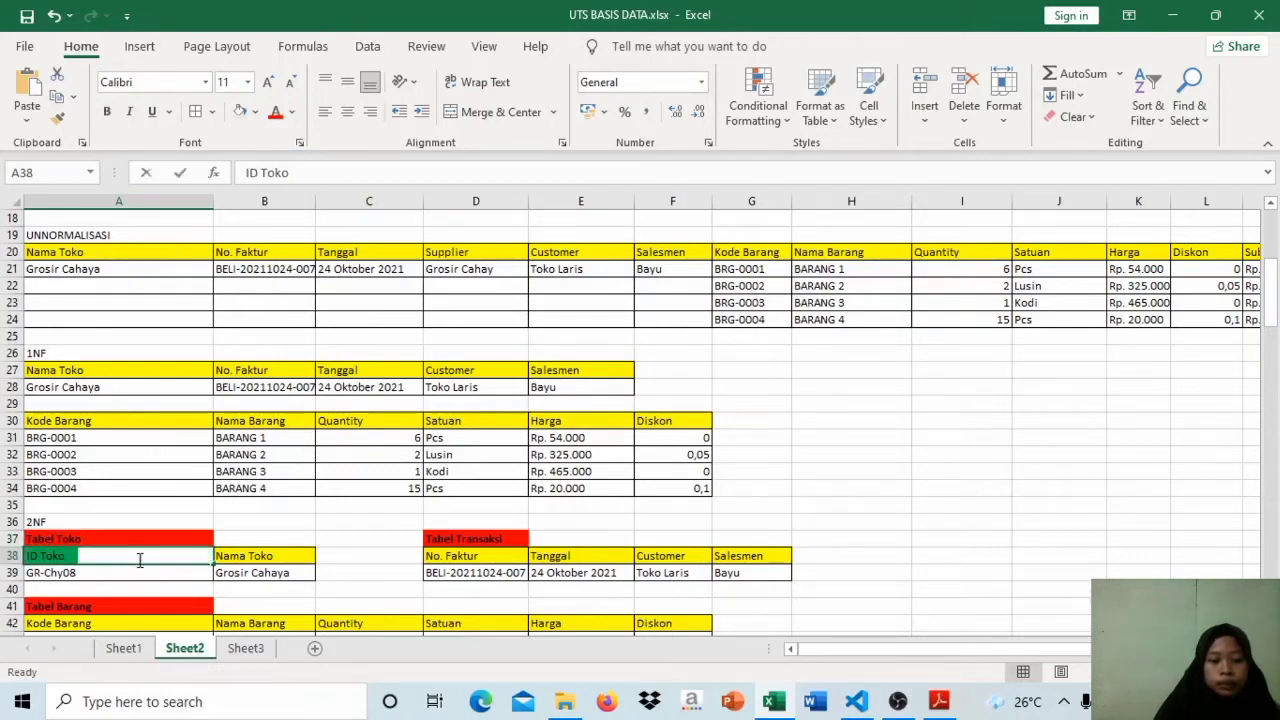
text(()
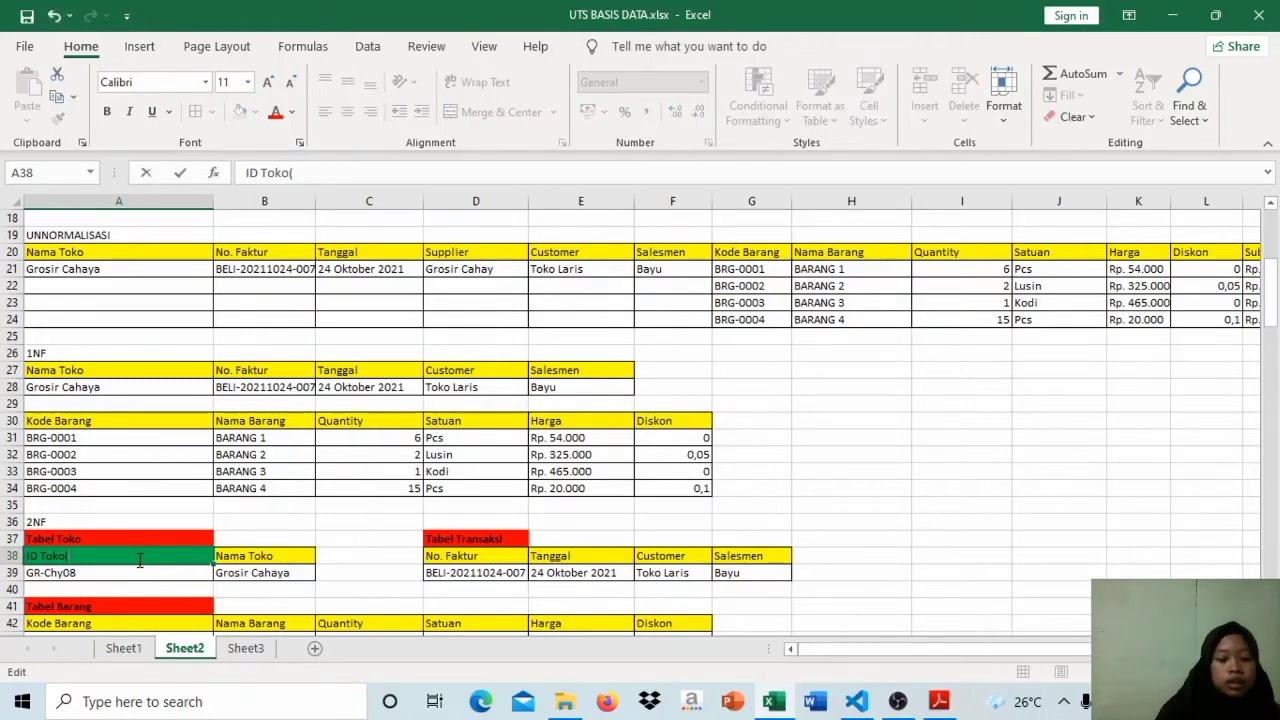
key(Caps_Lock)
text(PK))
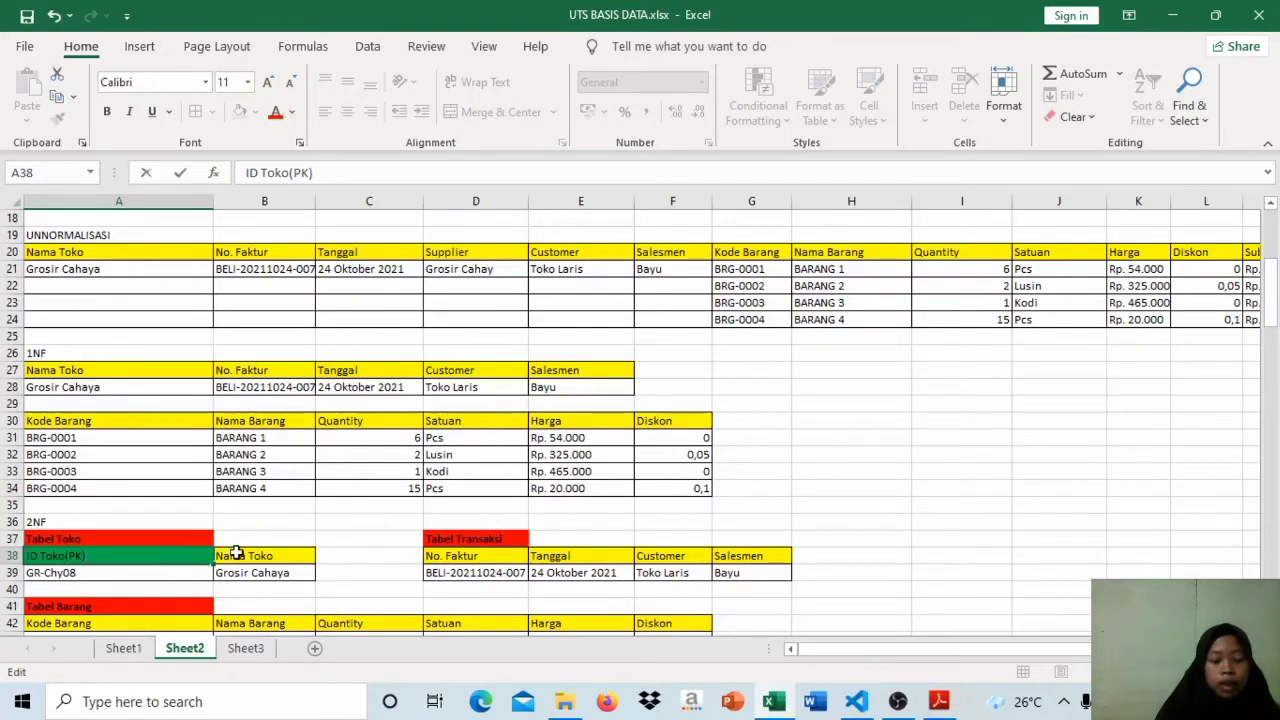
click(244, 556)
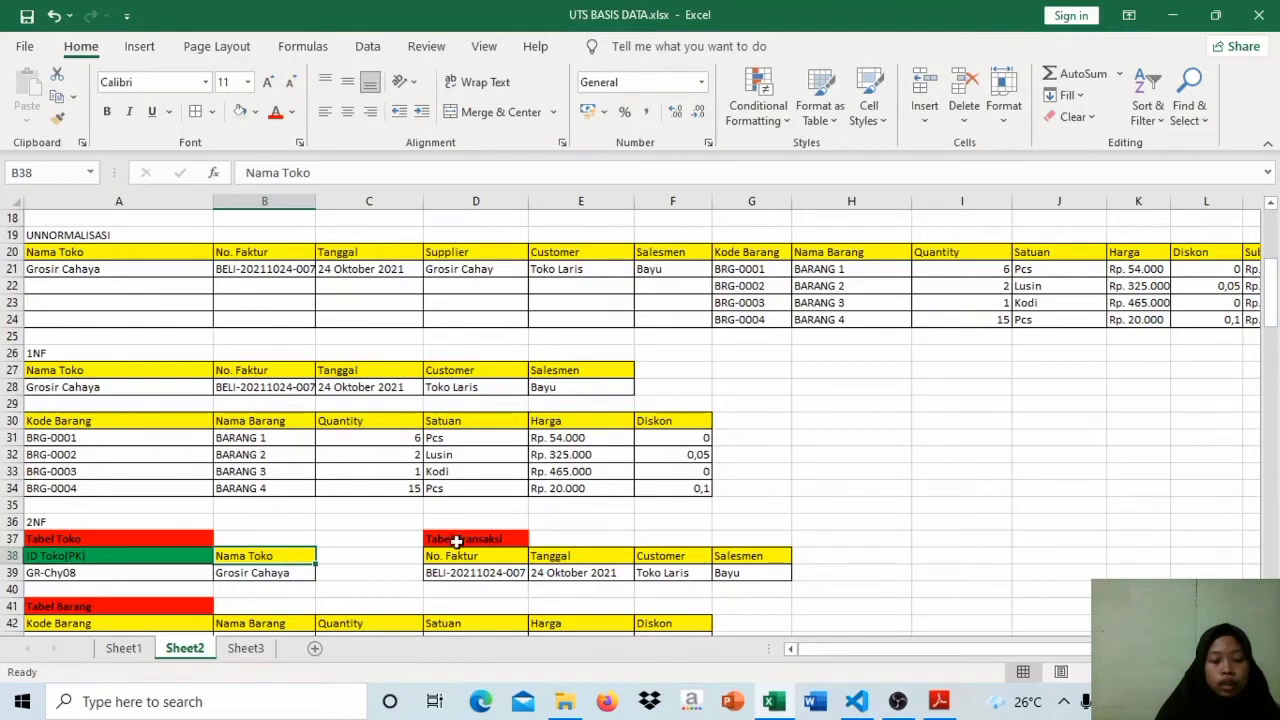
Step: Compare the No. Faktur field of the 2NF Tabel Transaksi with the Nama Toko and No. Faktur columns in UNNORMALISASI
click(489, 556)
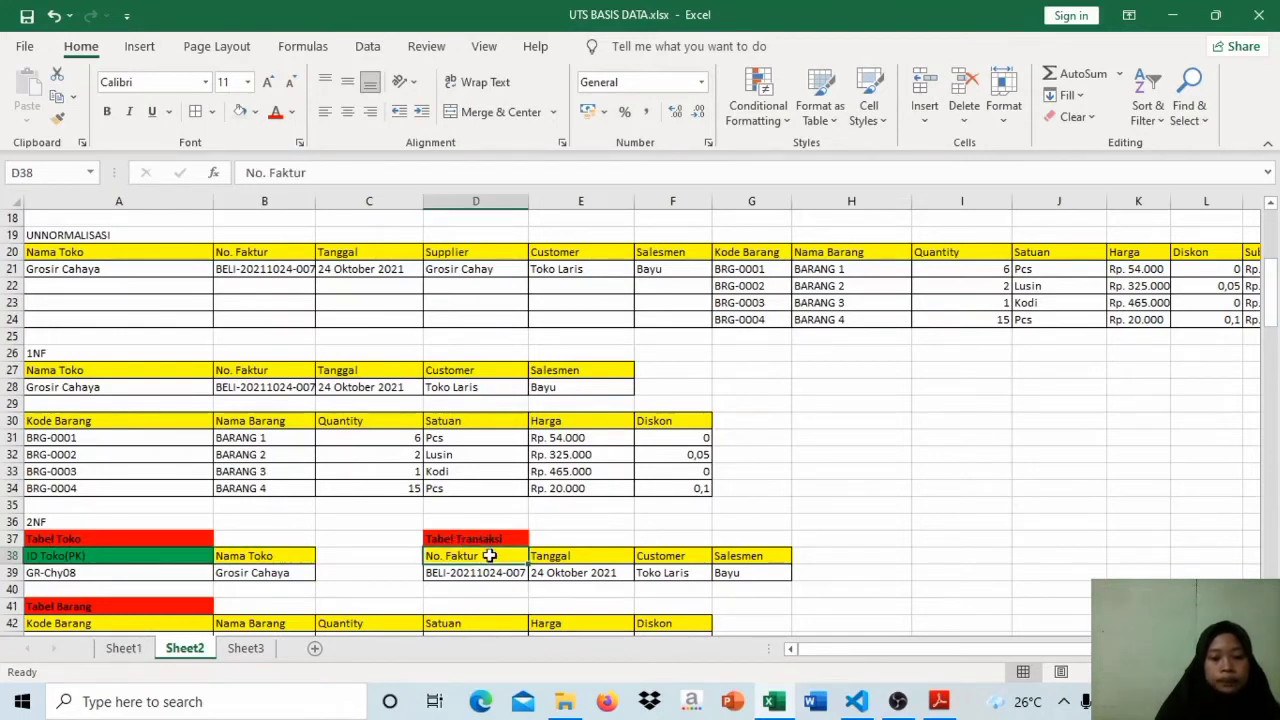
click(288, 272)
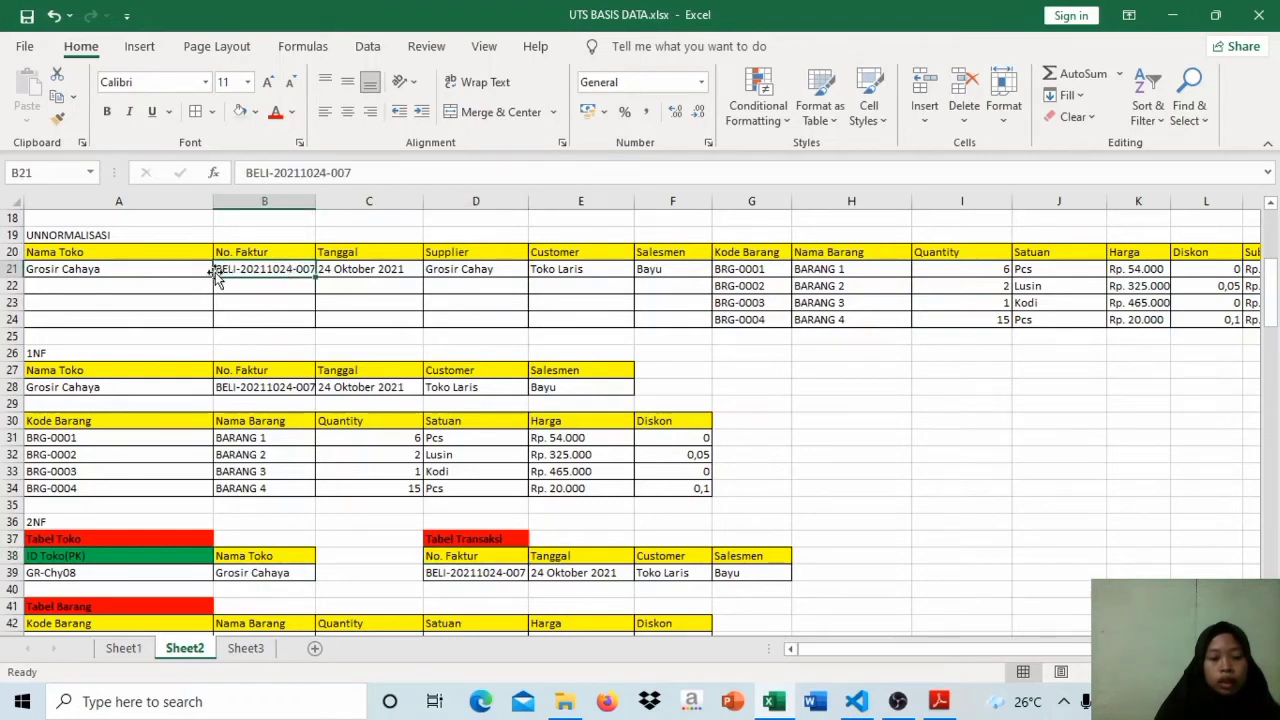
click(163, 252)
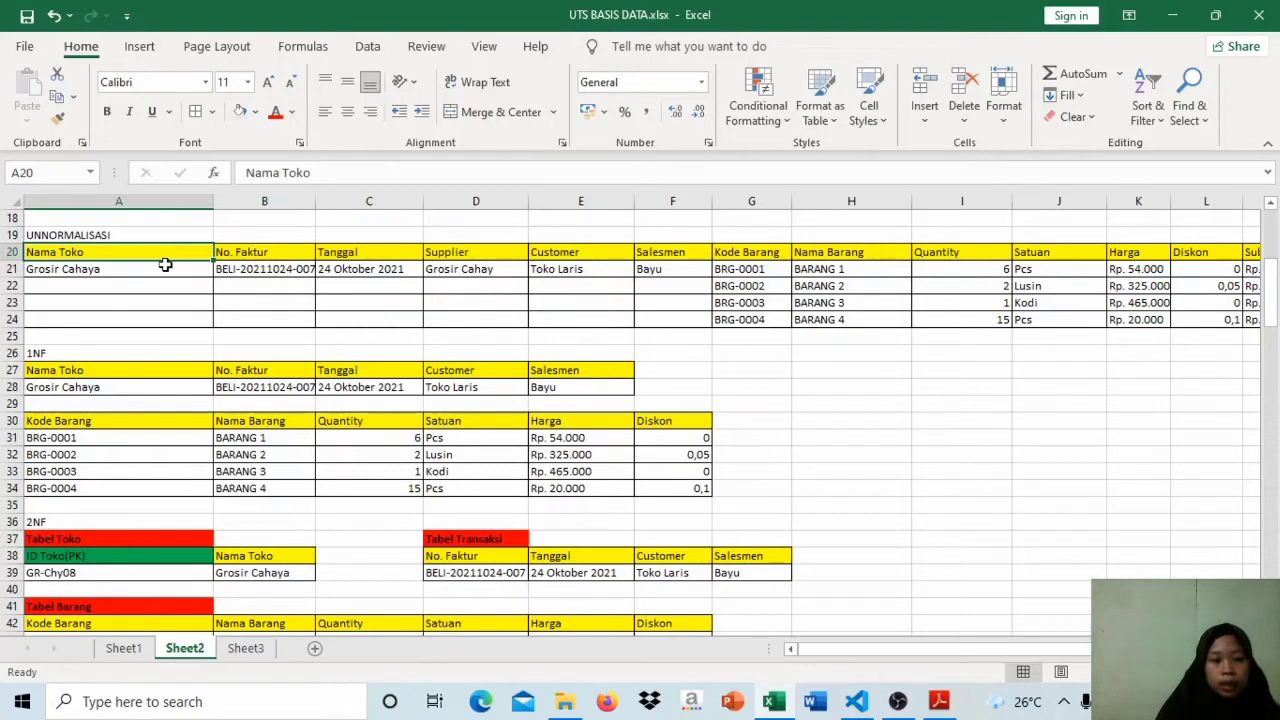
click(165, 268)
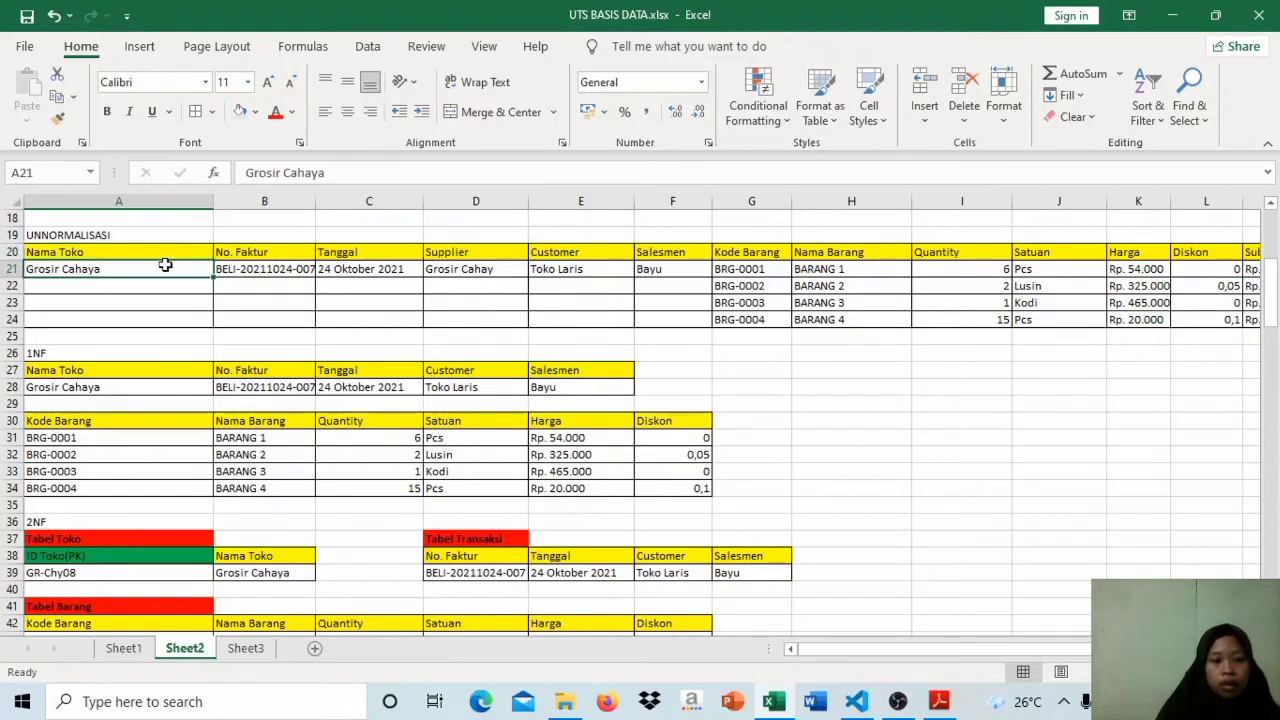
click(268, 272)
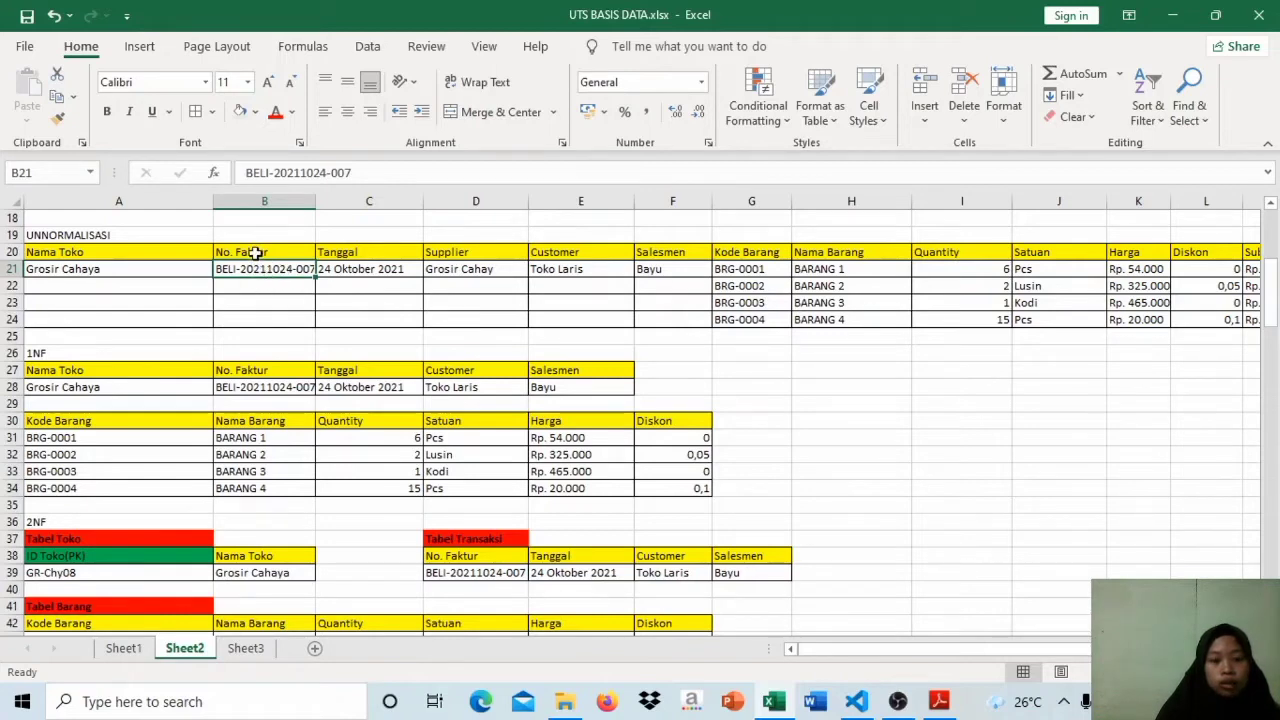
click(256, 254)
click(260, 267)
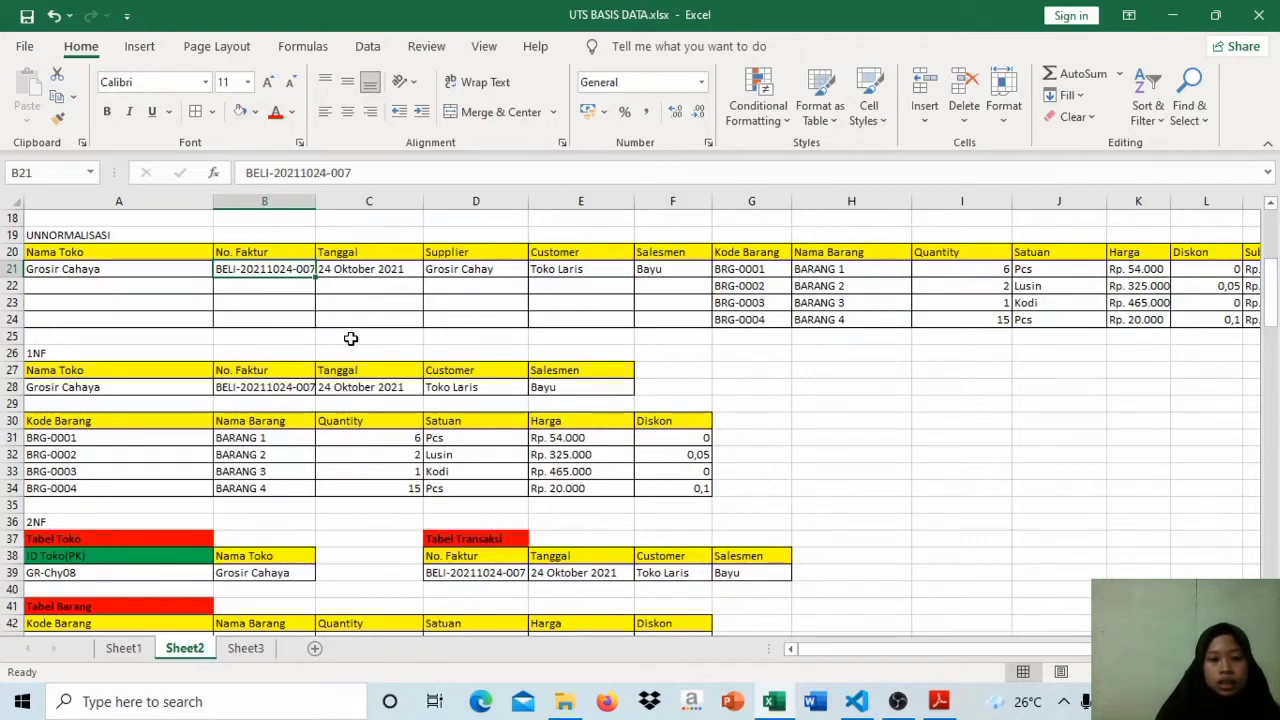
Step: Change the No. Faktur header in the 2NF Tabel Transaksi to No. Faktur(PK)
double_click(484, 558)
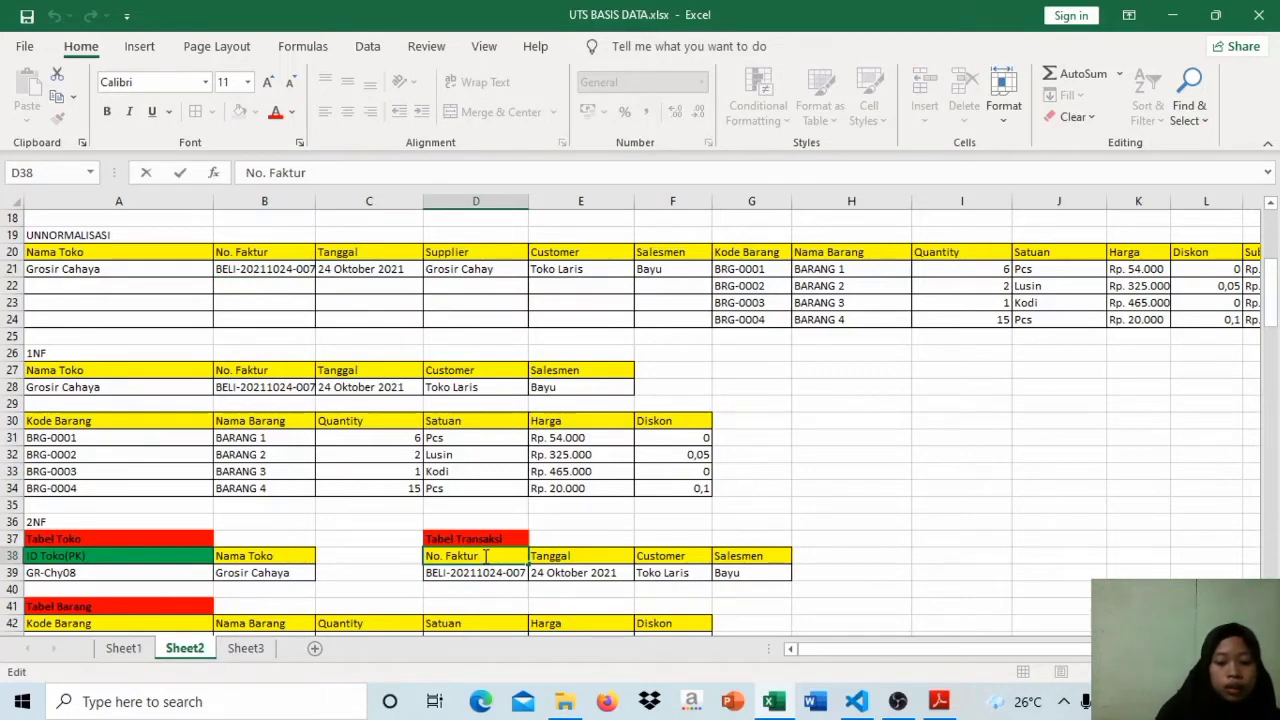
text((PK)
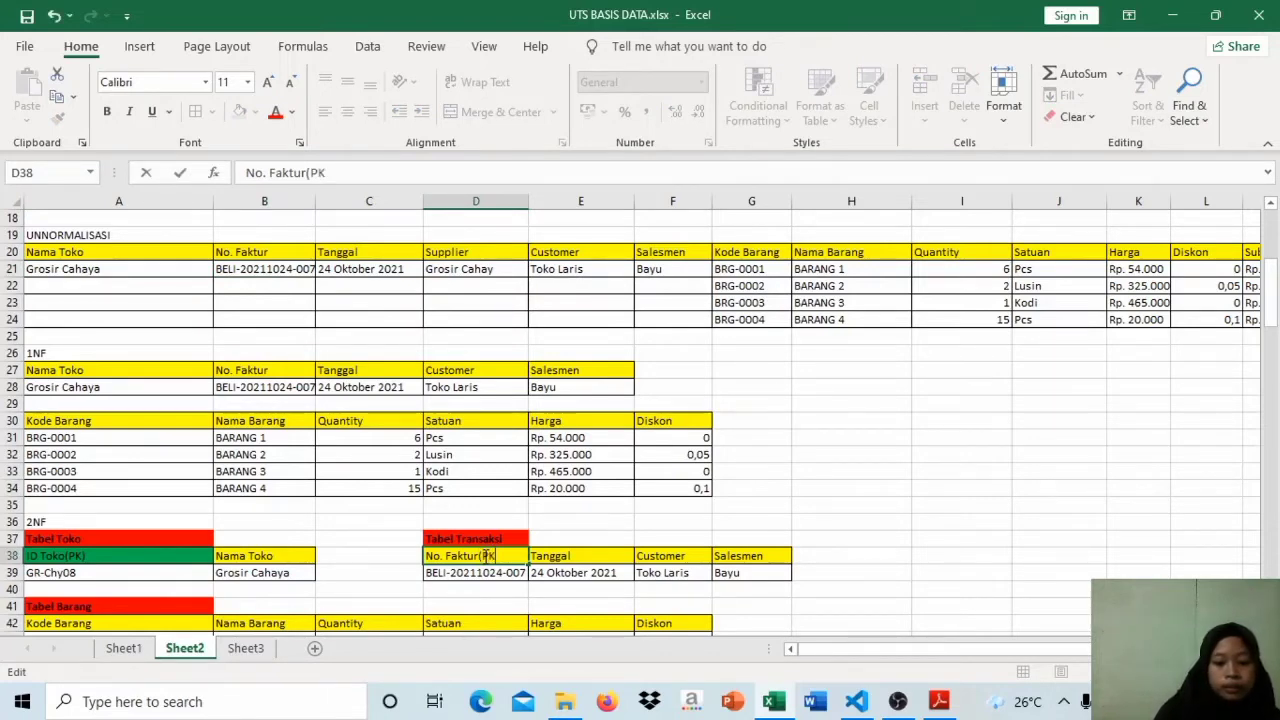
click(590, 557)
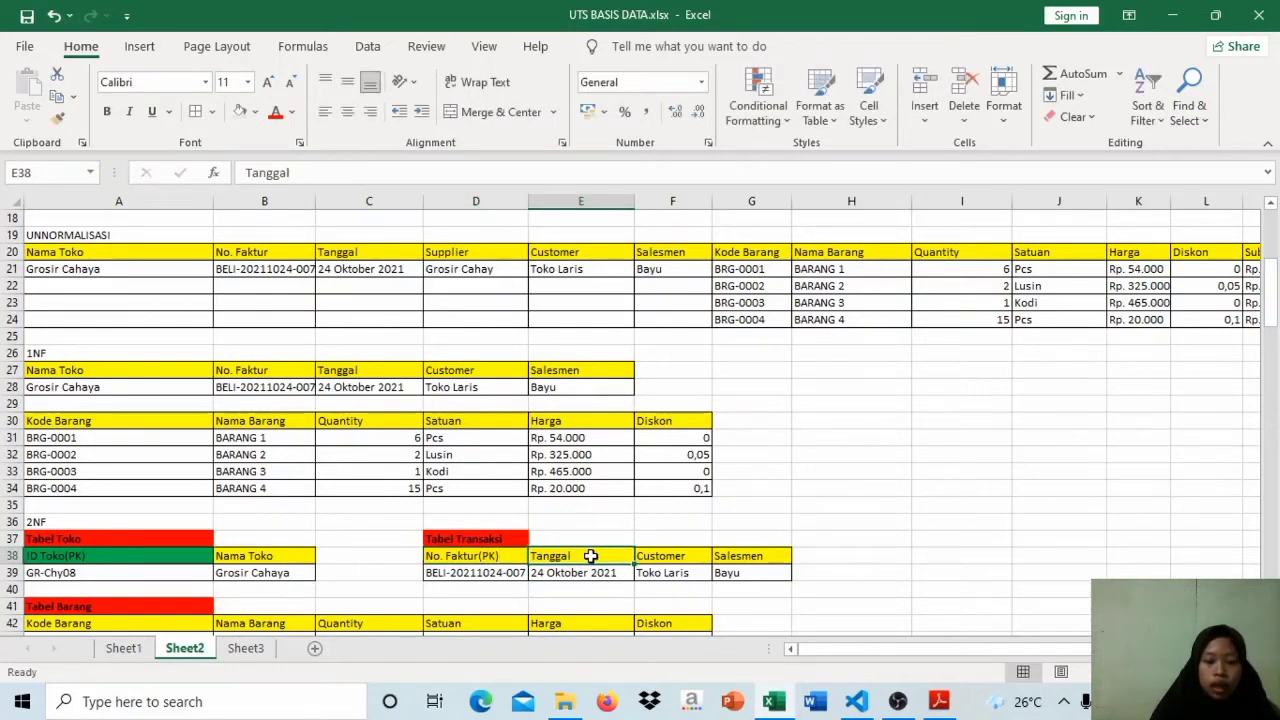
Step: Check the Customer and Salesmen fields of Tabel Transaksi against the UNNORMALISASI headers, and compare Nama Toko with Supplier
click(660, 557)
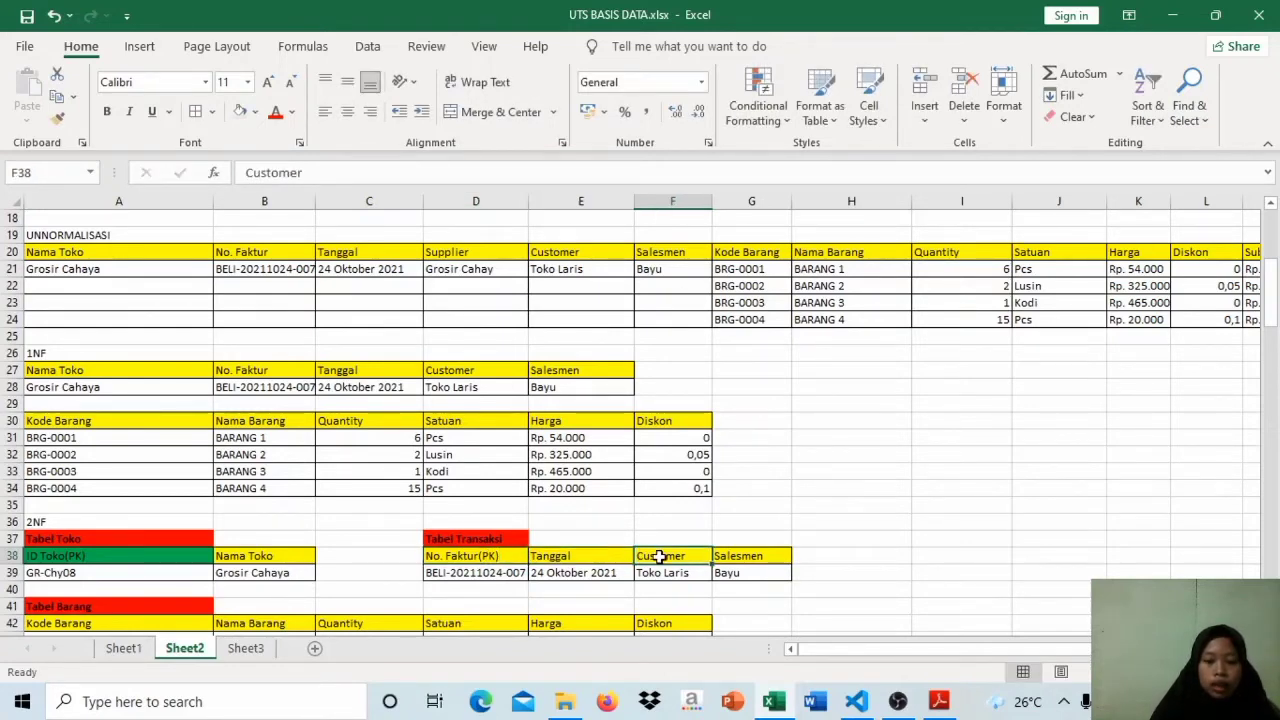
click(729, 558)
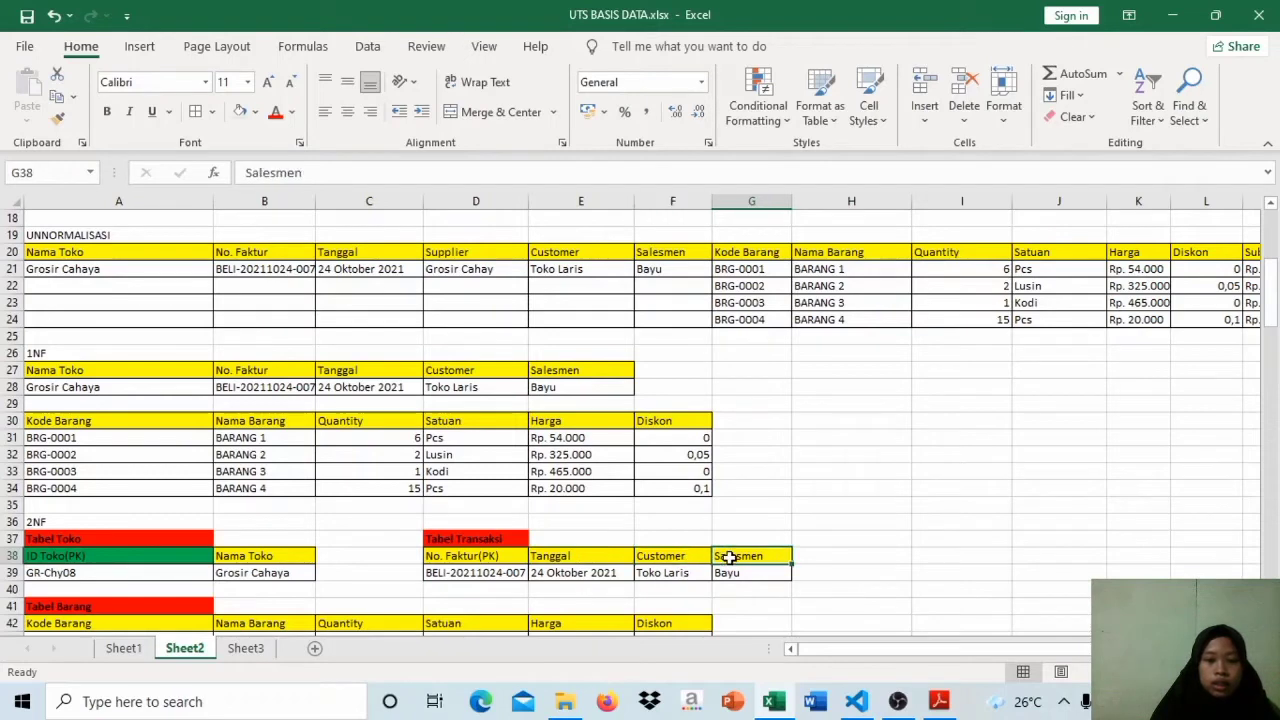
click(339, 252)
click(580, 254)
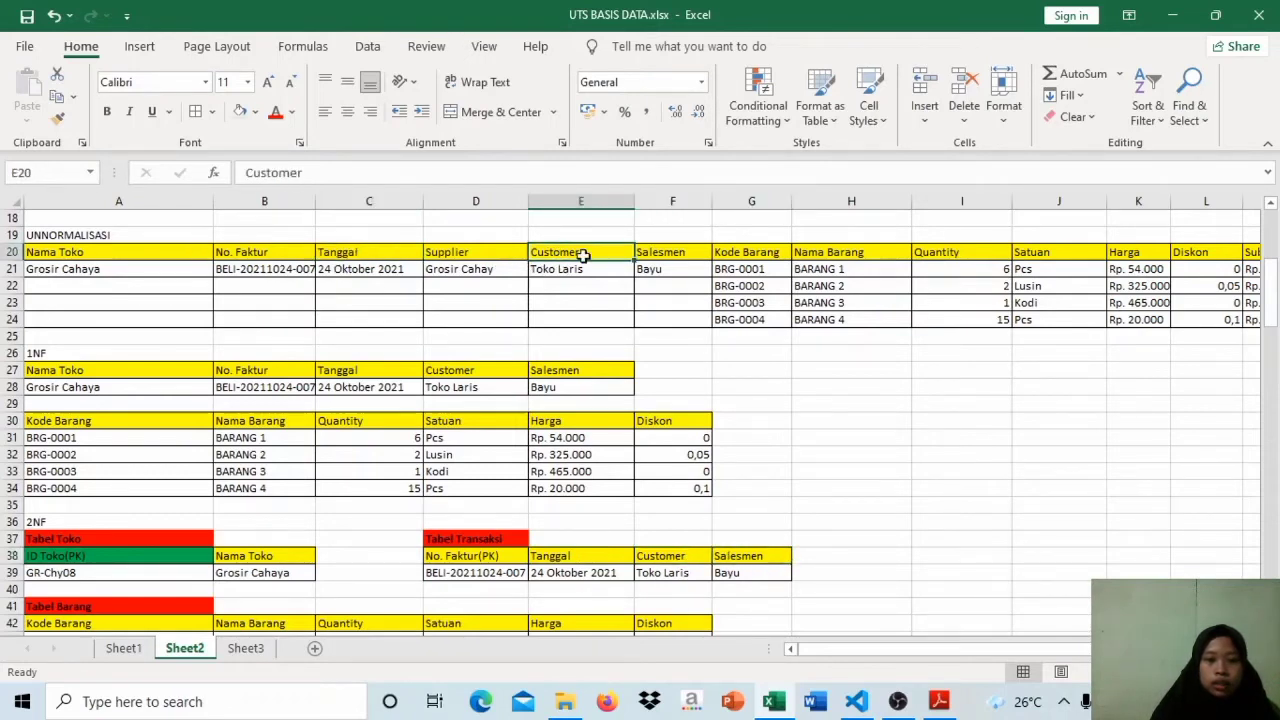
drag(660, 255, 452, 254)
click(453, 254)
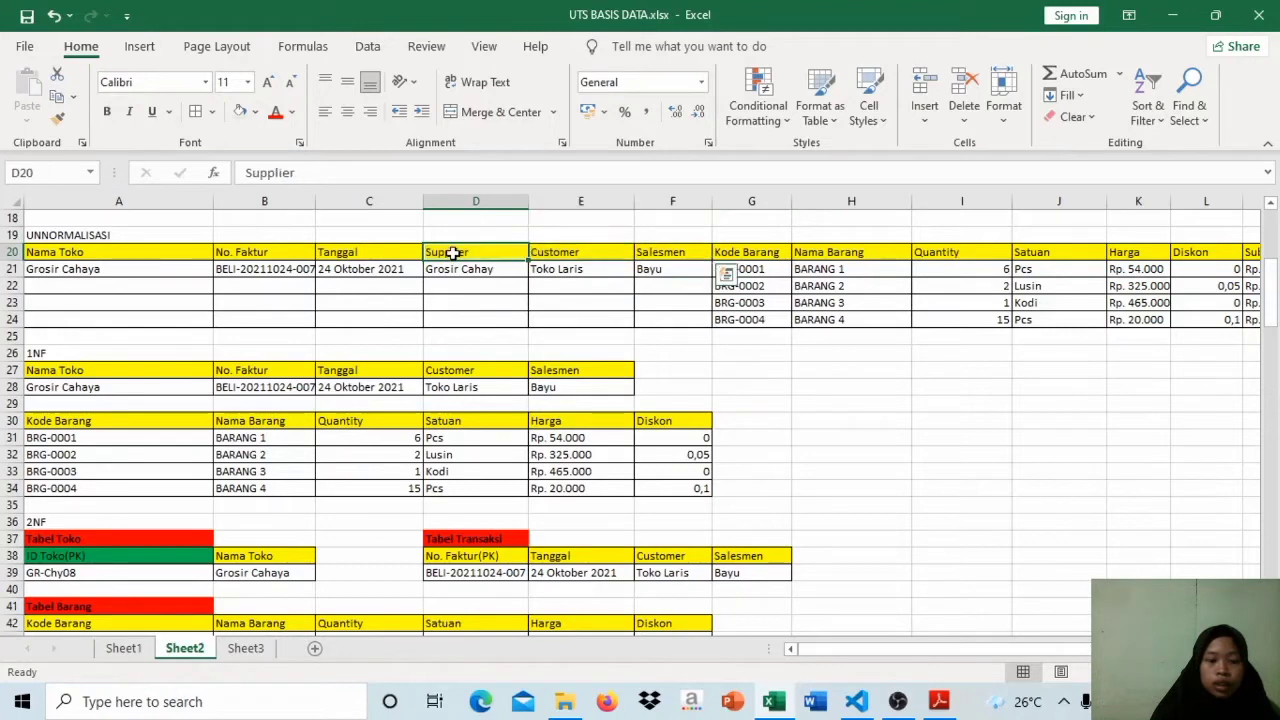
click(178, 260)
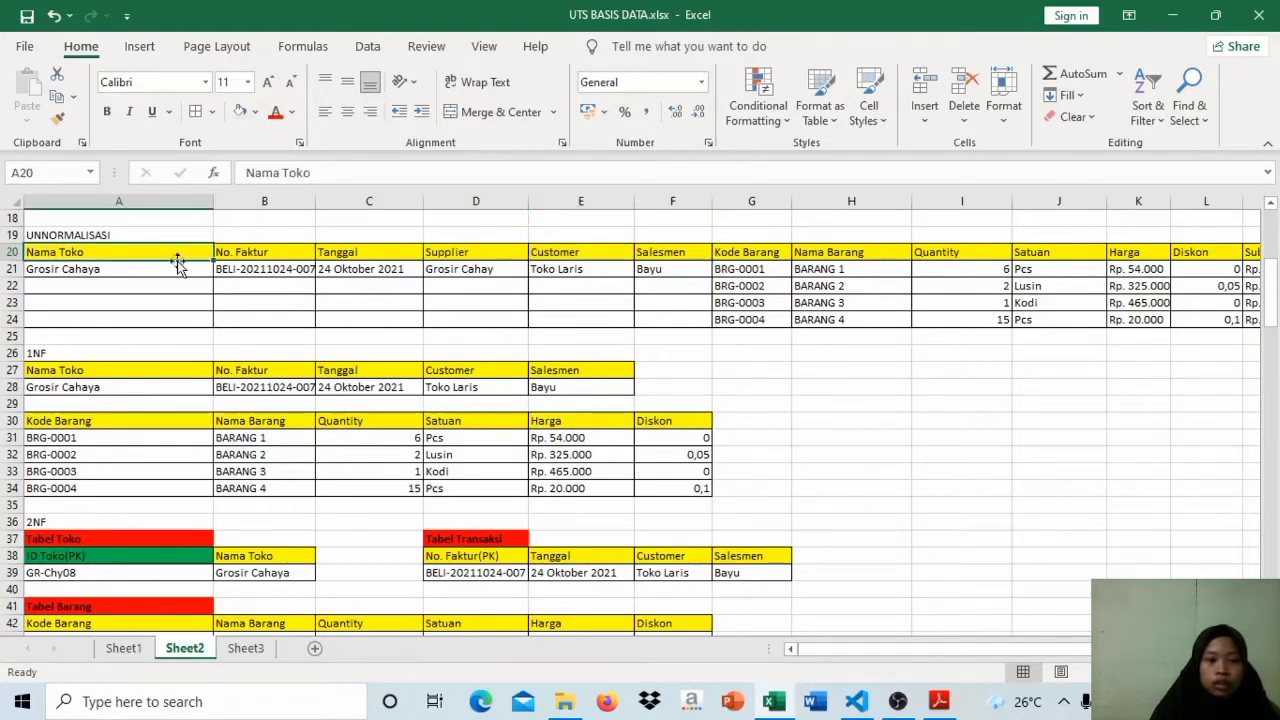
click(178, 268)
click(482, 251)
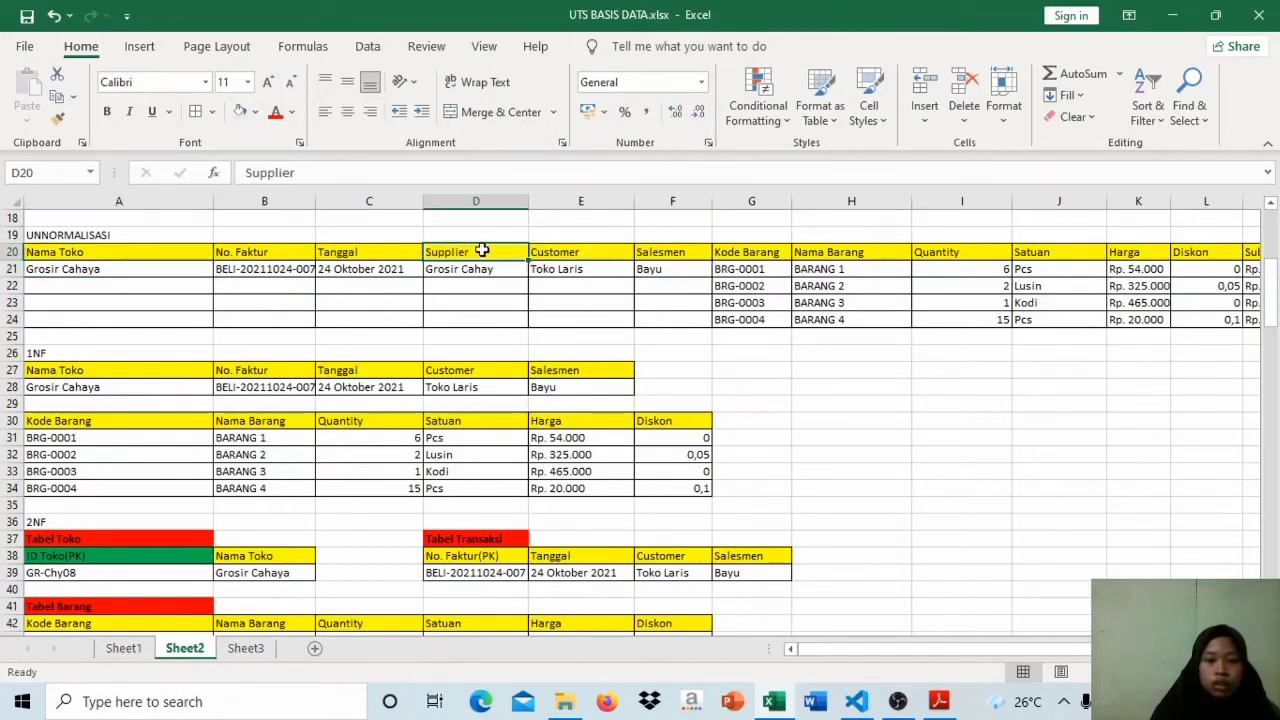
click(482, 269)
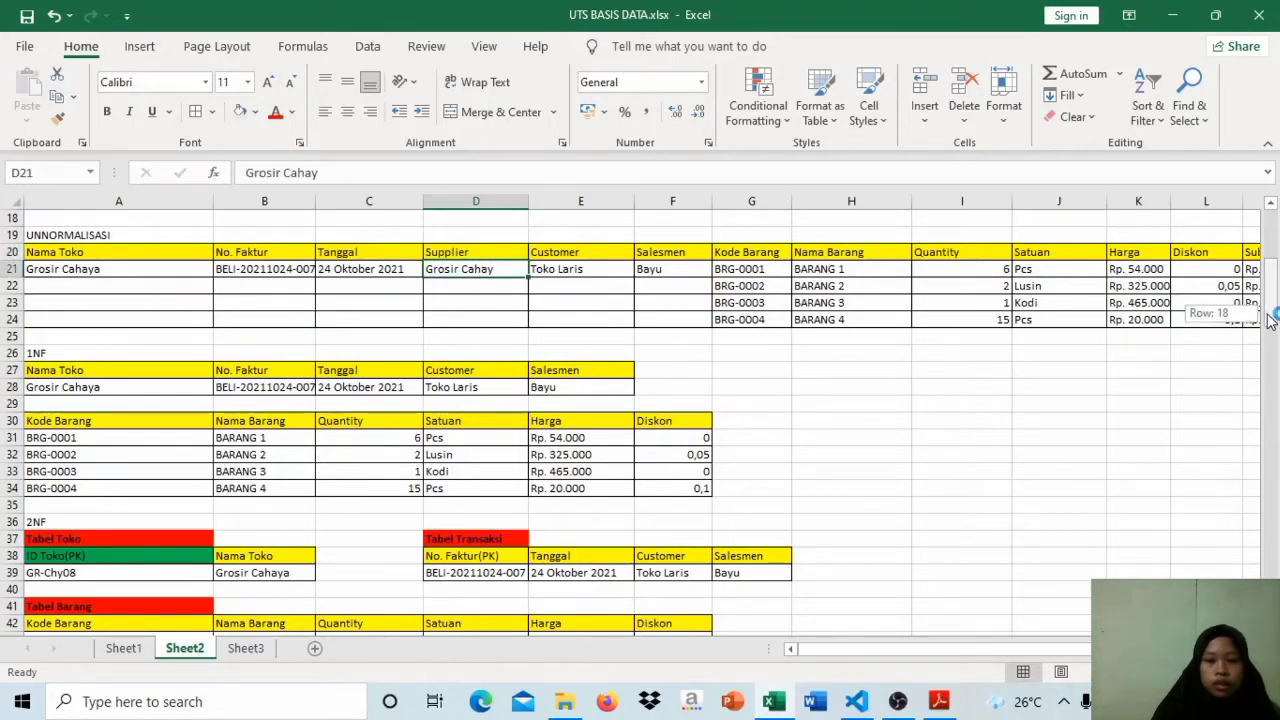
Step: Review the Nama Barang and Quantity headers in 1NF and the ID Toko and Nama Toko fields of the 2NF Tabel Toko
mouse_move(1270, 321)
mouse_down()
mouse_move(1270, 360)
mouse_move(1270, 344)
mouse_up()
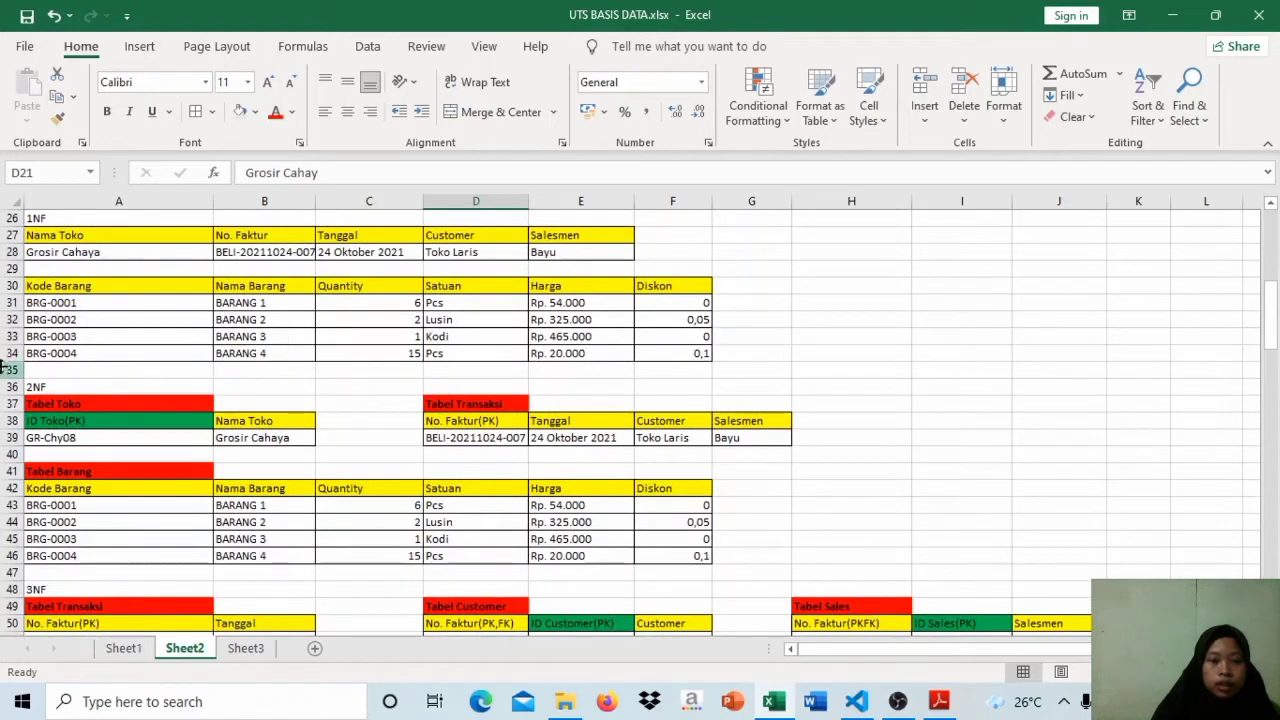
click(284, 298)
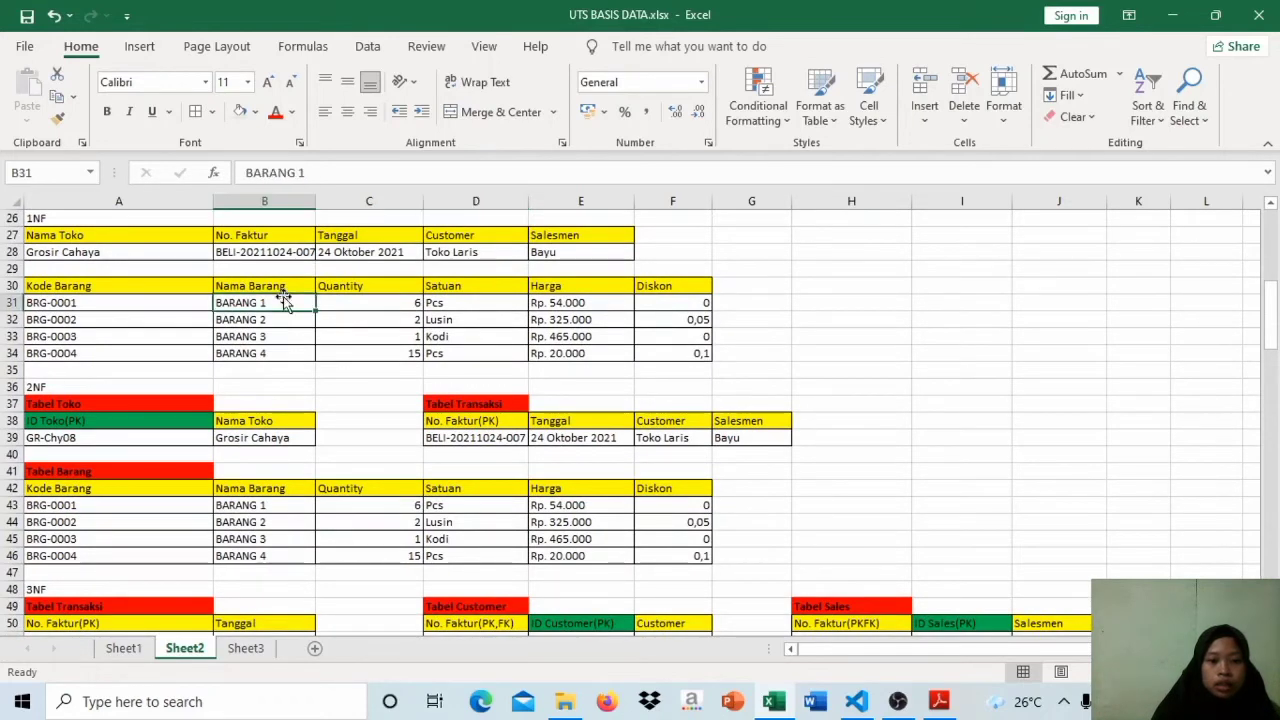
click(364, 290)
drag(364, 290, 286, 289)
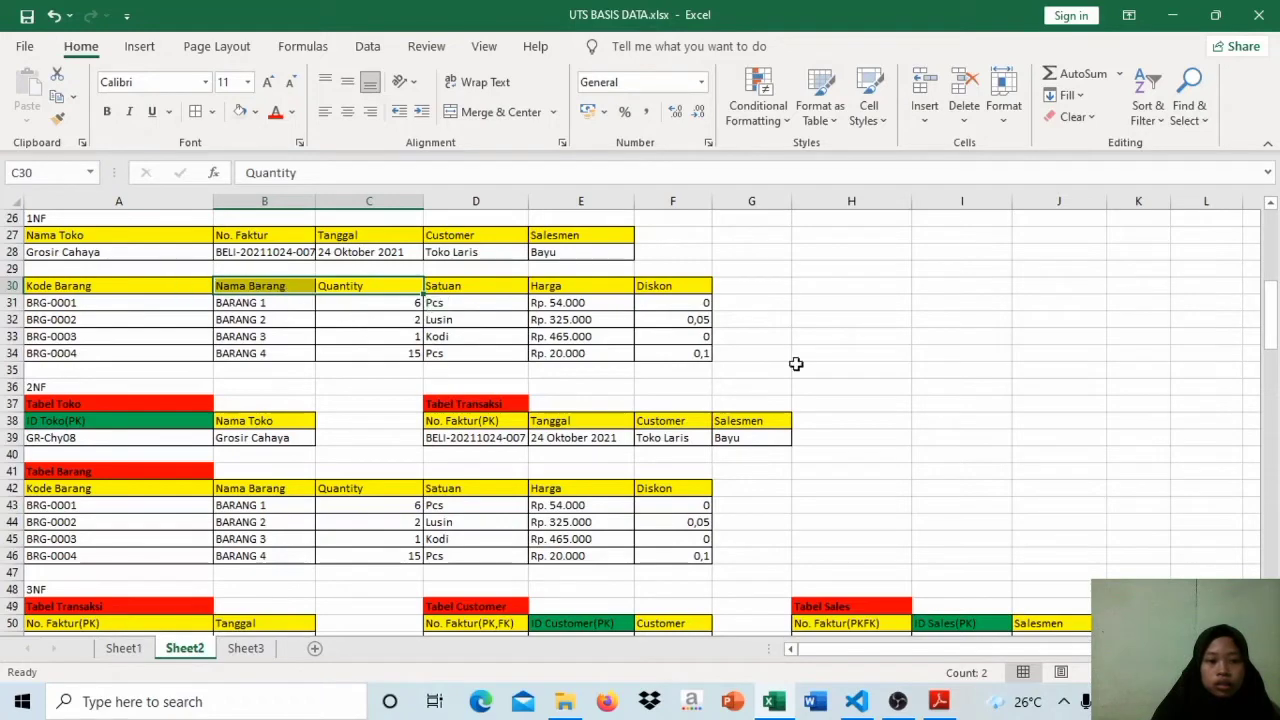
drag(1273, 313, 1273, 341)
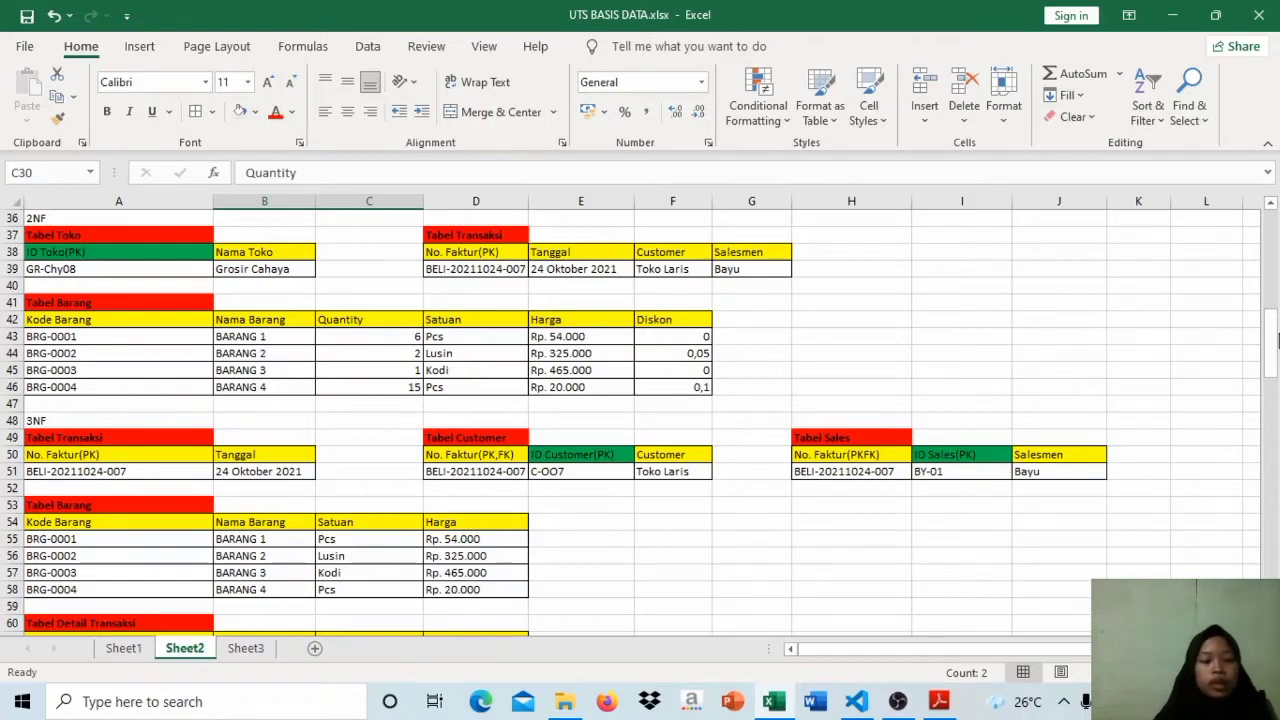
click(180, 235)
click(271, 253)
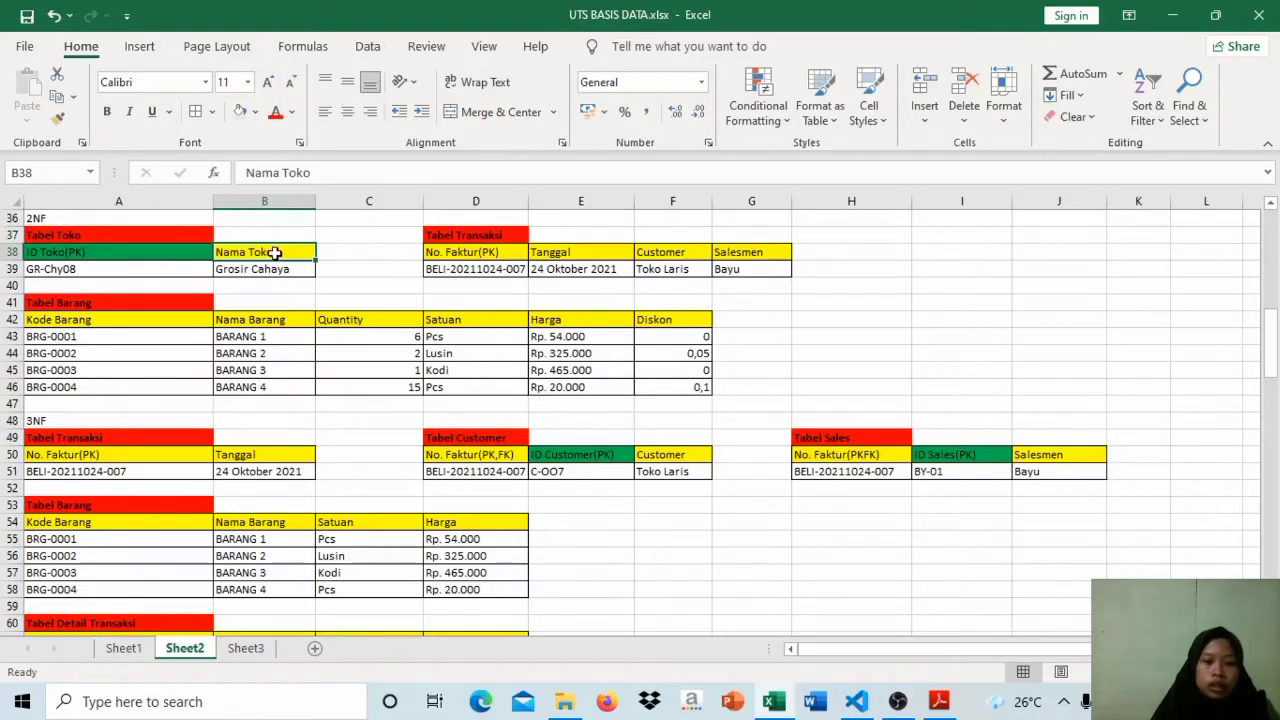
click(134, 252)
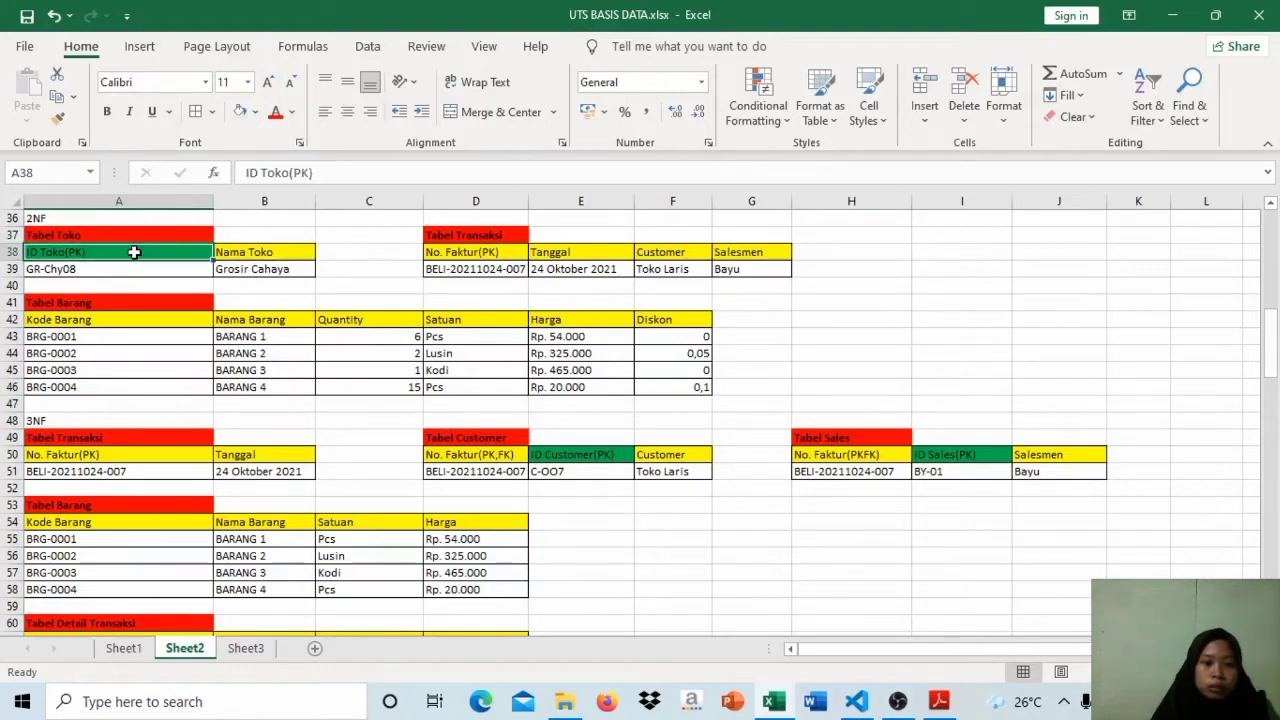
click(266, 255)
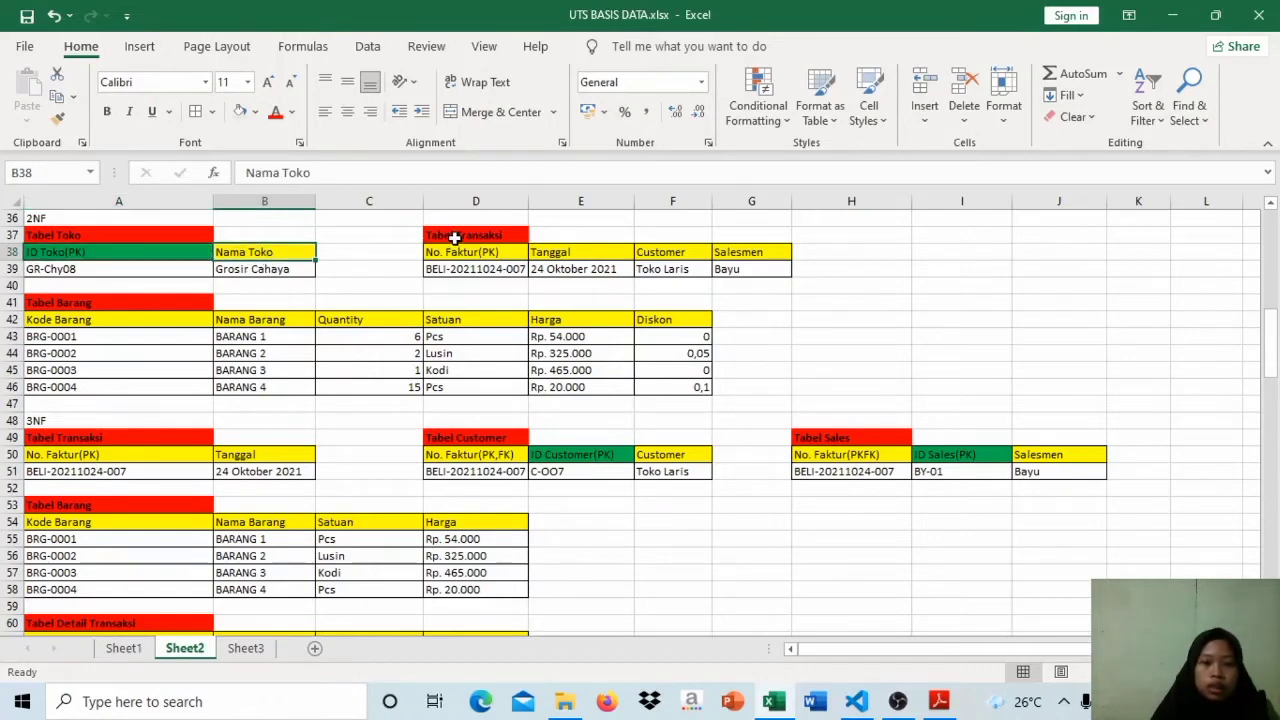
Step: Examine the Customer and Salesmen fields of the 2NF Tabel Transaksi
click(455, 237)
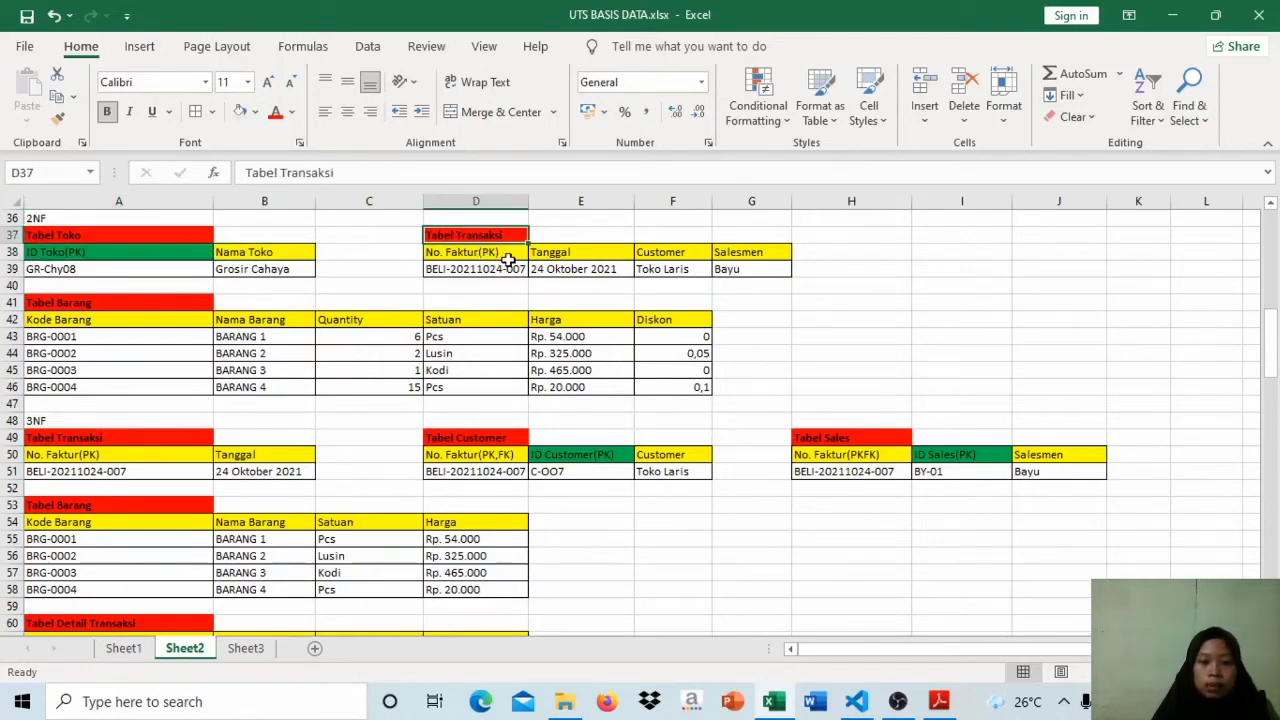
click(660, 252)
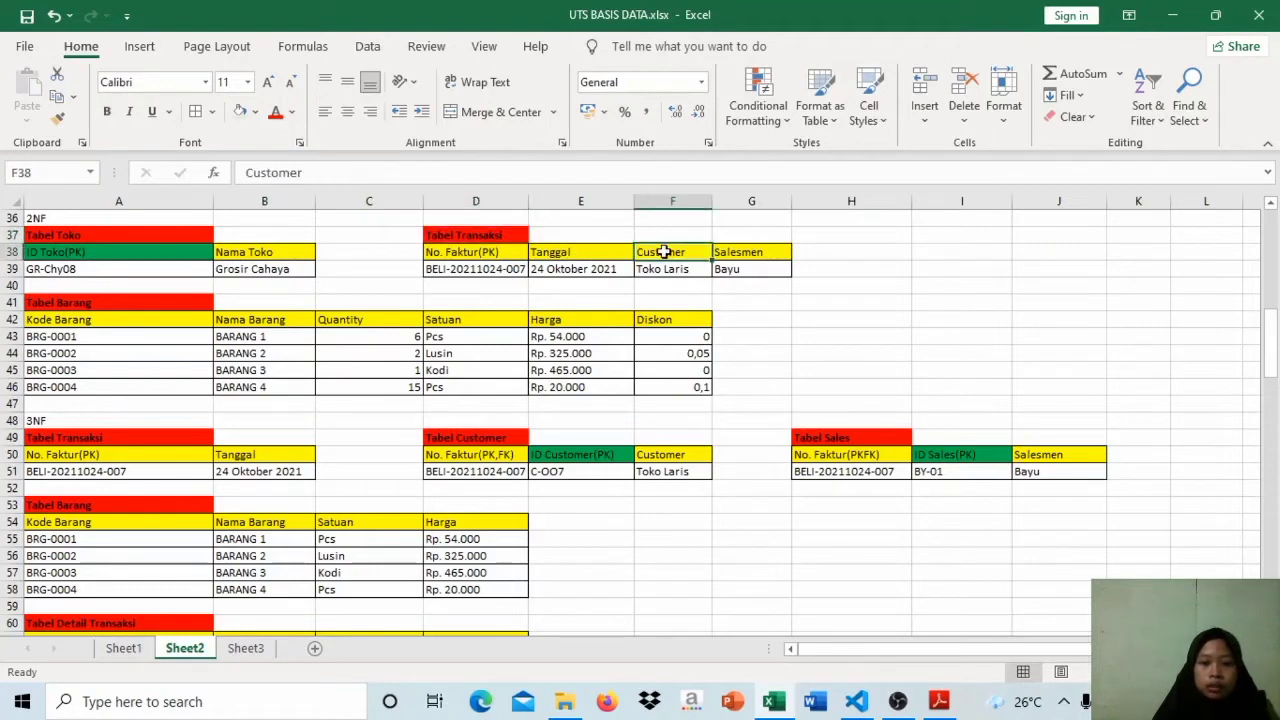
click(752, 253)
click(685, 255)
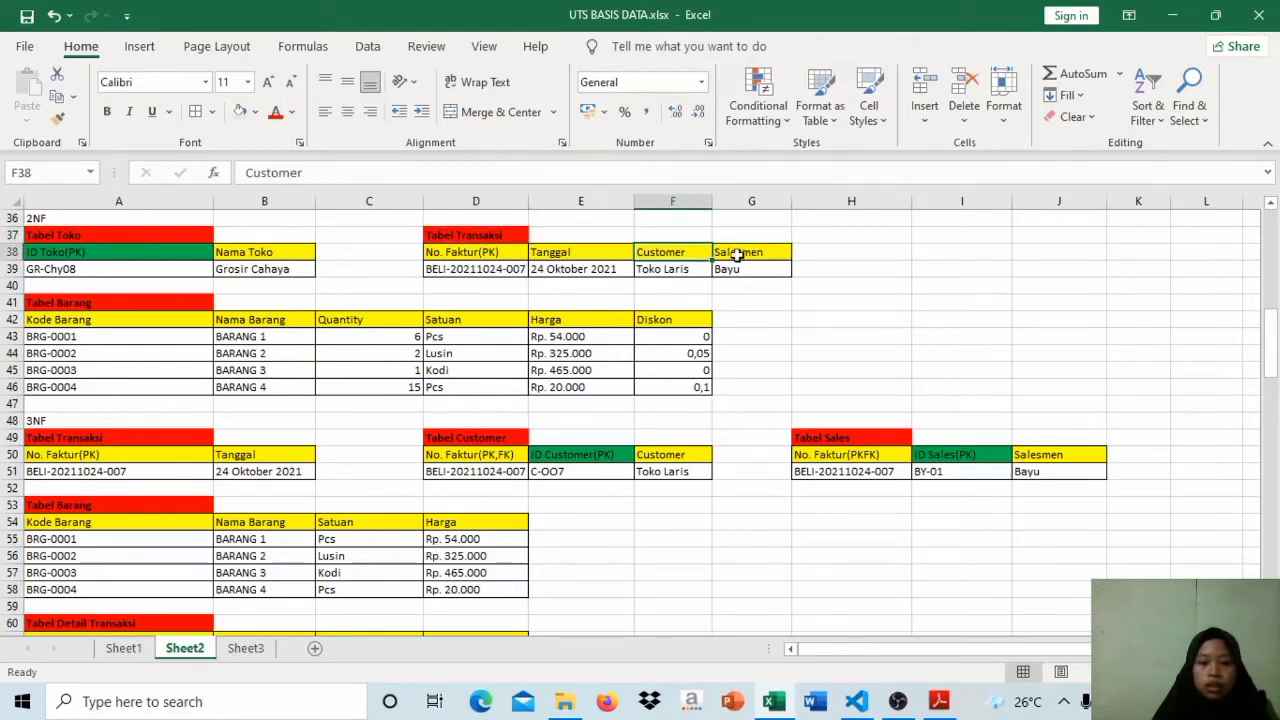
click(737, 255)
drag(737, 255, 705, 257)
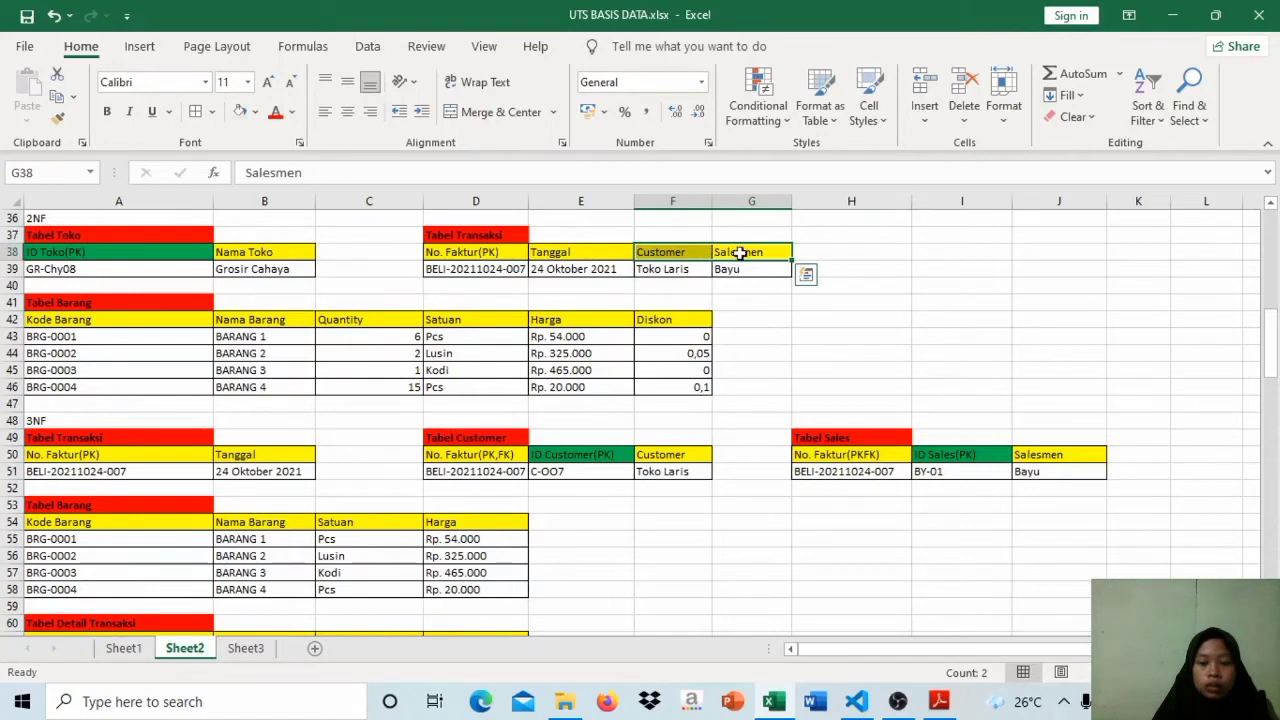
click(739, 254)
click(670, 266)
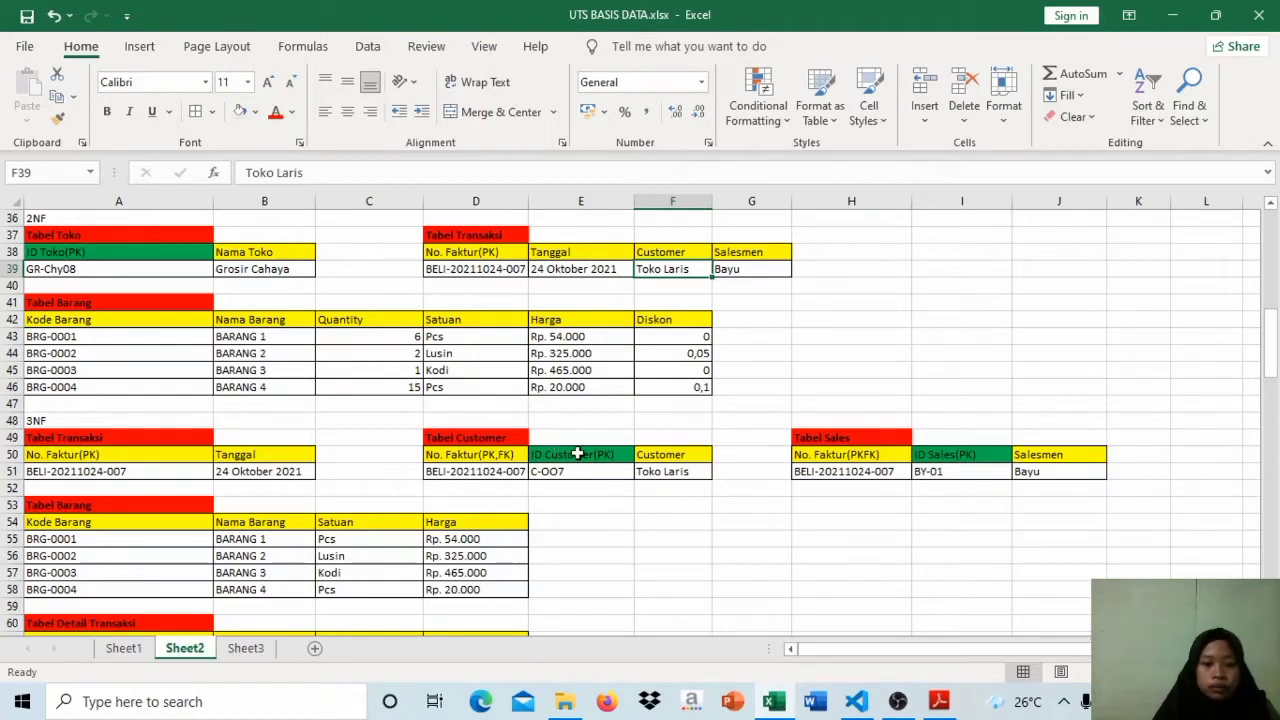
Step: Compare the Customer field of the 2NF Tabel Transaksi with the No. Faktur and ID Customer columns of the 3NF Tabel Customer
click(462, 440)
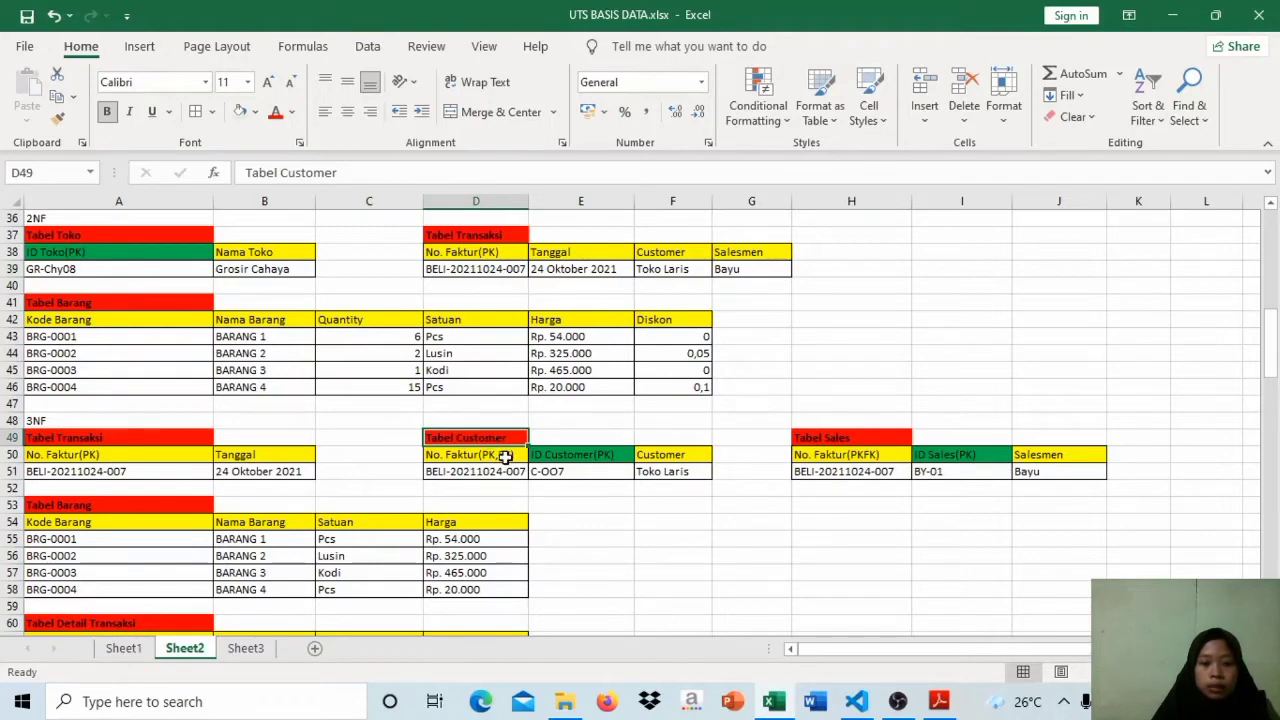
click(506, 456)
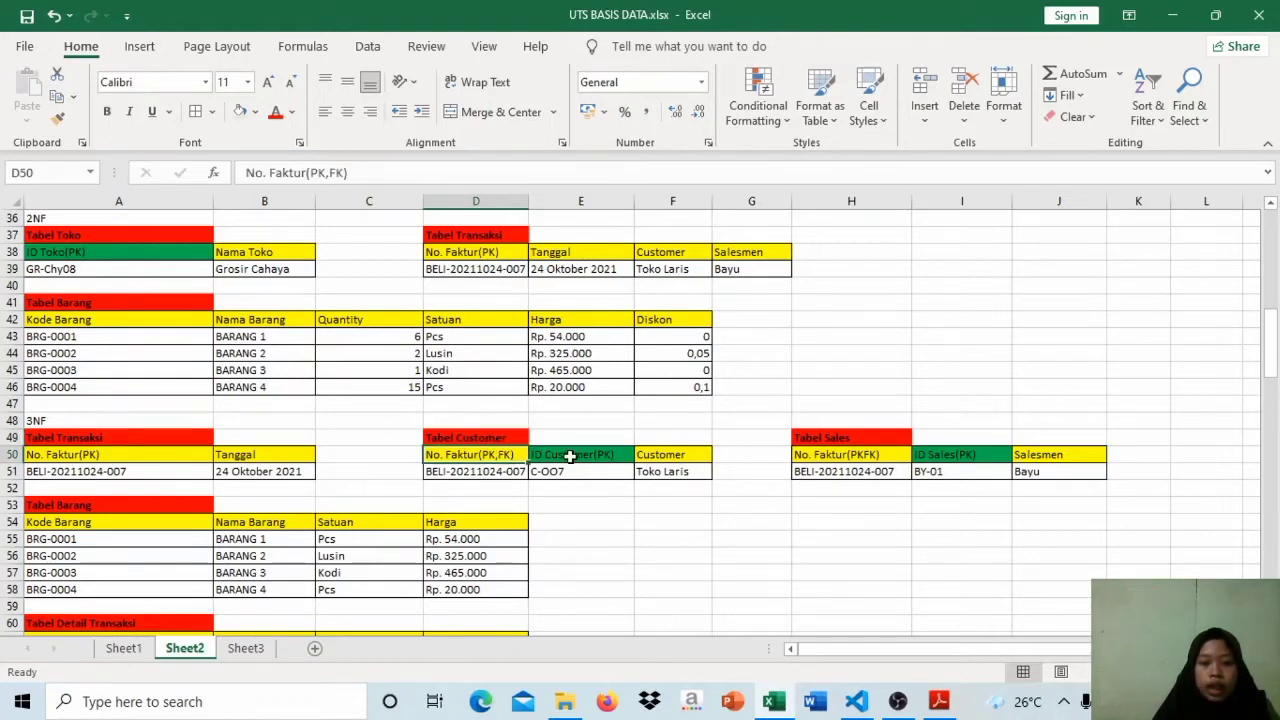
click(660, 254)
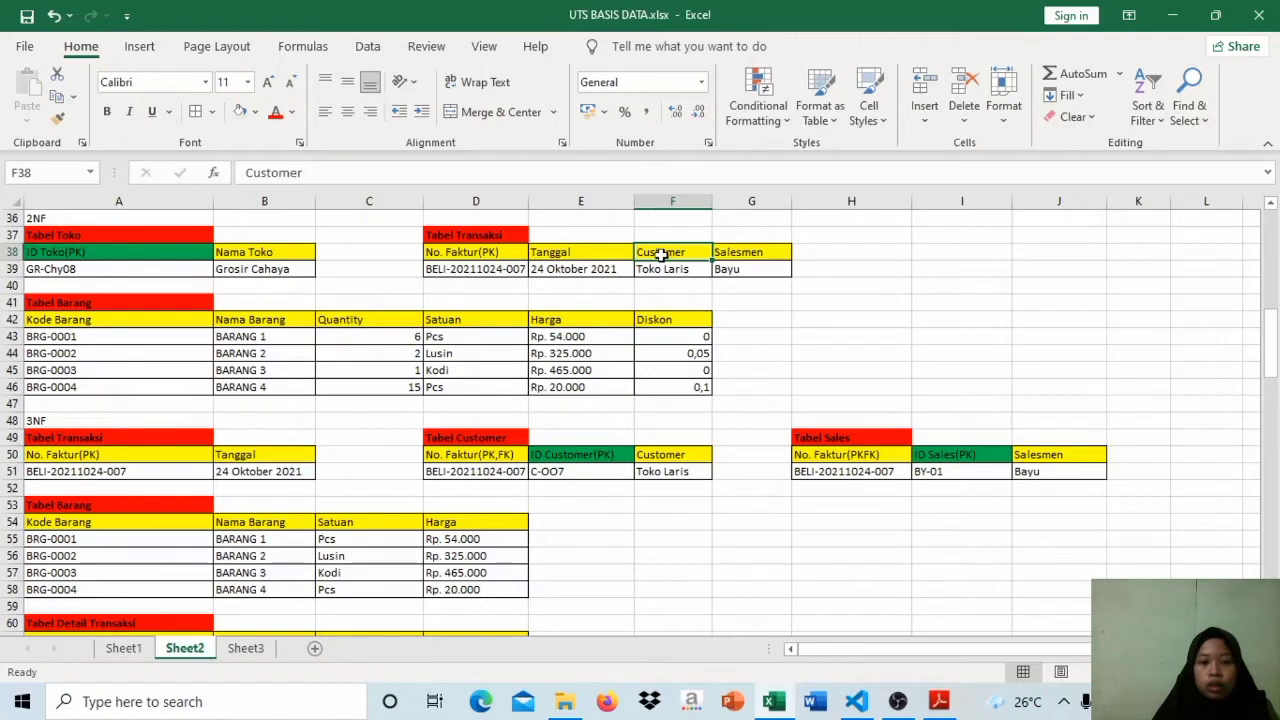
click(665, 268)
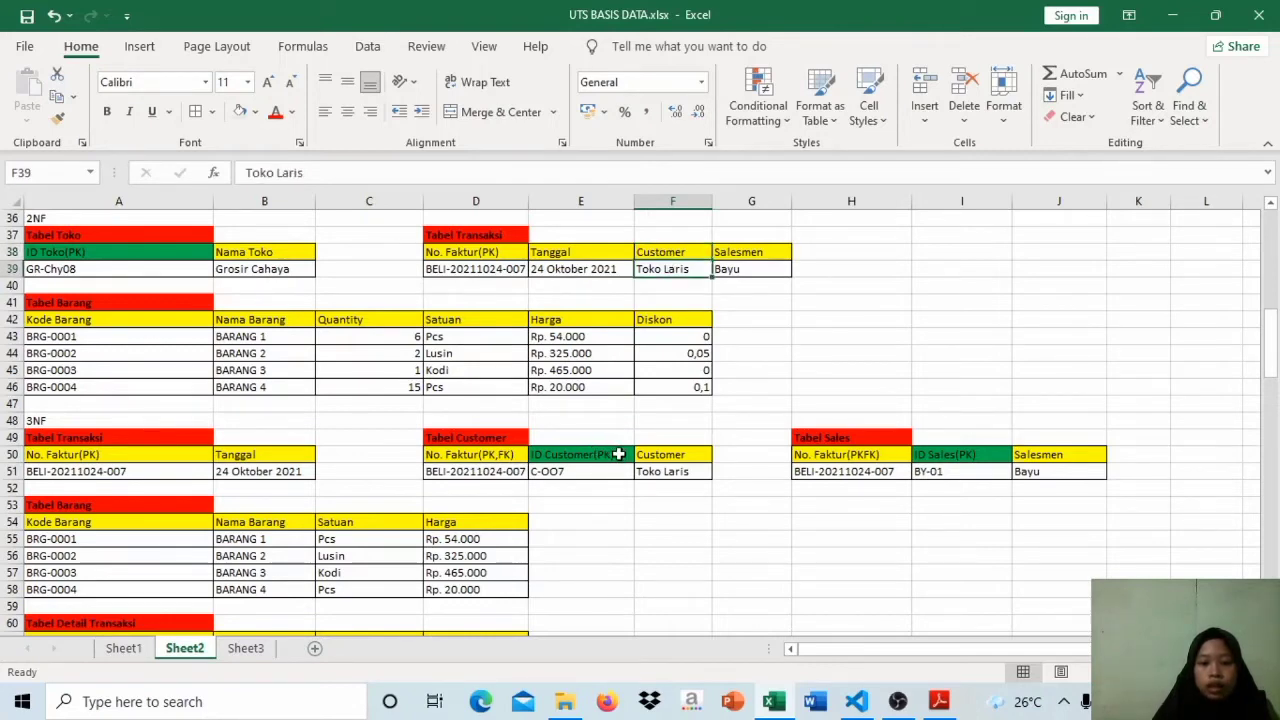
click(618, 454)
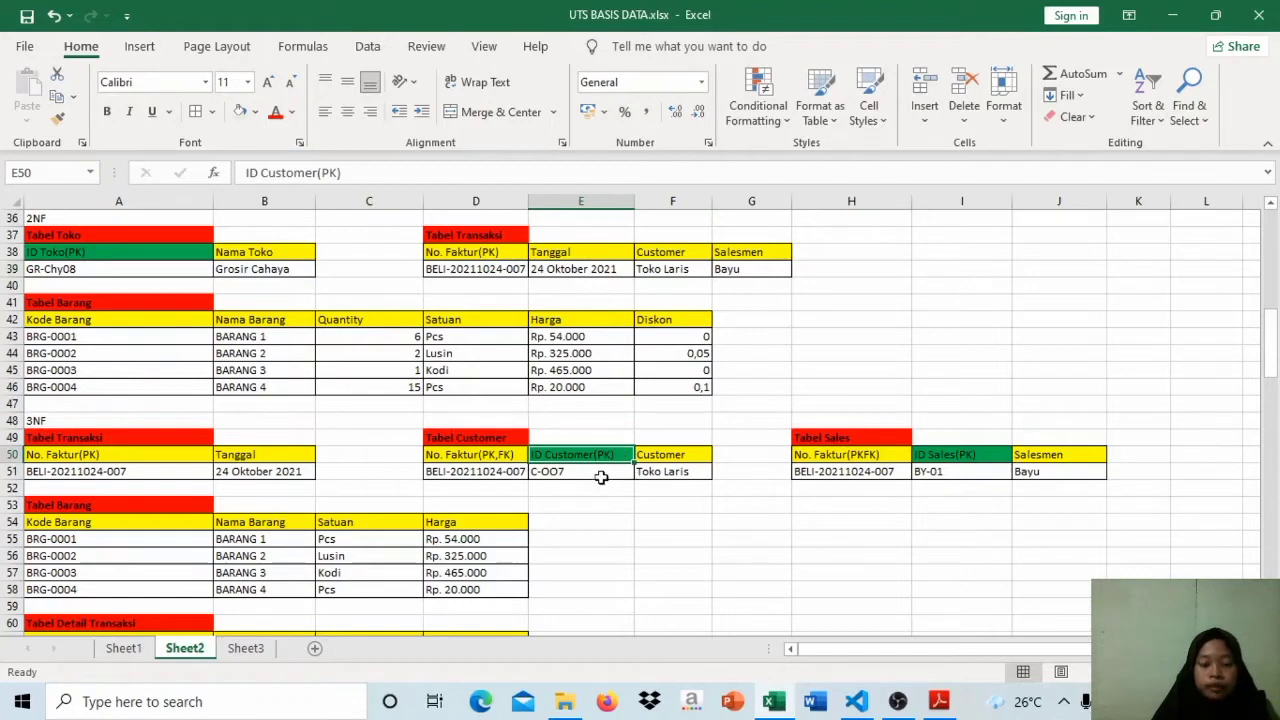
click(601, 474)
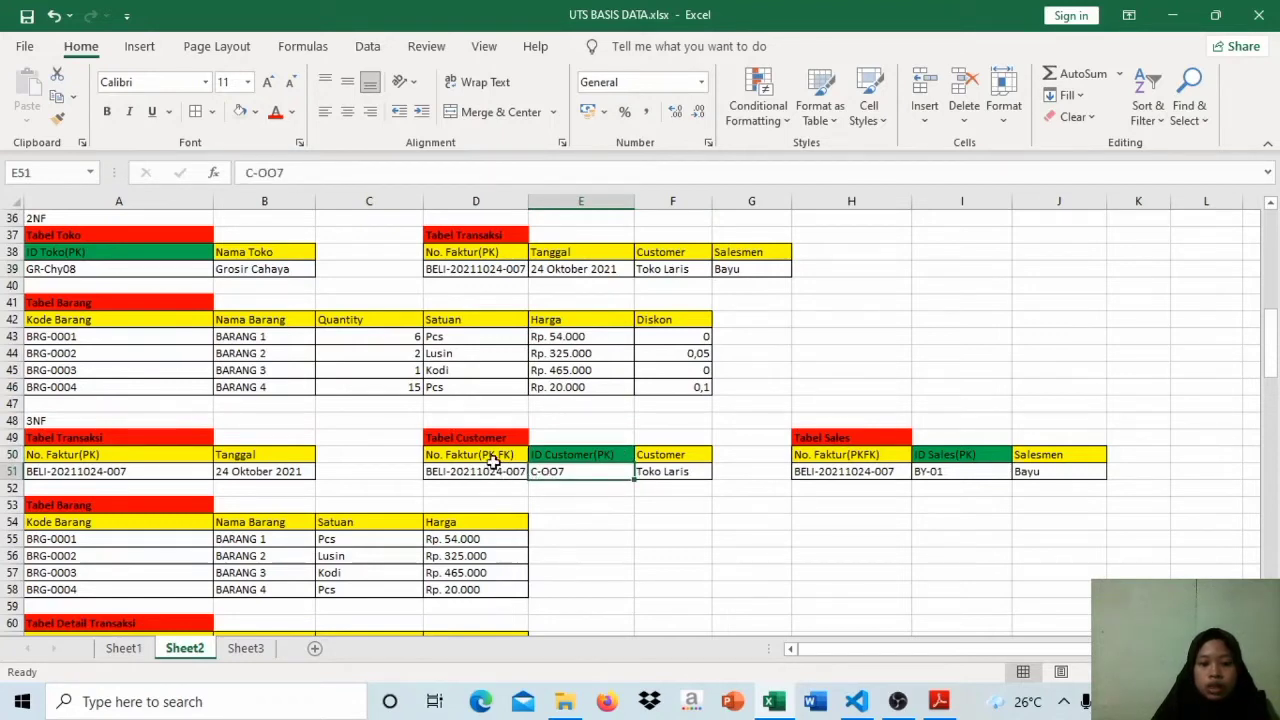
click(494, 459)
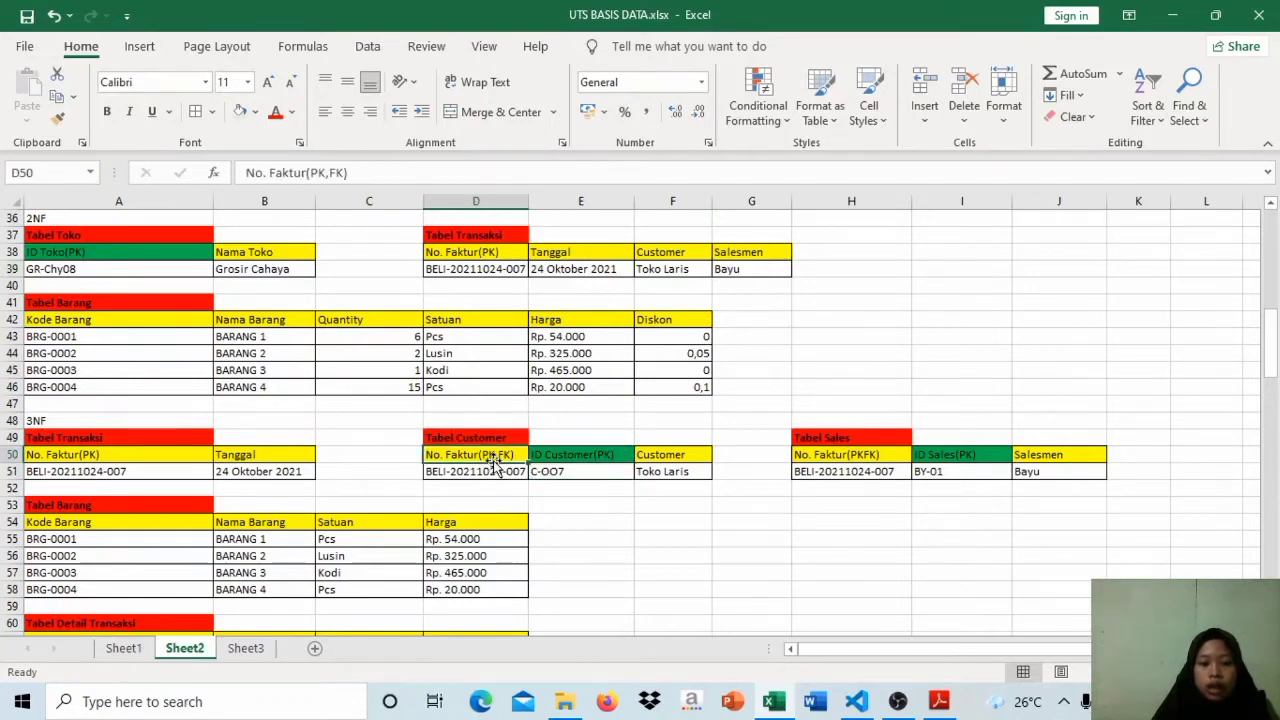
click(580, 458)
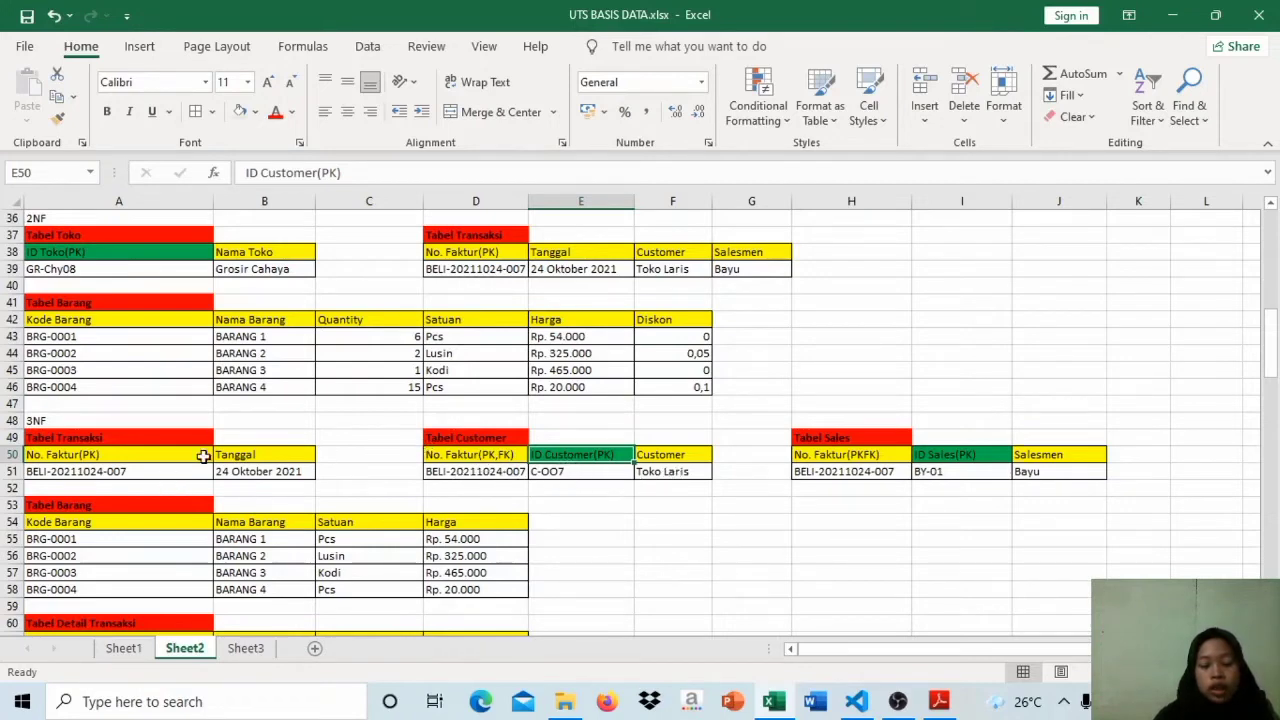
Step: Examine the entries under the two key columns, No. Faktur and ID Customer, in the 3NF Tabel Customer
click(487, 490)
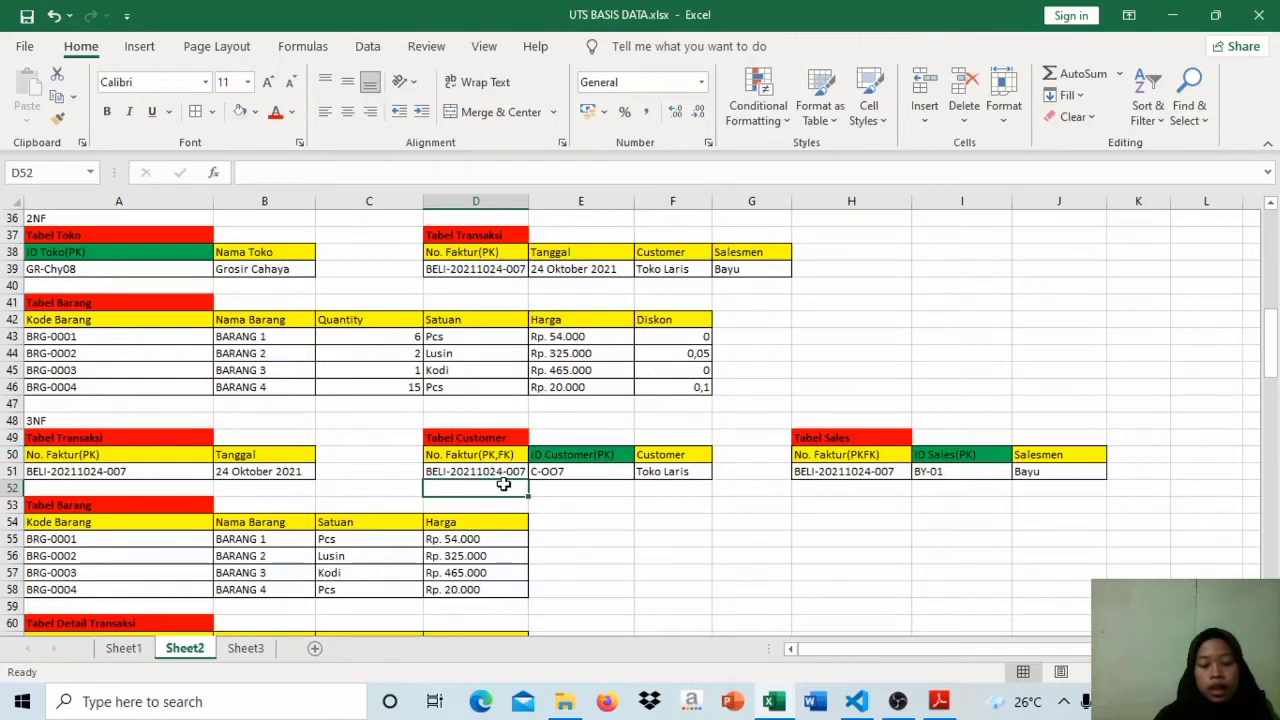
click(590, 492)
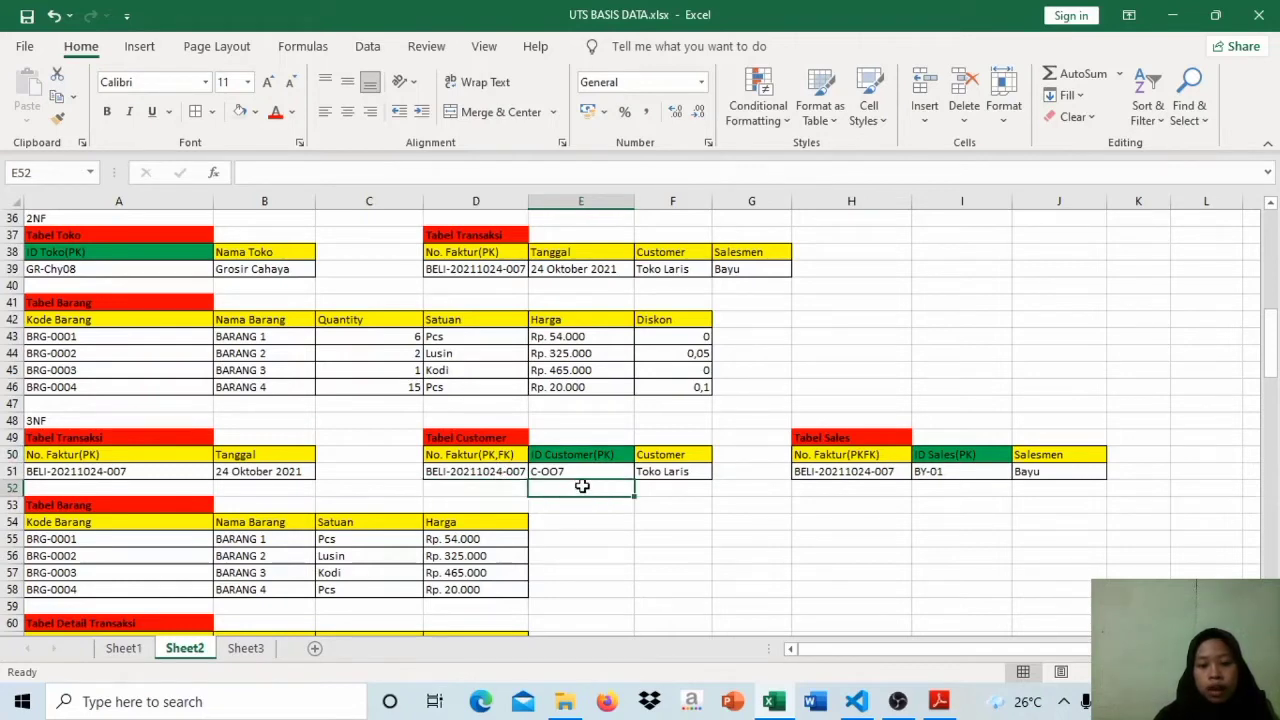
click(580, 468)
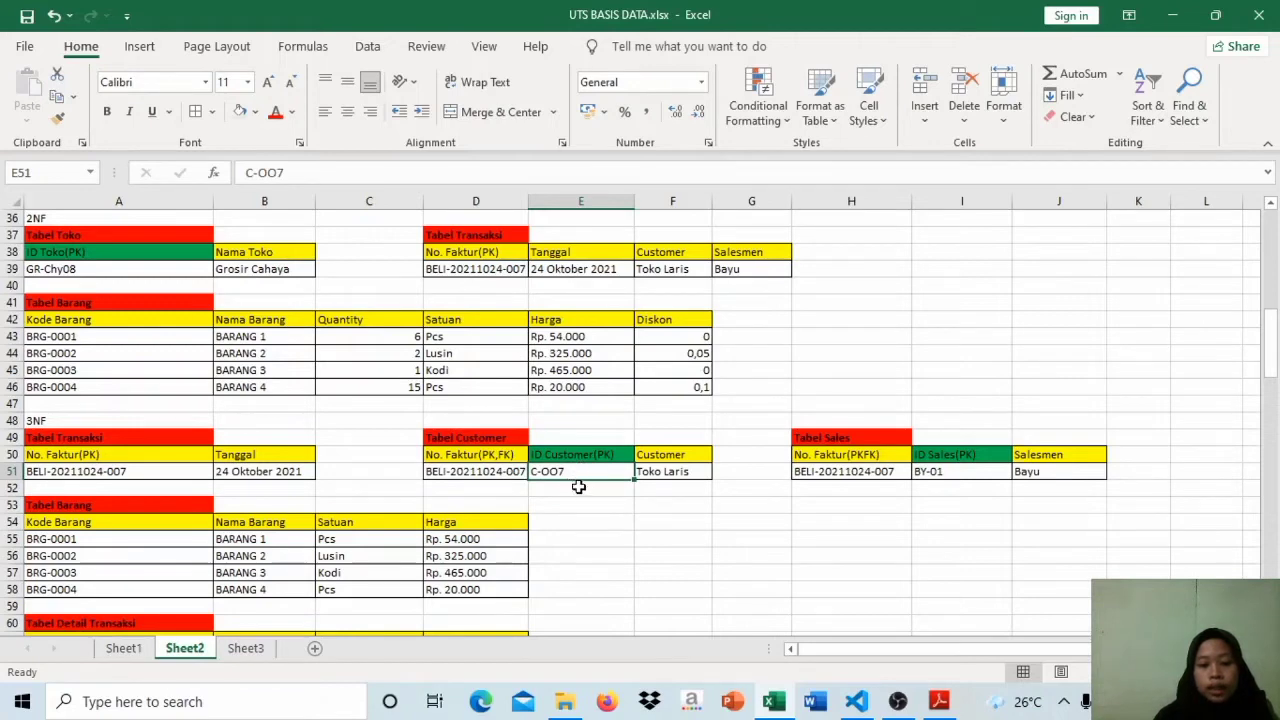
click(578, 489)
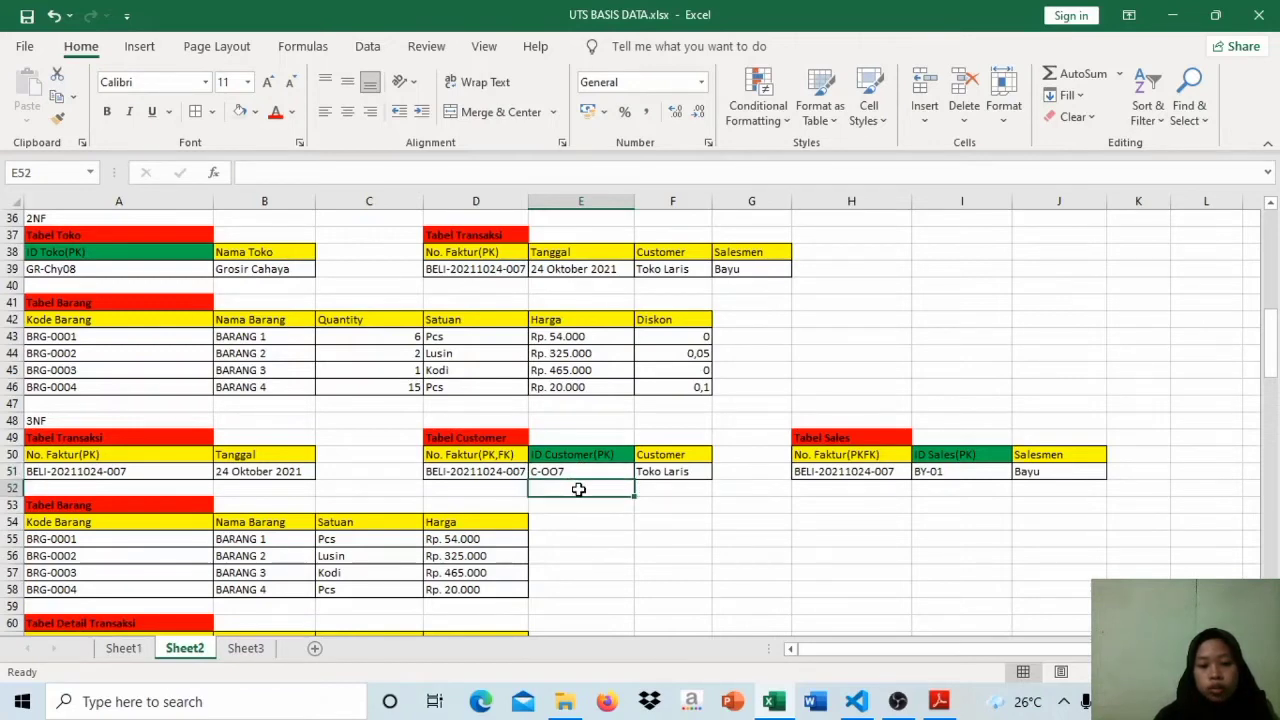
click(476, 490)
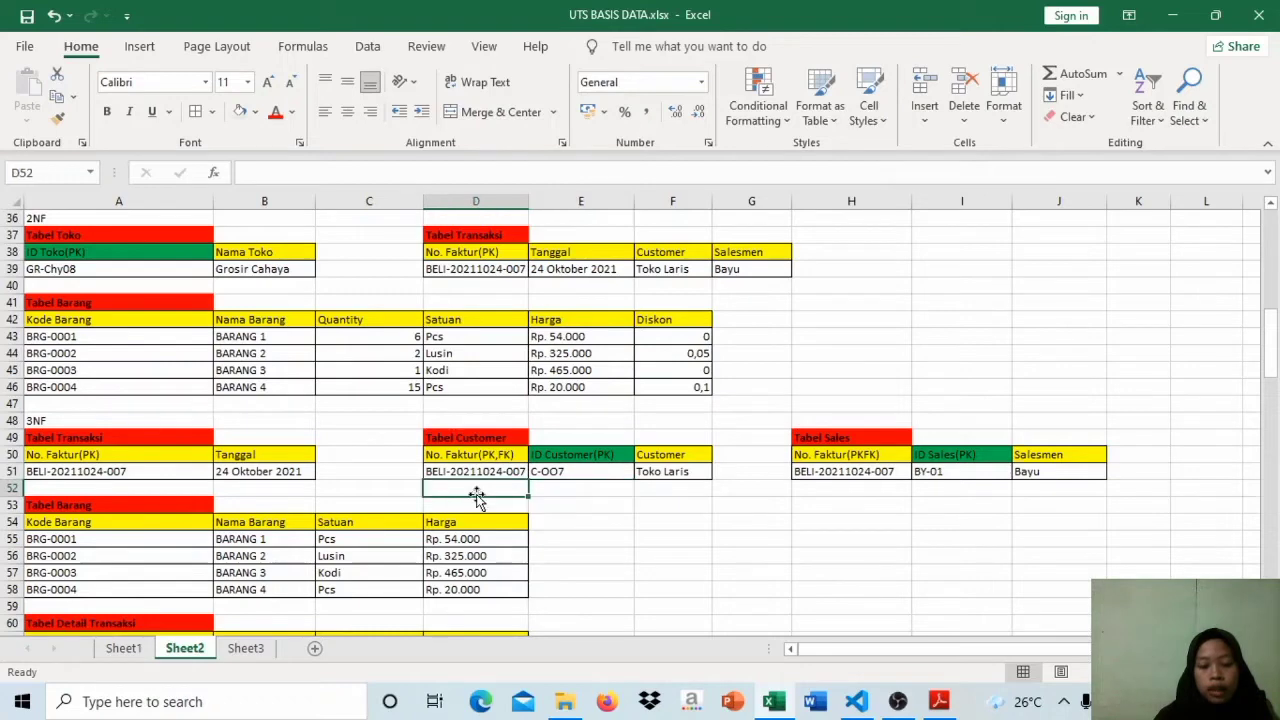
click(566, 492)
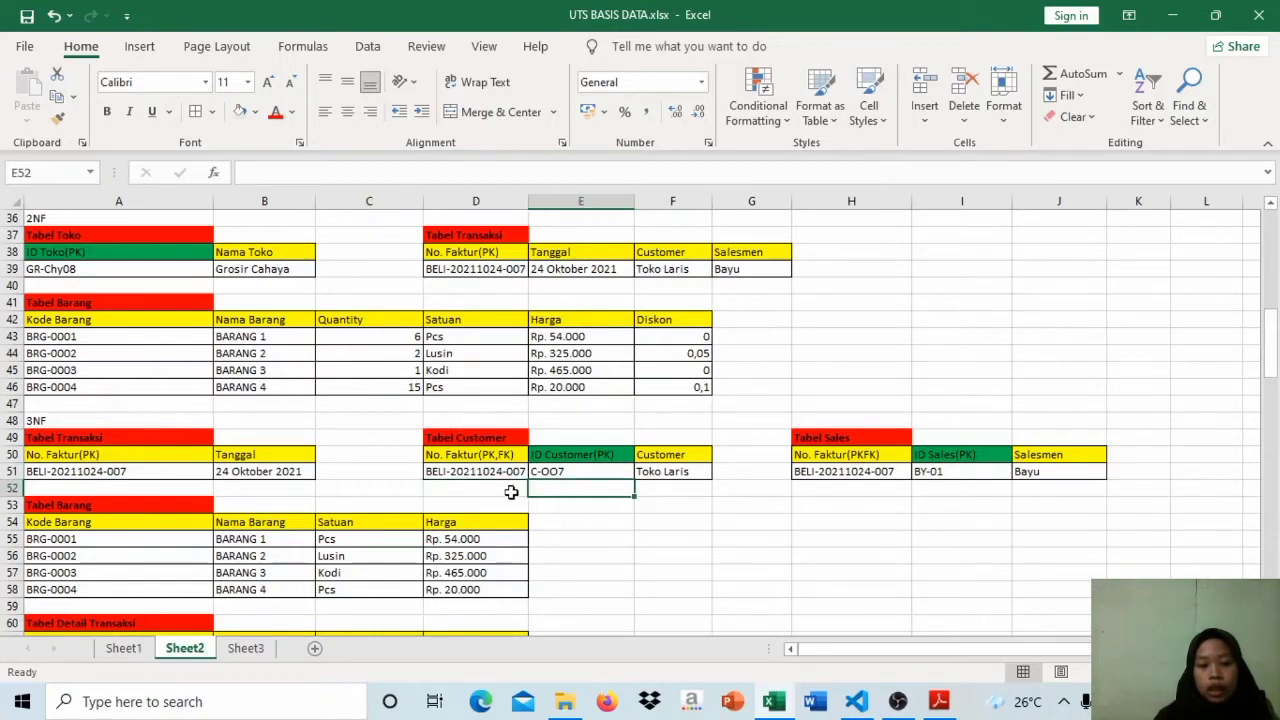
click(510, 492)
click(563, 491)
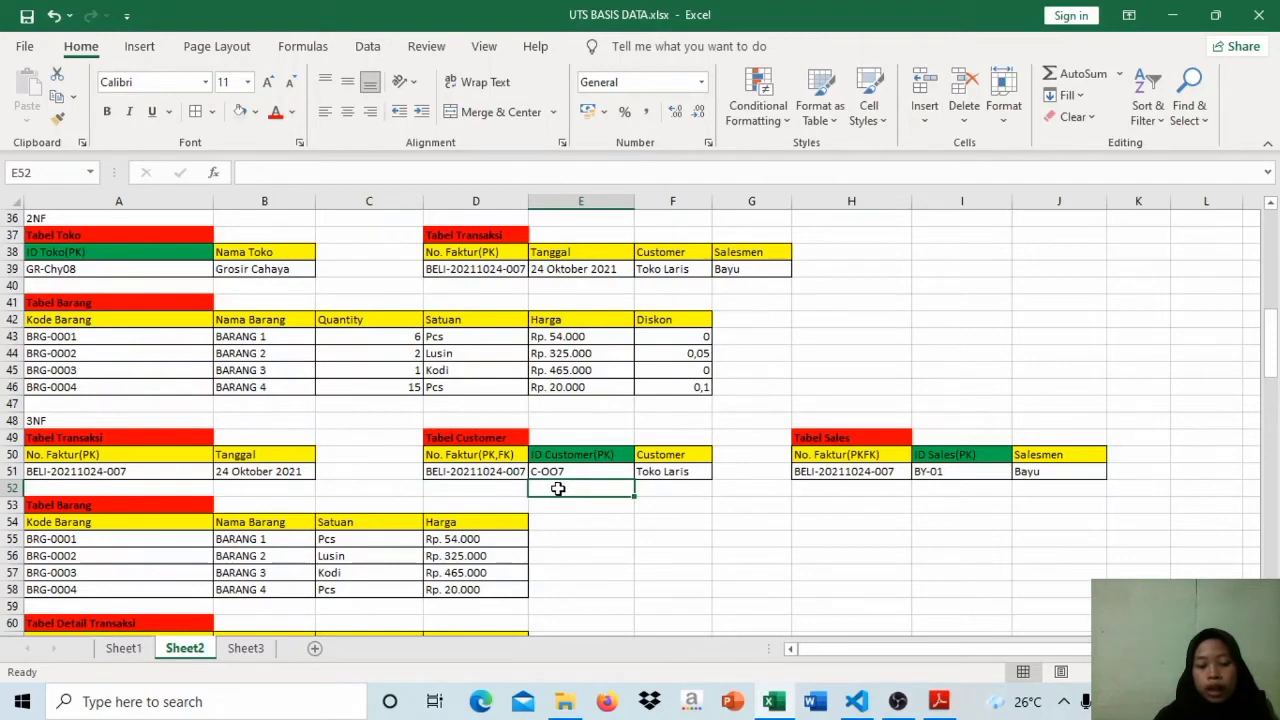
click(501, 489)
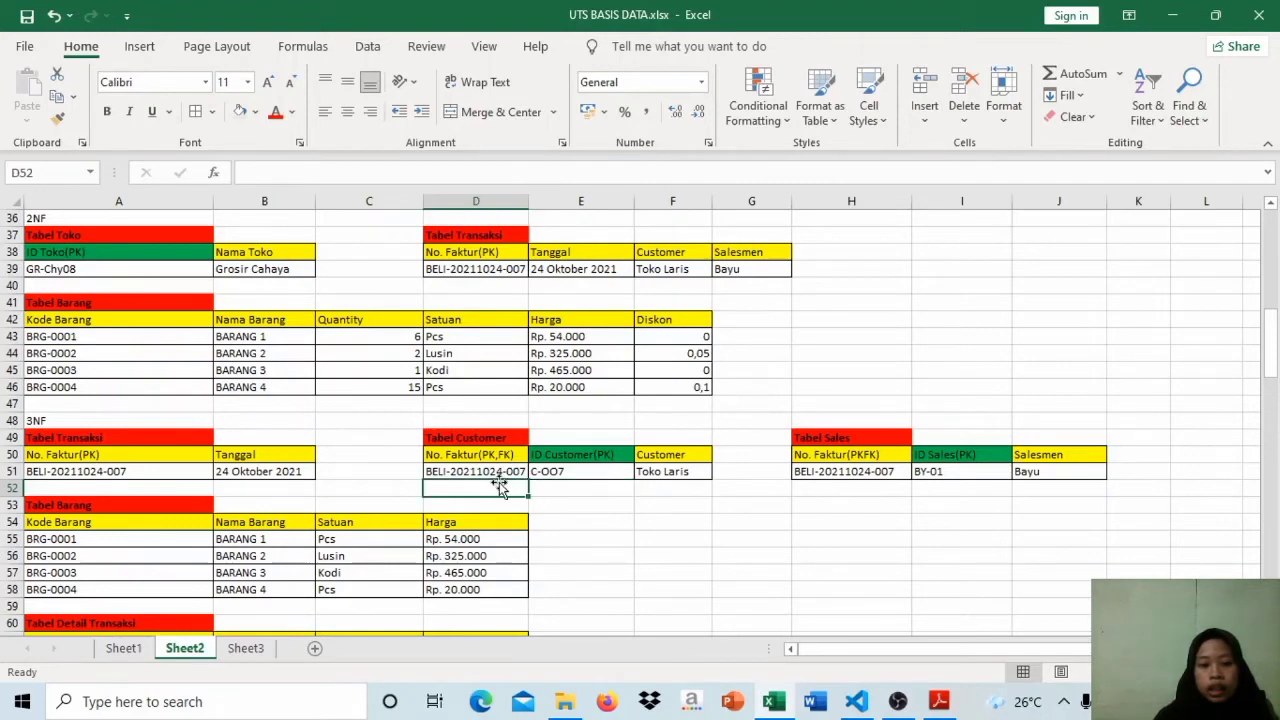
click(487, 469)
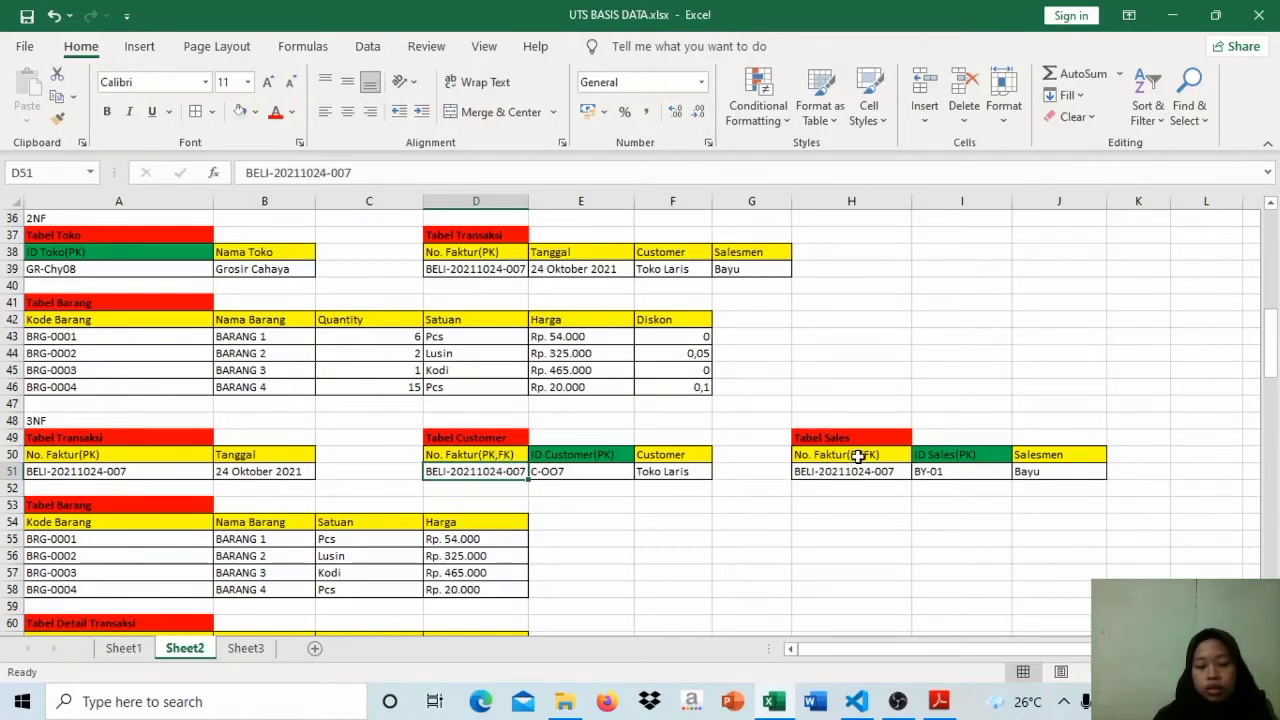
Step: Examine the No. Faktur, ID Sales and Salesmen headers of the 3NF Tabel Sales
click(858, 455)
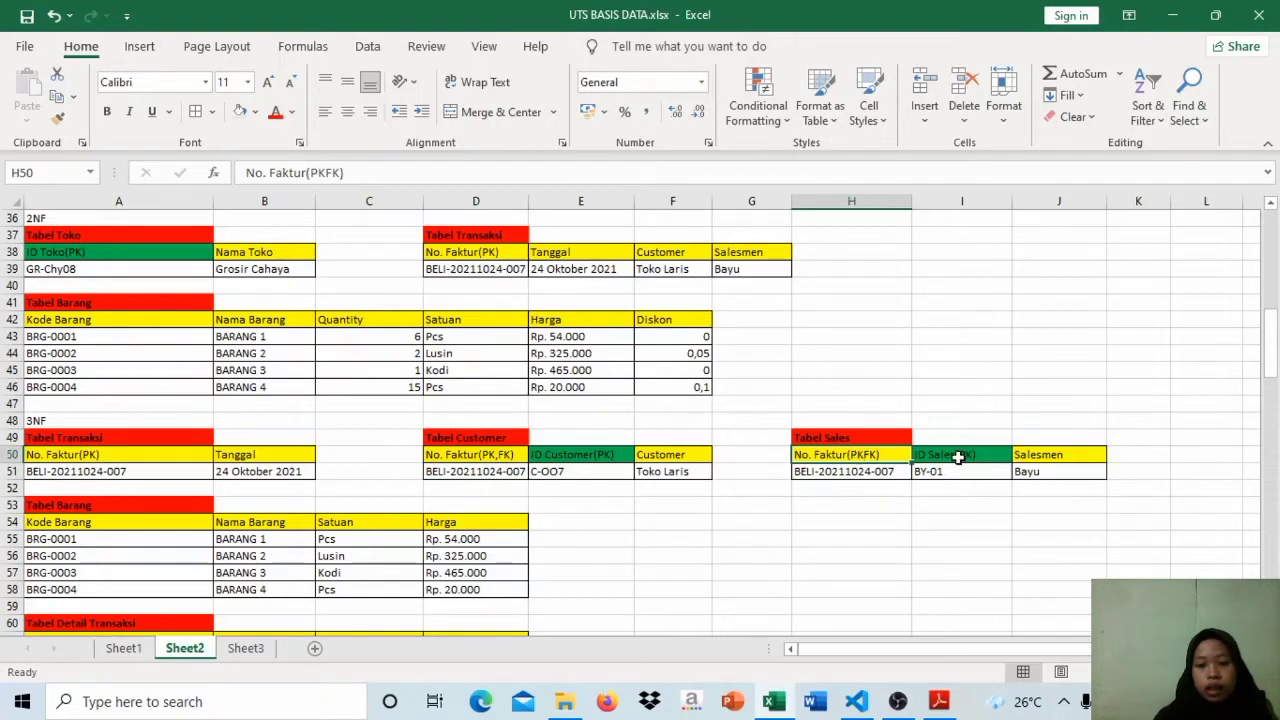
click(958, 456)
click(1027, 454)
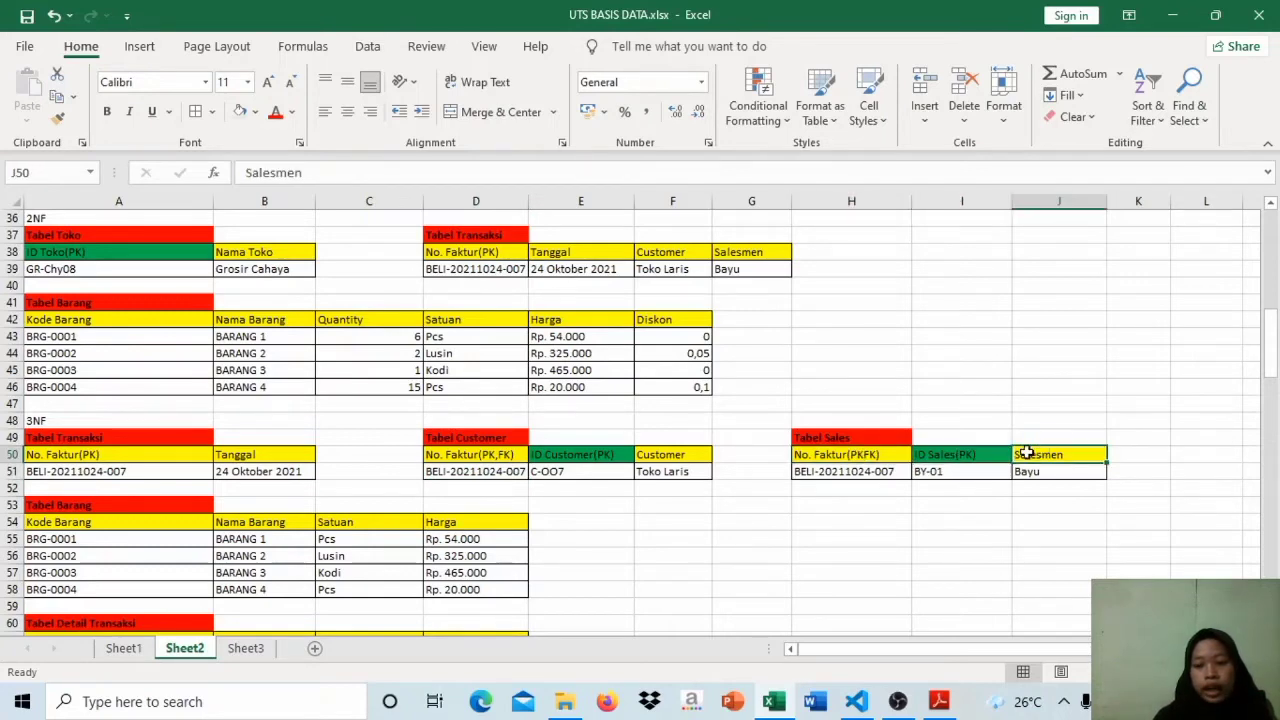
click(988, 455)
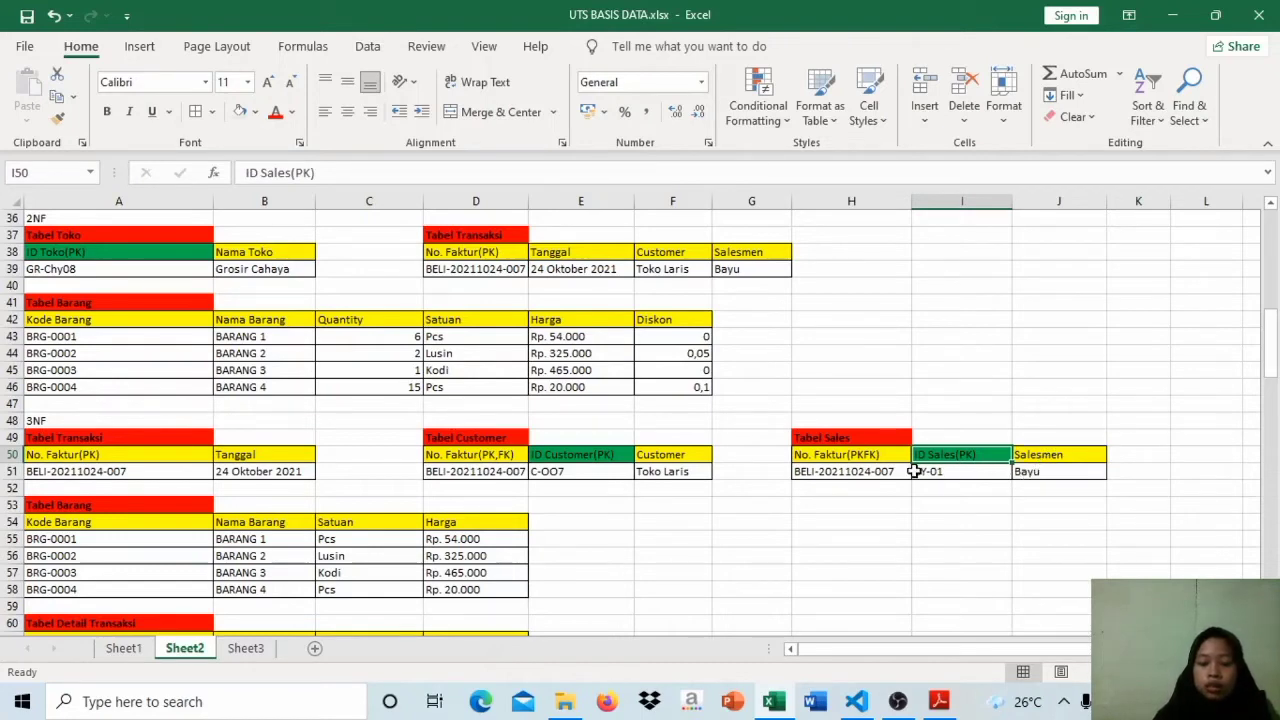
Step: Correct the invoice number header of the 3NF Tabel Sales to "No. Faktur(PK,FK)"
click(884, 458)
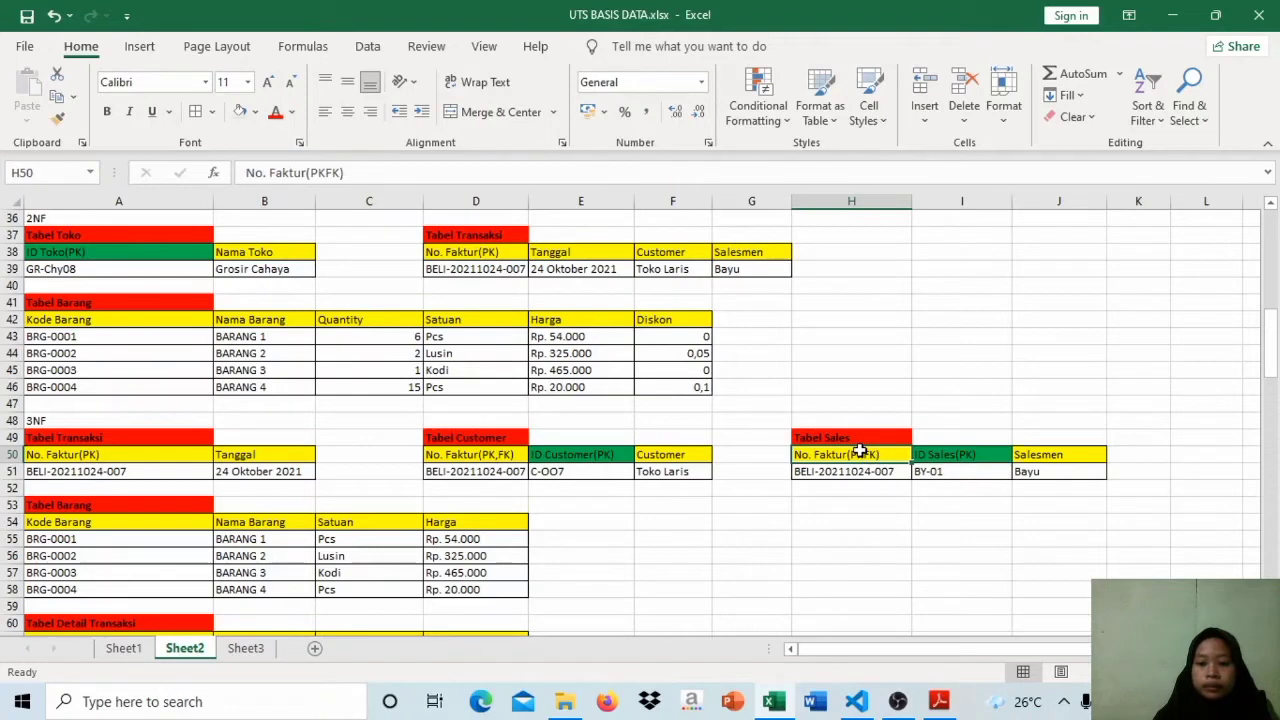
double_click(860, 452)
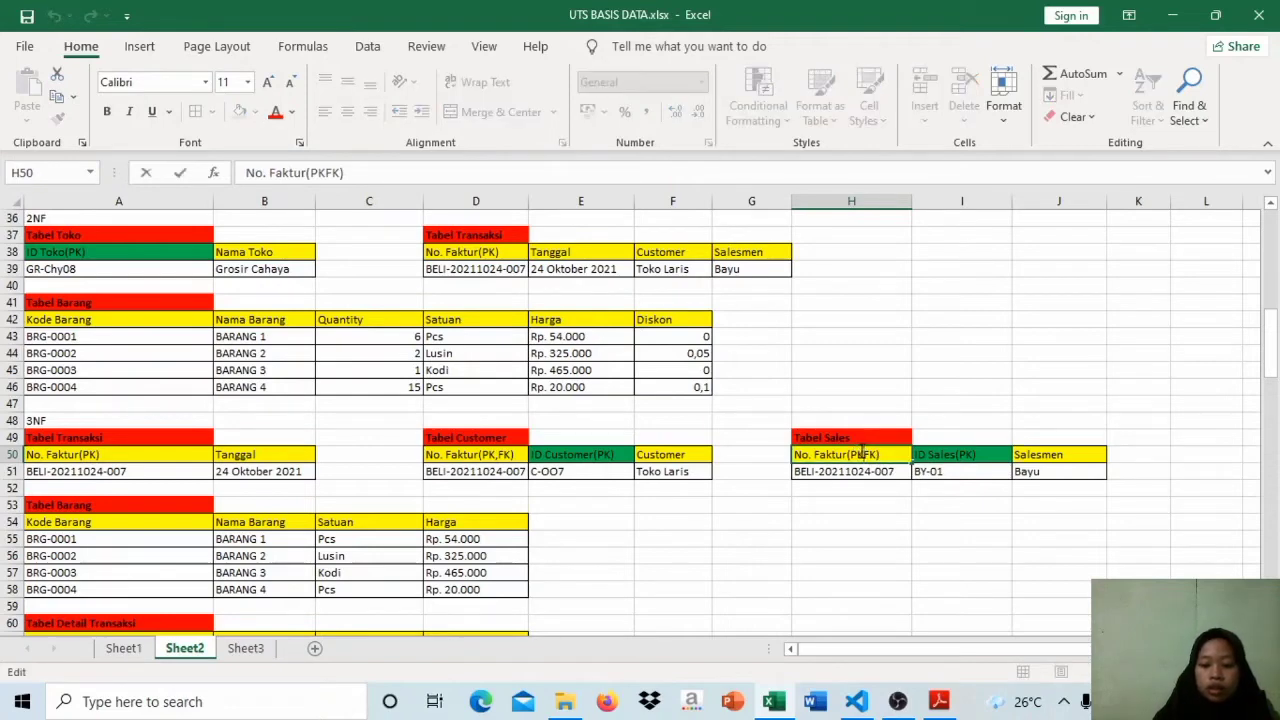
text(,)
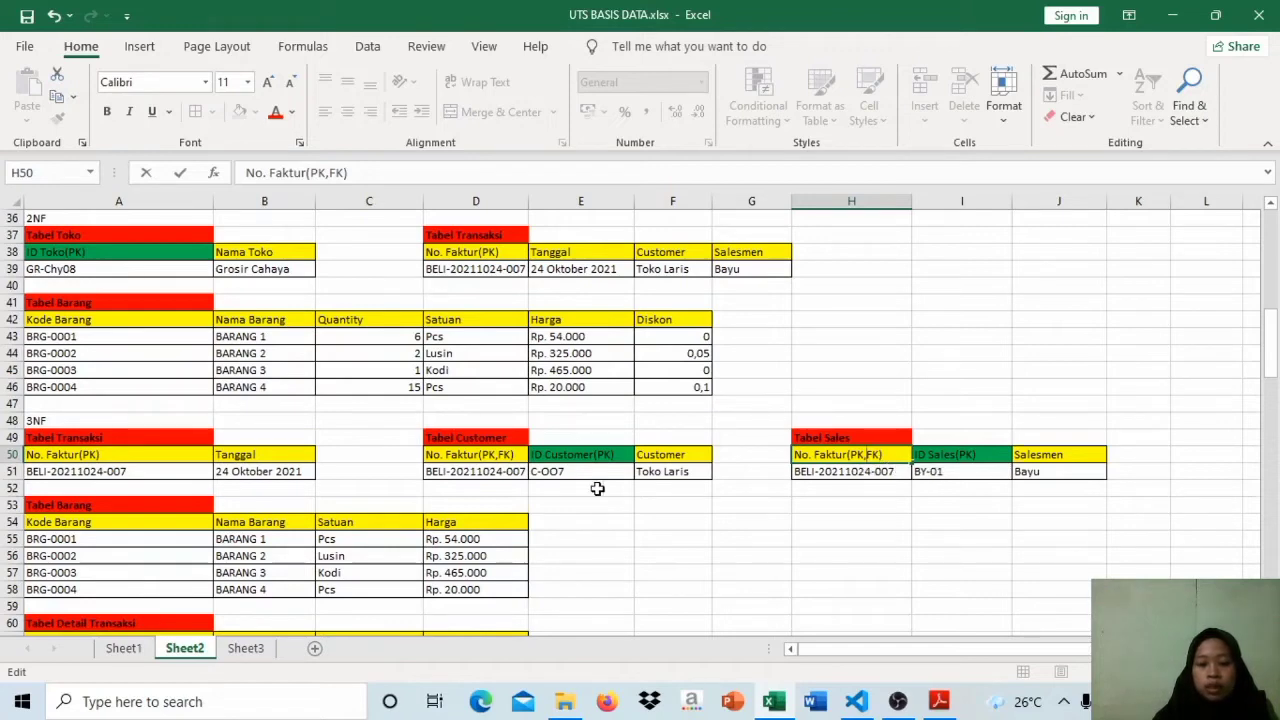
click(510, 478)
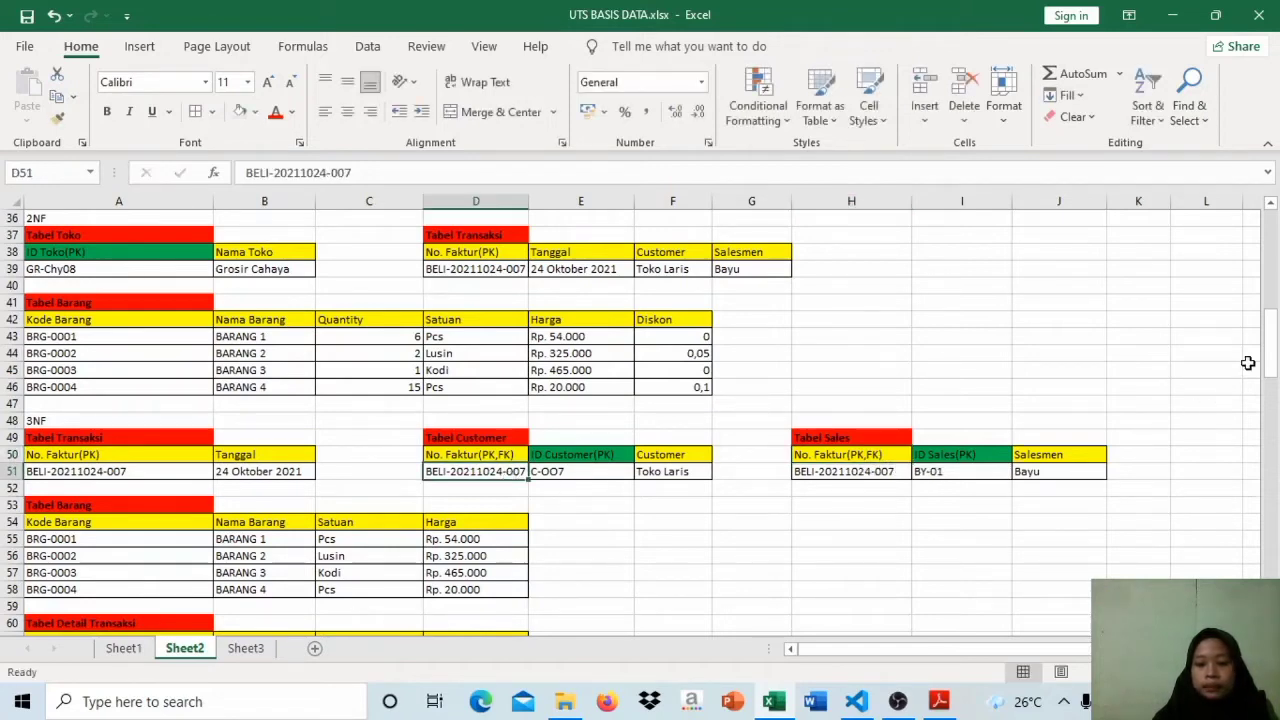
Step: Examine the Nama Barang, Quantity, Satuan, Harga and Diskon headers of the 2NF Tabel Barang in relation to Kode Barang
drag(1271, 345, 1271, 371)
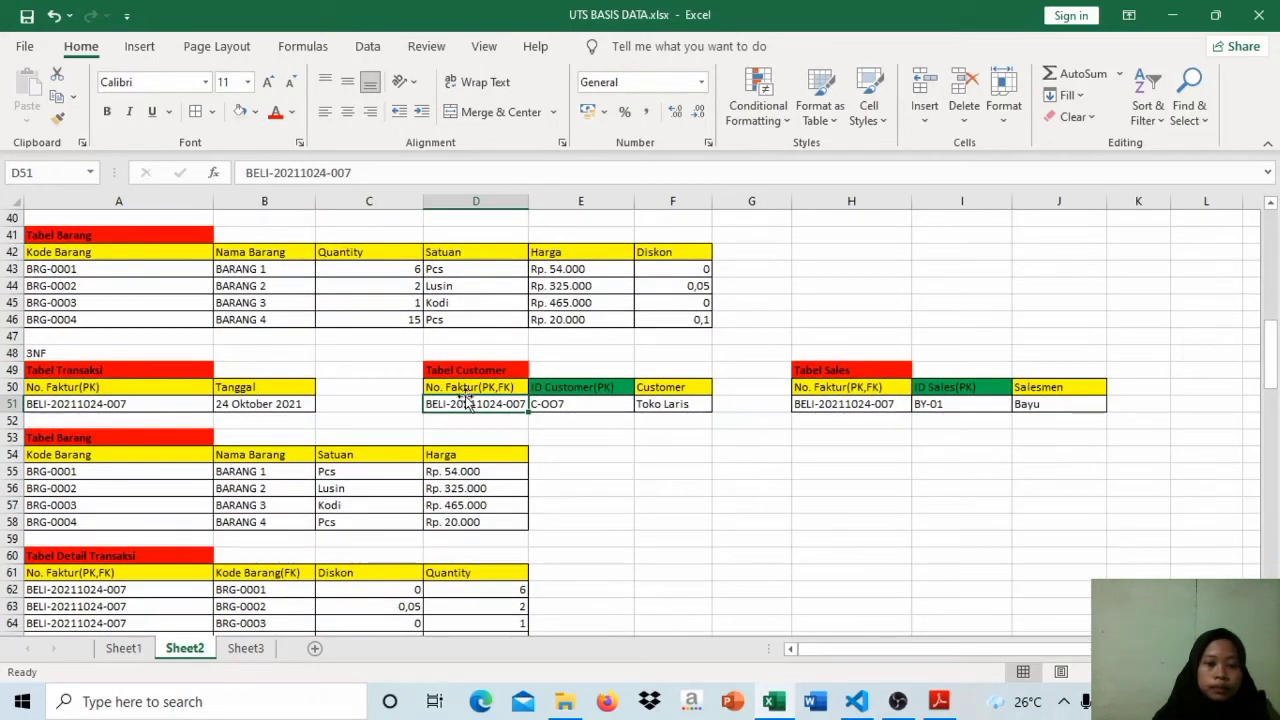
click(269, 258)
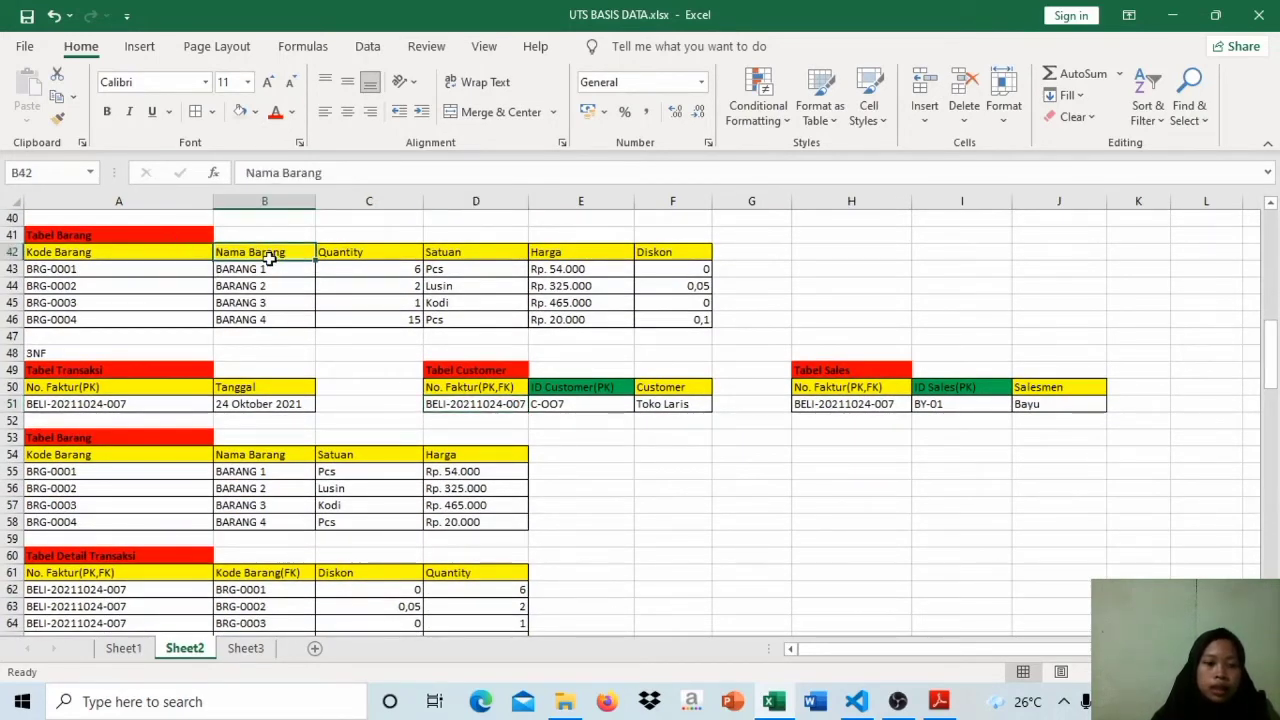
click(151, 254)
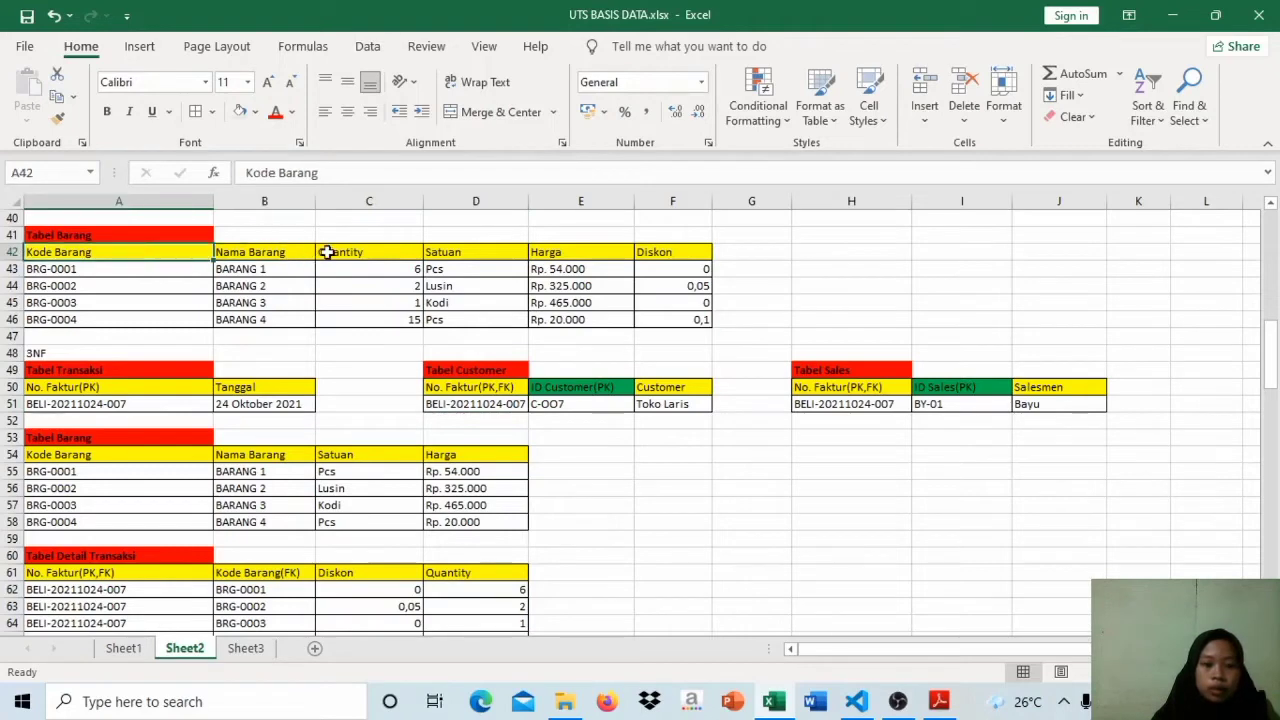
click(360, 258)
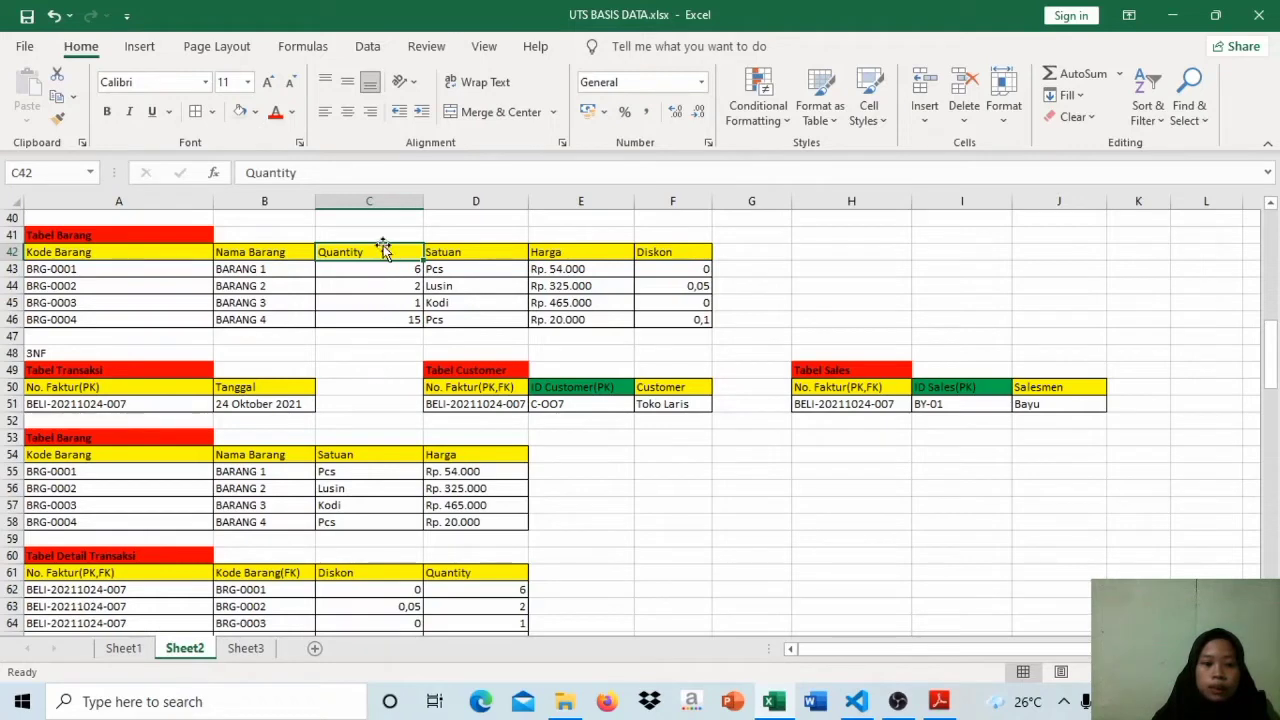
click(470, 249)
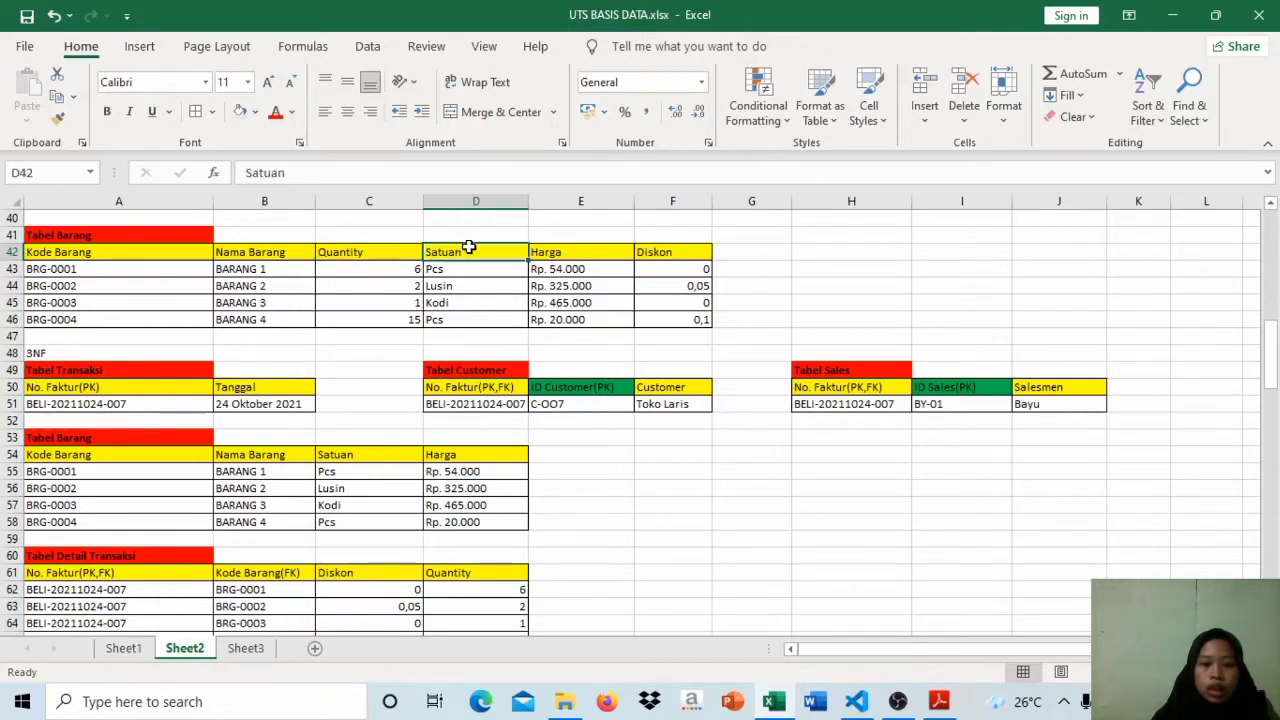
click(156, 252)
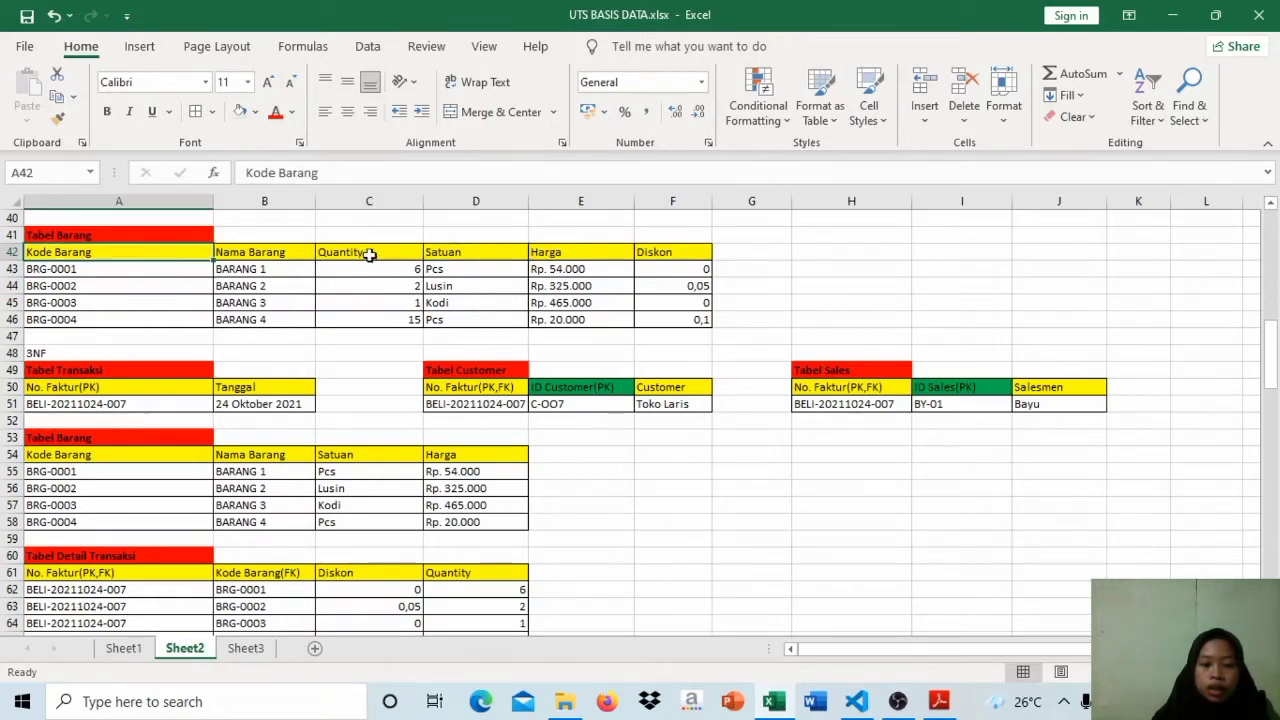
click(474, 252)
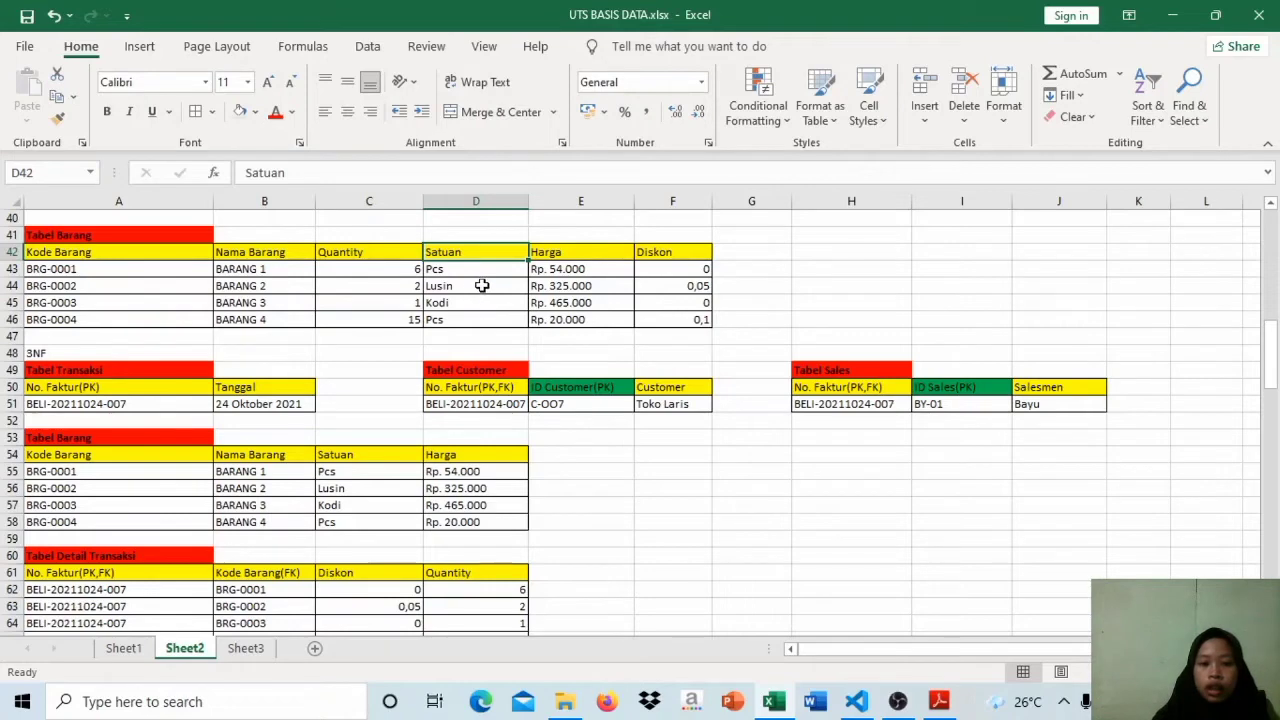
click(564, 255)
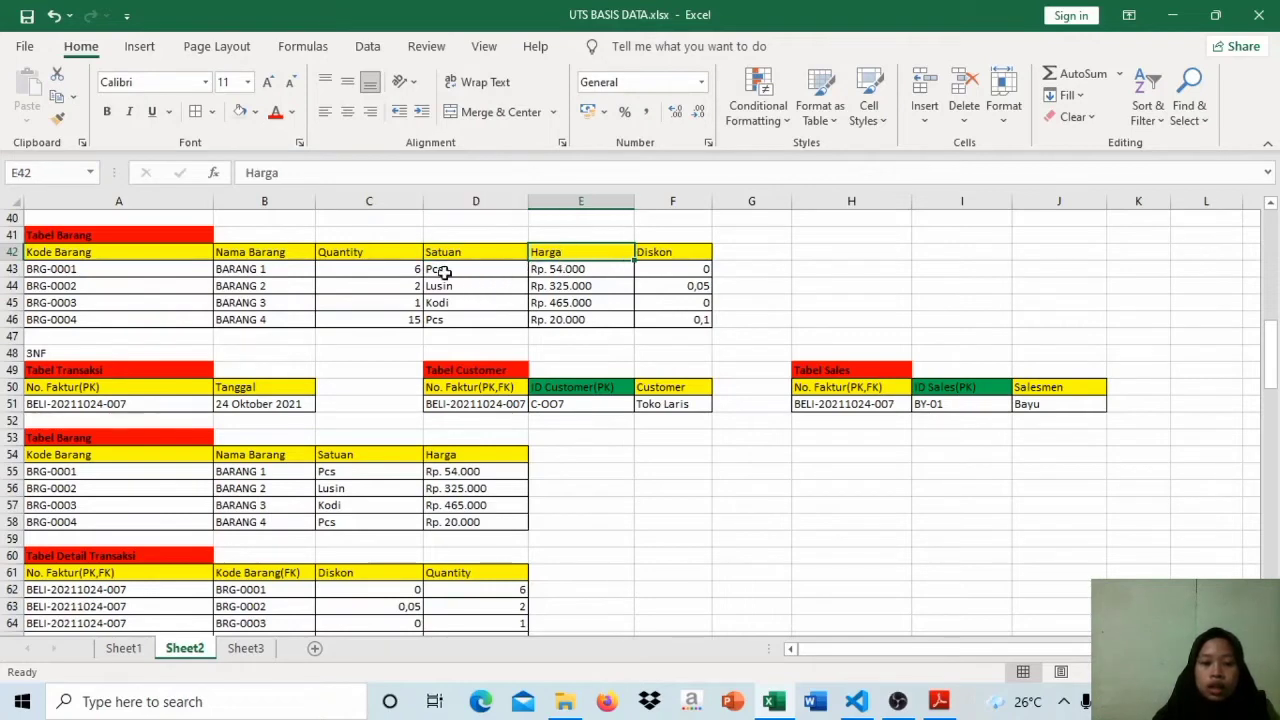
click(143, 253)
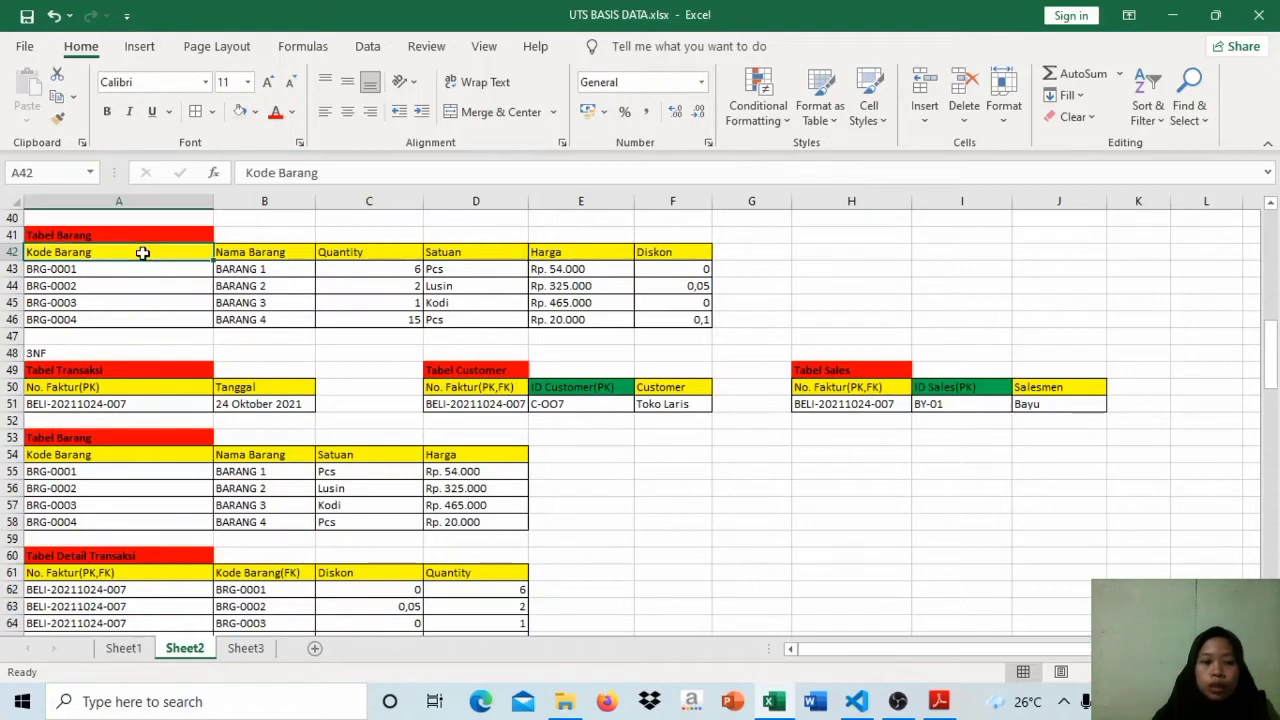
click(692, 255)
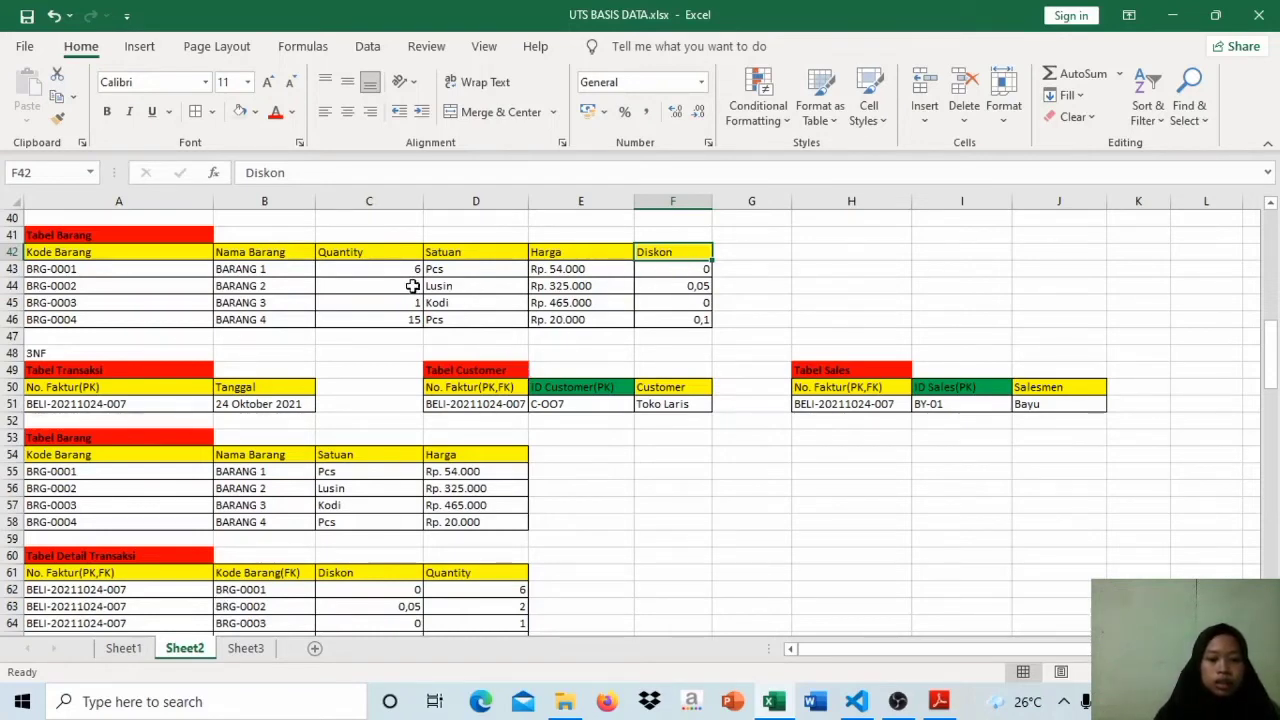
Step: Review the Diskon, Quantity, No. Faktur and Kode Barang headers of the 3NF Tabel Detail Transaksi
click(198, 557)
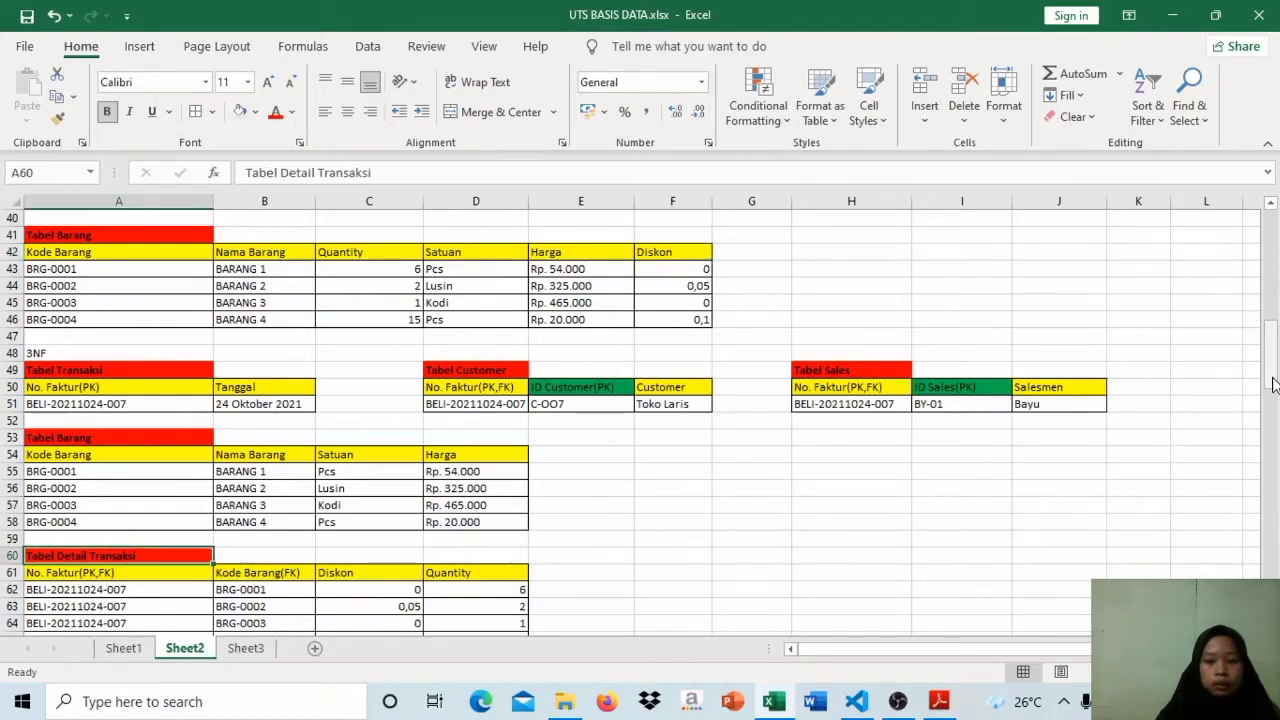
drag(1273, 385, 1273, 392)
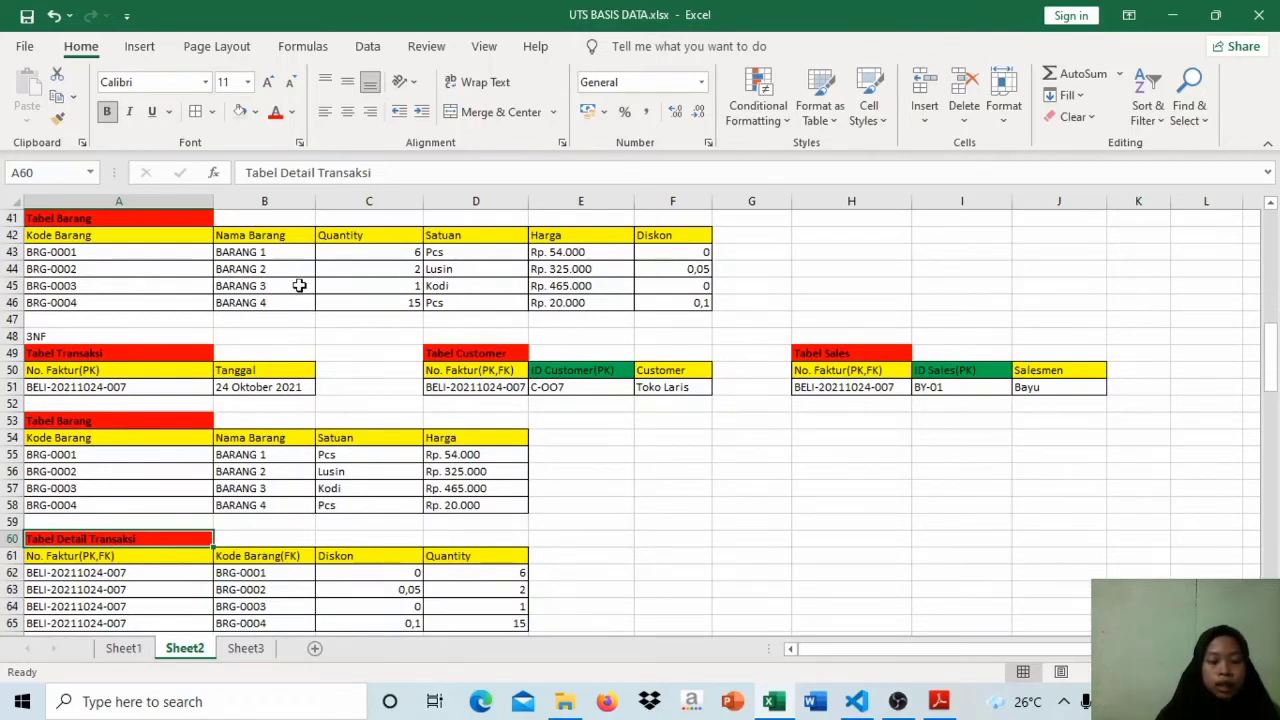
click(342, 557)
click(464, 557)
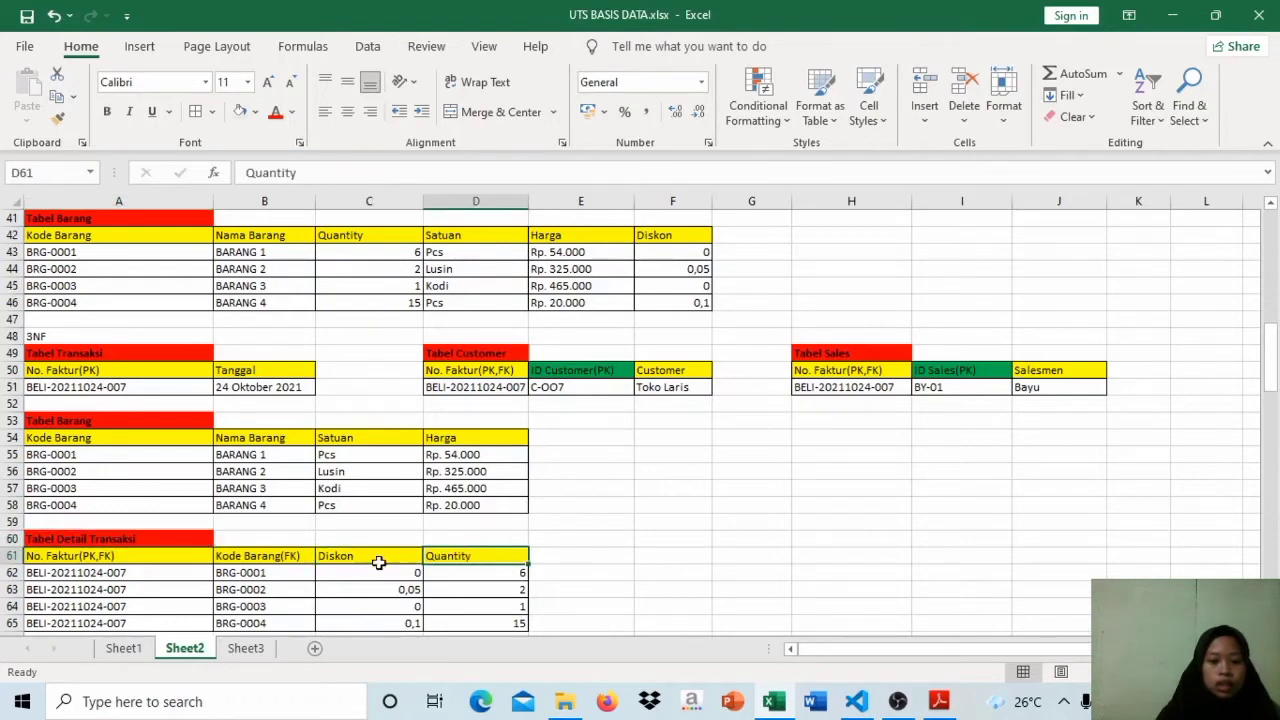
click(132, 560)
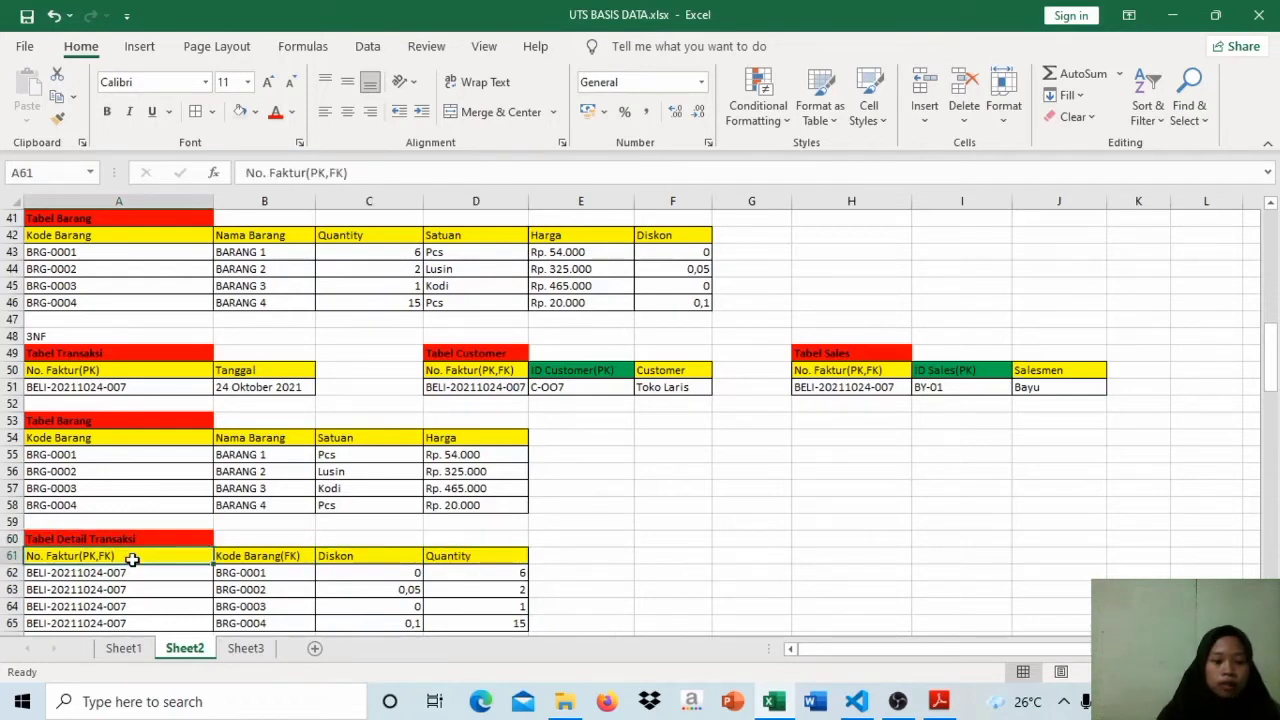
click(268, 558)
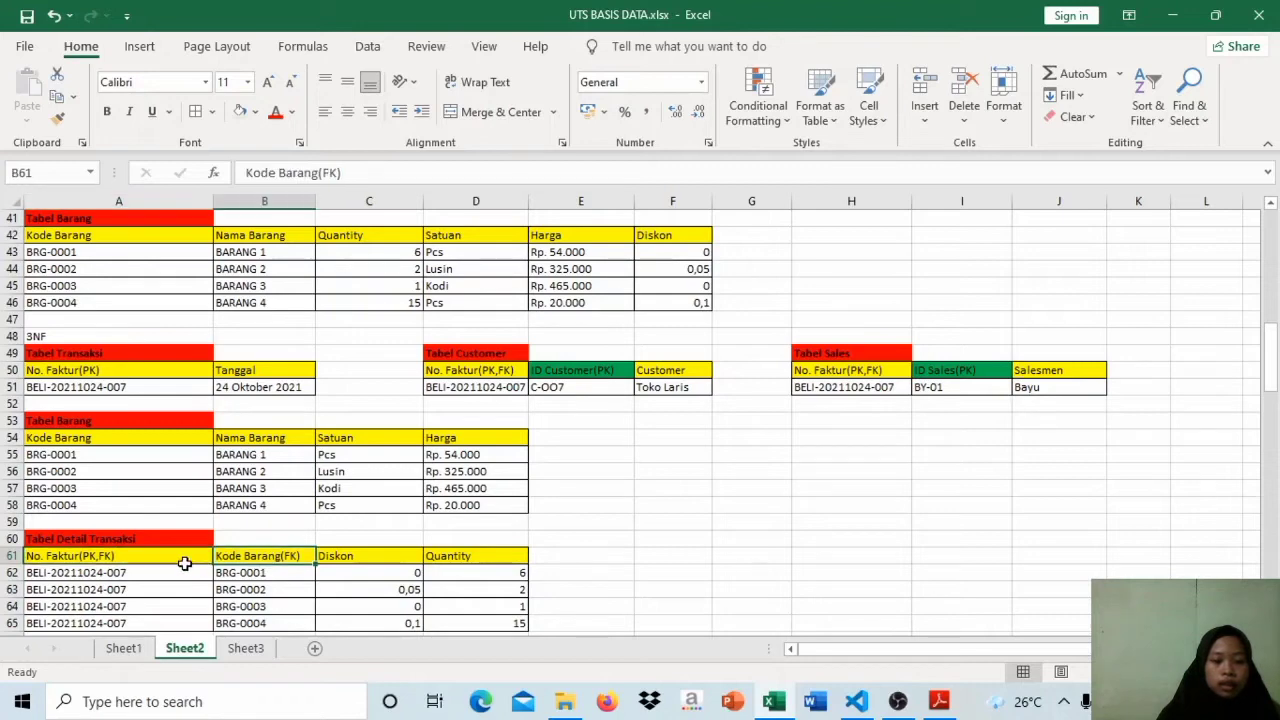
Step: Compare No. Faktur(PK,FK) in Tabel Detail Transaksi with the primary keys of the 3NF Tabel Transaksi, Tabel Customer and Tabel Sales
click(173, 563)
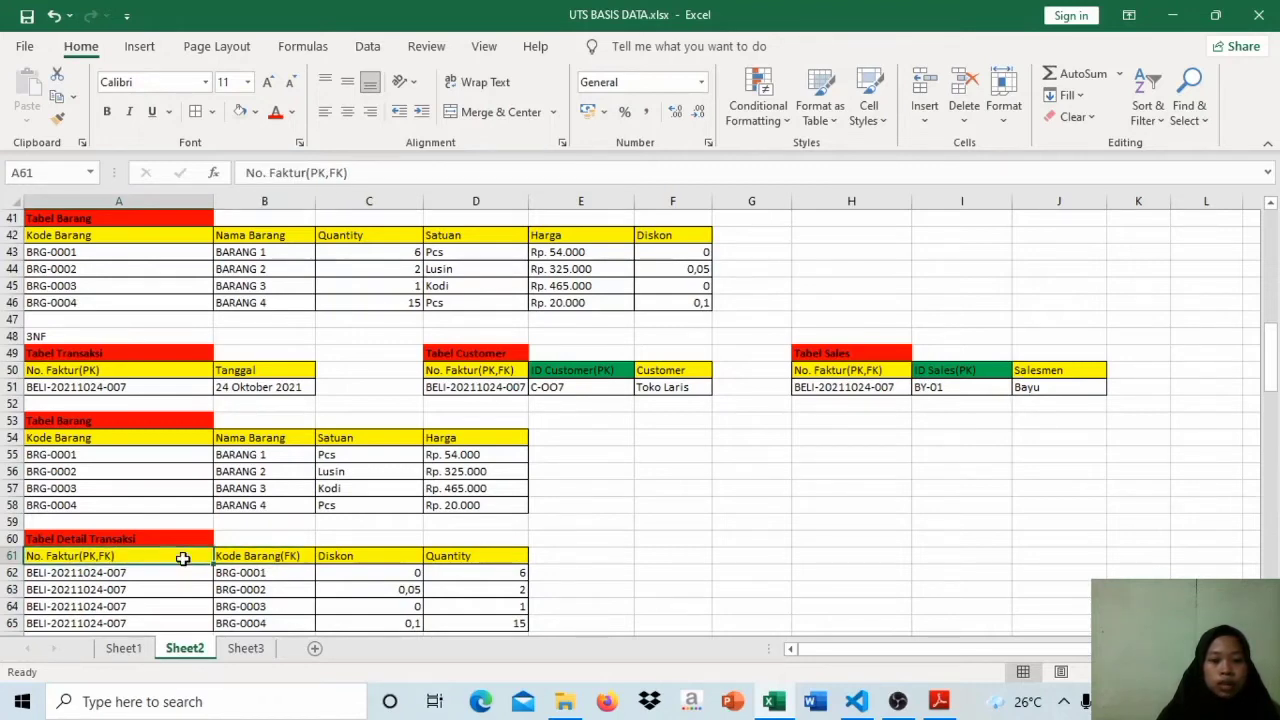
click(166, 368)
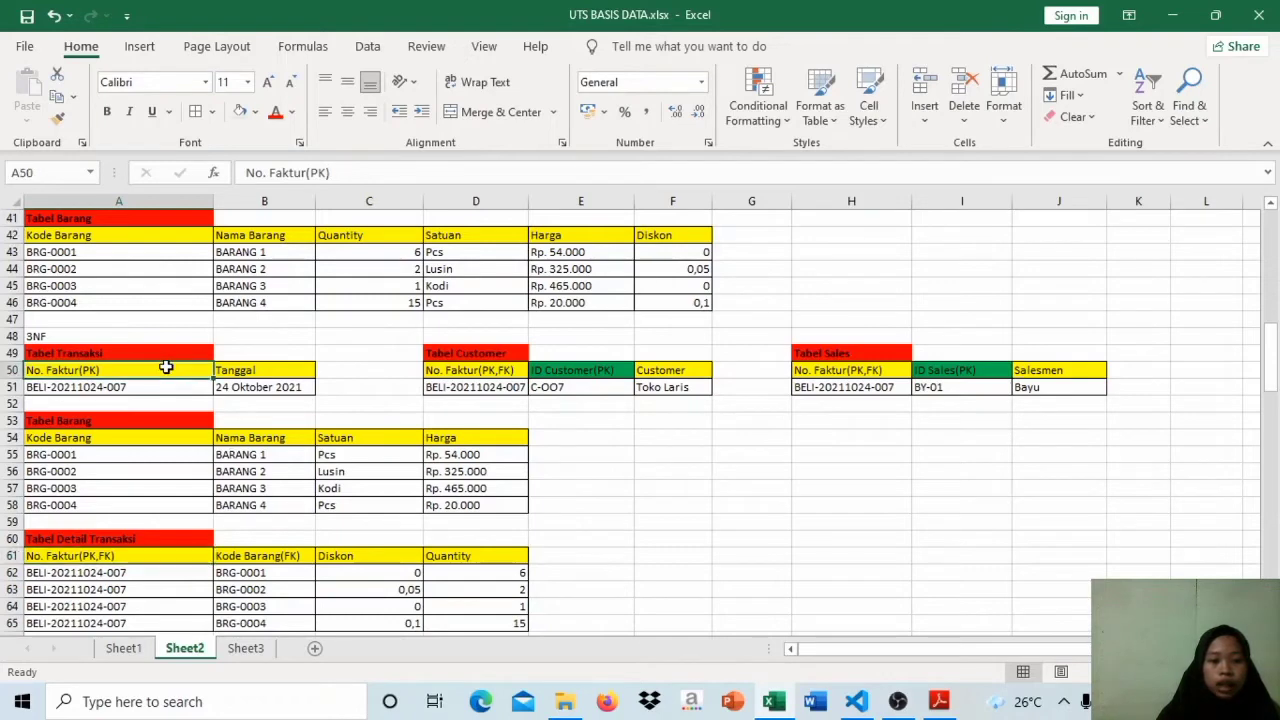
click(548, 372)
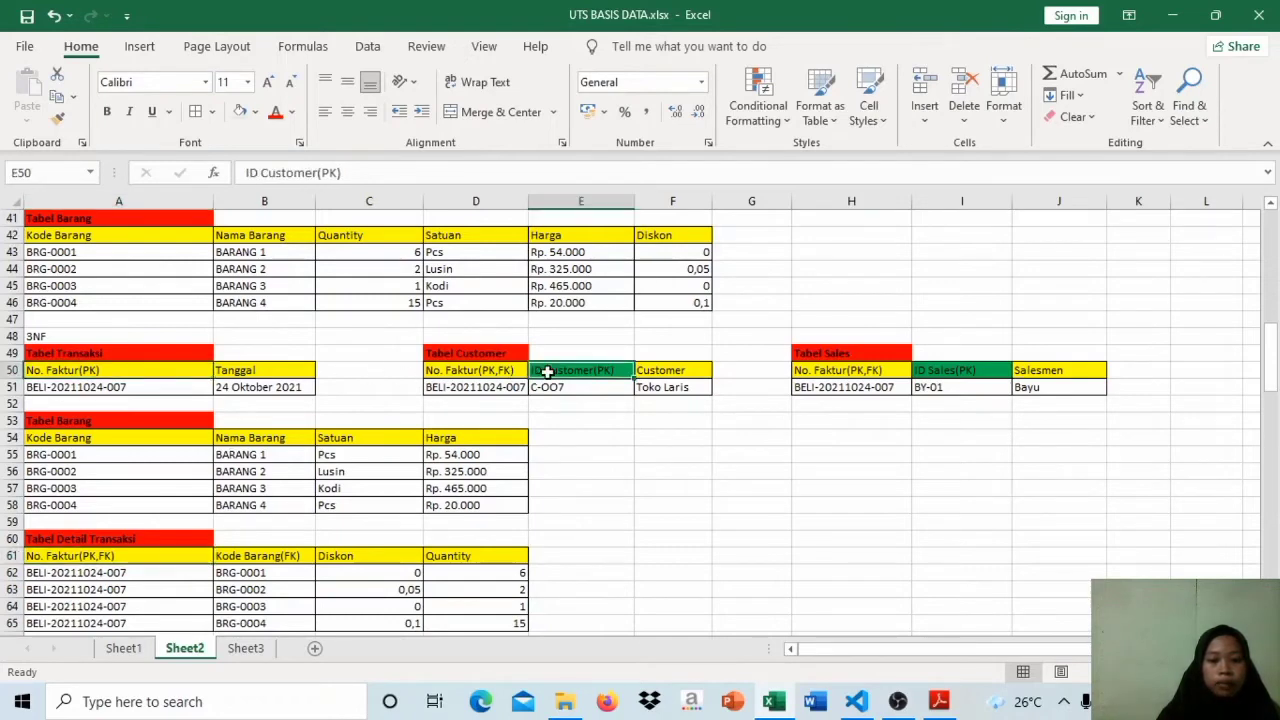
click(959, 372)
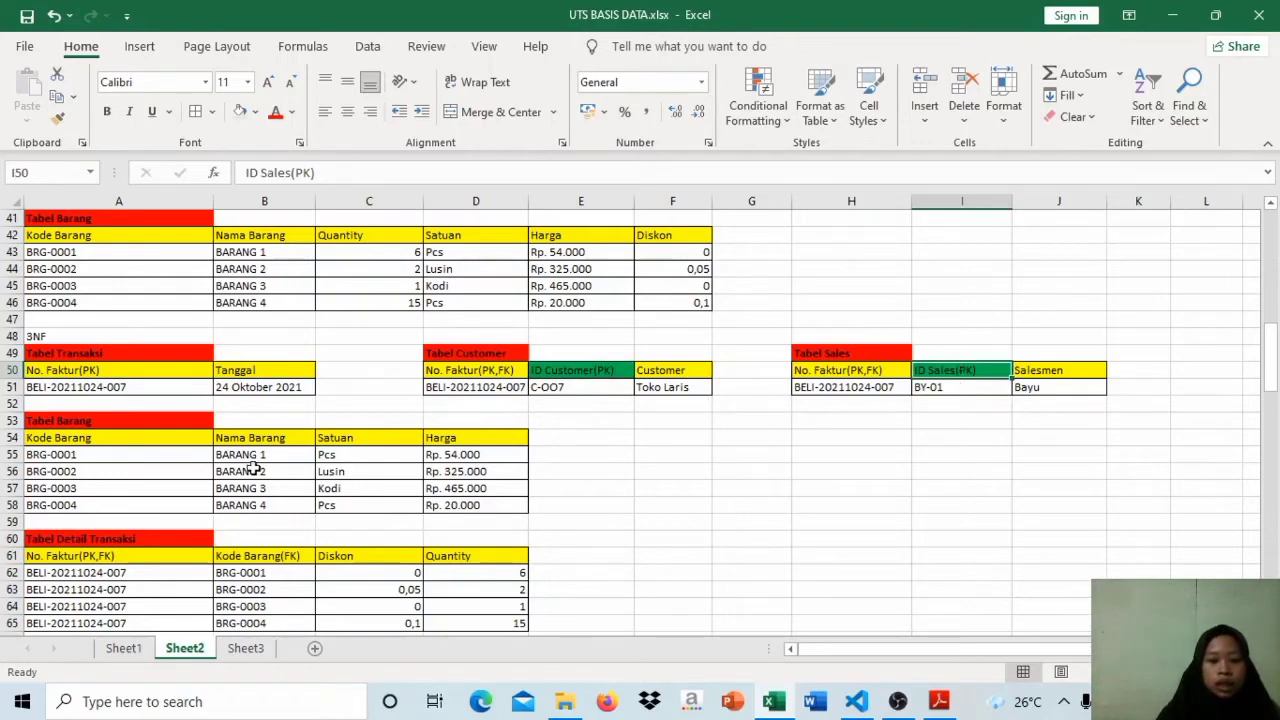
Step: Relate Kode Barang(FK) in Tabel Detail Transaksi to the Nama Barang, Satuan and Harga fields of the 3NF Tabel Barang
click(277, 556)
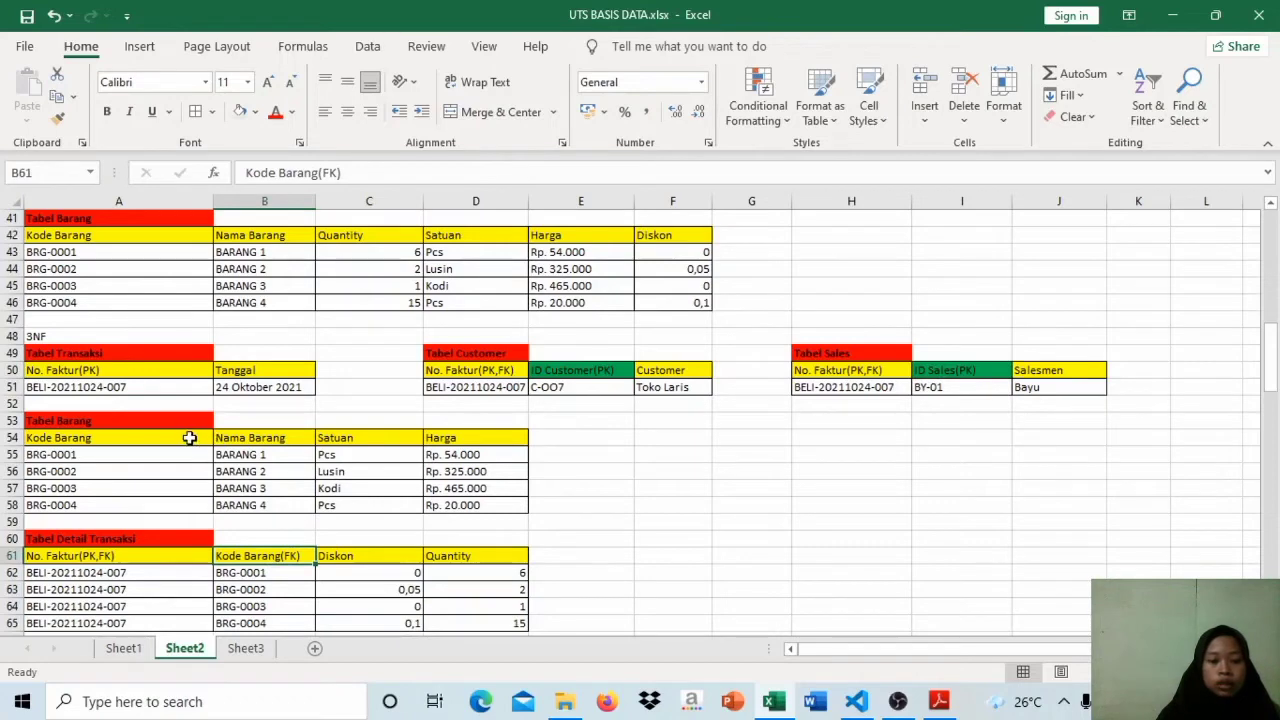
click(275, 440)
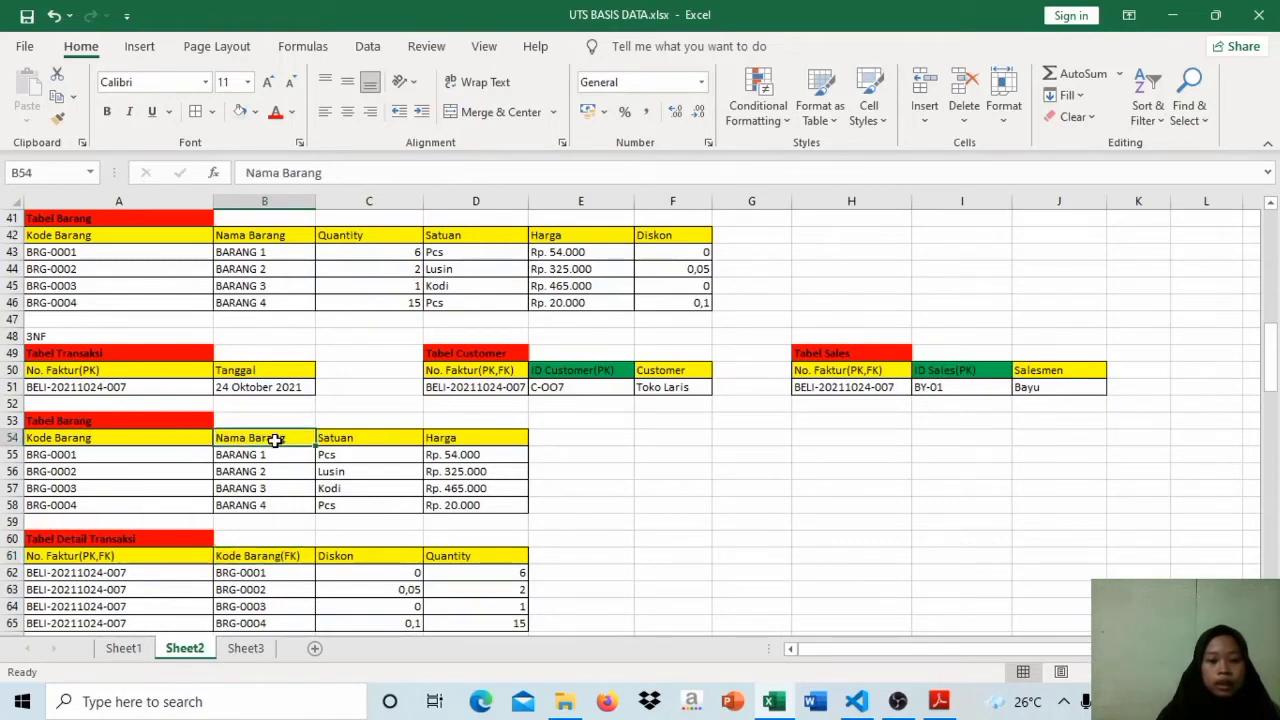
click(349, 440)
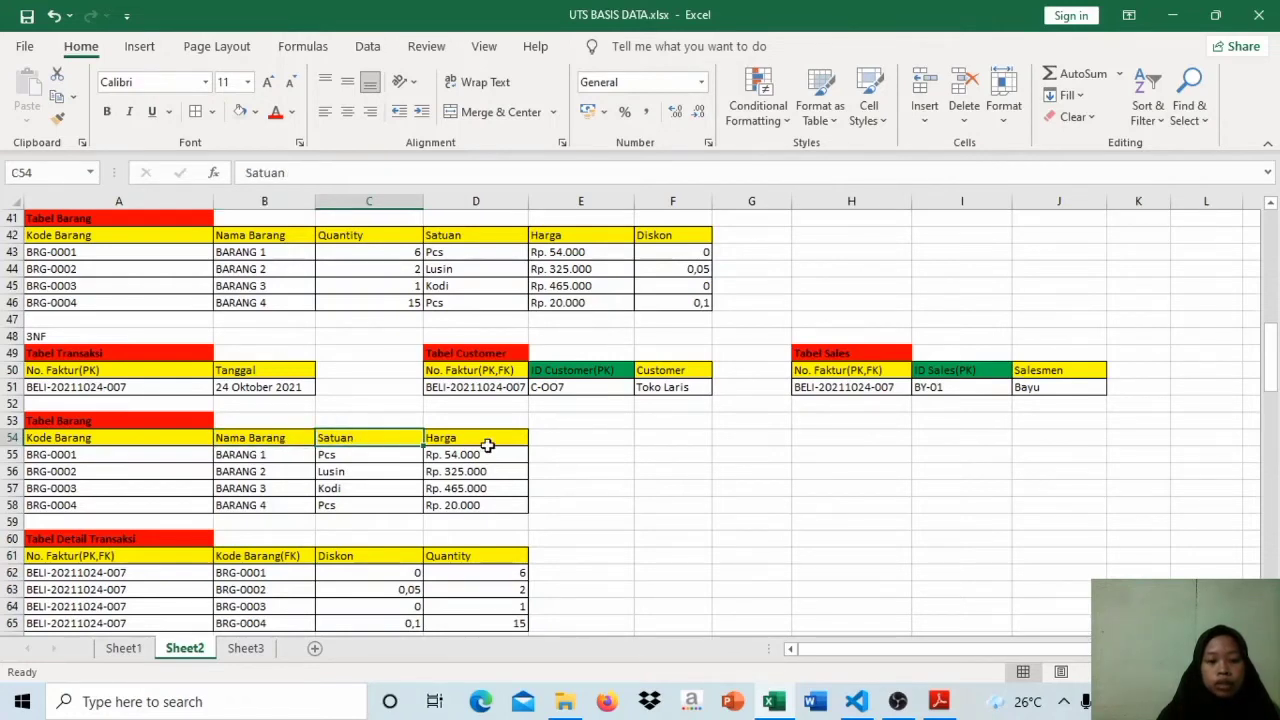
click(492, 444)
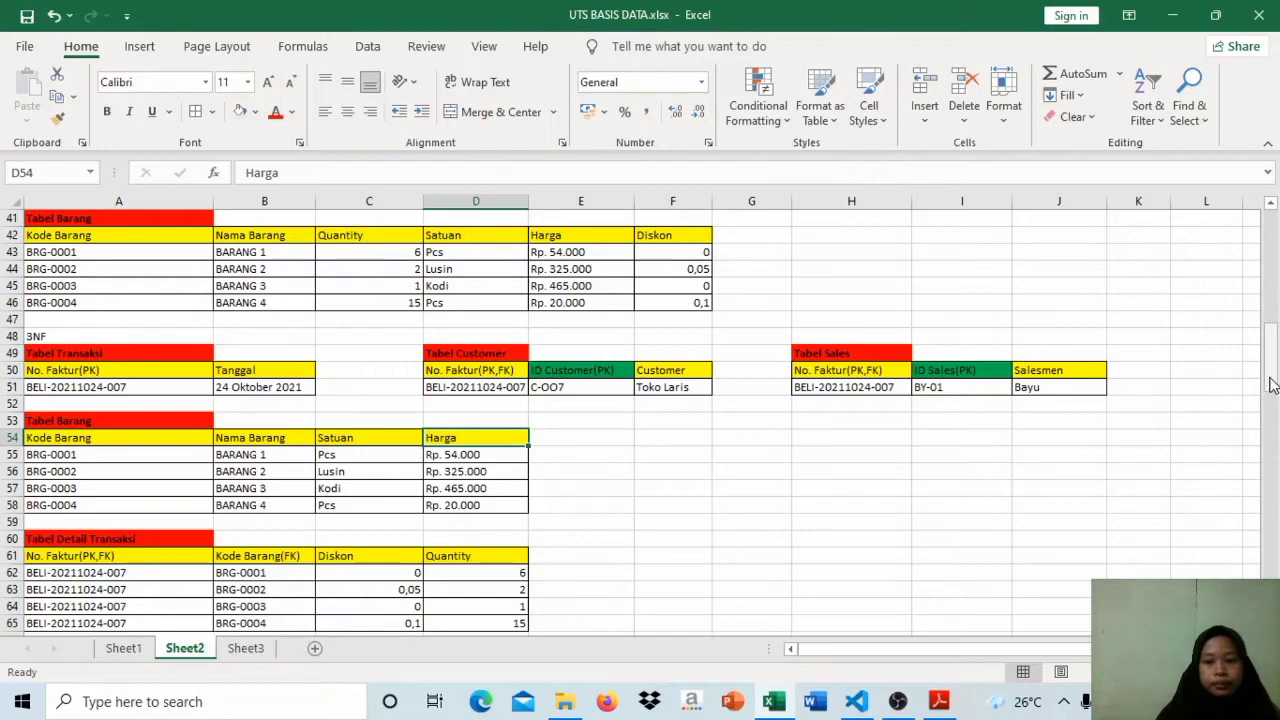
Step: Examine the No. Faktur(FK) and ID Supplier(PK) columns of Tabel Supplier under Hasil Normalisasi
drag(1272, 362, 1274, 453)
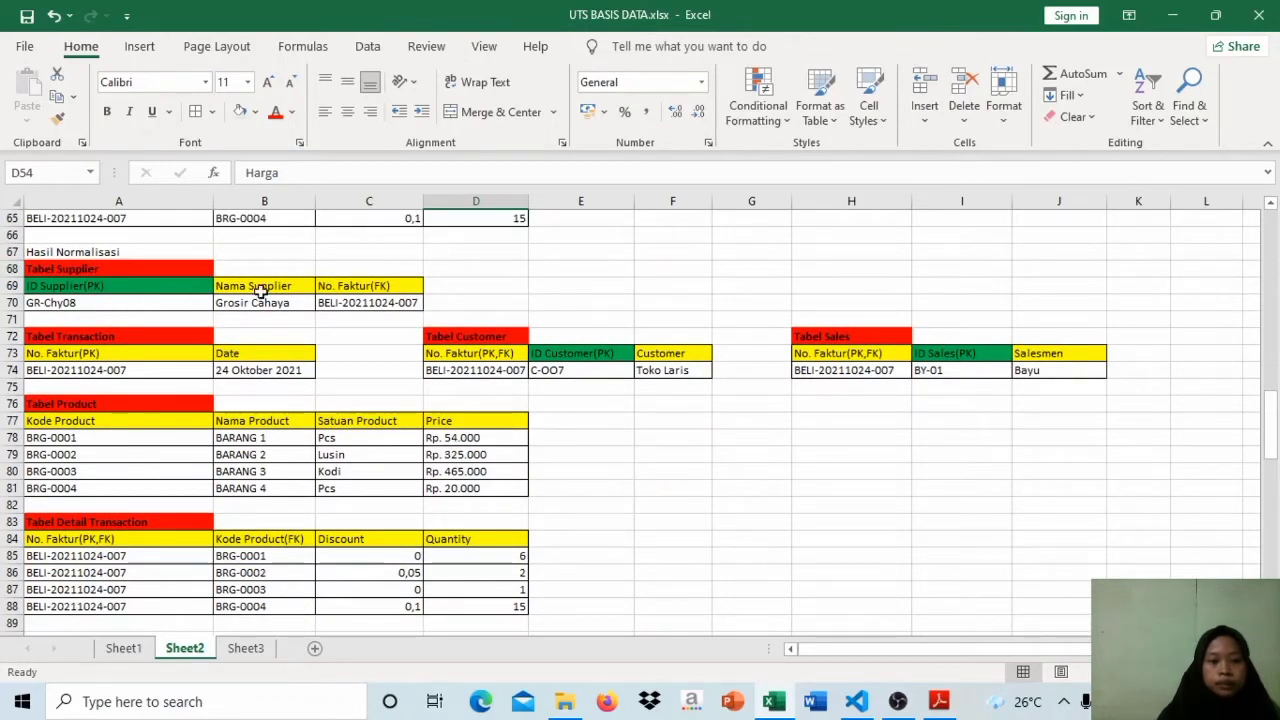
click(355, 289)
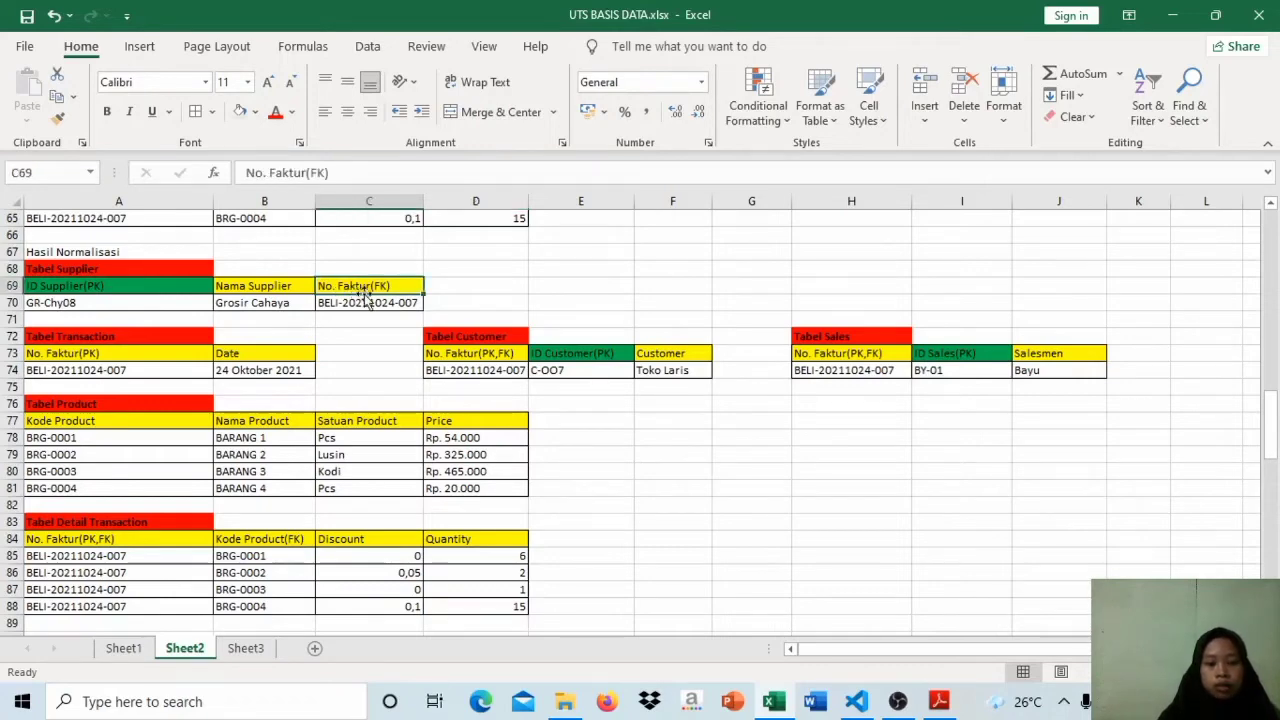
click(180, 287)
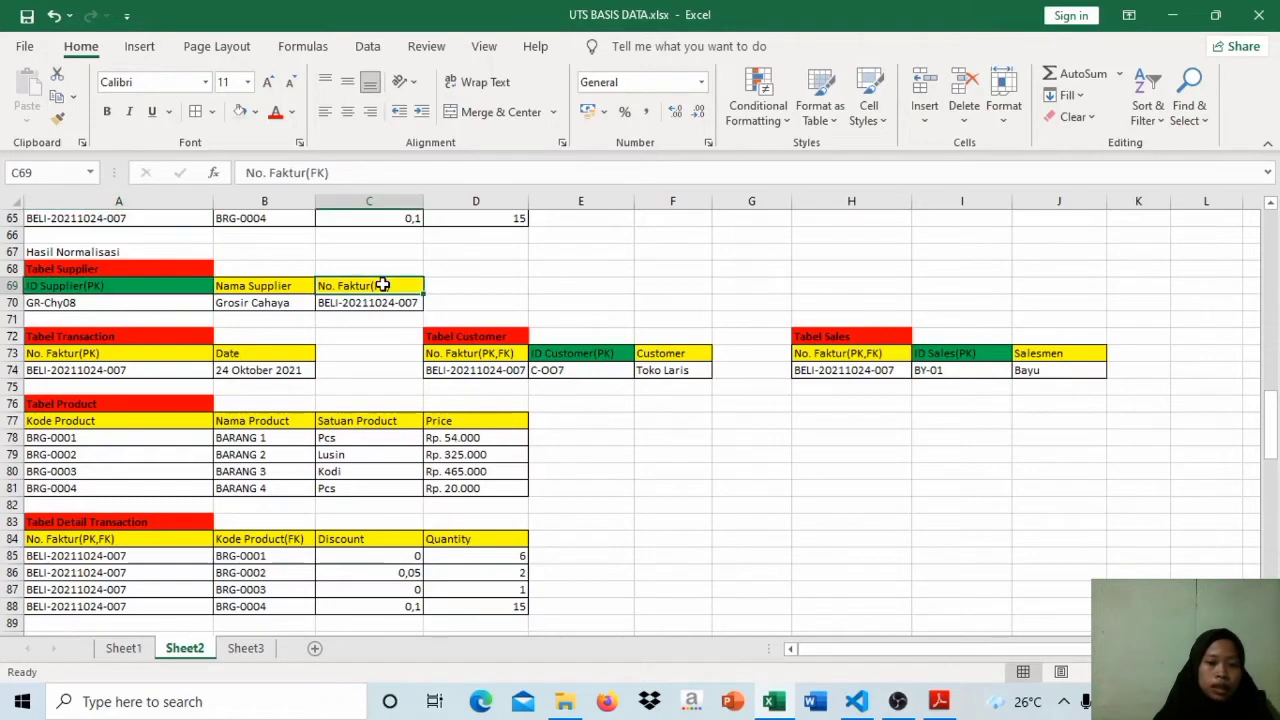
click(150, 298)
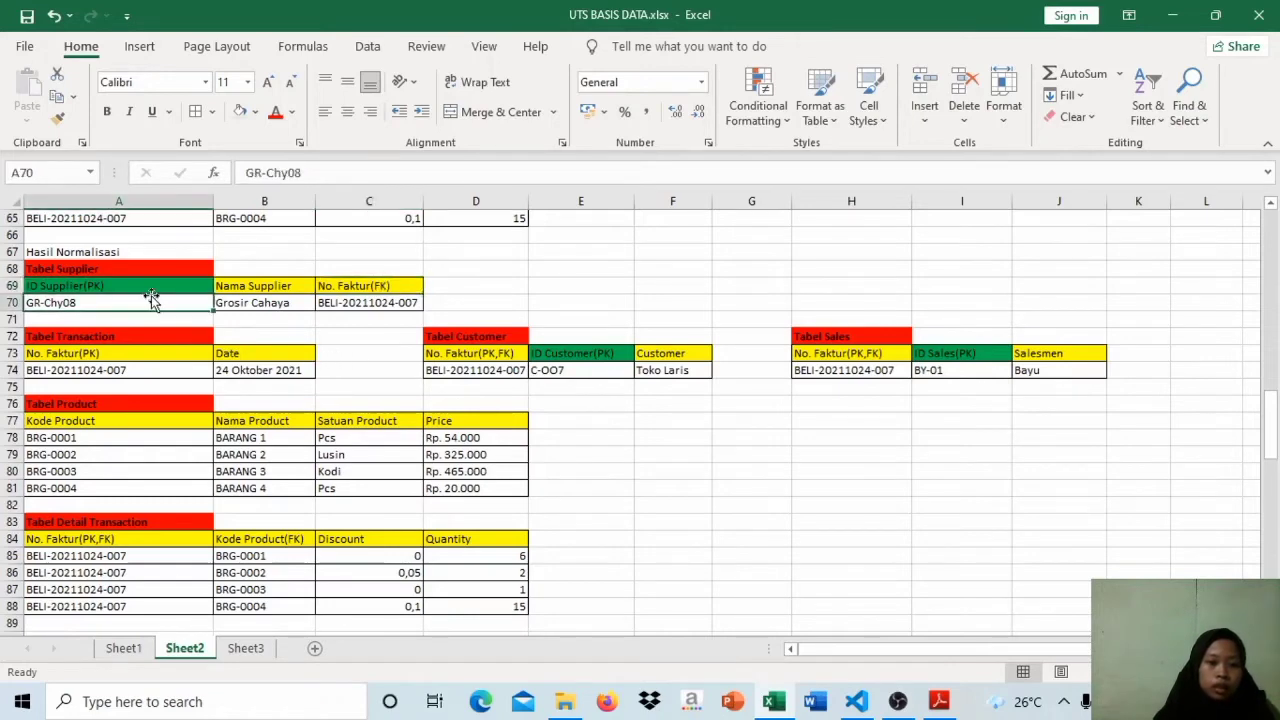
click(151, 286)
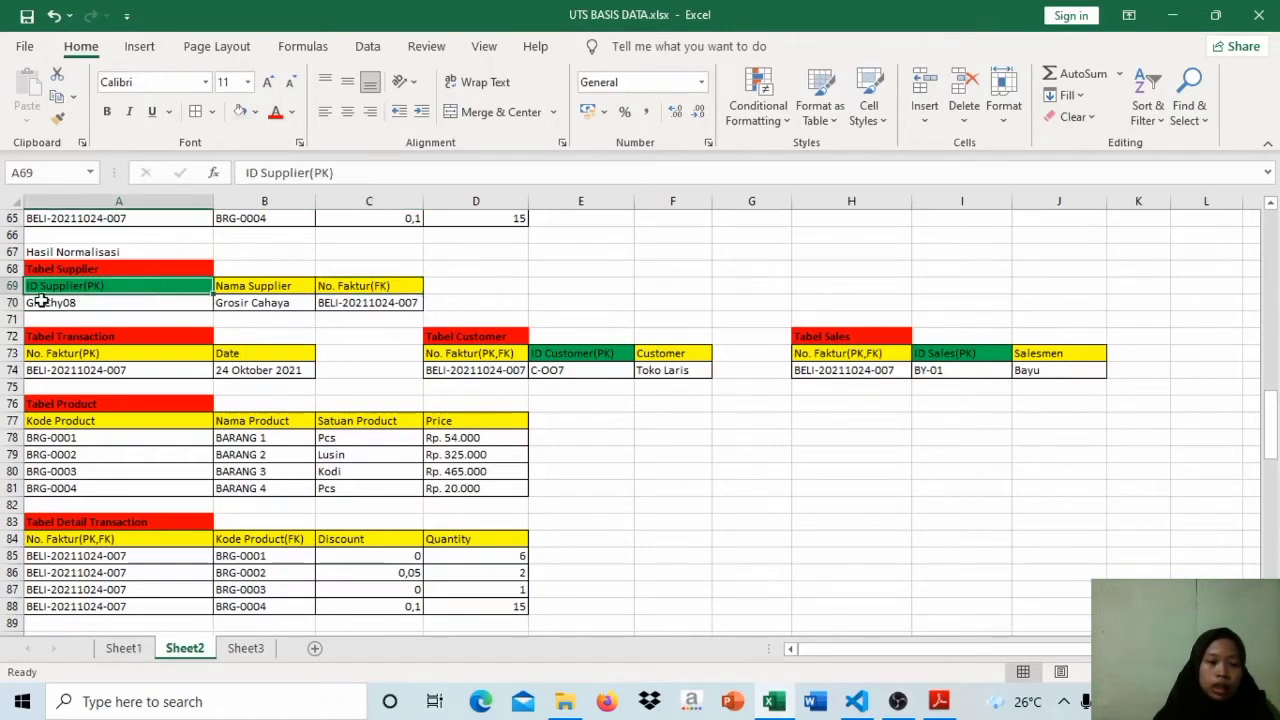
Step: Check the ID Supplier(PK) and No. Faktur(FK) headers against their entries in the Hasil Normalisasi Tabel Supplier
click(136, 300)
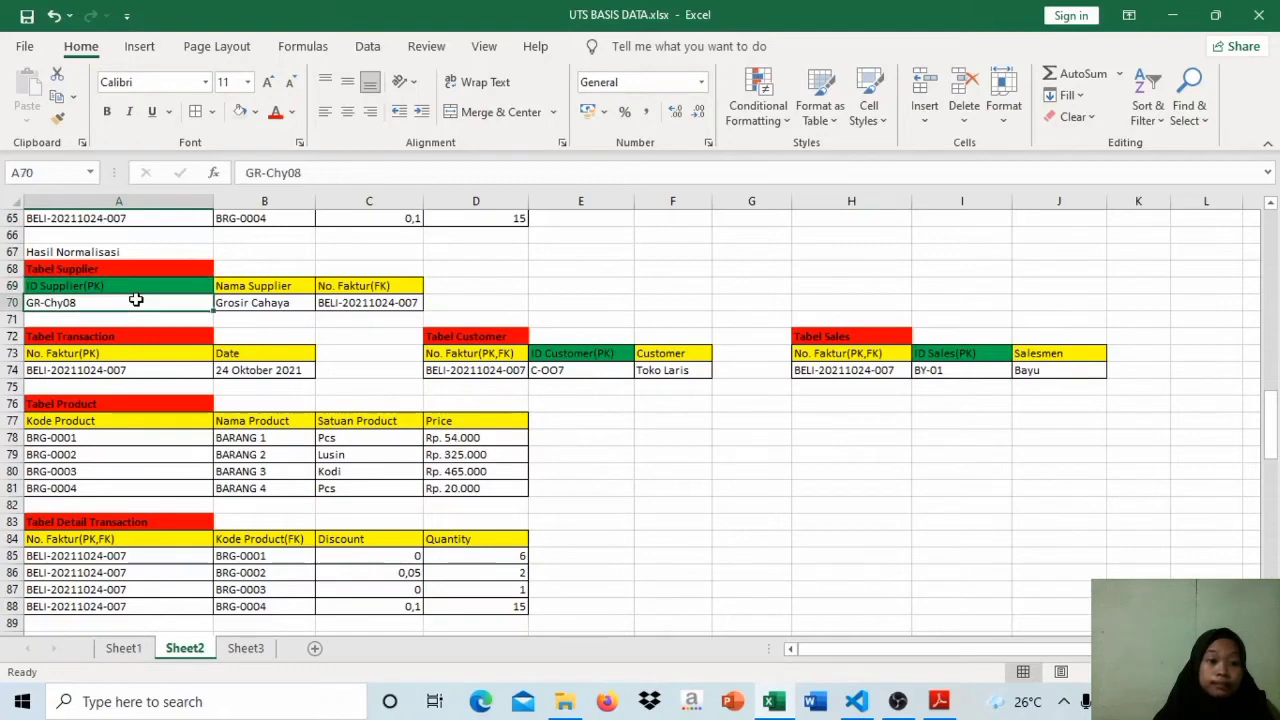
click(157, 289)
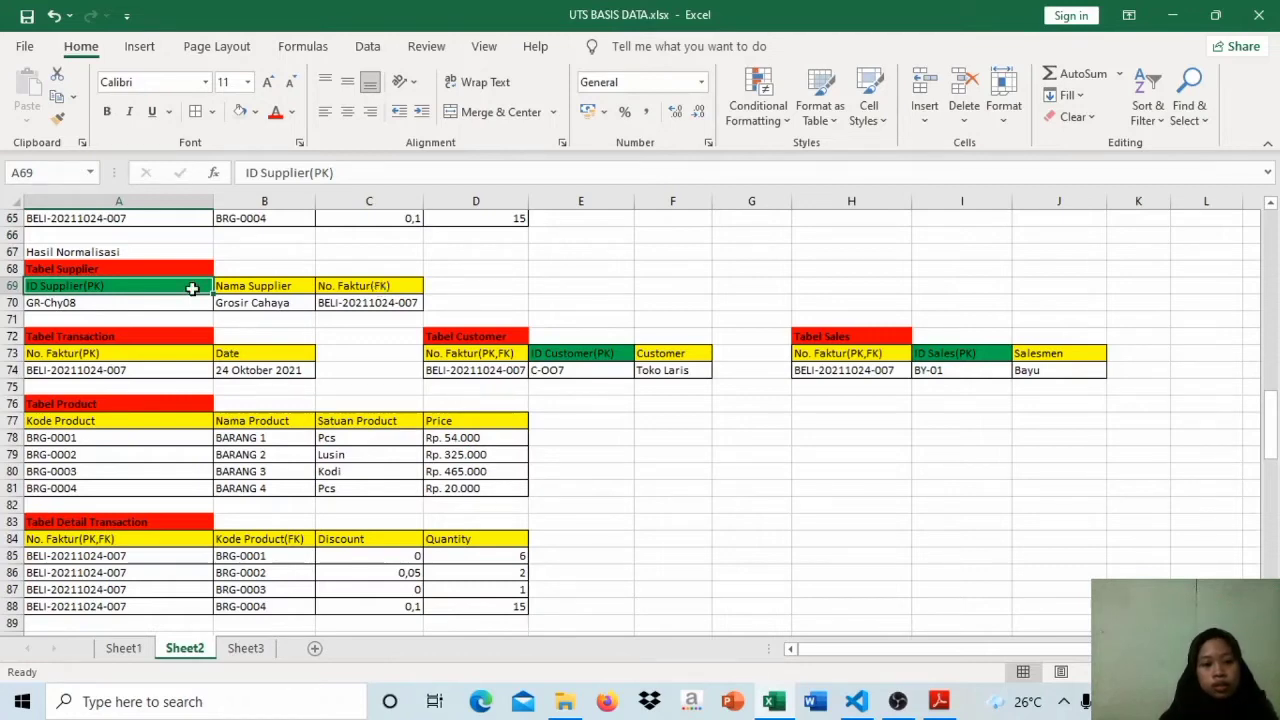
click(380, 286)
click(383, 301)
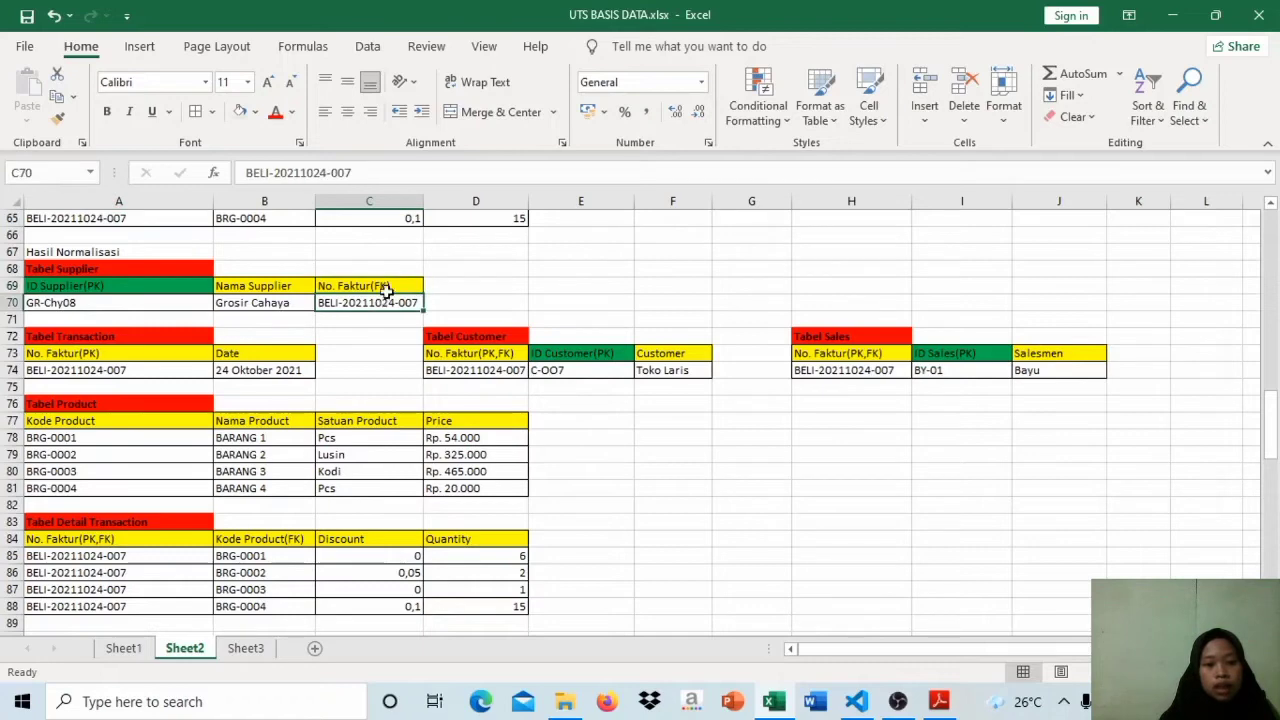
click(386, 285)
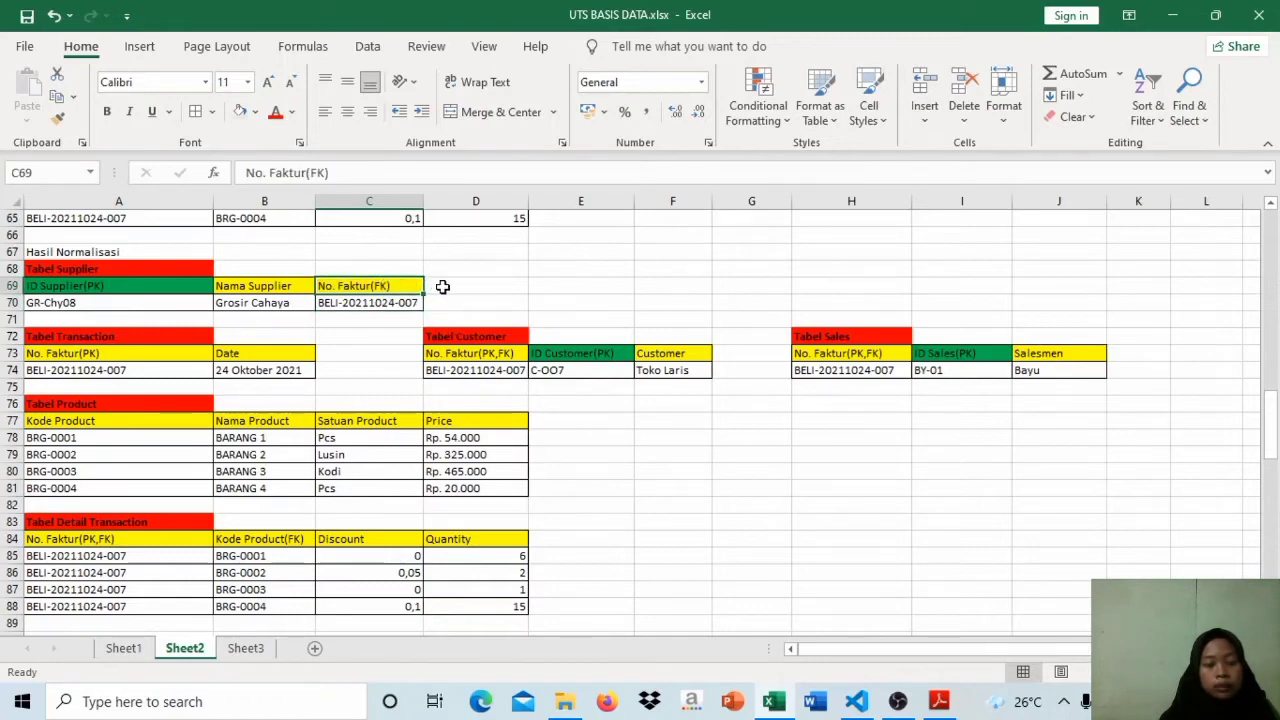
Step: Review the Date, ID Customer(PK), ID Sales(PK), Nama Product, Satuan Product, Price, Discount and Quantity headers across the remaining Hasil Normalisasi tables
click(264, 356)
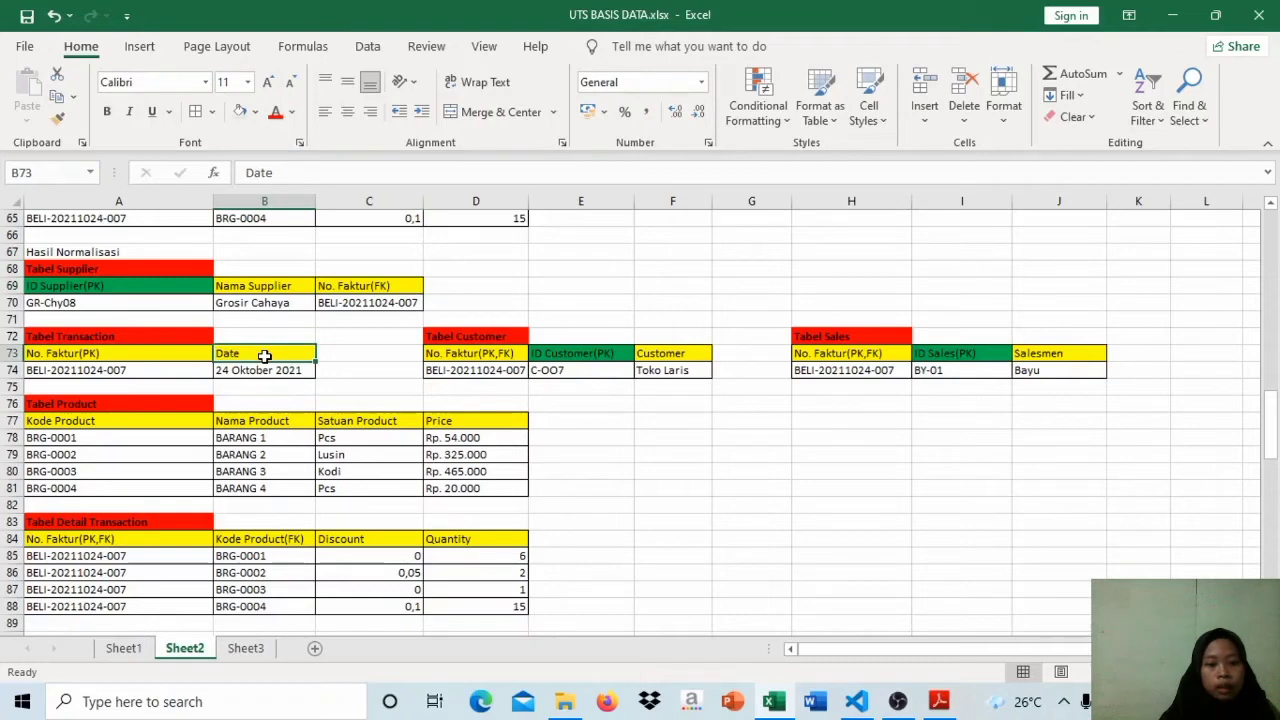
click(563, 357)
click(944, 353)
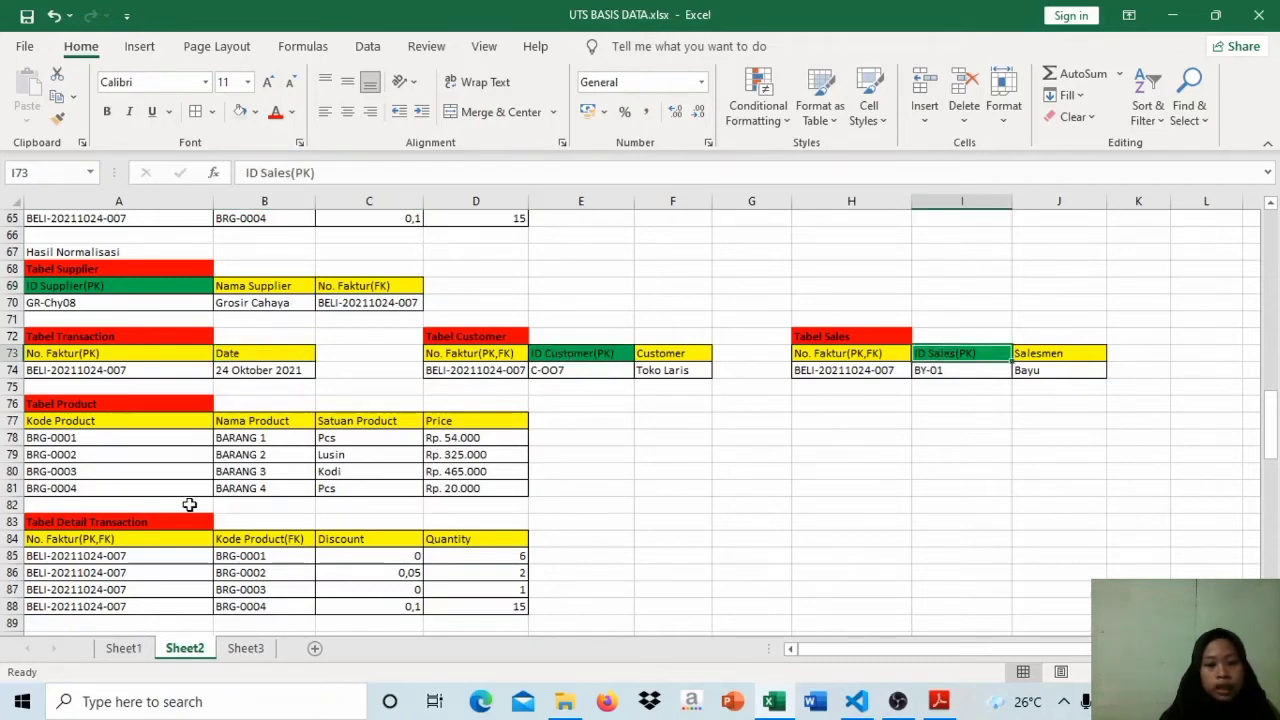
click(302, 427)
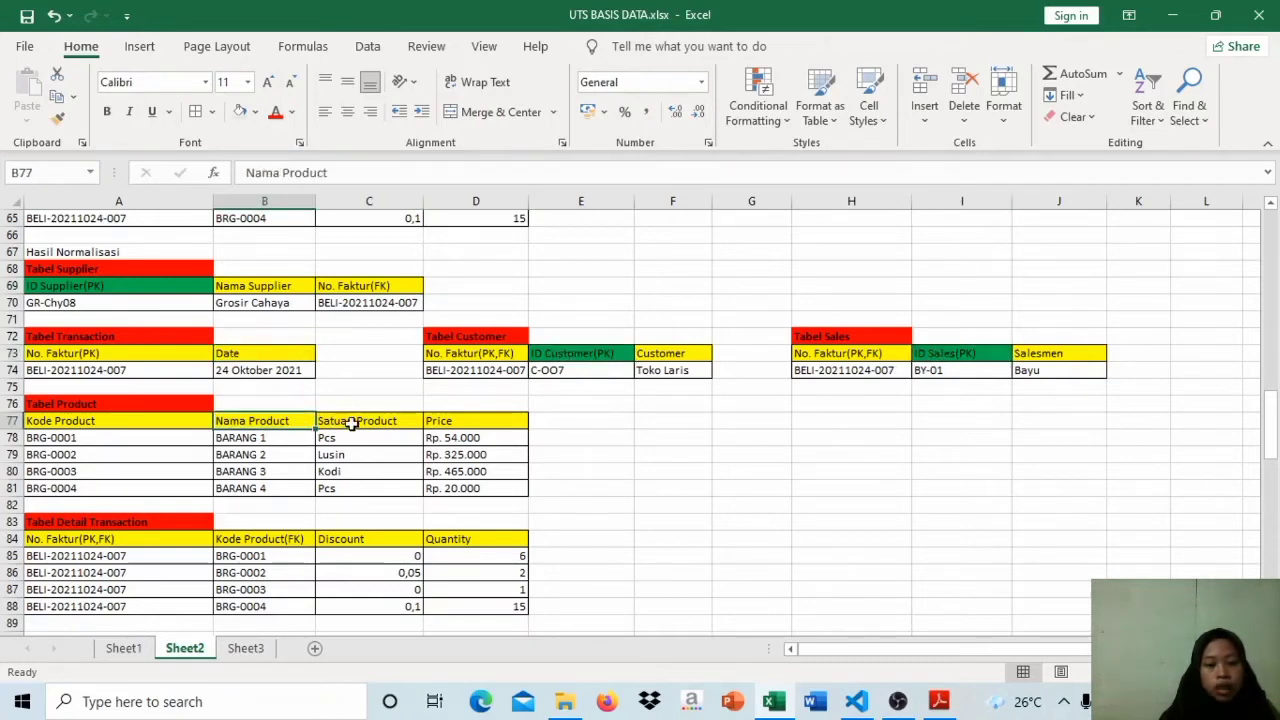
click(345, 424)
click(441, 424)
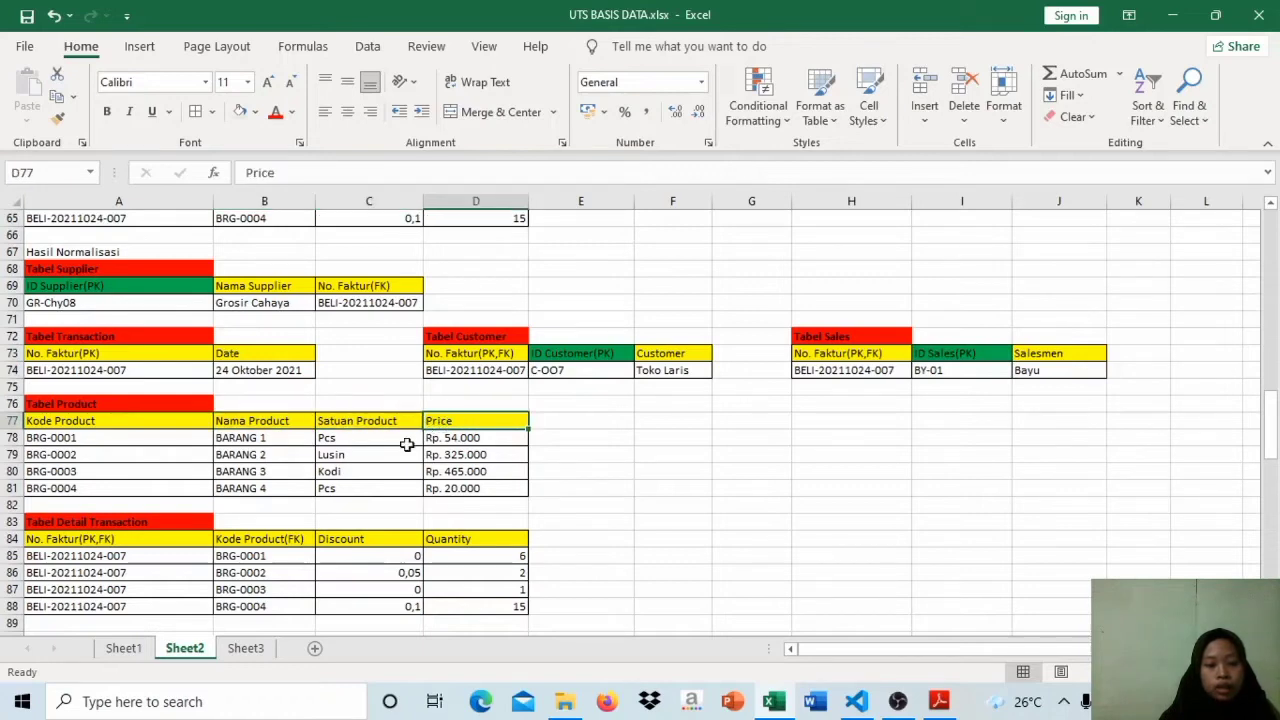
click(398, 539)
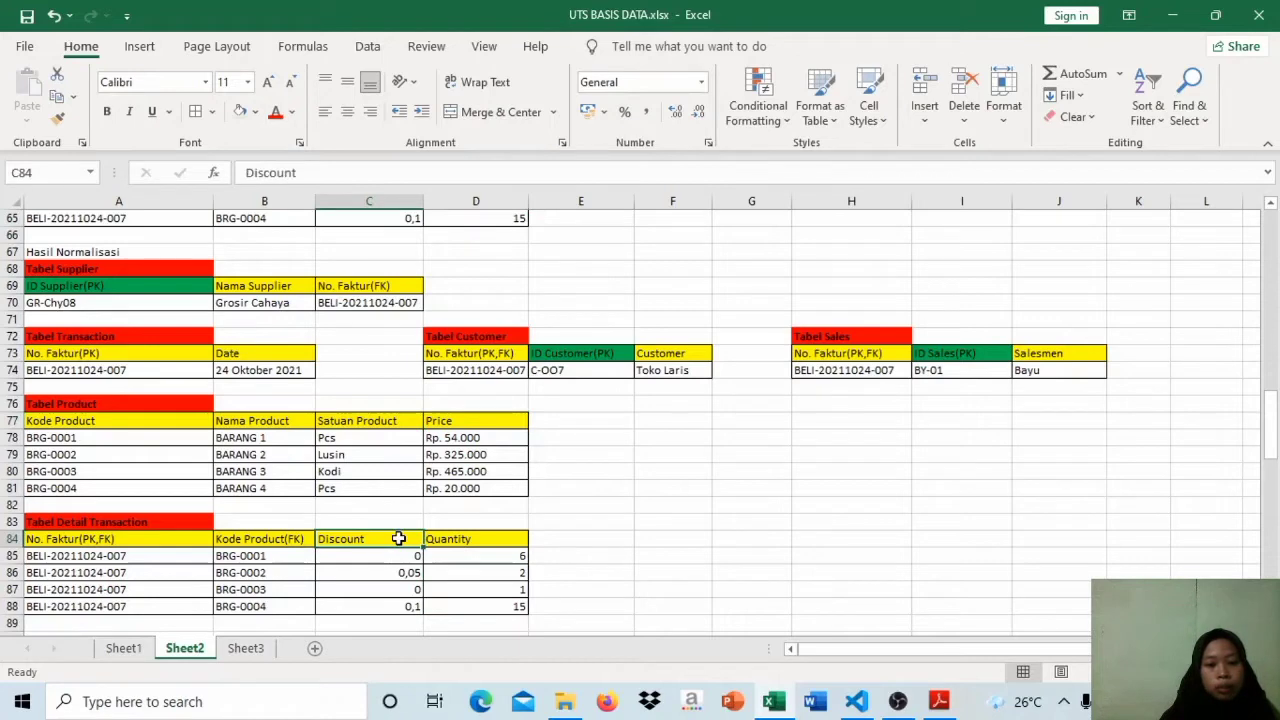
click(473, 539)
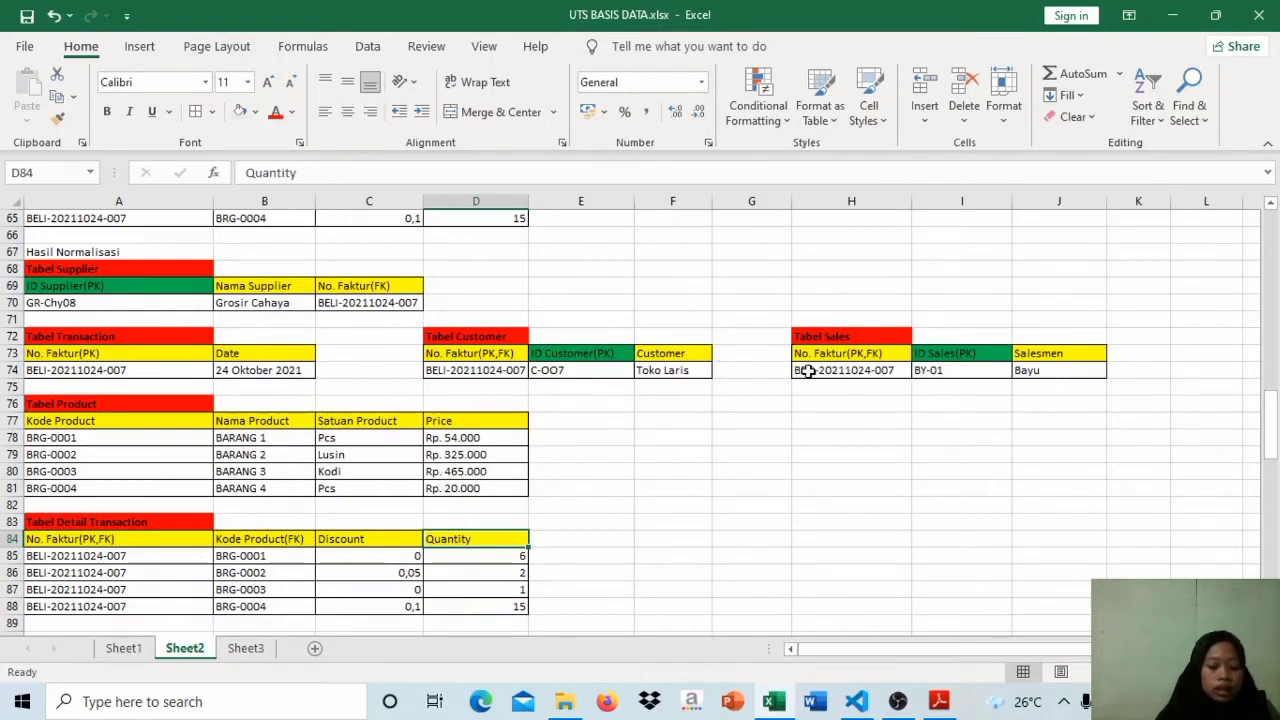
Step: Compare the Hasil Normalisasi tables on Sheet2, including Tabel Supplier and Tabel Product, with the corresponding tables on Sheet1
click(134, 268)
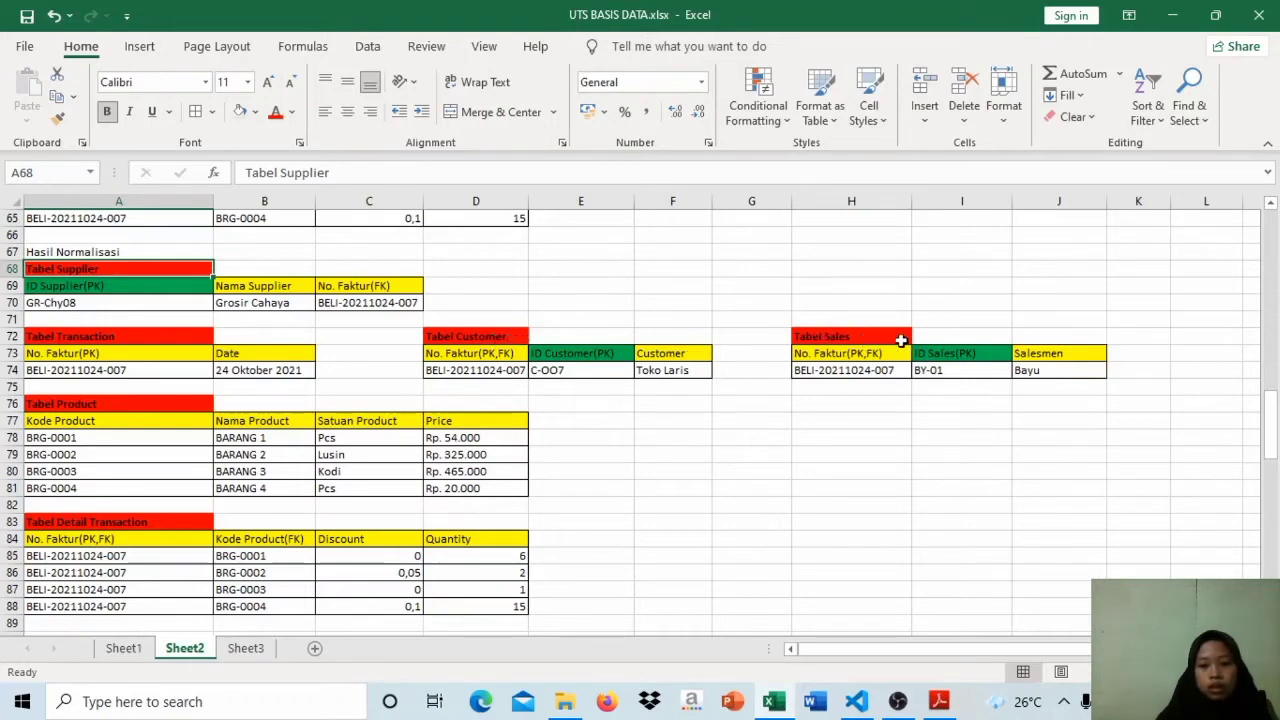
click(1273, 447)
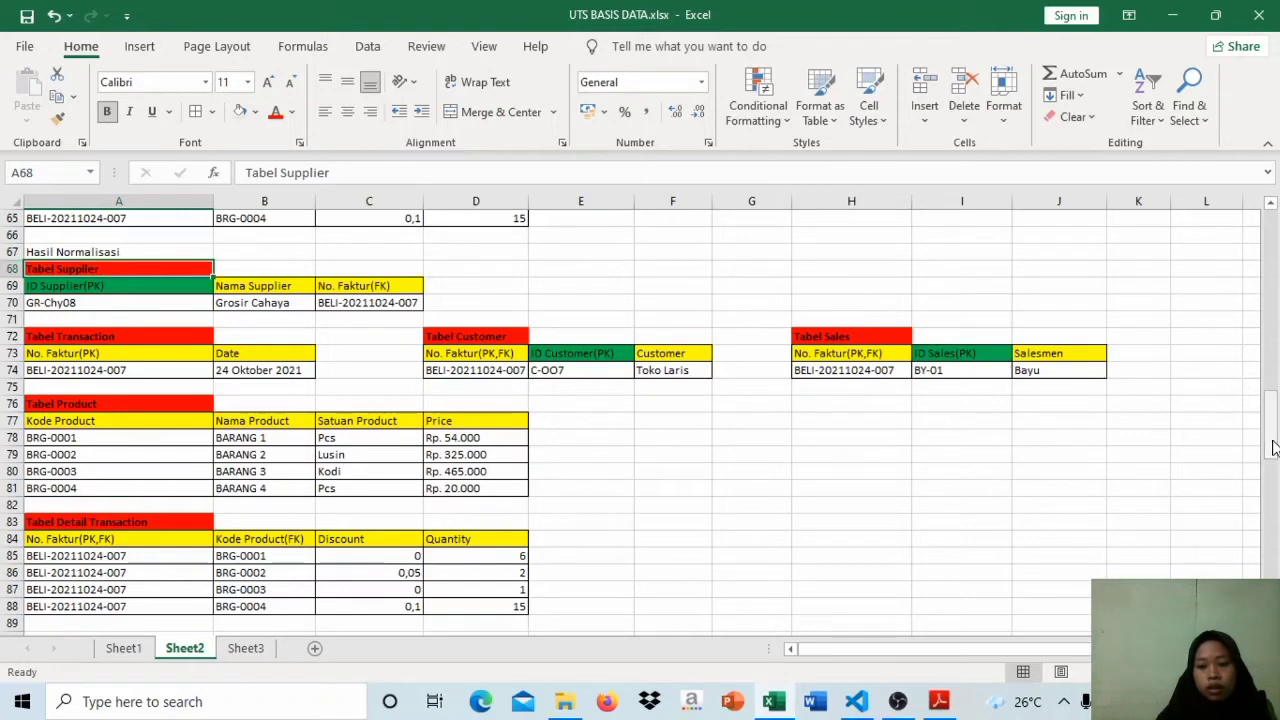
click(140, 652)
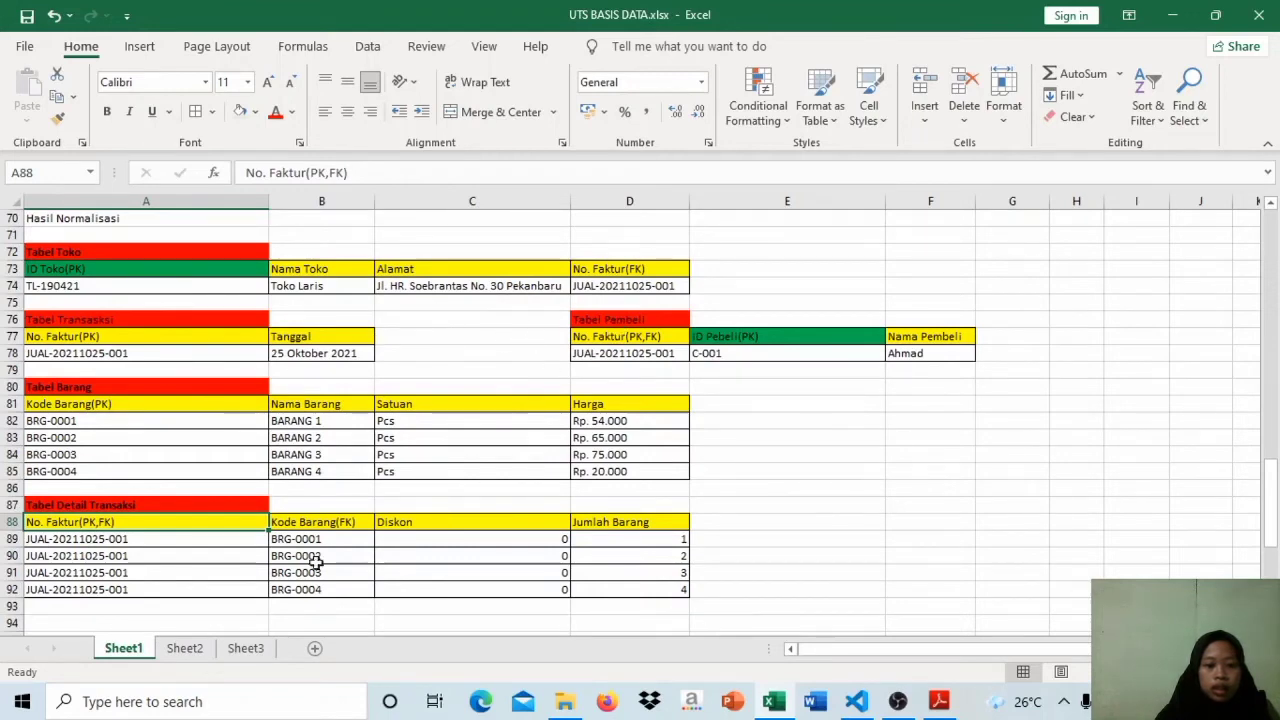
click(186, 649)
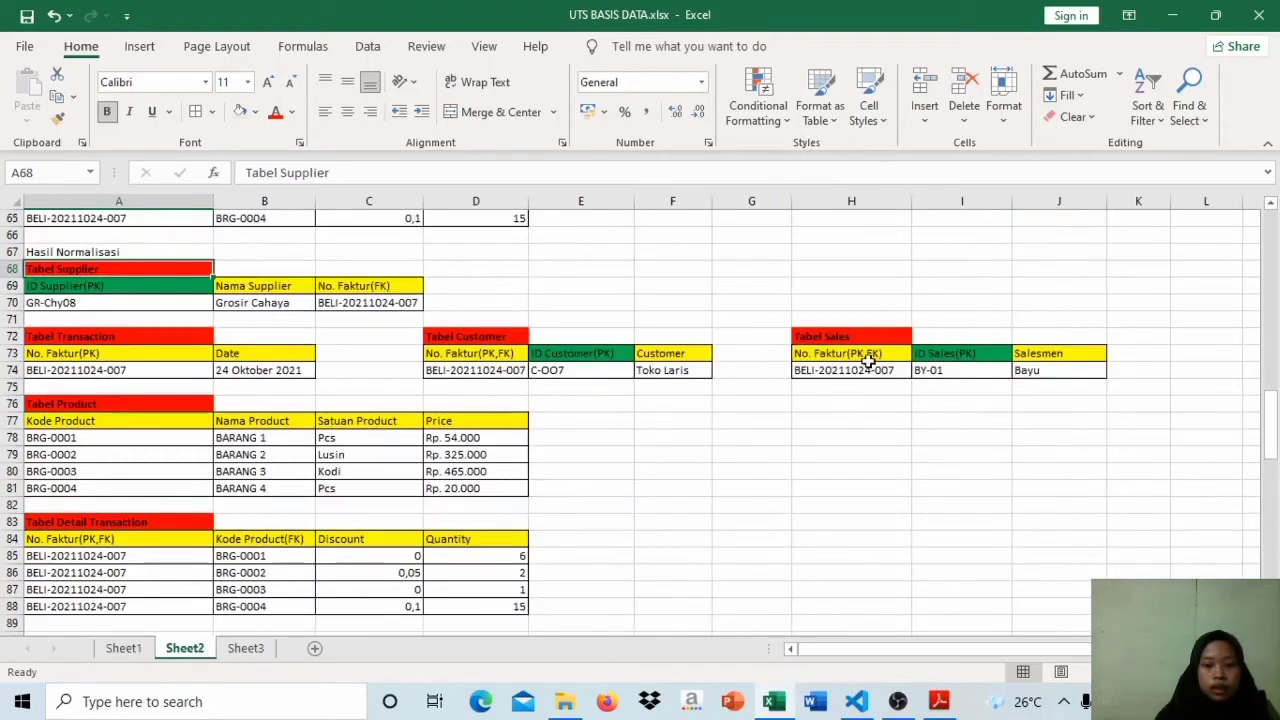
click(112, 408)
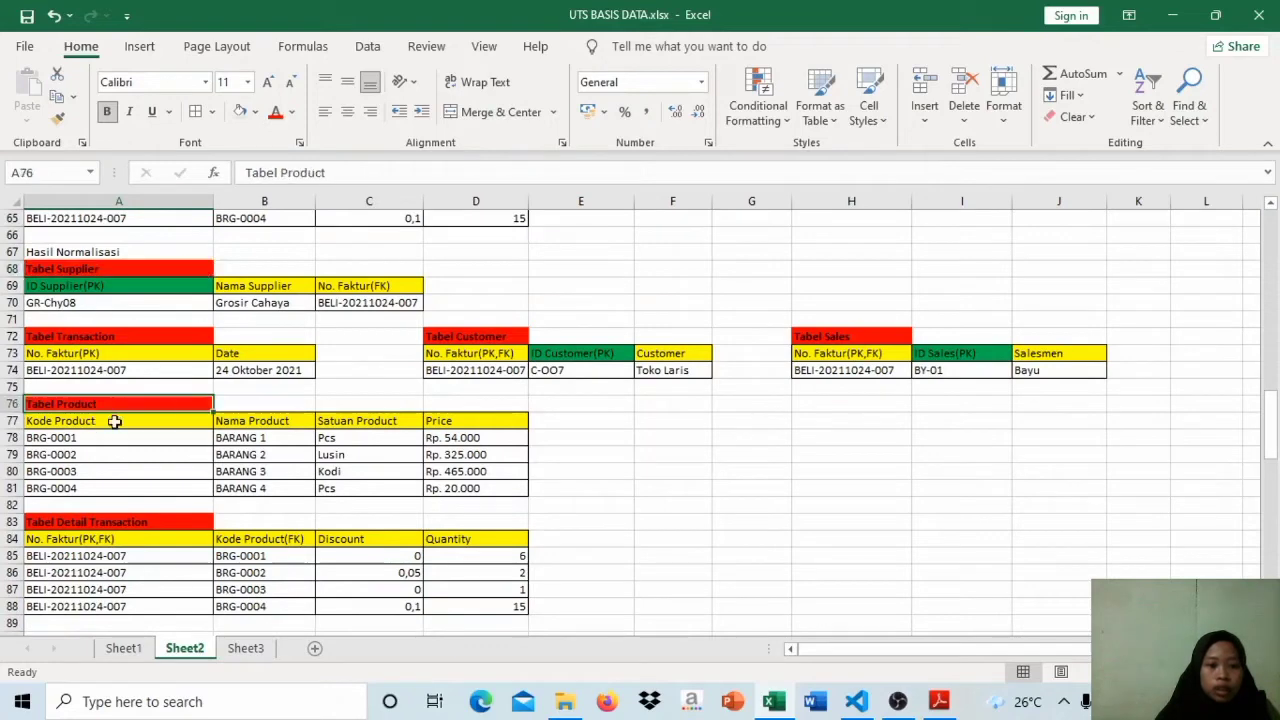
click(121, 652)
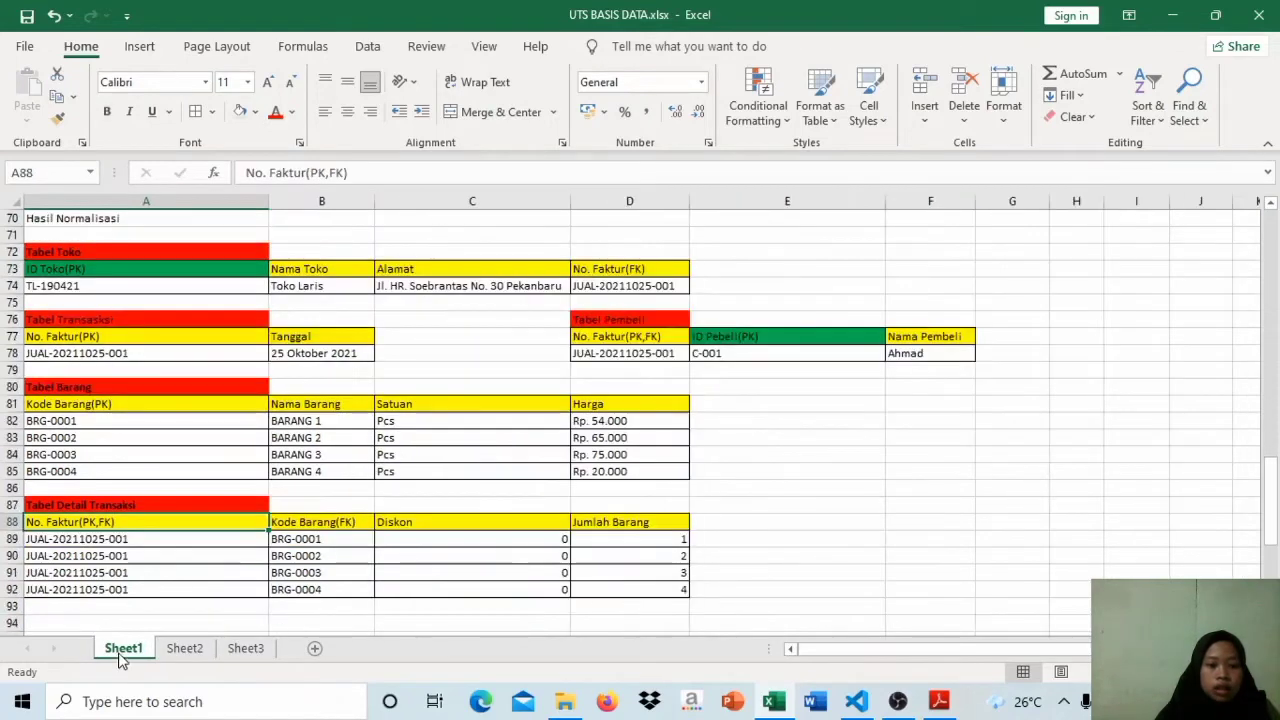
click(185, 649)
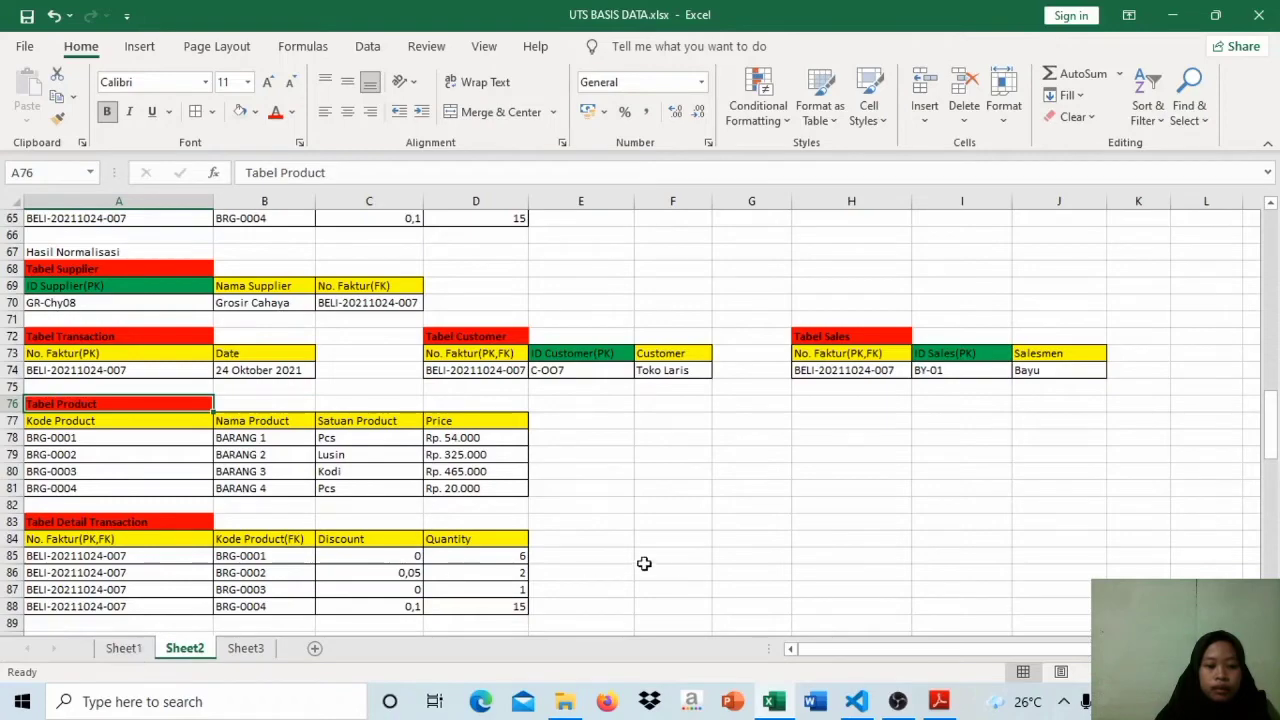
mouse_move(1272, 452)
mouse_down()
mouse_move(1272, 434)
mouse_move(1272, 451)
mouse_up()
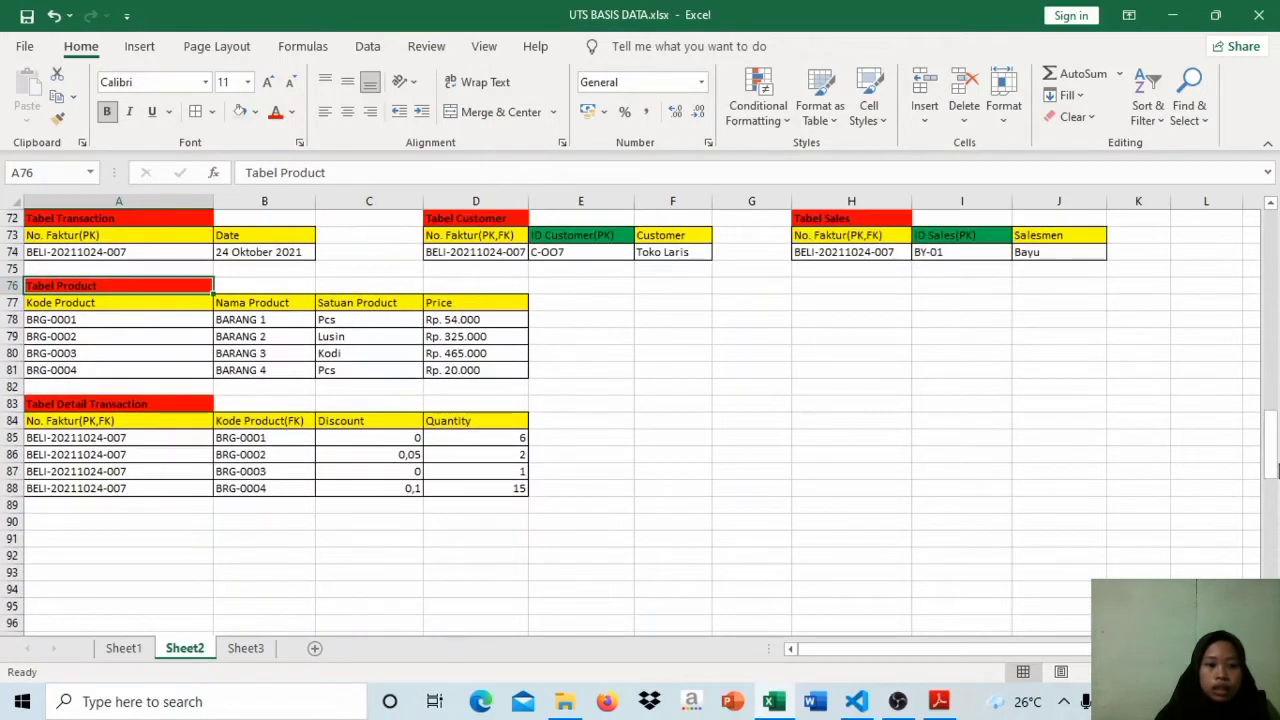
double_click(134, 650)
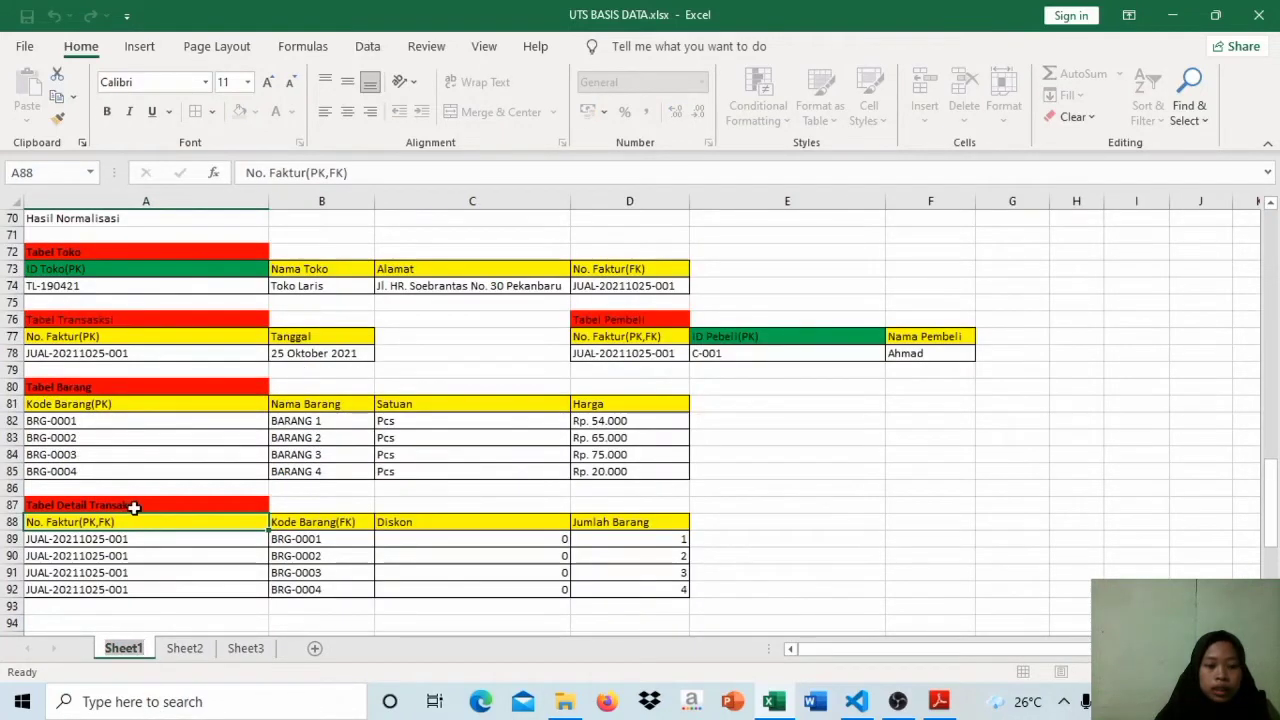
click(185, 649)
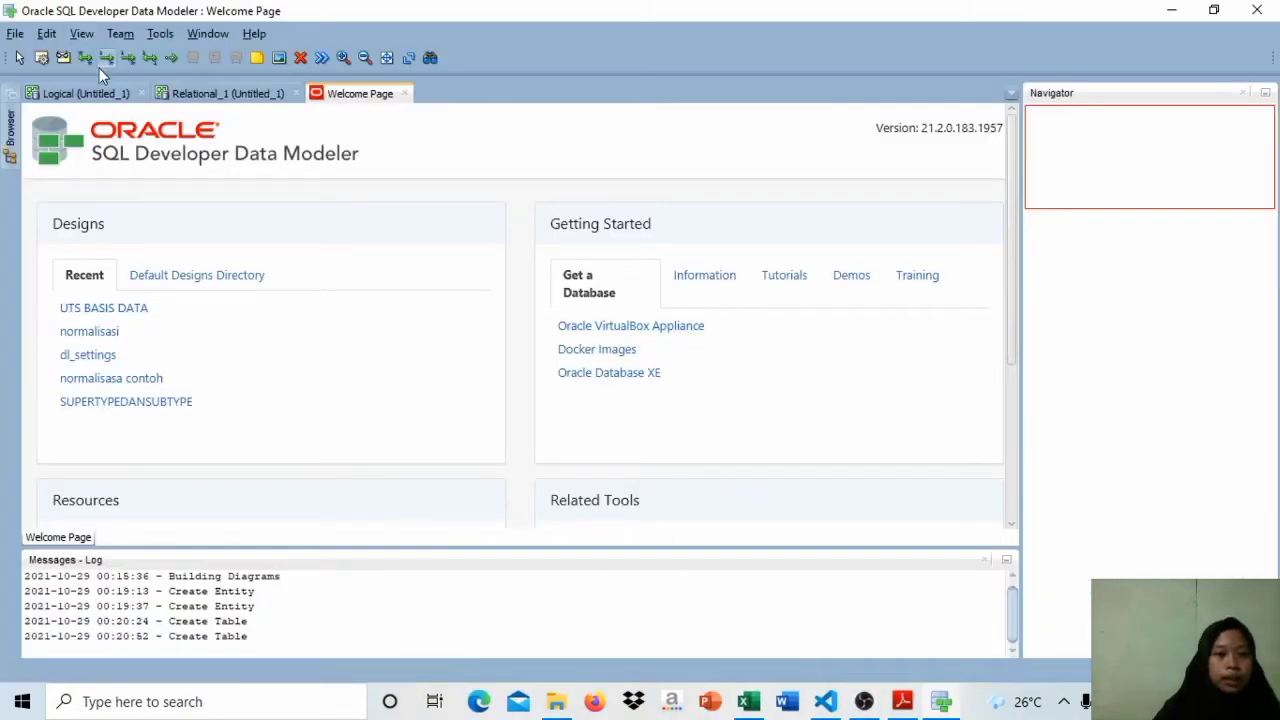
Step: Show the Logical diagram in Oracle SQL Developer Data Modeler and place the UTS BASIS DATA workbook window beside it
click(113, 104)
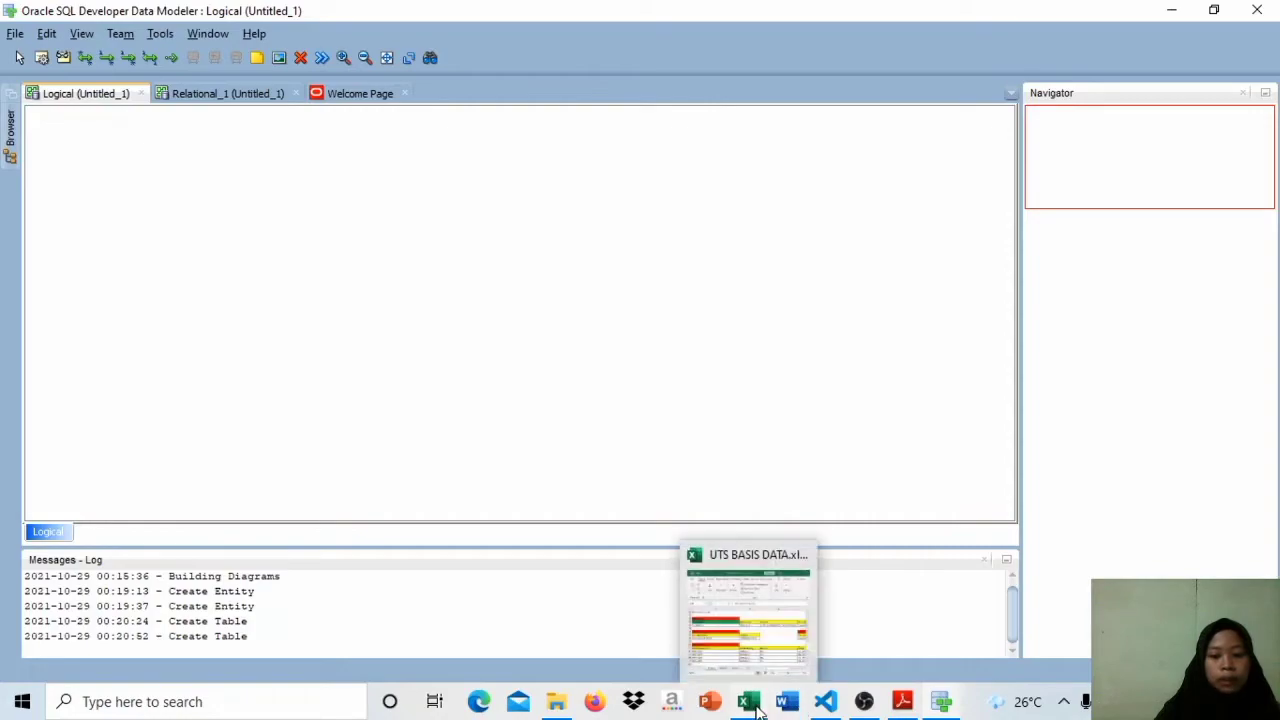
click(757, 706)
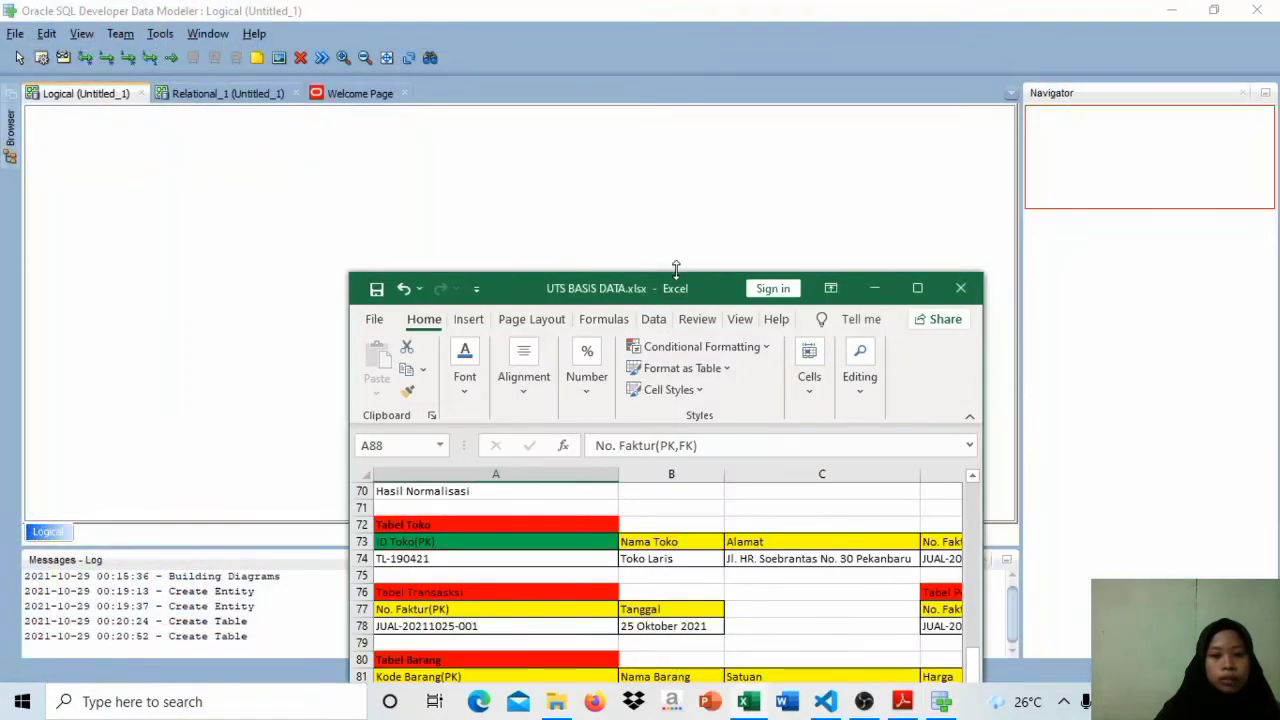
drag(695, 297, 1096, 68)
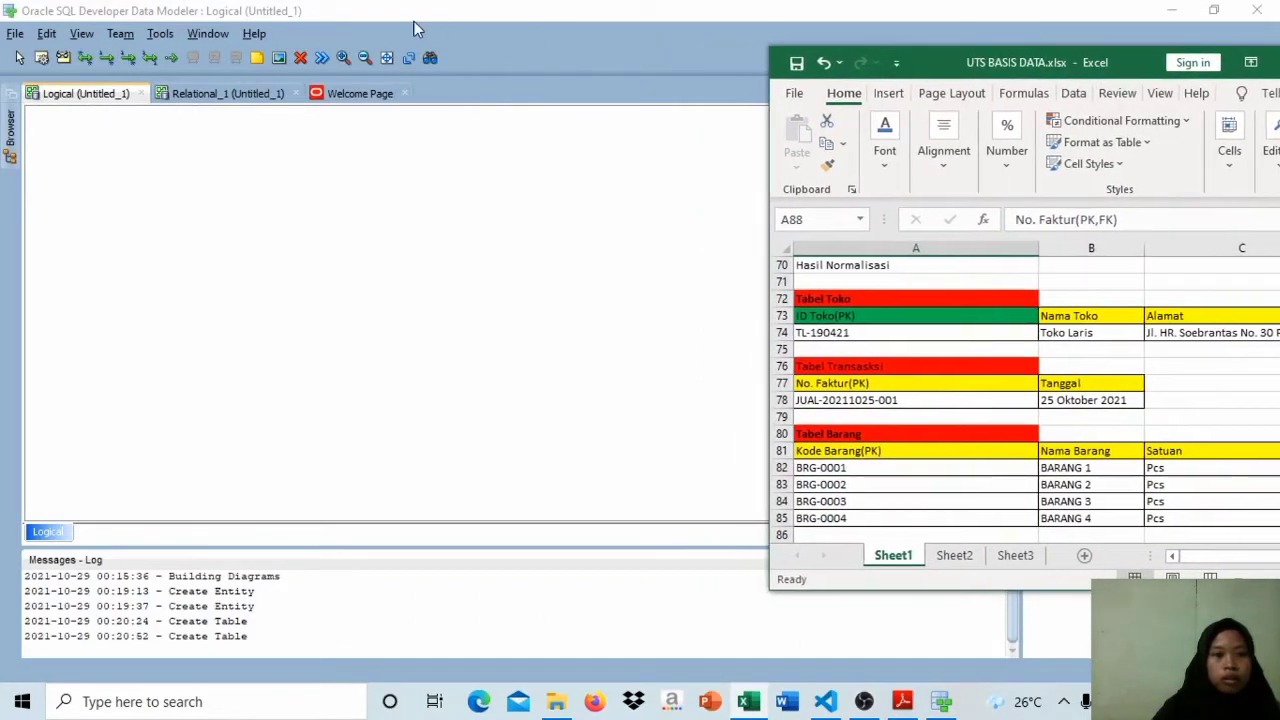
Step: Create an entity named Toko in the upper middle of the Logical diagram
click(41, 57)
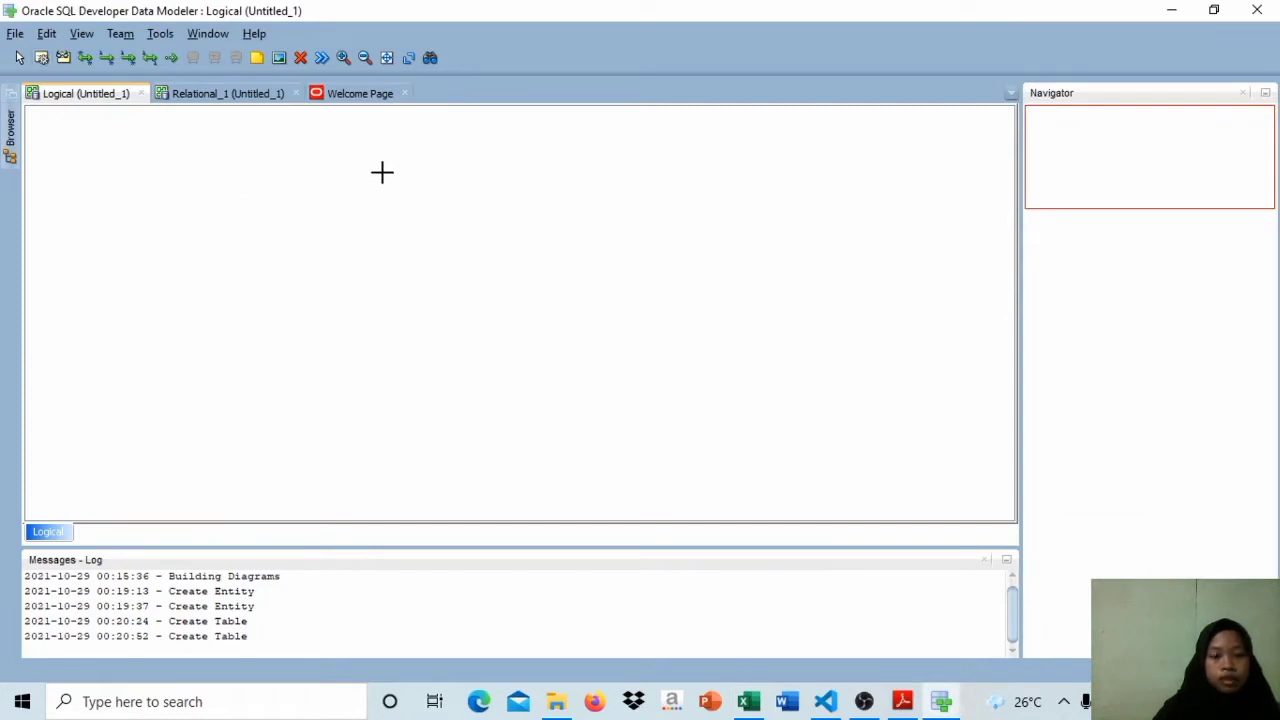
drag(382, 173, 588, 298)
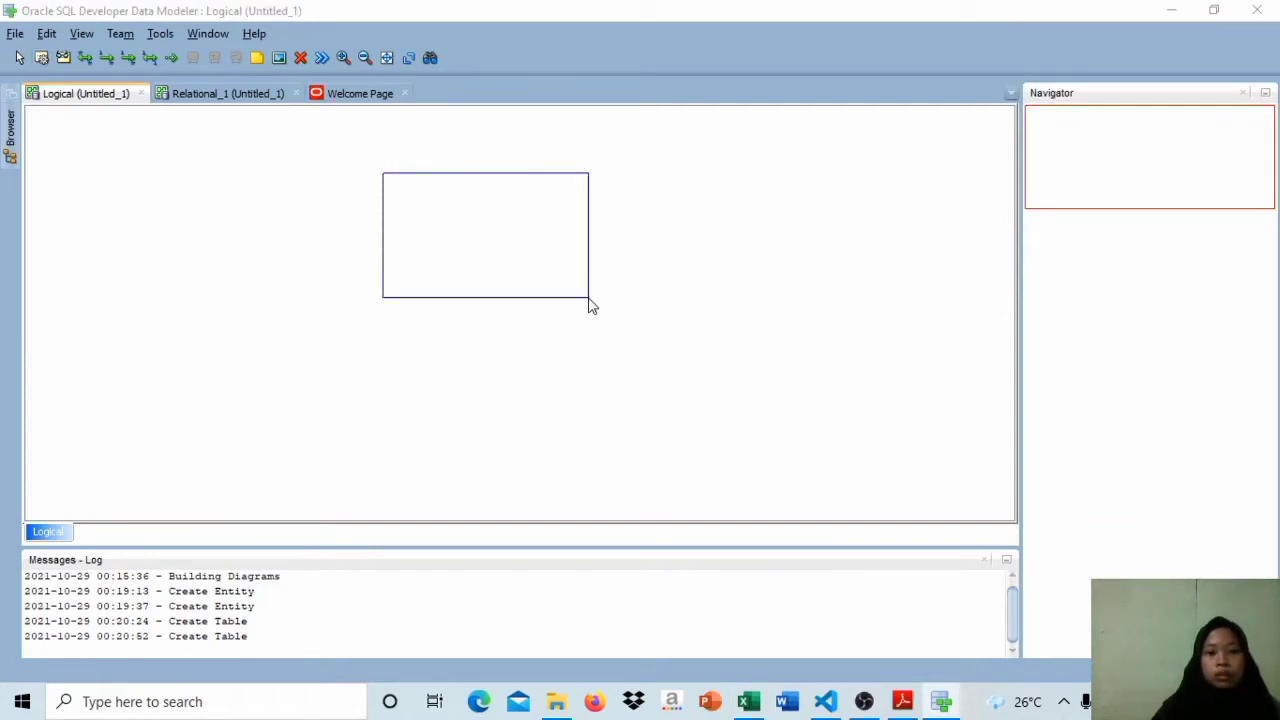
key(BackSpace)
key(Caps_Lock)
text(T)
key(Caps_Lock)
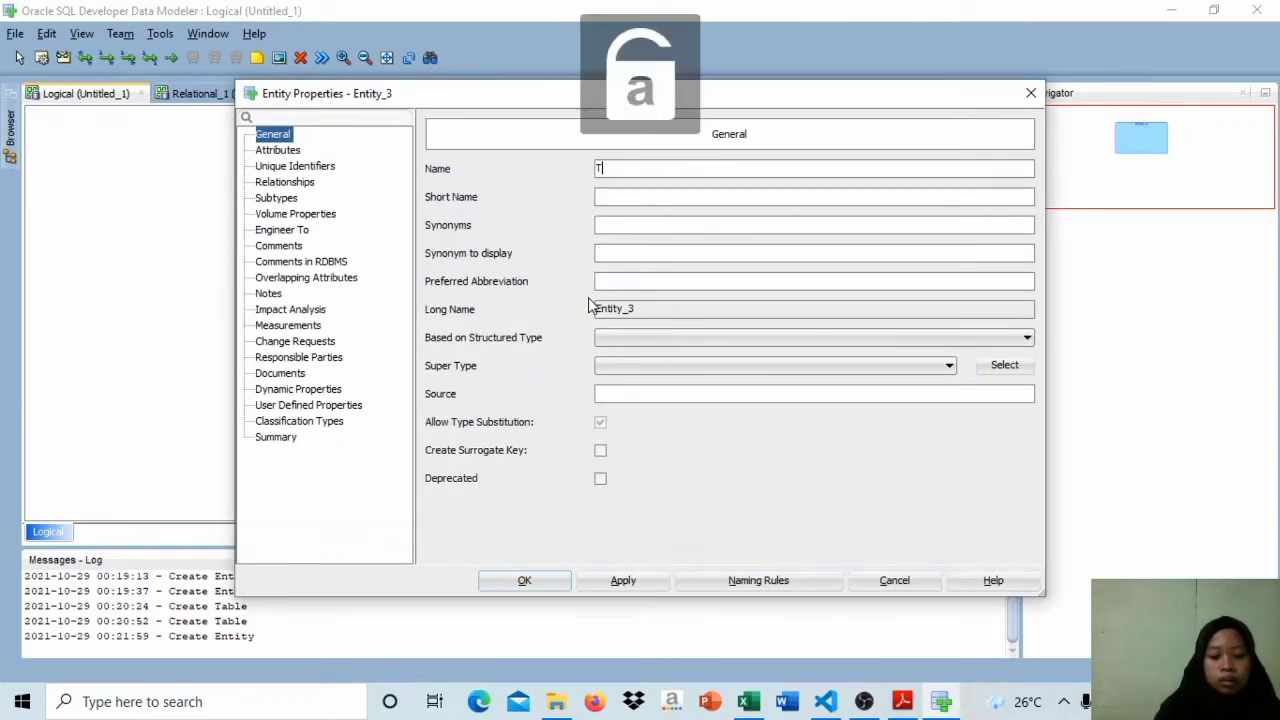
text(oko)
key(Return)
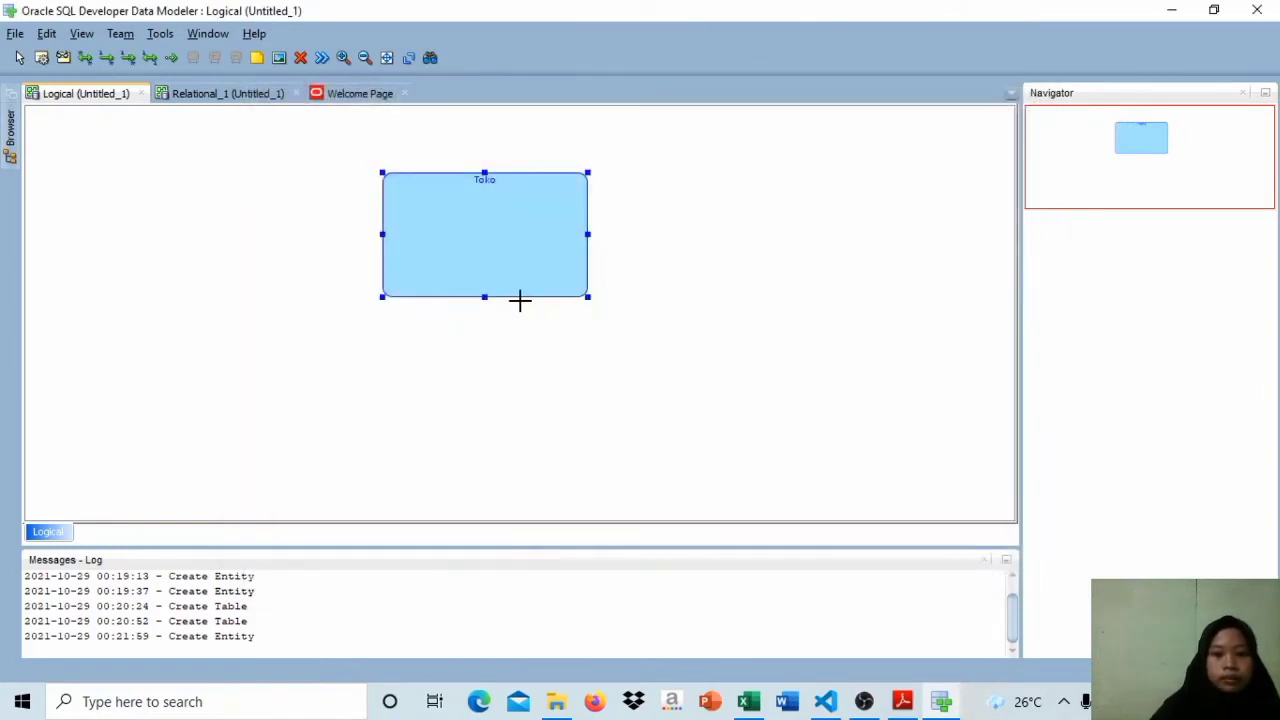
Step: Shrink the Toko entity box from its lower-right corner on the Logical diagram
click(587, 297)
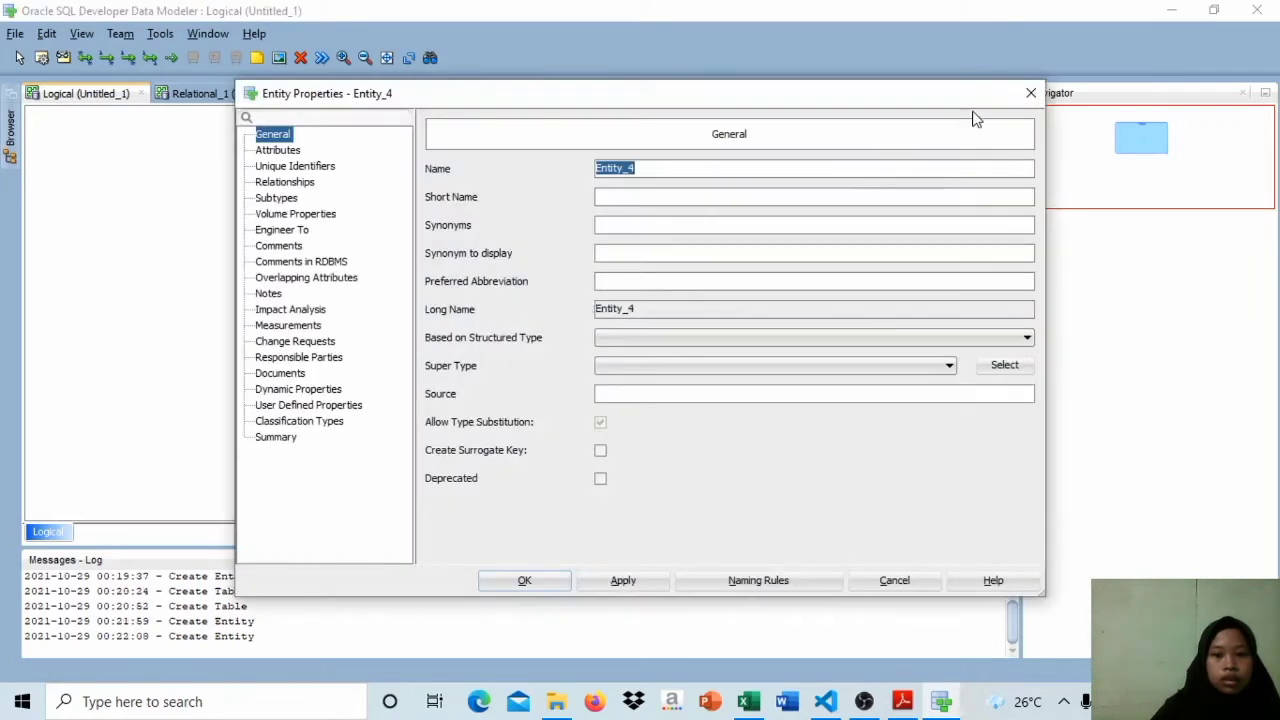
click(1031, 93)
click(558, 257)
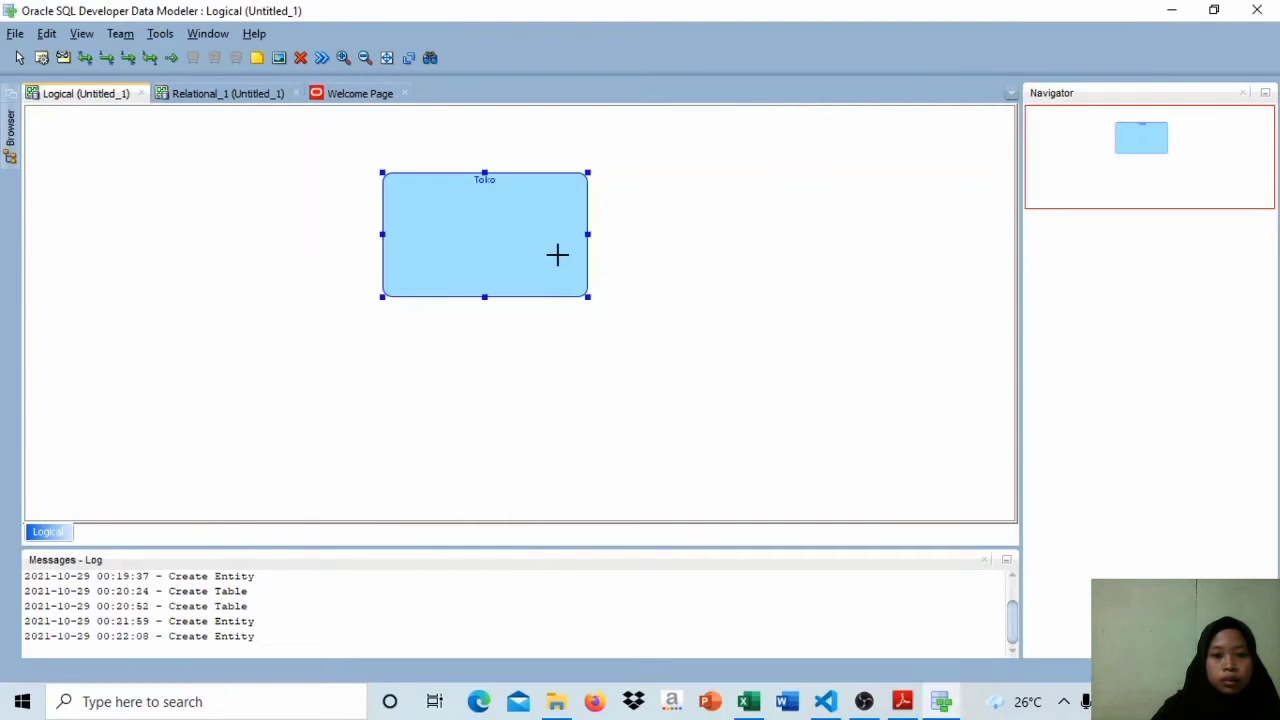
drag(587, 297, 497, 270)
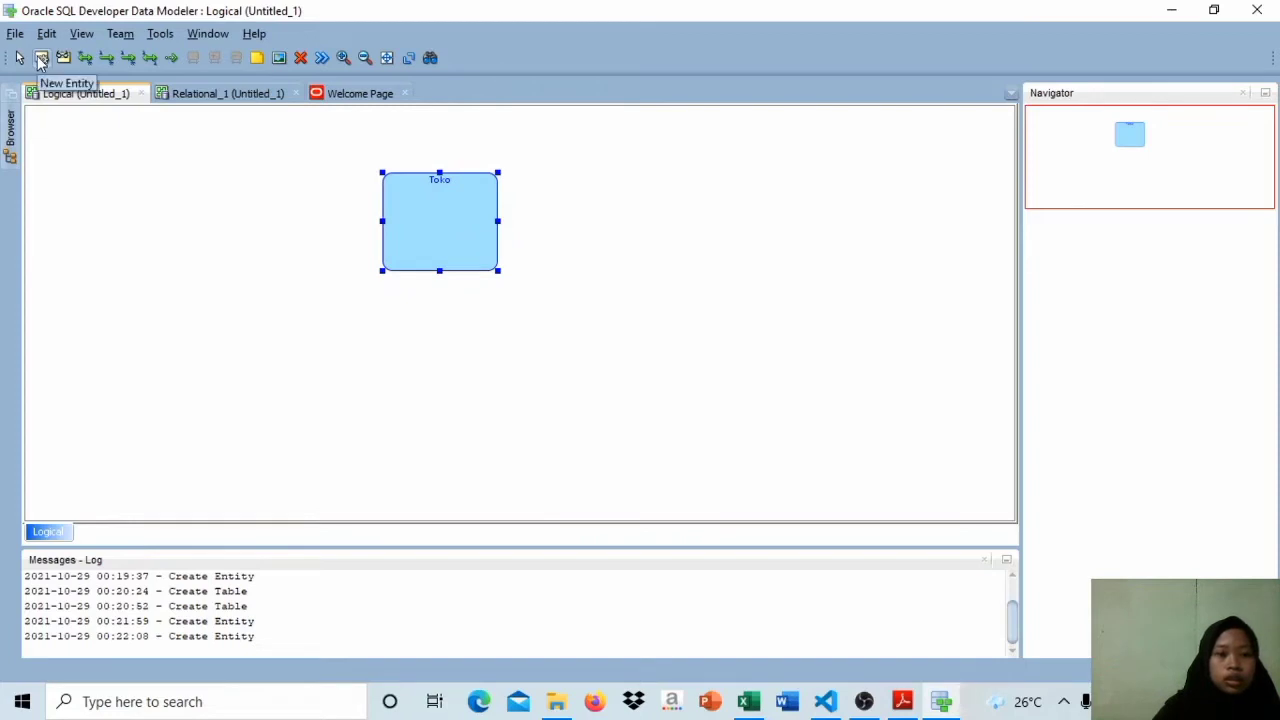
Step: Consult the Hasil Normalisasi tables on Sheet1 in Excel at full window size, and return to the Logical diagram in Data Modeler
click(748, 702)
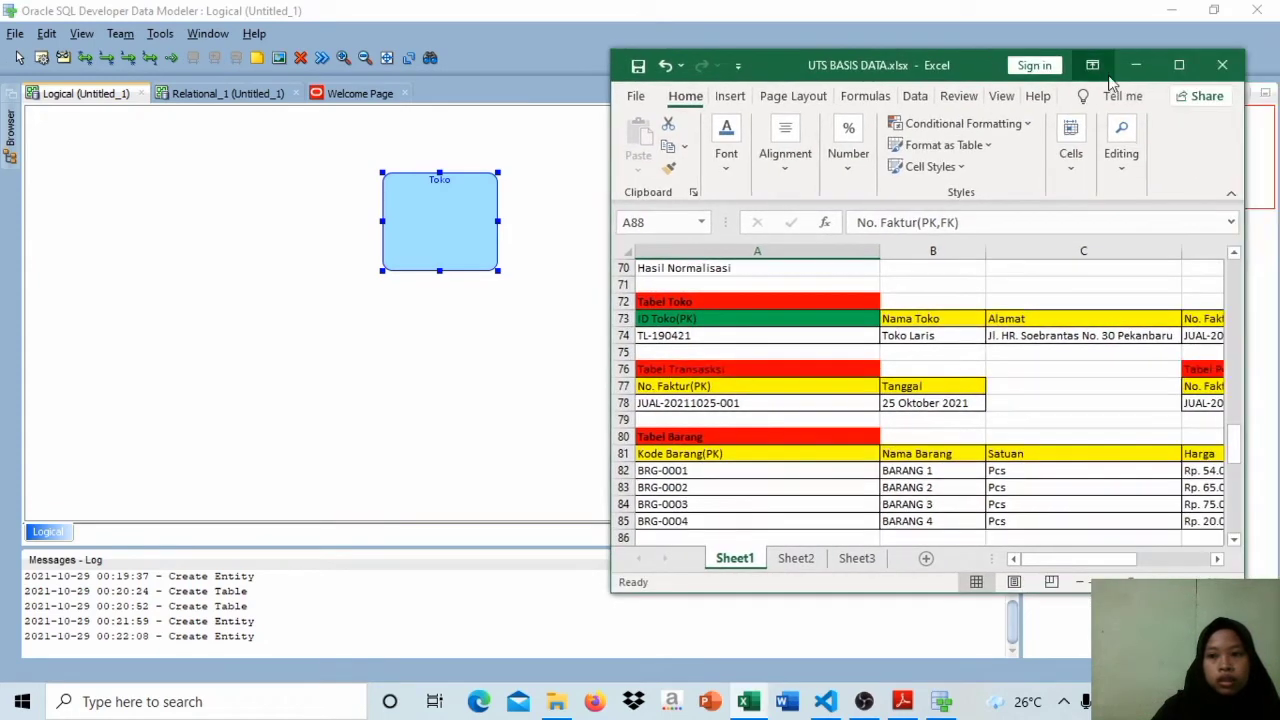
click(1190, 68)
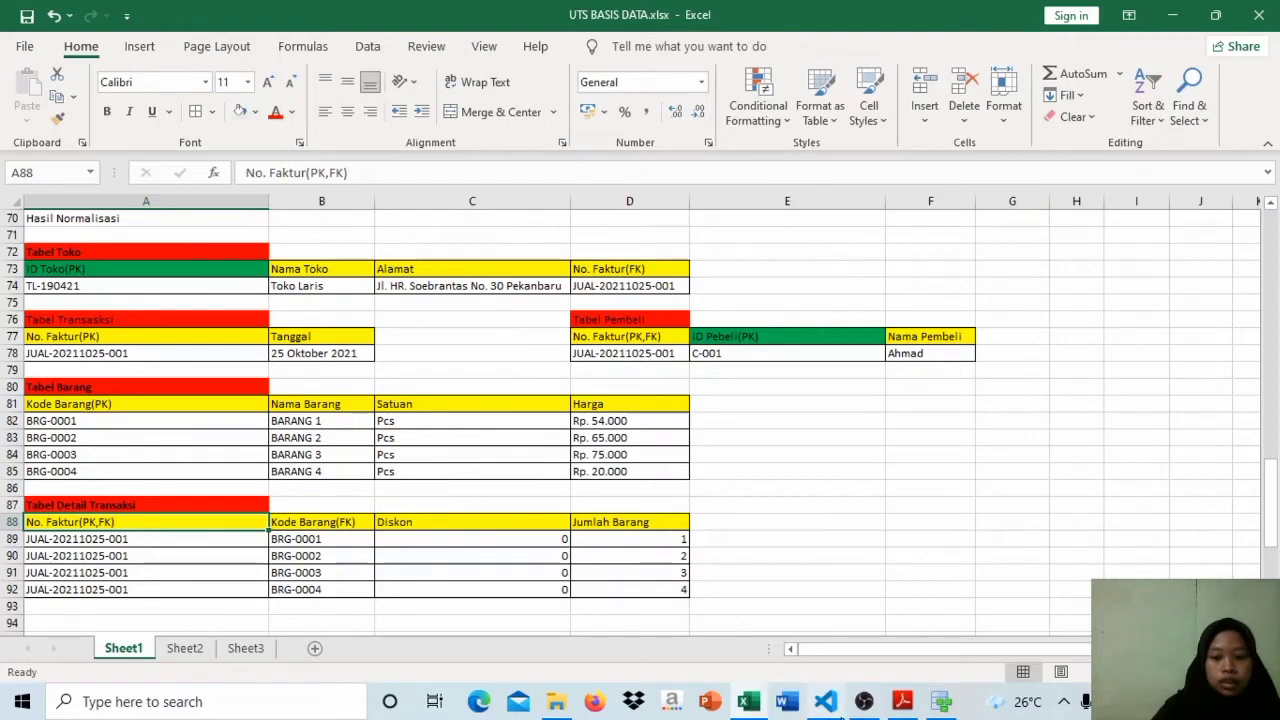
click(941, 701)
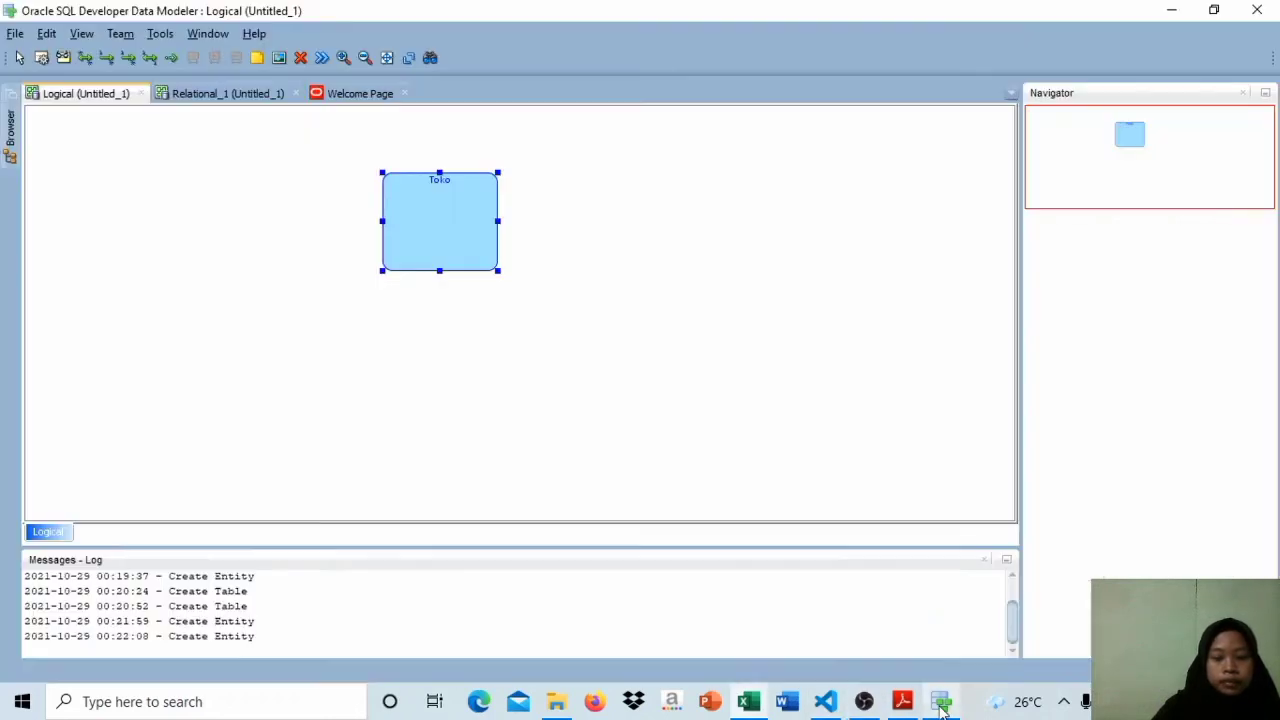
Step: Create an entity named Transaksi beside the Toko entity on the Logical diagram
click(42, 58)
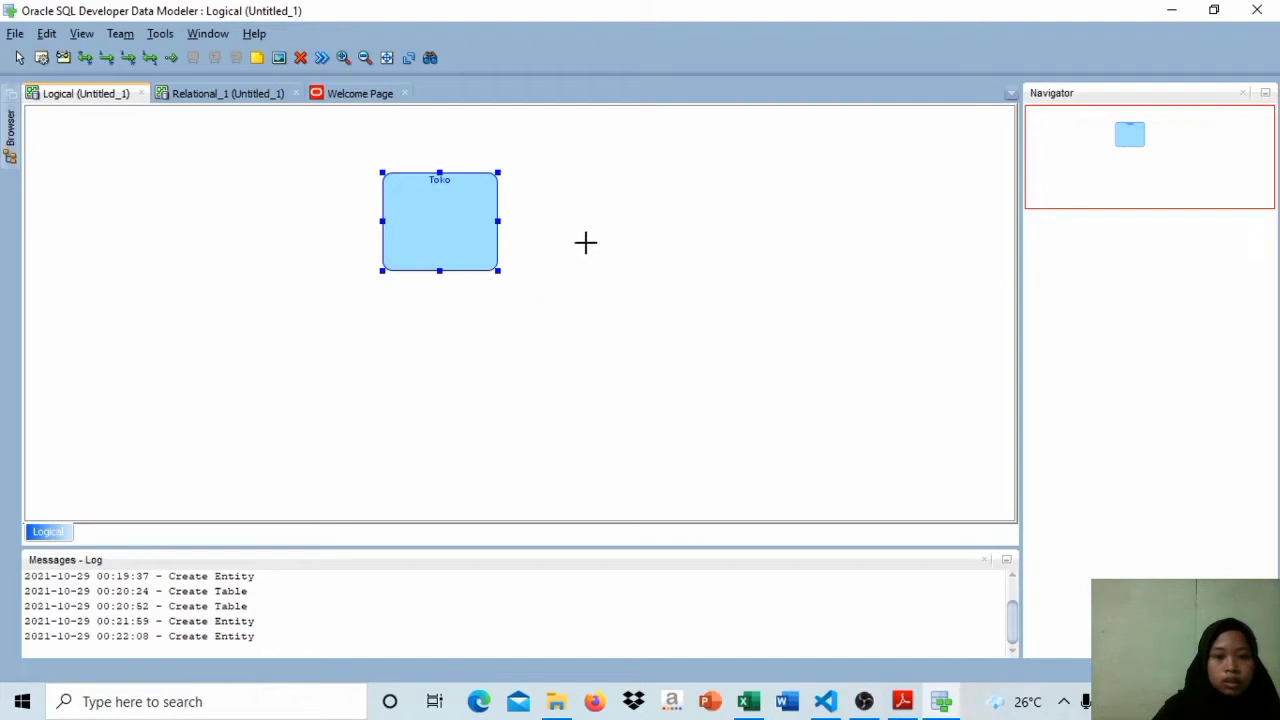
click(574, 176)
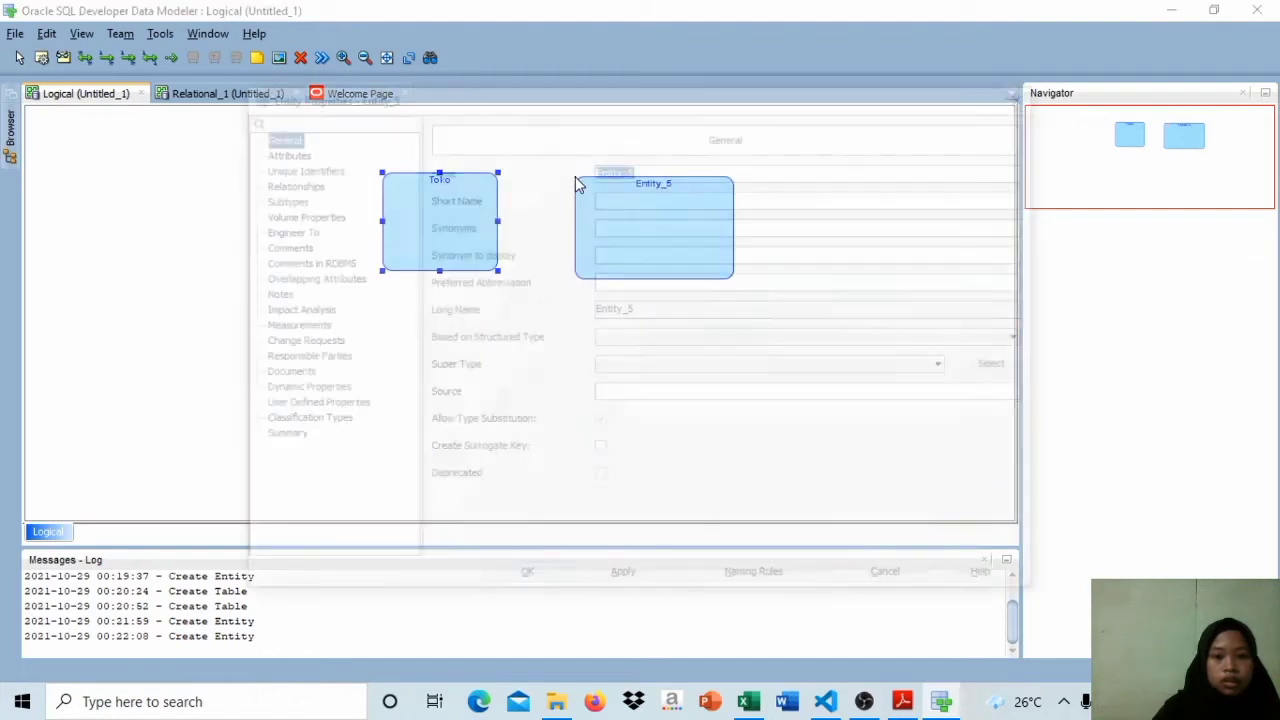
key(Caps_Lock)
text(T)
key(Caps_Lock)
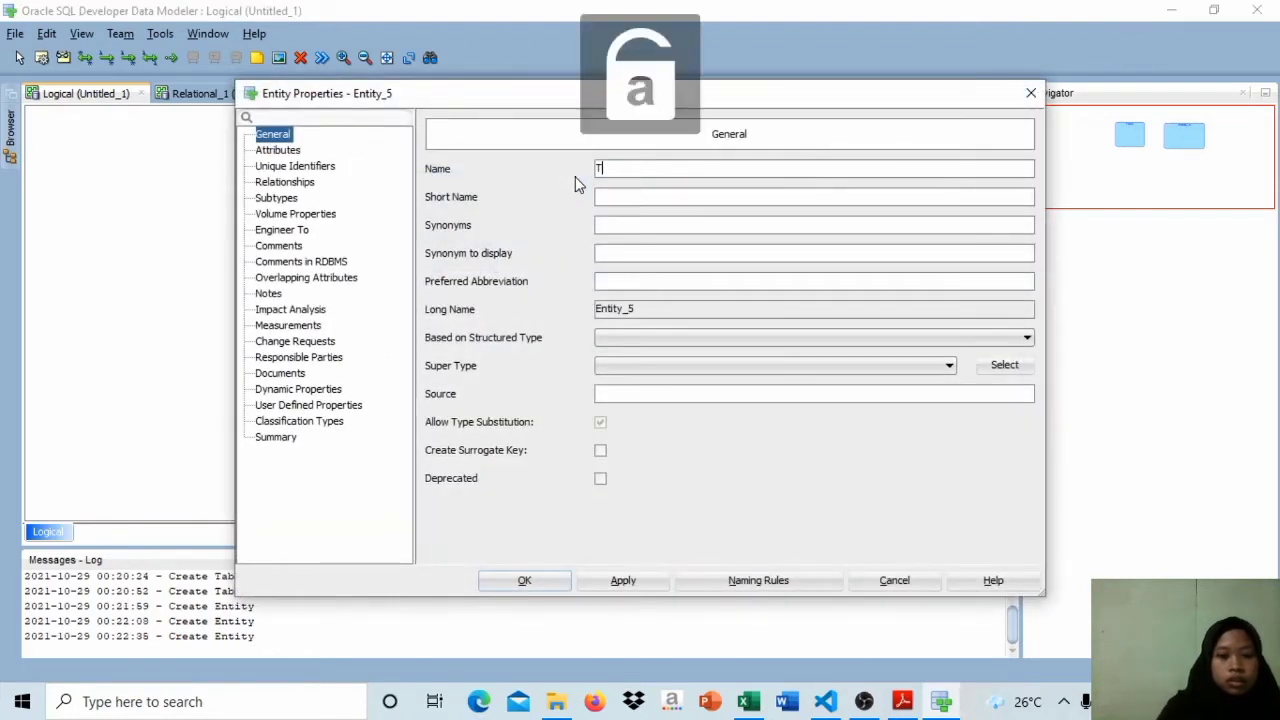
text(ransaksi)
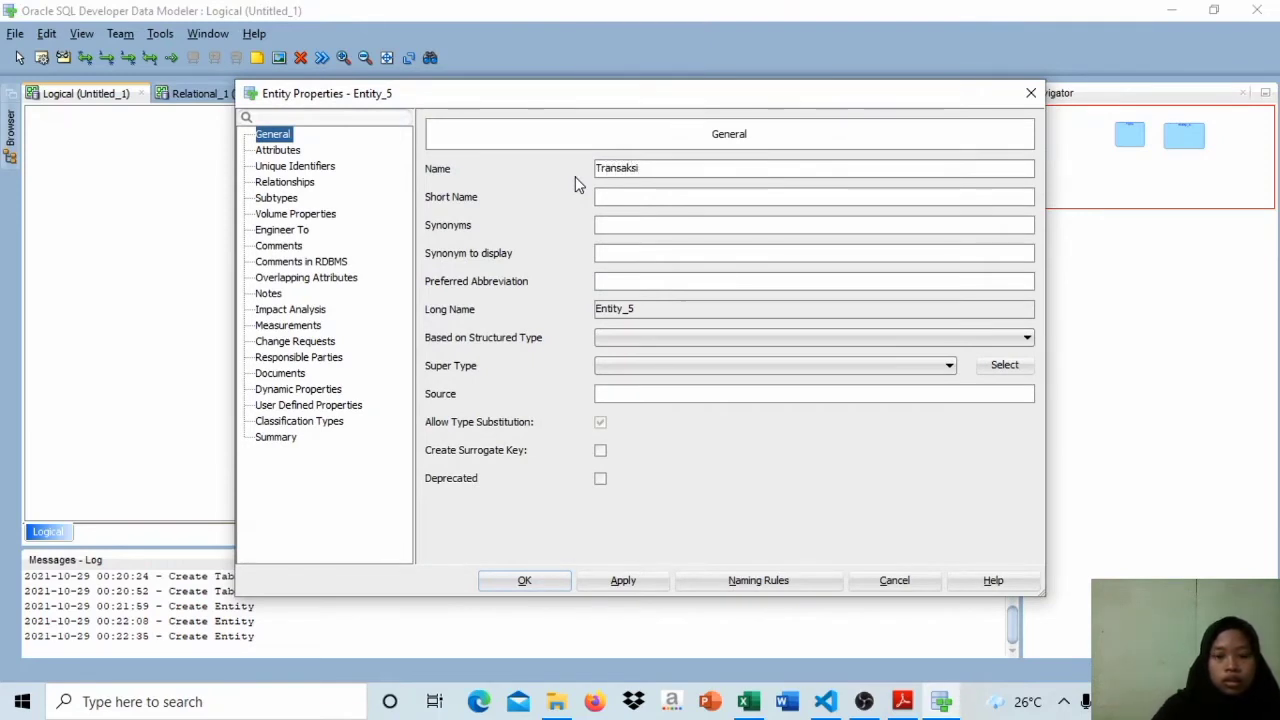
click(549, 589)
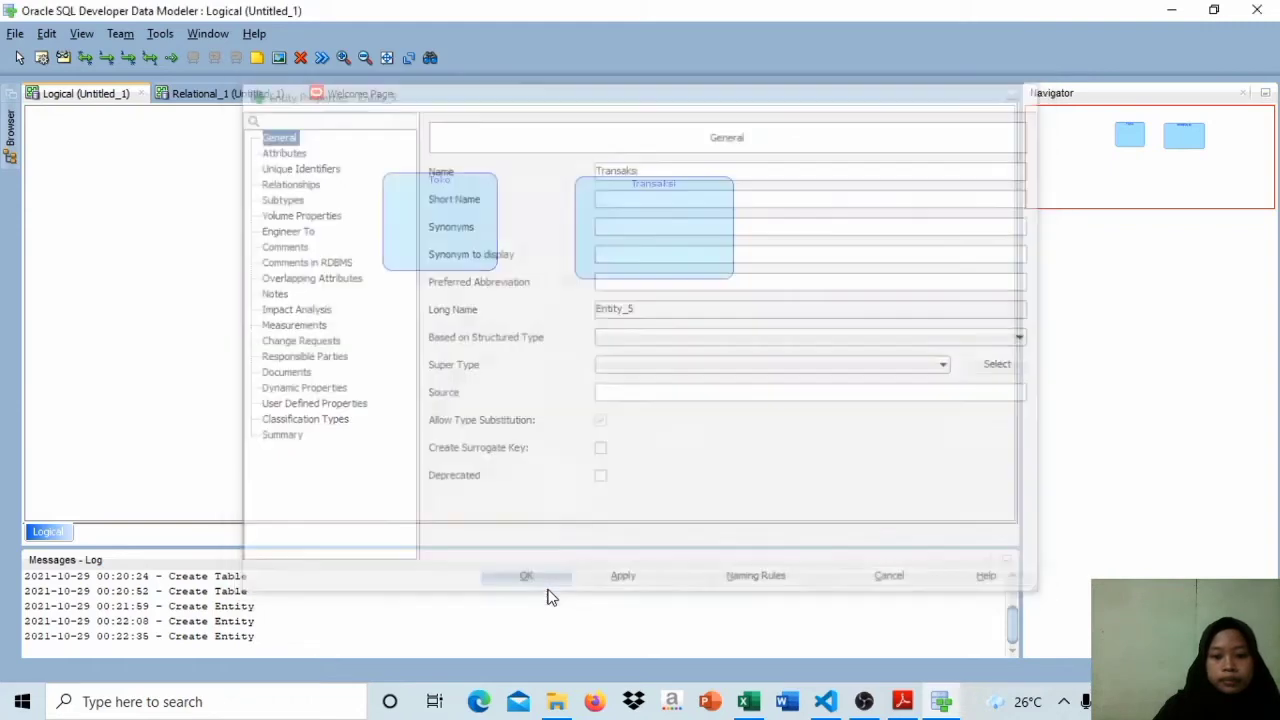
Step: Check the Sheet1 normalisation tables in the Excel preview and create an entity named Pembeli below Transaksi on the Logical diagram
mouse_move(915, 712)
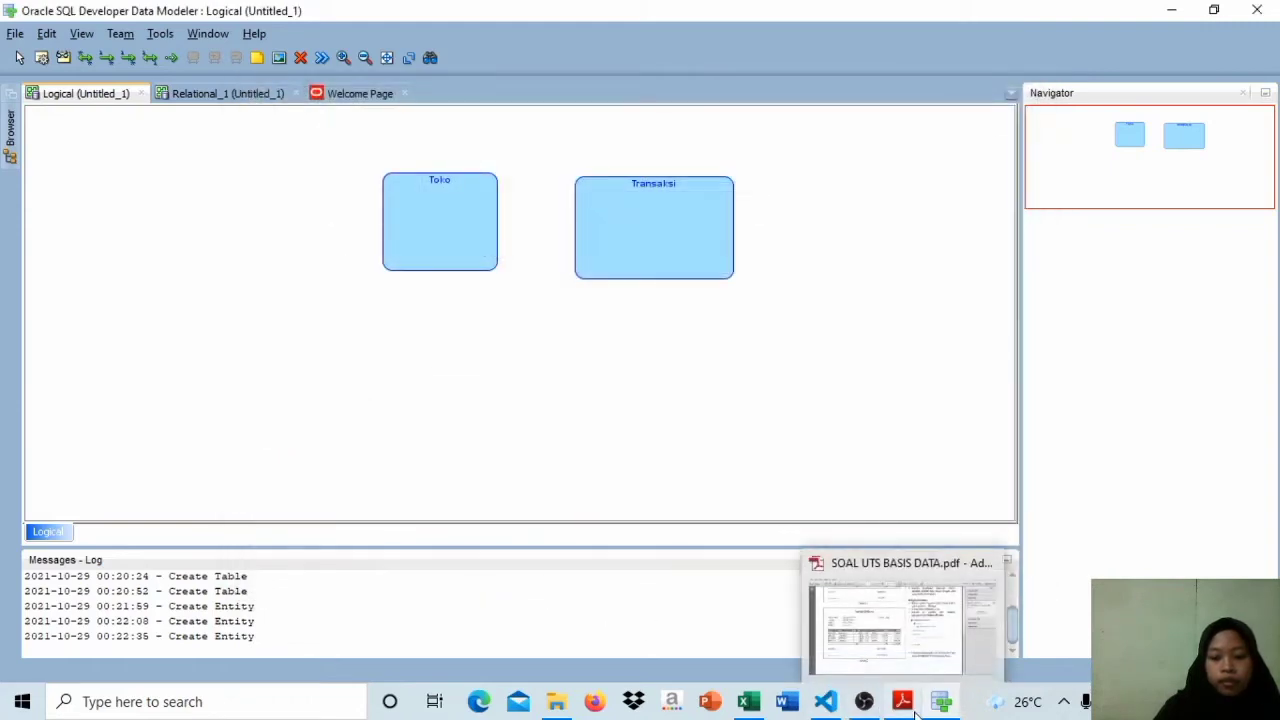
mouse_move(748, 701)
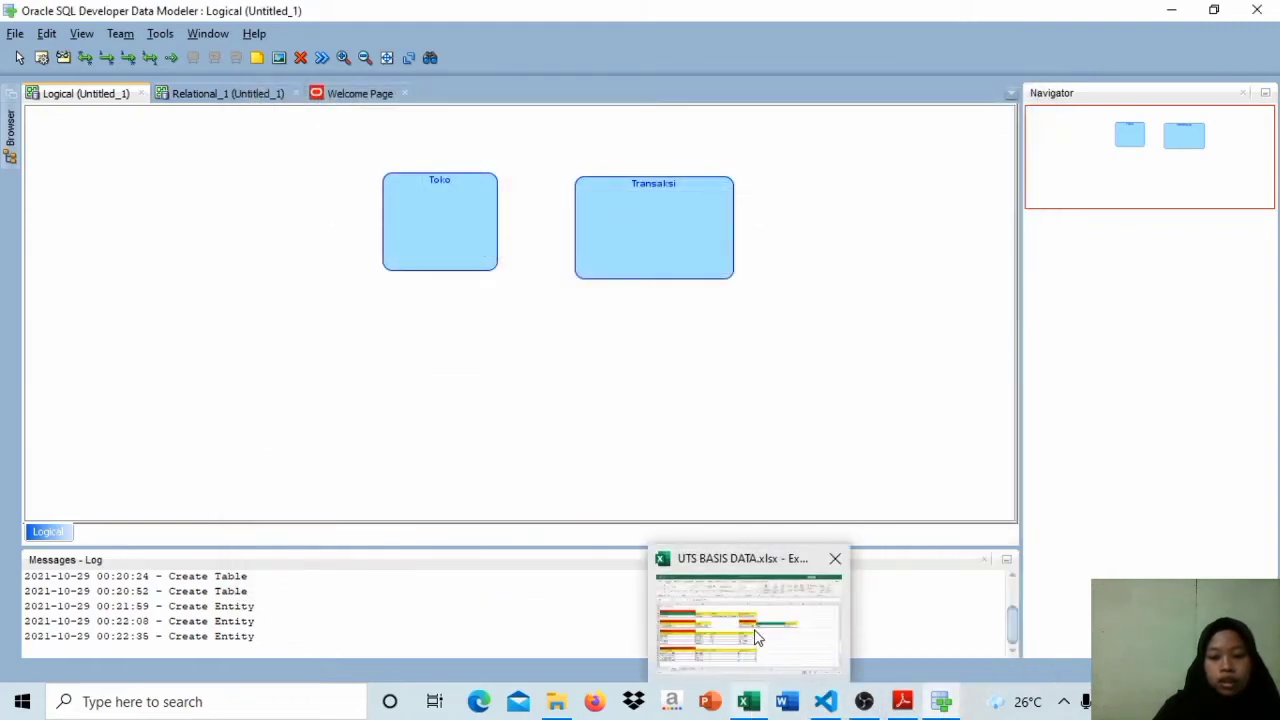
mouse_move(757, 638)
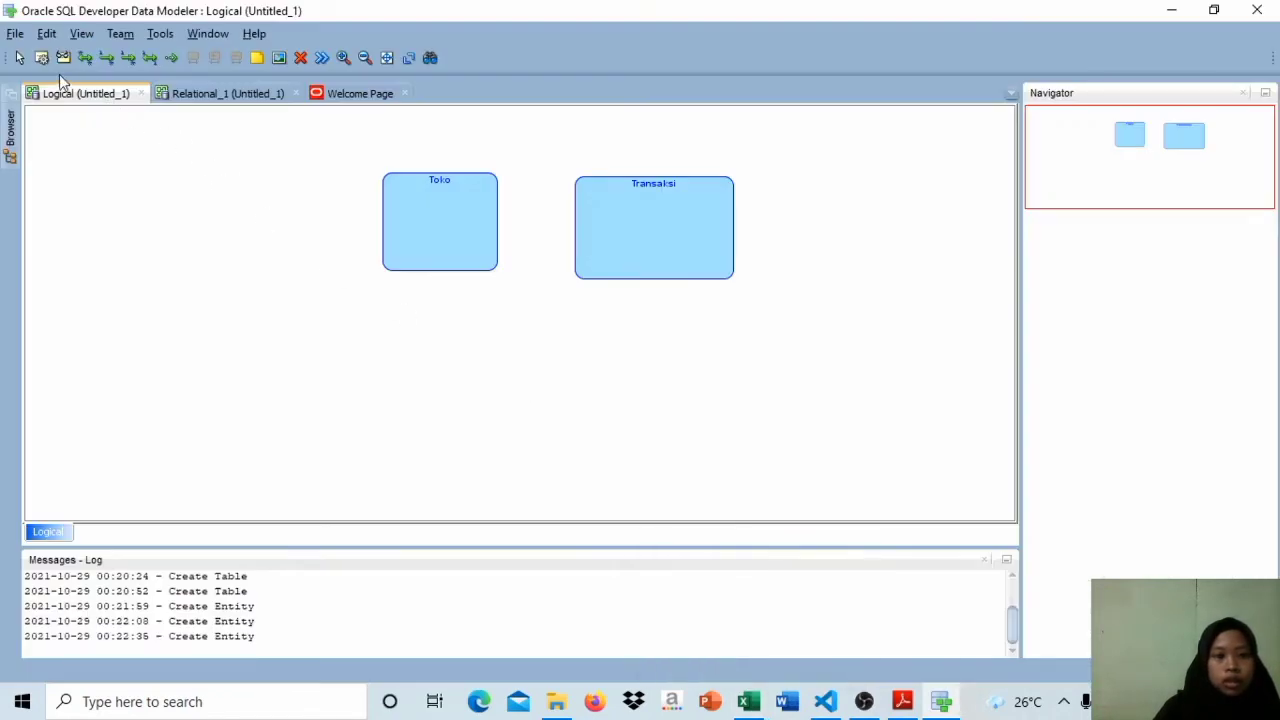
click(42, 57)
drag(593, 327, 760, 450)
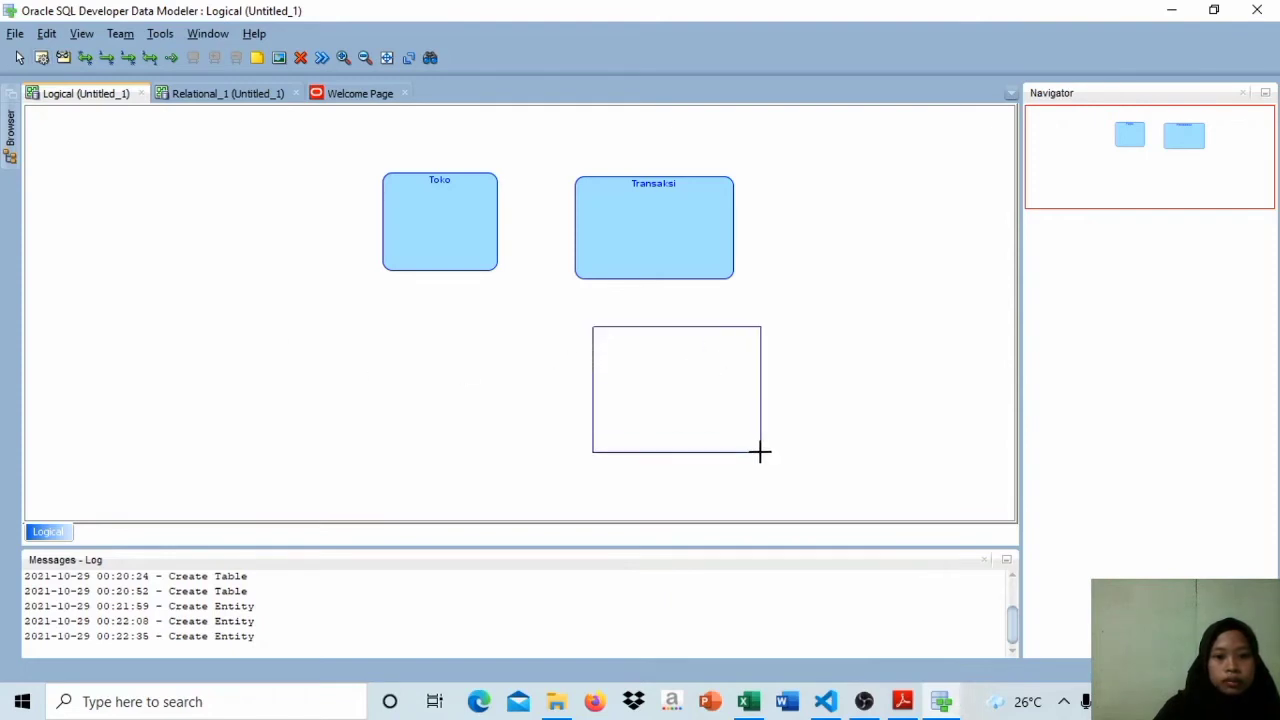
text(Pebeli)
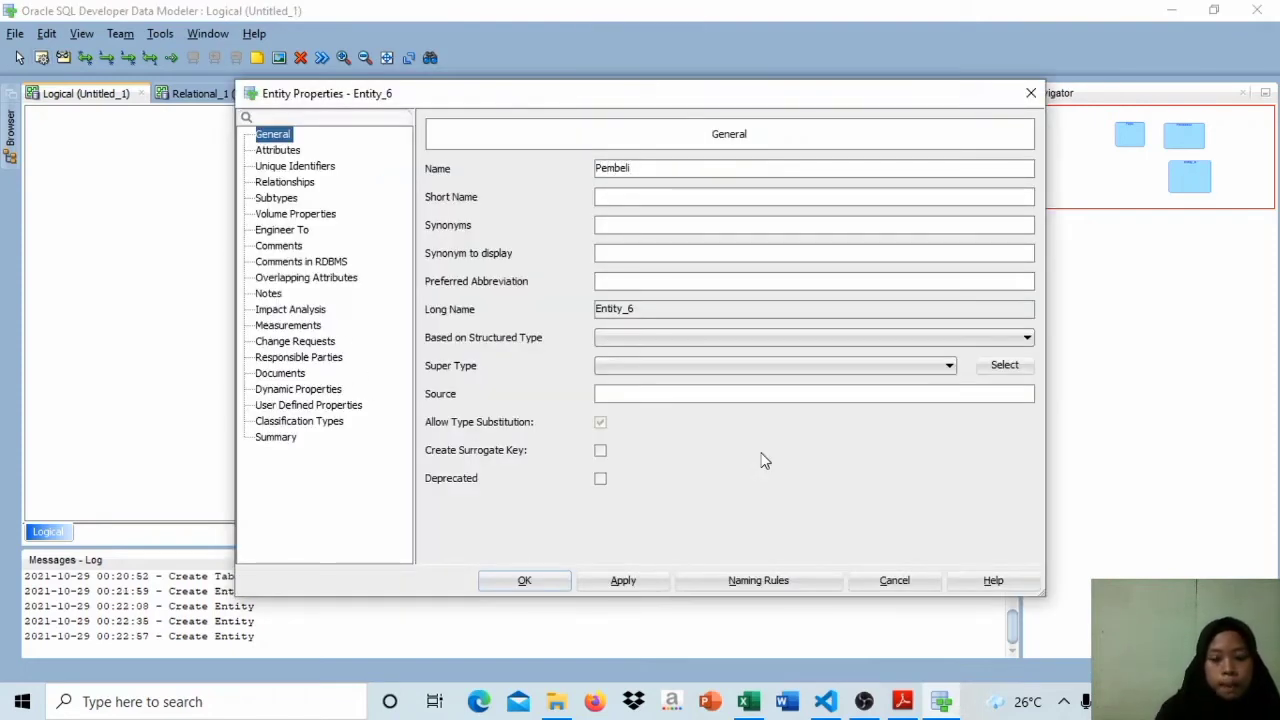
key(Return)
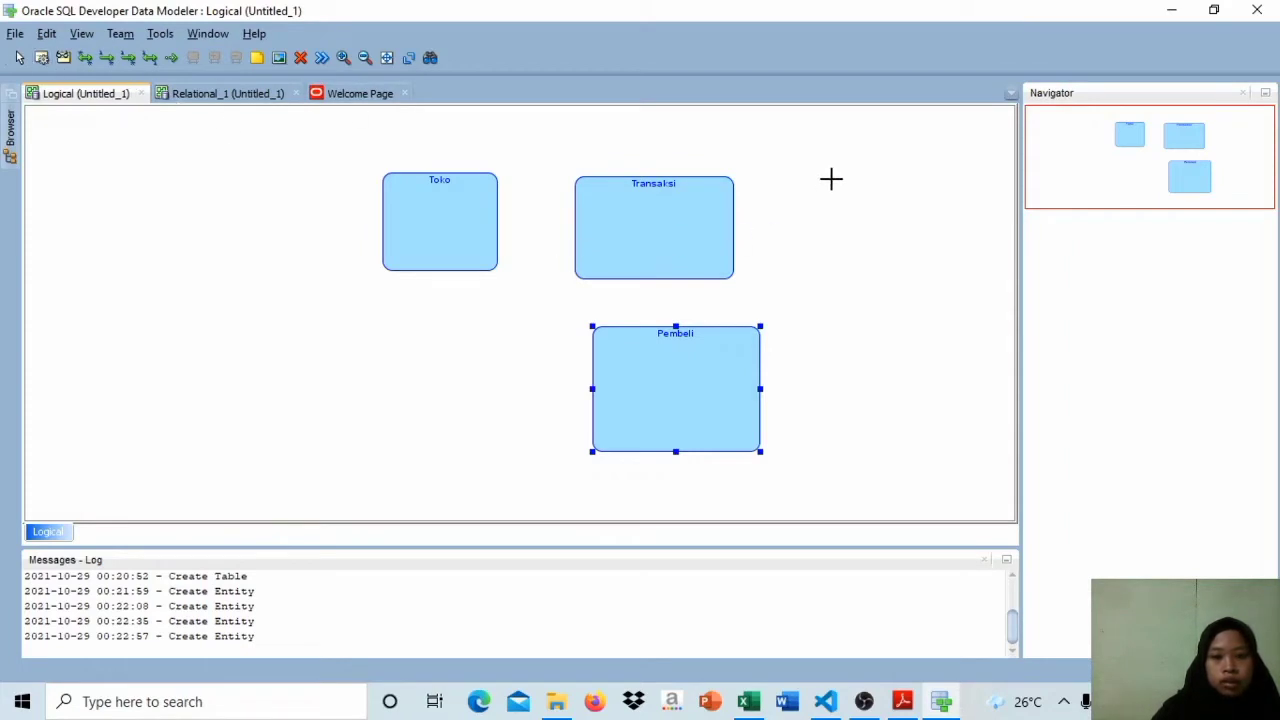
Step: Create an entity named Detail Transaksi to the right of the Transaksi entity
drag(831, 179, 992, 316)
text(Deta)
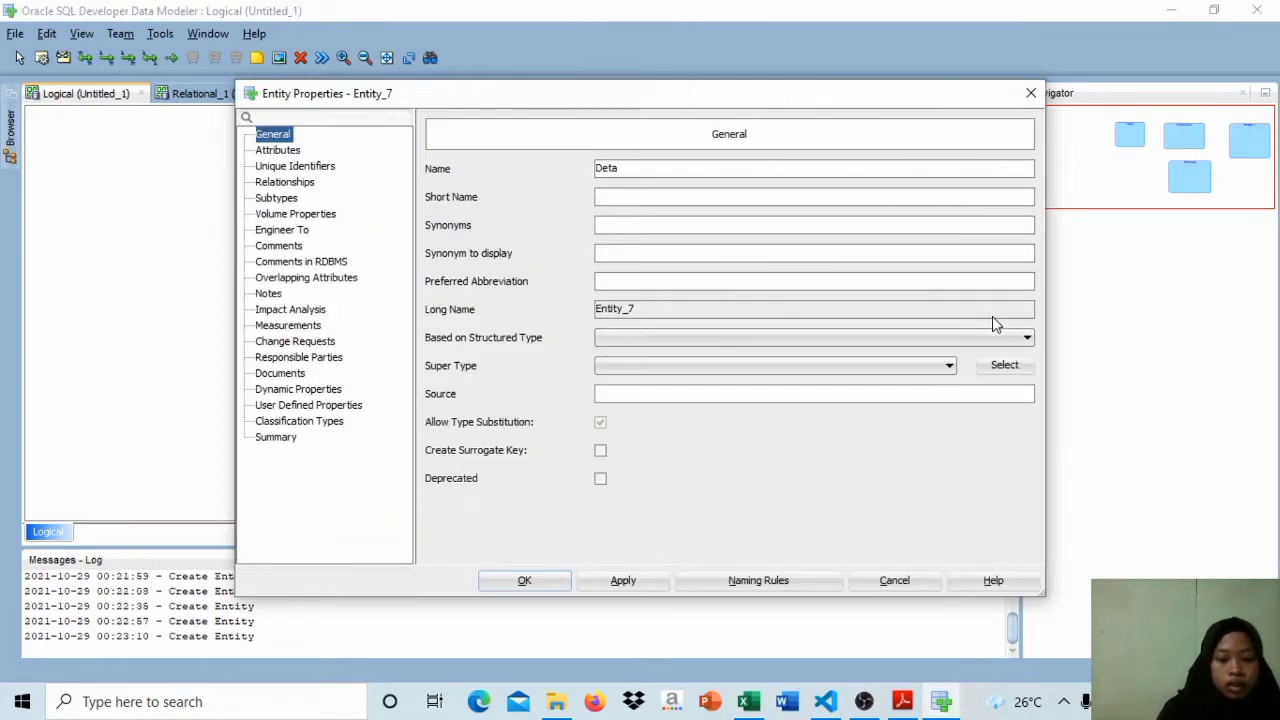
text(il Transa)
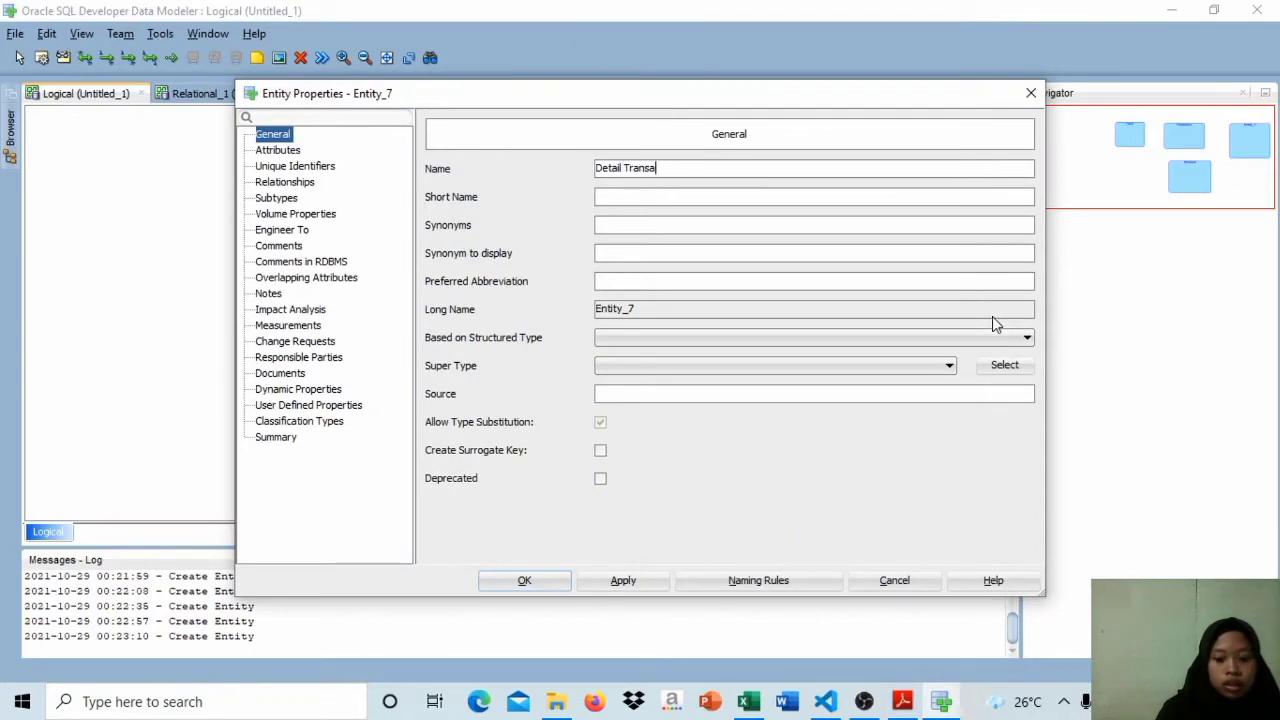
text(ksi)
key(Return)
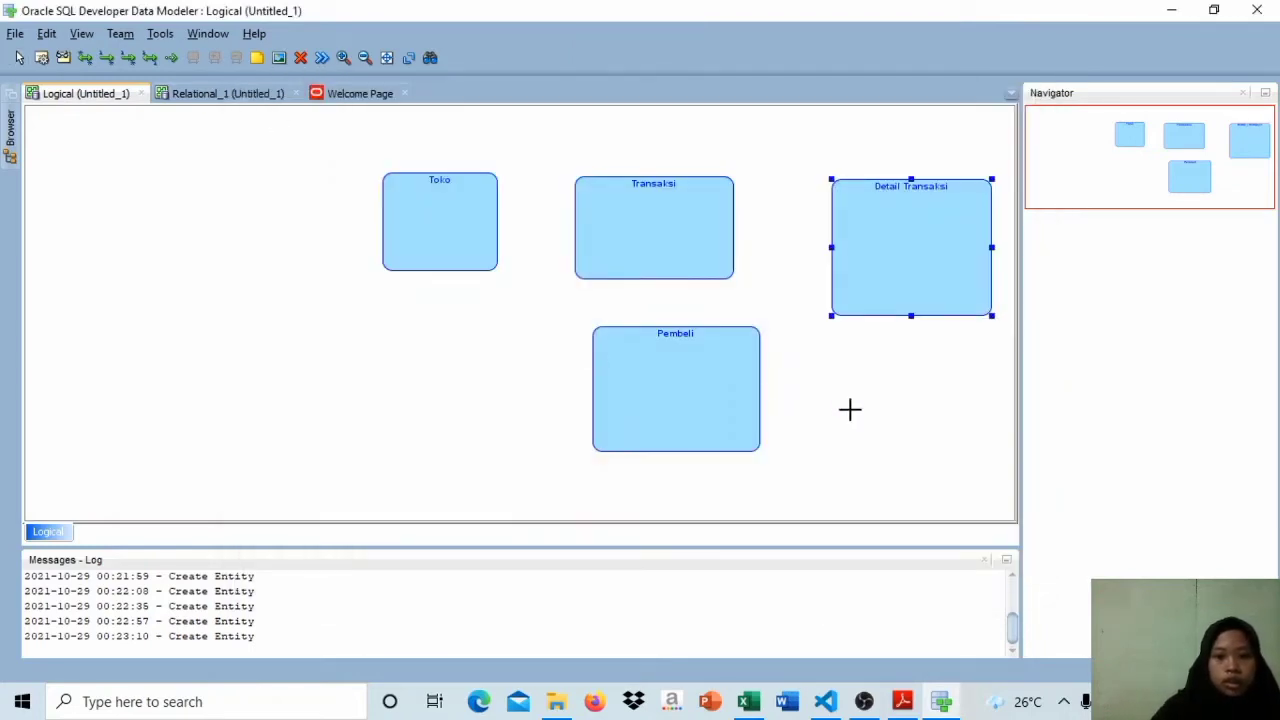
Step: Create an entity named Barang below the Detail Transaksi entity
drag(850, 350, 996, 486)
text(b)
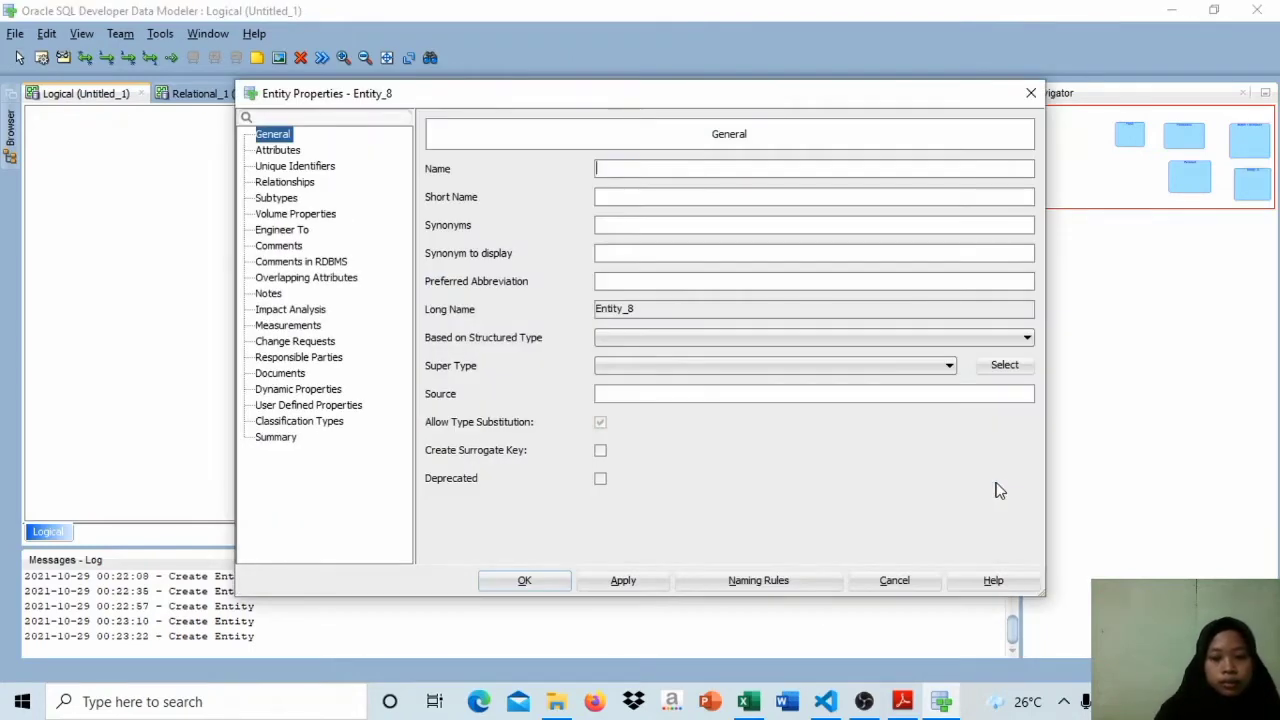
key(Caps_Lock)
key(Caps_Lock)
text(ar)
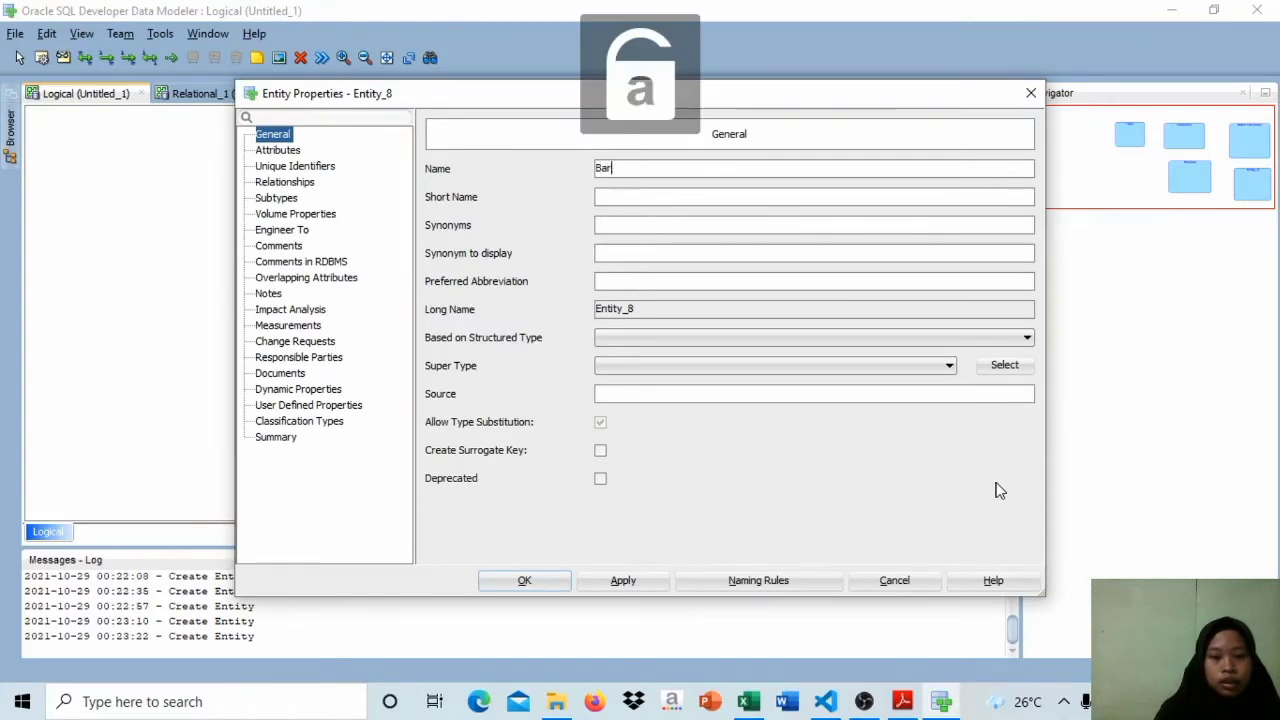
text(ang)
key(Return)
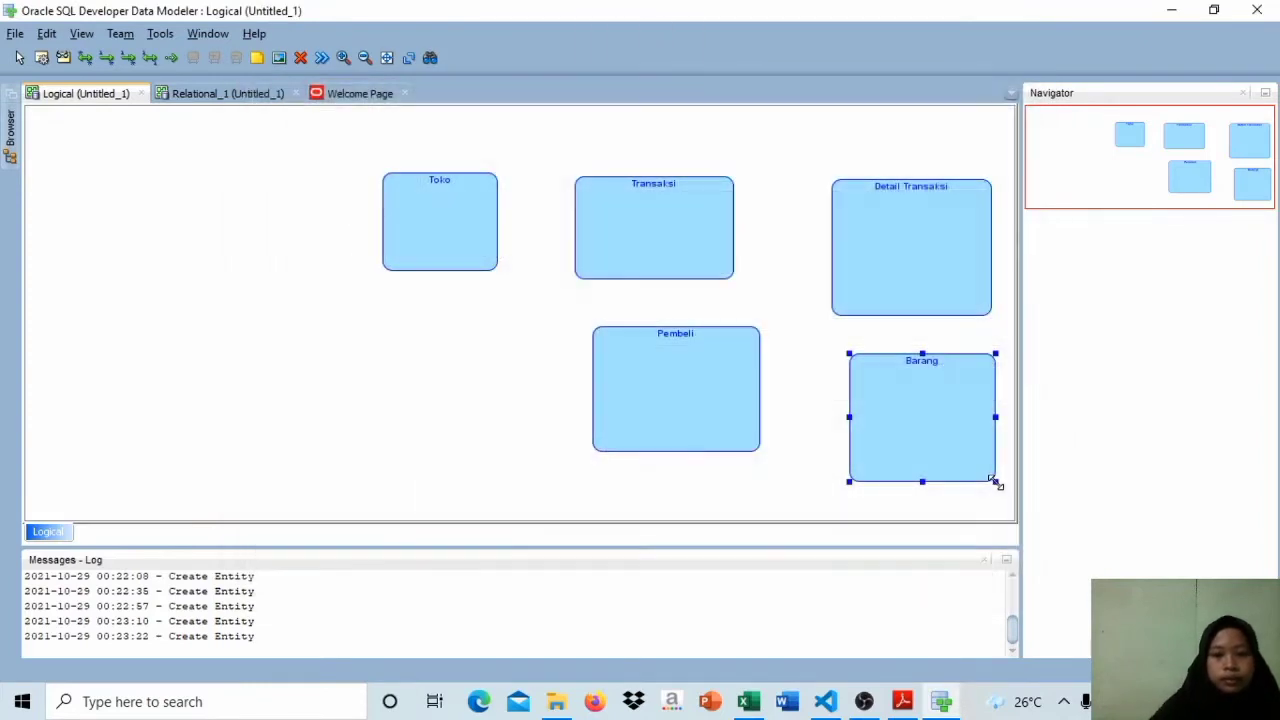
Step: Space out the entity boxes by moving Transaksi slightly right, Detail Transaksi slightly up and Pembeli down
mouse_move(619, 218)
mouse_down()
mouse_move(654, 214)
mouse_move(637, 211)
mouse_up()
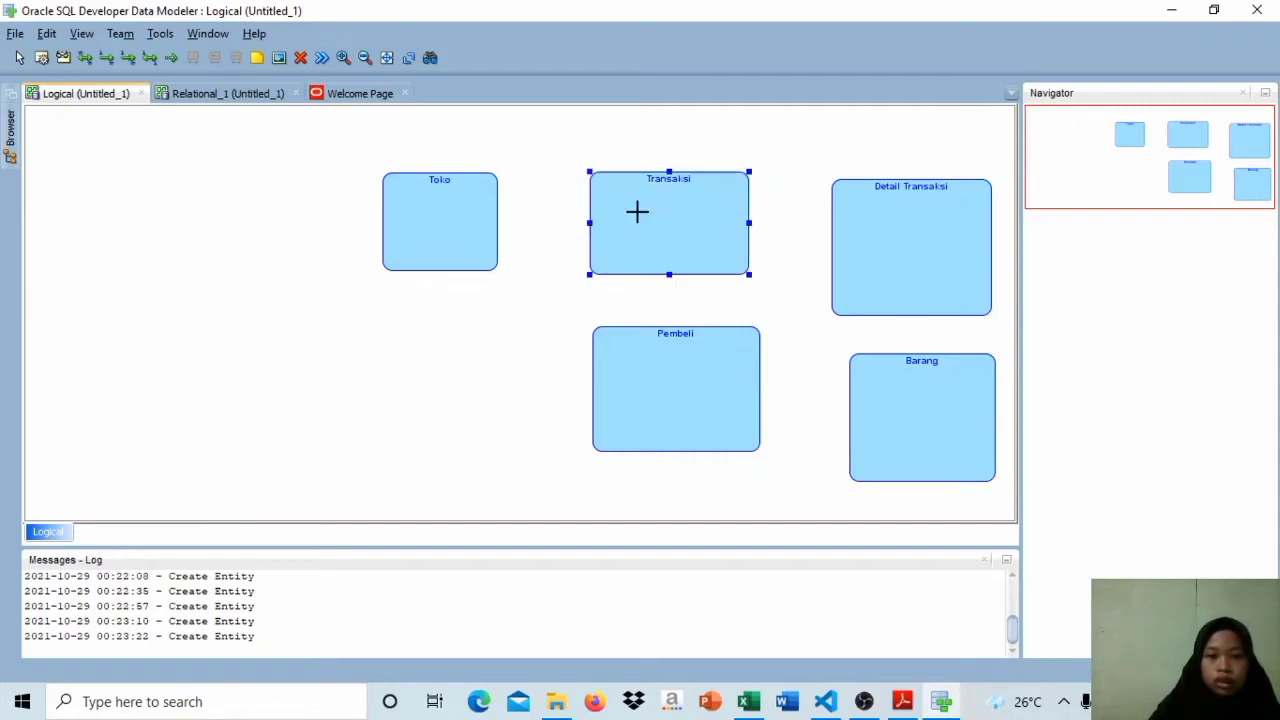
drag(881, 236, 880, 222)
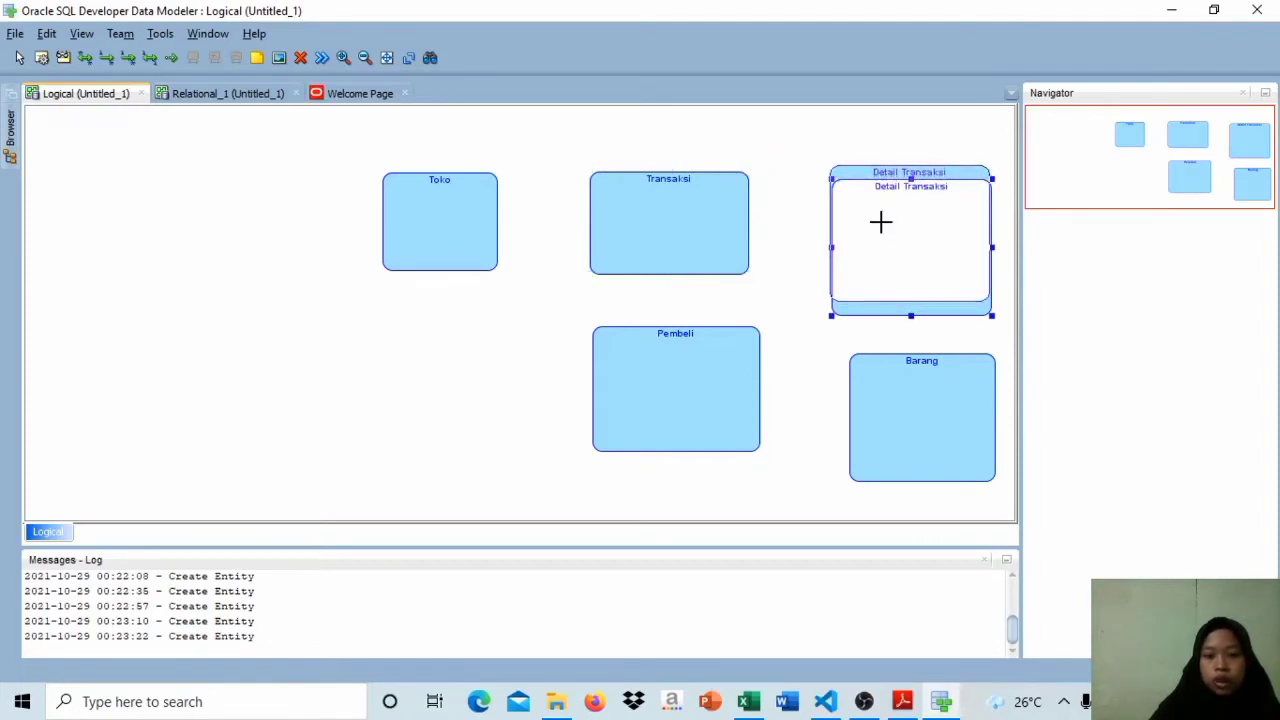
drag(880, 222, 880, 221)
click(711, 378)
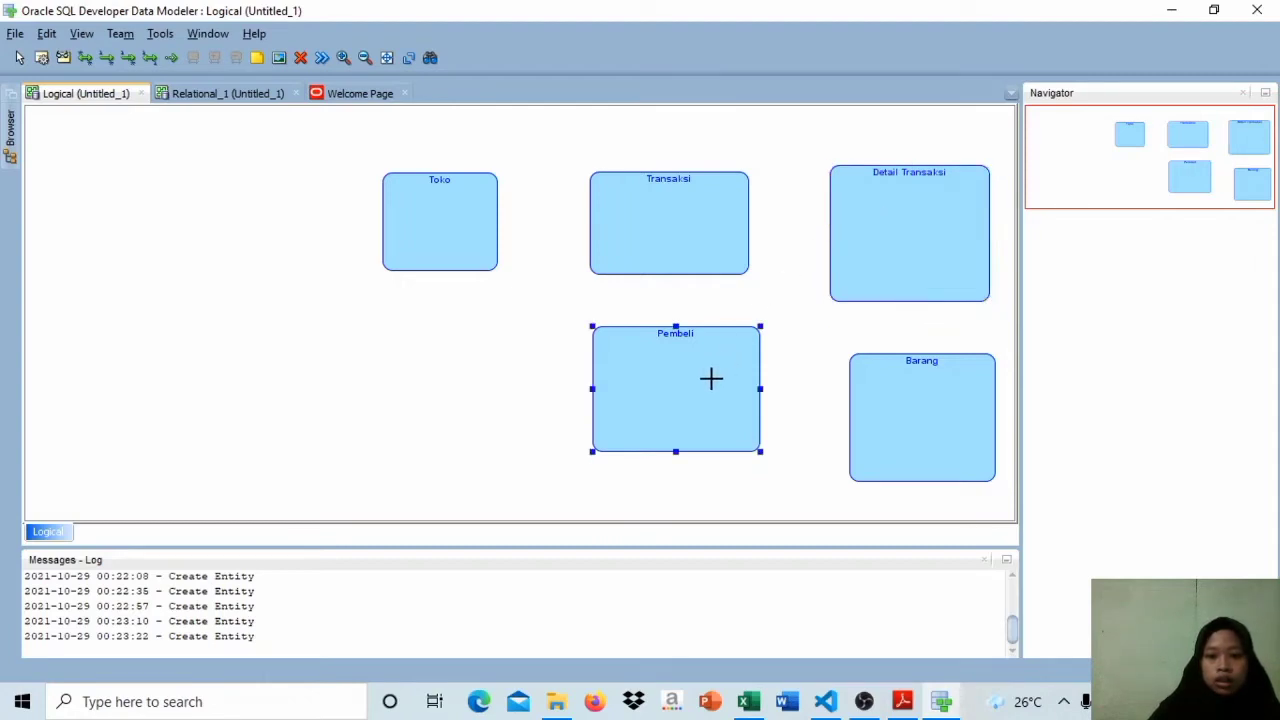
drag(711, 378, 713, 411)
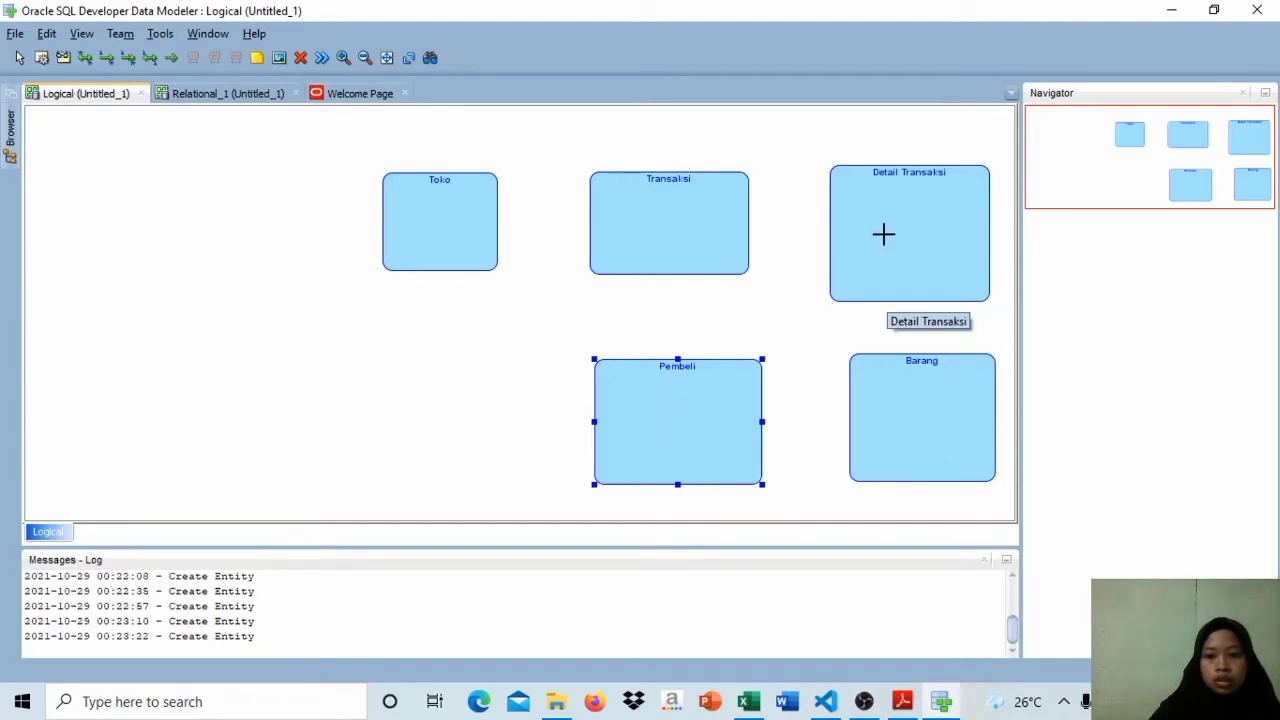
drag(883, 234, 883, 224)
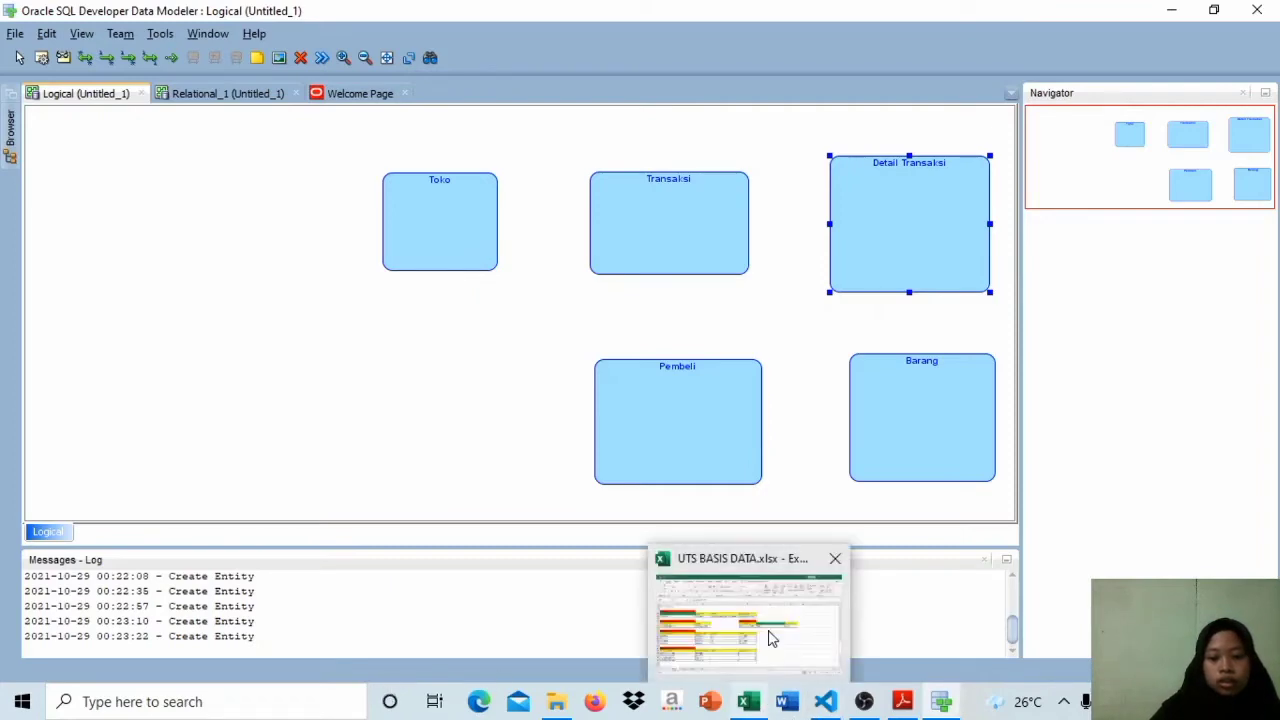
Step: Consult the Hasil Normalisasi tables on Sheet2 in Excel, and create a Supplier entity well to the left of Toko in Data Modeler
click(771, 634)
click(189, 649)
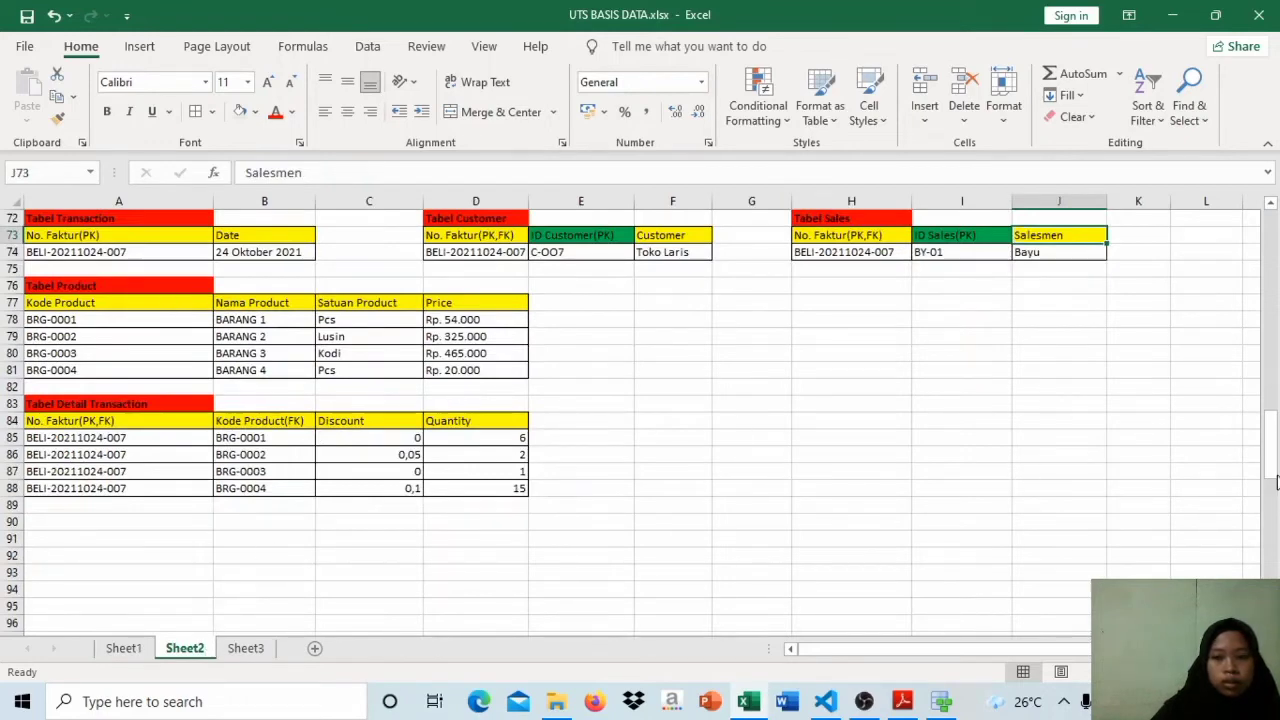
drag(1268, 480, 1270, 467)
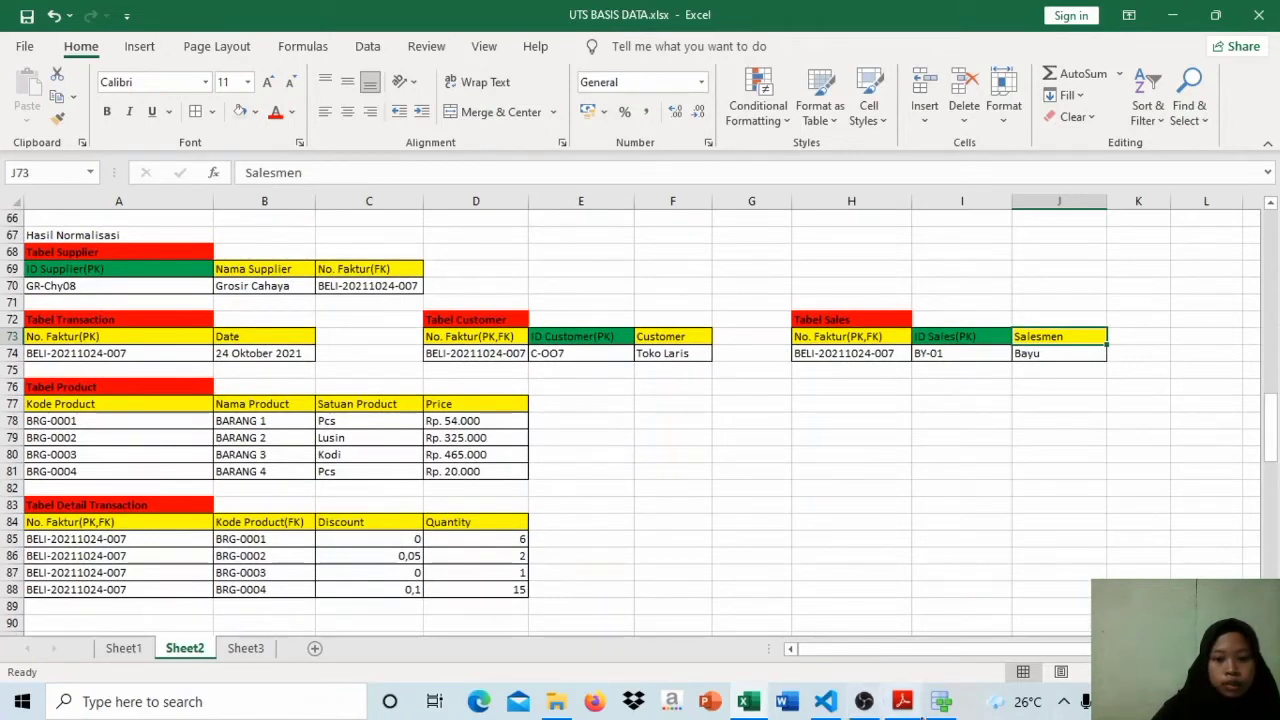
click(940, 701)
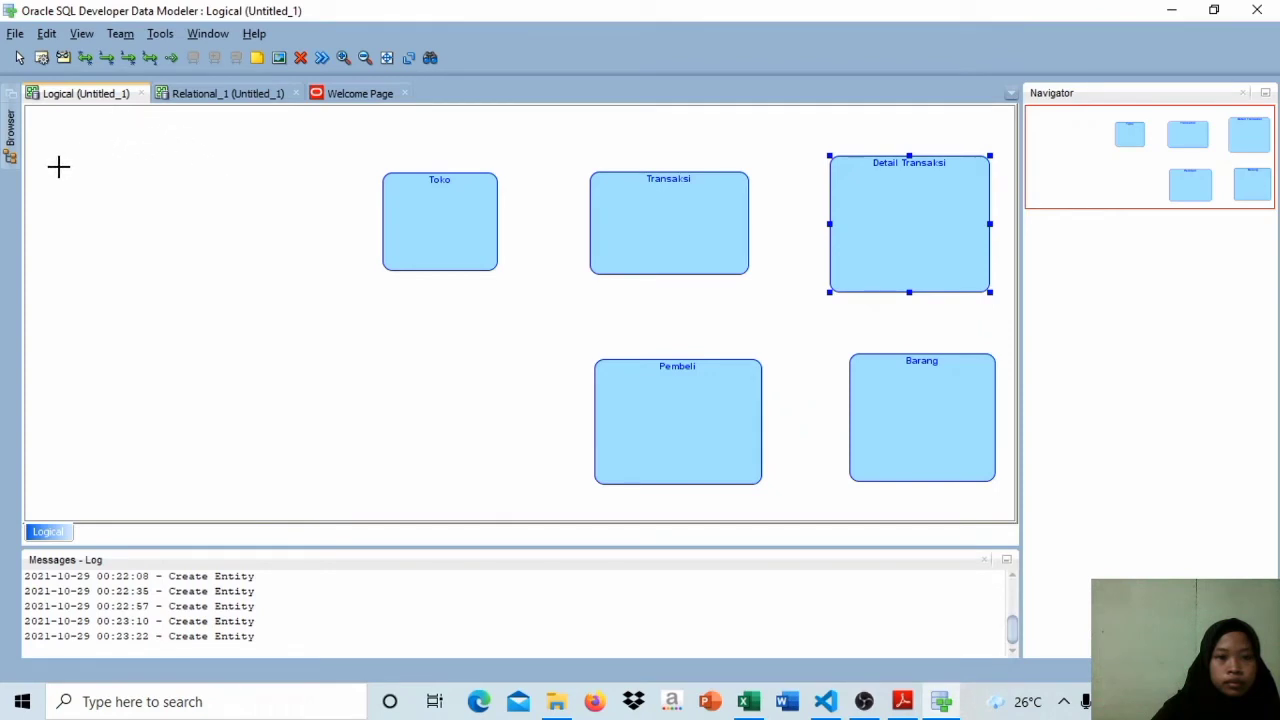
drag(40, 174, 161, 283)
text(S)
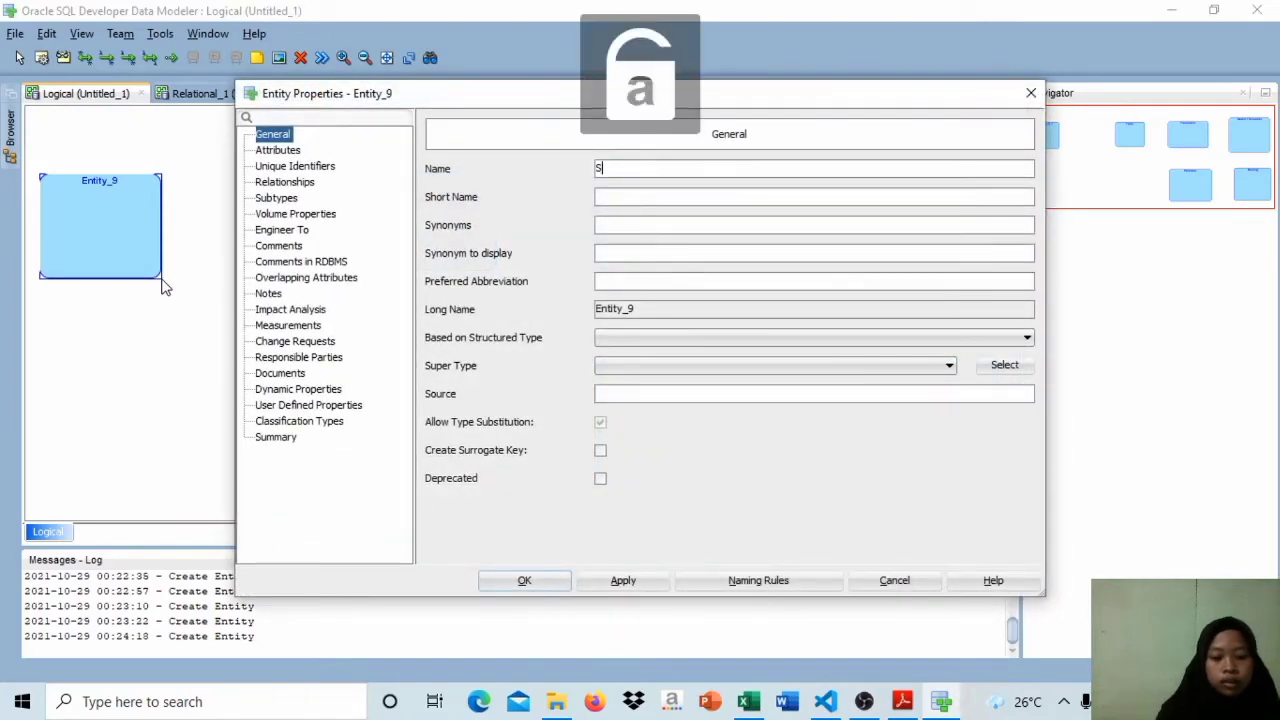
text(uppli)
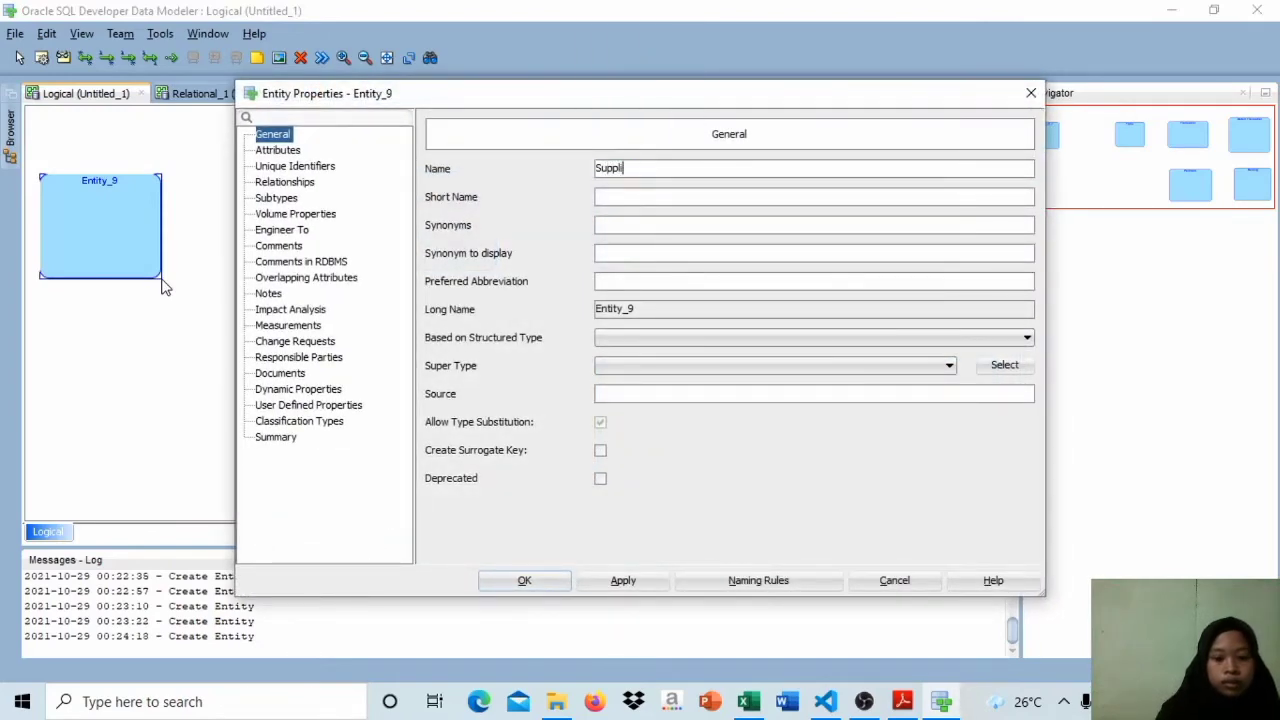
text(er)
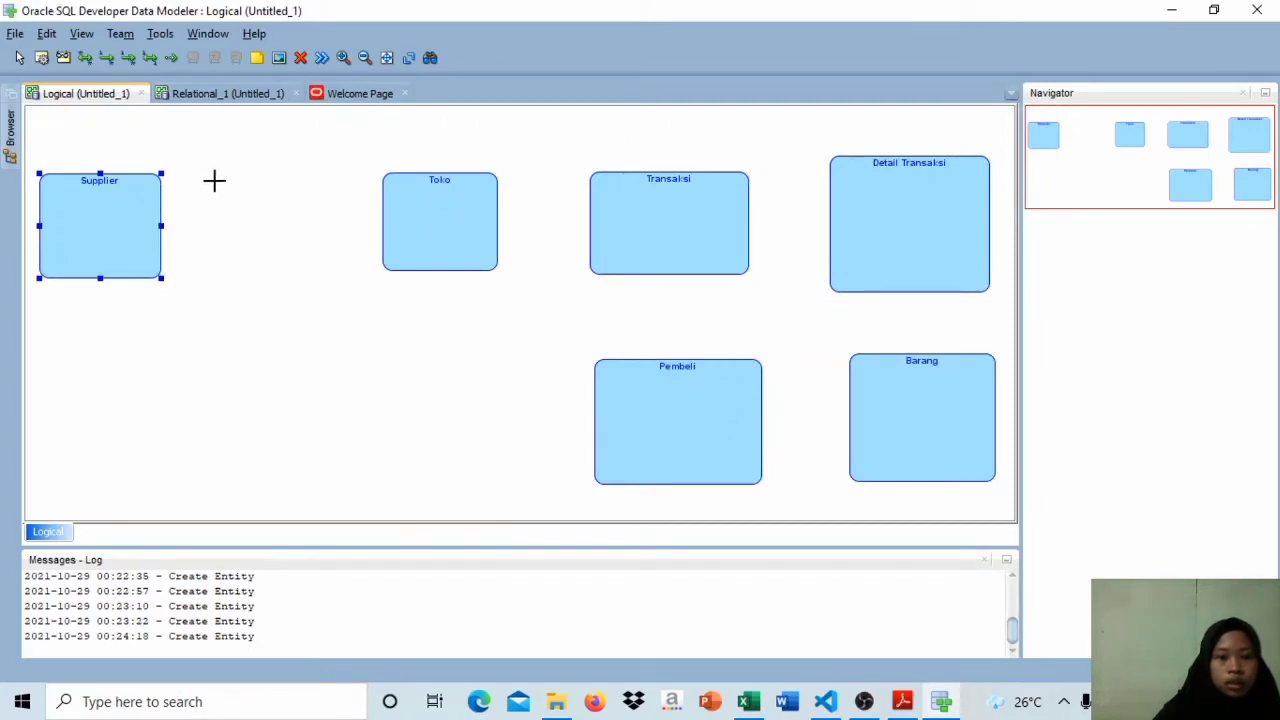
Step: Create an entity named Transaksiv1 between the Supplier and Toko entities
drag(214, 180, 325, 266)
text(Tra)
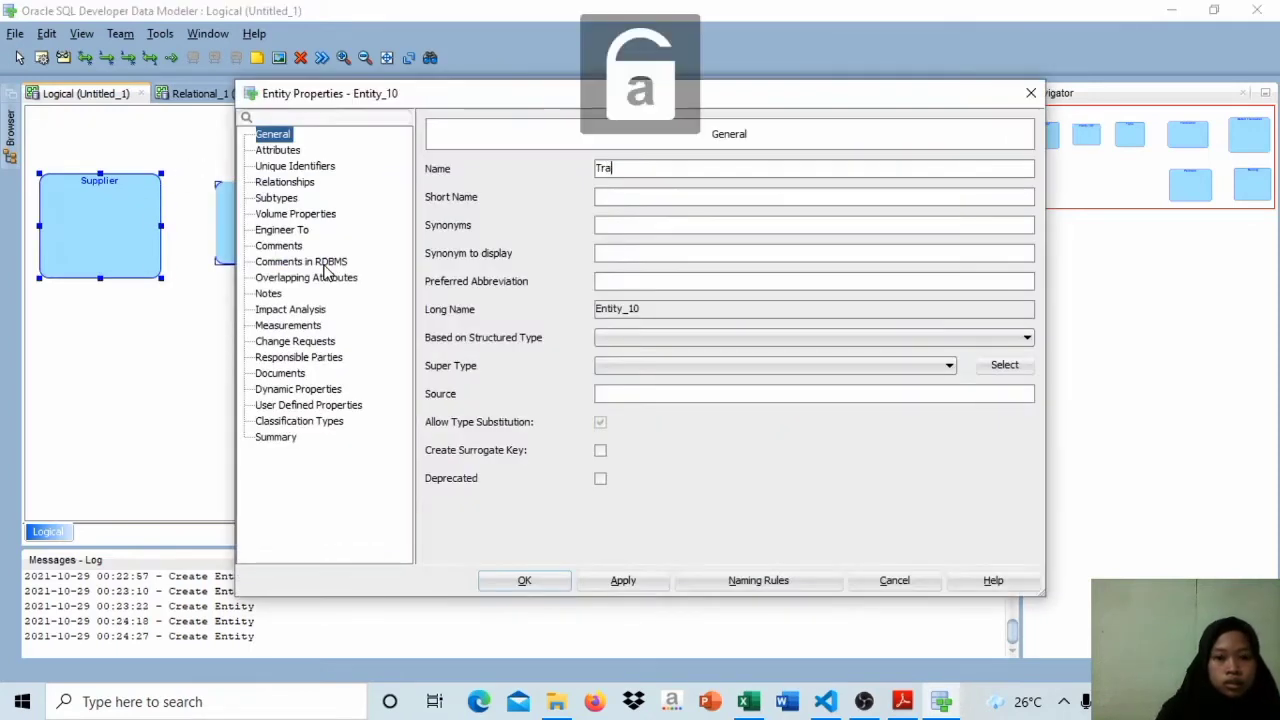
text(nsaksi_1)
key(Return)
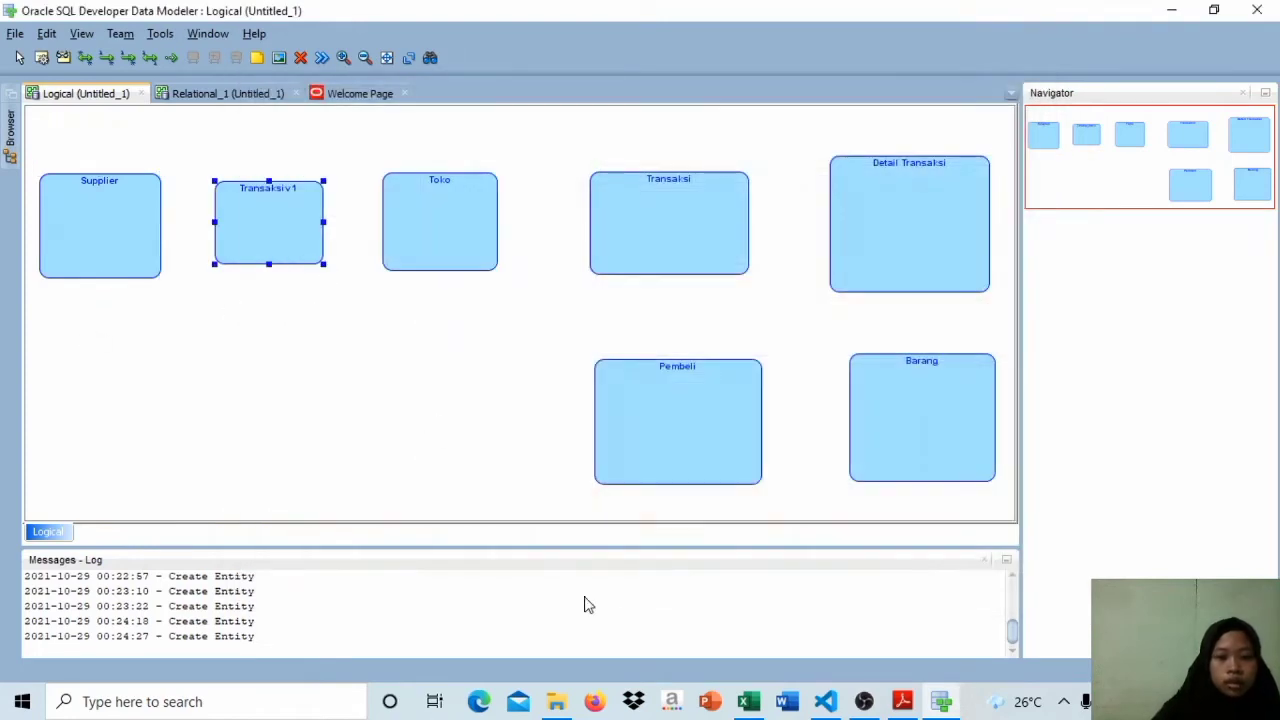
Step: Rename the Transaksiv1 entity to Transaction
mouse_move(748, 701)
mouse_move(749, 644)
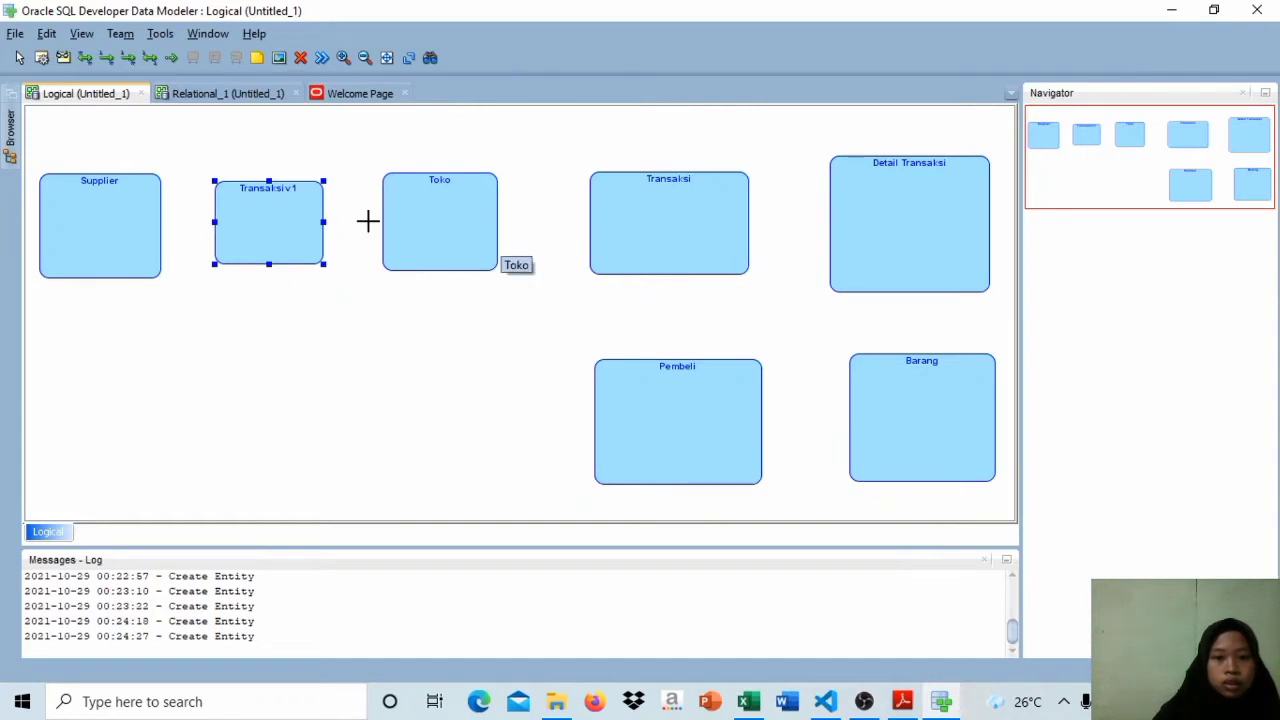
double_click(288, 205)
click(666, 167)
key(BackSpace)
key(BackSpace)
key(BackSpace)
key(BackSpace)
key(BackSpace)
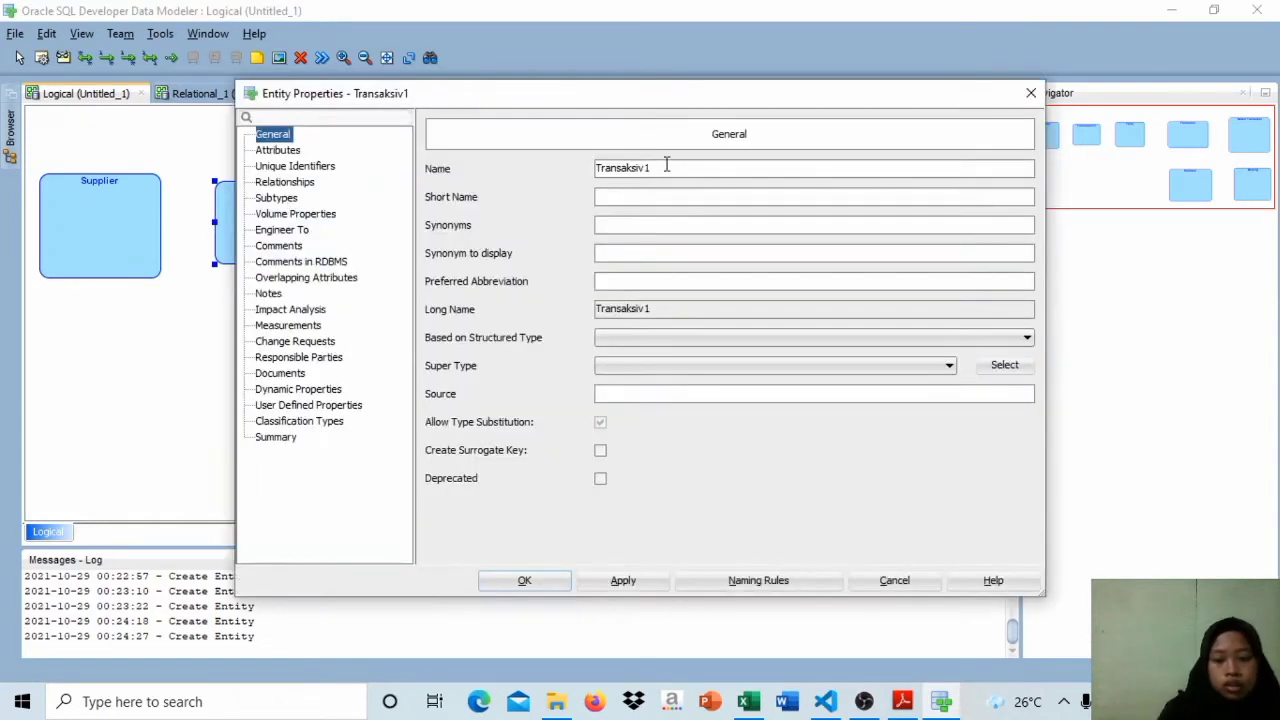
text(ctio)
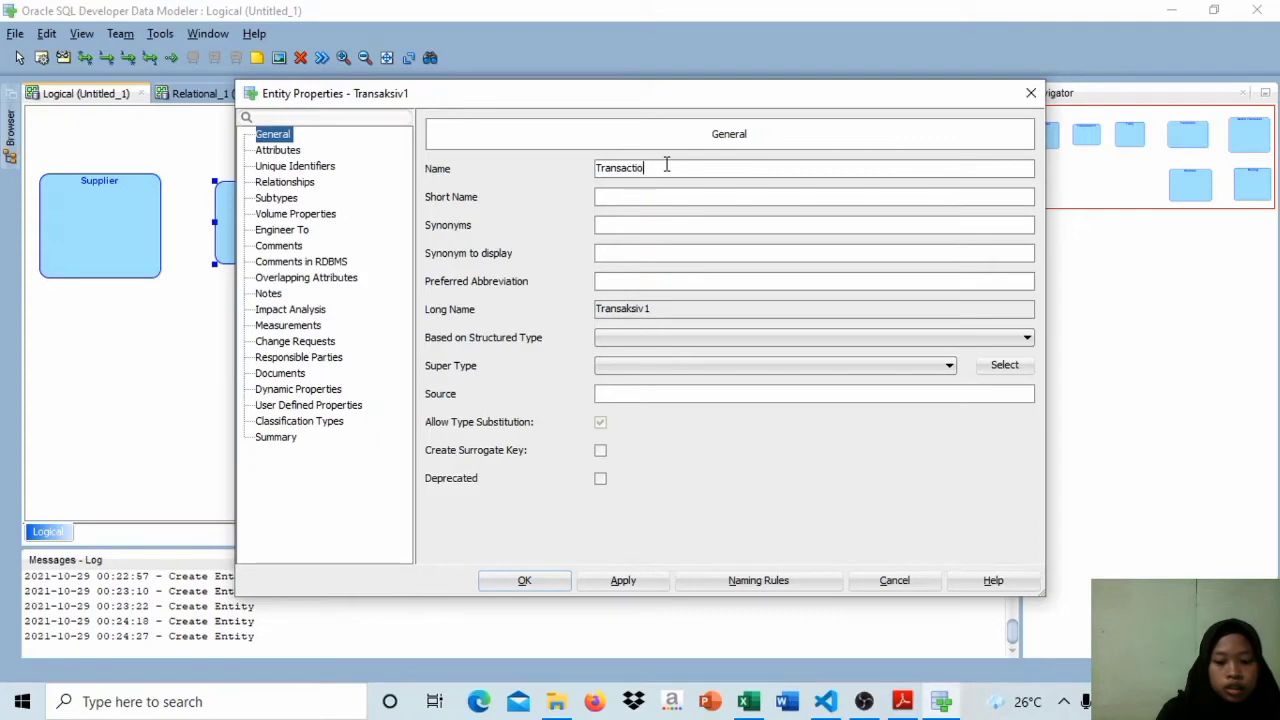
text(n)
key(Return)
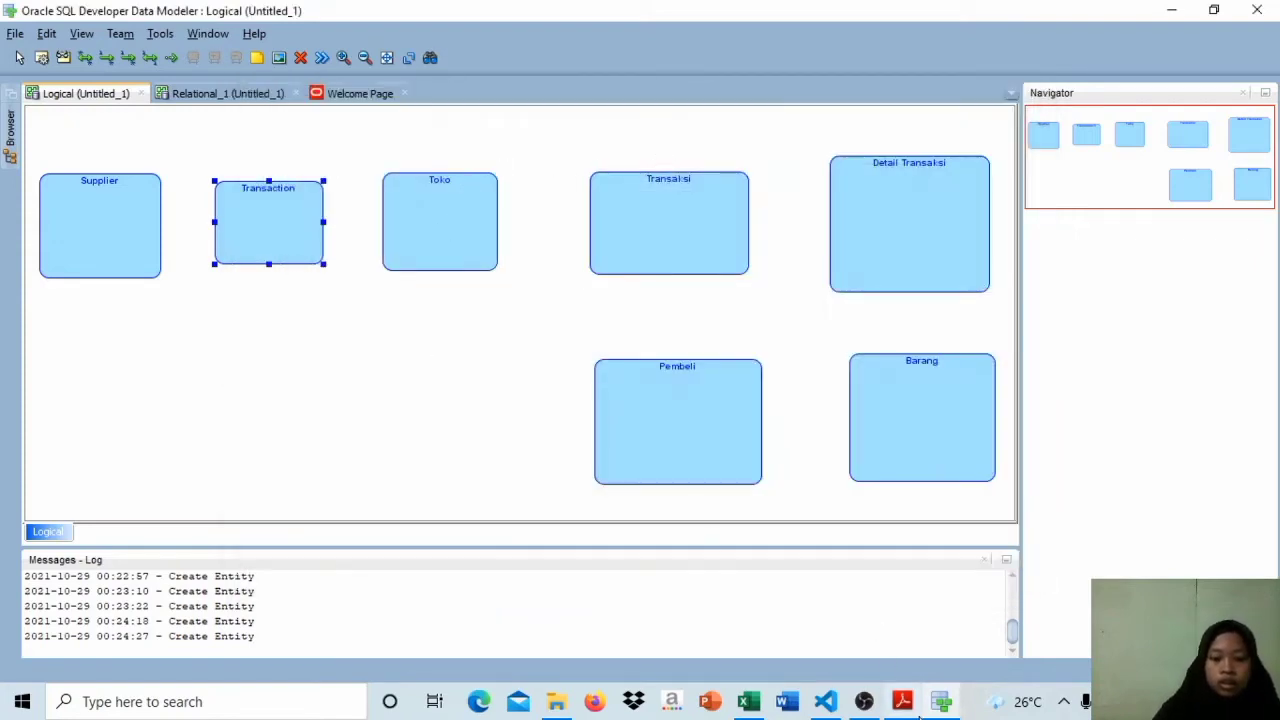
Step: Create a Sales entity in the empty area below Transaction and shift it slightly to the right
mouse_move(760, 640)
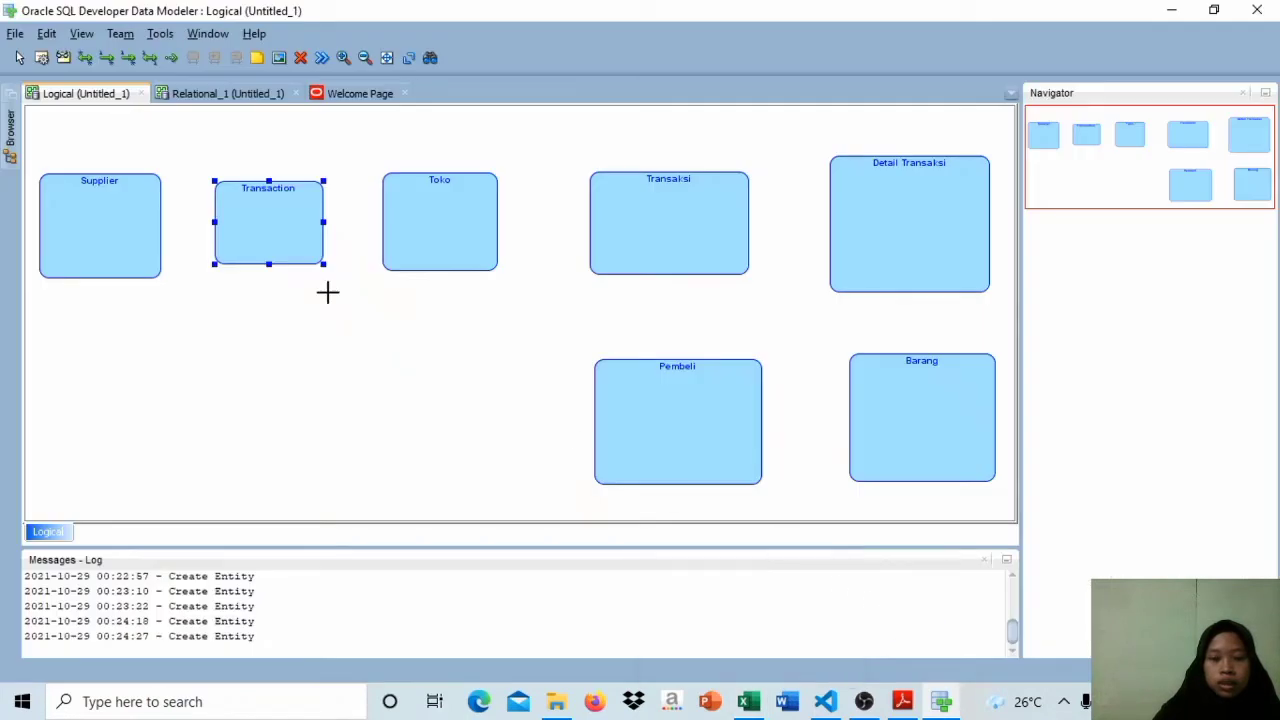
click(435, 239)
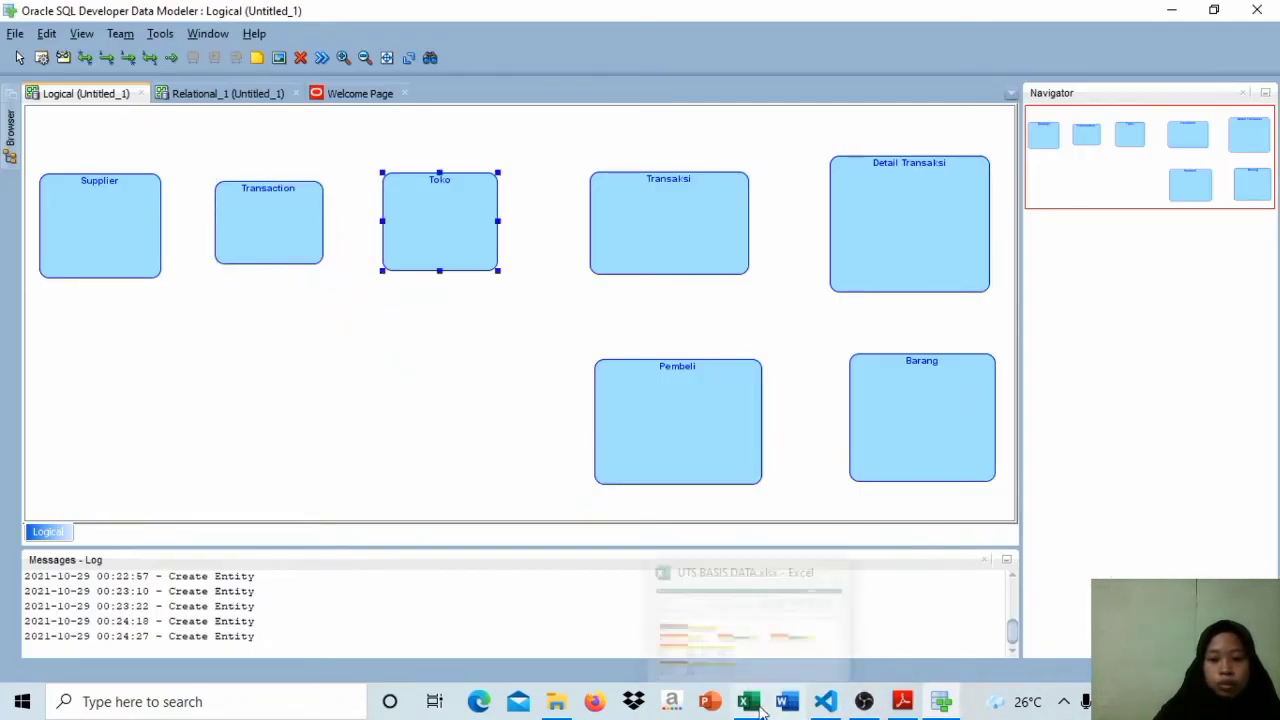
mouse_move(755, 661)
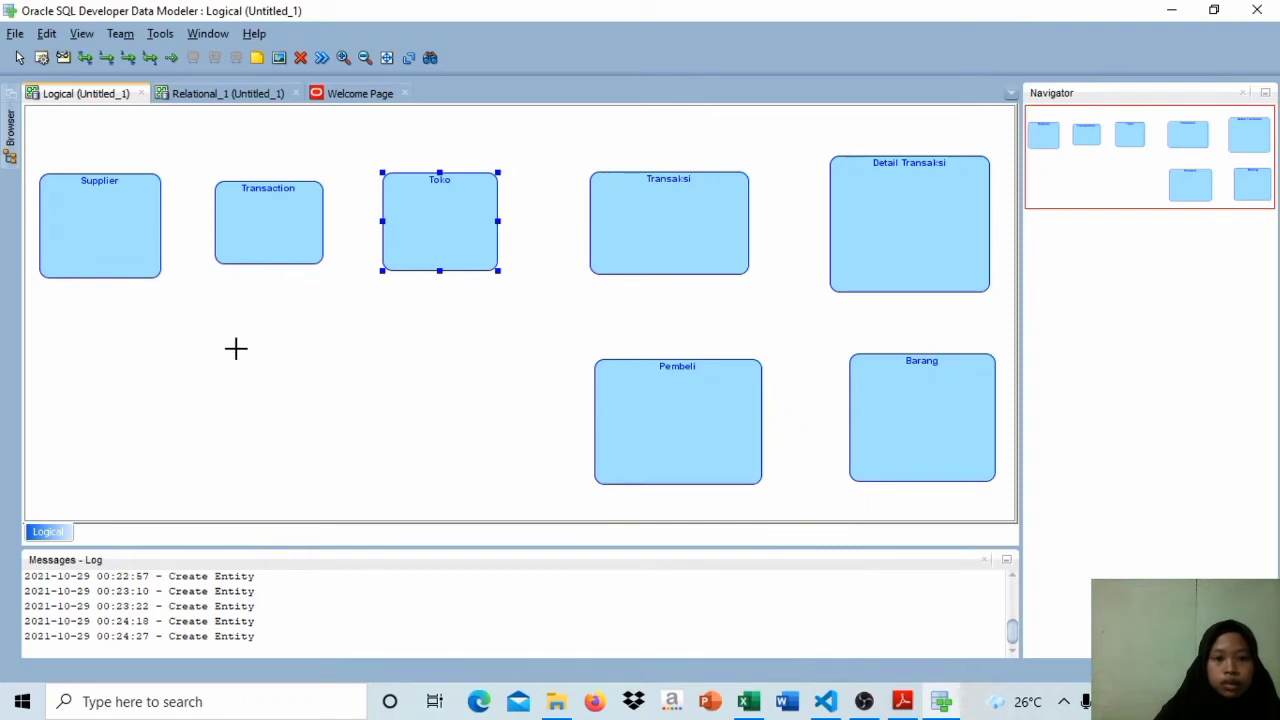
drag(236, 348, 343, 444)
text(Sales)
key(Return)
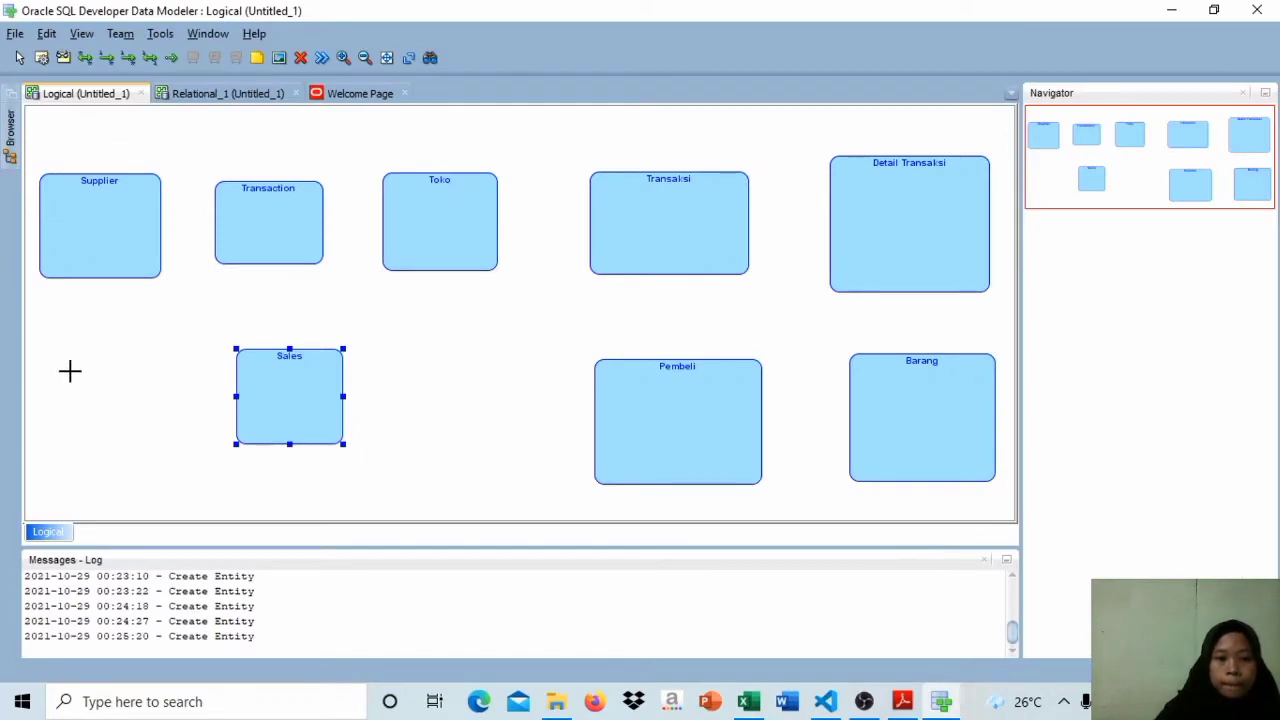
drag(285, 386, 368, 386)
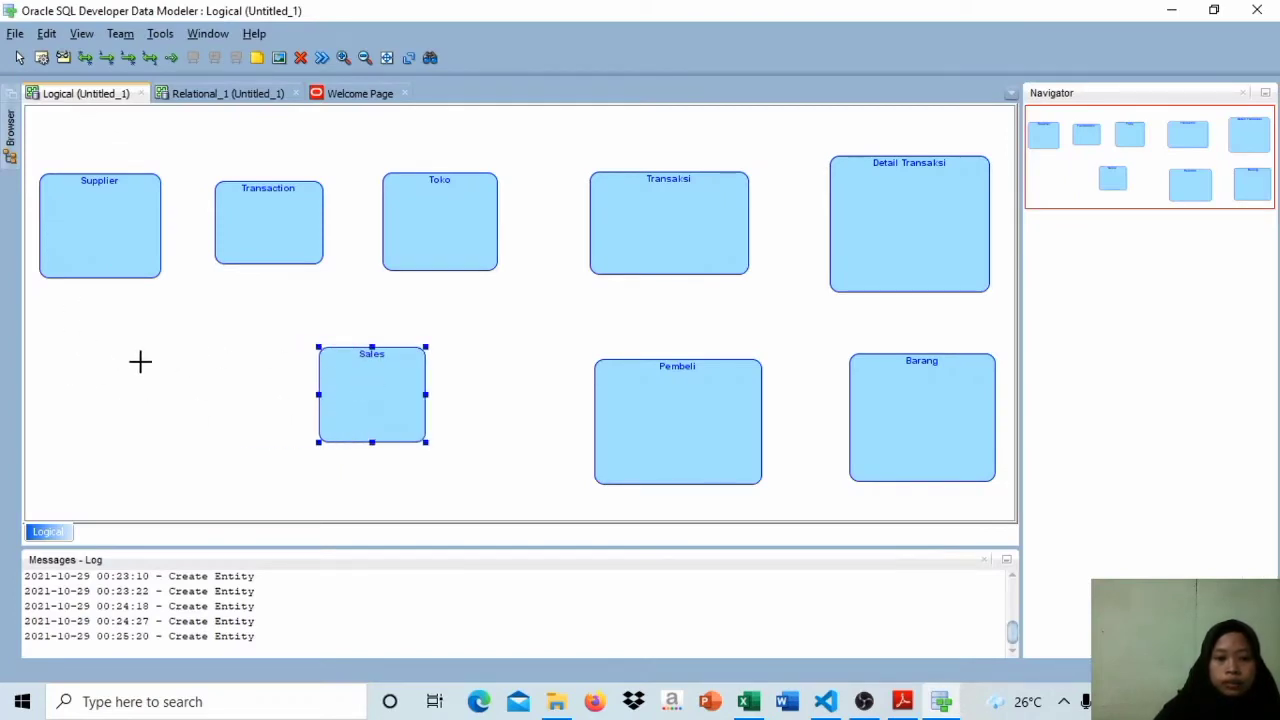
Step: Create an entity named Detail Transaction beside Sales, below the Supplier and Transaction entities
drag(140, 352, 238, 455)
text(Detail )
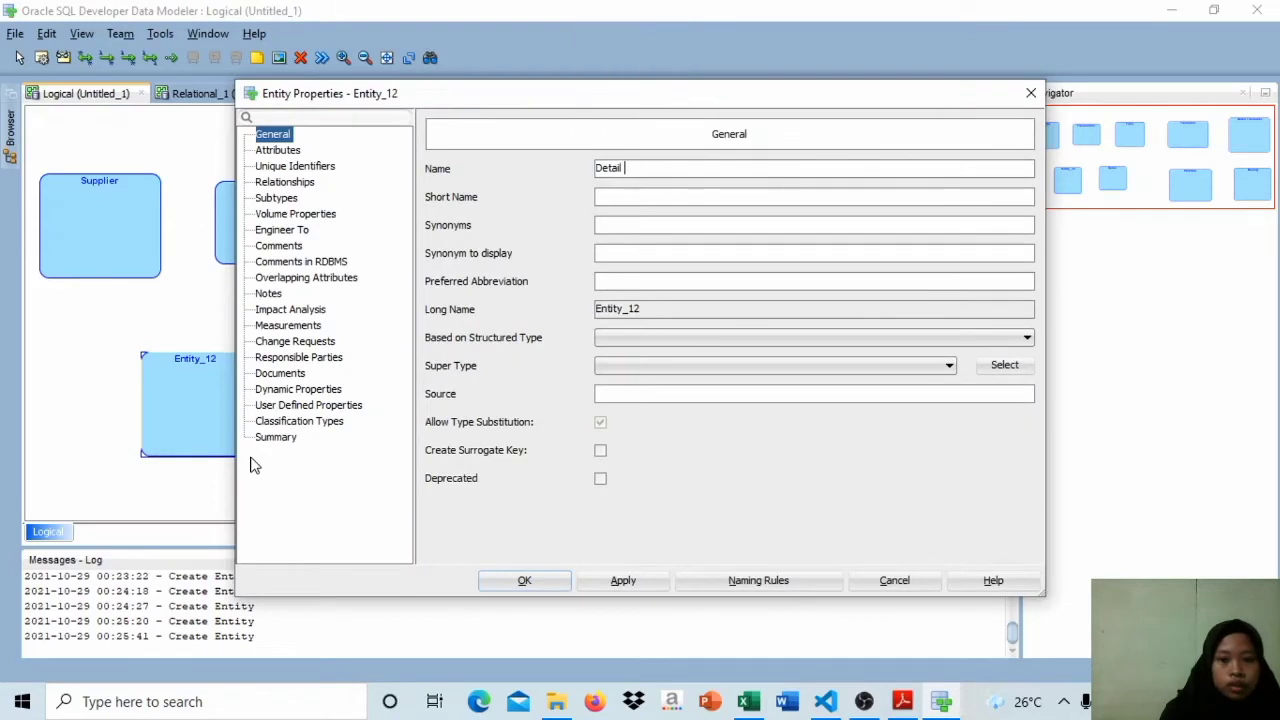
text(Transaksi)
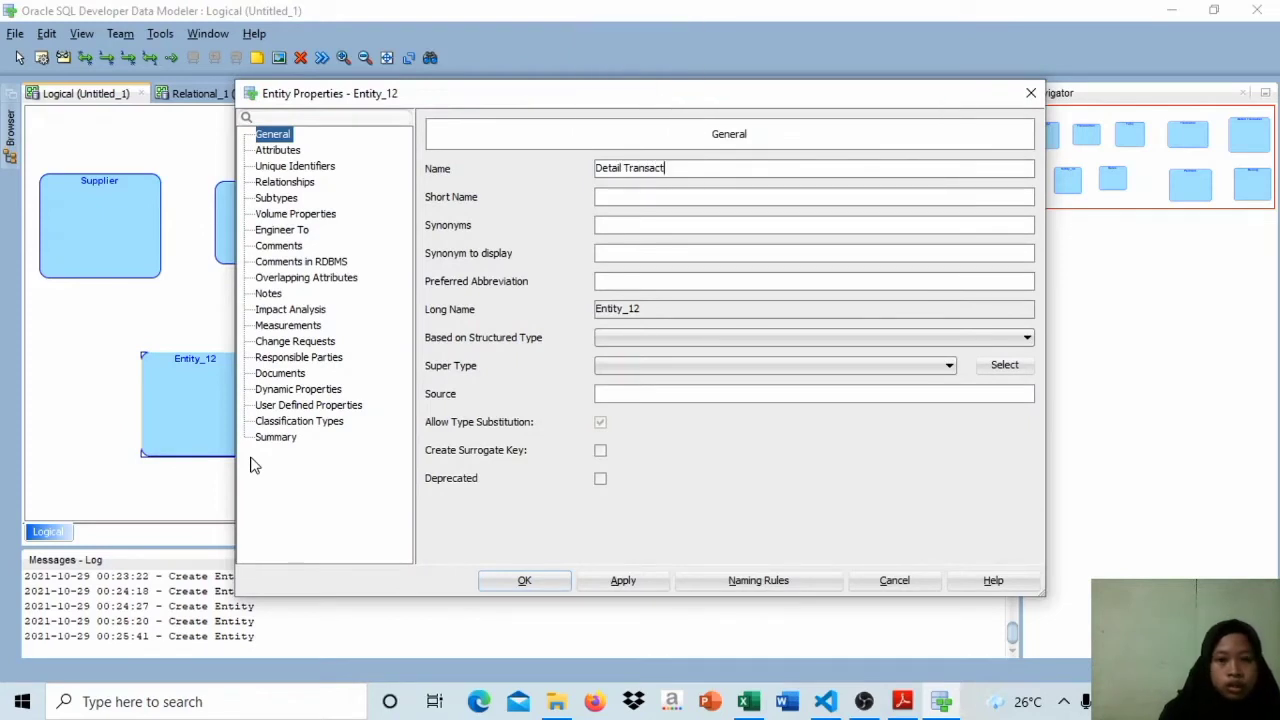
text(n)
key(Return)
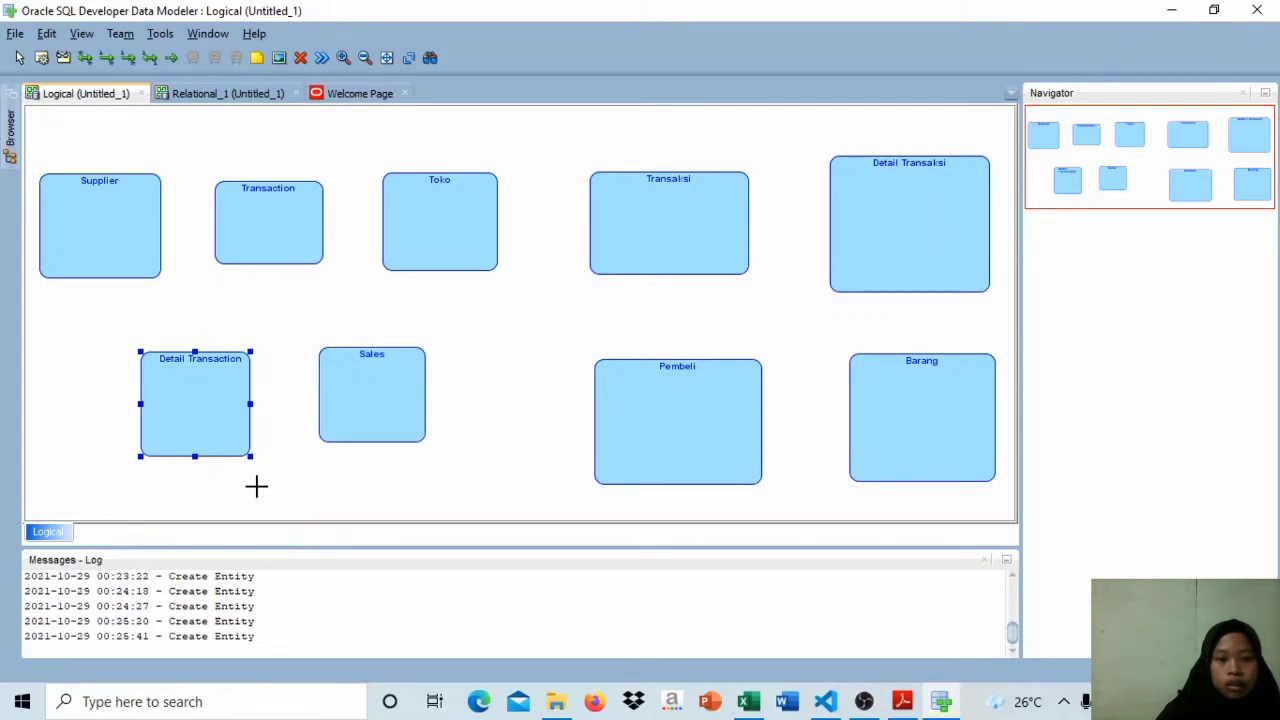
Step: Create an entity named Product beneath the Detail Transaction and Sales entities
drag(224, 480, 371, 586)
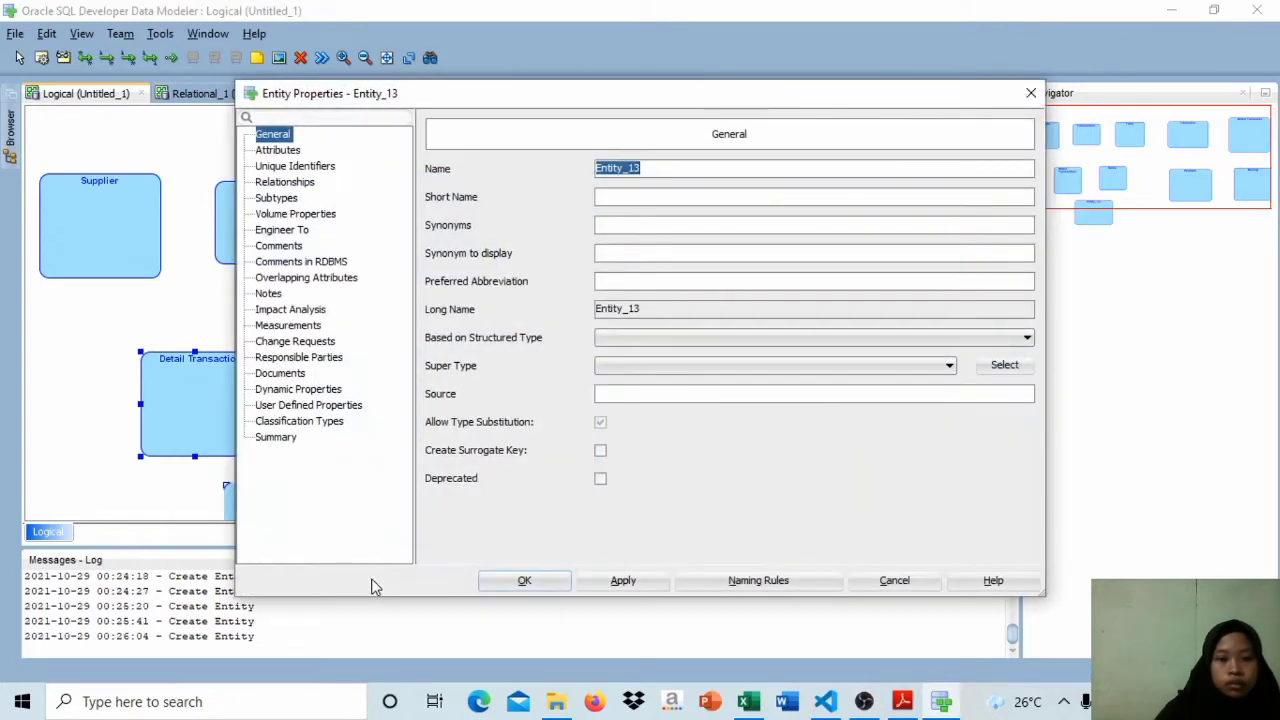
text(Product)
key(Return)
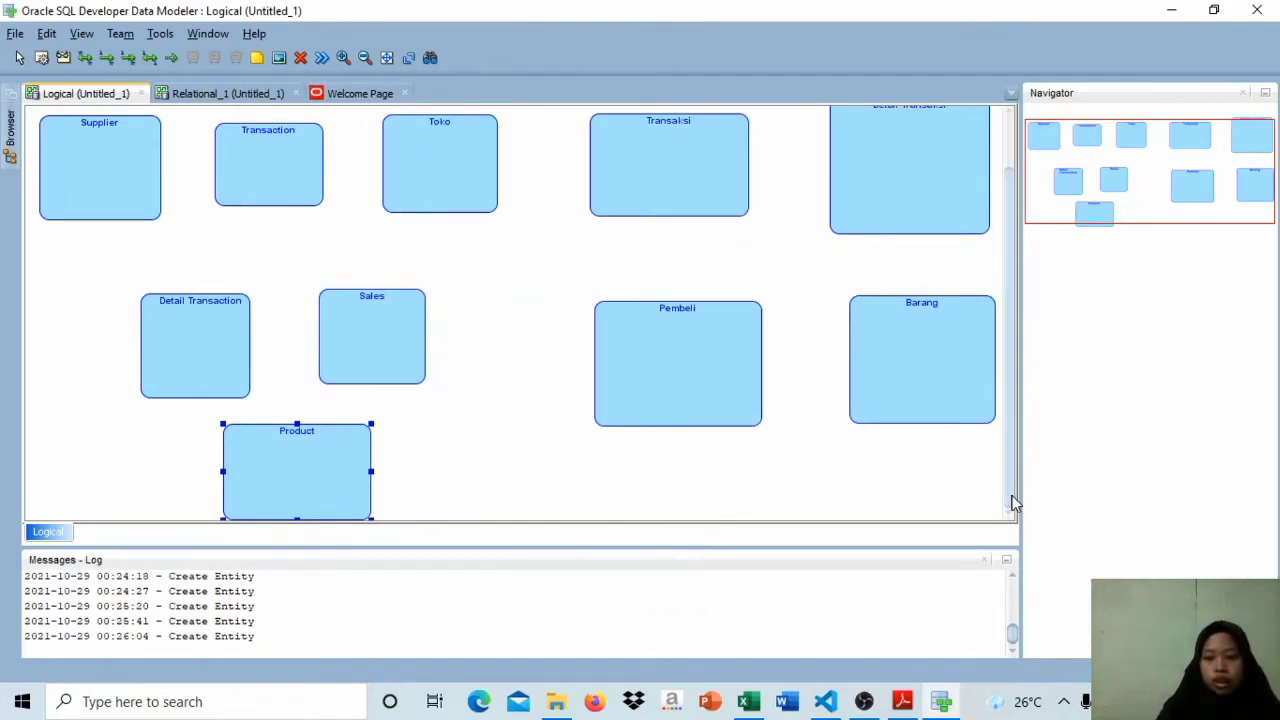
drag(1014, 503, 1017, 530)
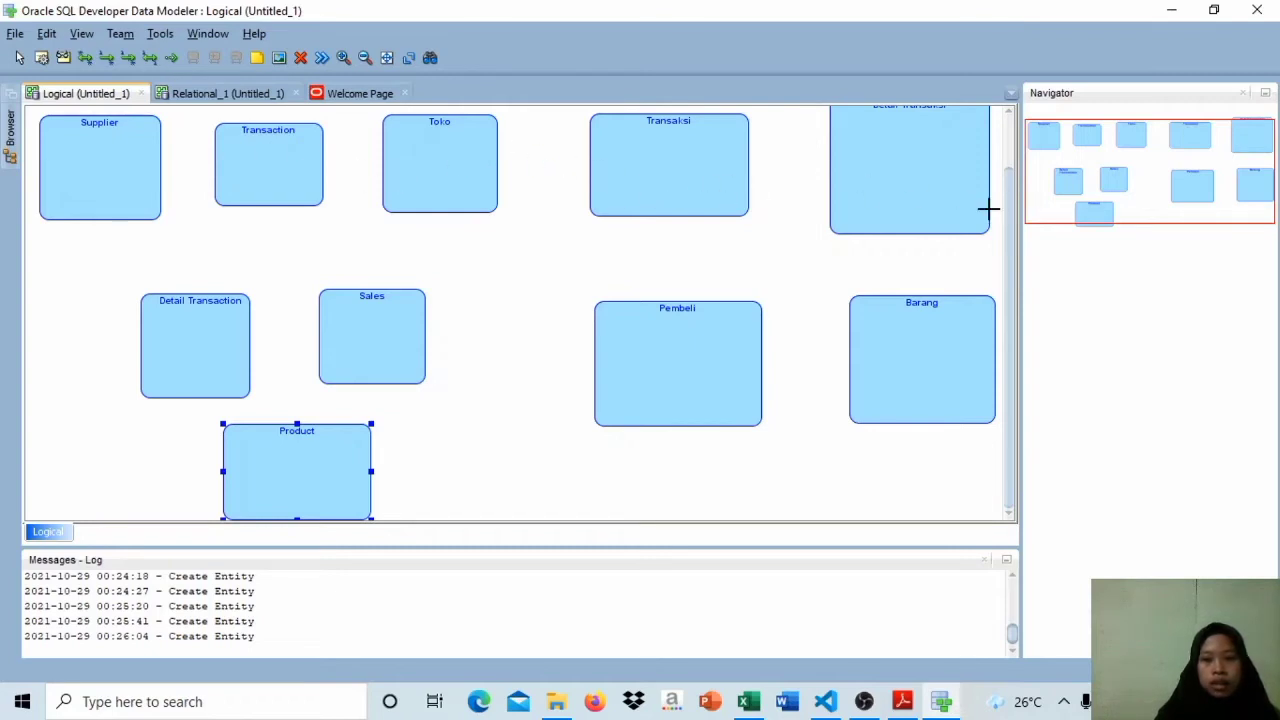
drag(1010, 224, 1009, 161)
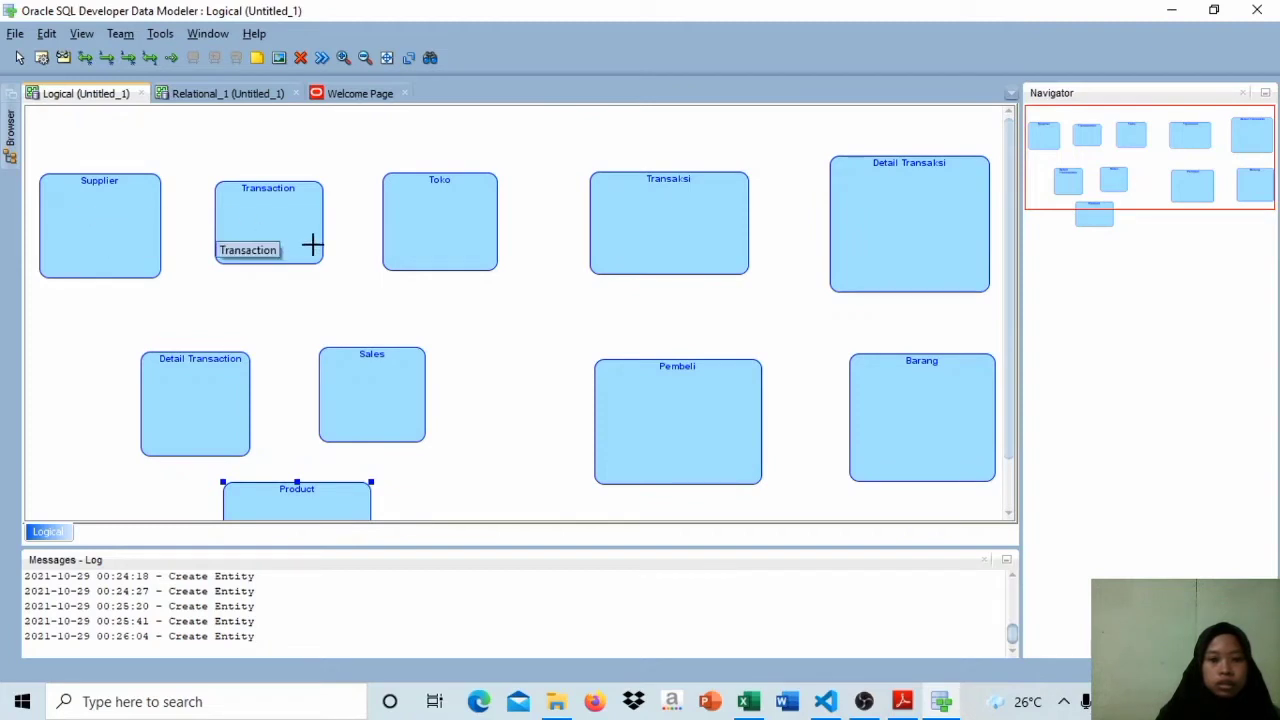
drag(1011, 303, 1008, 252)
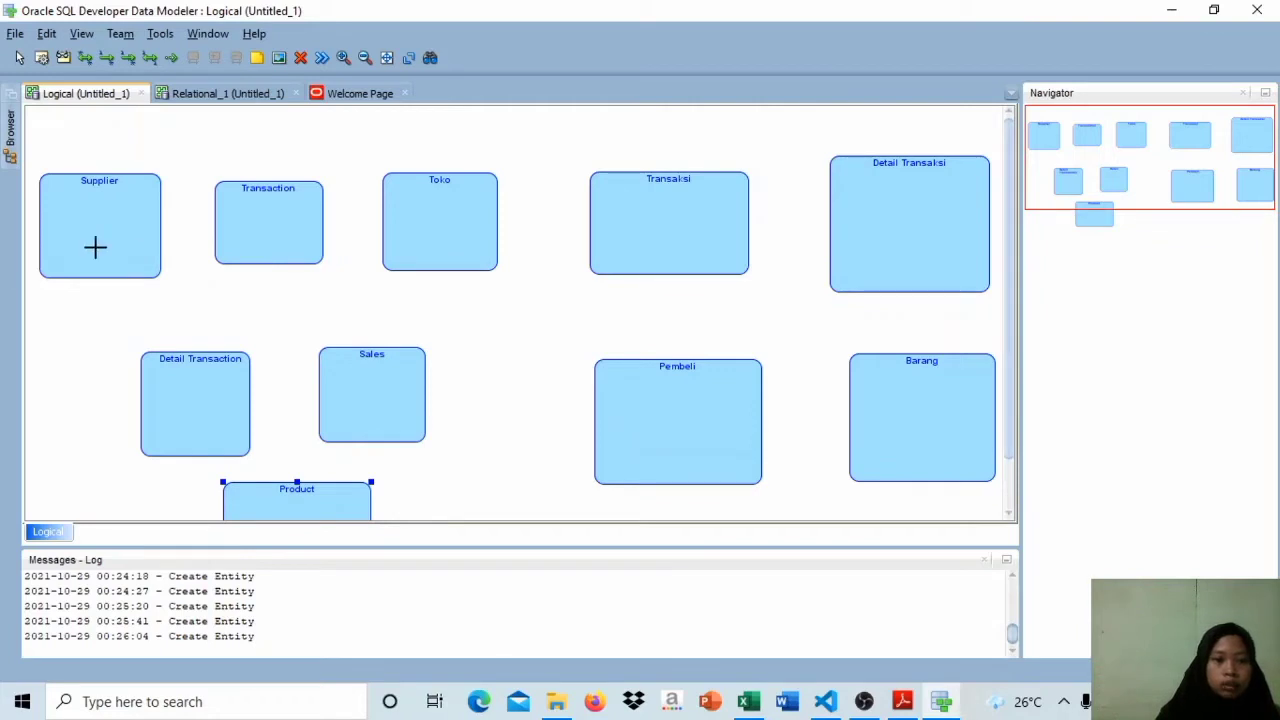
Step: Switch to the UTS BASIS DATA workbook in Excel and examine the columns and key markings of Tabel Supplier on Sheet2
mouse_move(748, 701)
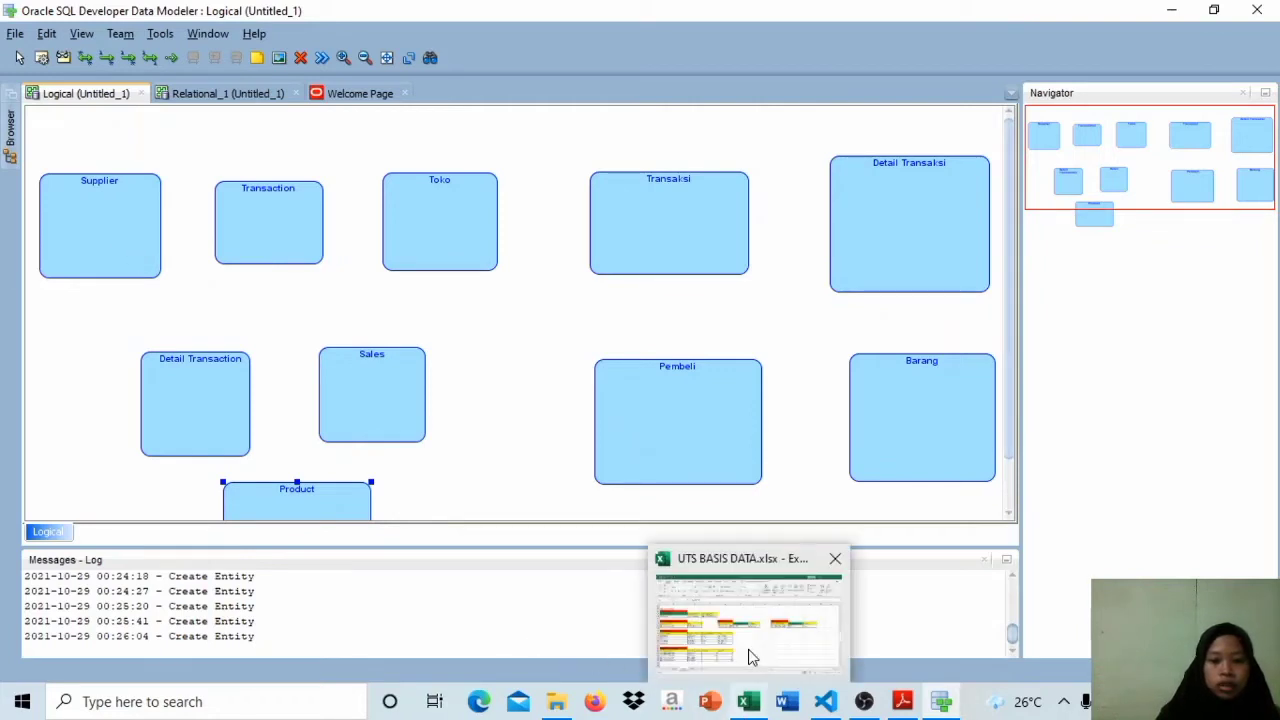
mouse_move(752, 655)
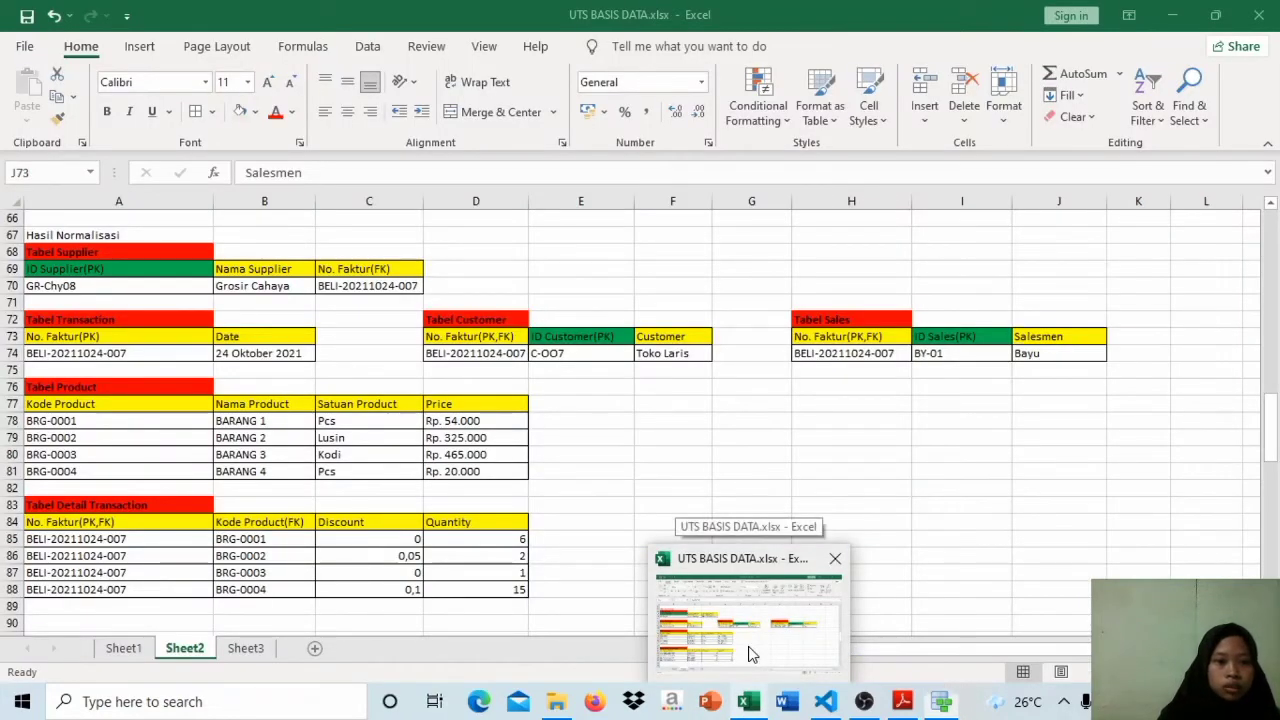
click(752, 655)
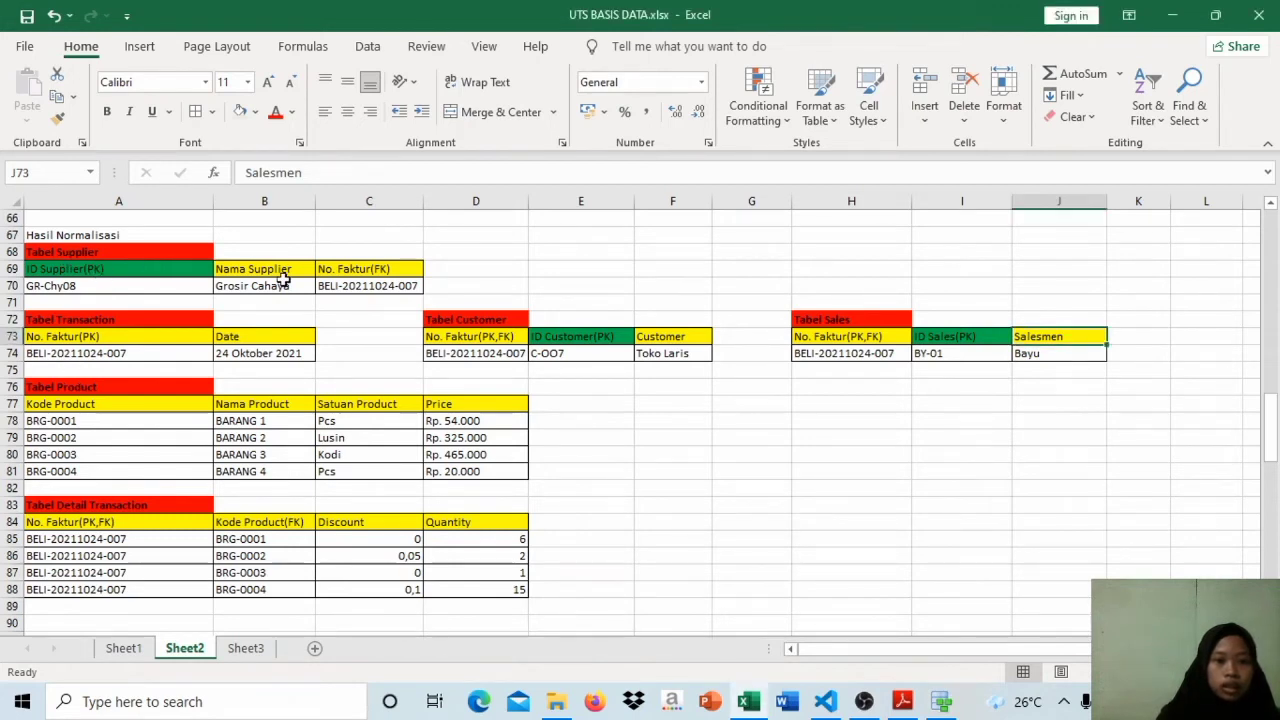
click(357, 270)
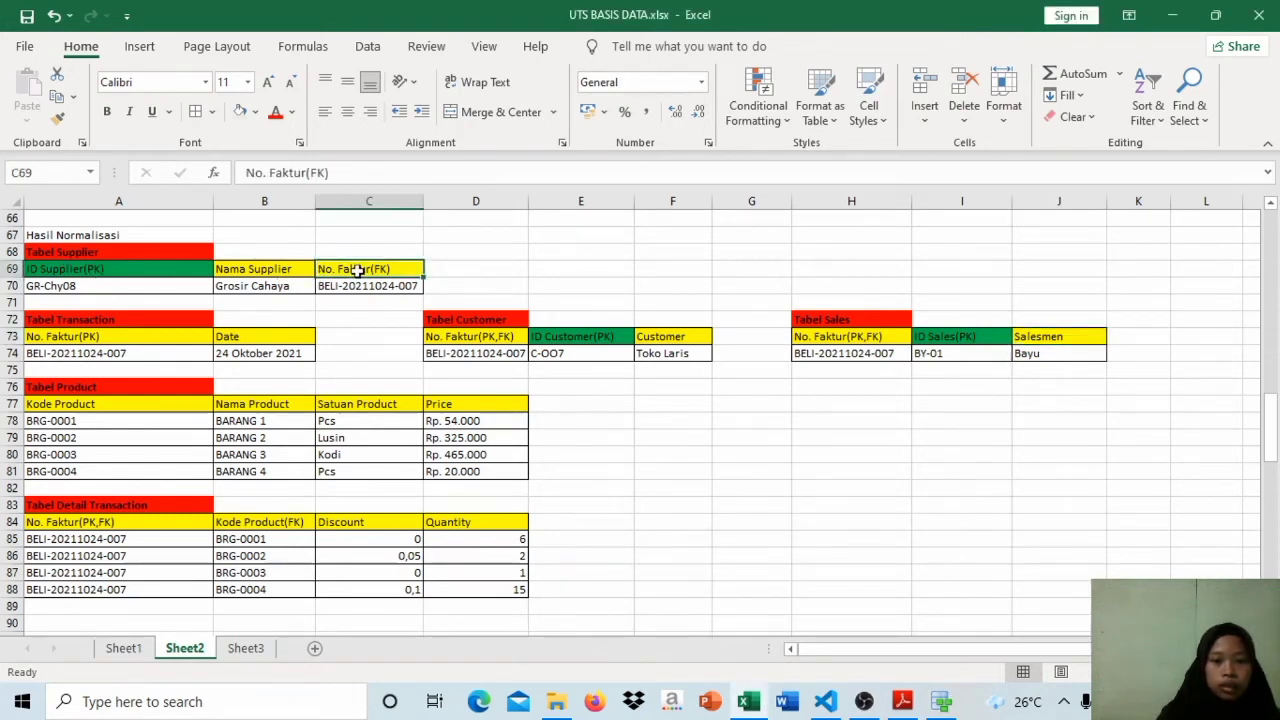
click(368, 284)
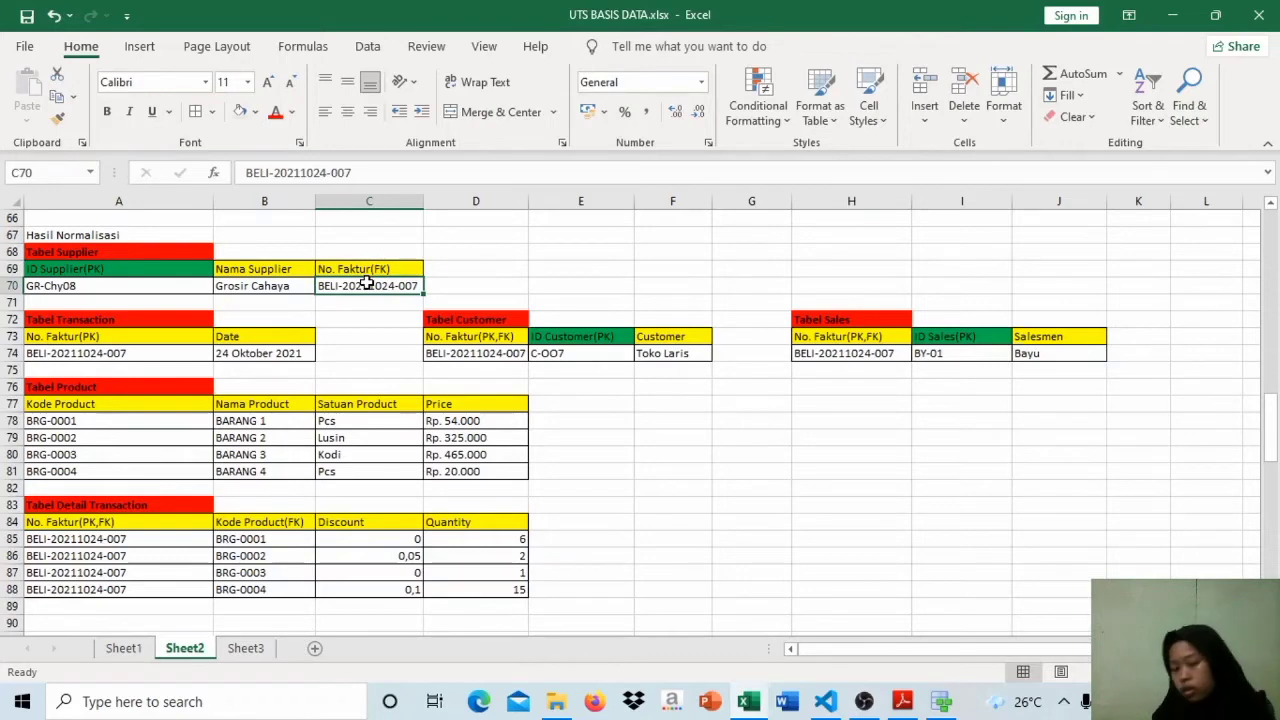
click(368, 270)
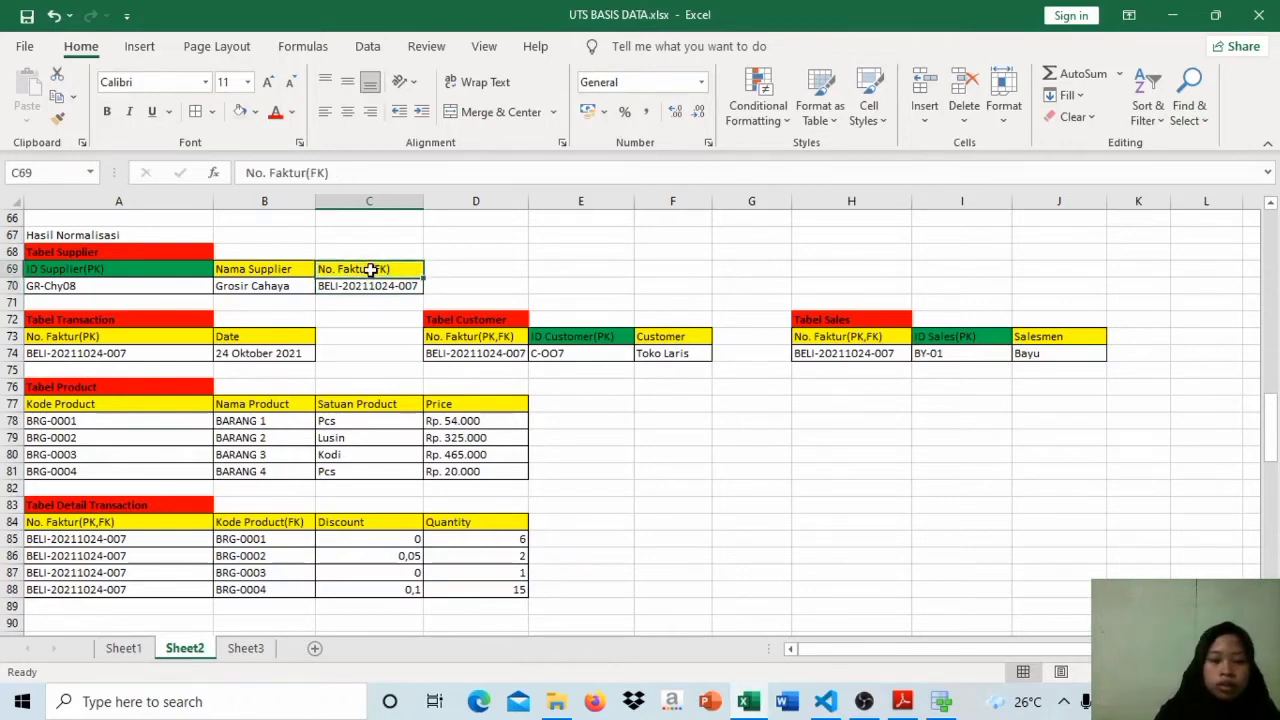
click(373, 284)
click(128, 251)
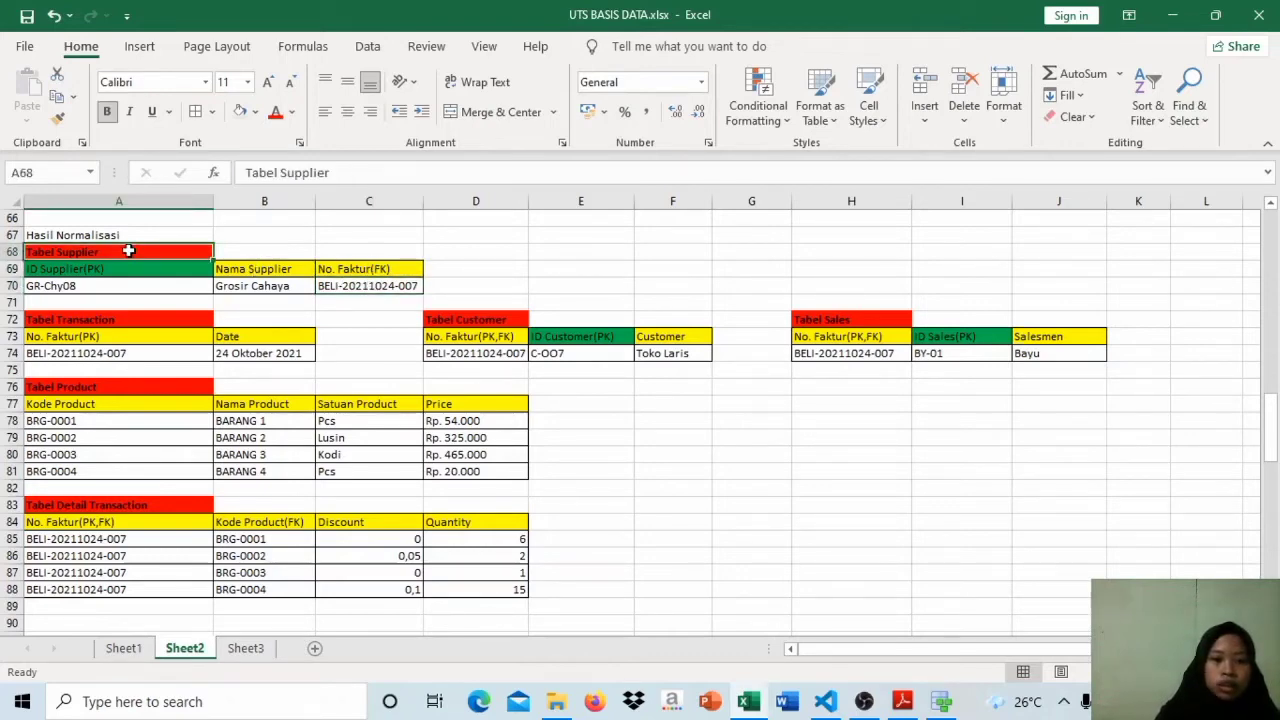
click(389, 273)
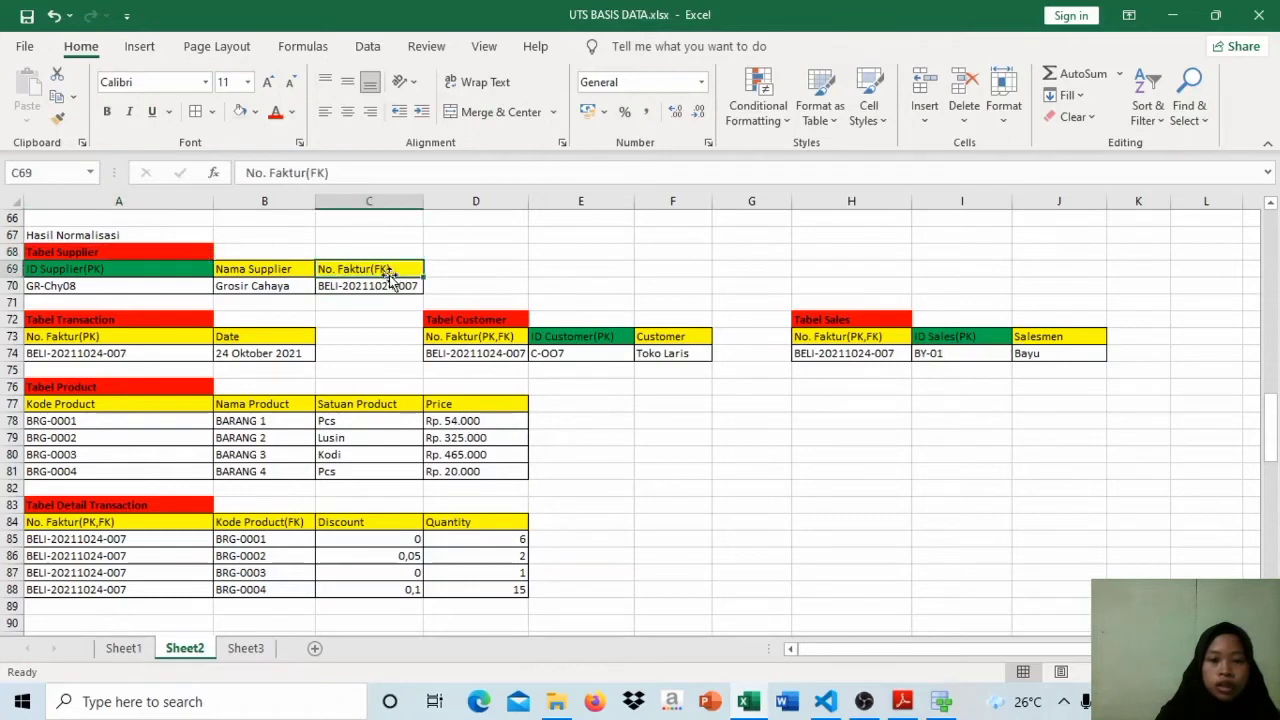
click(393, 287)
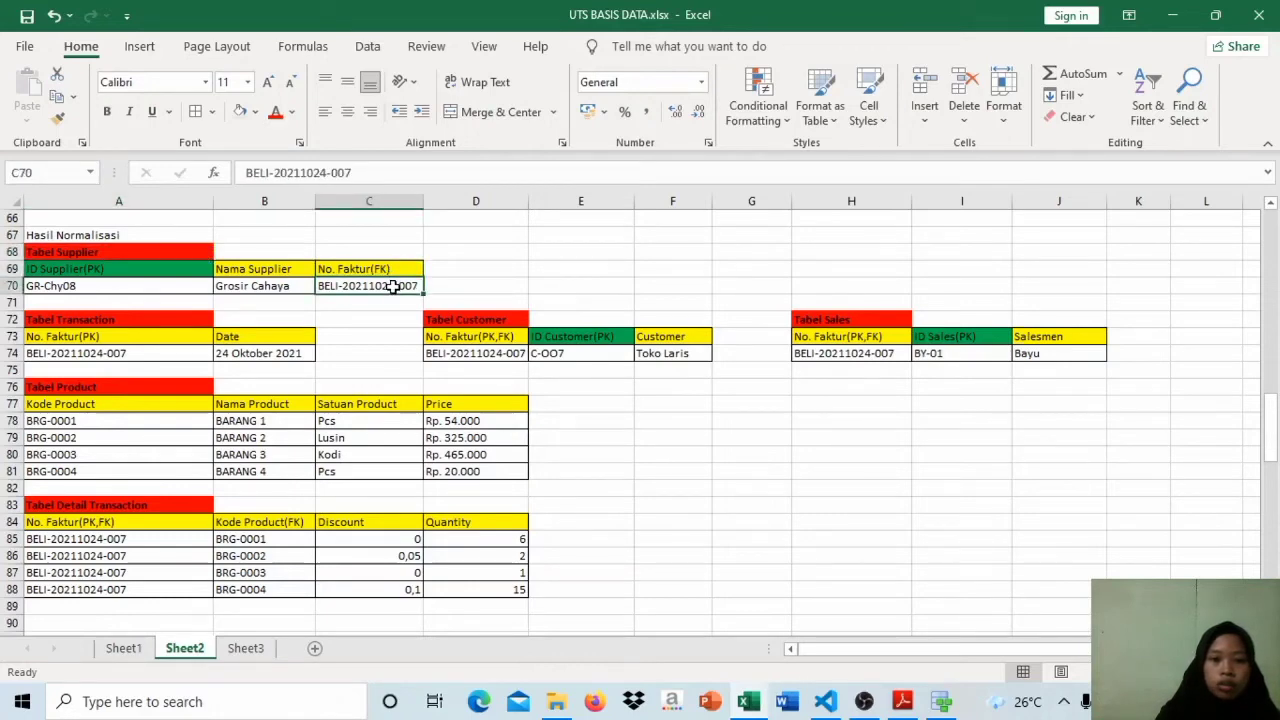
click(395, 271)
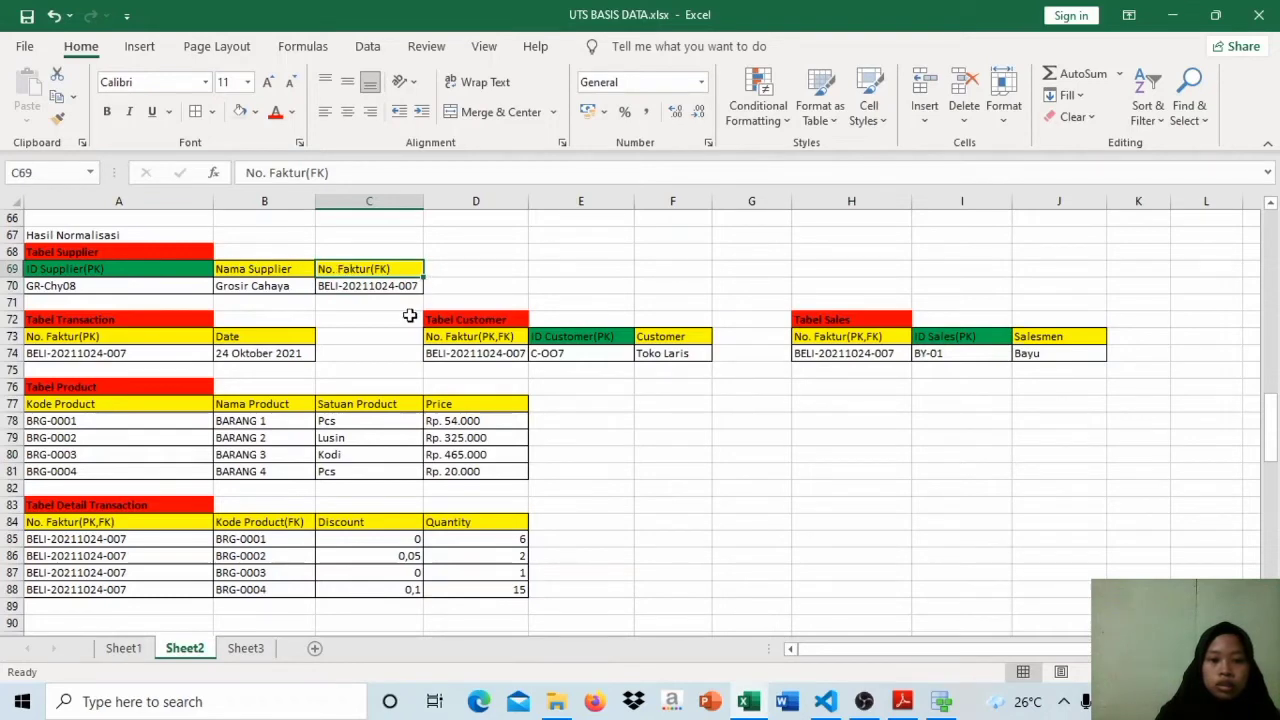
click(372, 286)
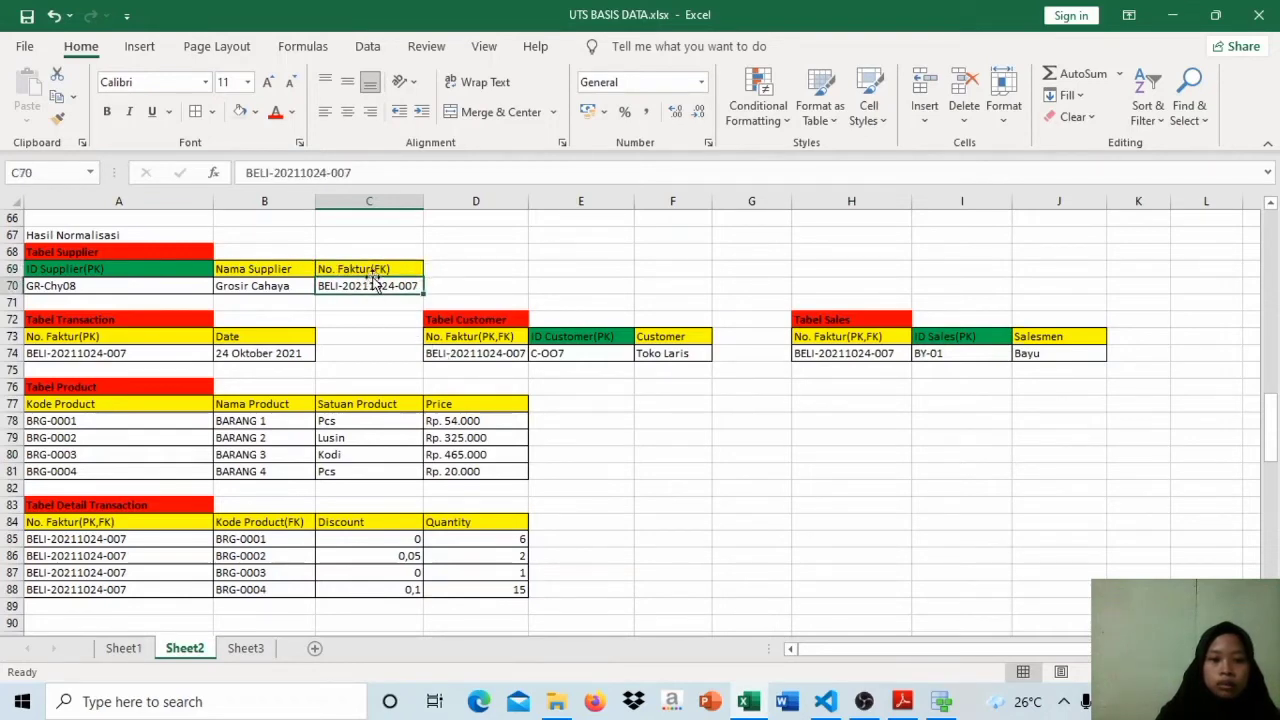
click(372, 268)
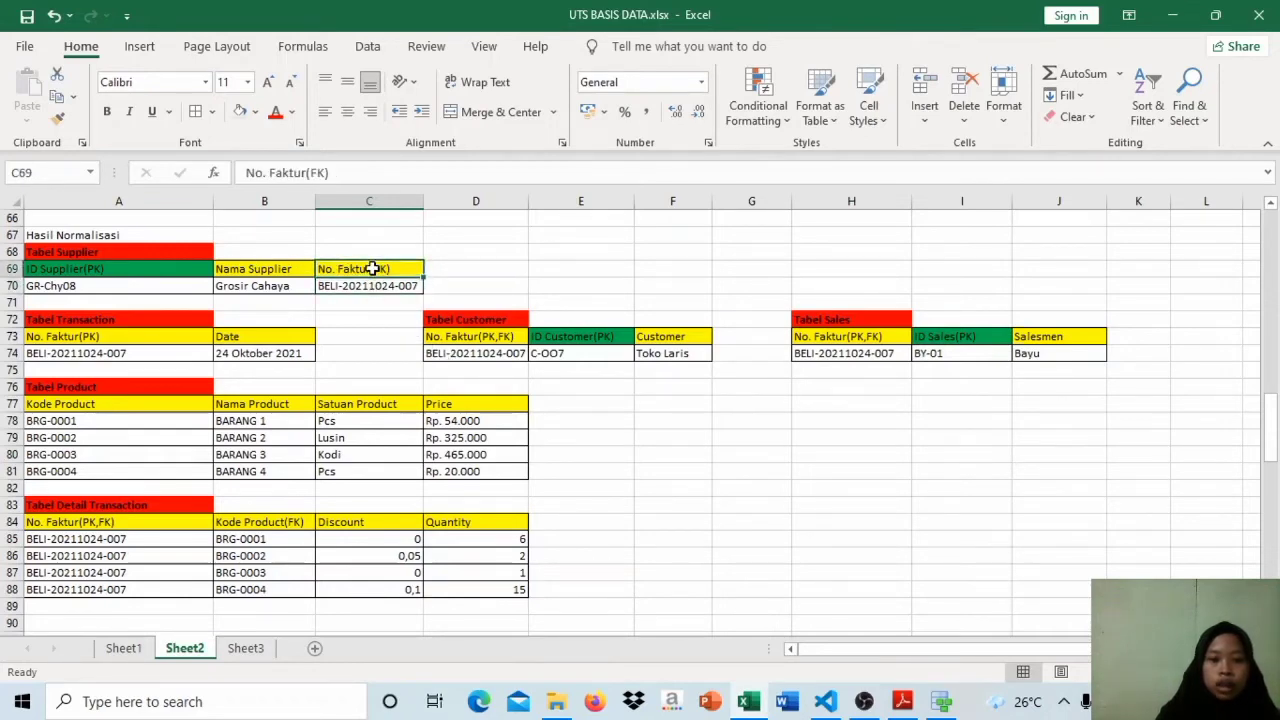
click(145, 273)
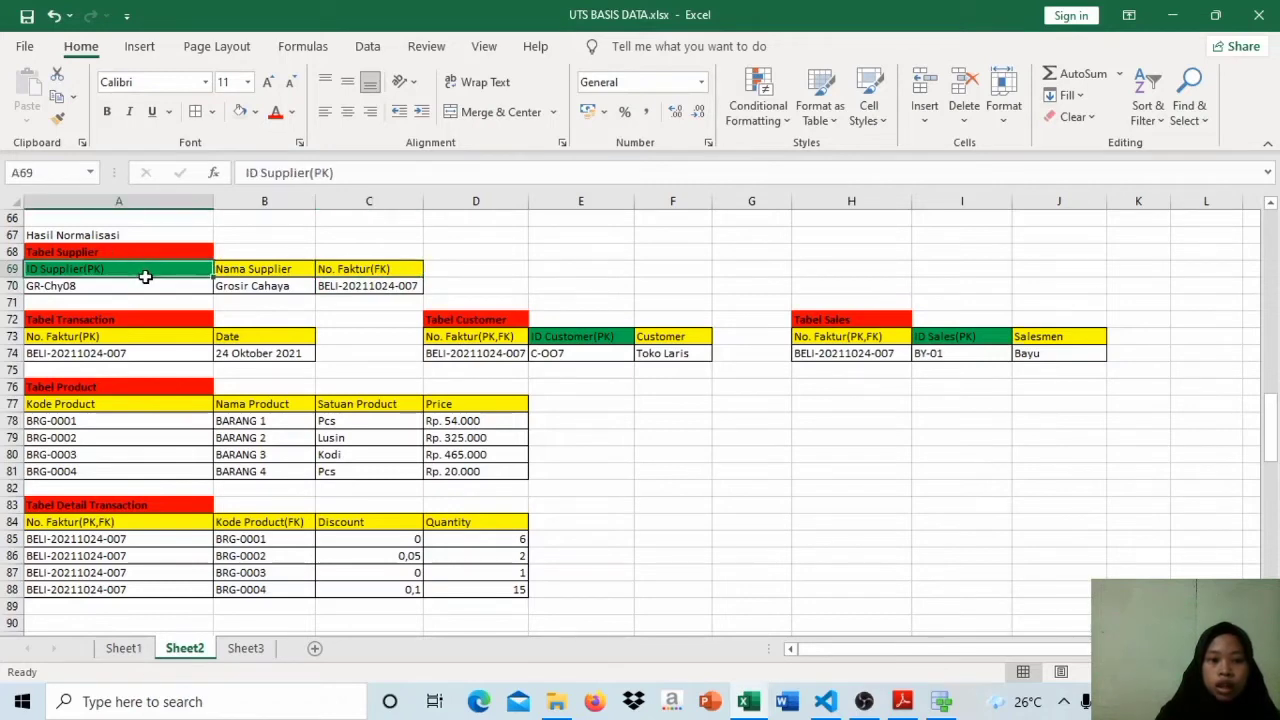
click(221, 274)
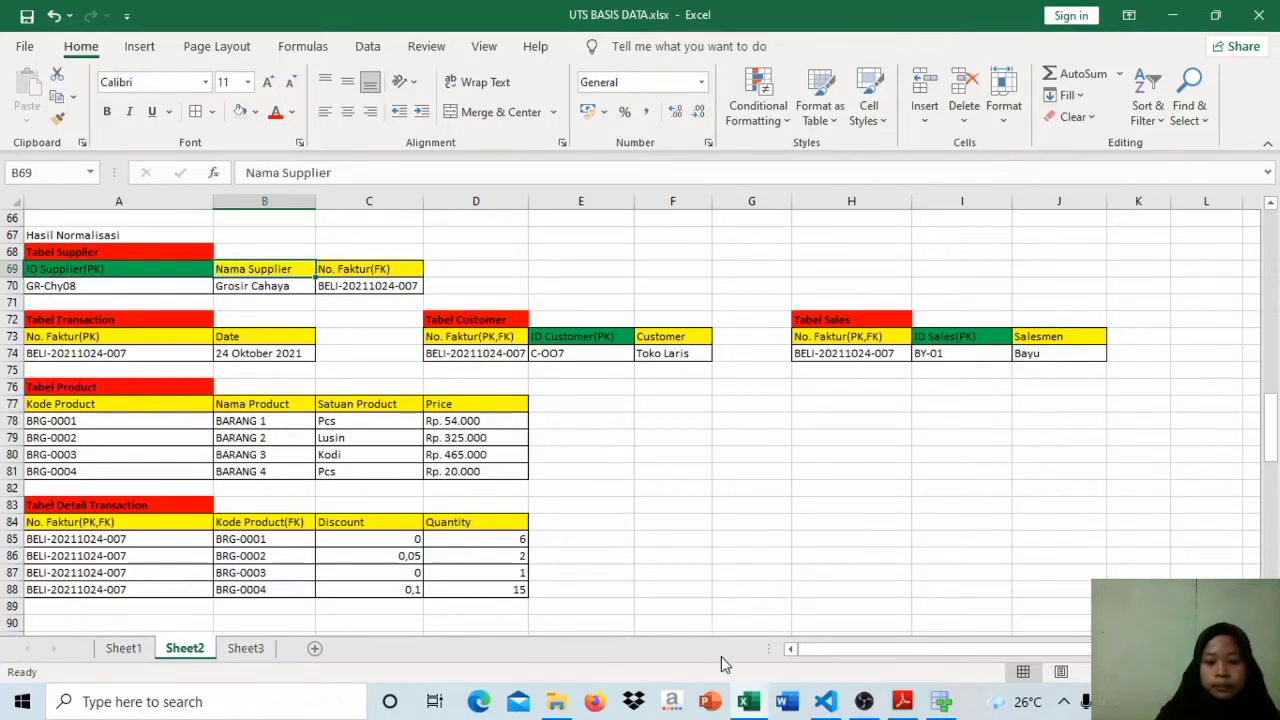
Step: Return to Data Modeler and add an attribute named ID_Supplier to the Supplier entity
click(930, 706)
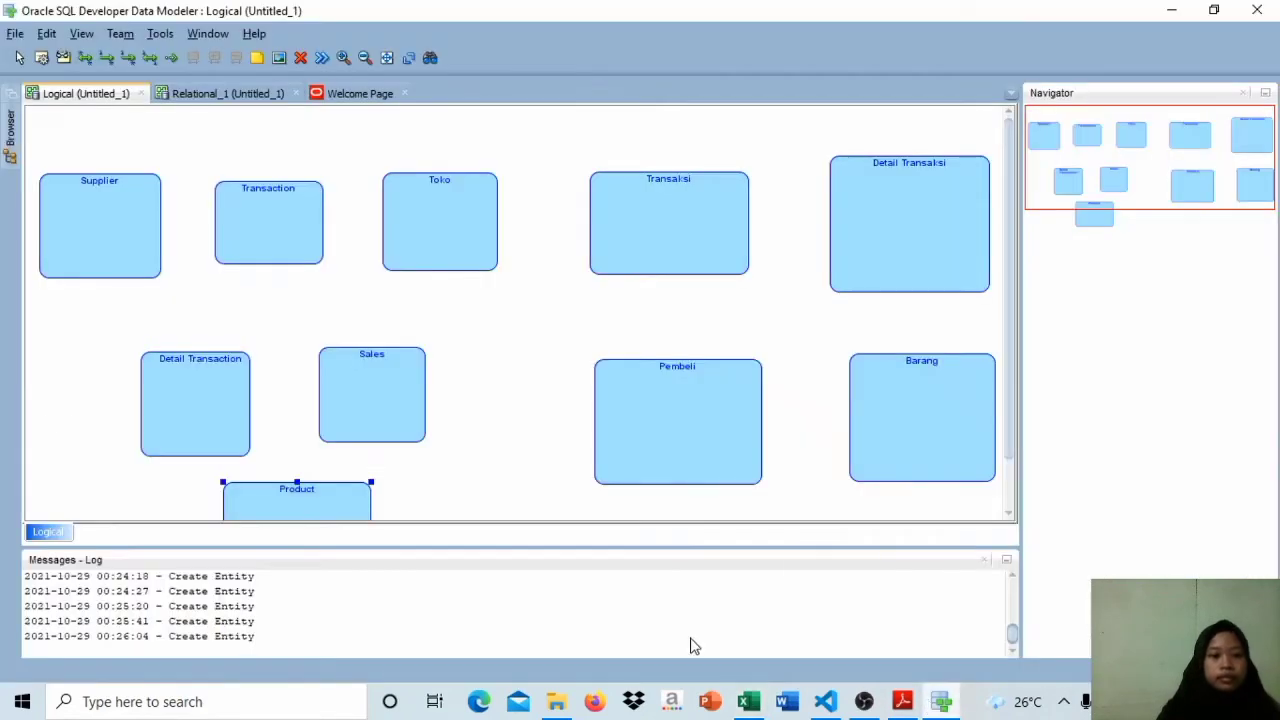
double_click(104, 246)
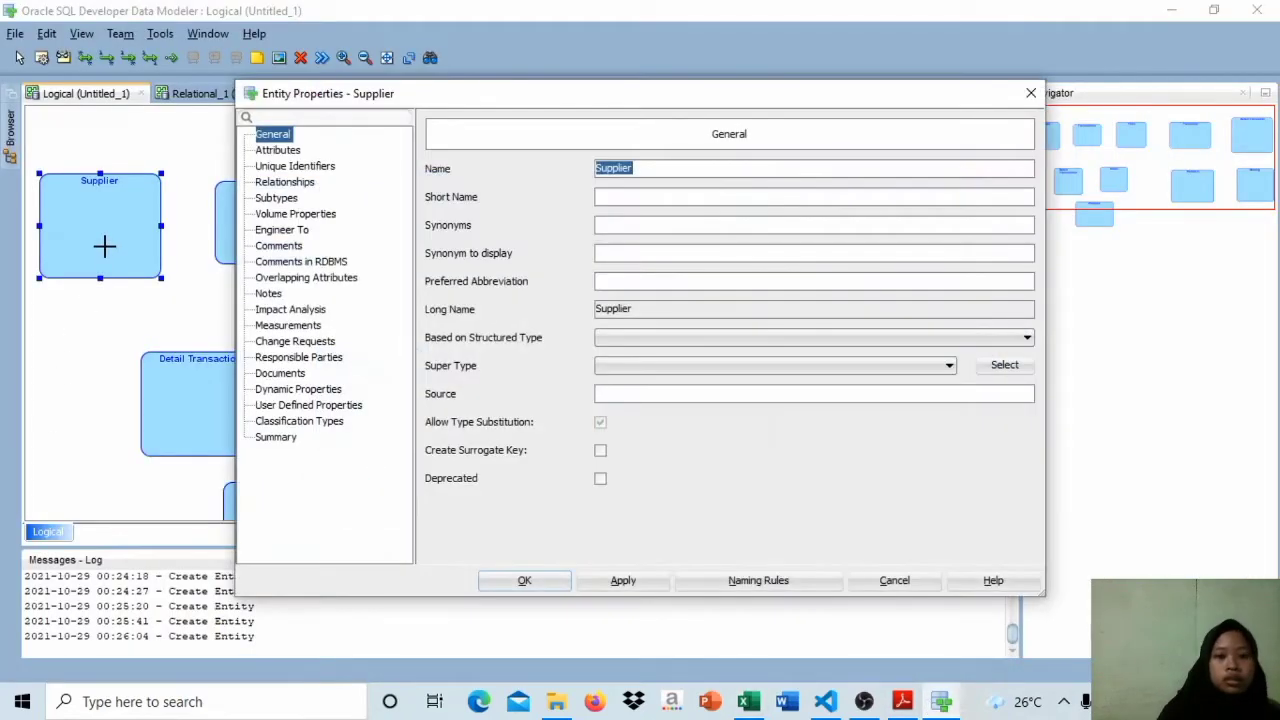
click(288, 150)
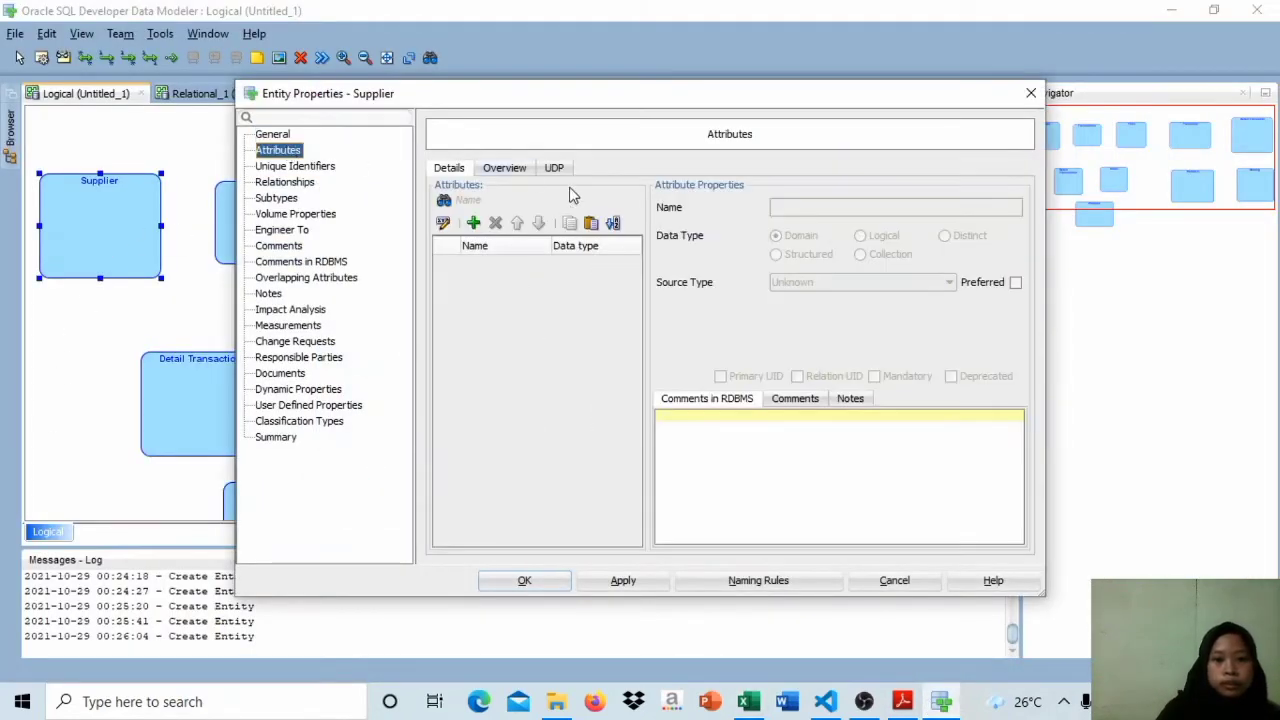
click(474, 223)
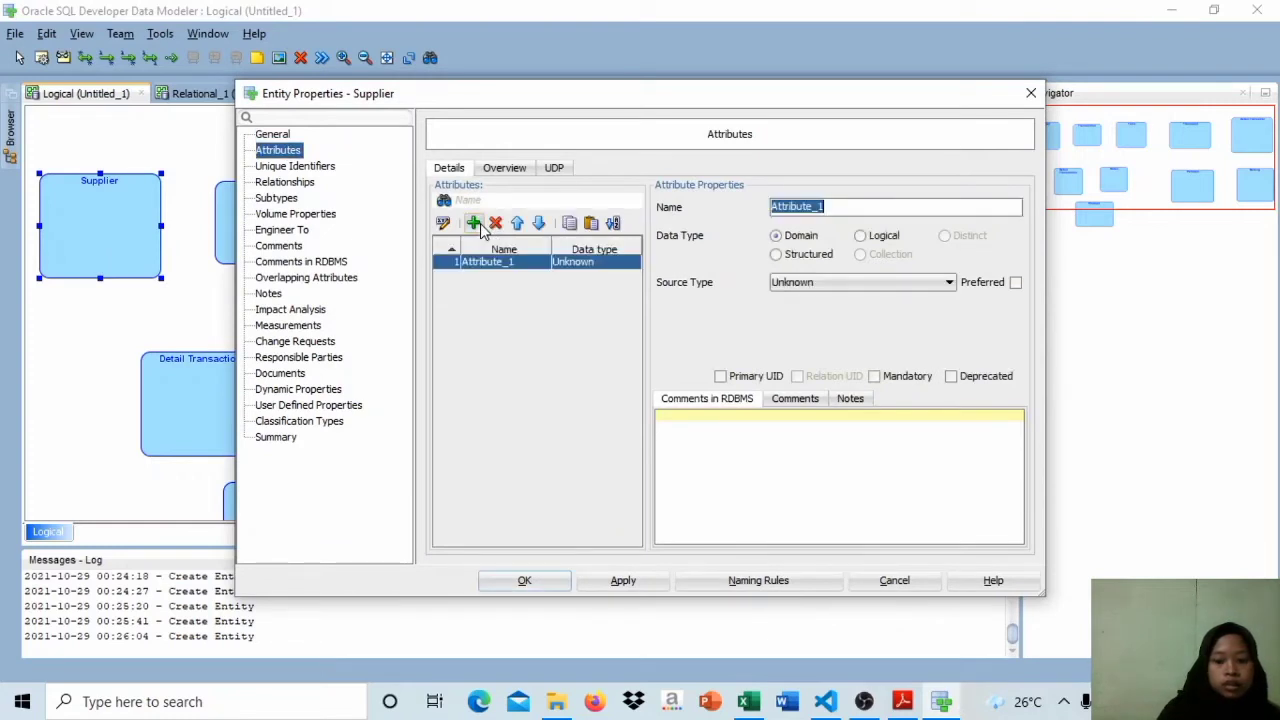
key(BackSpace)
key(BackSpace)
key(Caps_Lock)
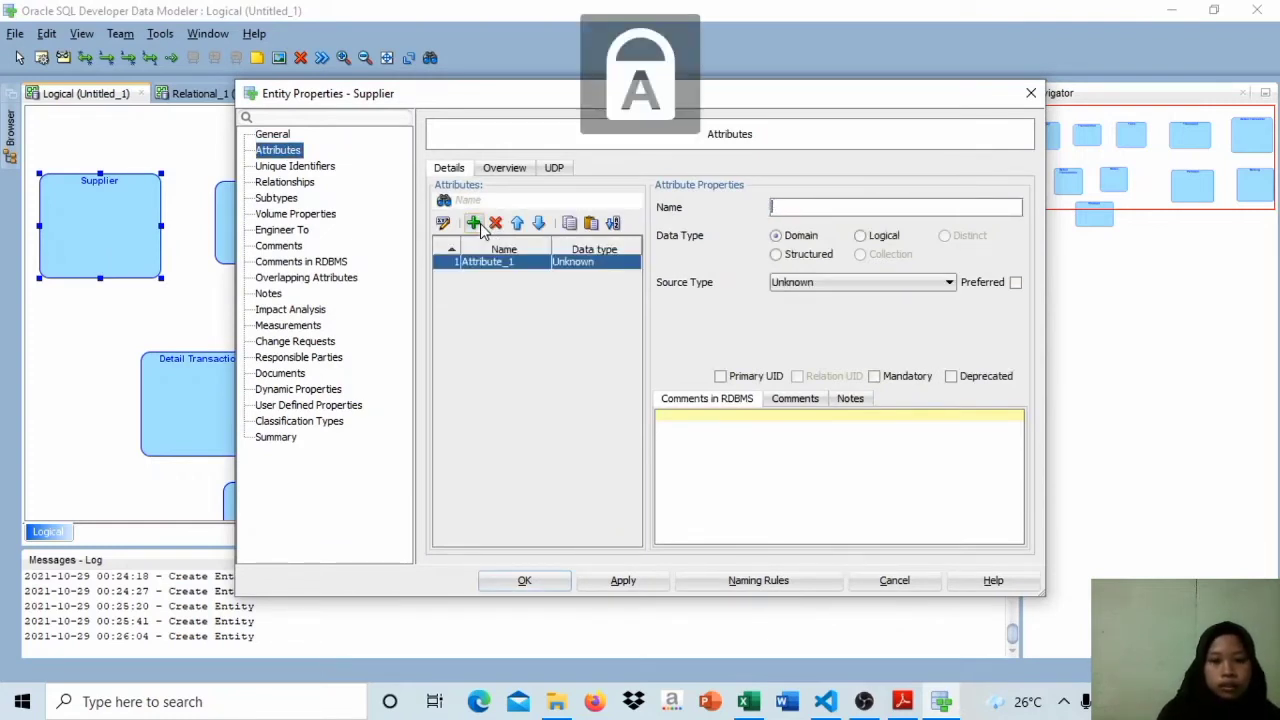
text(ID)
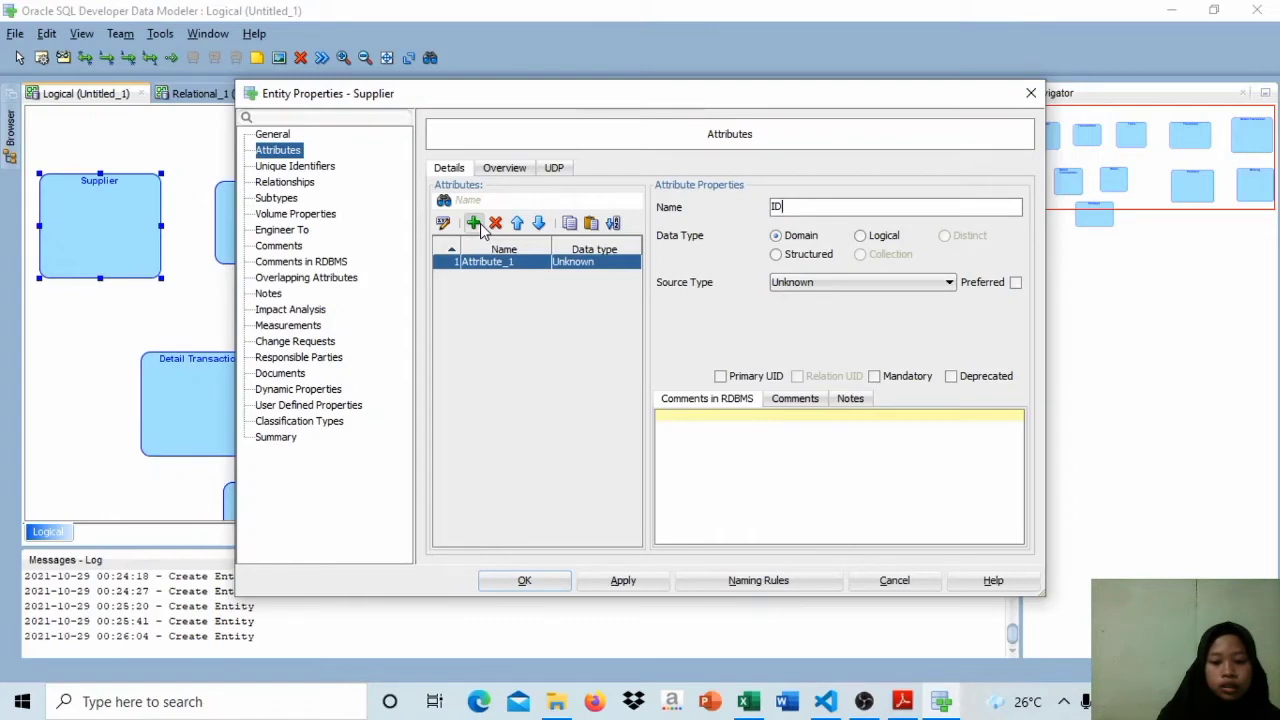
text(_S)
key(Caps_Lock)
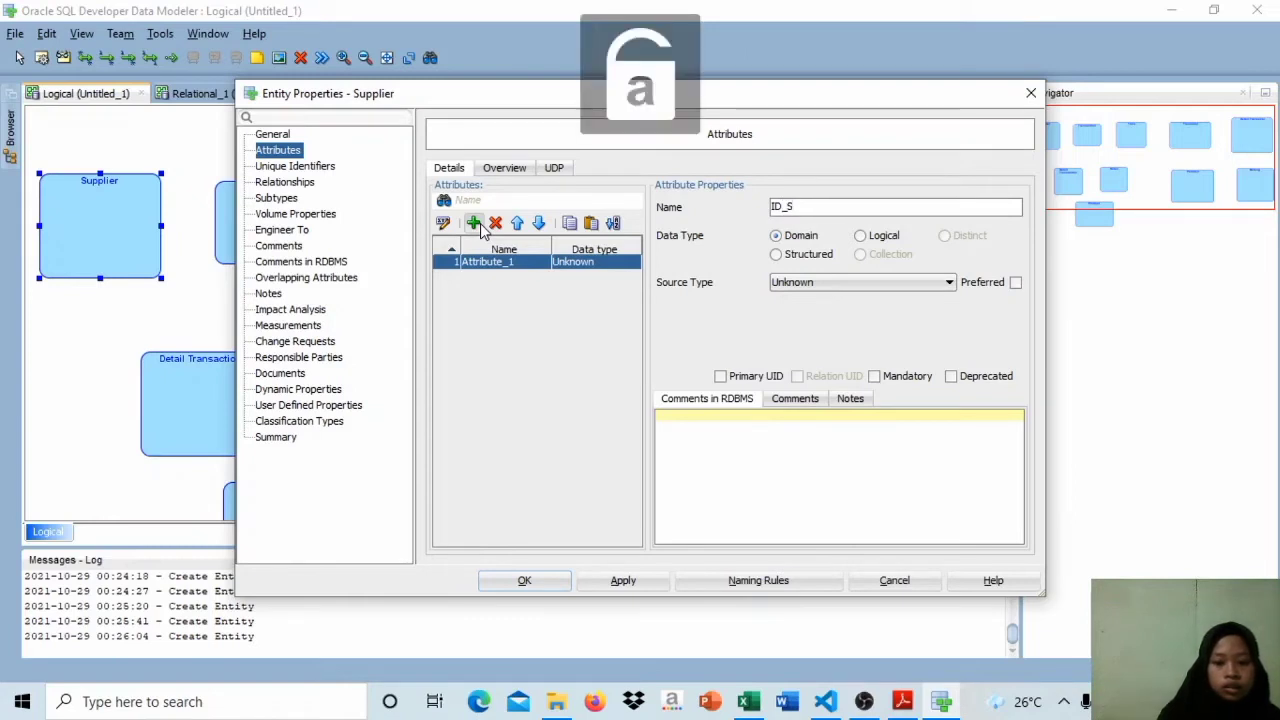
text(upplier)
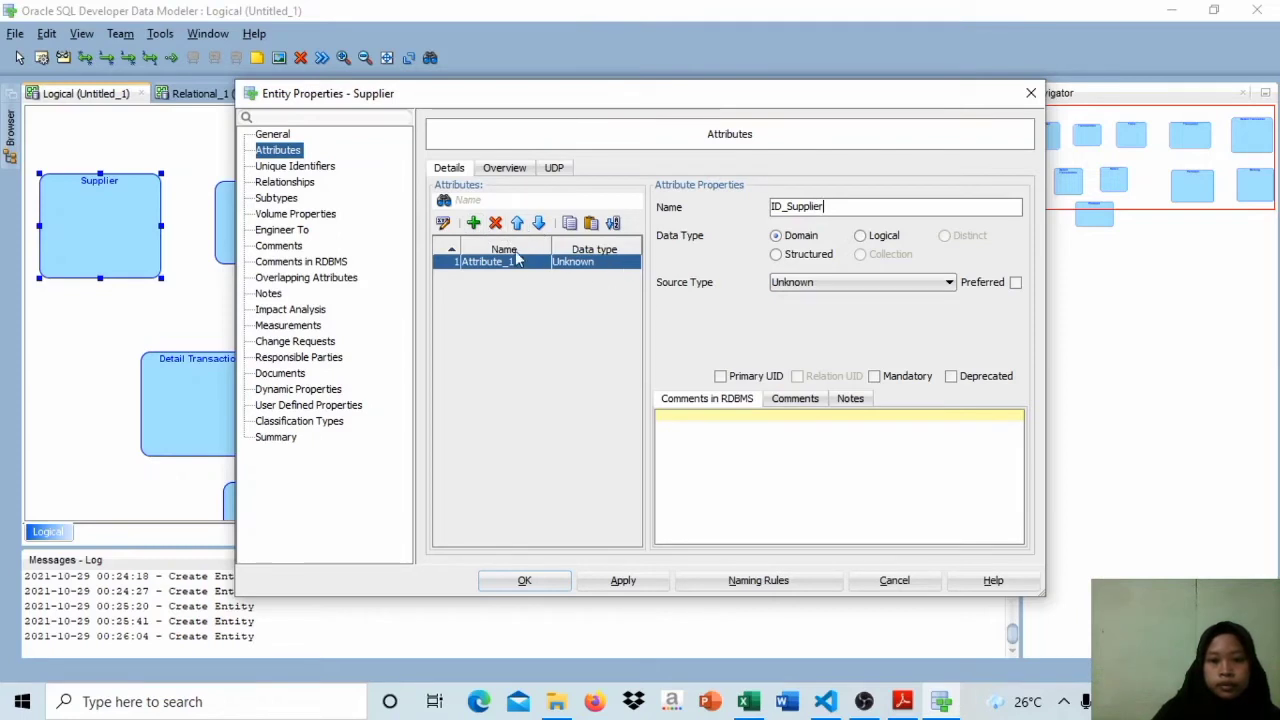
Step: Add a second attribute named Nama to the Supplier entity and accept the changes
click(479, 225)
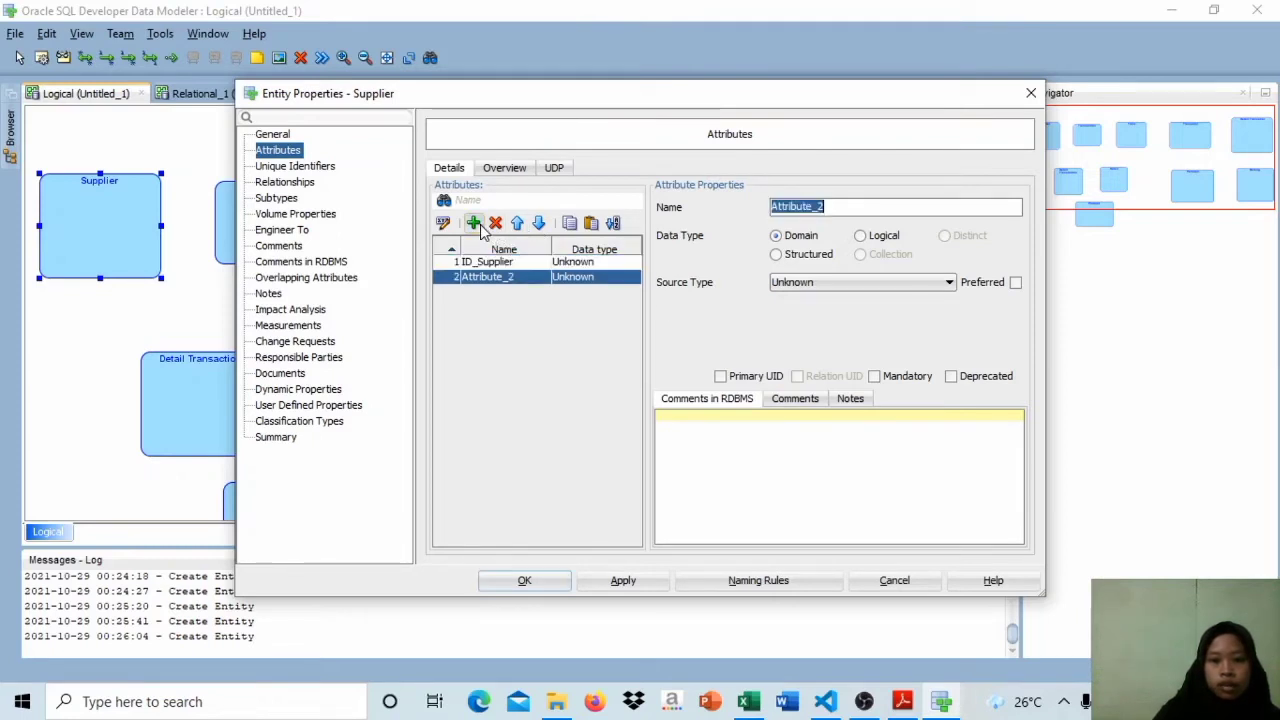
key(Caps_Lock)
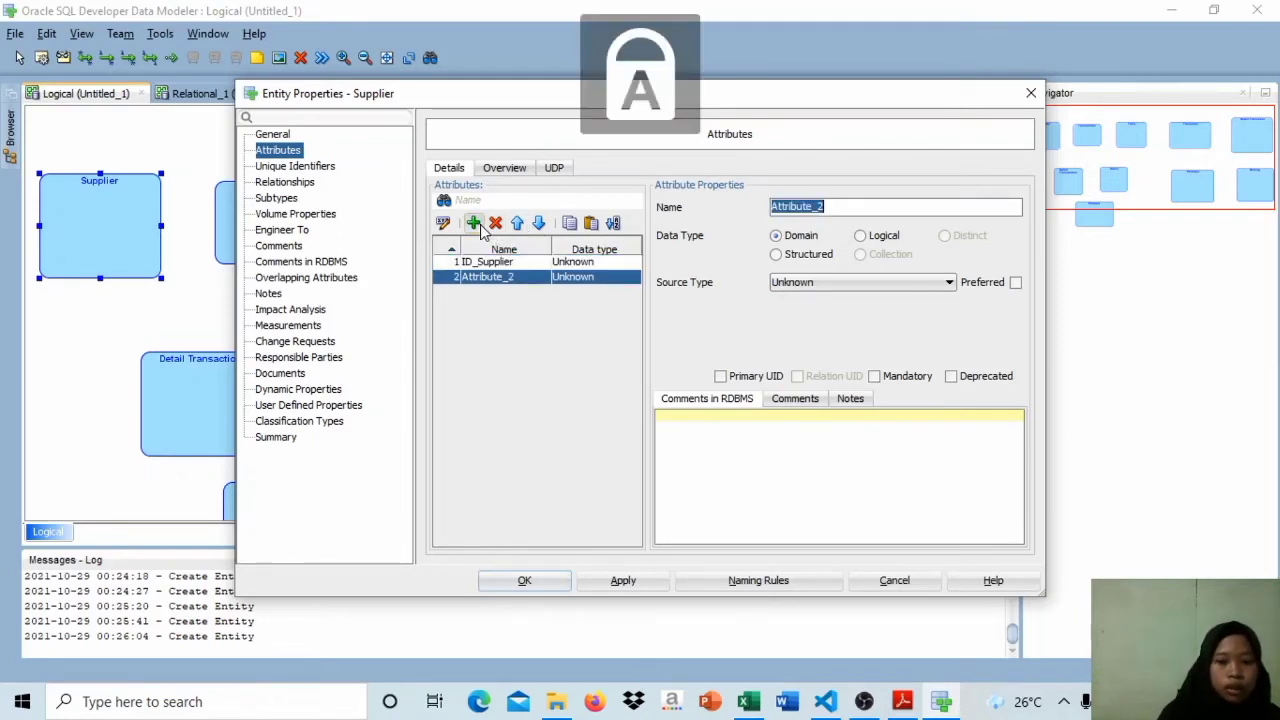
text(N)
key(Caps_Lock)
text(ama)
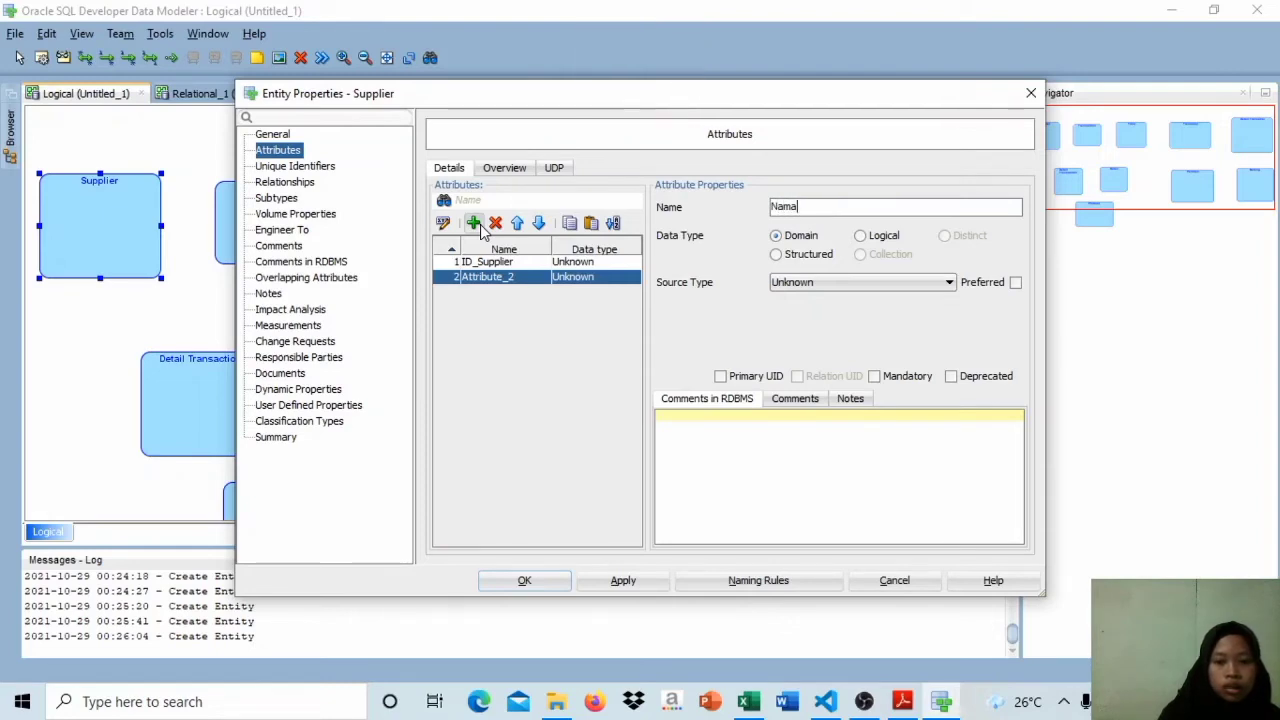
key(Return)
Step: In the Supplier entity, make ID_Supplier the primary UID and Nama mandatory
double_click(131, 211)
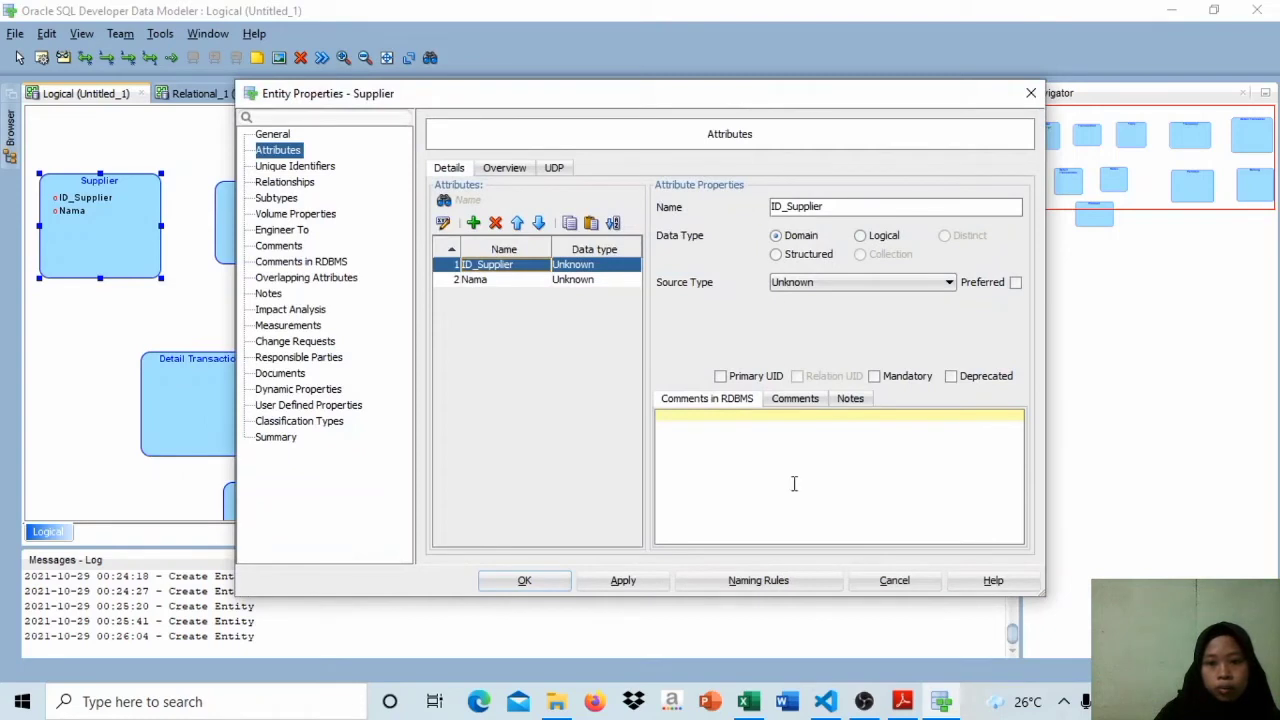
click(720, 376)
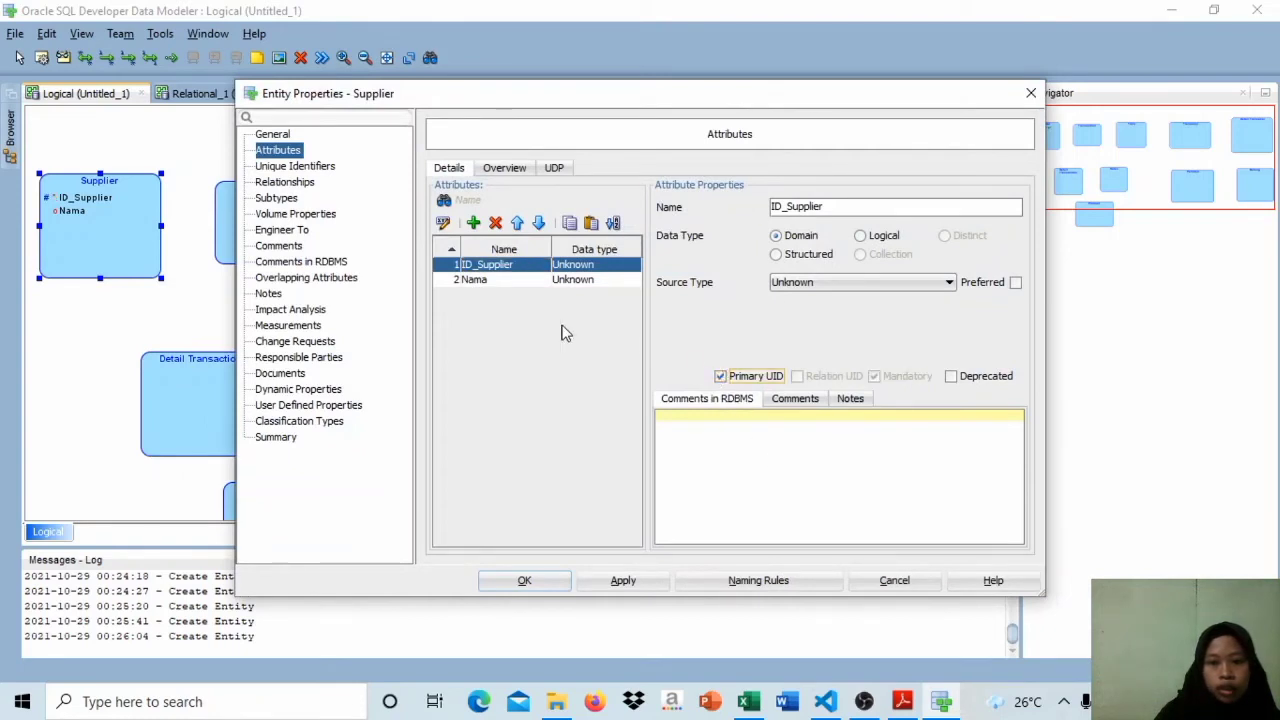
click(515, 282)
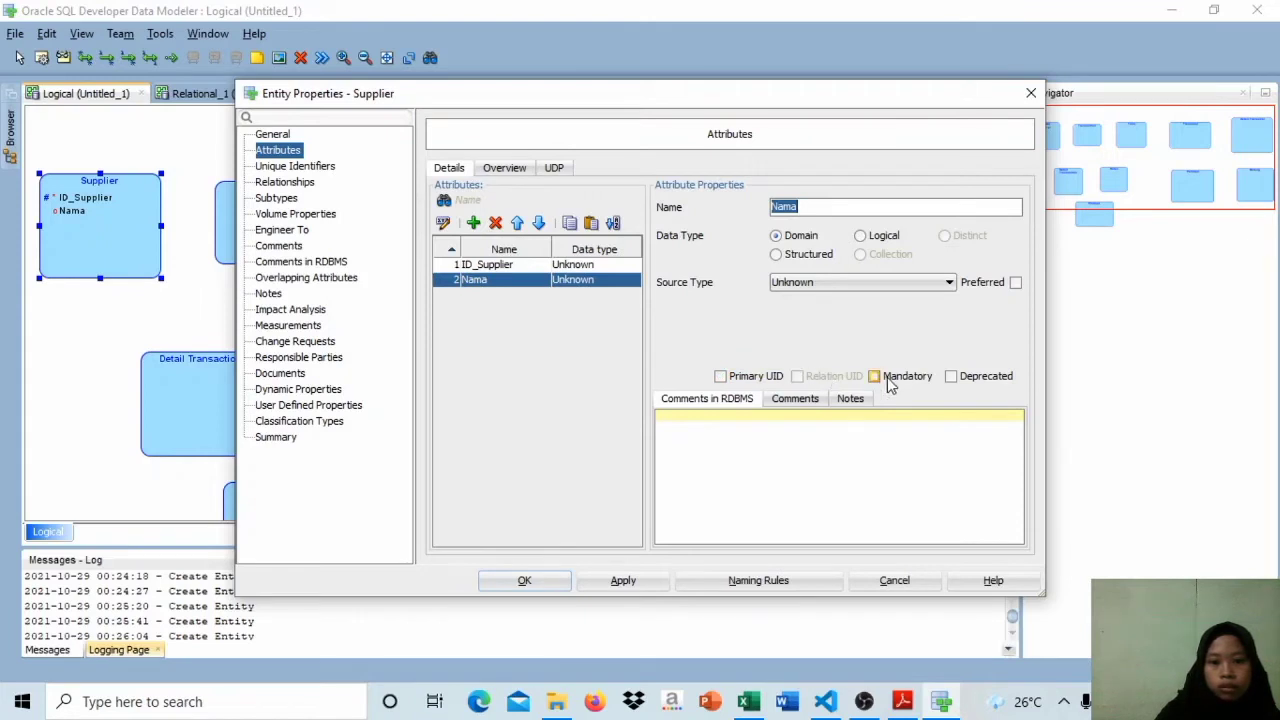
click(875, 377)
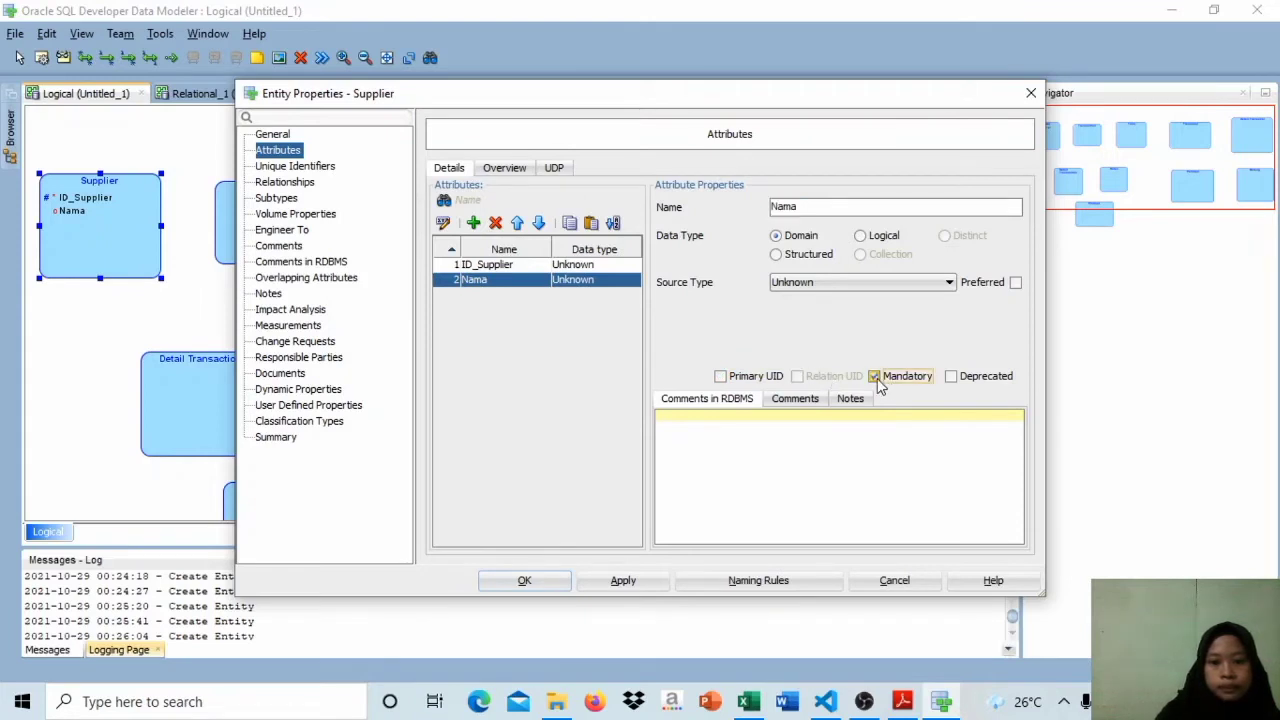
click(627, 582)
click(525, 581)
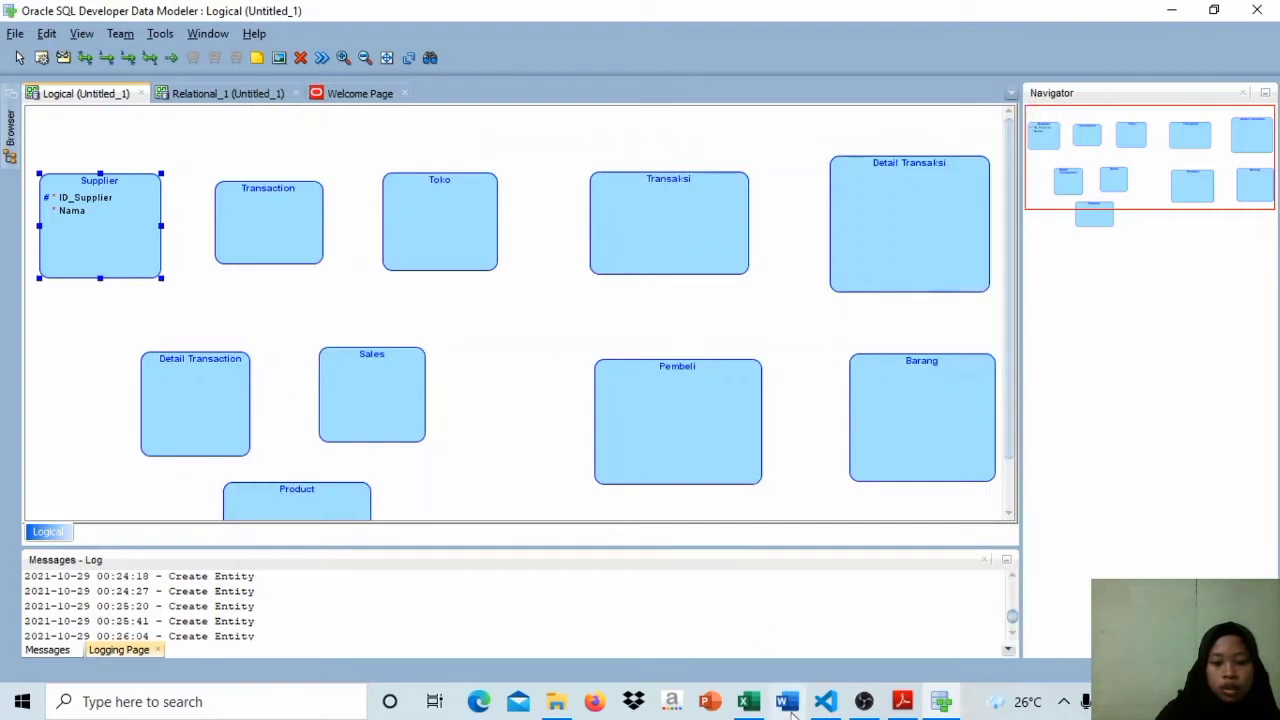
Step: Check Tabel Transaction in the Excel workbook, then in Data Modeler add No. Faktur to the Transaction entity as its primary UID
mouse_move(758, 712)
click(766, 628)
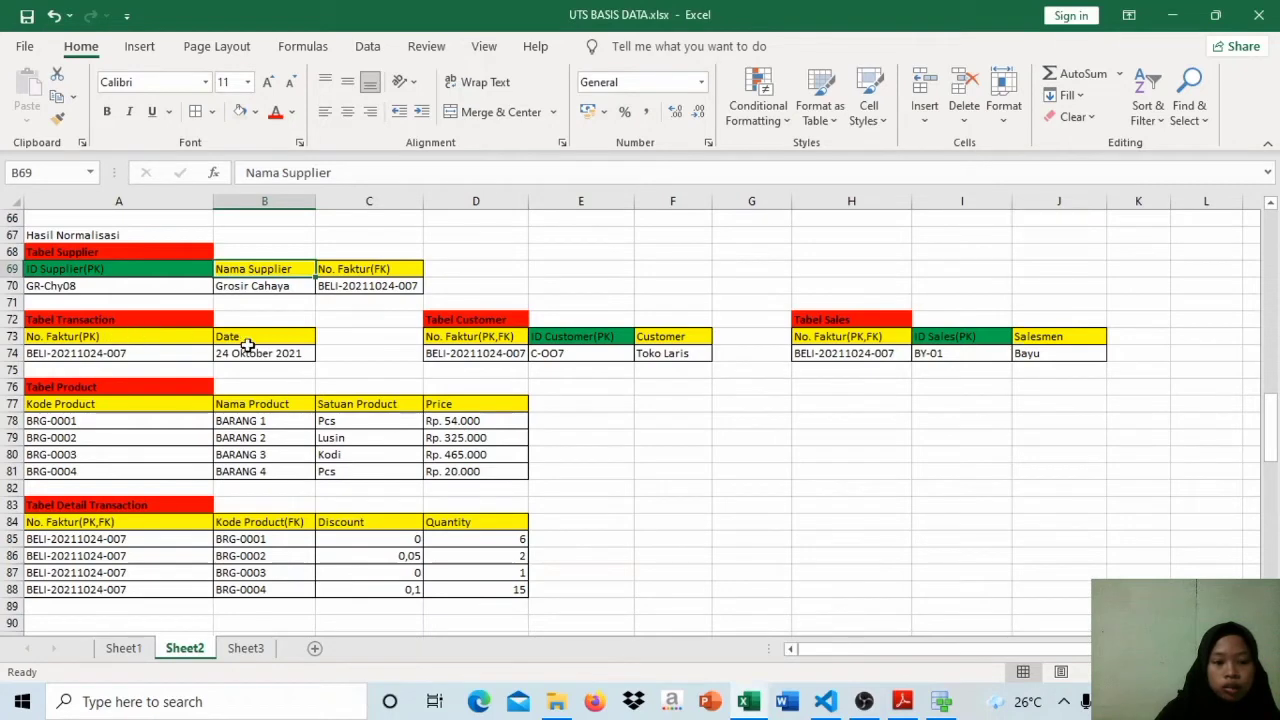
click(940, 703)
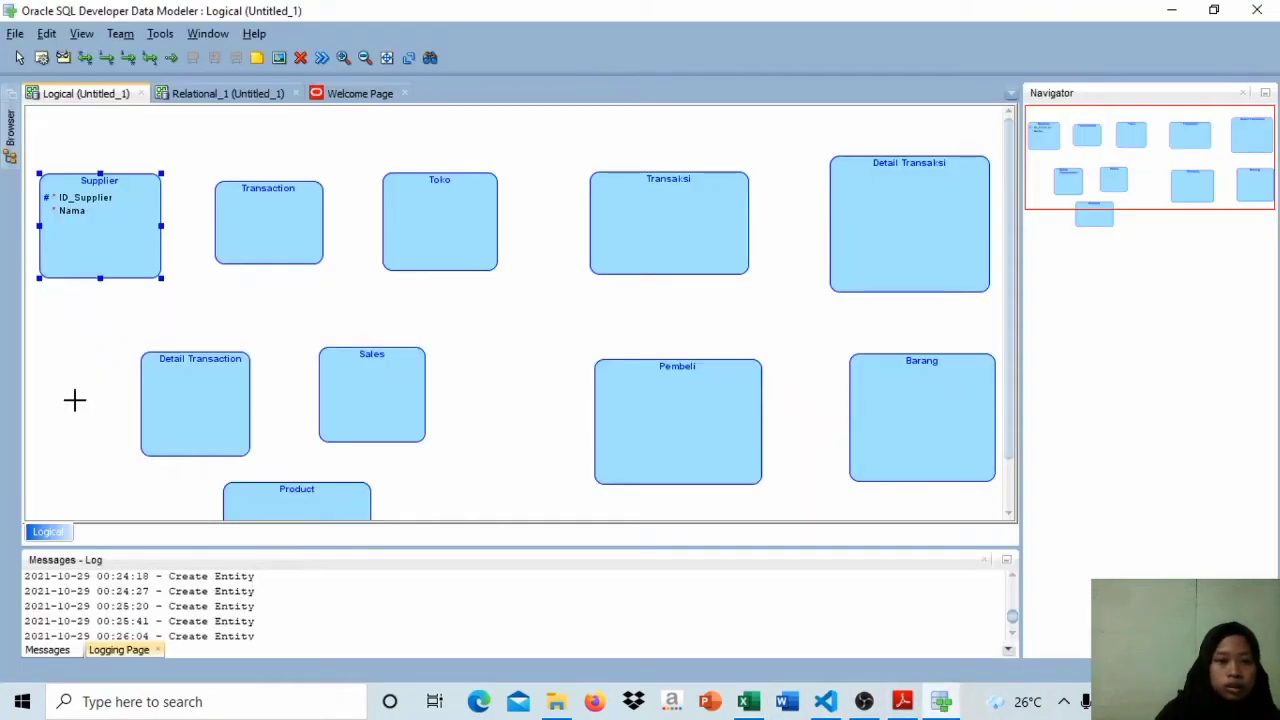
double_click(254, 235)
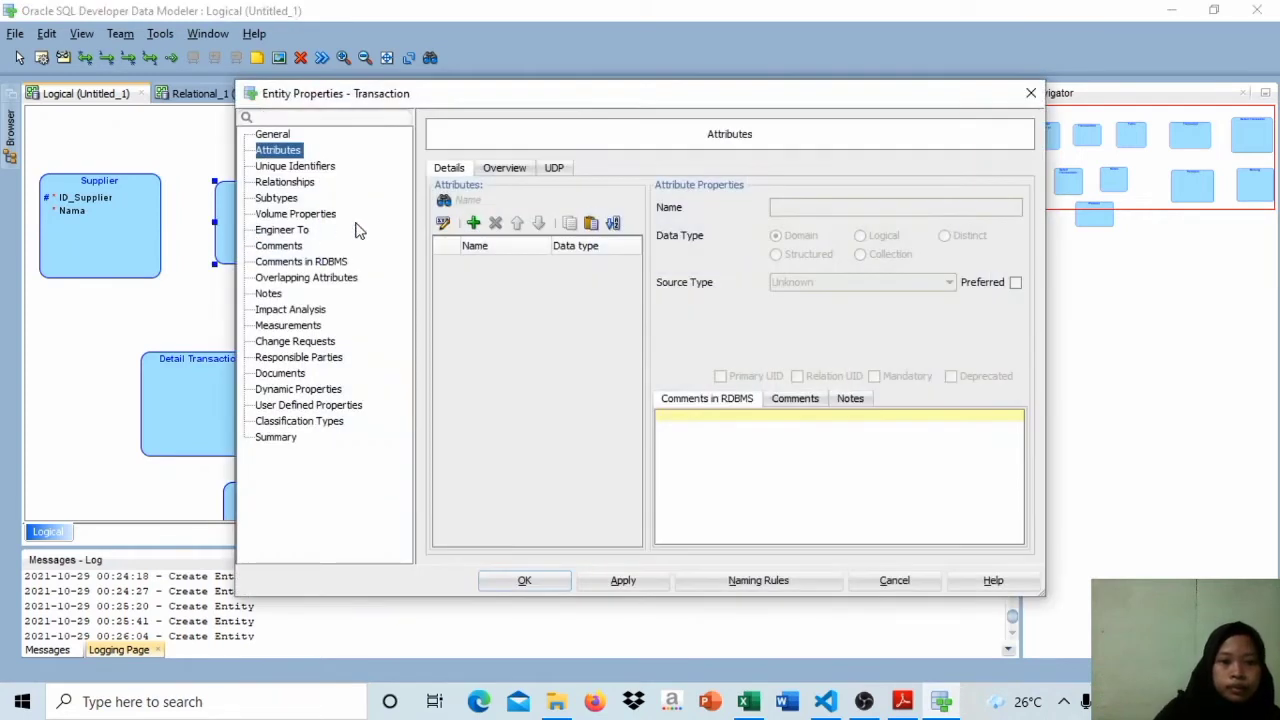
click(475, 224)
key(BackSpace)
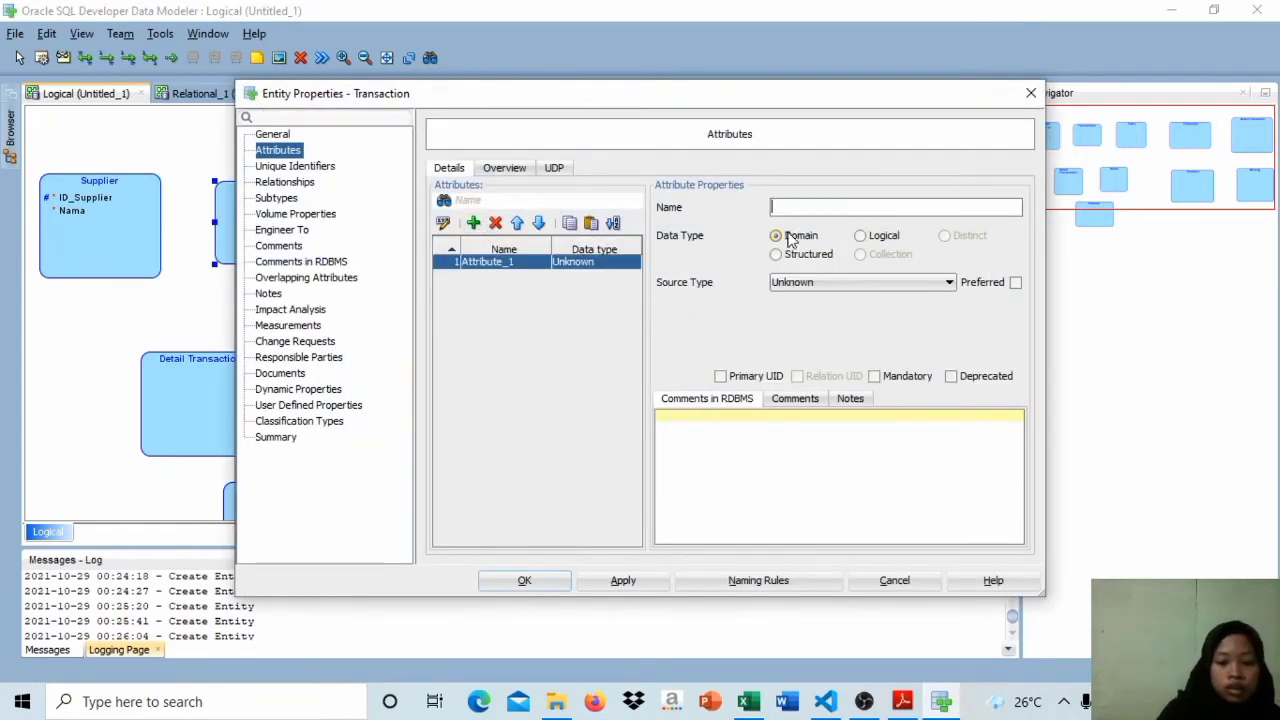
key(Caps_Lock)
text(N)
key(Caps_Lock)
text(o.)
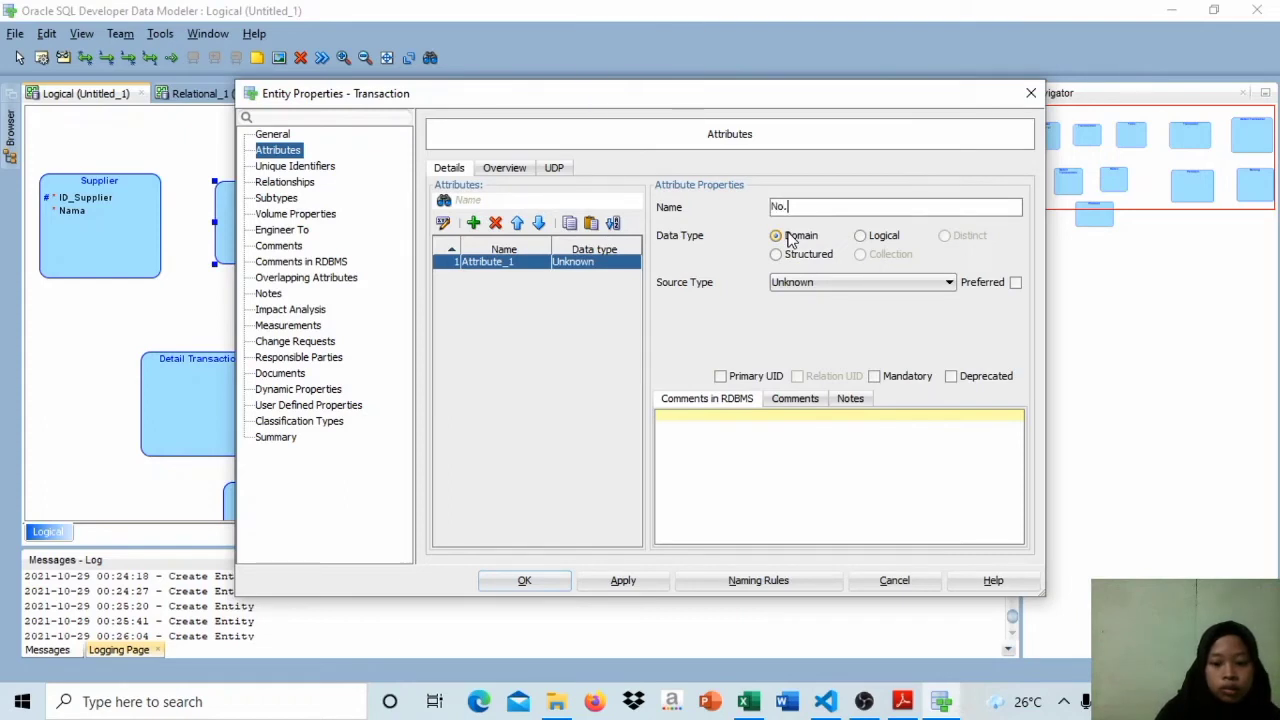
key(Caps_Lock)
text(F)
key(Caps_Lock)
text(aktur)
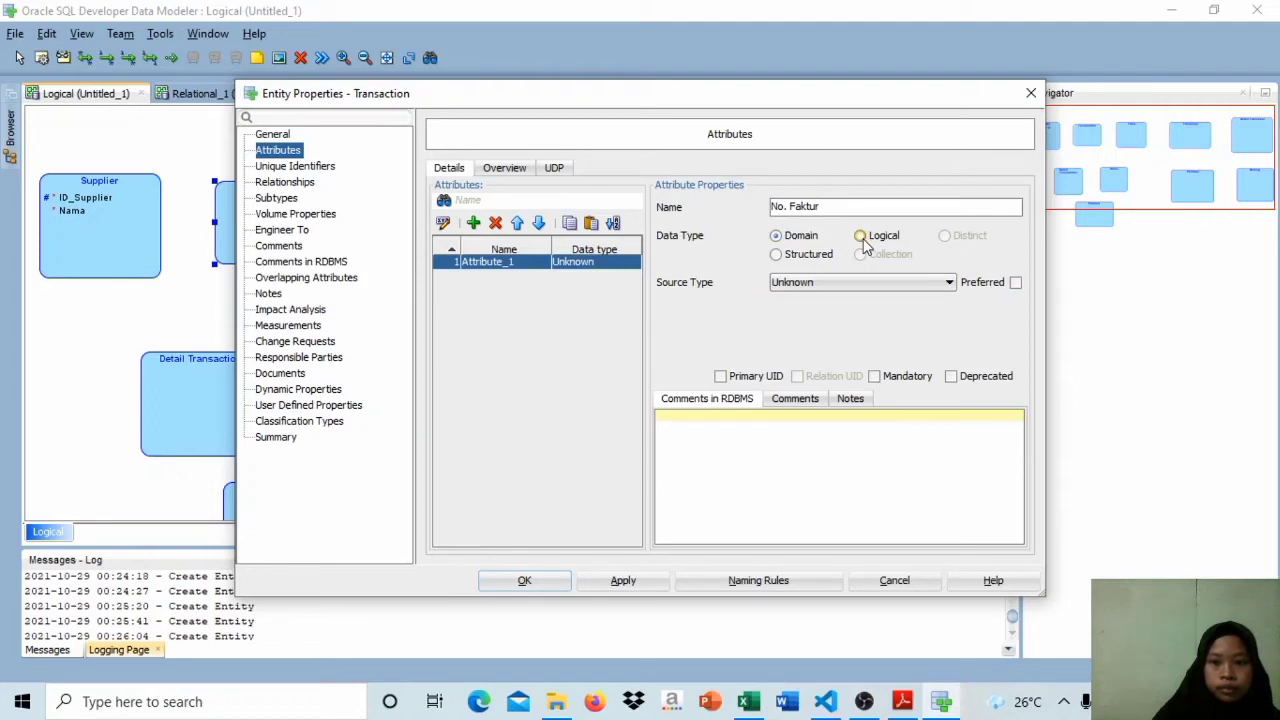
click(730, 378)
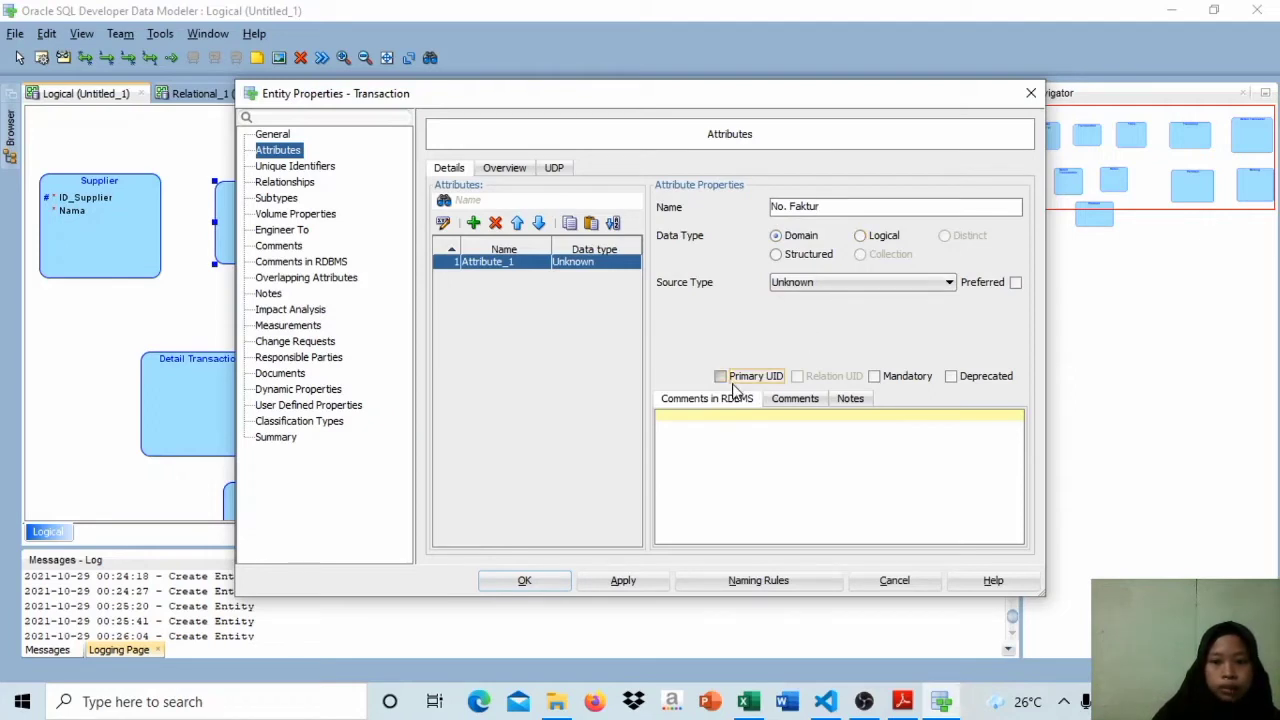
click(637, 589)
Step: Add a mandatory attribute named Tanggal to the Transaction entity and accept the changes
click(473, 223)
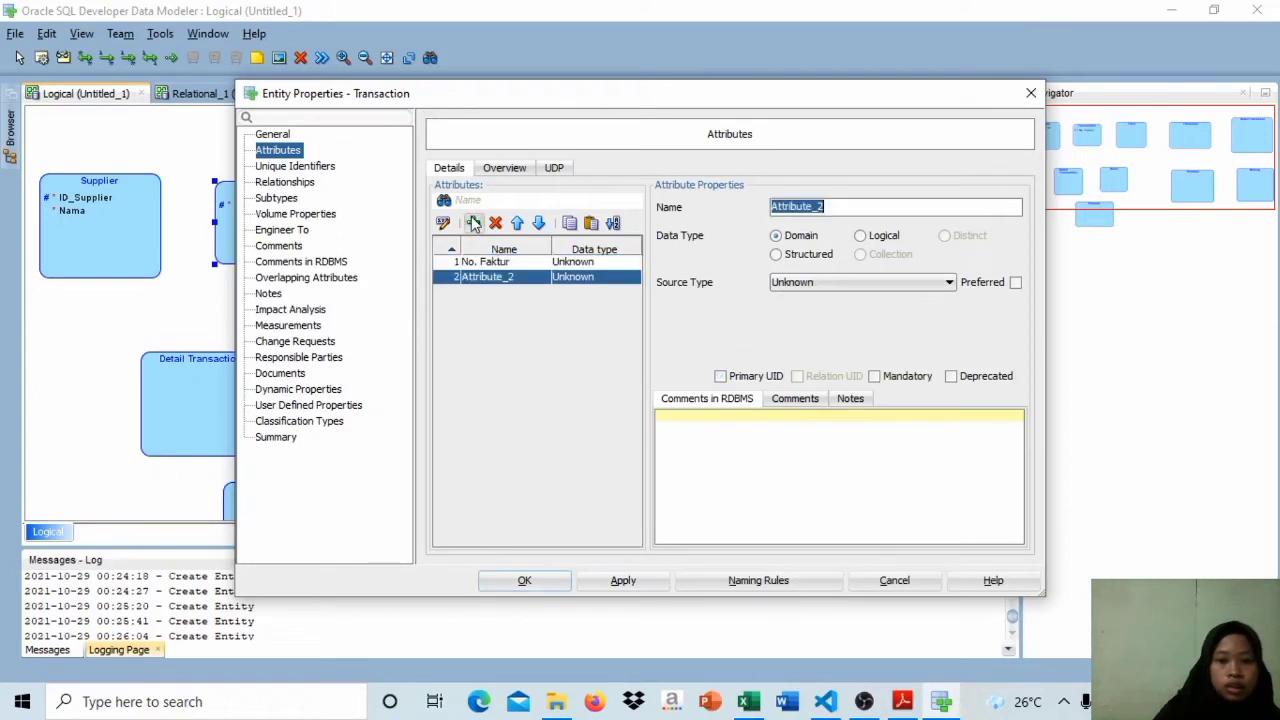
key(Caps_Lock)
text(T)
key(Caps_Lock)
text(anggal)
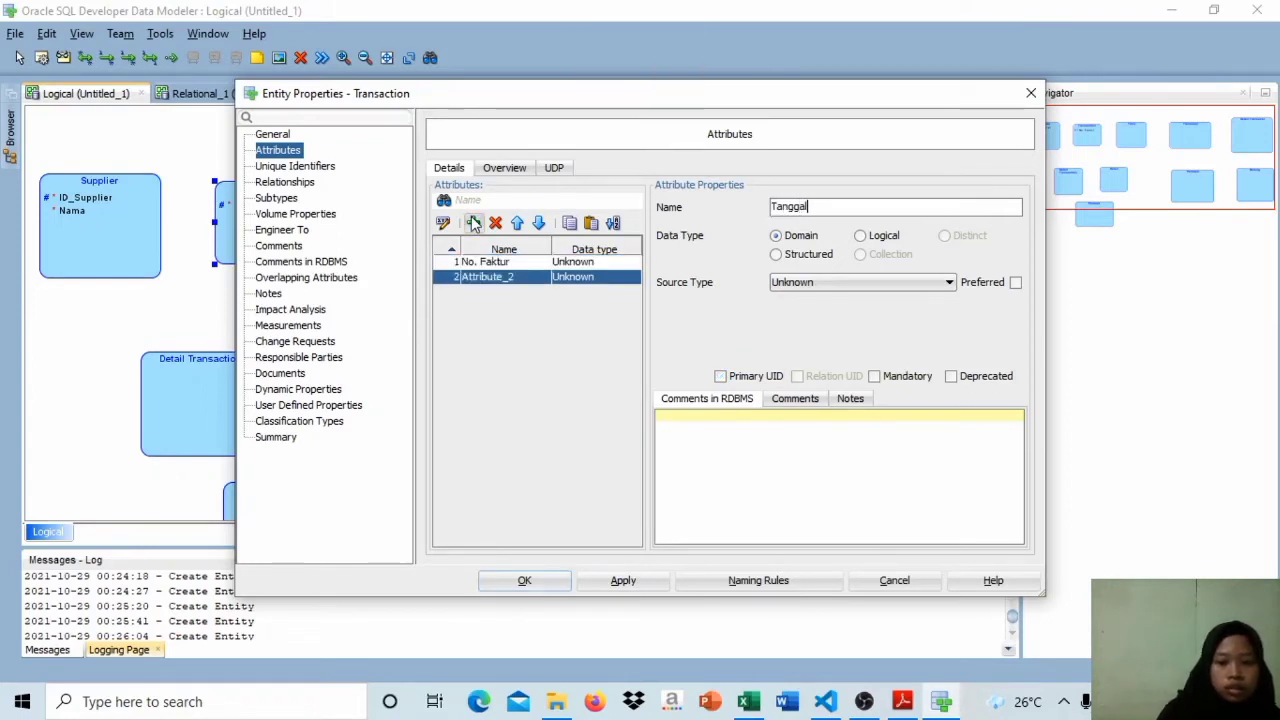
click(873, 376)
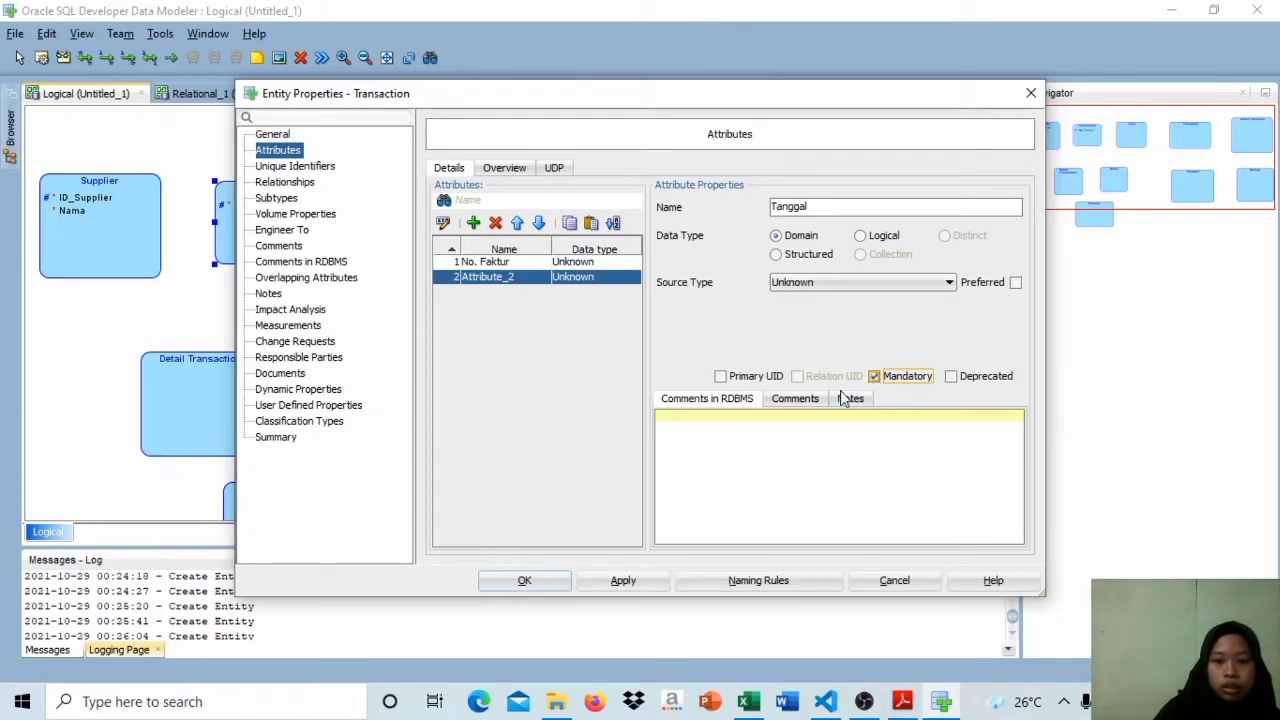
click(560, 585)
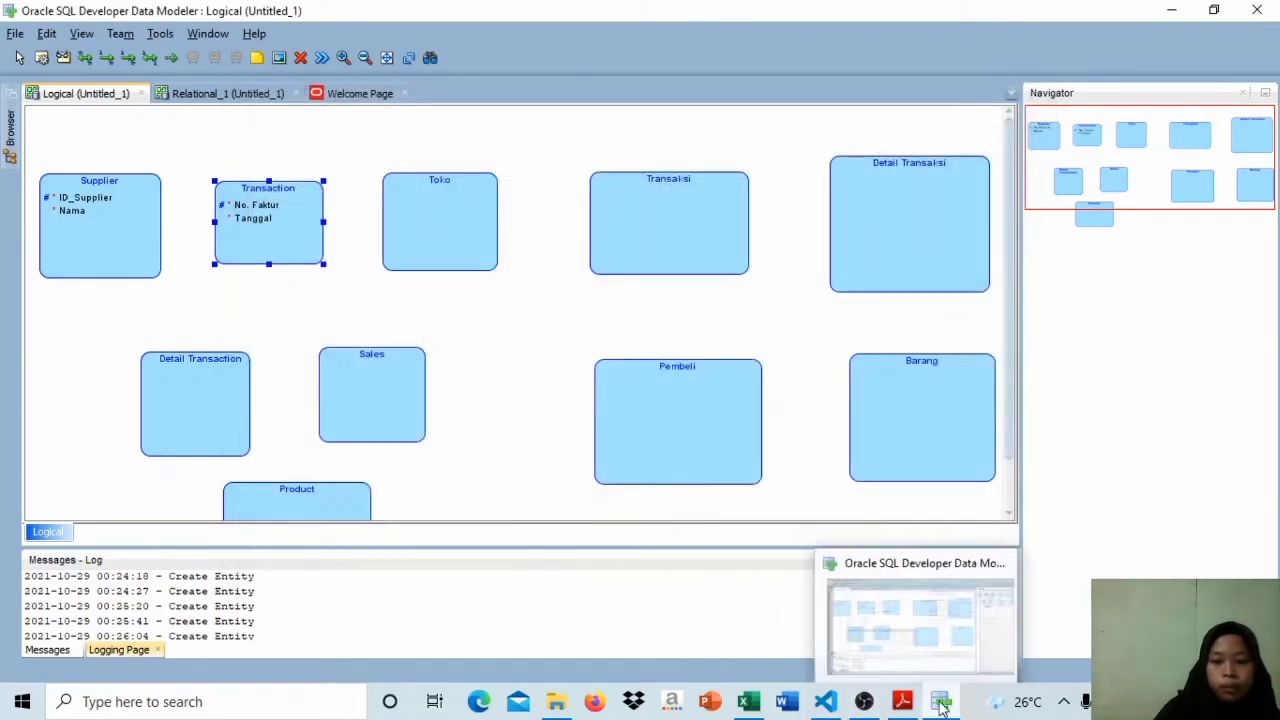
Step: Check Sheet1 of the Excel workbook, then in Data Modeler add ID_Toko to the Toko entity as its primary UID
click(766, 660)
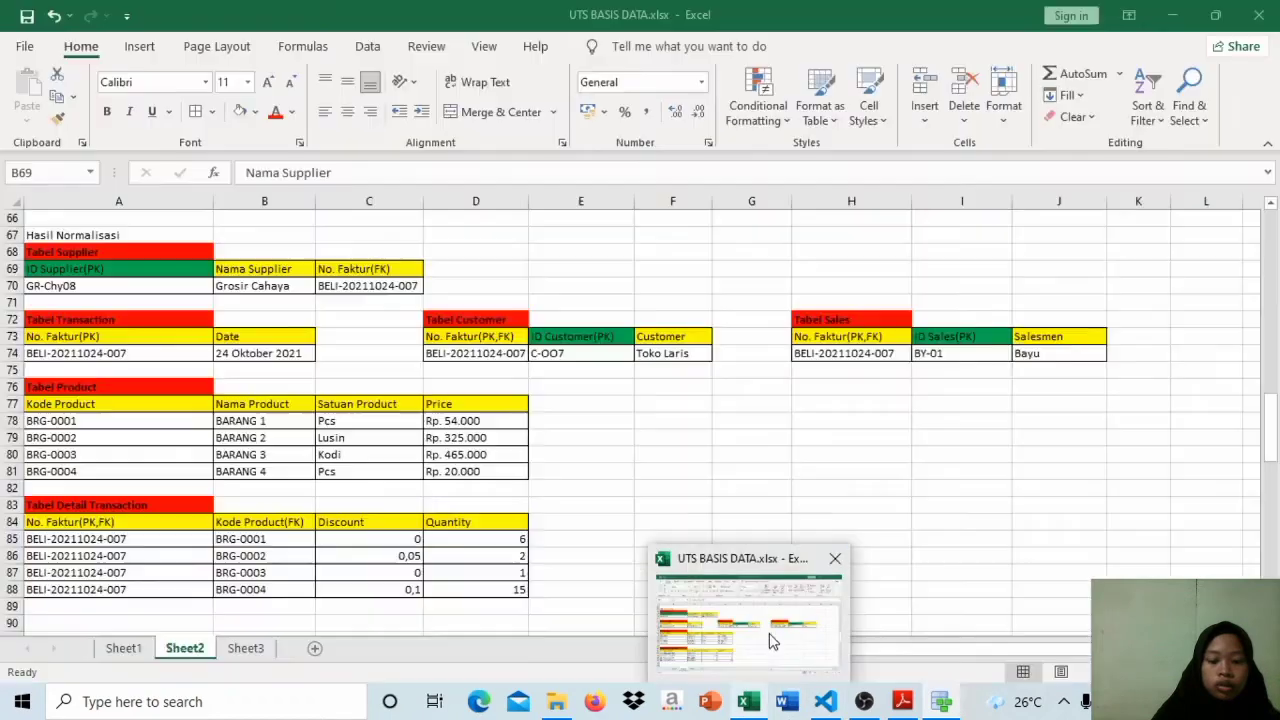
click(769, 640)
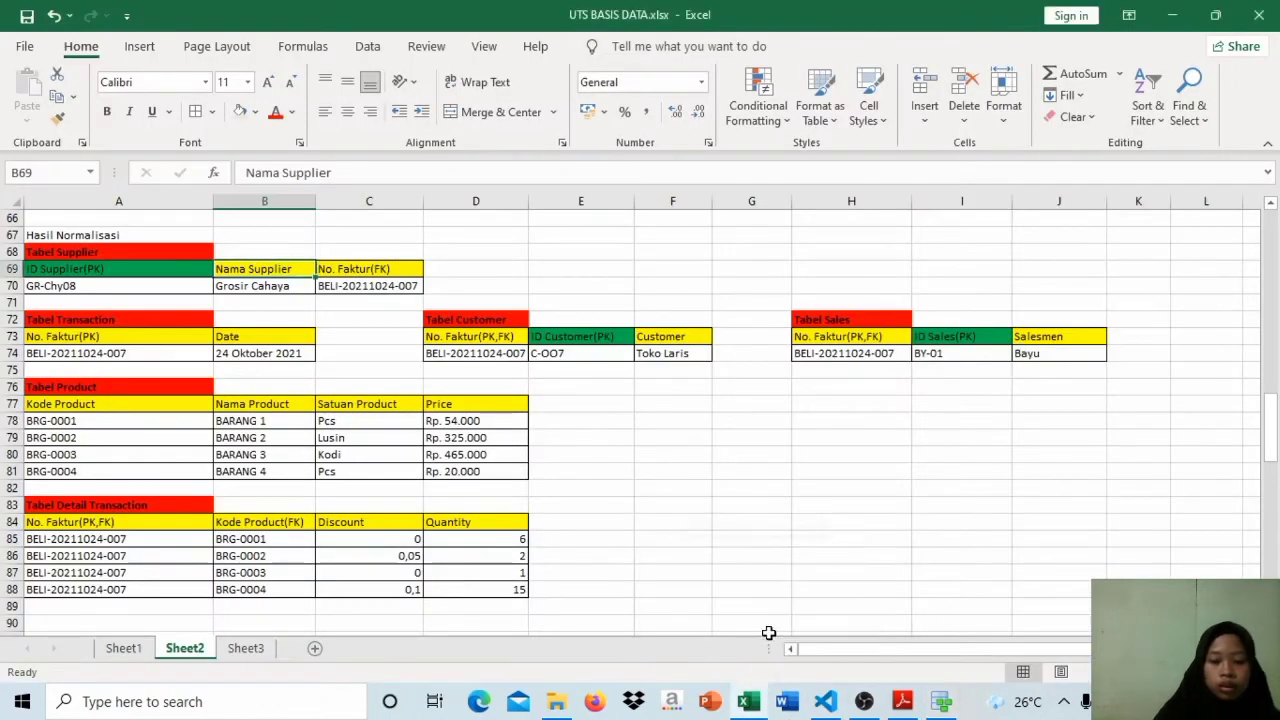
click(123, 648)
click(940, 701)
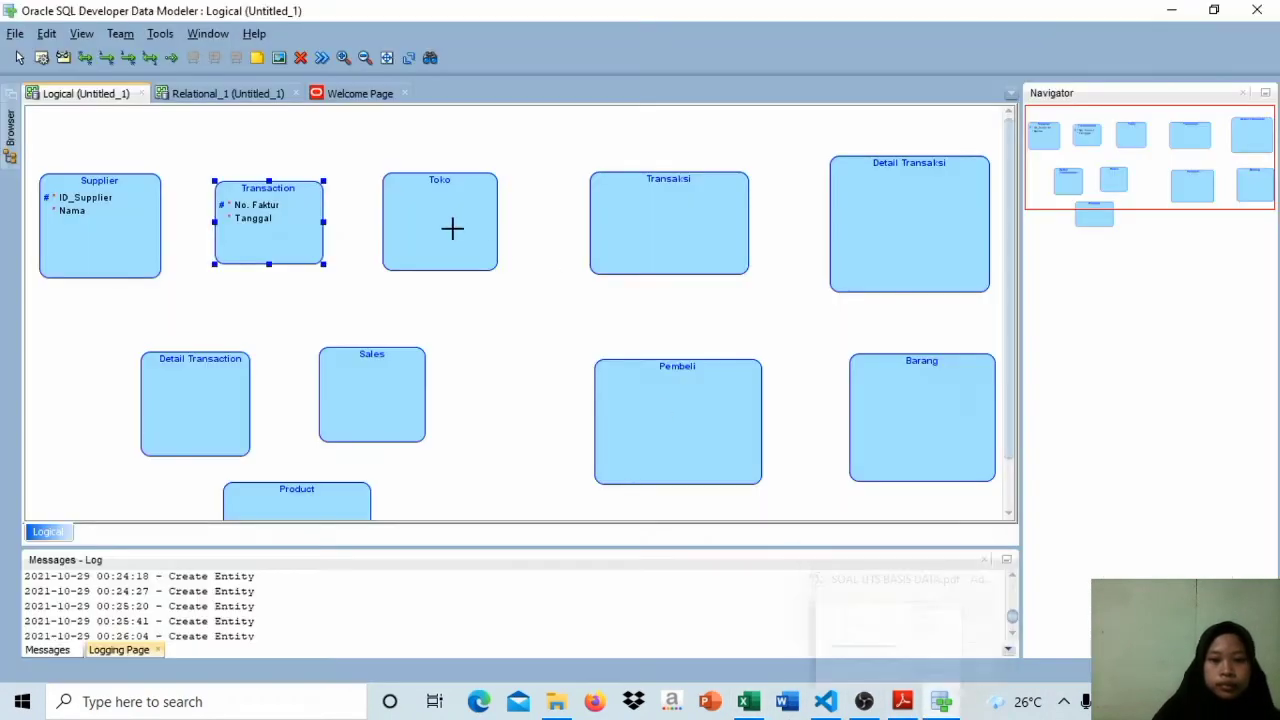
double_click(451, 229)
click(473, 222)
text(ID_Toko)
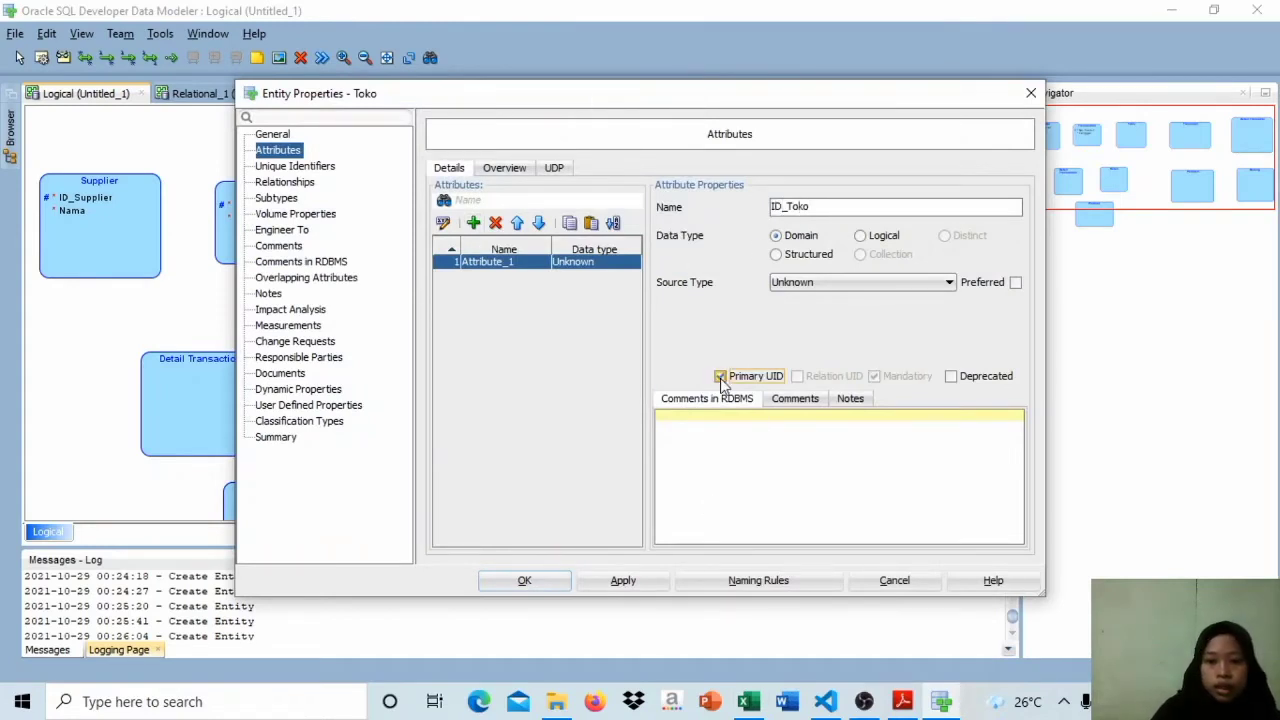
Step: Add the mandatory attributes Nama and Alamat to the Toko entity and accept the changes
click(473, 222)
text(Nama)
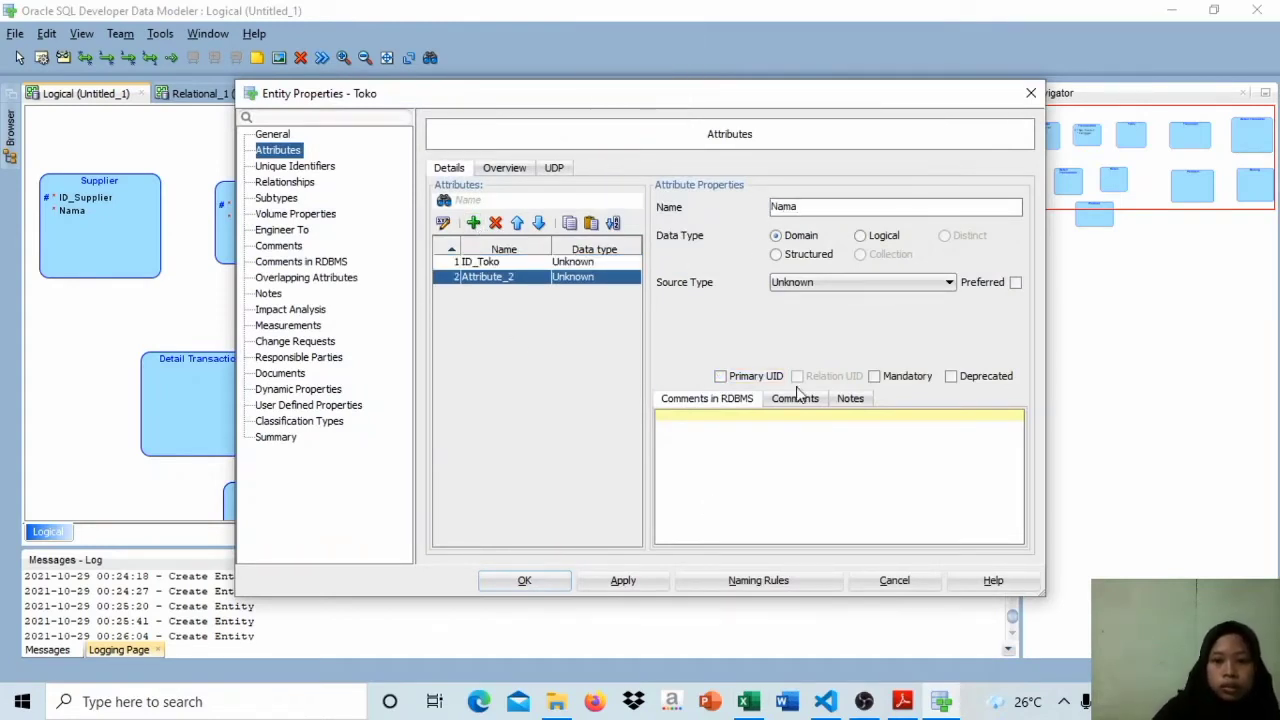
click(874, 376)
click(473, 222)
text(Alamat)
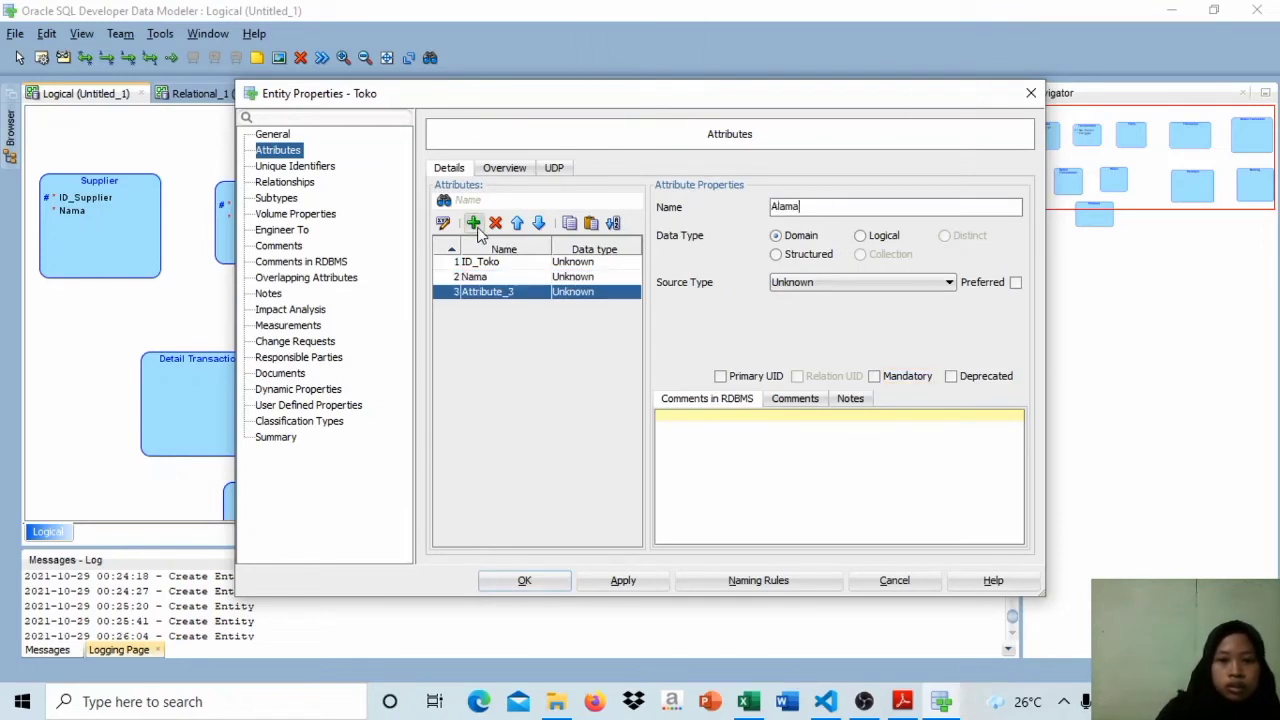
click(874, 376)
click(642, 584)
click(564, 590)
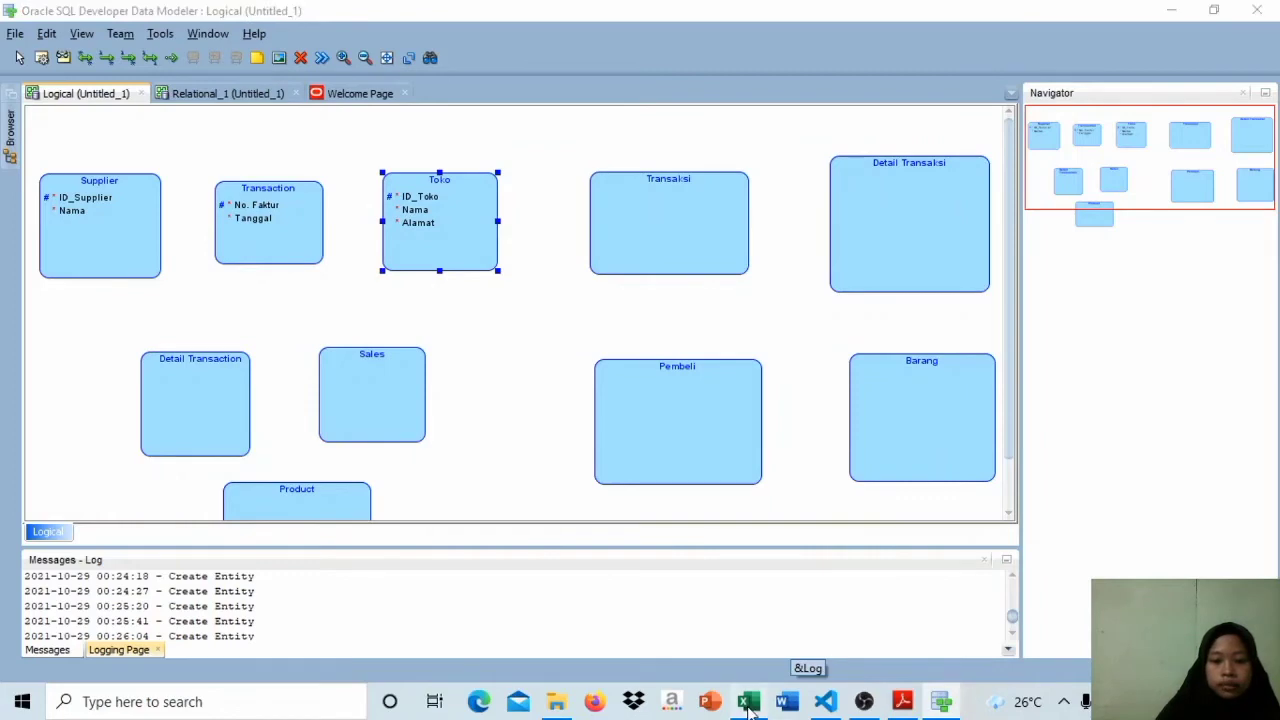
Step: Switch to Sheet2 of the Excel workbook and compare Tabel Detail Transaction's columns with the keys of Tabel Transaction and Tabel Product
click(748, 701)
click(180, 648)
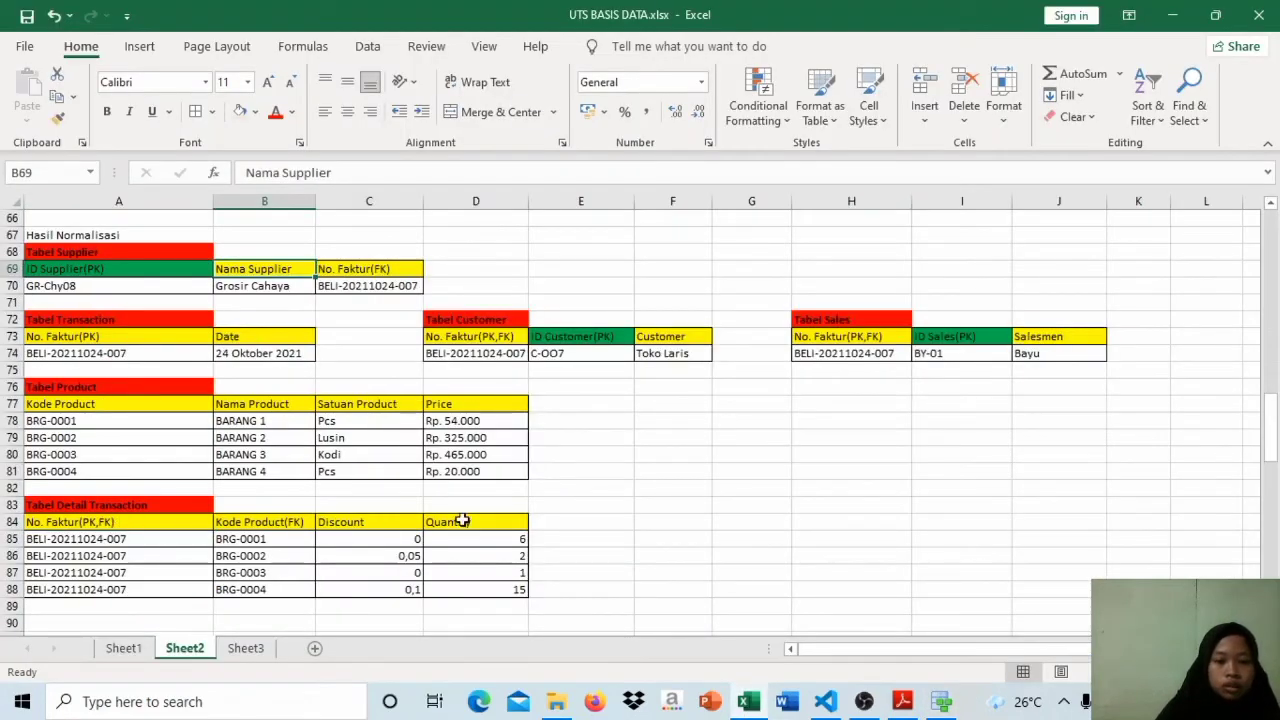
click(132, 530)
click(157, 337)
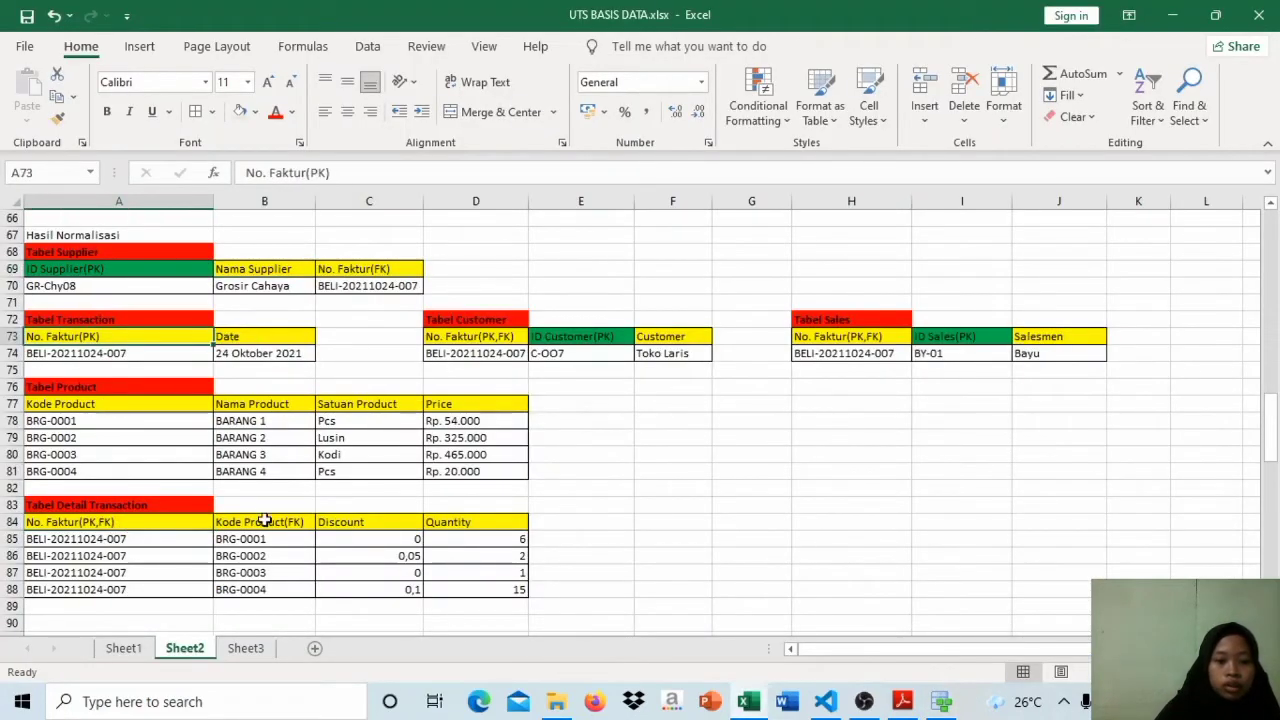
click(102, 406)
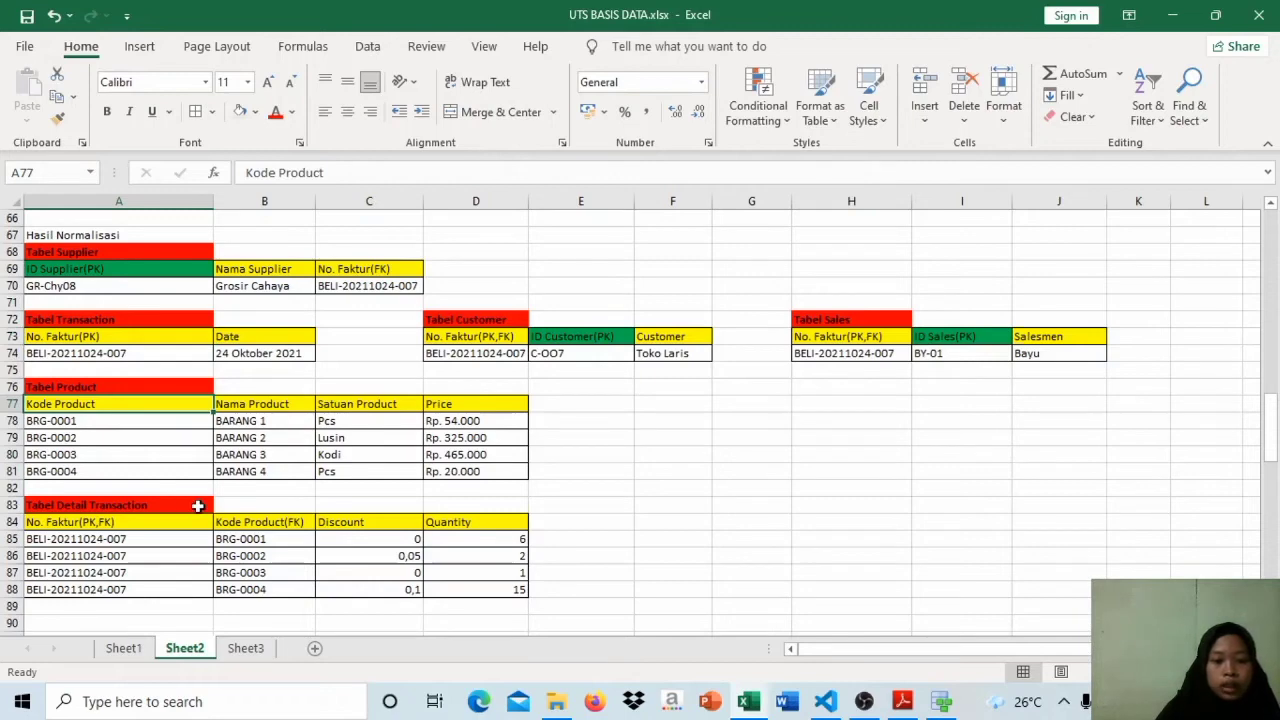
click(372, 529)
Step: Return to Data Modeler and add the mandatory attributes Discount and Quantity to the Detail Transaction entity
click(941, 701)
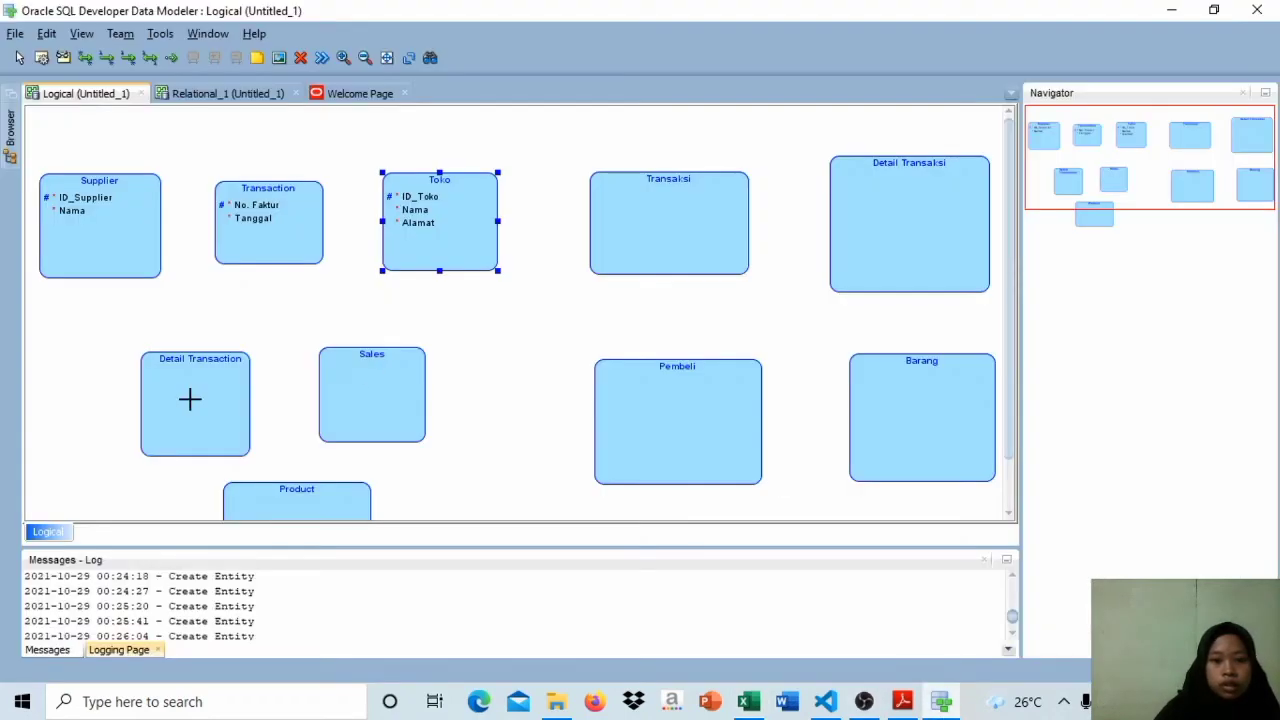
double_click(190, 399)
click(473, 223)
text(Discount)
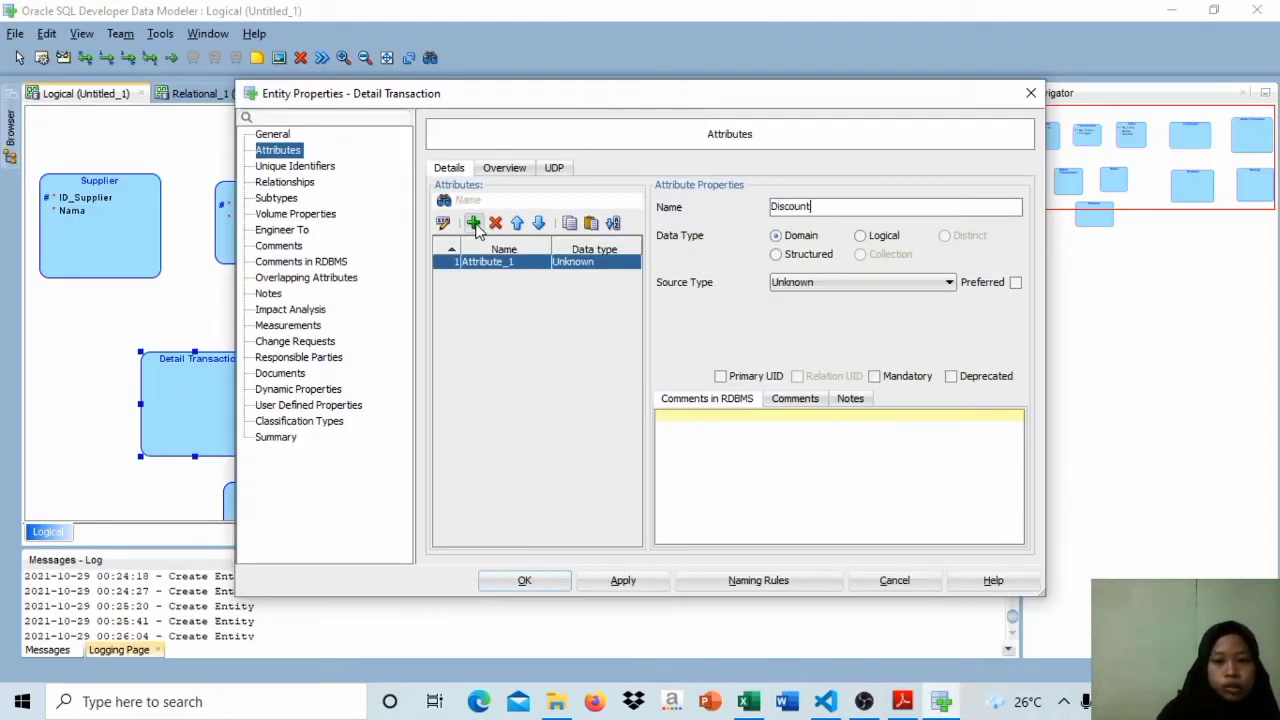
click(474, 224)
text(Qua)
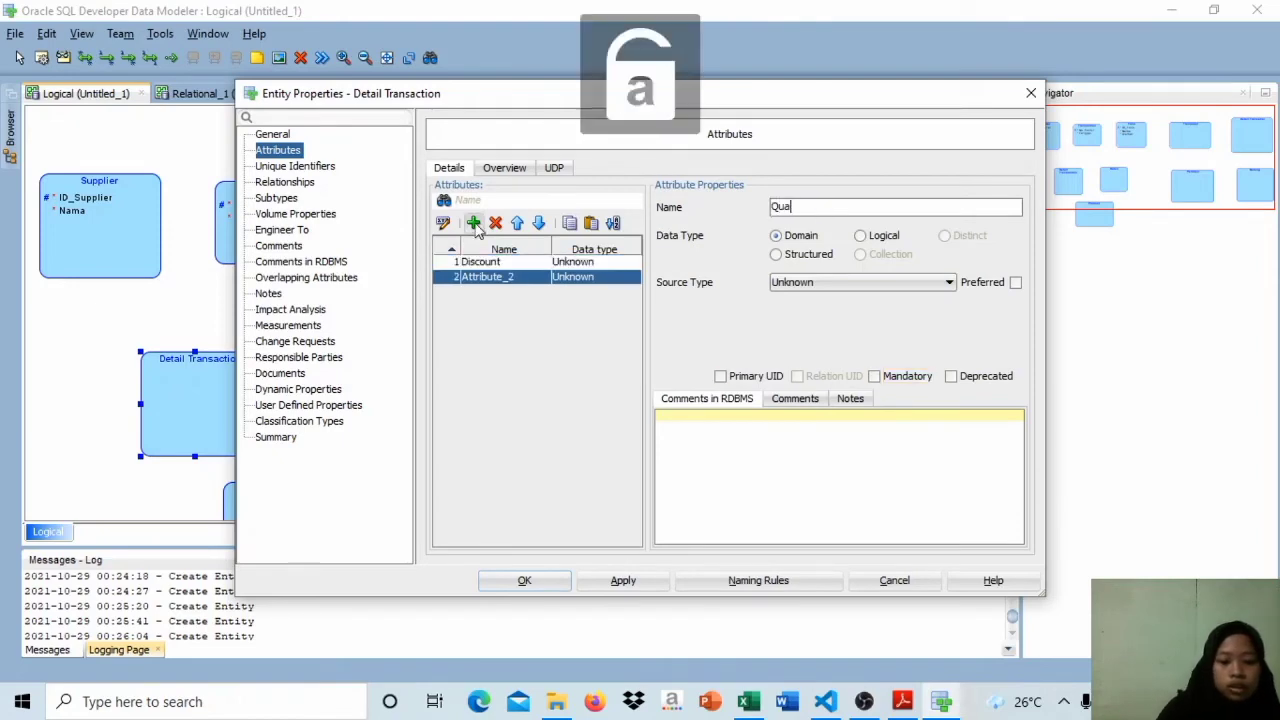
text(ntity)
click(874, 376)
click(530, 584)
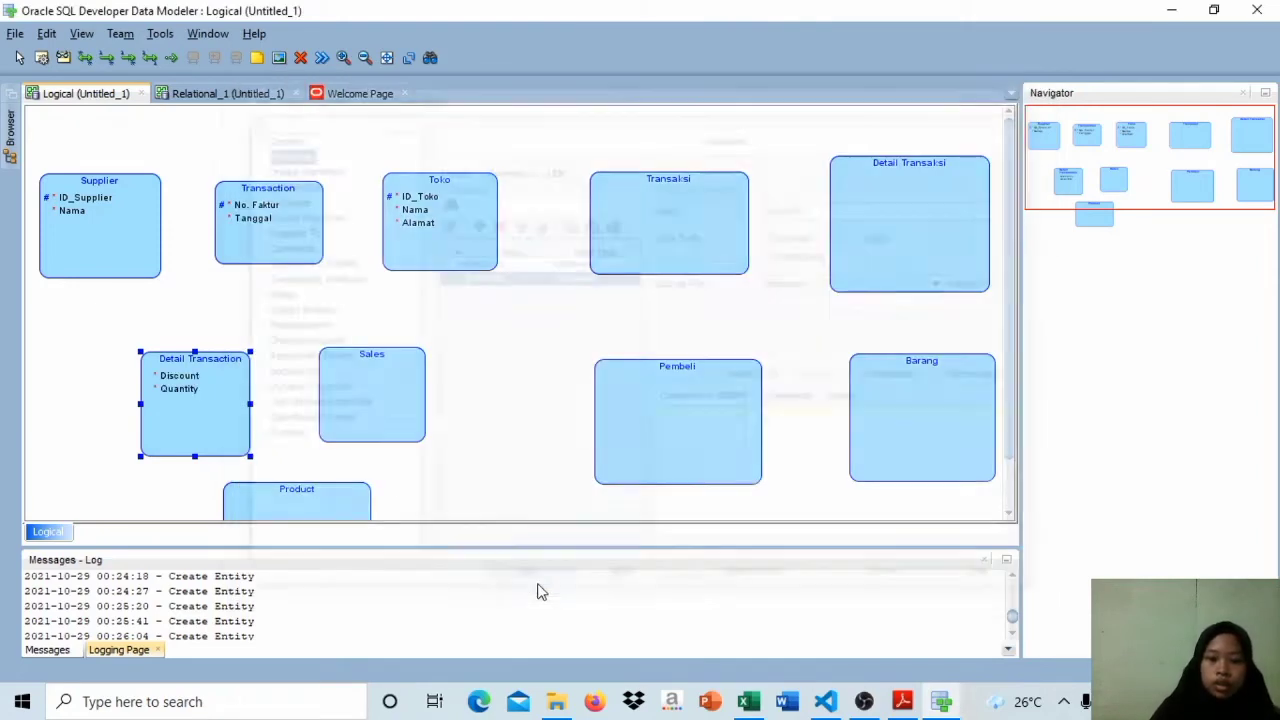
Step: Check Tabel Sales in the Excel workbook, then in Data Modeler add ID_Salesmen to the Sales entity as its primary UID
click(748, 701)
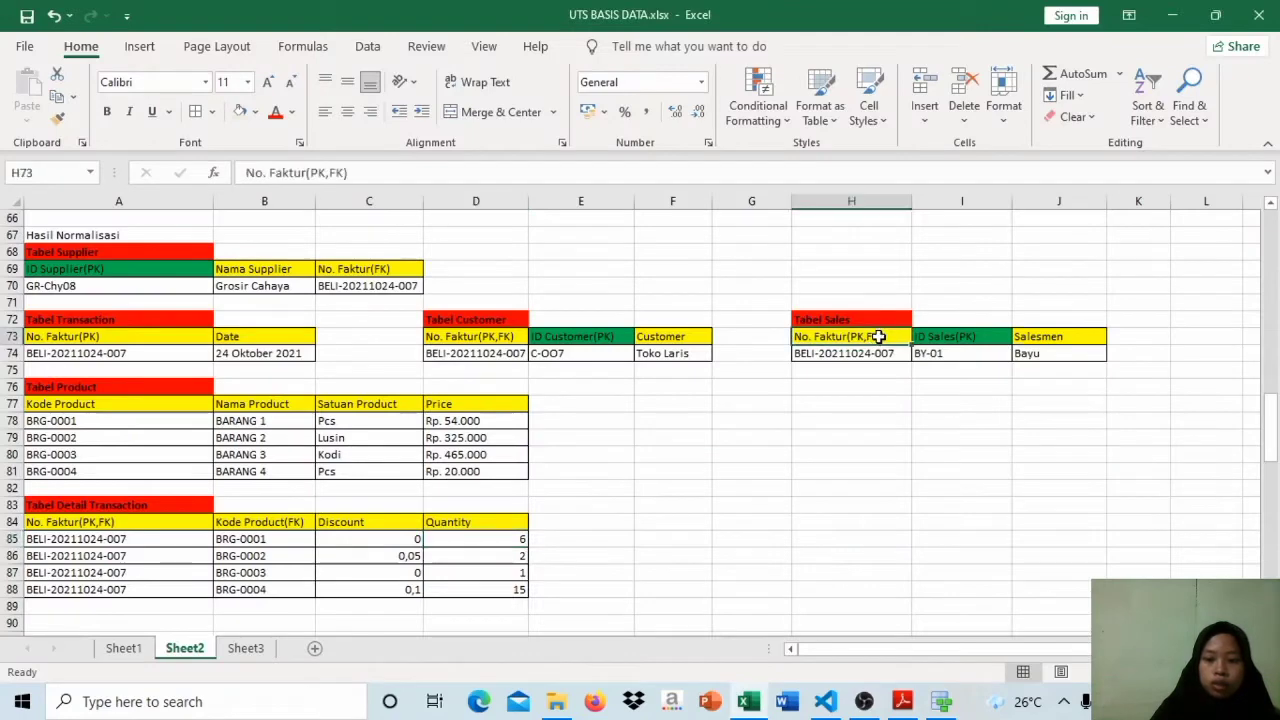
click(982, 339)
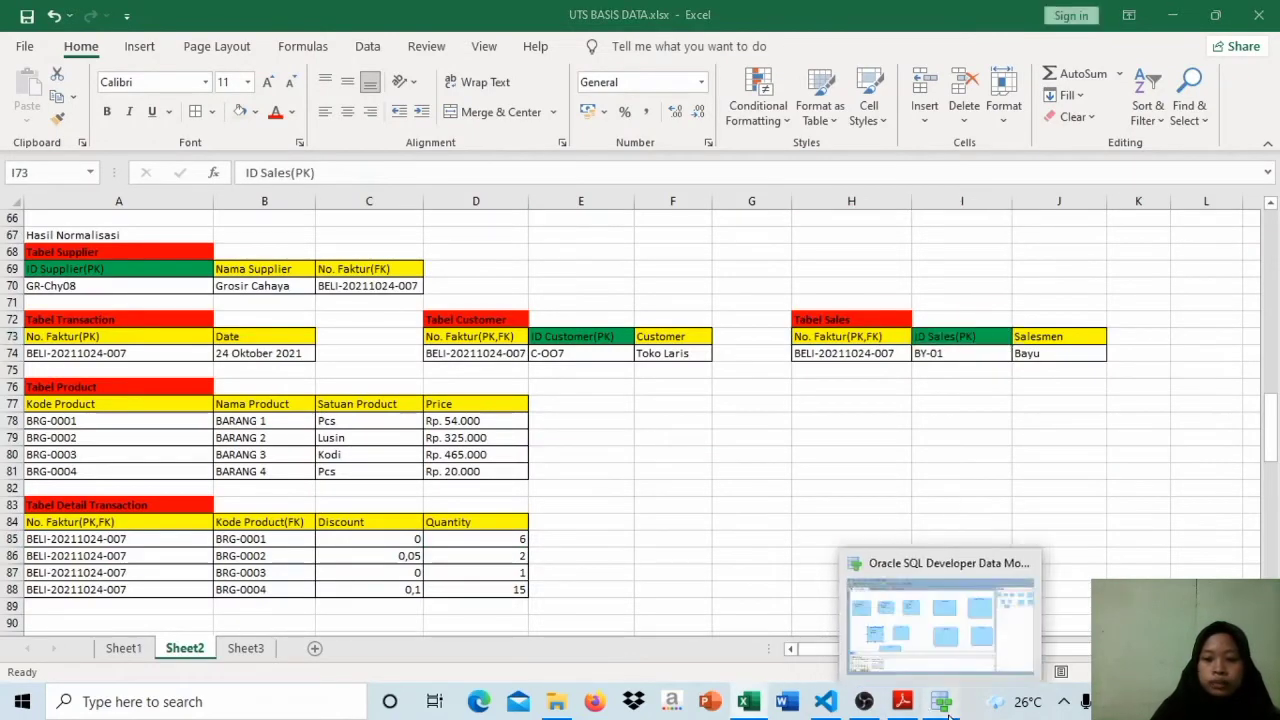
click(945, 705)
double_click(400, 394)
click(473, 222)
text(ID)
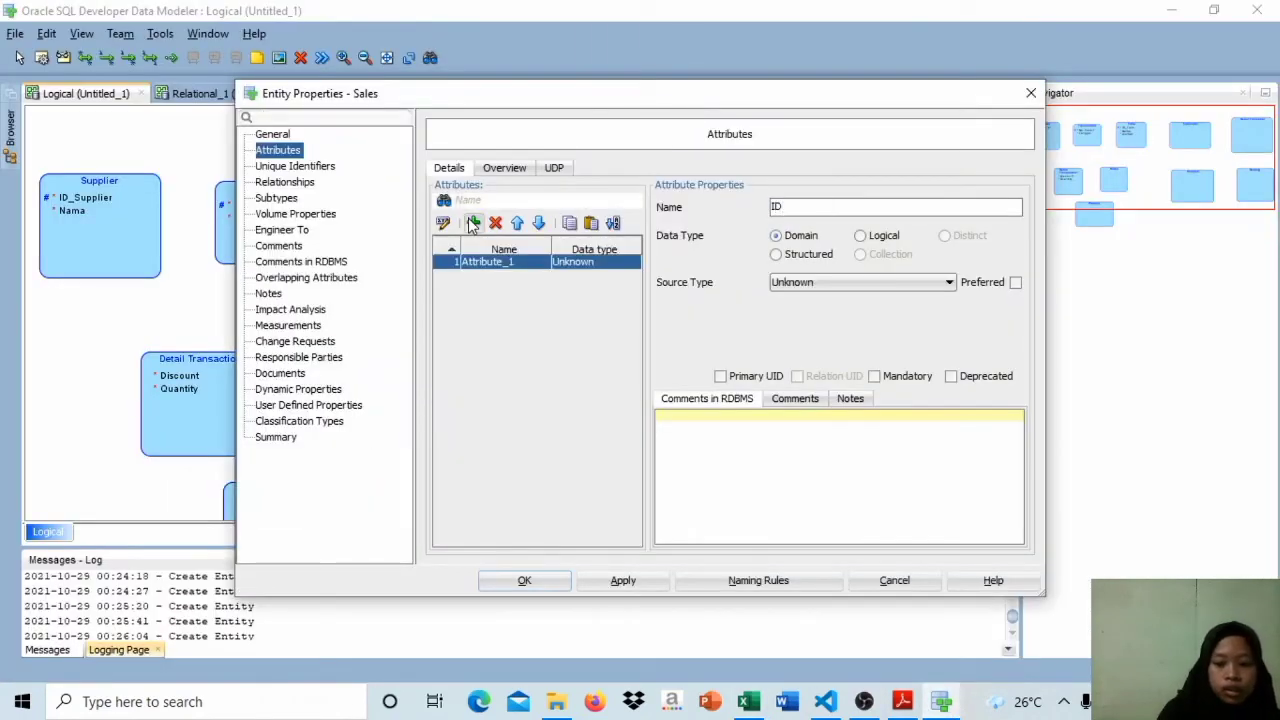
key(Caps_Lock)
text(_Salesmen)
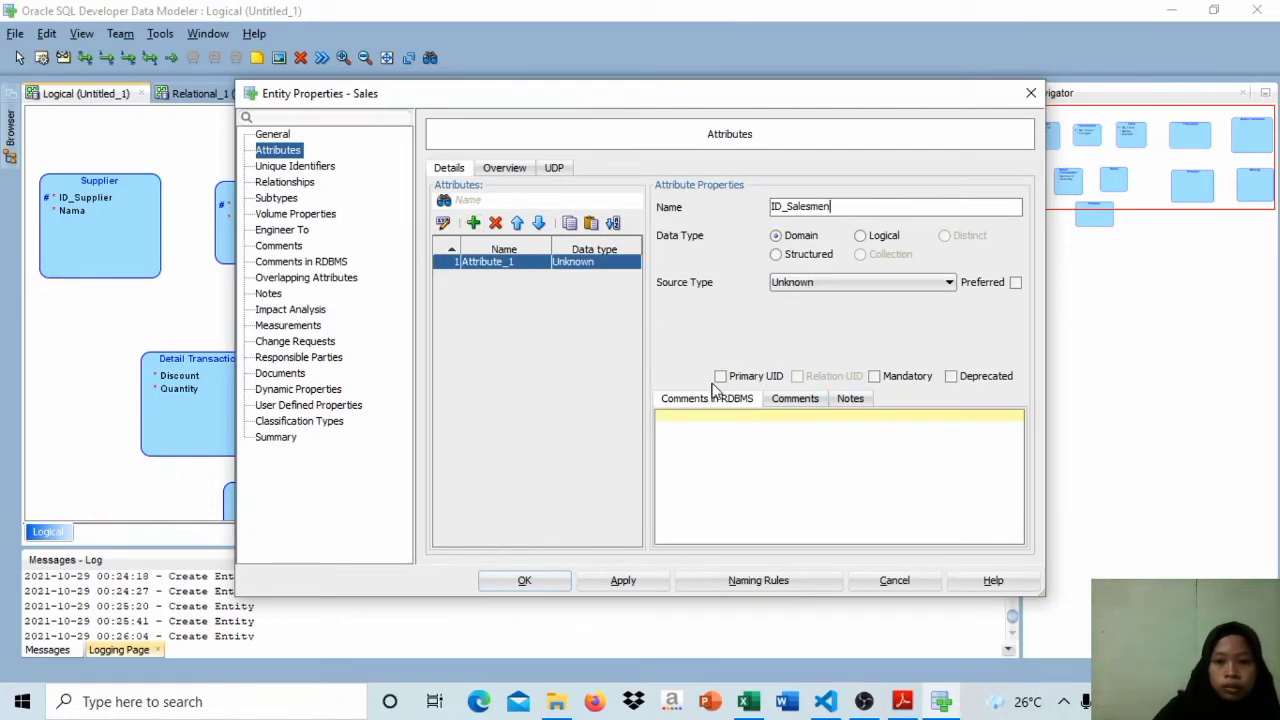
click(720, 376)
Step: Add the mandatory attribute Nama to the Sales entity and accept the changes
click(473, 222)
text(Nama)
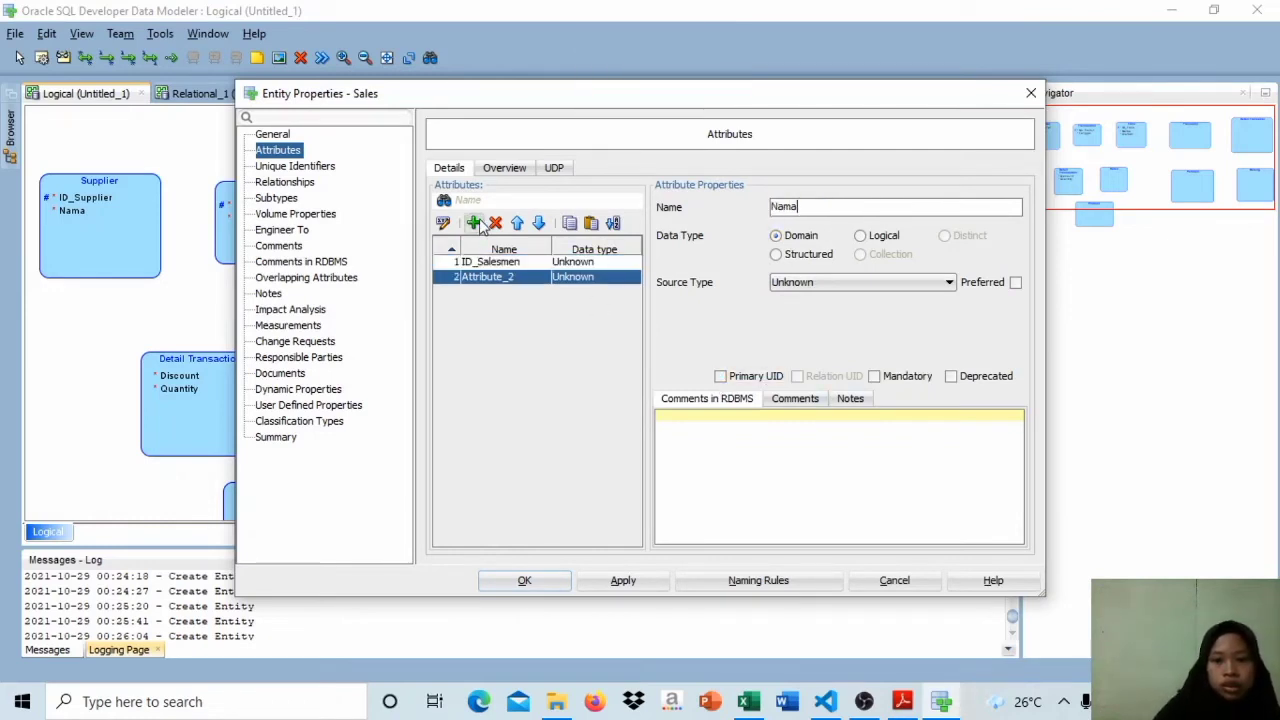
click(524, 581)
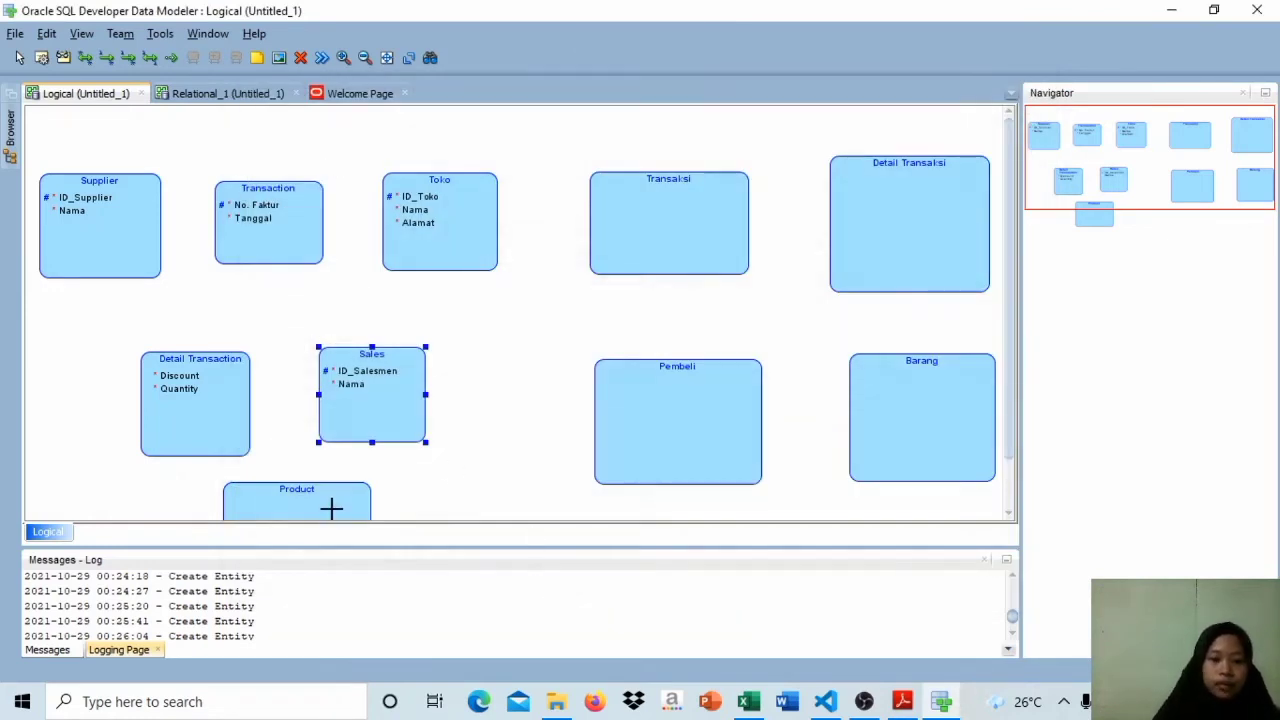
Step: Check Tabel Product in the Excel workbook, then in Data Modeler add Kode Product to the Product entity as its primary UID
click(743, 627)
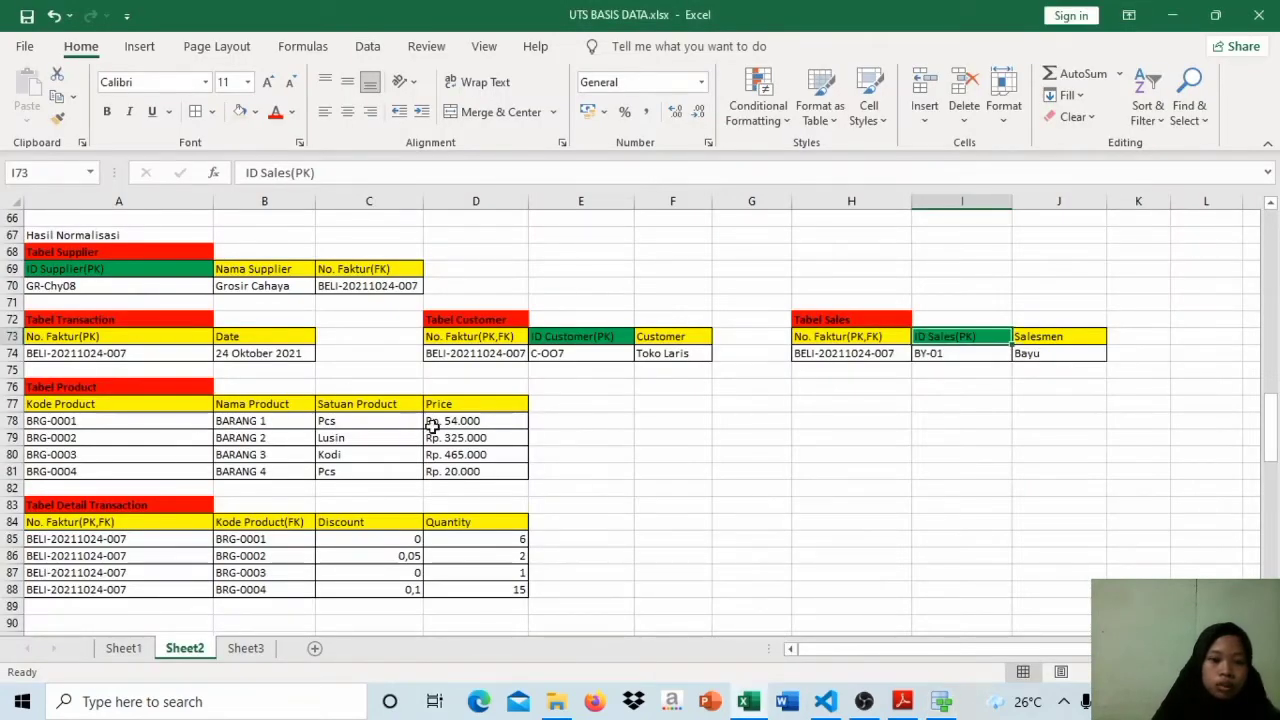
click(941, 701)
double_click(274, 503)
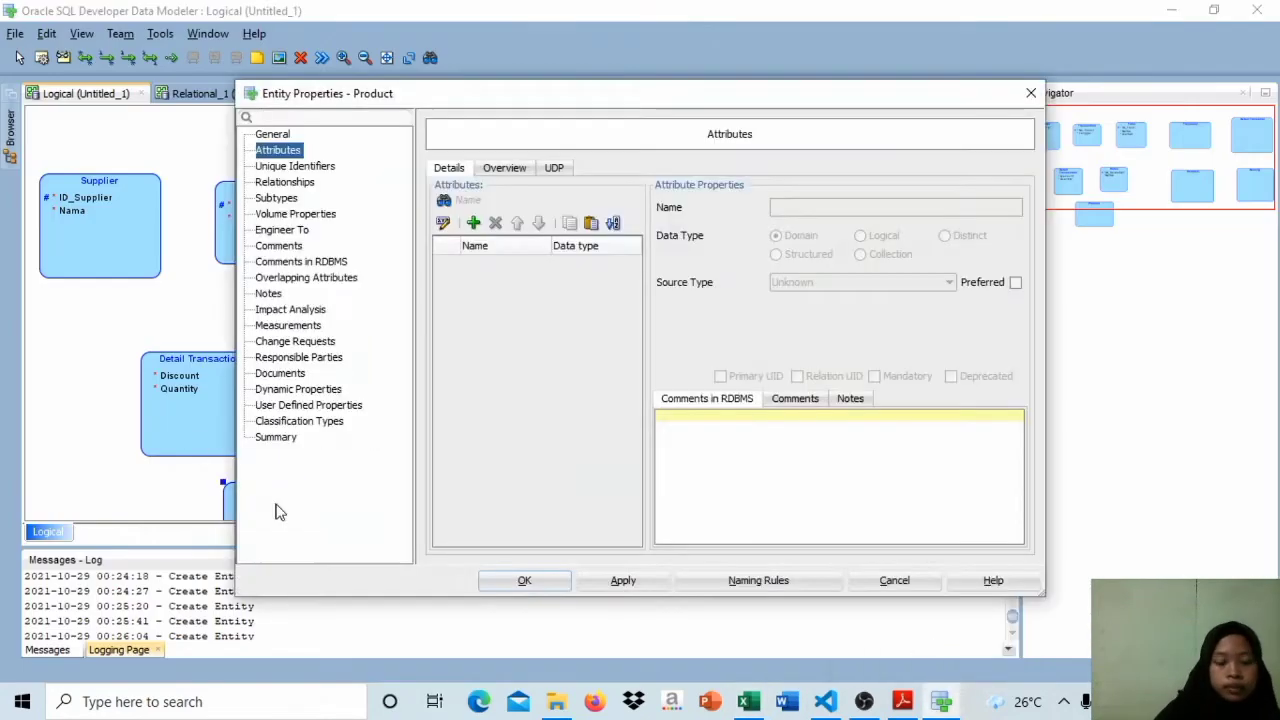
click(474, 224)
key(Caps_Lock)
text(KO)
key(Caps_Lock)
text(ode)
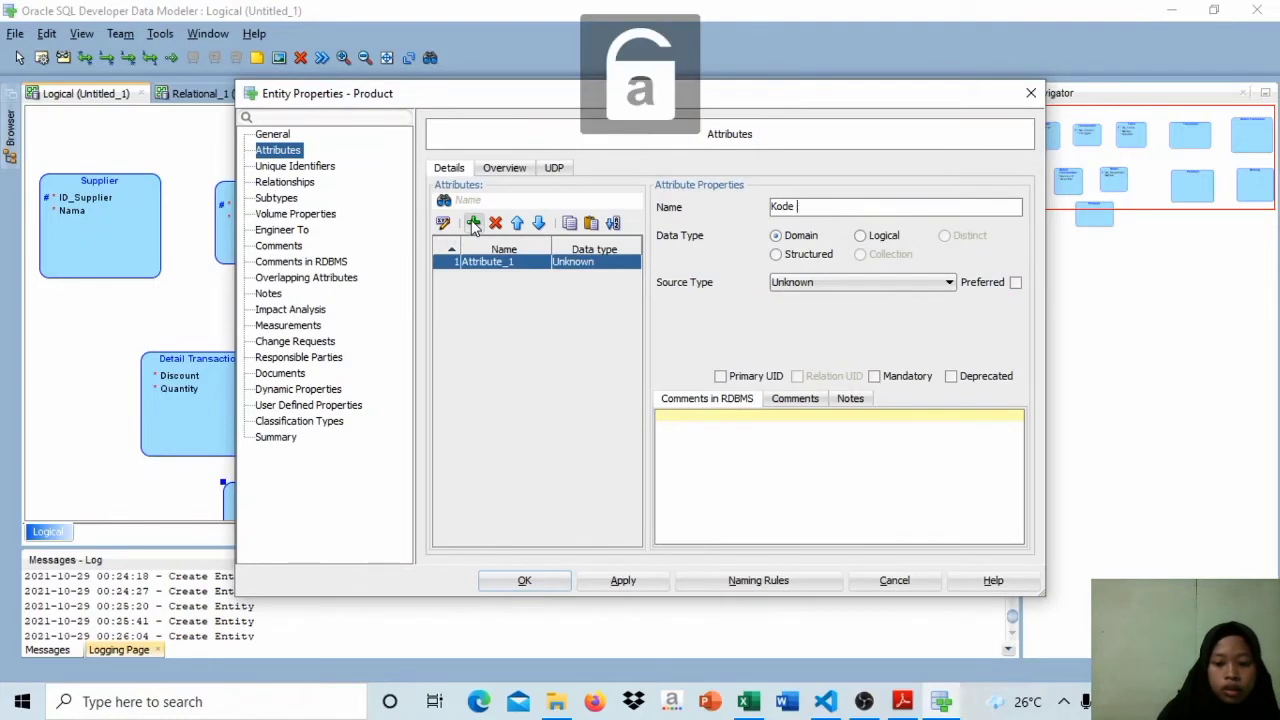
key(Caps_Lock)
text(Product)
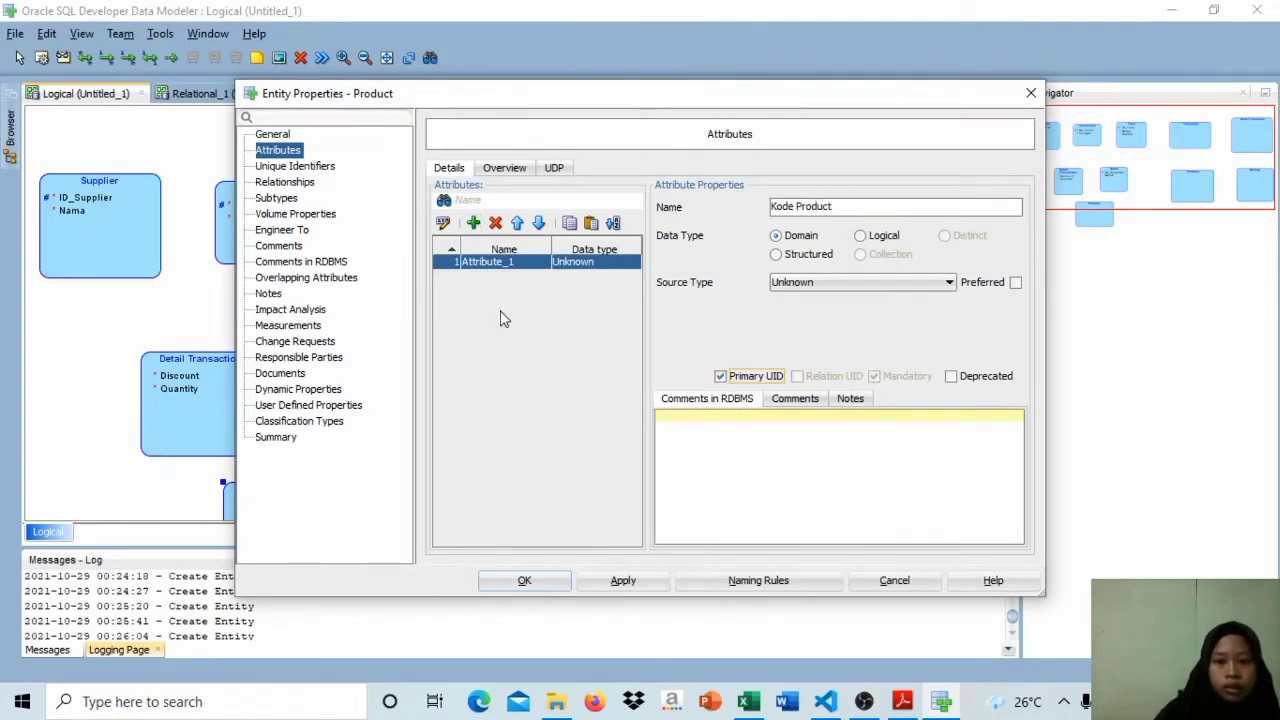
Step: Add the mandatory attributes Nama and Satuan to the Product entity
click(474, 224)
key(Caps_Lock)
text(Nama)
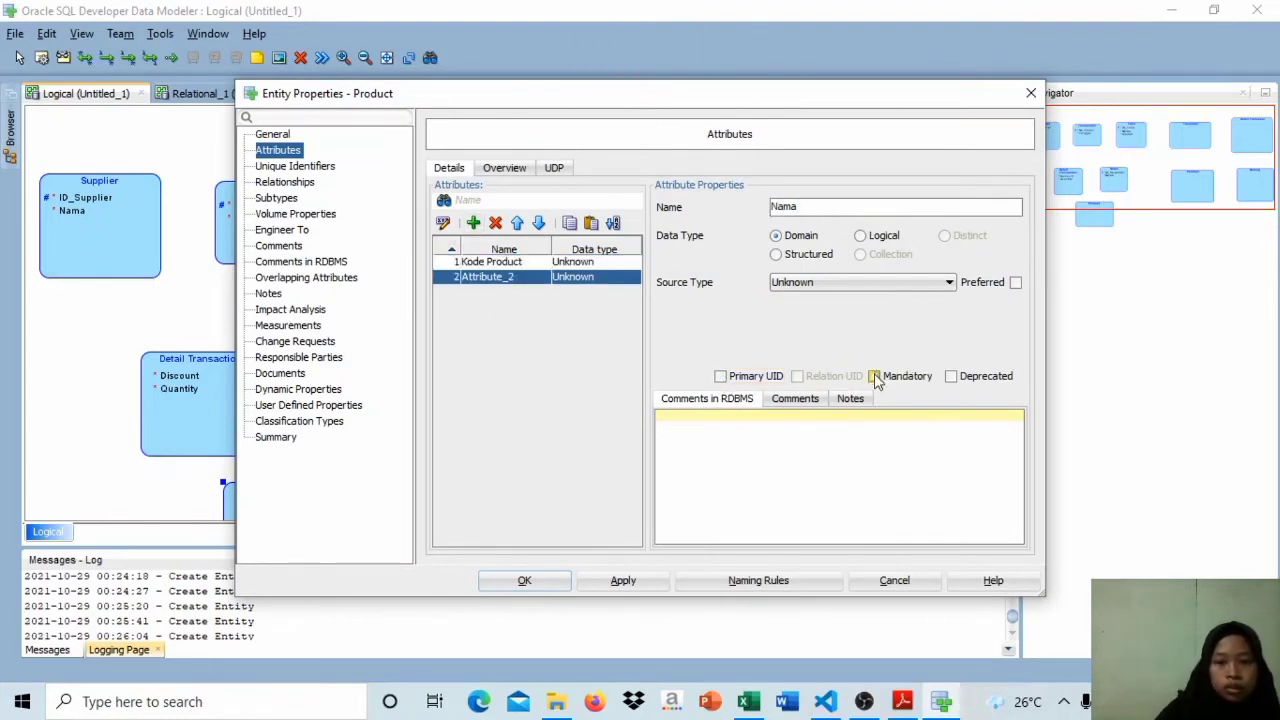
key(Caps_Lock)
click(474, 224)
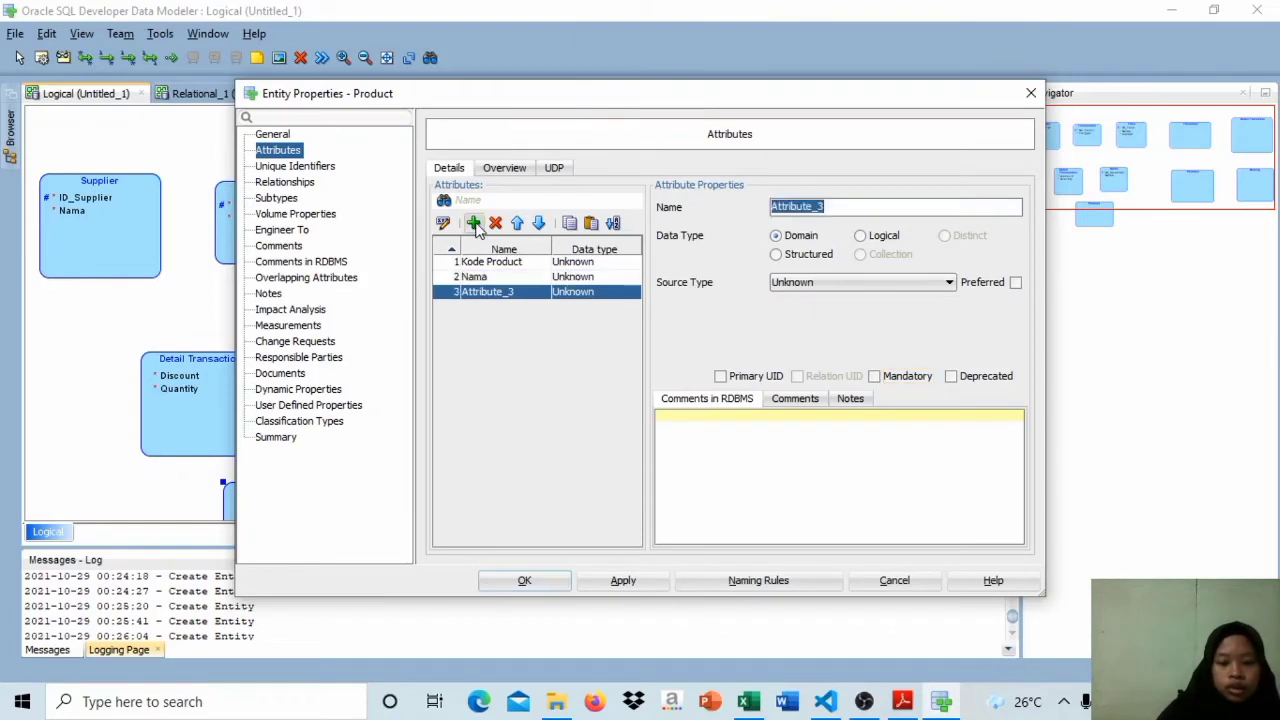
text(S)
key(Caps_Lock)
text(atuan)
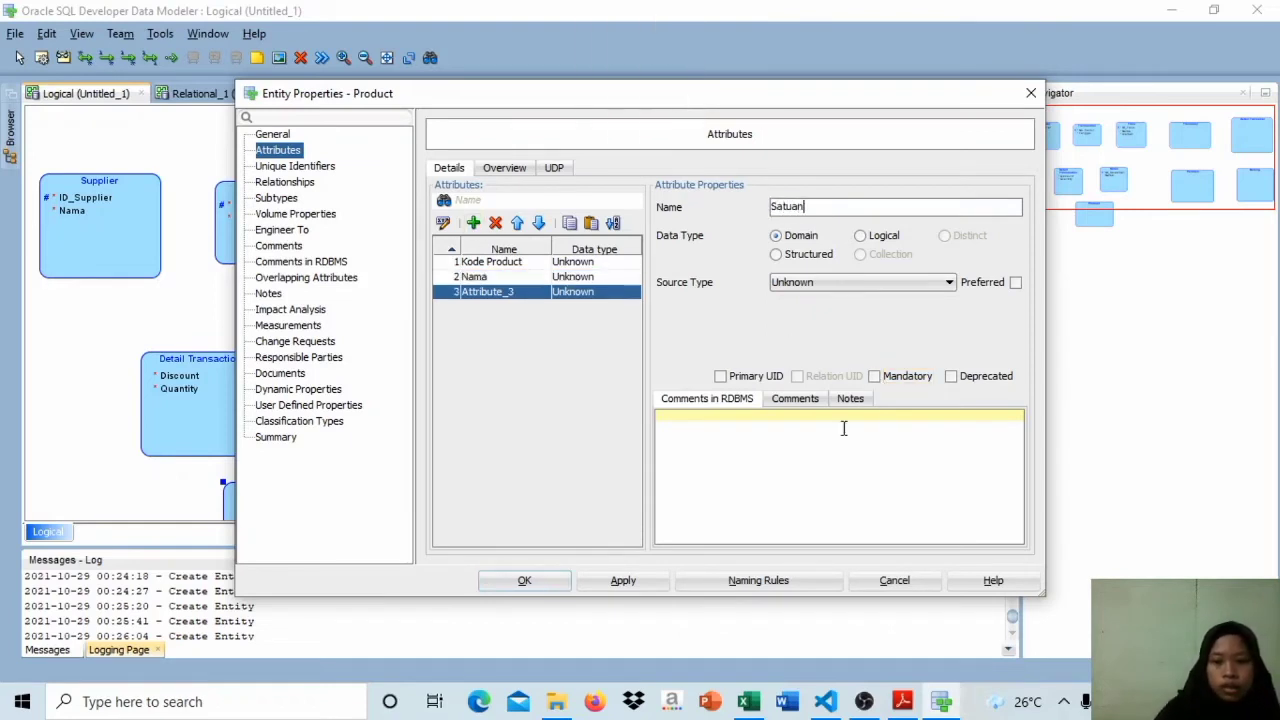
Step: Add the mandatory attribute Price to the Product entity and accept the changes
click(473, 223)
key(Caps_Lock)
text(P)
key(Caps_Lock)
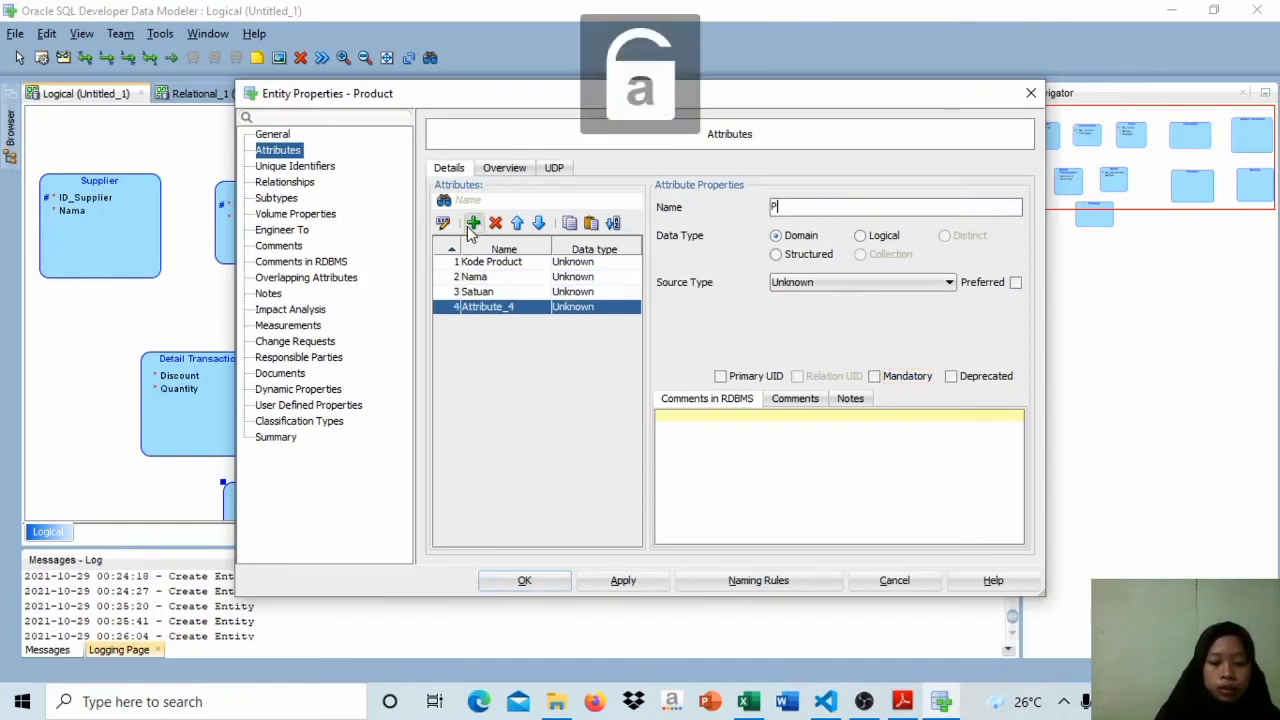
text(rice)
click(874, 376)
click(524, 580)
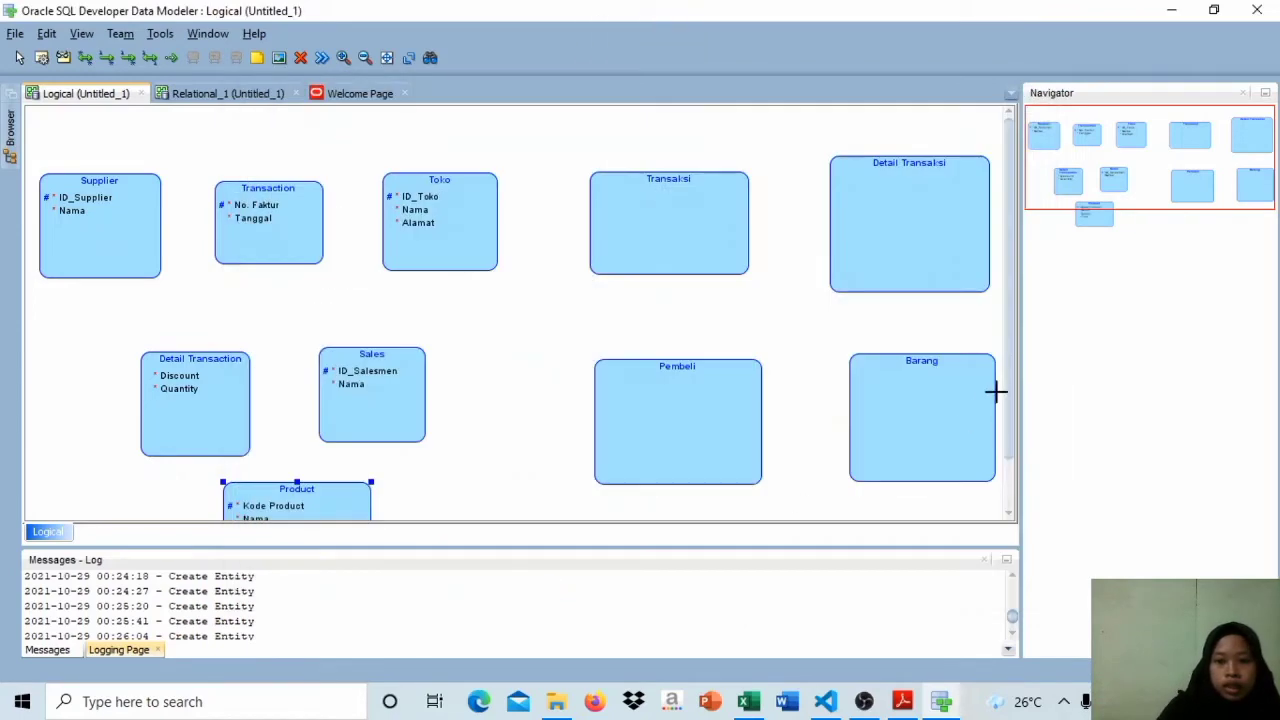
Step: Check Sheet1 of the Excel workbook, then in Data Modeler add No. Transaksi to the Transaksi entity as its primary UID
scroll(995, 392, down, 2)
click(620, 186)
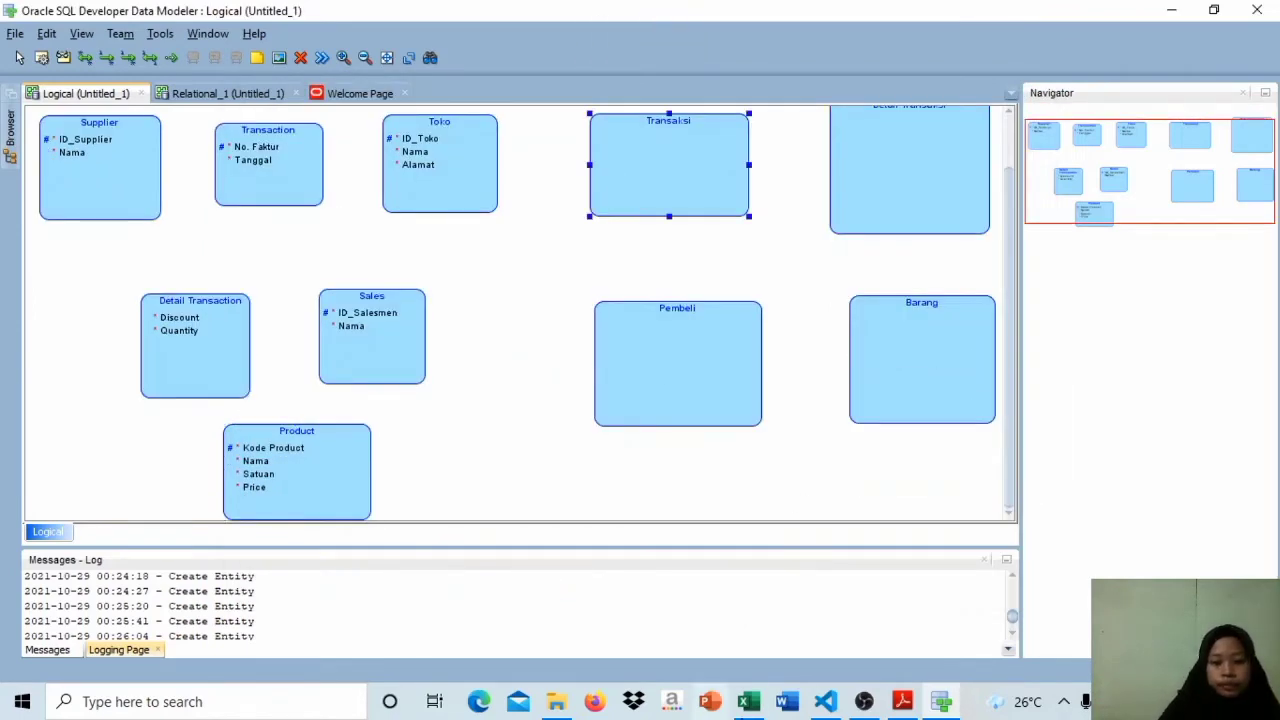
click(748, 701)
click(124, 648)
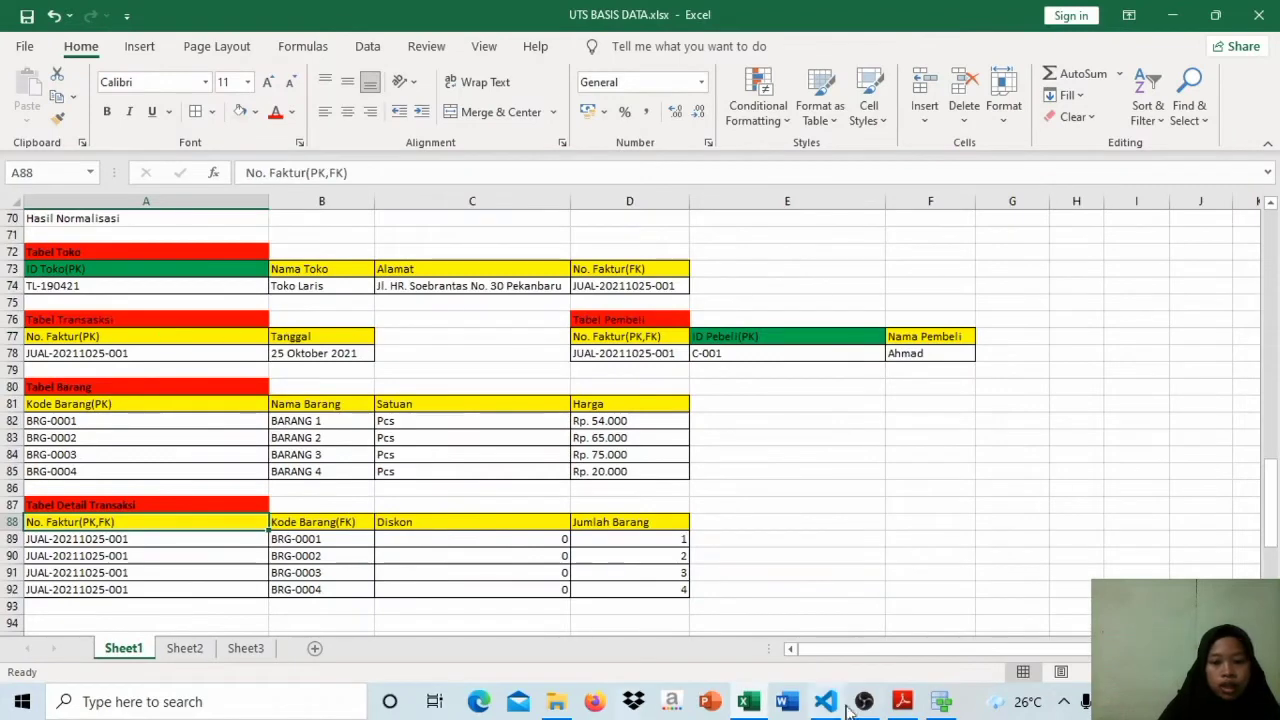
mouse_move(862, 703)
click(908, 629)
double_click(677, 173)
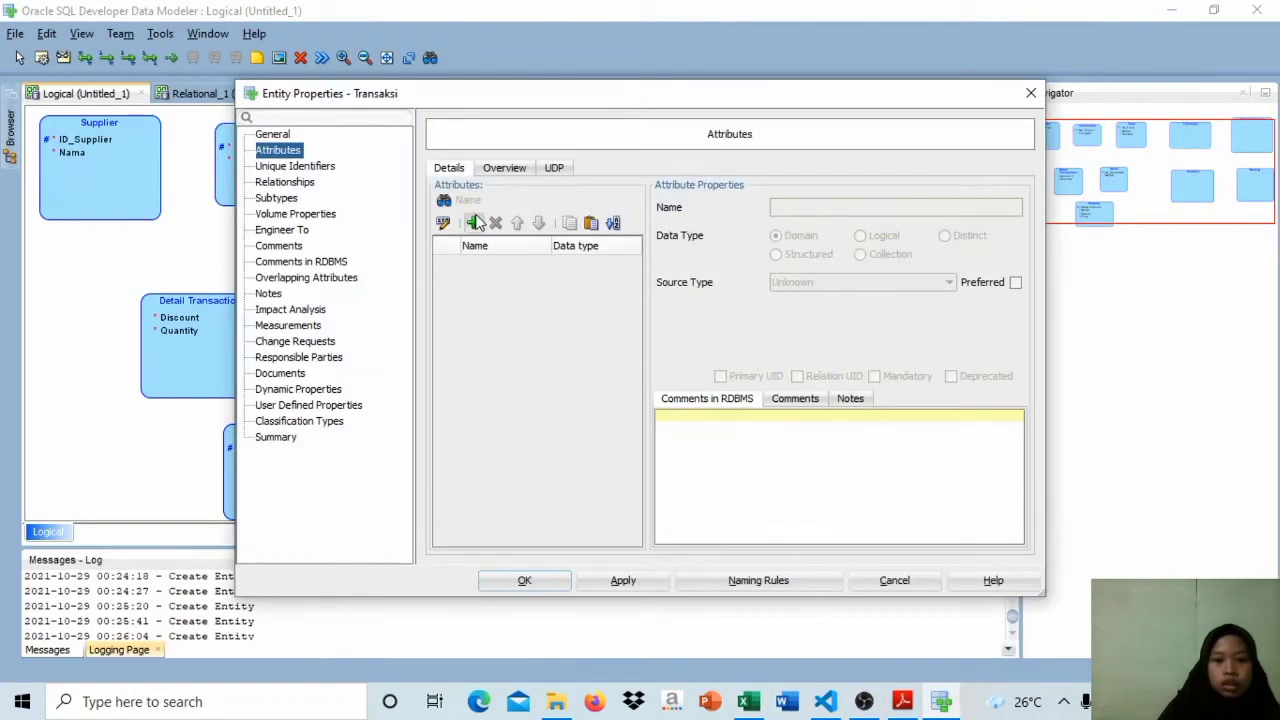
click(474, 222)
text(No. Transaksi)
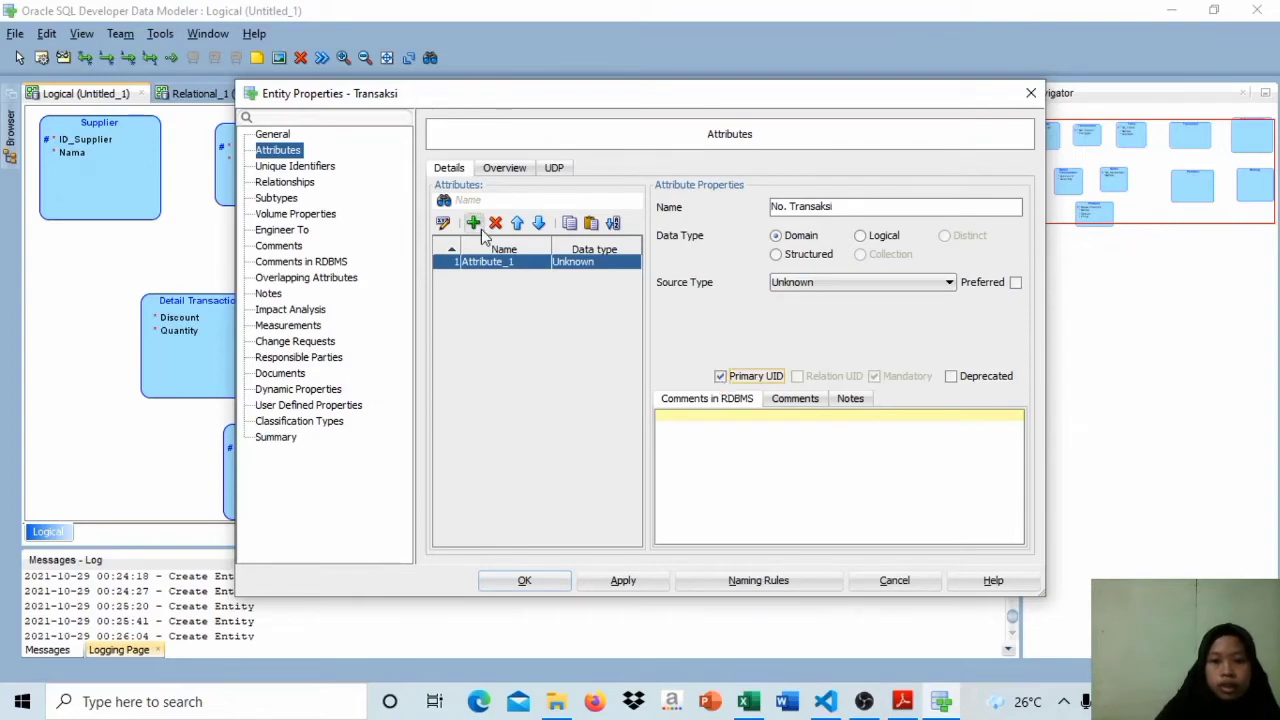
Step: Add the mandatory attribute Tanggal to the Transaksi entity and accept the changes
click(474, 222)
key(Caps_Lock)
text(Tanggal)
click(874, 376)
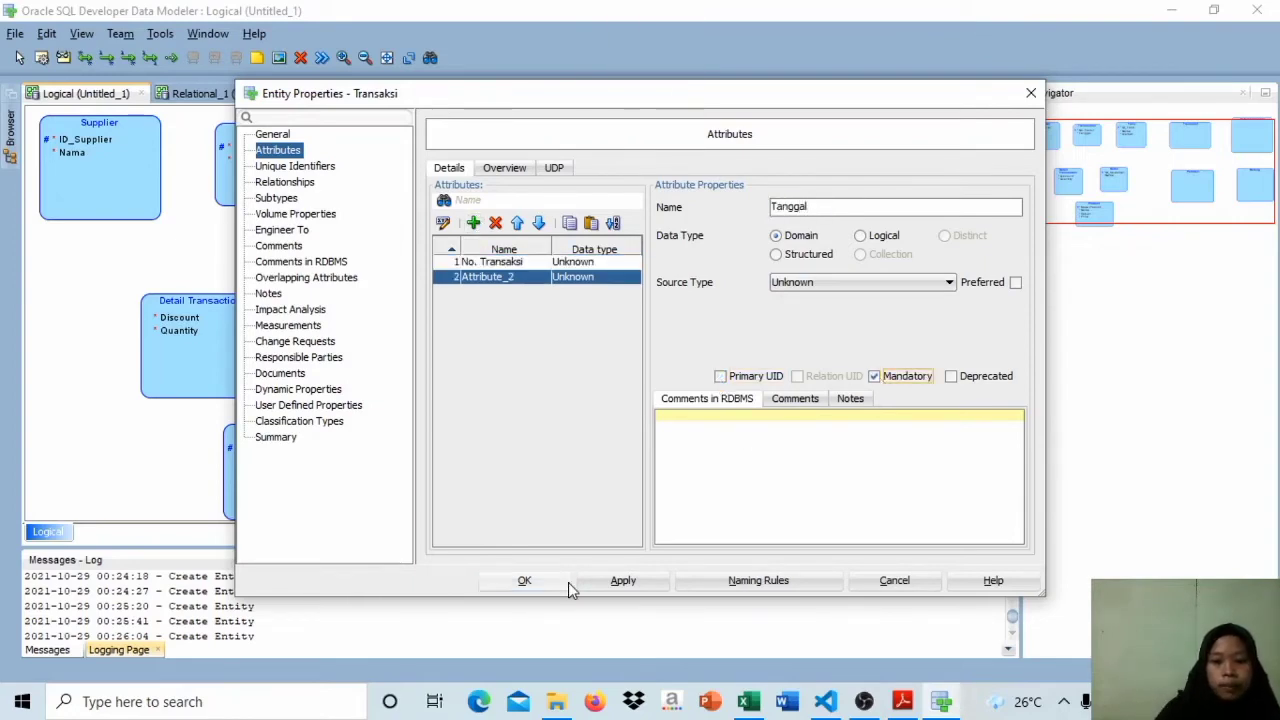
click(567, 583)
Step: Check Tabel Detail Transaksi in the Excel workbook, then in Data Modeler add the mandatory attribute Diskon to the Detail Transaksi entity
drag(1008, 211, 1008, 160)
click(749, 703)
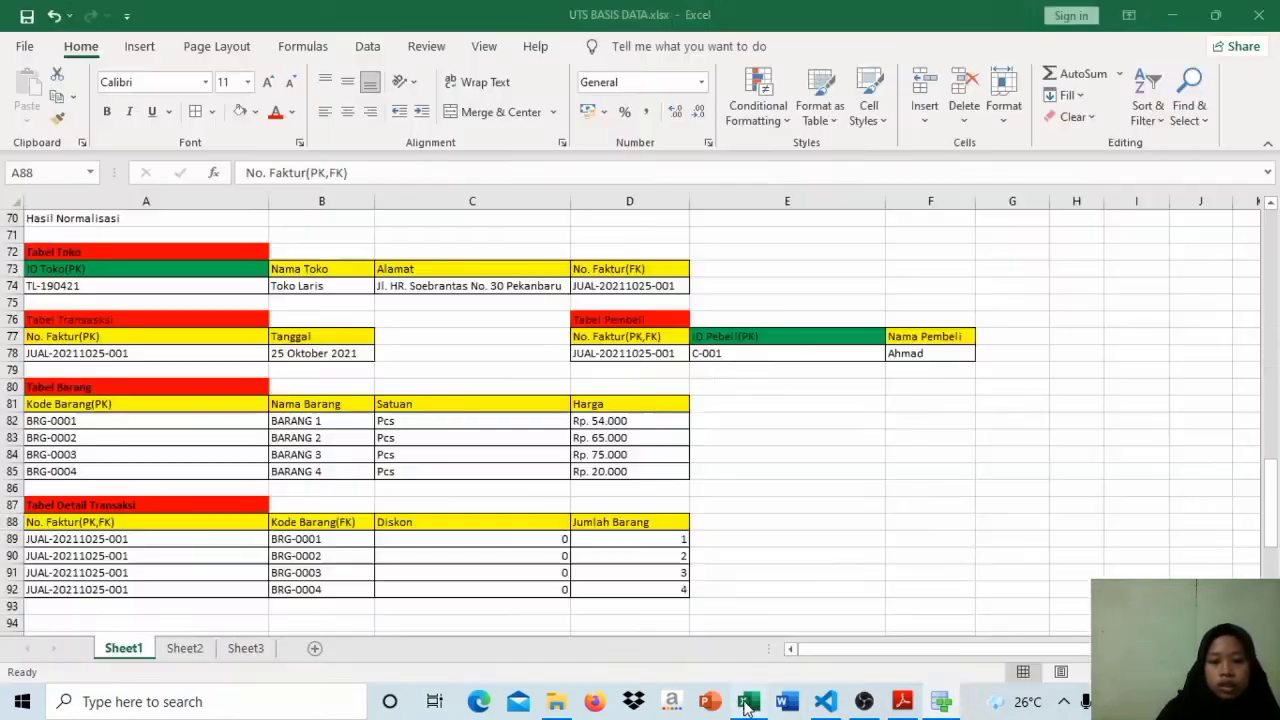
click(941, 703)
double_click(928, 226)
click(473, 222)
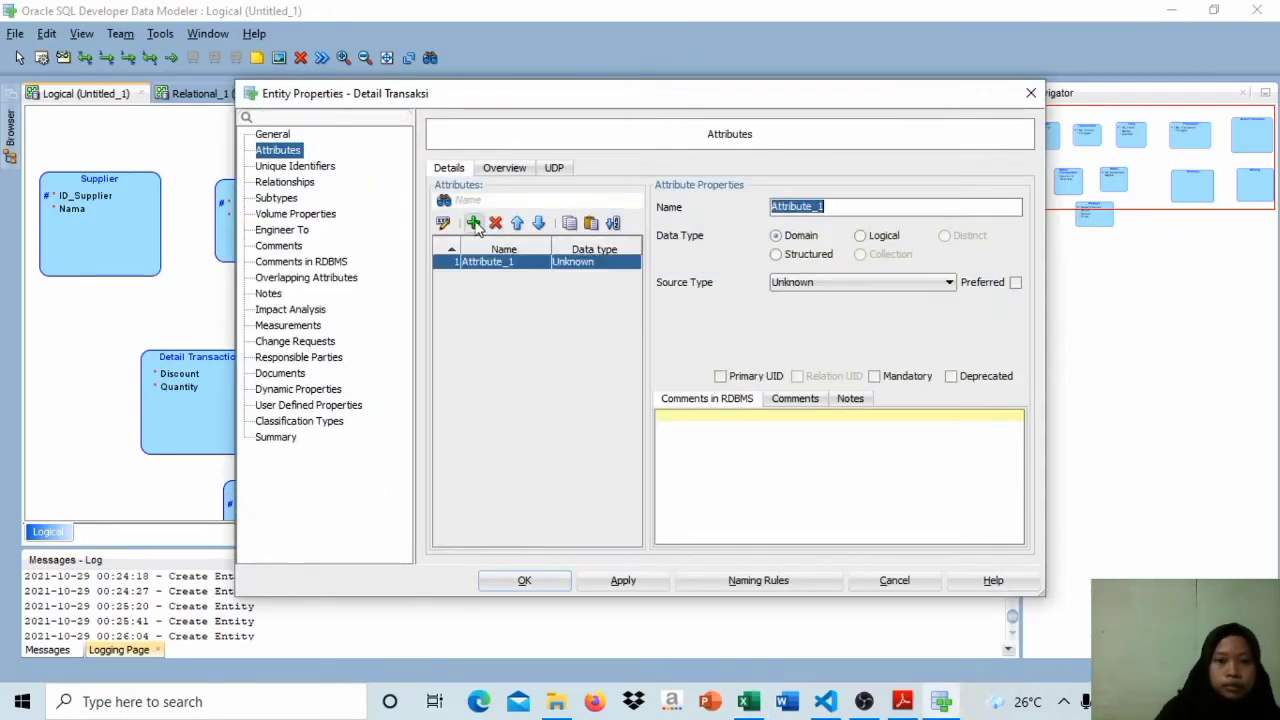
key(Caps_Lock)
text(D)
key(Caps_Lock)
text(iskon)
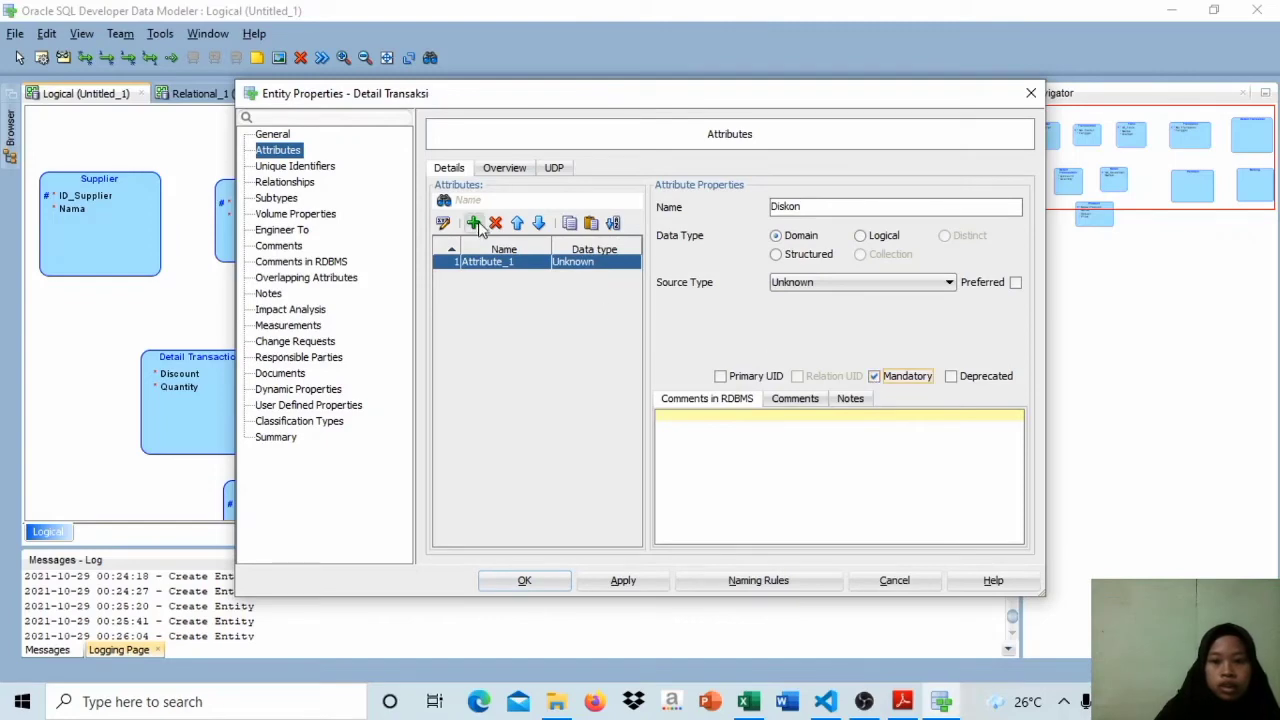
Step: Add the mandatory attribute Jumlah Barang to the Detail Transaksi entity and accept the changes
click(473, 222)
key(Caps_Lock)
text(J)
key(Caps_Lock)
text(umlah Barang)
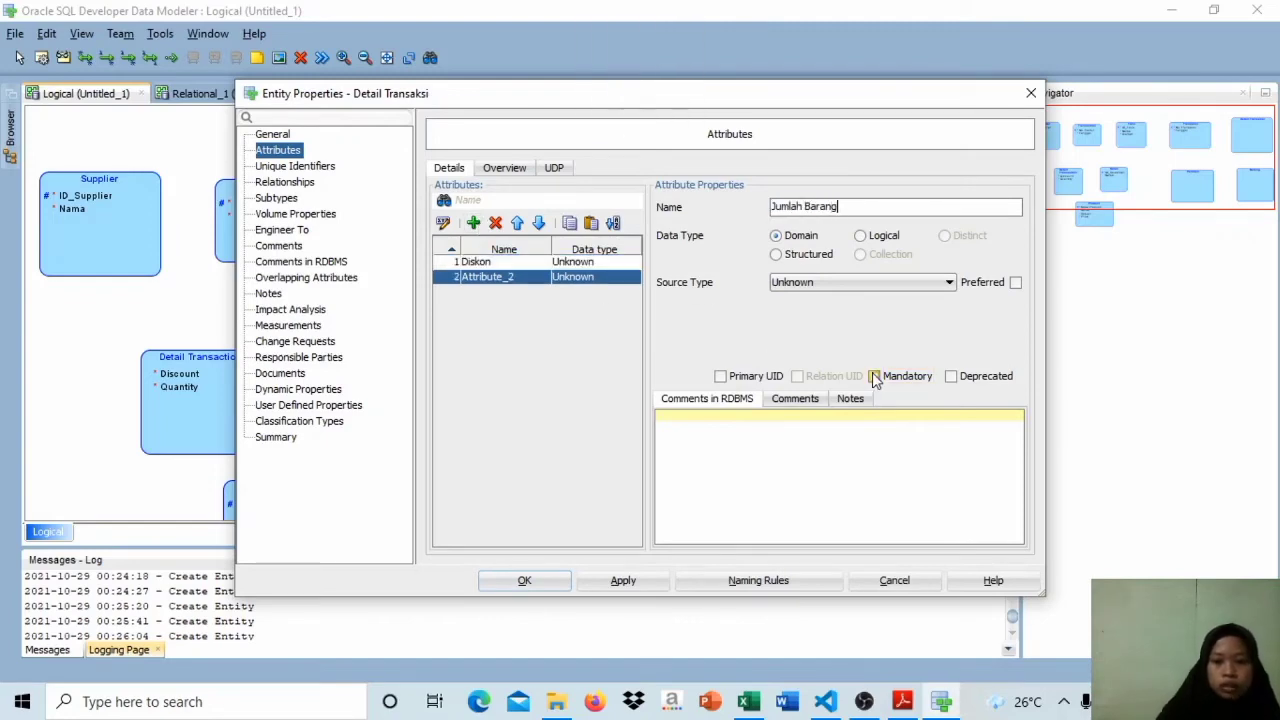
click(874, 376)
click(555, 582)
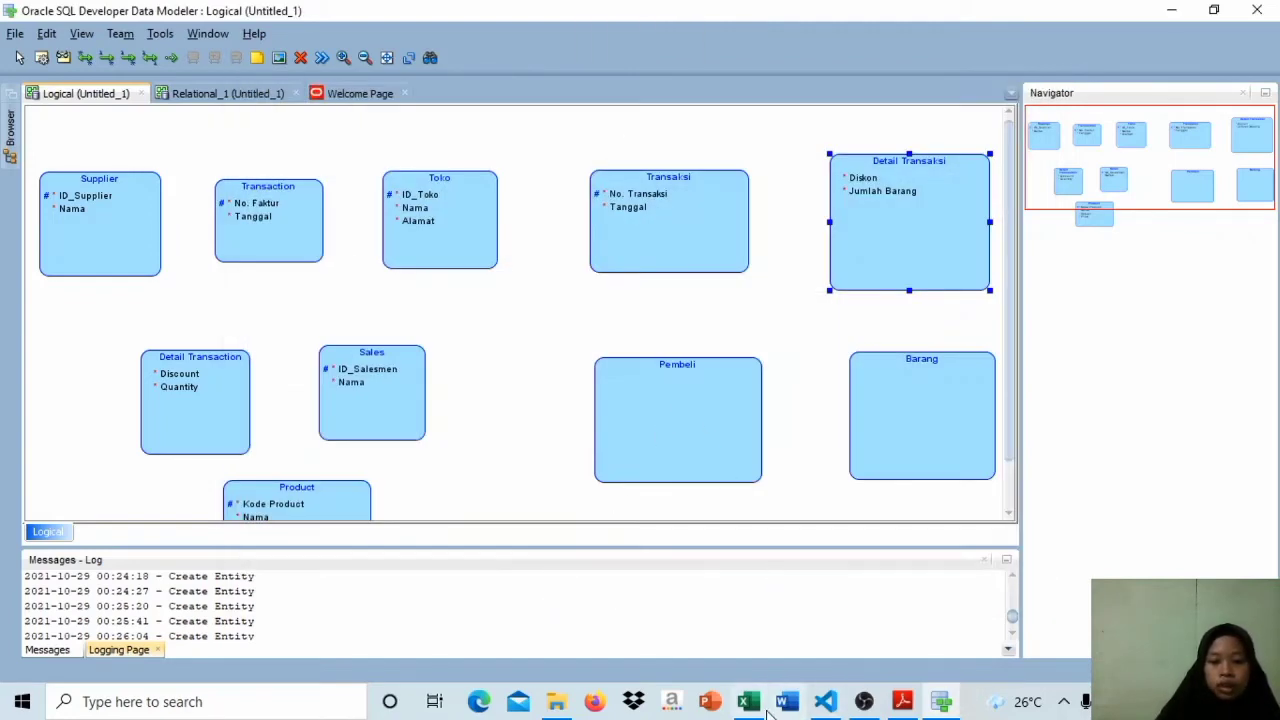
Step: Check Tabel Pembeli in the Excel workbook, then in Data Modeler add ID_Pembeli to the Pembeli entity as its primary UID
mouse_move(748, 701)
click(748, 615)
key(alt+Tab)
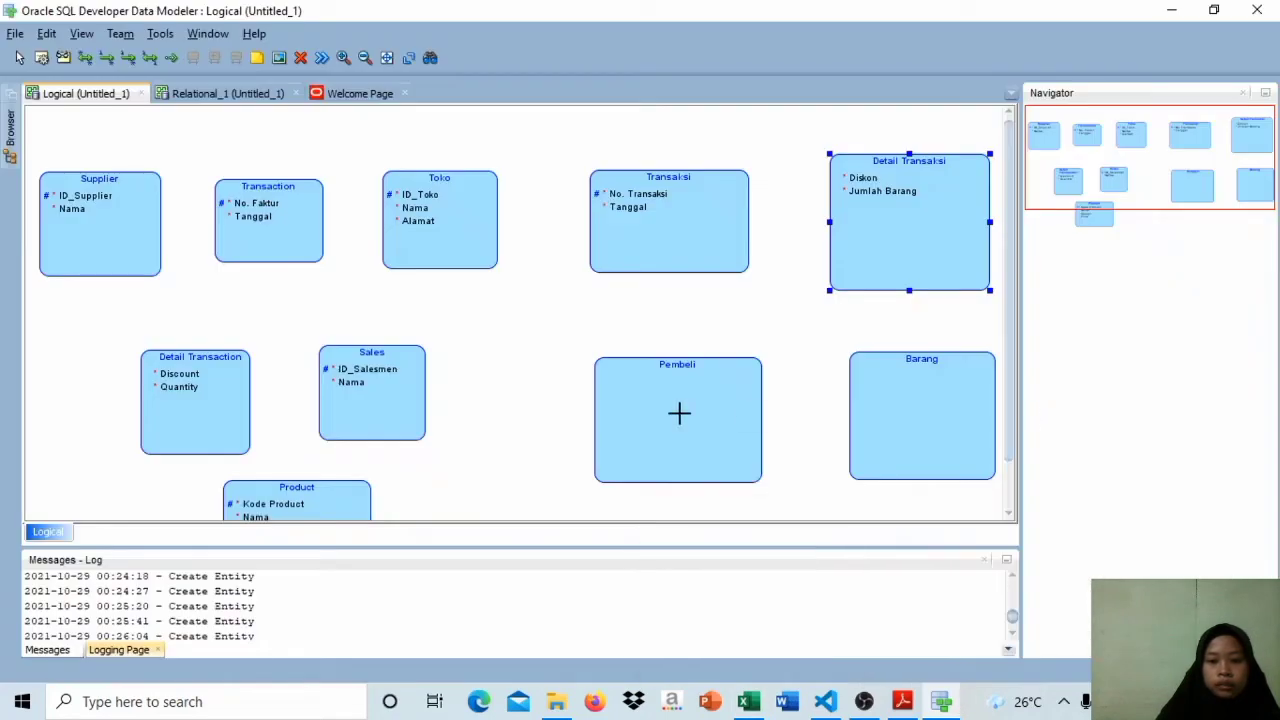
double_click(680, 414)
click(473, 222)
key(Caps_Lock)
text(ID)
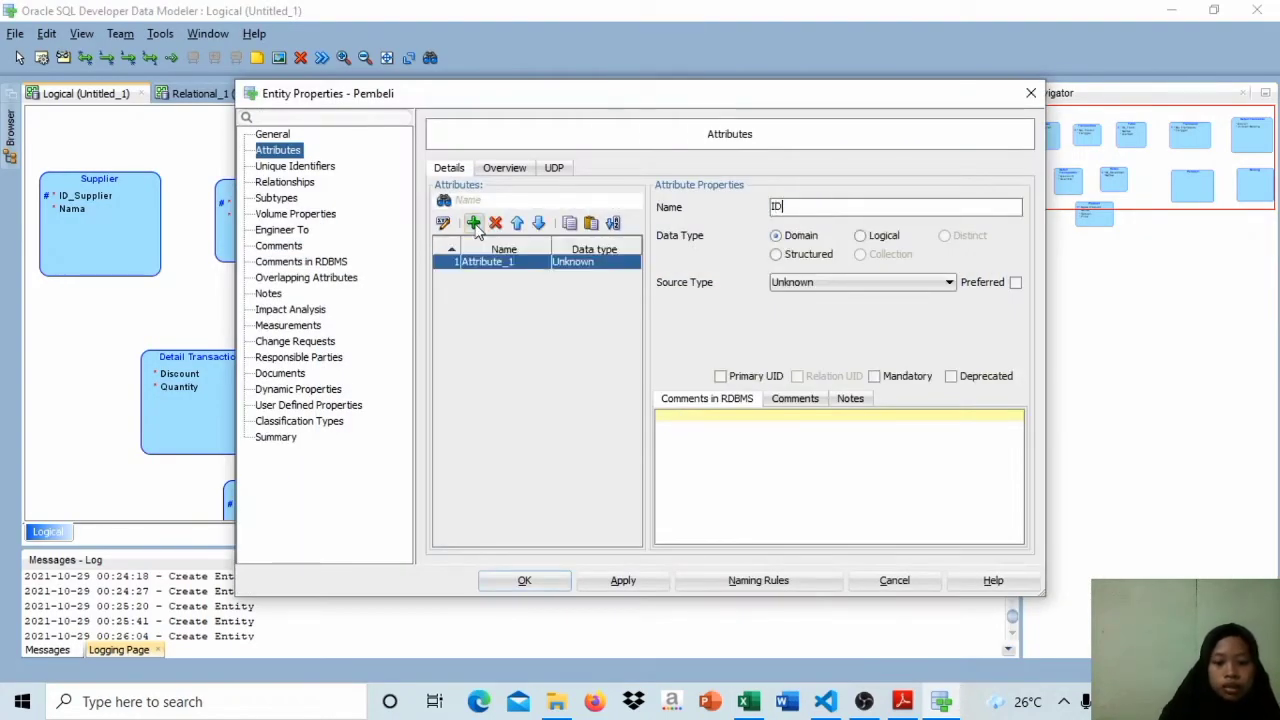
key(Caps_Lock)
text(_Pembeli)
click(720, 376)
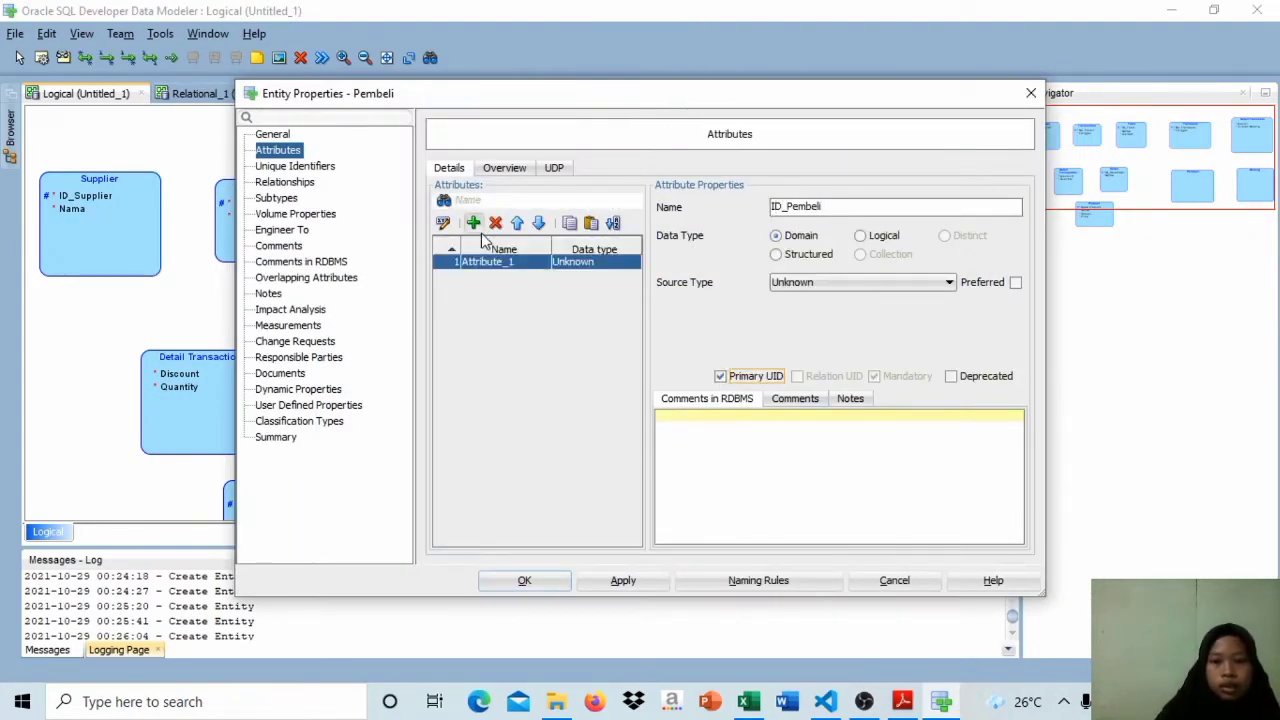
Step: Add the mandatory attribute Nama to the Pembeli entity and accept the changes
click(473, 222)
key(Caps_Lock)
text(N)
key(Caps_Lock)
text(ama)
click(875, 376)
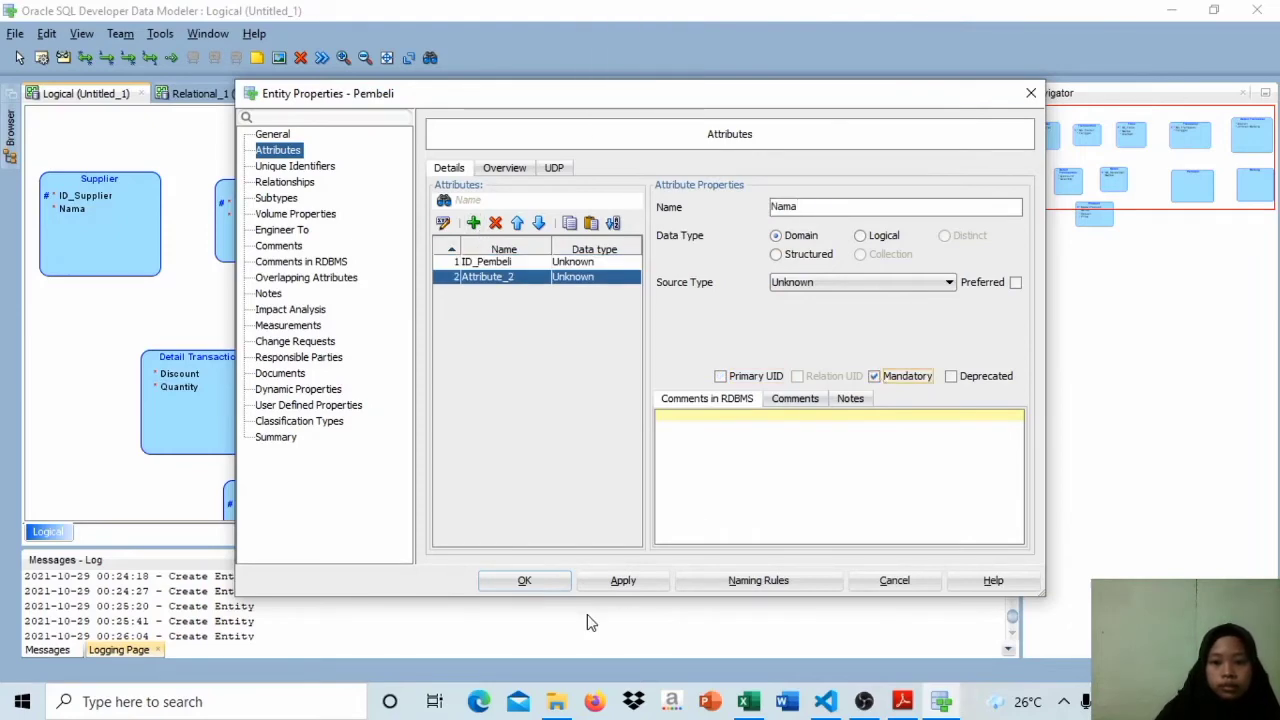
click(524, 580)
Step: Preview Tabel Barang in the Excel workbook, then add Kode Barang to the Barang entity as its primary UID
mouse_move(749, 644)
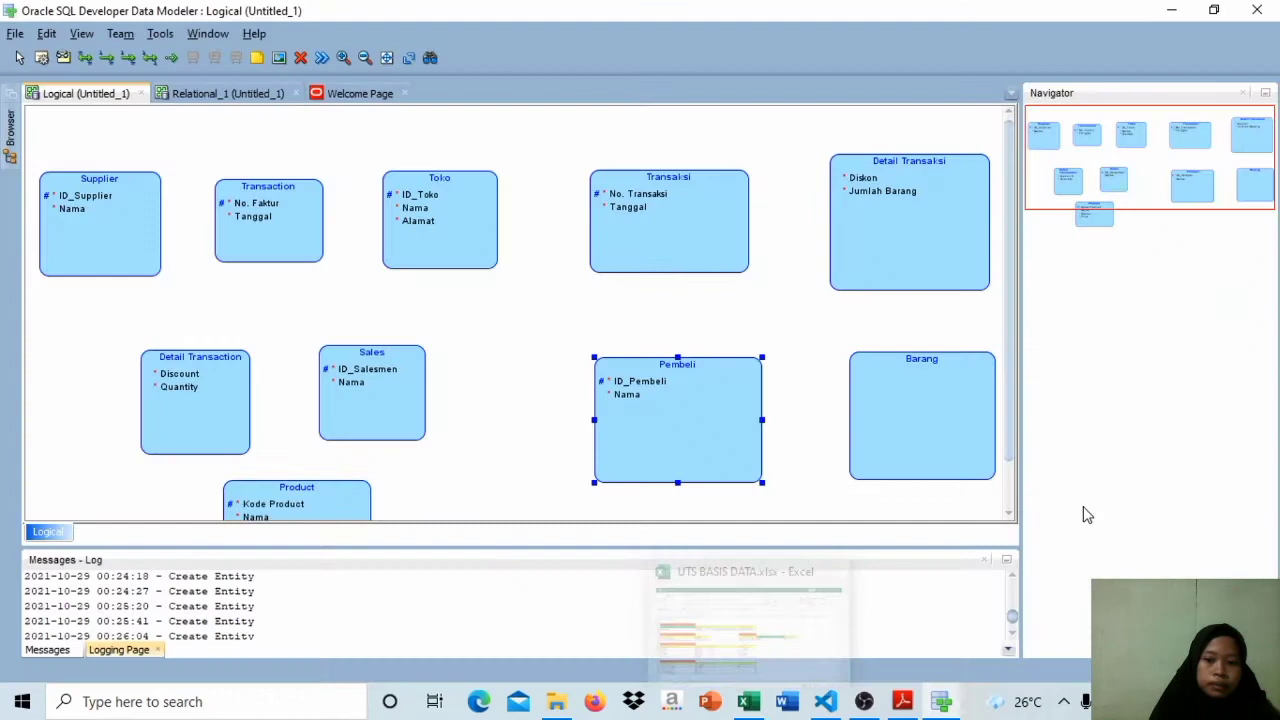
double_click(934, 434)
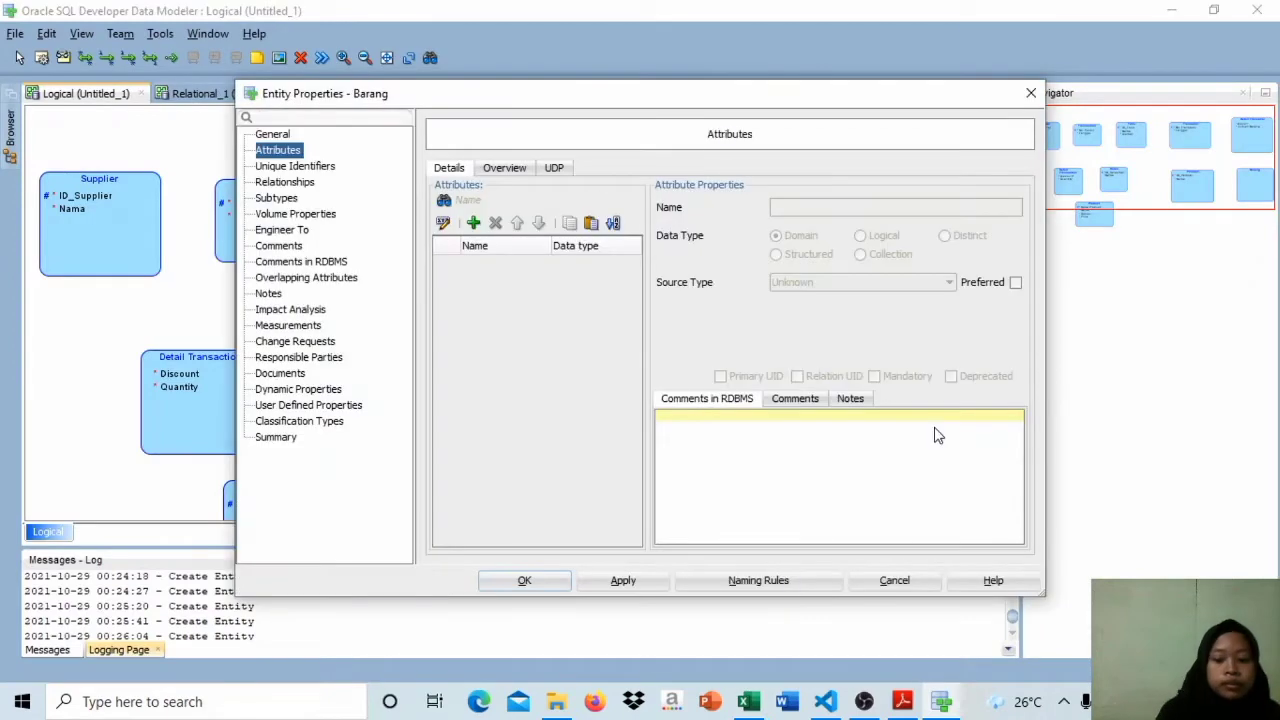
click(473, 222)
key(Caps_Lock)
text(K)
key(Caps_Lock)
text(ode Barang)
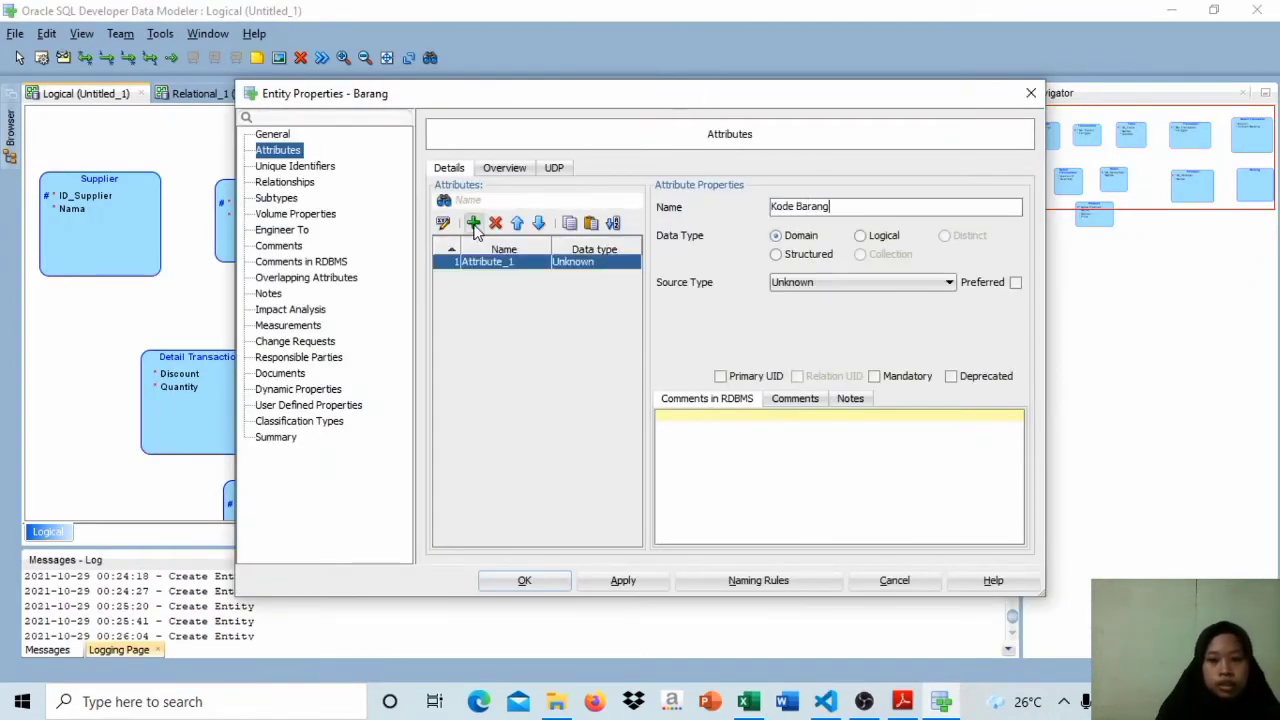
click(720, 376)
Step: Add the mandatory attributes Nama and Satuan to the Barang entity
click(473, 222)
key(Caps_Lock)
text(N)
key(Caps_Lock)
text(aa)
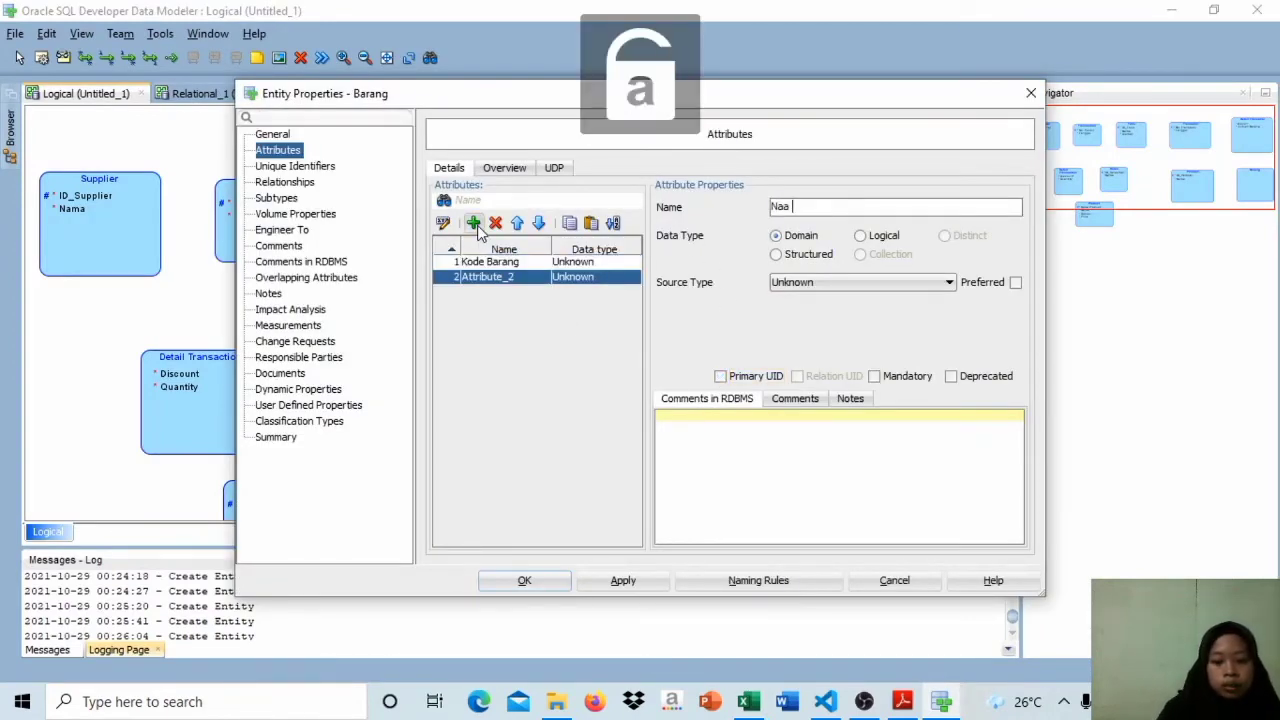
click(874, 376)
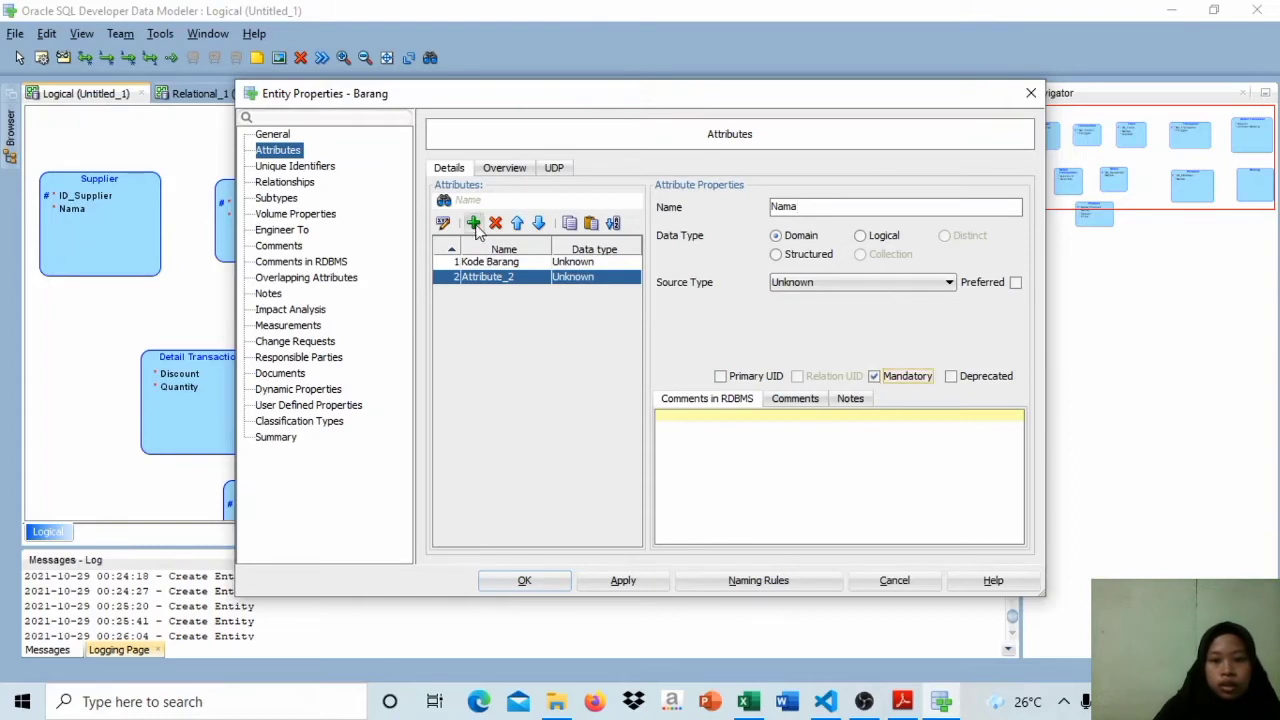
click(473, 222)
key(Caps_Lock)
text(S)
key(Caps_Lock)
text(atuan)
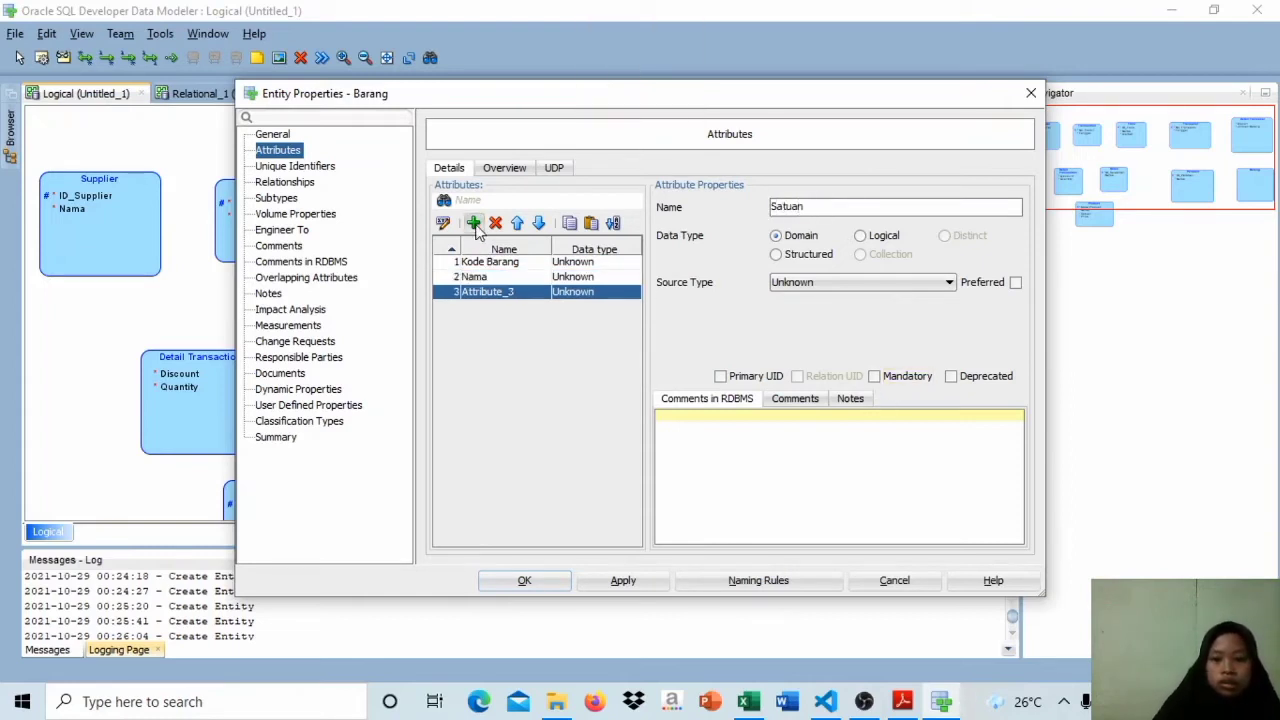
click(874, 376)
Step: Add the mandatory attribute Harga to the Barang entity and accept the changes
click(473, 222)
key(Caps_Lock)
text(H)
key(Caps_Lock)
text(arga)
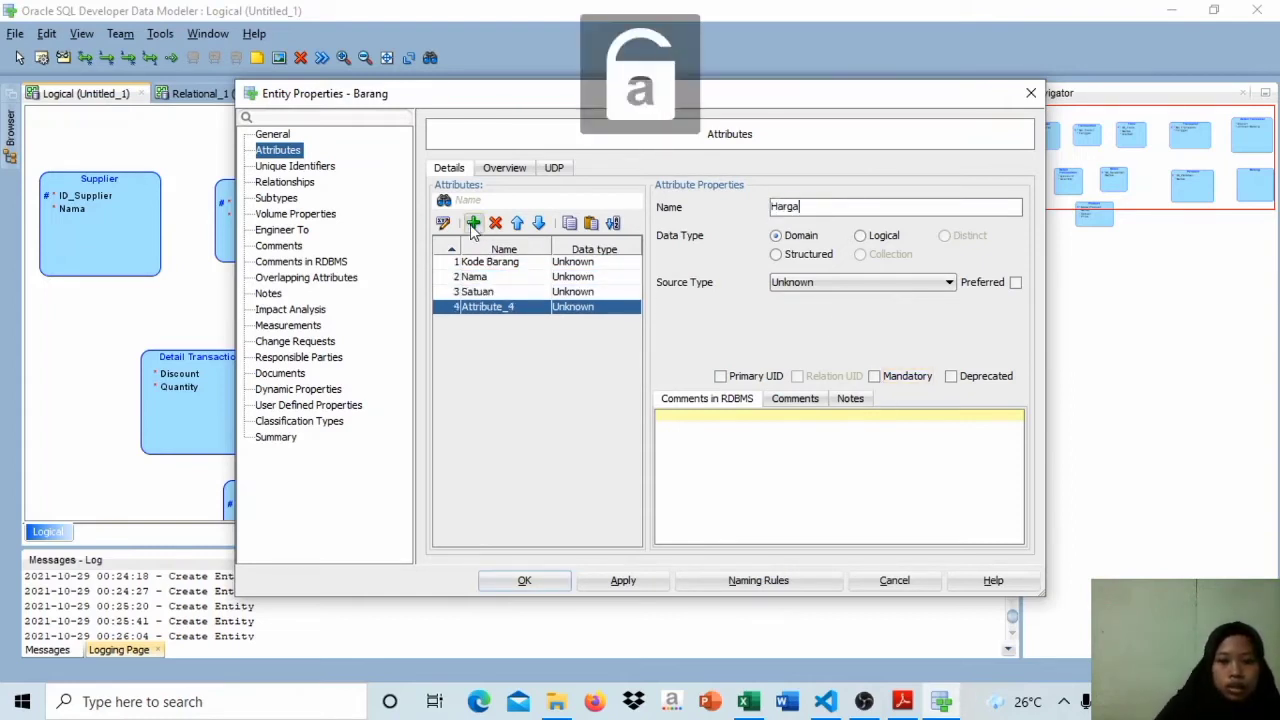
click(874, 376)
click(623, 580)
click(524, 580)
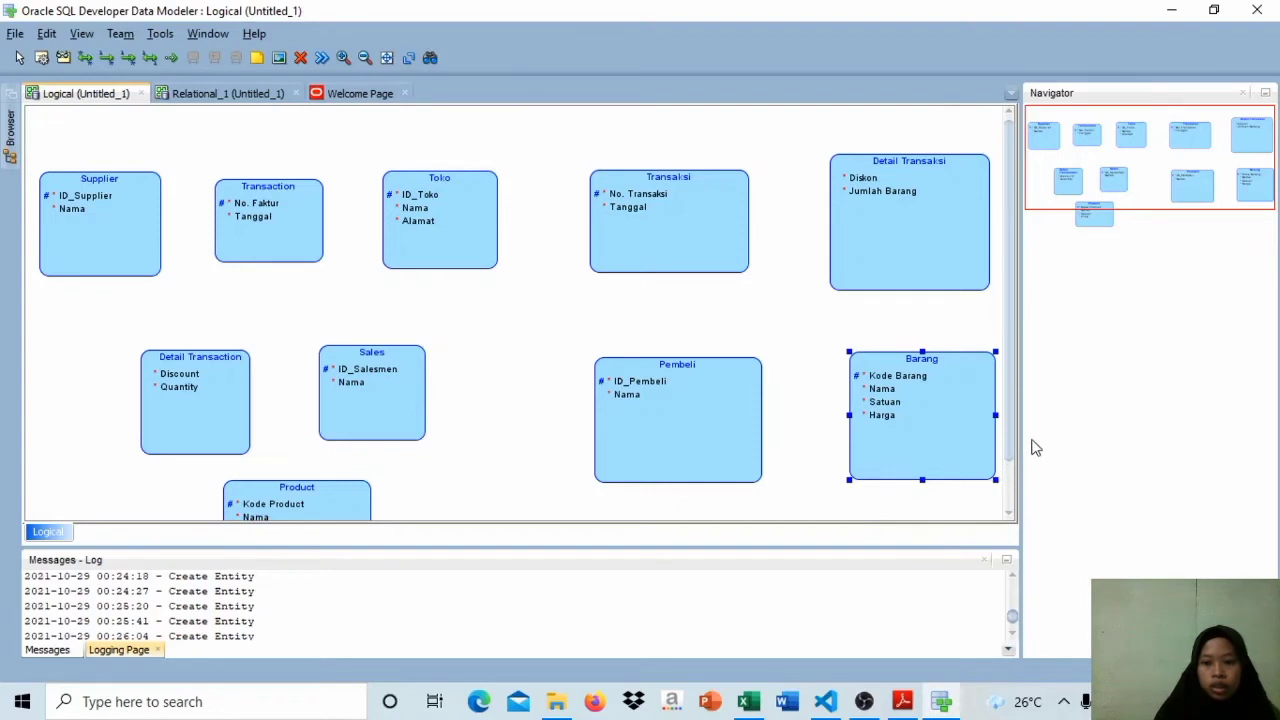
drag(1010, 443, 1020, 506)
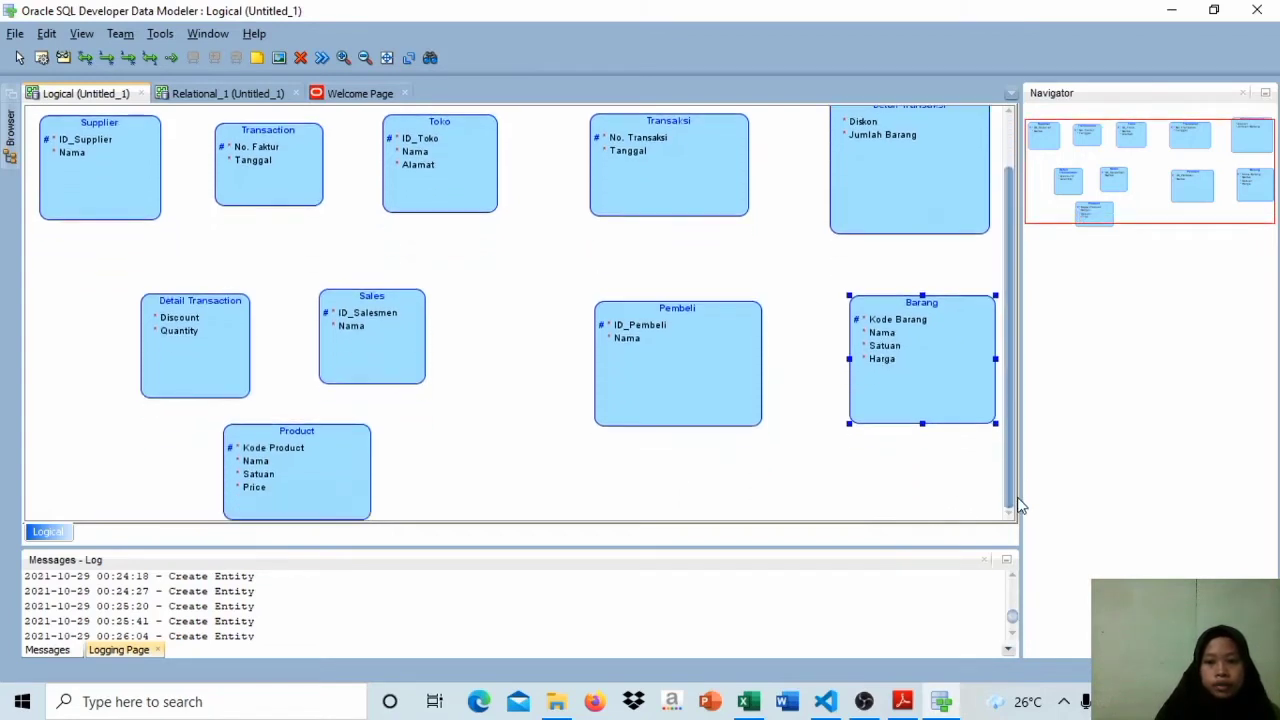
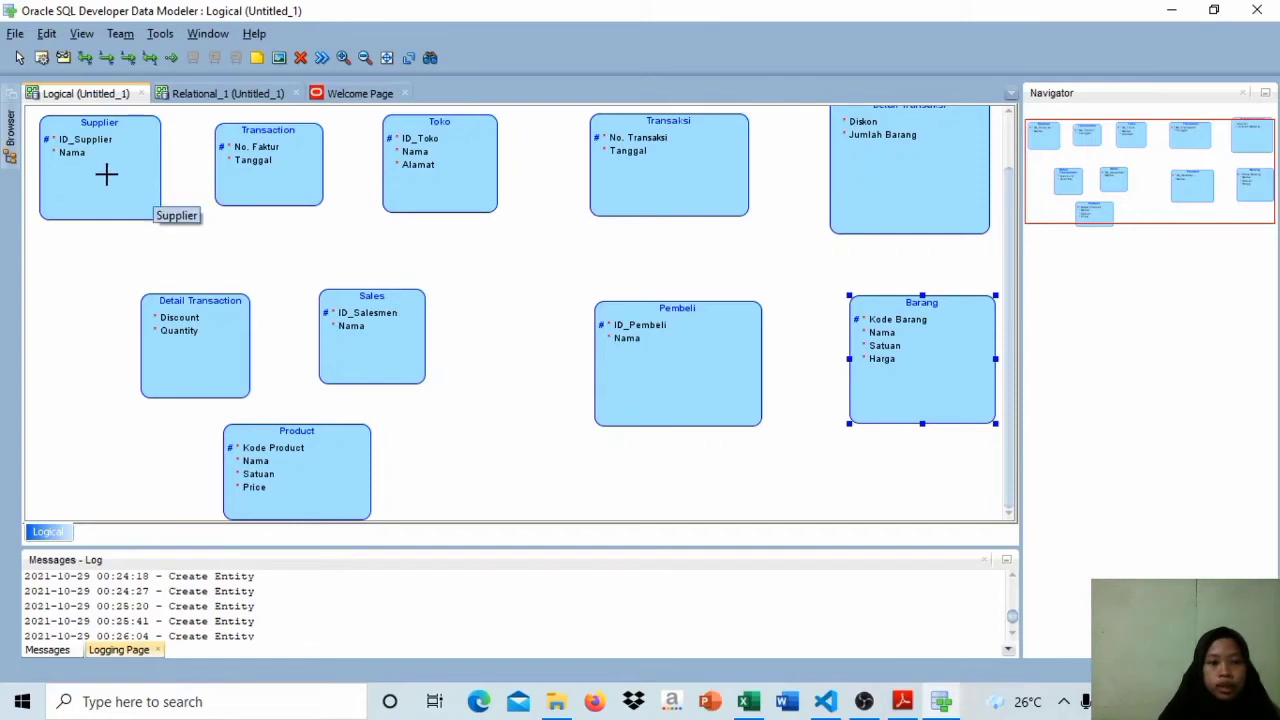
Step: Set the Supplier entity's ID_Supplier attribute to logical type VARCHAR with size 100 and CHAR units, and apply it
double_click(106, 175)
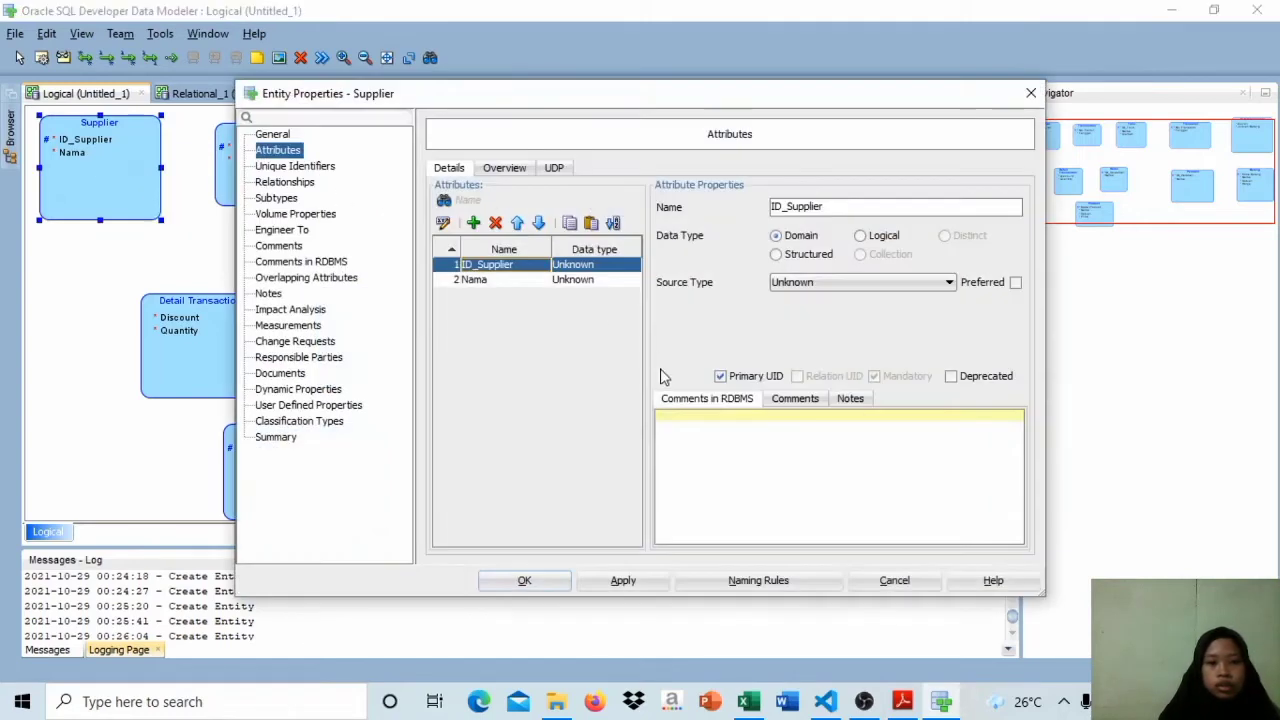
click(862, 237)
click(866, 284)
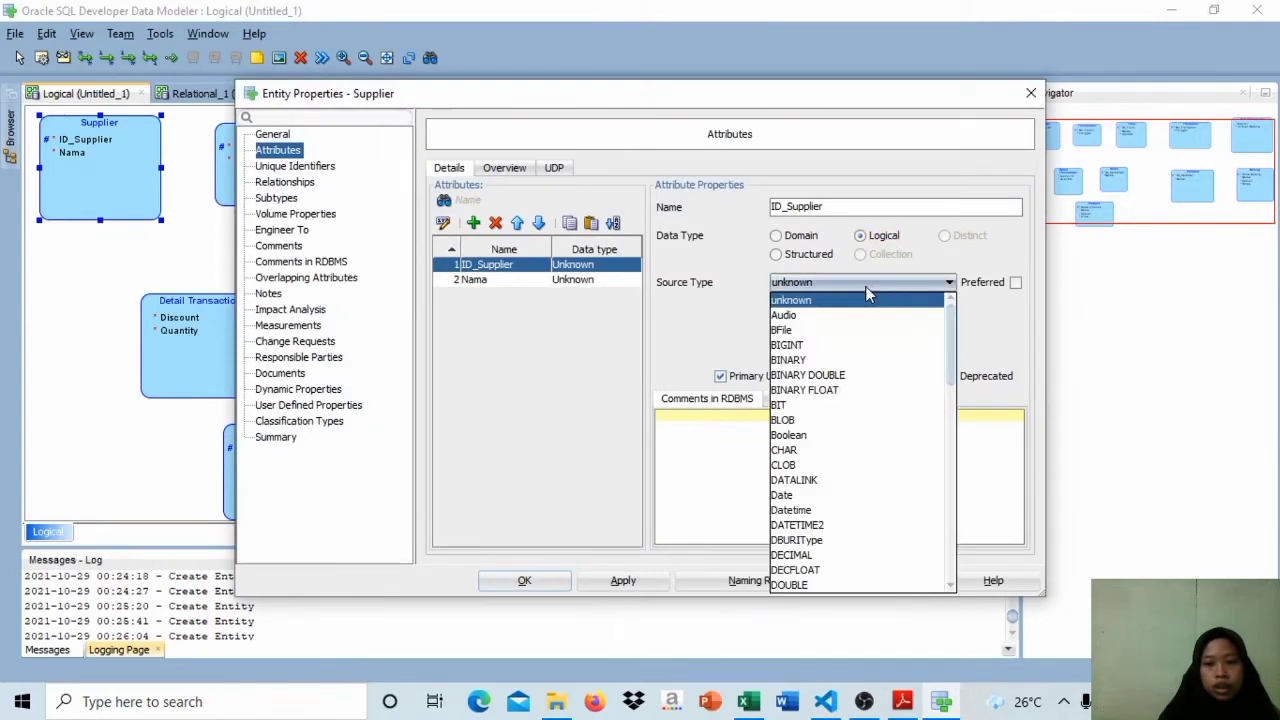
drag(950, 343, 967, 577)
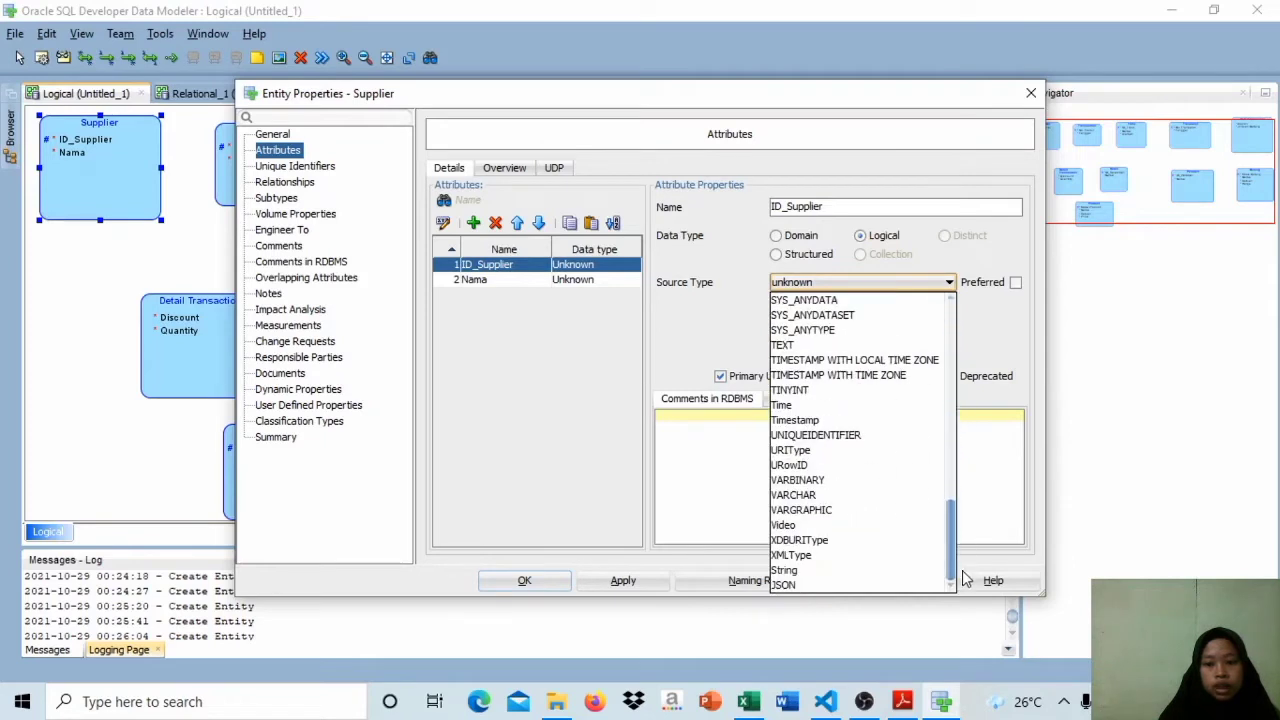
click(891, 497)
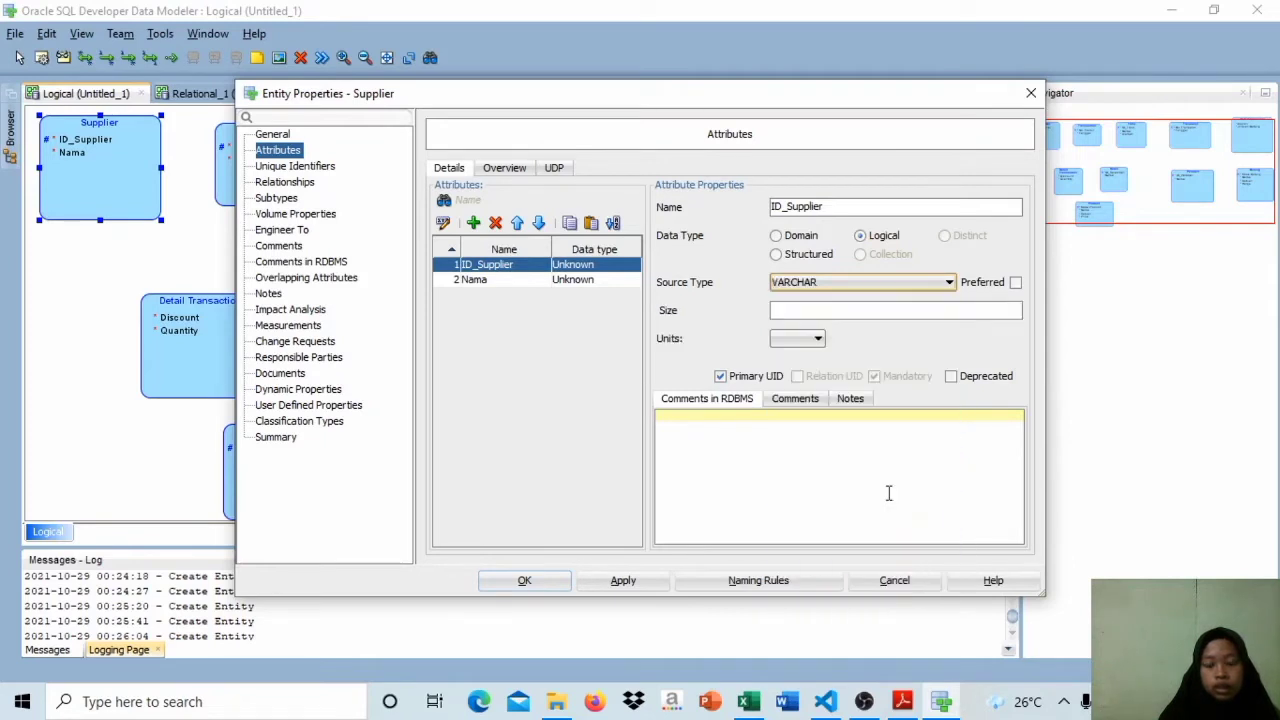
click(833, 310)
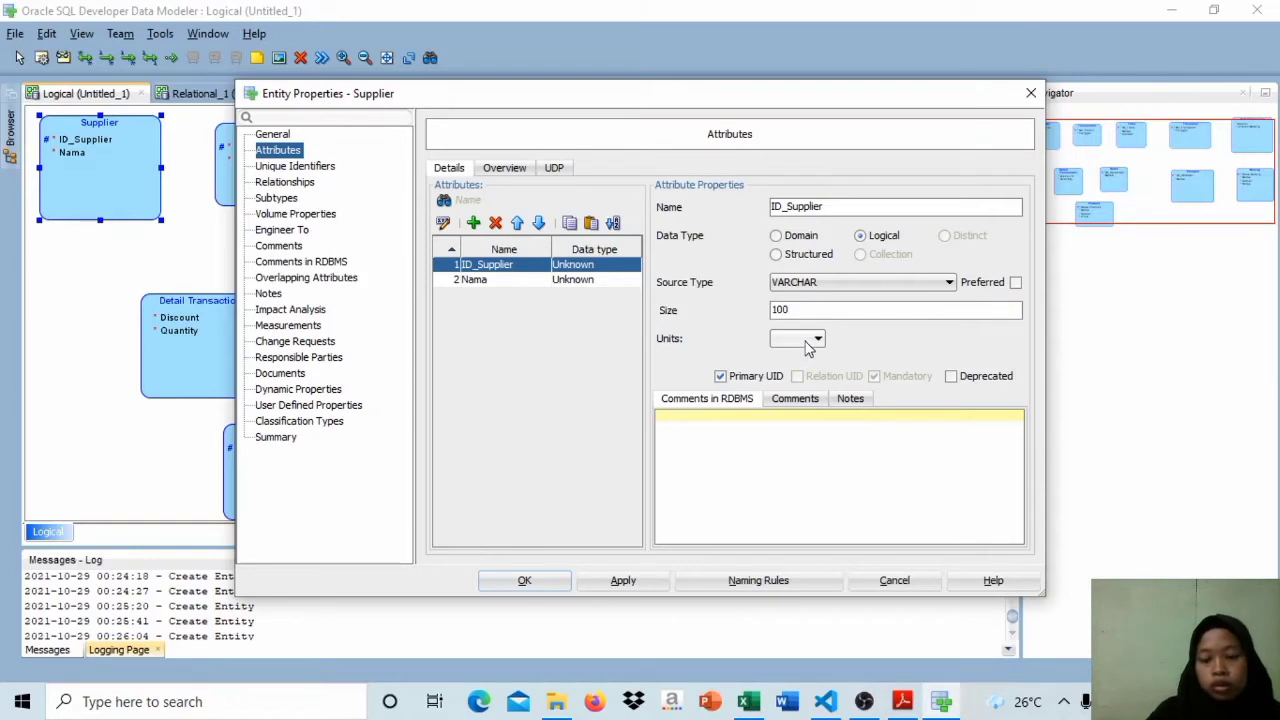
click(808, 345)
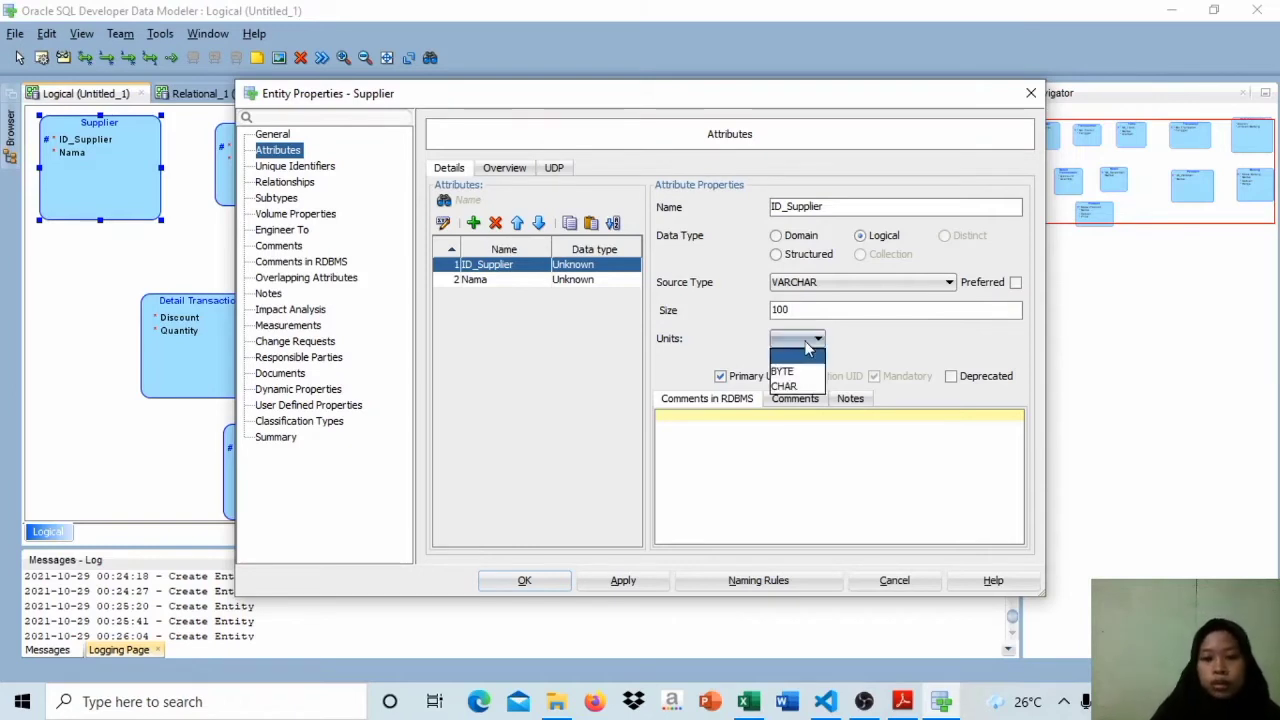
click(812, 391)
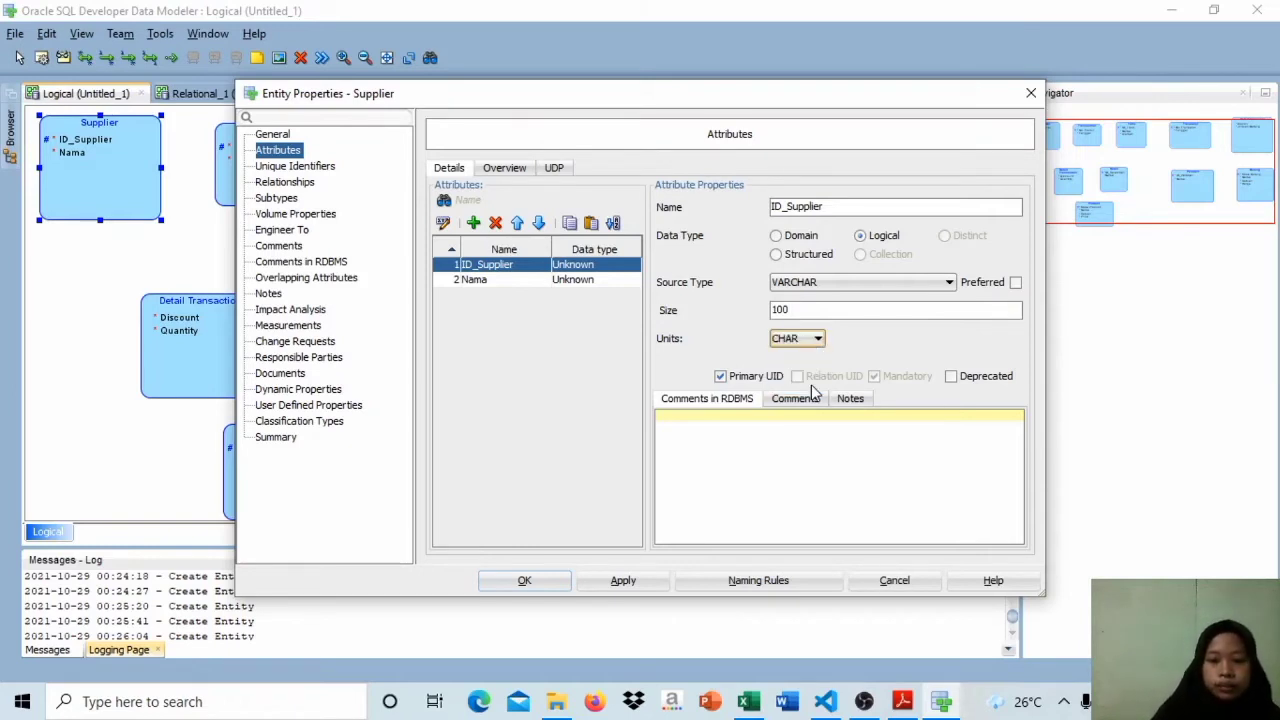
click(623, 580)
click(620, 580)
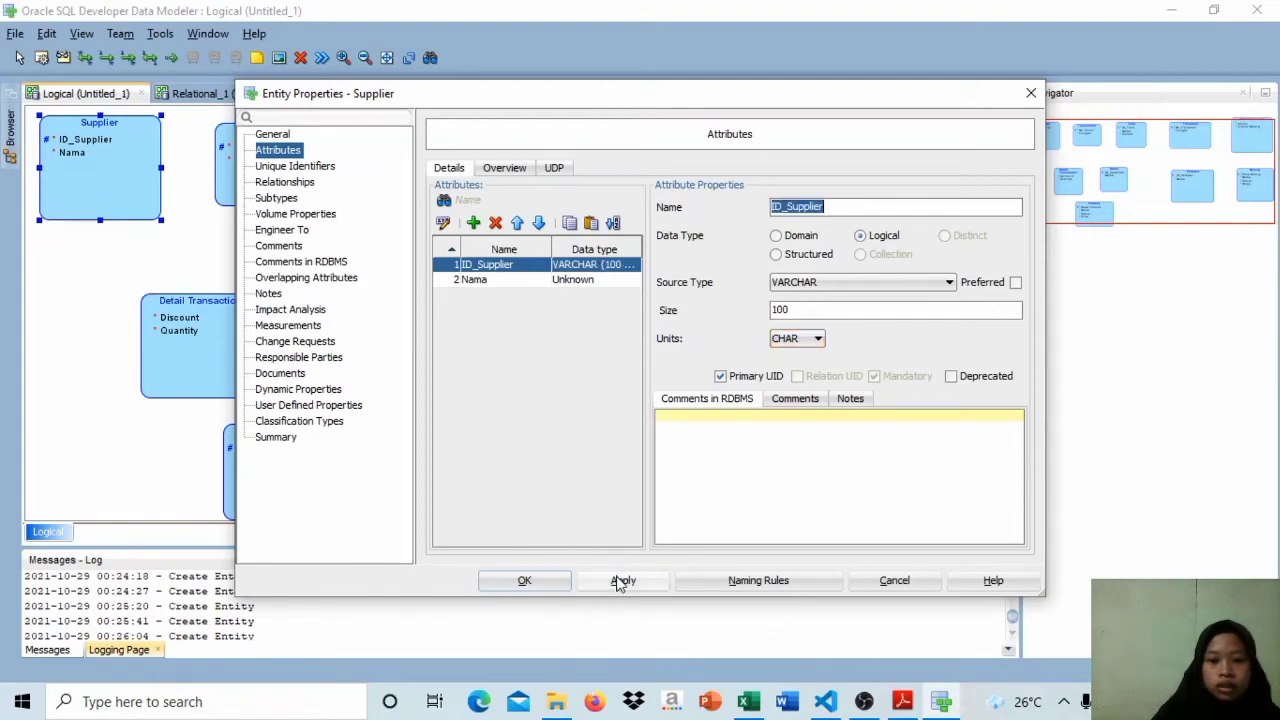
Step: Set Supplier's Nama attribute to logical type VARCHAR, size 100, units CHAR, and accept the entity changes
click(576, 281)
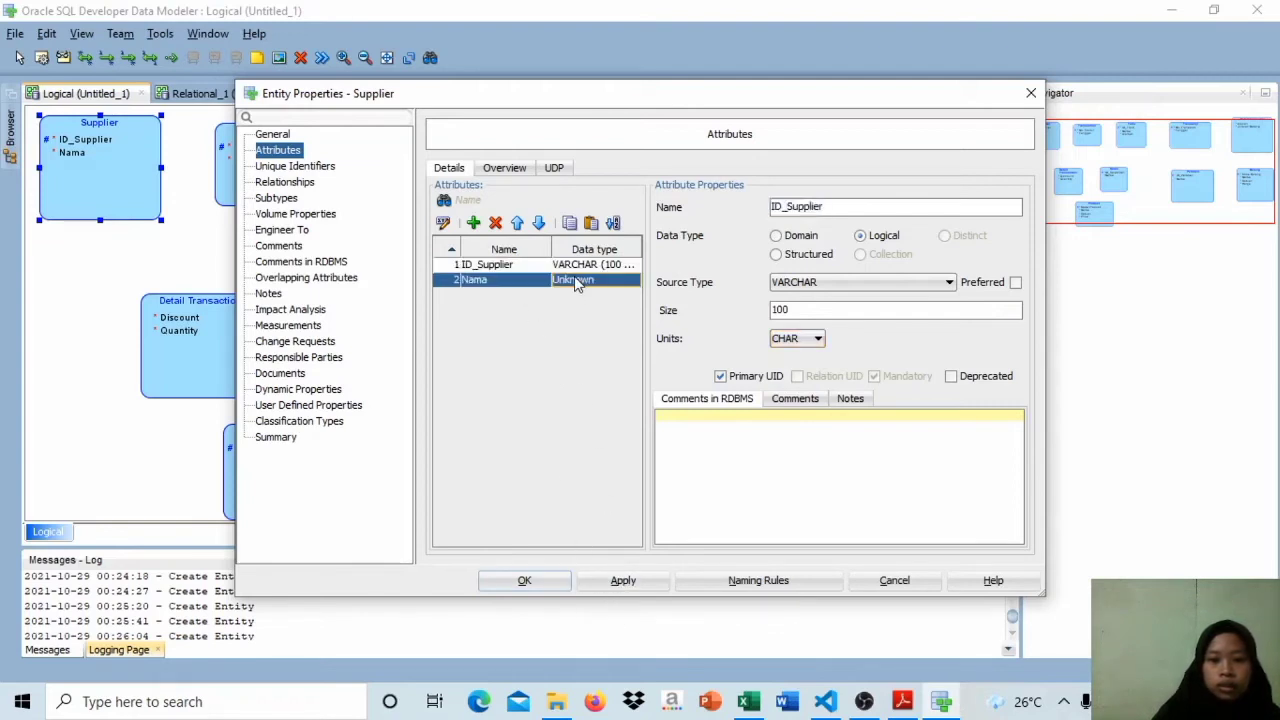
click(861, 236)
click(903, 284)
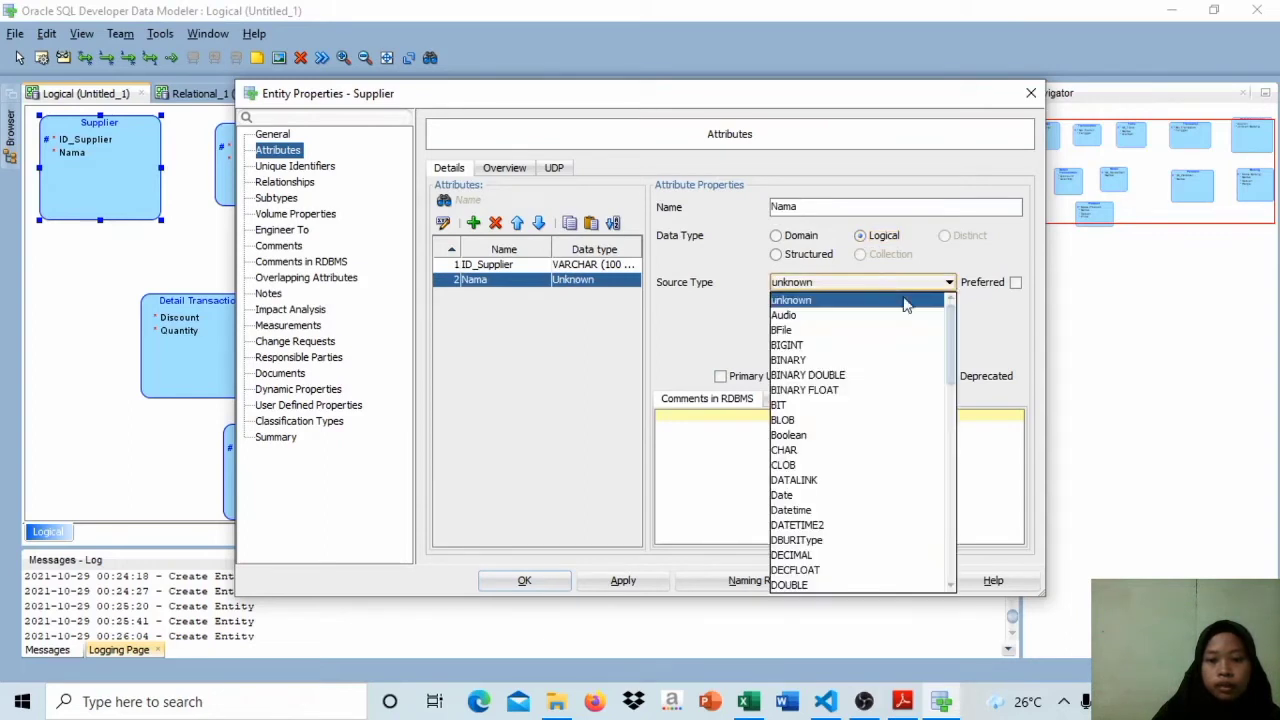
drag(949, 342, 946, 607)
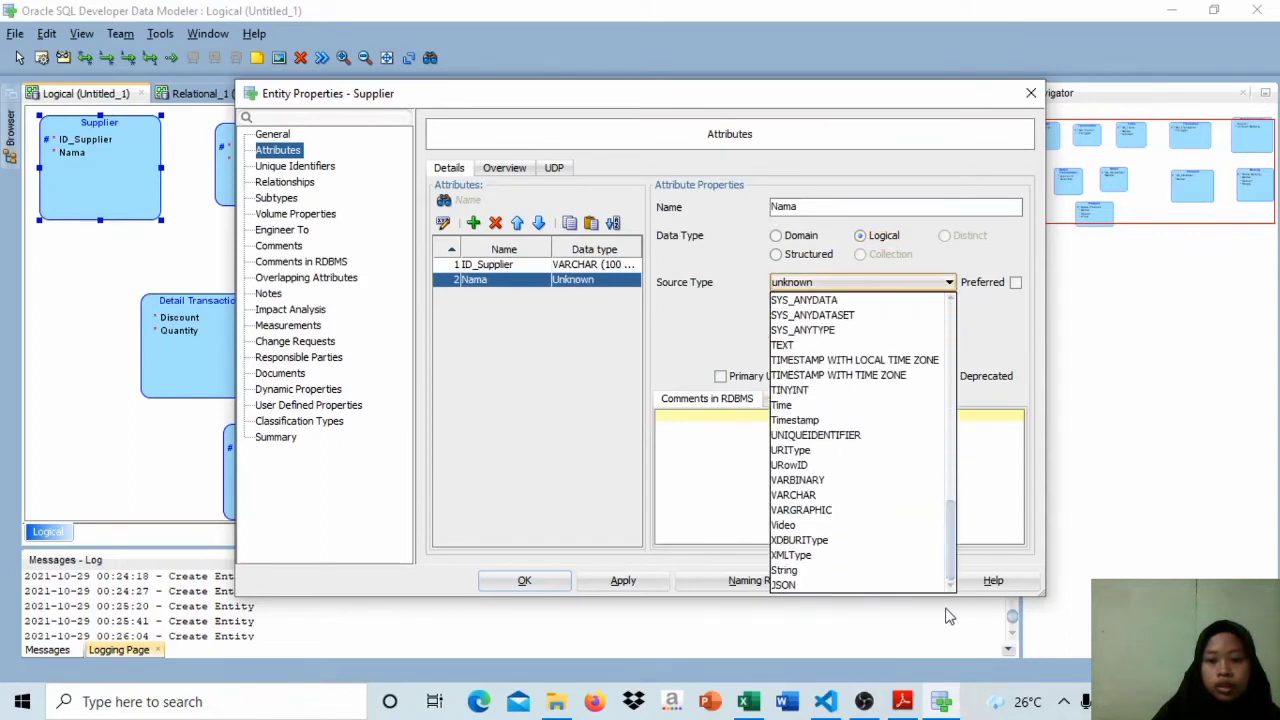
click(873, 496)
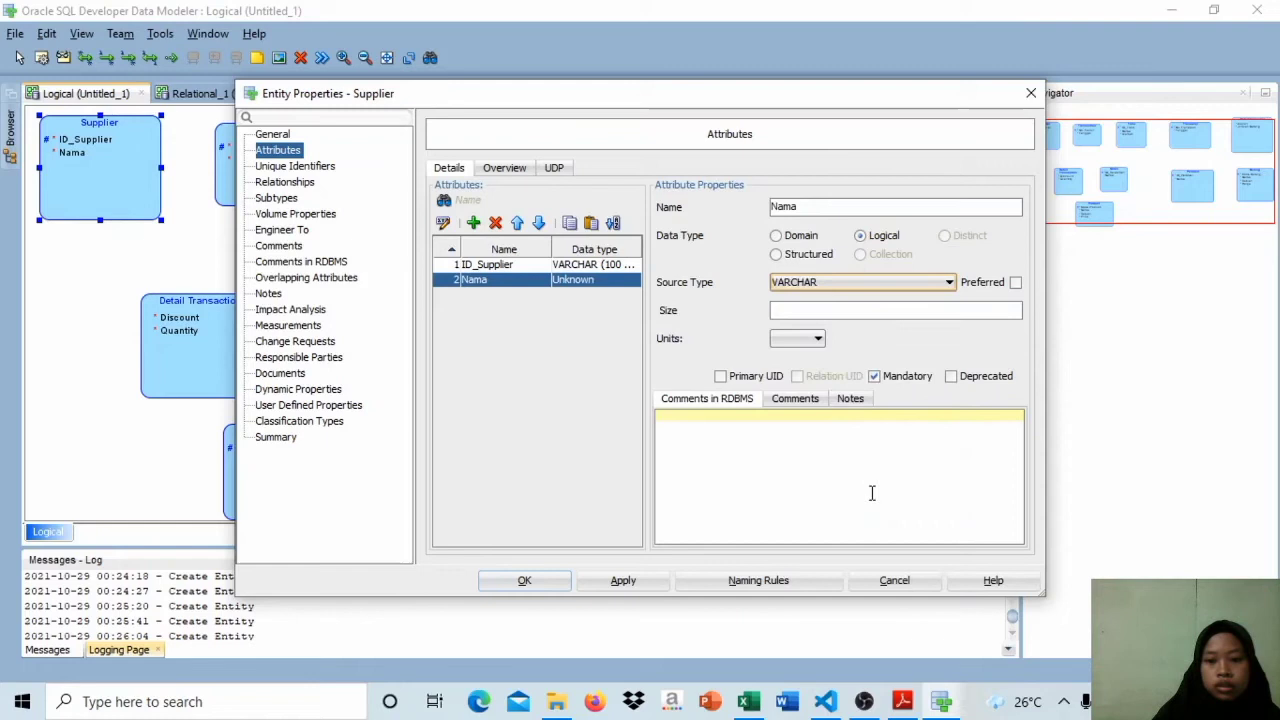
click(819, 314)
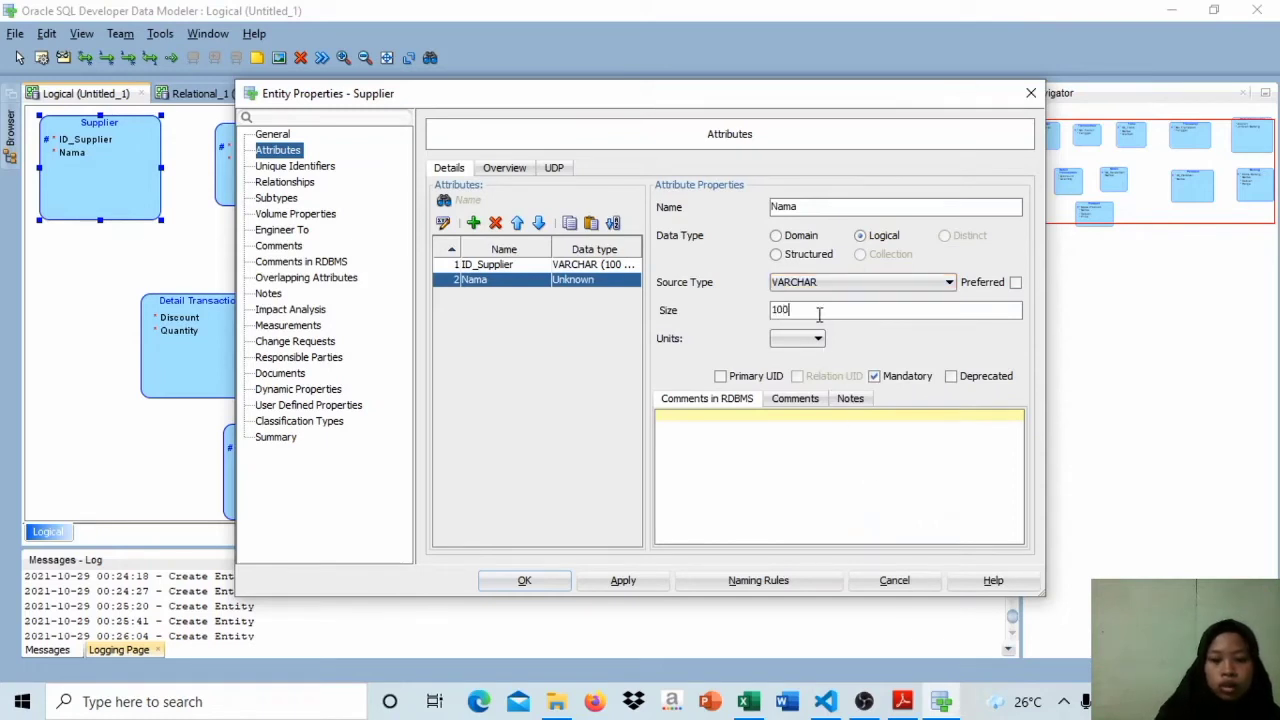
click(800, 340)
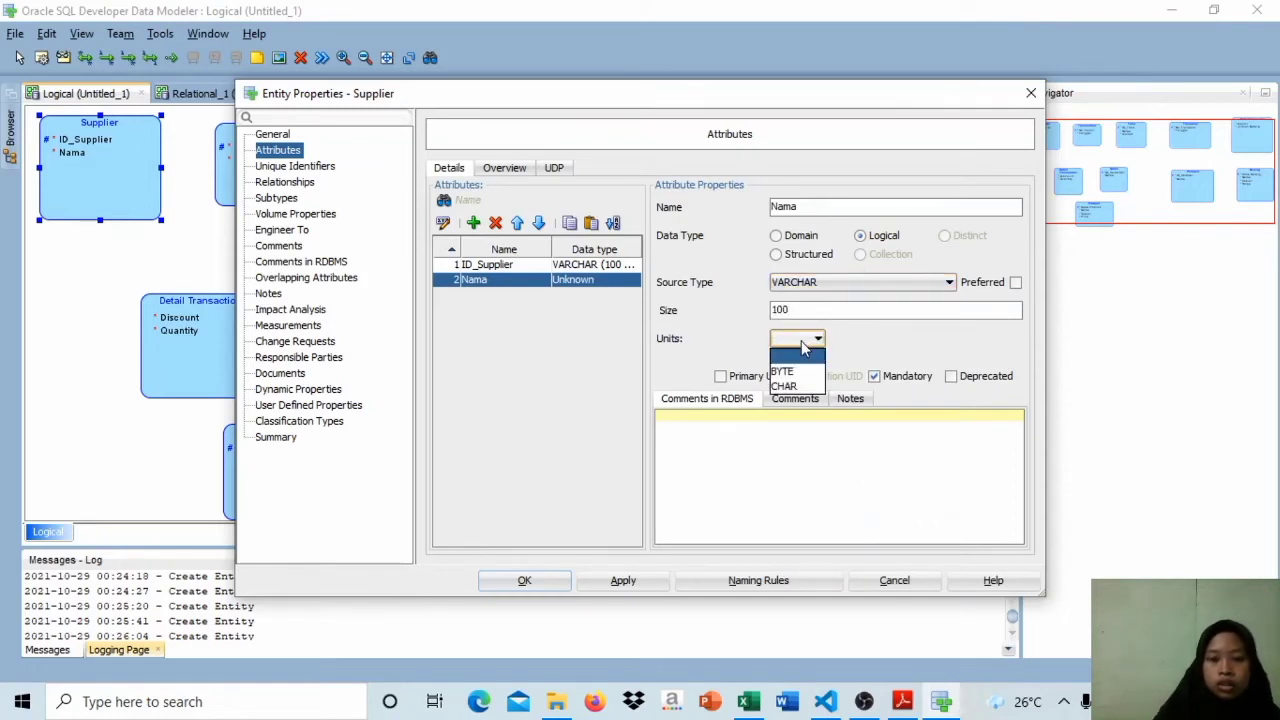
click(811, 387)
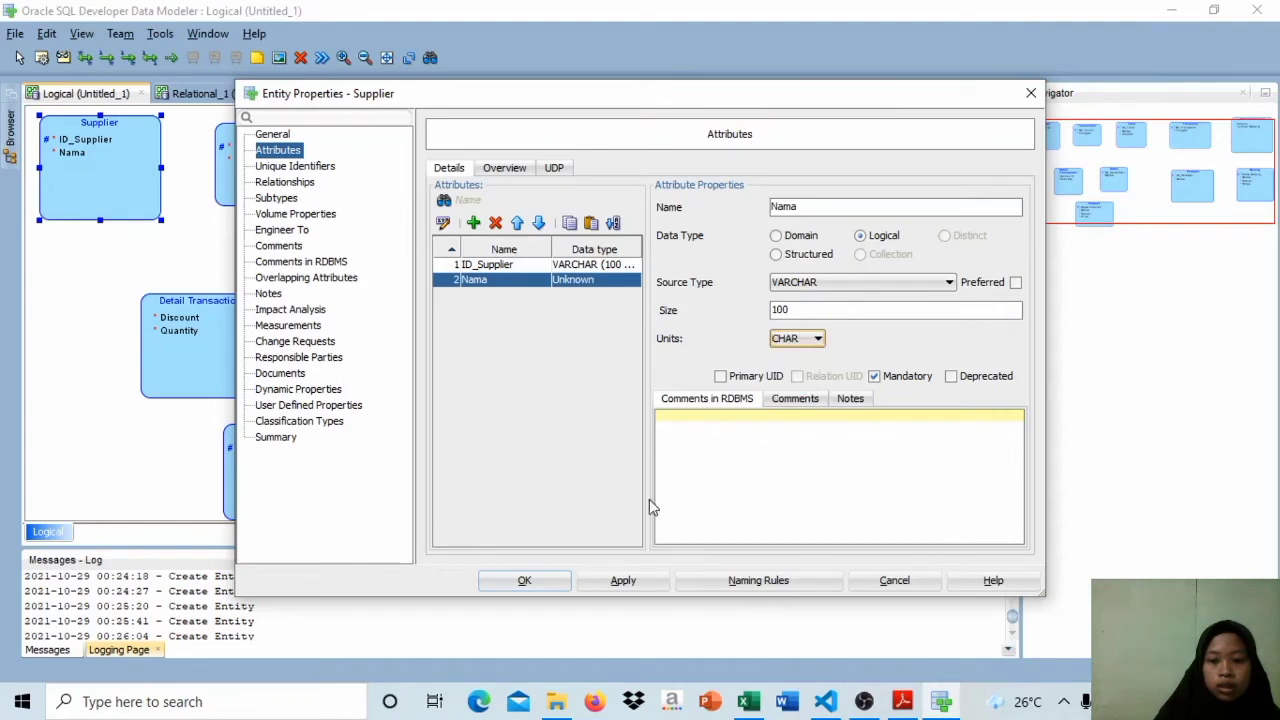
click(540, 588)
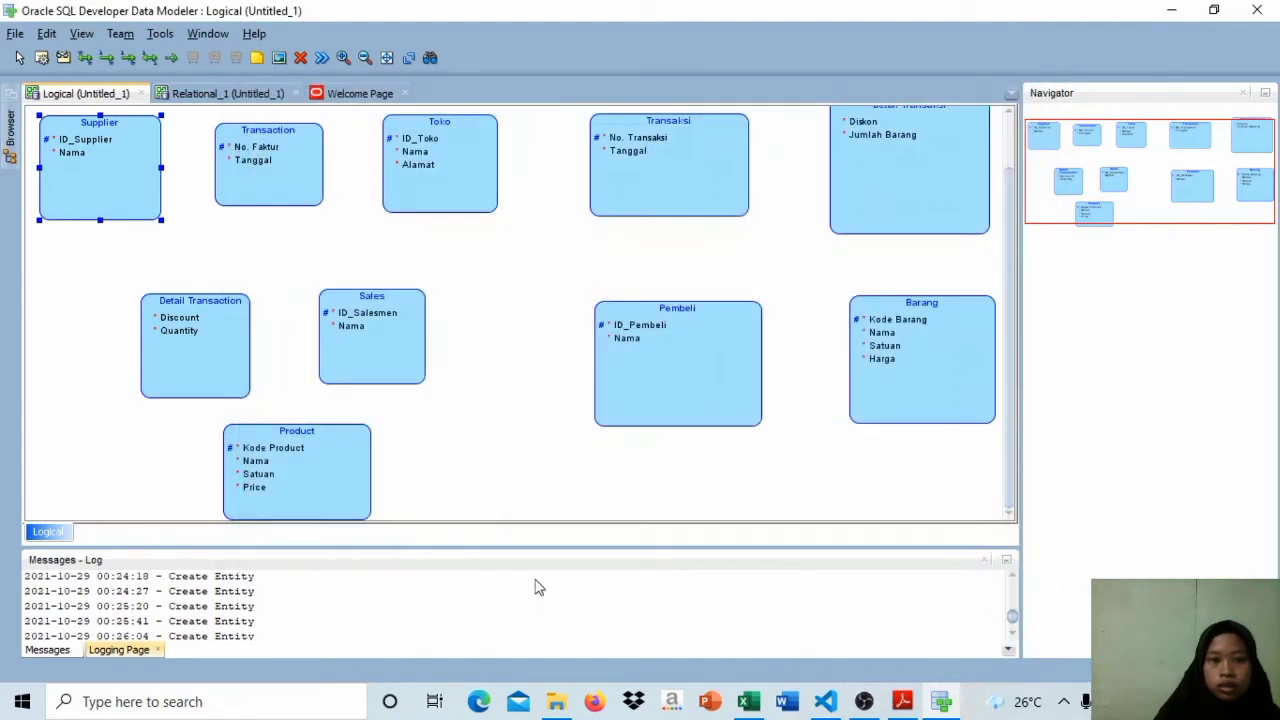
Step: Set the Transaction entity's No. Faktur attribute to logical type VARCHAR with size 100 and CHAR units
double_click(297, 176)
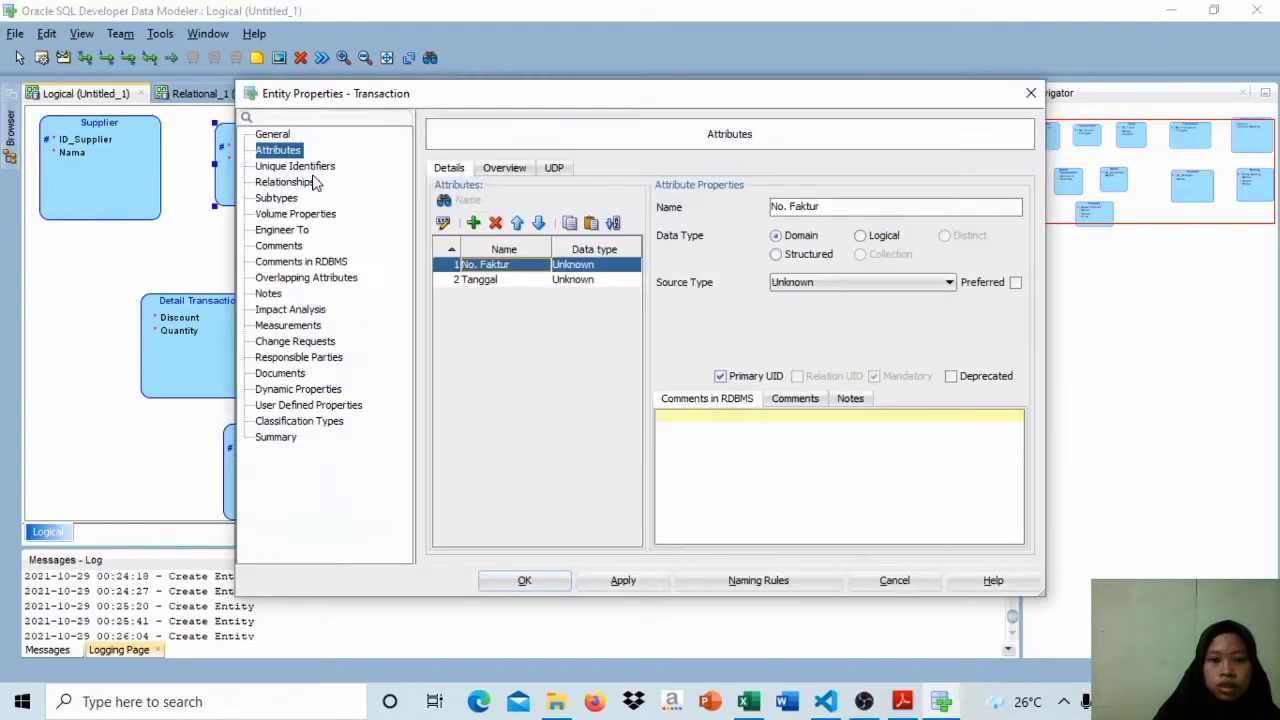
click(862, 240)
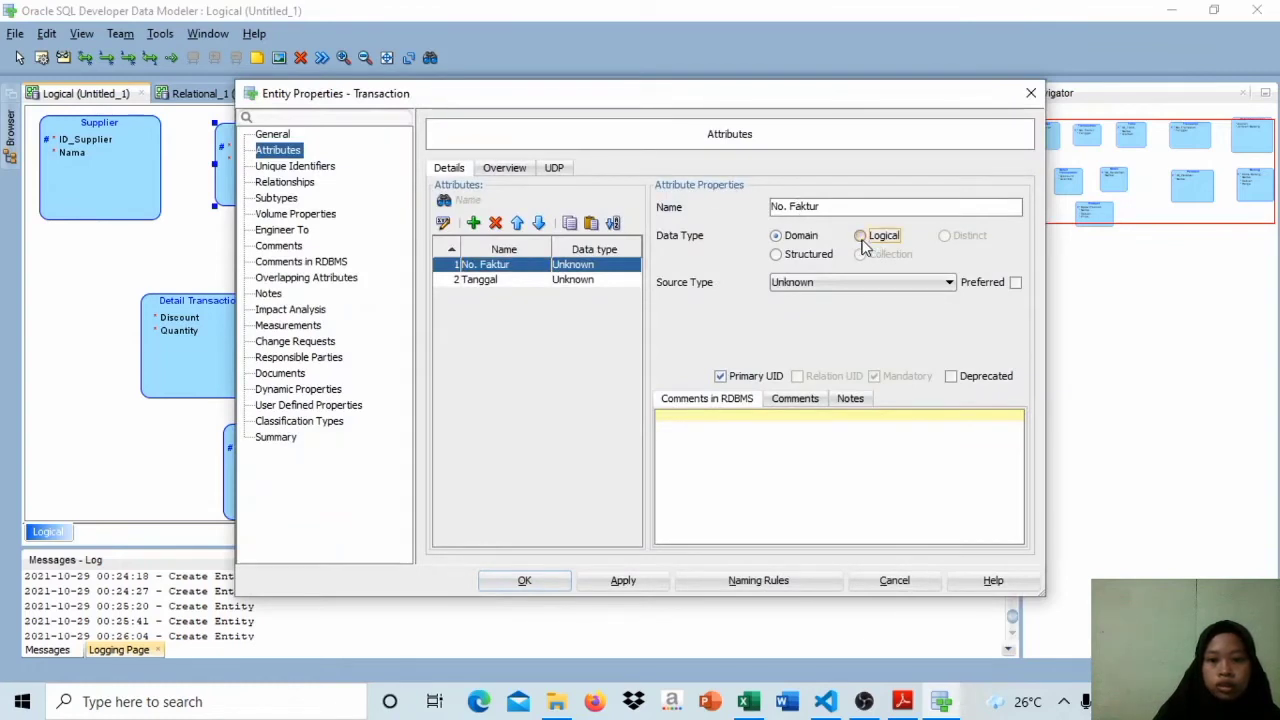
click(874, 285)
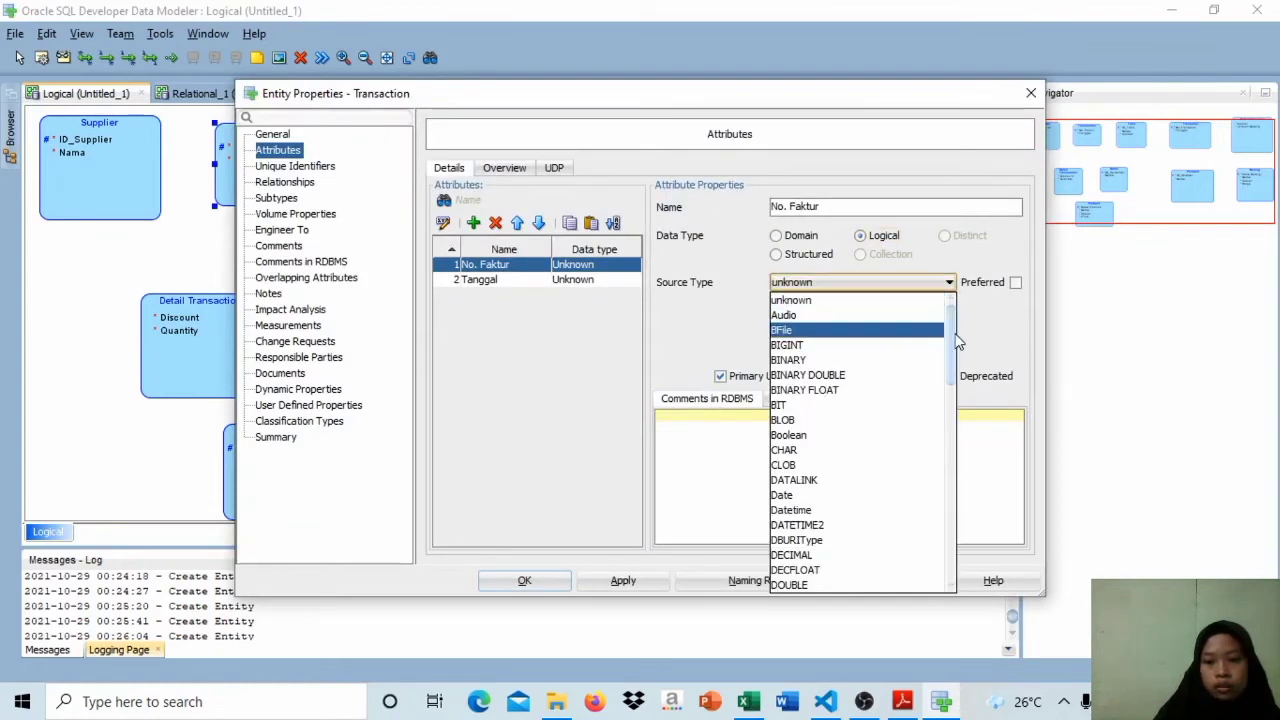
drag(954, 341, 958, 598)
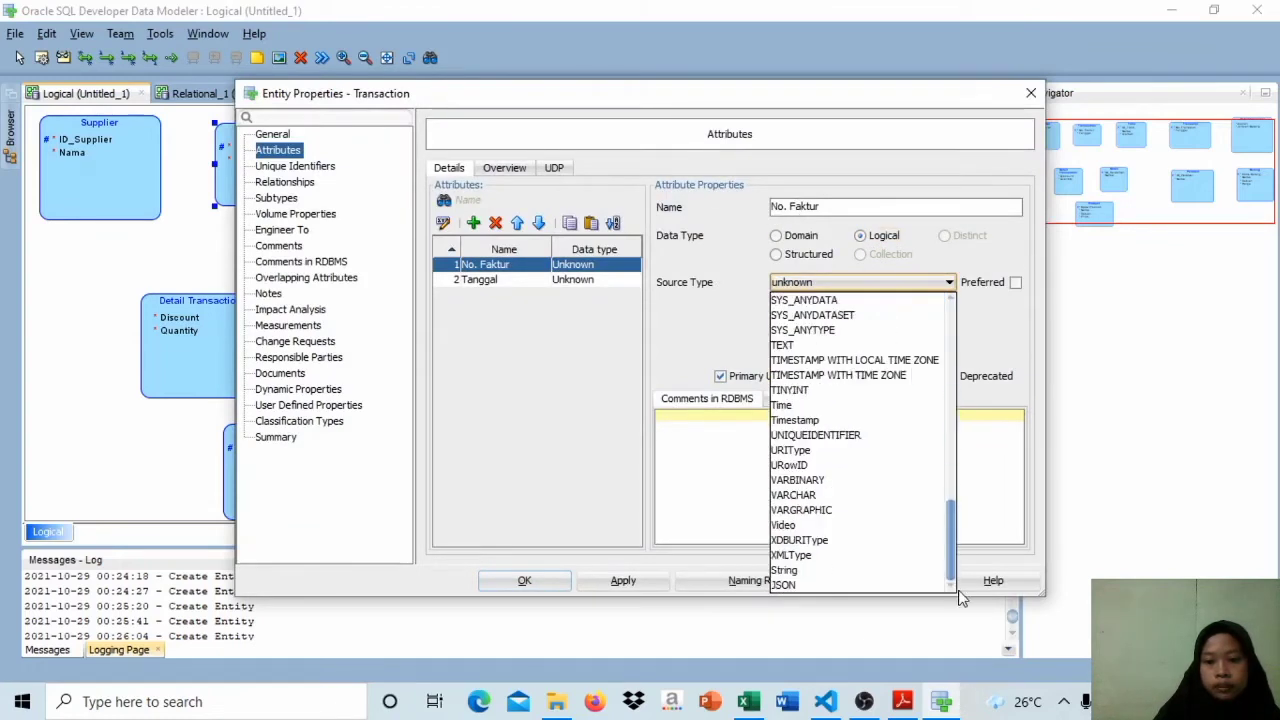
click(900, 489)
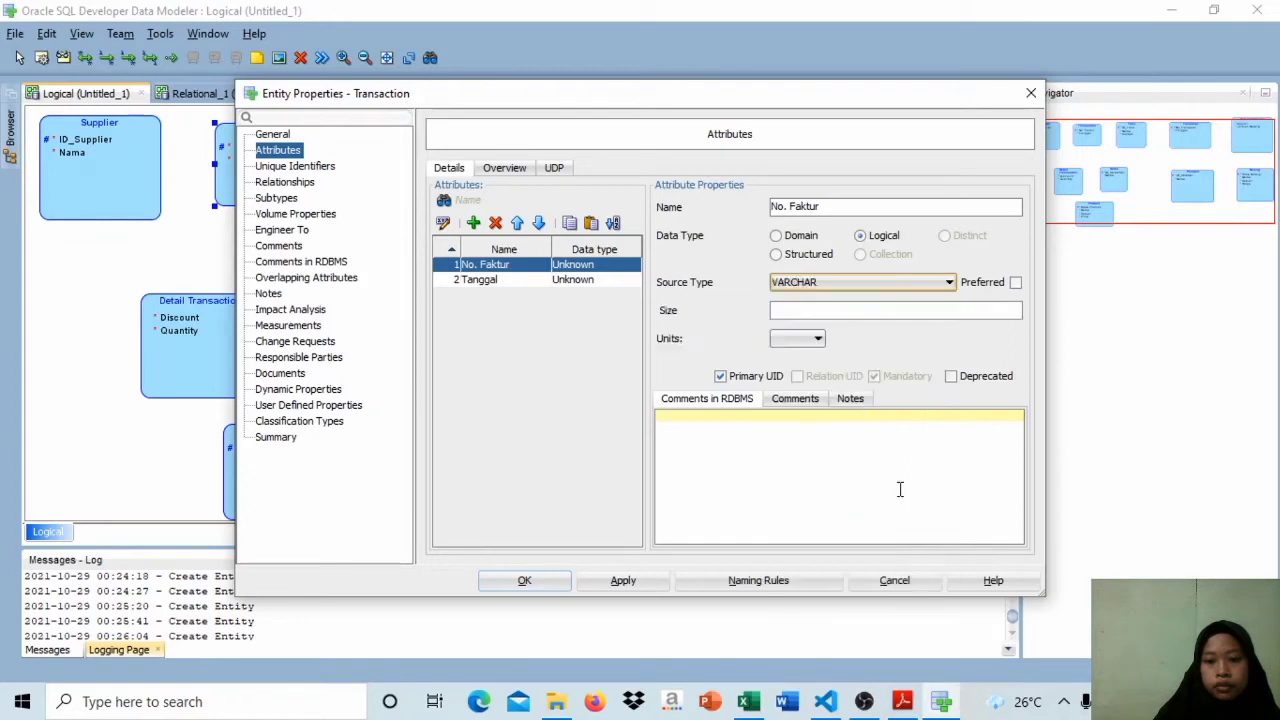
click(840, 309)
text(100)
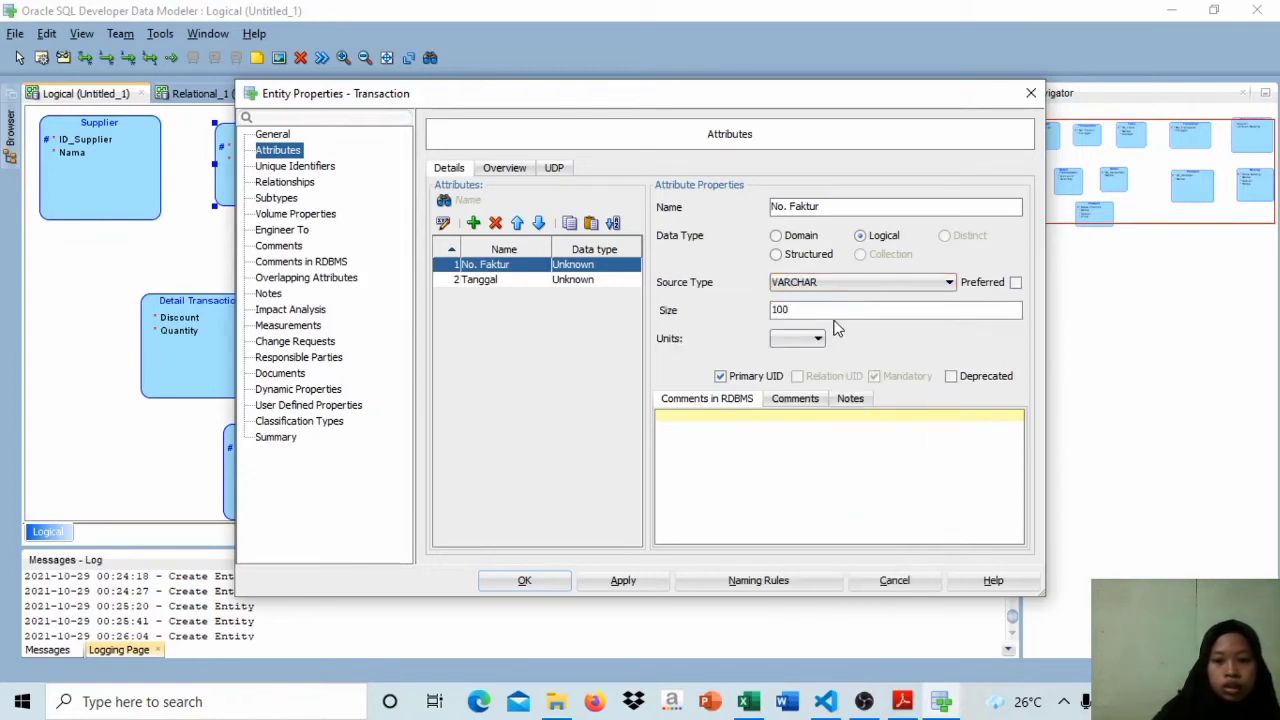
click(805, 339)
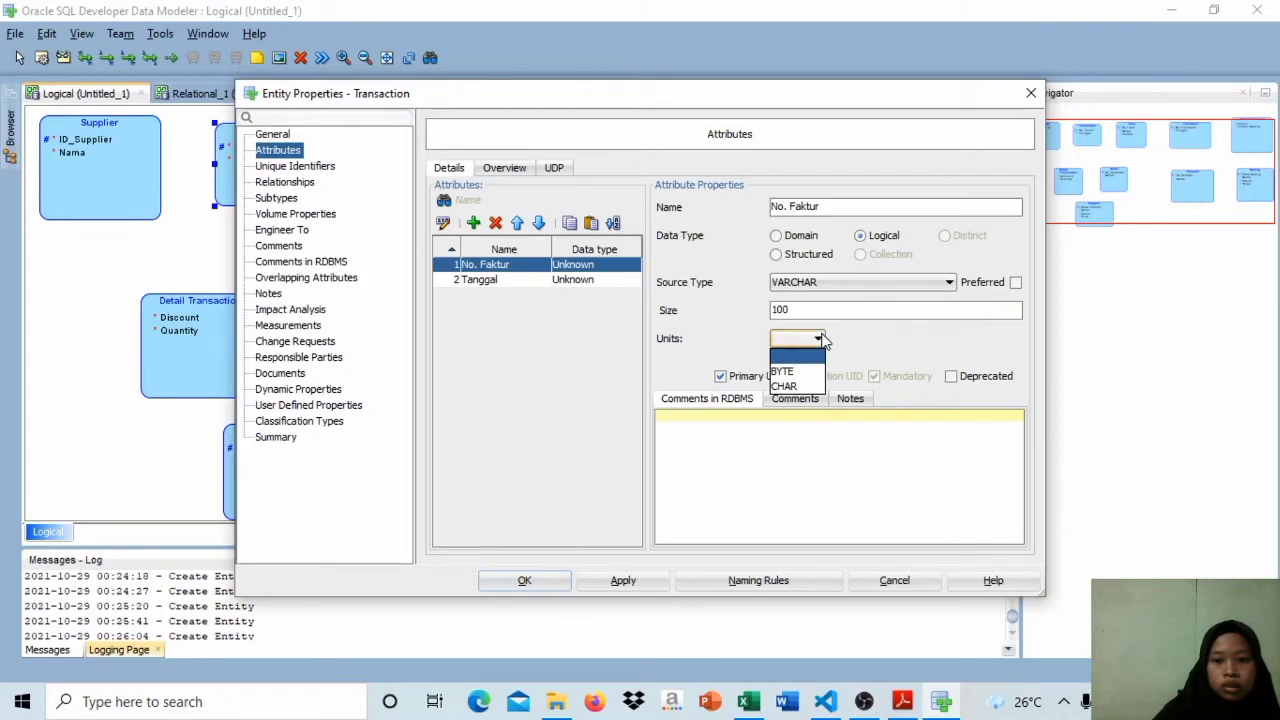
click(810, 390)
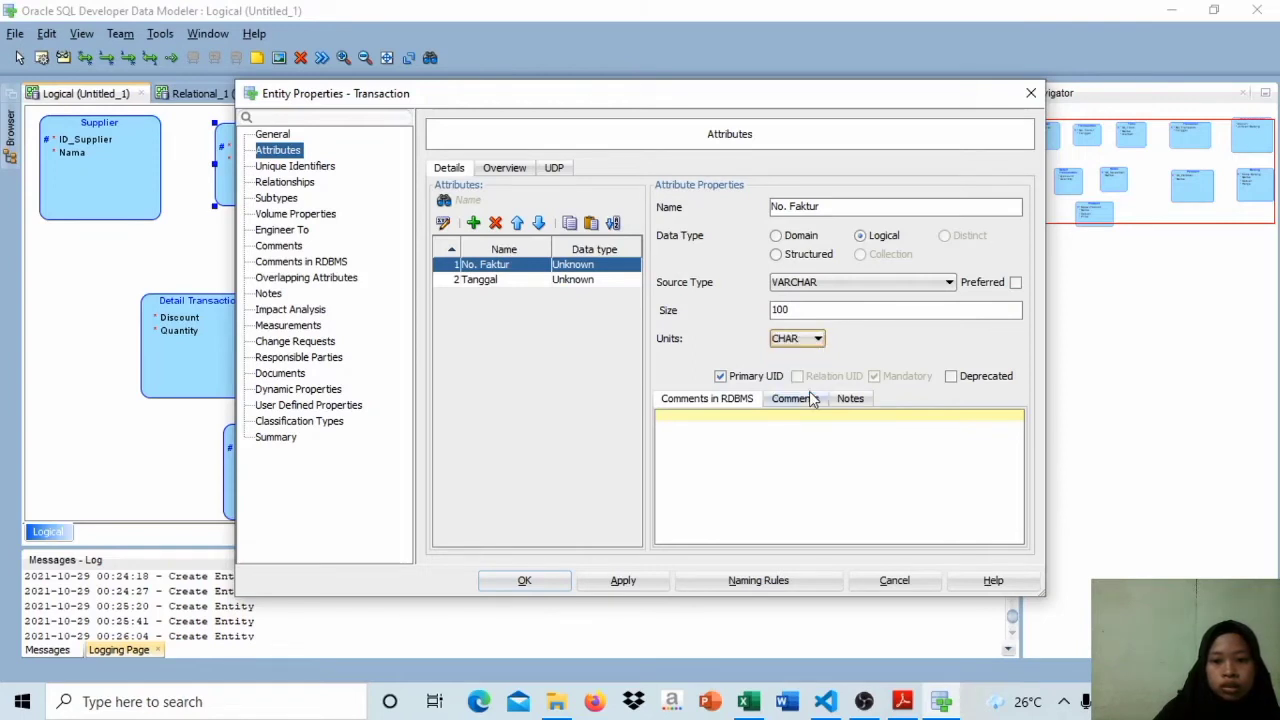
Step: Set Transaction's Tanggal attribute to logical type Date and accept the entity changes
click(586, 281)
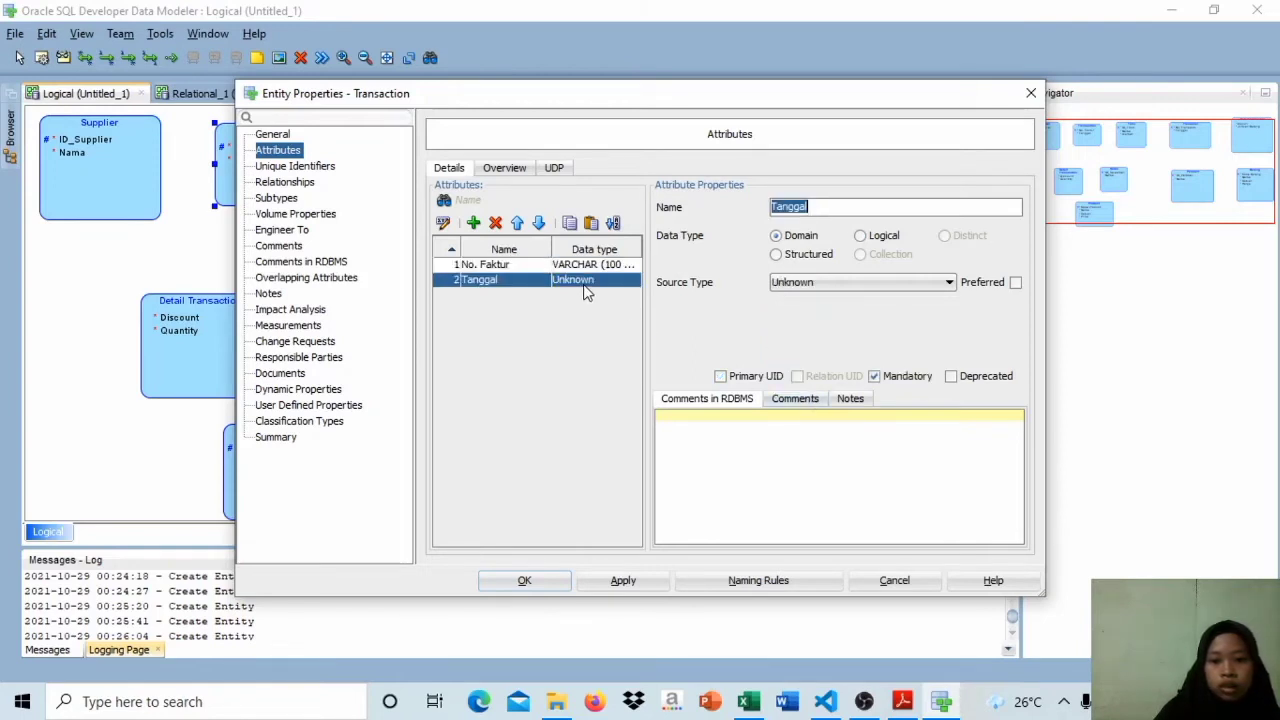
click(872, 239)
click(875, 277)
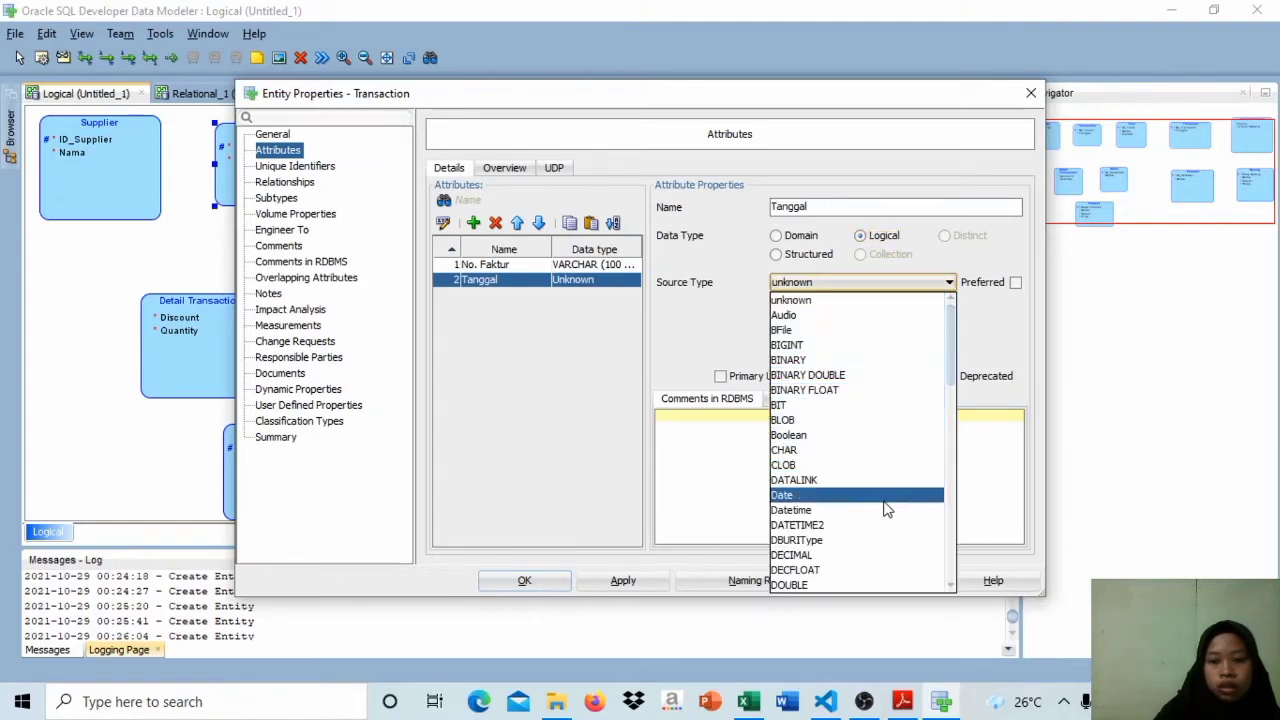
click(603, 583)
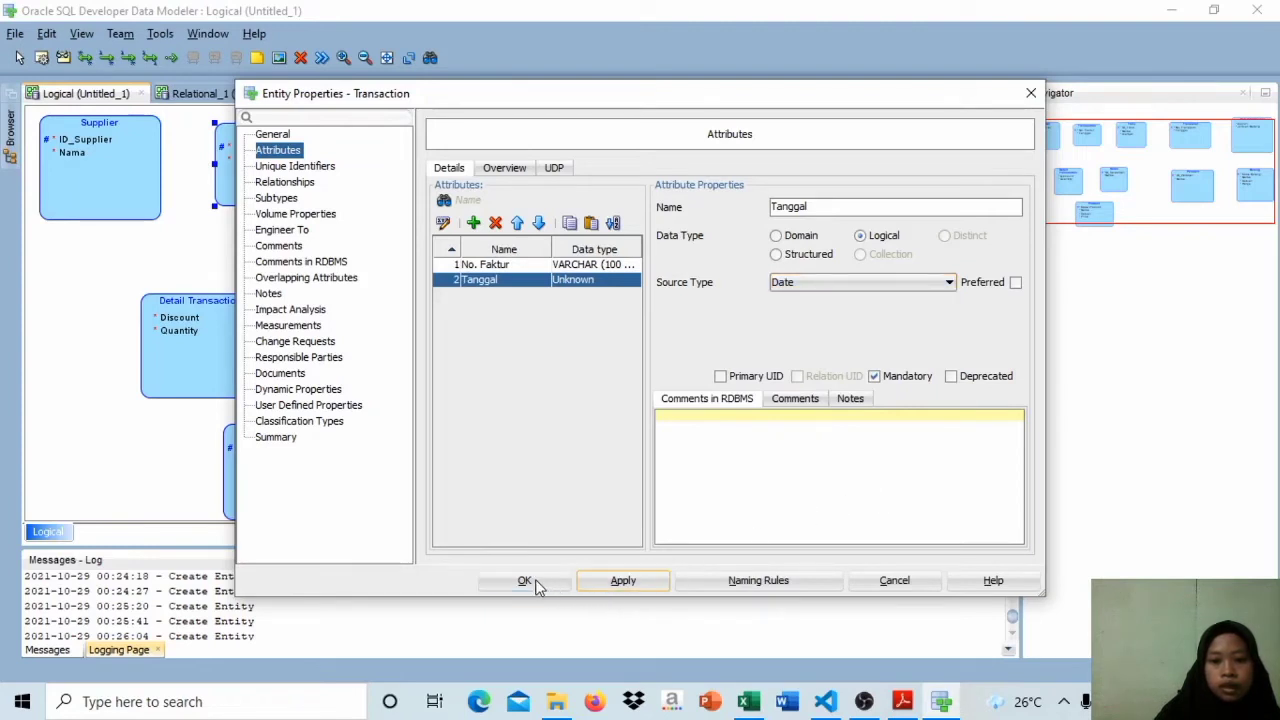
click(600, 577)
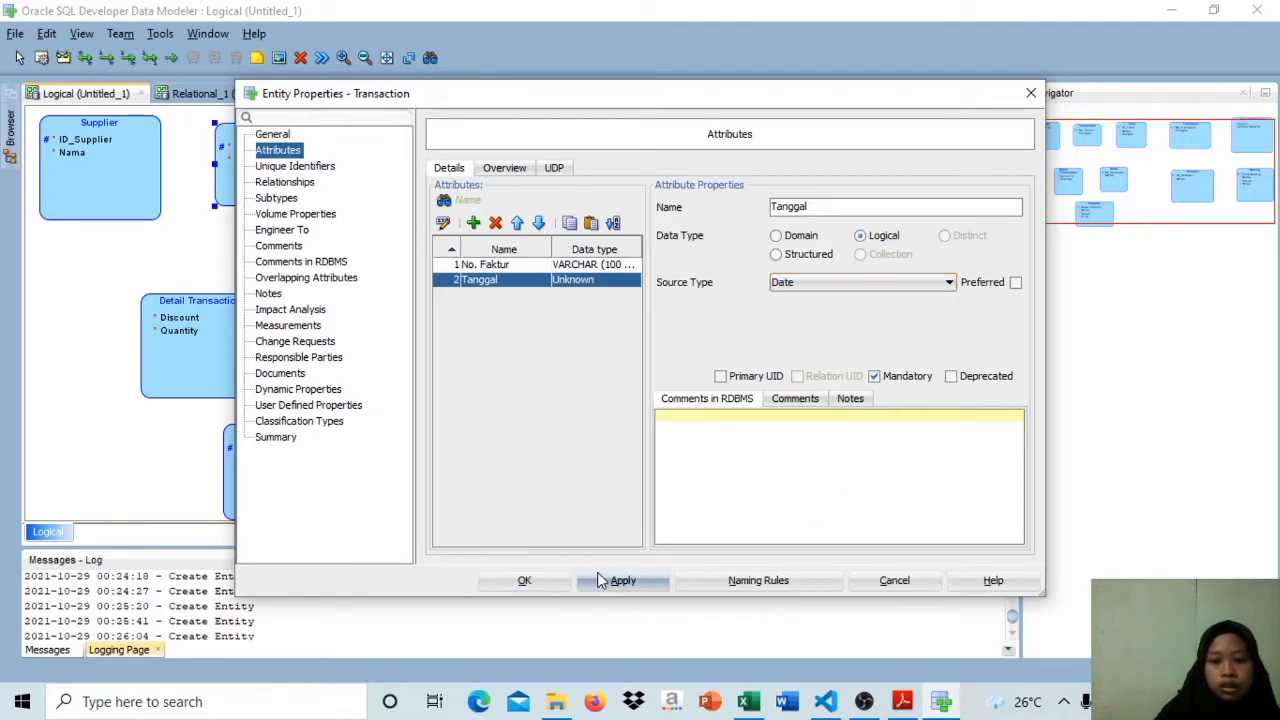
click(543, 579)
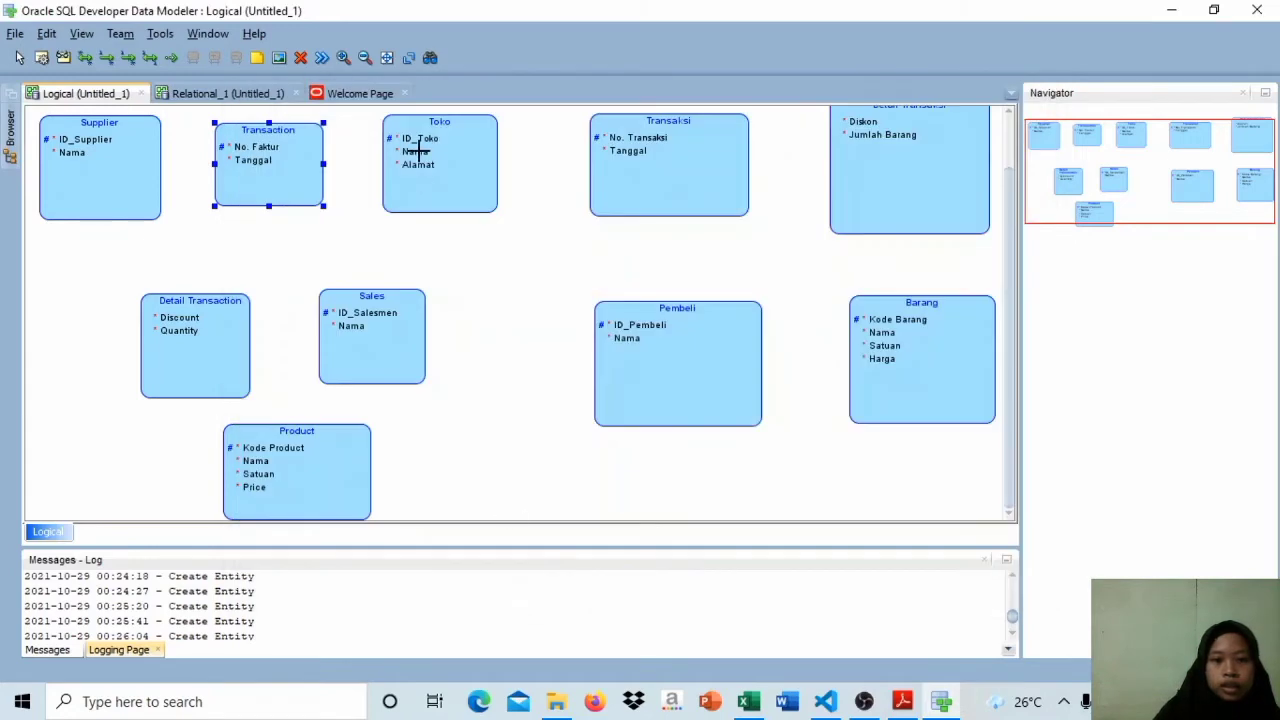
Step: Set the Toko entity's ID_Toko attribute to logical type VARCHAR with size 100 and CHAR units
double_click(416, 148)
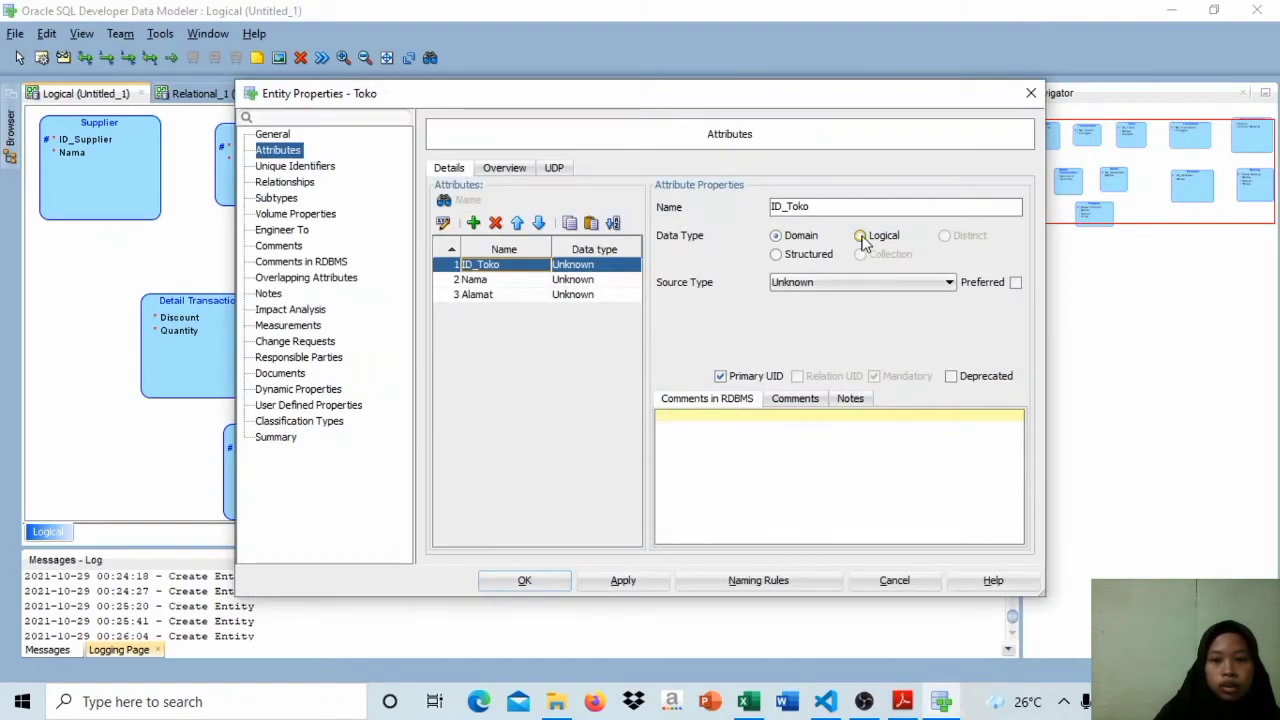
click(861, 237)
click(945, 283)
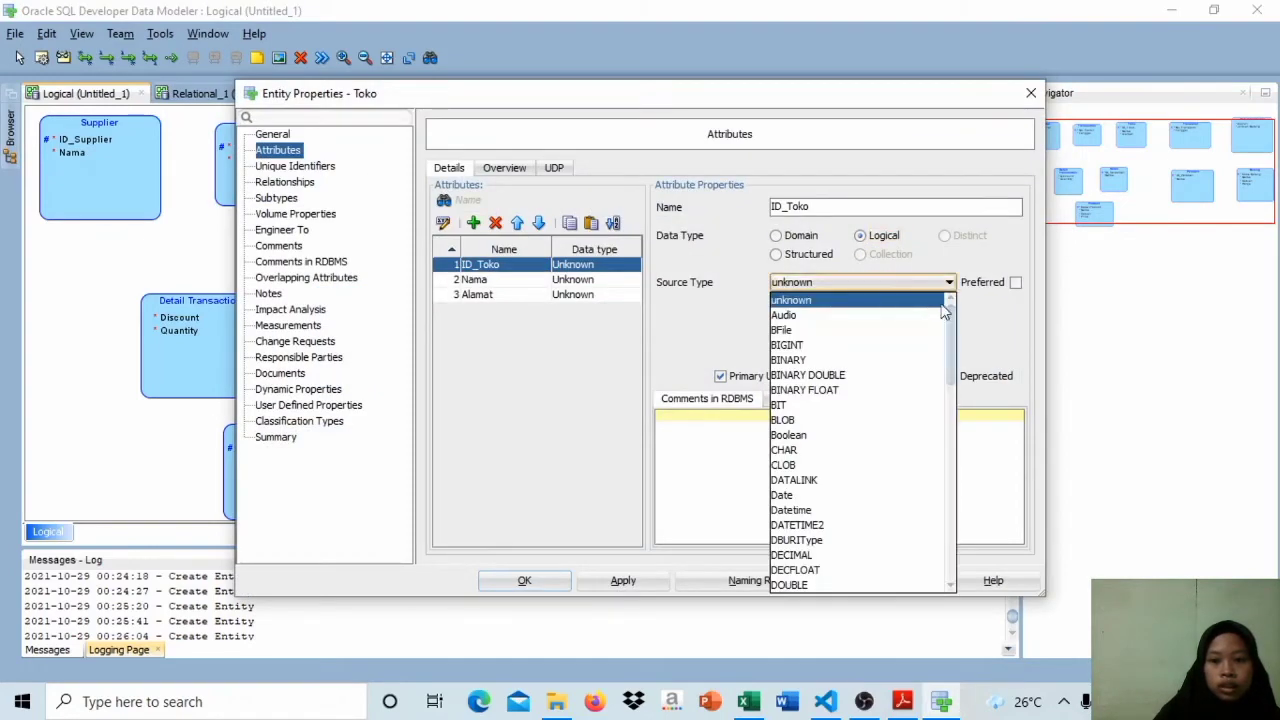
drag(955, 320, 893, 519)
click(897, 496)
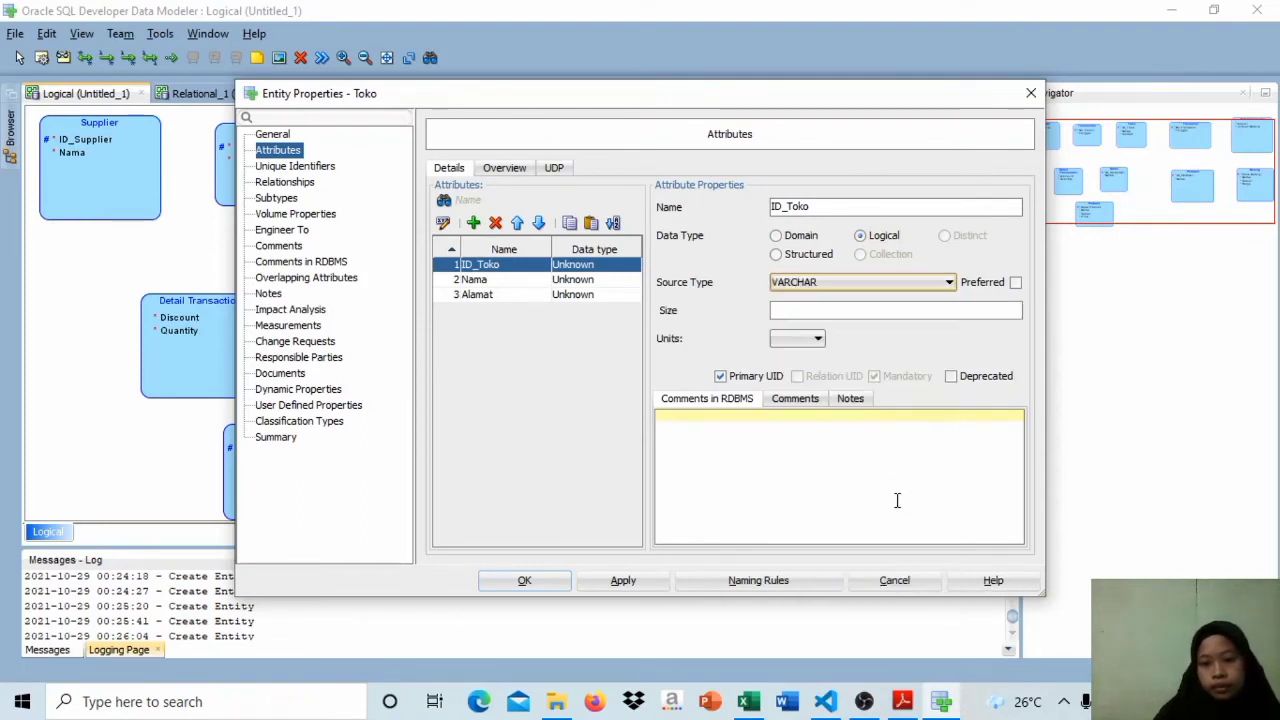
click(791, 315)
text(10)
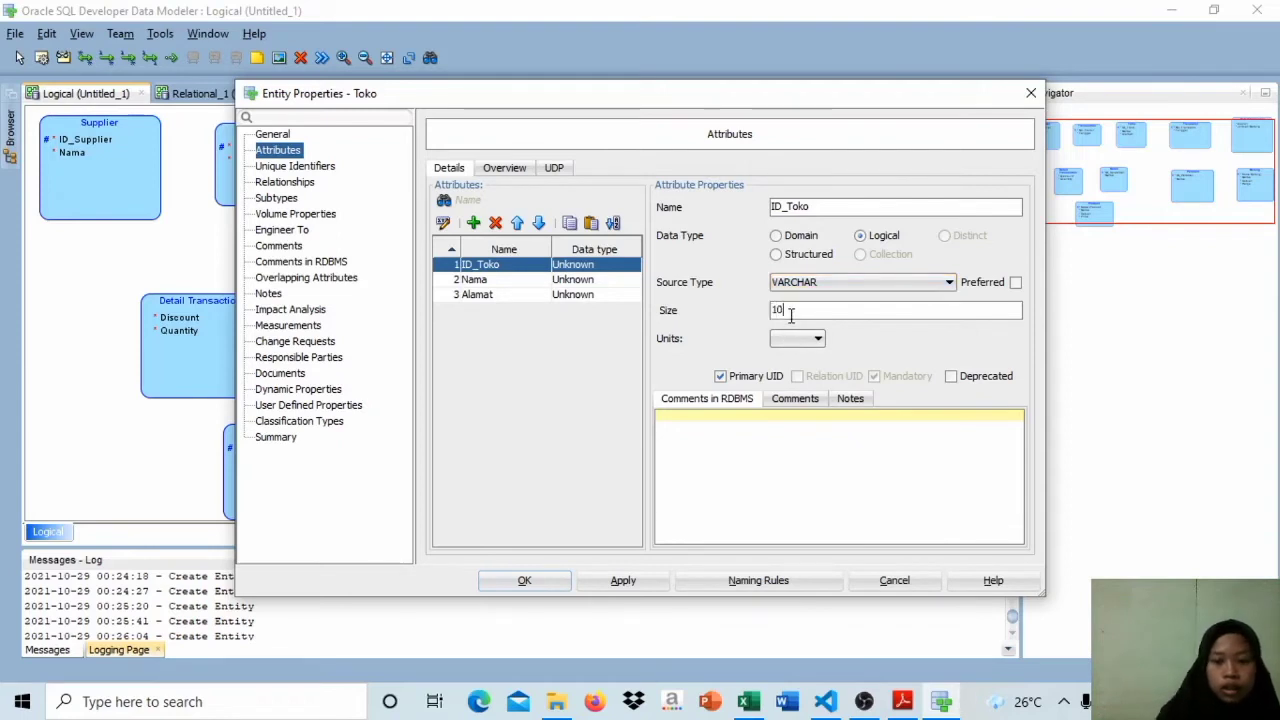
text(0)
click(797, 340)
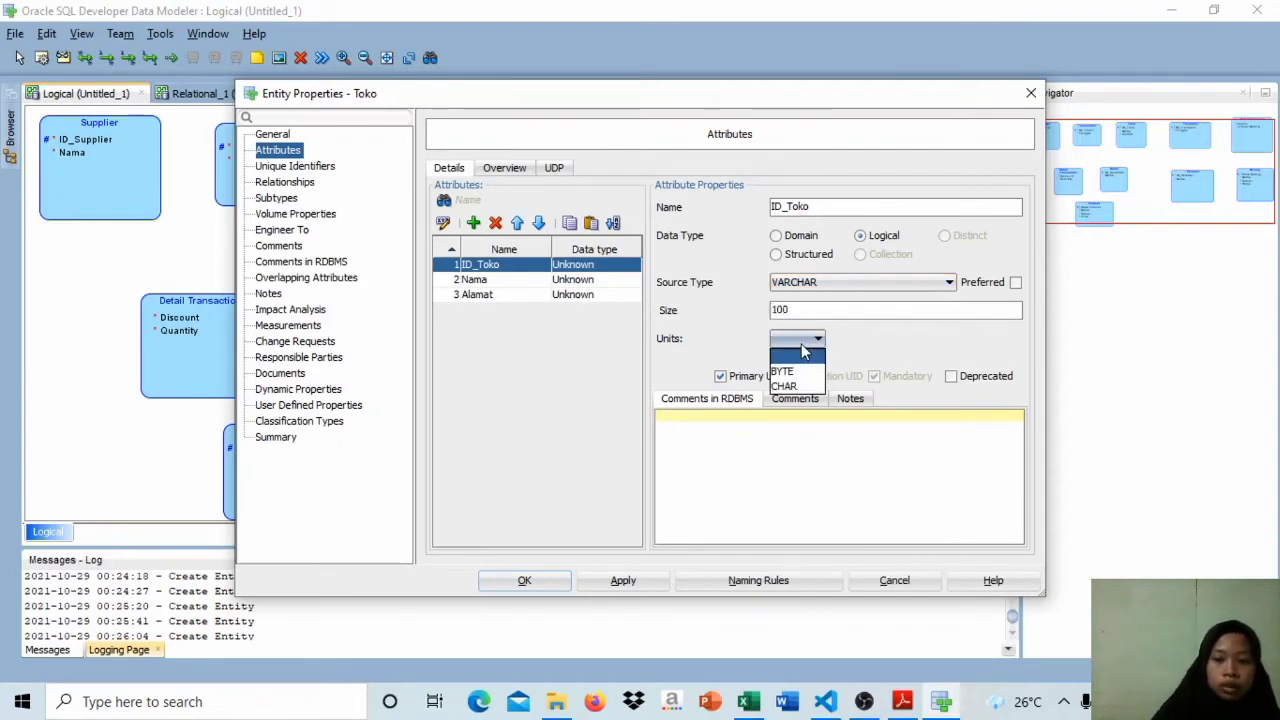
click(790, 386)
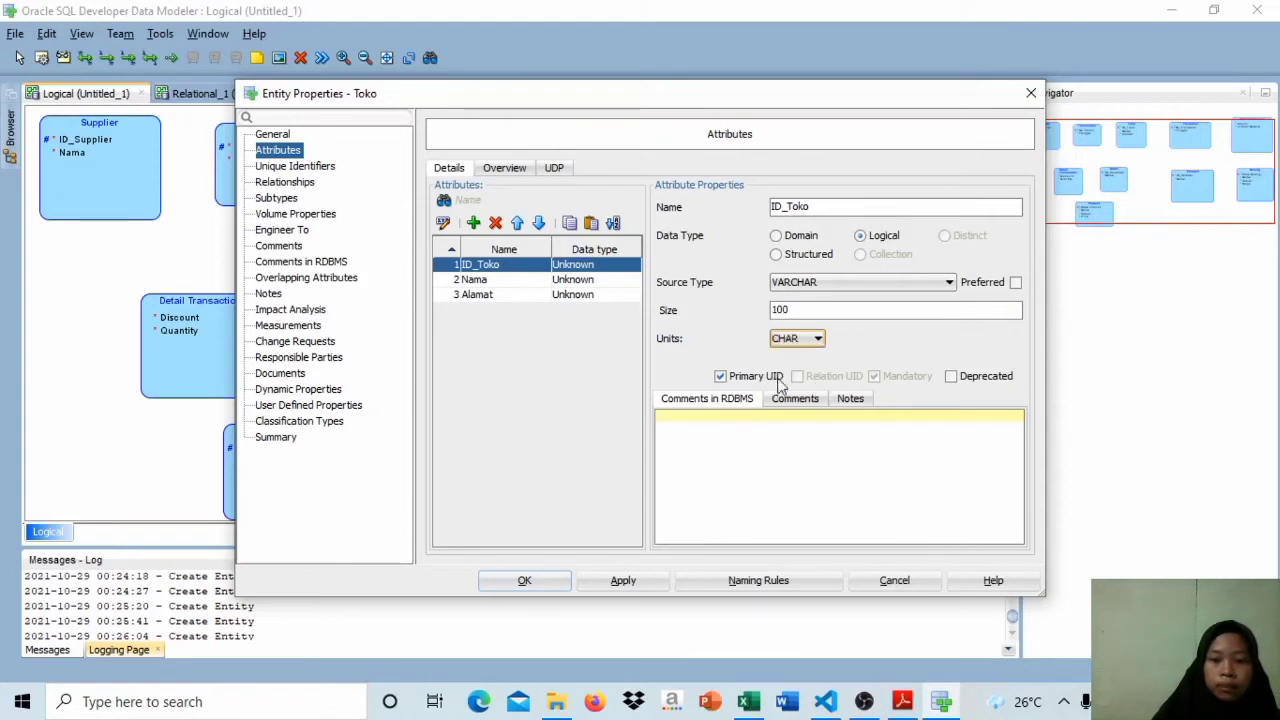
Step: Set the Toko entity's Nama attribute to logical type VARCHAR with size 100
click(614, 284)
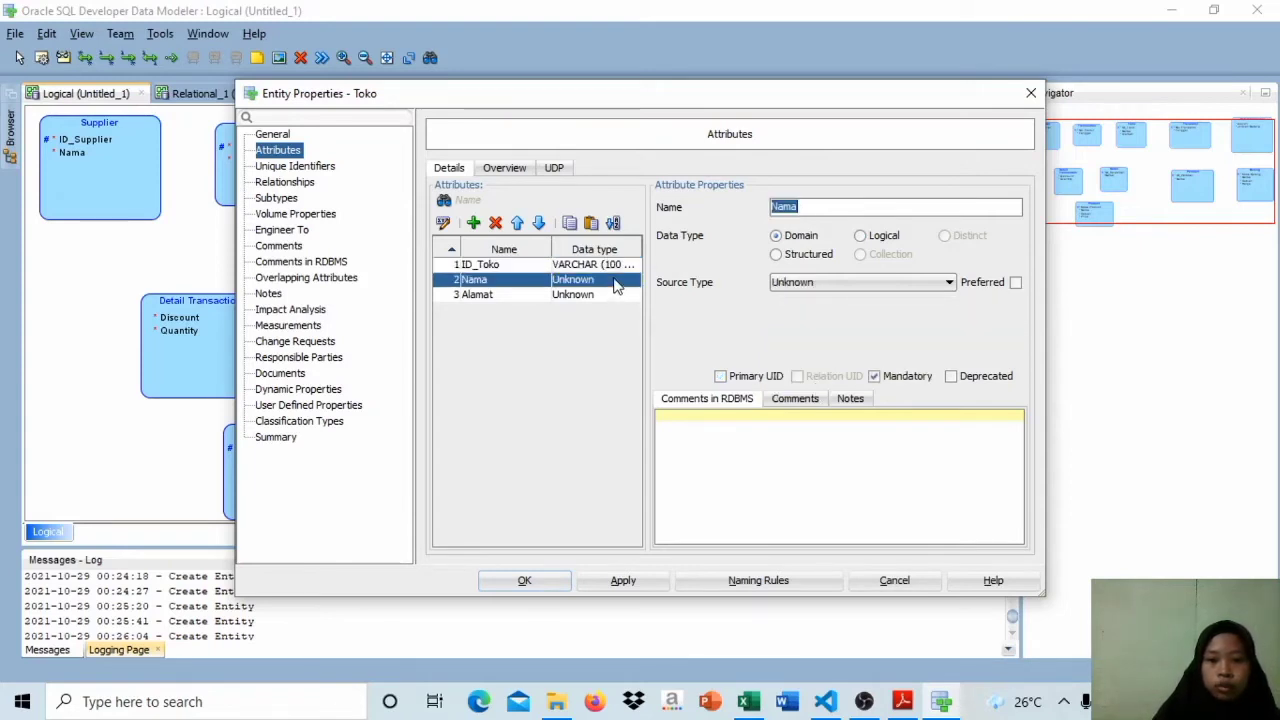
click(859, 235)
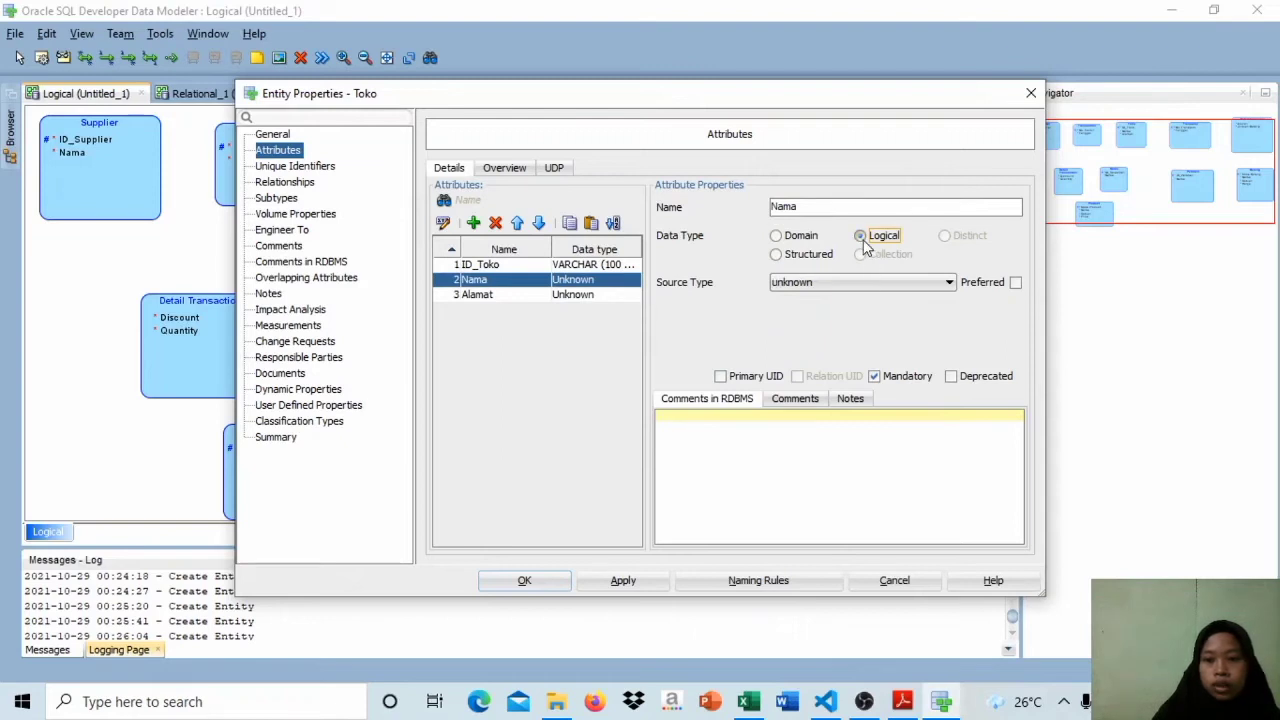
click(948, 282)
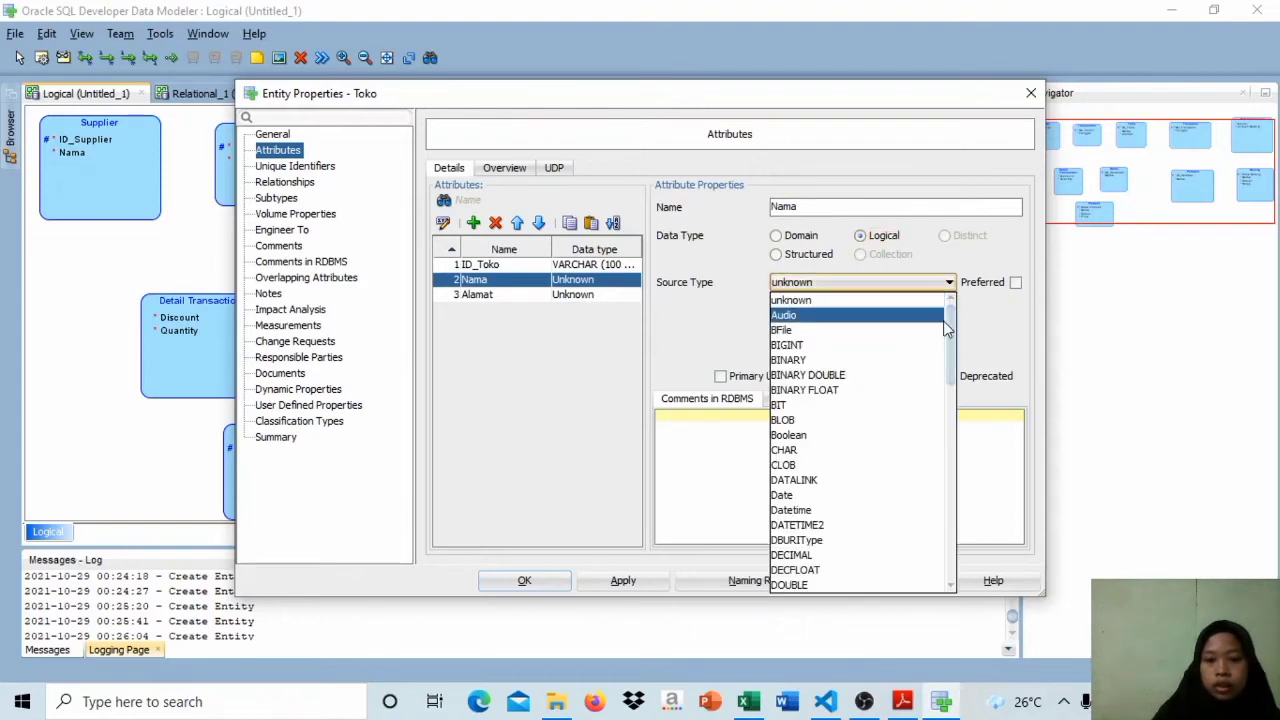
scroll(887, 535, down, 10)
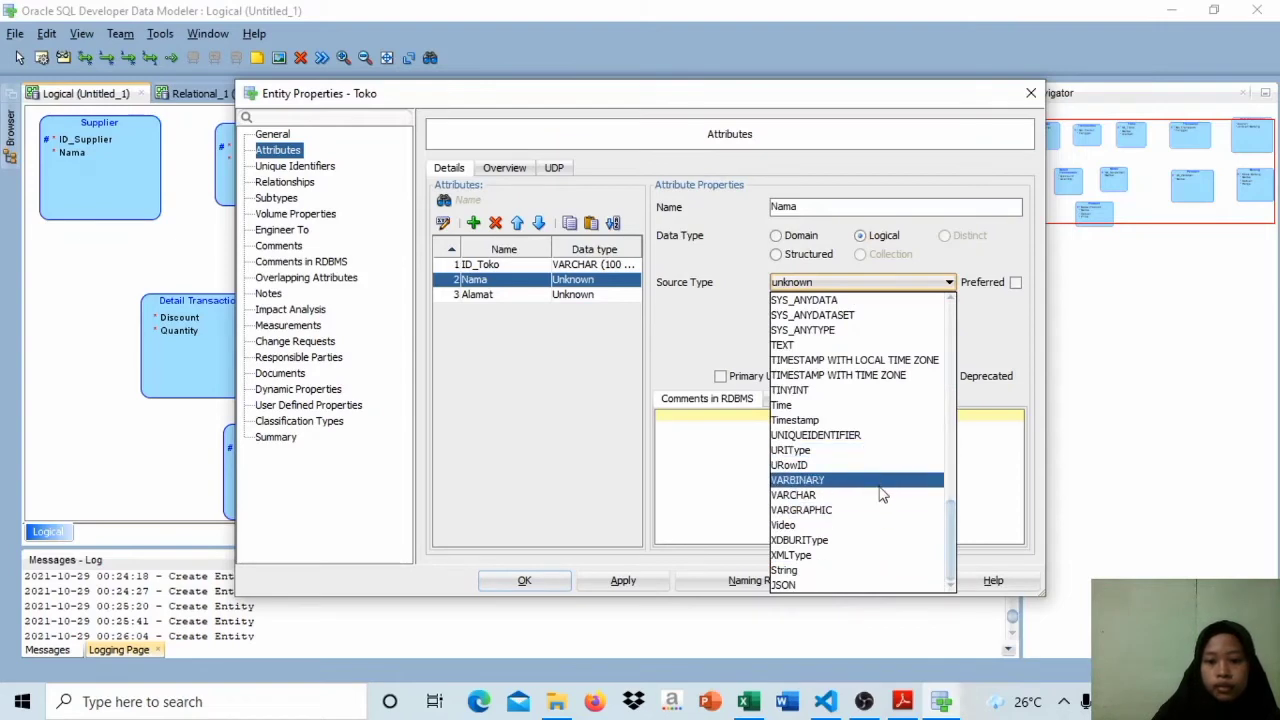
click(880, 495)
click(840, 310)
text(100)
click(797, 338)
Step: Set Toko's Alamat attribute to logical type VARCHAR and accept the entity changes
click(630, 294)
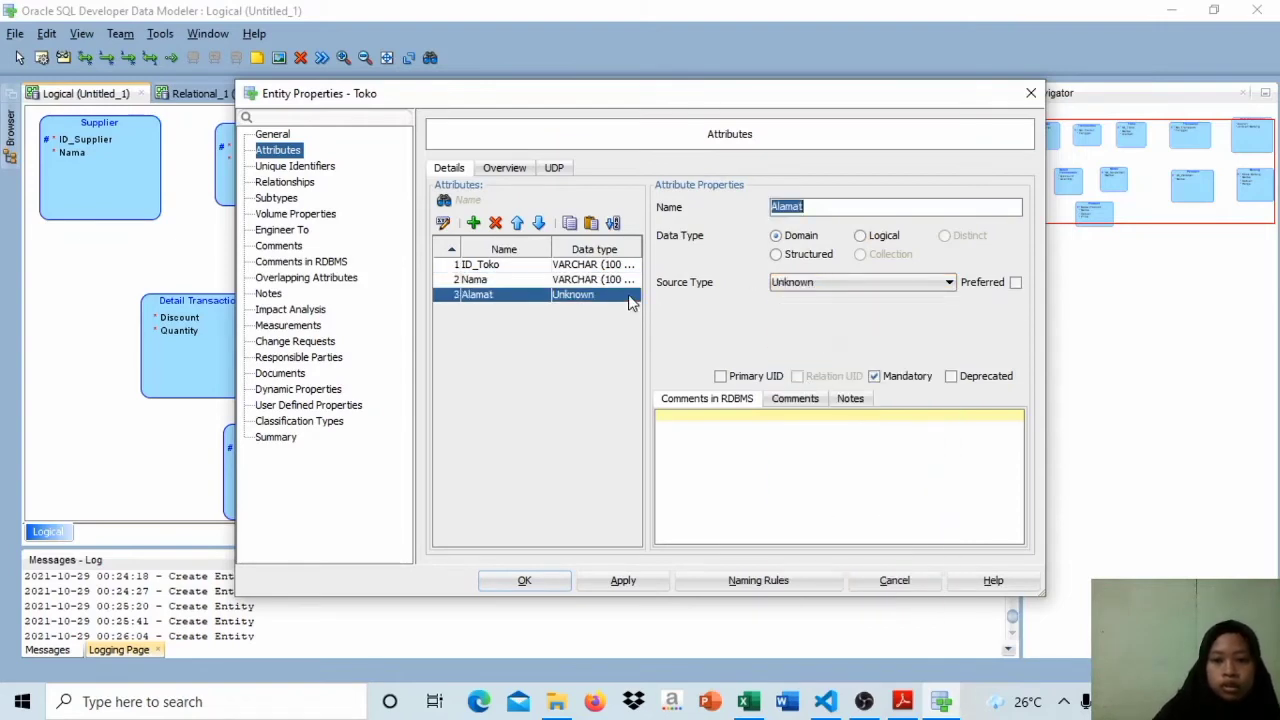
click(948, 282)
scroll(860, 480, down, 10)
click(850, 523)
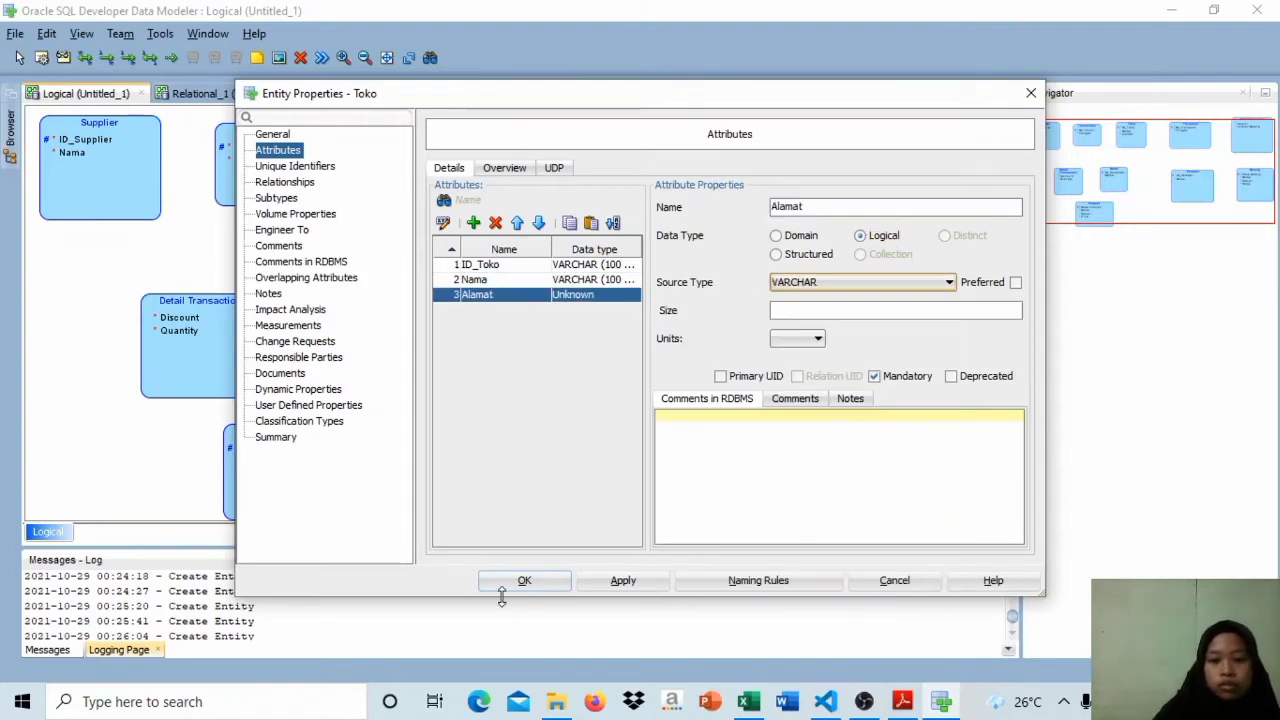
click(524, 580)
Step: Set the Detail Transaction entity's Discount attribute to logical type Integer
double_click(200, 366)
click(860, 235)
click(880, 282)
scroll(820, 420, down, 8)
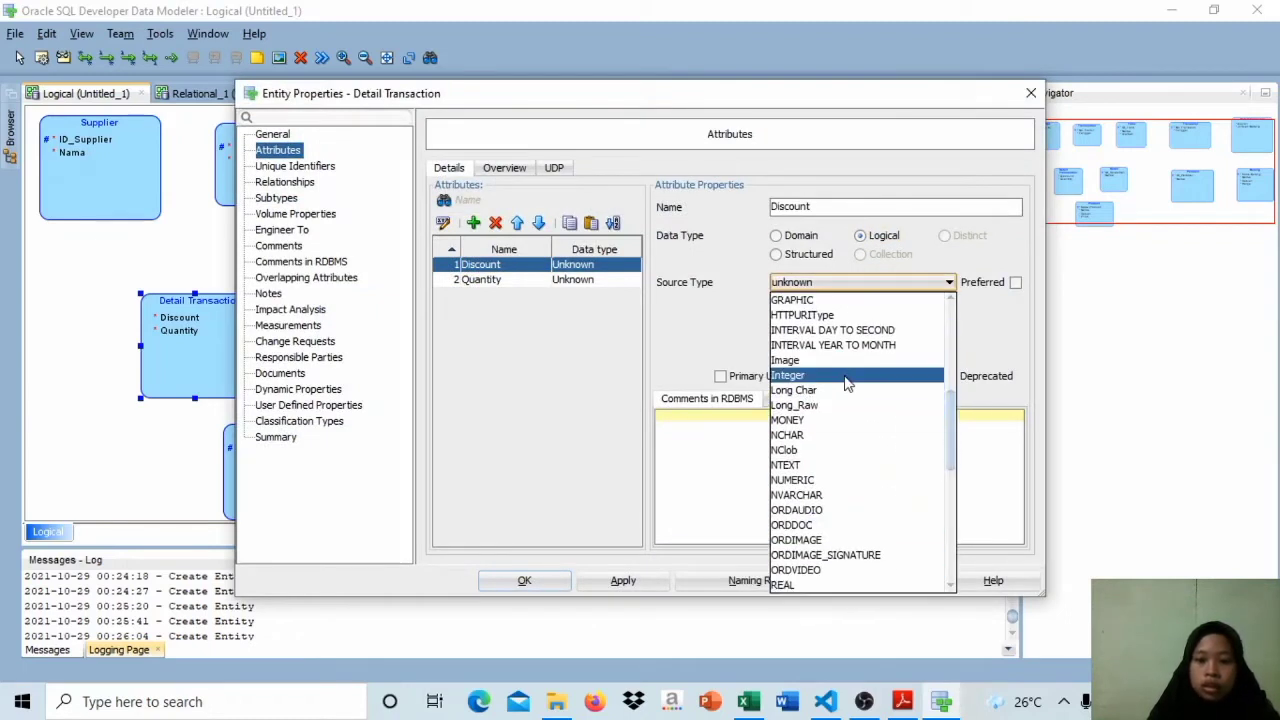
click(787, 378)
Step: Assign a logical data type to Detail Transaction's Quantity attribute and accept the entity changes
click(480, 279)
click(860, 235)
click(948, 282)
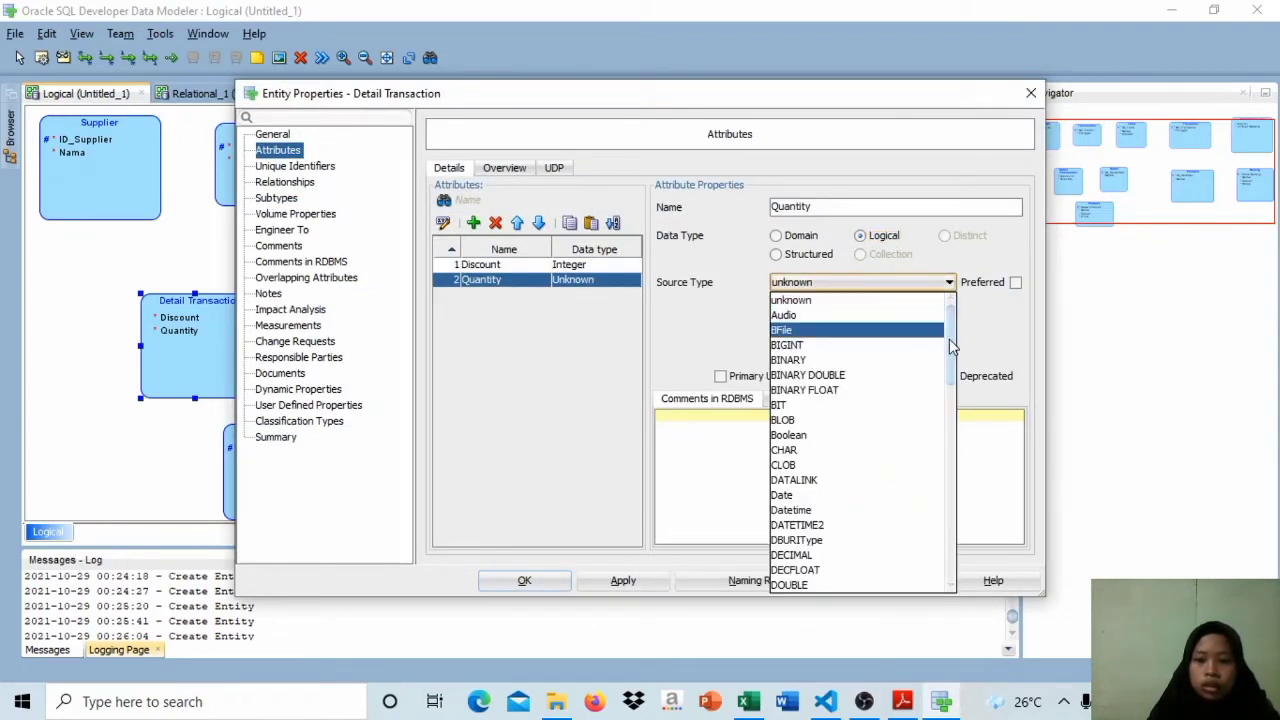
scroll(951, 346, down, 5)
click(800, 530)
click(524, 580)
Step: Set the Sales entity's ID_Salesmen attribute to logical type VARCHAR with size 100
double_click(875, 222)
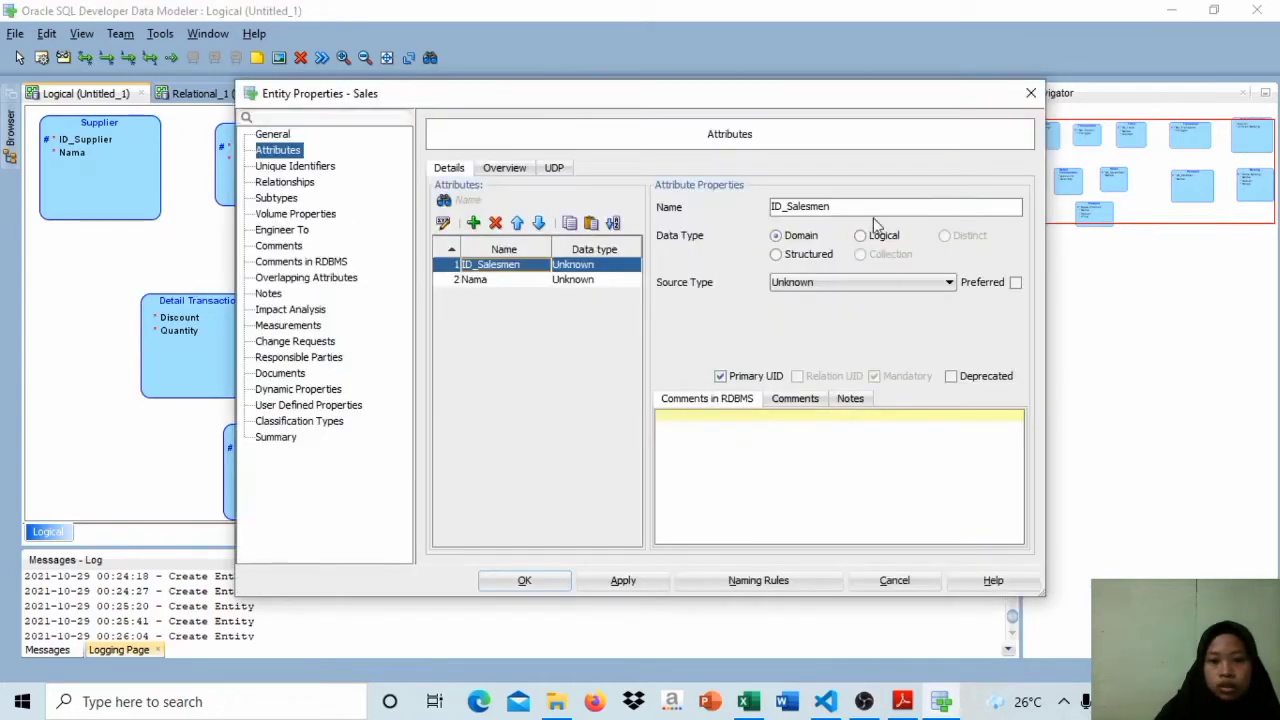
click(870, 235)
click(894, 282)
scroll(908, 500, down, 10)
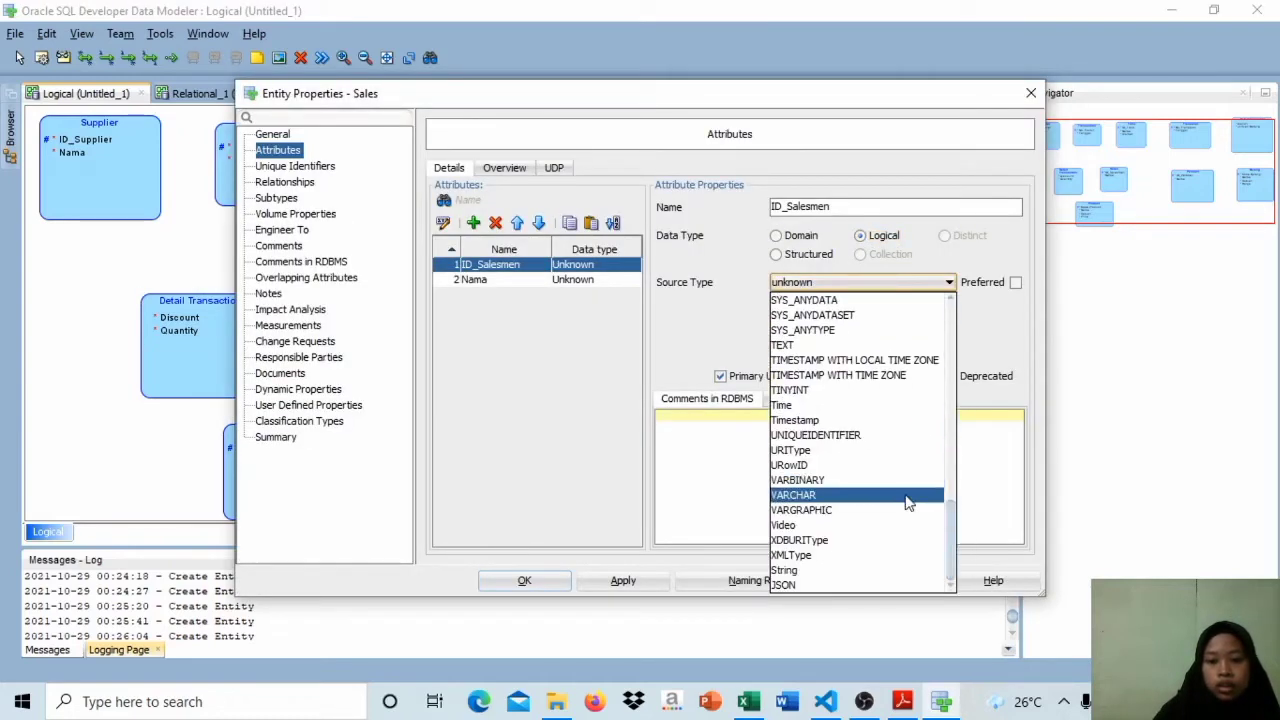
click(906, 495)
click(819, 311)
text(100)
Step: Set Sales' Nama attribute to logical type VARCHAR, size 100, units CHAR, and accept the entity changes
click(474, 279)
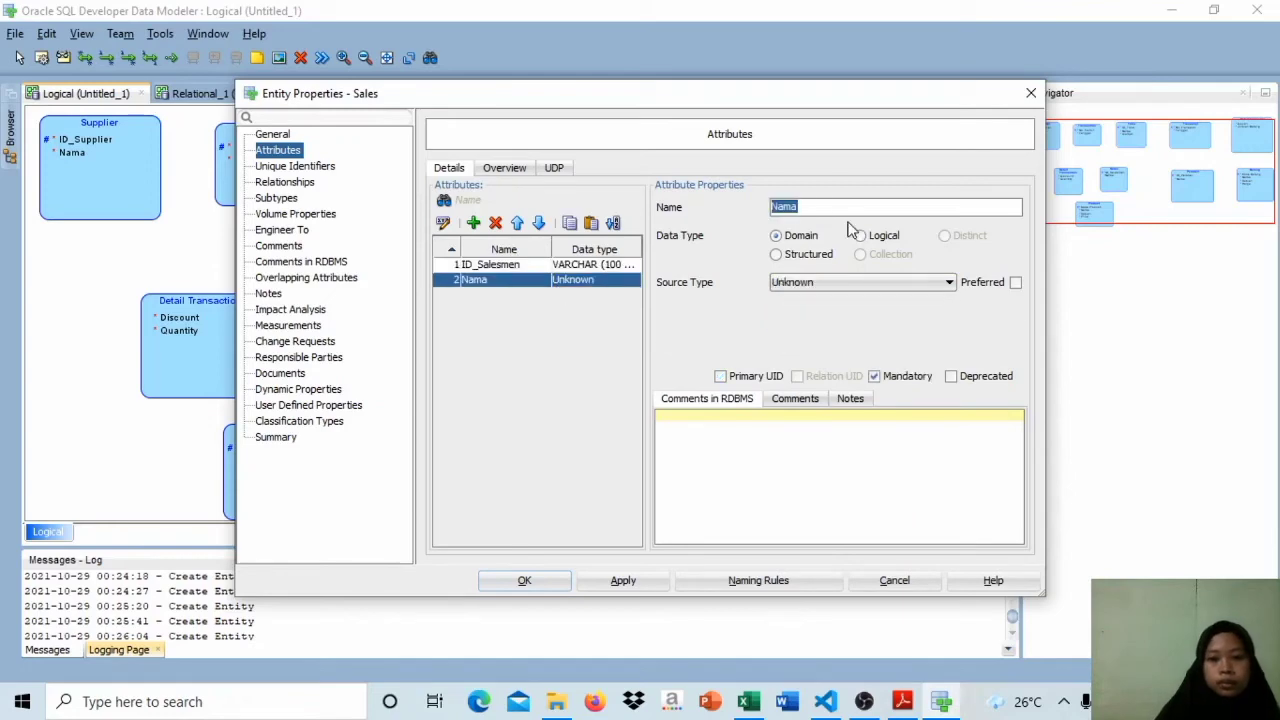
click(860, 235)
click(894, 282)
drag(955, 330, 952, 535)
click(850, 495)
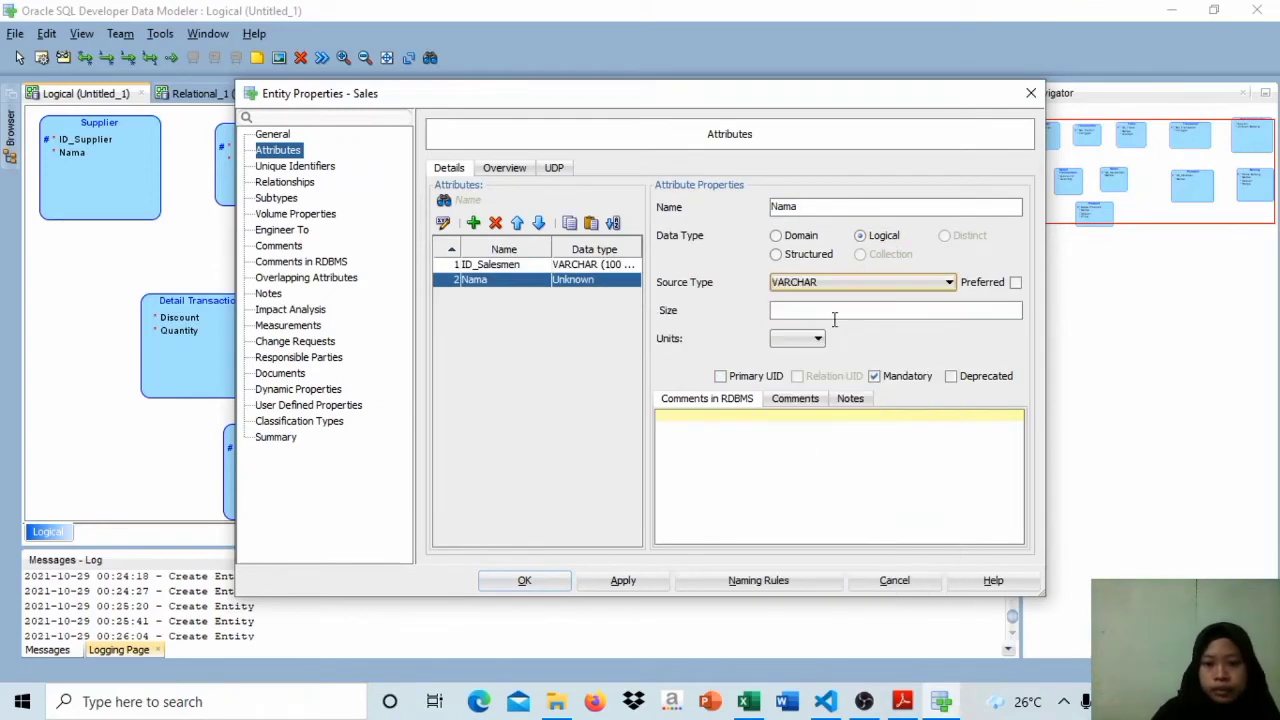
click(831, 310)
text(100)
click(815, 387)
click(540, 581)
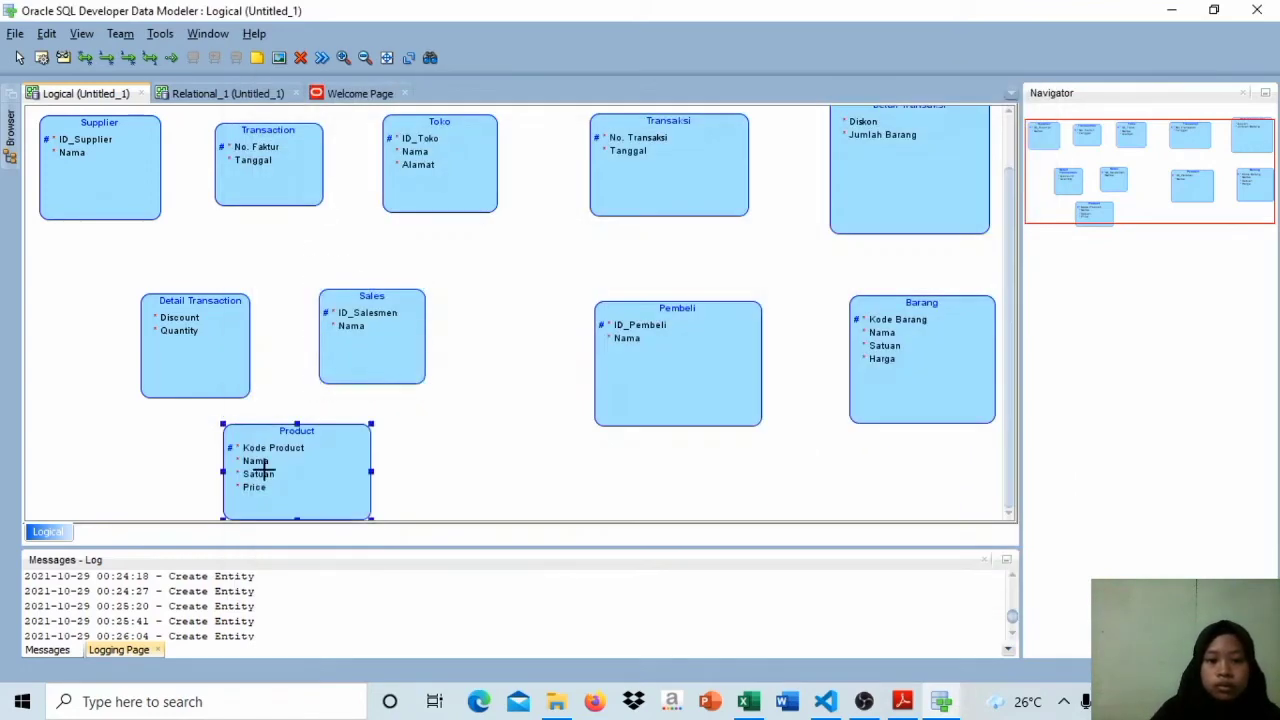
Step: Set the Product entity's Kode Product attribute to logical type VARCHAR with size 100 and CHAR units
double_click(265, 468)
click(490, 264)
click(860, 235)
click(900, 282)
drag(950, 333, 955, 500)
click(834, 491)
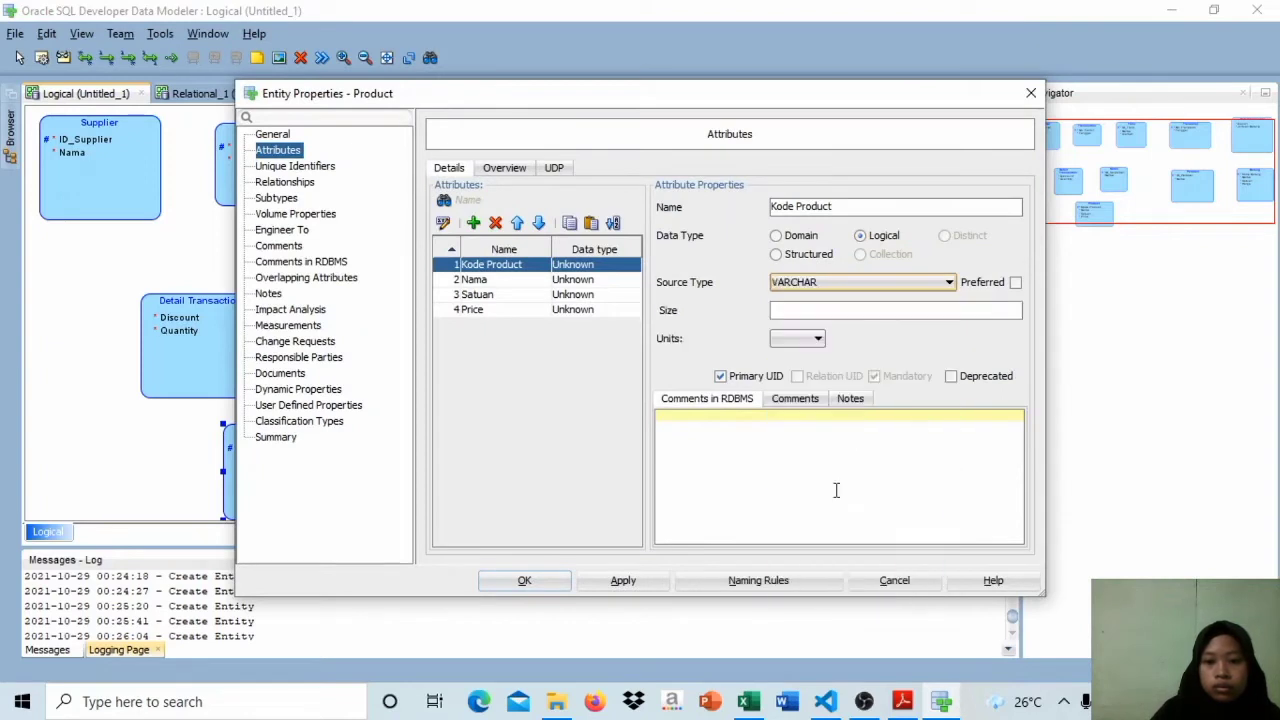
click(831, 310)
text(100)
click(817, 338)
click(784, 386)
Step: Set Product's Nama attribute to logical type VARCHAR with size 100 and CHAR units
click(474, 279)
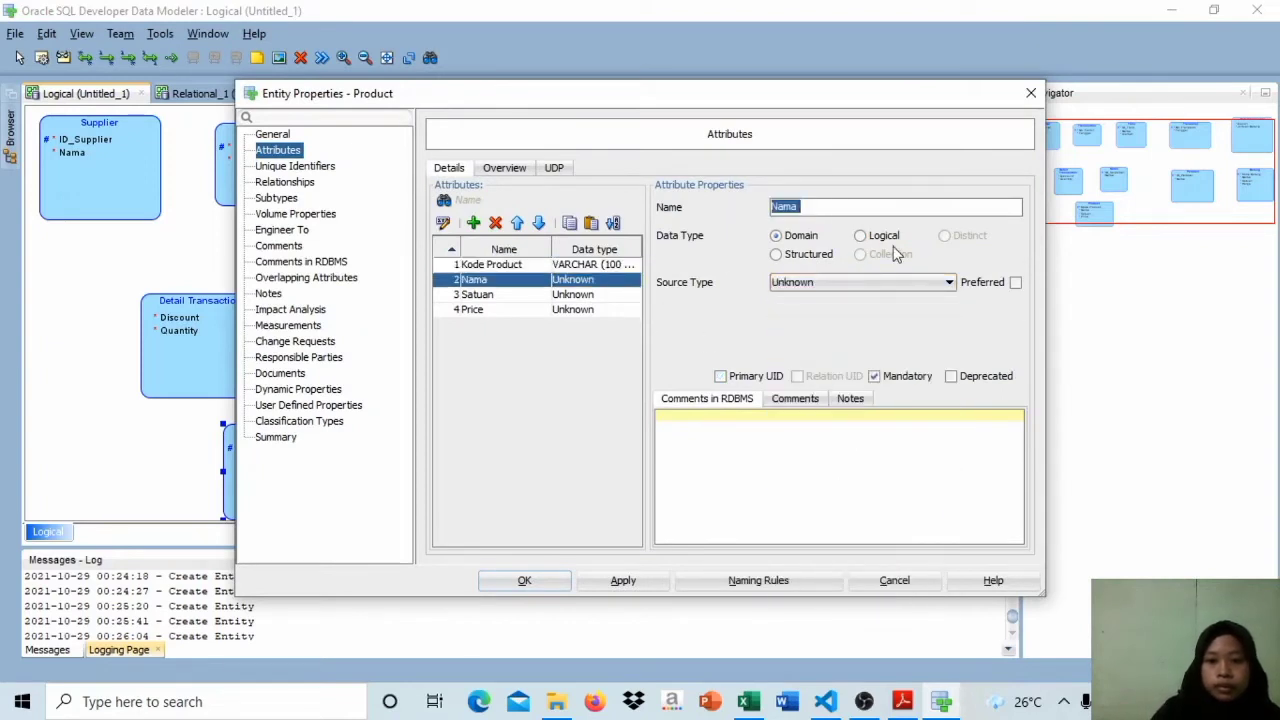
click(860, 235)
click(900, 282)
click(860, 292)
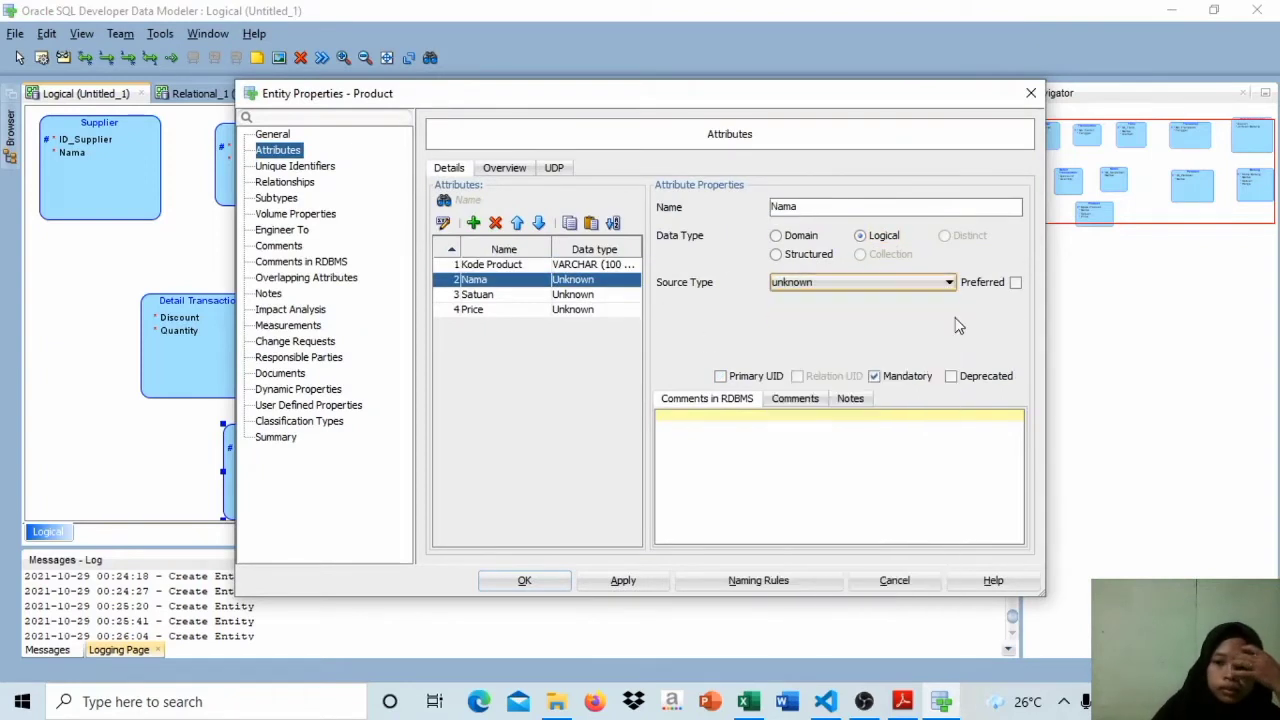
click(949, 284)
drag(950, 310, 957, 545)
click(793, 495)
click(831, 310)
text(100)
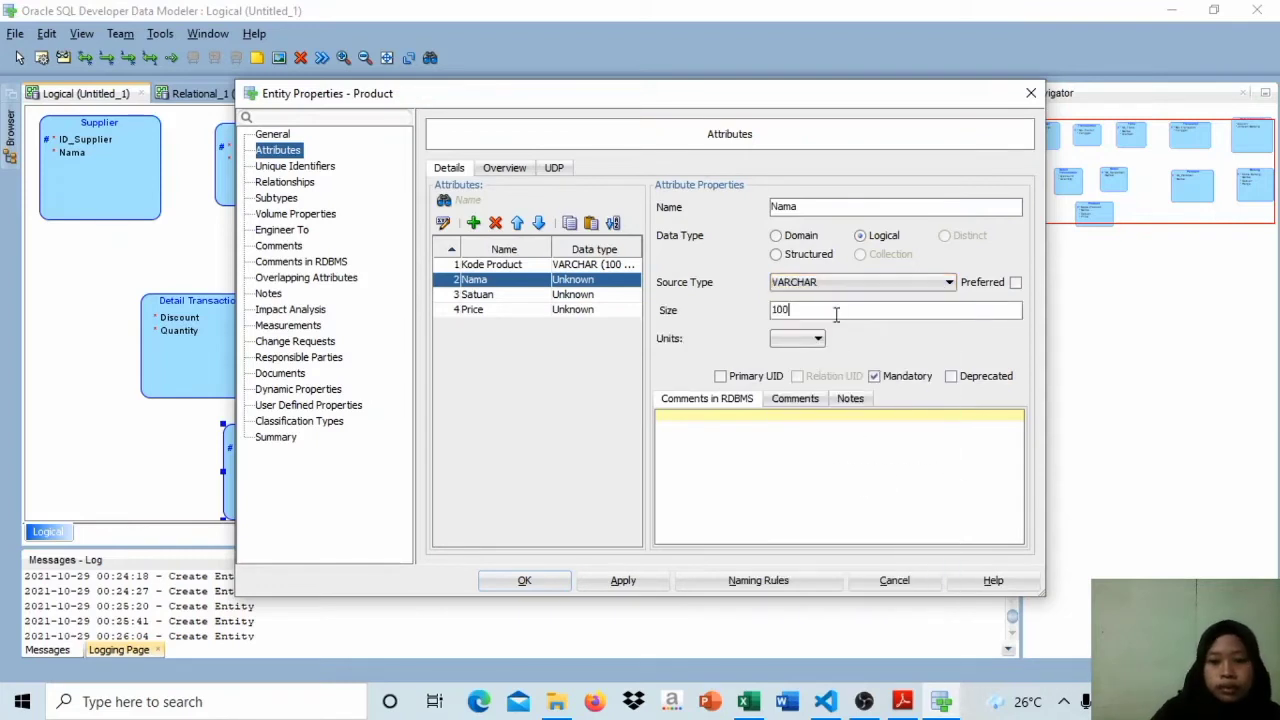
click(817, 338)
click(784, 383)
Step: Set Product's Satuan attribute to logical type VARCHAR with size 100 and CHAR units
click(568, 296)
click(860, 235)
click(949, 282)
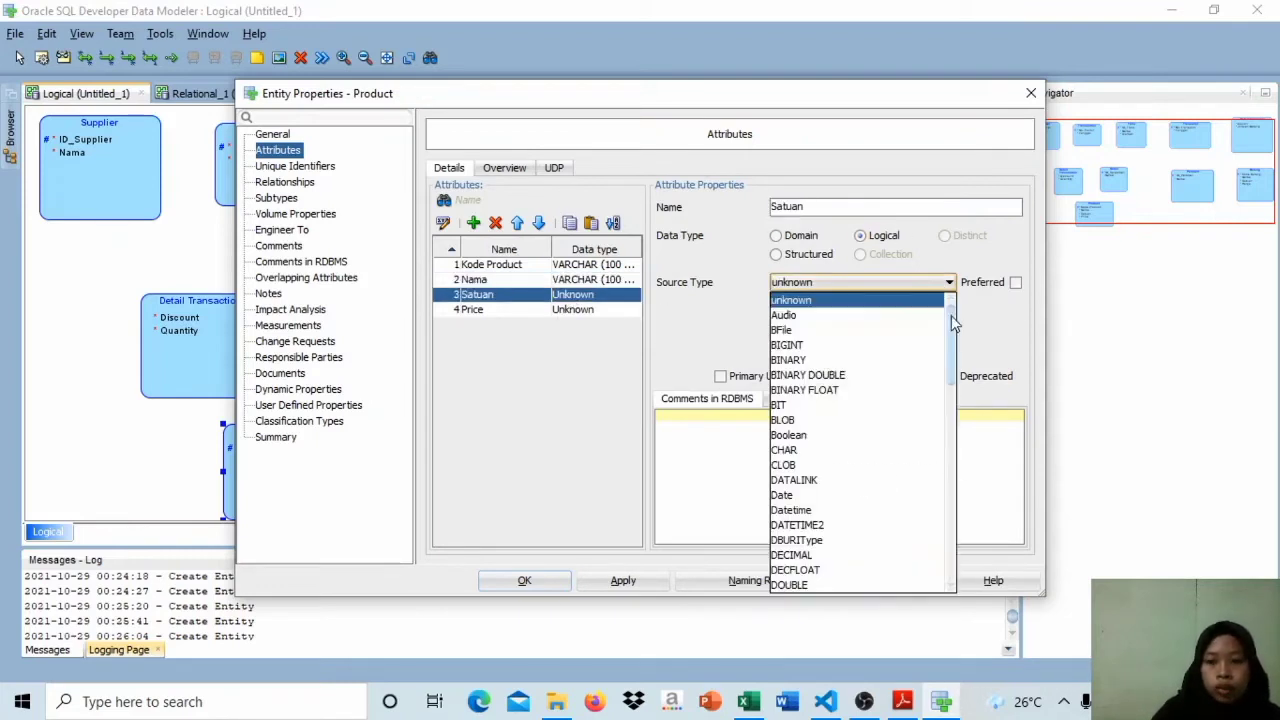
drag(950, 305, 962, 520)
click(793, 495)
click(822, 310)
text(100)
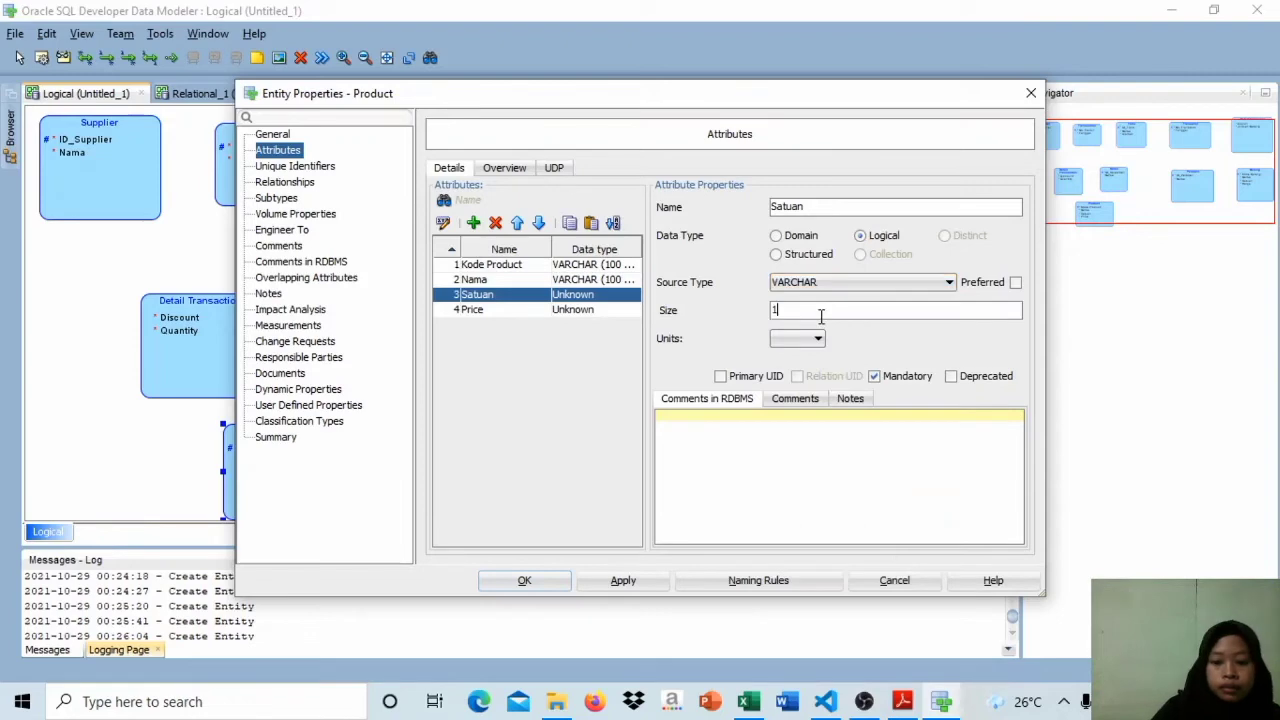
click(797, 338)
click(785, 383)
Step: Assign a logical data type to Product's Price attribute and accept the entity changes
click(470, 309)
click(860, 235)
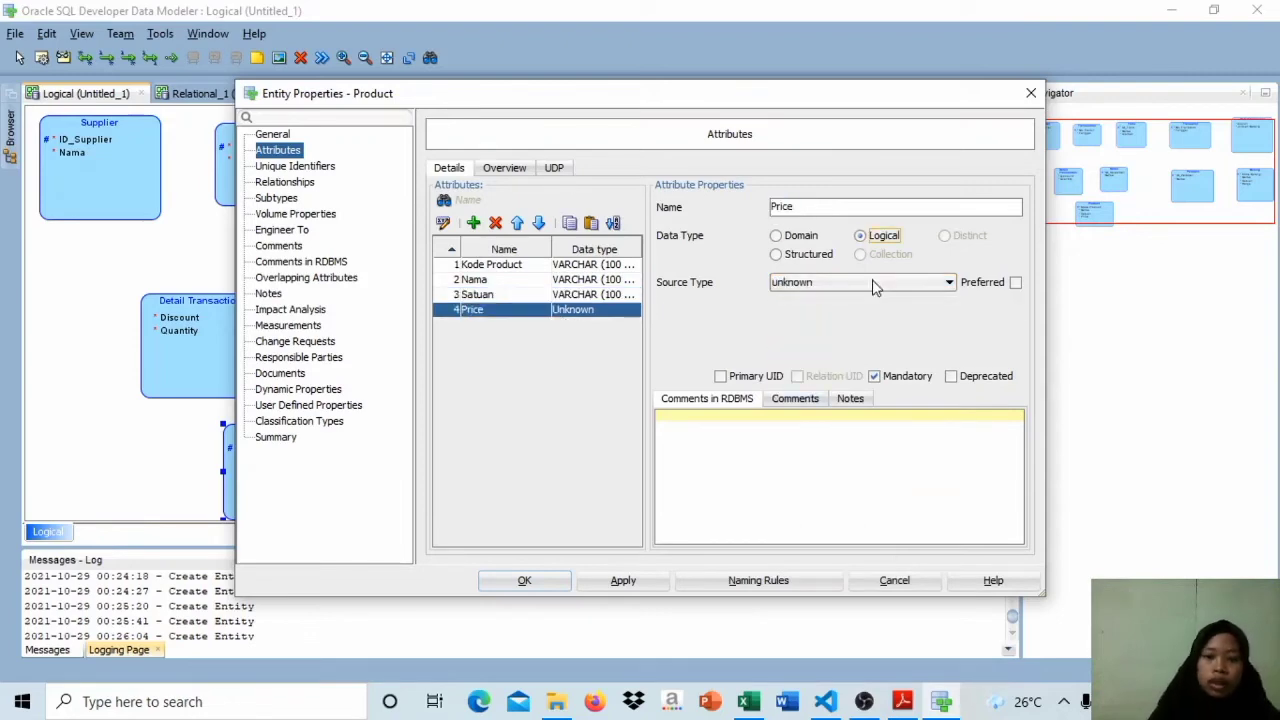
click(949, 282)
scroll(845, 340, down, 7)
click(845, 344)
click(524, 580)
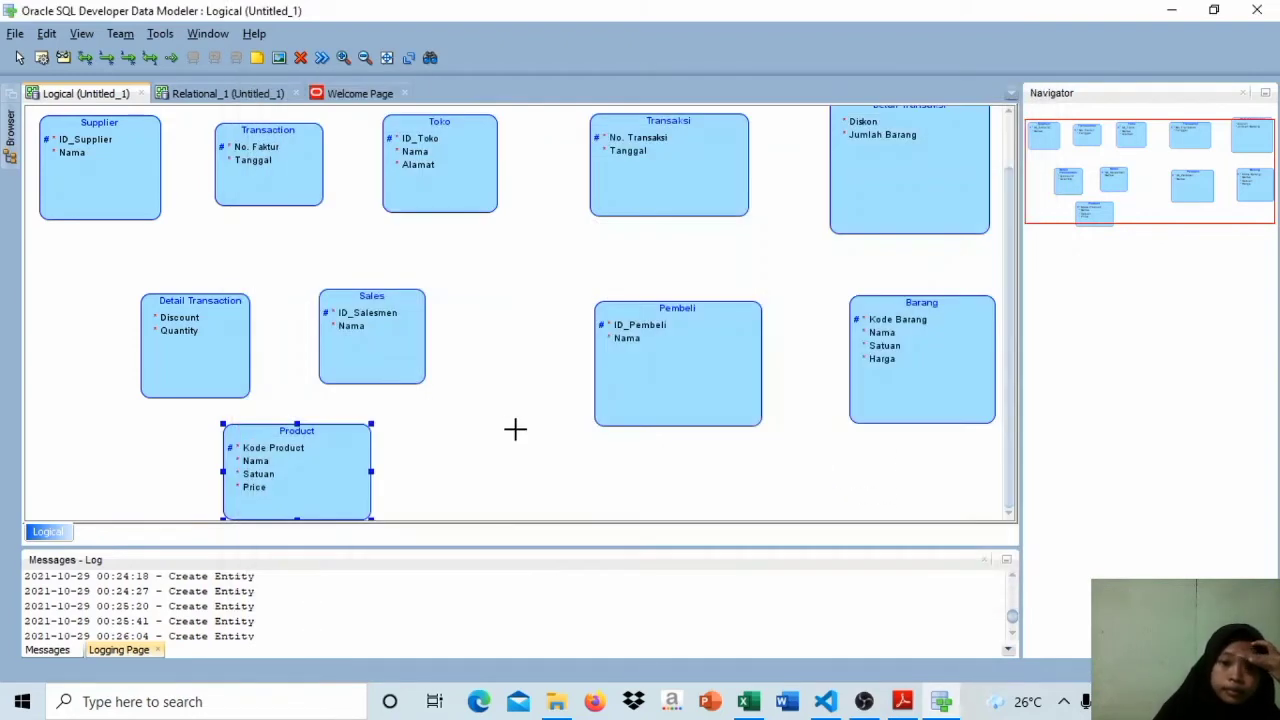
Step: Set the Transaksi entity's No. Transaksi attribute to logical type VARCHAR with size 100 and CHAR units
double_click(686, 160)
click(862, 236)
click(883, 283)
scroll(850, 450, down, 10)
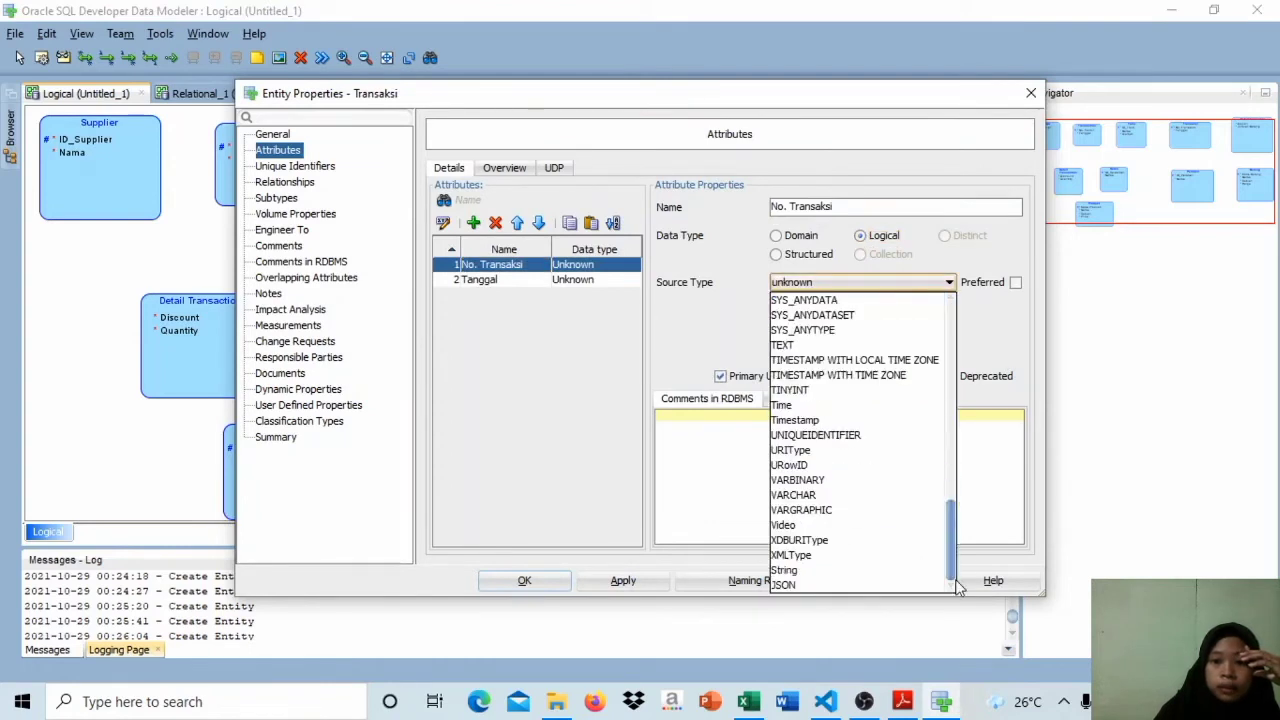
click(838, 495)
click(827, 315)
text(100)
click(797, 338)
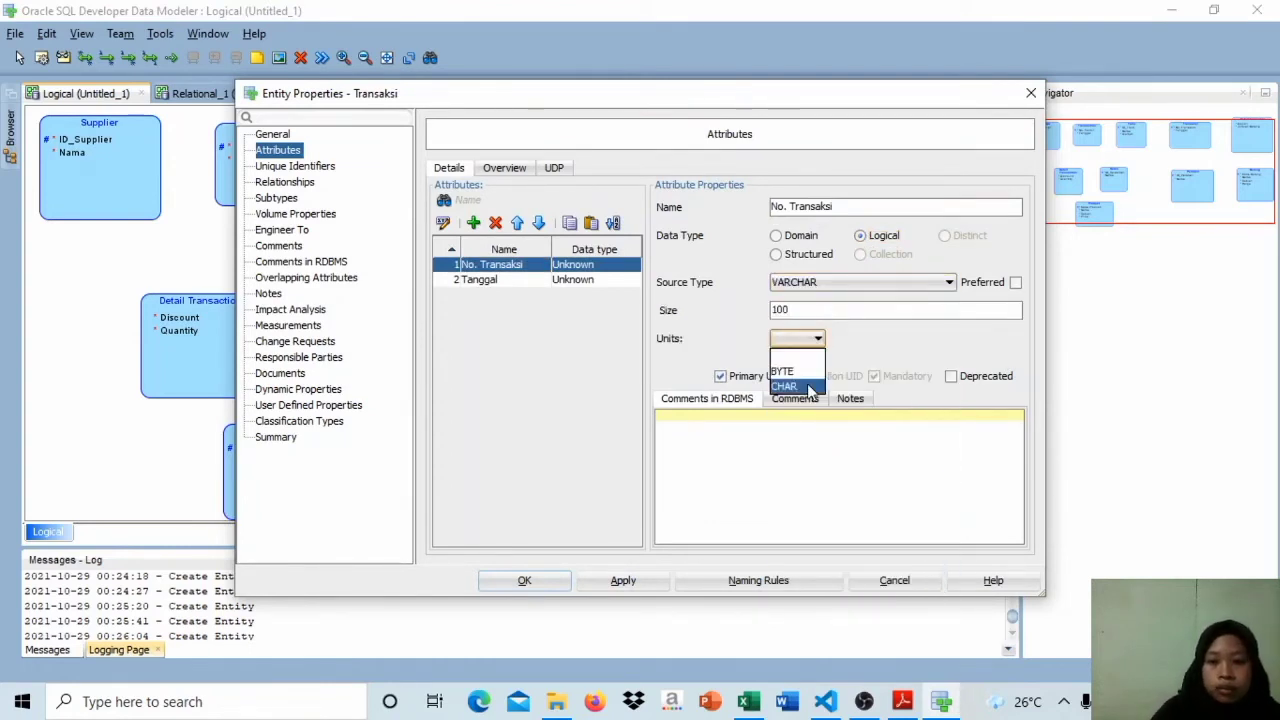
click(790, 393)
Step: Set Transaksi's Tanggal attribute to logical type Date and accept the entity changes
click(615, 278)
click(861, 235)
click(940, 282)
scroll(900, 400, down, 3)
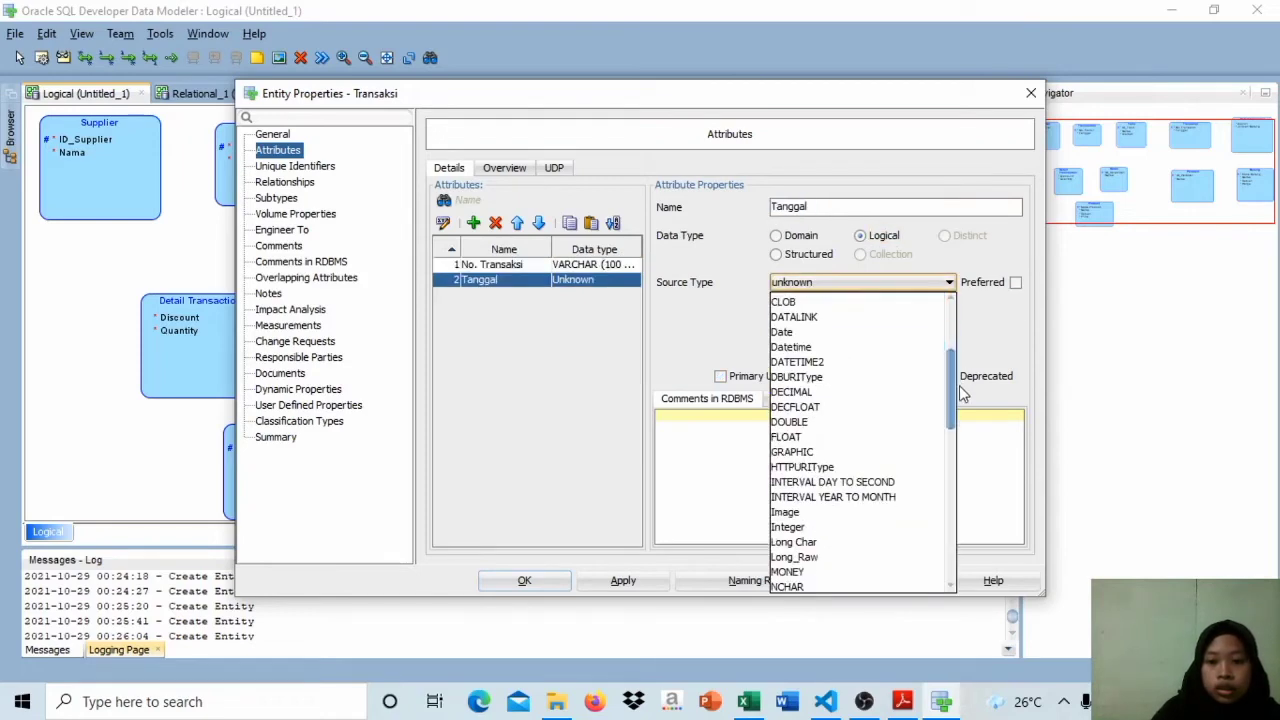
scroll(900, 380, up, 1)
click(830, 358)
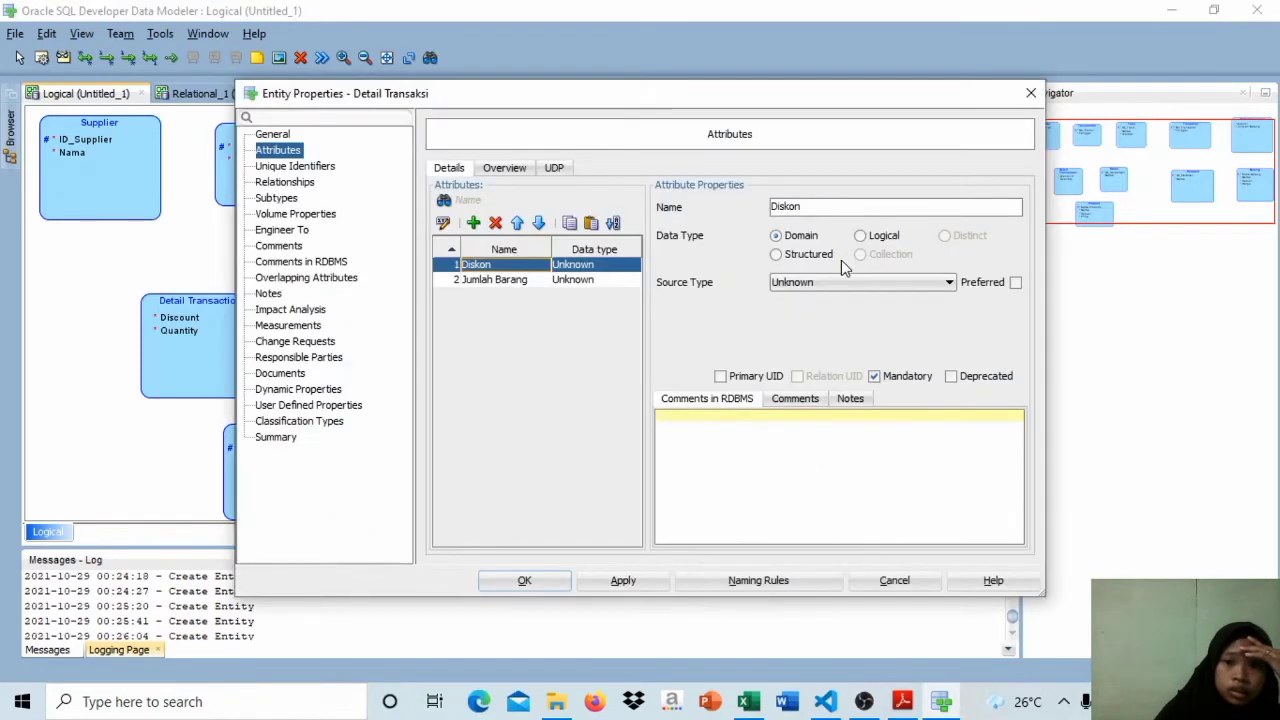
Step: Set the Detail Transaksi entity's Diskon attribute to logical type Integer
click(860, 235)
click(871, 282)
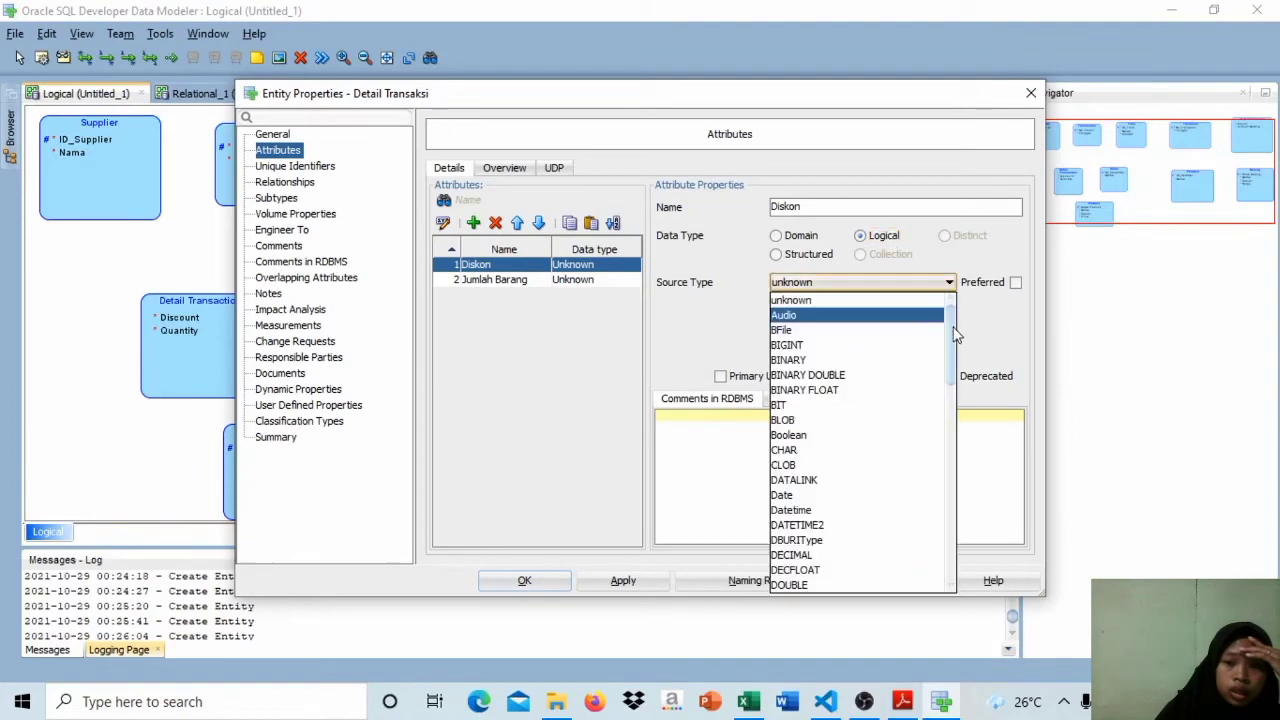
scroll(886, 420, down, 5)
click(800, 354)
Step: Assign a logical data type to Detail Transaksi's Jumlah Barang attribute and accept the entity changes
click(500, 280)
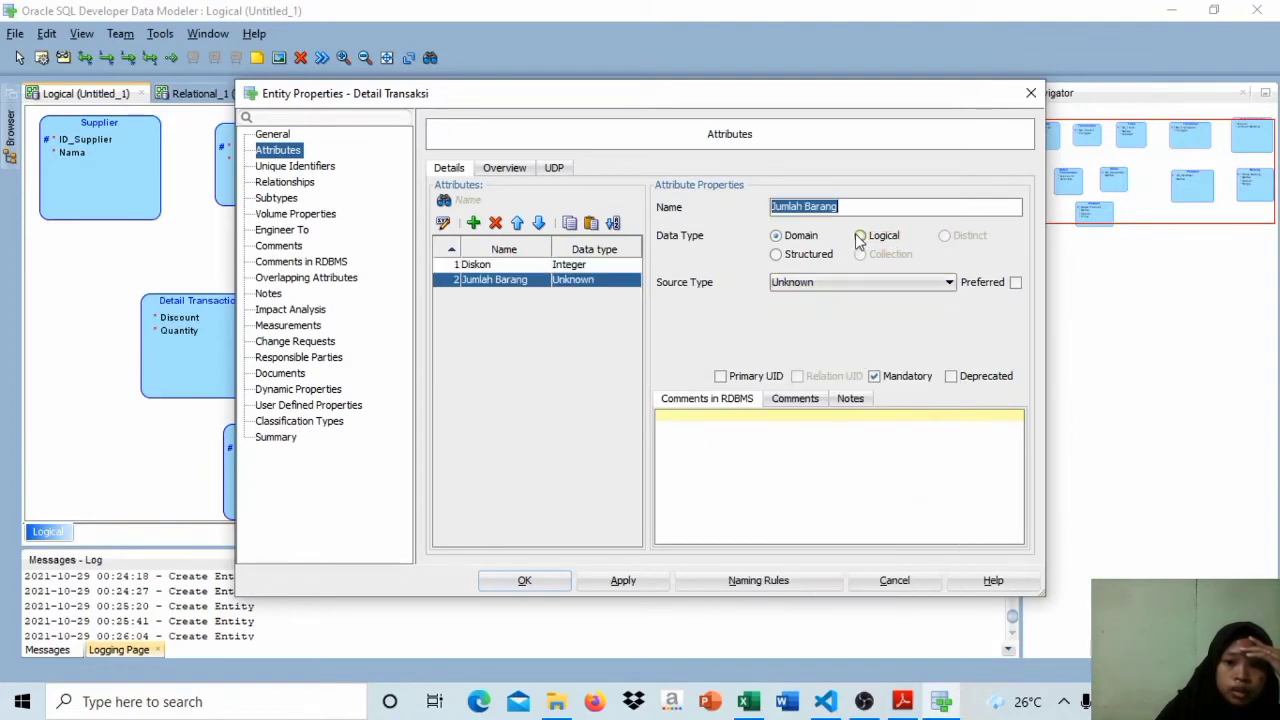
click(860, 235)
click(871, 282)
scroll(890, 450, down, 3)
click(846, 499)
click(538, 583)
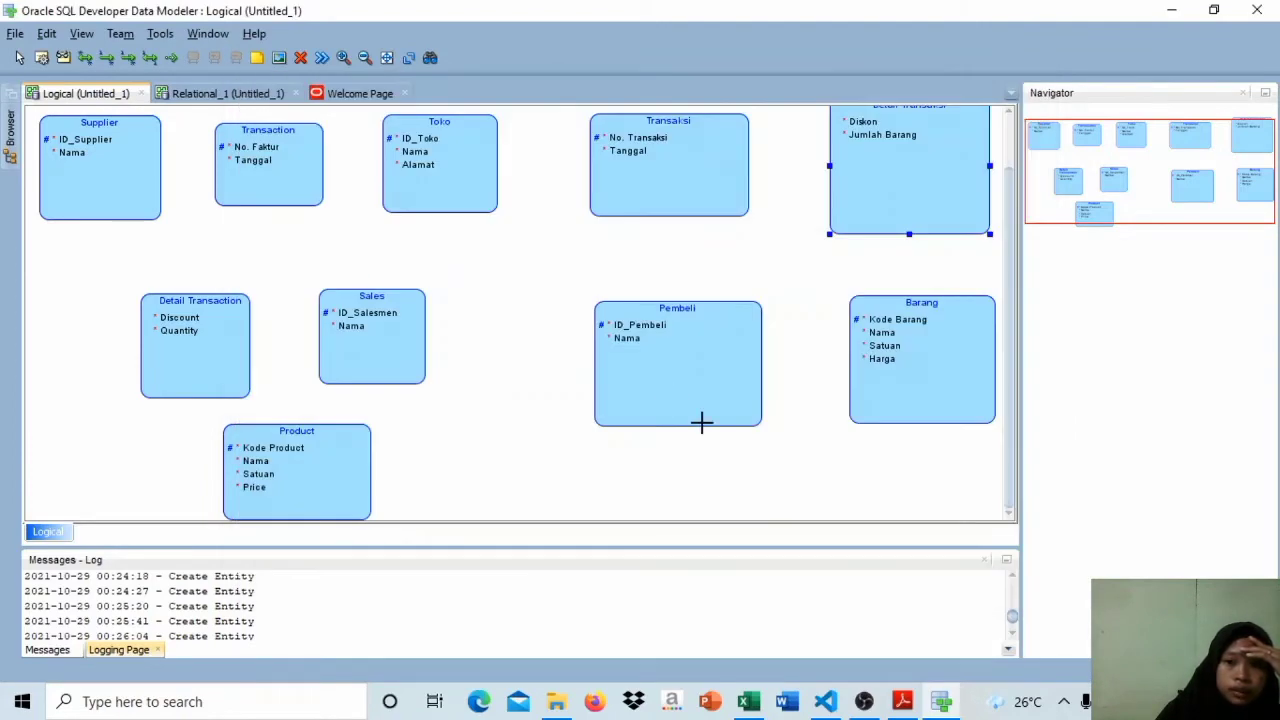
Step: Set the Pembeli entity's ID_Pembeli attribute to logical type VARCHAR with size 100 and CHAR units
double_click(703, 421)
click(278, 150)
click(866, 237)
click(900, 283)
click(957, 340)
click(921, 281)
drag(951, 328, 956, 535)
click(888, 493)
click(843, 311)
text(100)
click(817, 342)
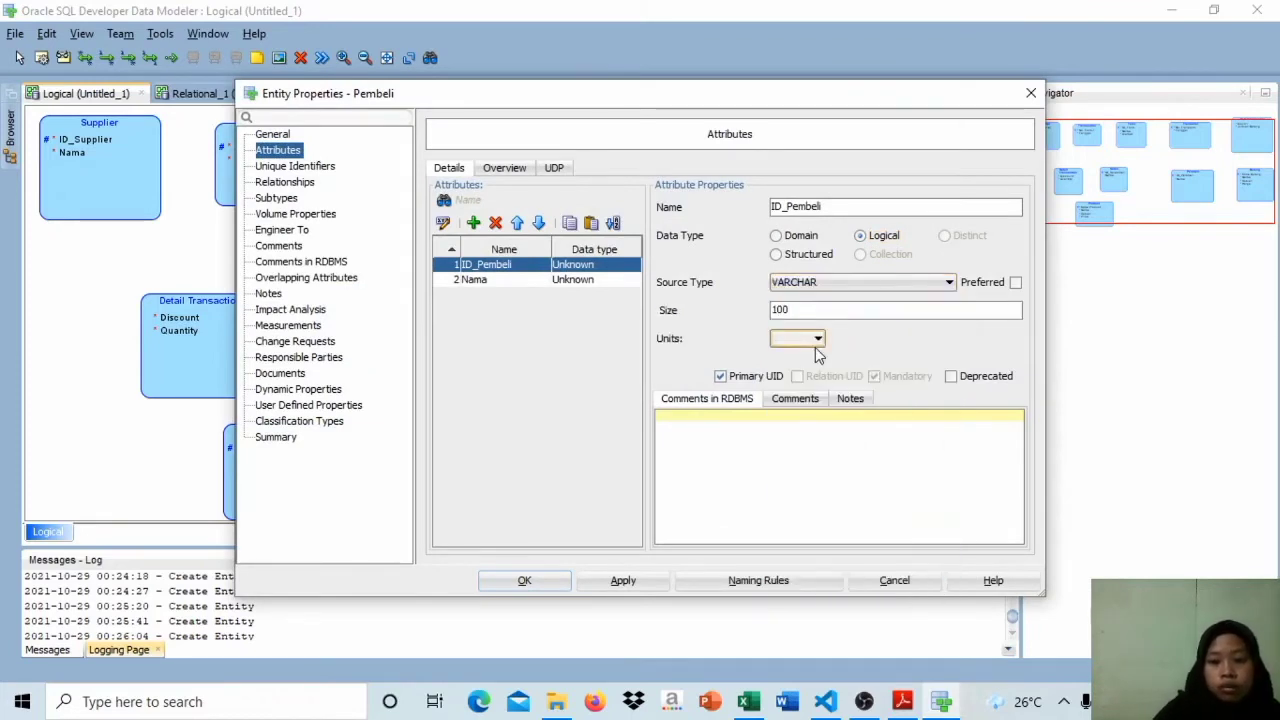
click(821, 385)
Step: Set Pembeli's Nama attribute to logical type VARCHAR, size 100, units CHAR, and accept the entity changes
click(625, 270)
click(628, 280)
click(873, 282)
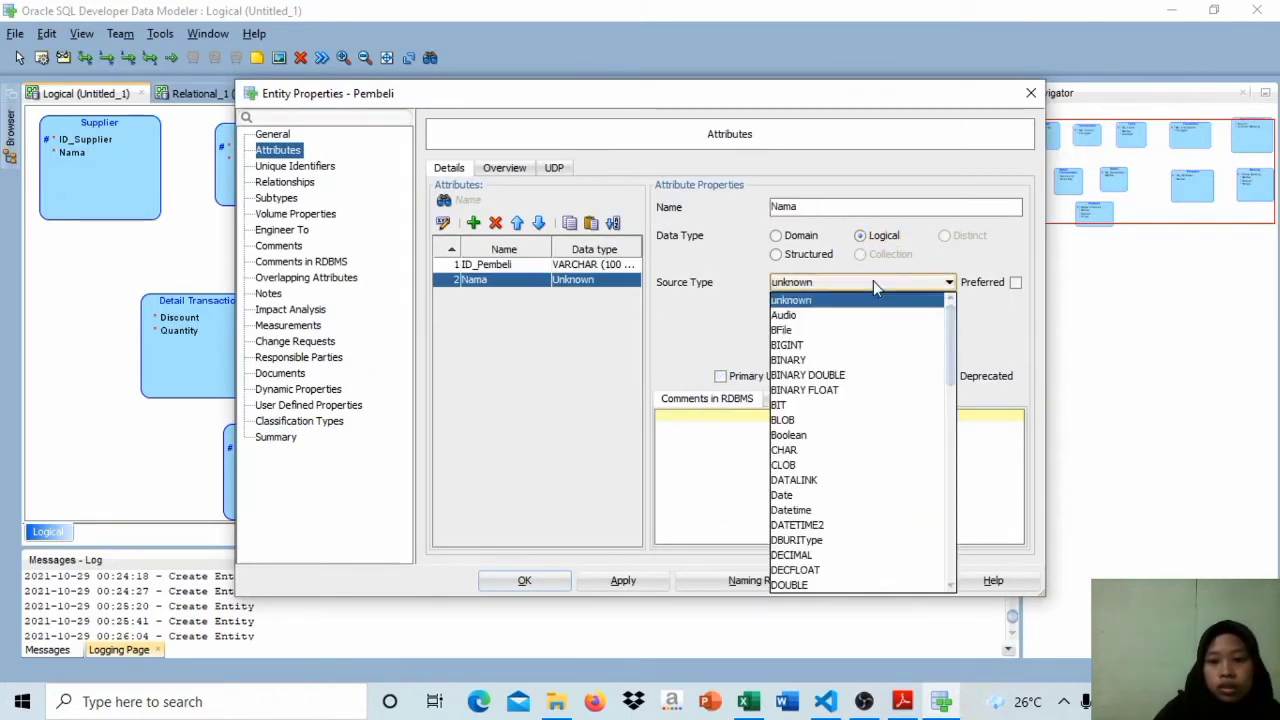
scroll(870, 450, down, 20)
scroll(885, 540, up, 1)
click(885, 536)
click(843, 311)
text(100)
click(817, 342)
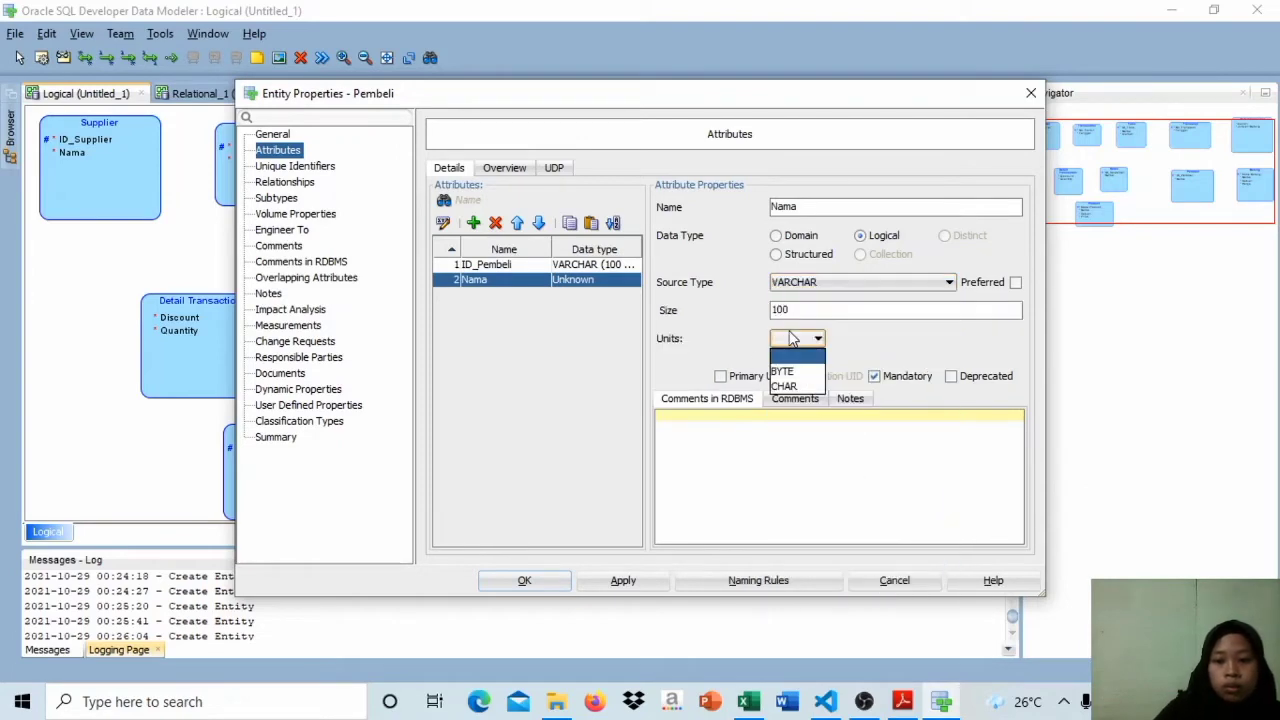
click(821, 385)
click(548, 584)
Step: Set the Barang entity's Kode Barang attribute to logical type VARCHAR with size 100 and CHAR units
double_click(896, 390)
click(873, 282)
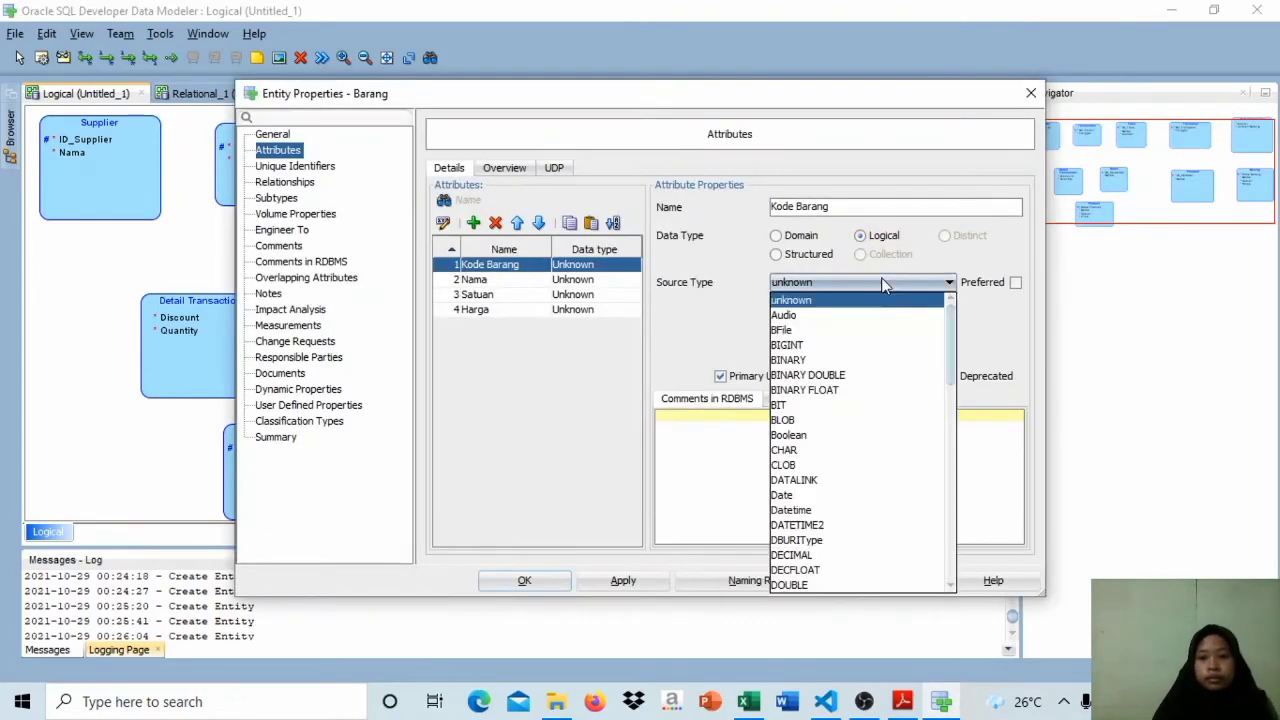
scroll(870, 450, down, 20)
click(880, 530)
click(800, 311)
text(100)
click(817, 338)
click(800, 385)
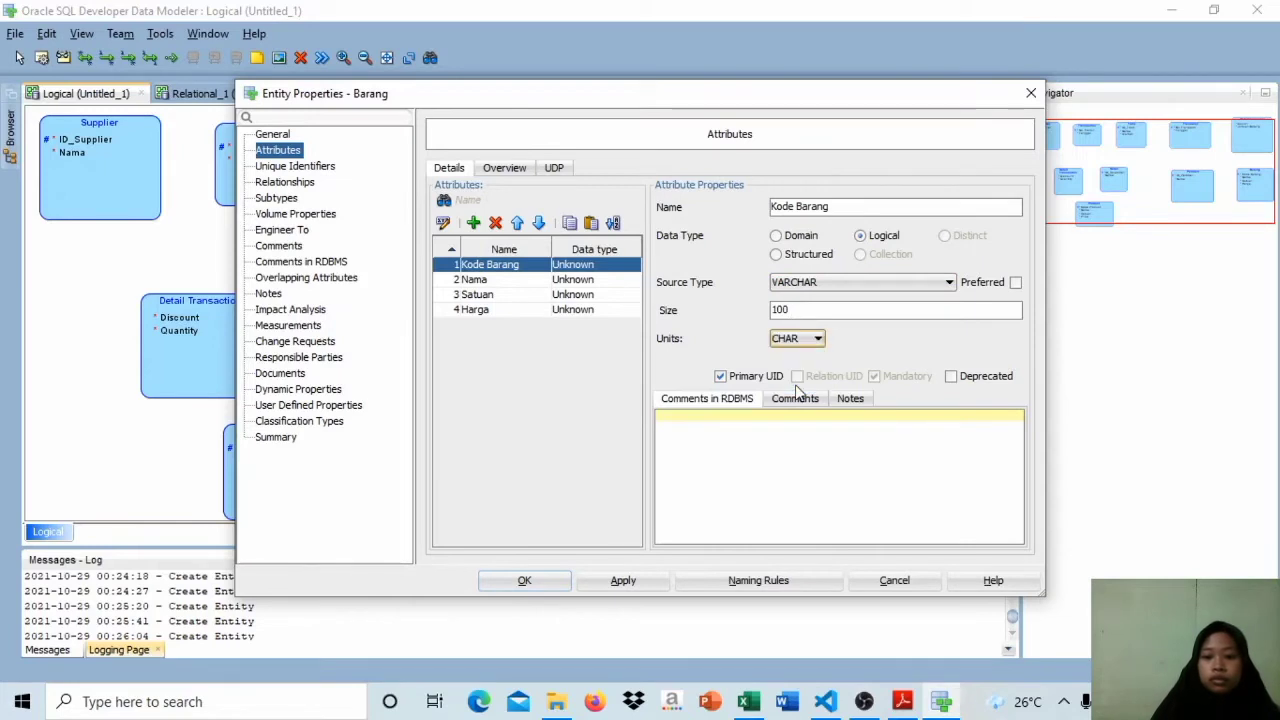
Step: Set Barang's Nama attribute to logical type VARCHAR with size 100 and CHAR units
click(590, 280)
click(870, 287)
scroll(860, 450, down, 20)
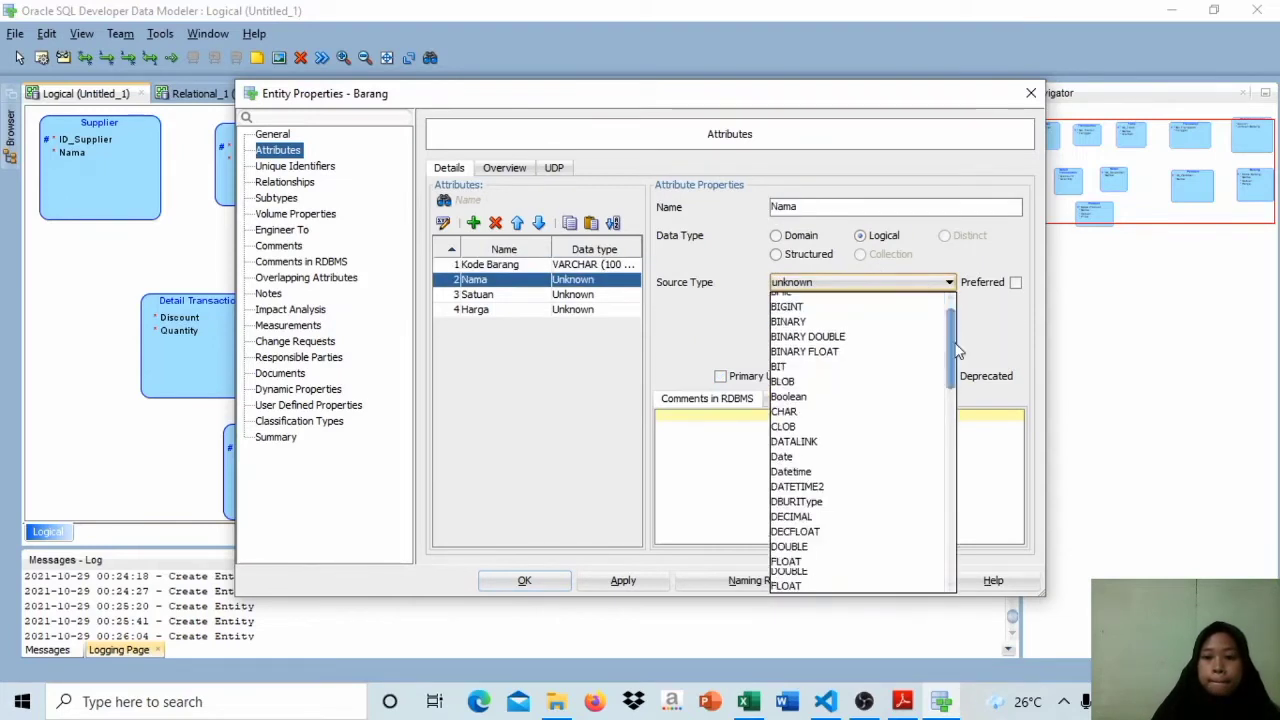
click(850, 495)
click(808, 309)
text(100)
click(817, 338)
click(800, 385)
Step: Set Barang's Satuan attribute to logical type VARCHAR with size 100 and CHAR units
click(590, 294)
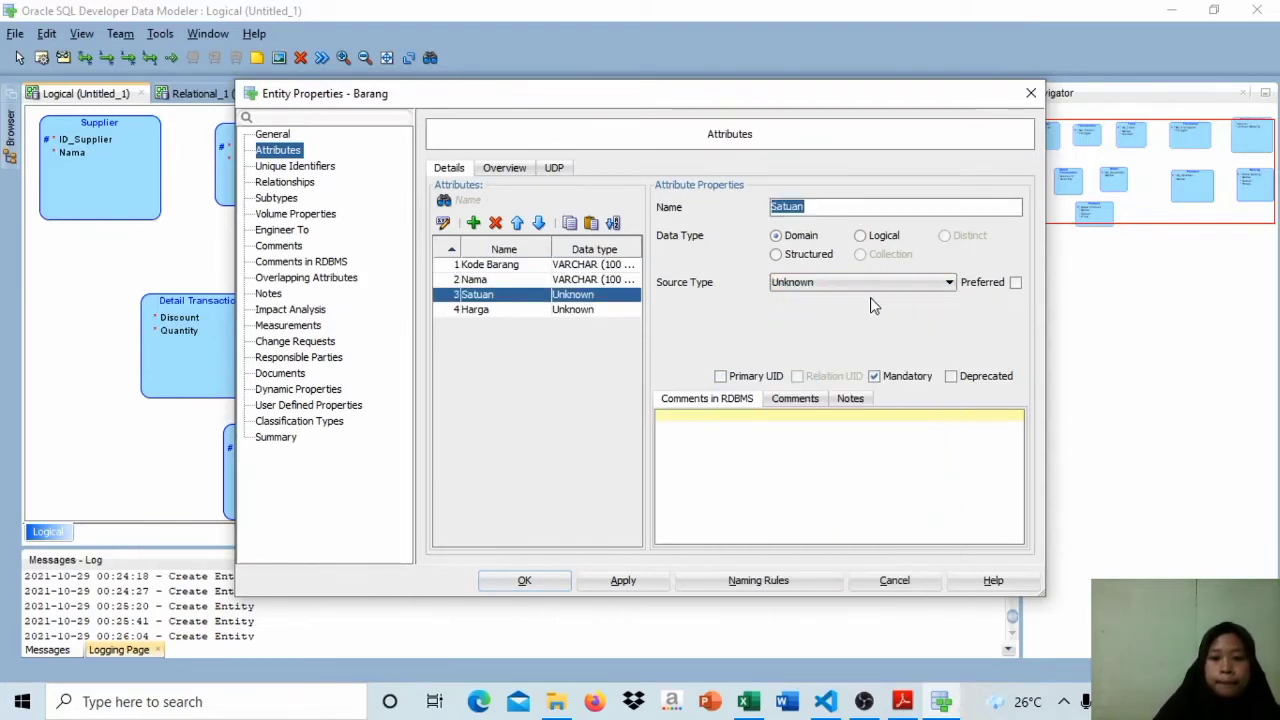
click(870, 282)
drag(950, 320, 975, 567)
click(793, 495)
click(808, 309)
text(100)
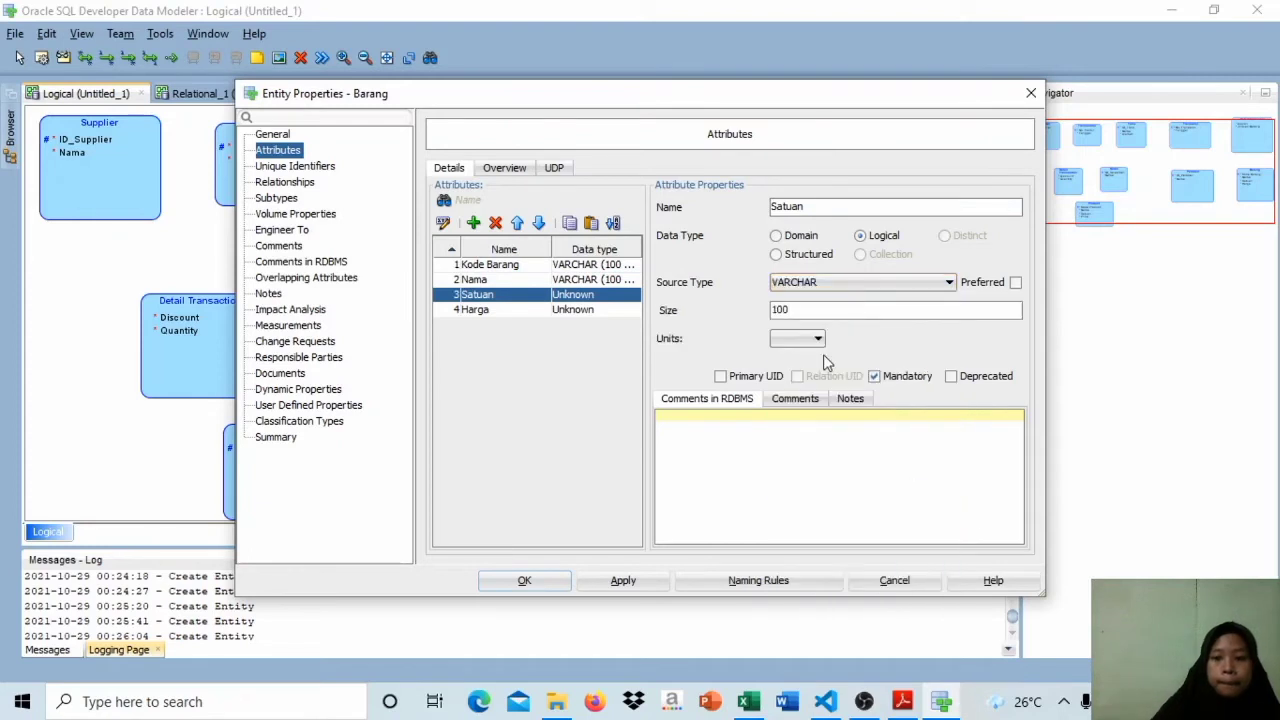
click(817, 338)
click(800, 385)
Step: Set Barang's Harga attribute to logical type Integer and accept the entity changes
click(590, 309)
click(876, 238)
click(875, 283)
click(878, 284)
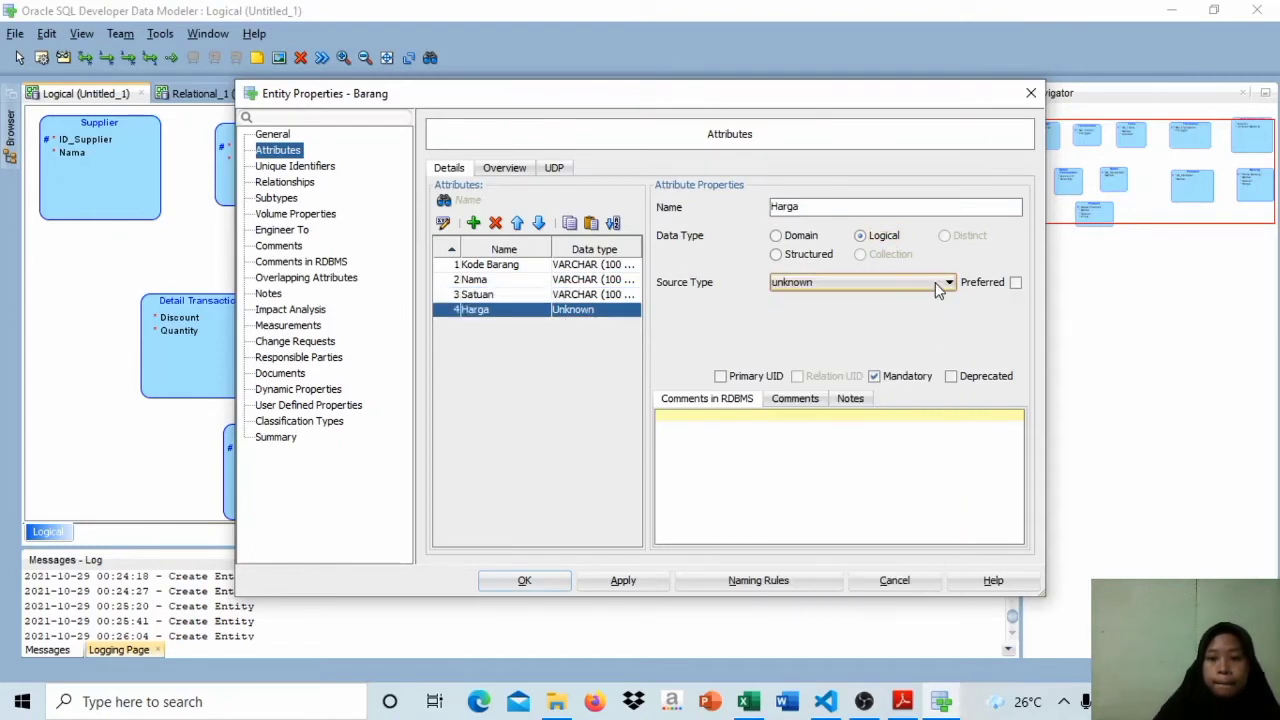
click(940, 285)
click(949, 284)
click(950, 284)
drag(951, 320, 956, 398)
click(795, 366)
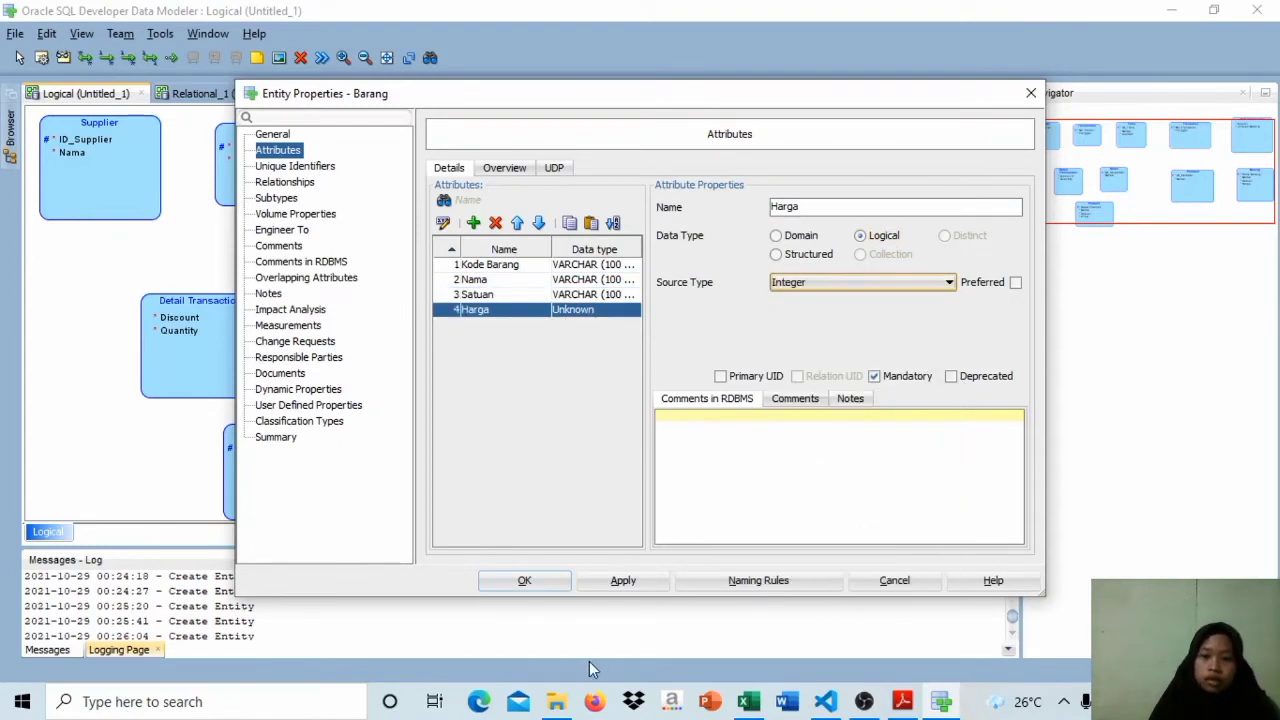
click(543, 576)
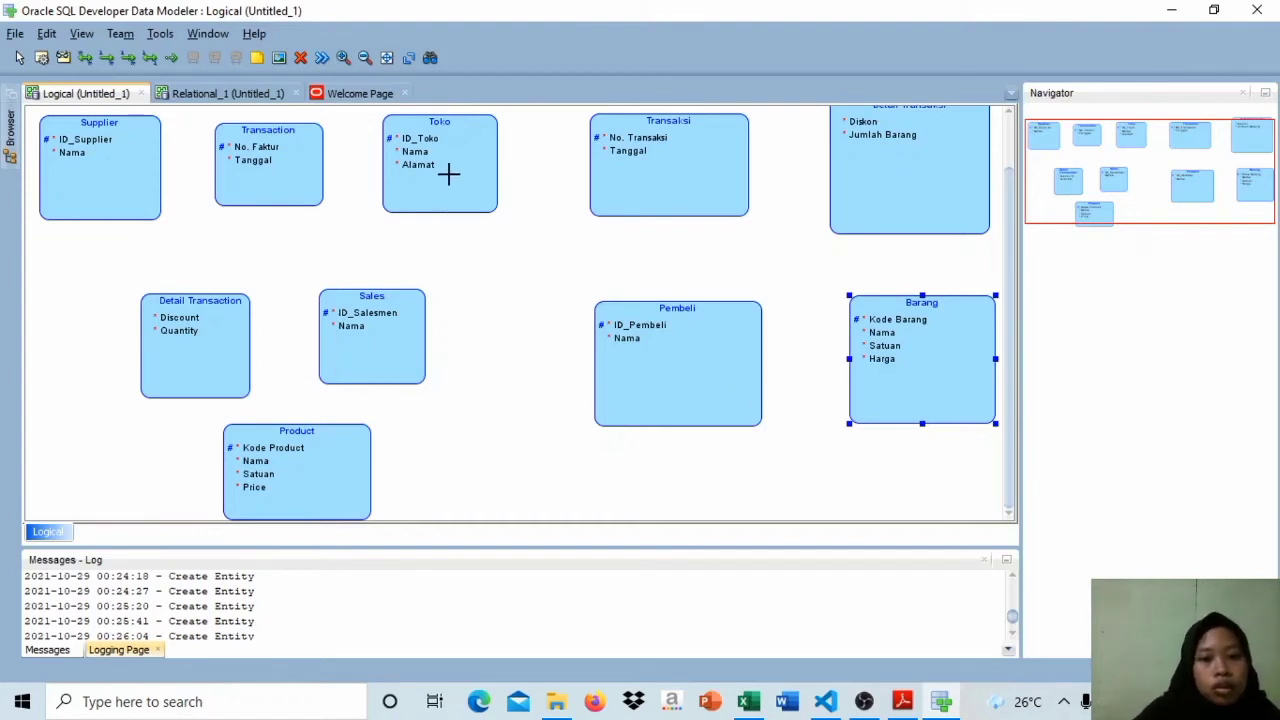
Step: Shift the Toko entity slightly right, Supplier slightly left and Sales slightly down in the logical diagram
drag(448, 174, 465, 175)
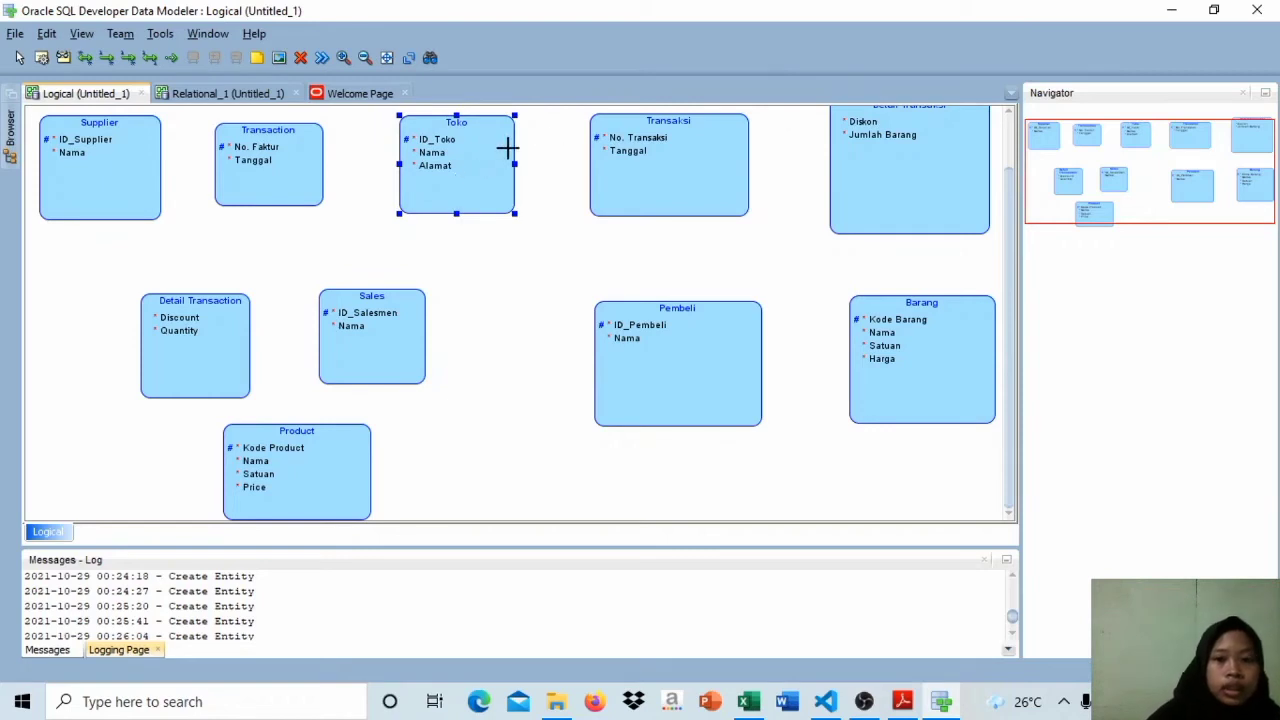
click(616, 153)
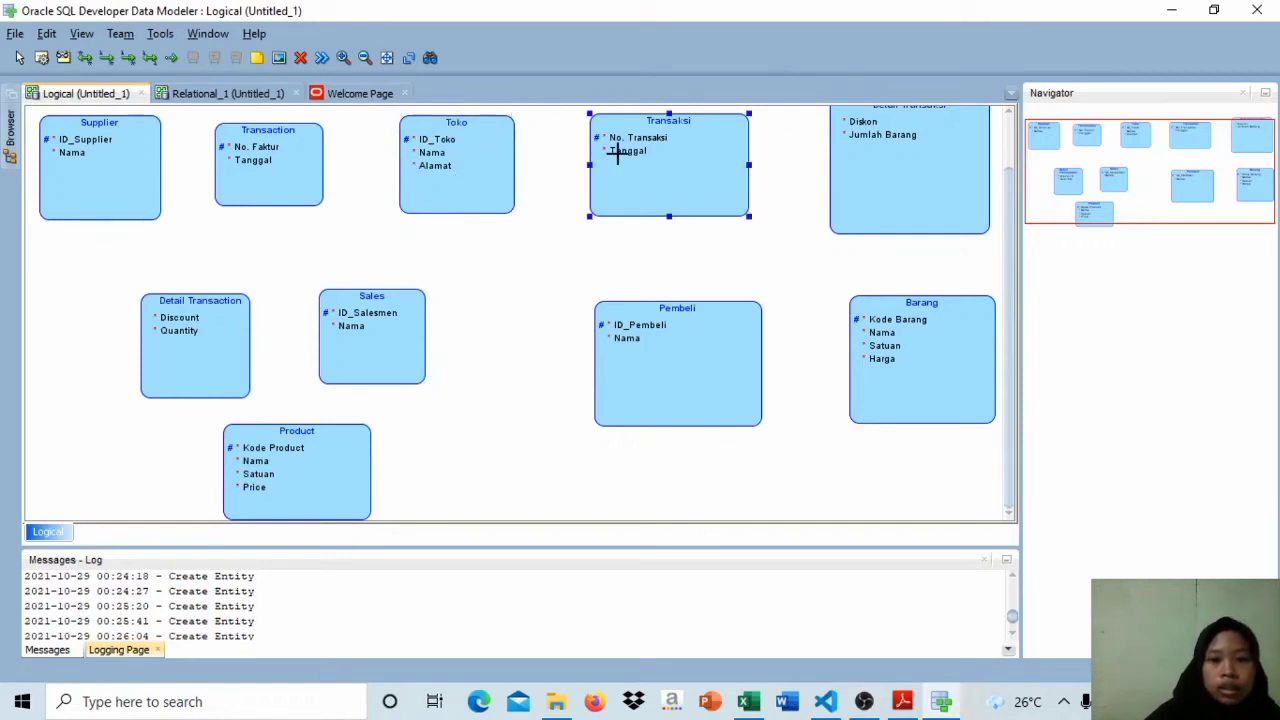
click(908, 157)
click(918, 362)
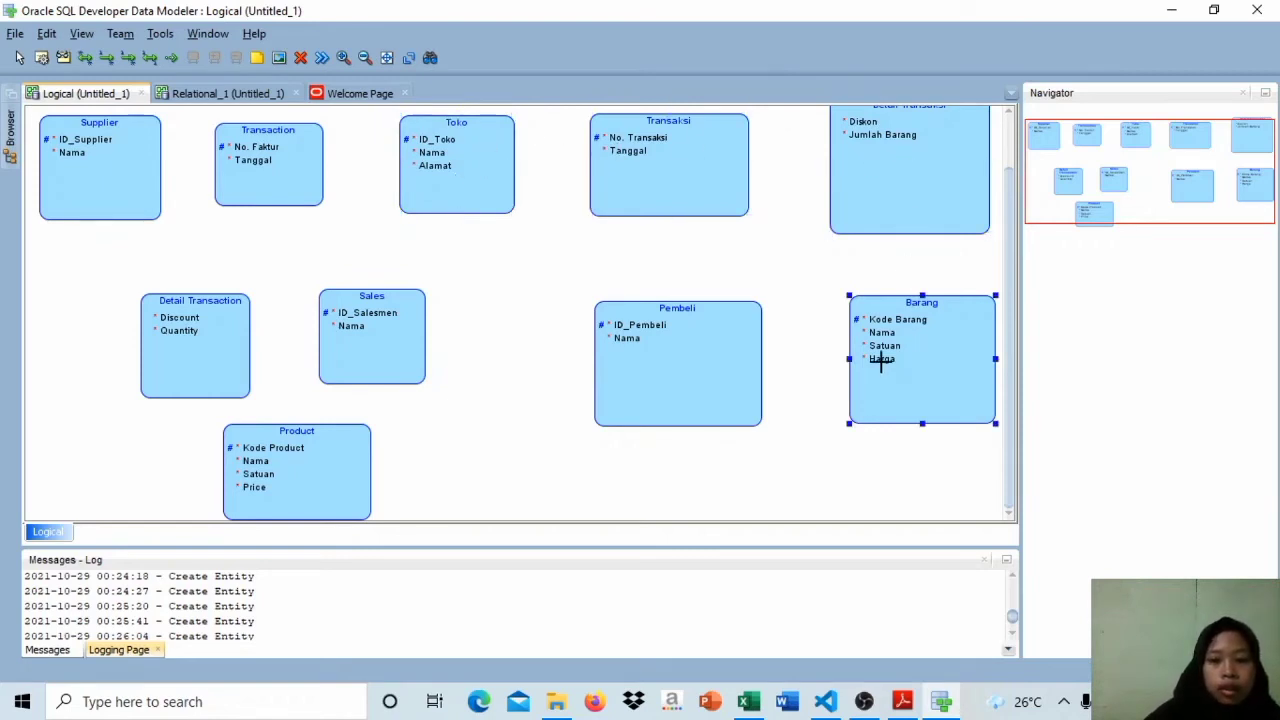
click(745, 358)
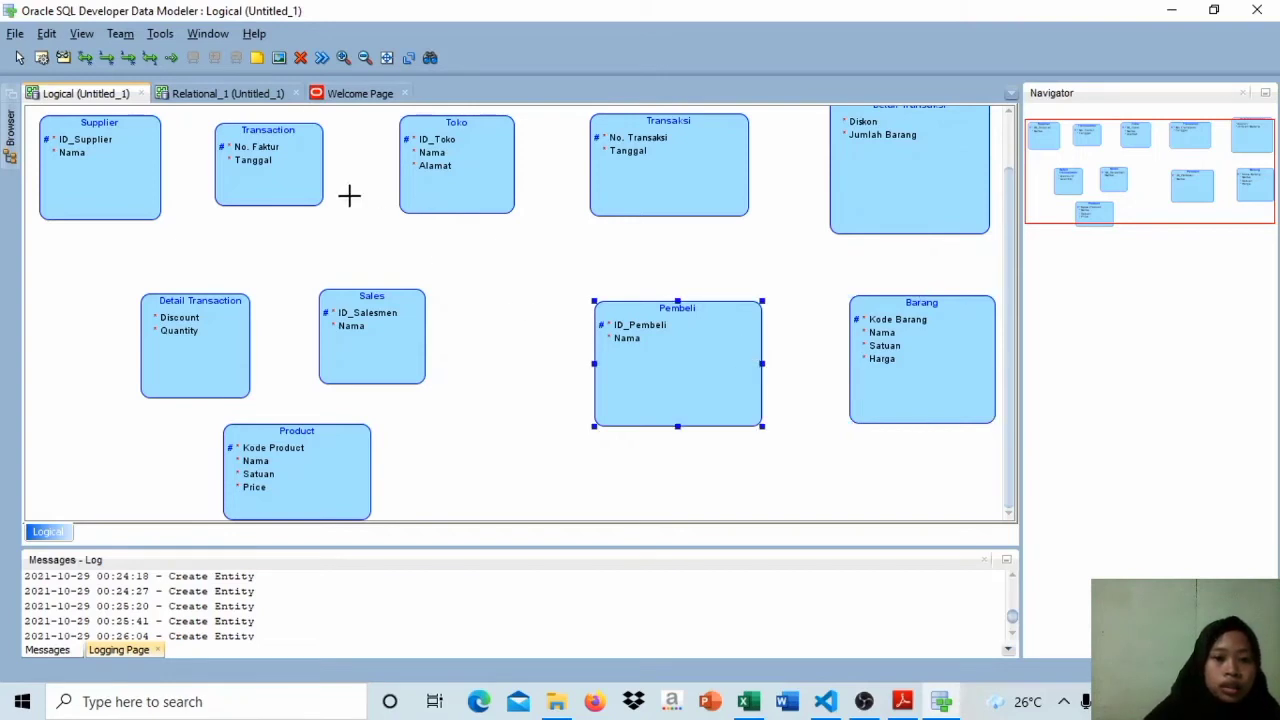
click(276, 156)
mouse_move(107, 157)
mouse_down()
mouse_move(97, 160)
mouse_move(194, 380)
mouse_move(94, 157)
mouse_up()
click(186, 362)
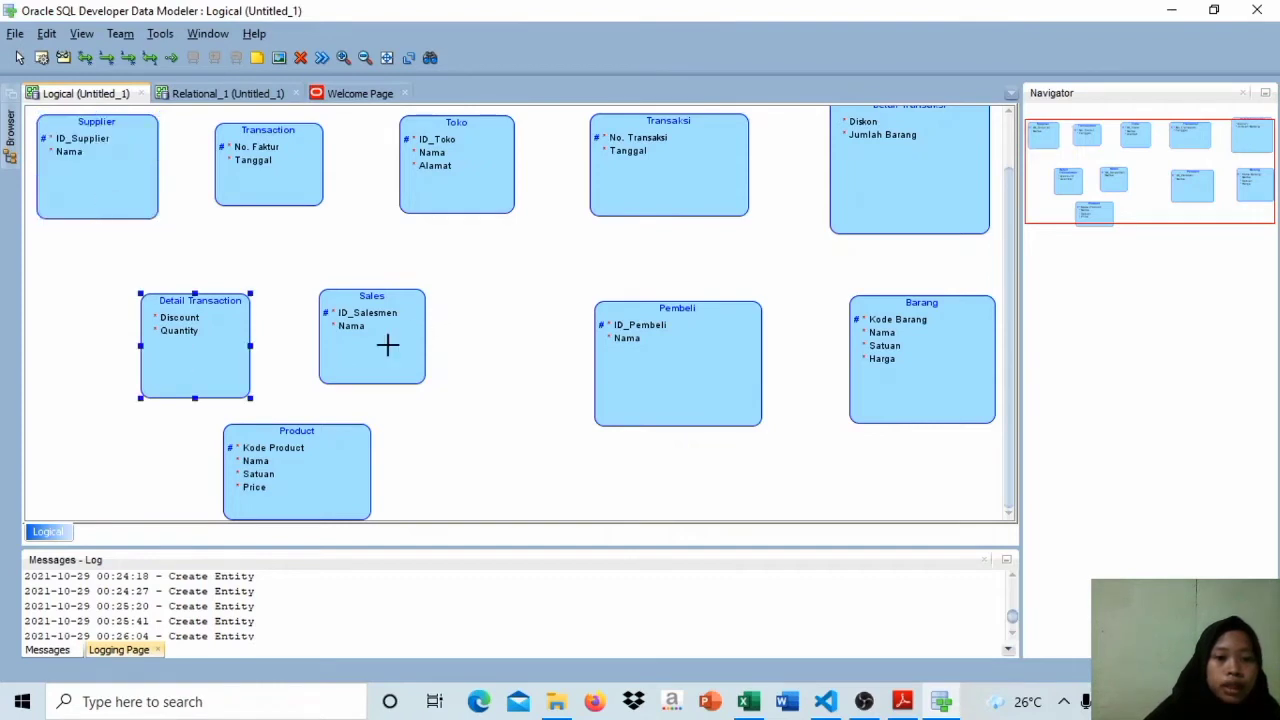
click(387, 345)
drag(349, 349, 349, 362)
Step: Create a non-identifying 1:N relation from Toko to Transaksi and accept its default properties
click(453, 168)
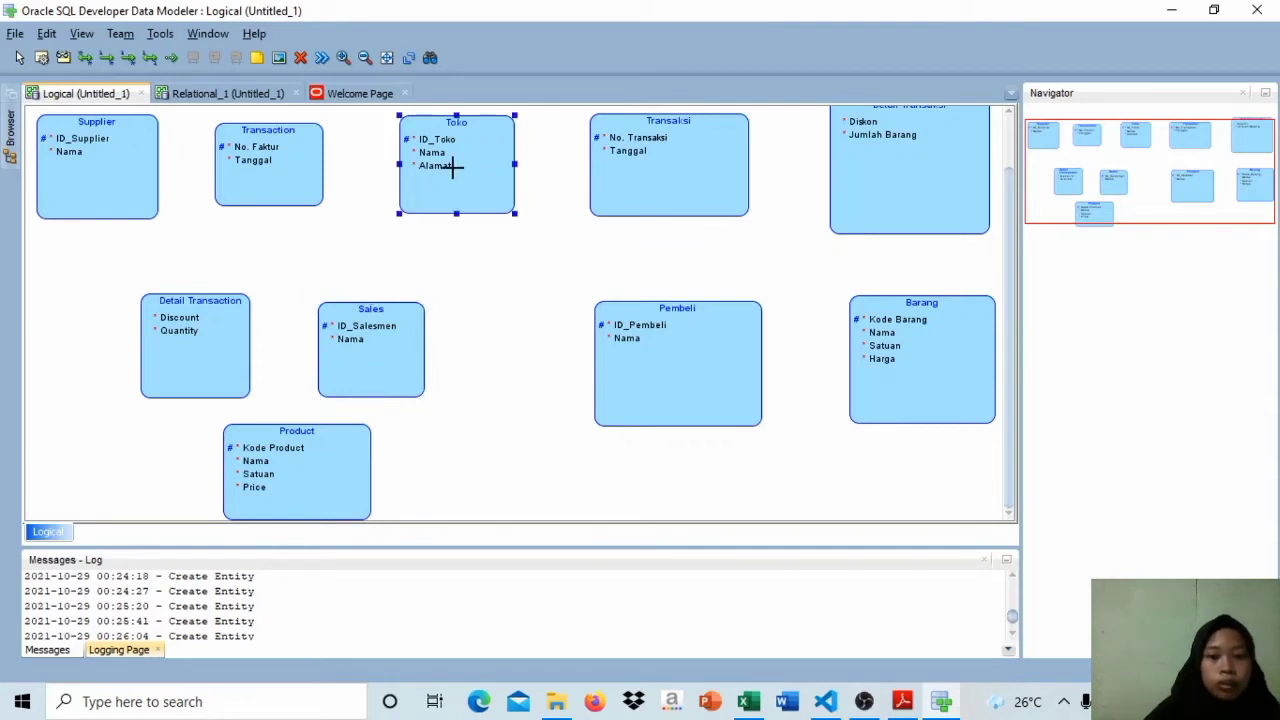
click(643, 136)
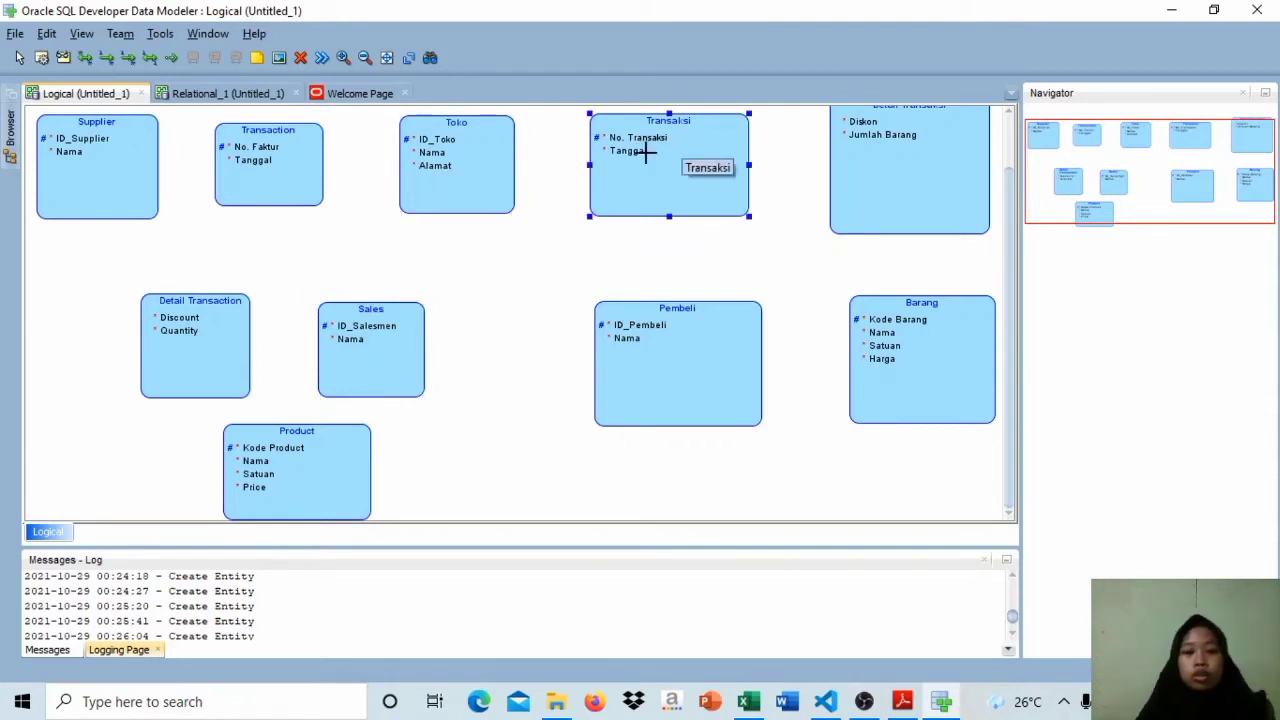
click(478, 174)
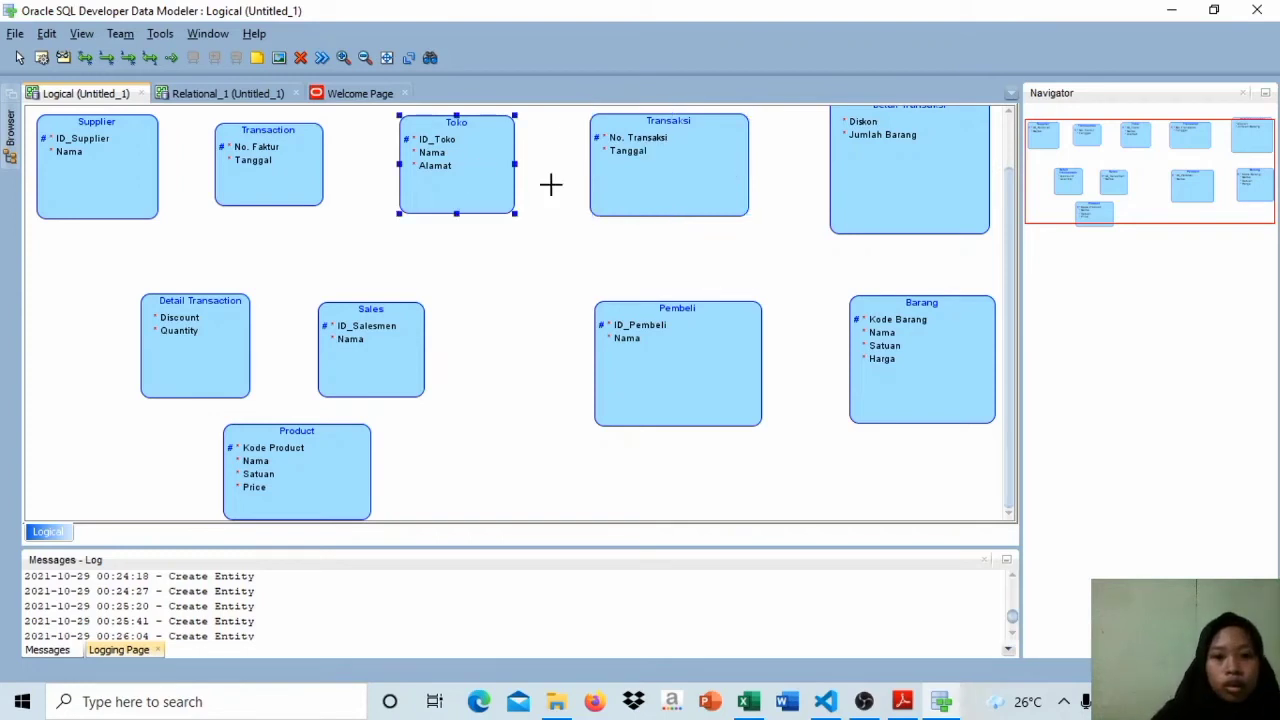
click(621, 184)
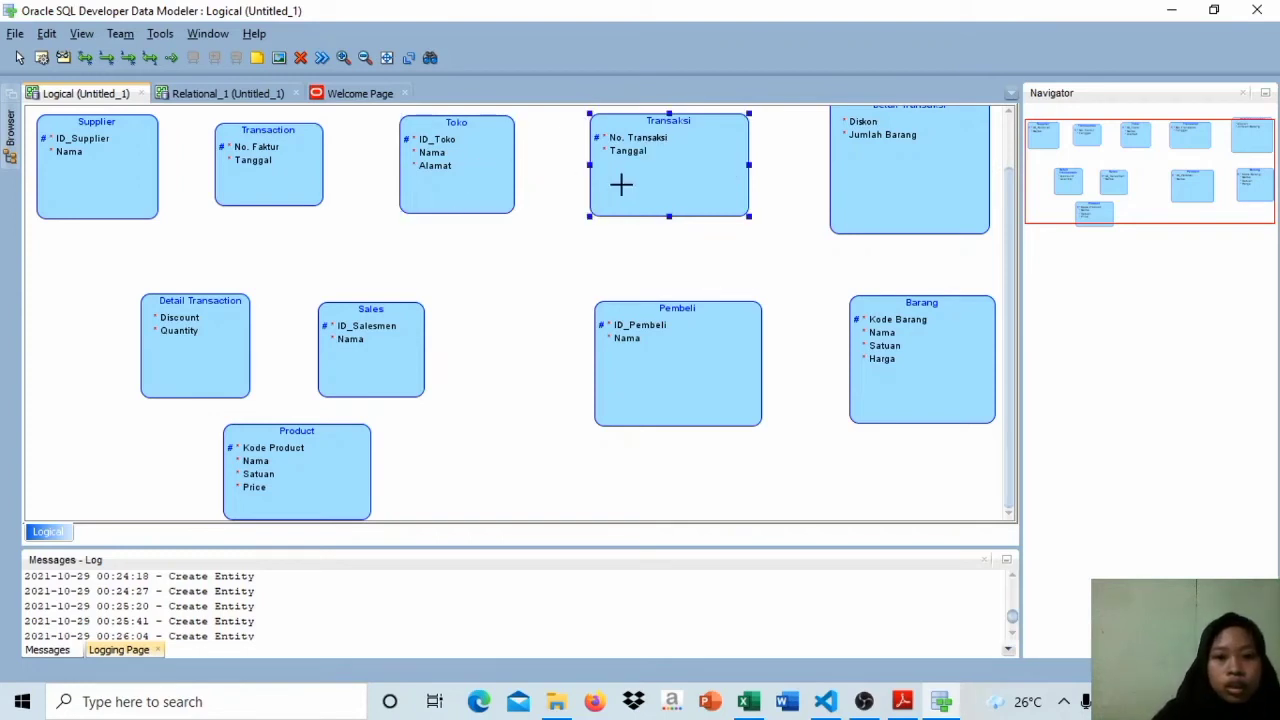
click(107, 58)
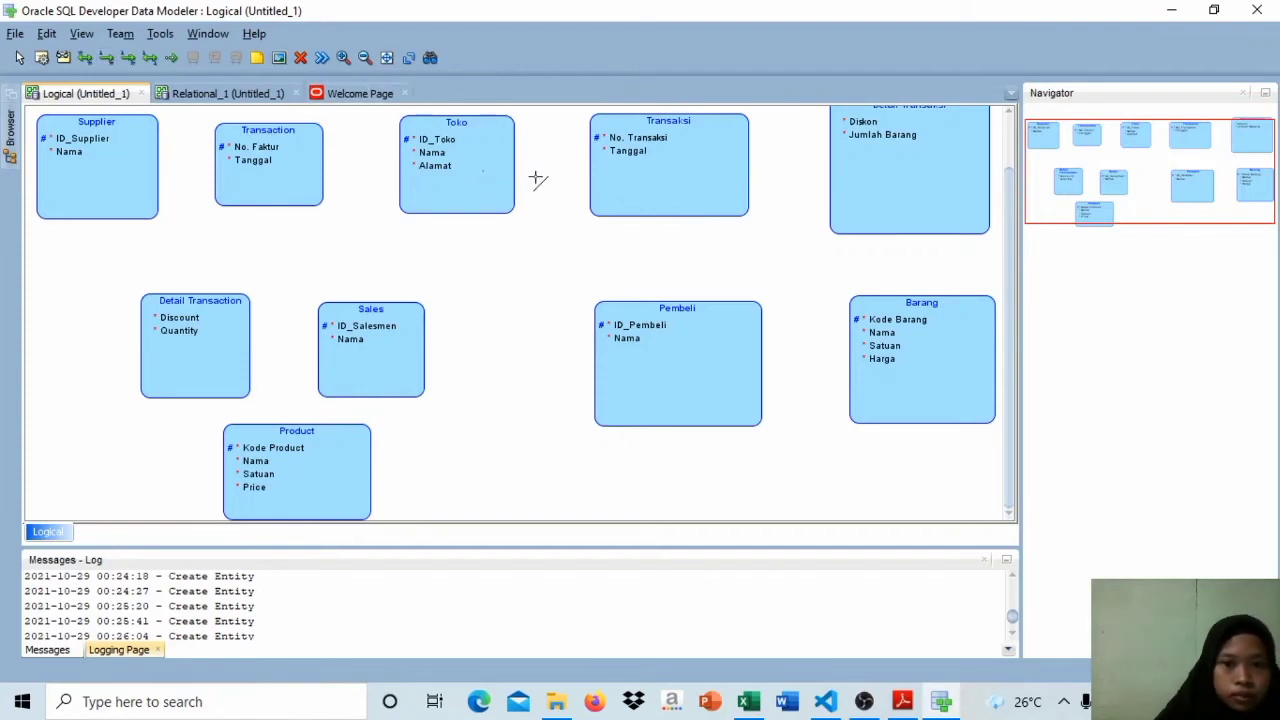
click(601, 174)
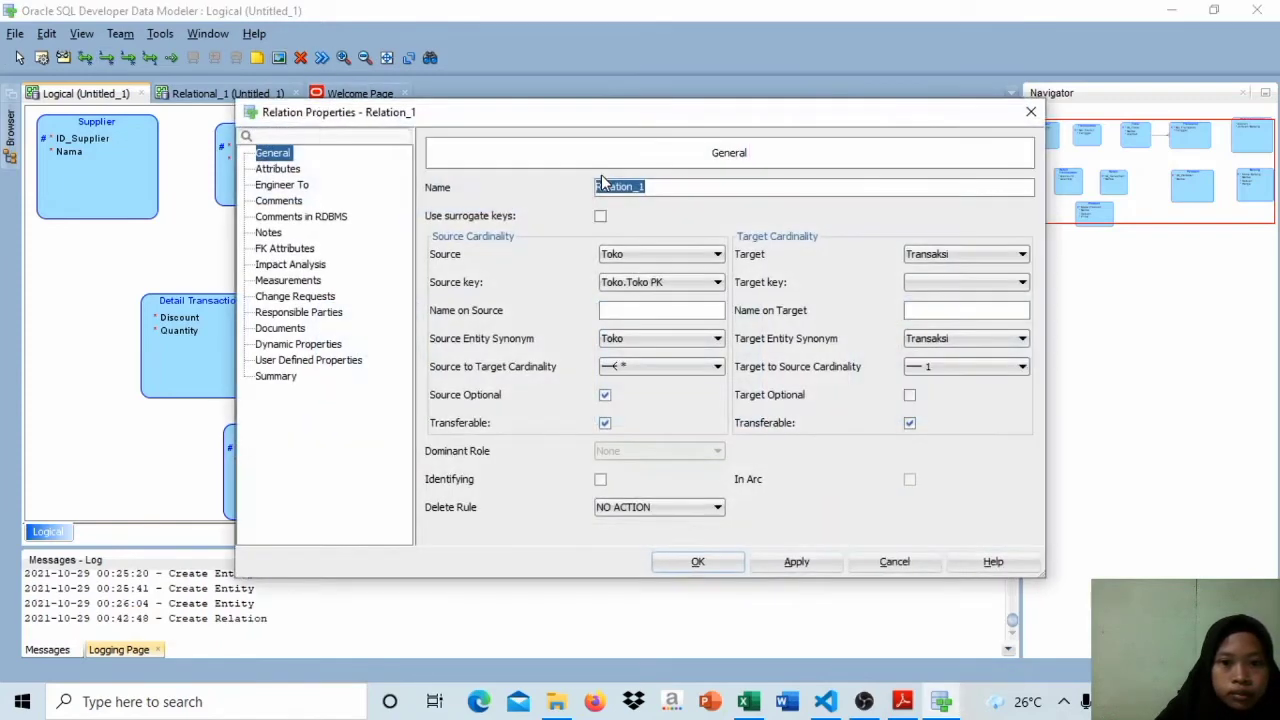
click(737, 561)
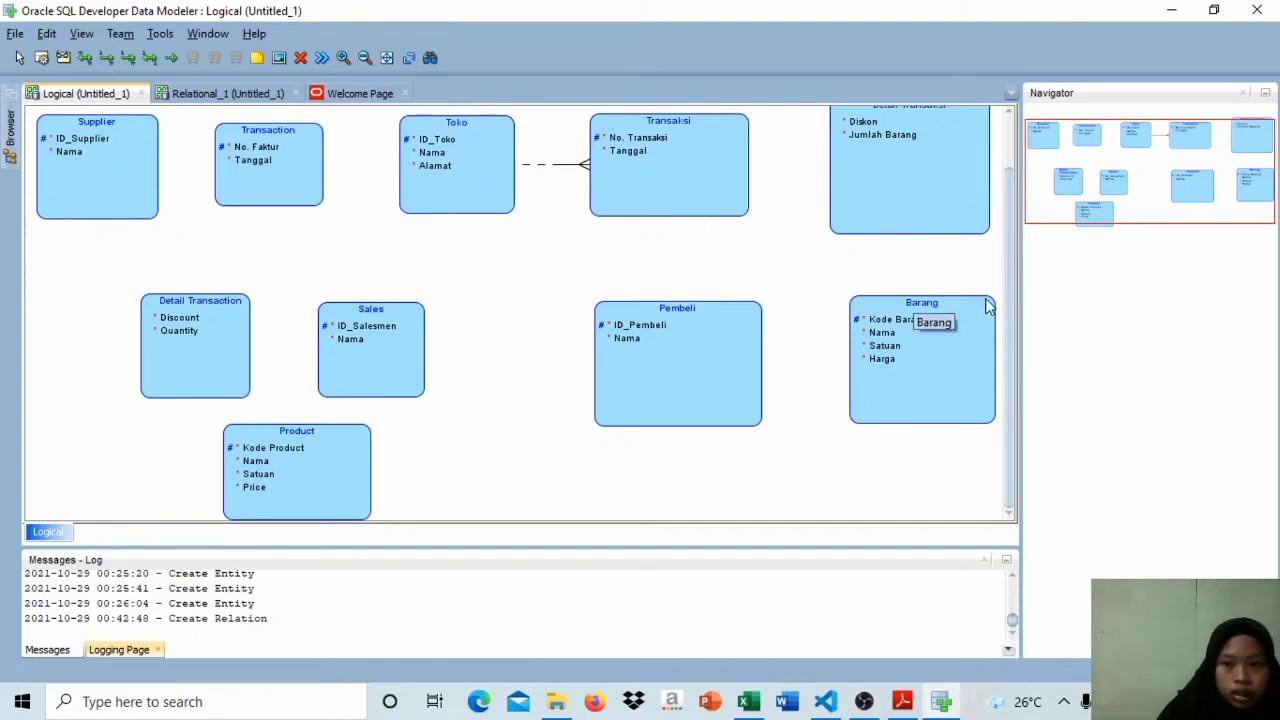
Step: Shorten the Detail Transaksi entity box in the logical diagram
drag(1005, 294, 995, 258)
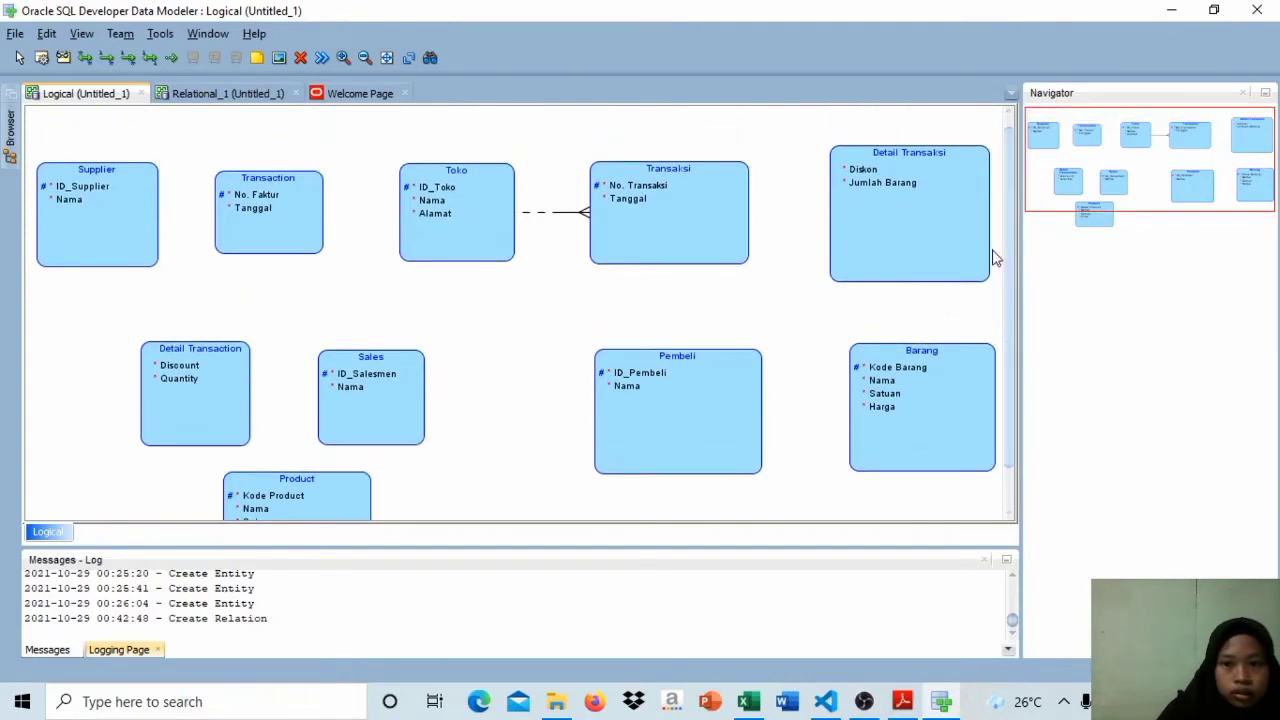
click(907, 231)
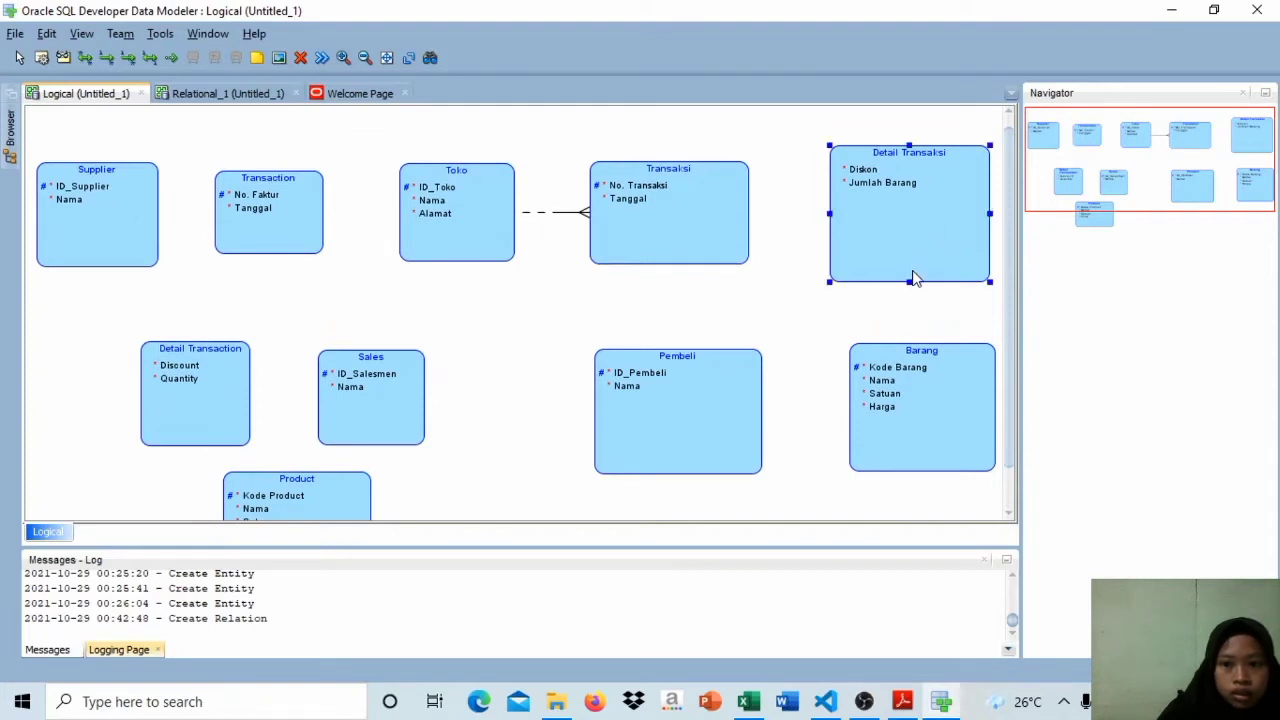
drag(908, 283, 911, 226)
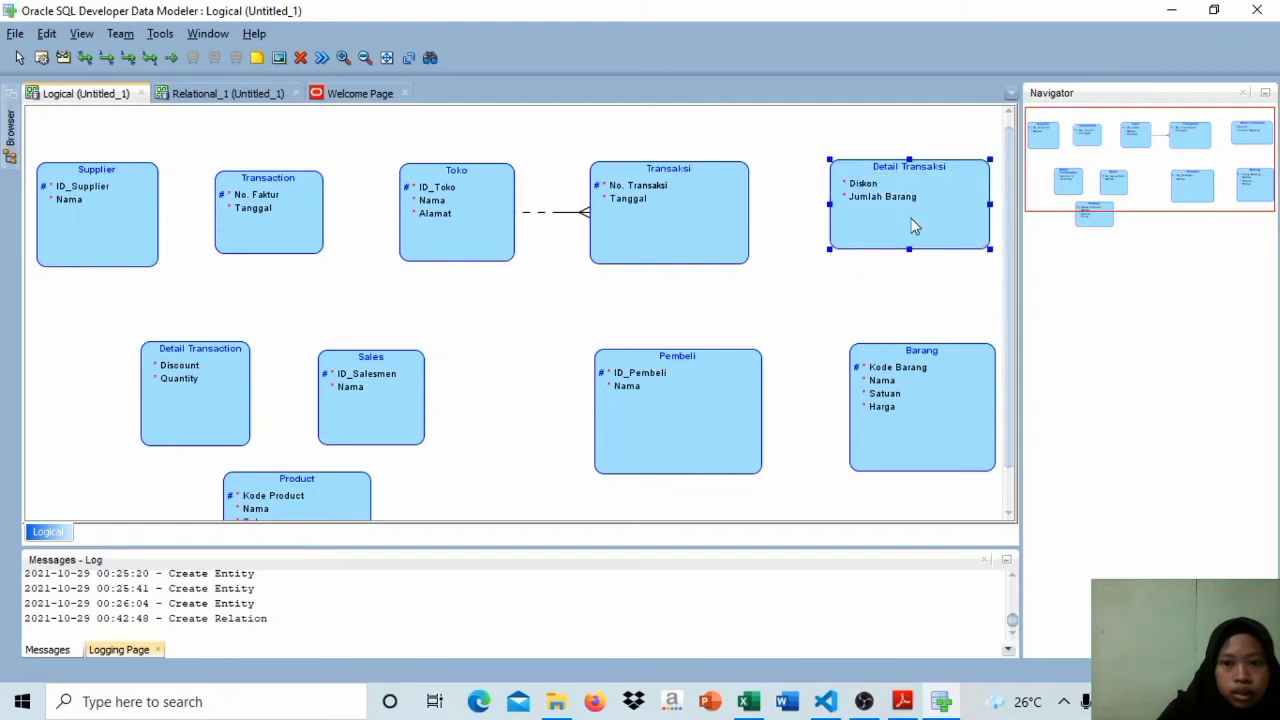
Step: Create an identifying 1:N relation from Transaksi to Detail Transaksi and accept its default properties
click(131, 57)
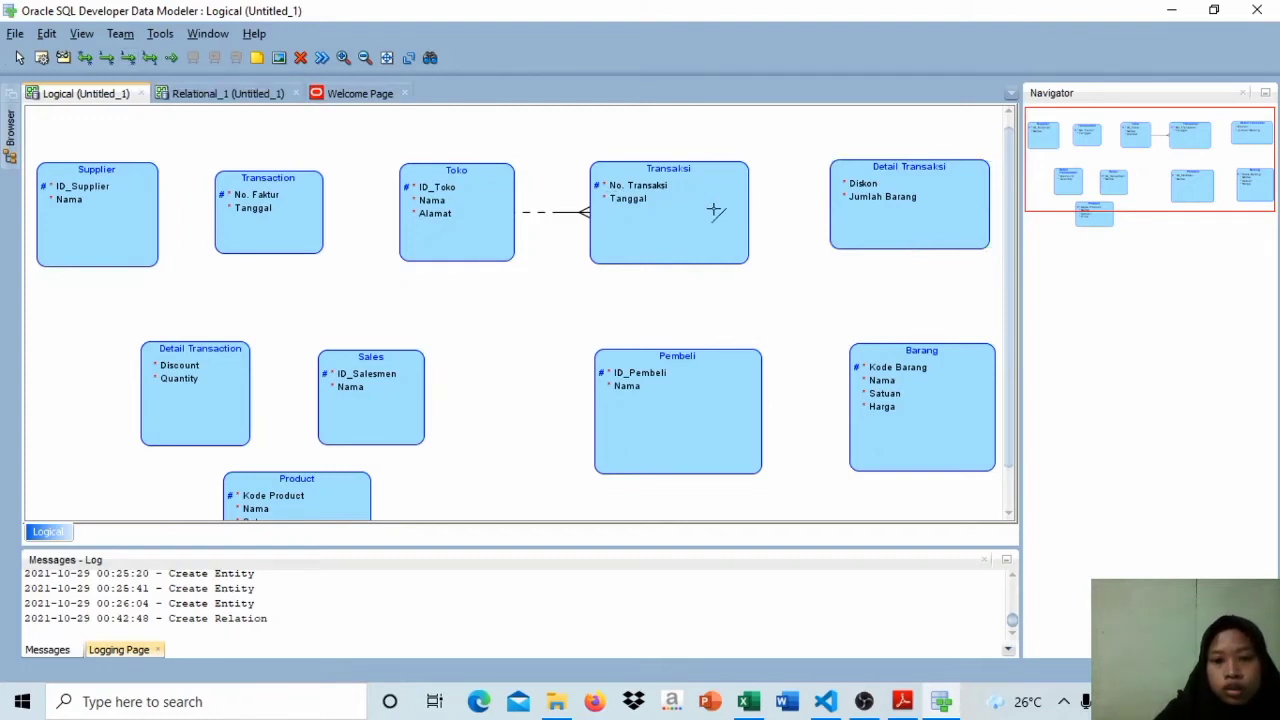
click(716, 207)
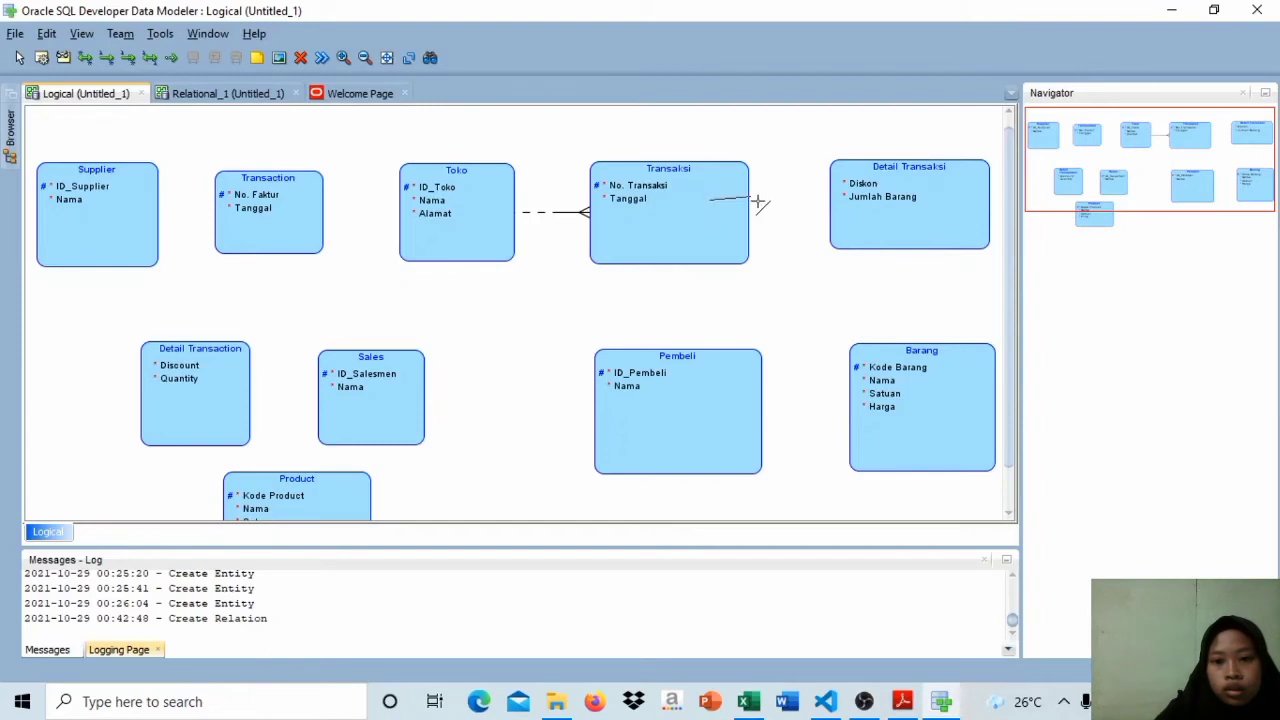
click(851, 209)
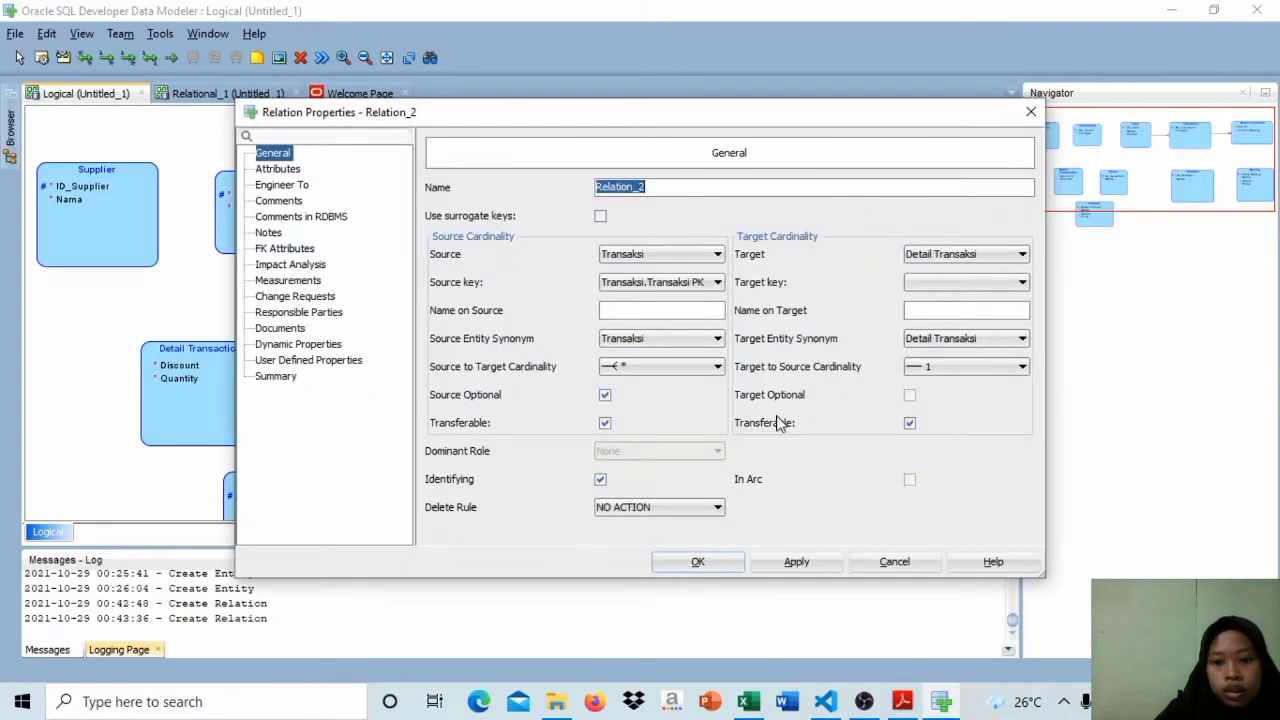
click(698, 563)
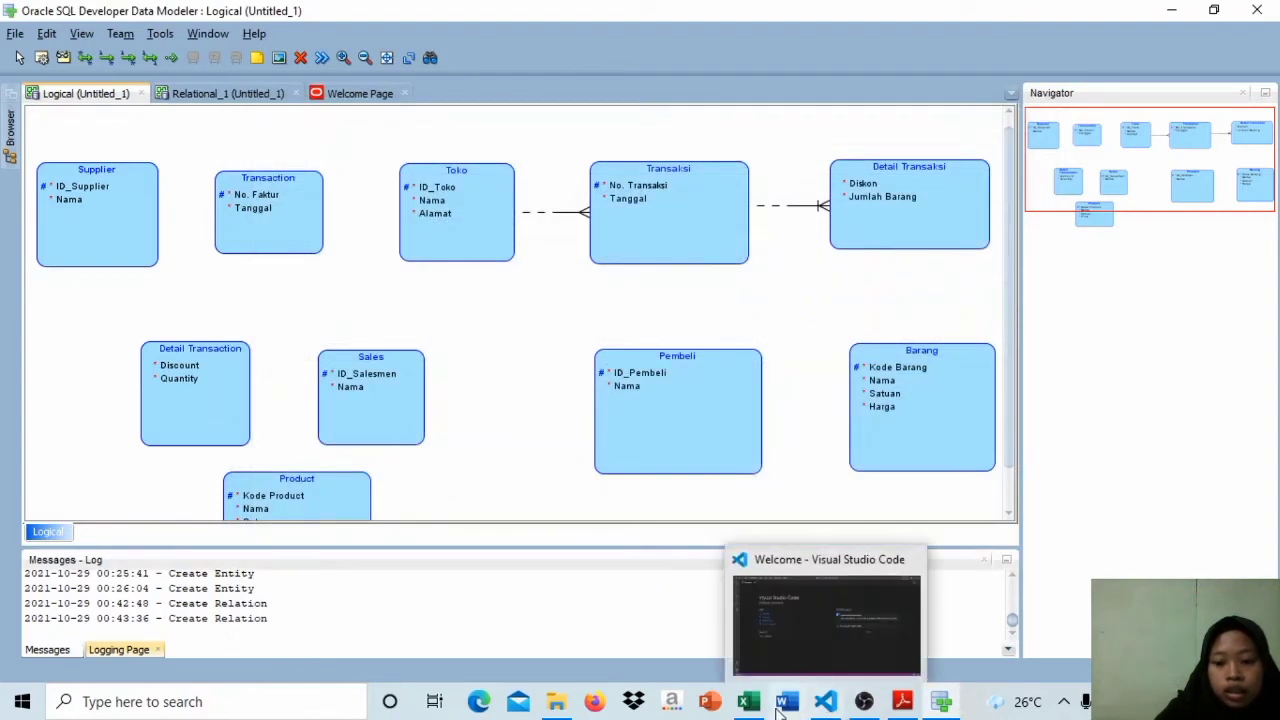
Step: Switch to the Excel workbook UTS BASIS DATA.xlsx and compare the No. Faktur keys of the transaction and Detail Transaksi tables on Sheet1
mouse_move(757, 707)
click(750, 631)
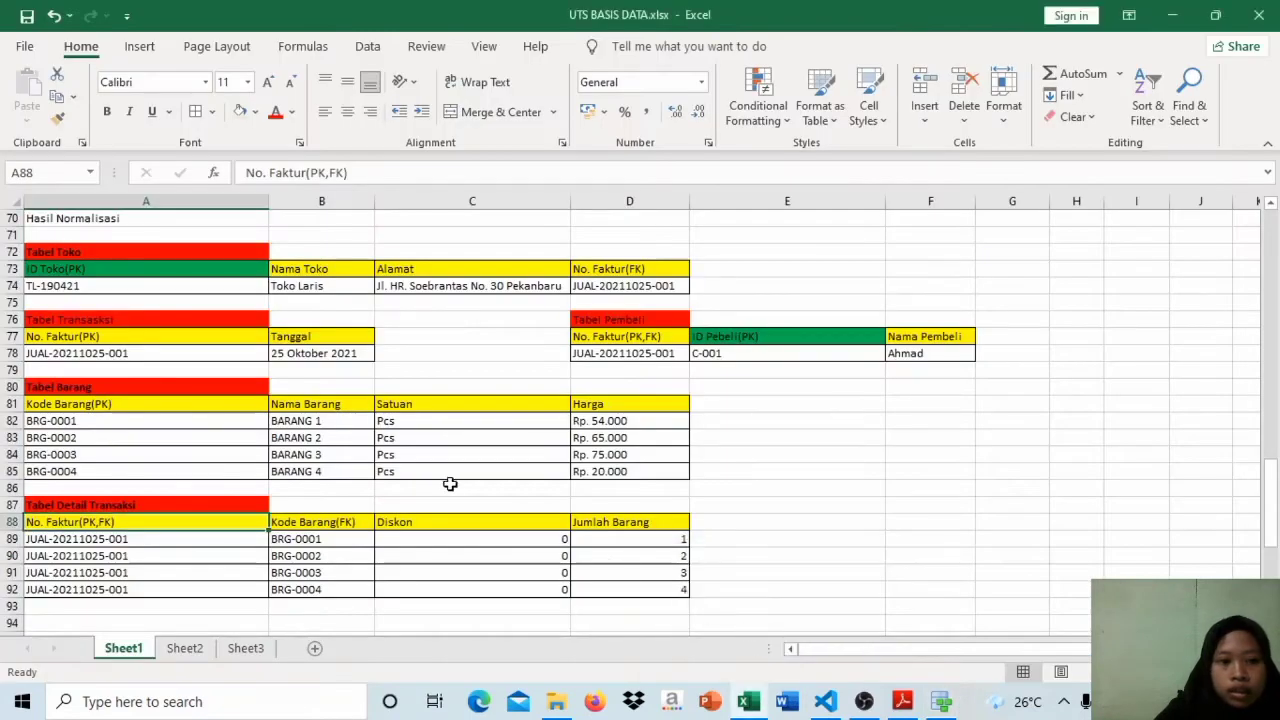
click(223, 340)
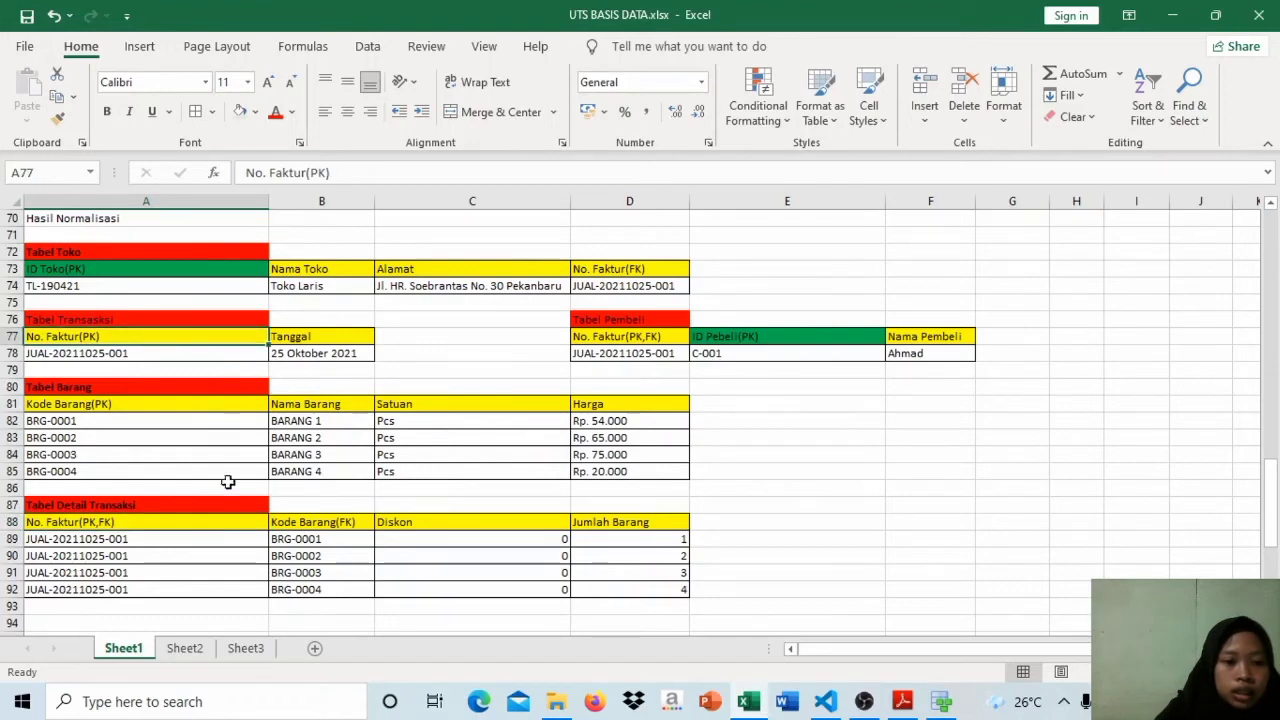
click(194, 524)
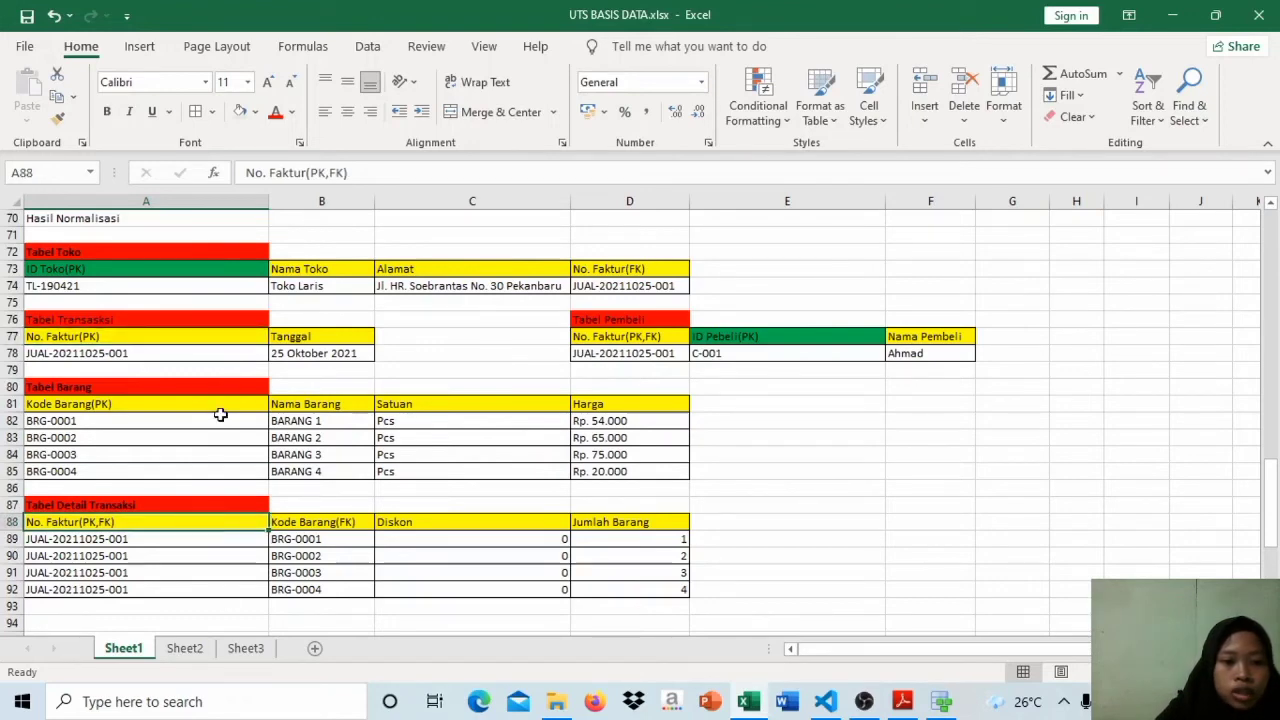
click(217, 336)
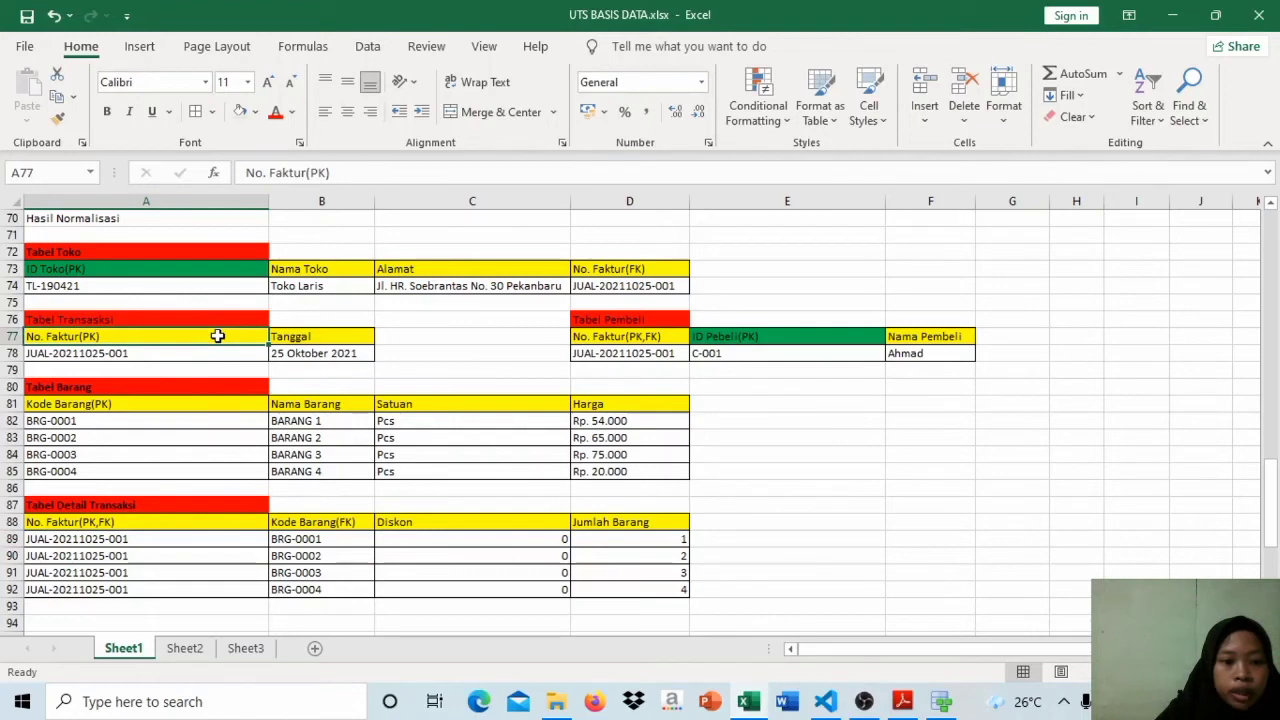
click(177, 527)
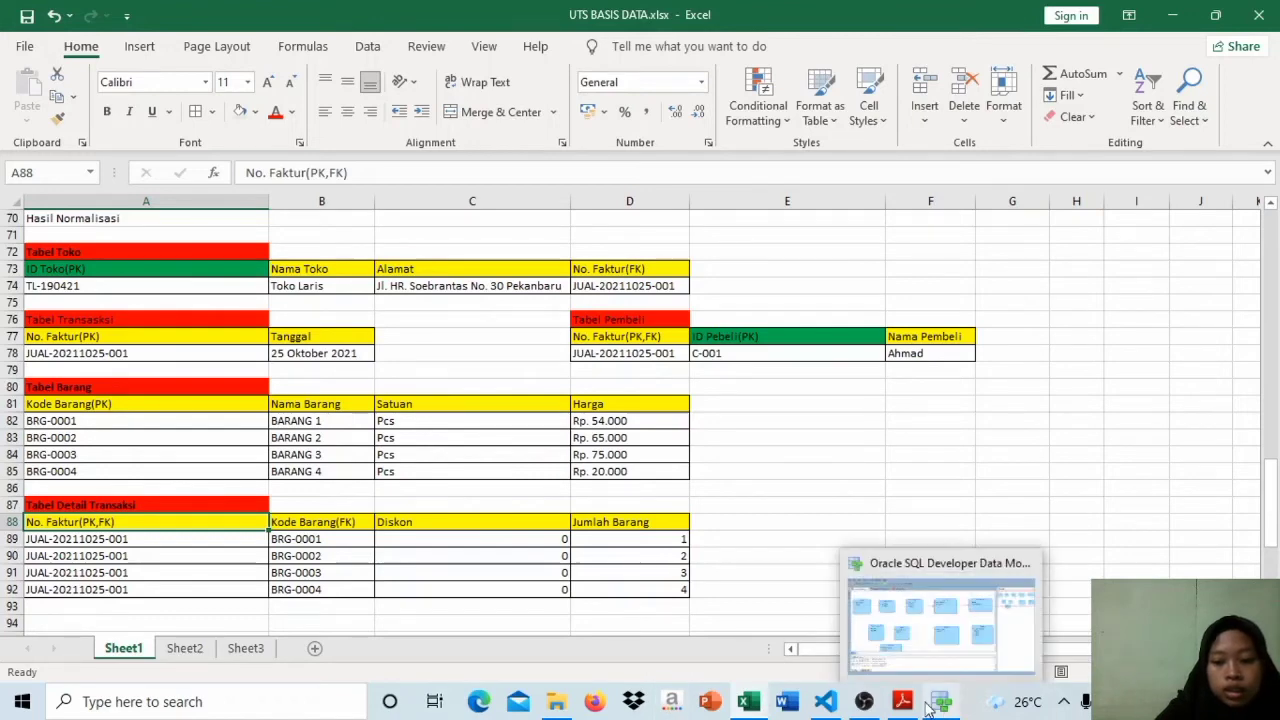
Step: Return to Data Modeler and create a non-identifying 1:N relation from Pembeli to Transaksi with its default properties
mouse_move(912, 710)
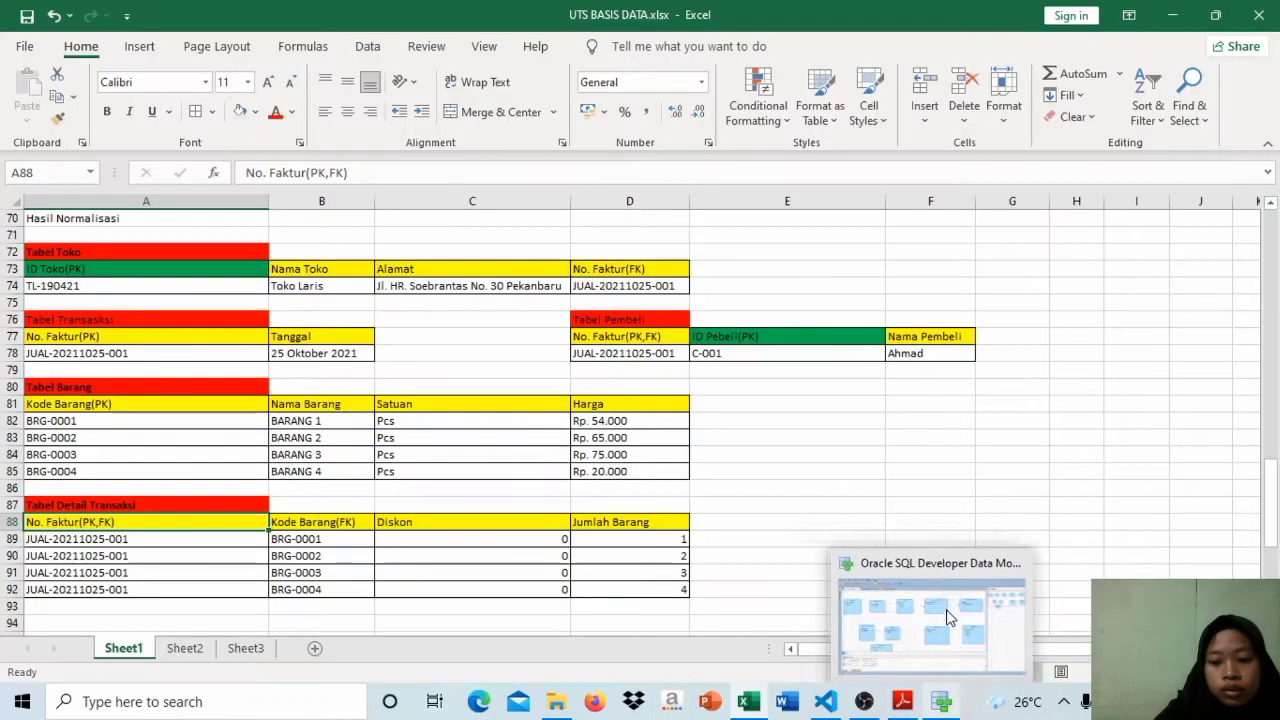
click(948, 617)
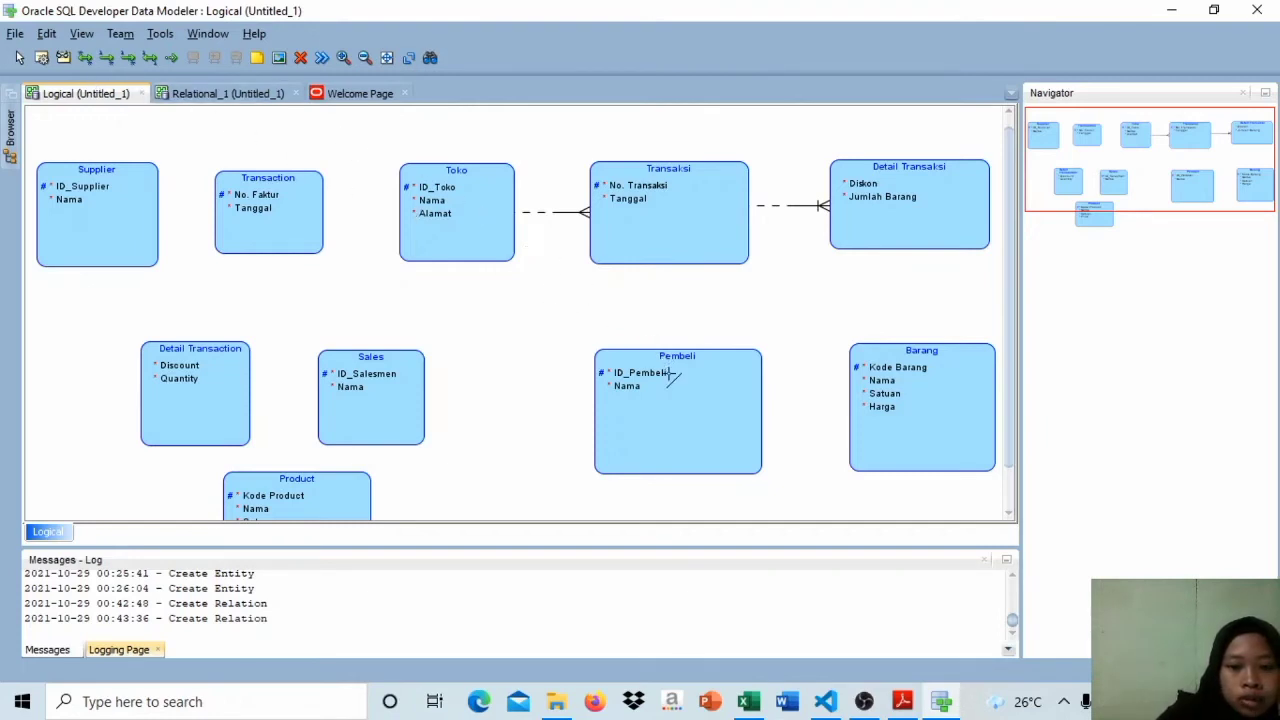
click(659, 250)
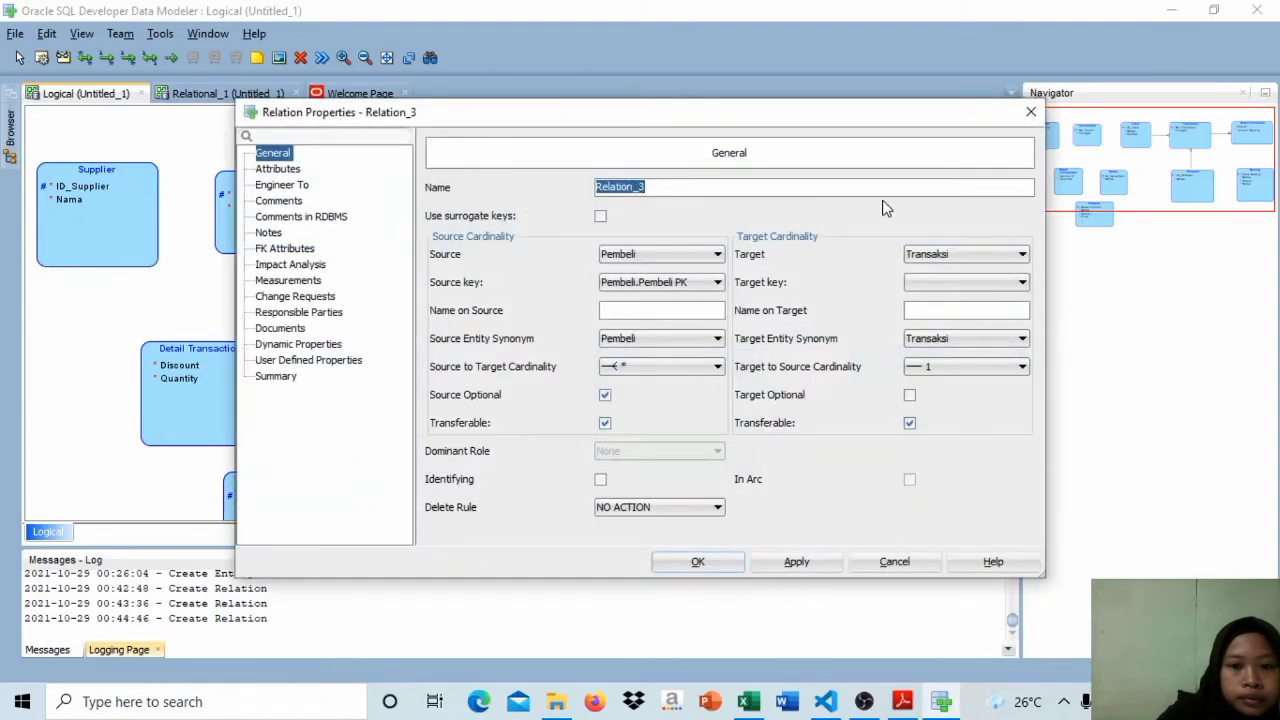
click(713, 562)
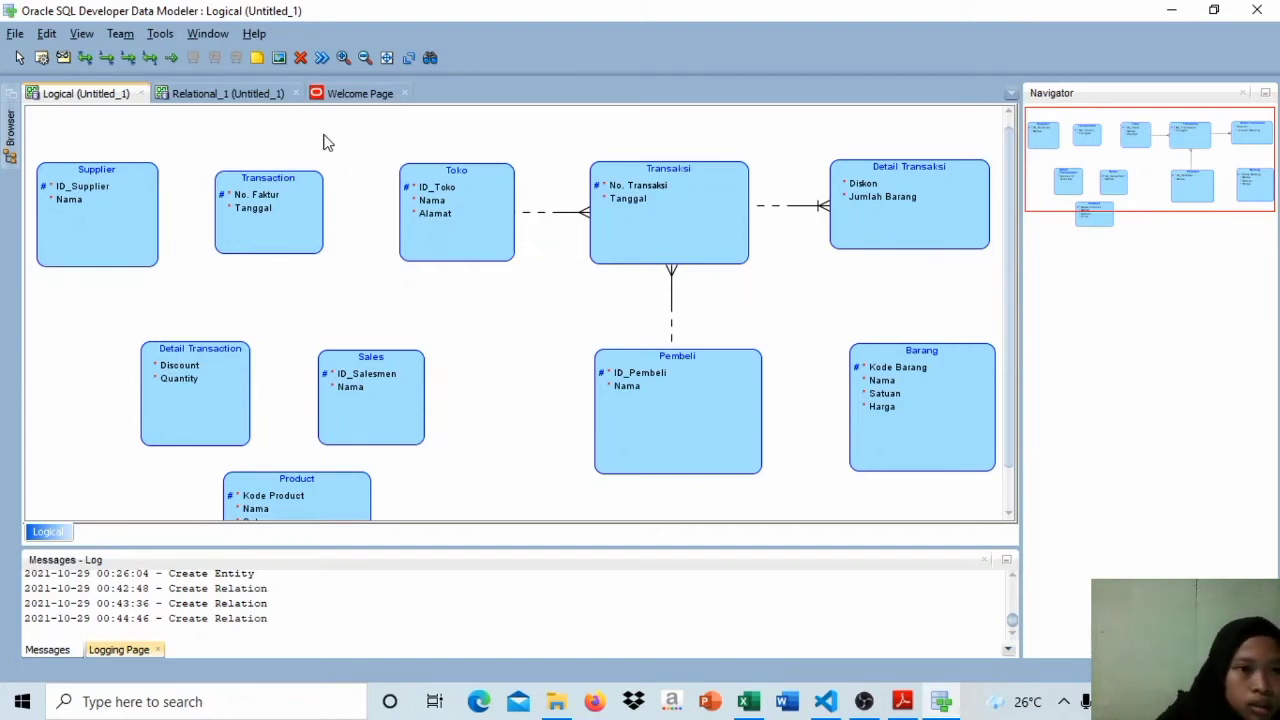
click(129, 58)
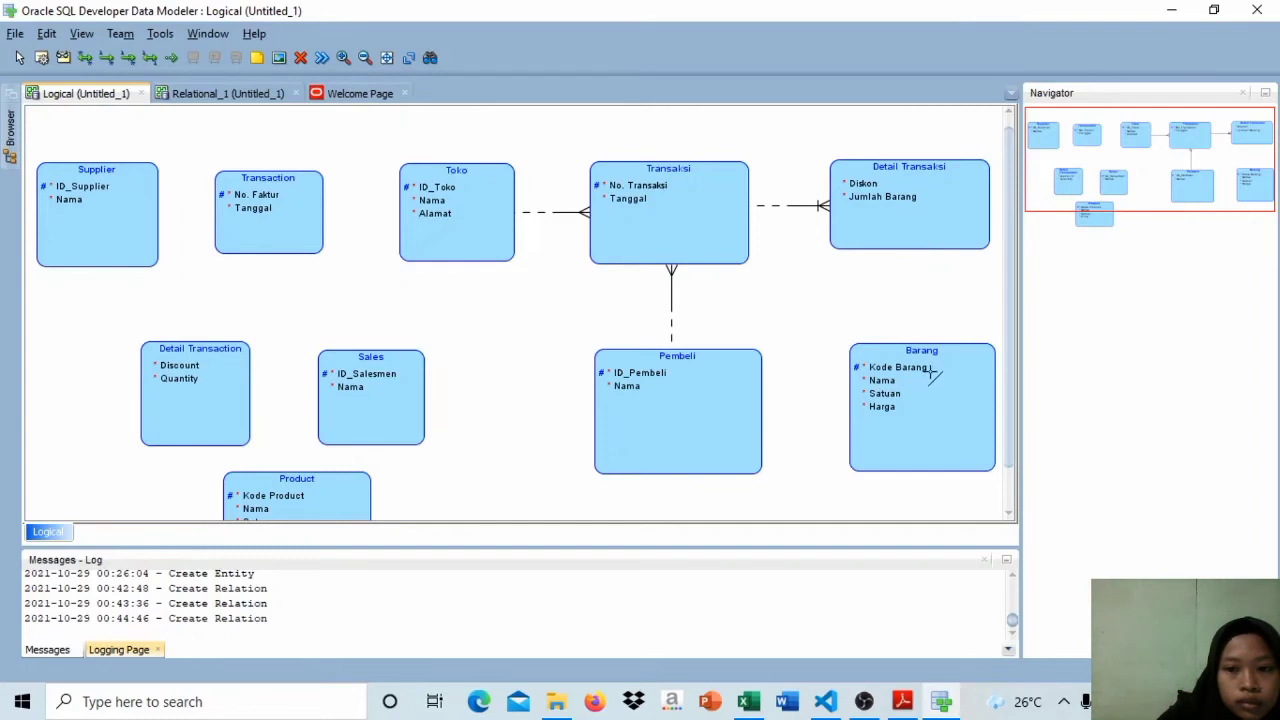
click(919, 341)
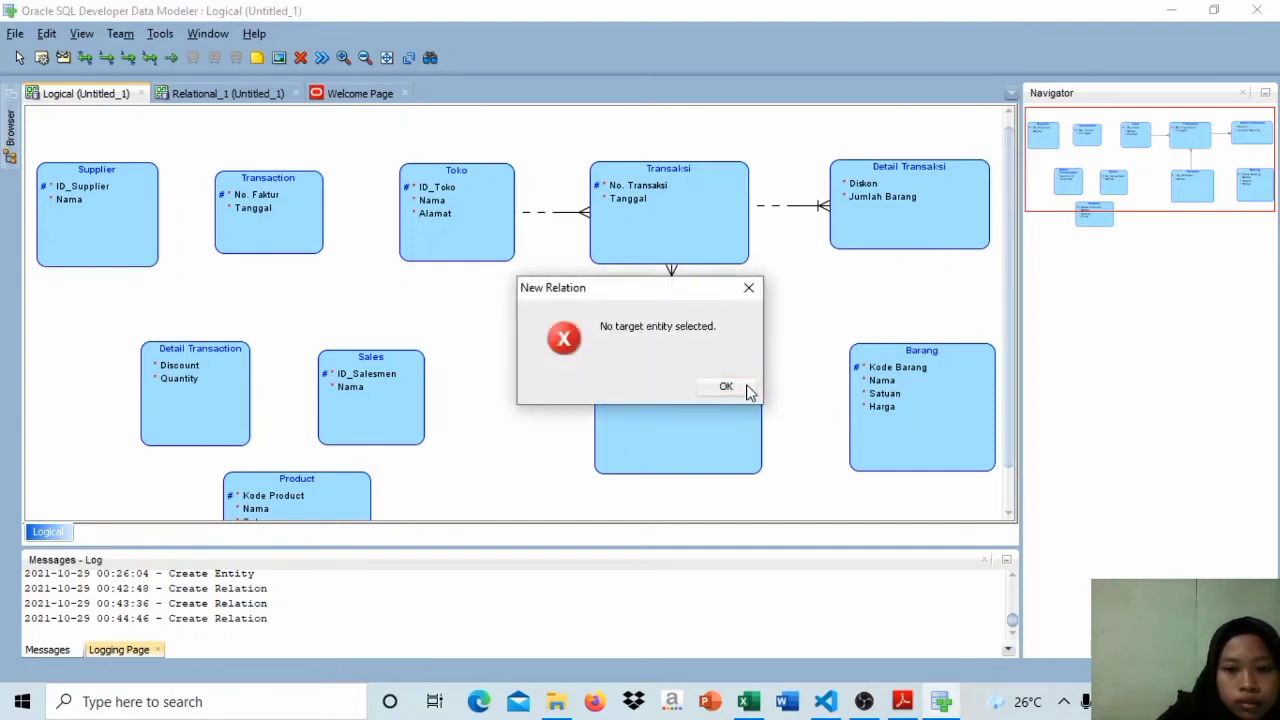
click(747, 389)
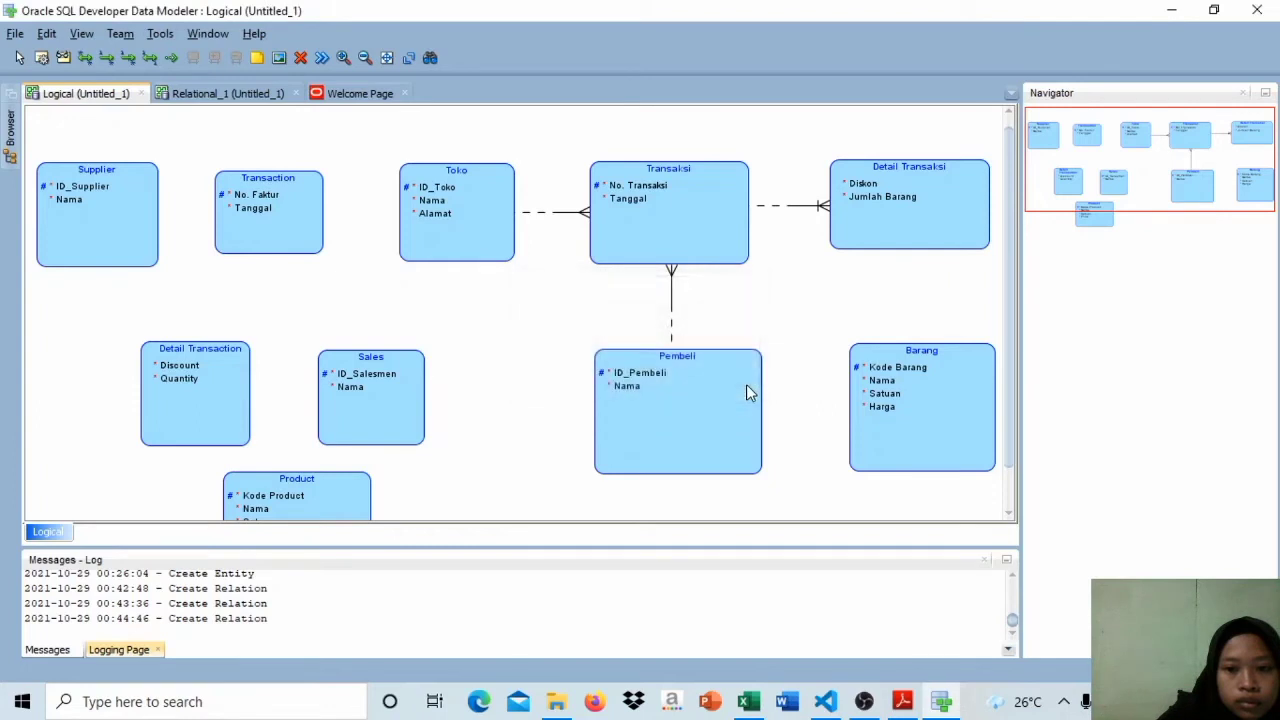
Step: Create an identifying relation from Barang to Detail Transaksi and set its source-to-target cardinality to 1
click(127, 60)
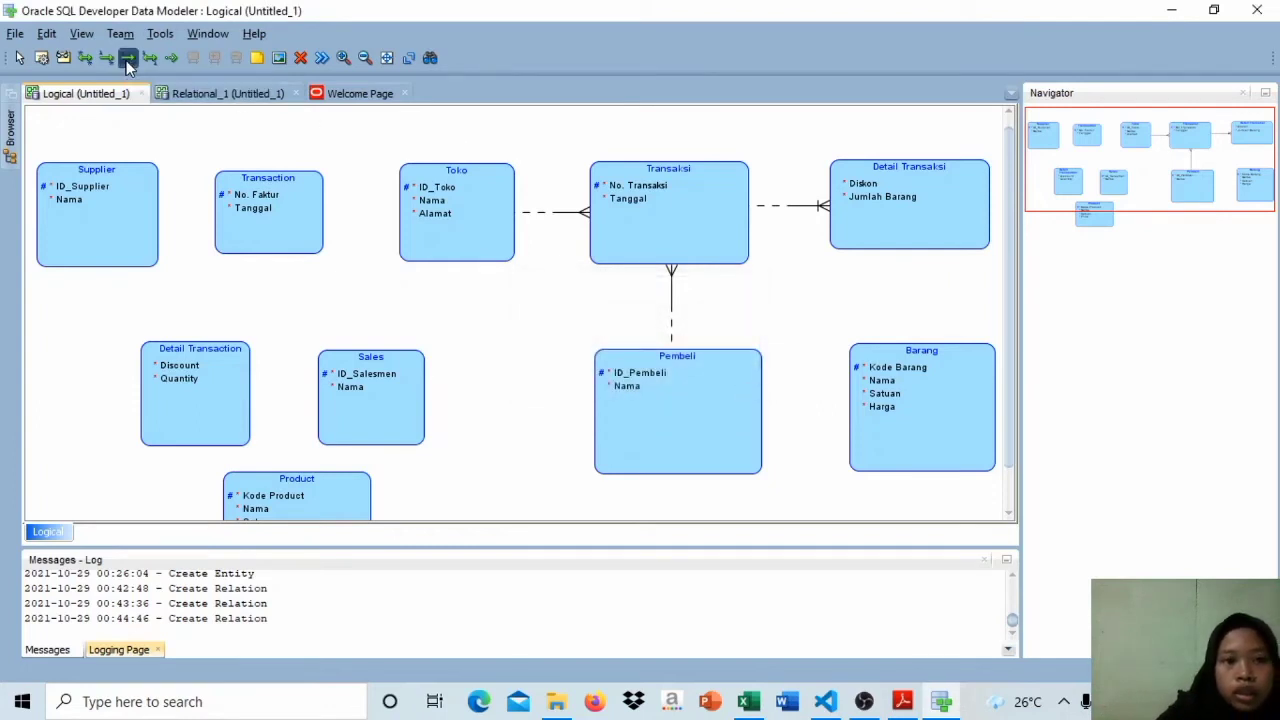
click(924, 378)
click(922, 237)
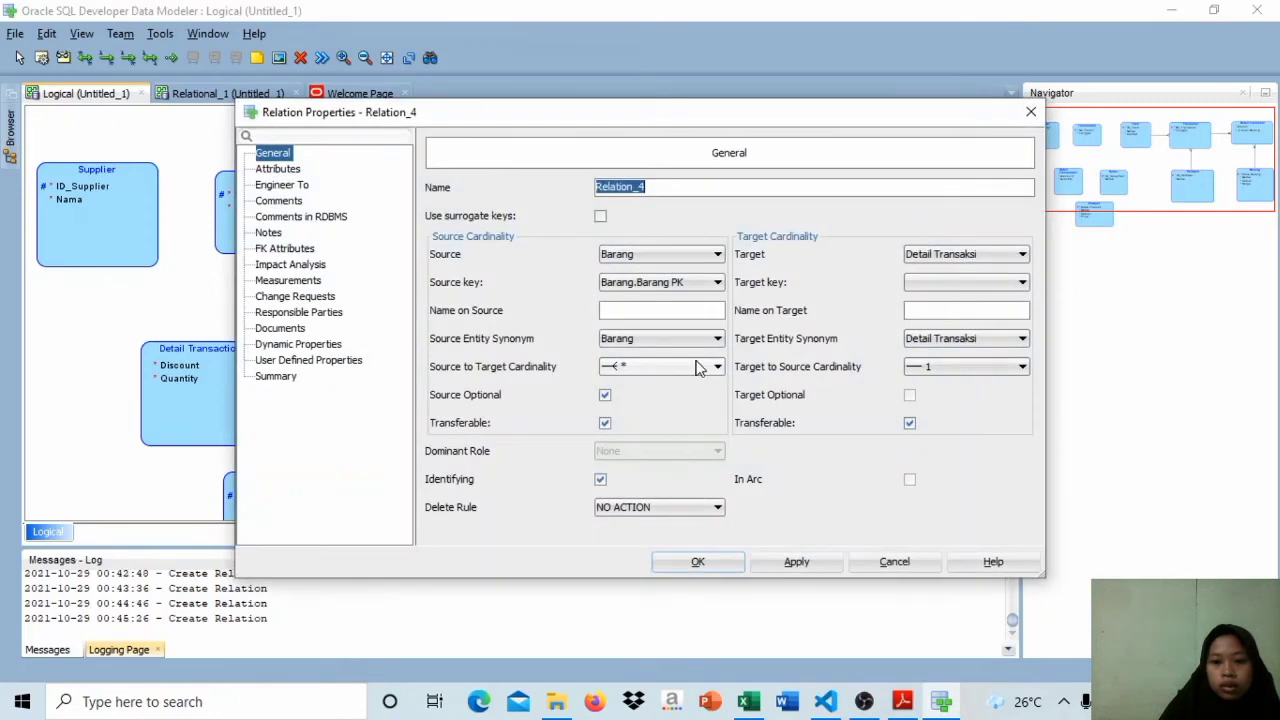
click(700, 368)
click(704, 402)
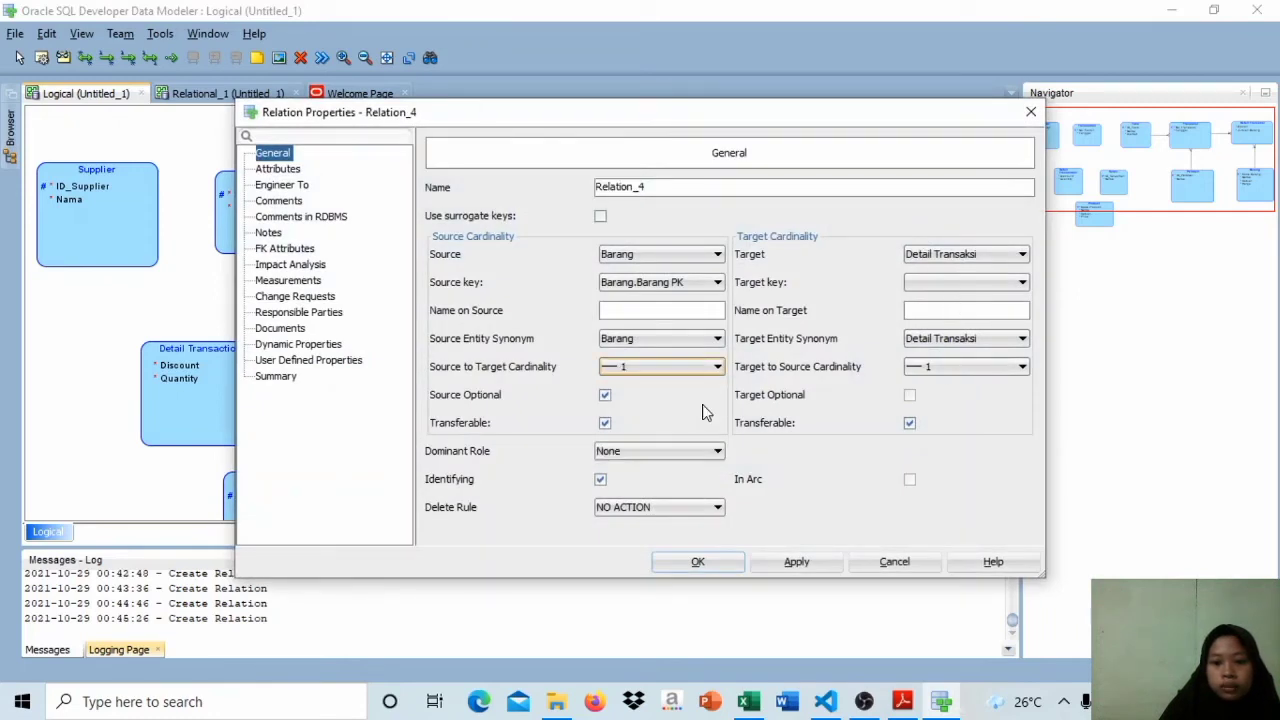
click(720, 565)
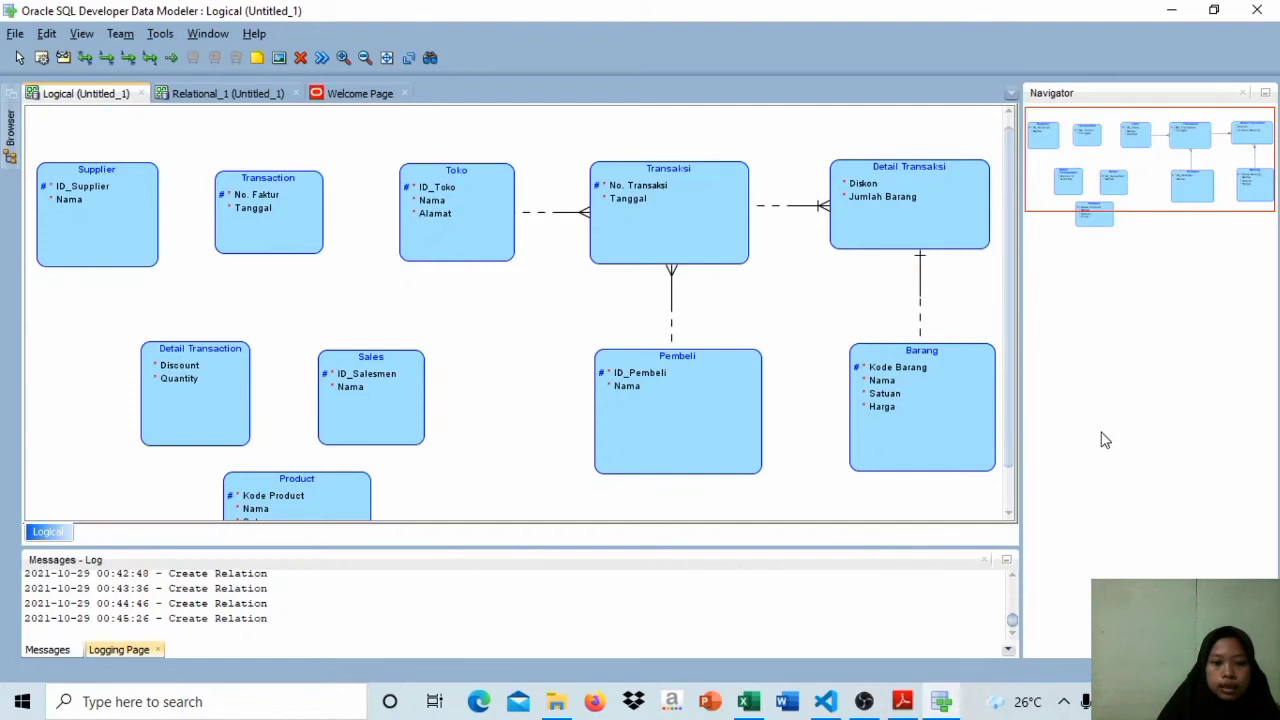
Step: Create a non-identifying 1:N relation from Toko to Transaction with its default properties
mouse_move(1008, 399)
mouse_down()
mouse_move(1013, 468)
mouse_move(1007, 385)
mouse_up()
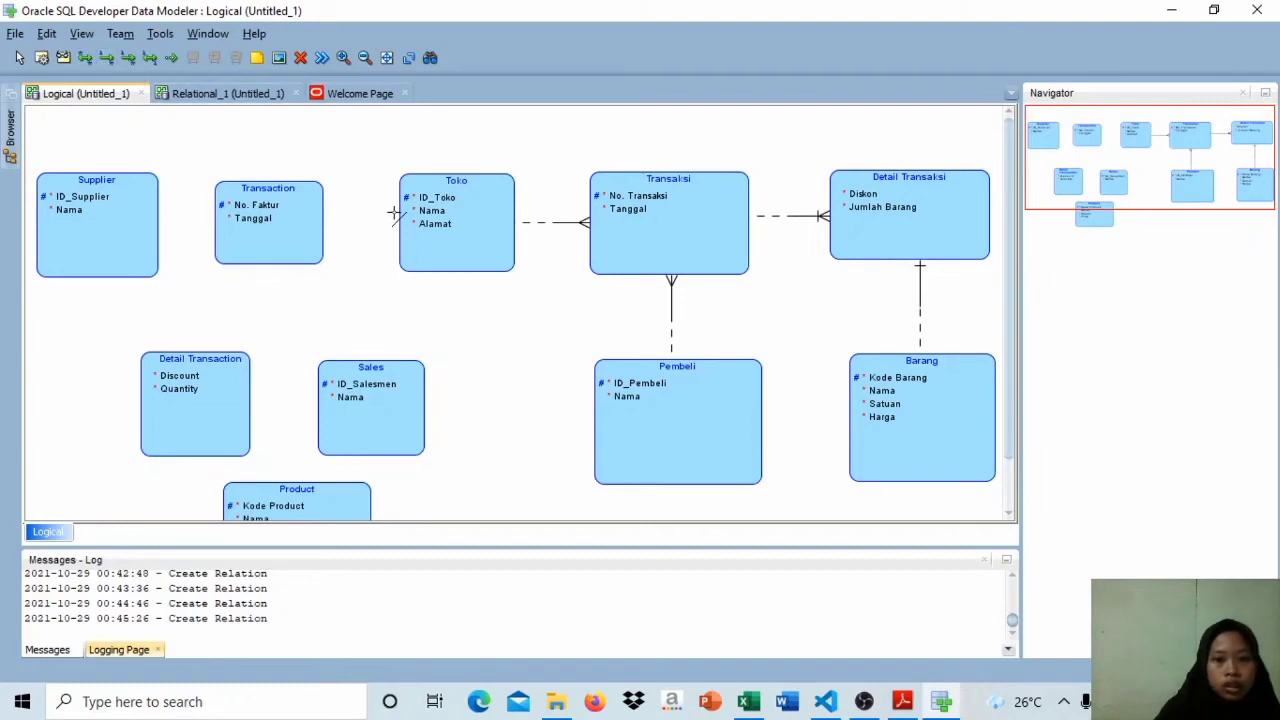
click(424, 211)
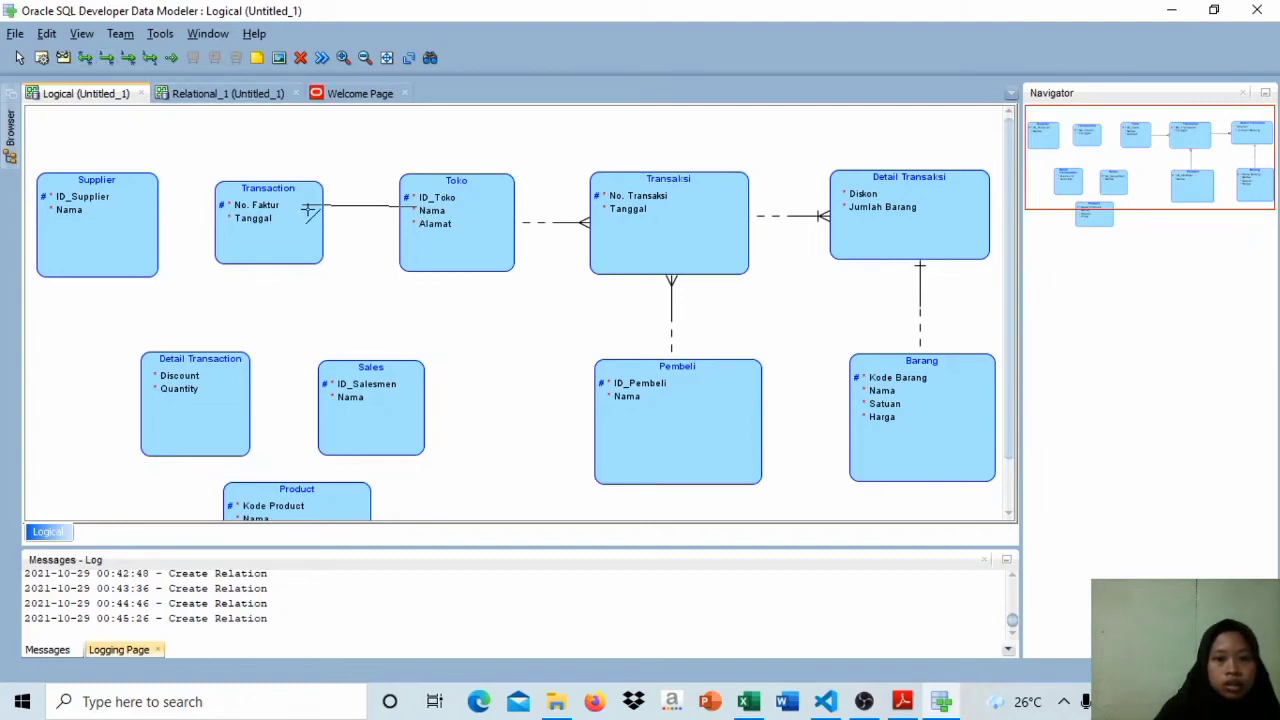
click(305, 208)
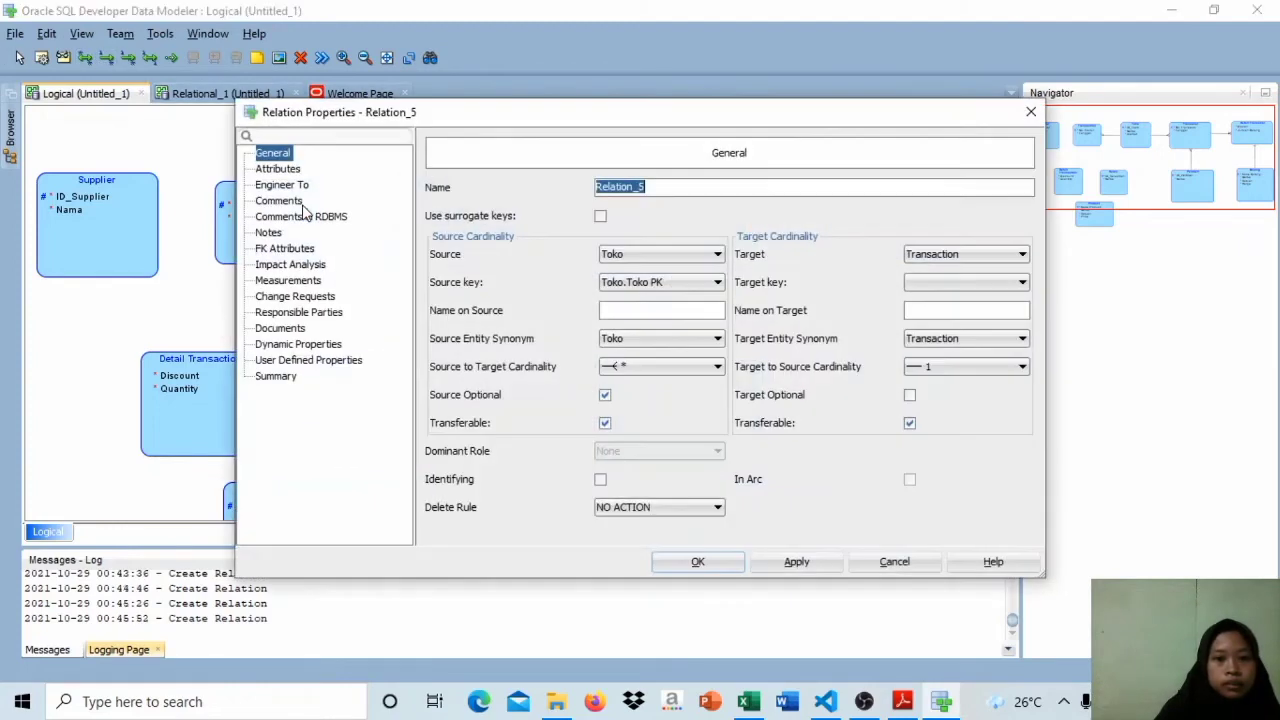
click(703, 567)
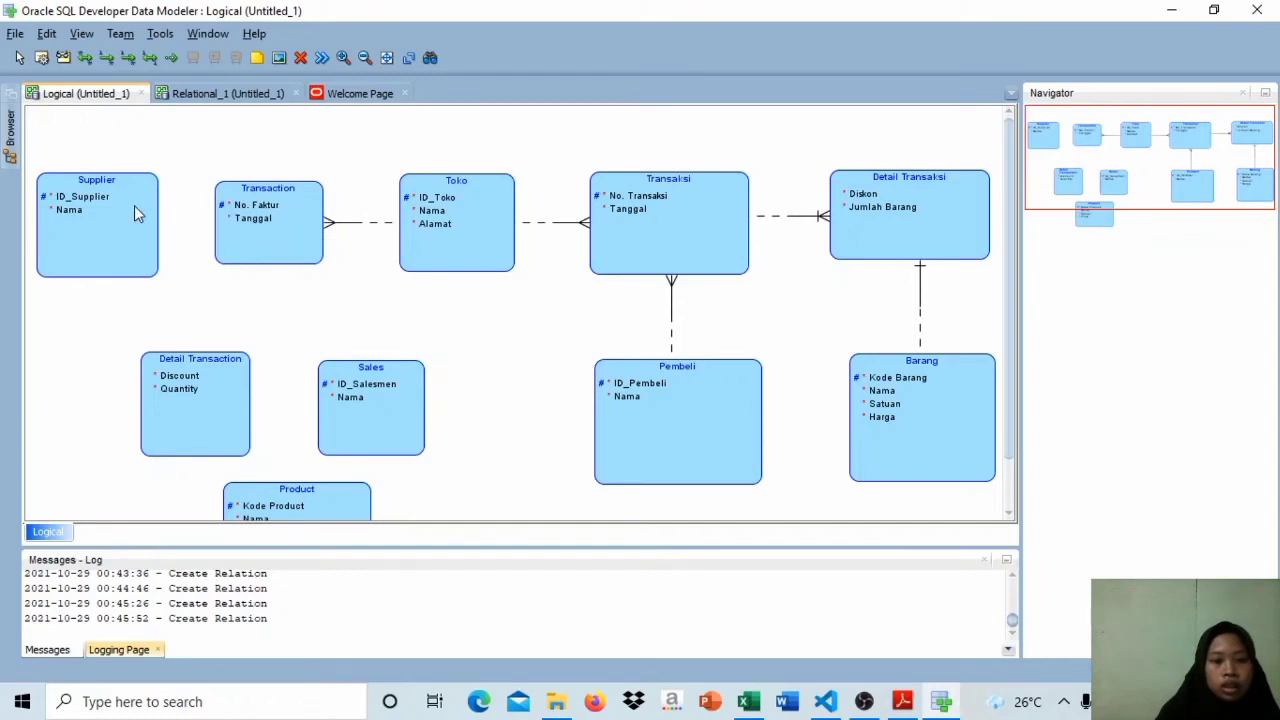
Step: Create a relation from Transaction to Supplier with source-to-target cardinality 1 and target-to-source cardinality *
click(250, 228)
click(712, 563)
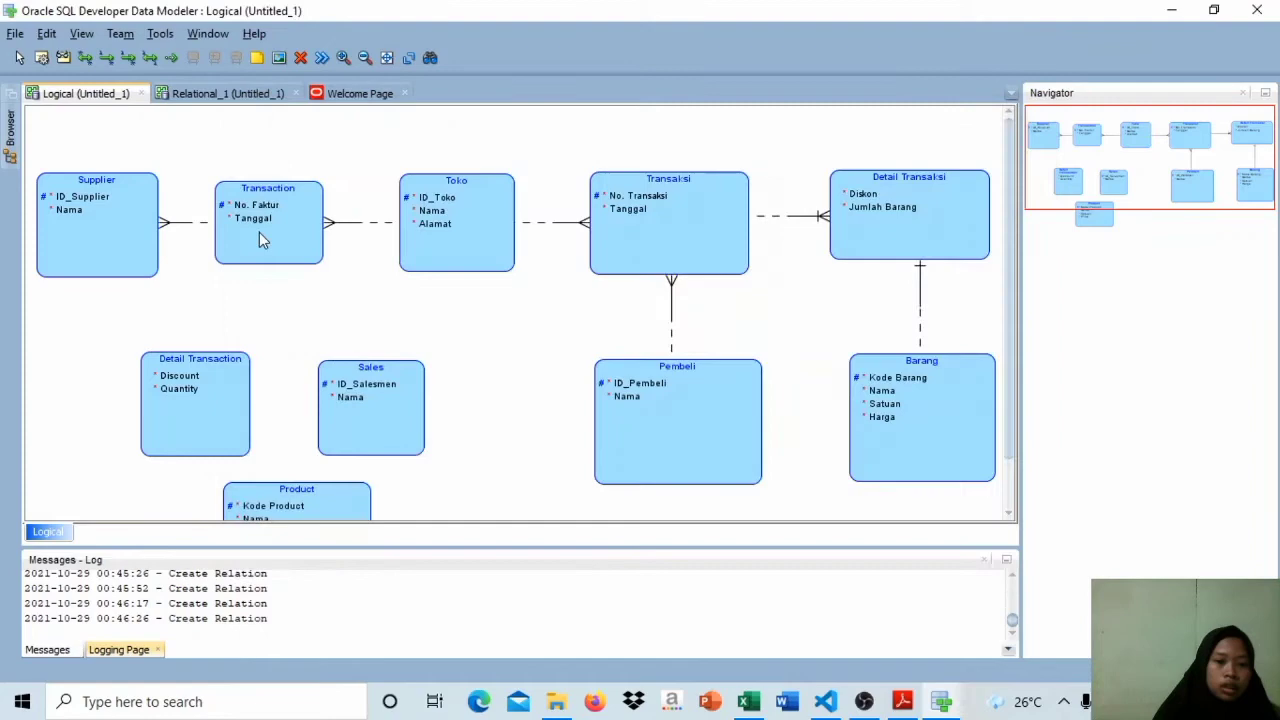
double_click(164, 222)
click(660, 366)
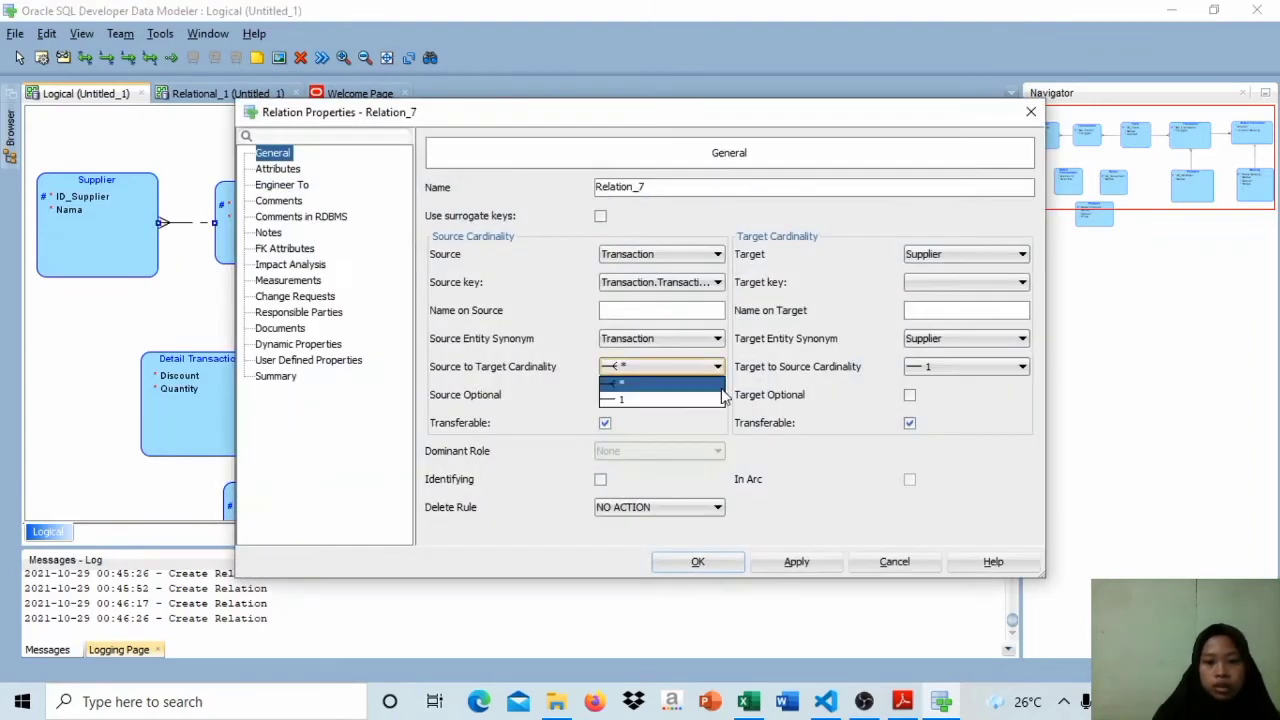
click(620, 398)
click(965, 366)
click(965, 383)
click(725, 565)
click(252, 228)
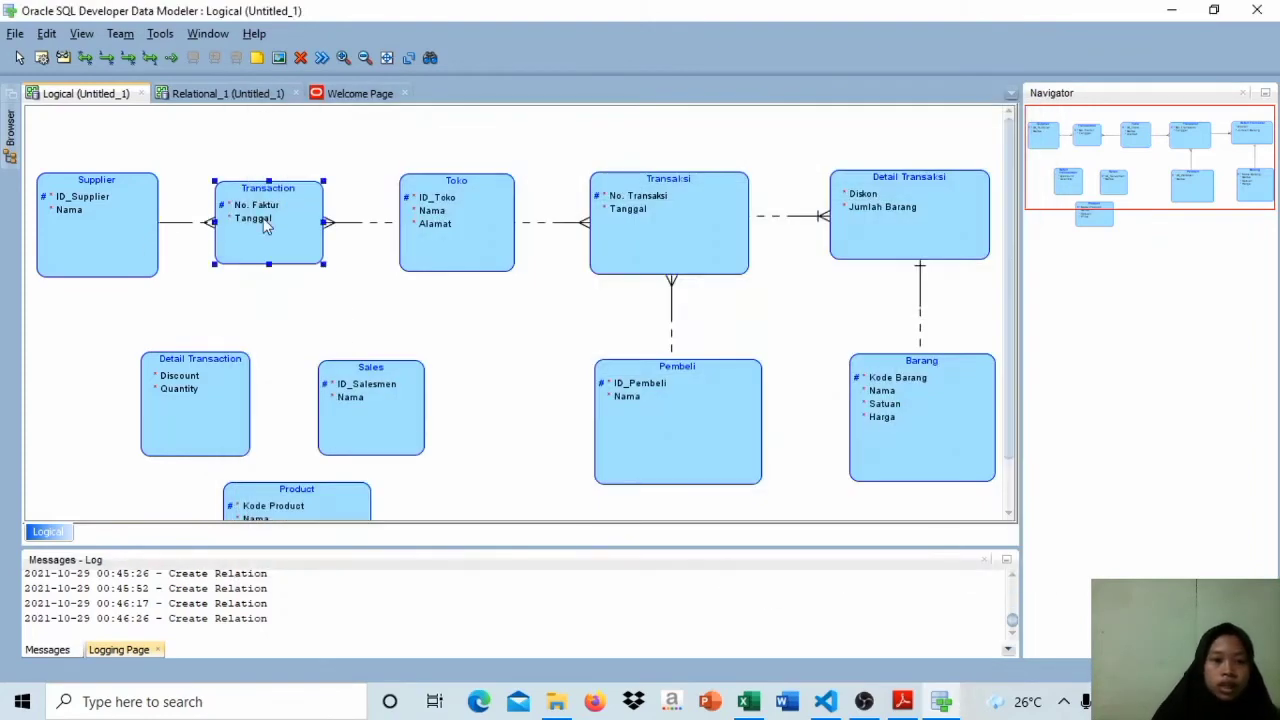
Step: Make the target side of the relation between Transaction and Supplier optional
double_click(198, 222)
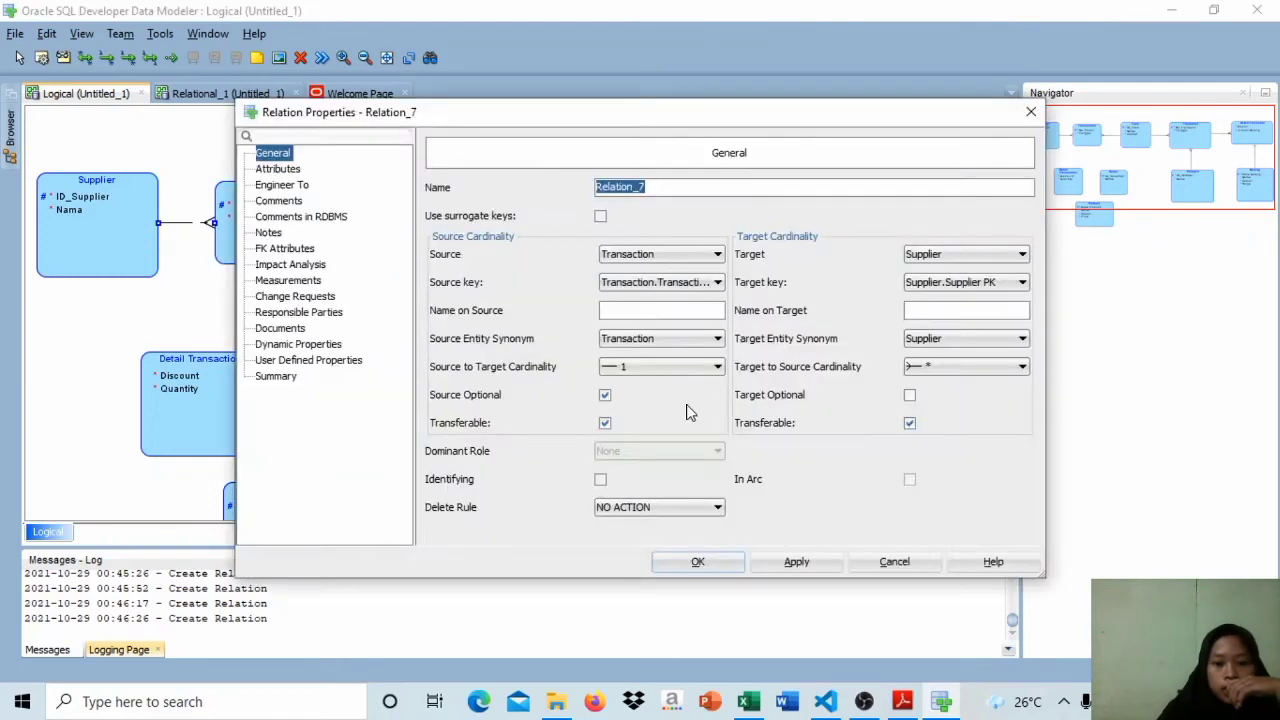
click(909, 394)
click(697, 562)
click(257, 244)
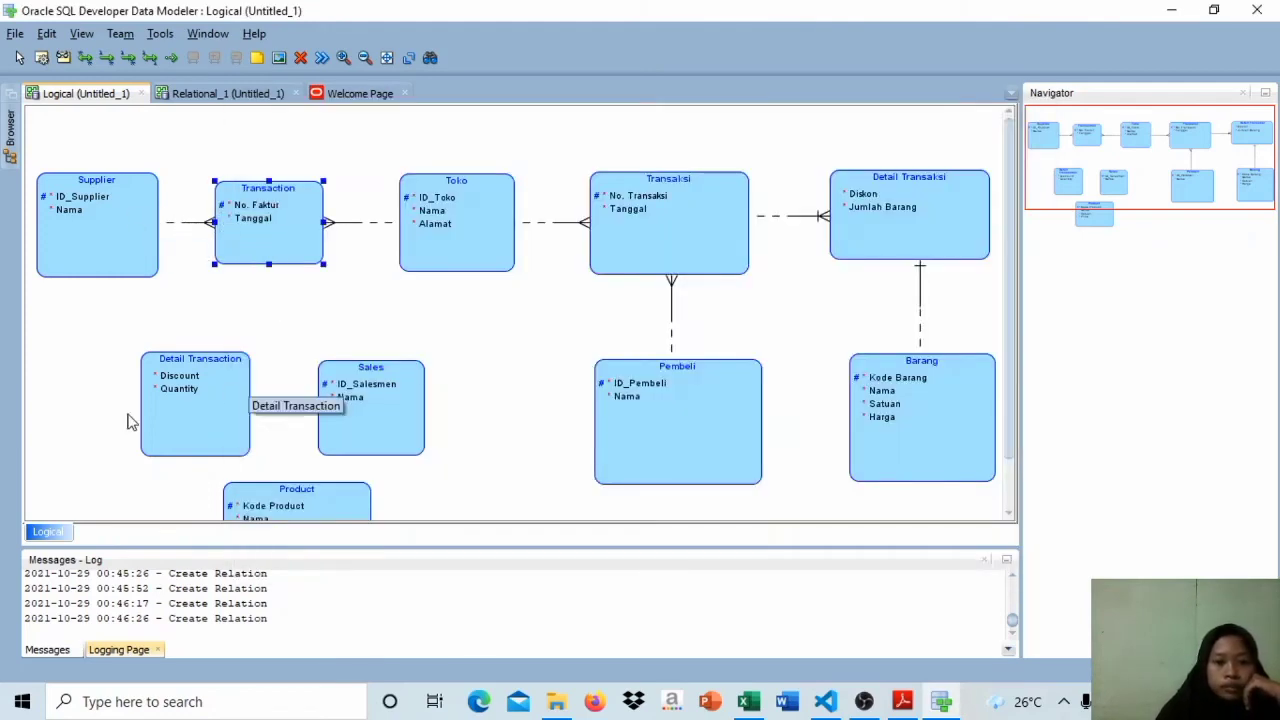
Step: Create an identifying 1:N relation from Detail Transaction to Transaction and accept its default properties
click(128, 57)
click(264, 258)
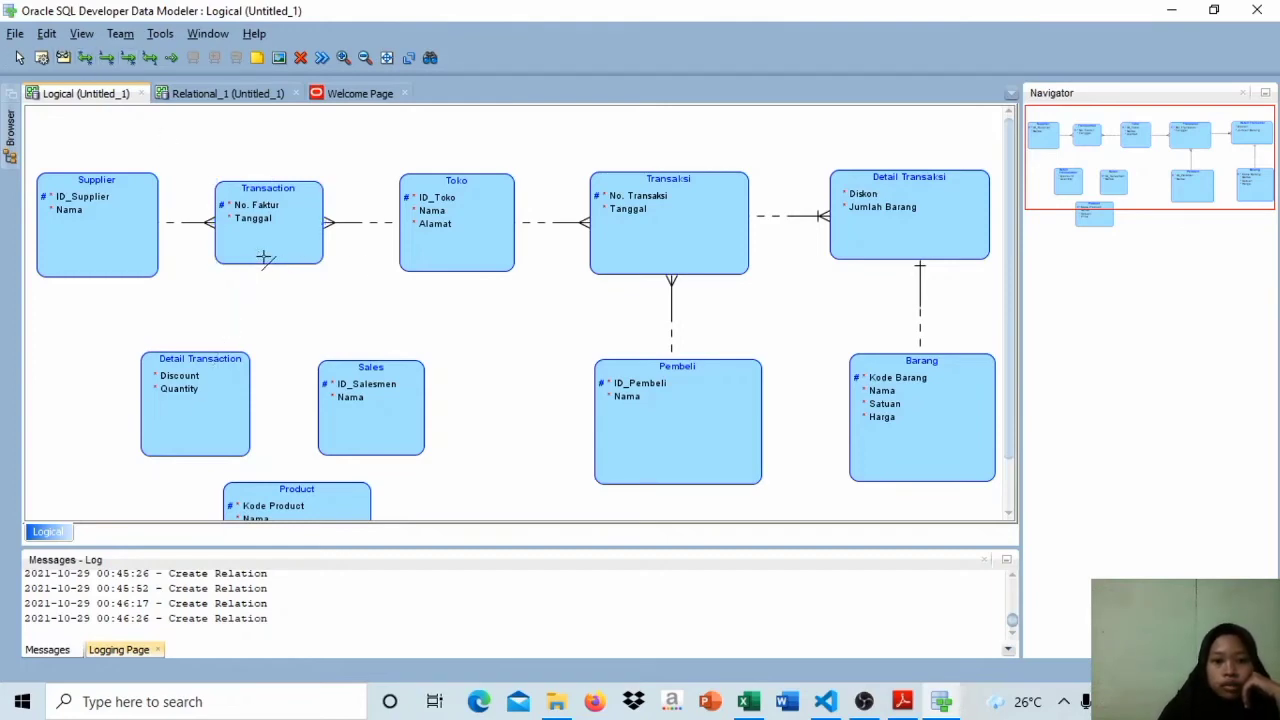
click(694, 560)
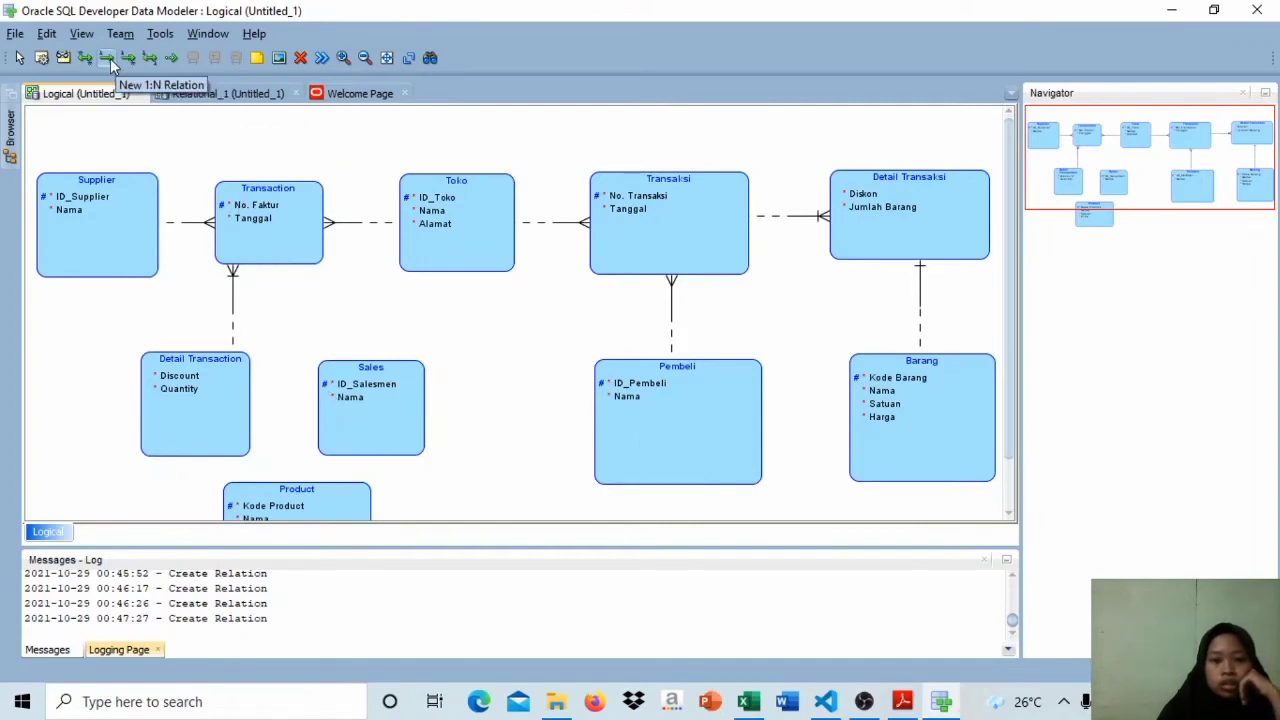
Step: Create a non-identifying 1:N relation from Sales to Transaction with its default properties
click(280, 246)
click(368, 410)
click(694, 560)
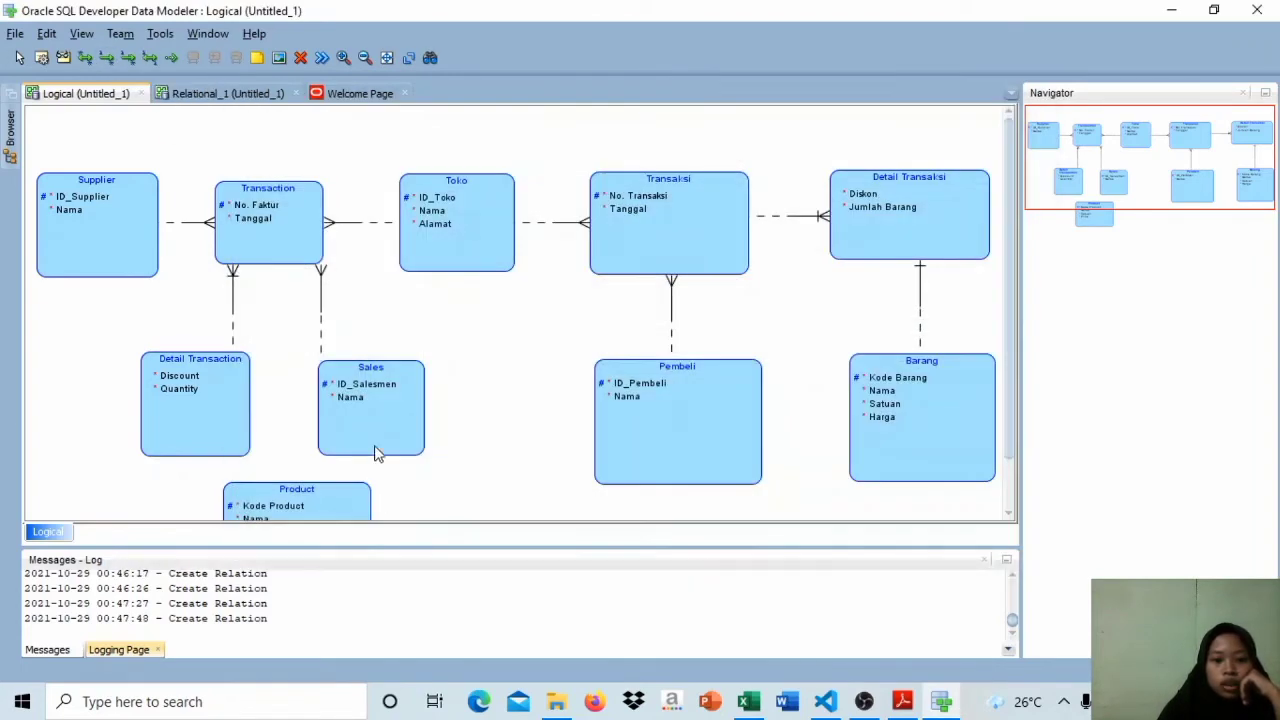
Step: Widen the Sales and Detail Transaction entity boxes and move the Product entity below Detail Transaction
drag(374, 449, 418, 404)
click(218, 386)
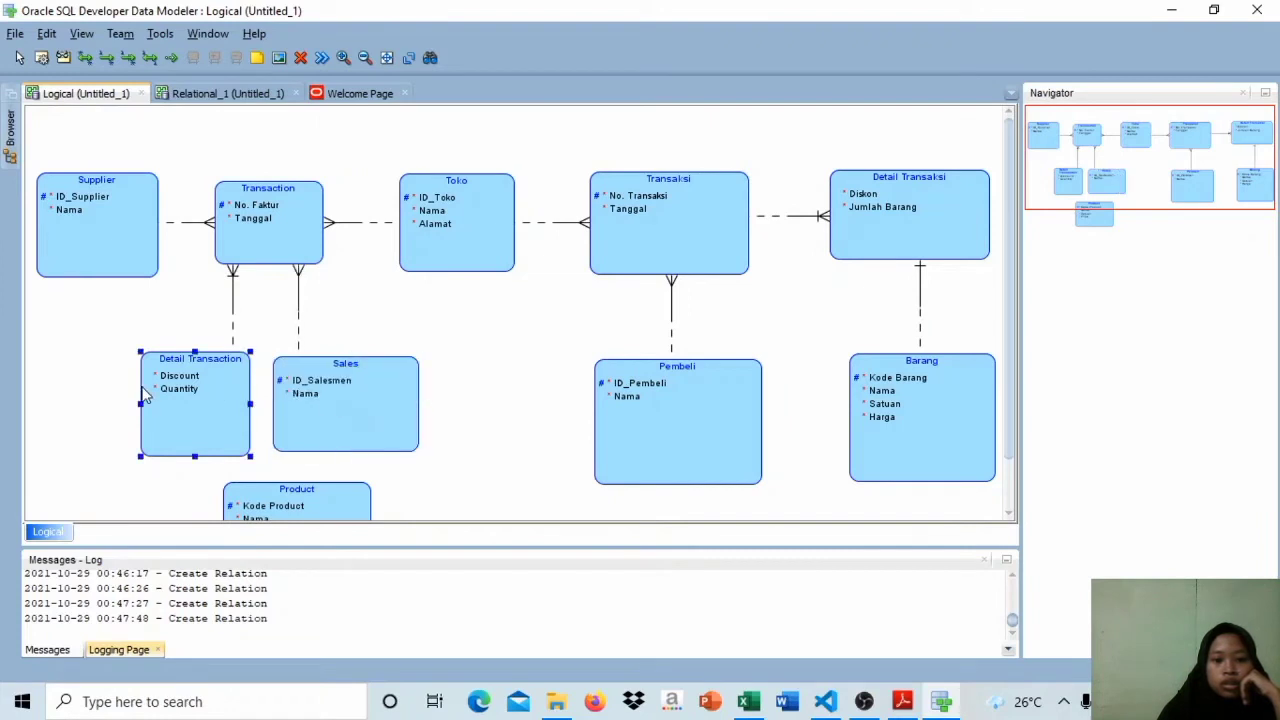
drag(141, 404, 97, 404)
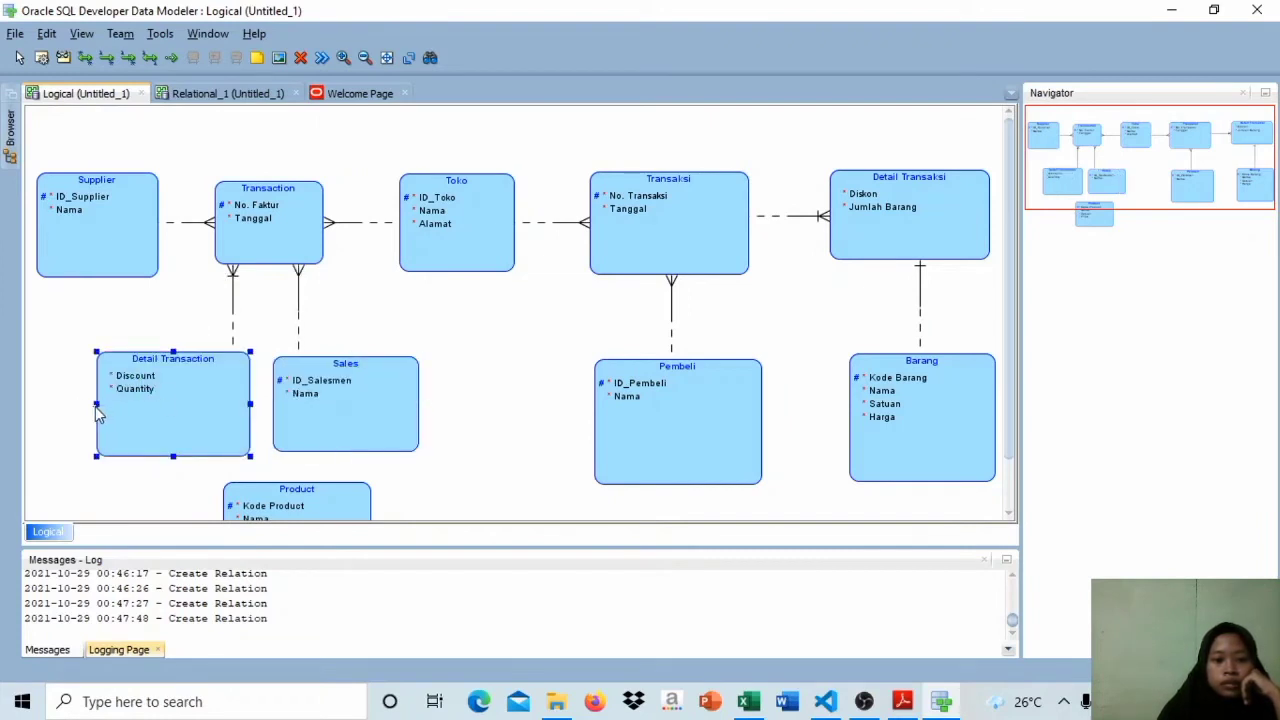
click(786, 450)
scroll(786, 450, down, 3)
drag(270, 476, 143, 557)
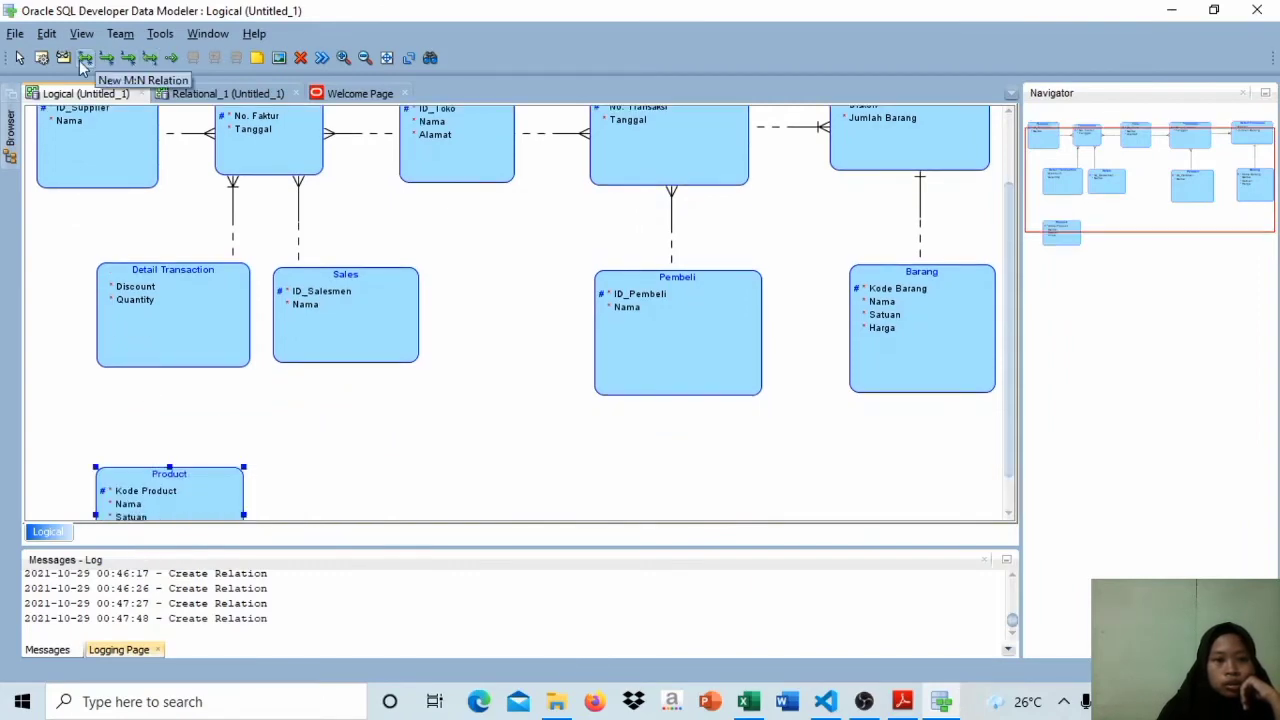
Step: Create an identifying relation from Product to Detail Transaction and set its source-to-target cardinality to 1
click(129, 60)
click(169, 496)
click(172, 350)
click(660, 366)
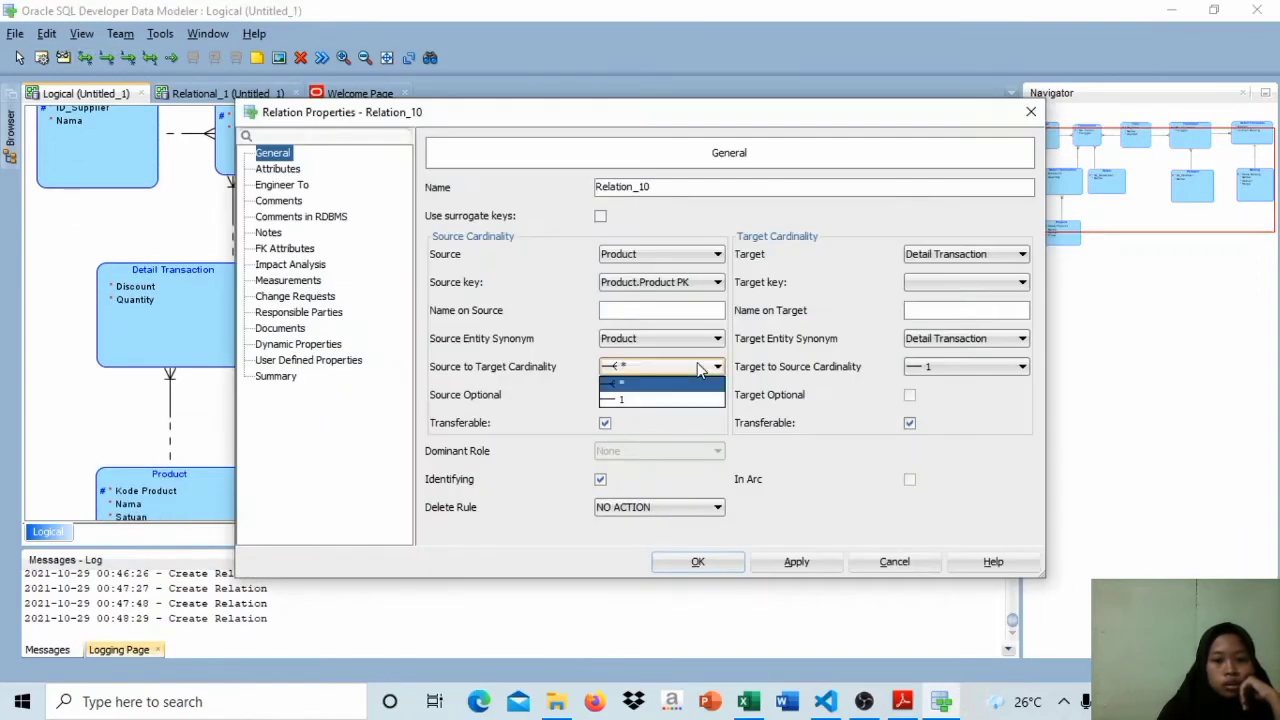
click(640, 396)
click(698, 561)
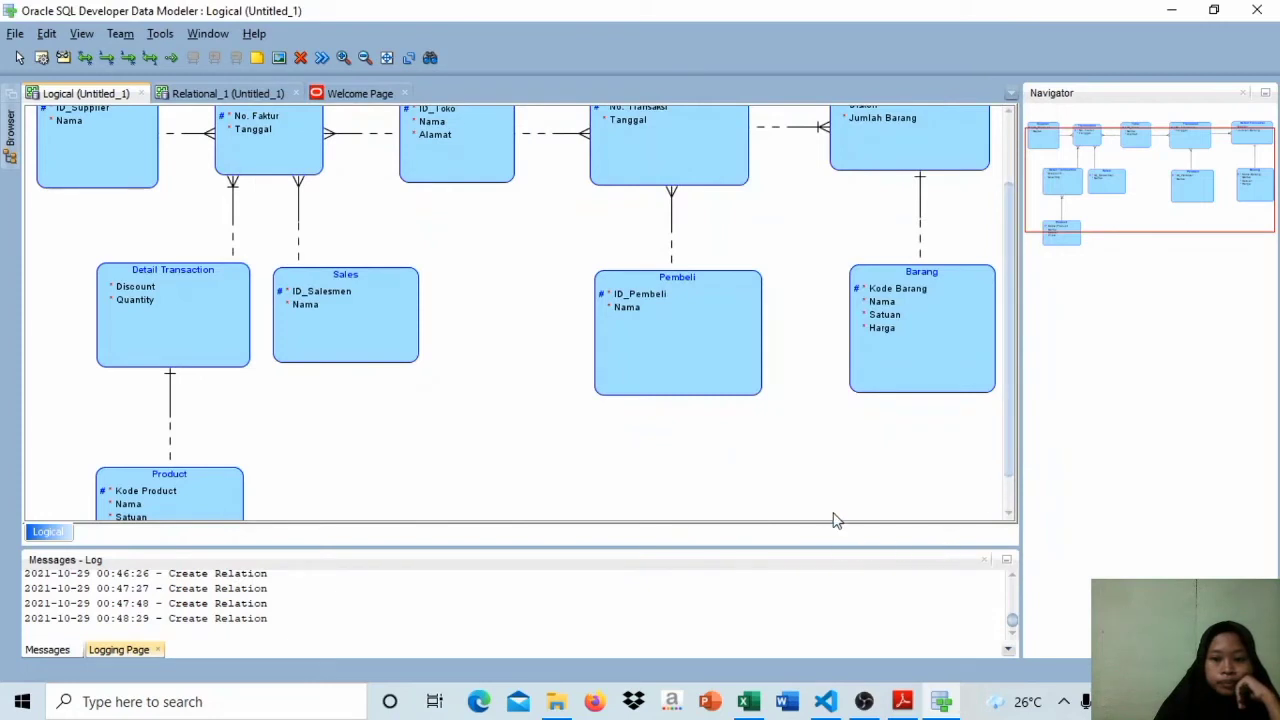
Step: Review the linked logical diagram, check it against the Hasil Normalisasi tables on Sheet1 in Excel, and return to Data Modeler
drag(1009, 445, 1016, 330)
mouse_move(1021, 252)
mouse_down()
mouse_move(1034, 480)
mouse_move(1036, 258)
mouse_up()
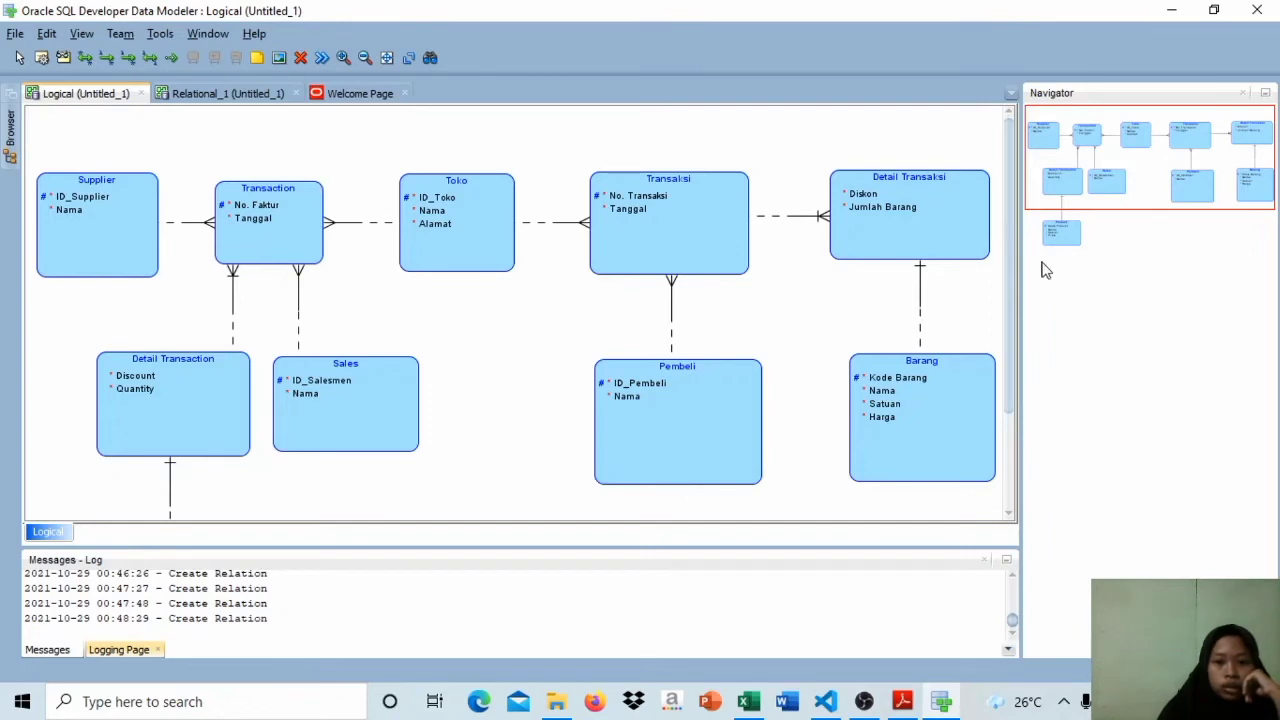
drag(1013, 243, 1020, 183)
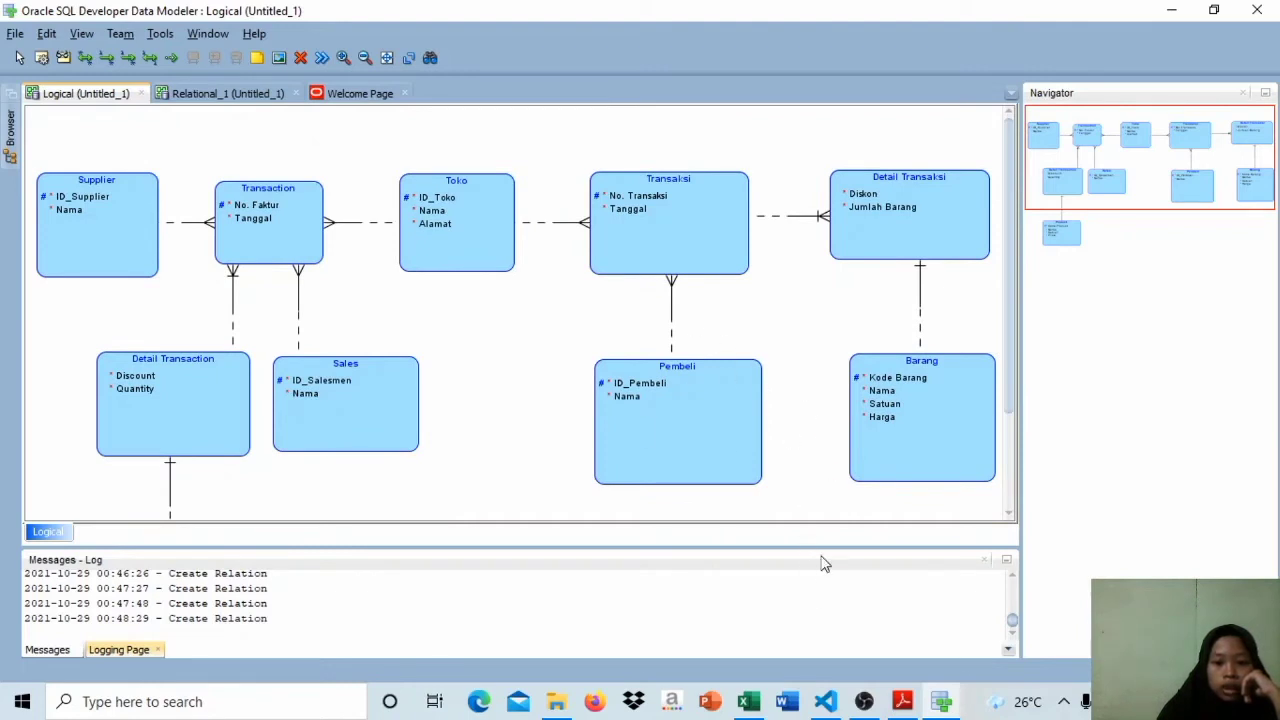
click(760, 705)
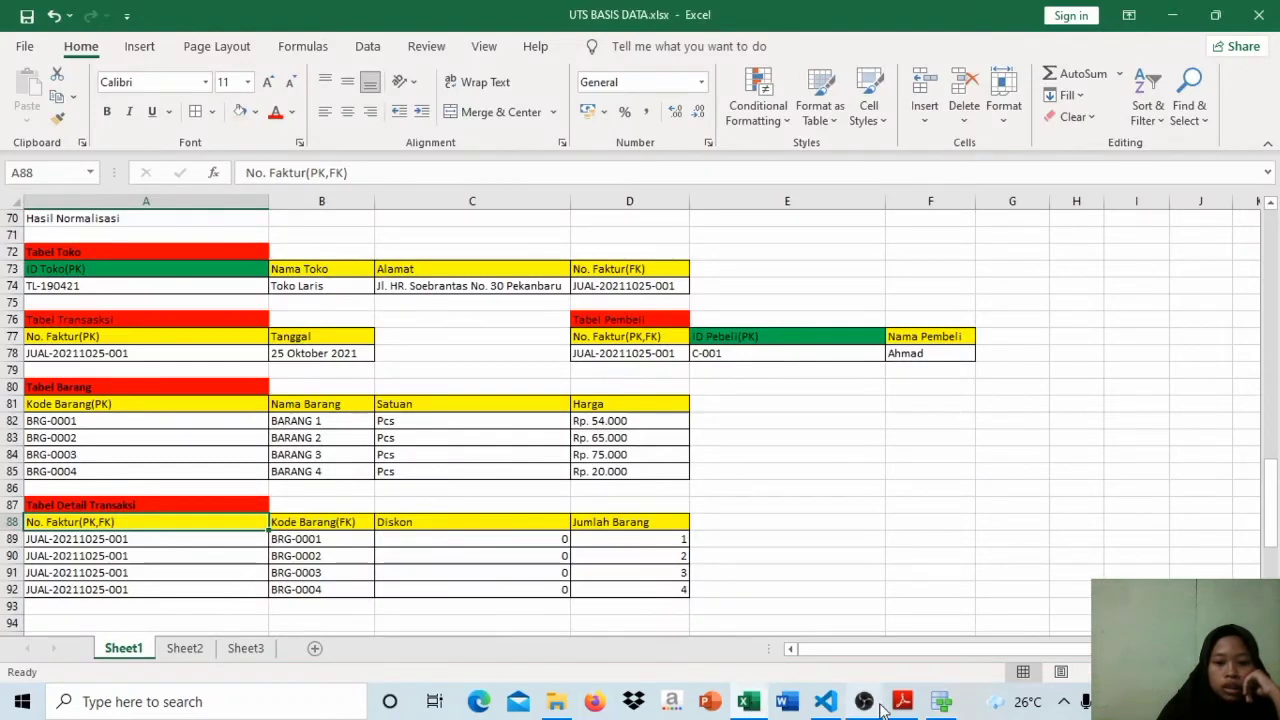
click(940, 705)
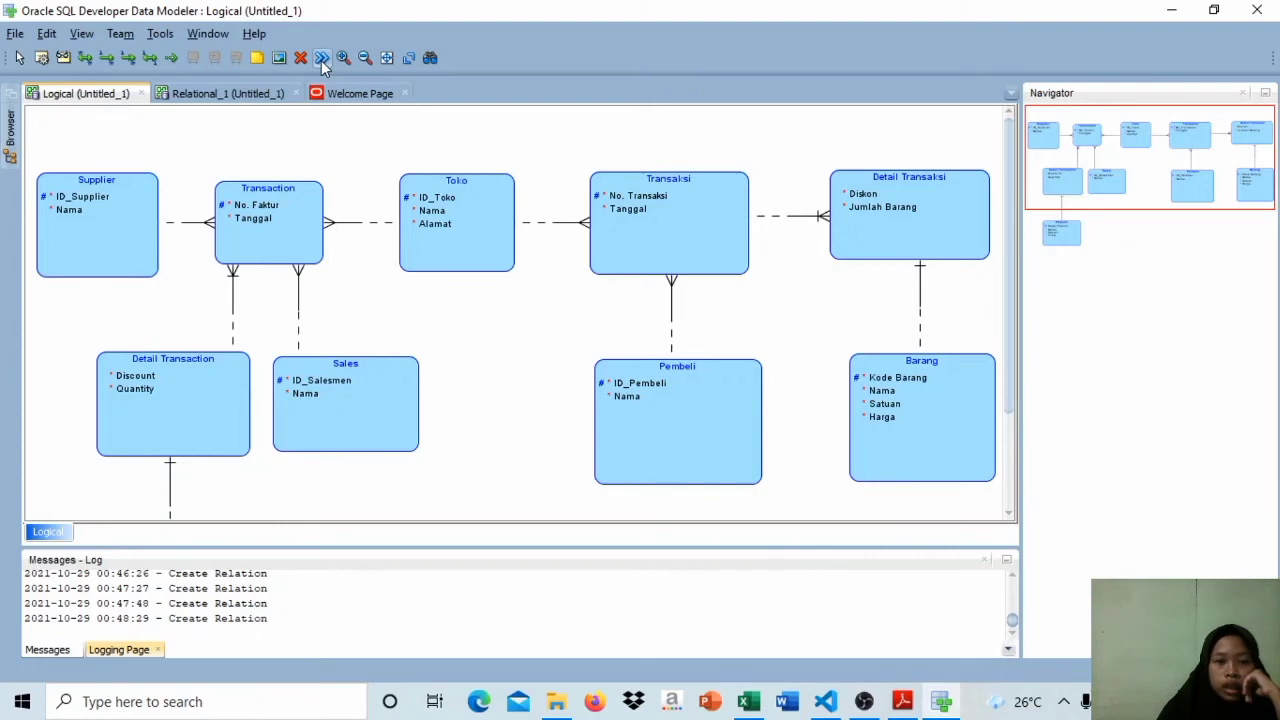
Step: Engineer the whole logical model, with all entities and relations, to the relational model Relational_1
click(321, 58)
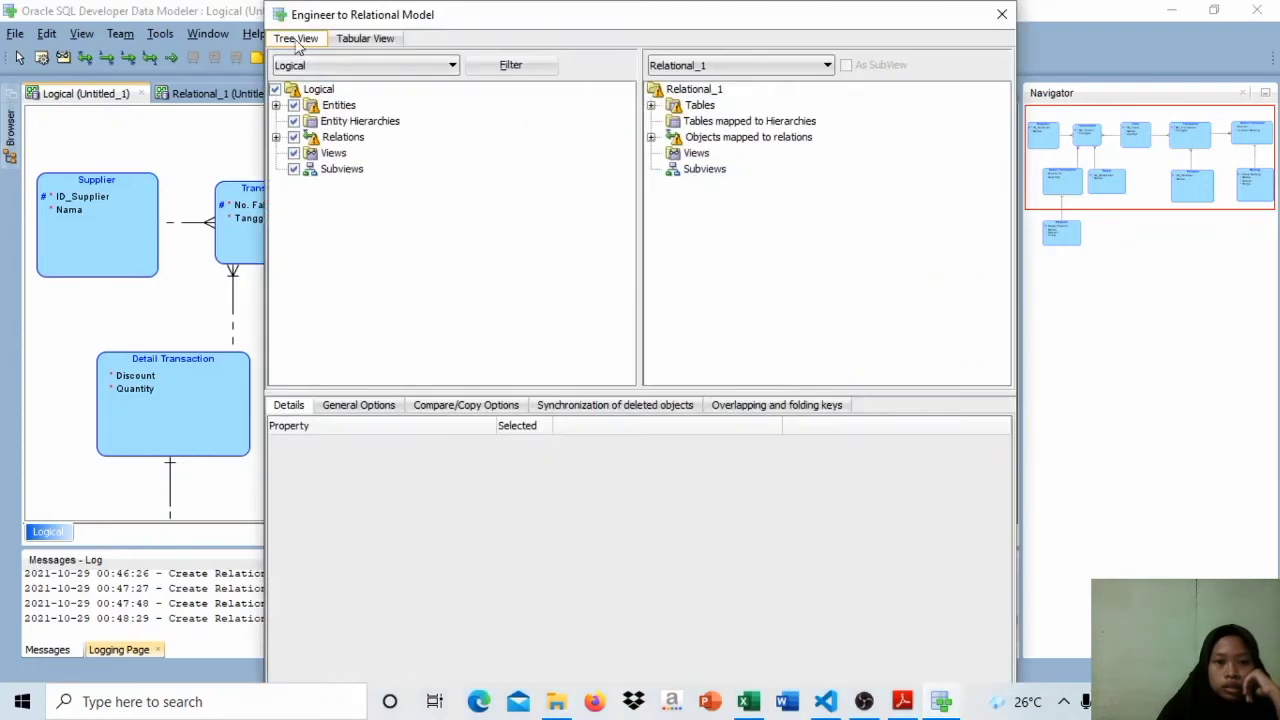
drag(267, 4, 383, 106)
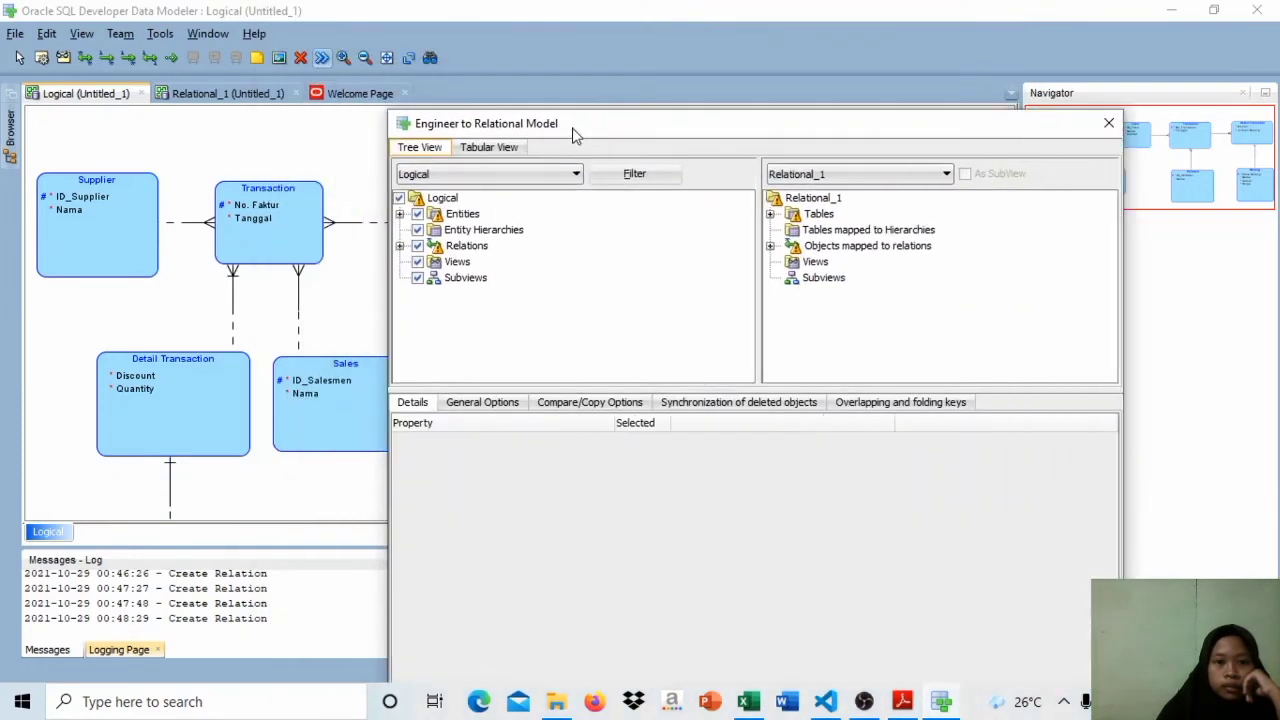
drag(594, 131, 445, 42)
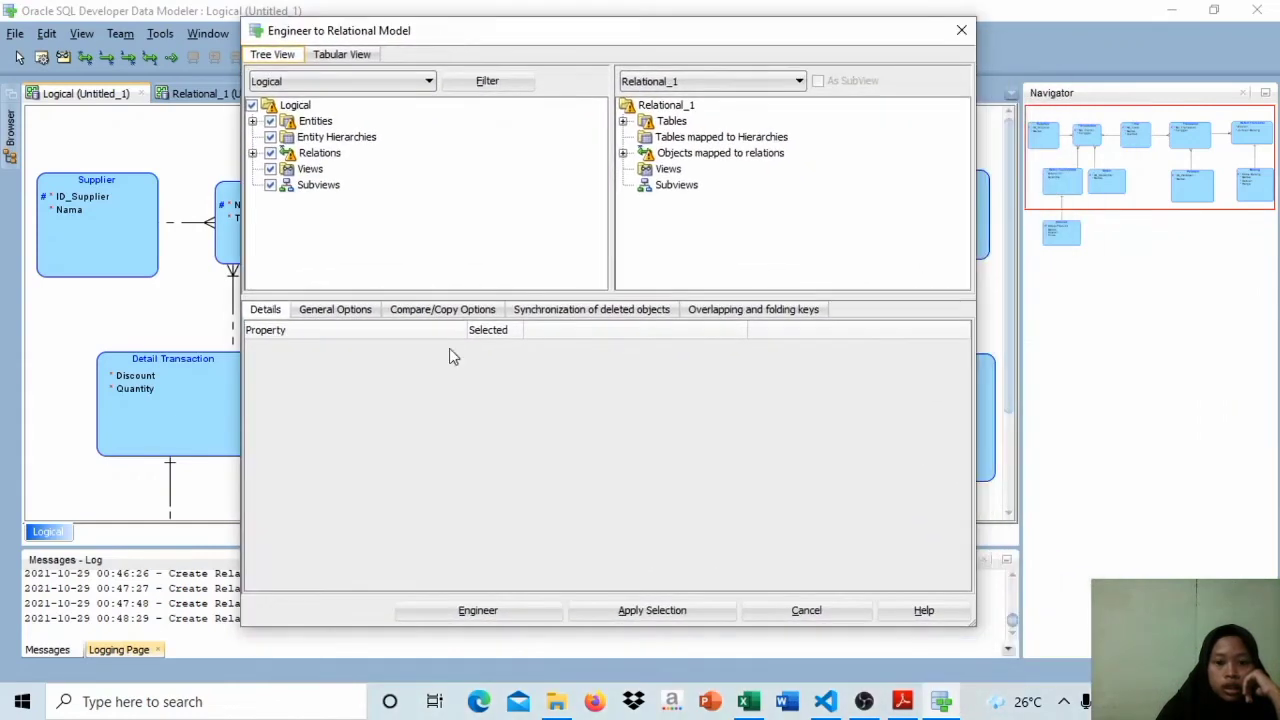
click(467, 612)
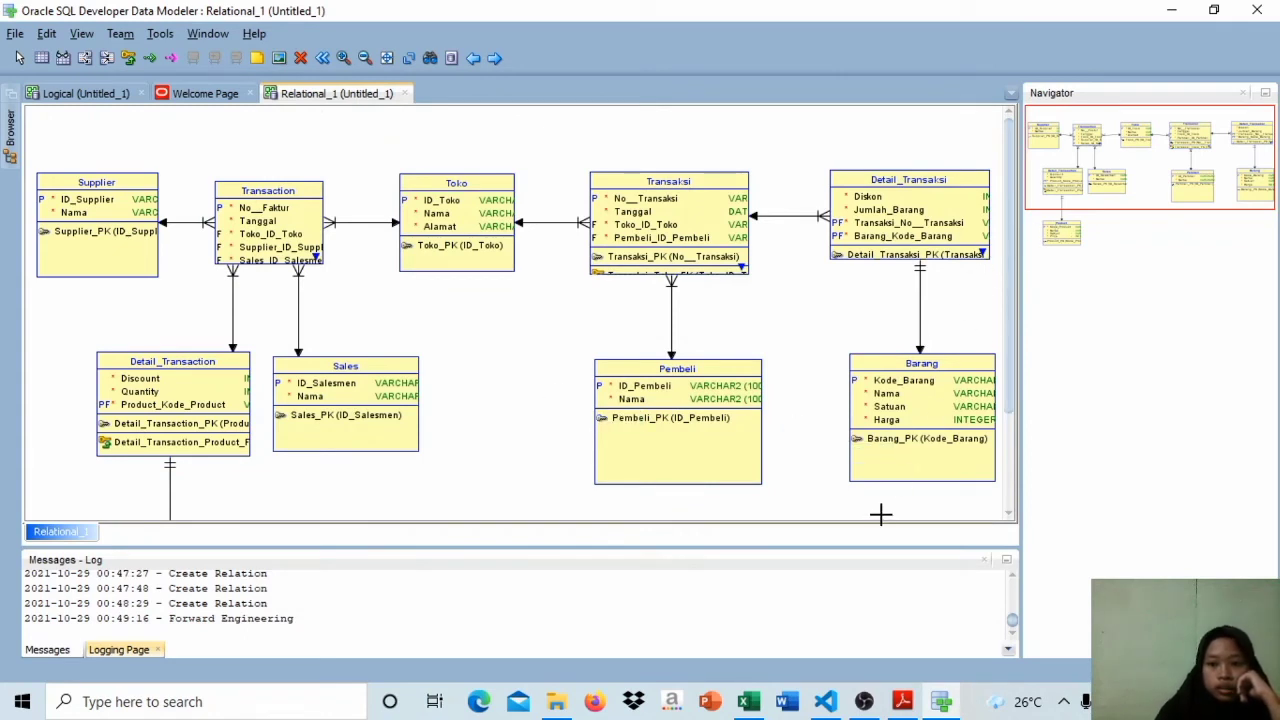
Step: Minimise the messages log and narrow the Navigator pane to enlarge the relational diagram area
click(1010, 563)
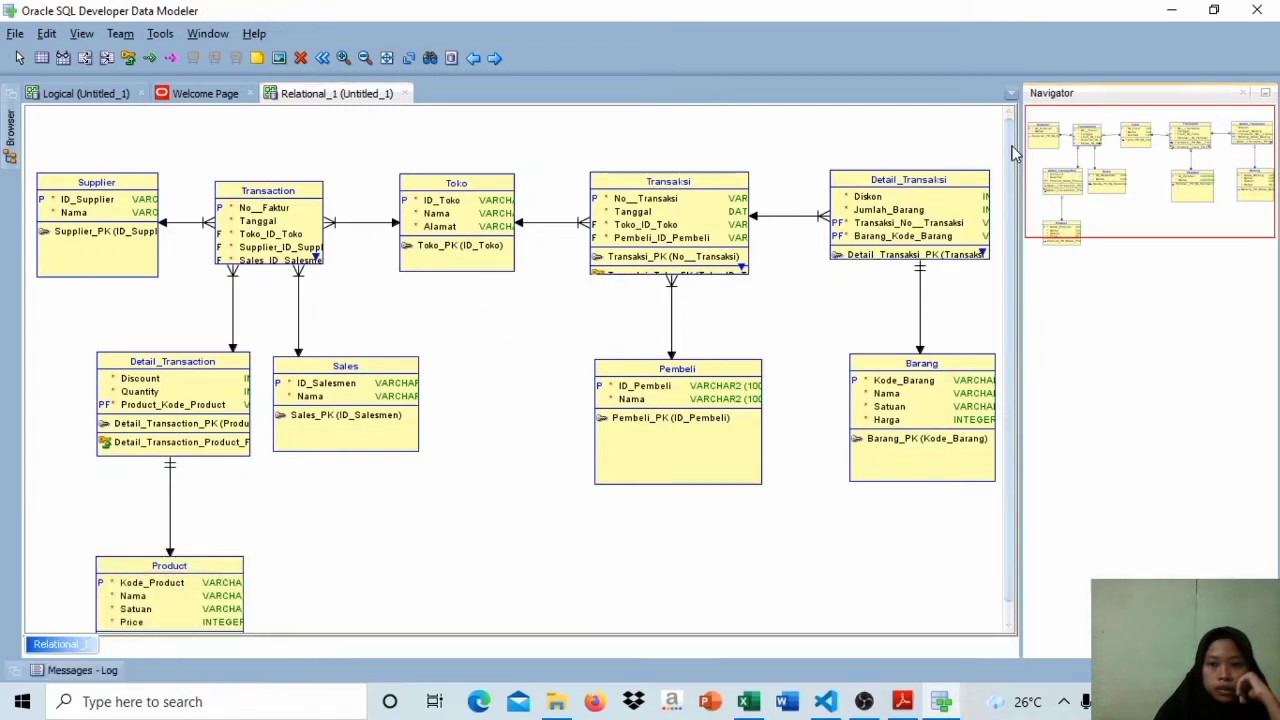
drag(1020, 155, 1142, 158)
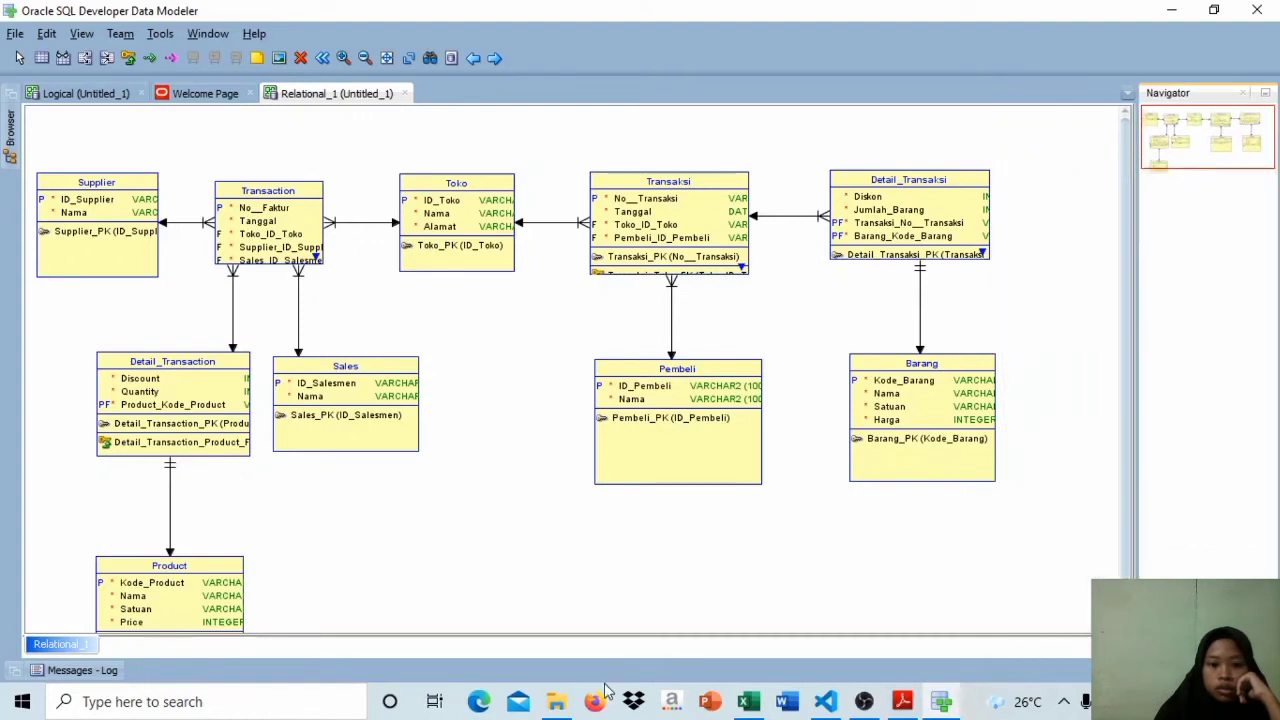
Step: Enlarge the Supplier, Transaction and Toko tables to show their full column types, moving Toko aside to make room
drag(140, 202, 541, 225)
drag(393, 266, 395, 336)
drag(492, 176, 668, 178)
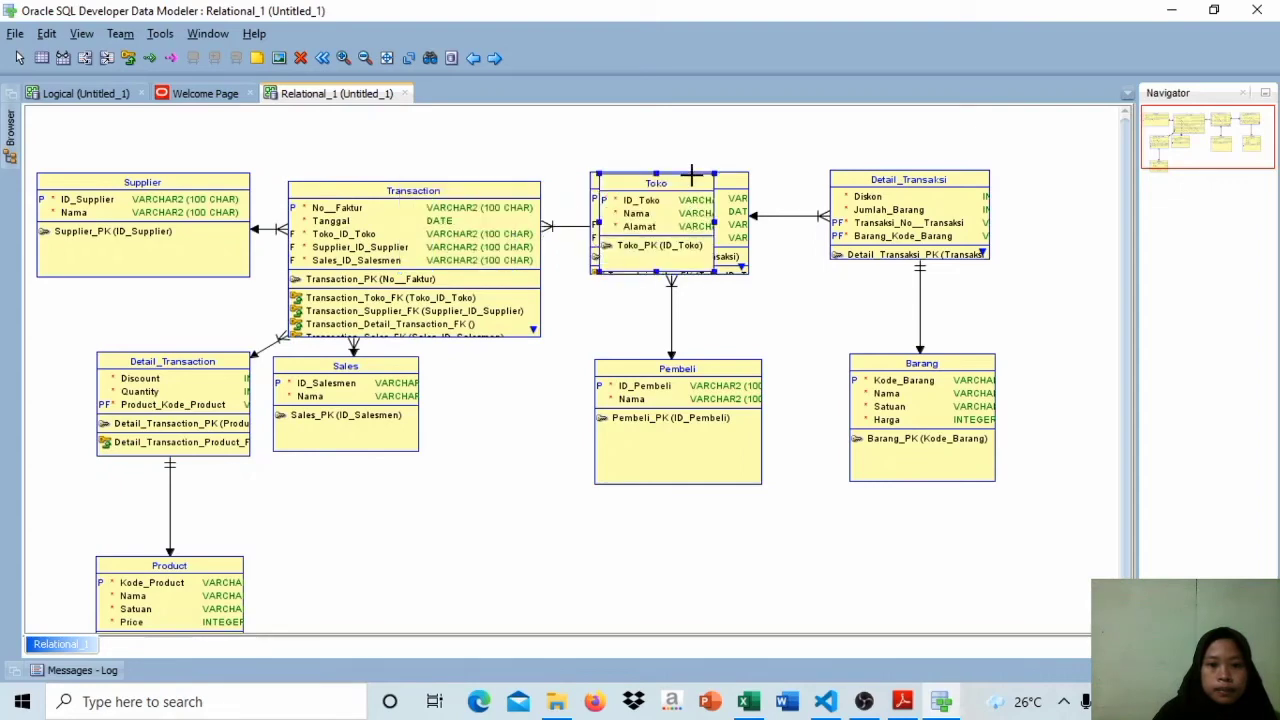
drag(717, 220, 803, 225)
Step: Move the Transaksi and Detail_Transaksi tables away from Toko and enlarge them to show their columns and keys in full
click(593, 214)
drag(593, 214, 907, 199)
drag(1065, 207, 1163, 212)
drag(990, 261, 997, 298)
drag(822, 207, 1052, 226)
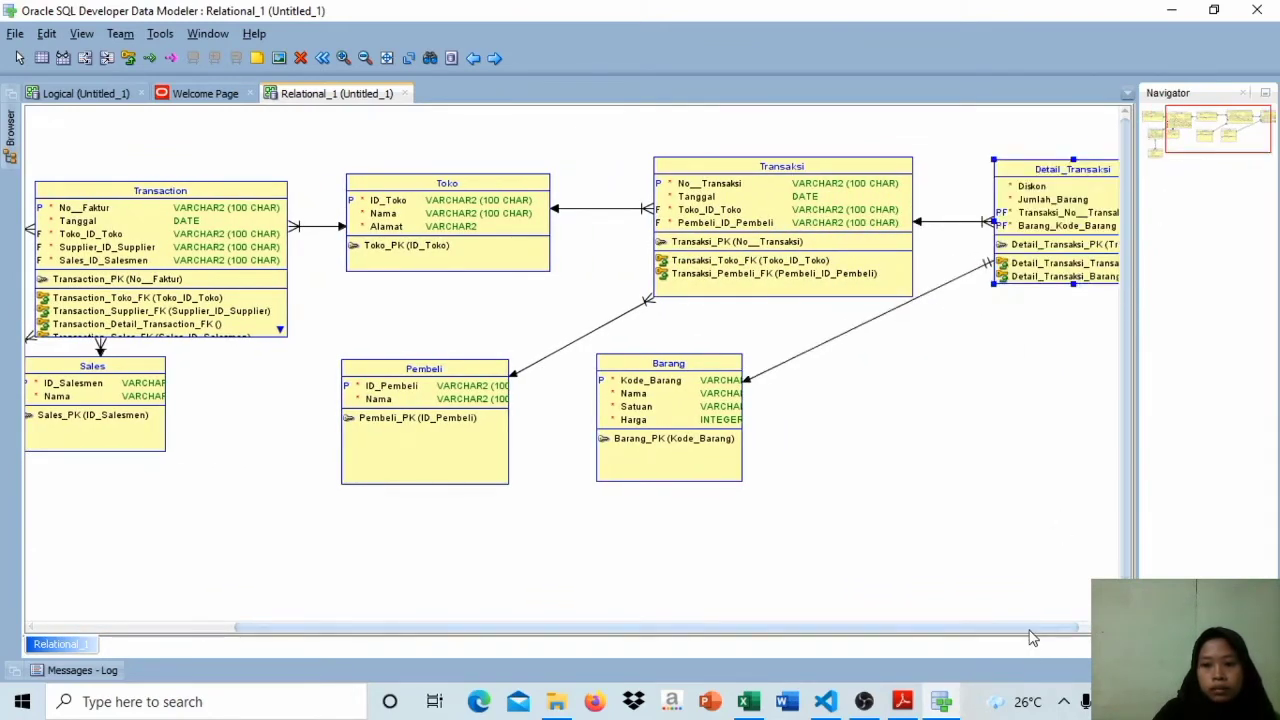
drag(1030, 629, 1059, 629)
drag(1038, 285, 1053, 314)
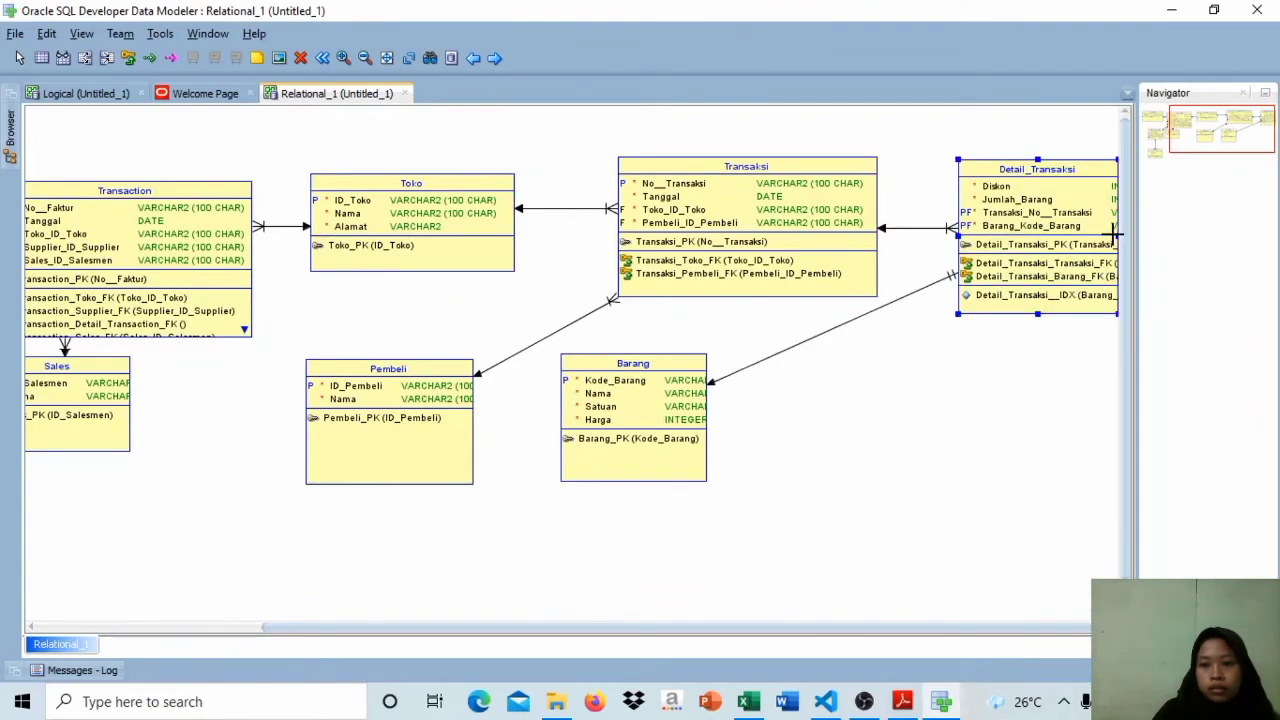
drag(1100, 230, 1106, 232)
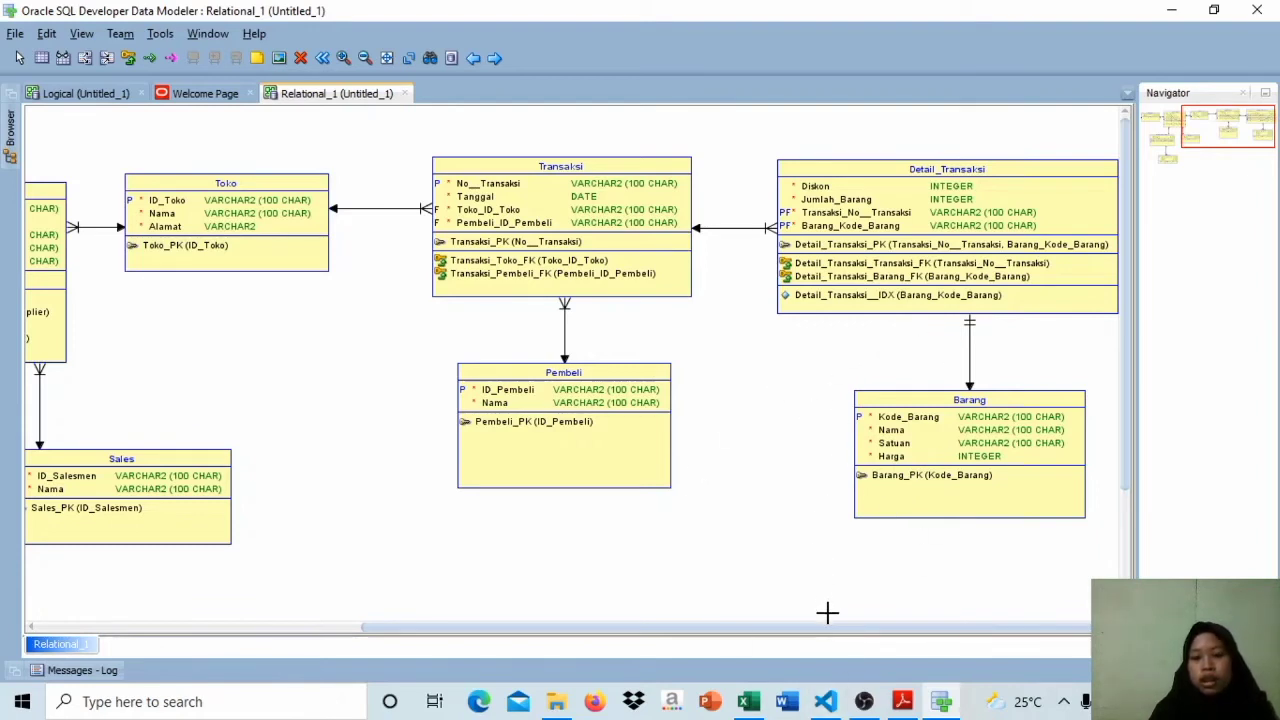
Step: Switch to Visual Studio Code, show the Explorer and open a new terminal
mouse_move(825, 701)
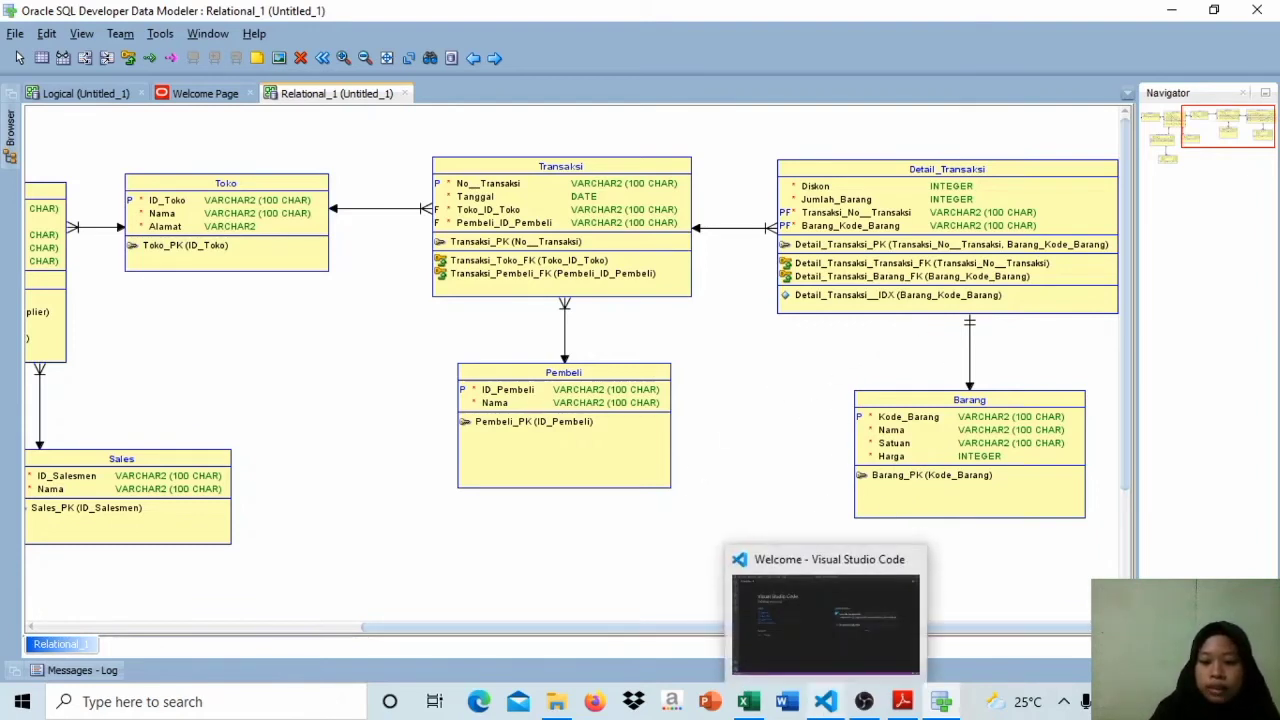
click(826, 641)
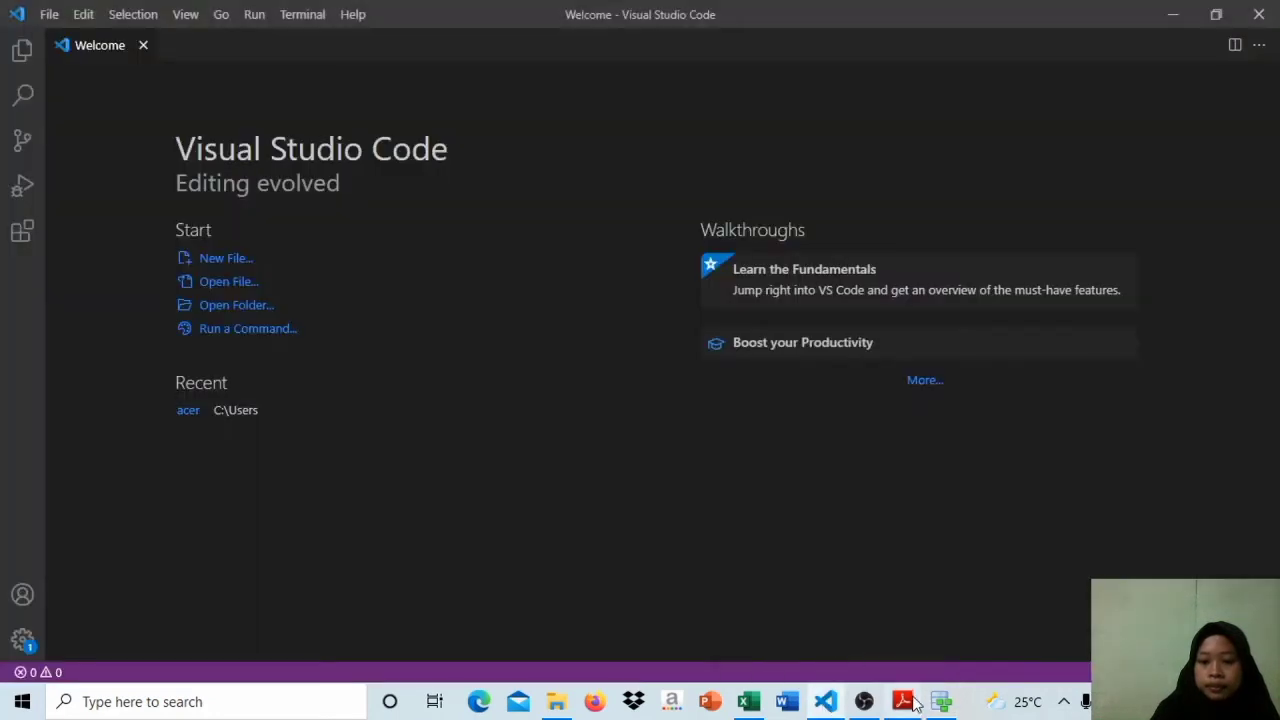
key(ctrl+b)
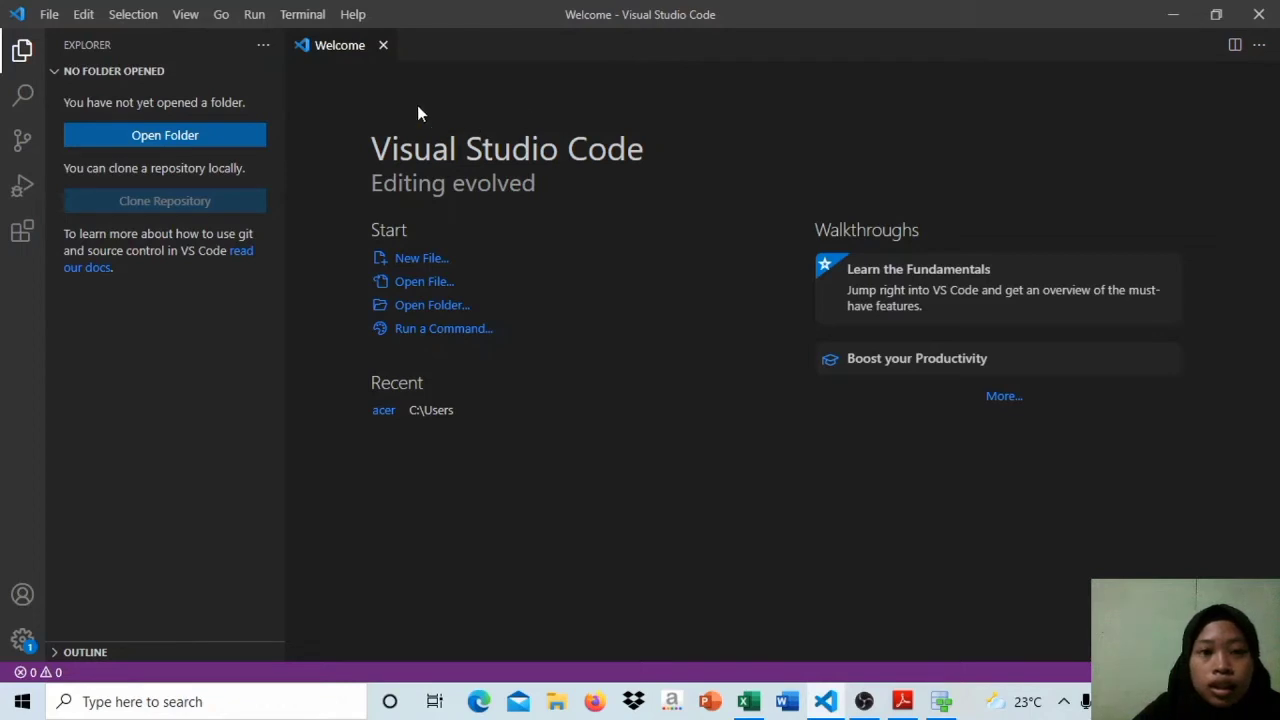
click(302, 15)
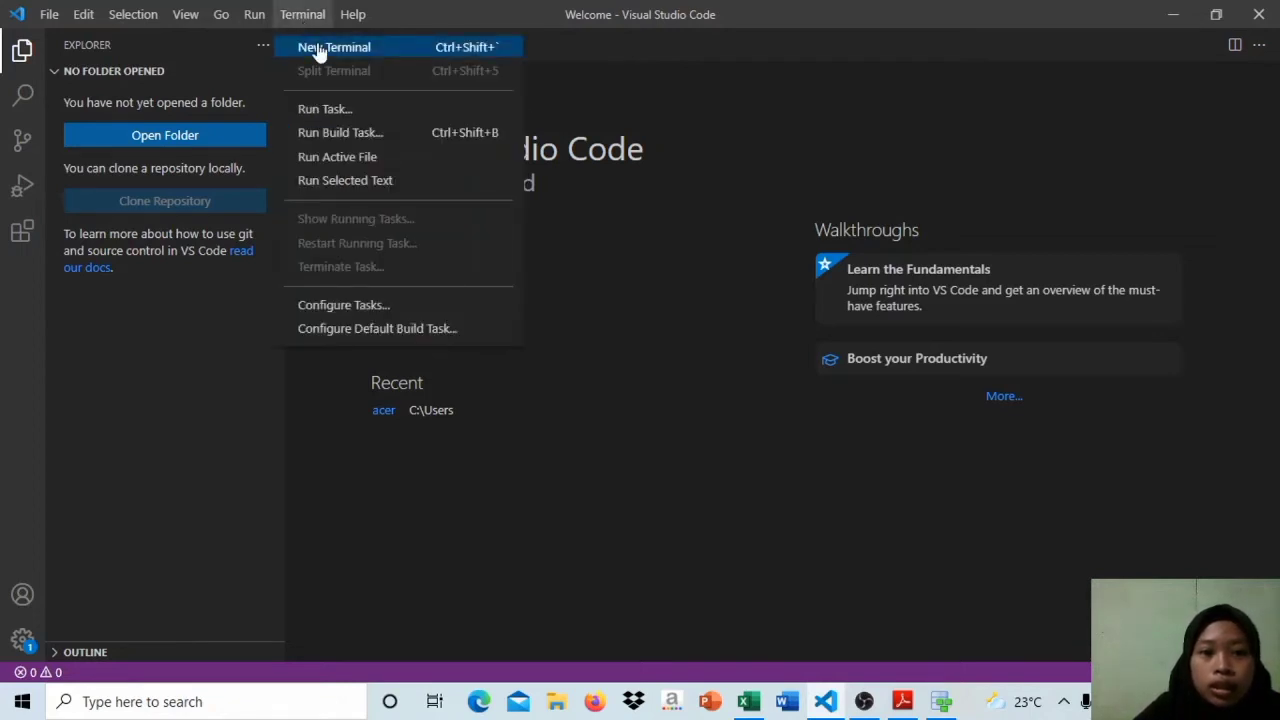
click(318, 52)
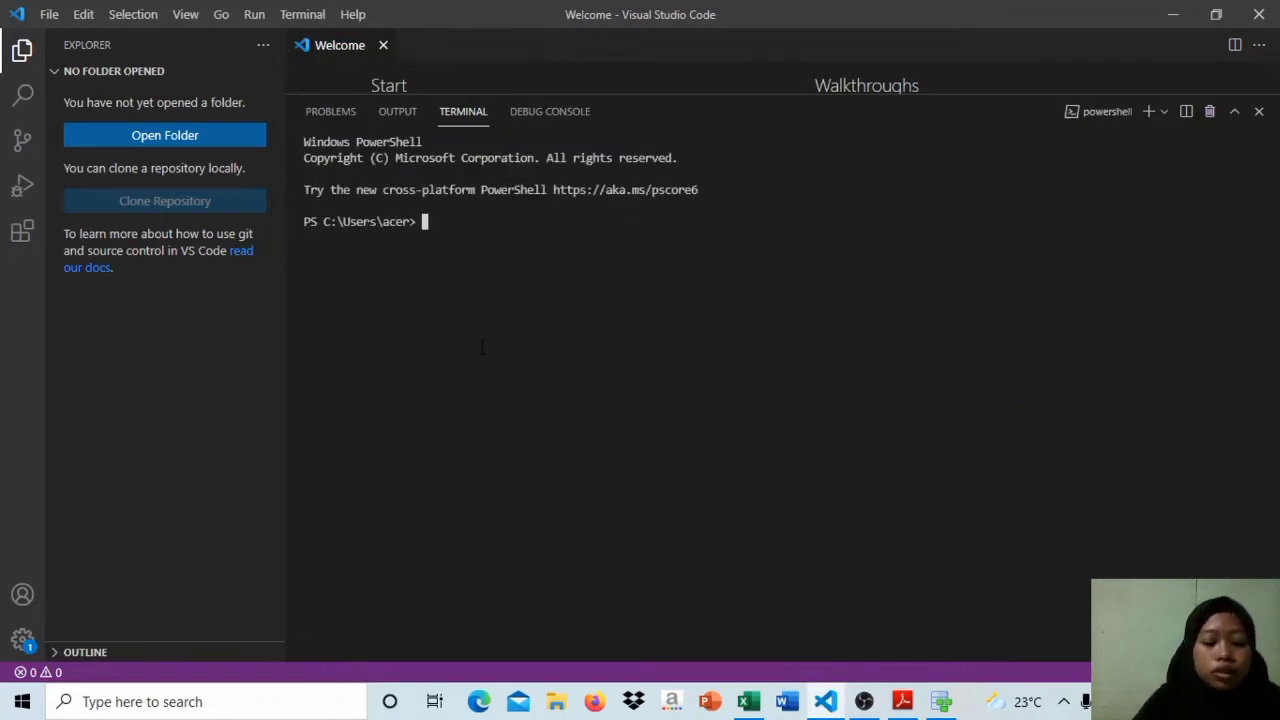
Step: Launch SQL*Plus in the terminal with the command sqlplus
key(Caps_Lock)
key(Caps_Lock)
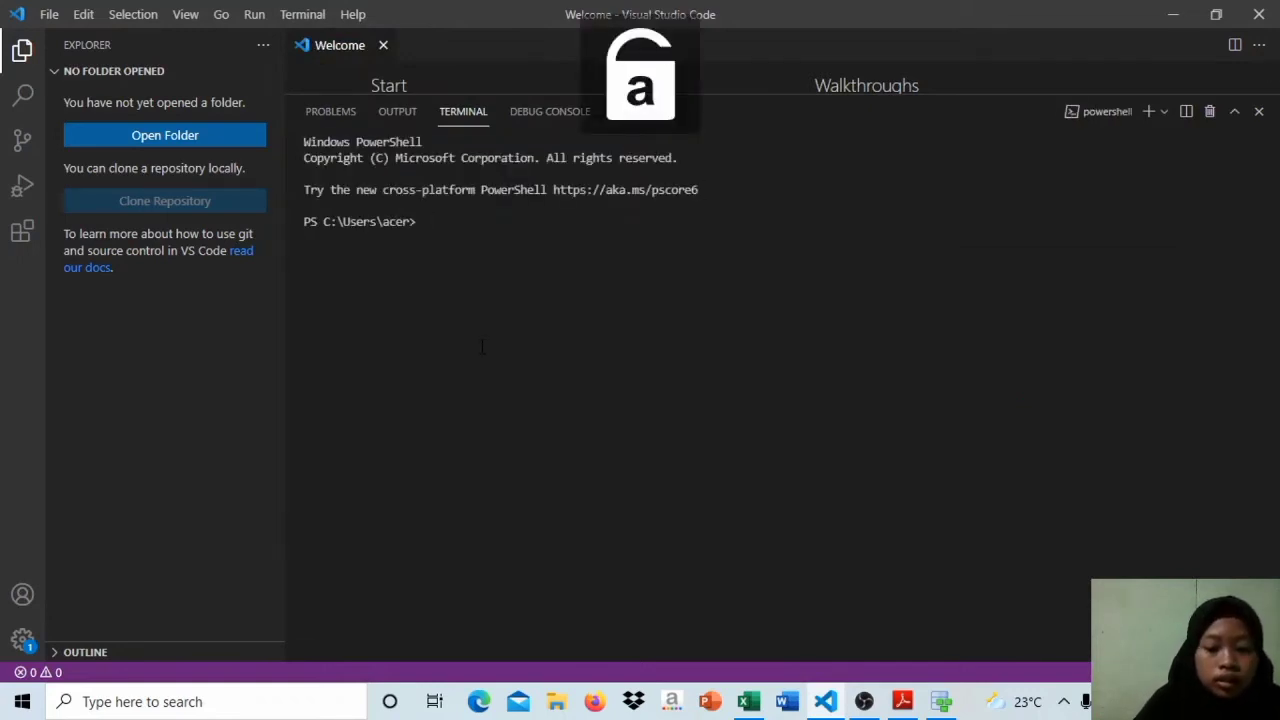
text(sqlpl)
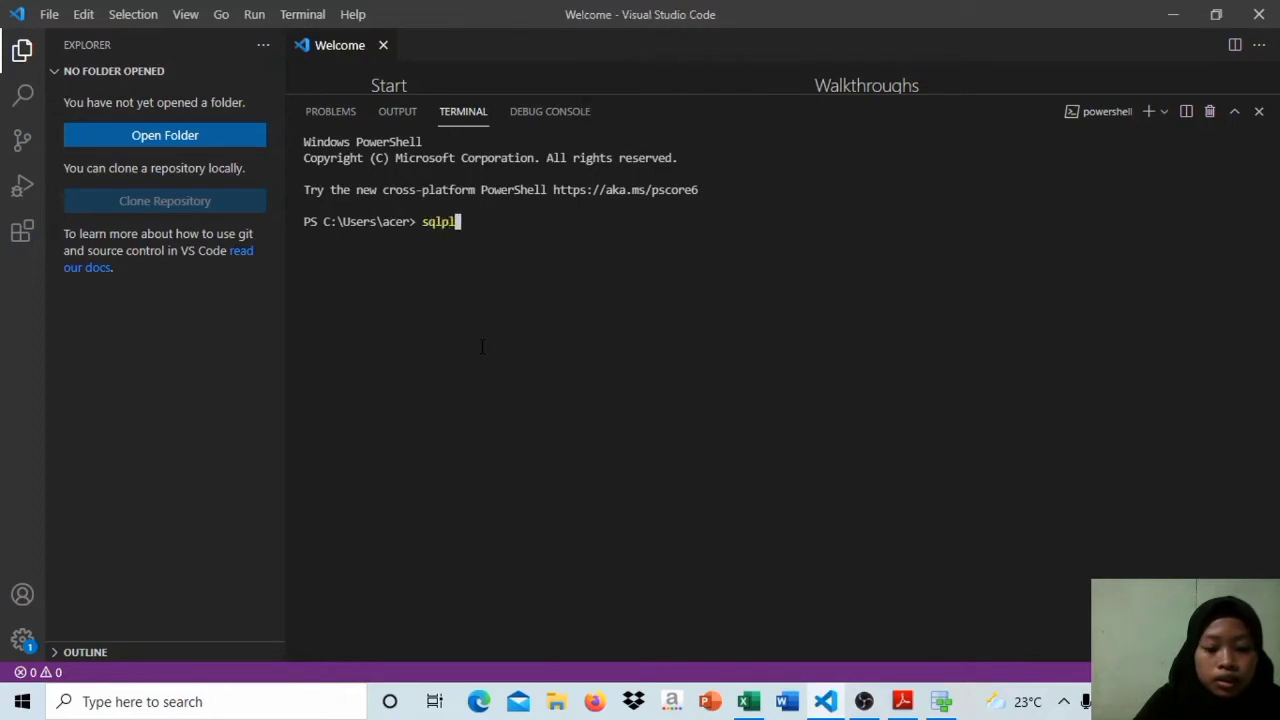
text(us)
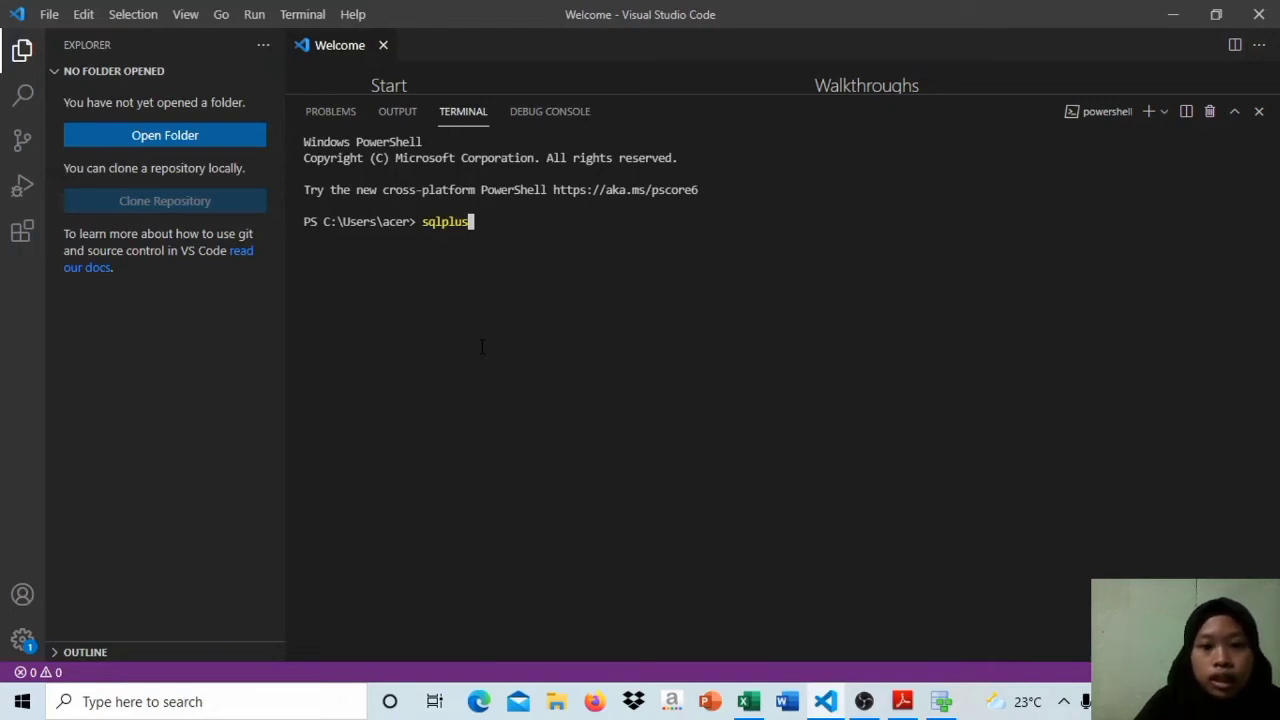
key(Return)
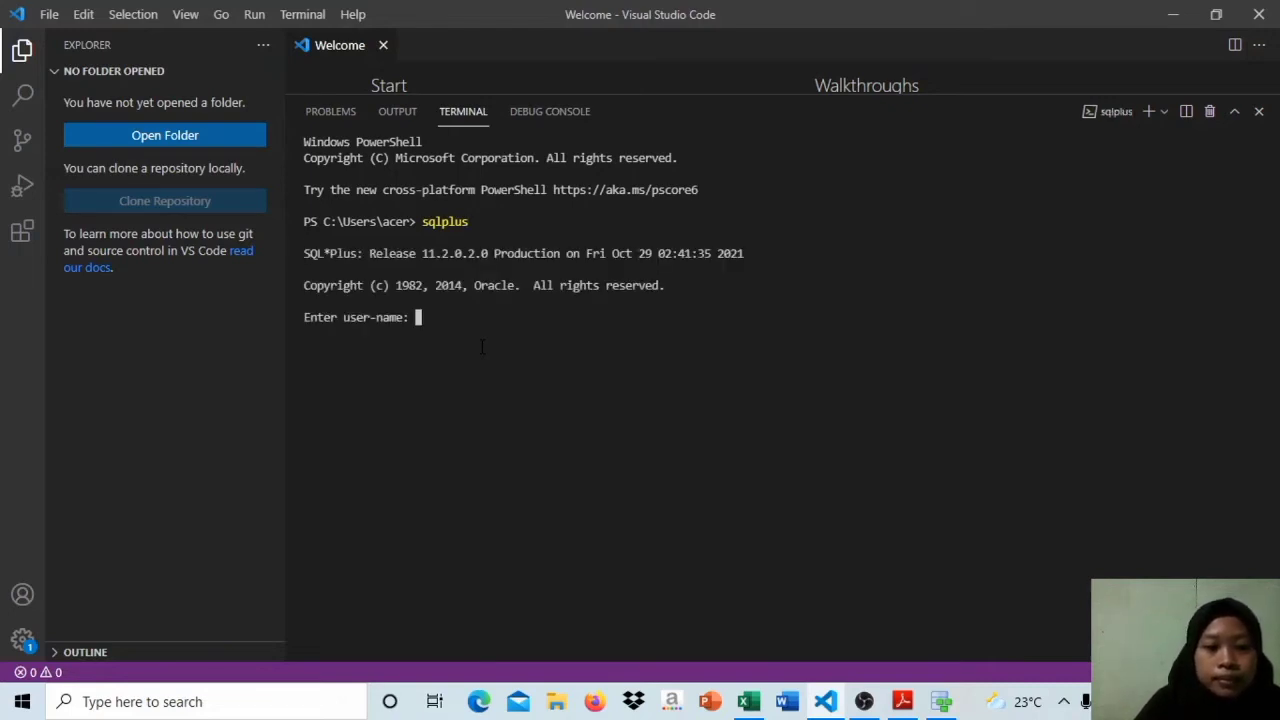
Step: Submit sys AS sysdba as the SQL*Plus user name
text(sys)
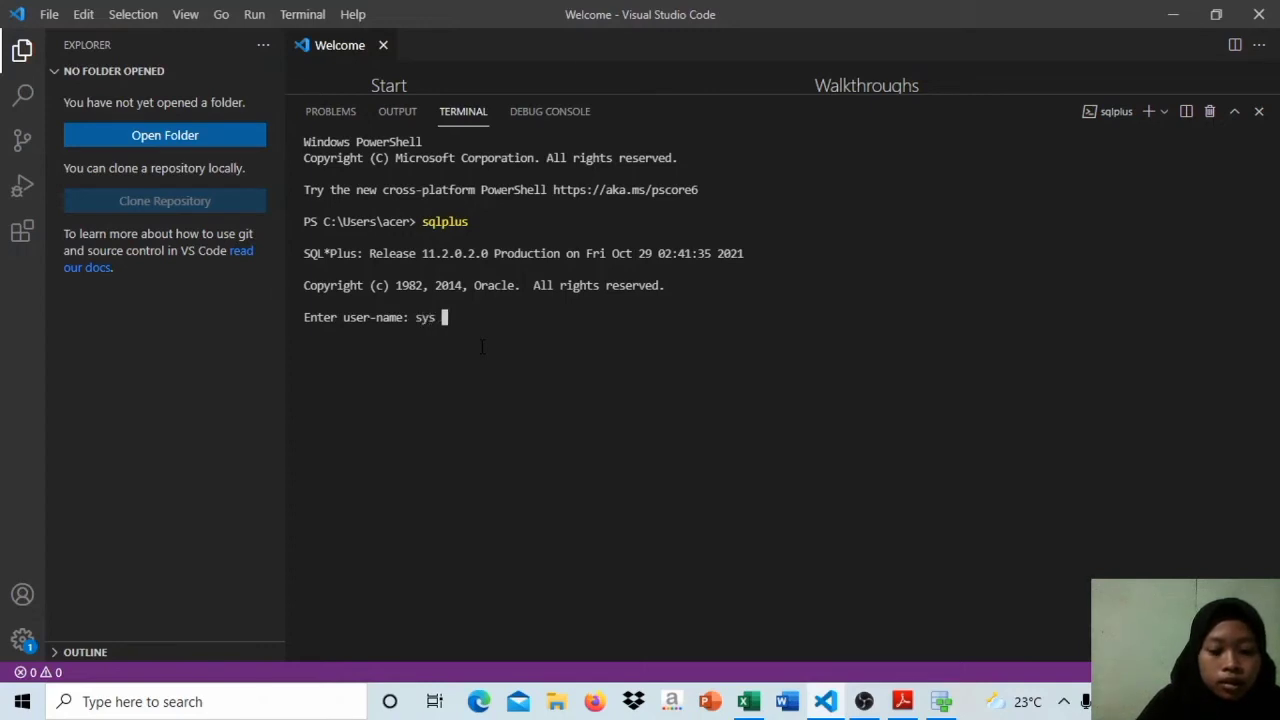
key(Caps_Lock)
text(A)
key(Caps_Lock)
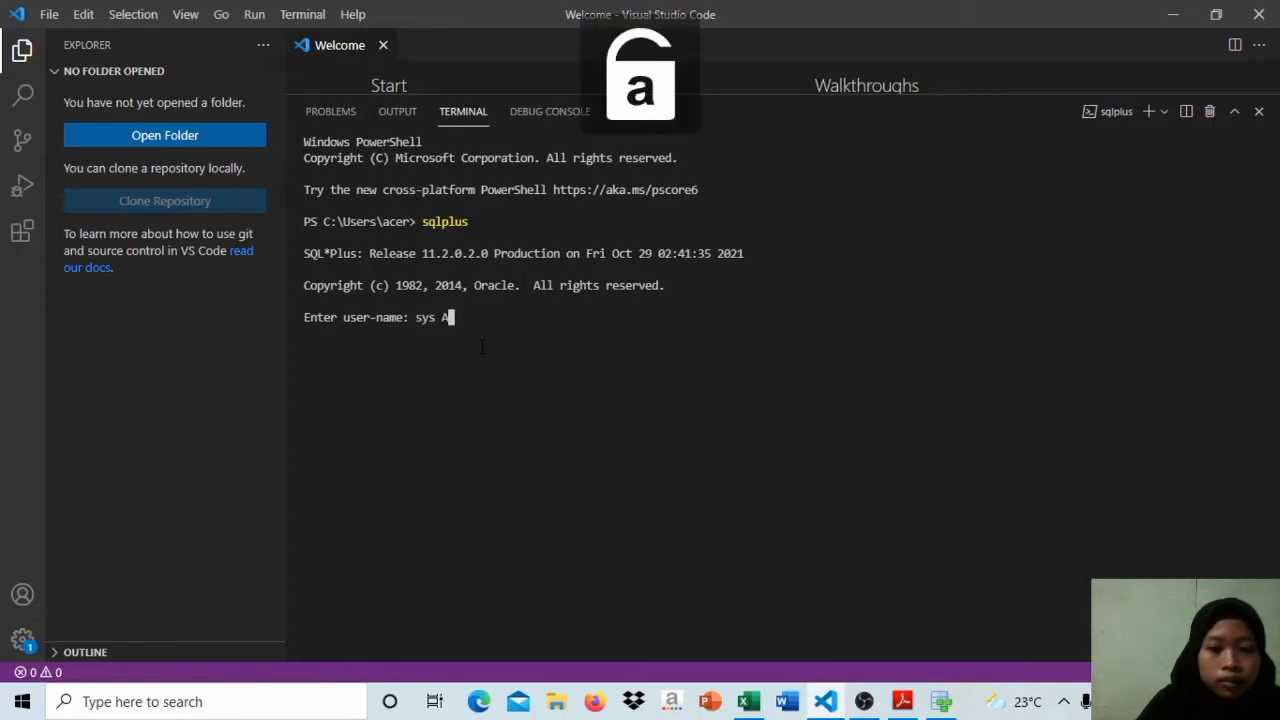
key(Caps_Lock)
text(S SYSDBA)
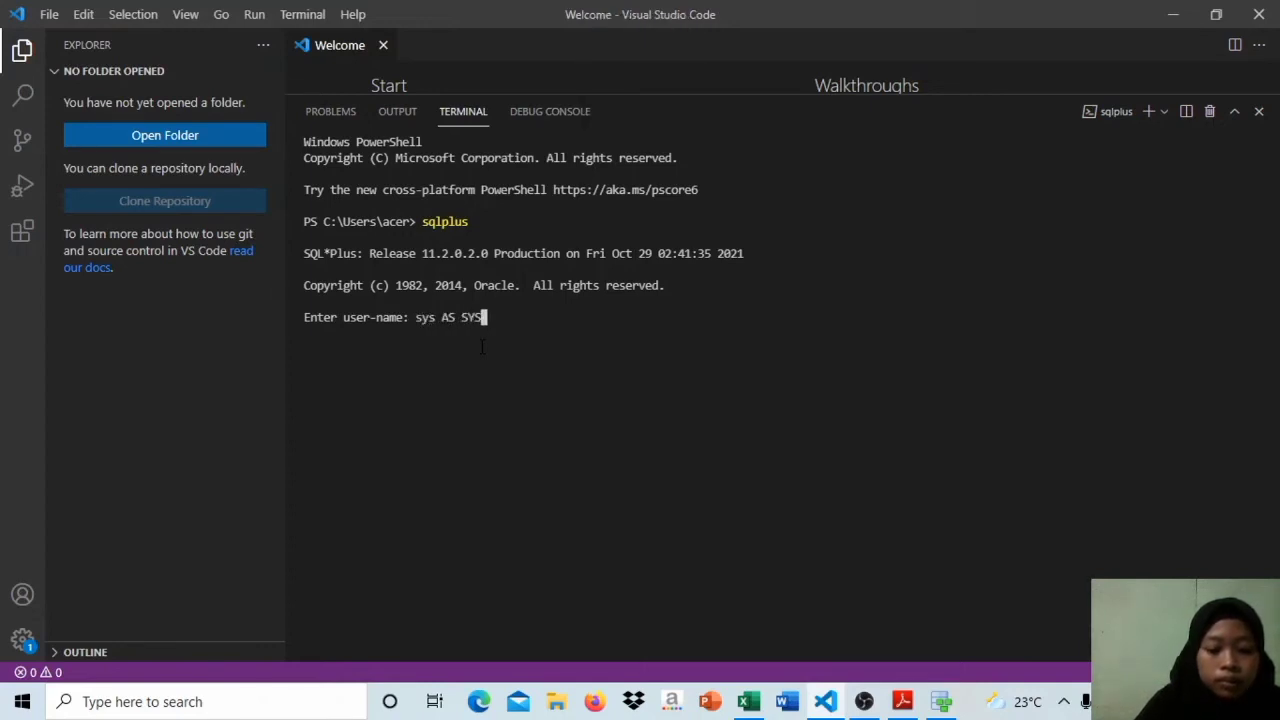
key(BackSpace)
key(BackSpace)
key(BackSpace)
key(BackSpace)
key(BackSpace)
key(BackSpace)
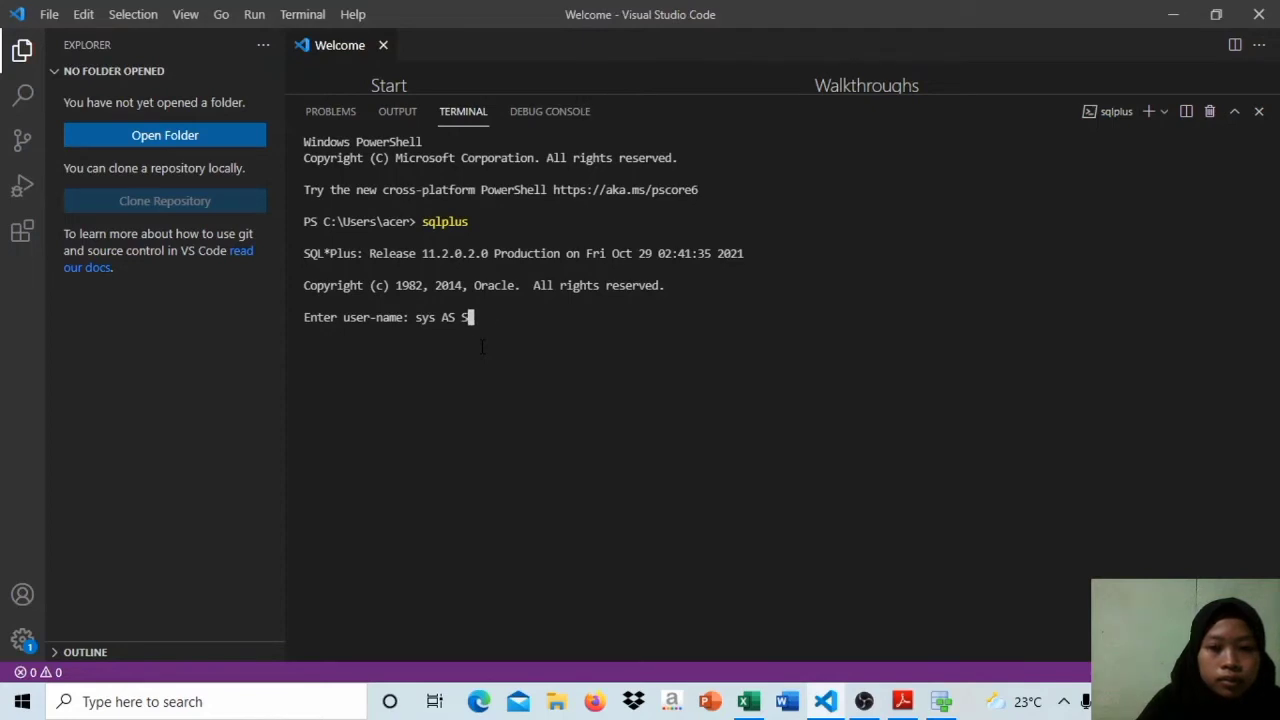
key(Caps_Lock)
text(sys)
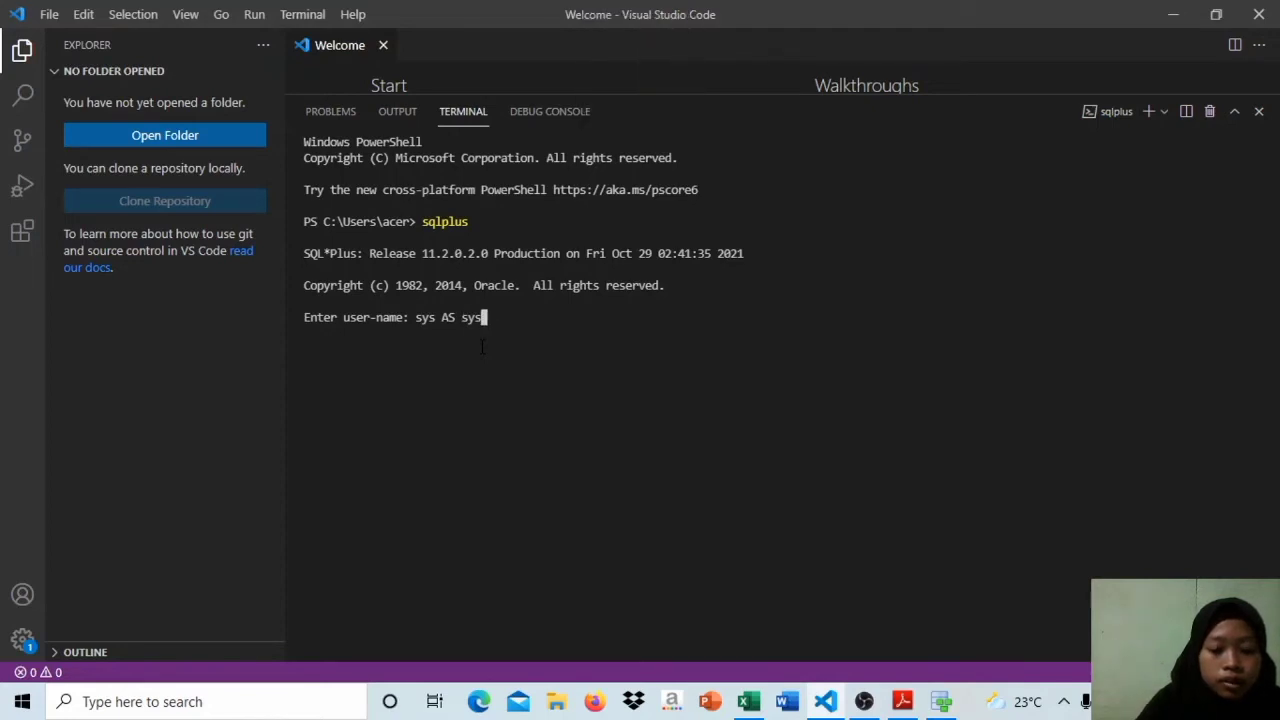
text(dba)
key(Return)
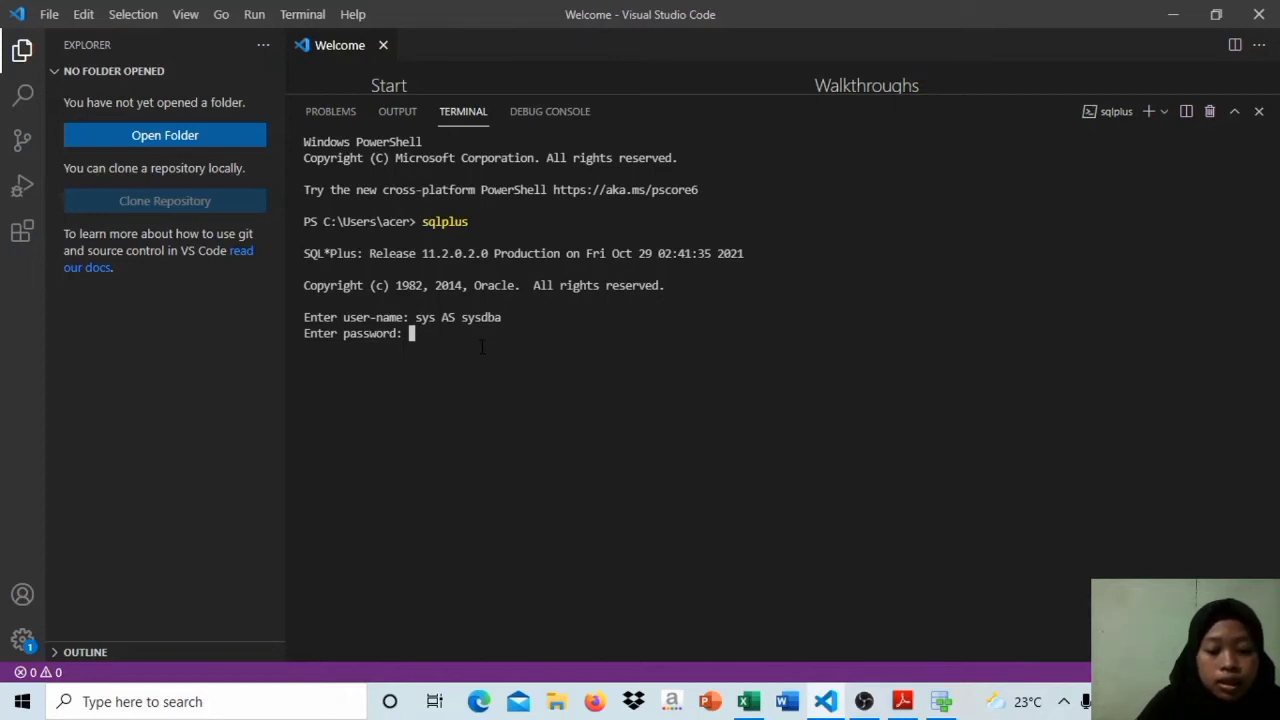
Step: Enter the sys account password to connect to the Oracle database
key(Caps_Lock)
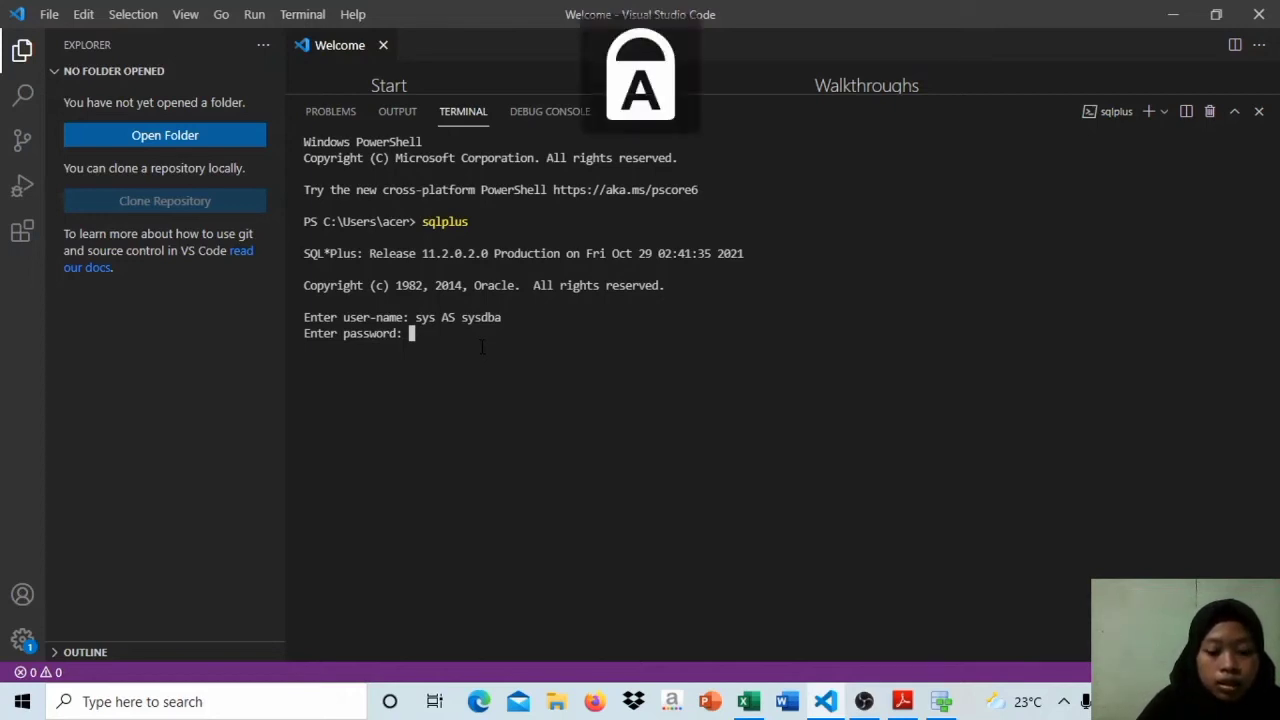
key(Caps_Lock)
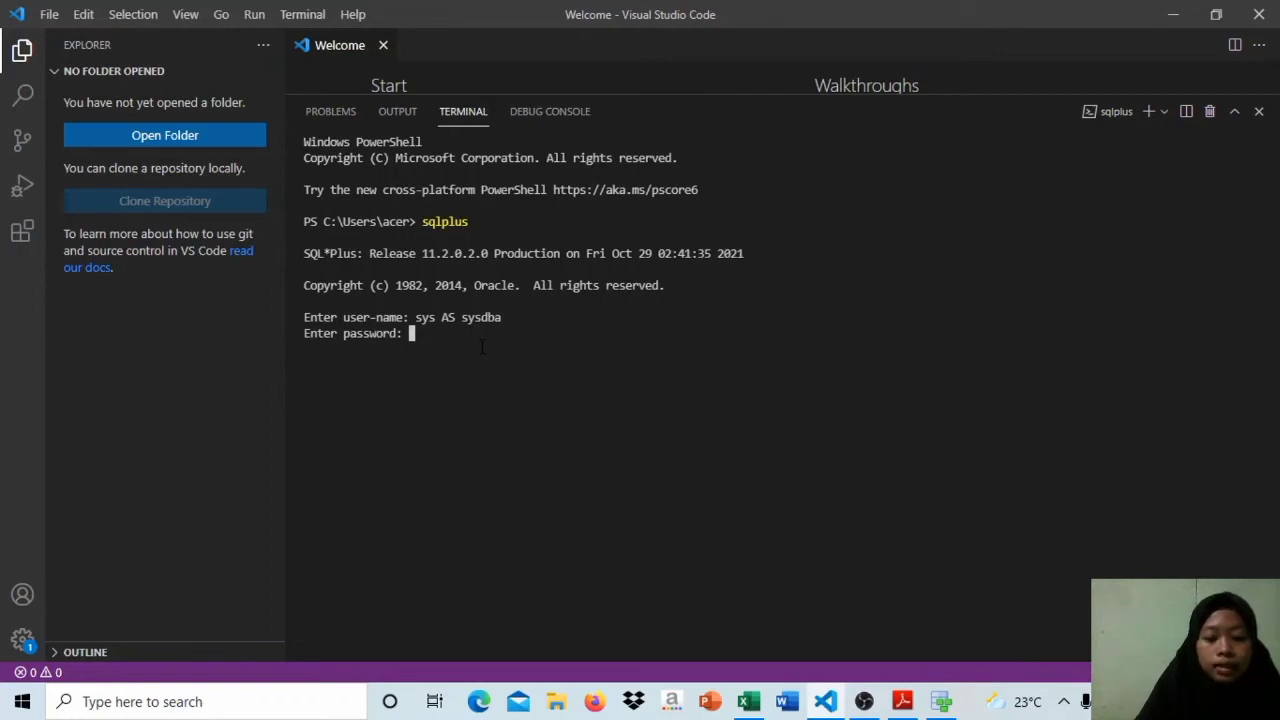
key(Return)
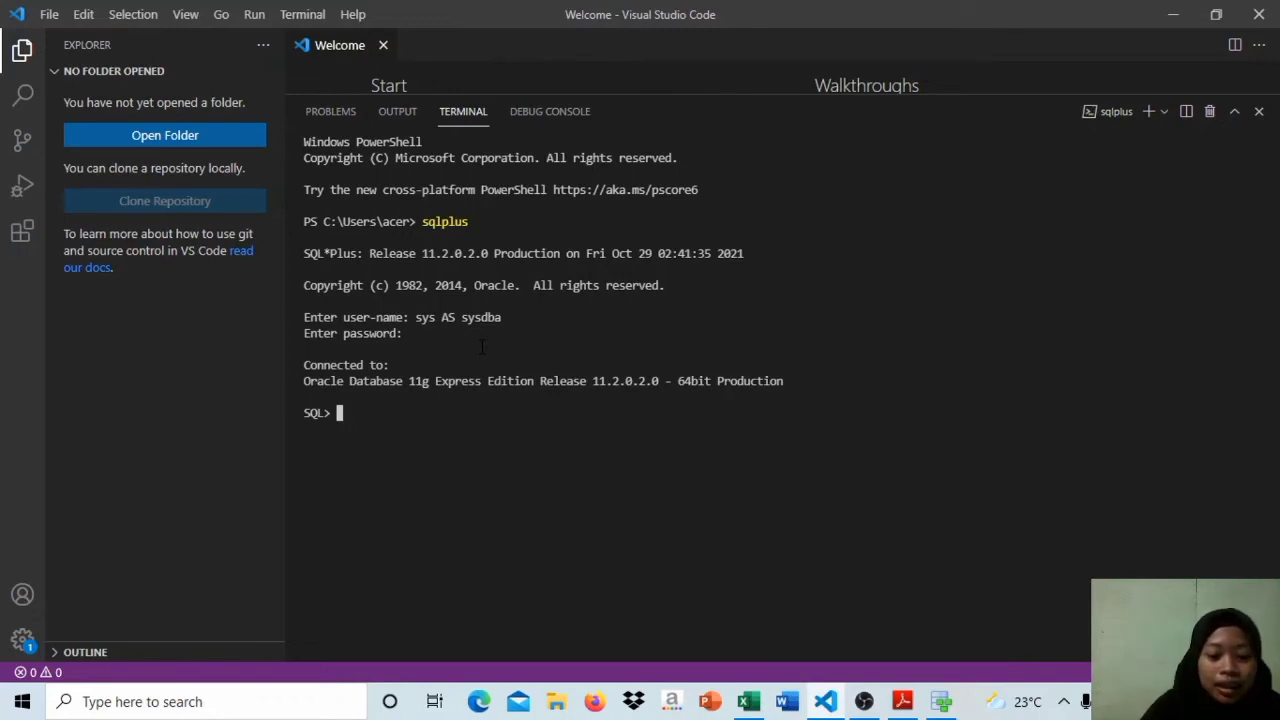
Step: Begin a CREATE USER statement with the new user's name at the SQL prompt
key(Caps_Lock)
text(C)
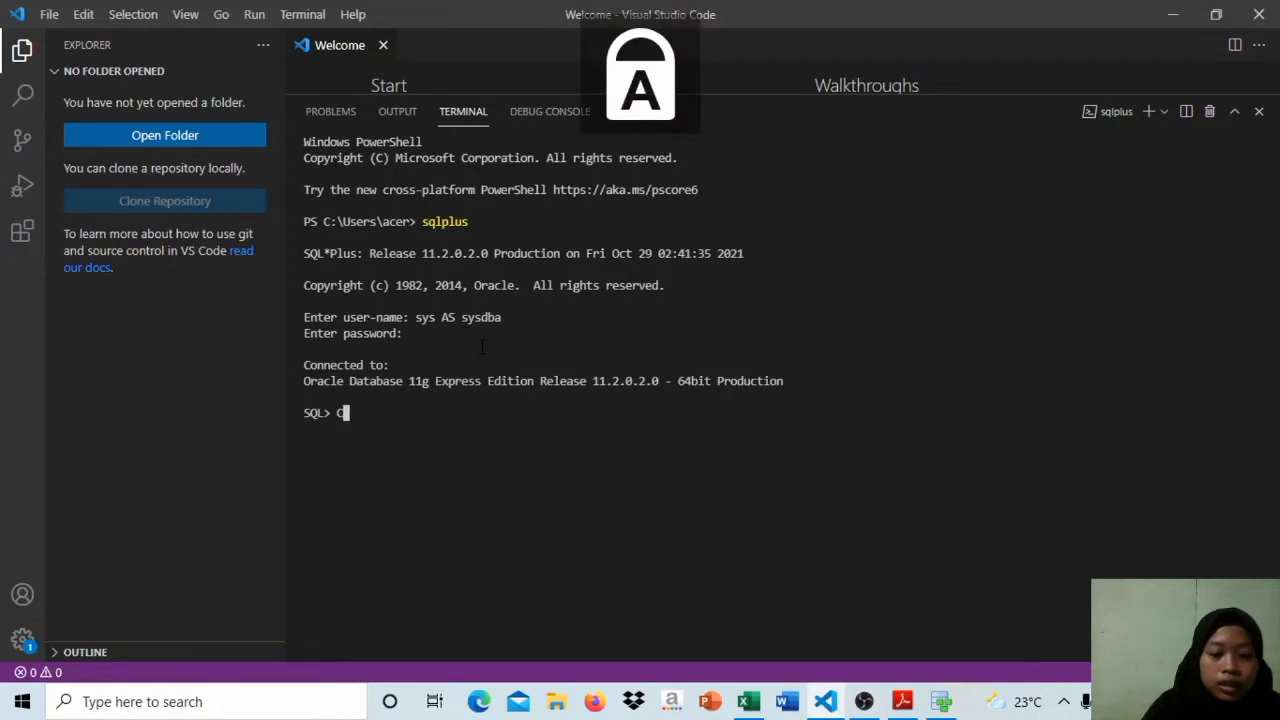
text(REATE)
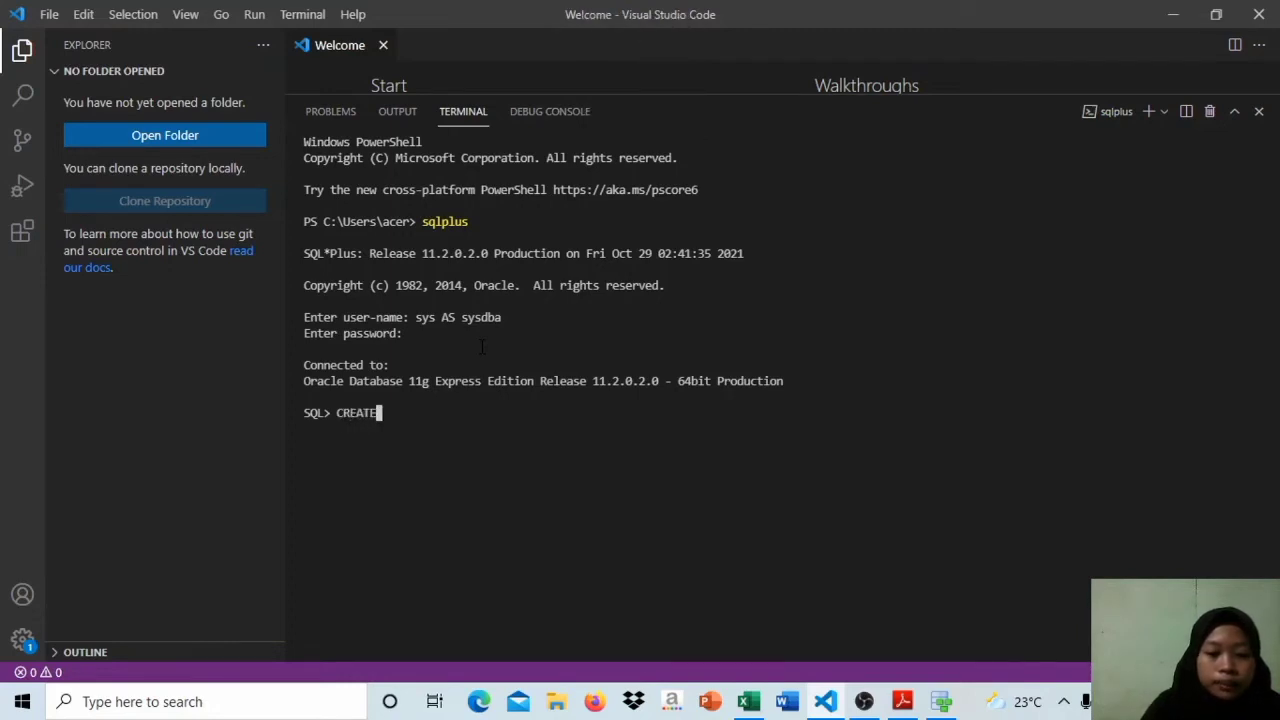
key(Caps_Lock)
text(u)
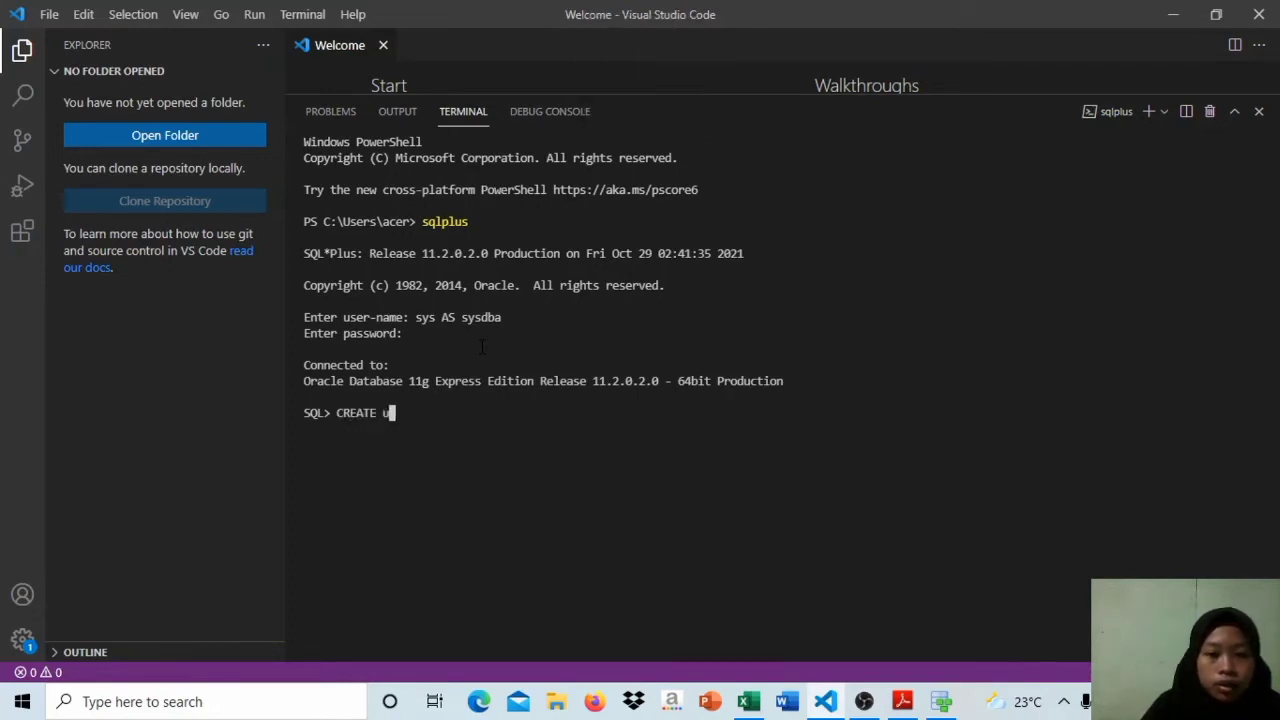
key(BackSpace)
key(Caps_Lock)
text(USER)
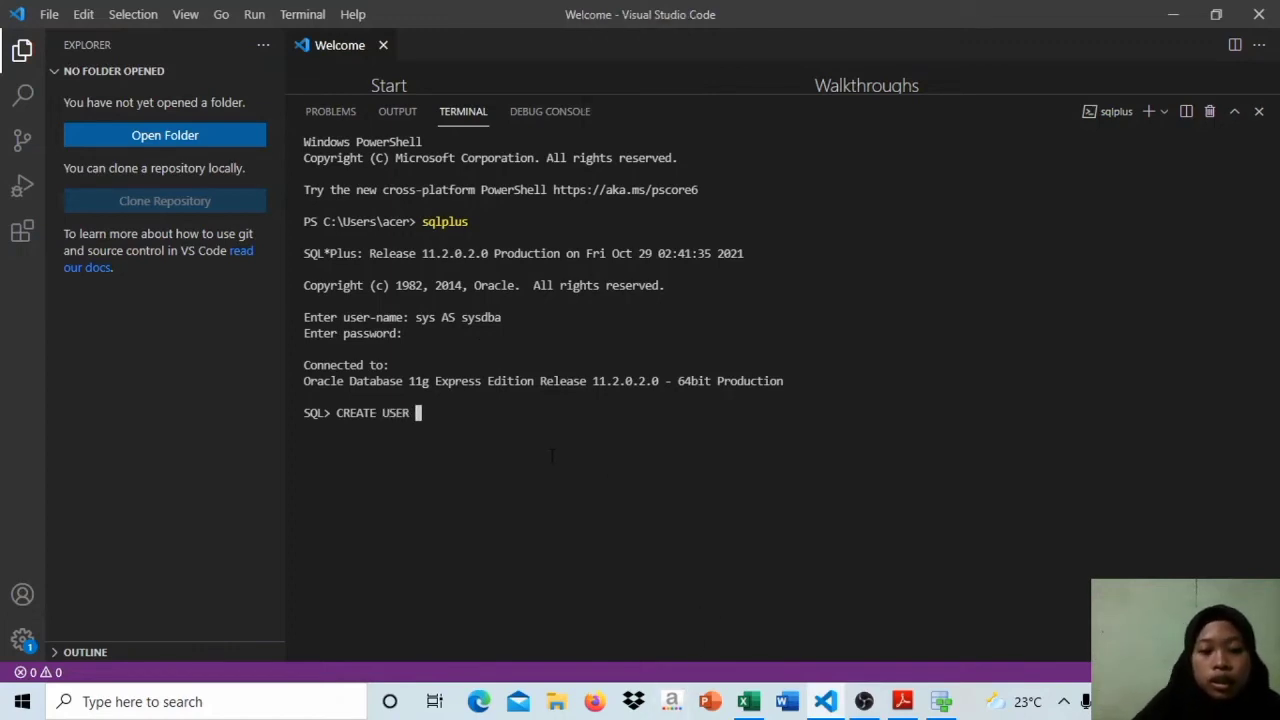
key(Caps_Lock)
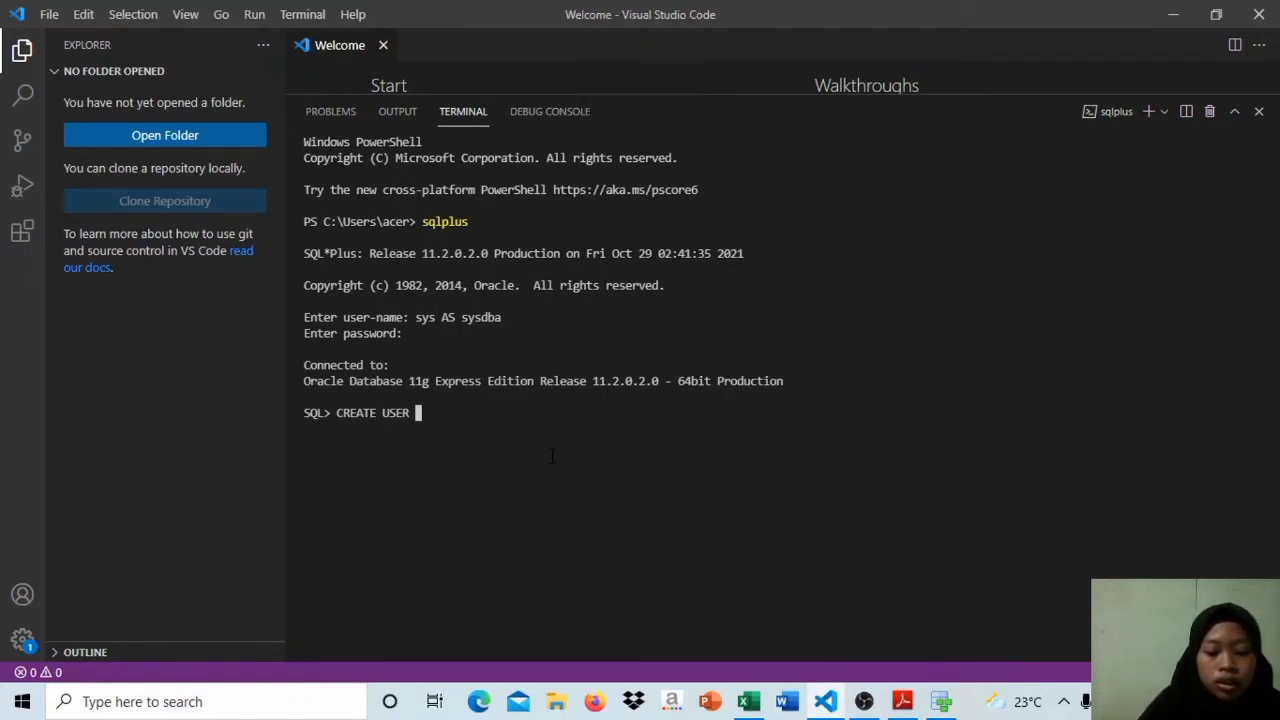
text(anggun)
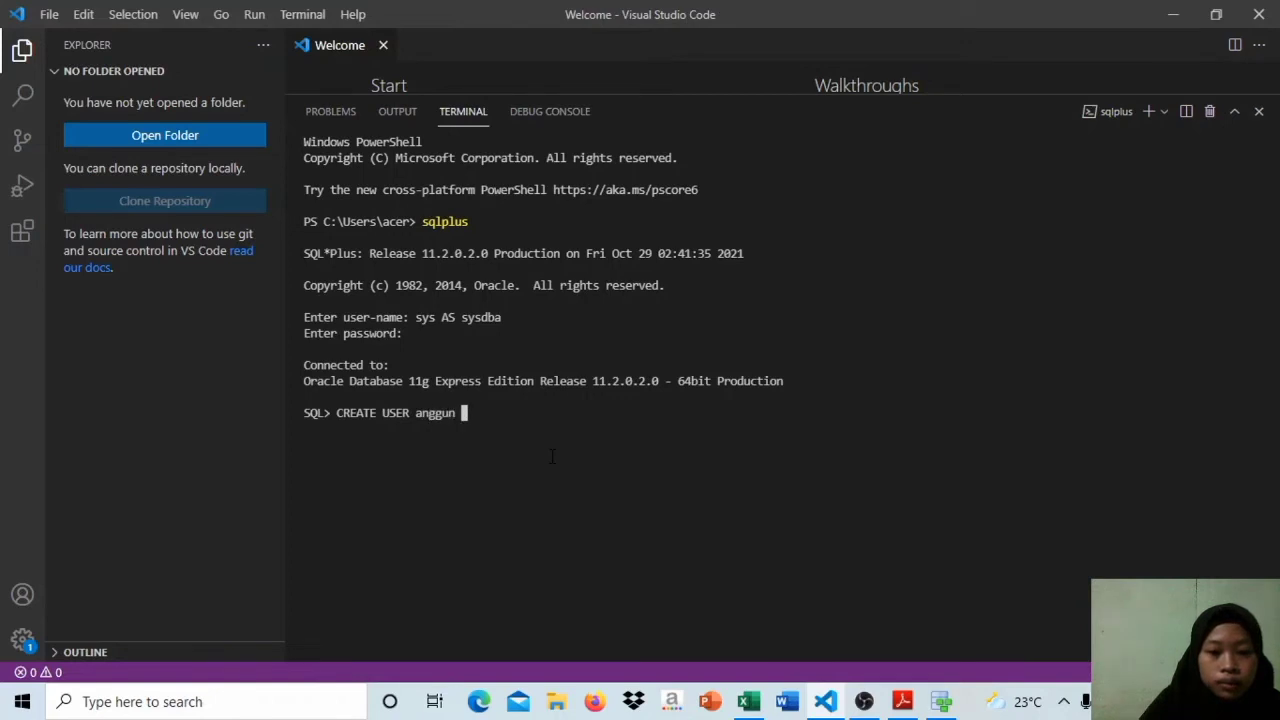
Step: Complete the CREATE USER statement with IDENTIFIED BY and the new user's password, and run it
key(Caps_Lock)
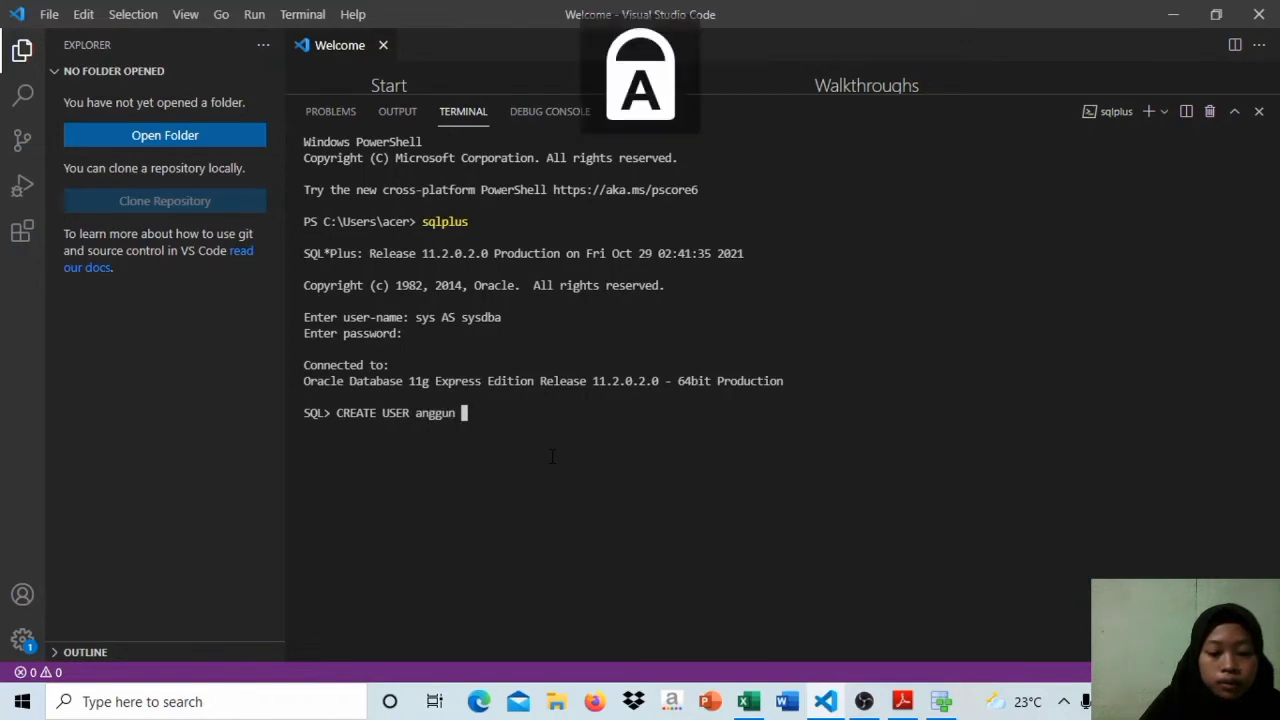
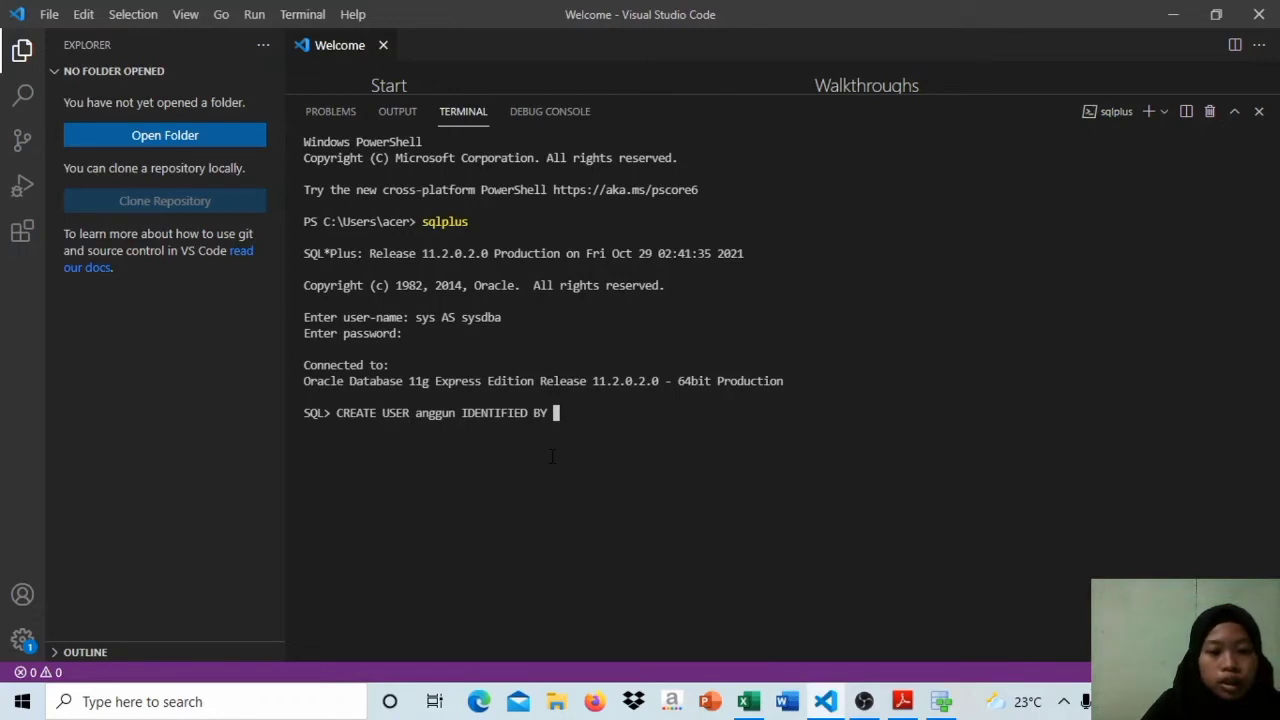
key(Caps_Lock)
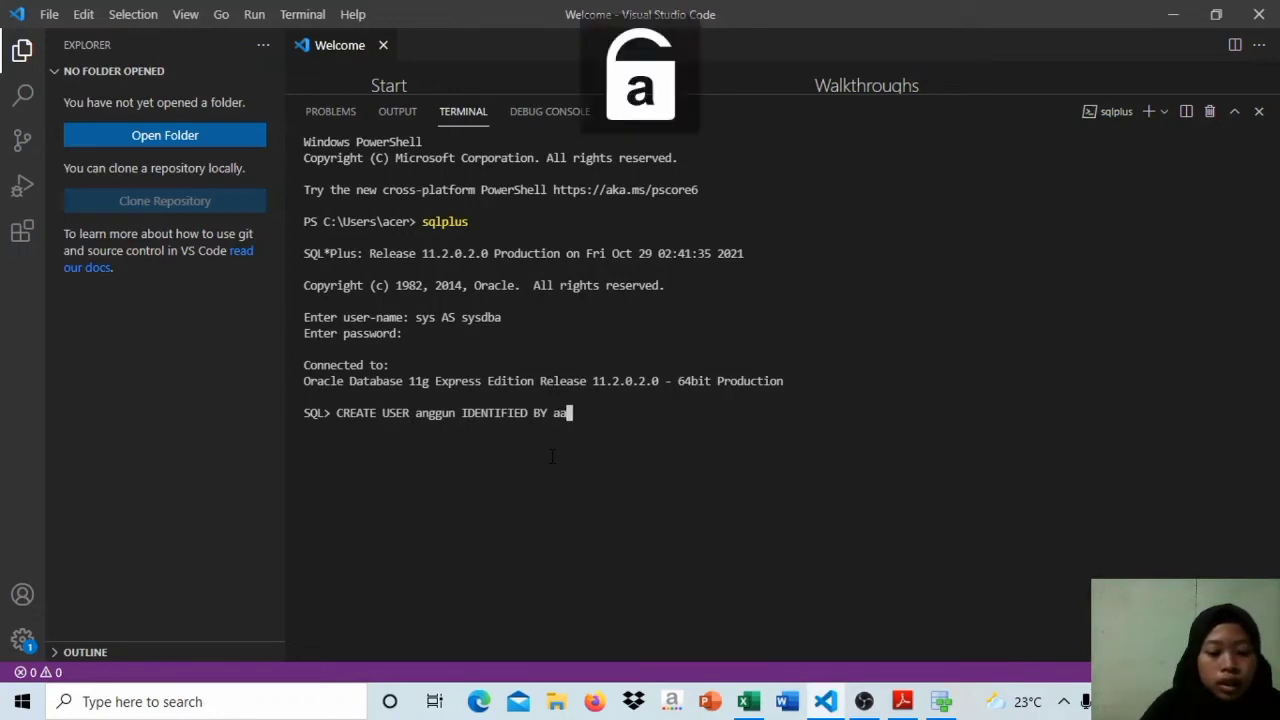
key(Return)
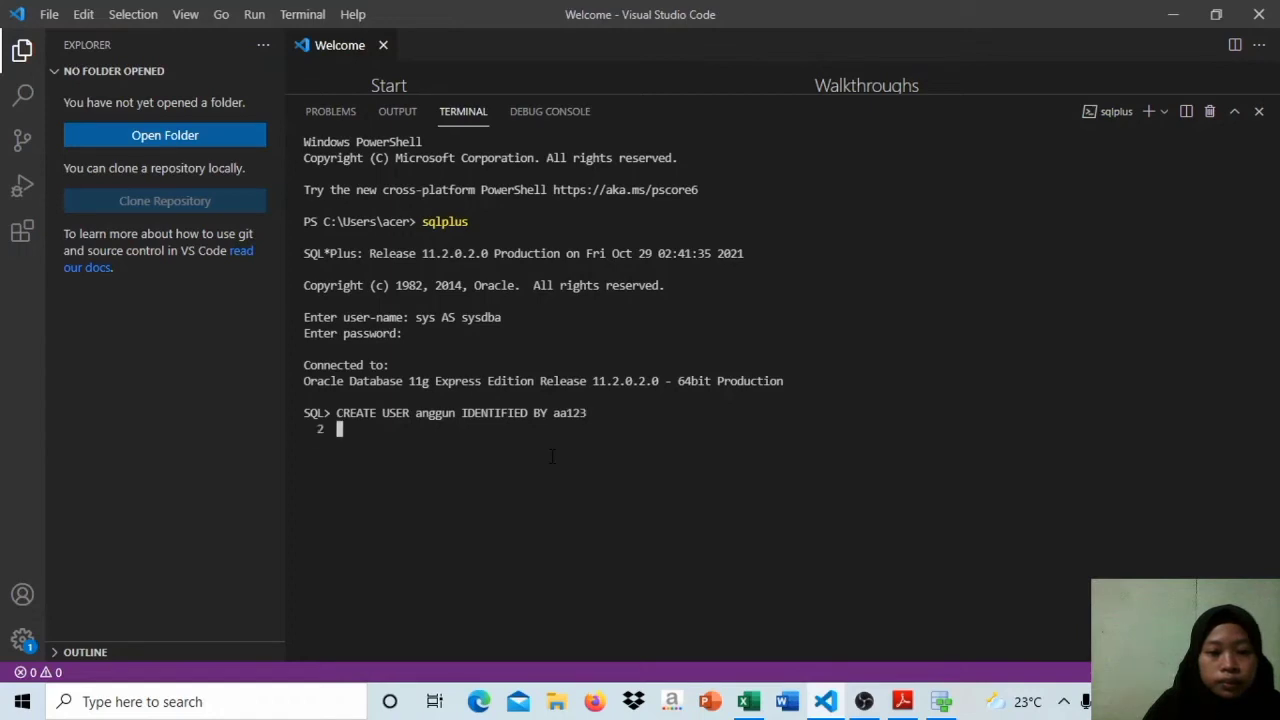
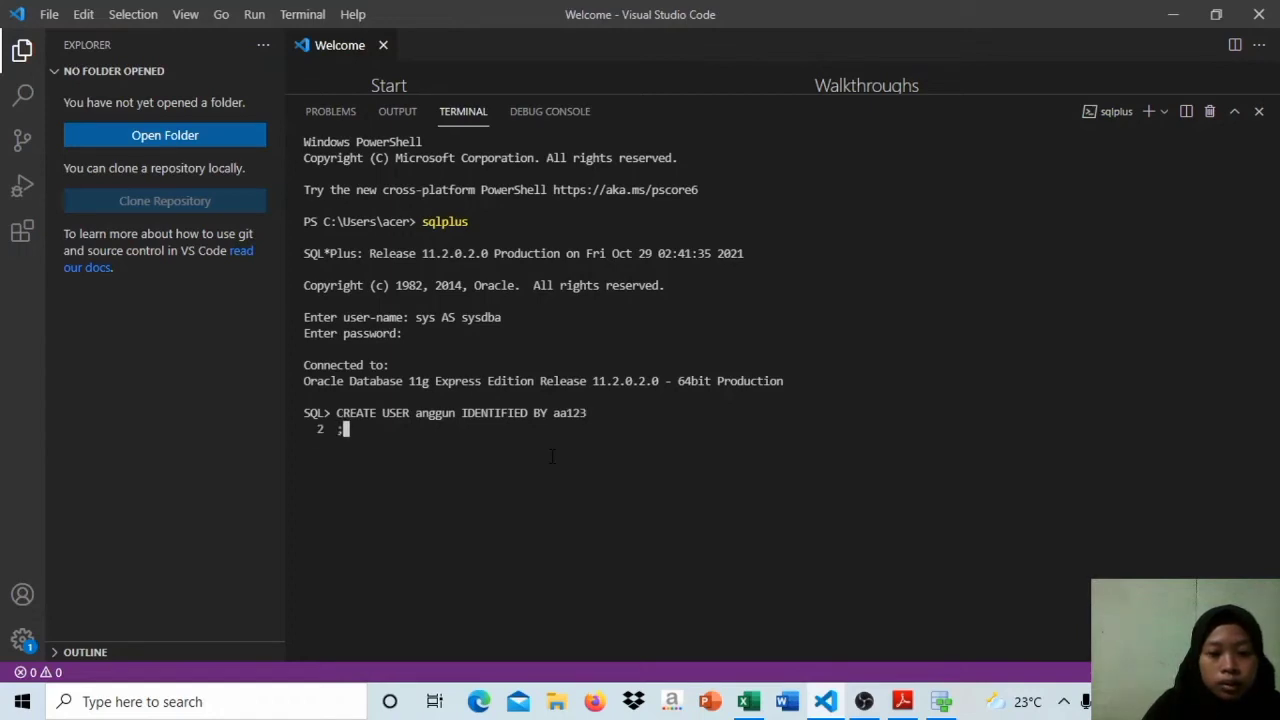
key(Return)
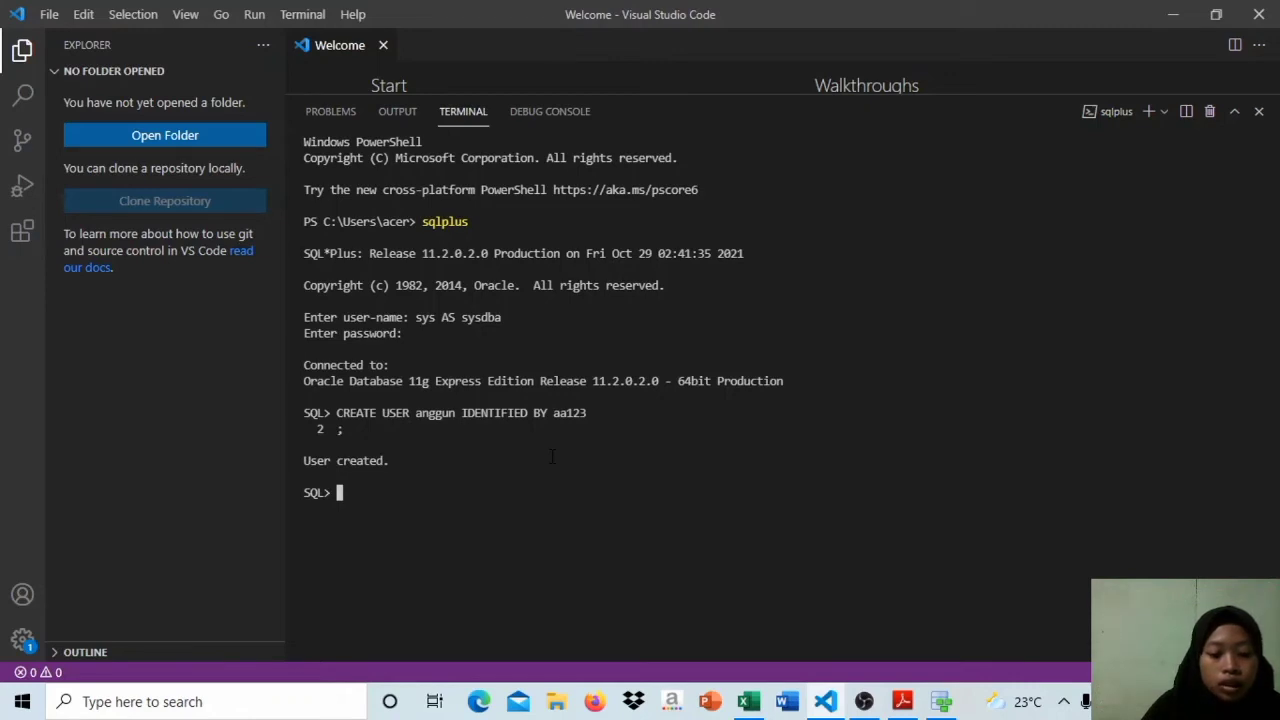
Step: Begin a GRANT statement at the SQL prompt with the CONNECT role
text(g)
key(BackSpace)
key(Caps_Lock)
text(G)
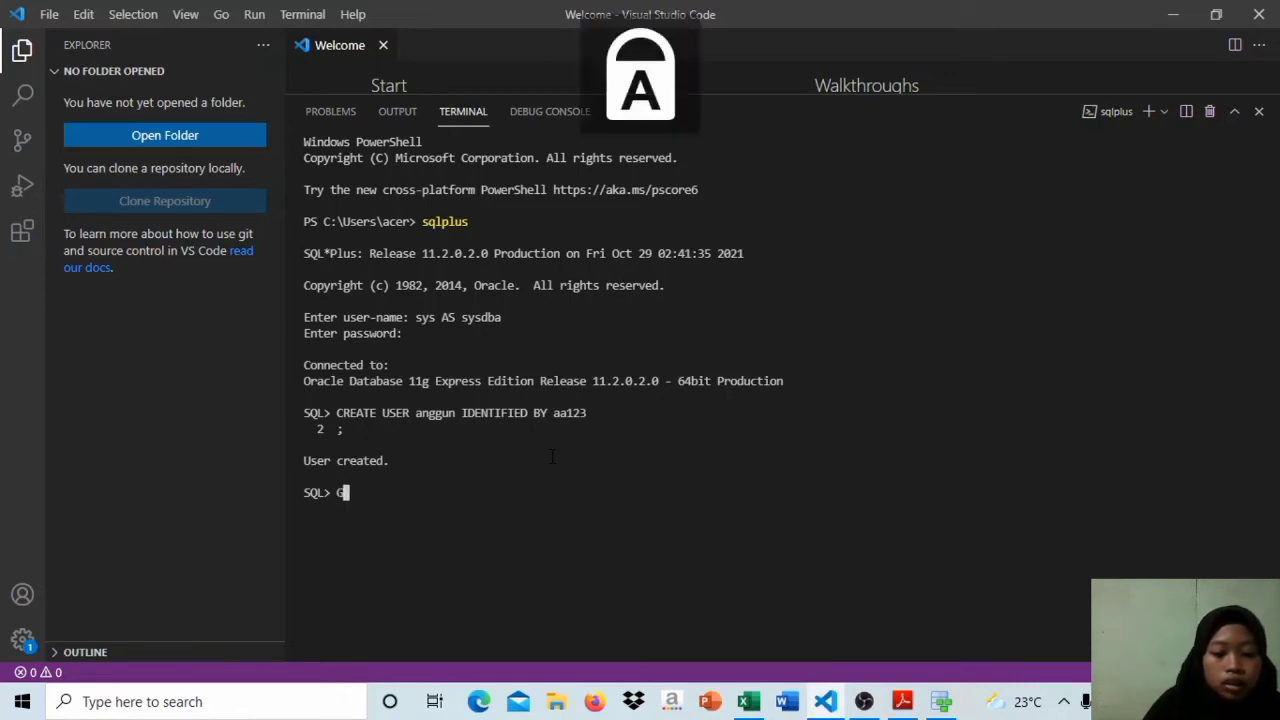
text(RANT )
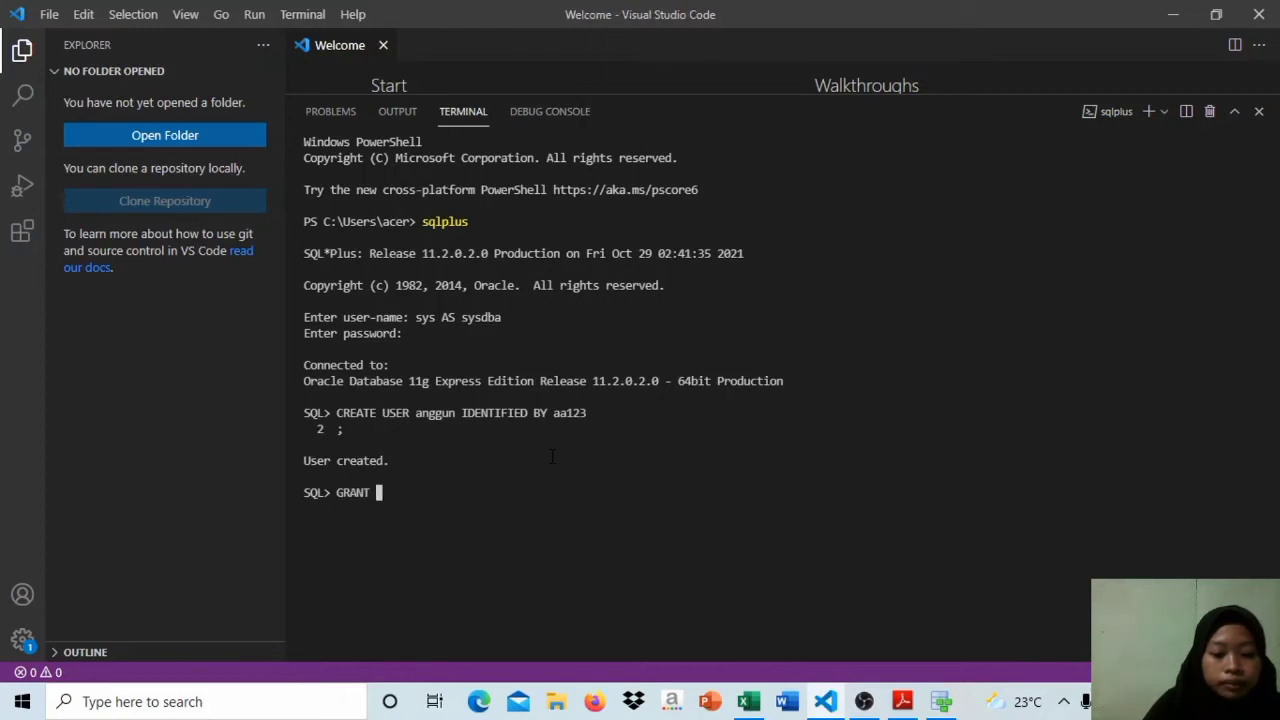
text(CONNECT)
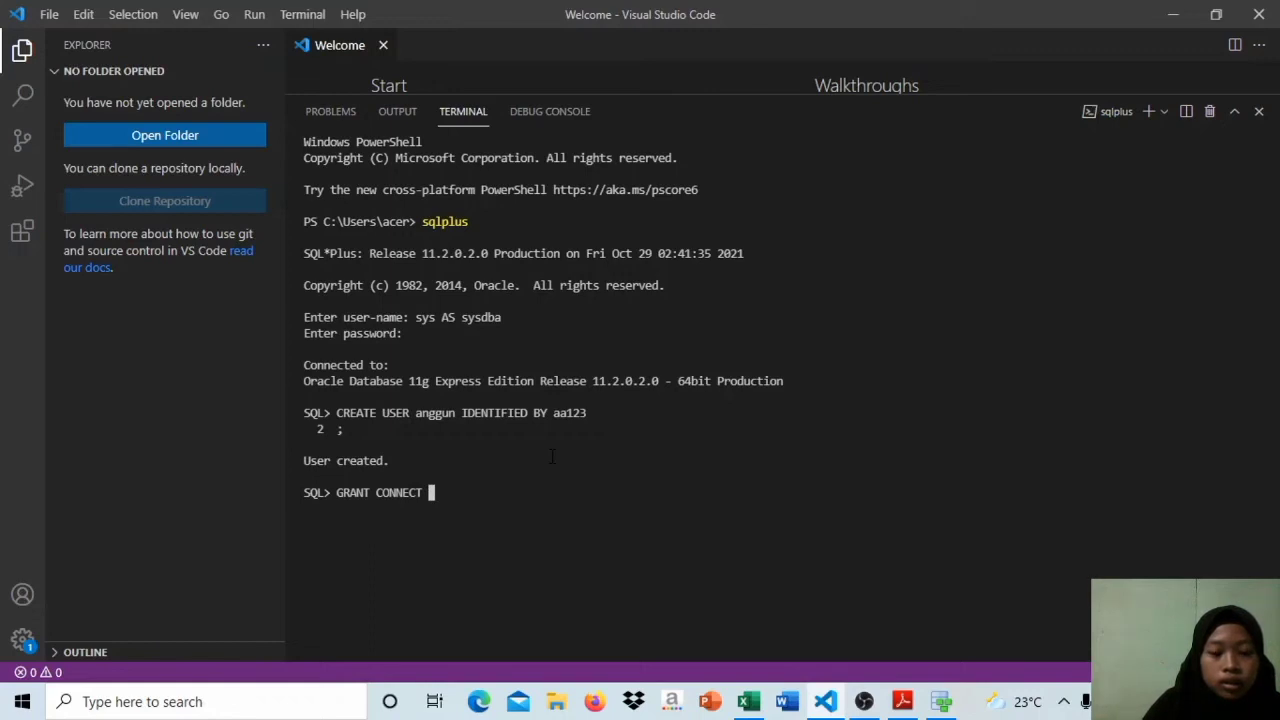
key(Caps_Lock)
text(anggun)
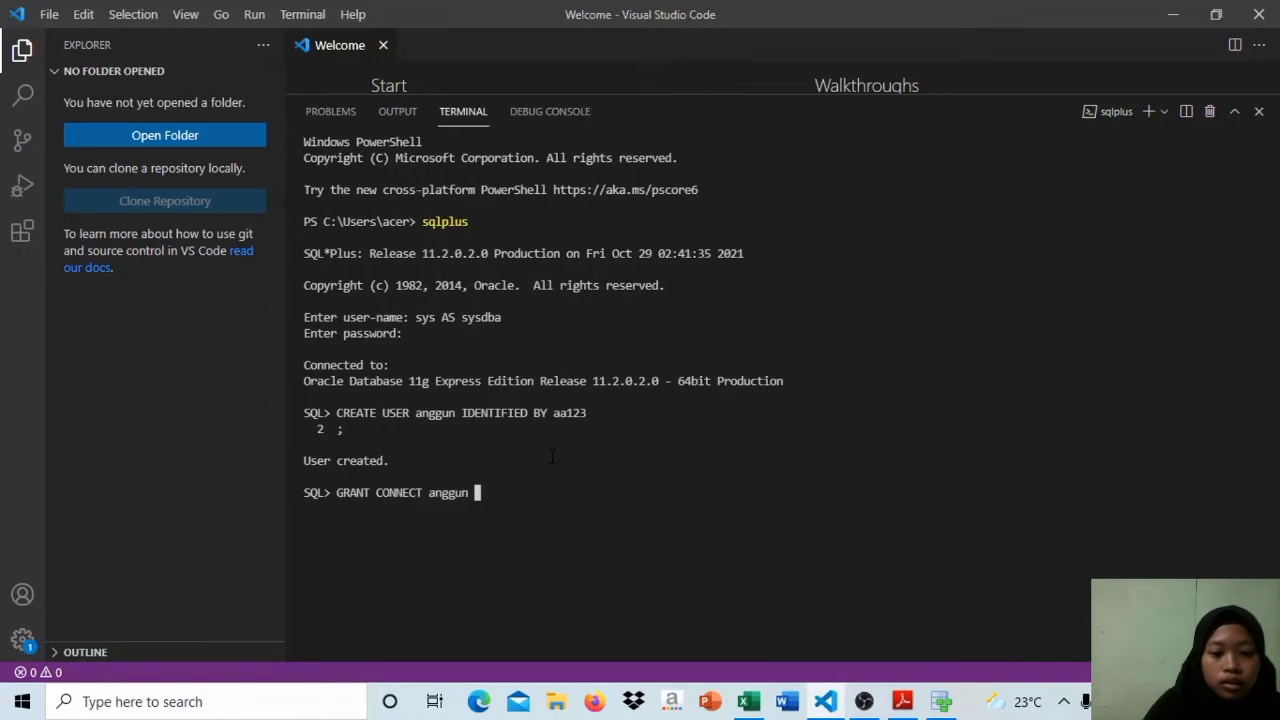
key(BackSpace)
key(BackSpace)
key(BackSpace)
key(BackSpace)
key(BackSpace)
key(BackSpace)
key(BackSpace)
key(BackSpace)
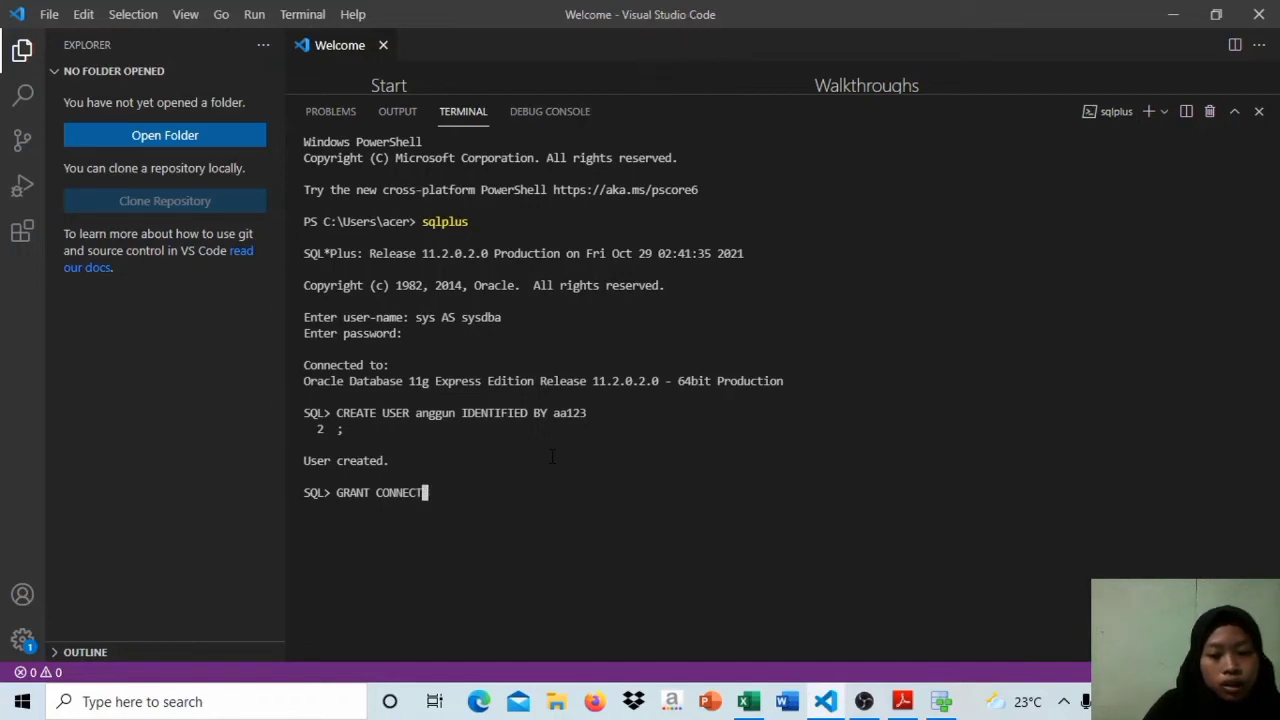
Step: Add the RESOURCE and DBA roles to the GRANT statement, name the new user as grantee, and run it
text(,)
key(Caps_Lock)
text(RE)
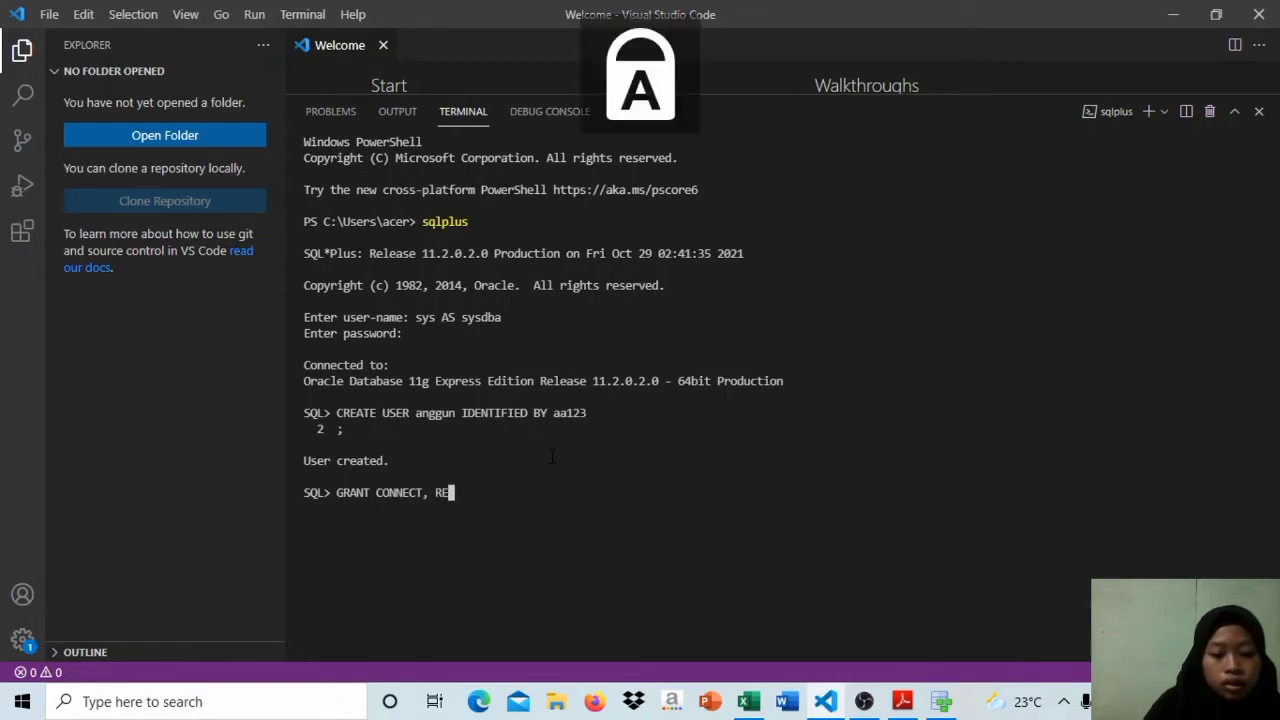
text(SOURC)
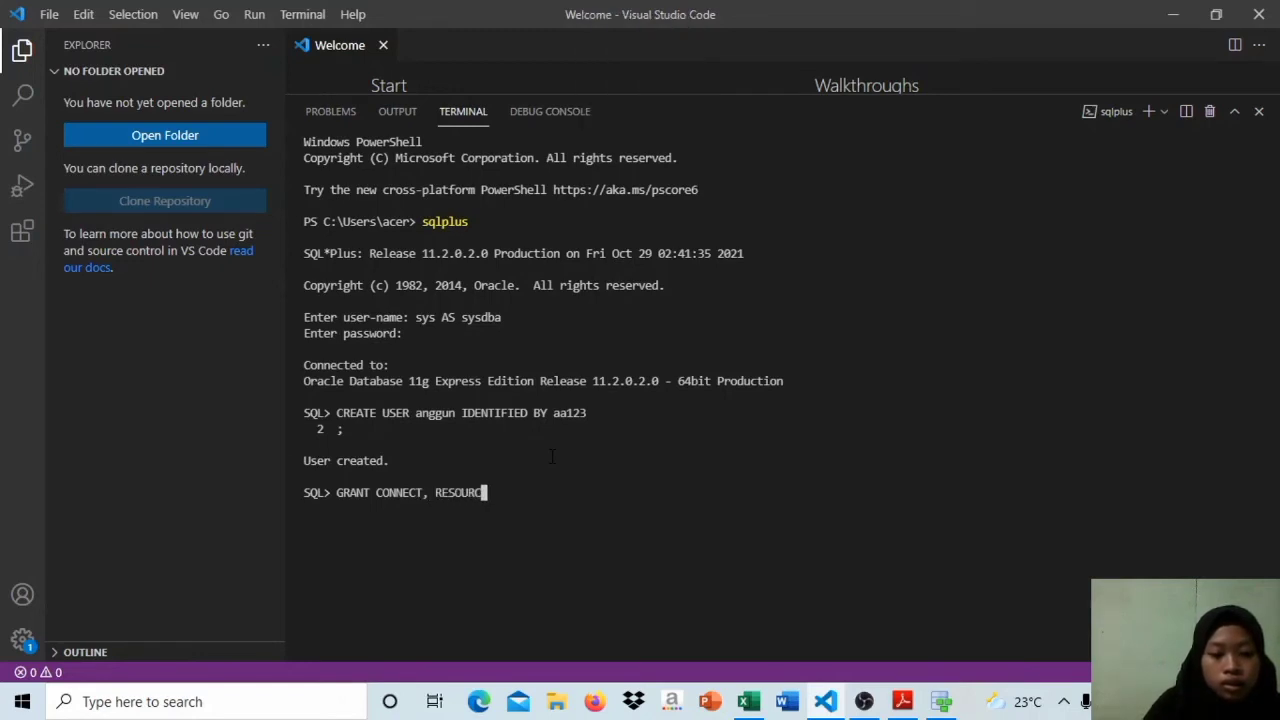
text(E, DBA TO)
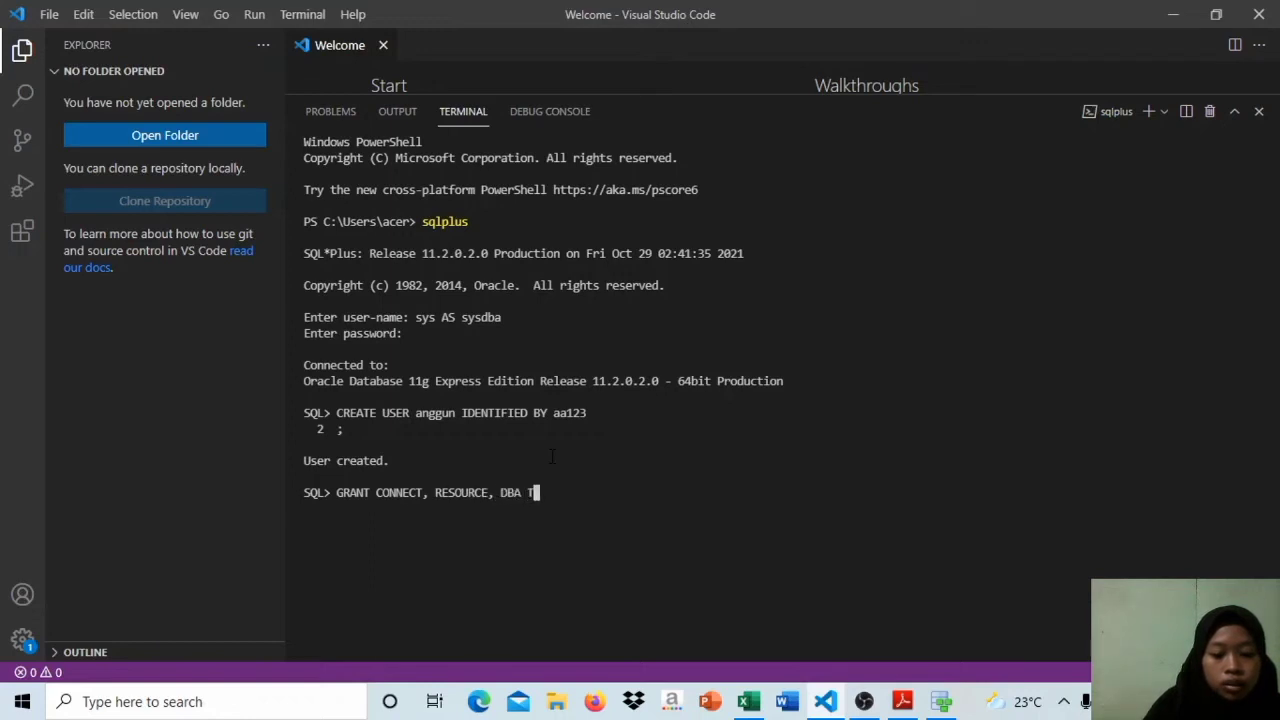
key(Caps_Lock)
text(anggun)
key(Return)
text(;)
key(Return)
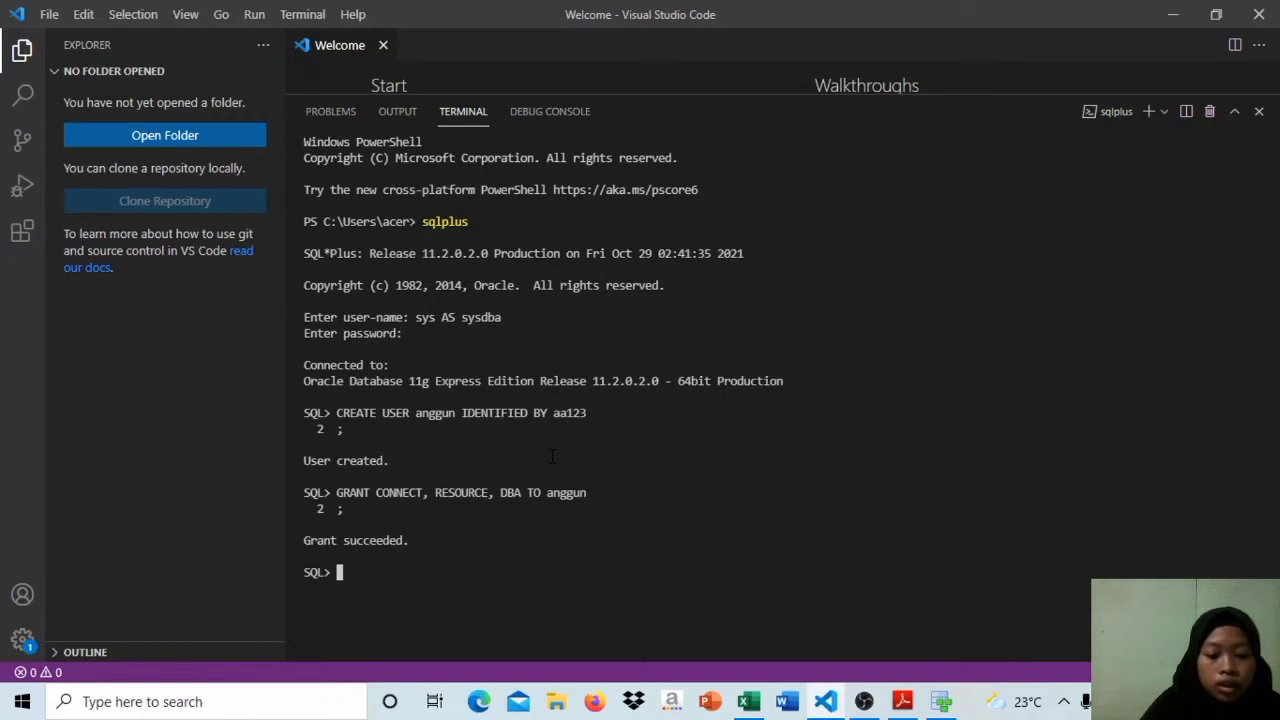
Step: End the sys session with the DISCONNECT command
key(Caps_Lock)
text(DIS)
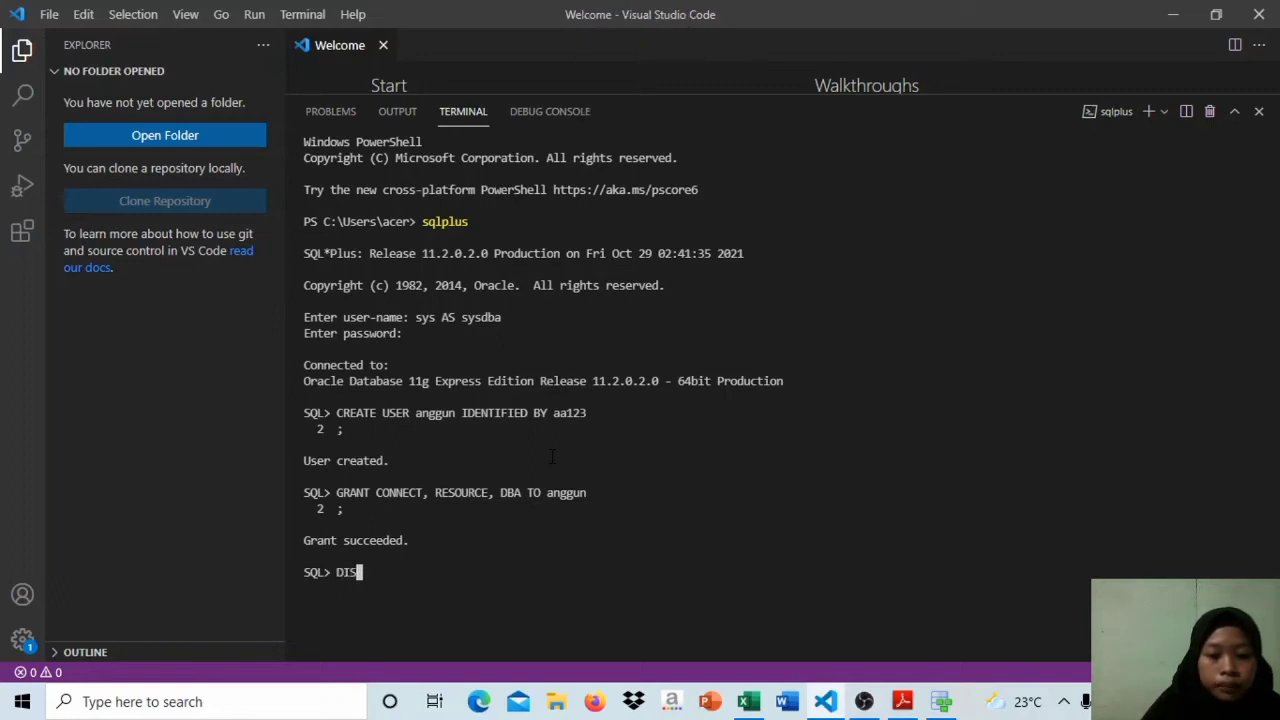
text(SCO)
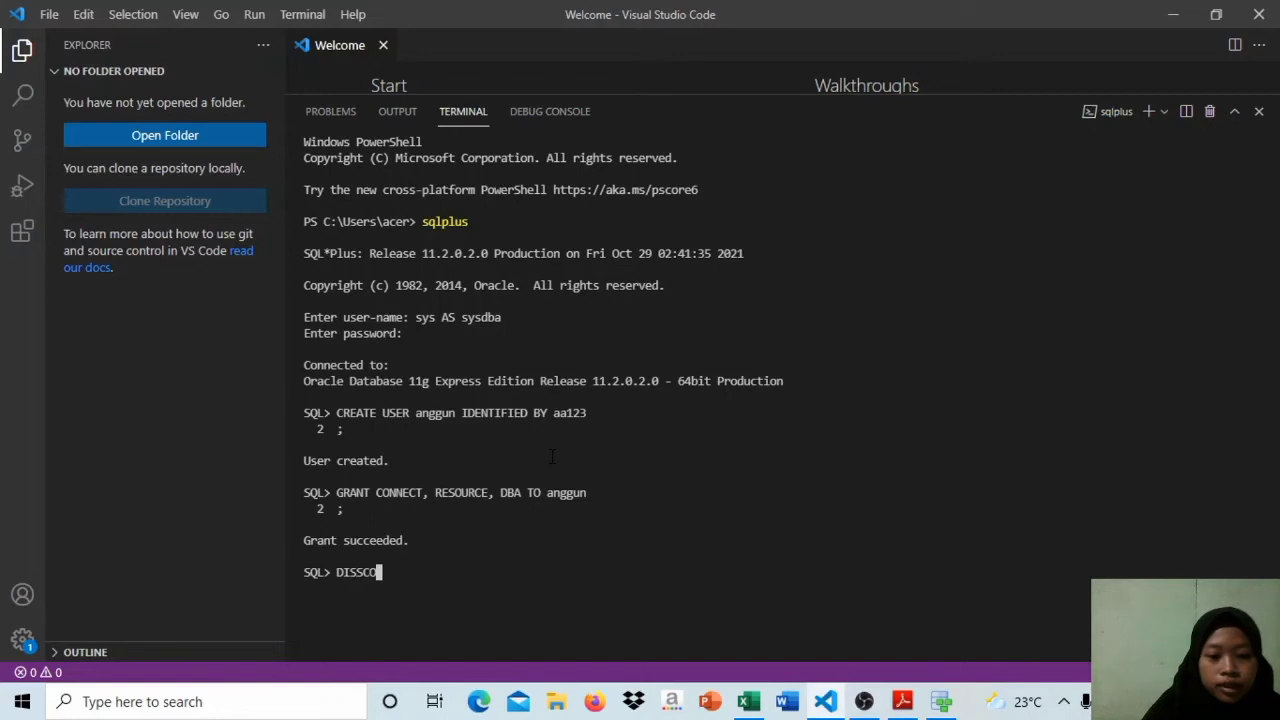
key(BackSpace)
key(BackSpace)
key(BackSpace)
text(CONNECT)
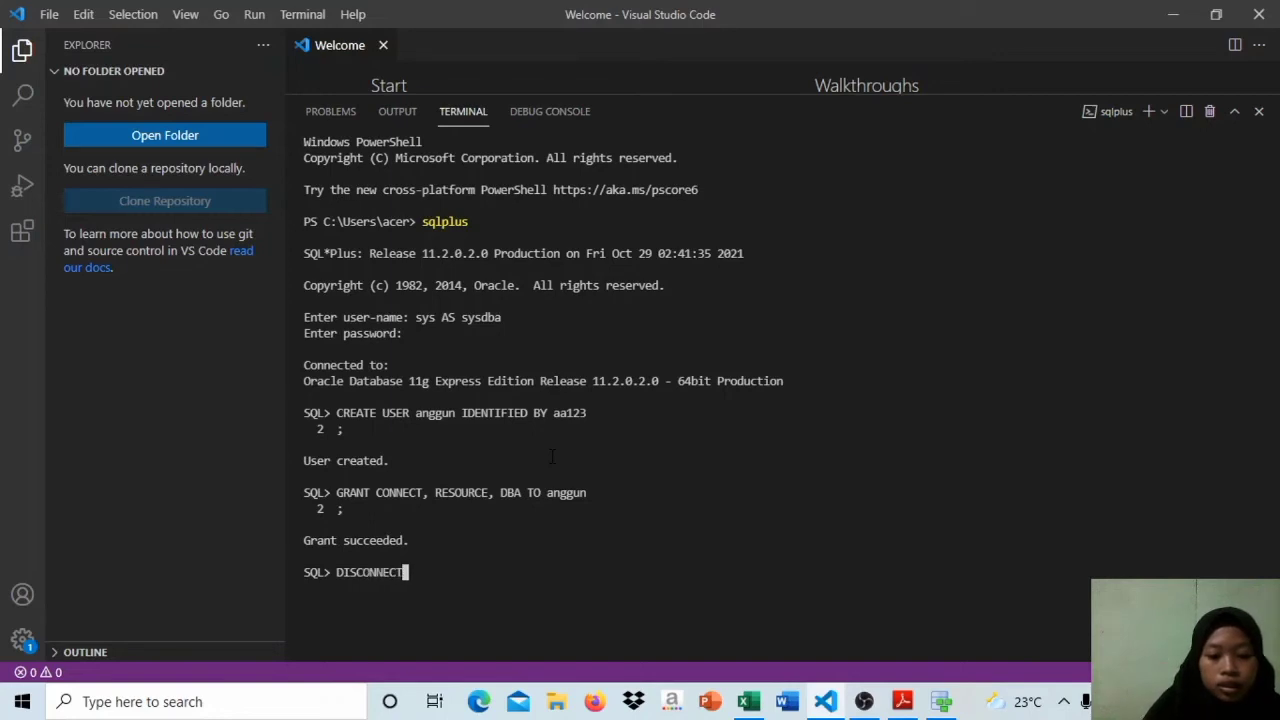
key(Return)
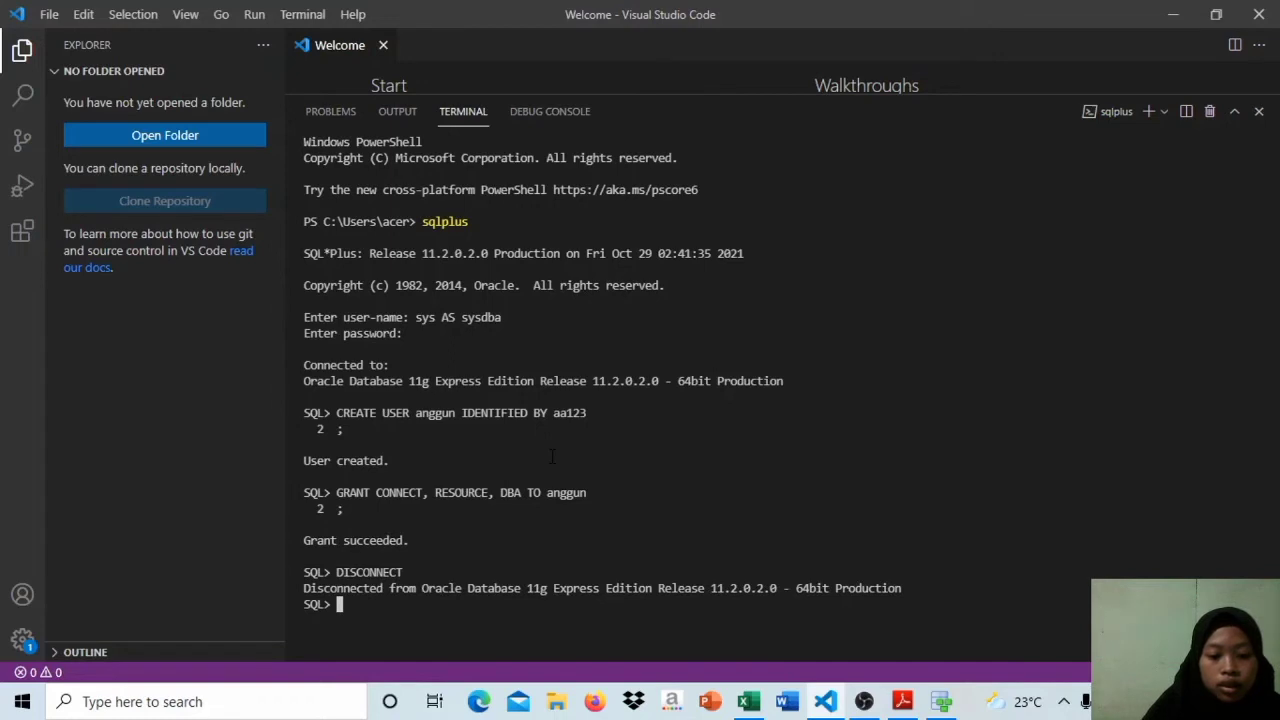
Step: Connect to the database as the new user with the CONNECT command and enter the account password
text(CONNECT)
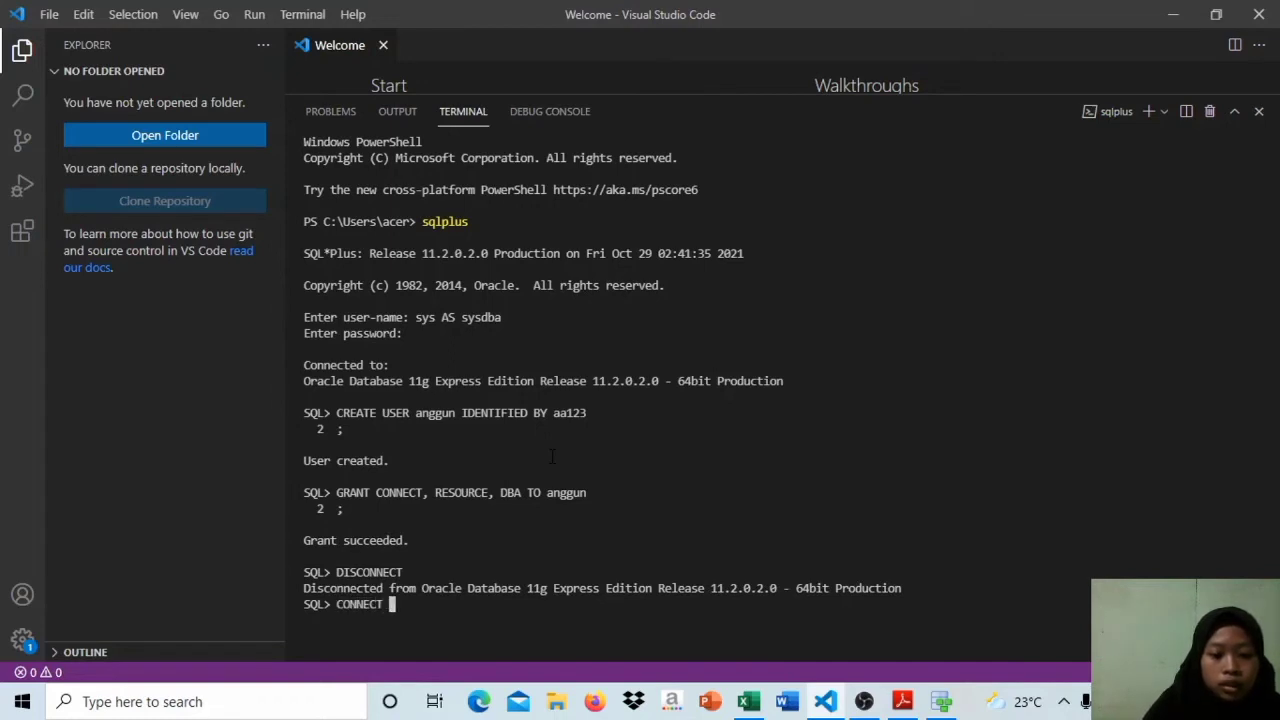
key(Caps_Lock)
text(anggun)
key(Return)
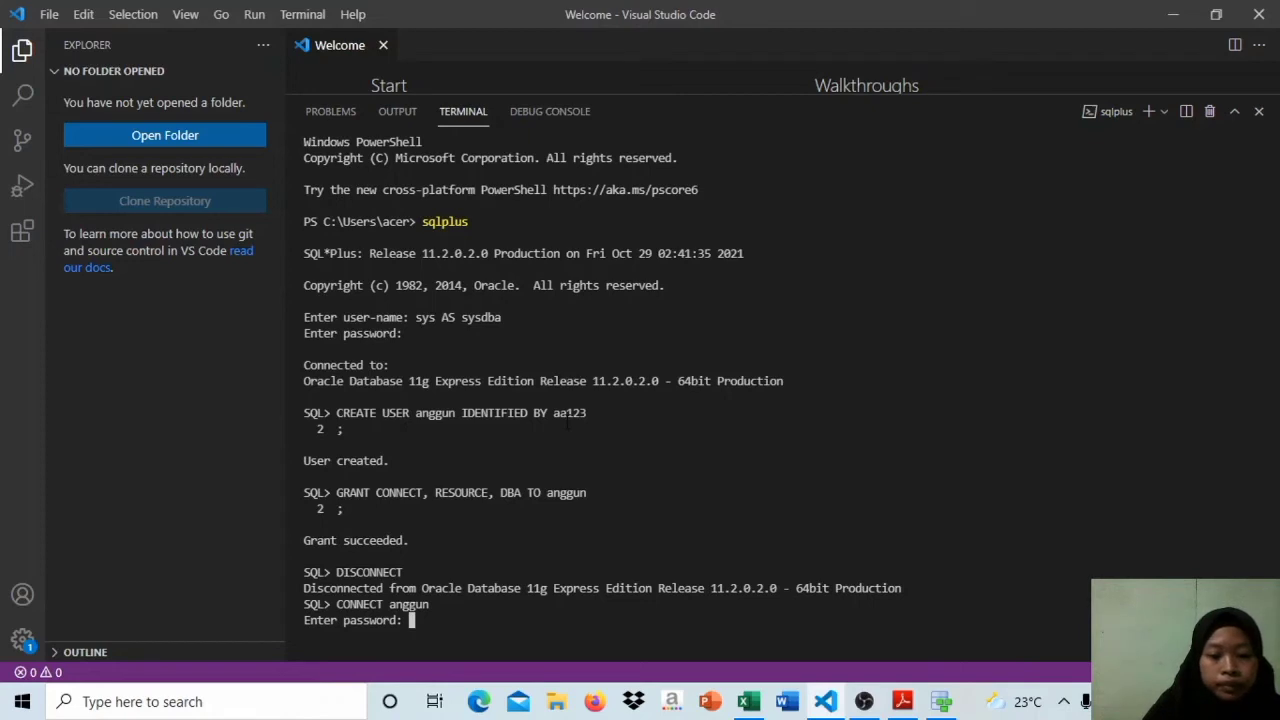
key(Return)
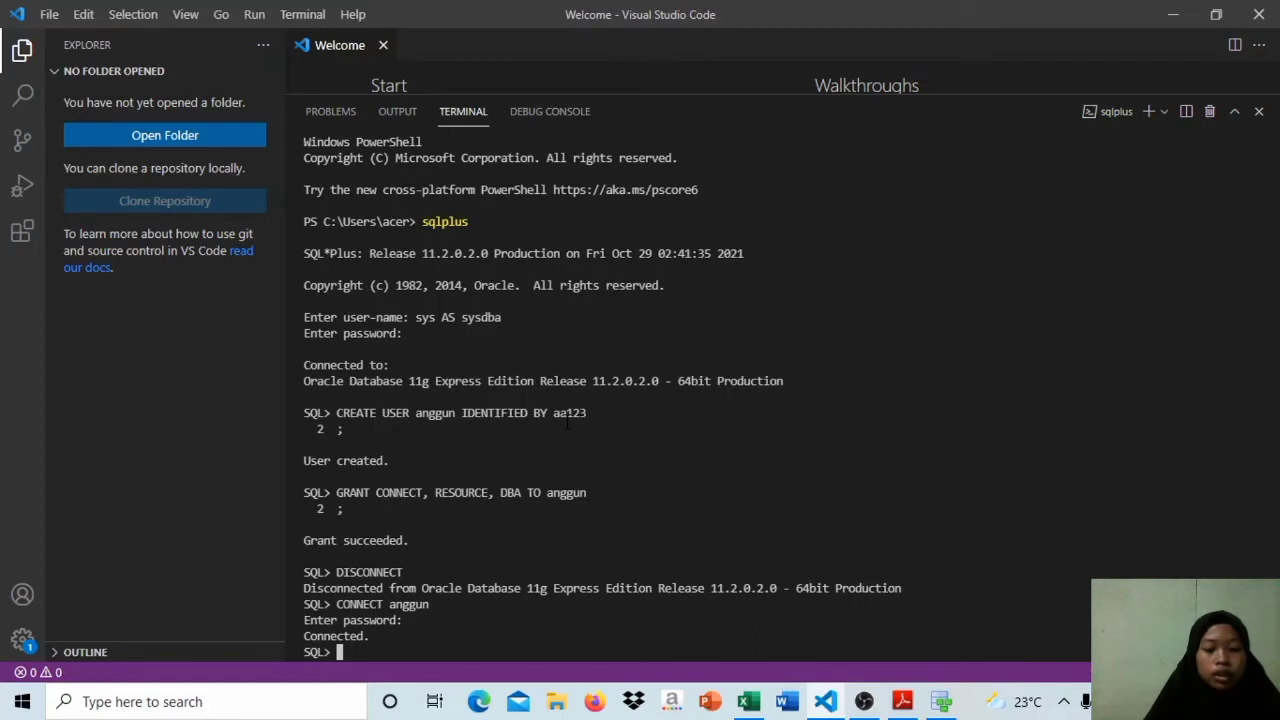
Step: Begin a CREATE TABLE statement for toko with an opening parenthesis, consulting the relational model in Data Modeler for the table
key(Caps_Lock)
text(CREATE)
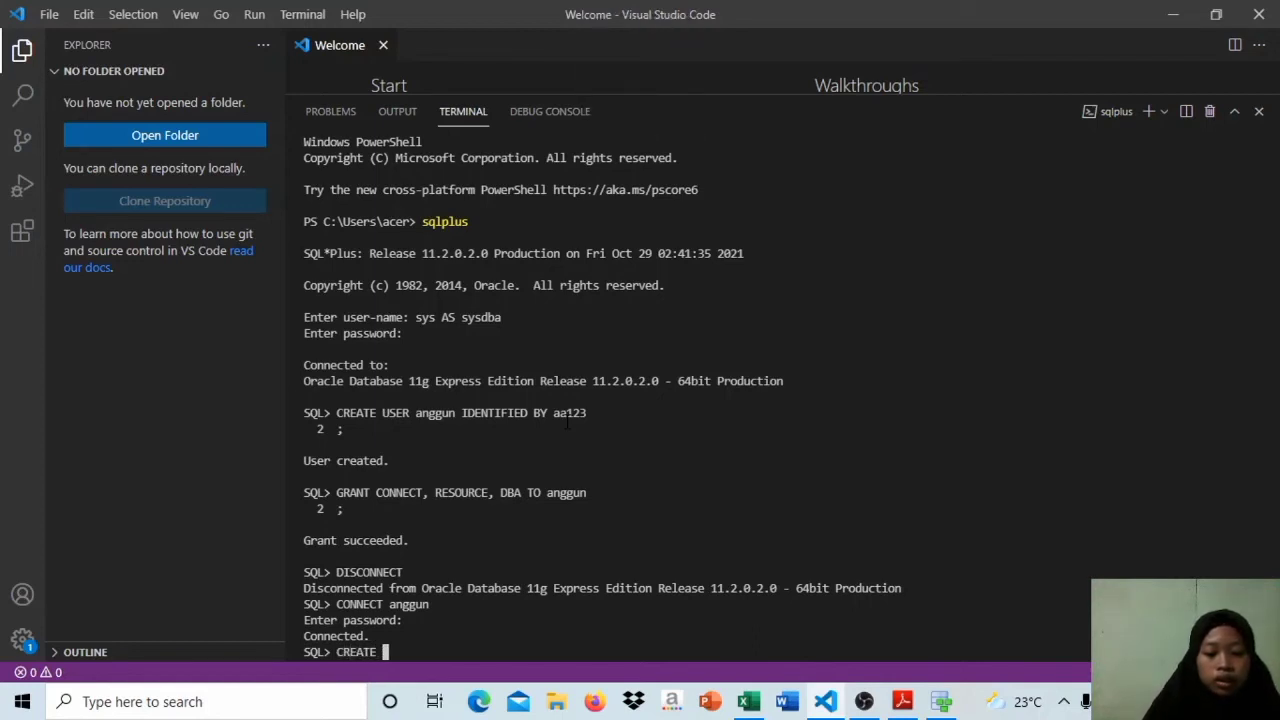
text( TABLE)
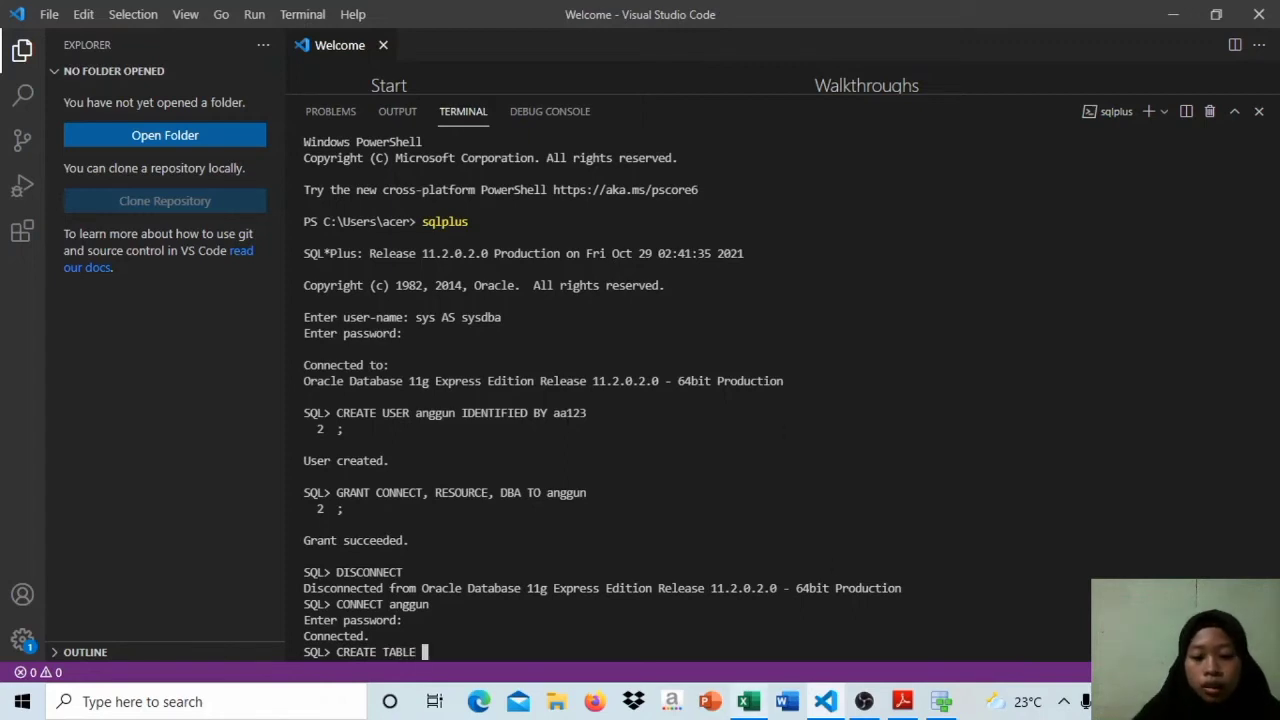
click(945, 703)
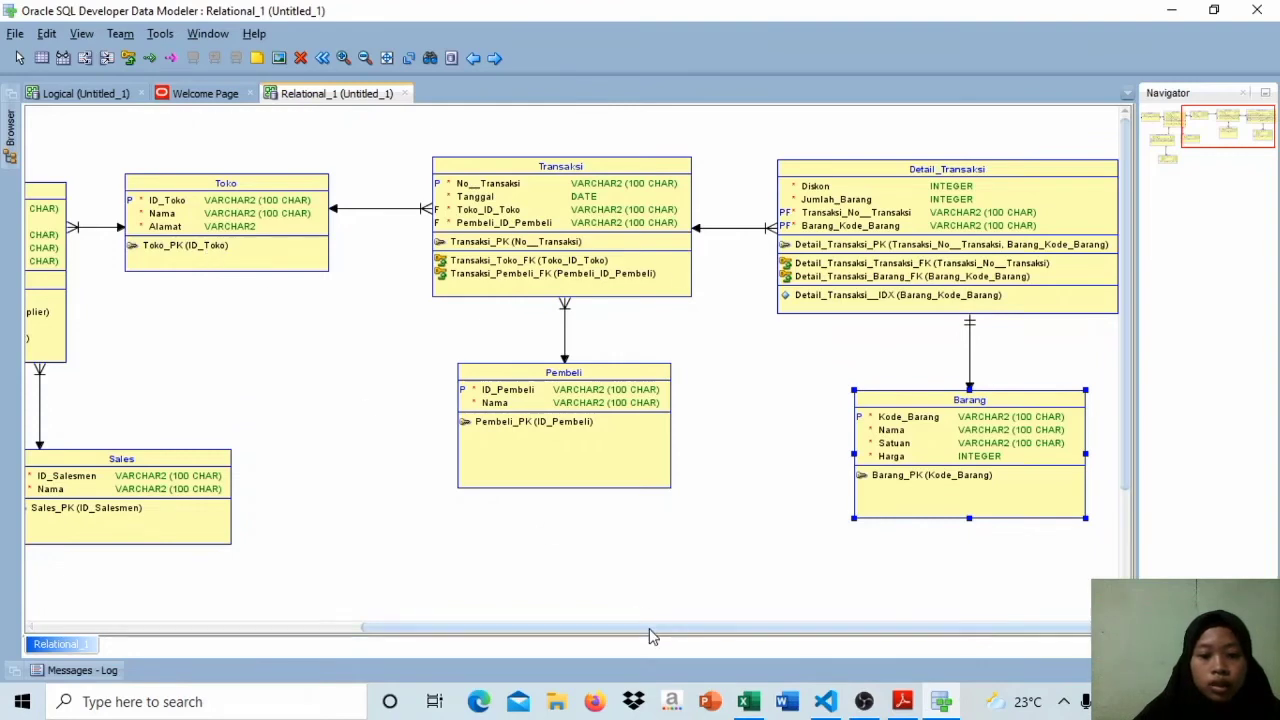
drag(651, 627, 500, 627)
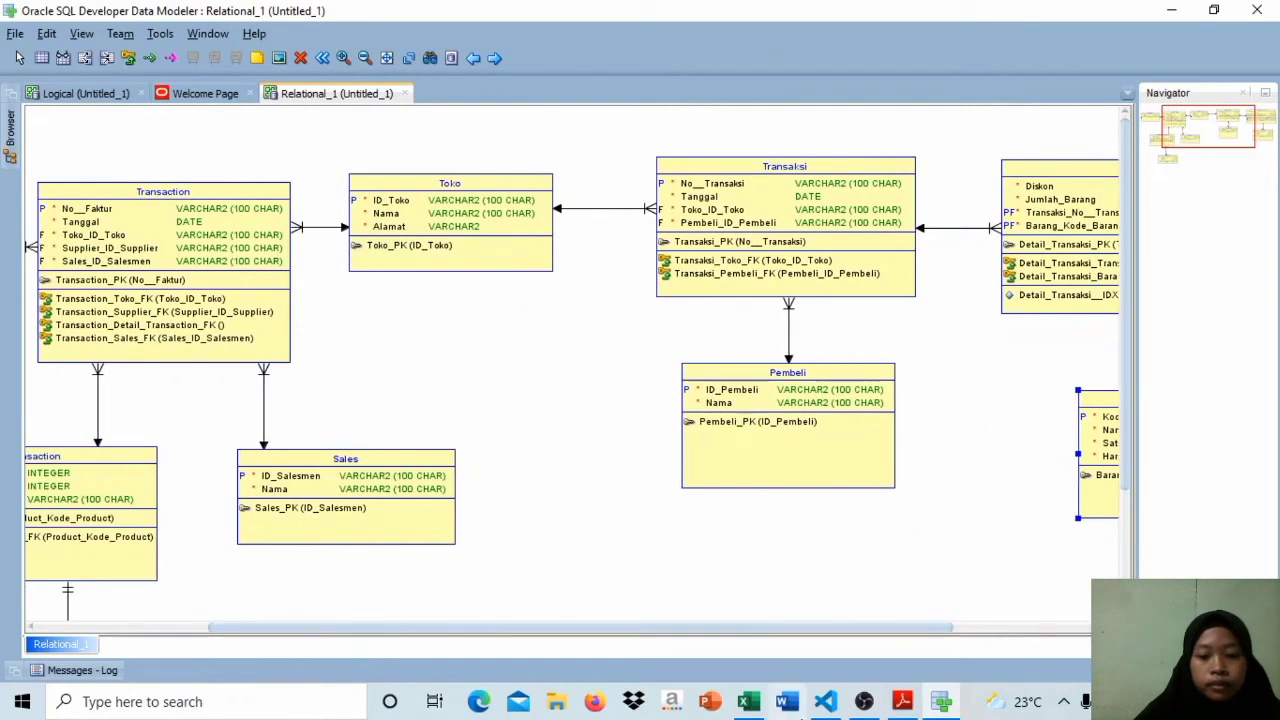
click(828, 703)
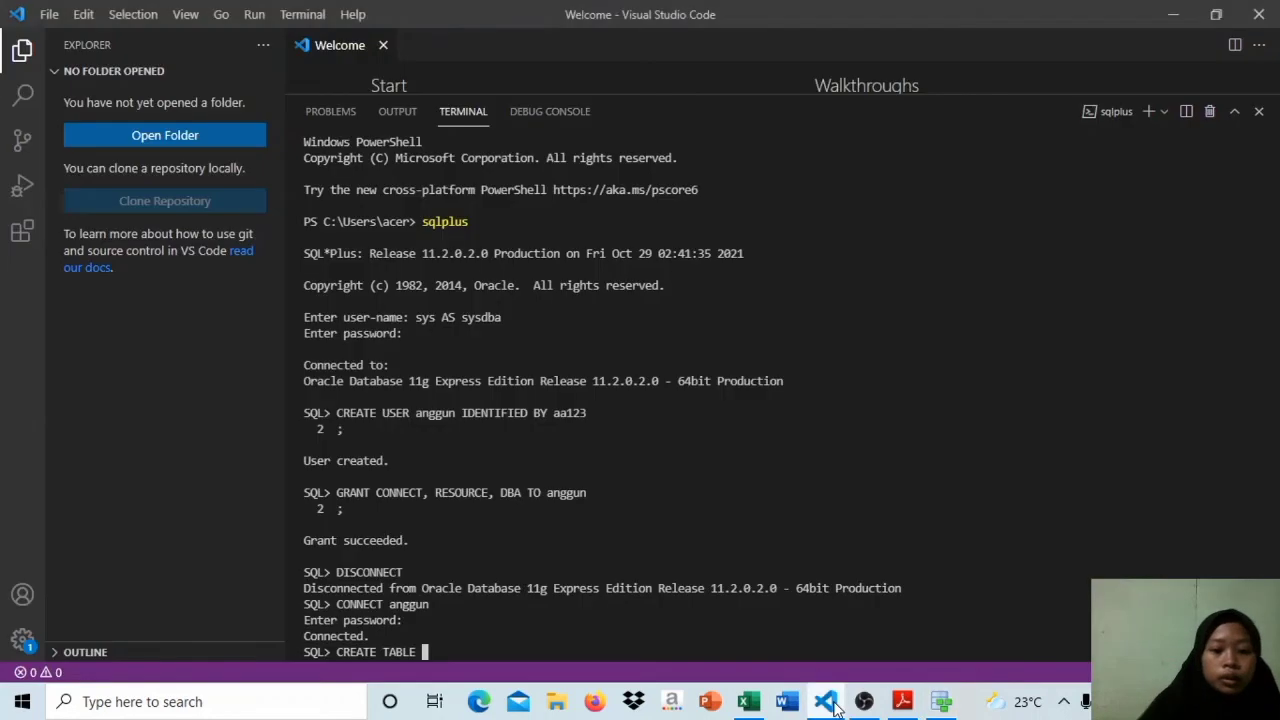
text(toko)
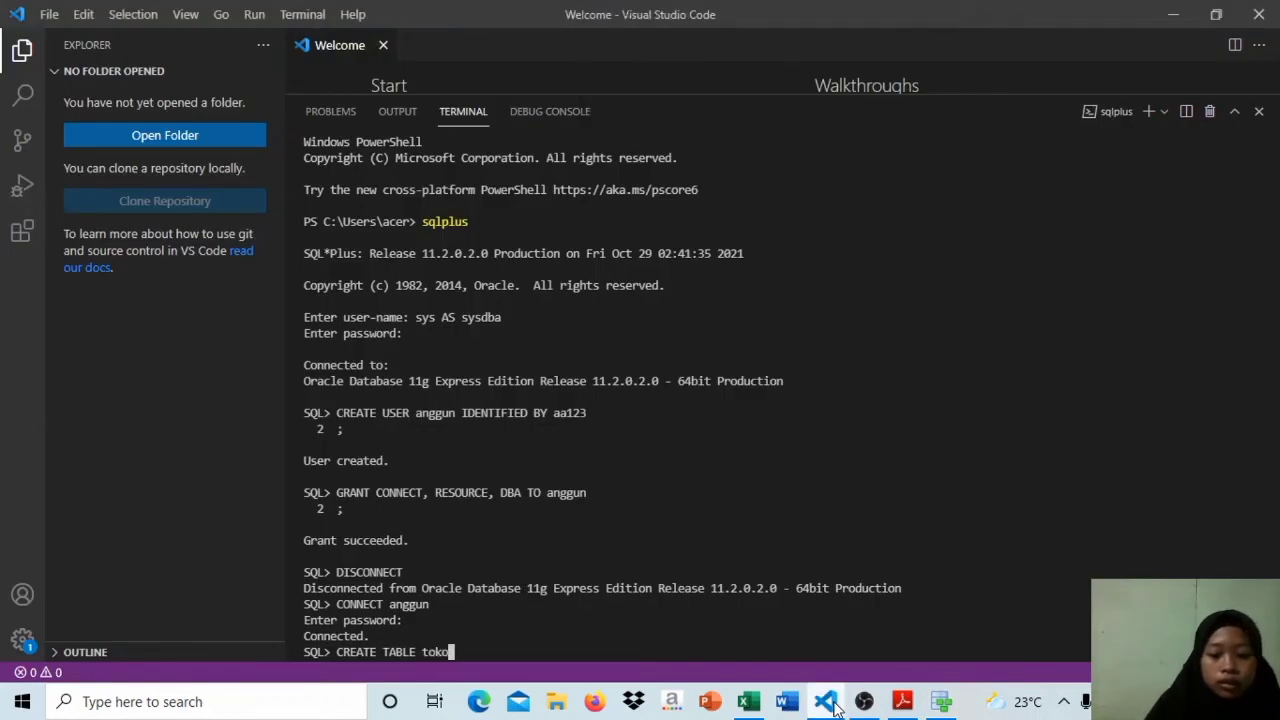
text(()
key(Return)
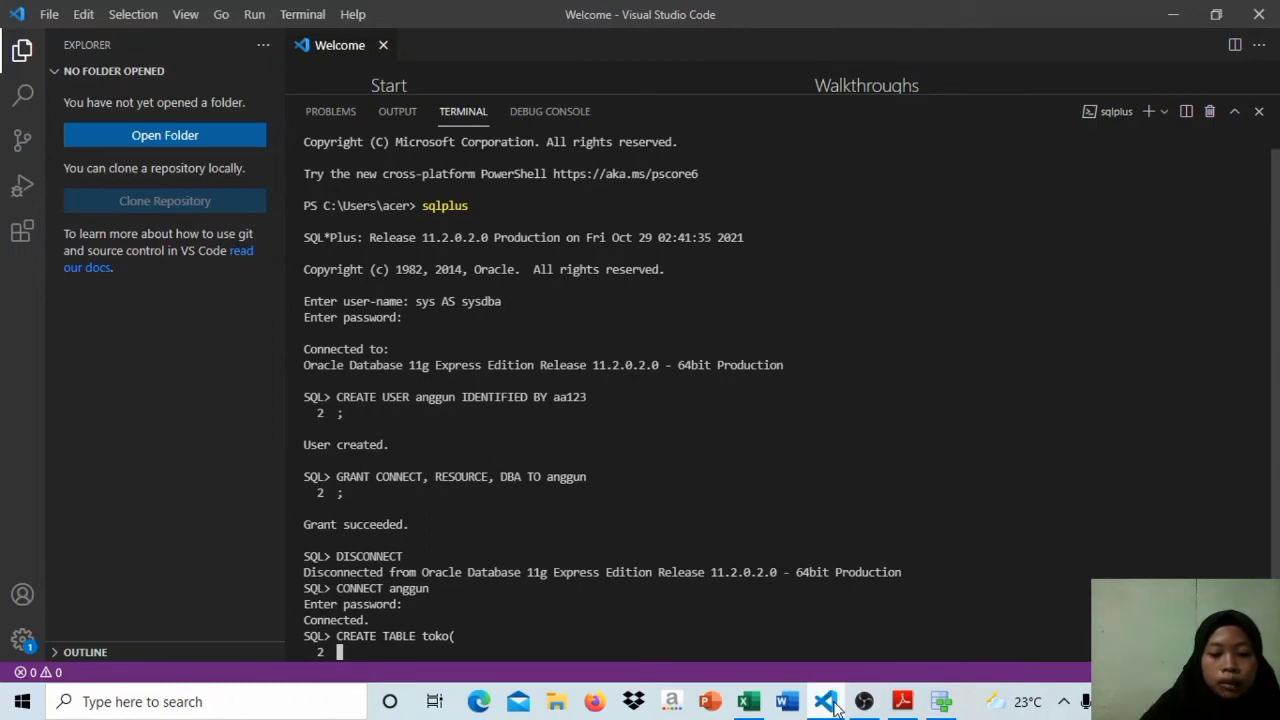
Step: Consult the Toko table in Data Modeler and add the id_toko column as VARCHAR2(100) to the CREATE TABLE statement in the Visual Studio Code terminal
mouse_move(941, 701)
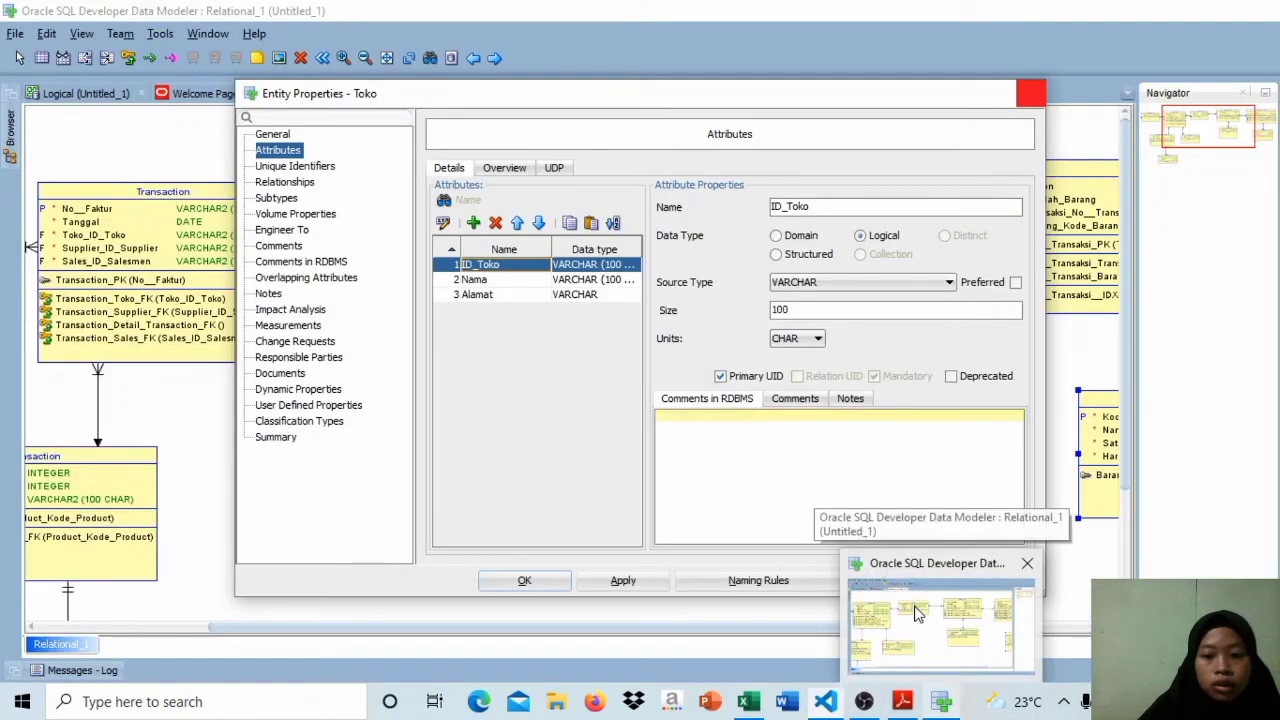
click(917, 612)
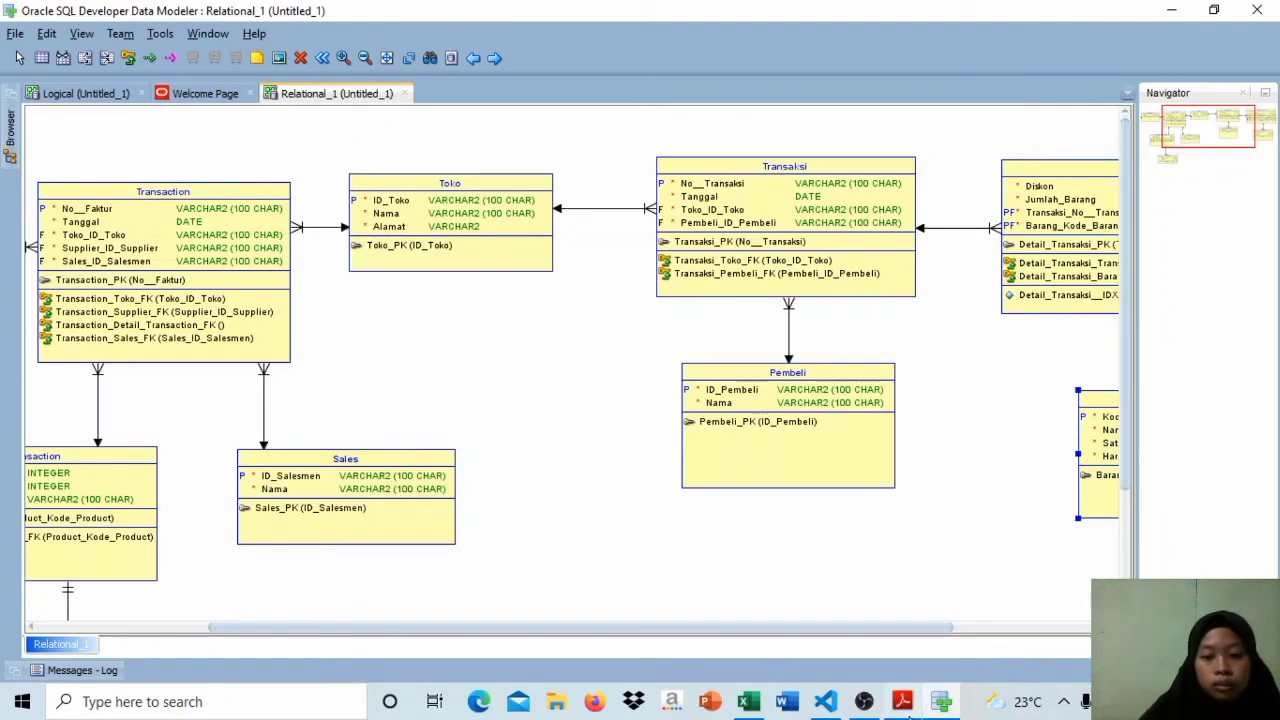
click(836, 706)
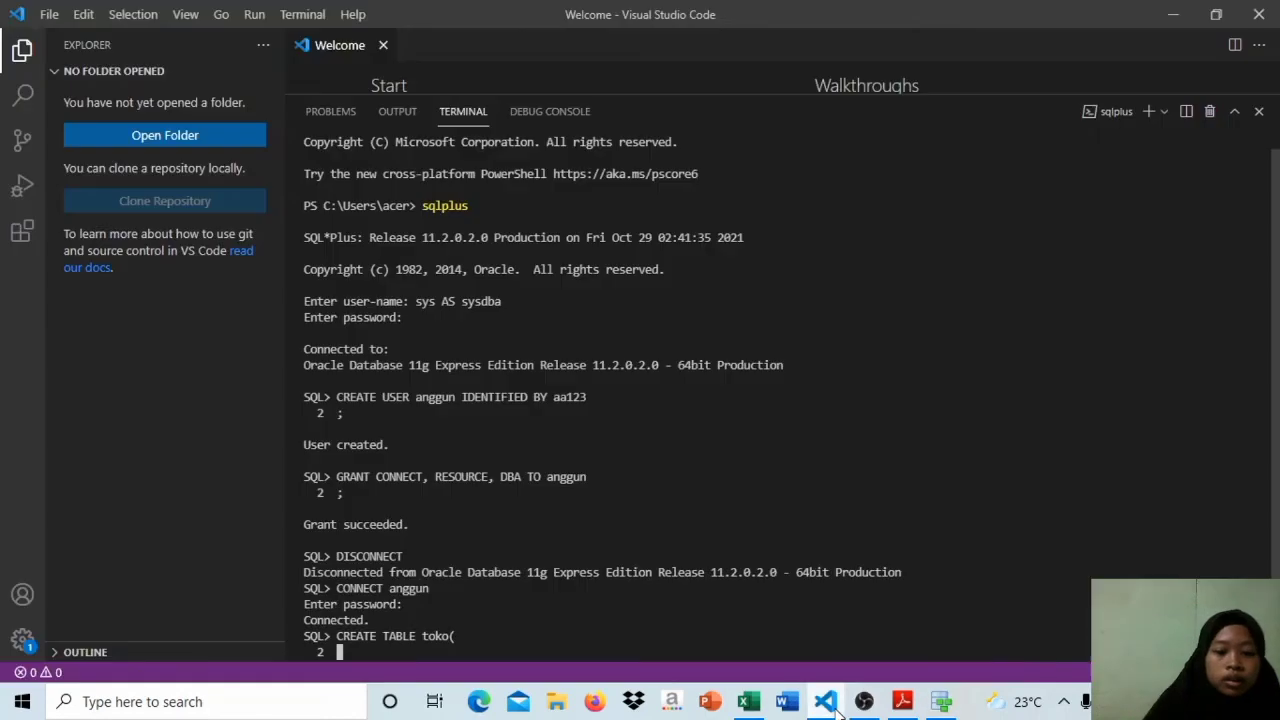
text(id_toko)
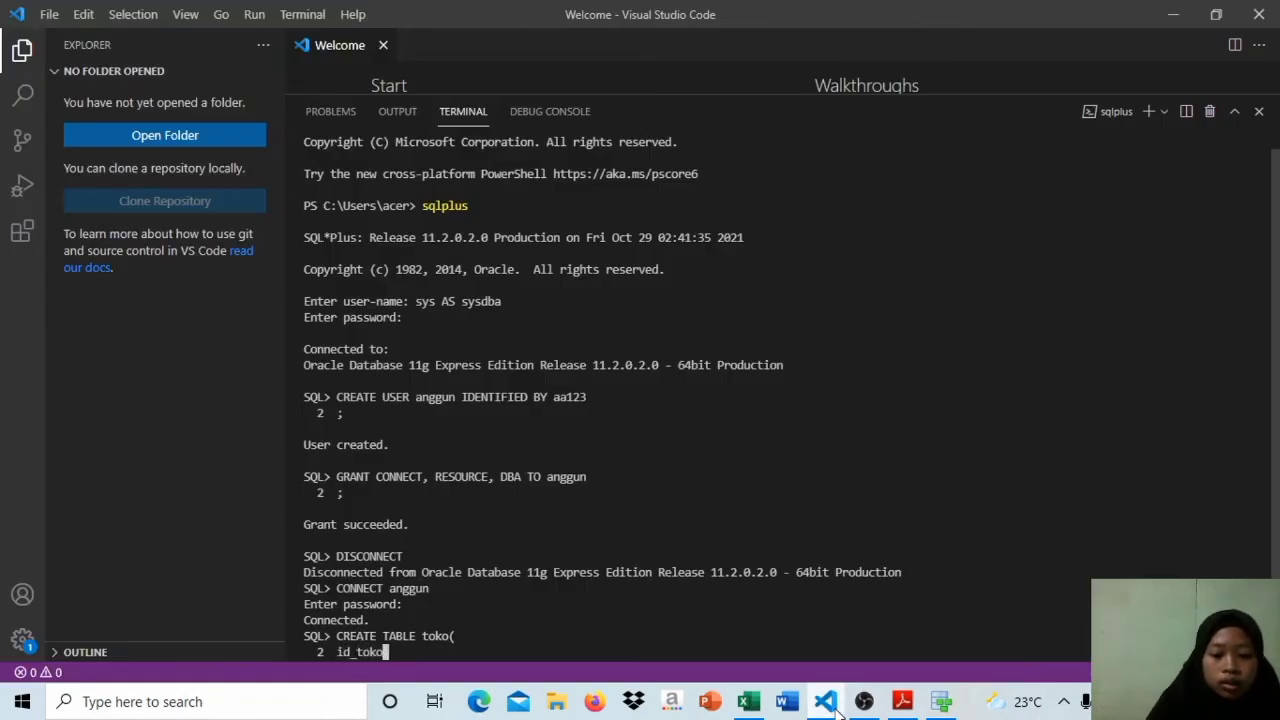
key(Caps_Lock)
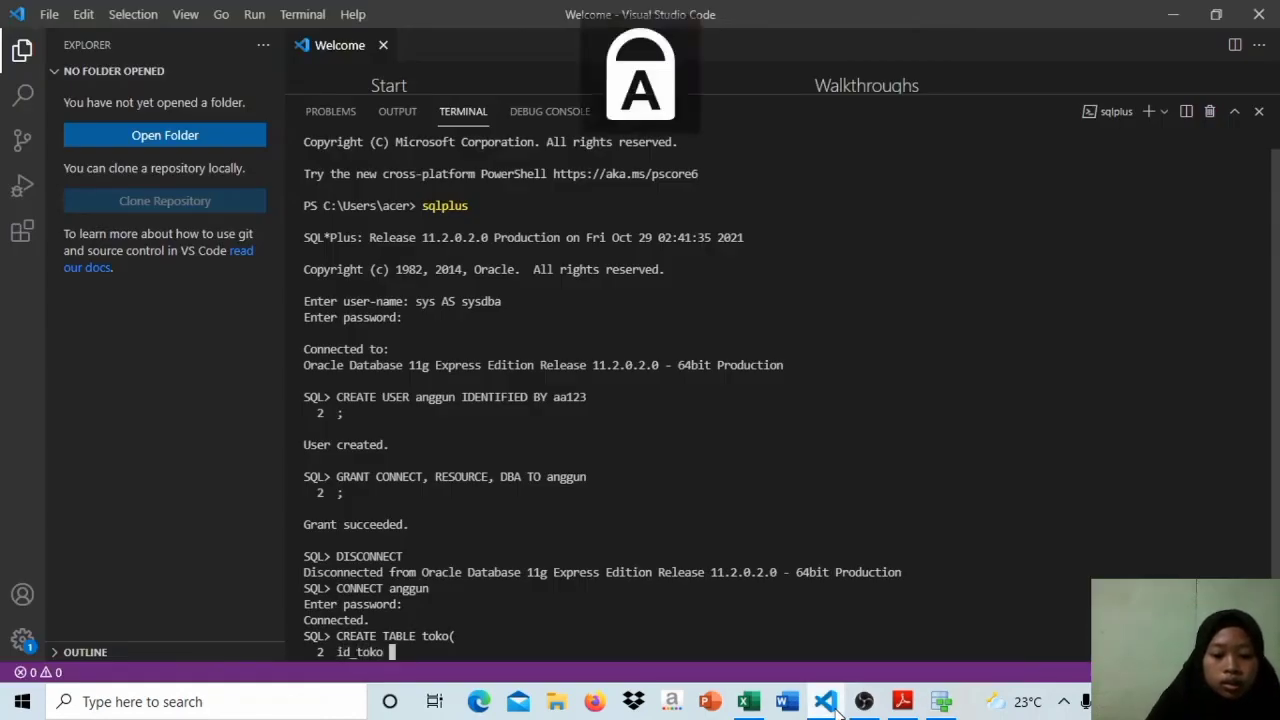
text(VARCHATR)
key(BackSpace)
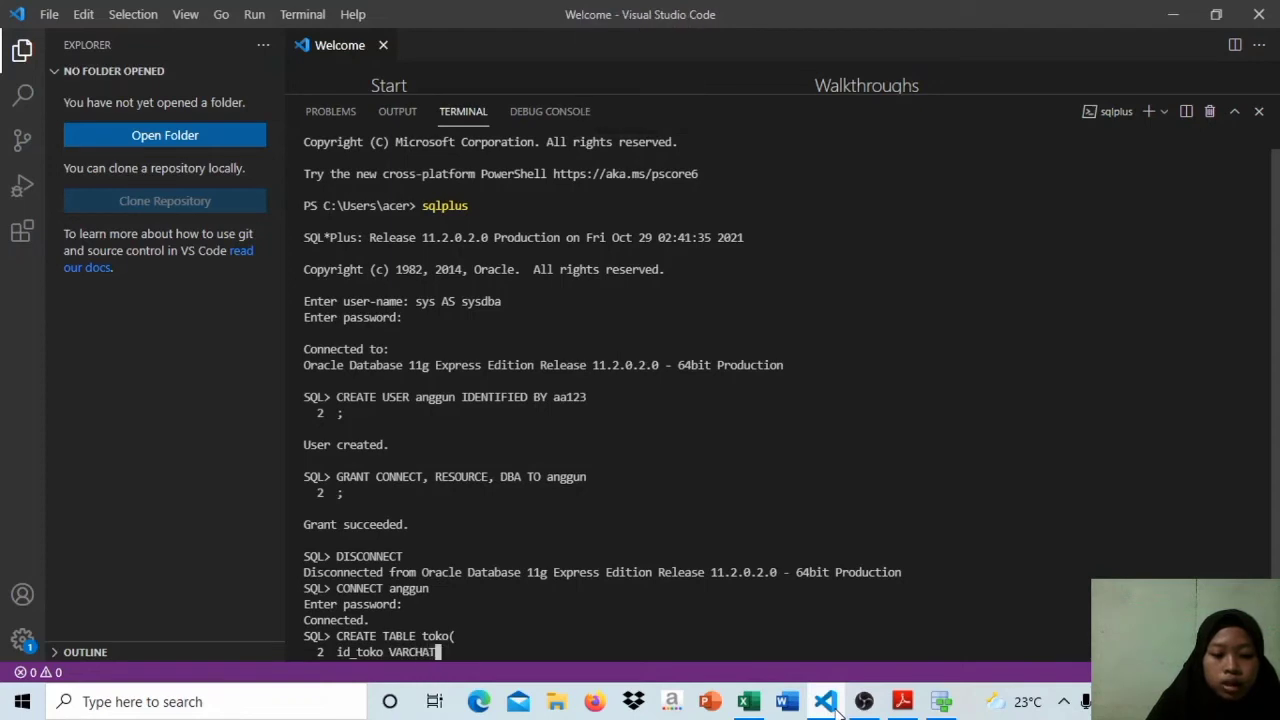
key(BackSpace)
text(R2(100))
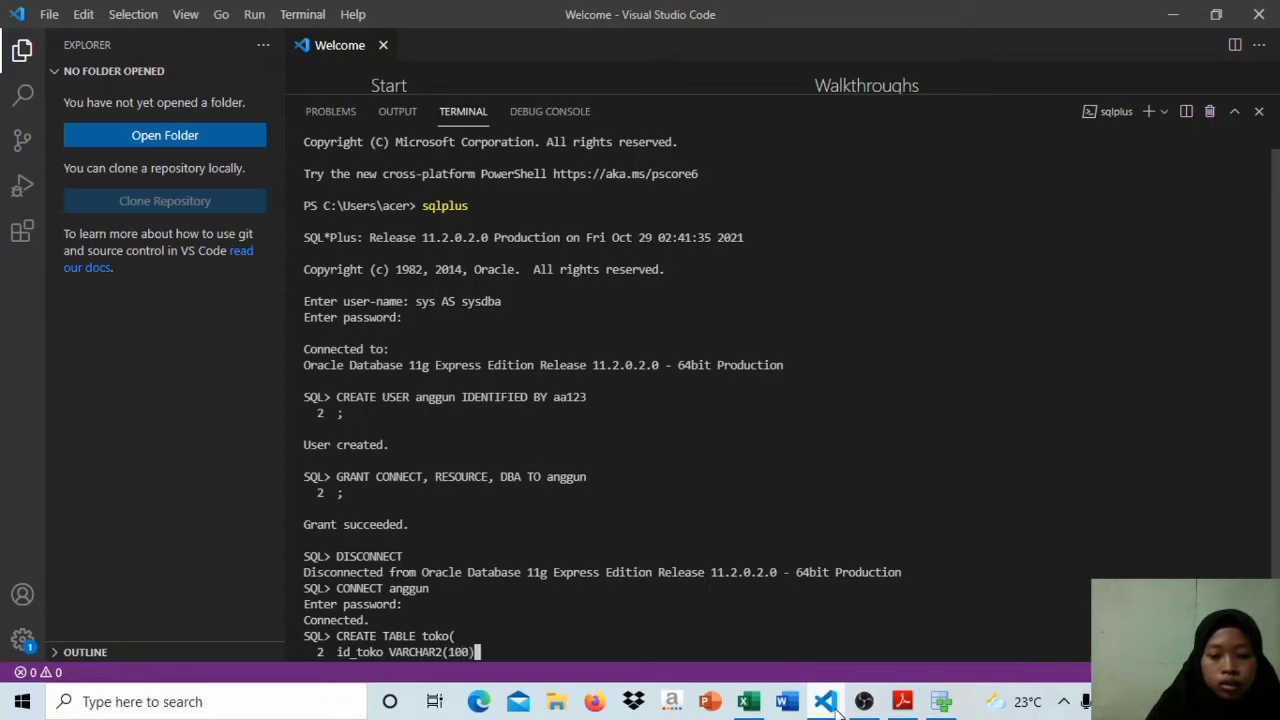
key(BackSpace)
text(,)
key(Return)
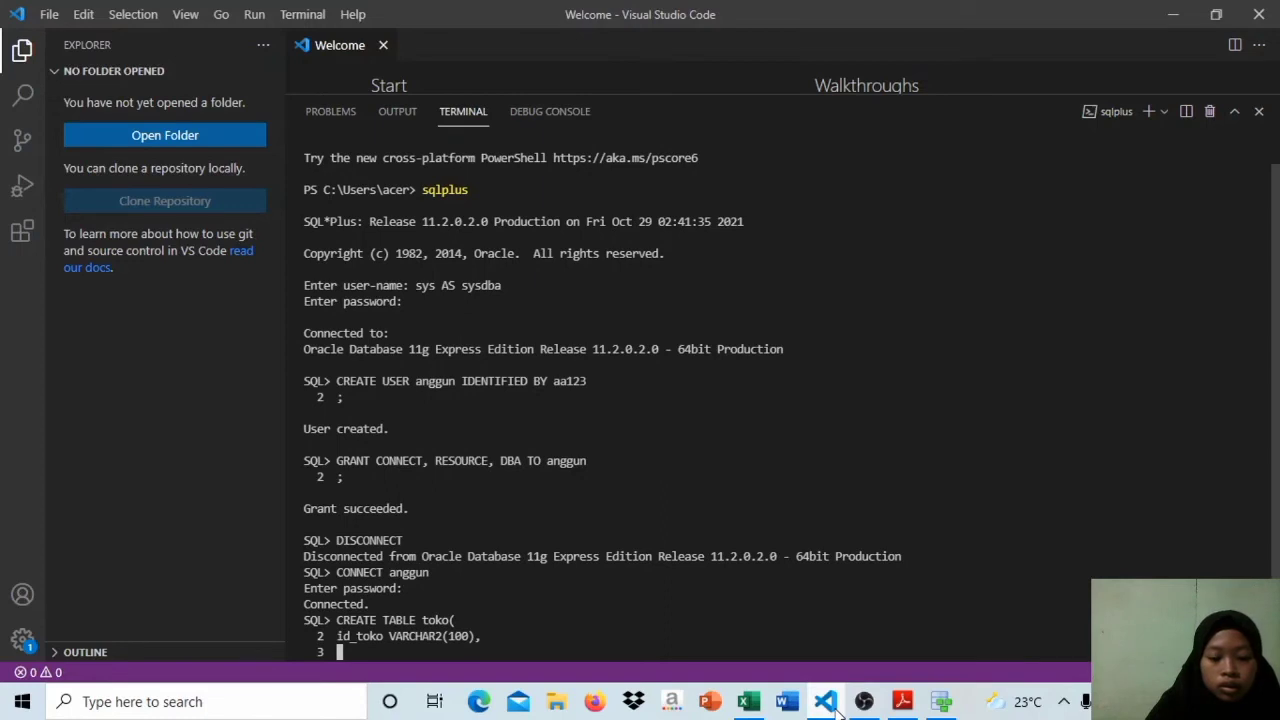
Step: Try to add the store name column as VARCHAR2(100) with a not-null constraint, and abandon the mistyped CREATE TABLE statement
key(Caps_Lock)
text(naa)
key(Caps_Lock)
text(V)
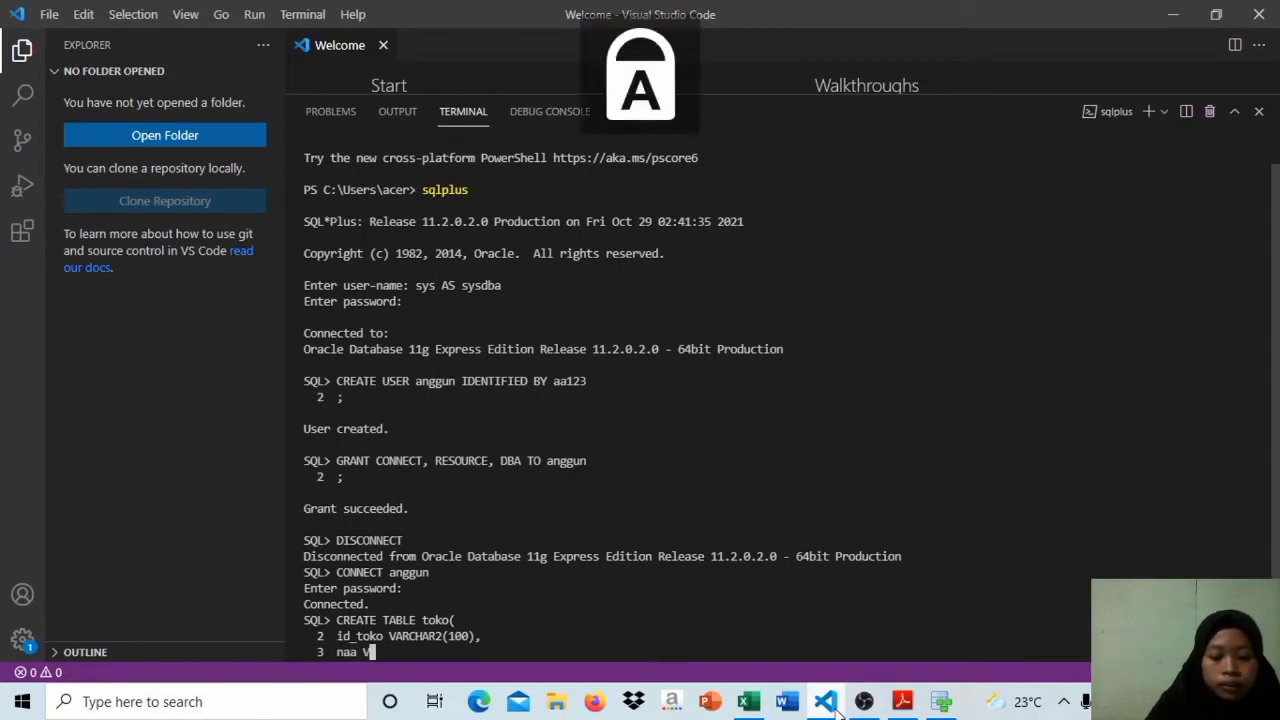
text(ARCHAR2()
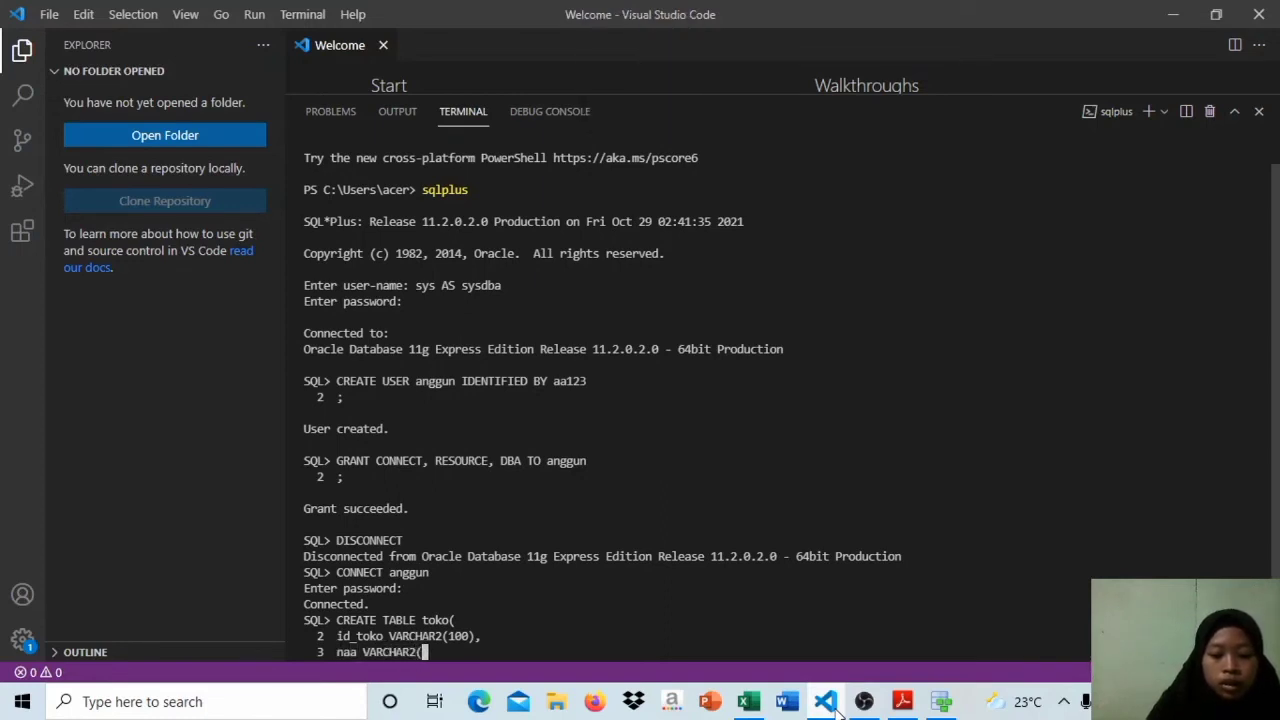
text(100))
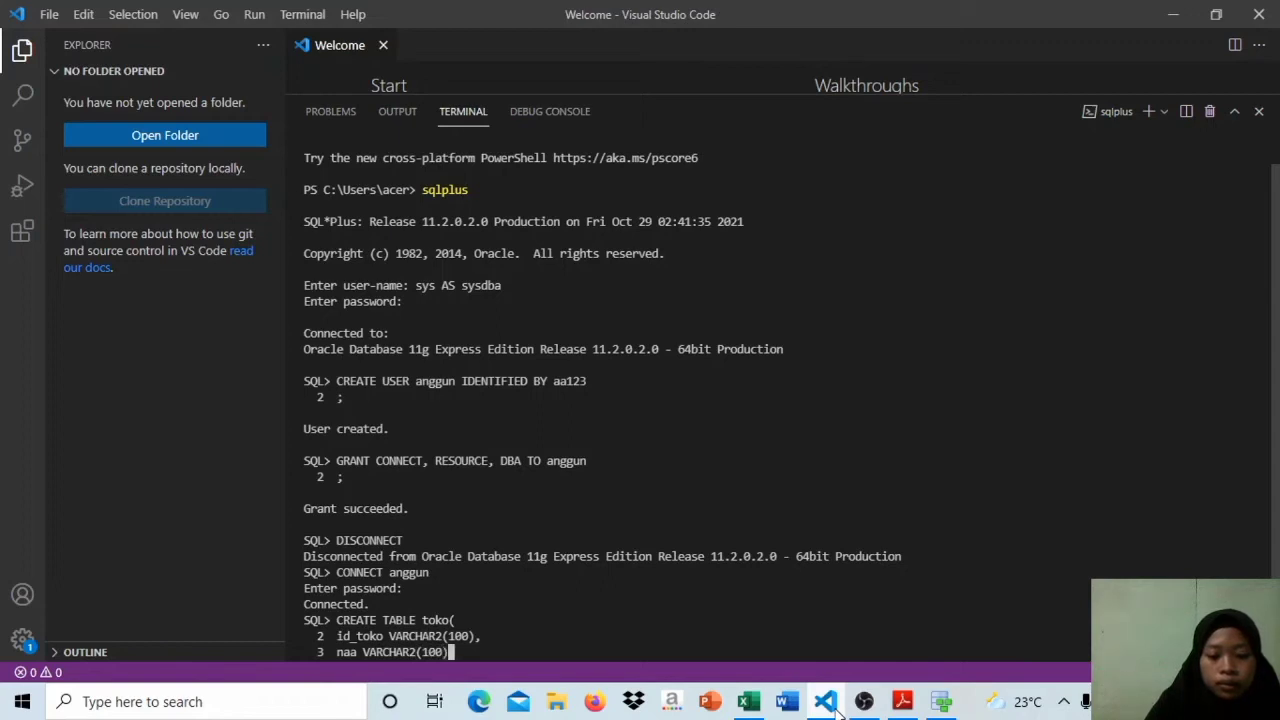
key(Caps_Lock)
key(Caps_Lock)
text(NO)
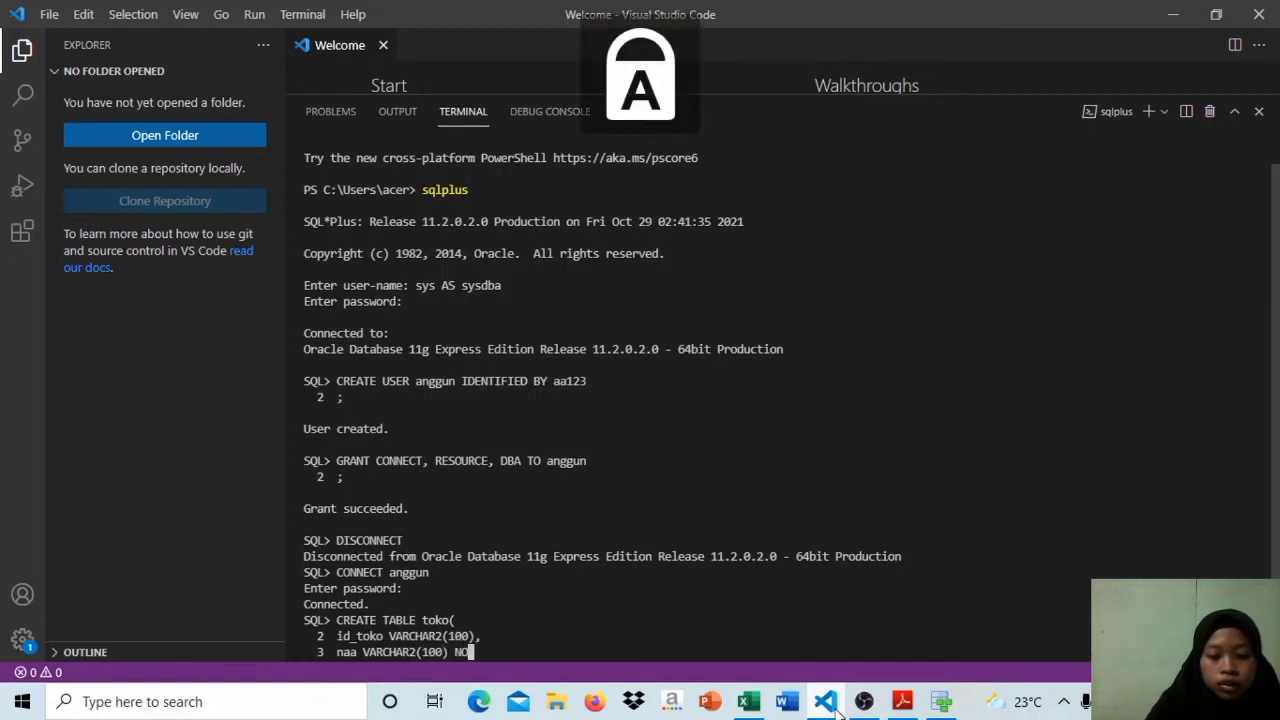
text(TT NULL)
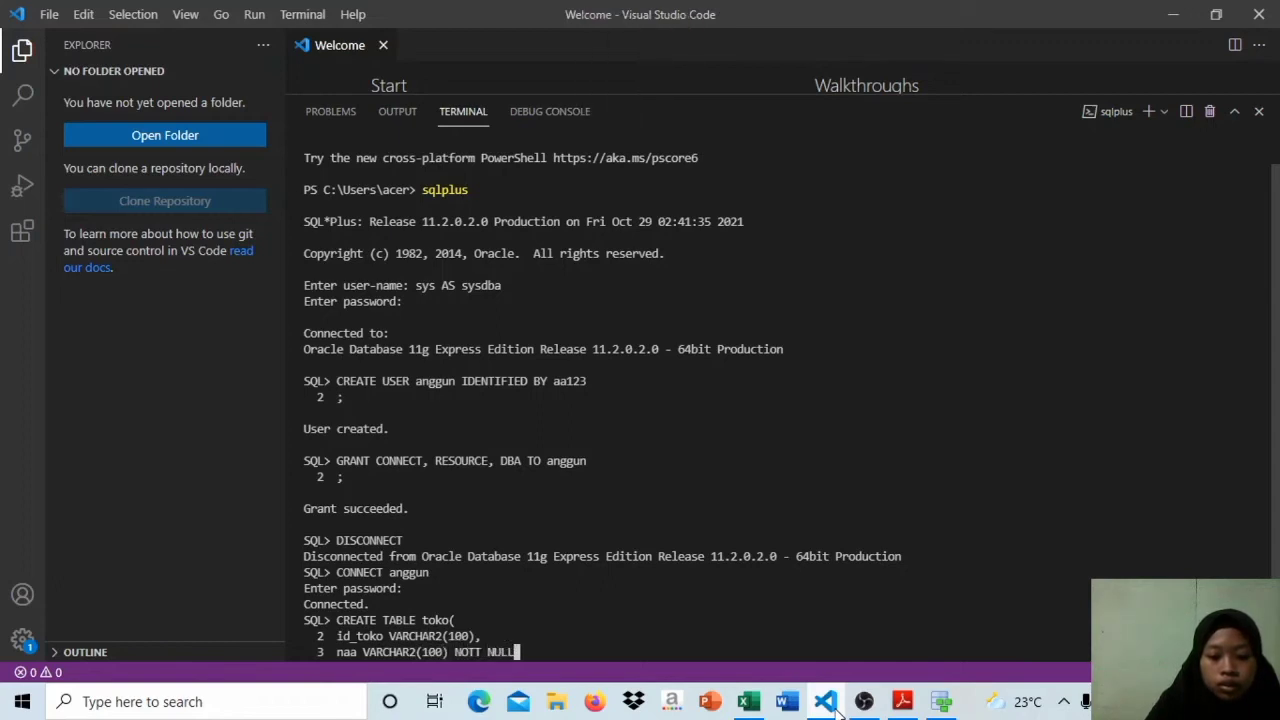
text(,)
key(Return)
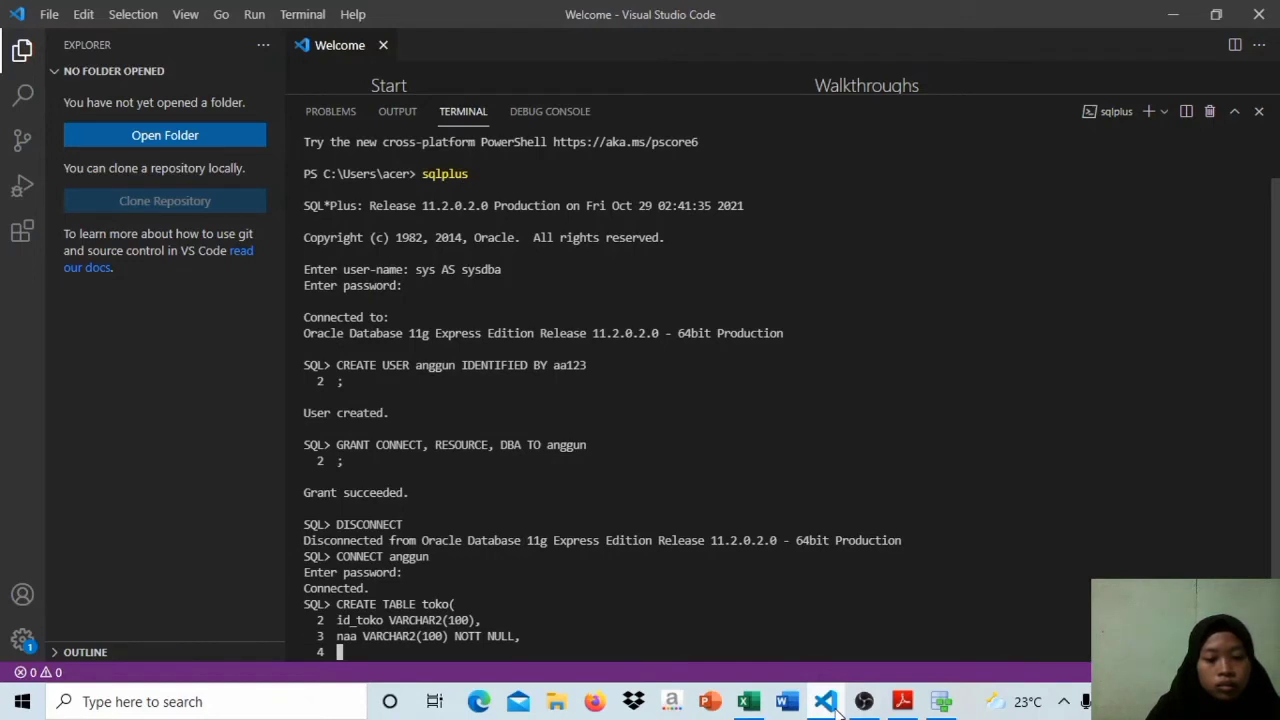
key(Return)
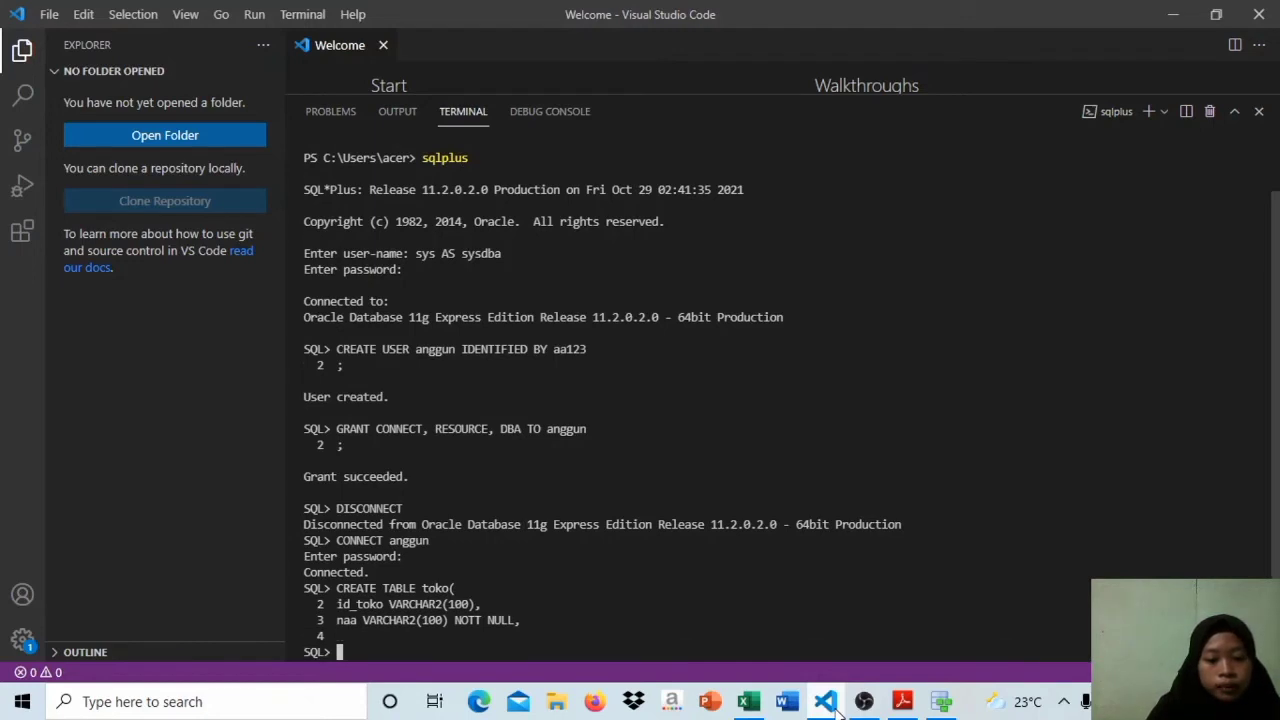
Step: Start a fresh CREATE TABLE statement for toko with an opening parenthesis
text(CRE)
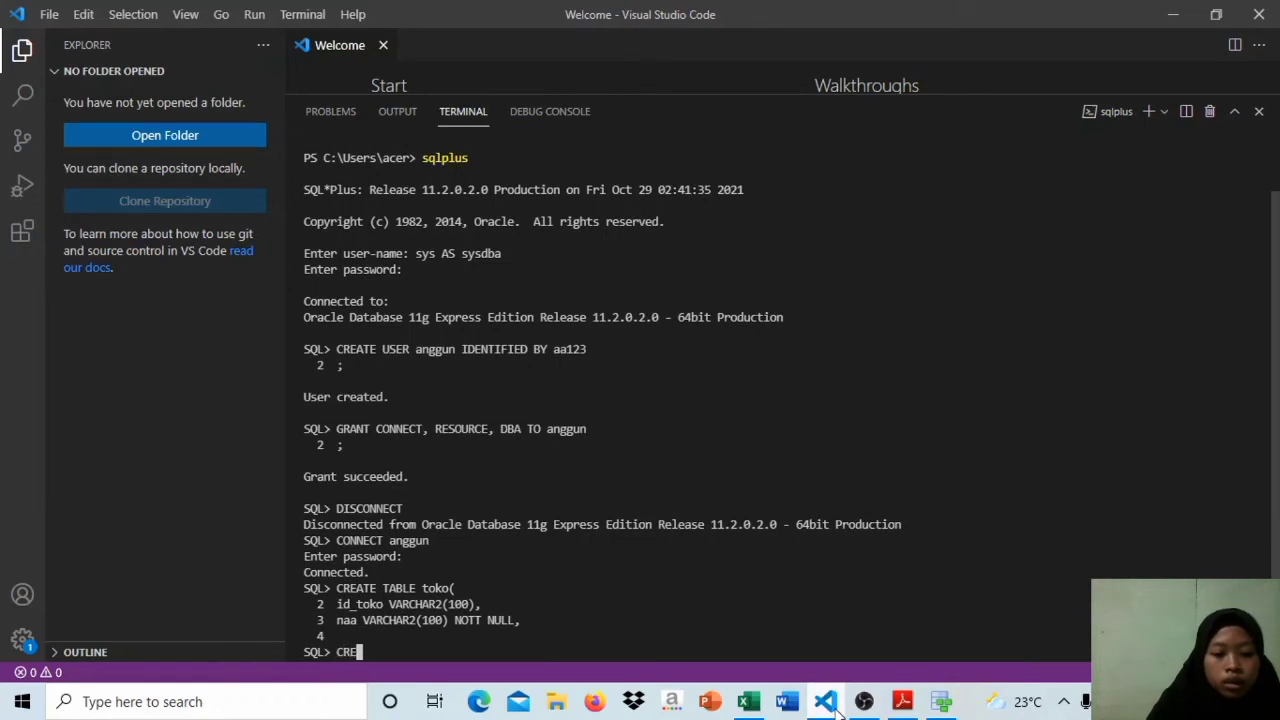
text(ATE TABLE)
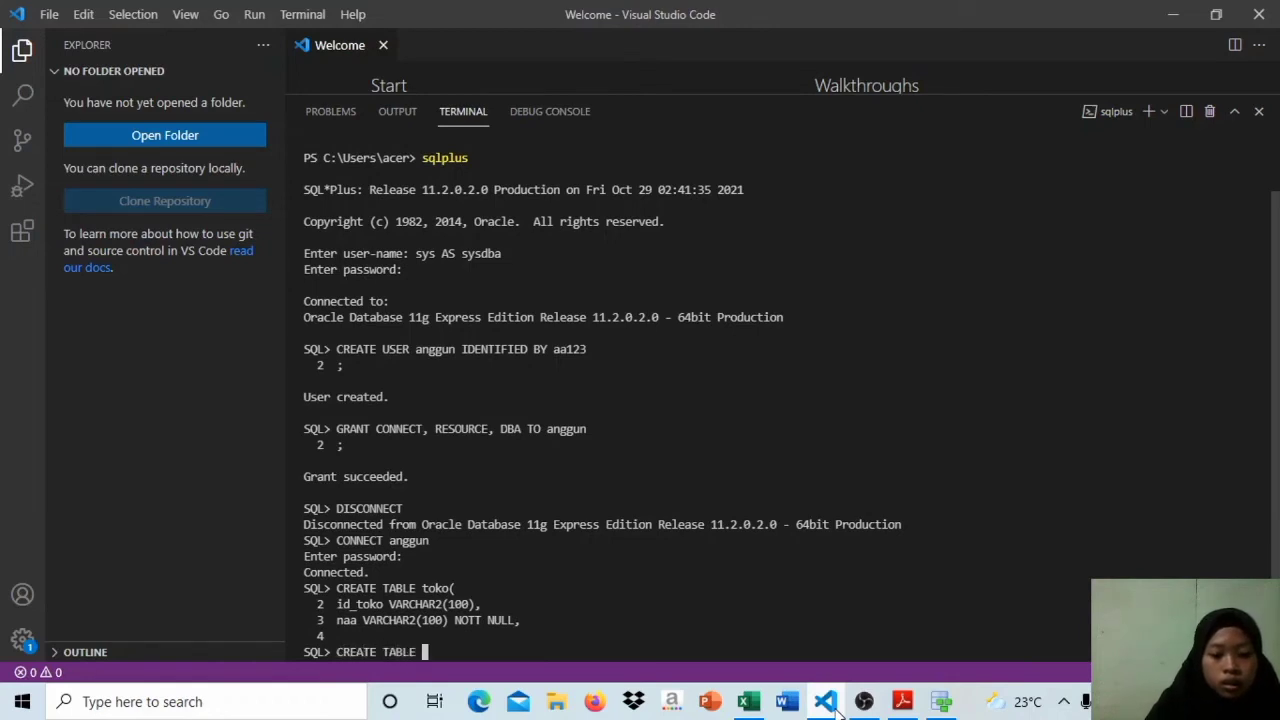
key(Caps_Lock)
text(toko()
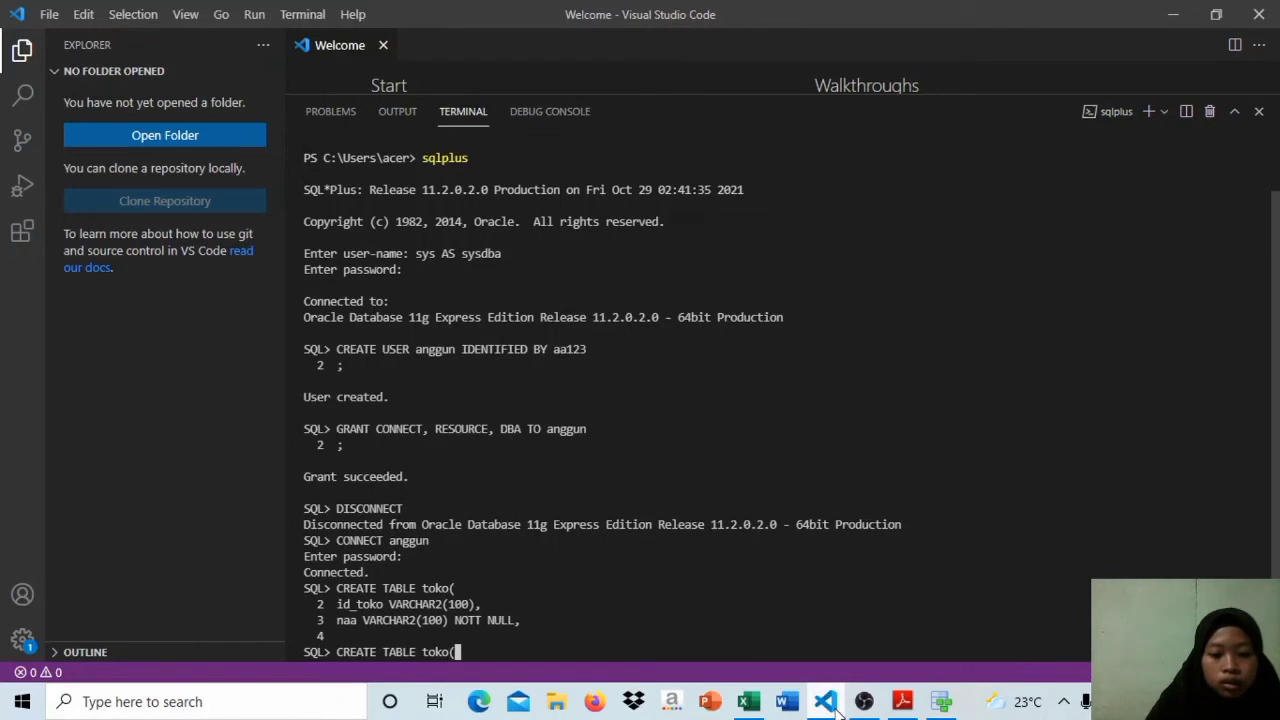
key(Return)
Step: Define the id_toko column as VARCHAR2(100) on the second line of the new toko statement
key(Caps_Lock)
text(I)
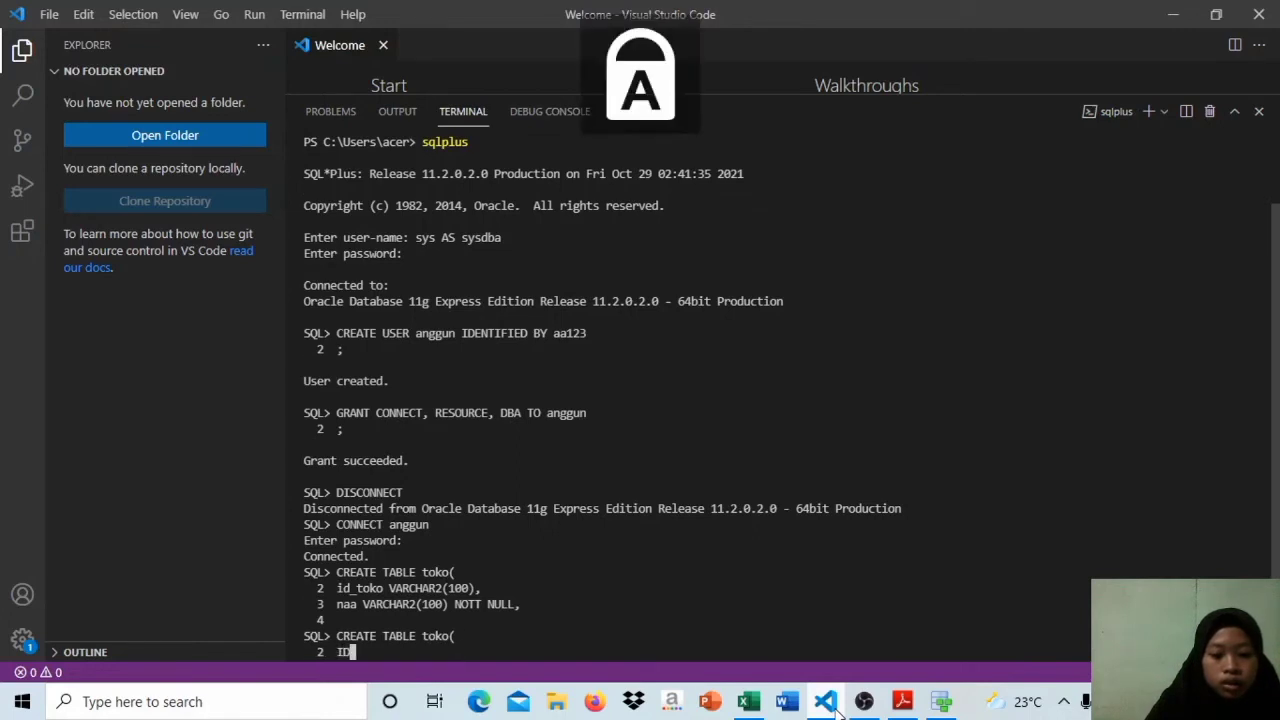
key(Caps_Lock)
key(BackSpace)
text(id)
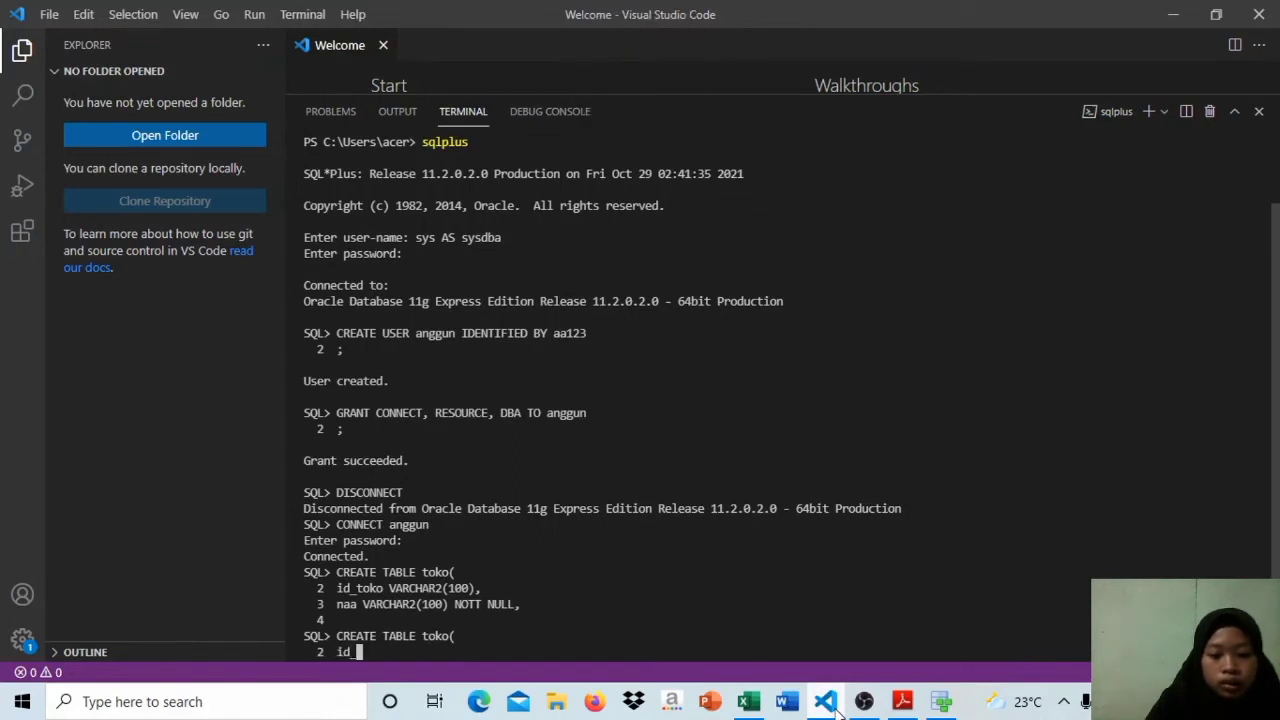
text(_toko)
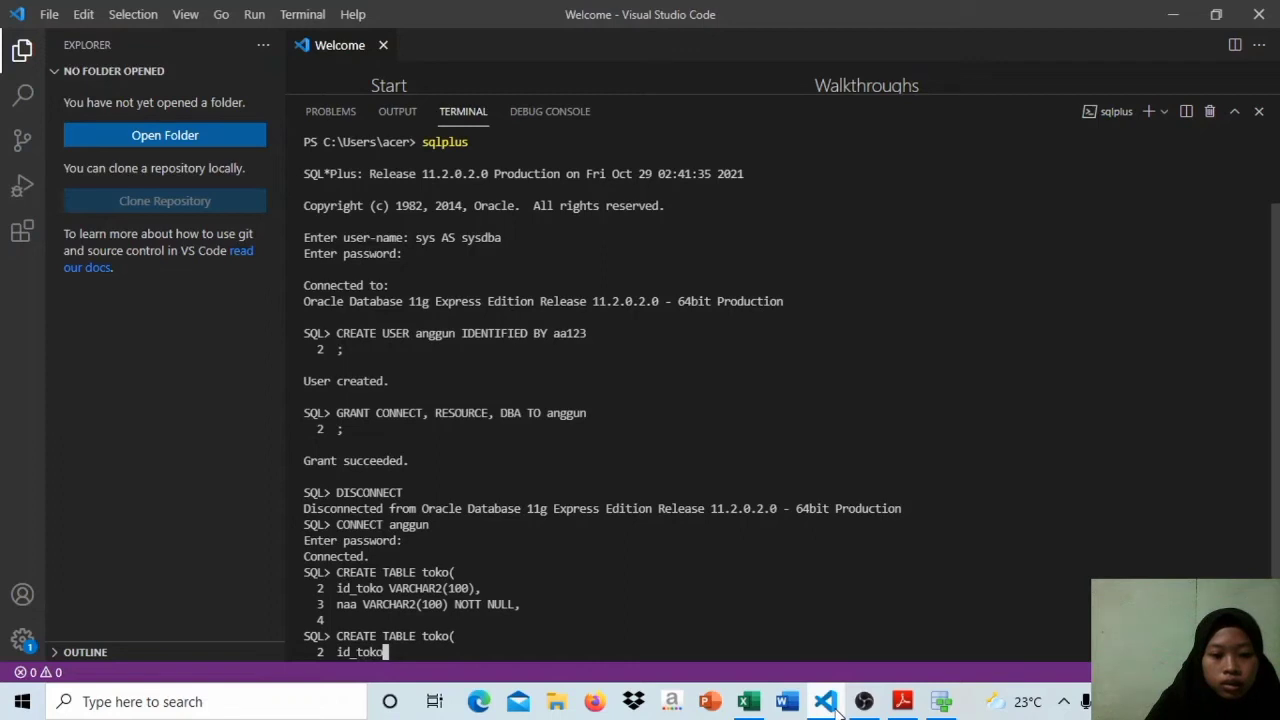
key(Caps_Lock)
text(VARCHAR)
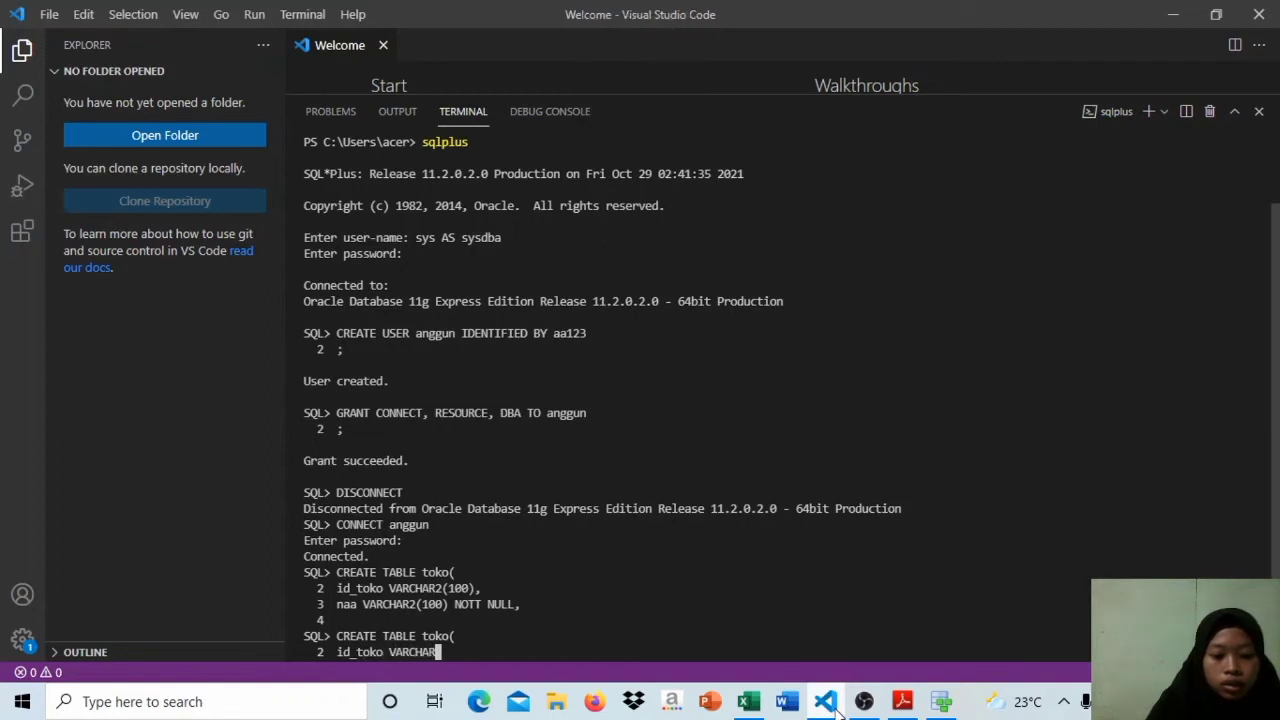
text(2(100)
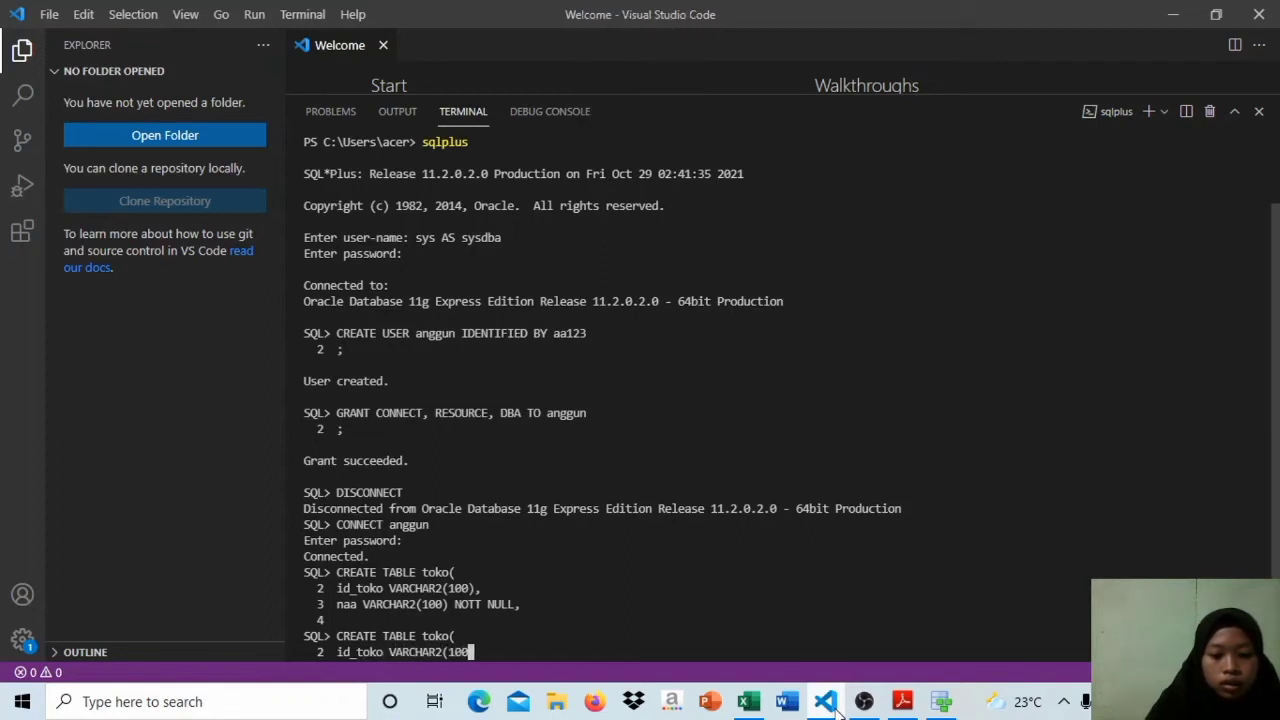
text(),)
key(Return)
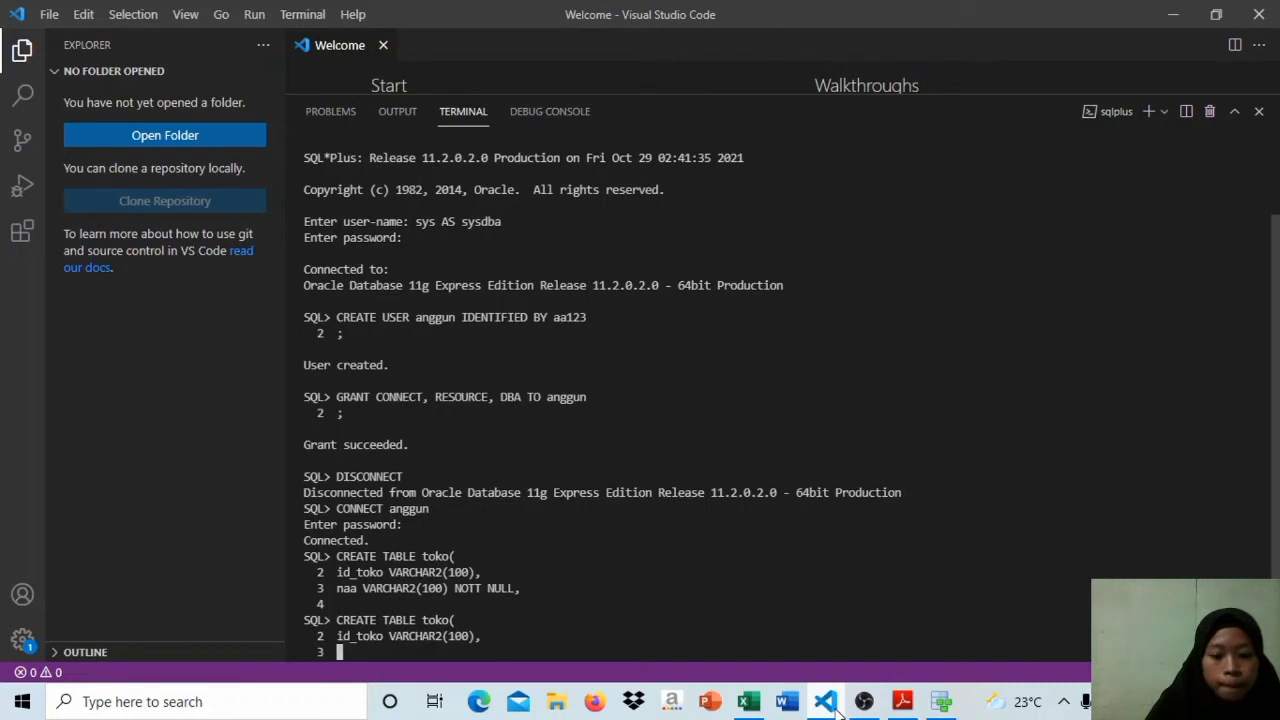
Step: Define the nama column as VARCHAR2(100) NOT NULL on the third line of the toko statement
key(Caps_Lock)
key(Caps_Lock)
key(Caps_Lock)
text(nama)
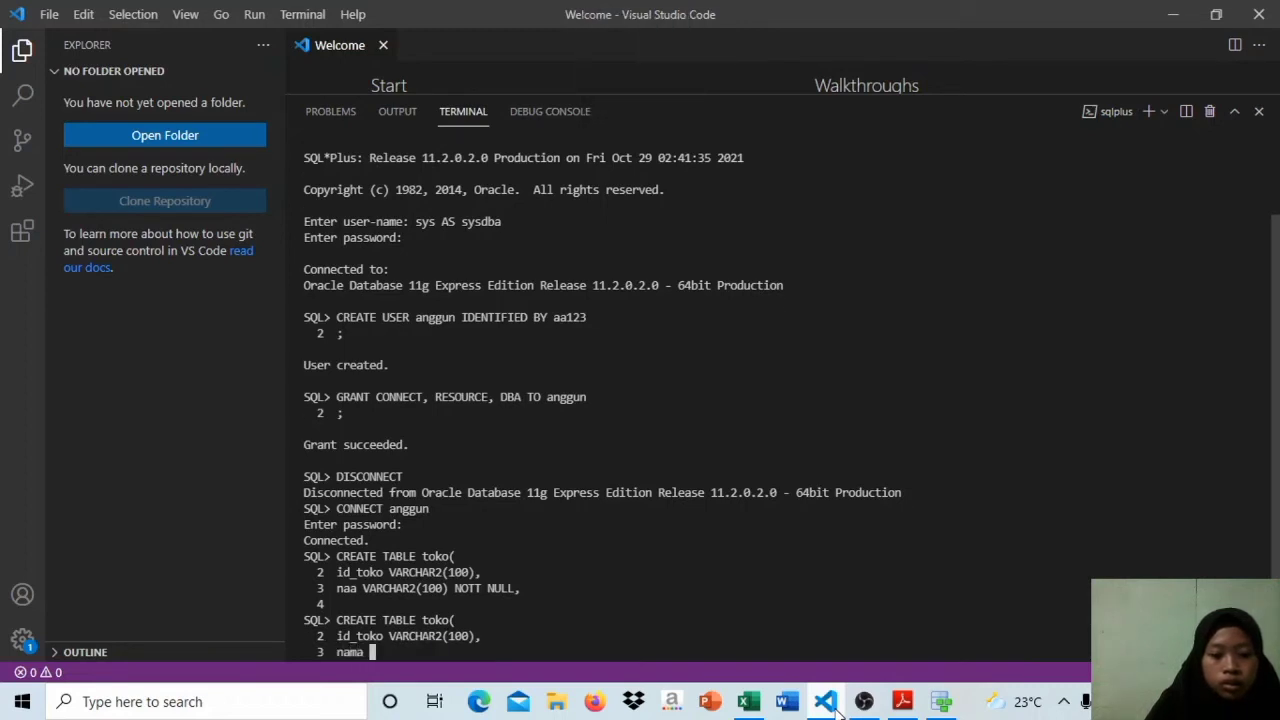
key(Caps_Lock)
text(VARCHAR)
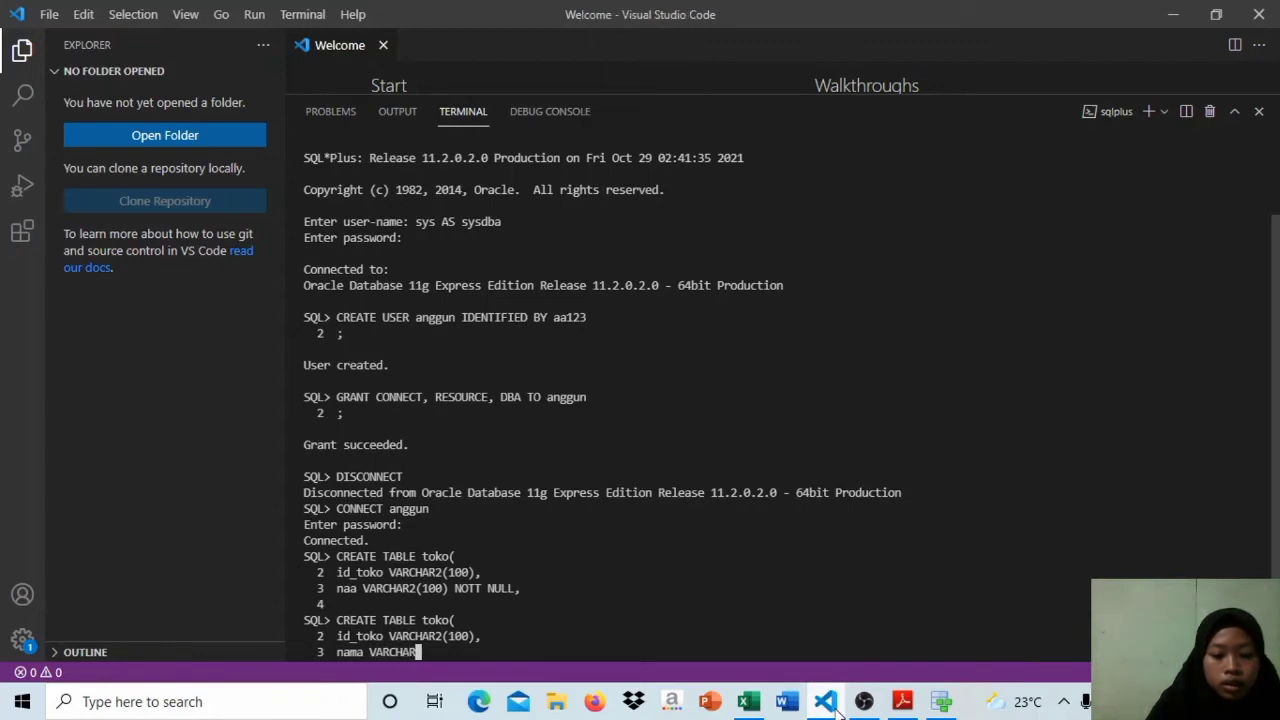
text(2(100))
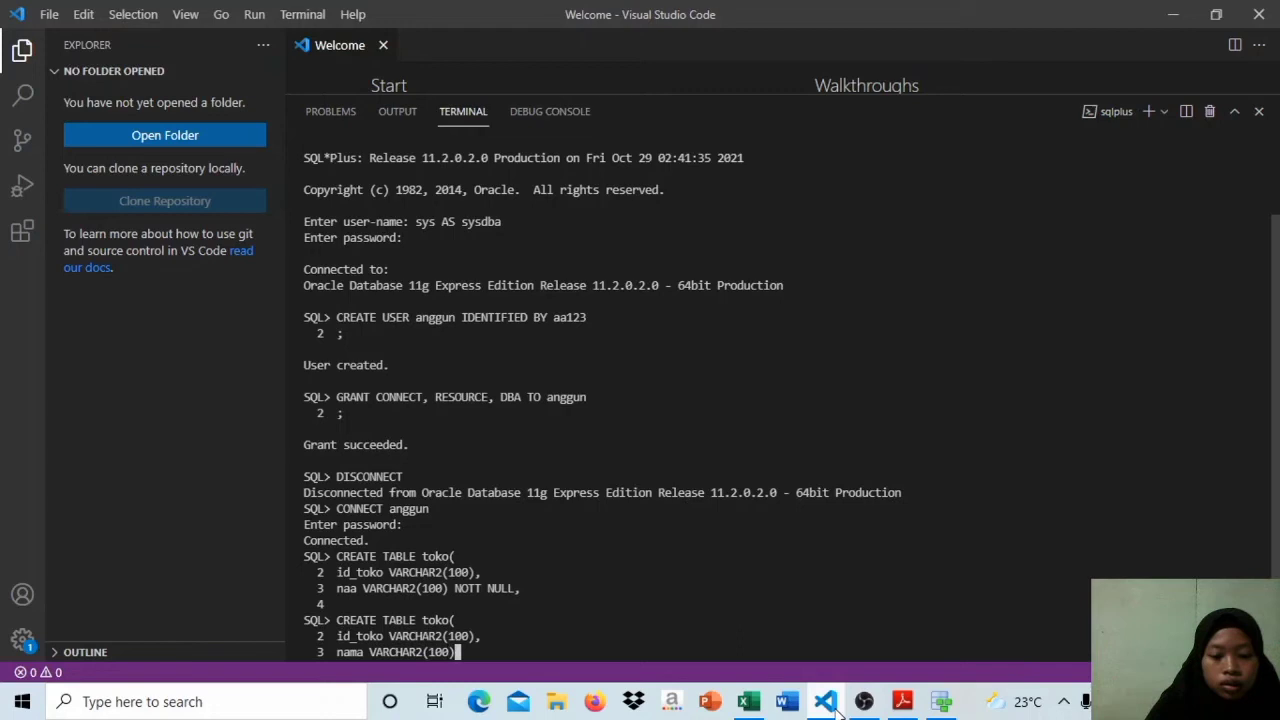
key(Caps_Lock)
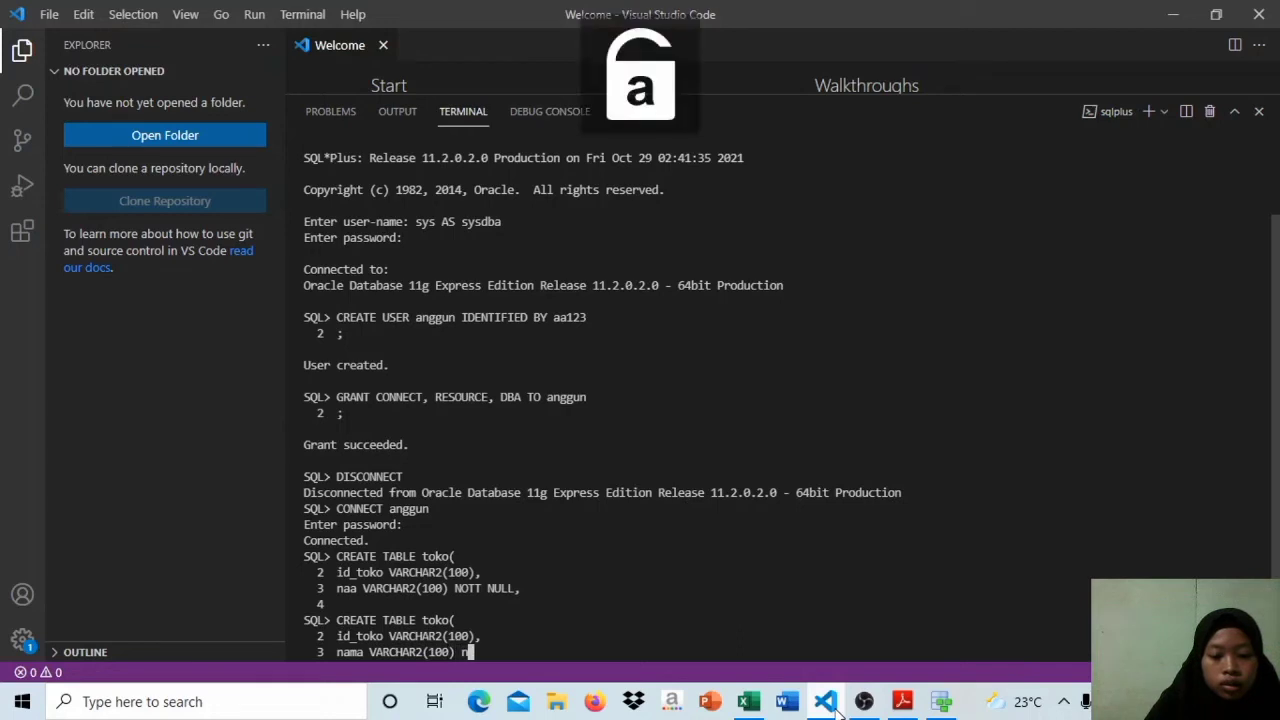
key(Caps_Lock)
text(NO)
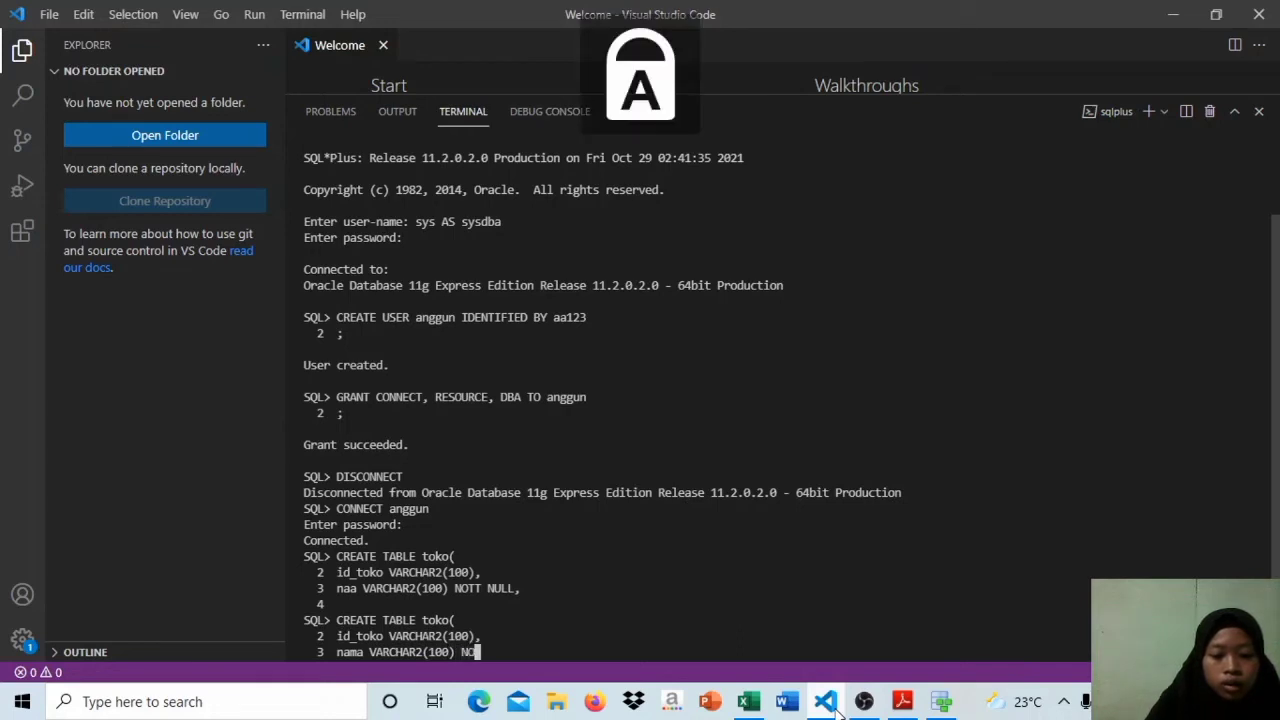
text(T NULL,)
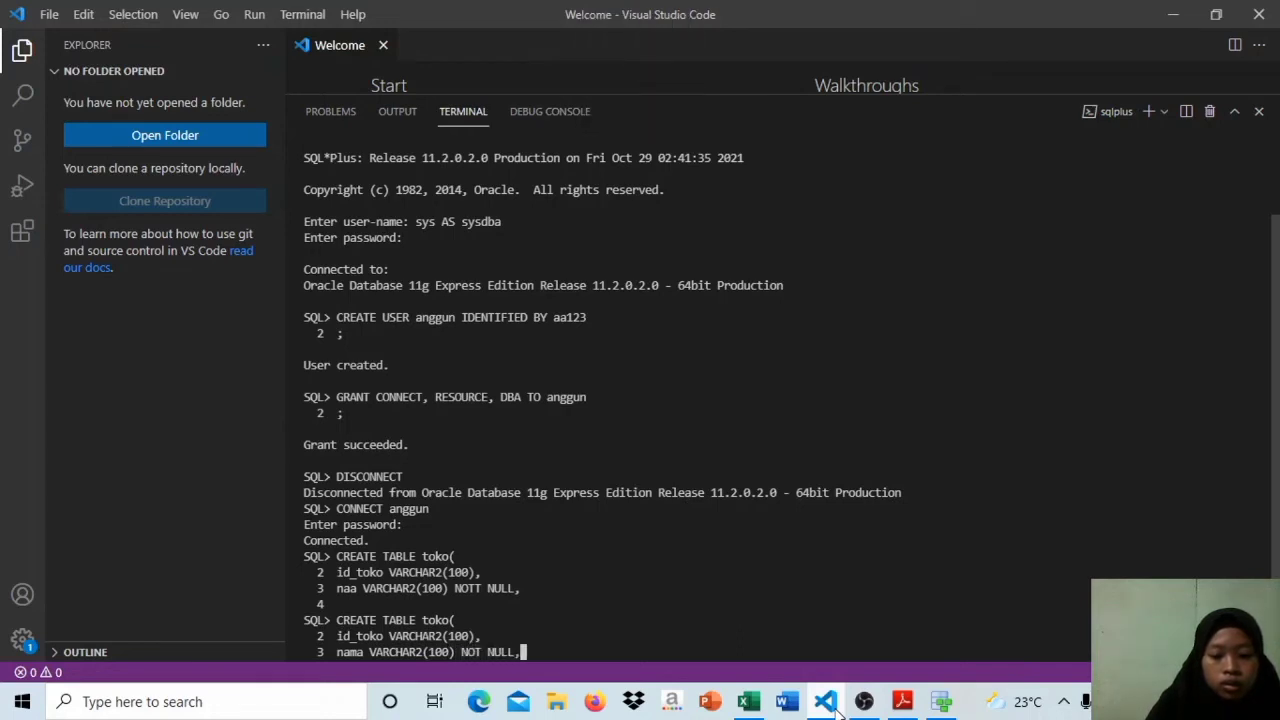
key(Return)
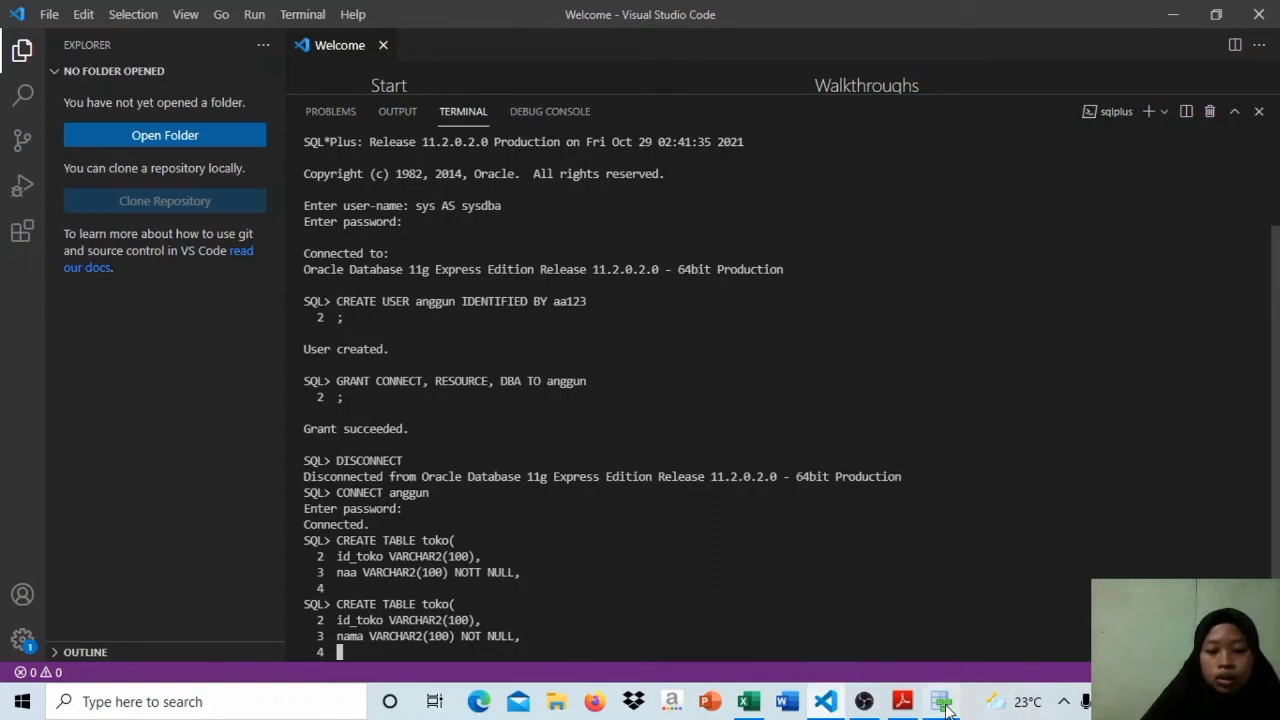
Step: Switch to Data Modeler to check the Toko table's remaining column in the relational diagram, and return to the SQL*Plus terminal
mouse_move(942, 701)
click(918, 620)
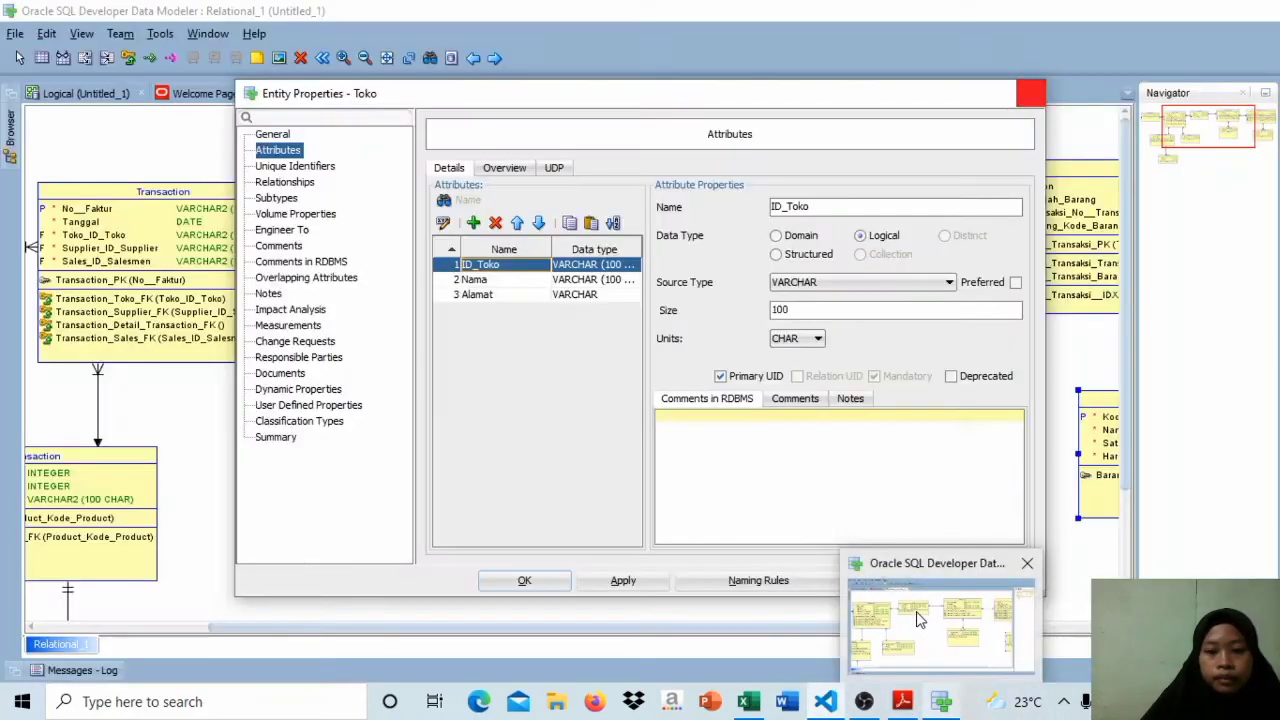
click(917, 613)
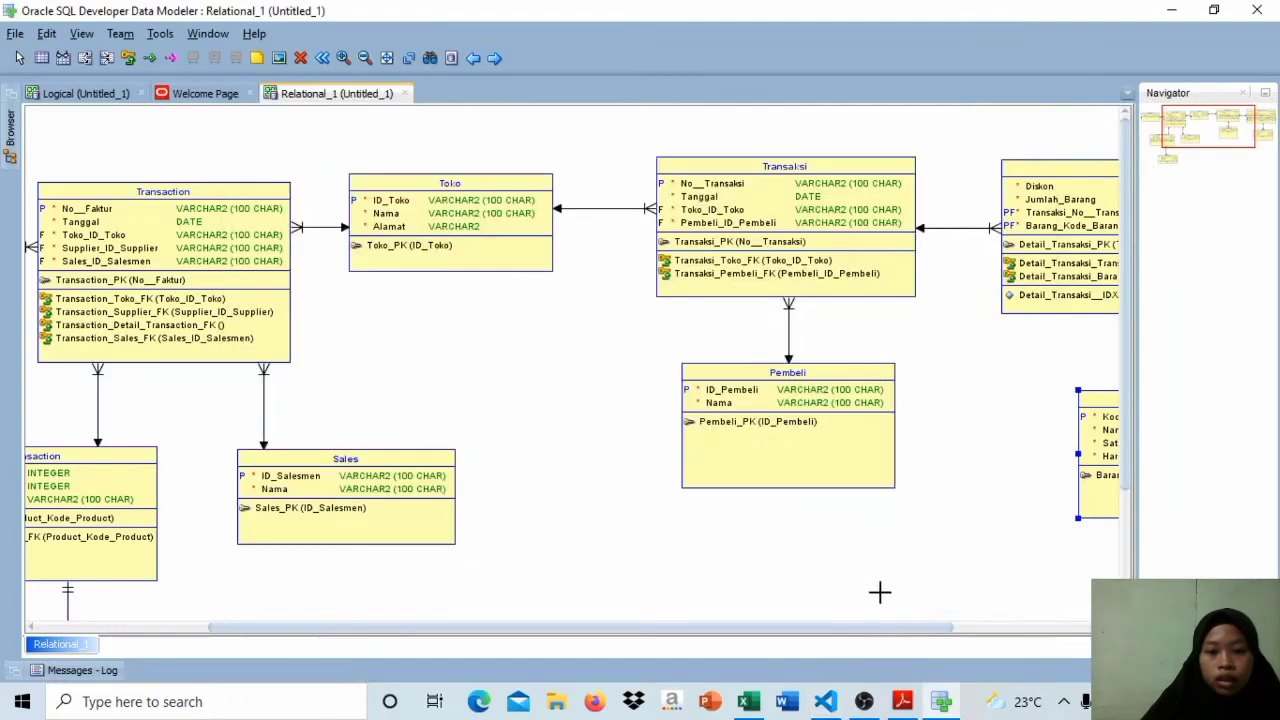
click(826, 703)
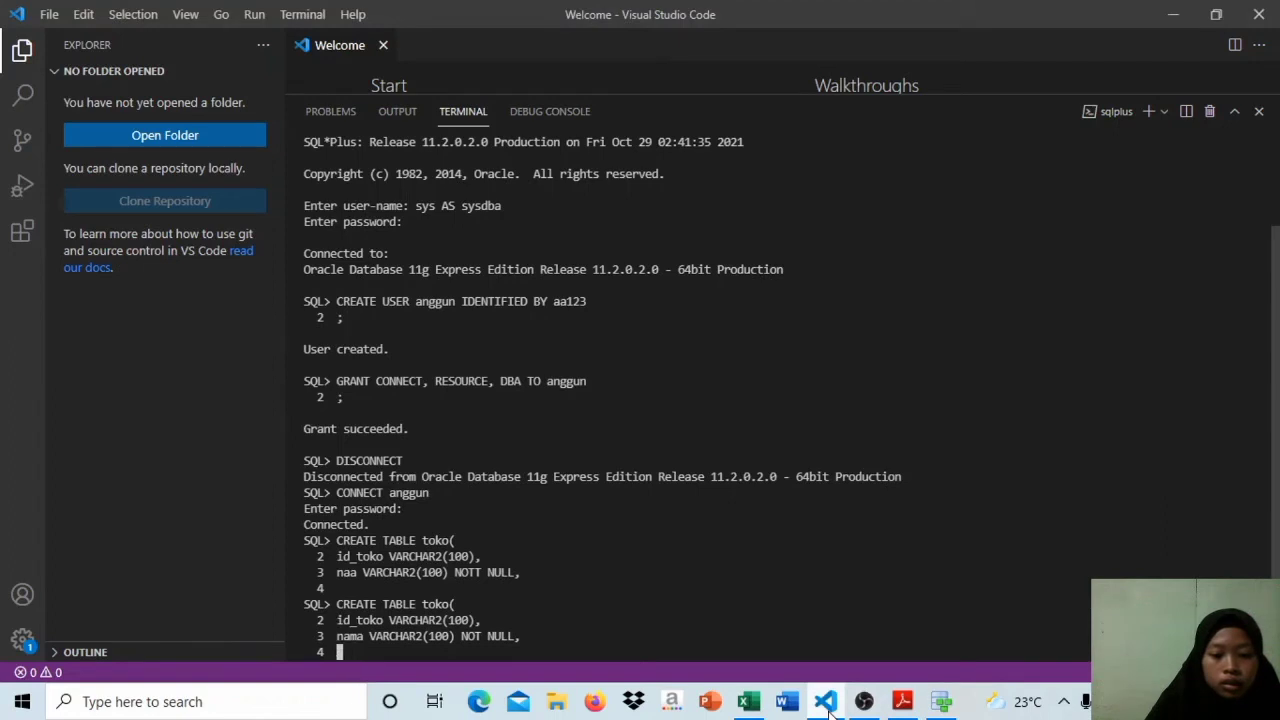
Step: Define the alamat column as VARCHAR2(100) NOT NULL on the fourth line of the toko statement
key(Caps_Lock)
text(alamat)
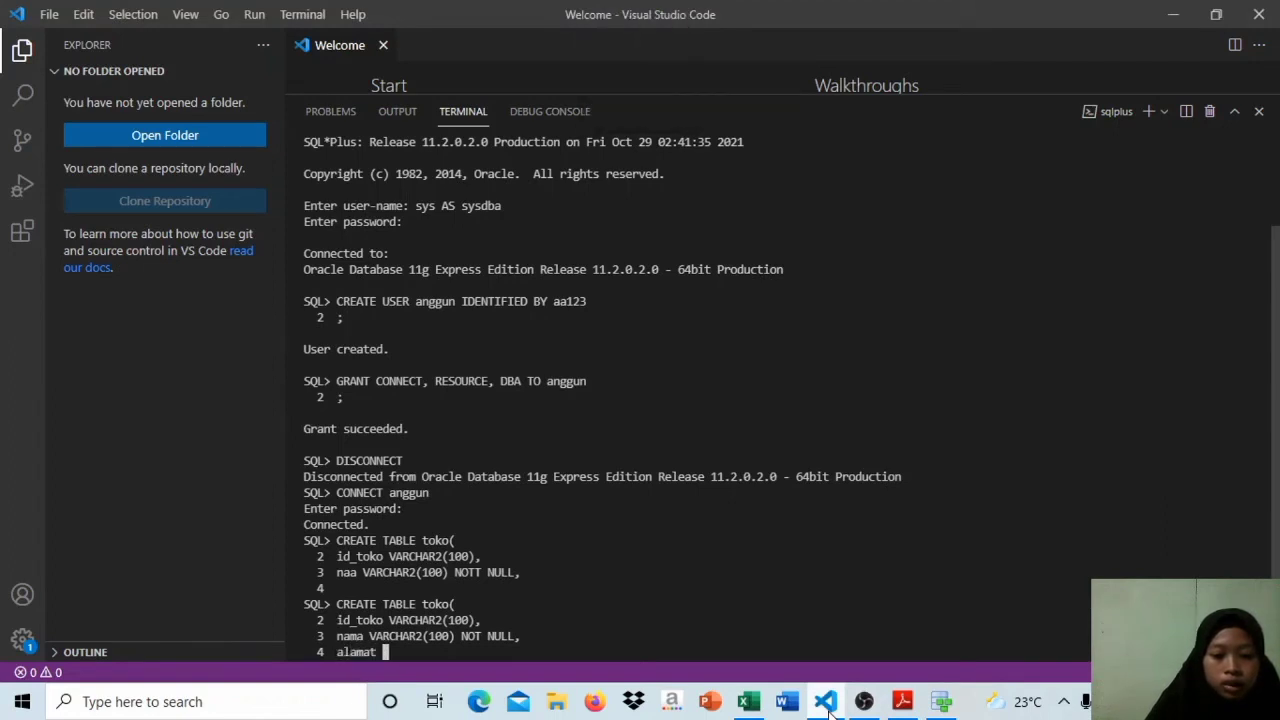
key(Caps_Lock)
text(VARCHAR2()
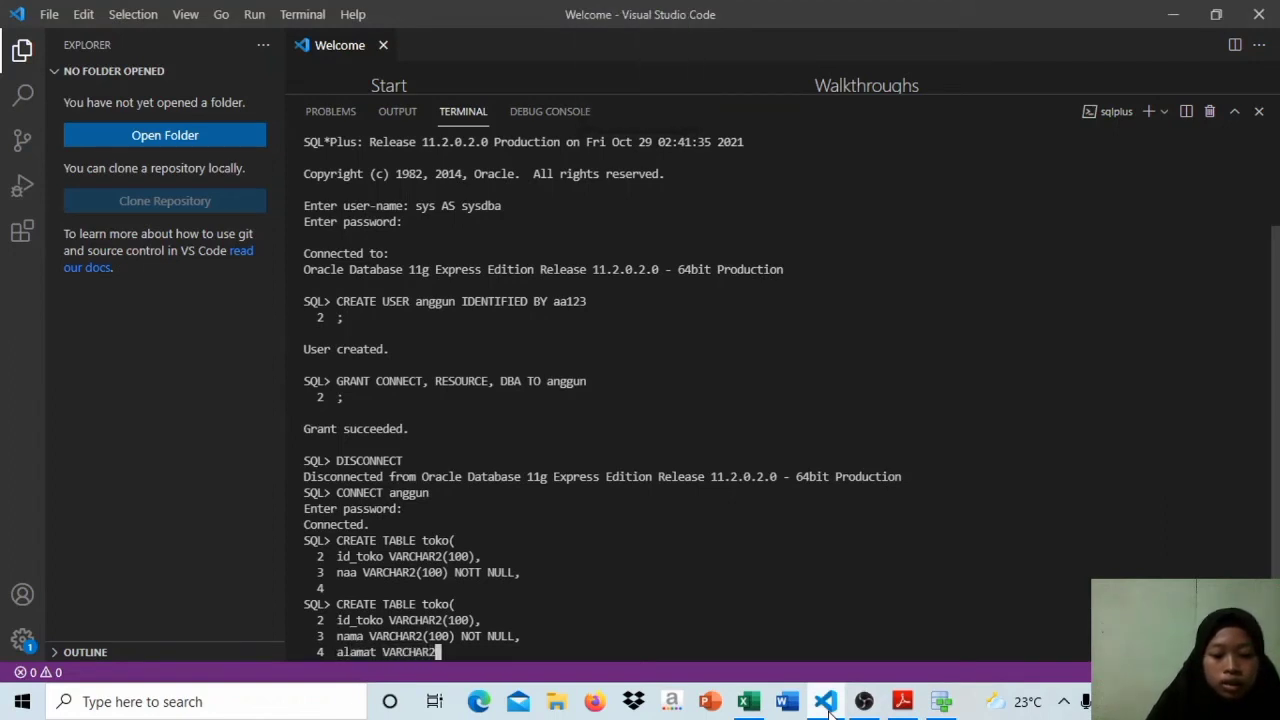
text(100))
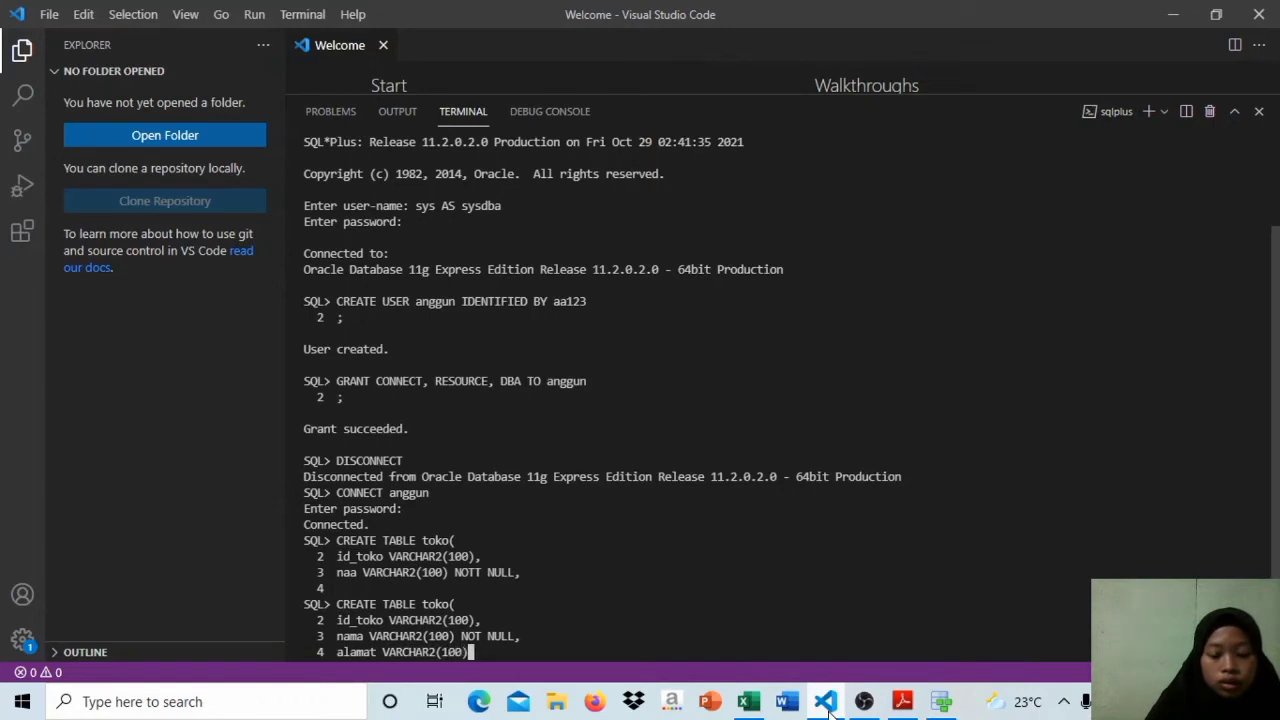
key(Caps_Lock)
text(not)
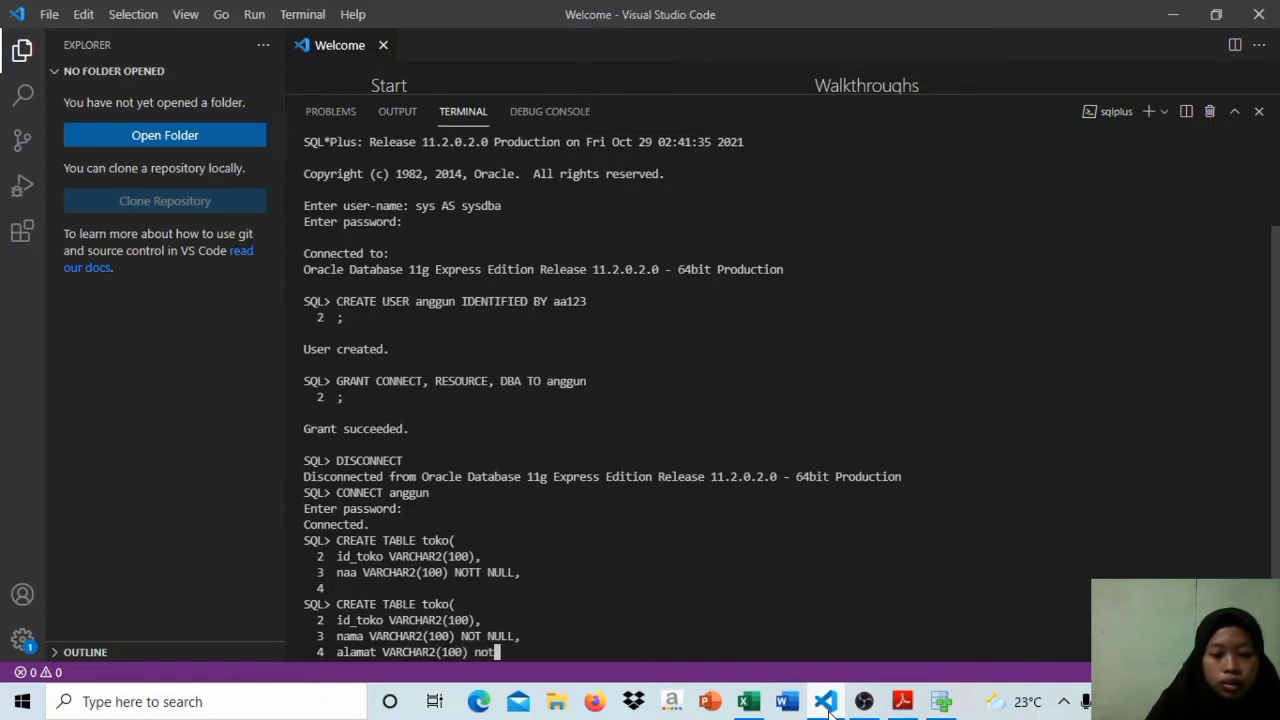
key(BackSpace)
key(BackSpace)
key(BackSpace)
key(Caps_Lock)
text(NOT NULL,)
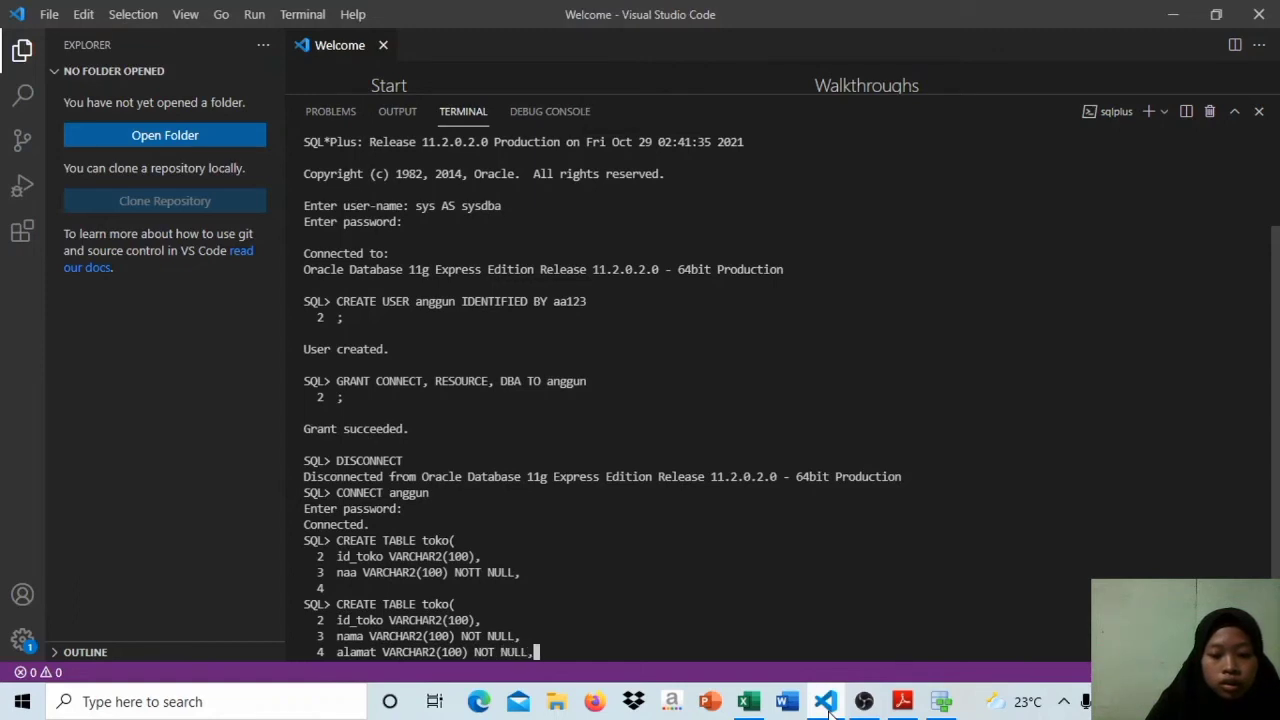
key(Return)
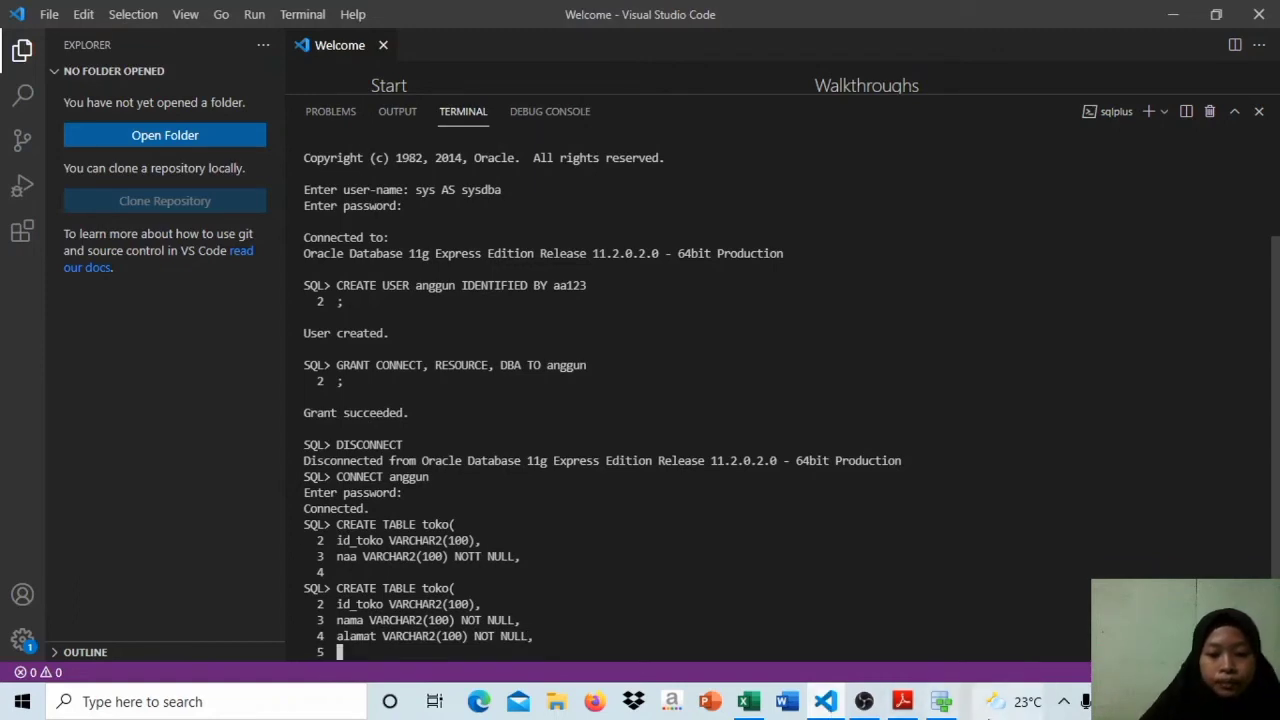
Step: Consult the Toko table's primary key in Data Modeler's relational diagram, and switch back to Visual Studio Code
mouse_move(957, 706)
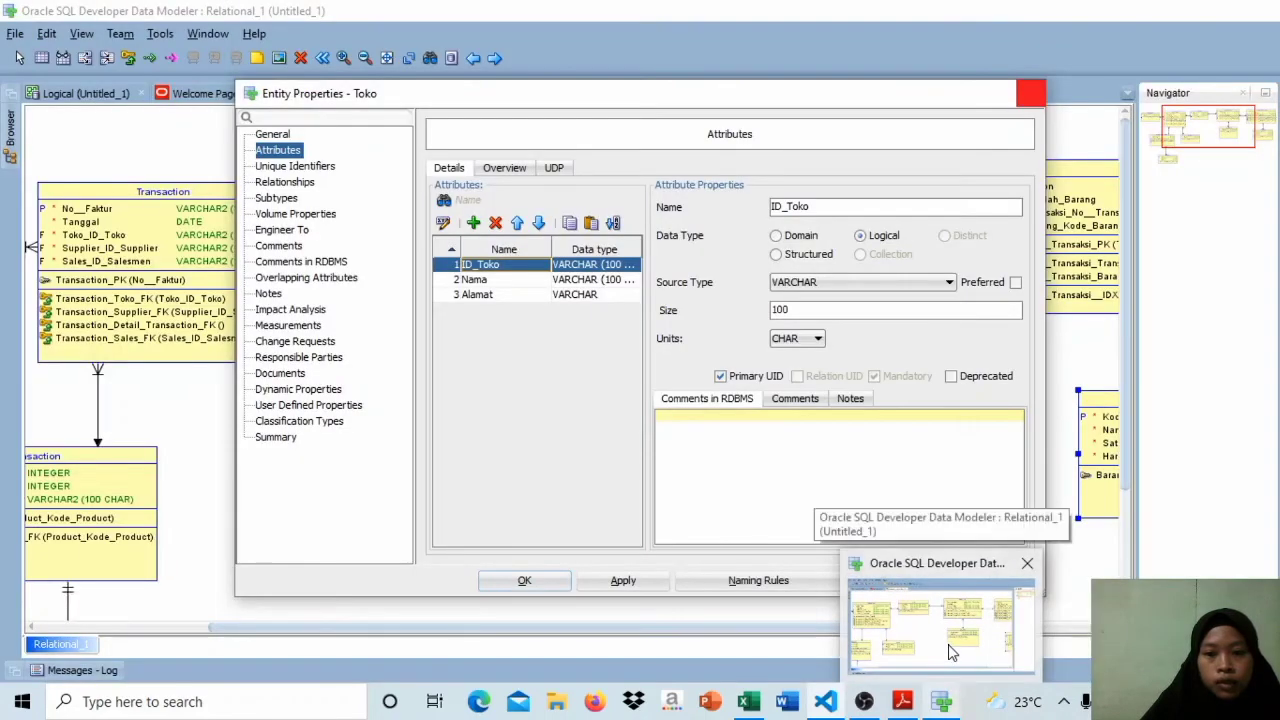
click(950, 650)
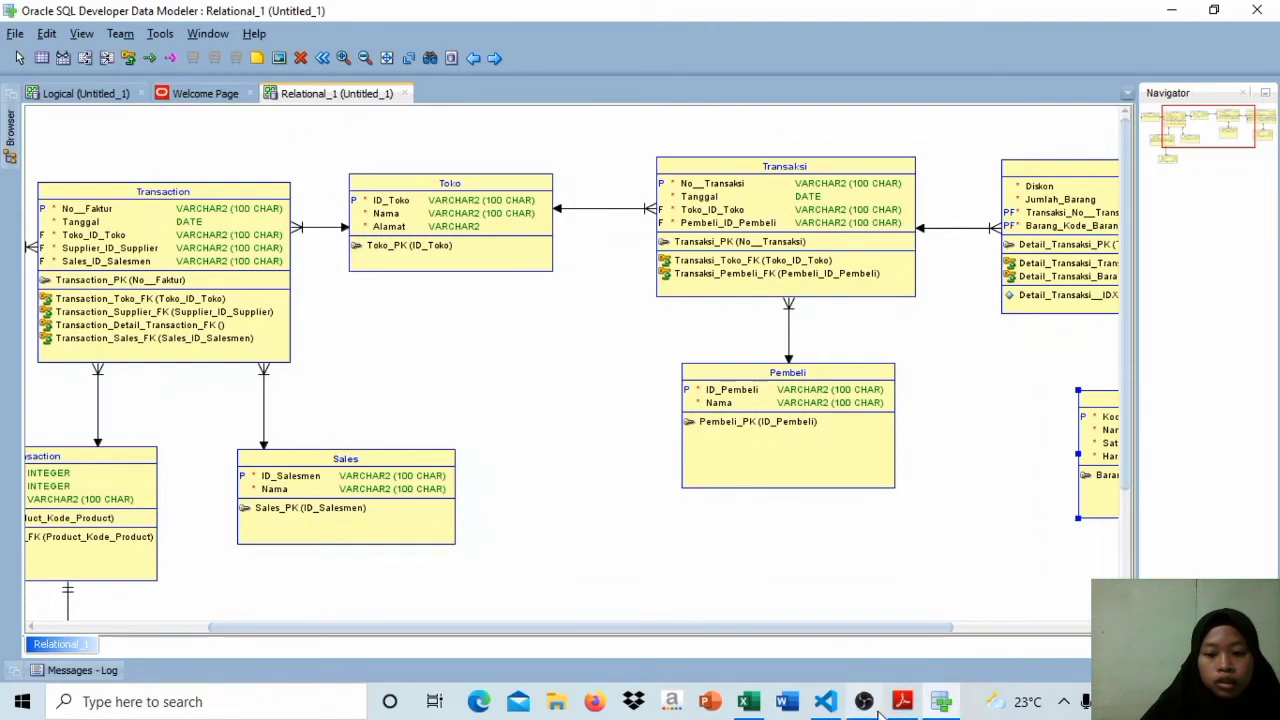
mouse_move(825, 703)
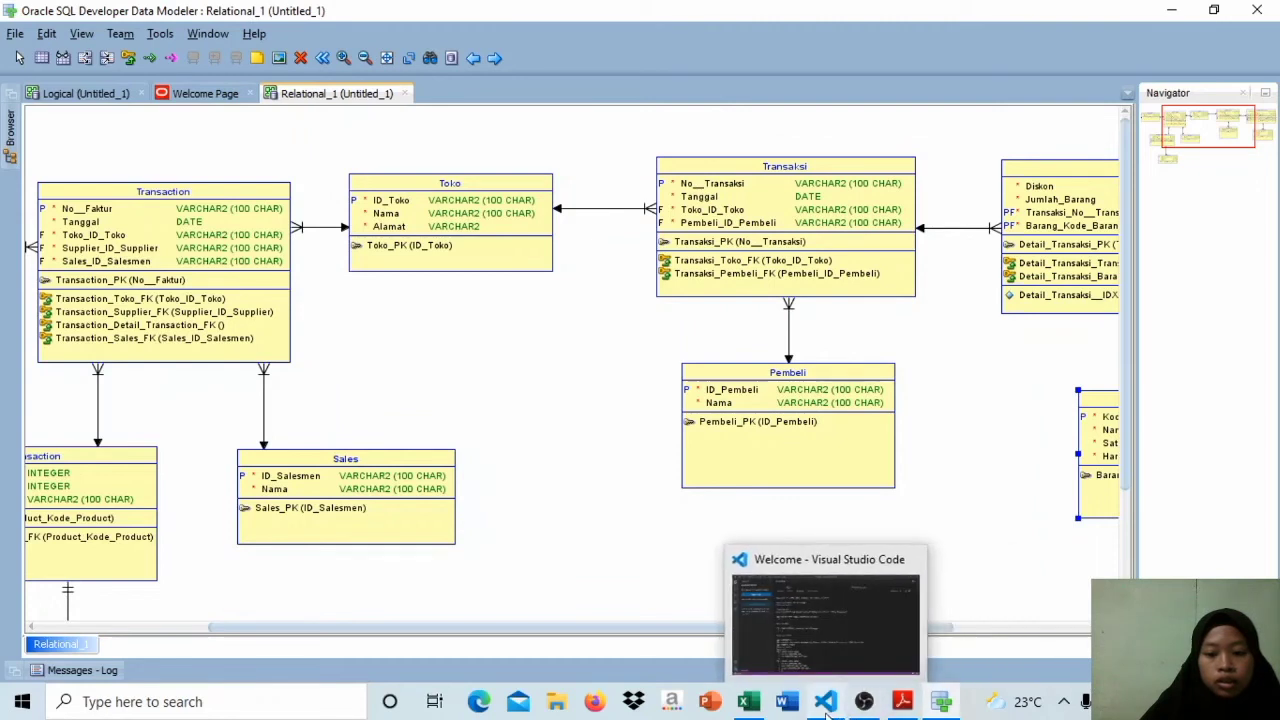
click(806, 645)
Step: Add a PRIMARY KEY constraint on id_toko as the fifth line of the toko statement
key(Caps_Lock)
text(p)
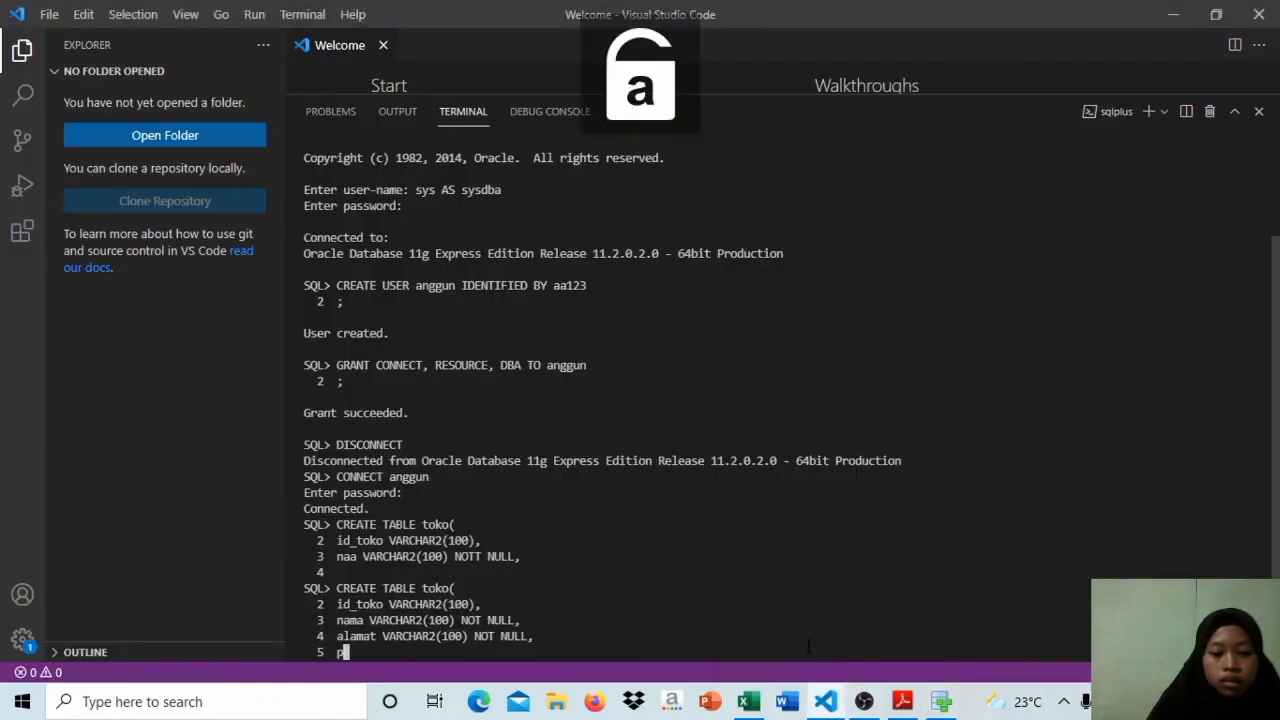
key(Caps_Lock)
key(BackSpace)
text(PRIMAR)
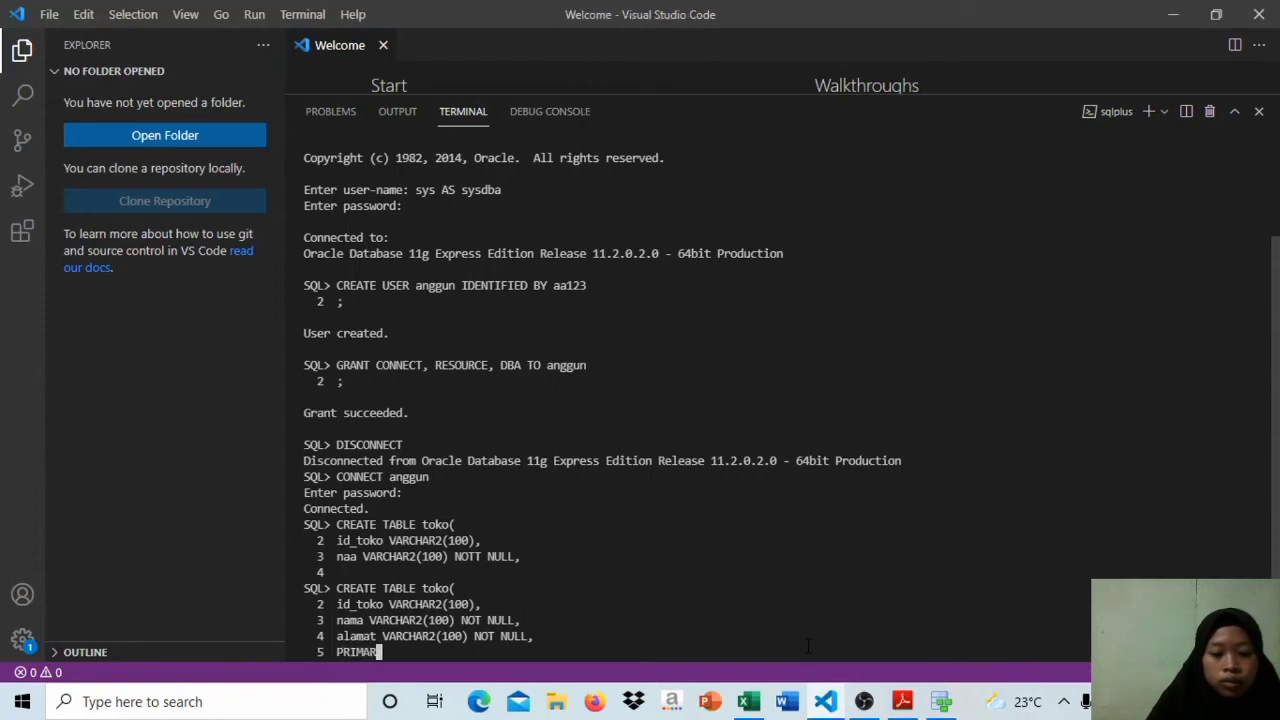
text(Y KEY)
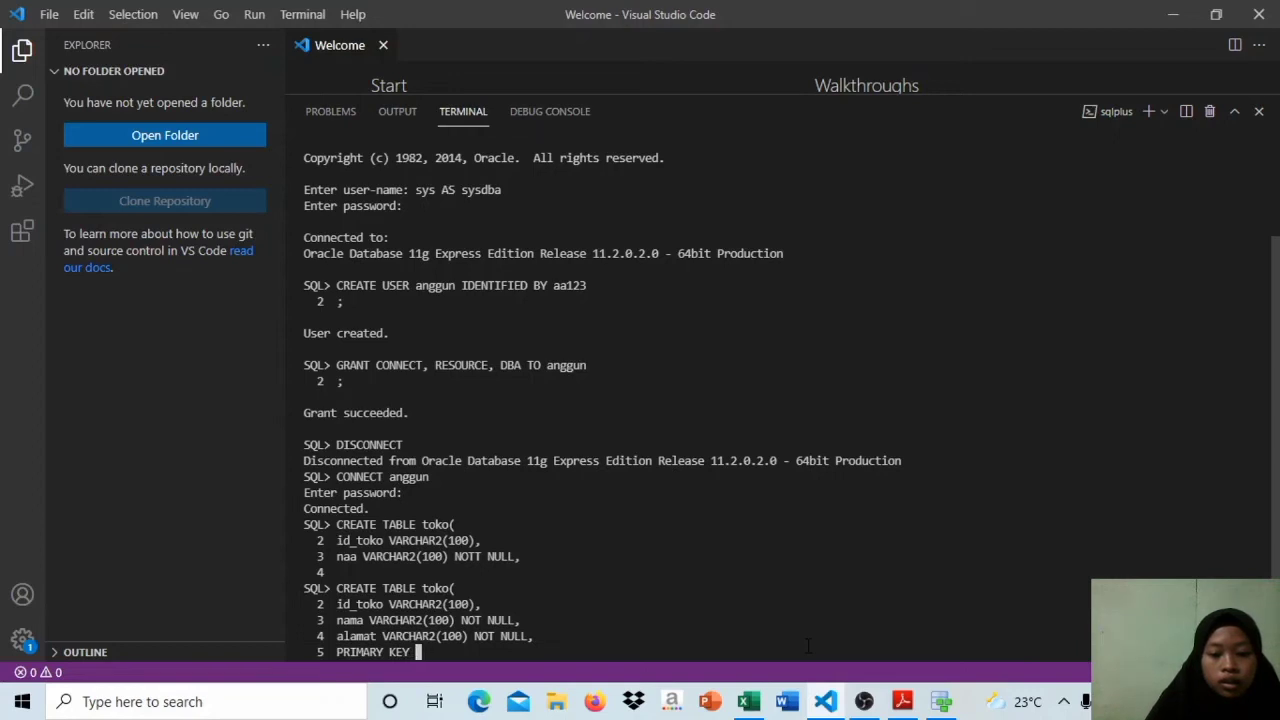
key(BackSpace)
text(()
key(Caps_Lock)
text(id)
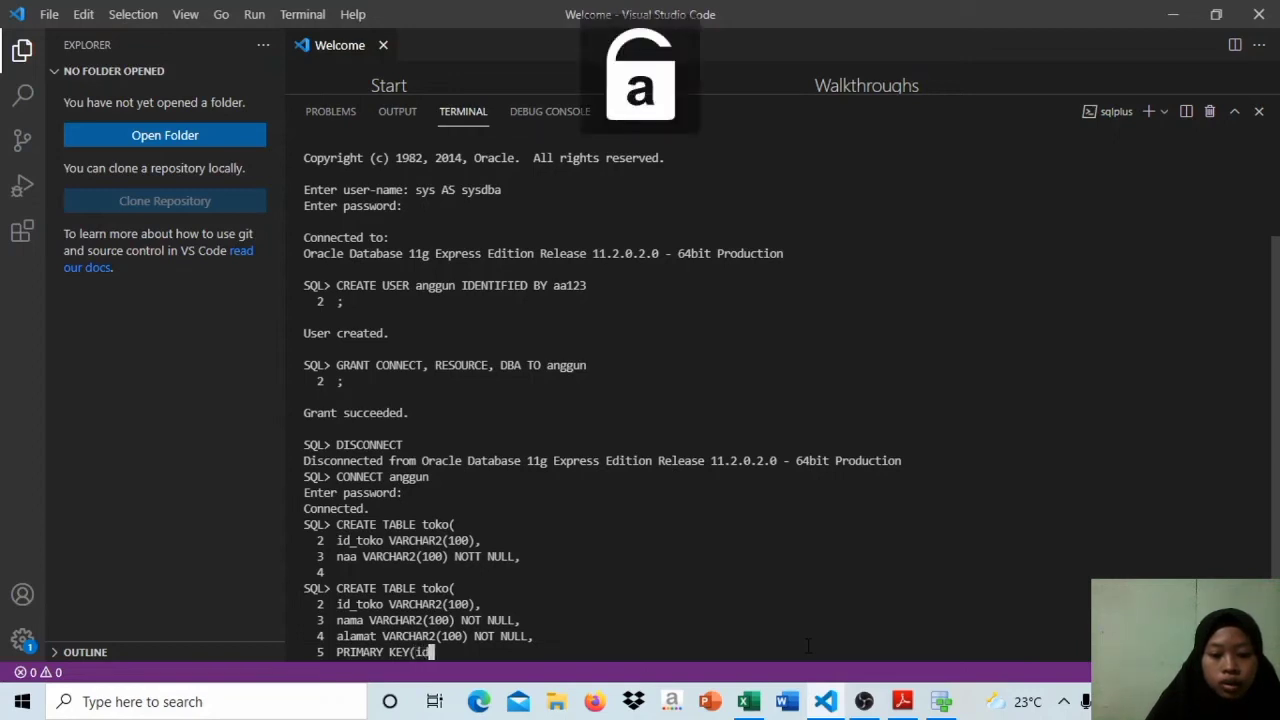
text(_t)
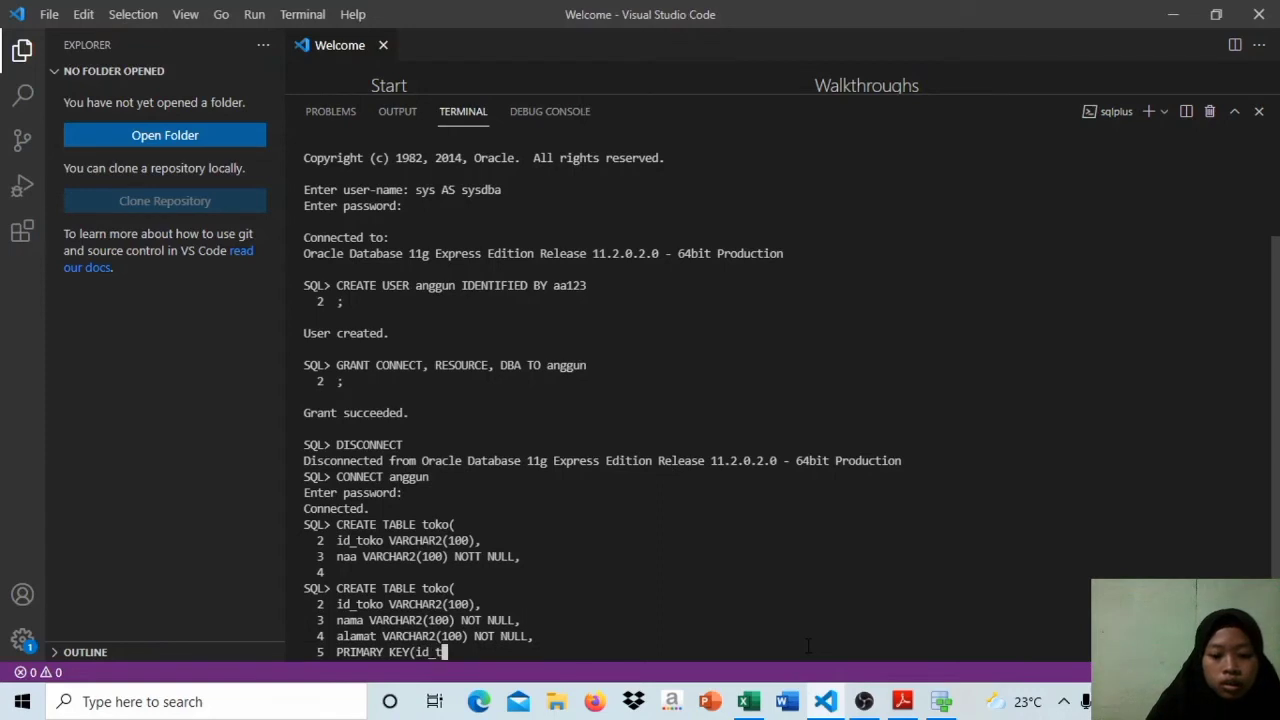
text(oko))
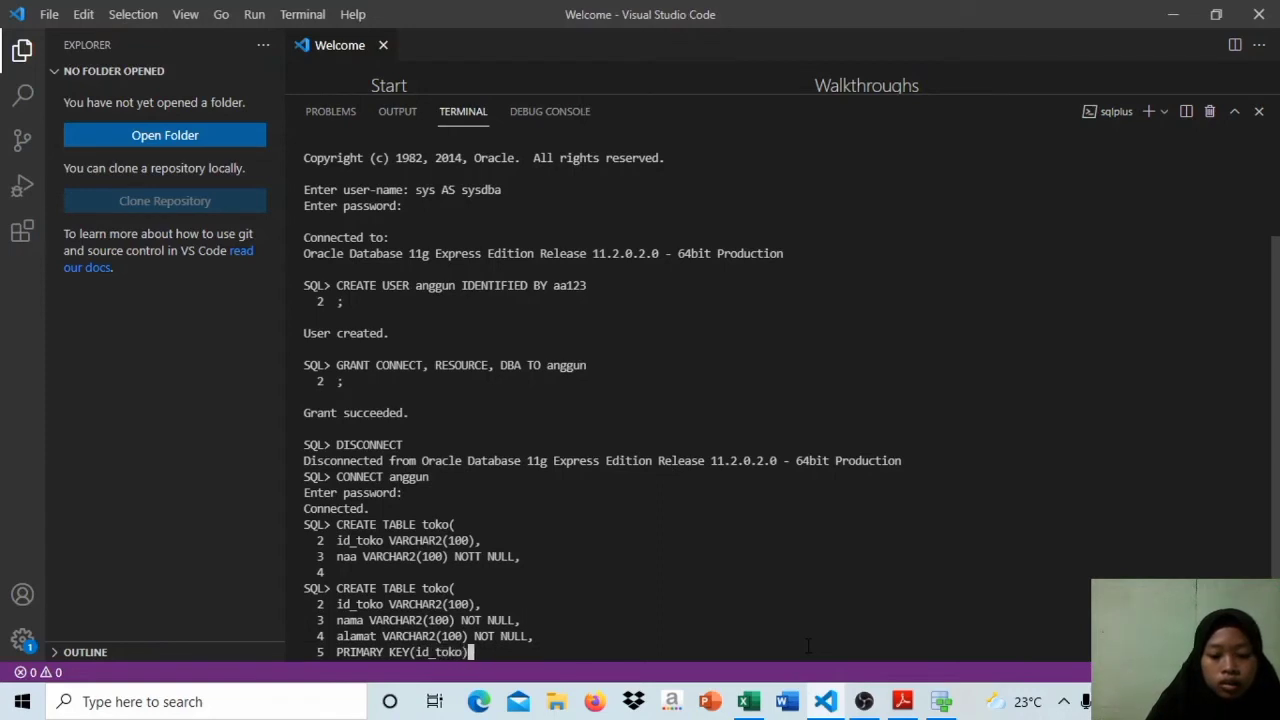
Step: Close the toko column list with a parenthesis and semicolon on a new line, and execute the CREATE TABLE statement
key(Return)
text();)
key(Return)
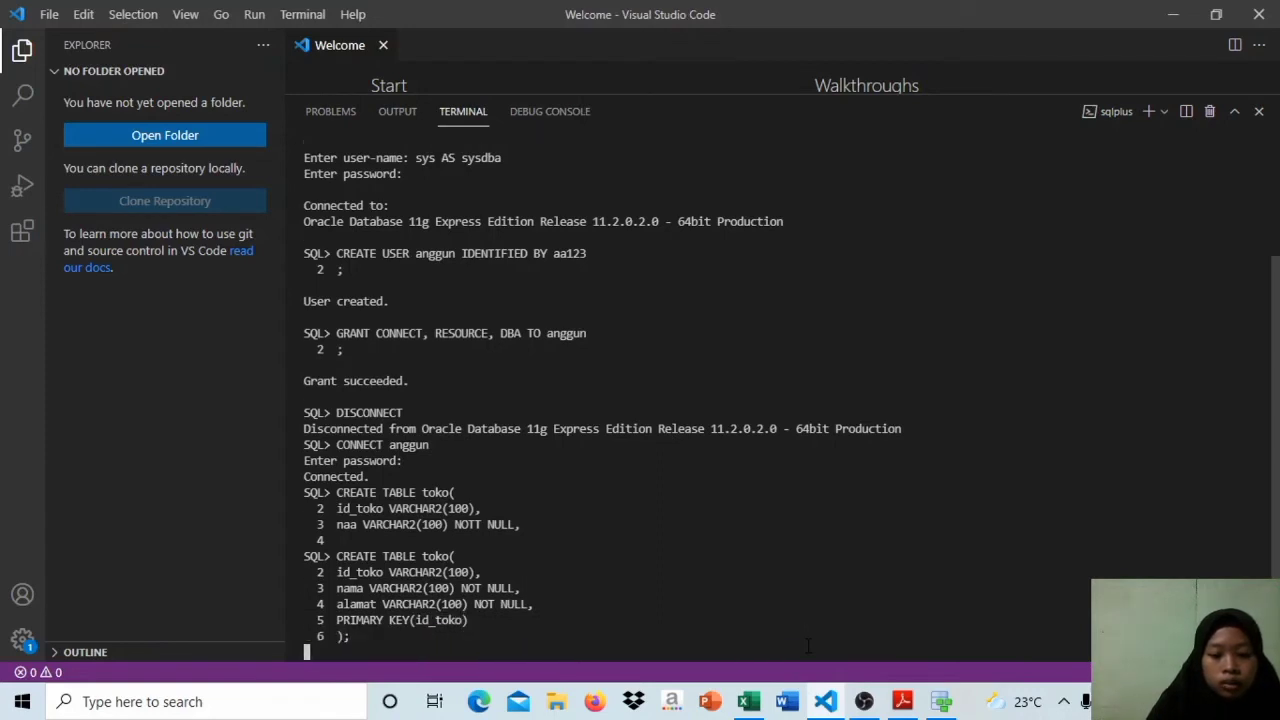
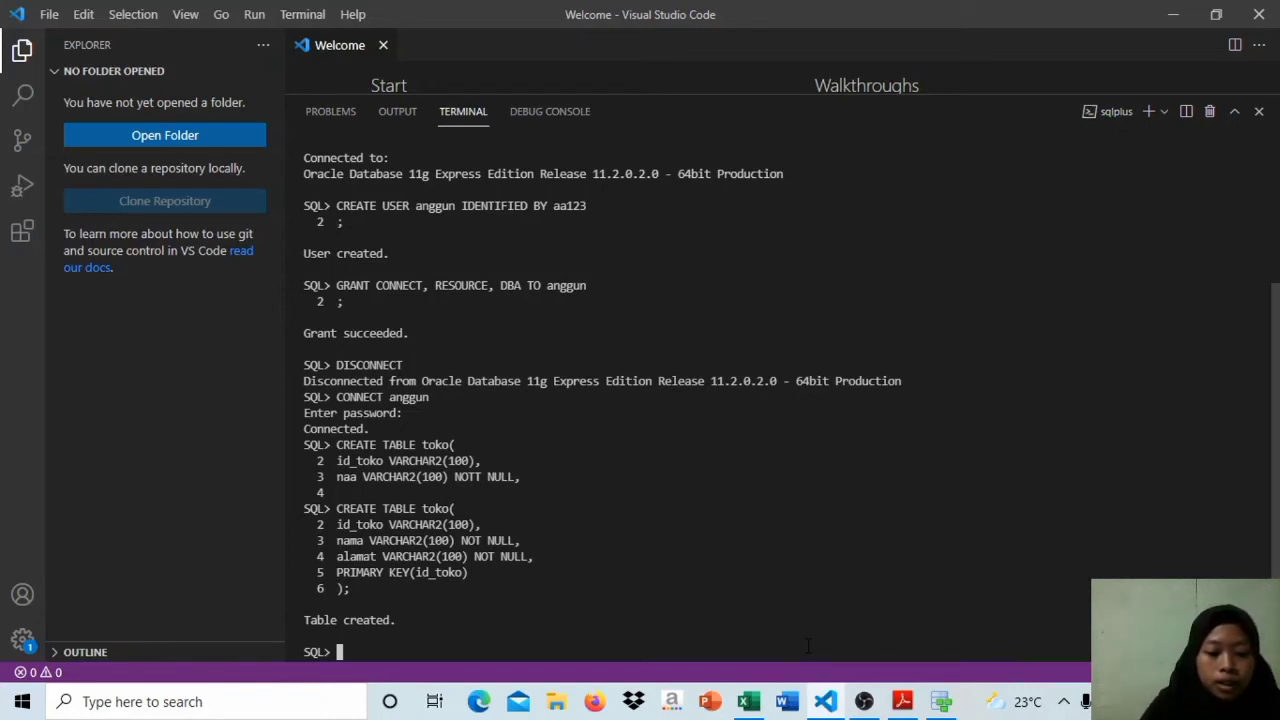
Step: Describe the structure of the toko table in the connected user's schema
key(Caps_Lock)
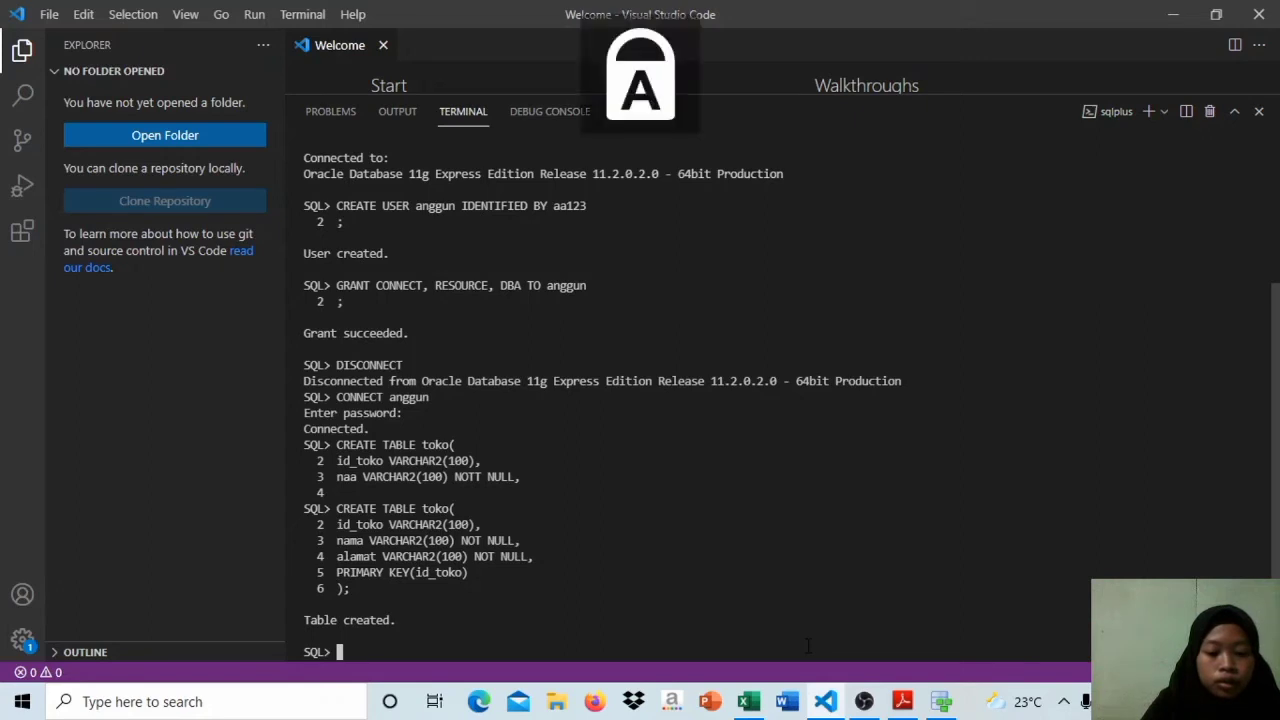
text(DESC)
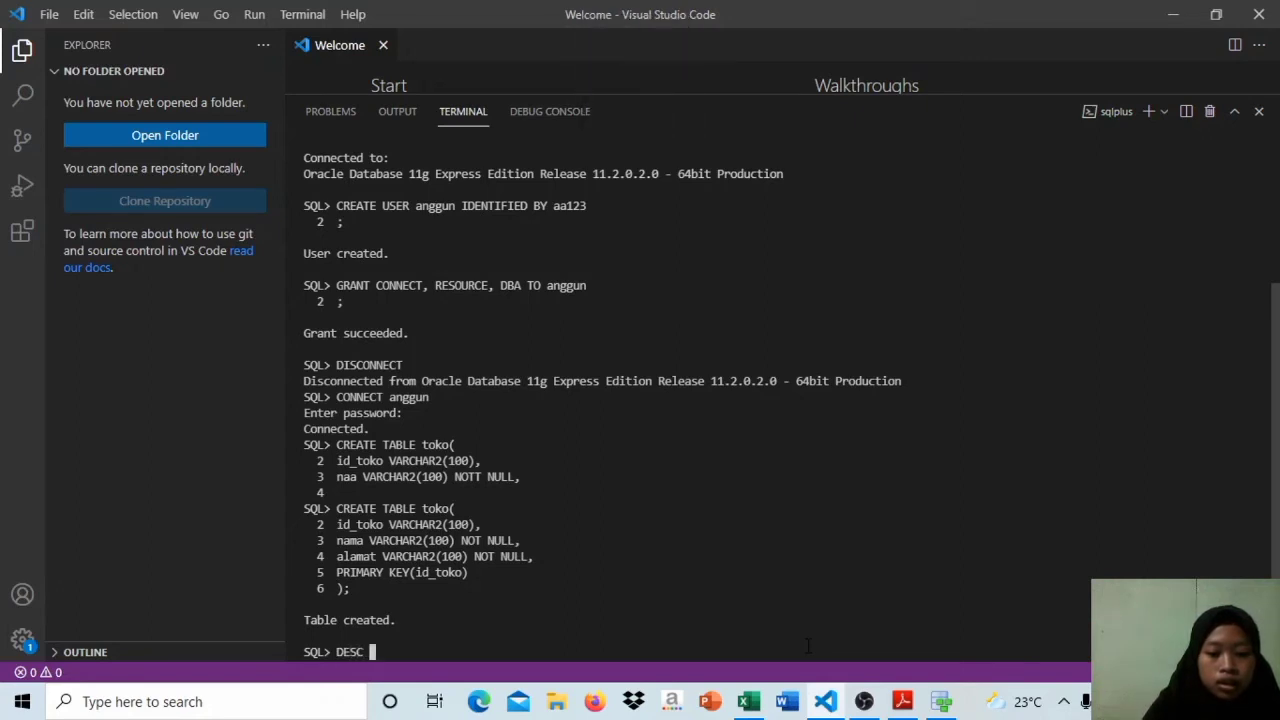
key(Caps_Lock)
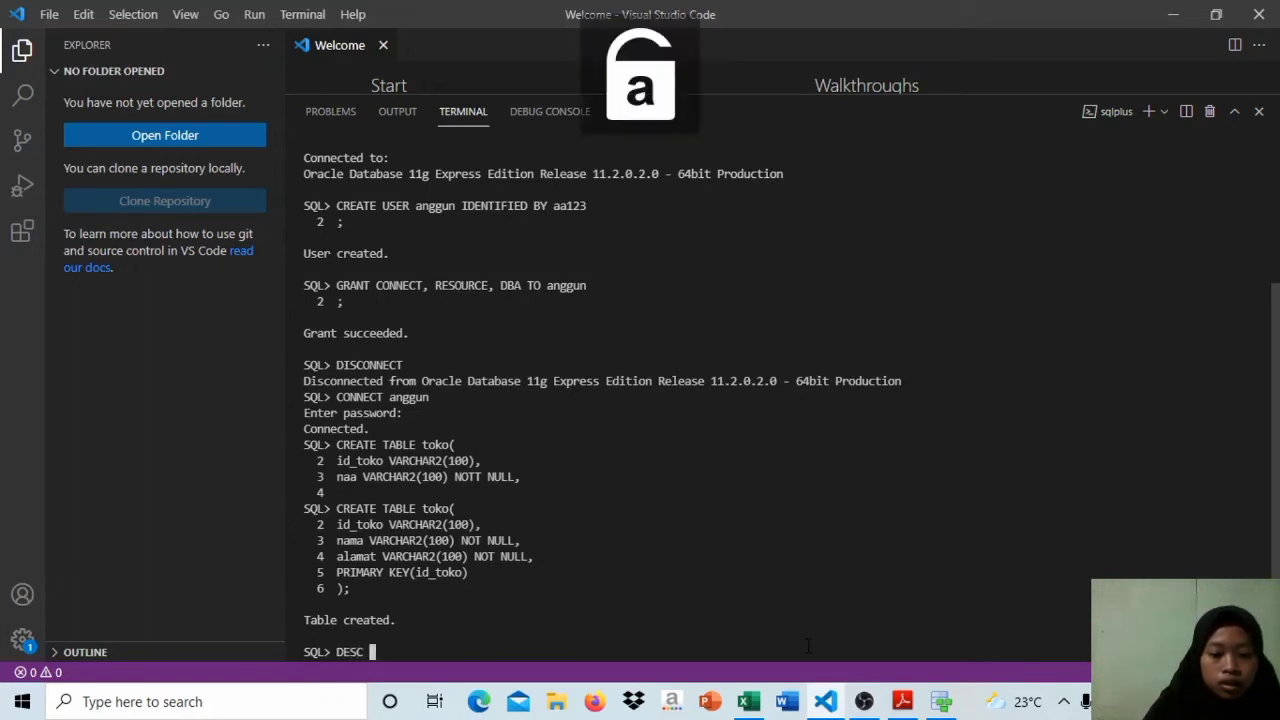
text(anggun)
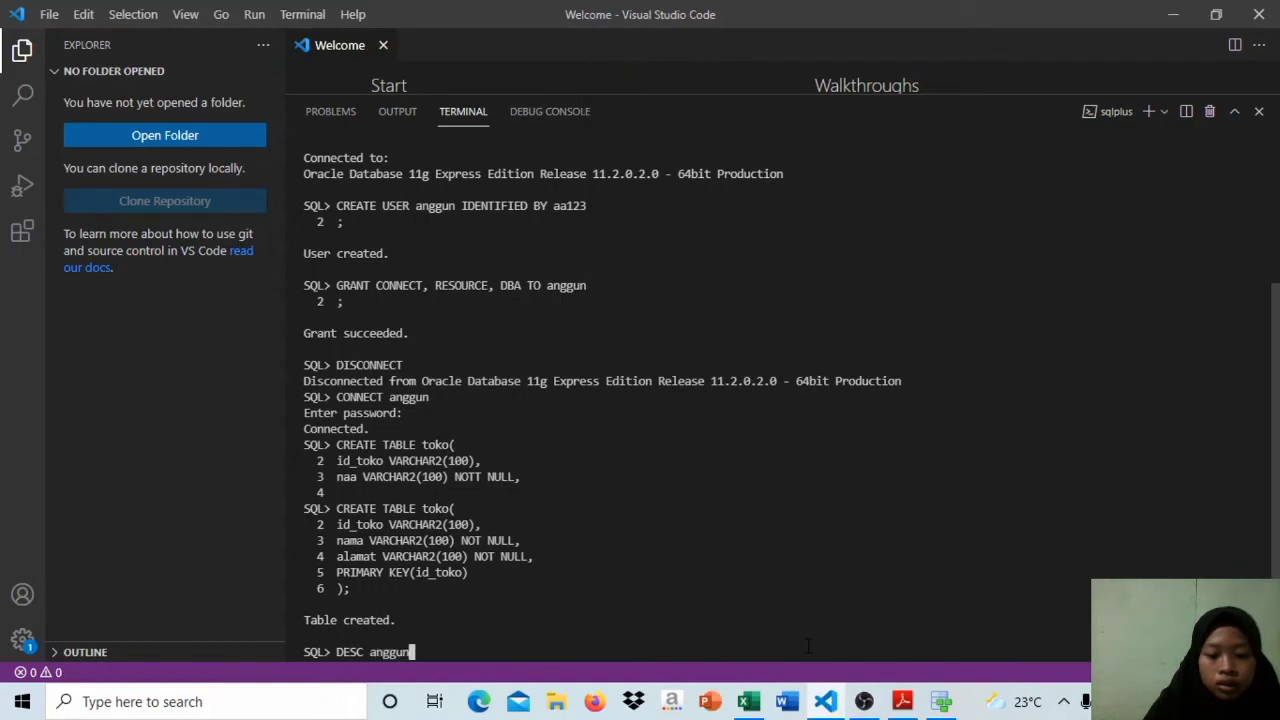
text(.)
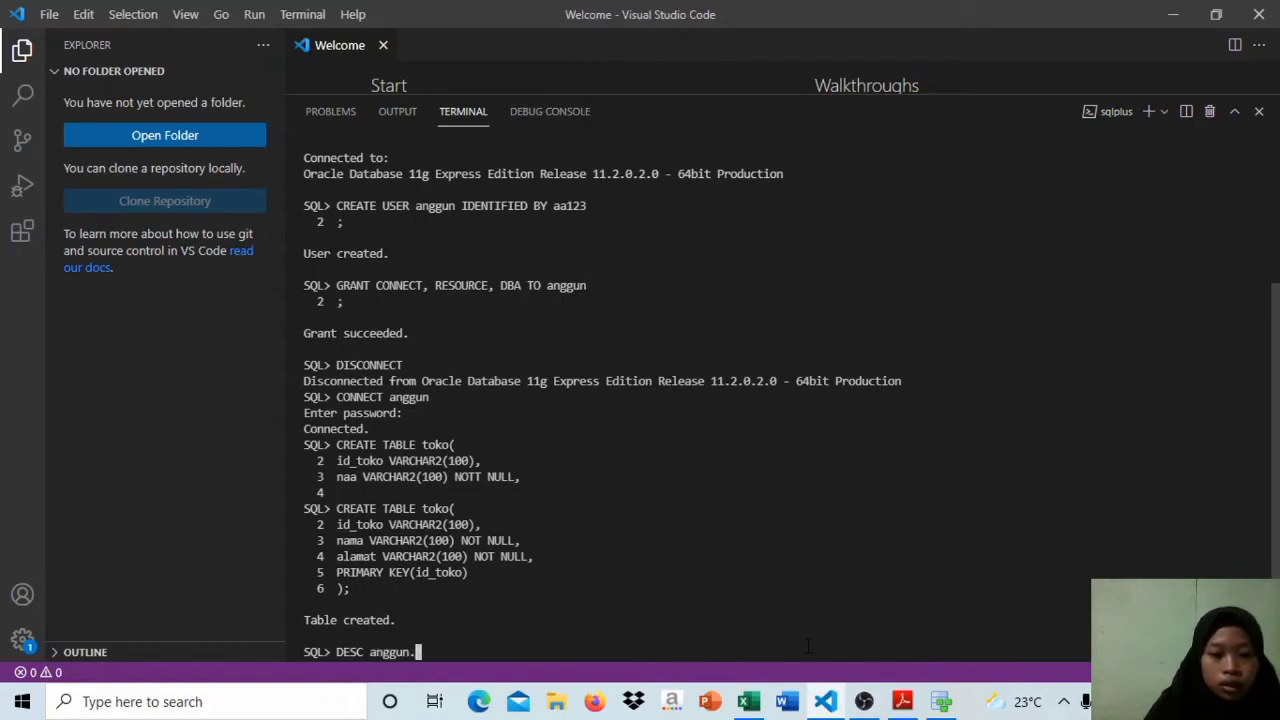
text(toko)
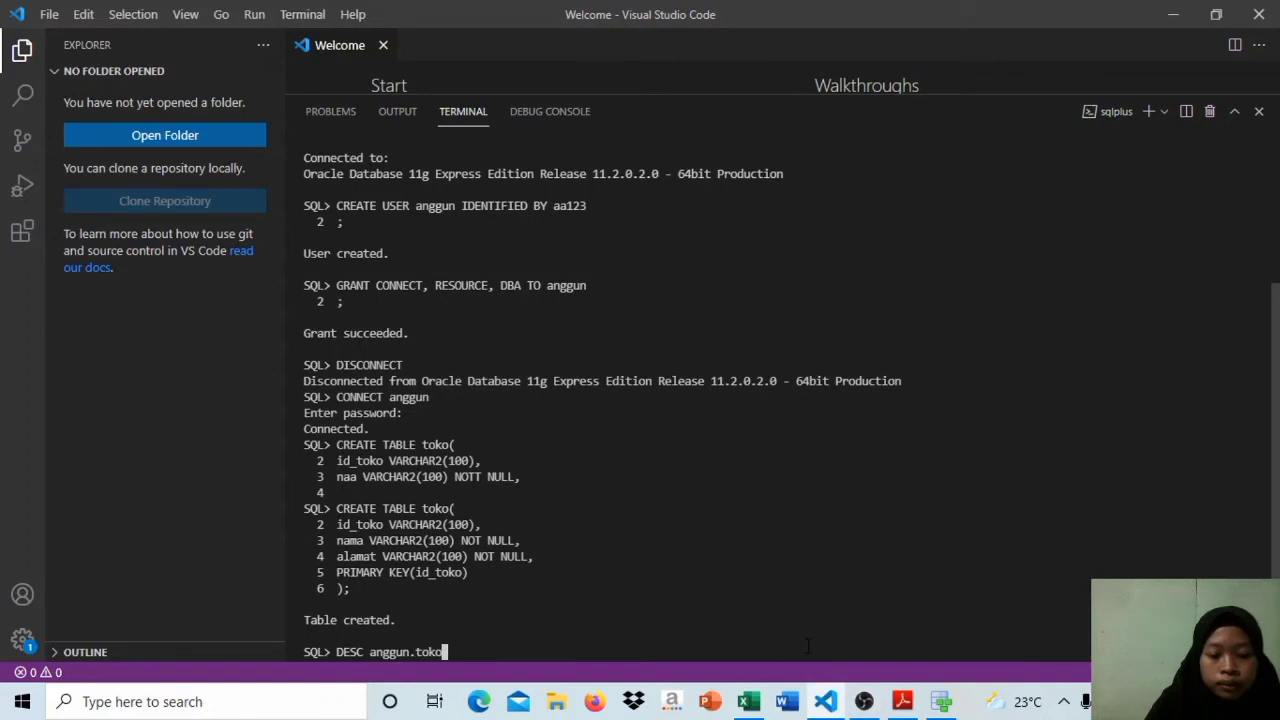
key(Return)
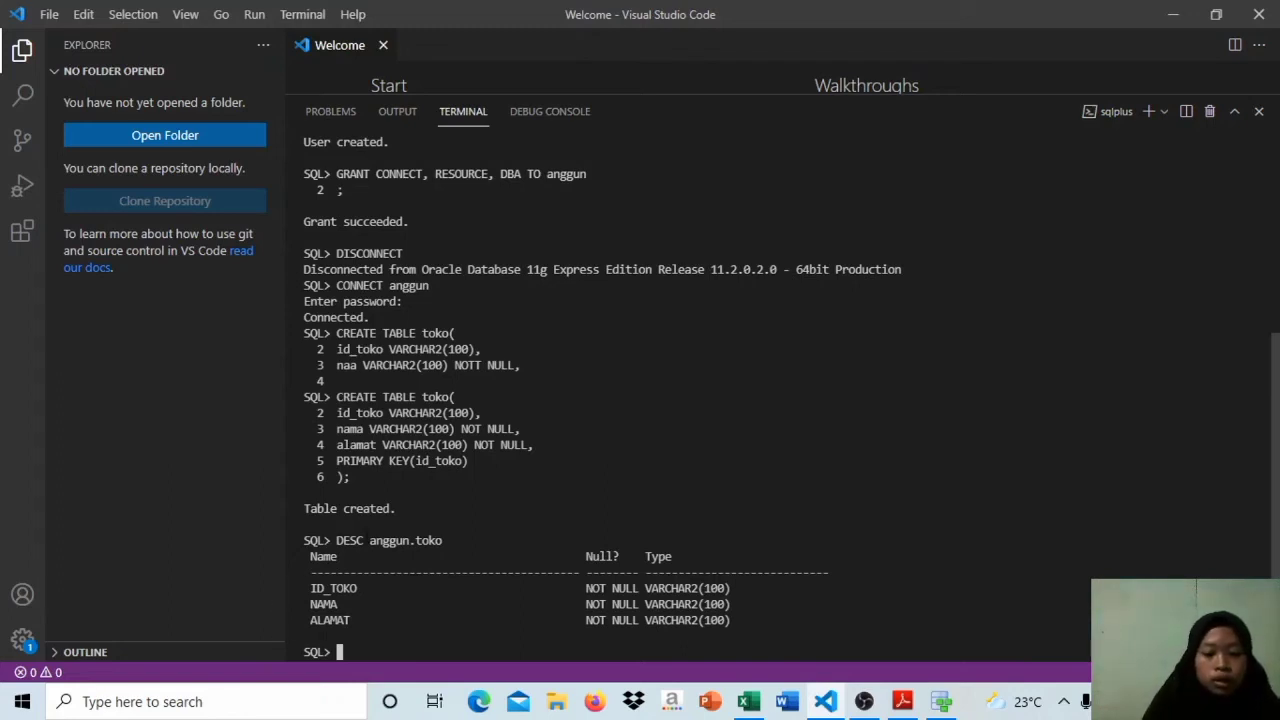
Step: Begin a SQL statement with INSERT INTO toko and continue it on a second line
key(Caps_Lock)
text(INSE)
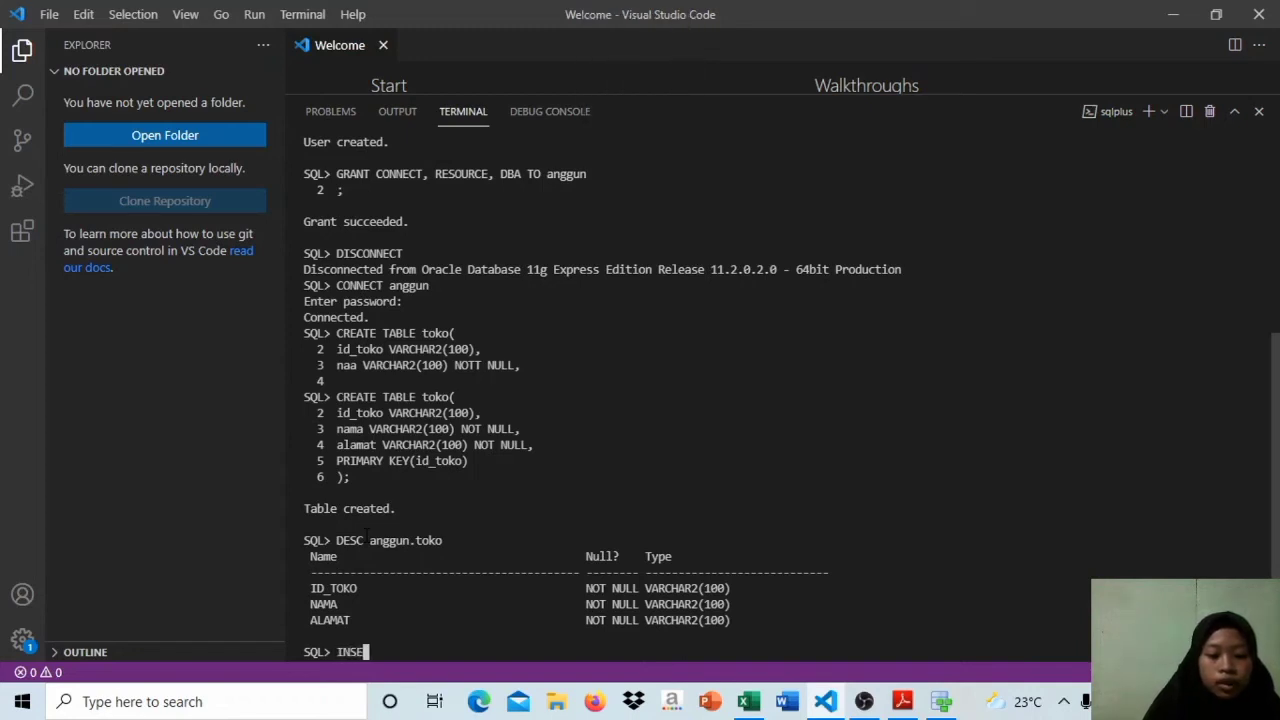
text(RT ONT)
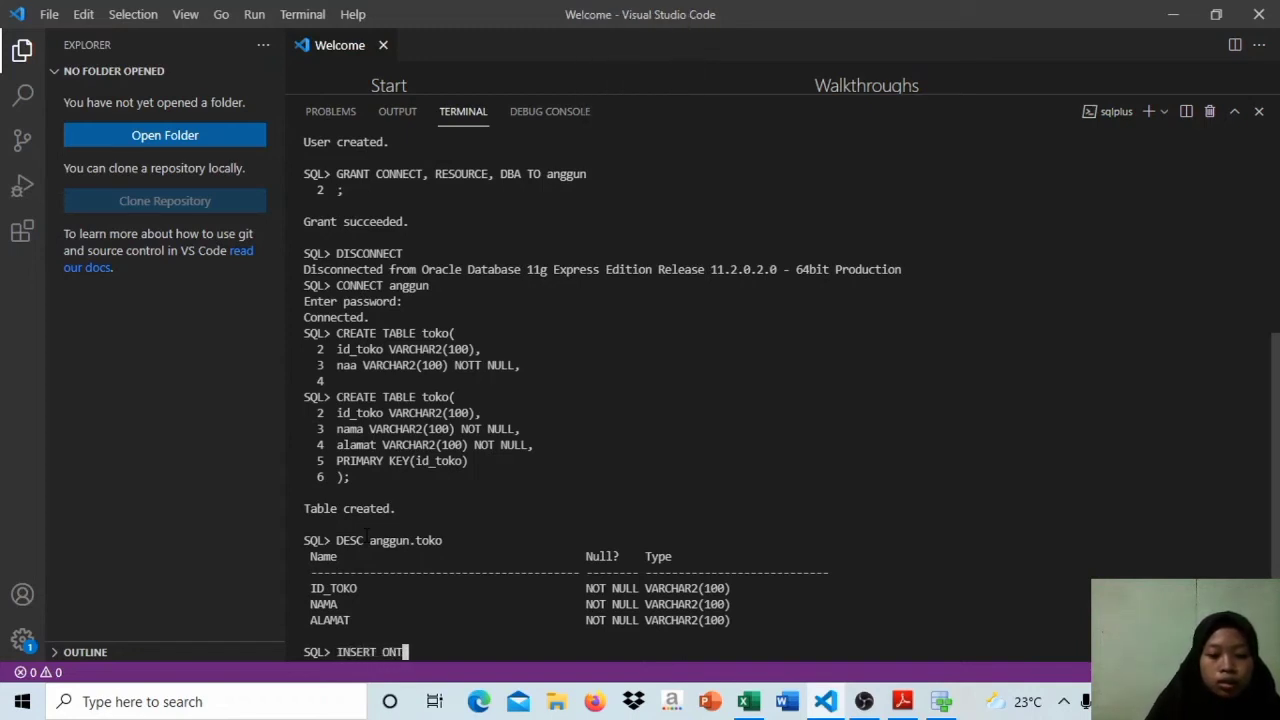
key(BackSpace)
key(BackSpace)
key(BackSpace)
text(INTO)
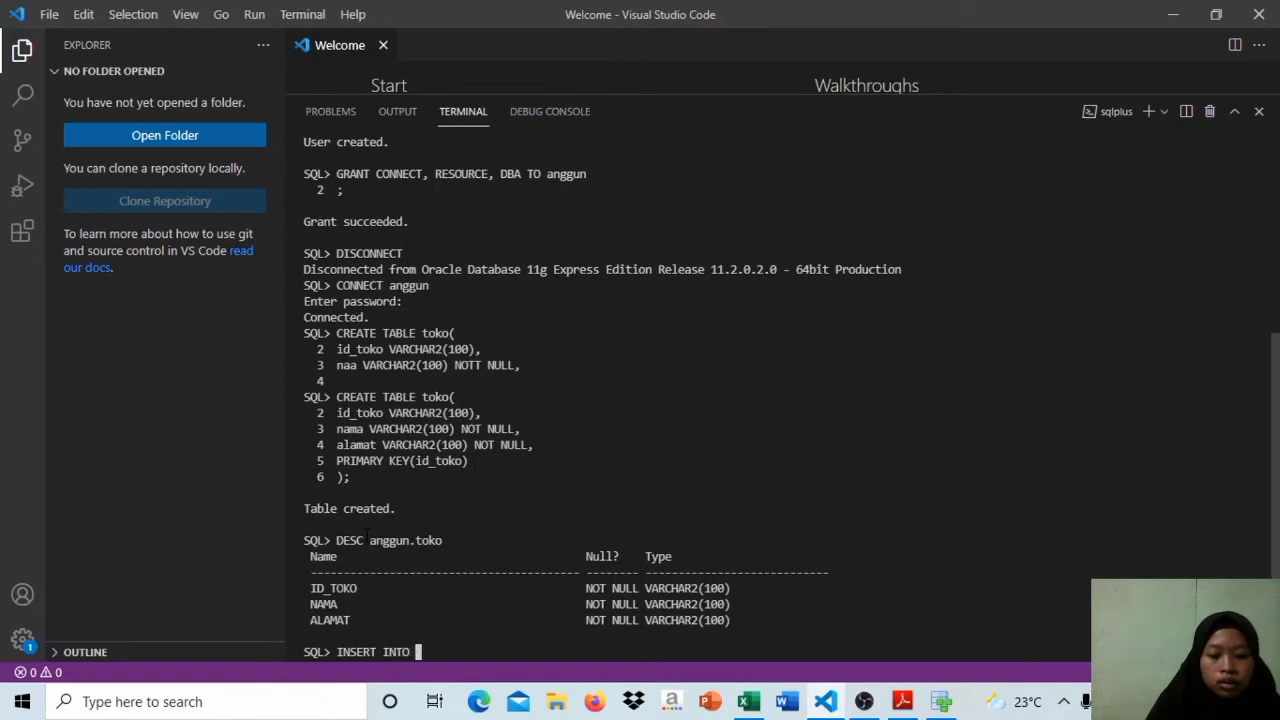
key(Caps_Lock)
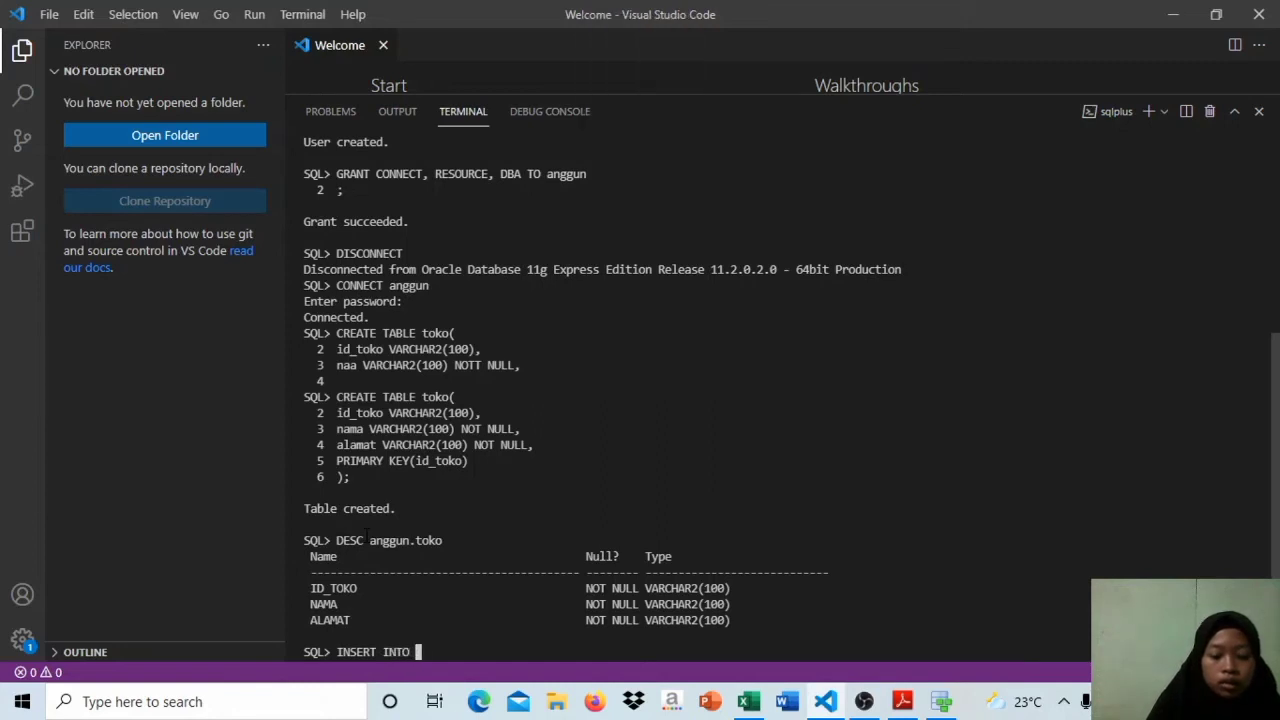
text(toko)
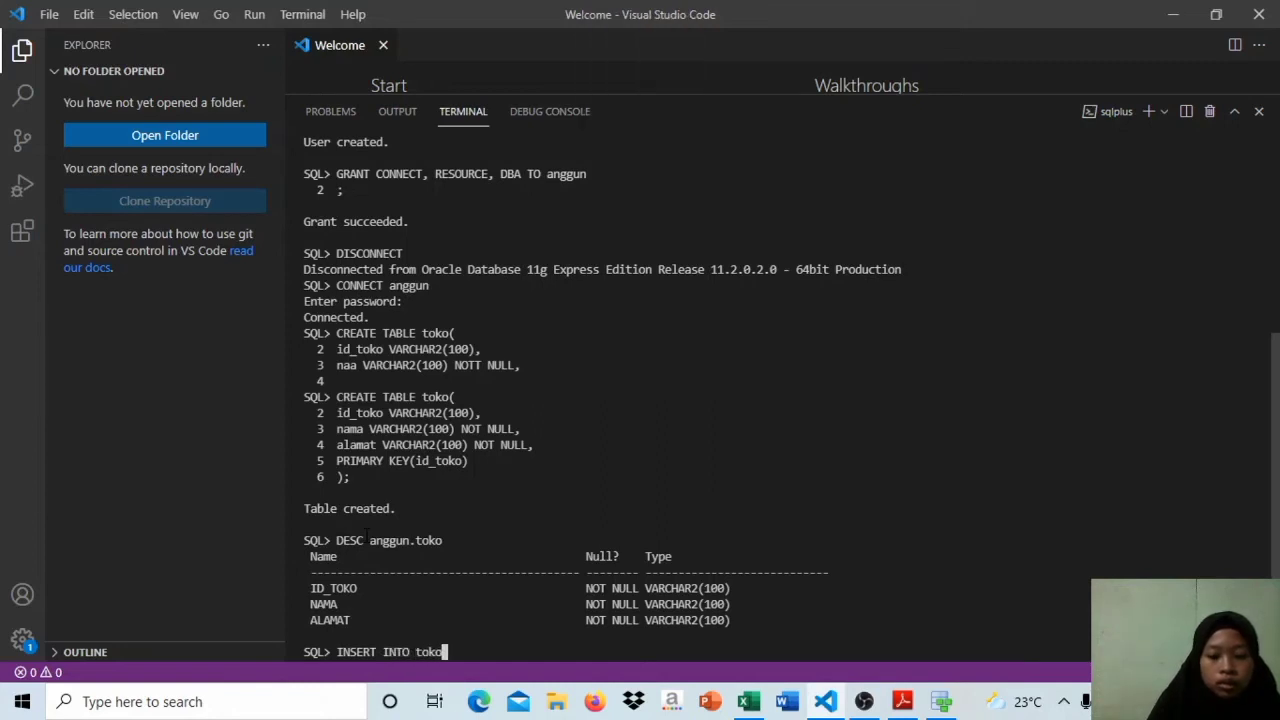
key(Return)
Step: Add a VALUES clause on the second line, with an opening parenthesis and an opening single quote
key(Caps_Lock)
text(VA)
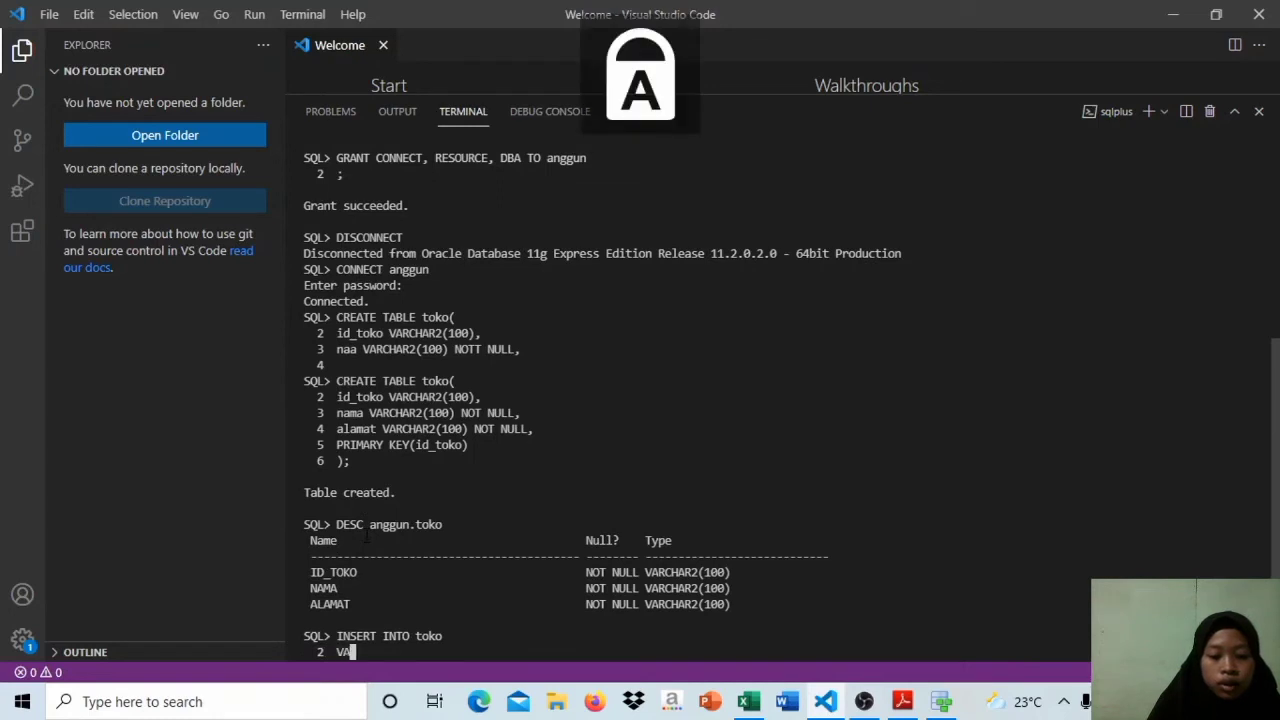
text(LUES)
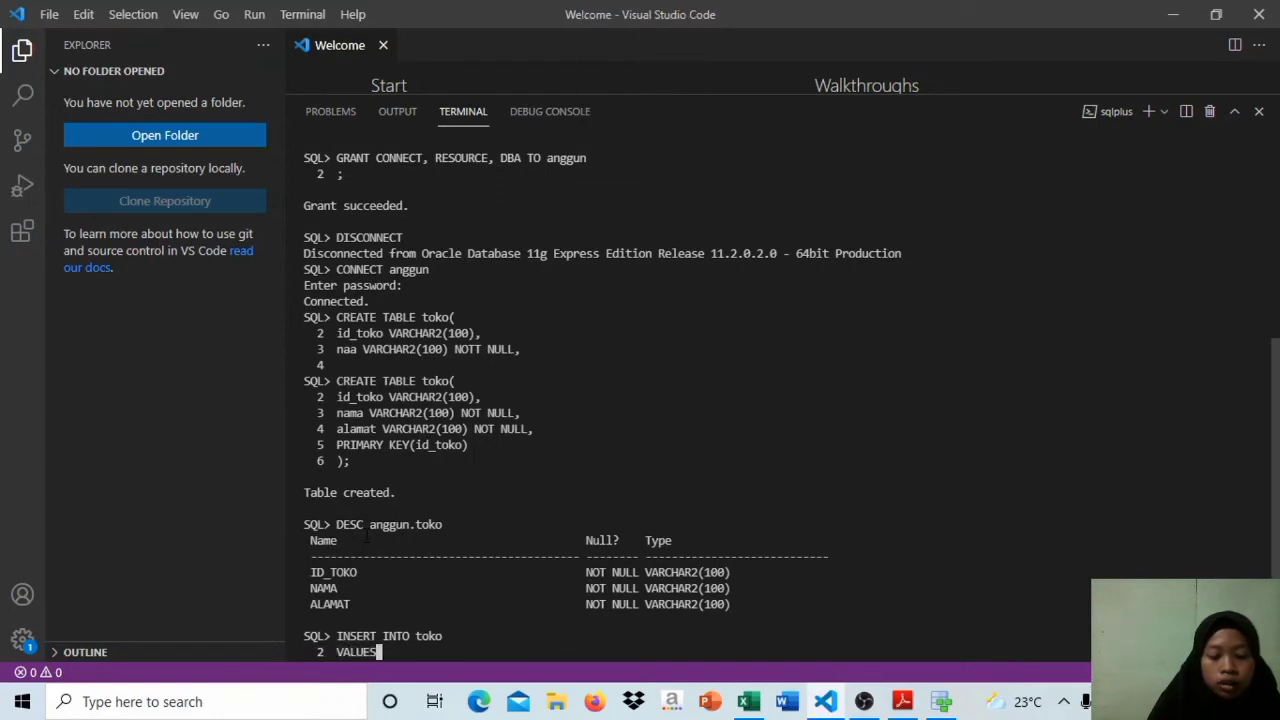
text( (')
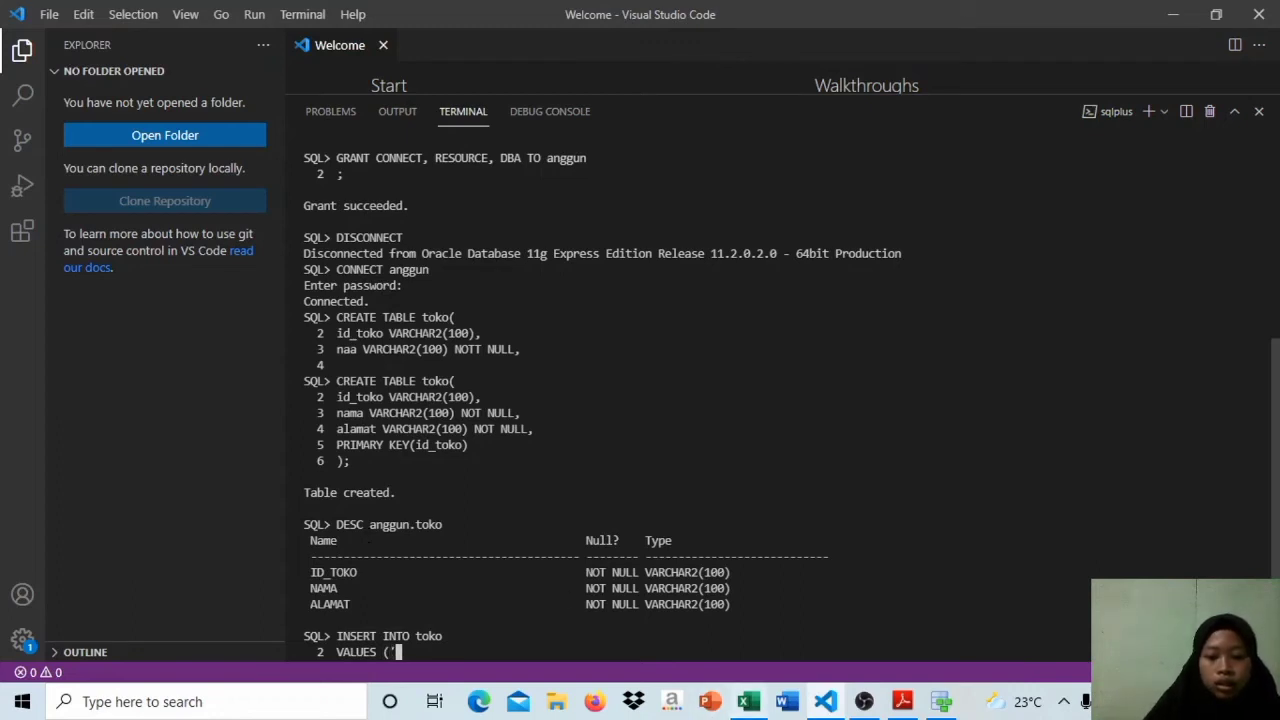
Step: Check the Tabel Toko row in the UTS BASIS DATA.xlsx workbook and enter store ID TL-190421 as the first value
click(740, 640)
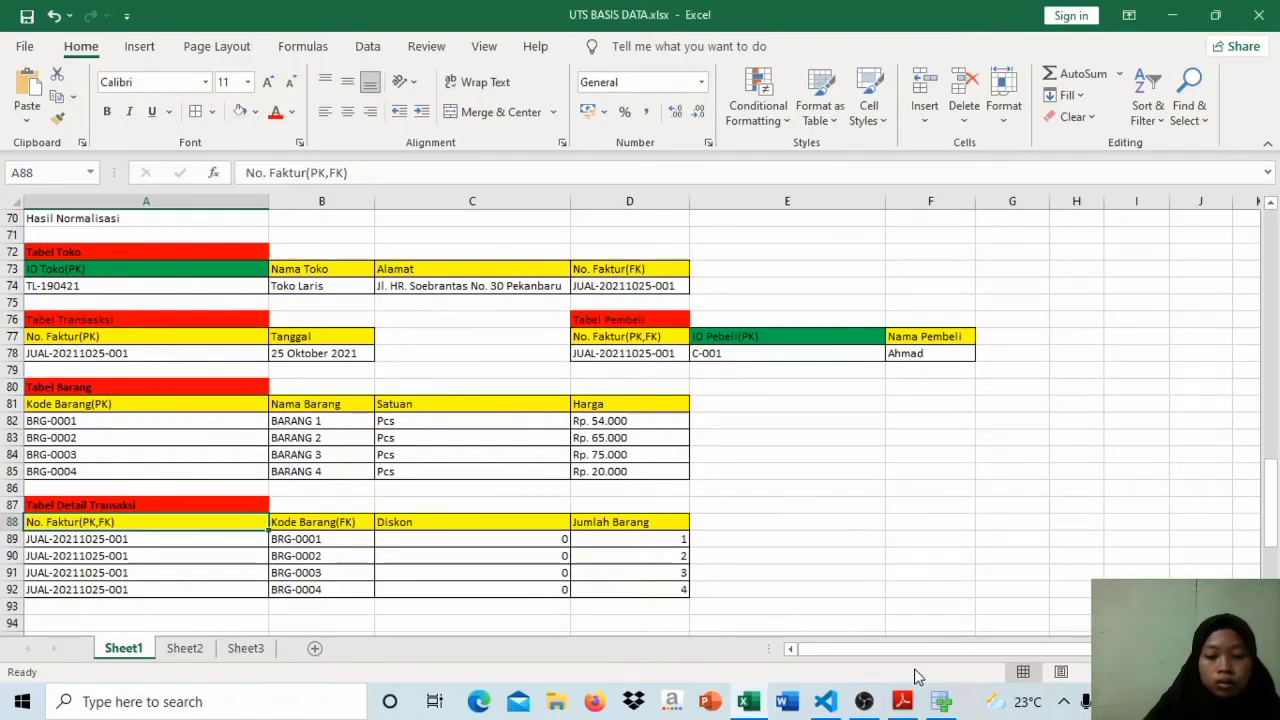
click(836, 705)
key(Caps_Lock)
text(t)
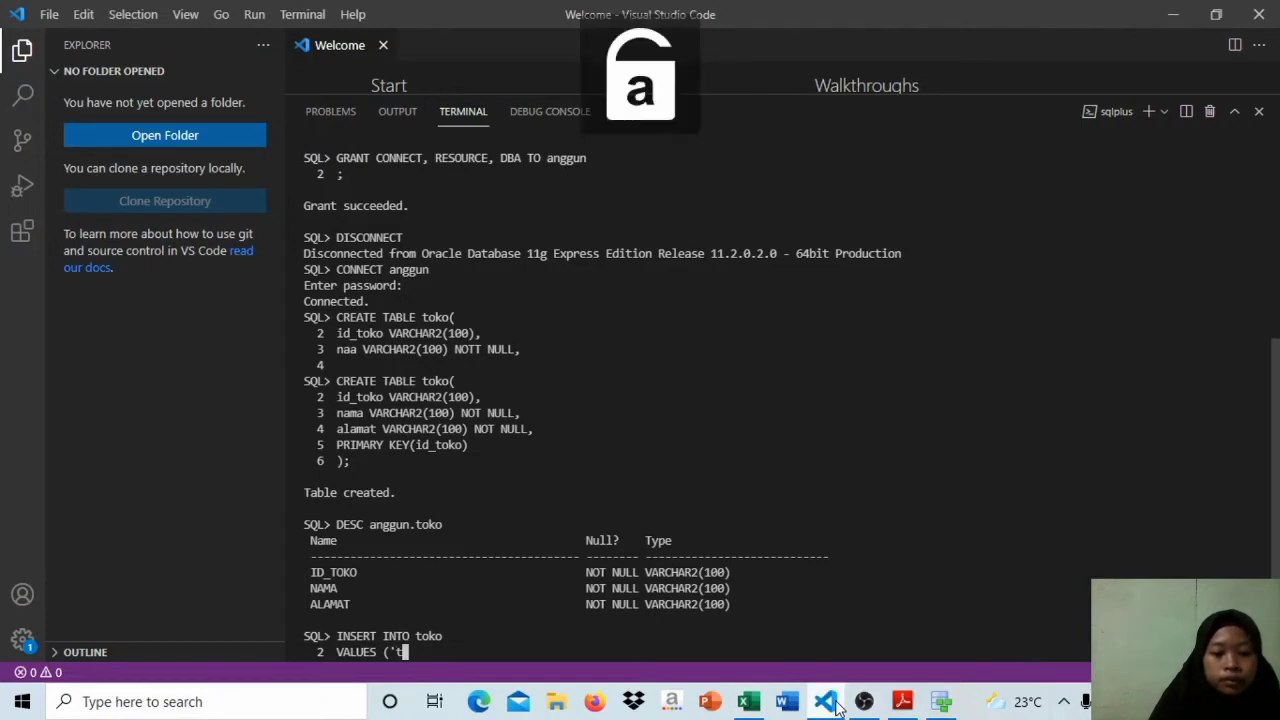
key(Caps_Lock)
key(BackSpace)
text(T)
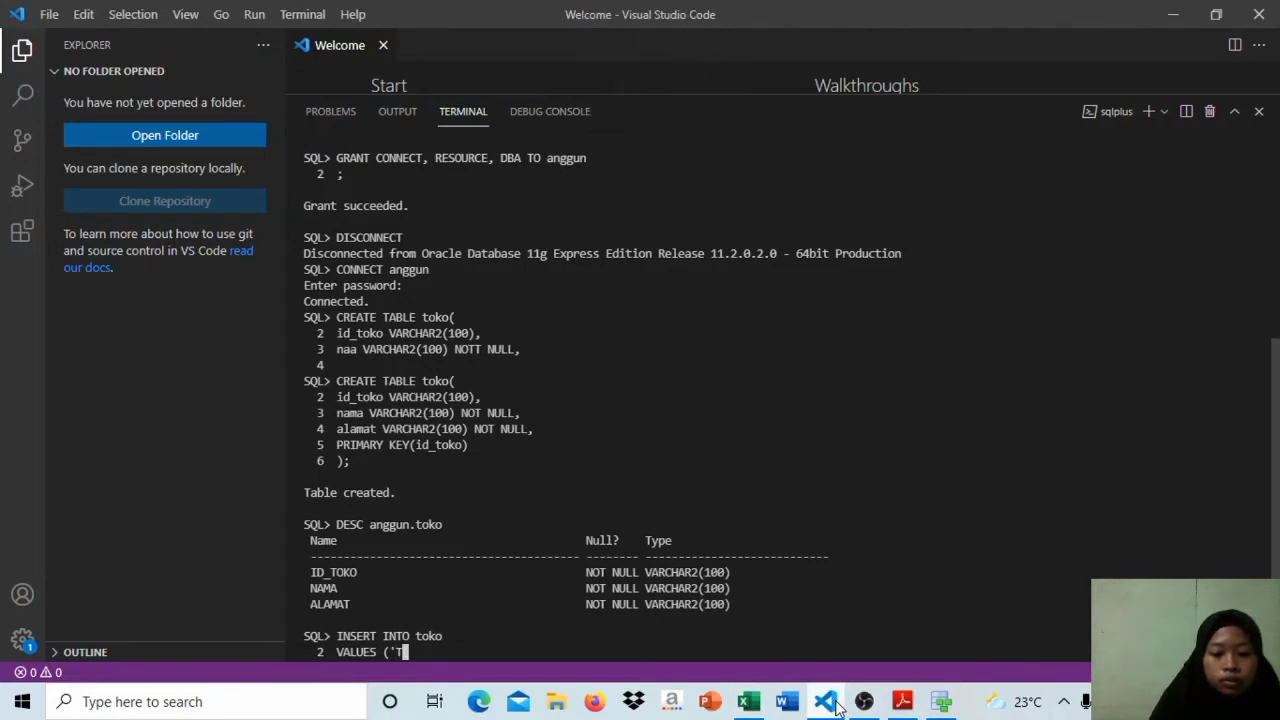
text(L-190421)
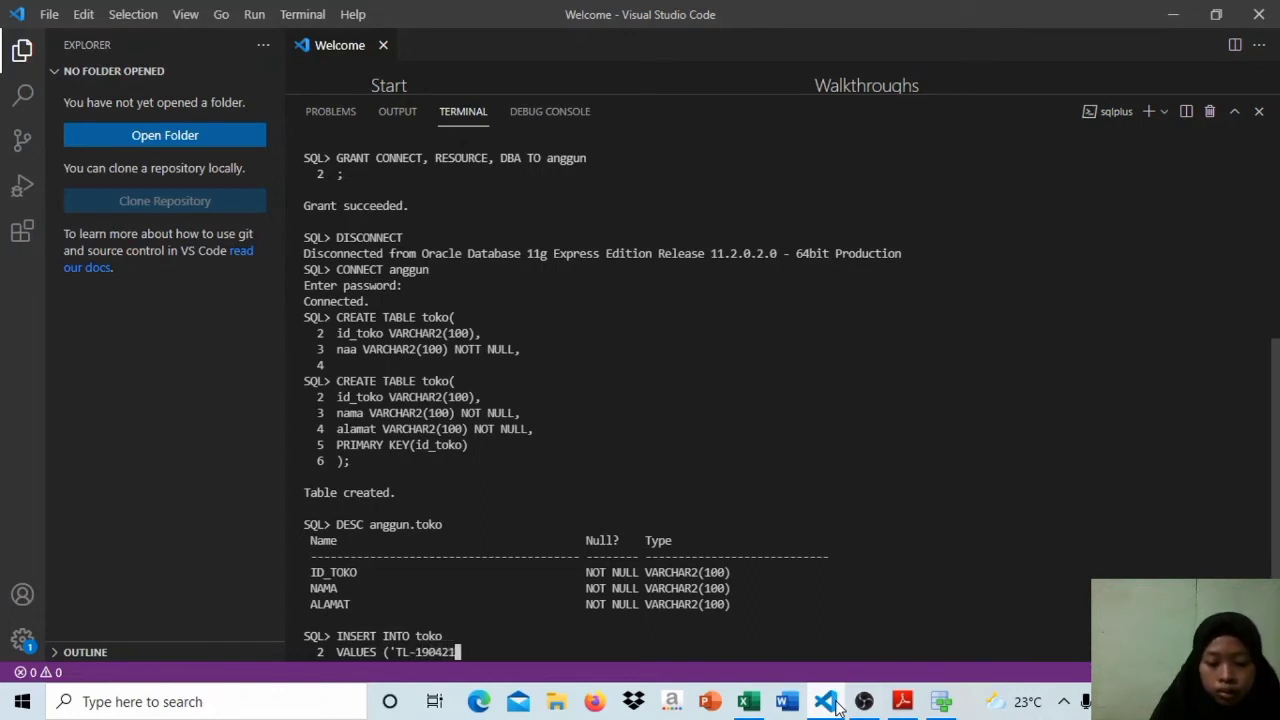
text(', )
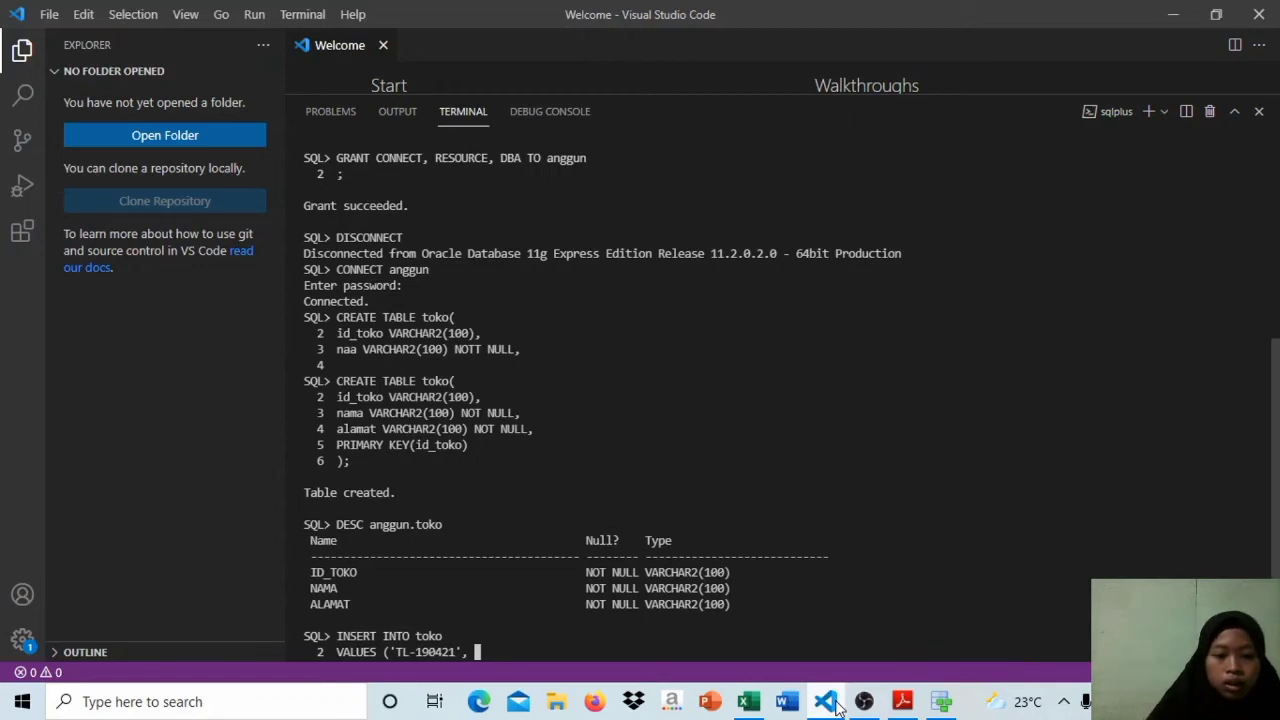
text(')
Step: Begin the second value, the store name, with an opening single quote and a capital T
key(Caps_Lock)
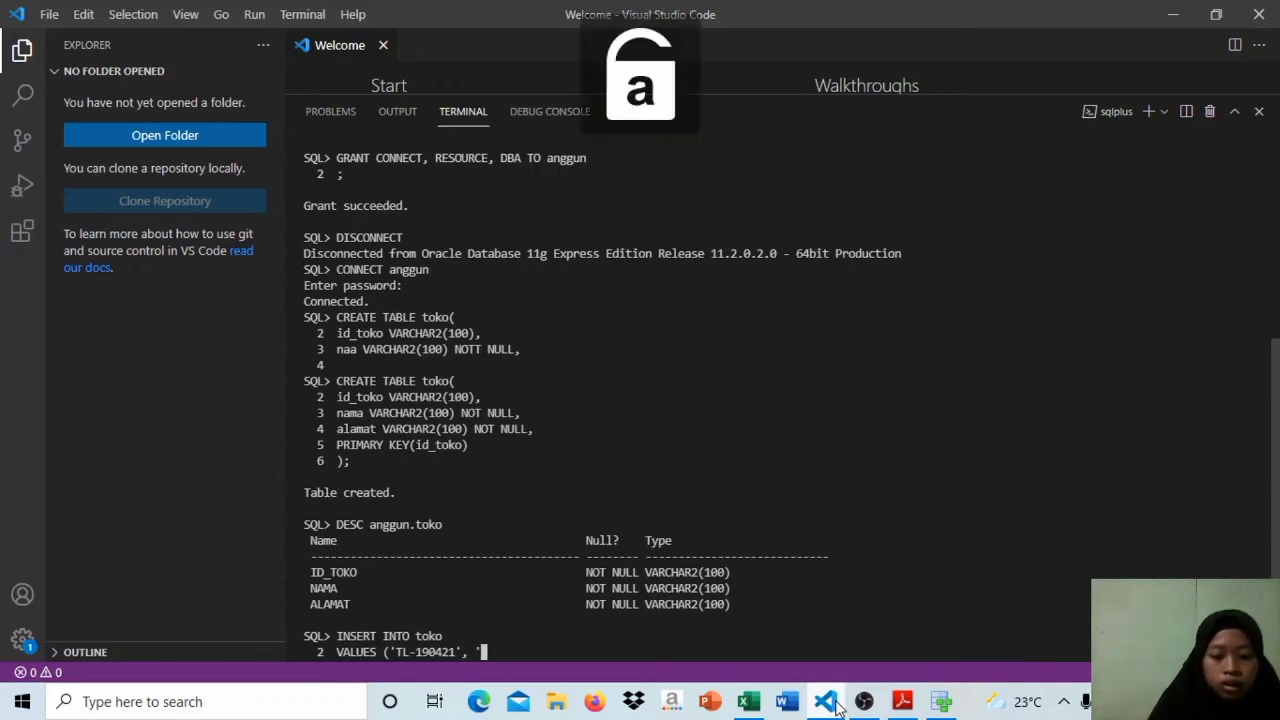
key(Caps_Lock)
text(T)
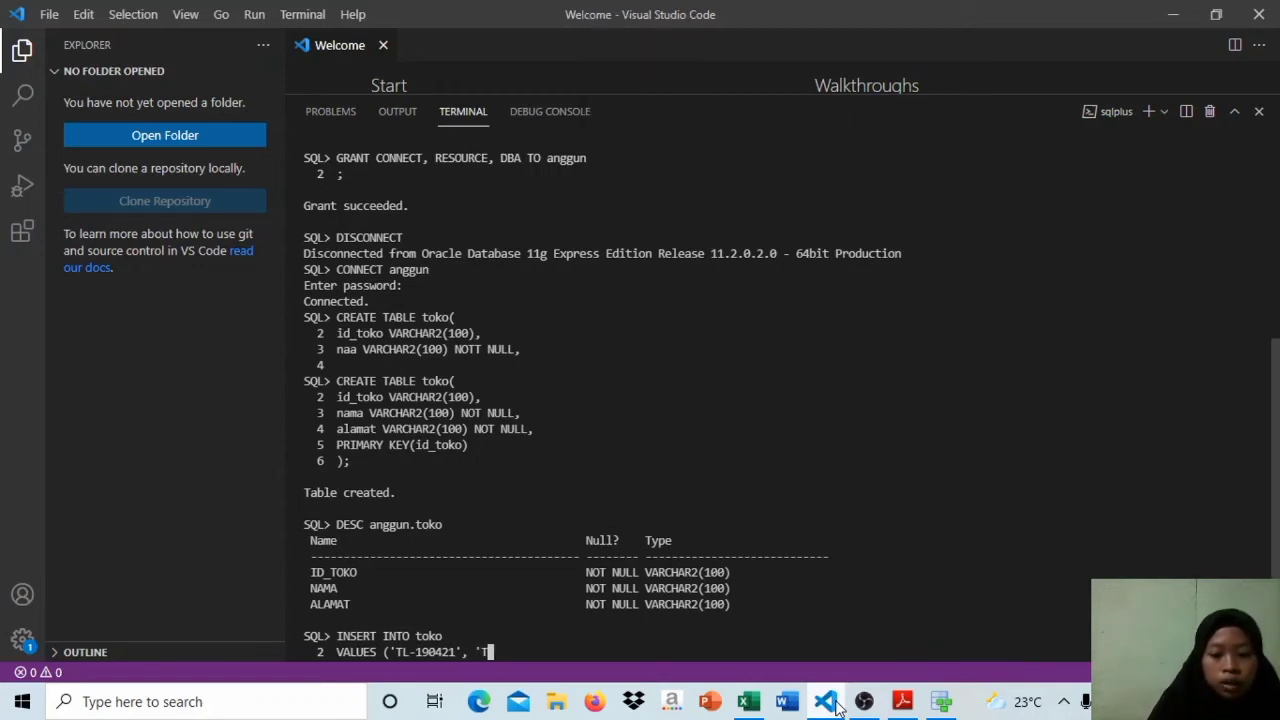
text(OKO LARIS)
key(BackSpace)
key(BackSpace)
key(BackSpace)
key(BackSpace)
key(BackSpace)
key(BackSpace)
key(BackSpace)
key(BackSpace)
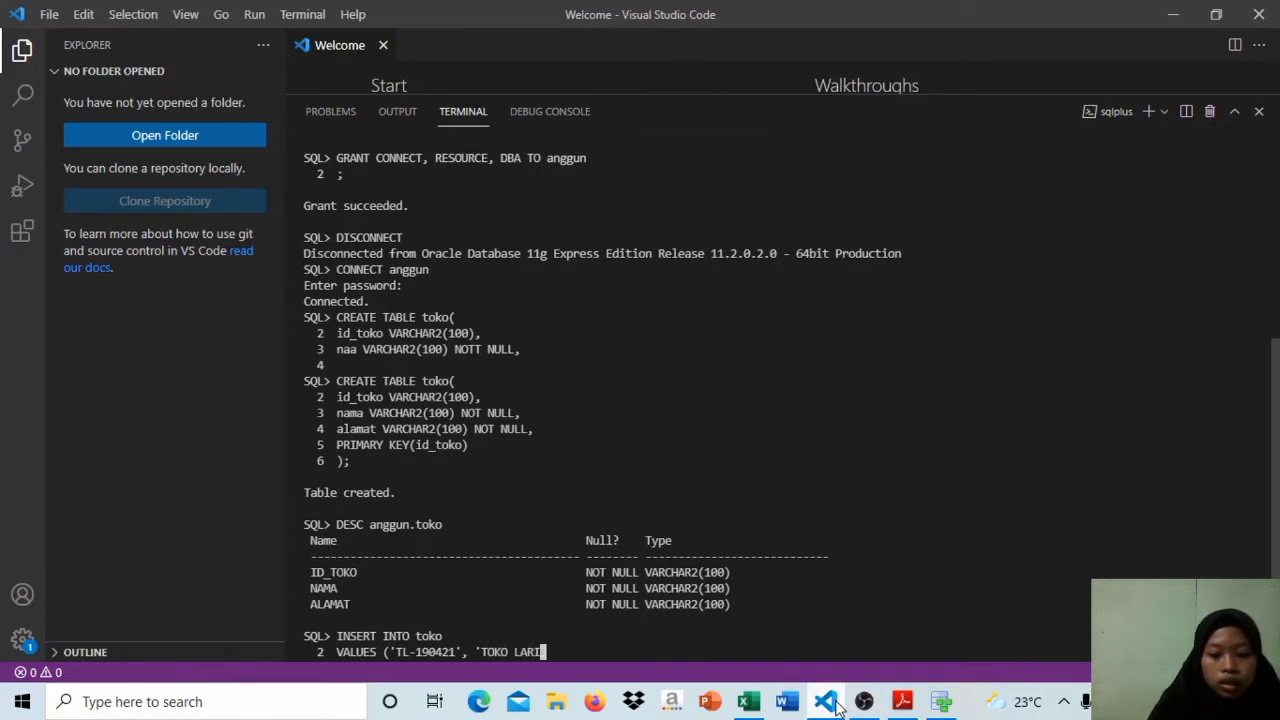
key(BackSpace)
Step: Complete the store name as 'Toko Laris' and close the second value with a comma
key(Caps_Lock)
text(oko)
key(Caps_Lock)
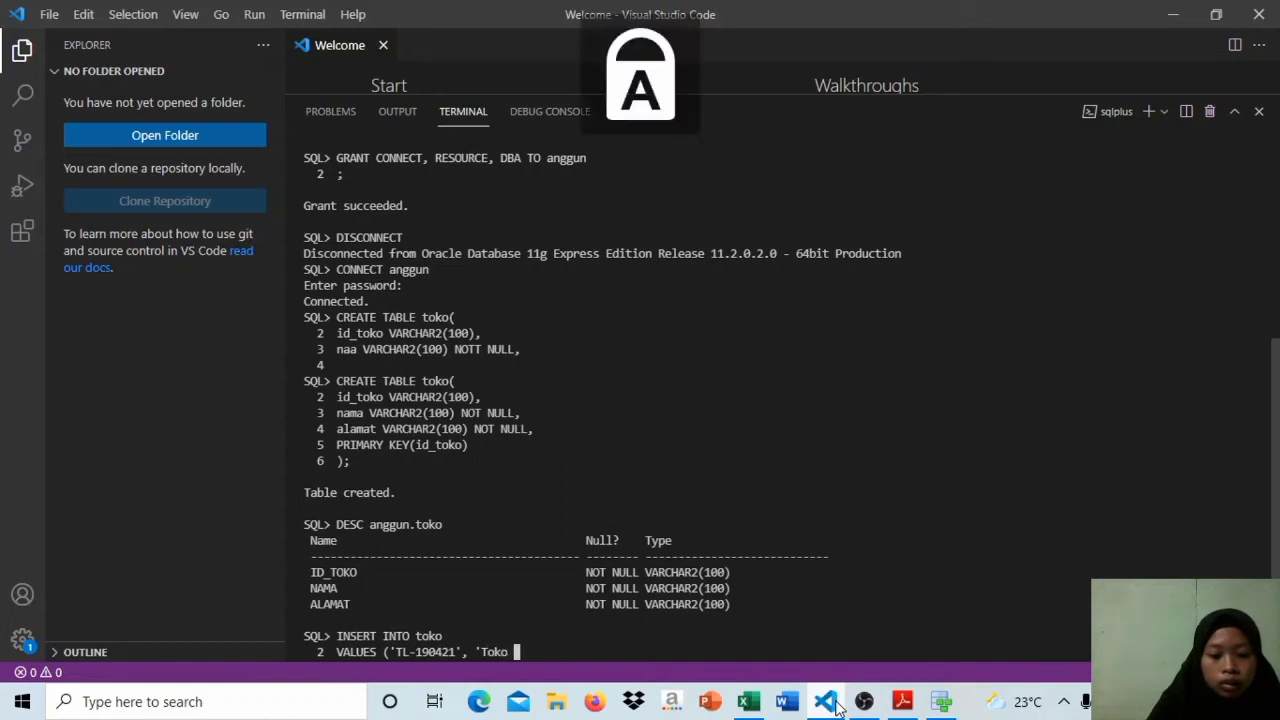
text(L)
key(Caps_Lock)
text(aris)
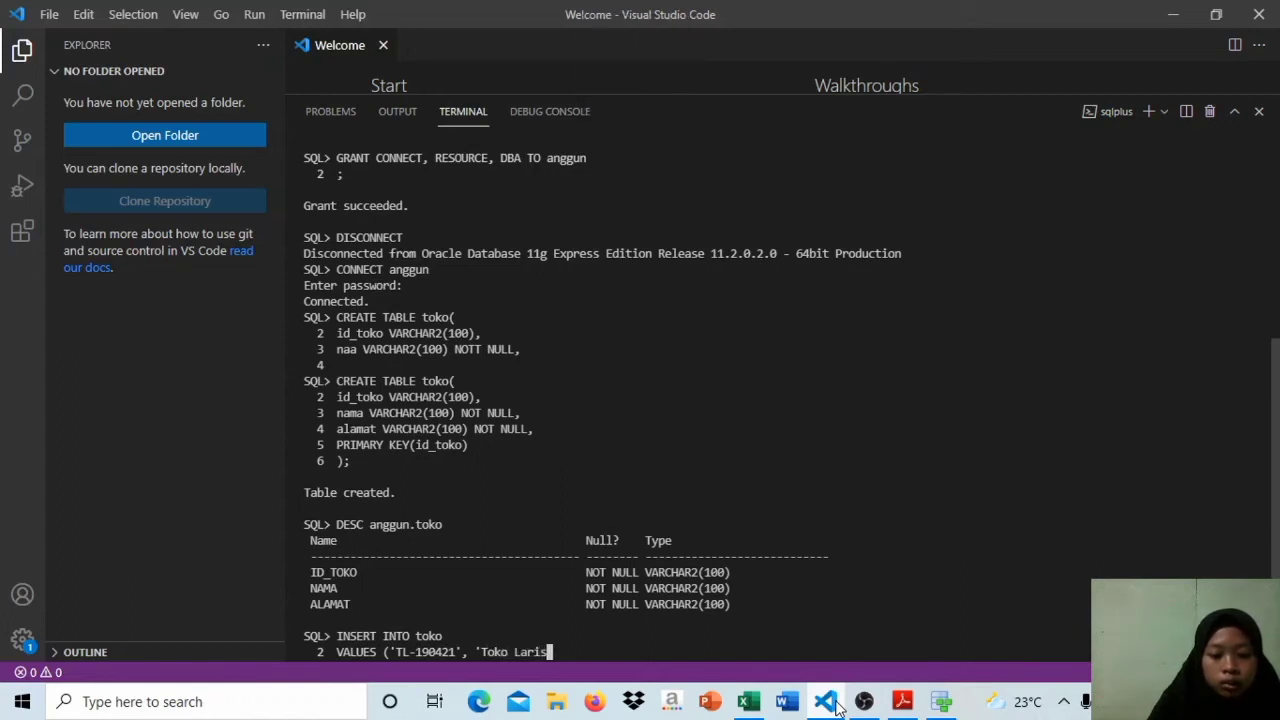
text(', ')
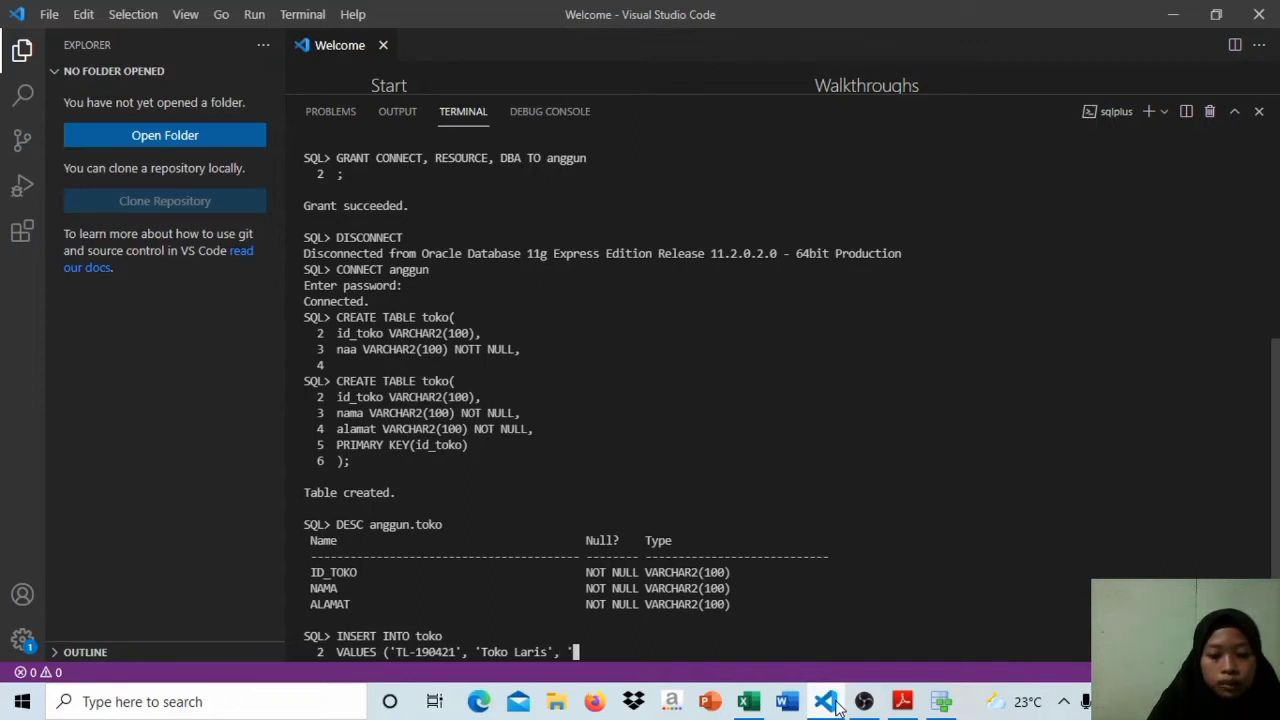
Step: Open the third value and enter the street name of the store's address
key(Caps_Lock)
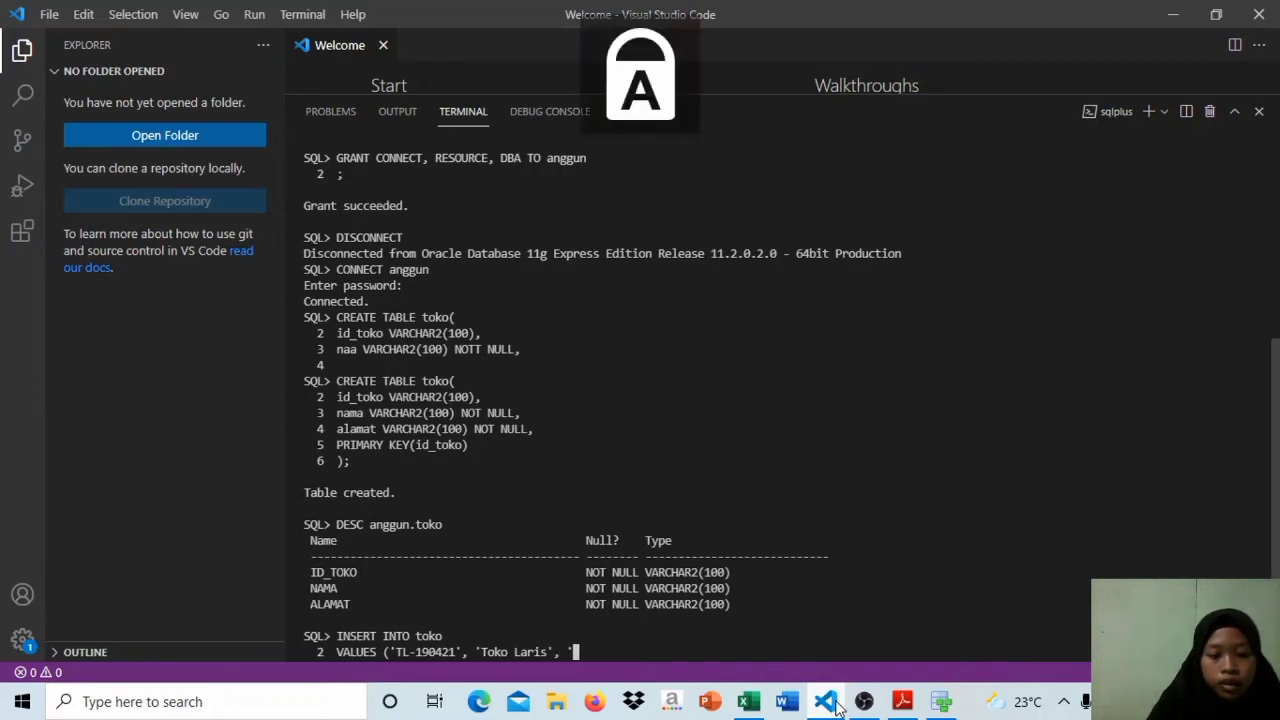
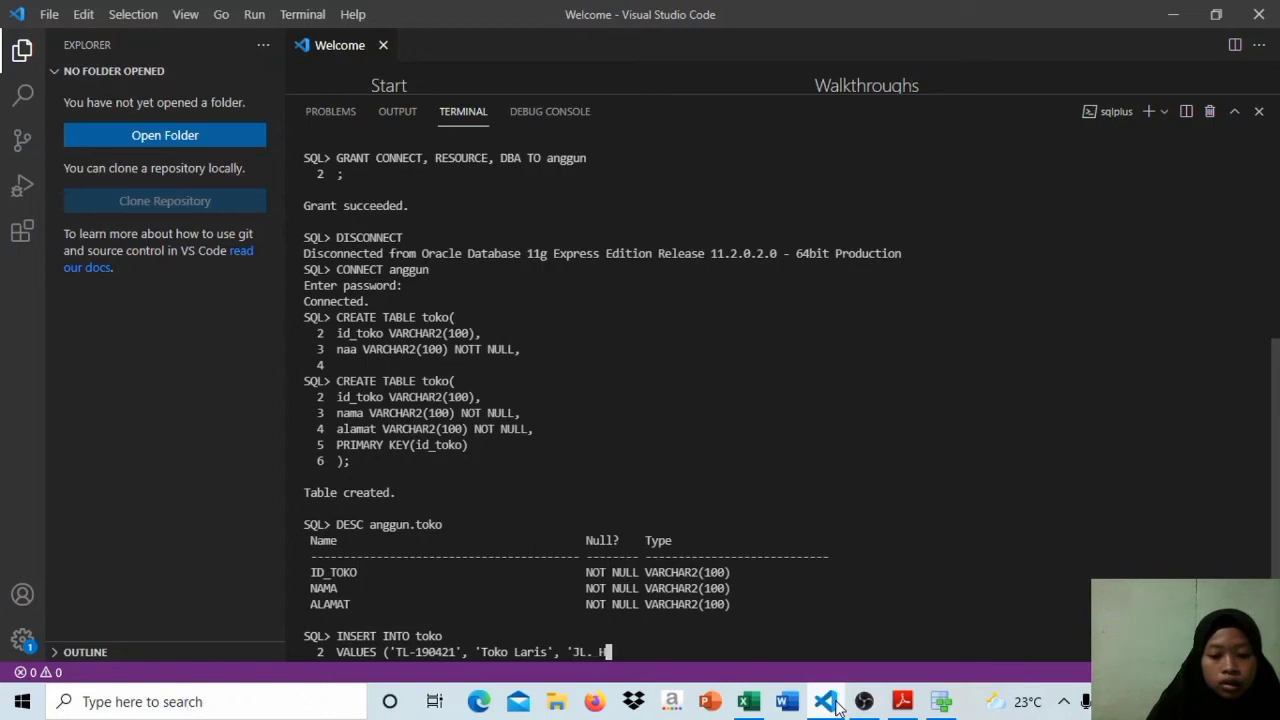
key(Caps_Lock)
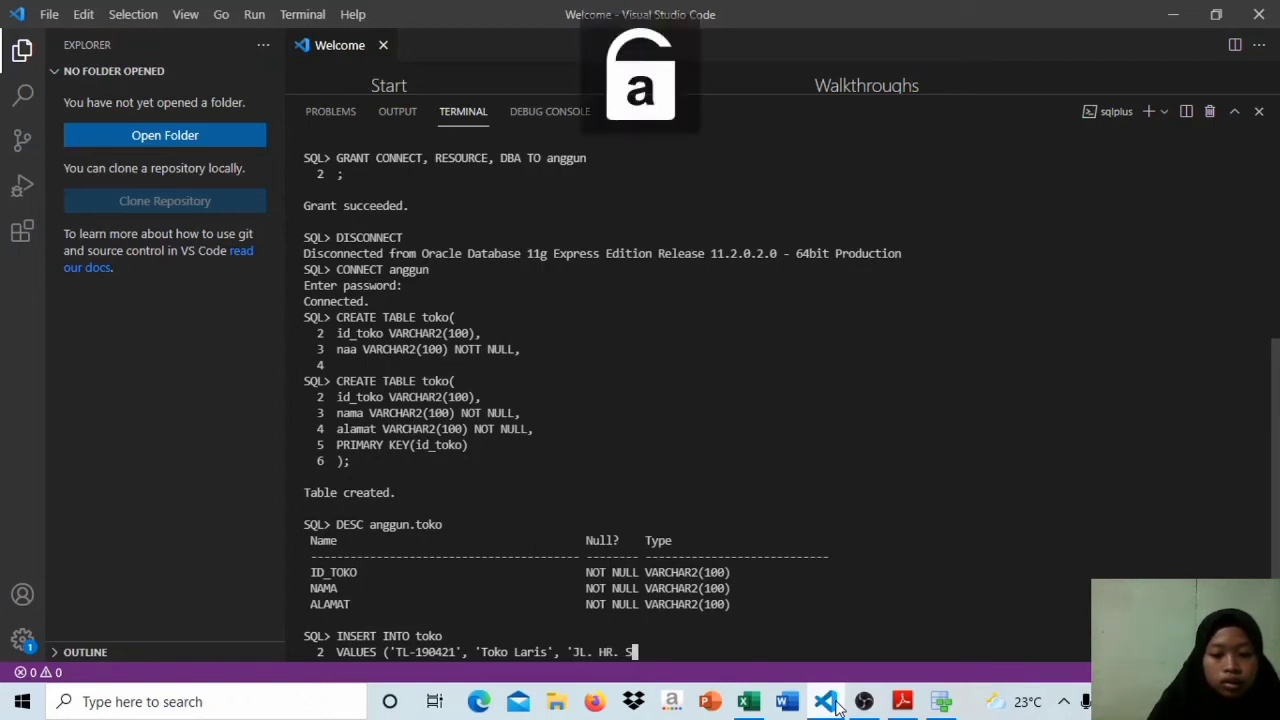
key(Caps_Lock)
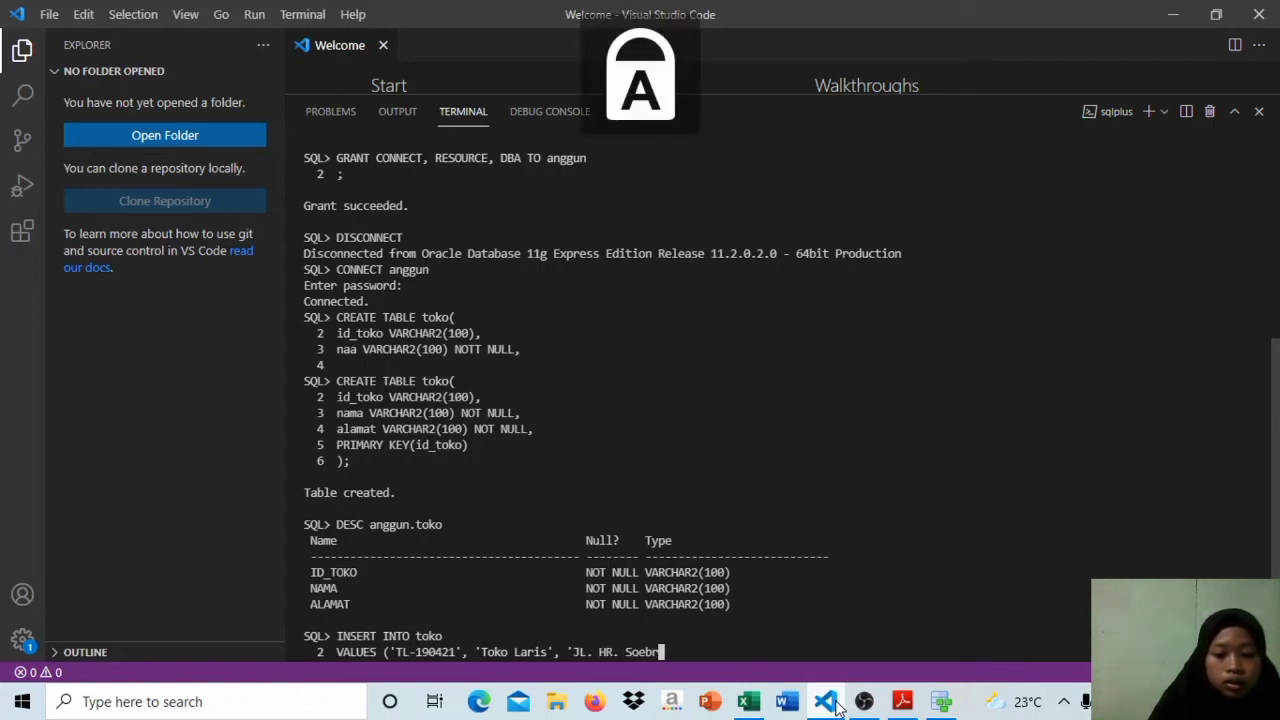
key(Caps_Lock)
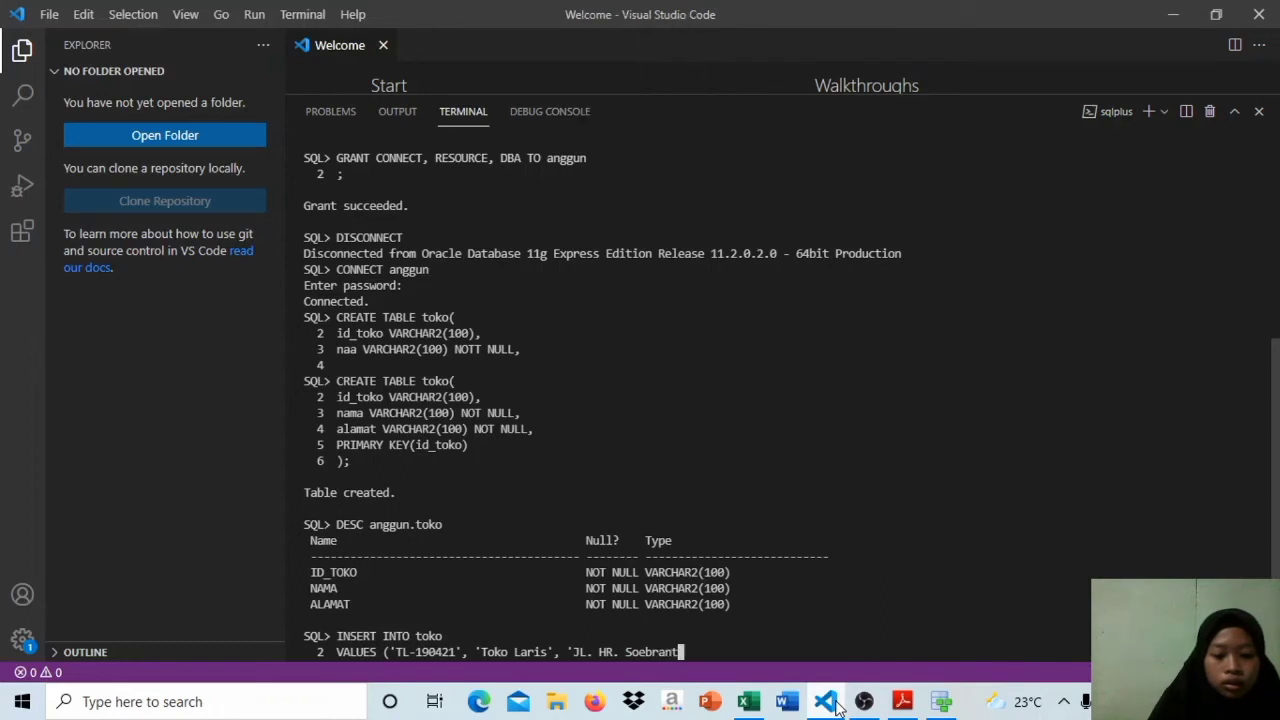
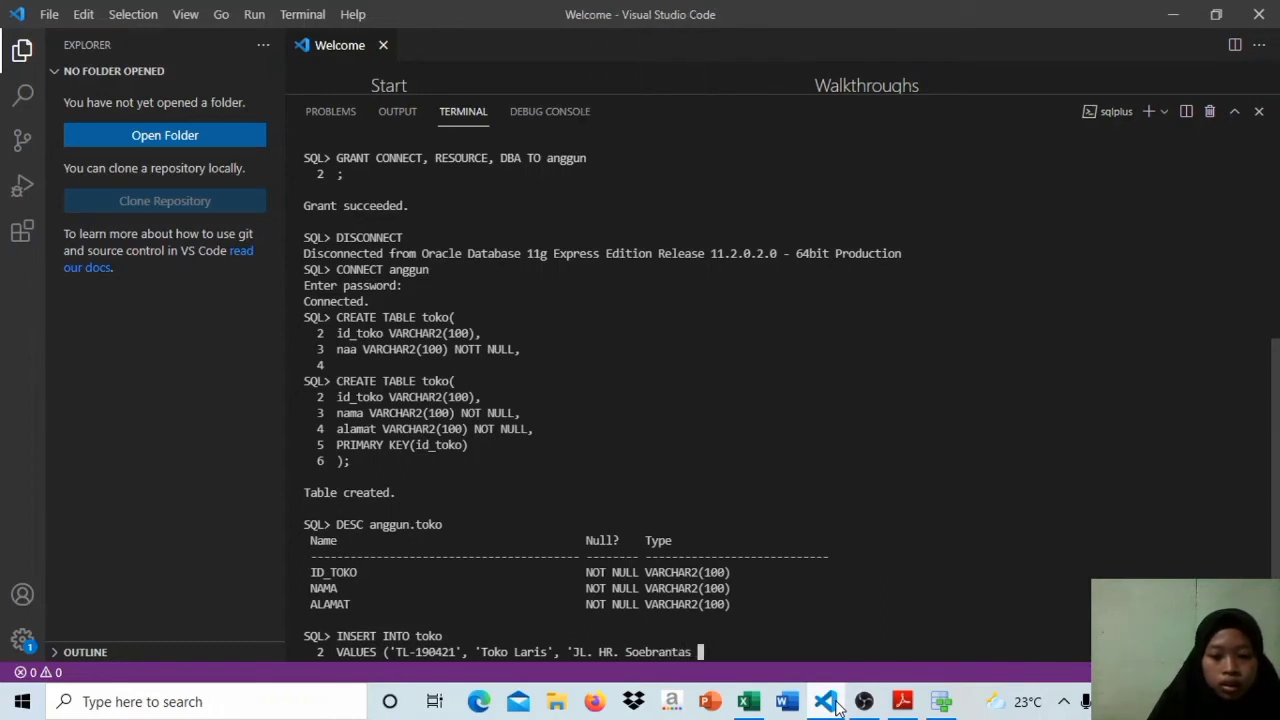
Step: Add the building number, preceded by NO., to the store's address value in the INSERT statement
key(Caps_Lock)
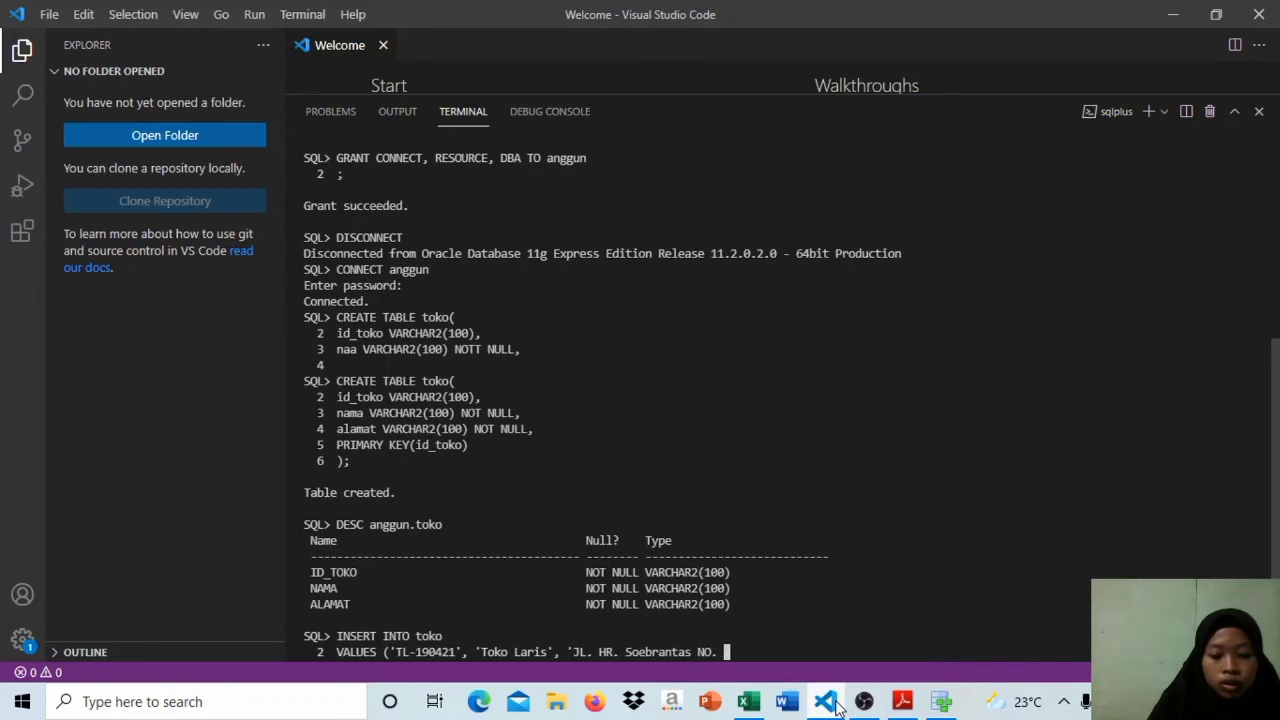
key(Caps_Lock)
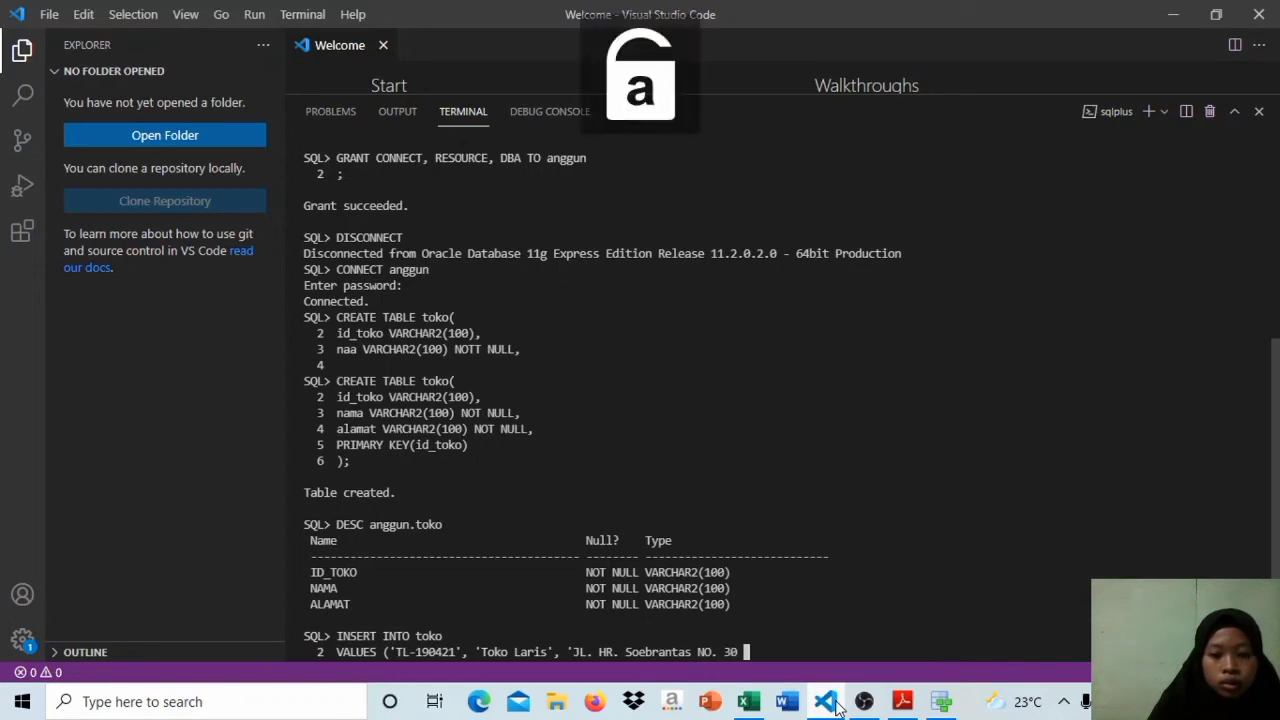
Step: Finish the address value with the city name, close the value list and run the INSERT INTO toko statement
key(Caps_Lock)
key(Caps_Lock)
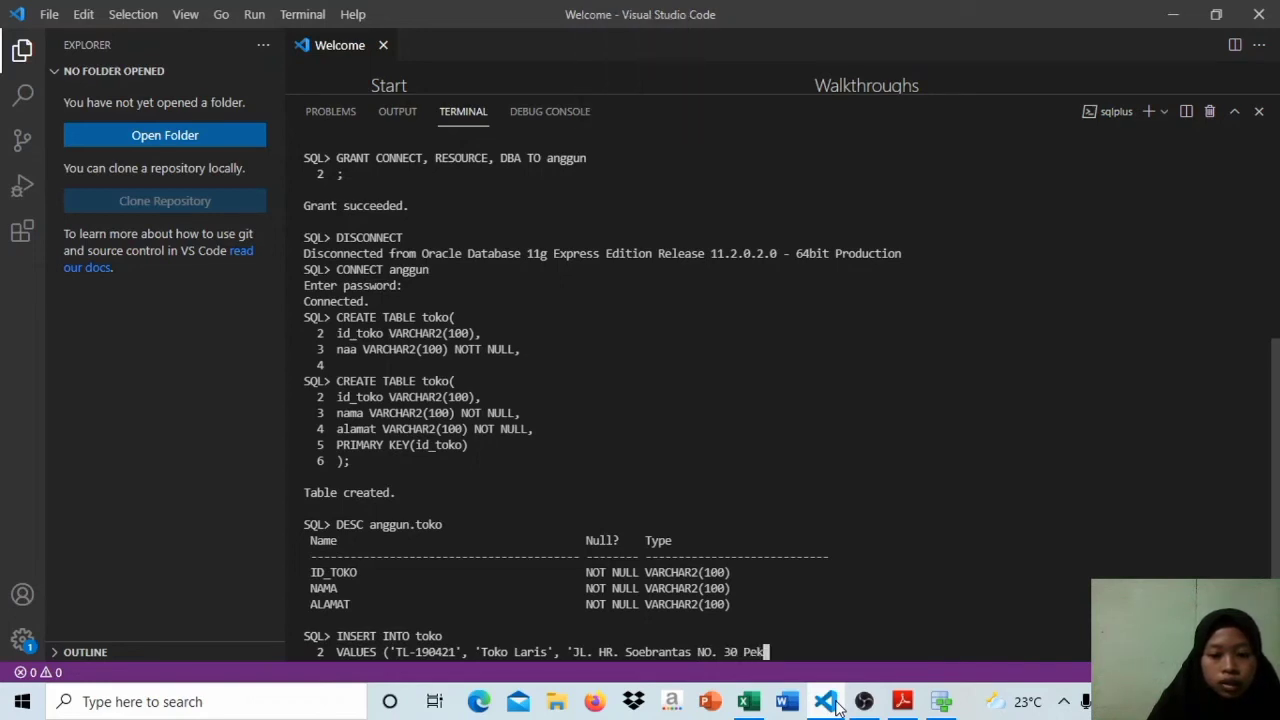
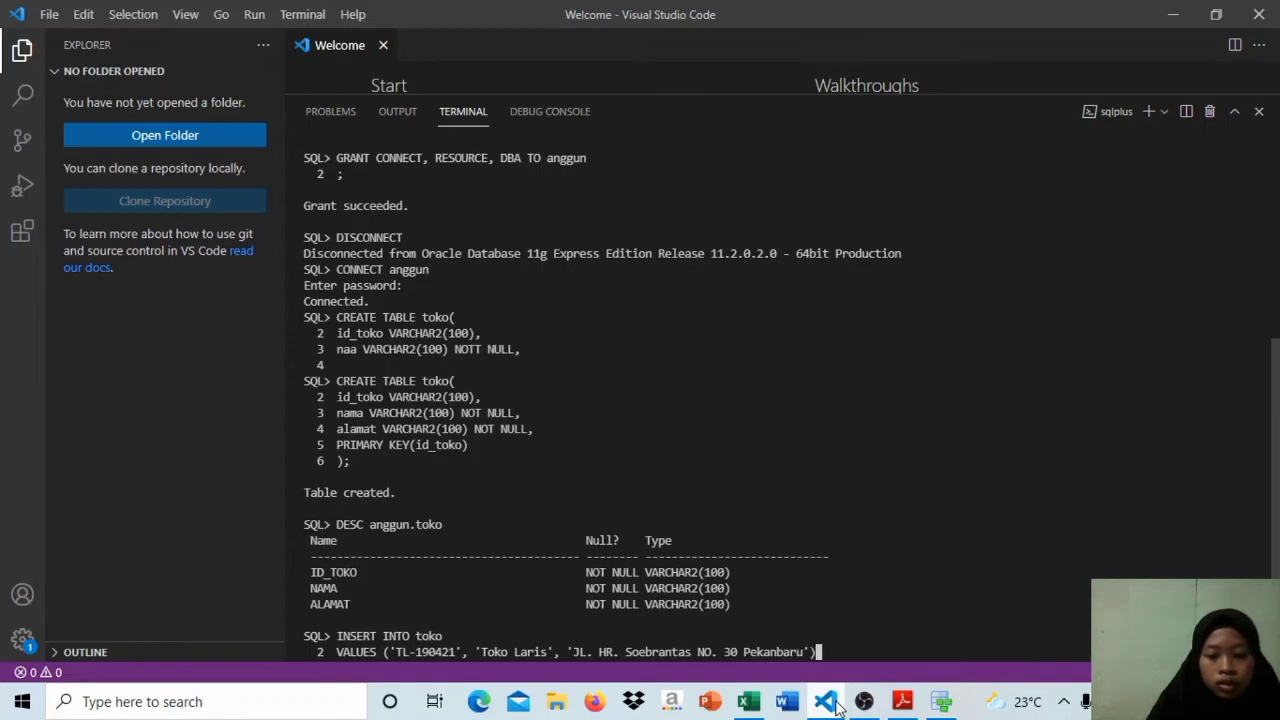
text(;)
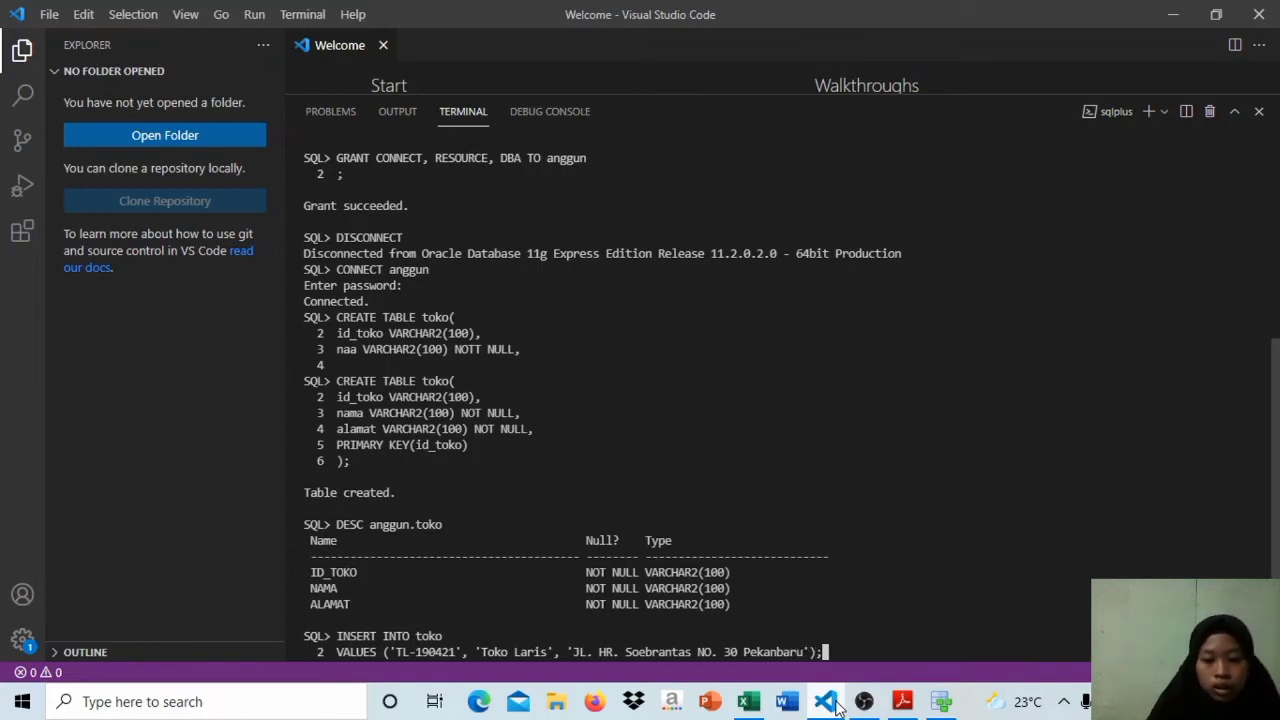
key(Return)
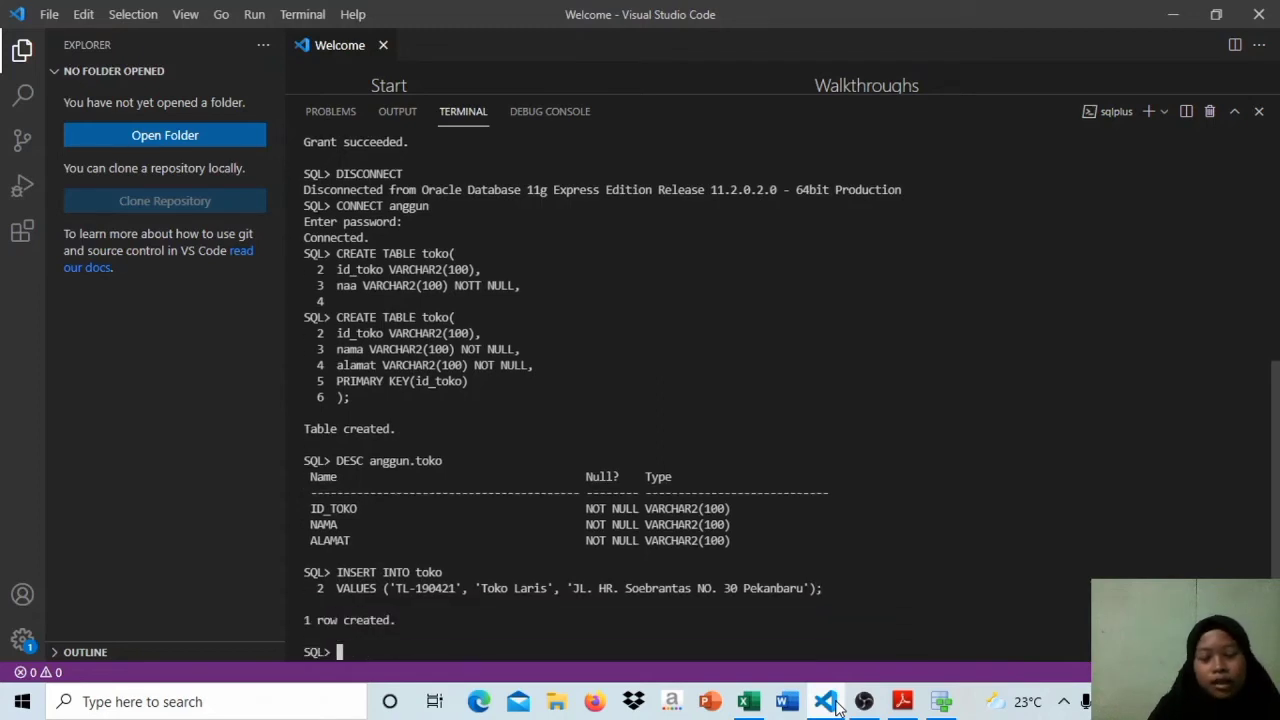
Step: Try to list all rows of the keluarga table with SELECT* FROM keluarga;
key(Caps_Lock)
key(Caps_Lock)
key(Caps_Lock)
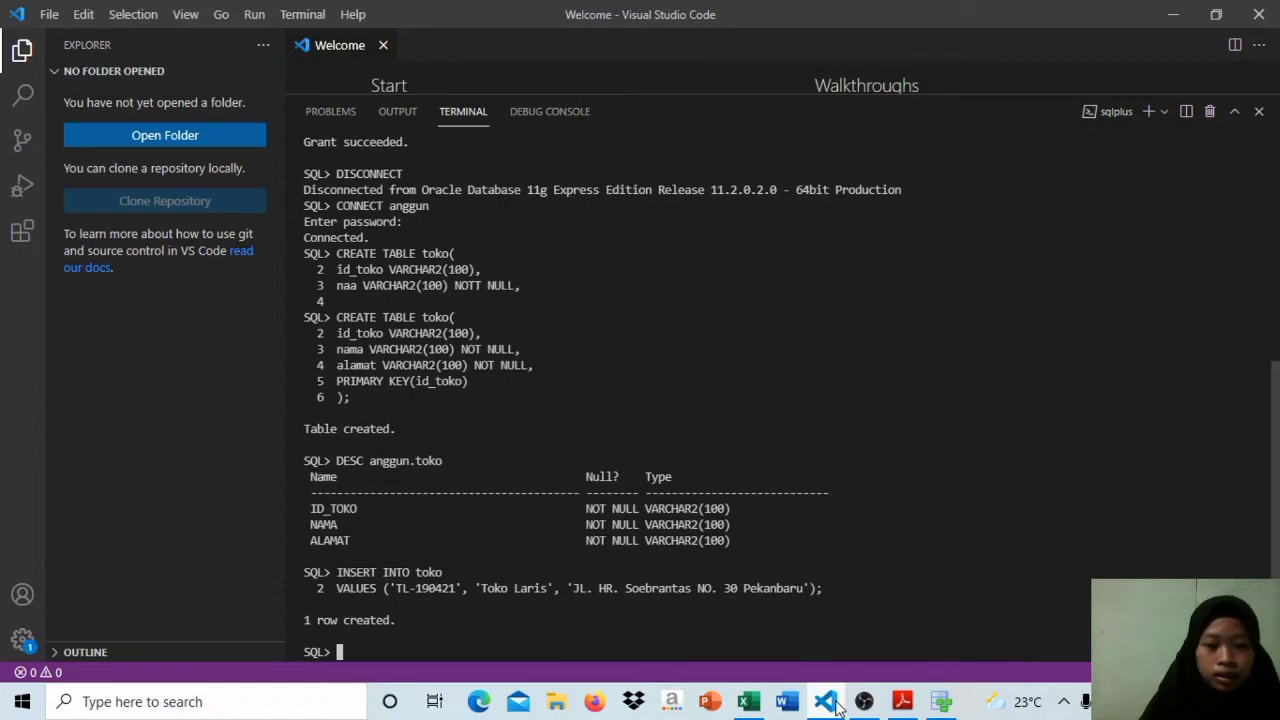
text(SELECT)
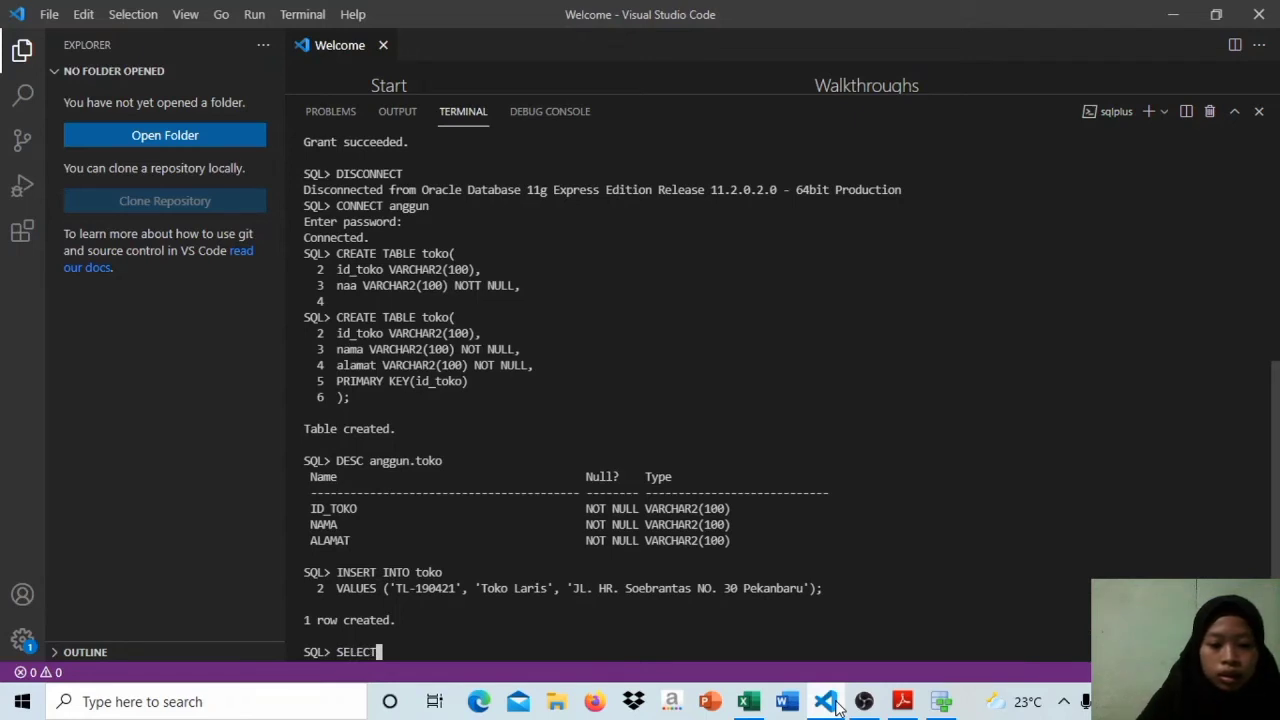
text(* F)
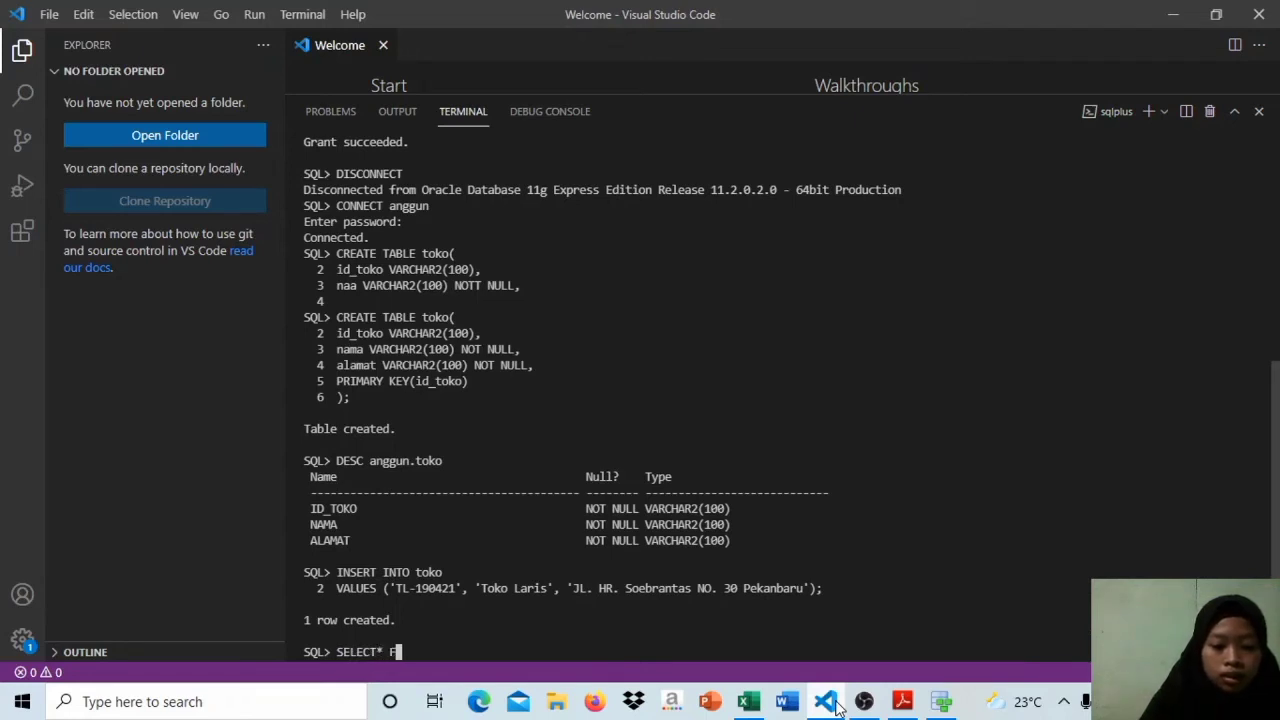
text(ROM k)
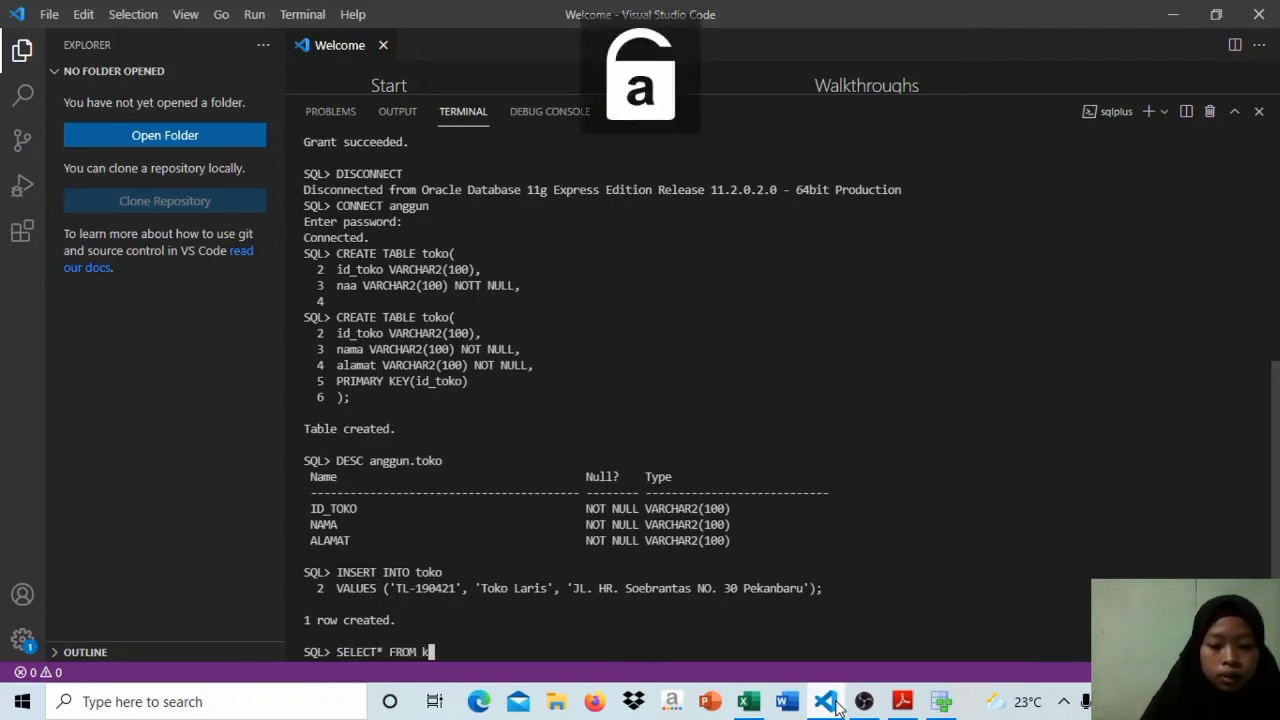
text(eluarga;)
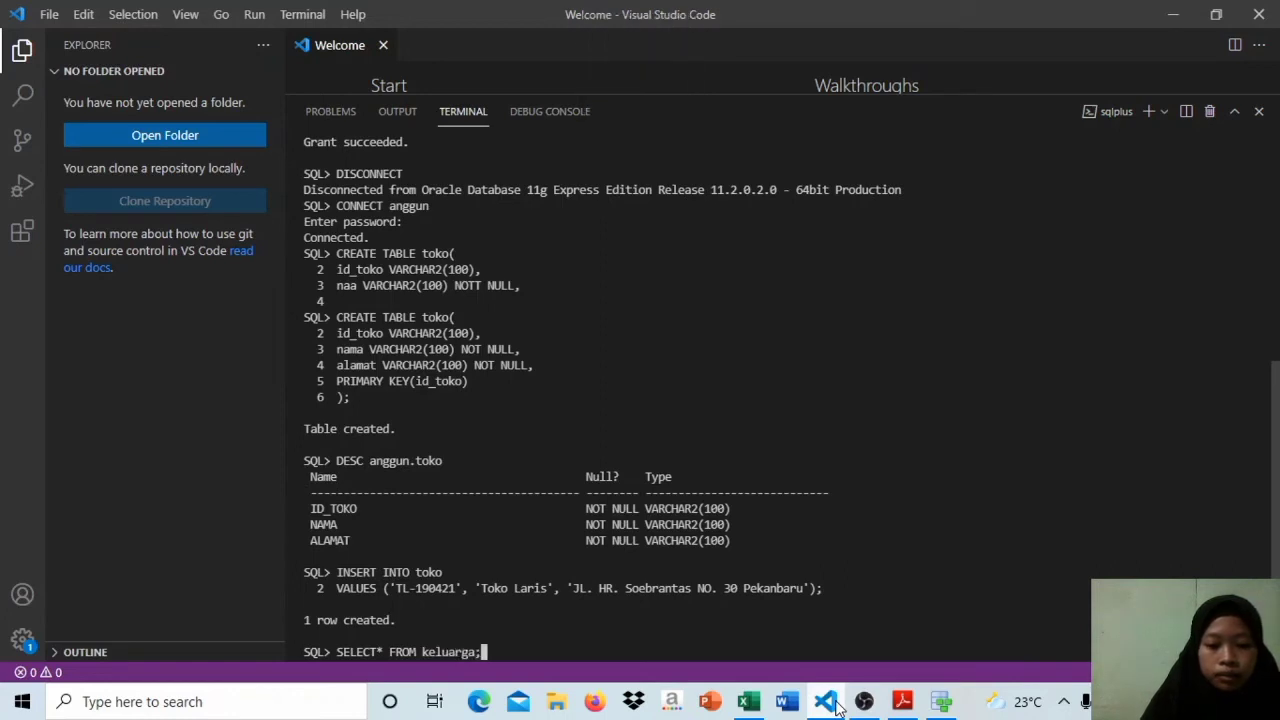
key(Return)
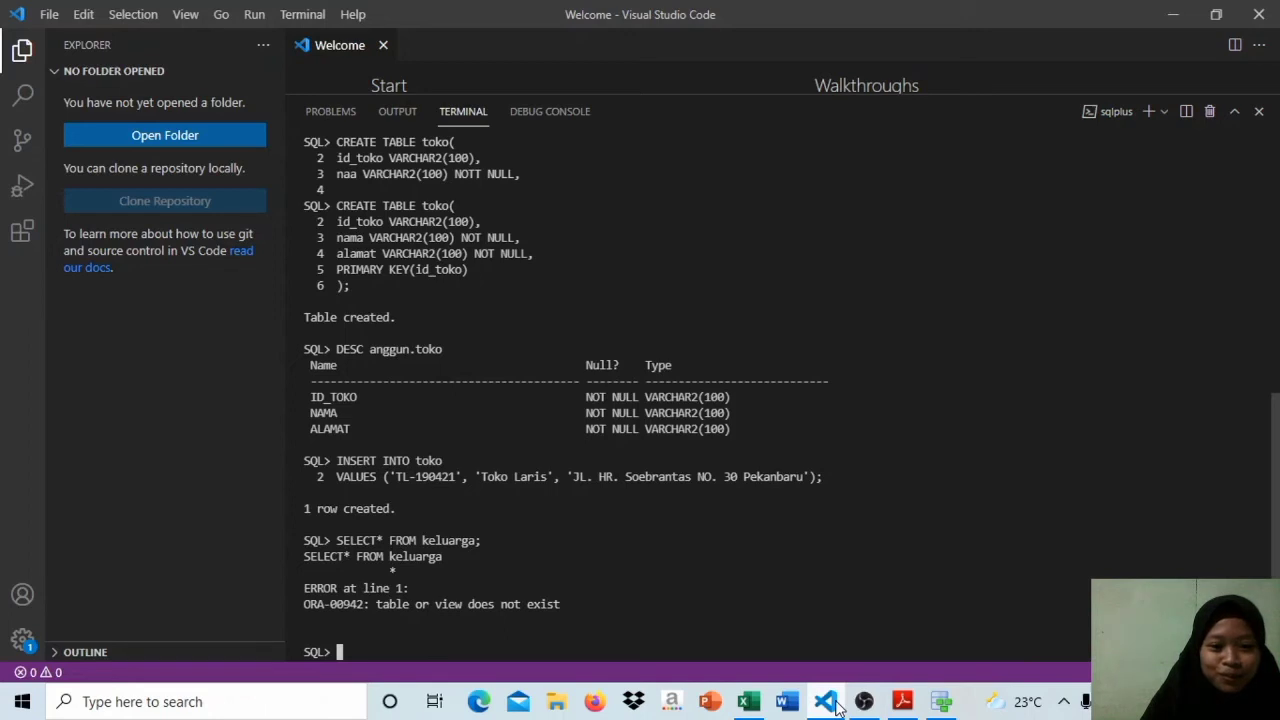
Step: List all rows of the toko table with SELECT* FROM toko;
key(Caps_Lock)
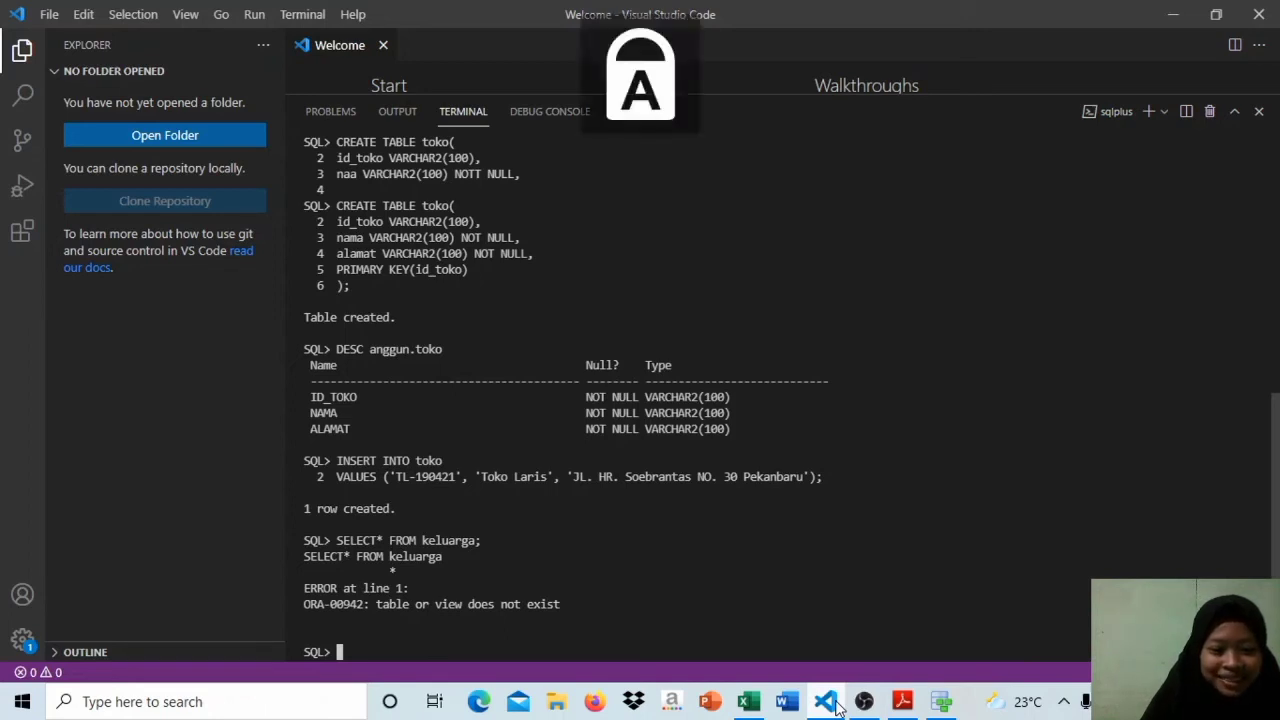
text(SELECT)
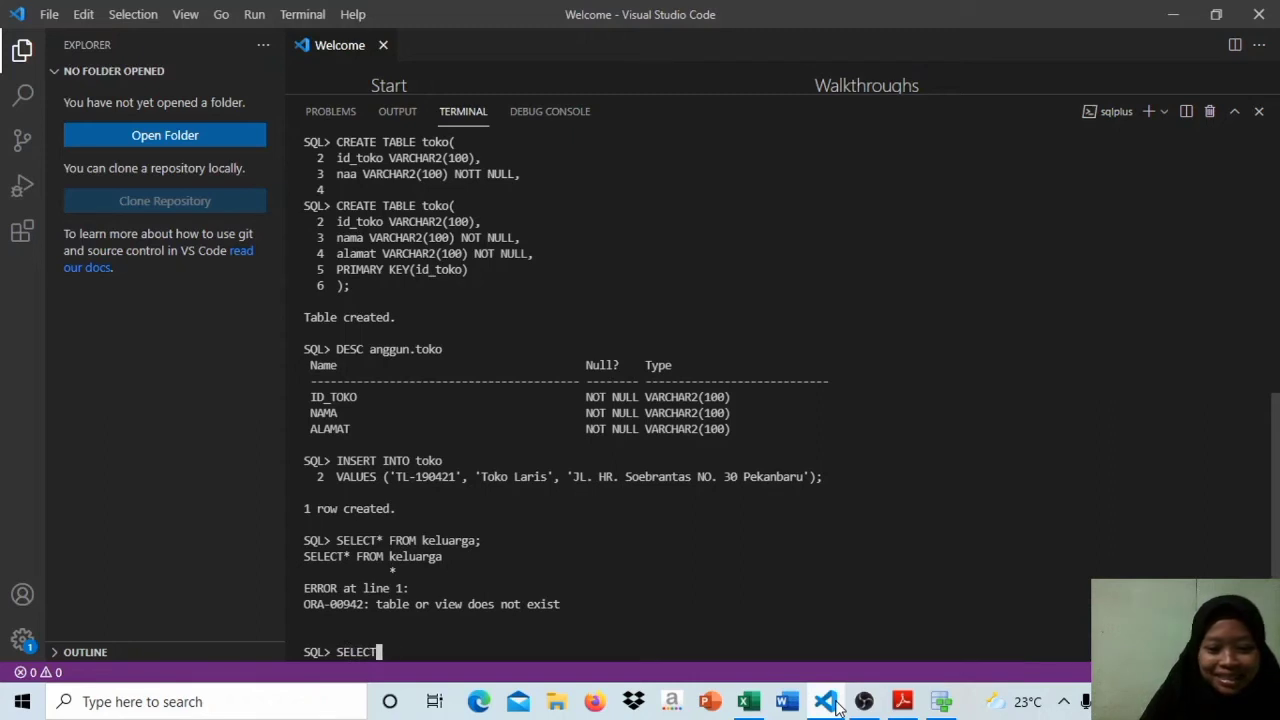
text(* FROM)
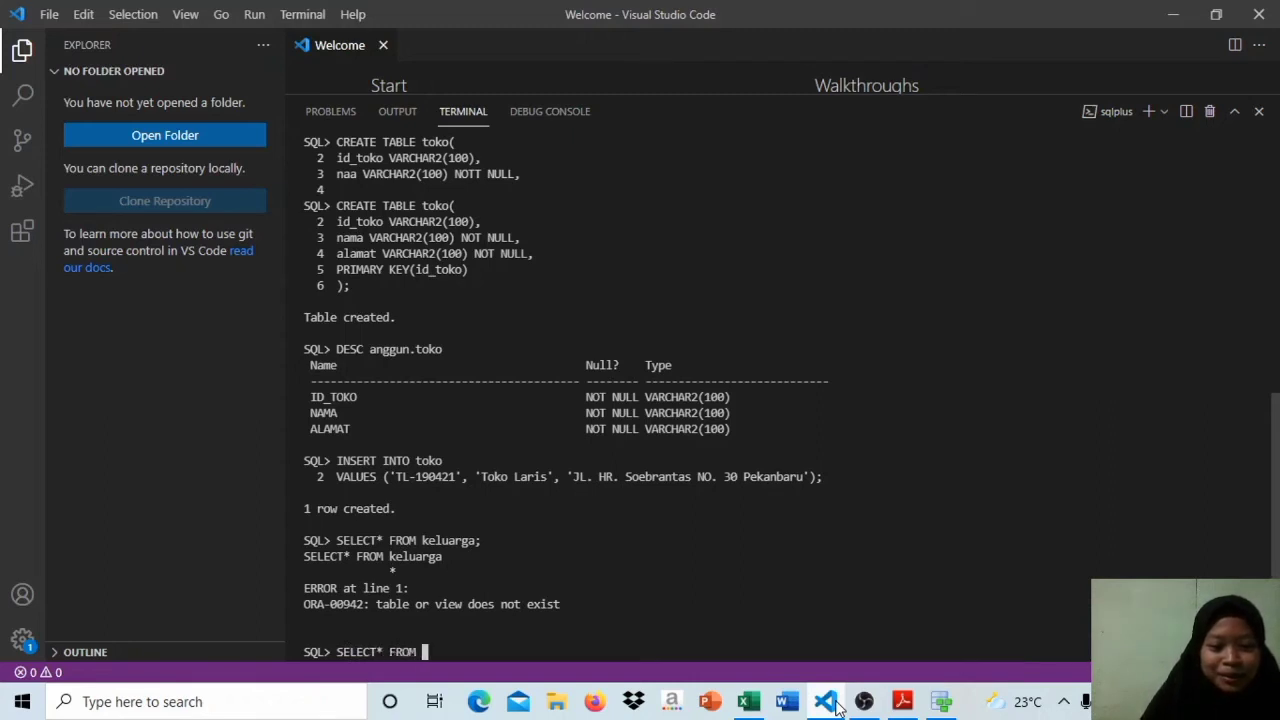
key(Caps_Lock)
text(toko;)
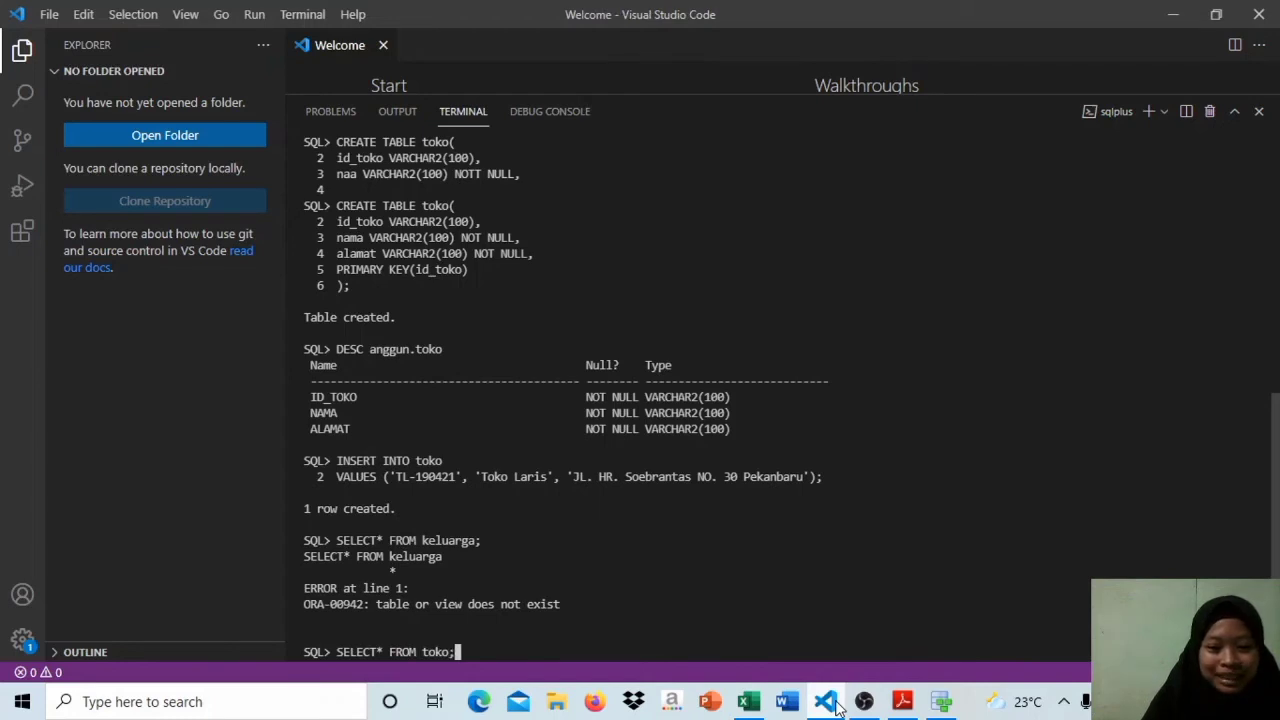
key(Return)
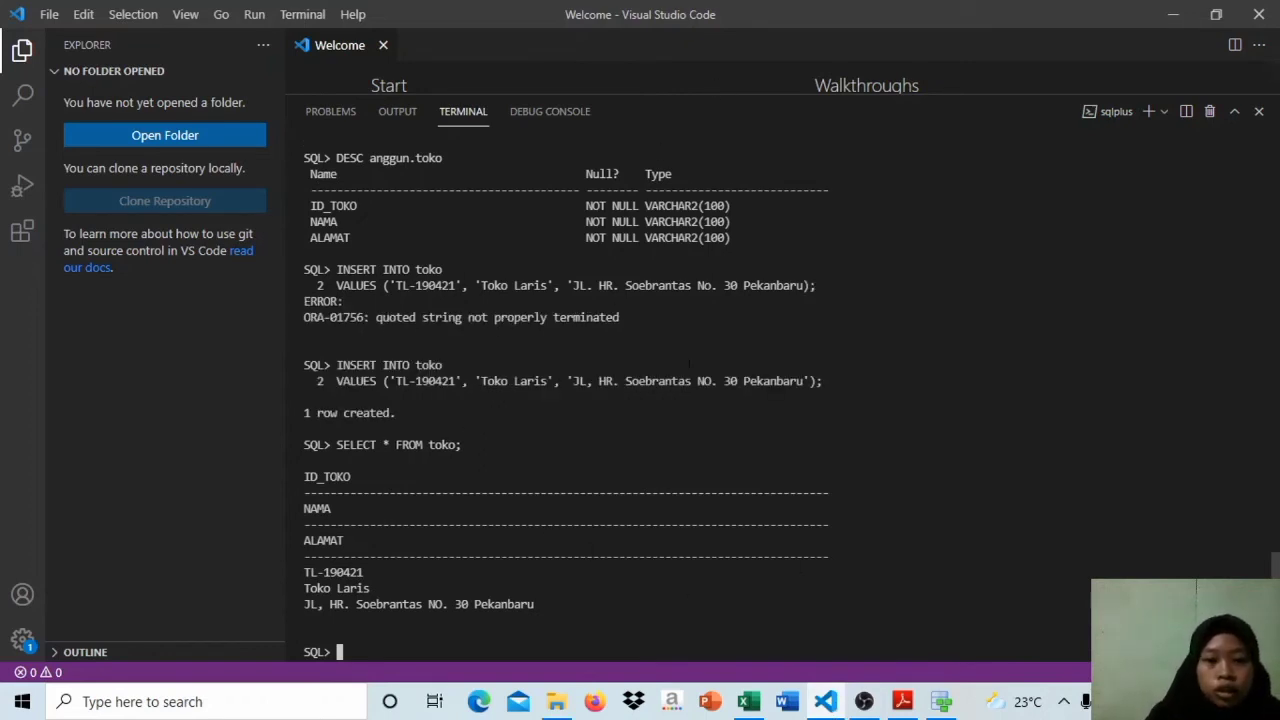
Step: Examine the sales-side tables in SQL Developer Data Modeler's relational diagram and the normalized tables in UTS BASIS DATA.xlsx, then return to the SQL*Plus terminal
click(941, 703)
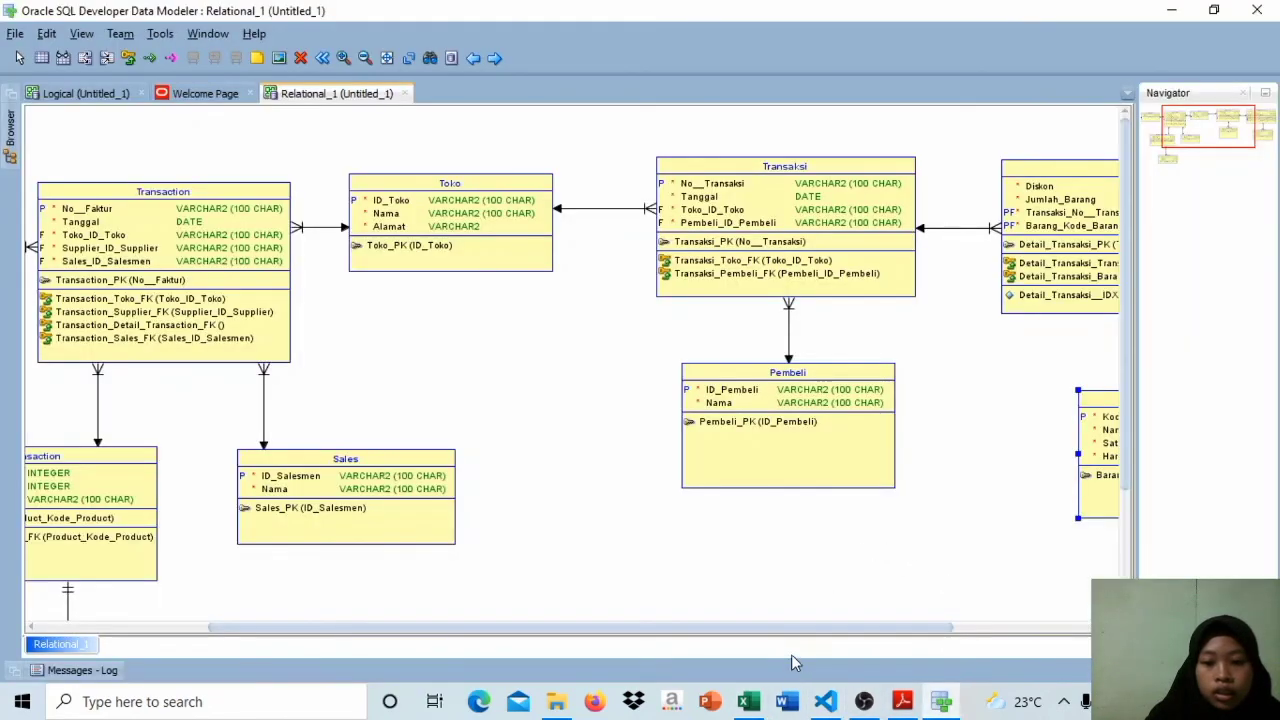
drag(788, 628, 1080, 600)
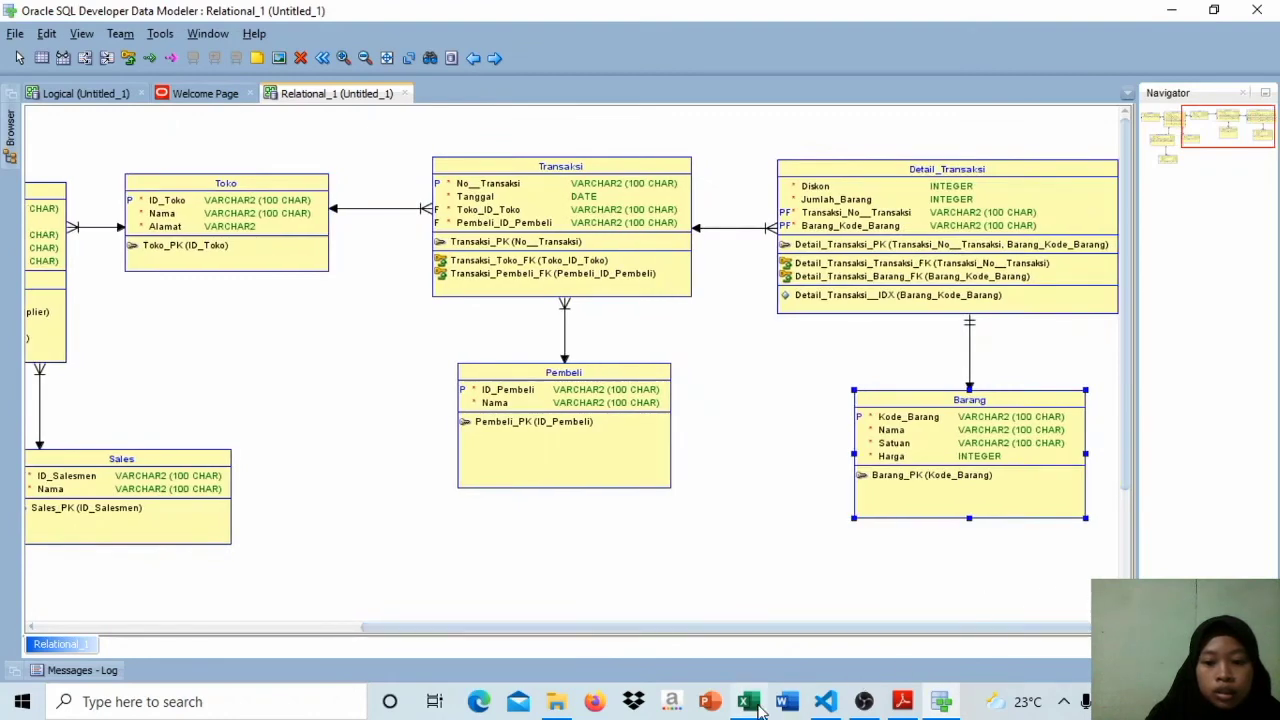
click(749, 703)
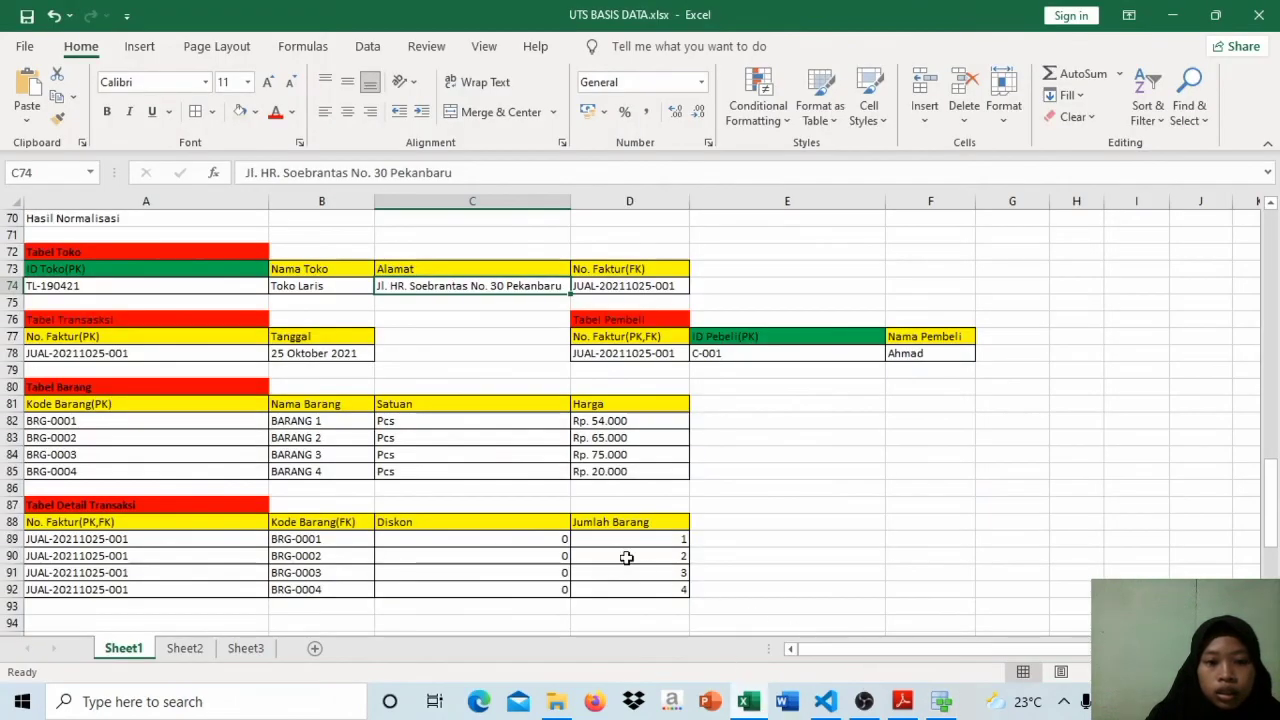
click(158, 336)
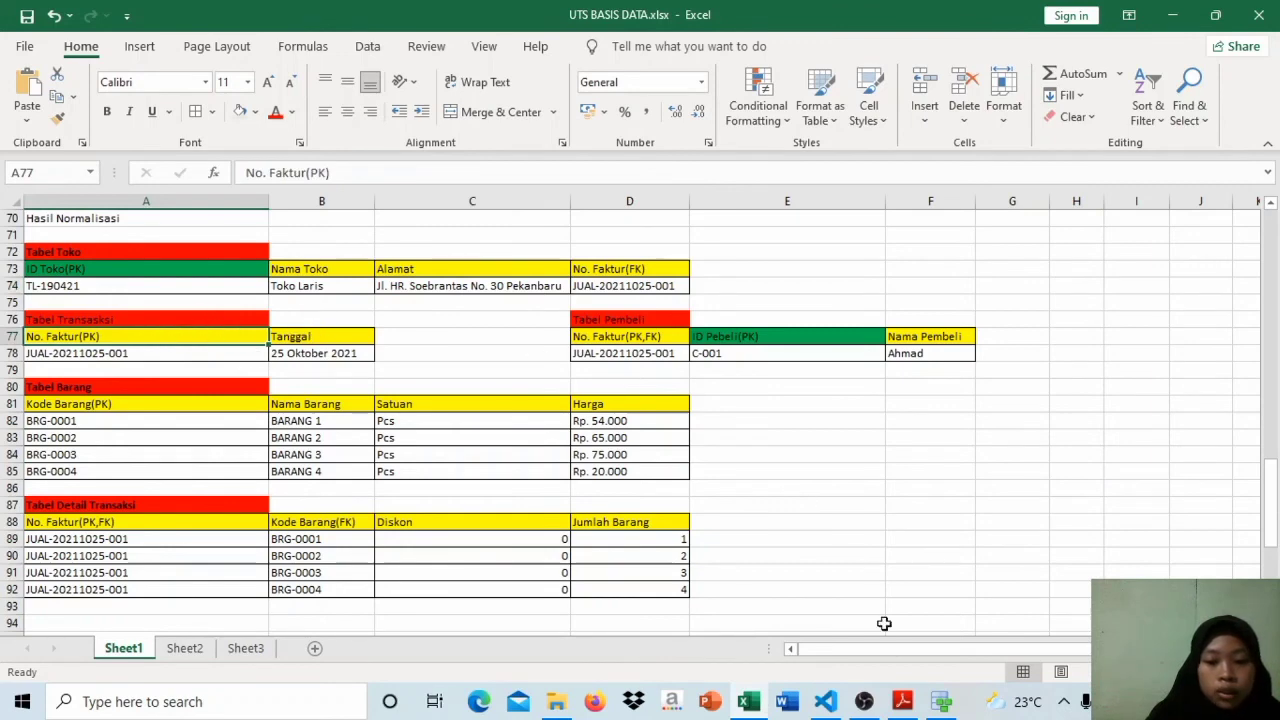
mouse_move(838, 706)
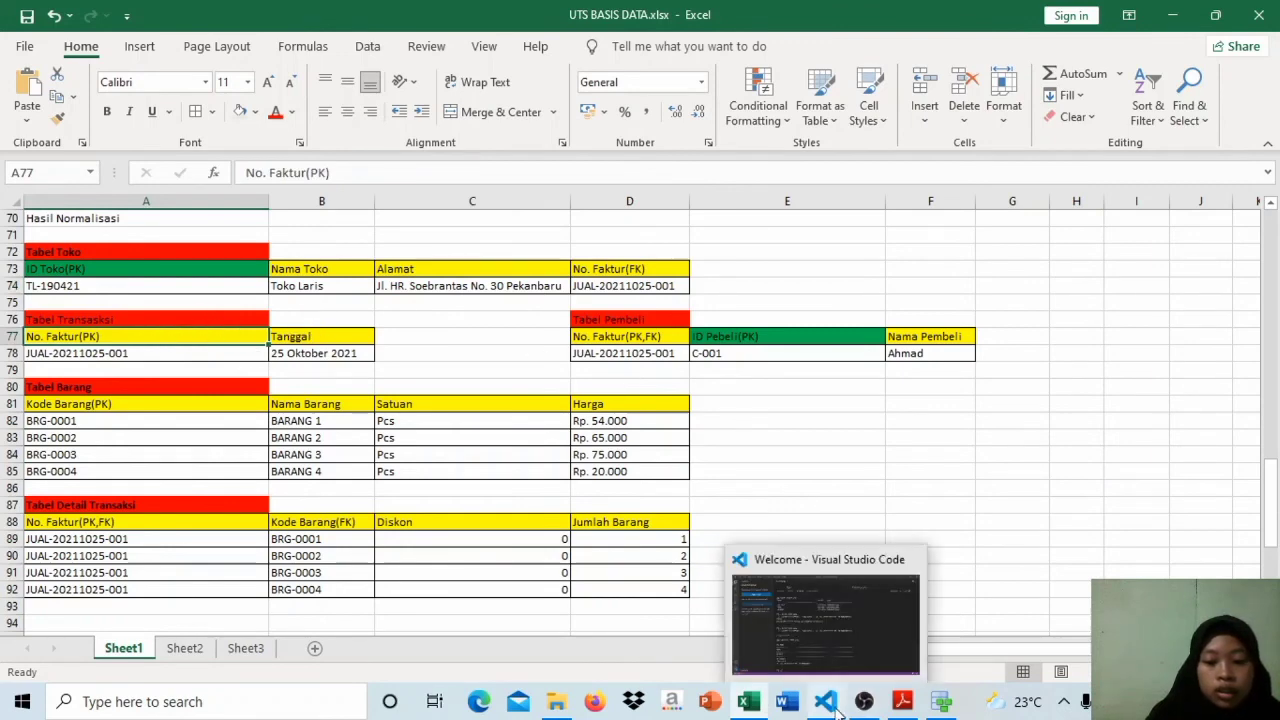
click(838, 650)
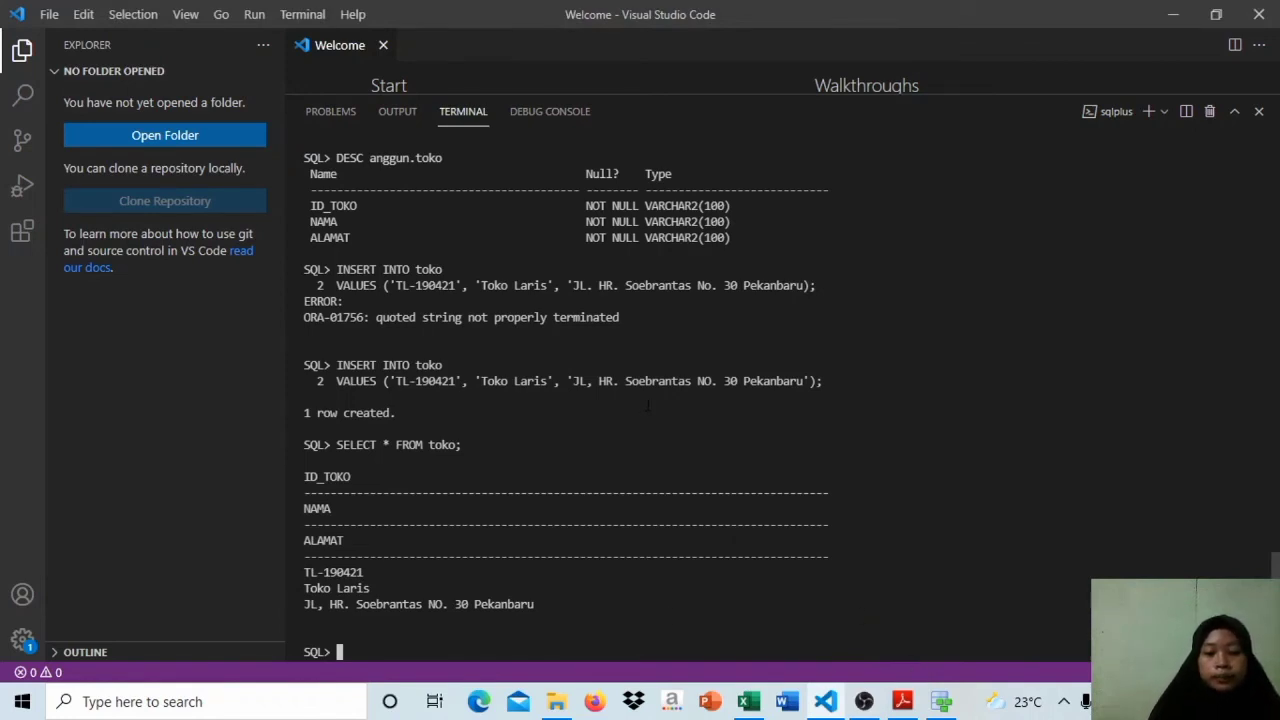
Step: Check the task requirements in SOAL UTS BASIS DATA.pdf and the relational diagram in Data Modeler, returning to the SQL*Plus terminal
click(901, 701)
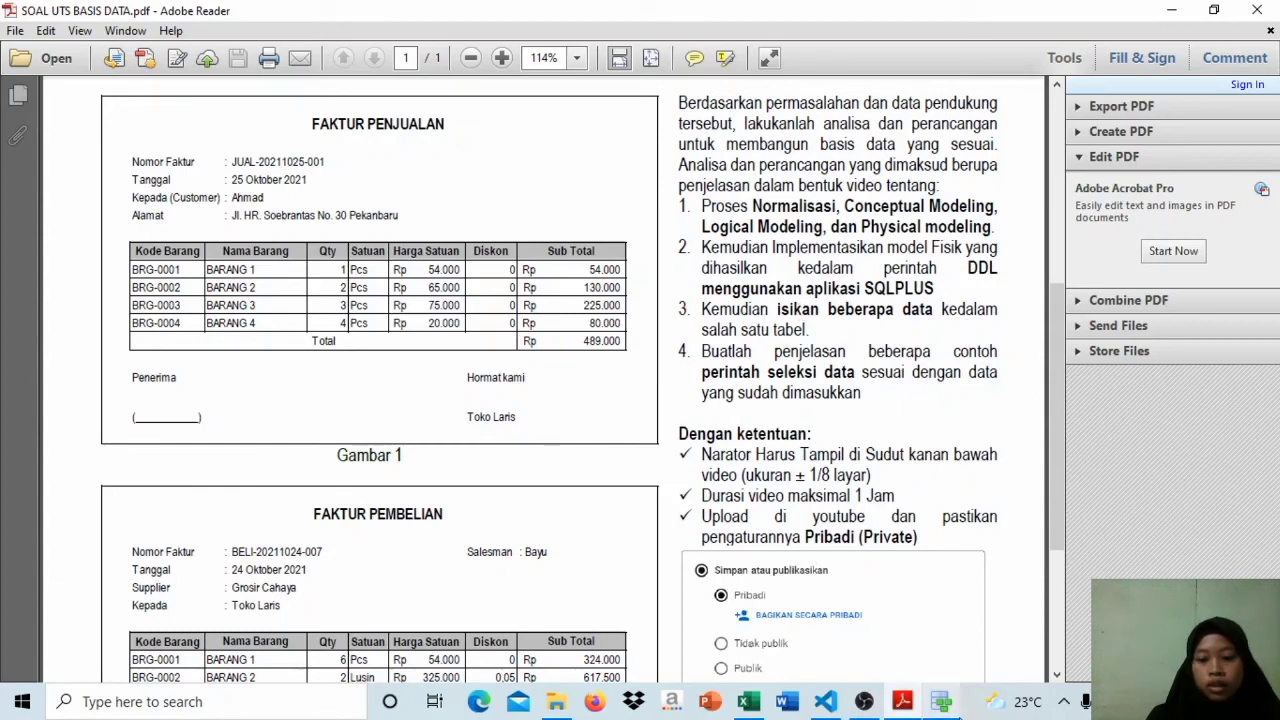
click(826, 701)
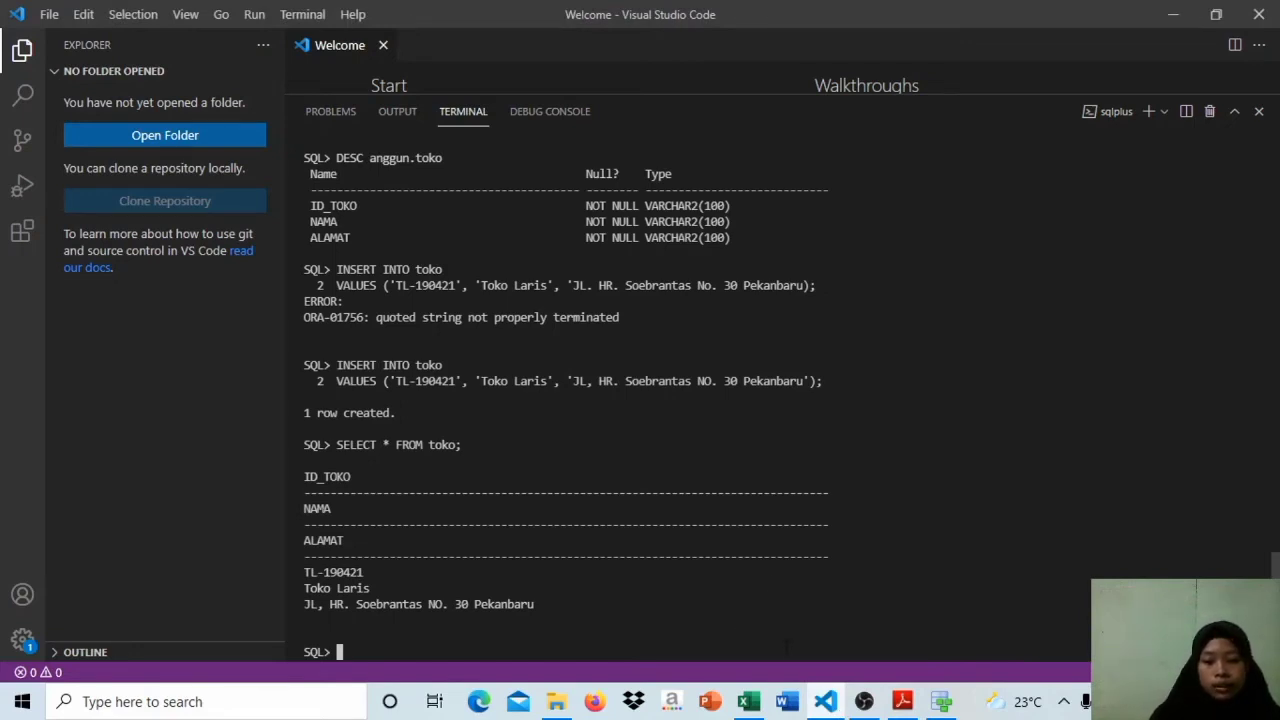
mouse_move(933, 708)
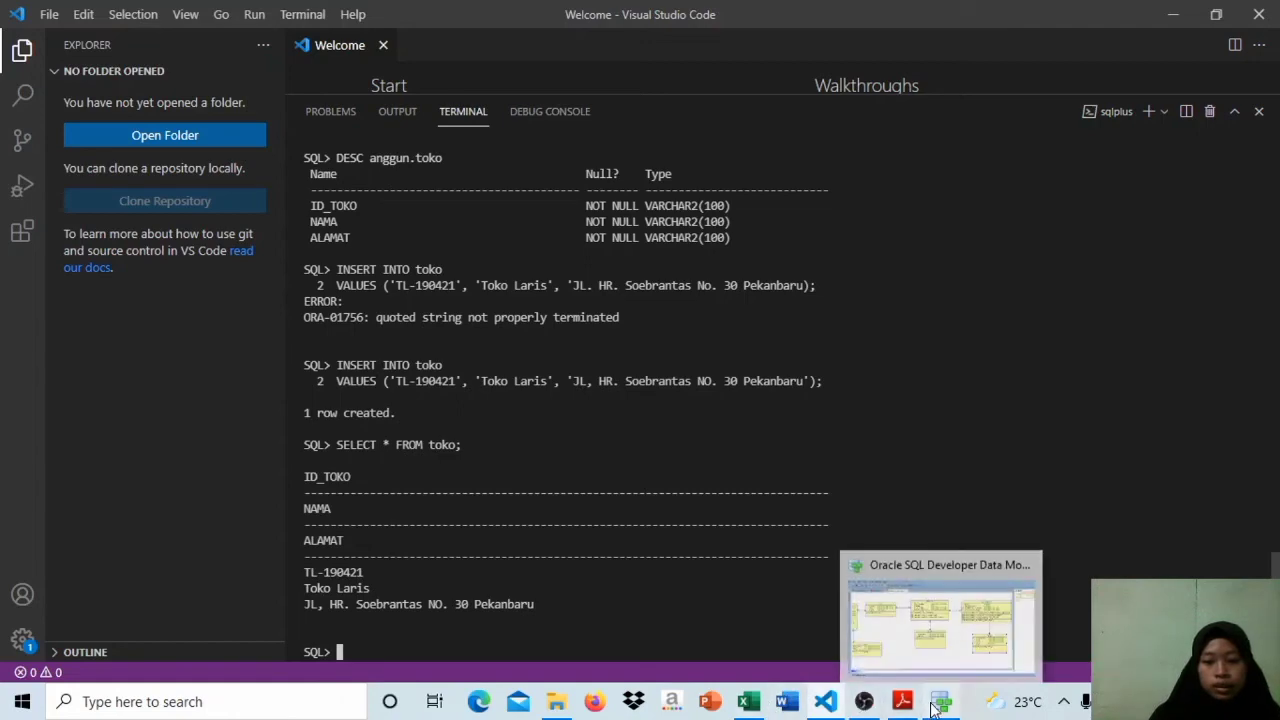
click(940, 640)
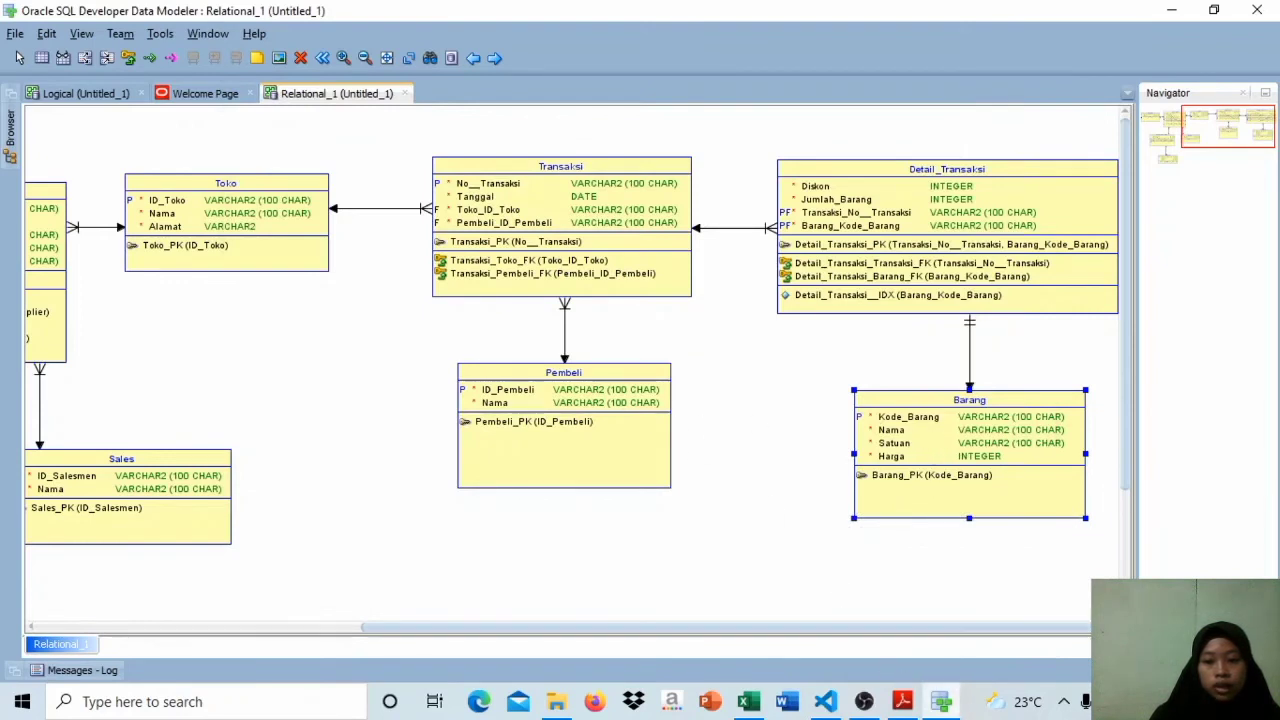
click(824, 705)
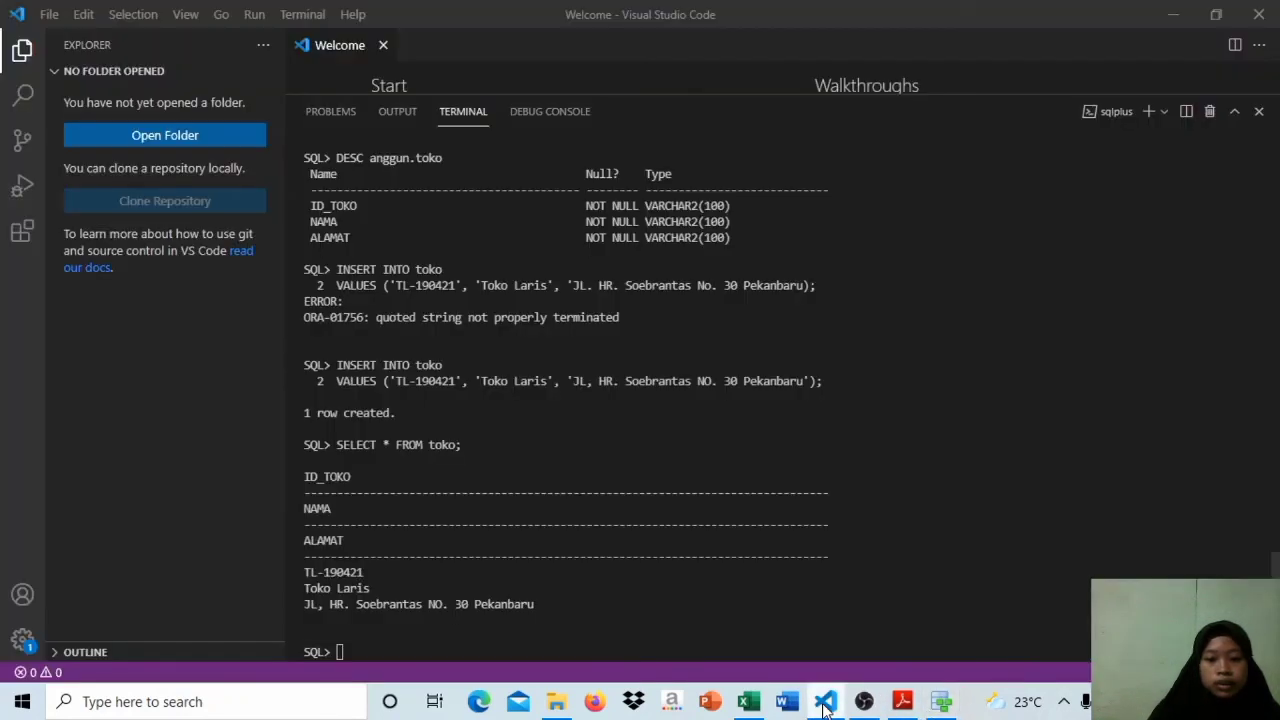
Step: Begin the definition of a new pembeli table with the line CREATE TABLE pembeli(
key(Caps_Lock)
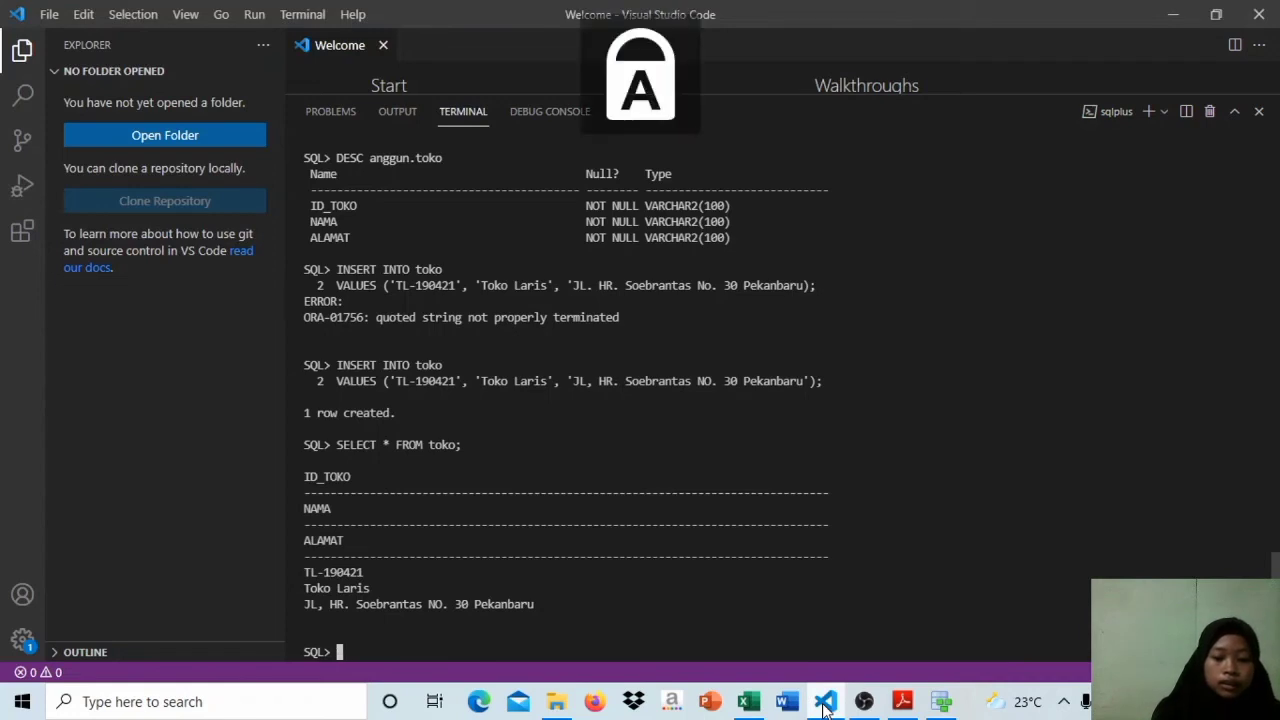
text(CREATE)
text(TABLE)
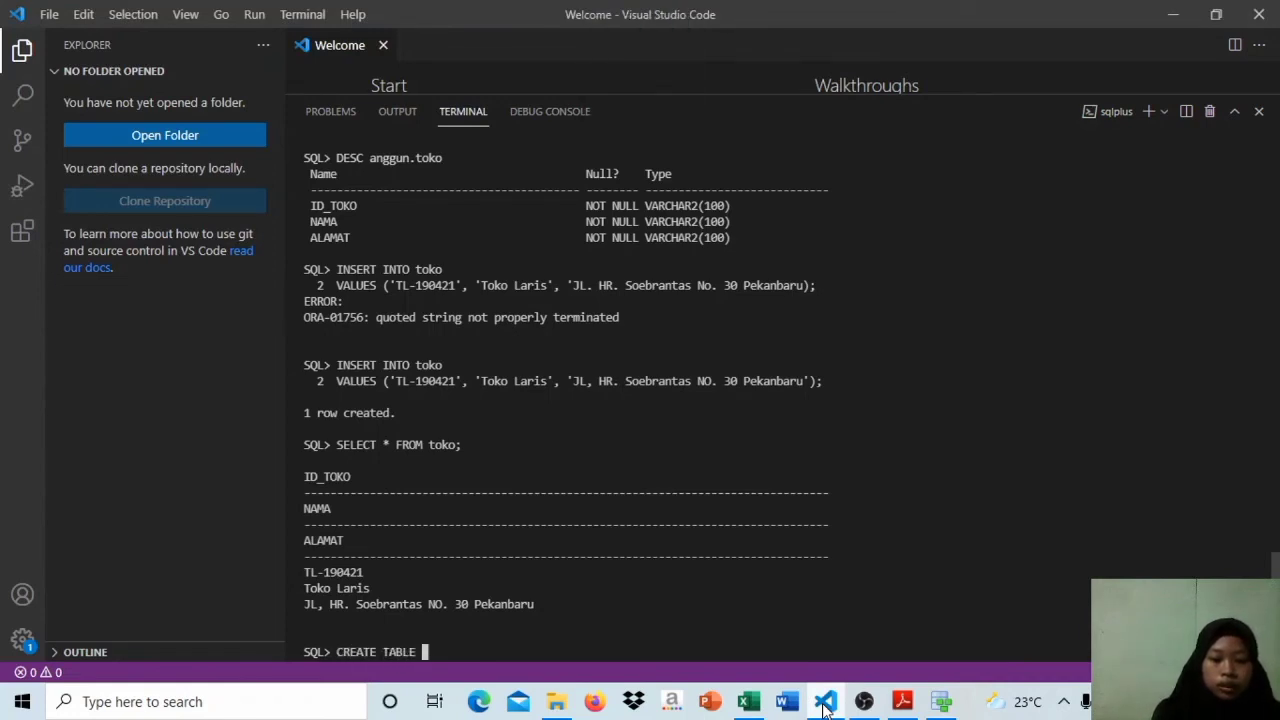
key(Caps_Lock)
text(pembeli)
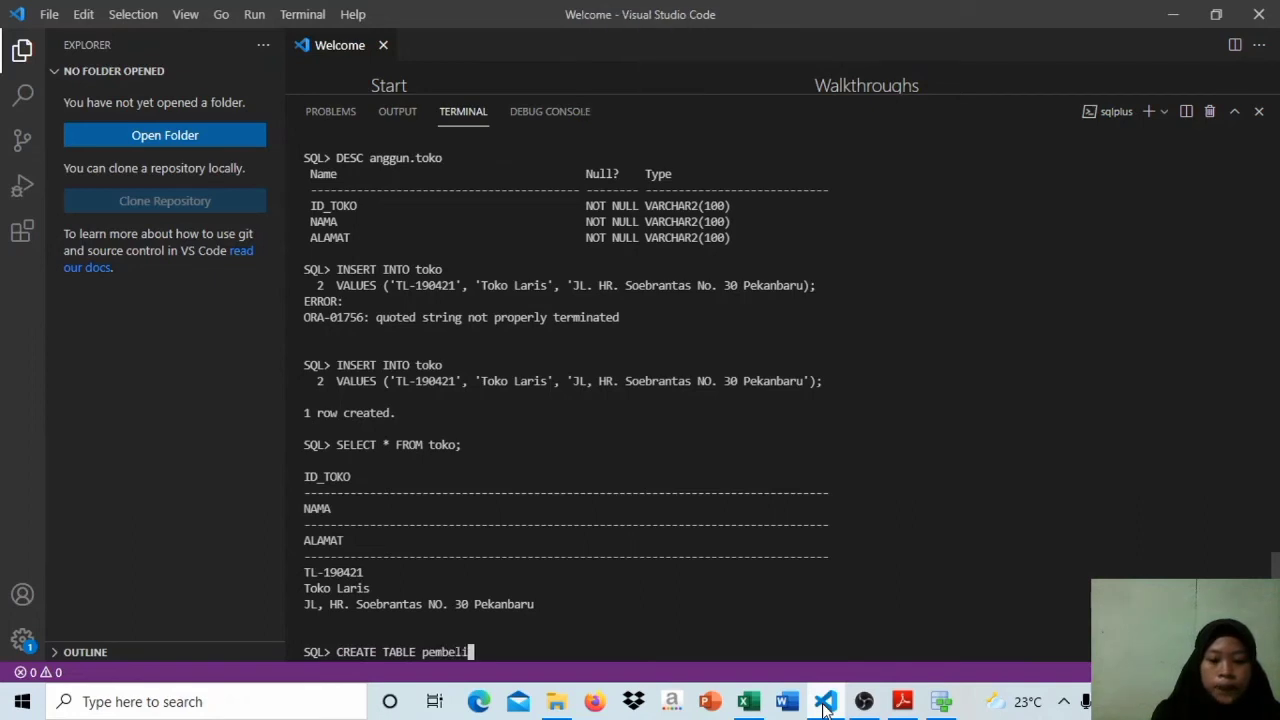
text(()
key(Return)
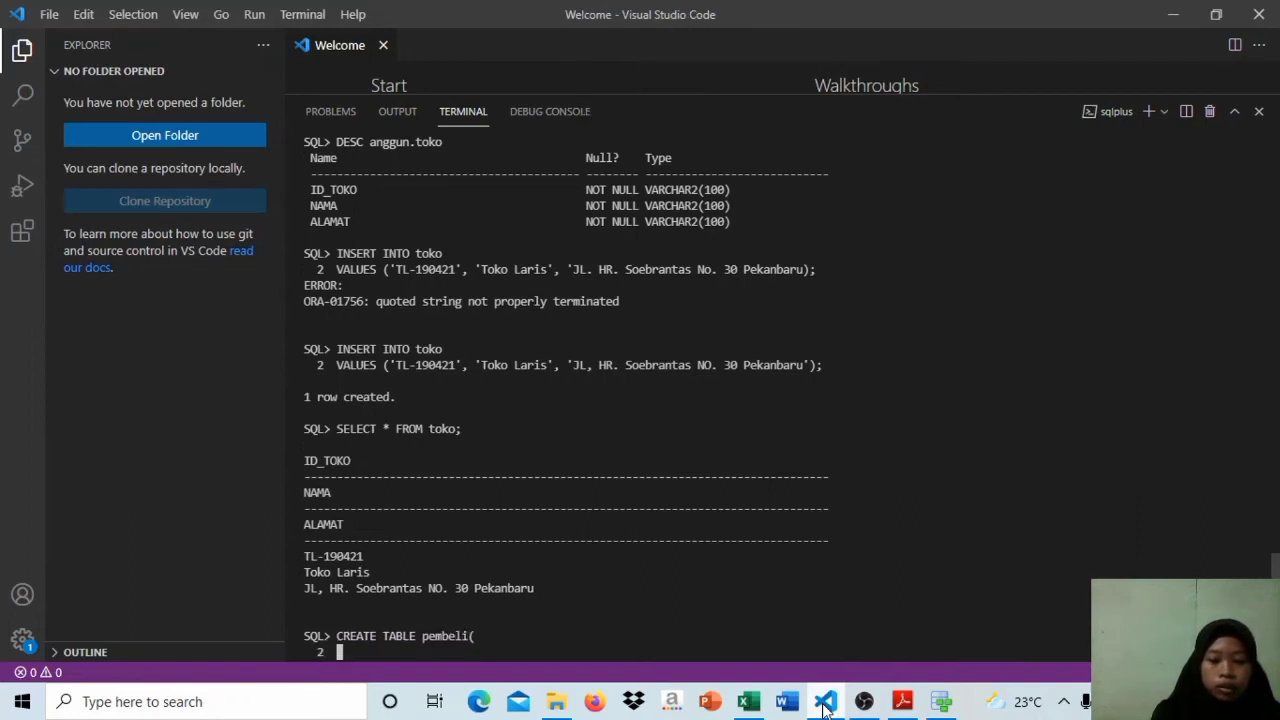
Step: Check the Pembeli table in Data Modeler, return to the SQL*Plus terminal and add the column line id_pembeli VARCHAR2(100), to the table definition
click(936, 704)
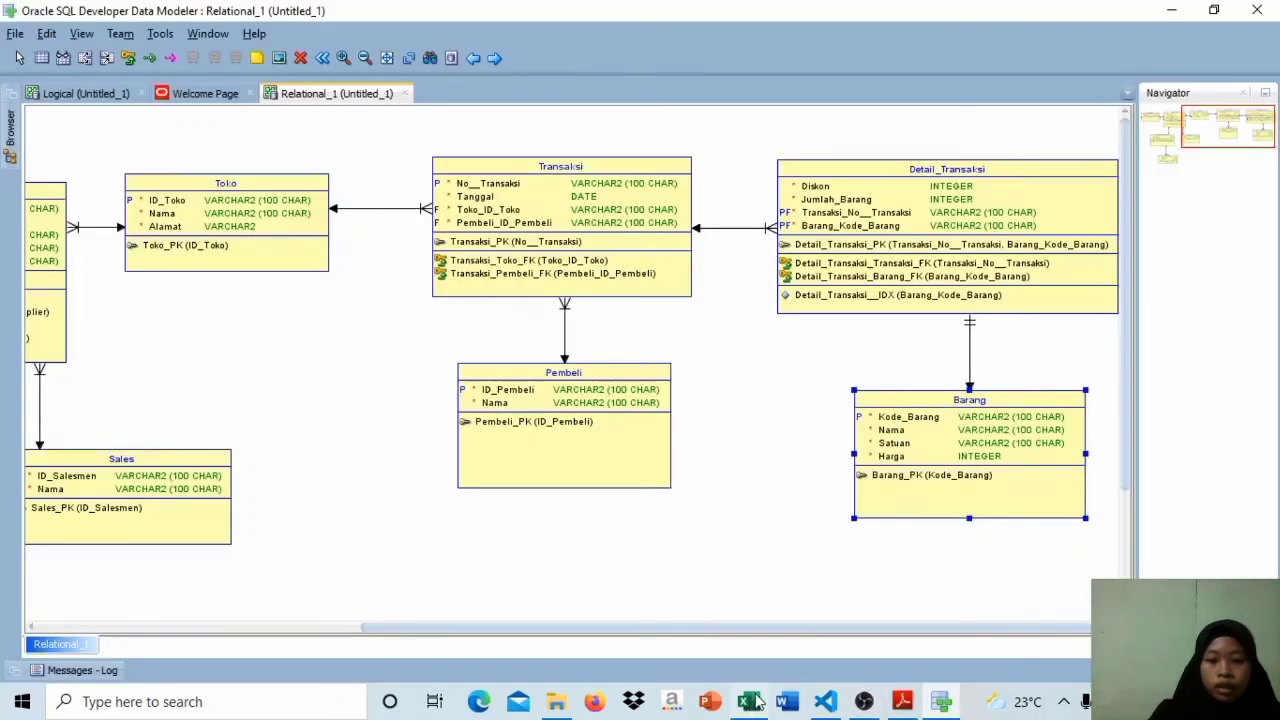
click(827, 704)
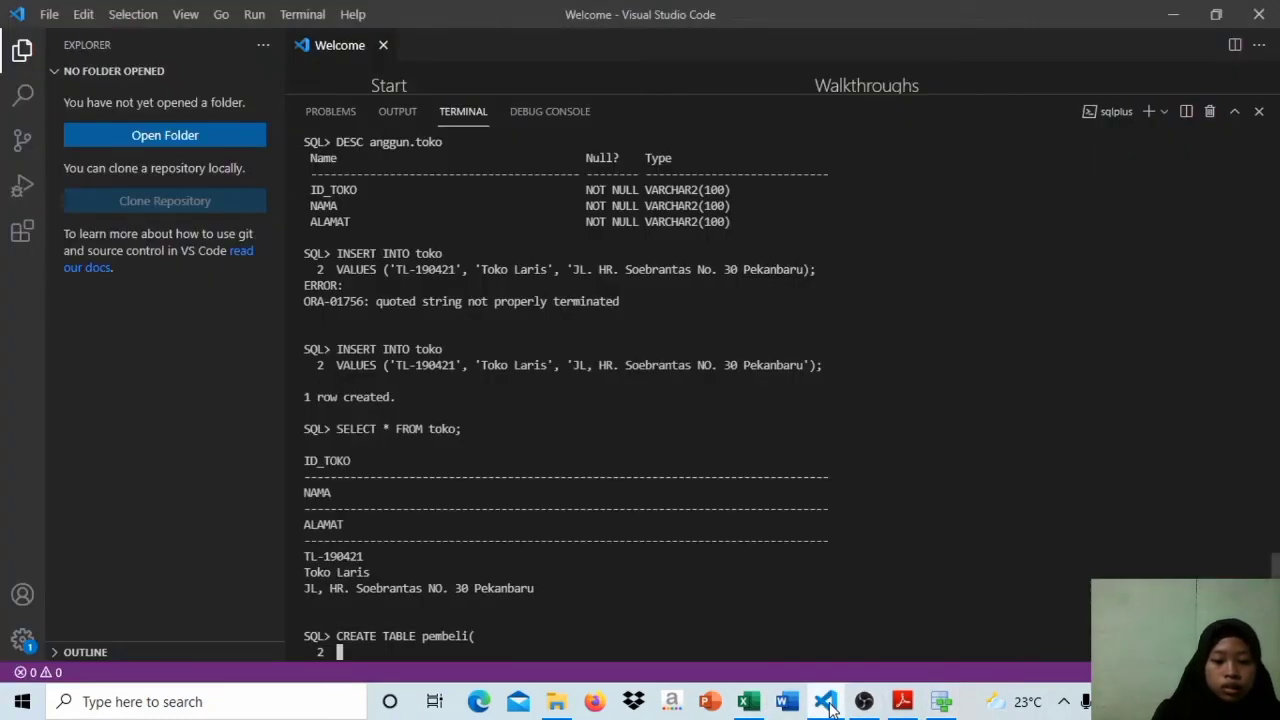
text(id_)
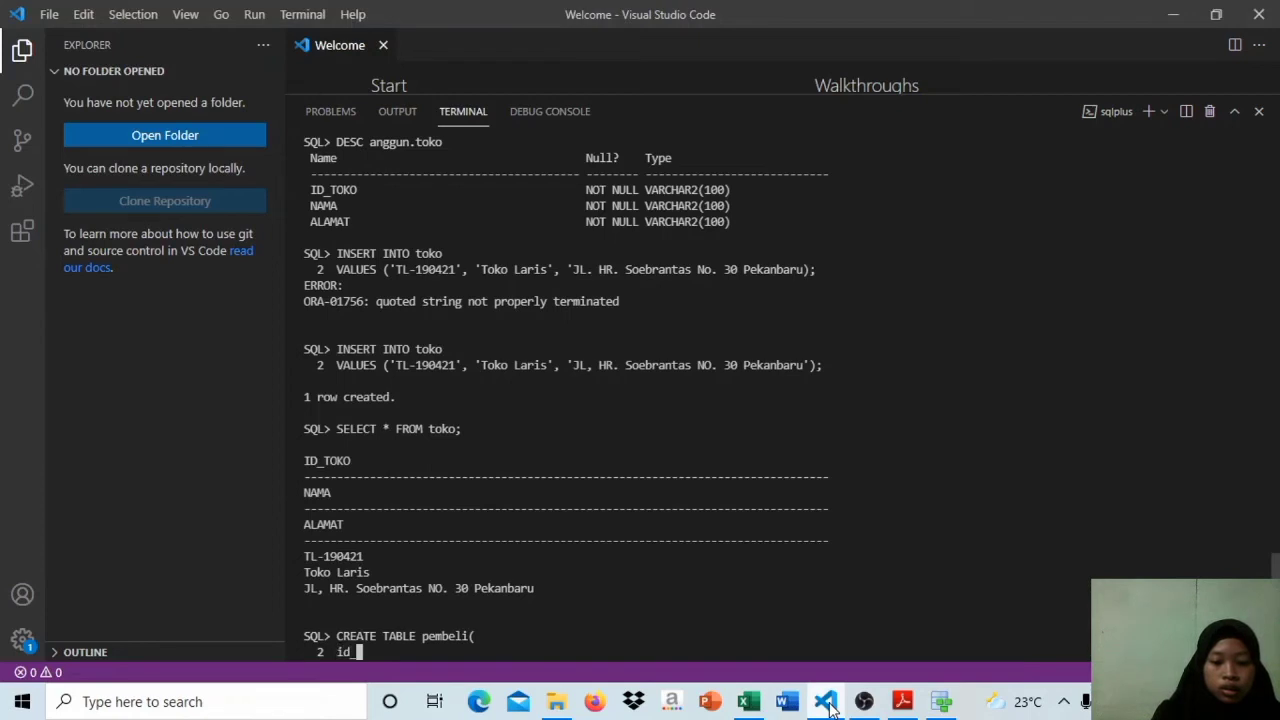
text(pembeli)
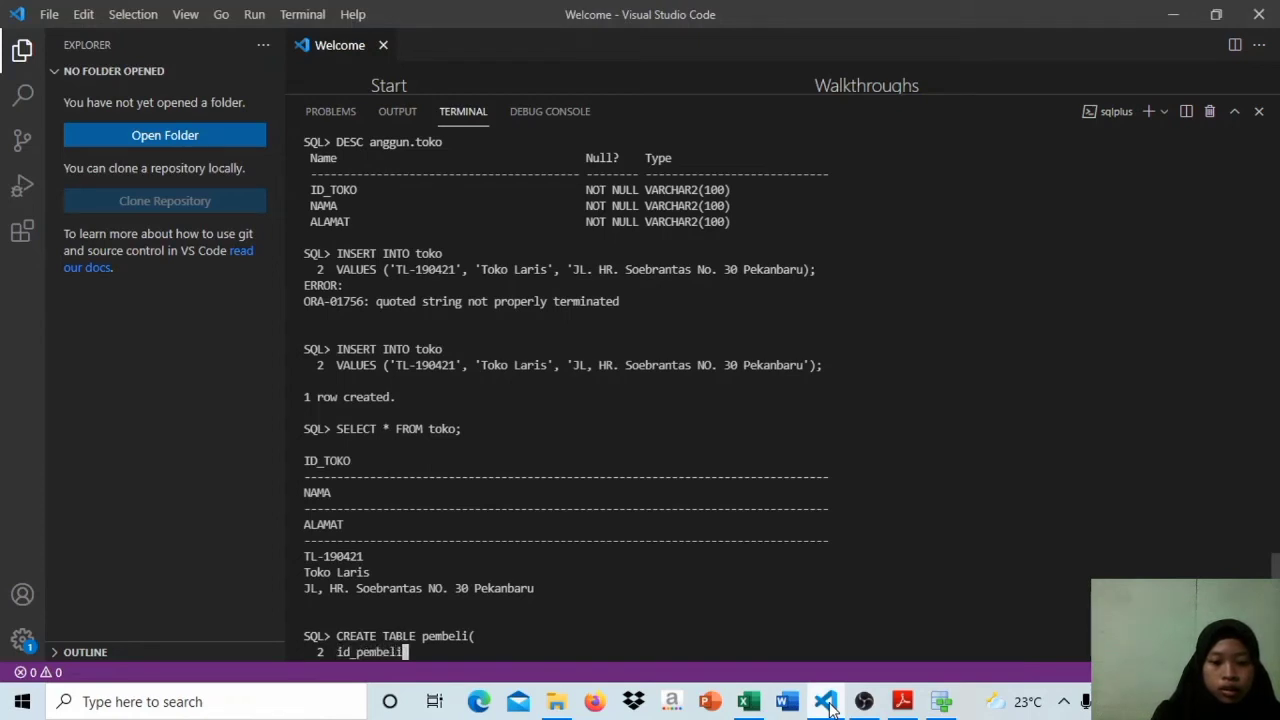
key(Caps_Lock)
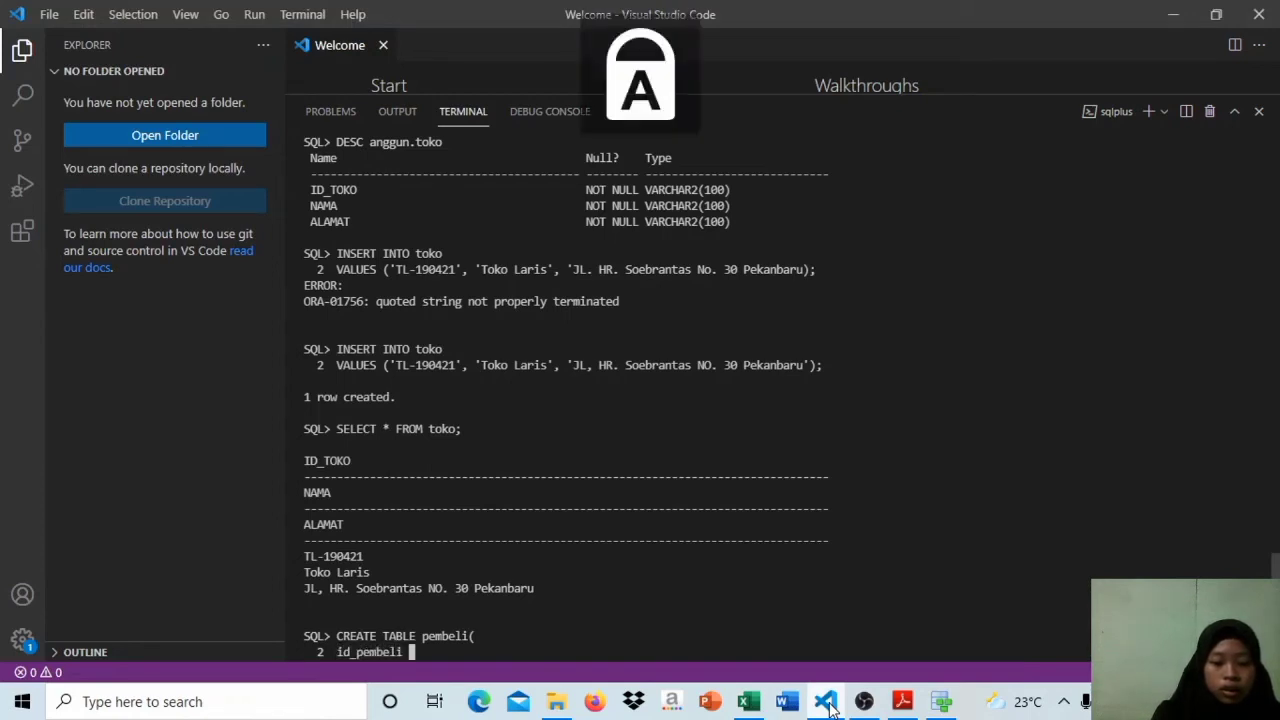
text(VARCHAR2)
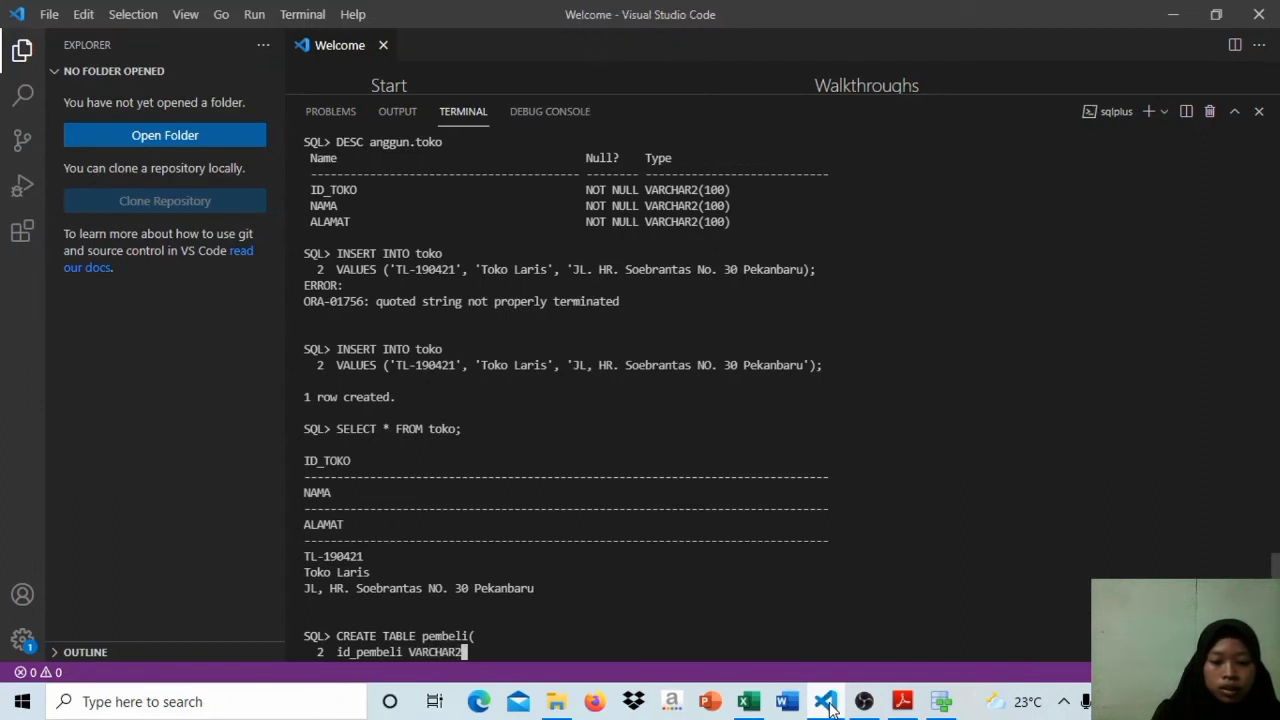
text((100))
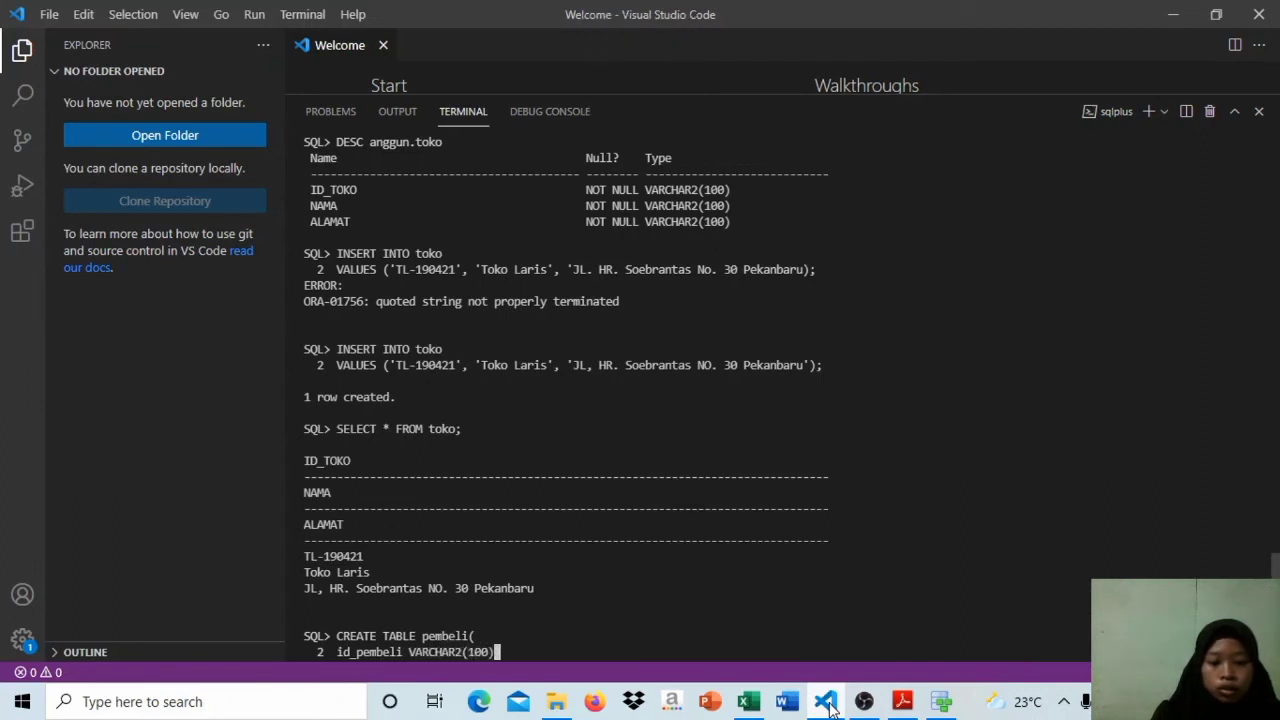
text(,)
key(Return)
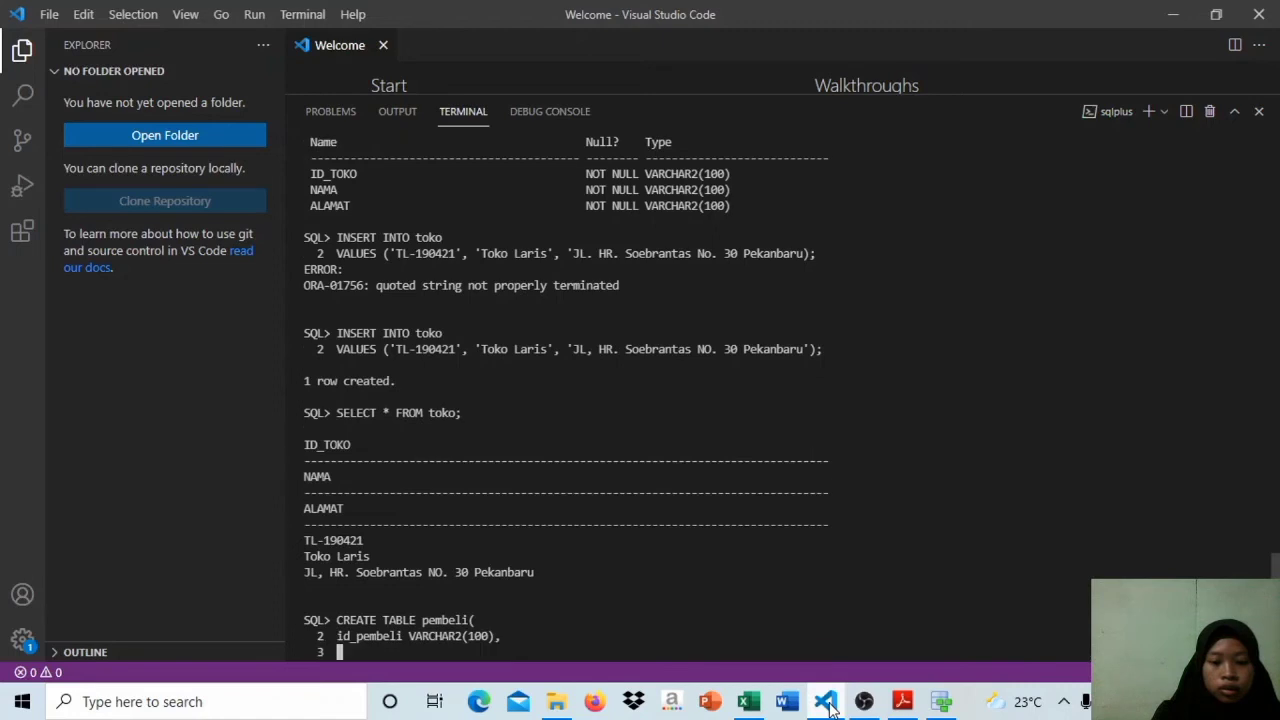
Step: Add the column line nama VARCHAR2(100) NOT NULL, to the pembeli table definition
key(Caps_Lock)
text(nama)
key(Caps_Lock)
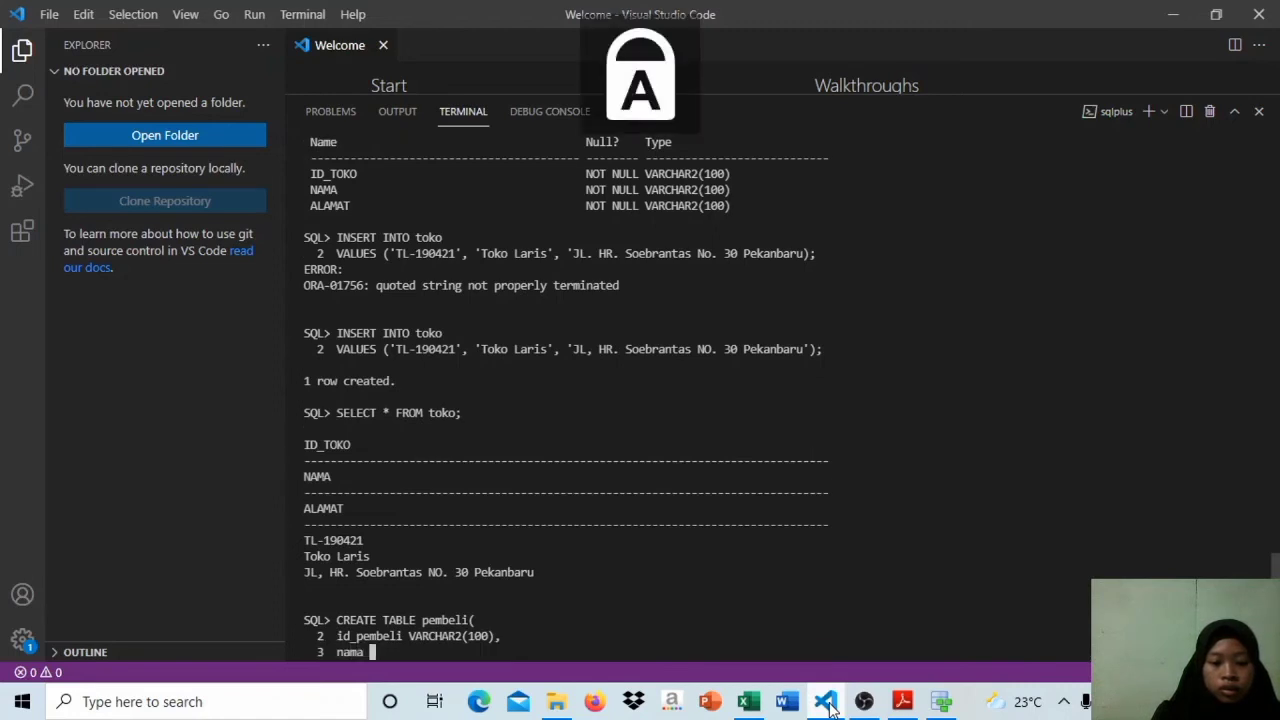
text(VARCHAR)
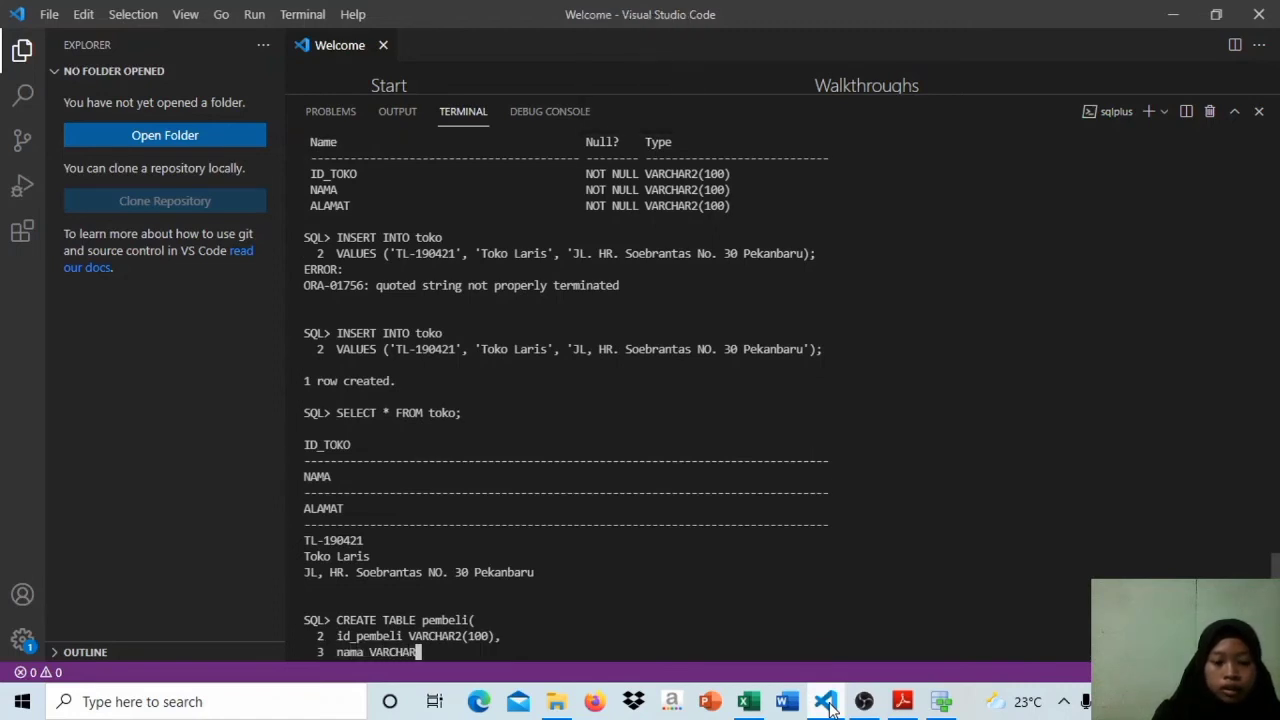
text(2(100))
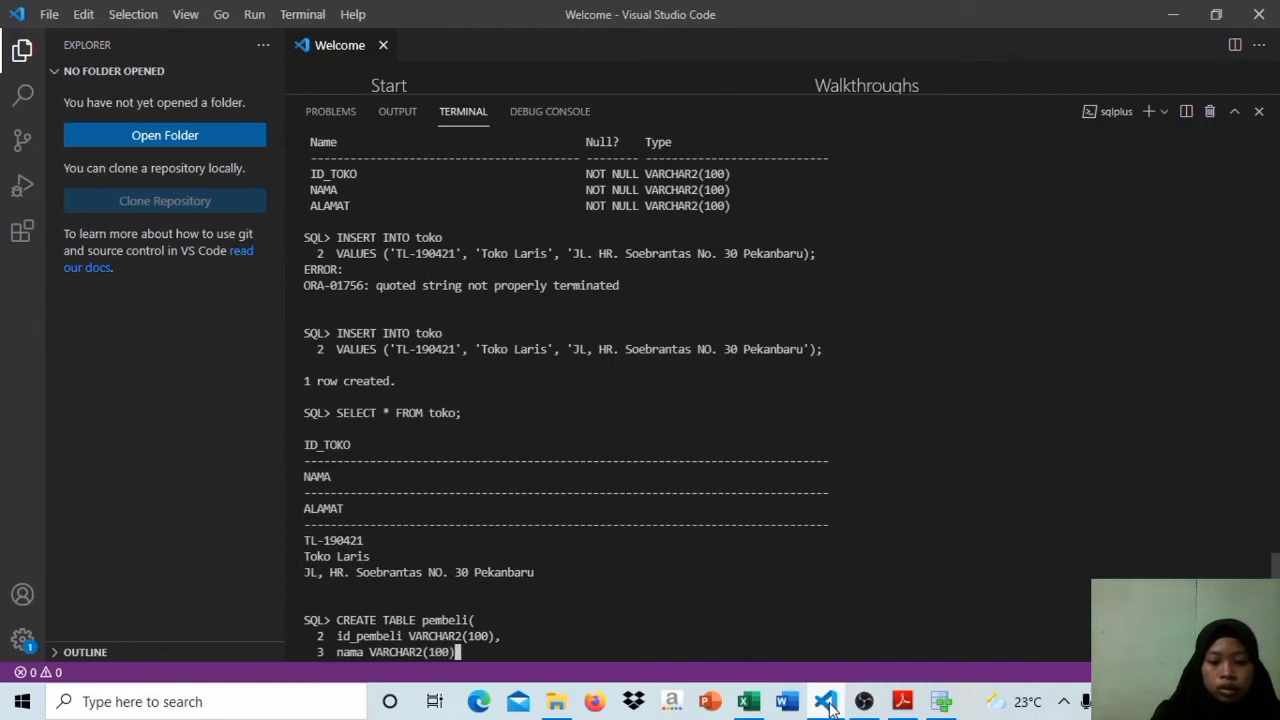
key(Caps_Lock)
key(Caps_Lock)
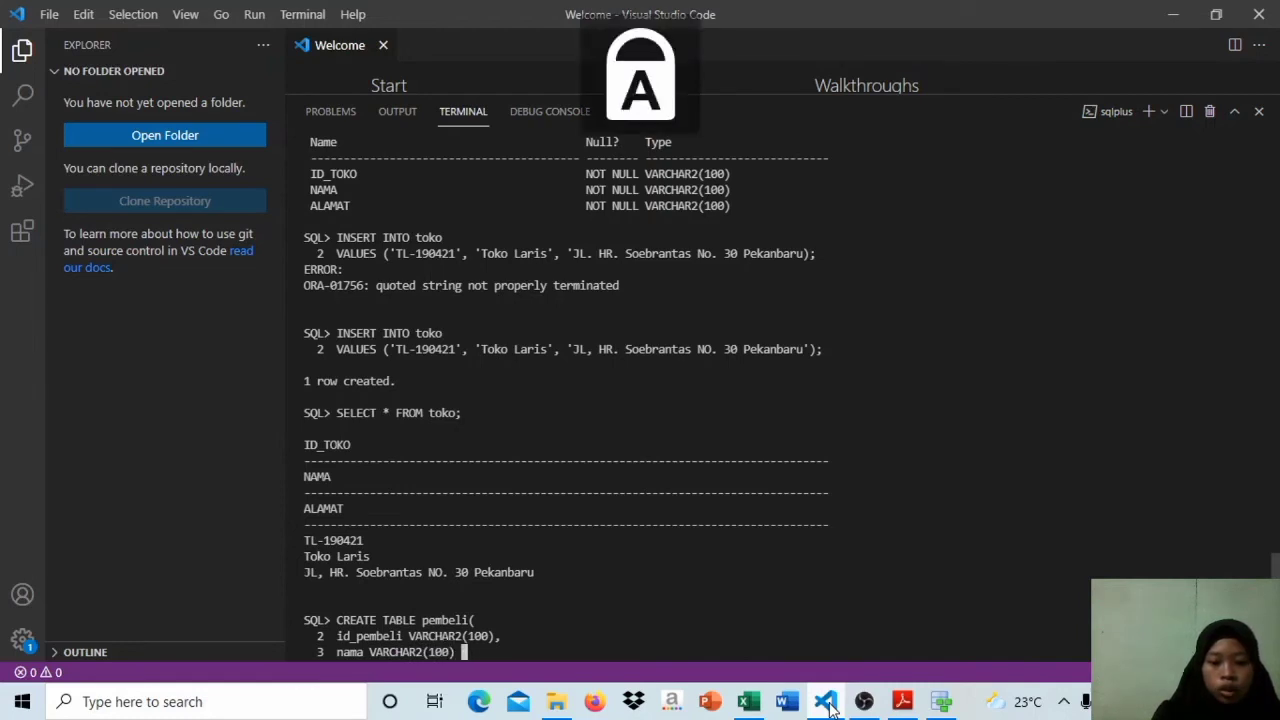
text(NOT NULL)
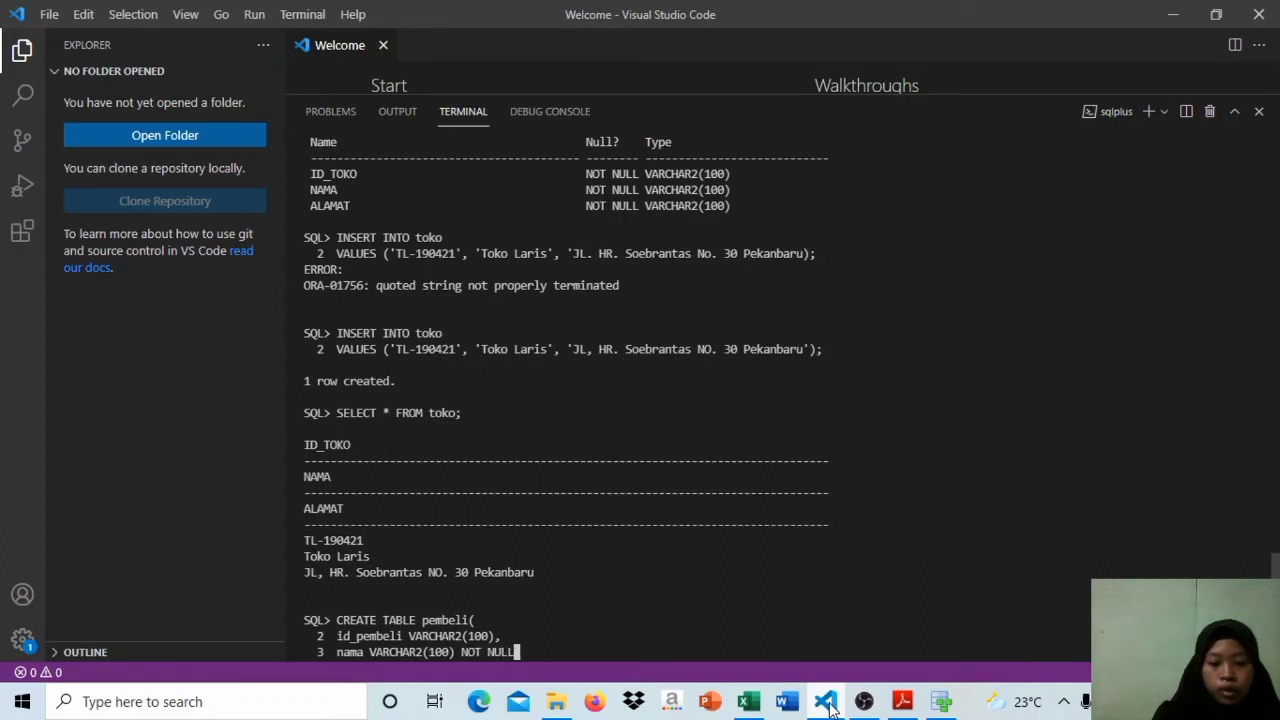
text(,)
key(Return)
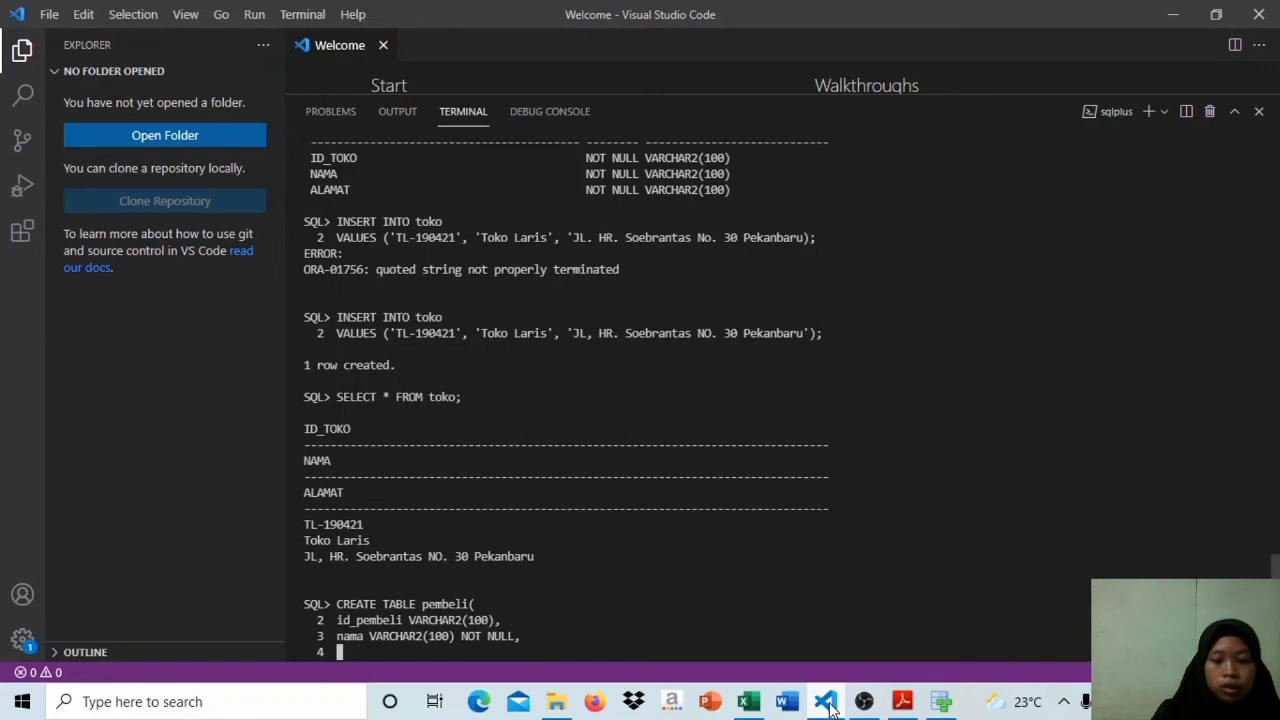
Step: Check the Pembeli key in Data Modeler, return to the SQL*Plus terminal and add PRIMARY KEY (id_pembeli) to the table definition
click(930, 712)
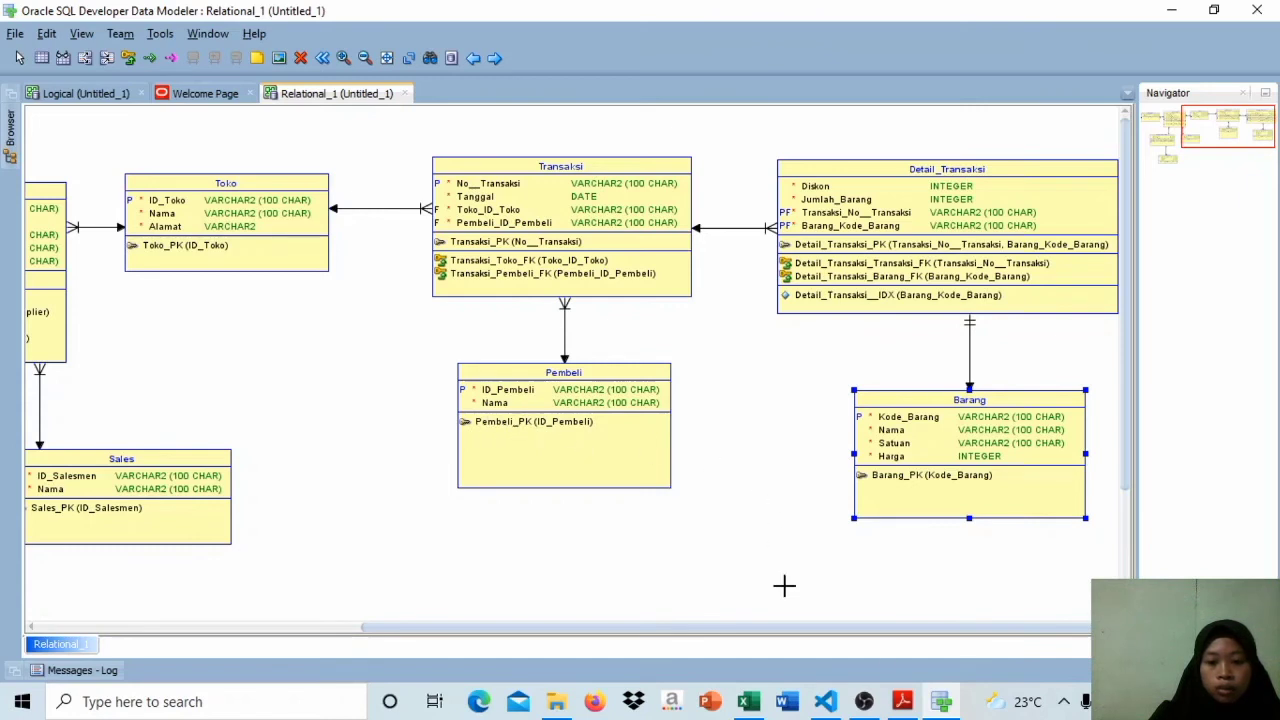
click(826, 705)
key(Caps_Lock)
text(p)
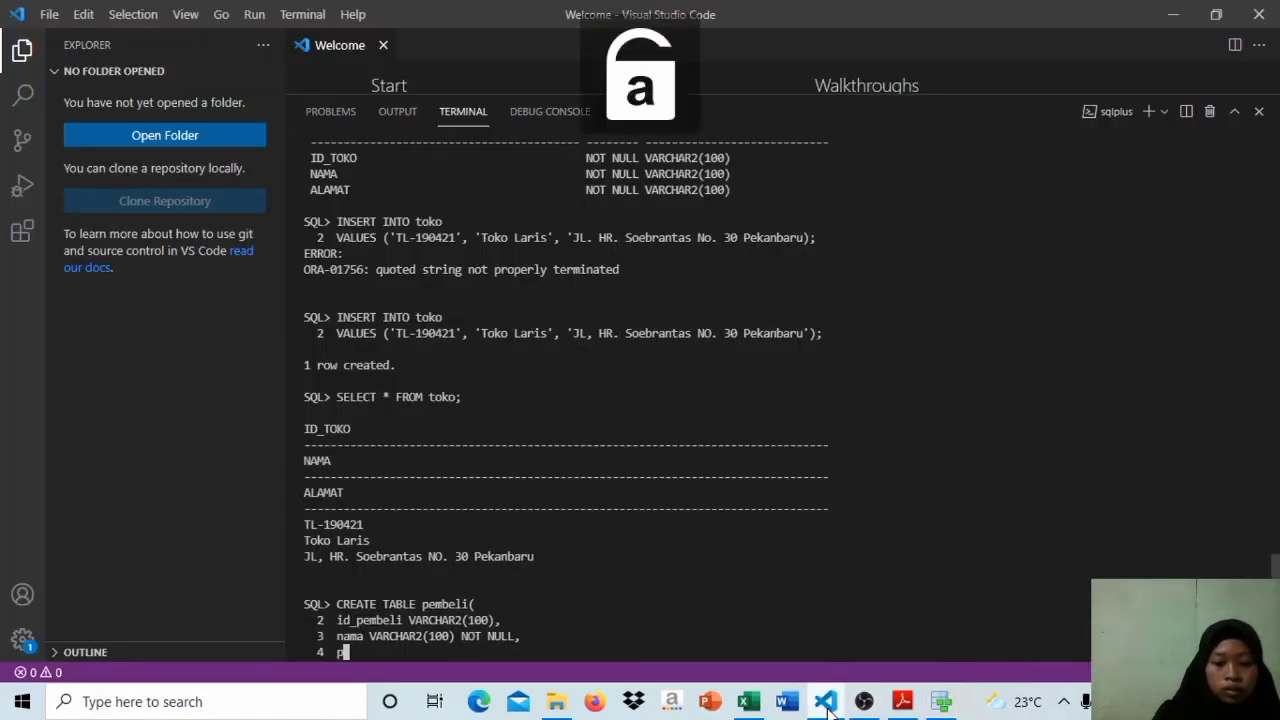
key(Caps_Lock)
key(BackSpace)
text(PRIARY)
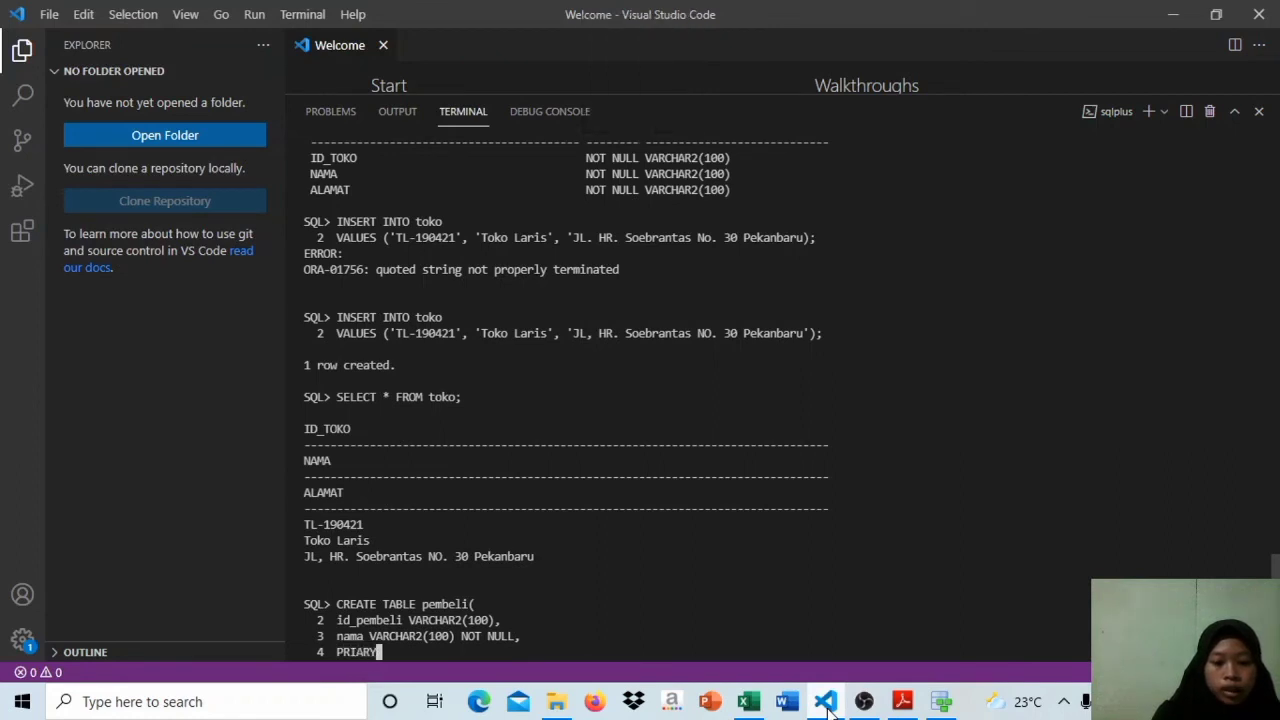
key(BackSpace)
key(BackSpace)
key(BackSpace)
text(MARY KEY ()
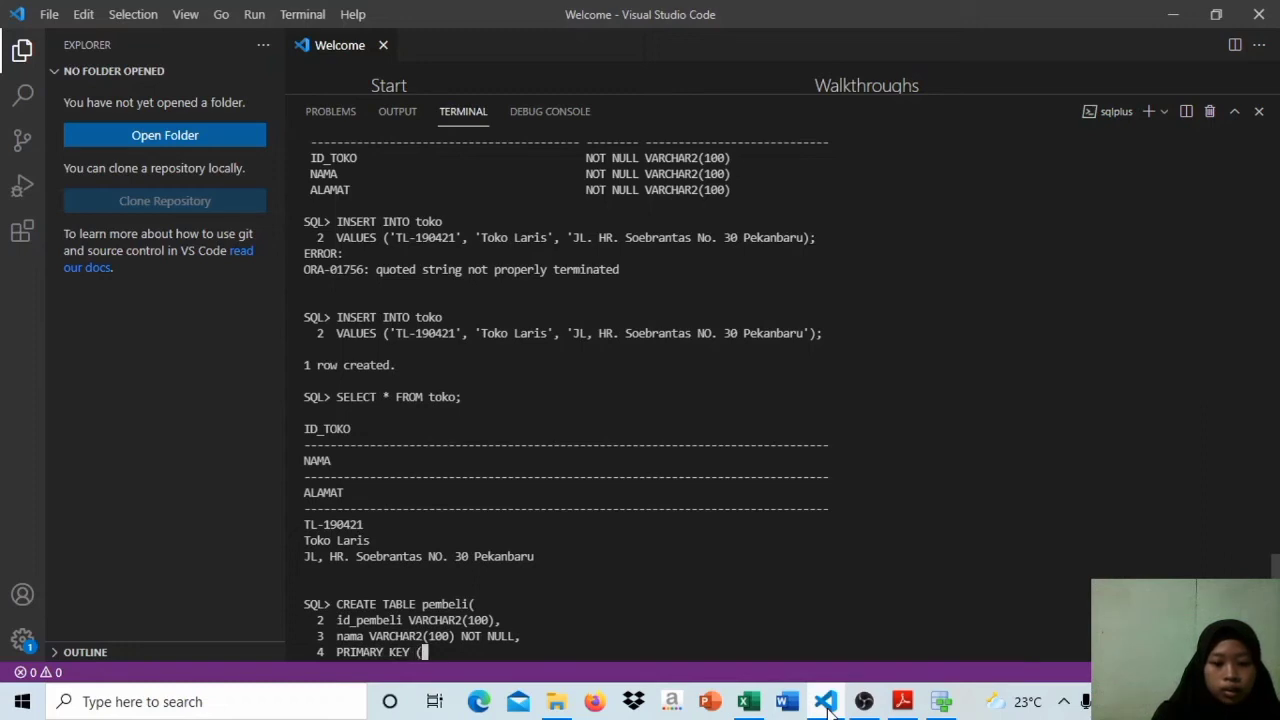
key(Caps_Lock)
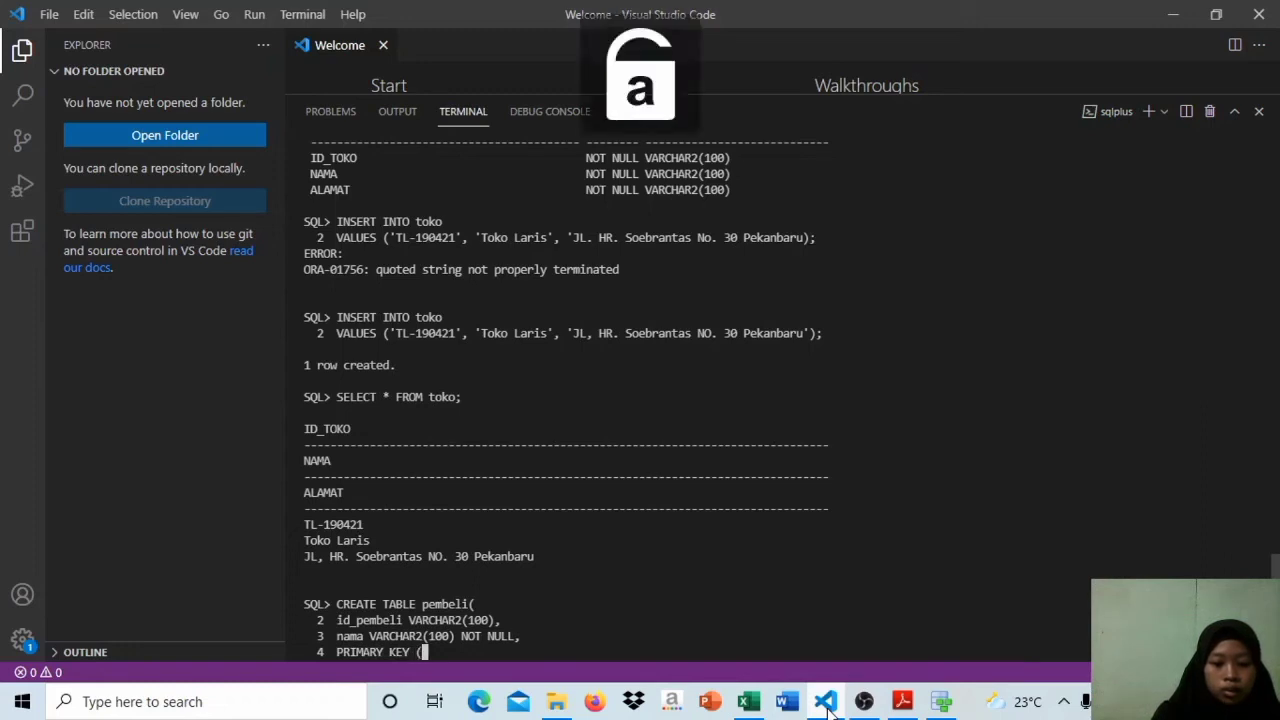
text((id_pe)
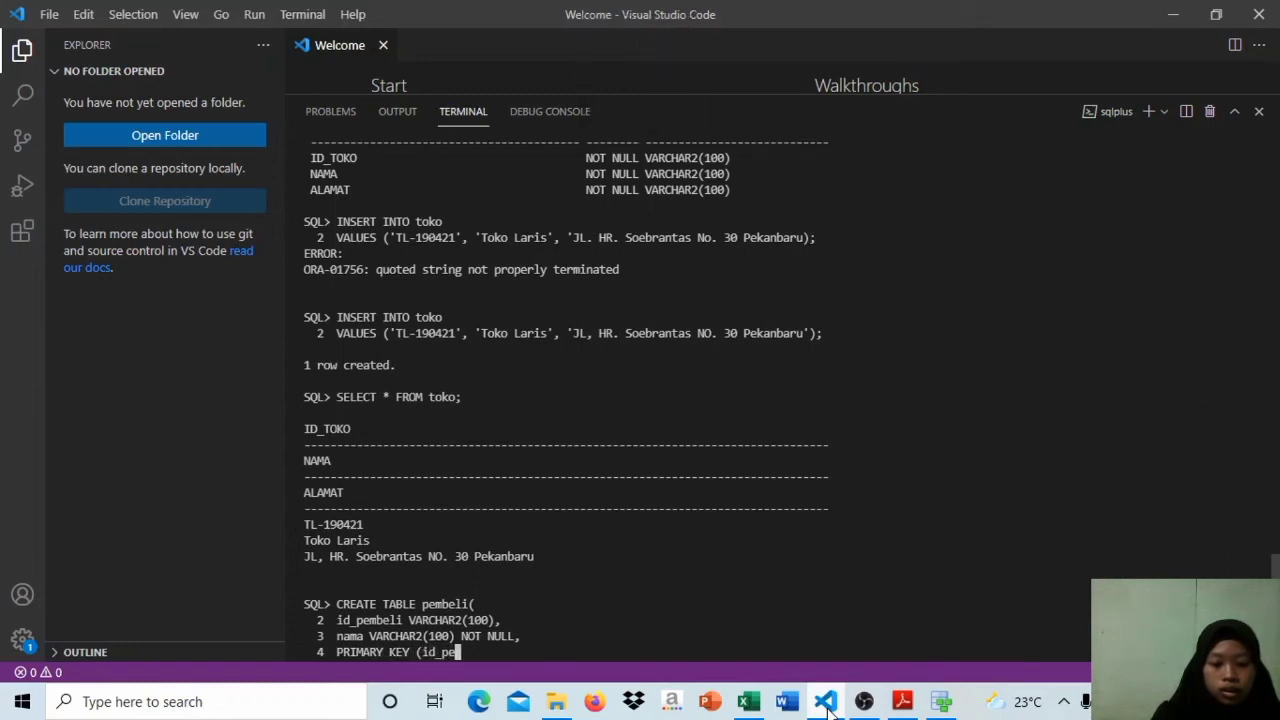
text(mbeli))
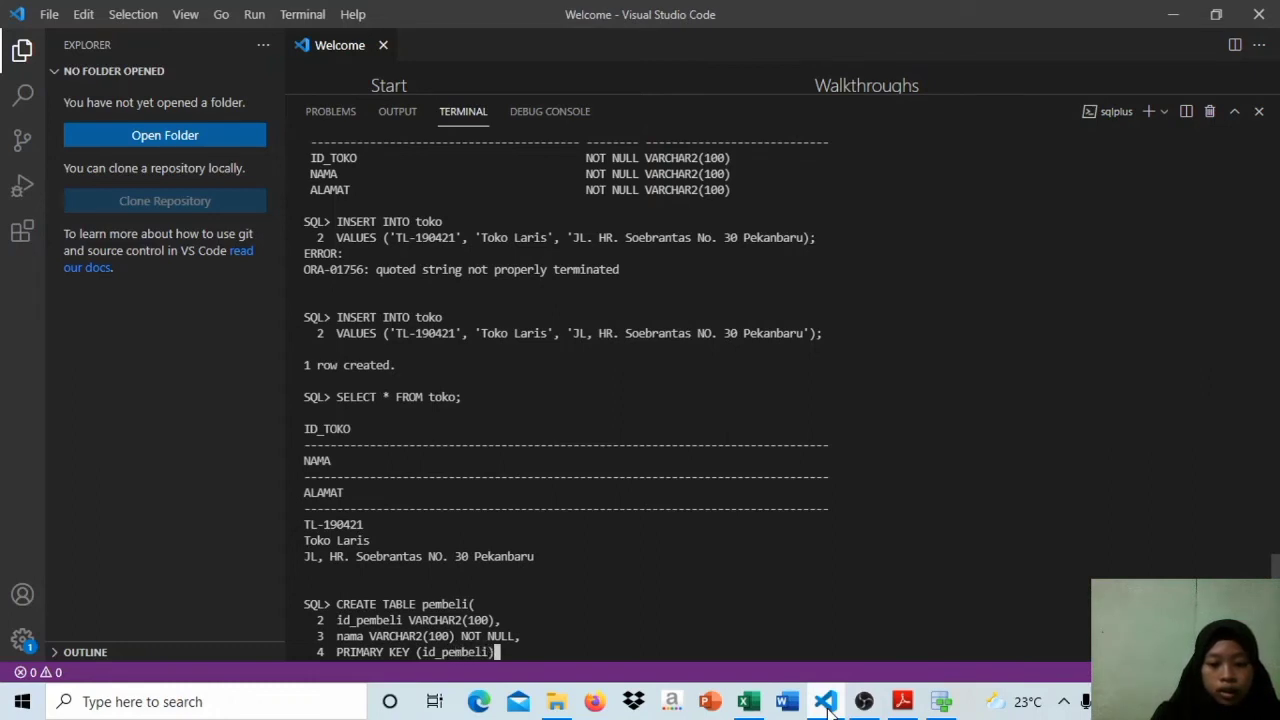
Step: Close the CREATE TABLE statement with ); and run it to create the pembeli table
key(Return)
text();)
key(Return)
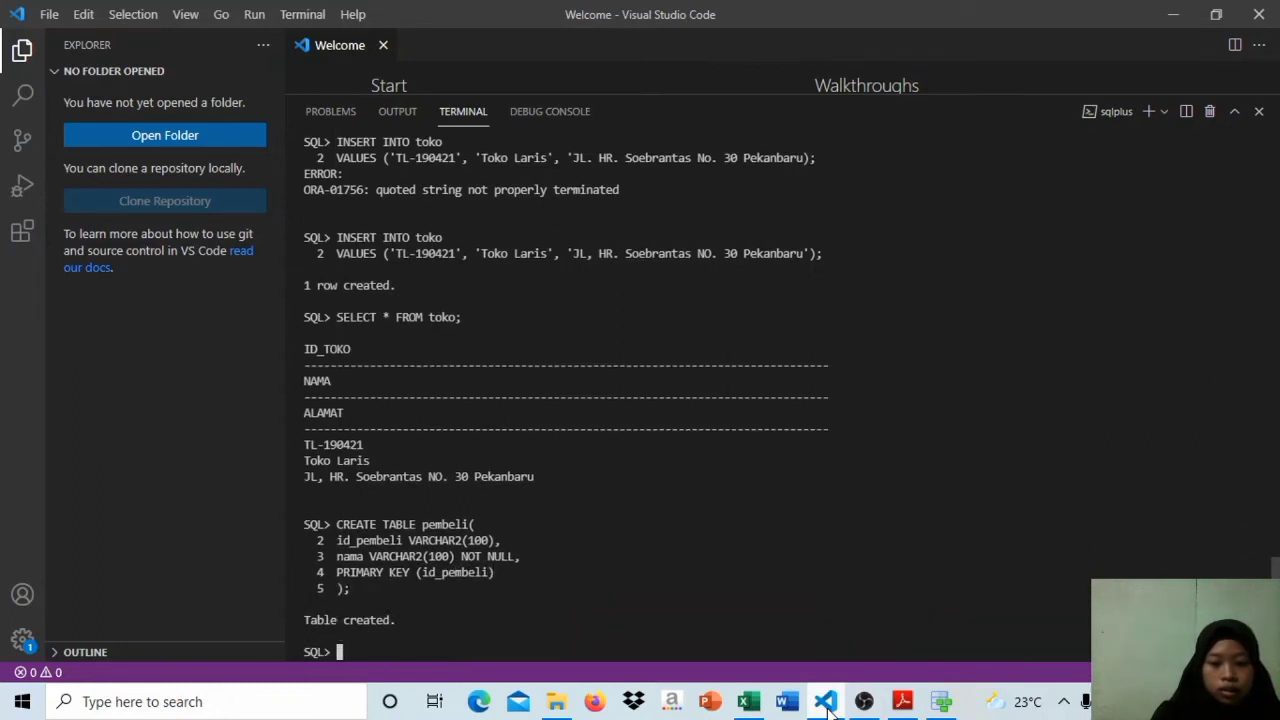
Step: Describe the structure of the pembeli table with DESC, prefixing the table name with its schema name
key(Caps_Lock)
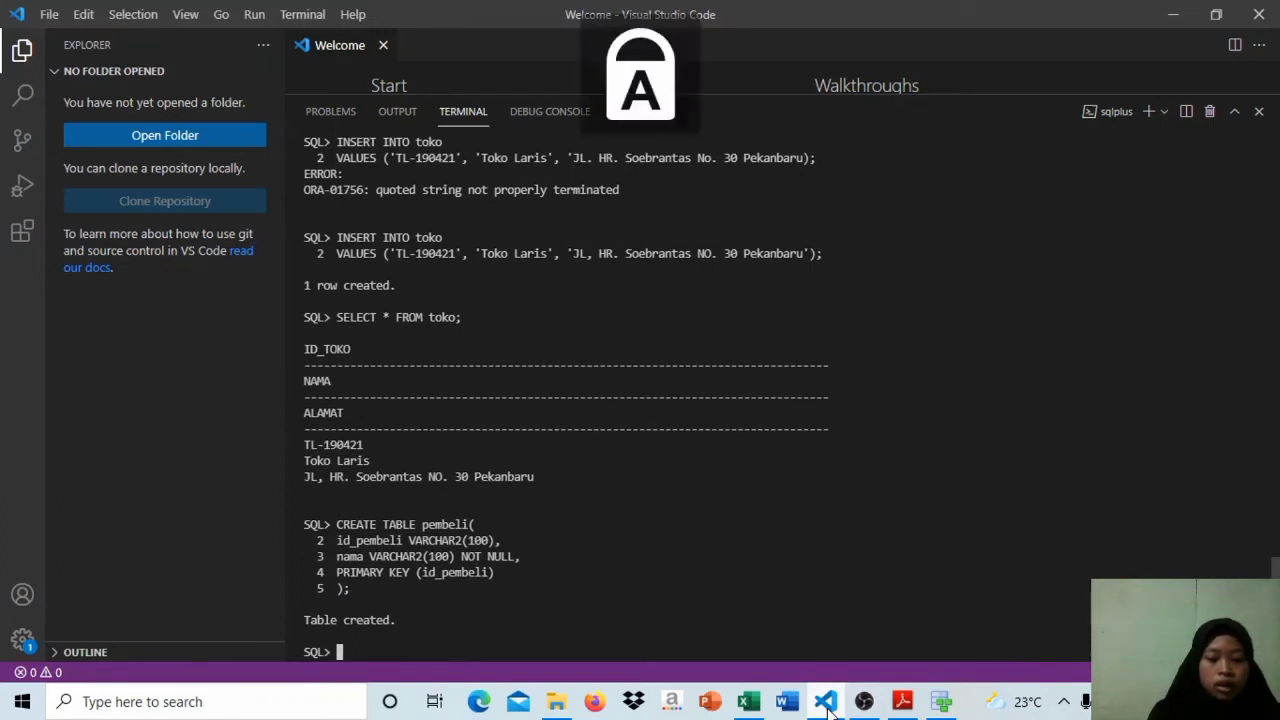
text(DESC)
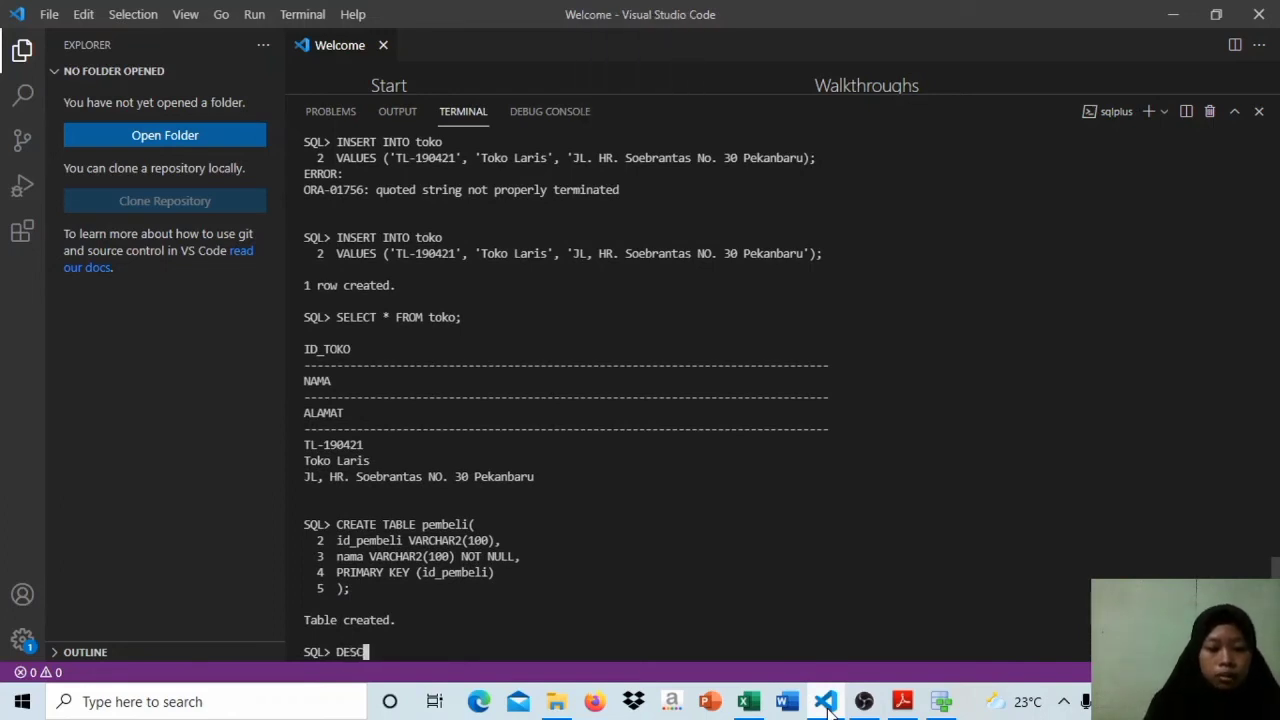
key(Caps_Lock)
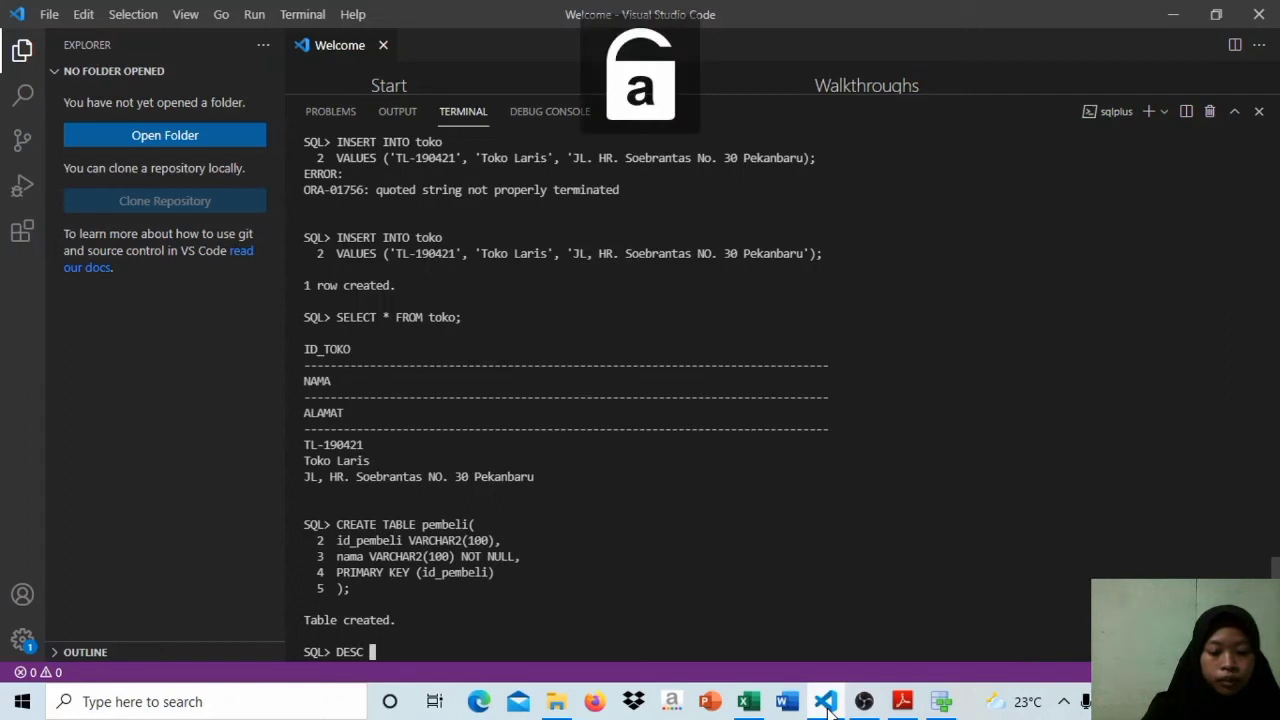
text(anggun)
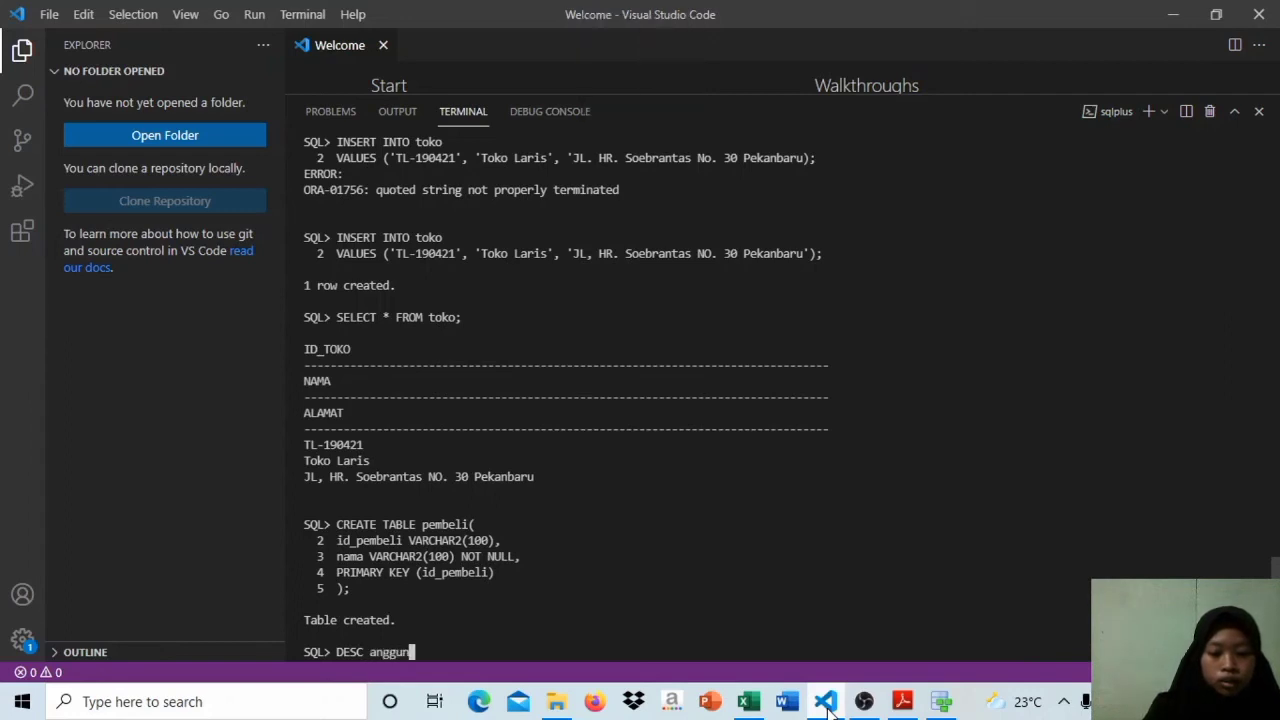
text(,pembe)
key(BackSpace)
key(BackSpace)
key(BackSpace)
key(BackSpace)
key(BackSpace)
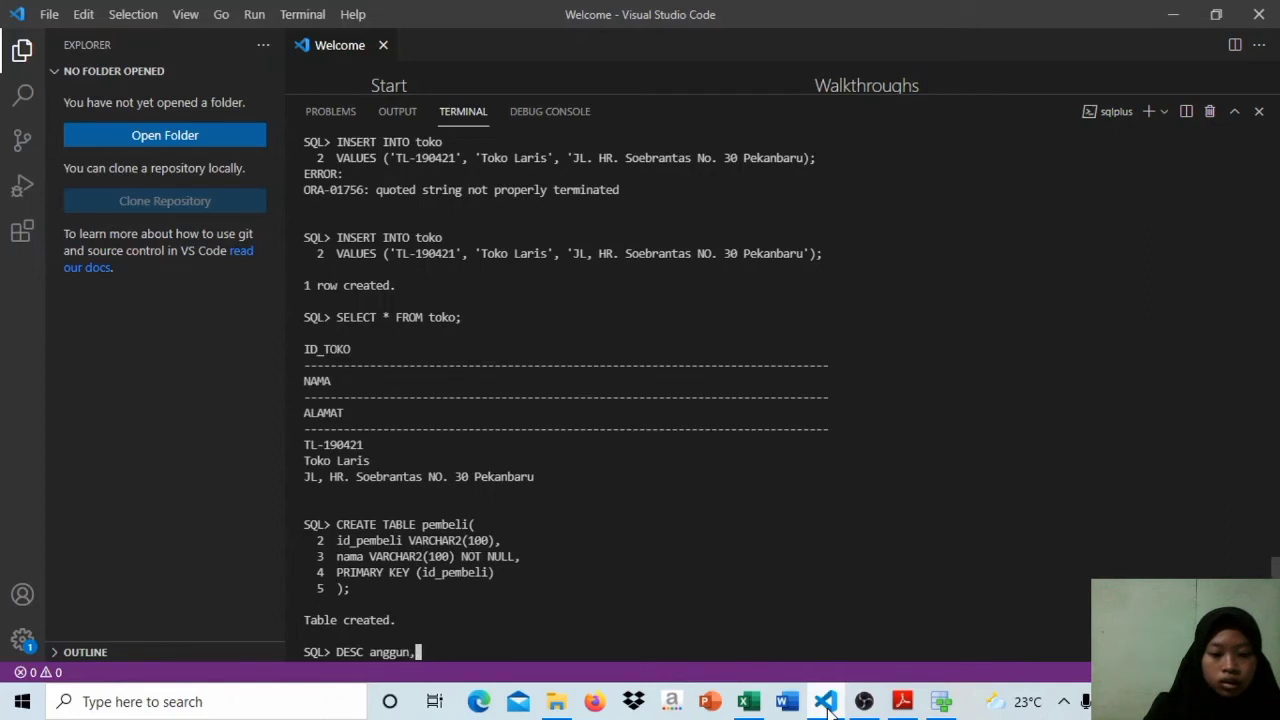
key(BackSpace)
text(.pembeli)
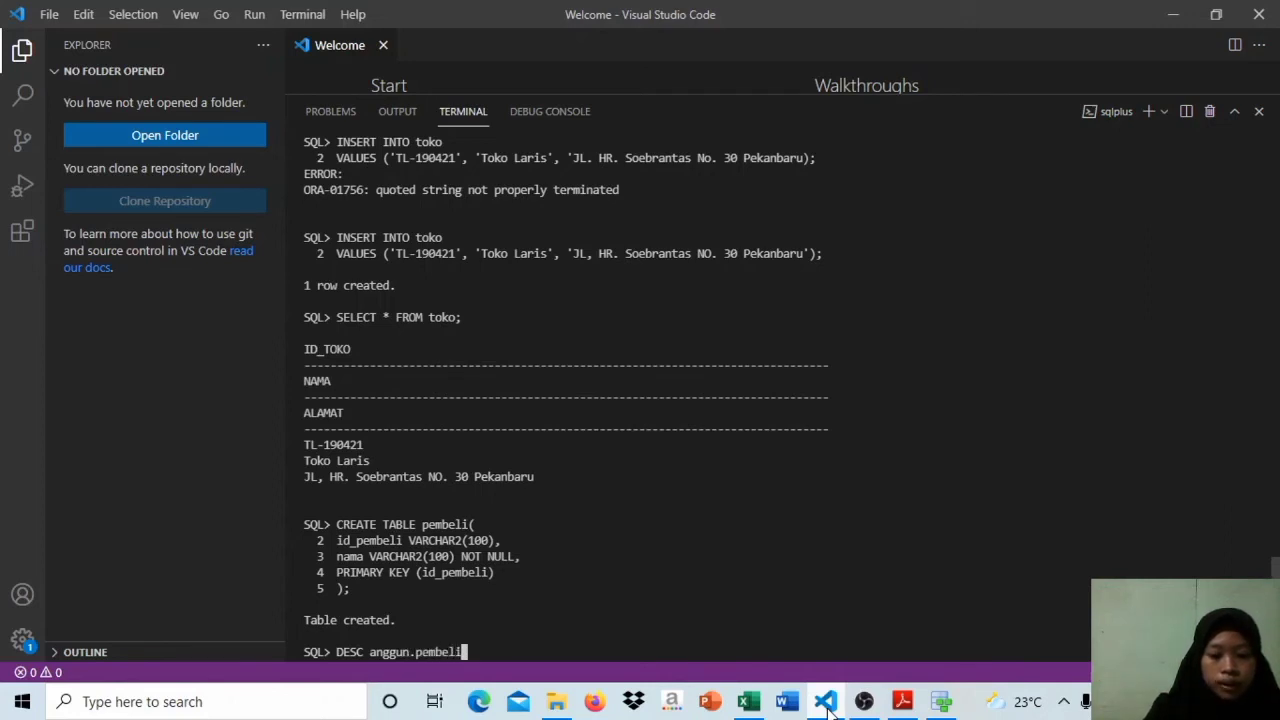
key(Return)
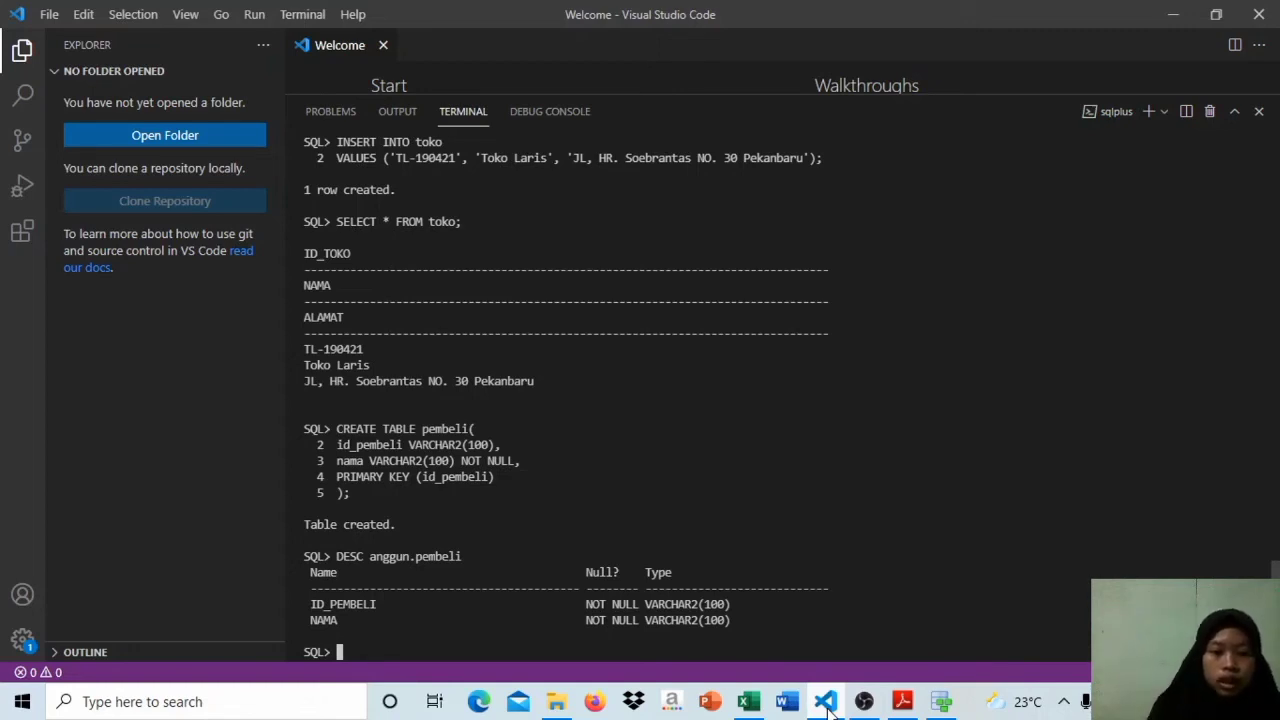
Step: Switch to UTS BASIS DATA.xlsx in Excel and examine the Tabel Pembeli block, including its buyer ID and Nama Pembeli columns
click(758, 706)
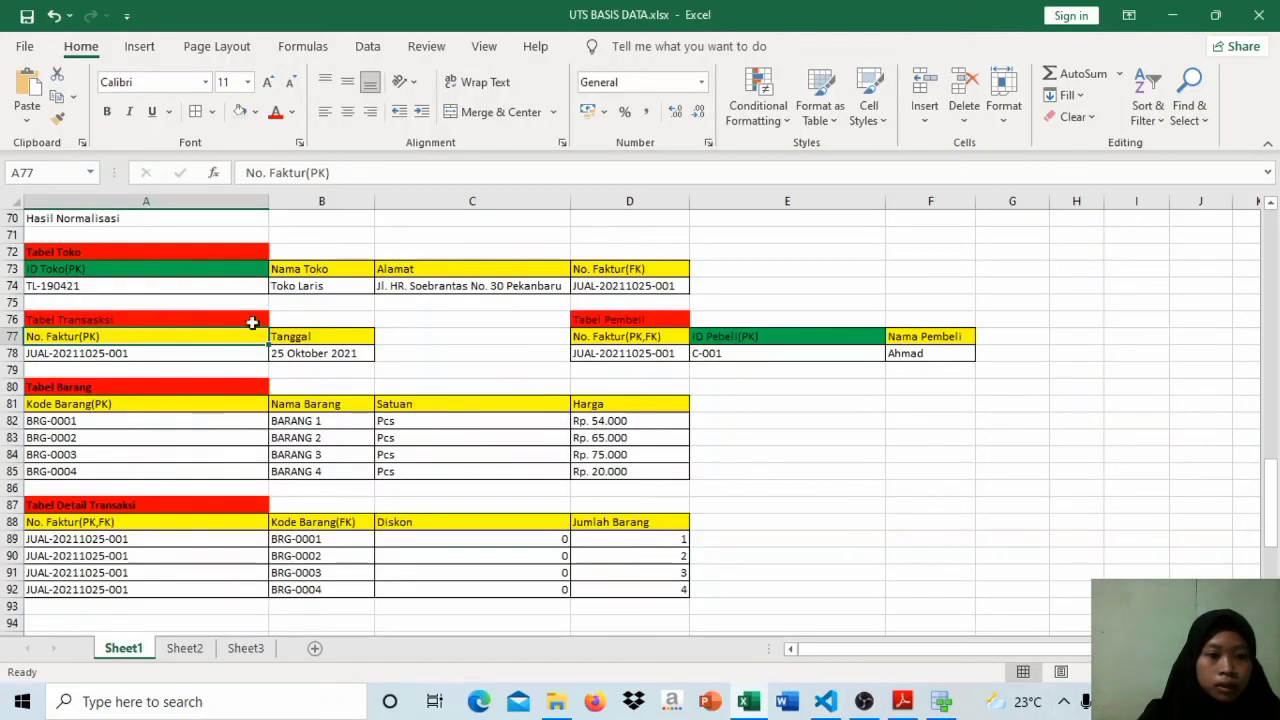
click(608, 320)
key(Caps_Lock)
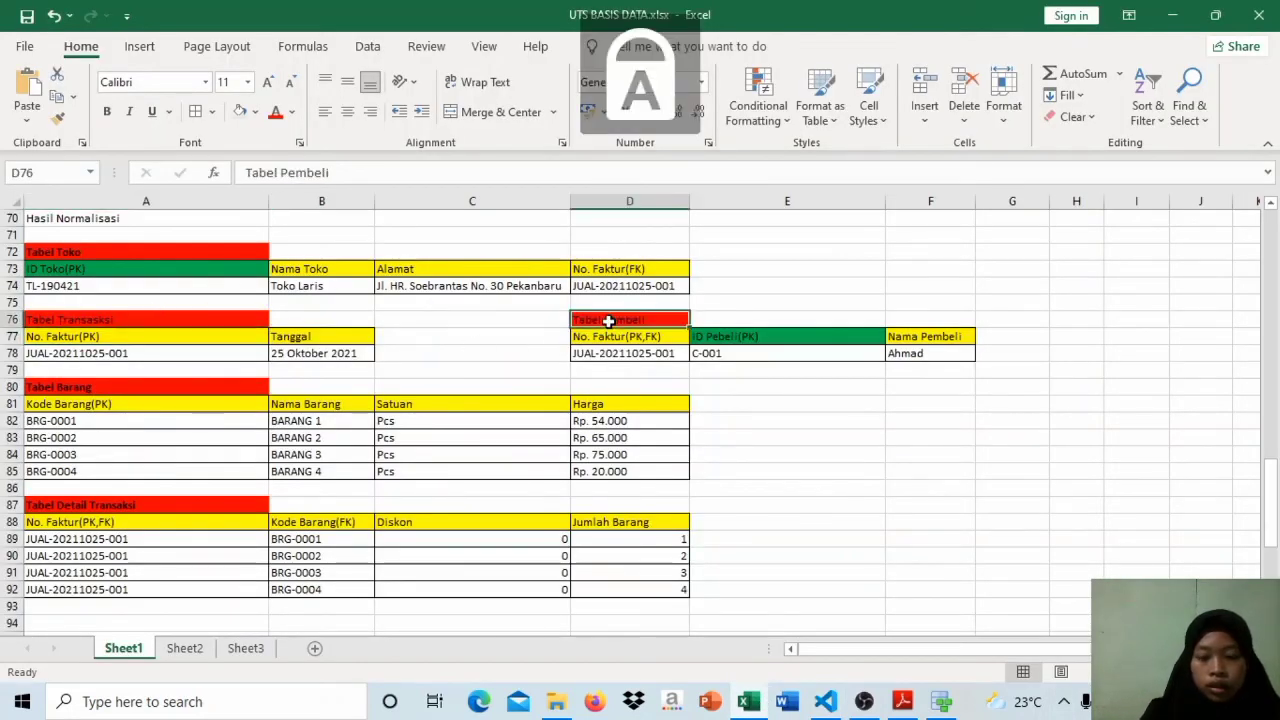
key(shift+Right)
key(shift+Right)
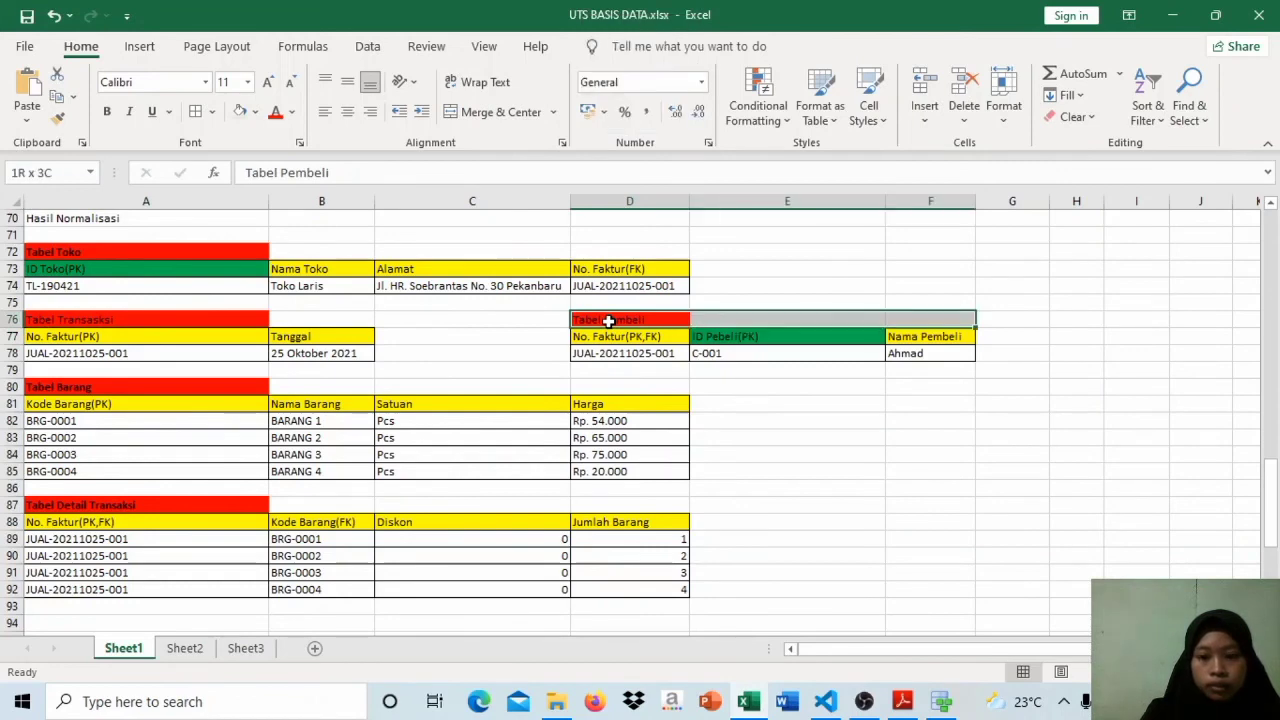
key(shift+Down)
key(shift+Down)
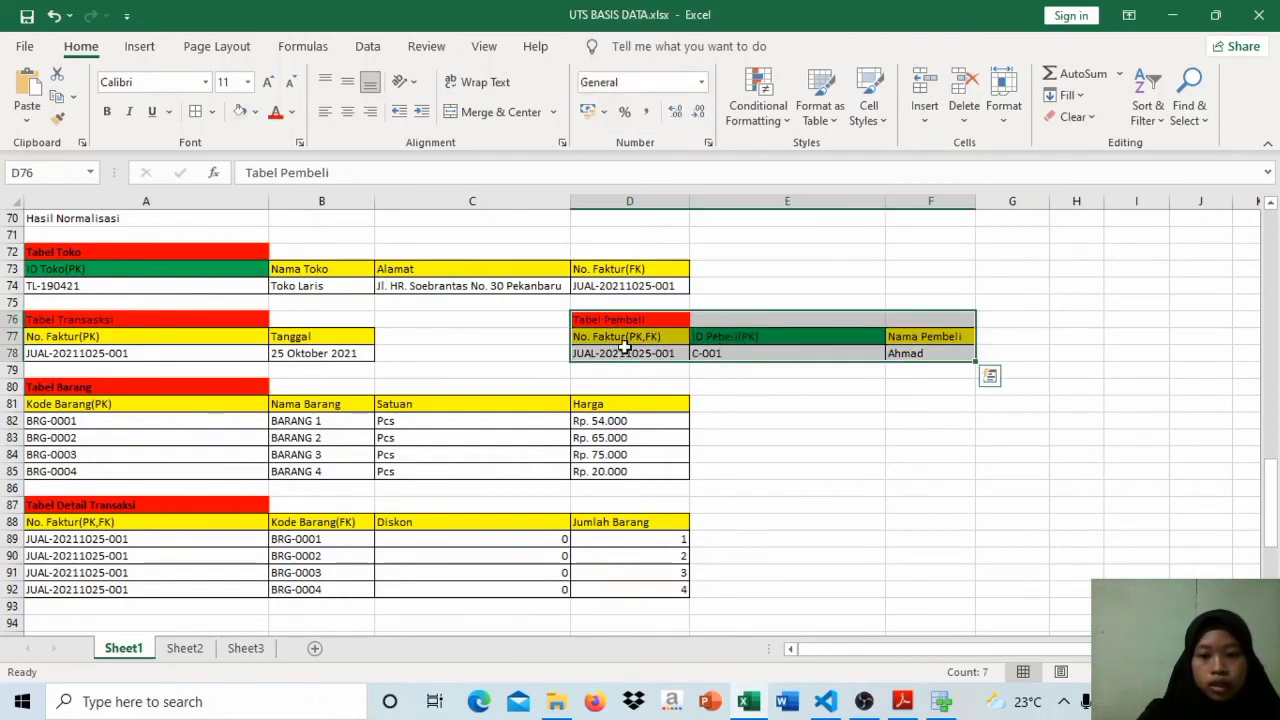
click(757, 336)
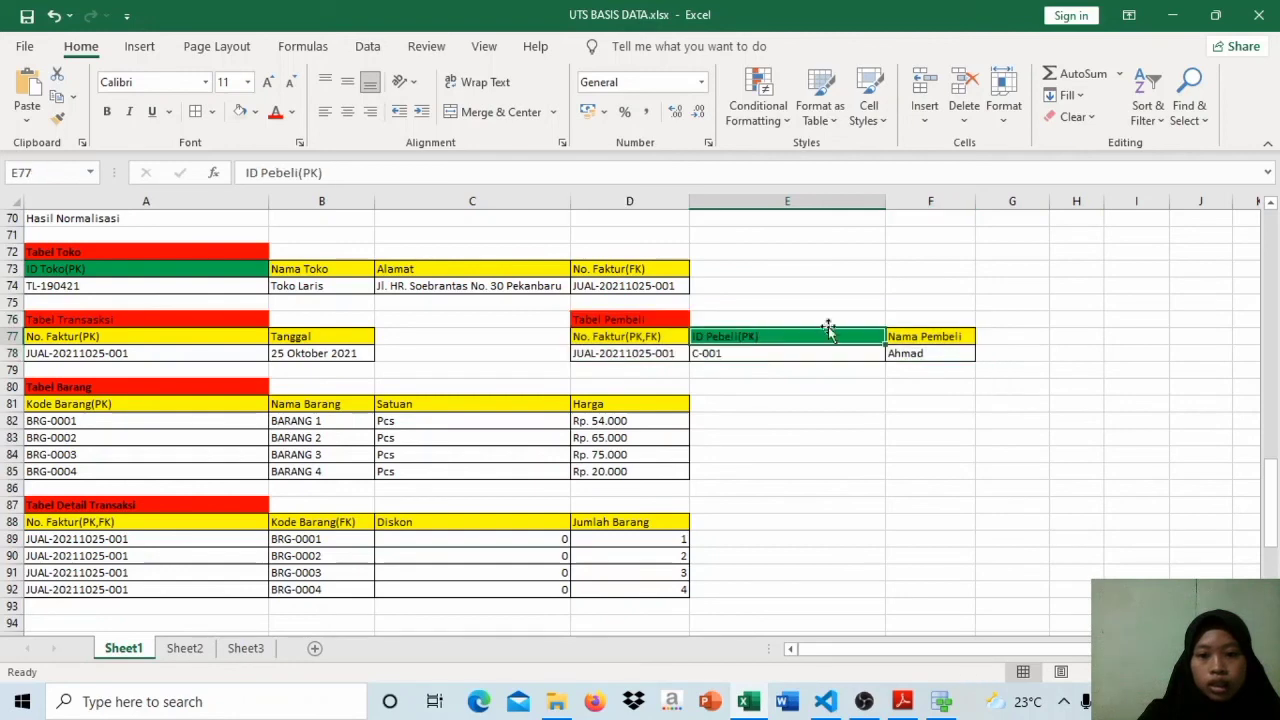
click(925, 338)
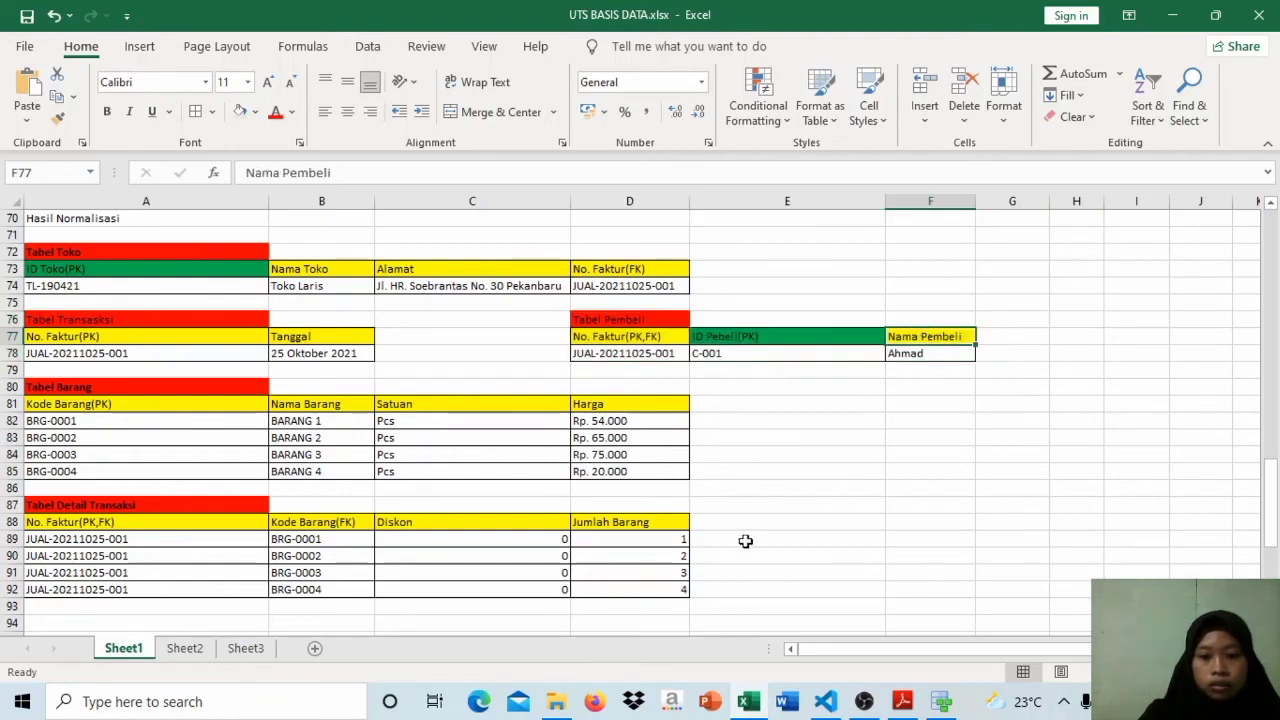
Step: Switch to the SQL*Plus terminal in Visual Studio Code and begin an INSERT INTO pembeli statement on the first line
mouse_move(943, 700)
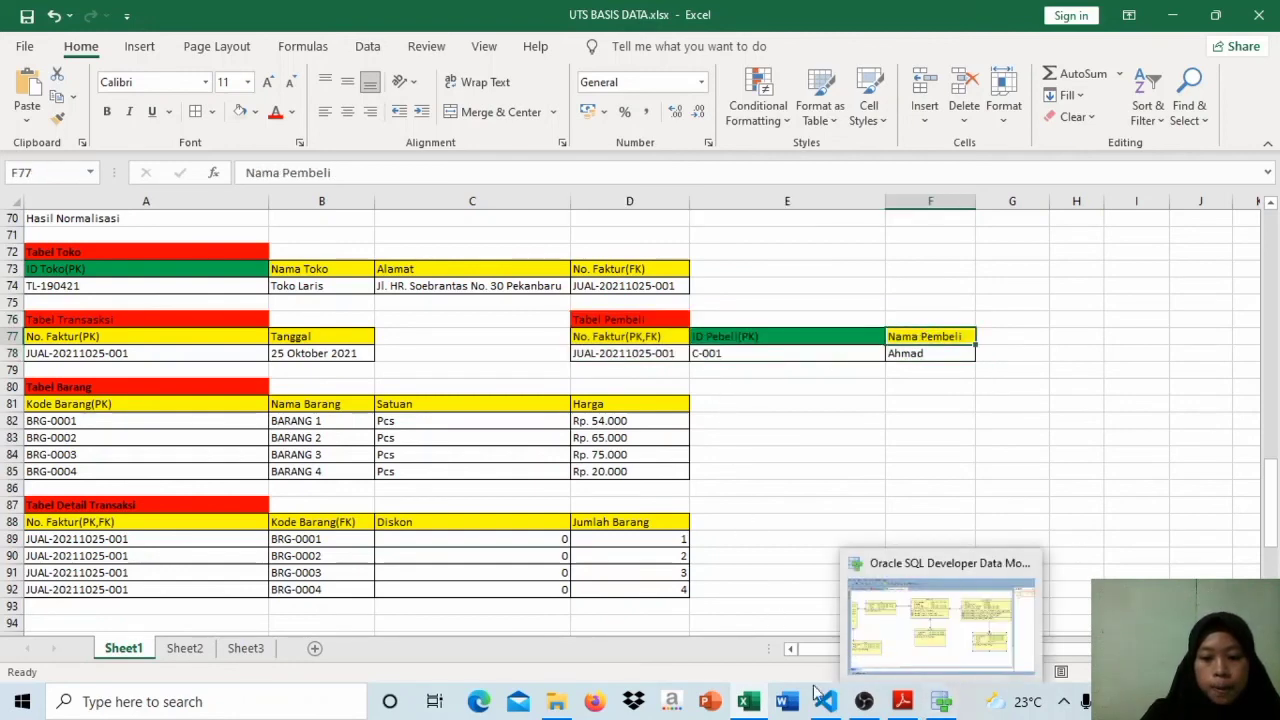
click(825, 701)
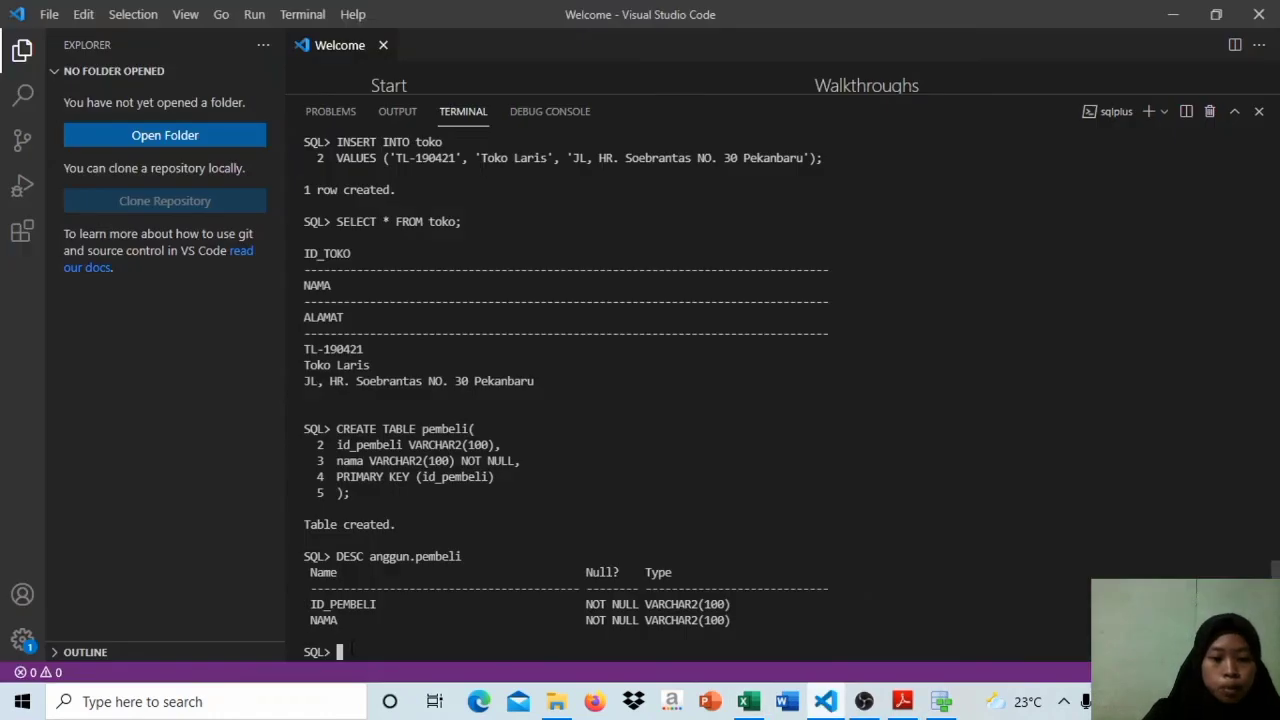
key(Caps_Lock)
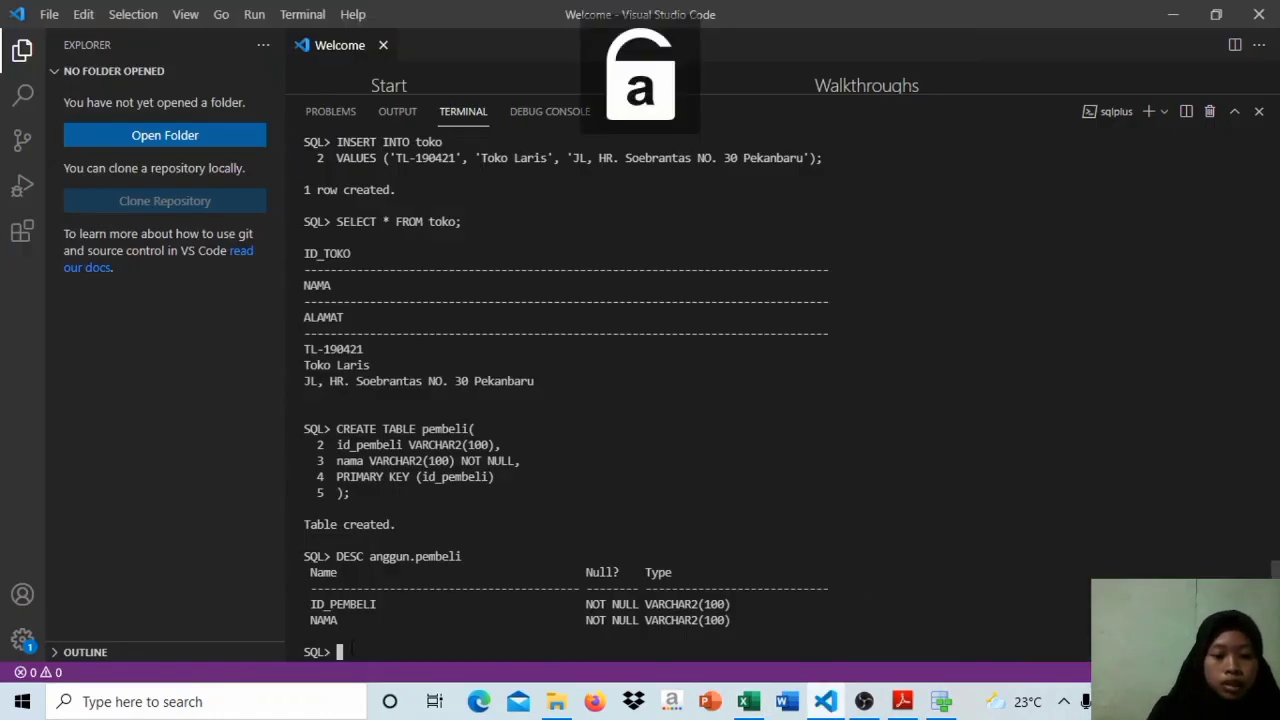
key(Caps_Lock)
text(INS)
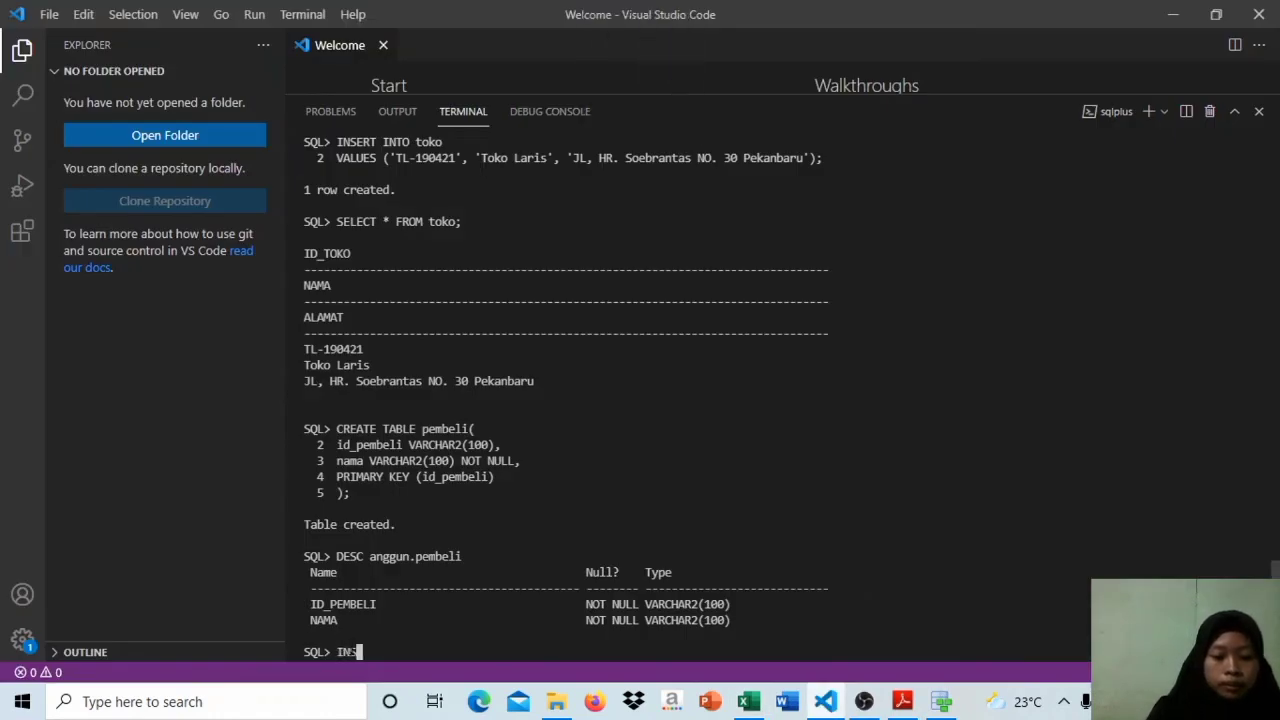
text(ERT INT)
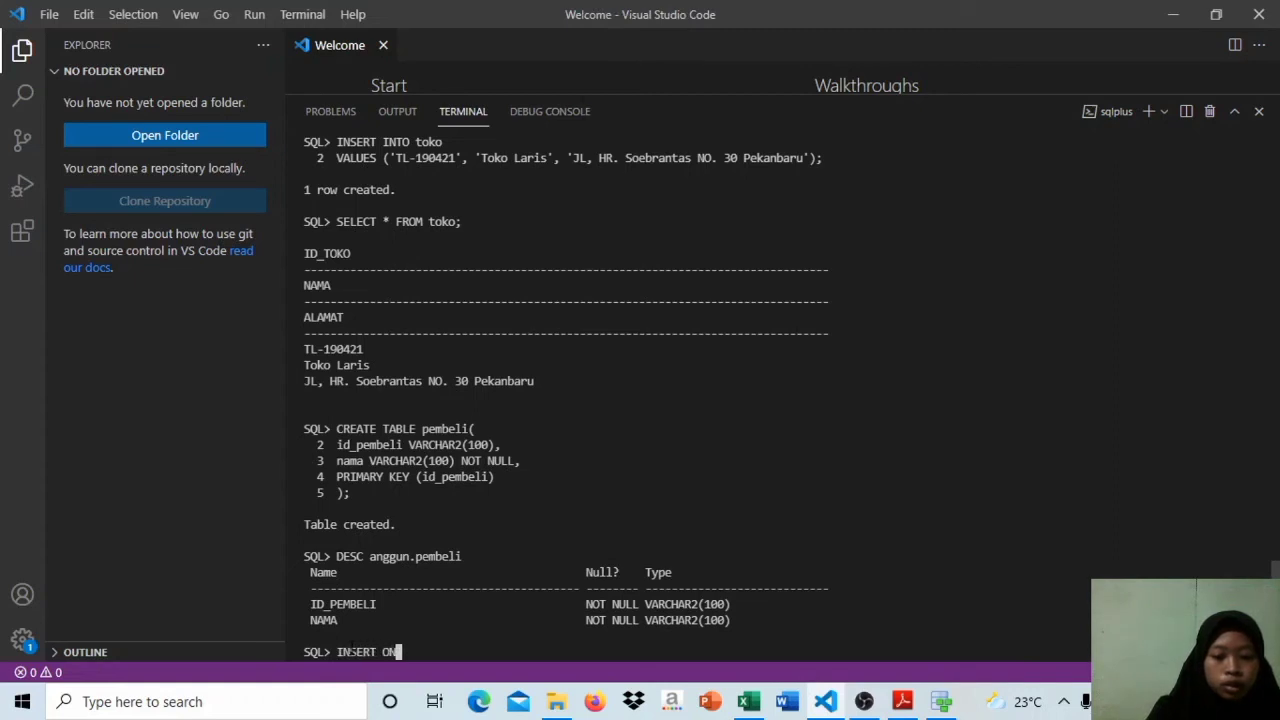
key(BackSpace)
key(BackSpace)
key(BackSpace)
text(INTO)
key(Caps_Lock)
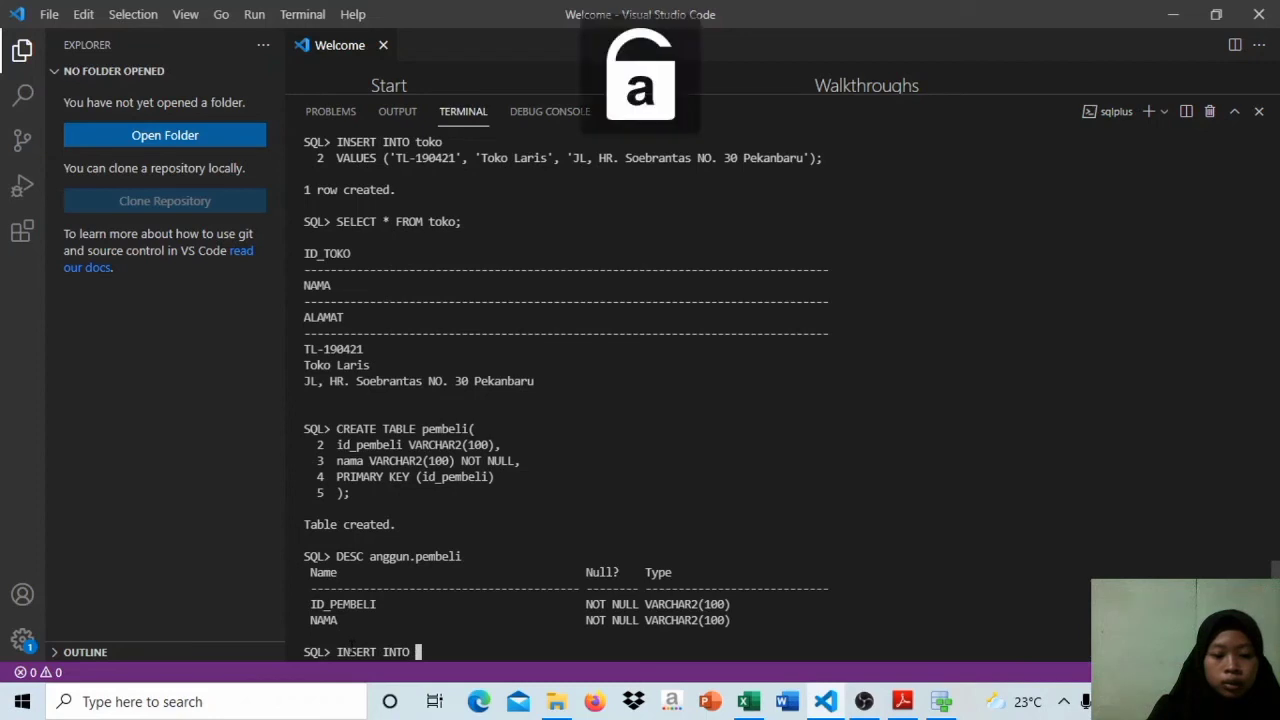
text(pembeli)
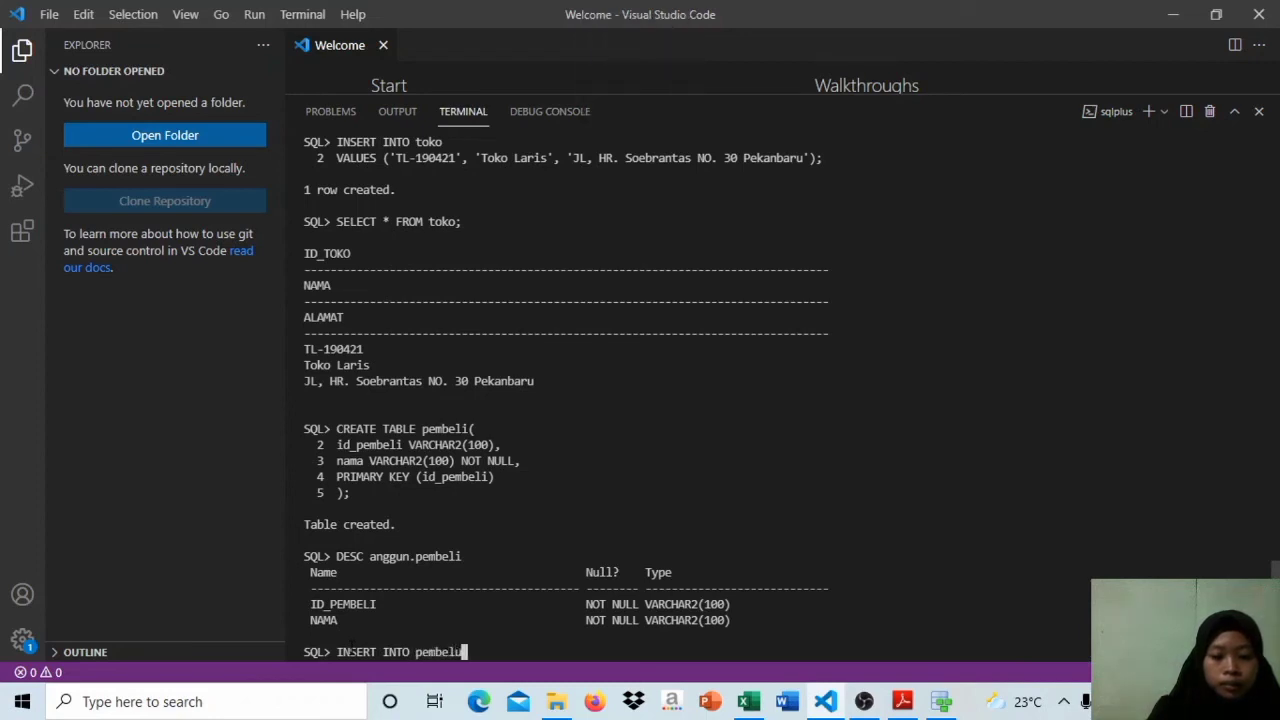
key(BackSpace)
text(i)
key(Return)
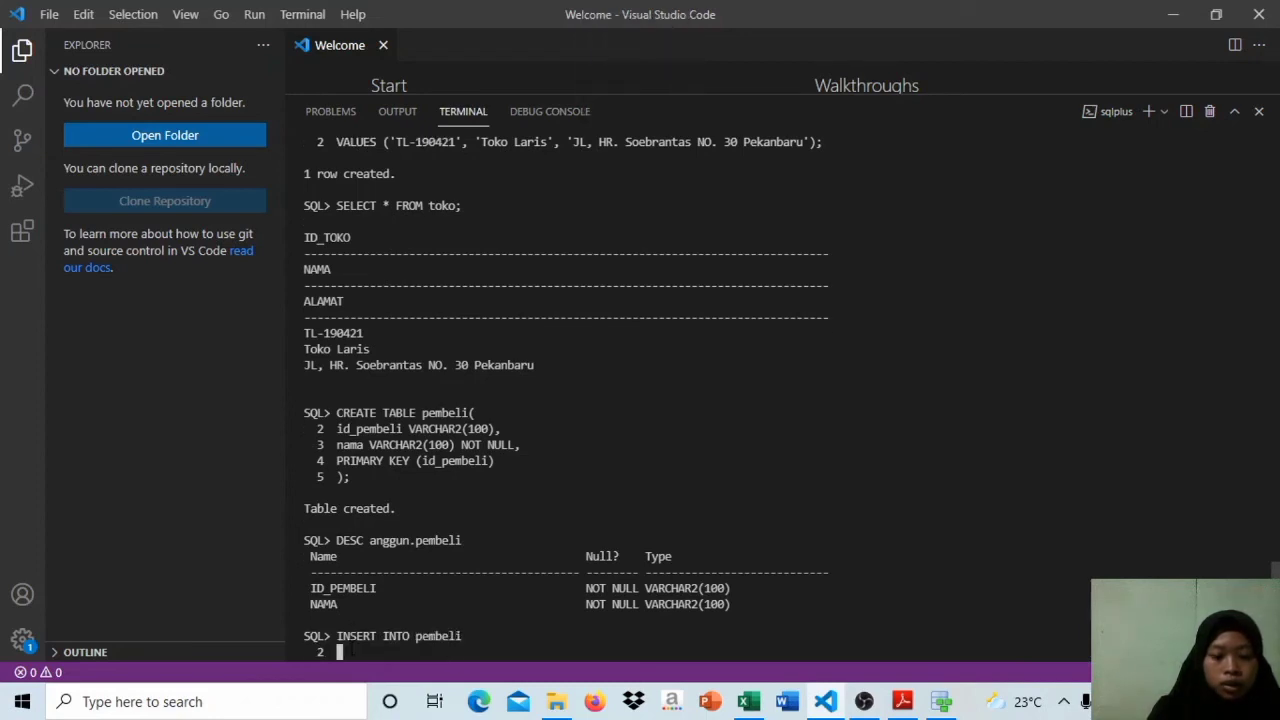
Step: Start the second line of the insert statement with VALUES and an opening parenthesis
key(Caps_Lock)
text(VALUES )
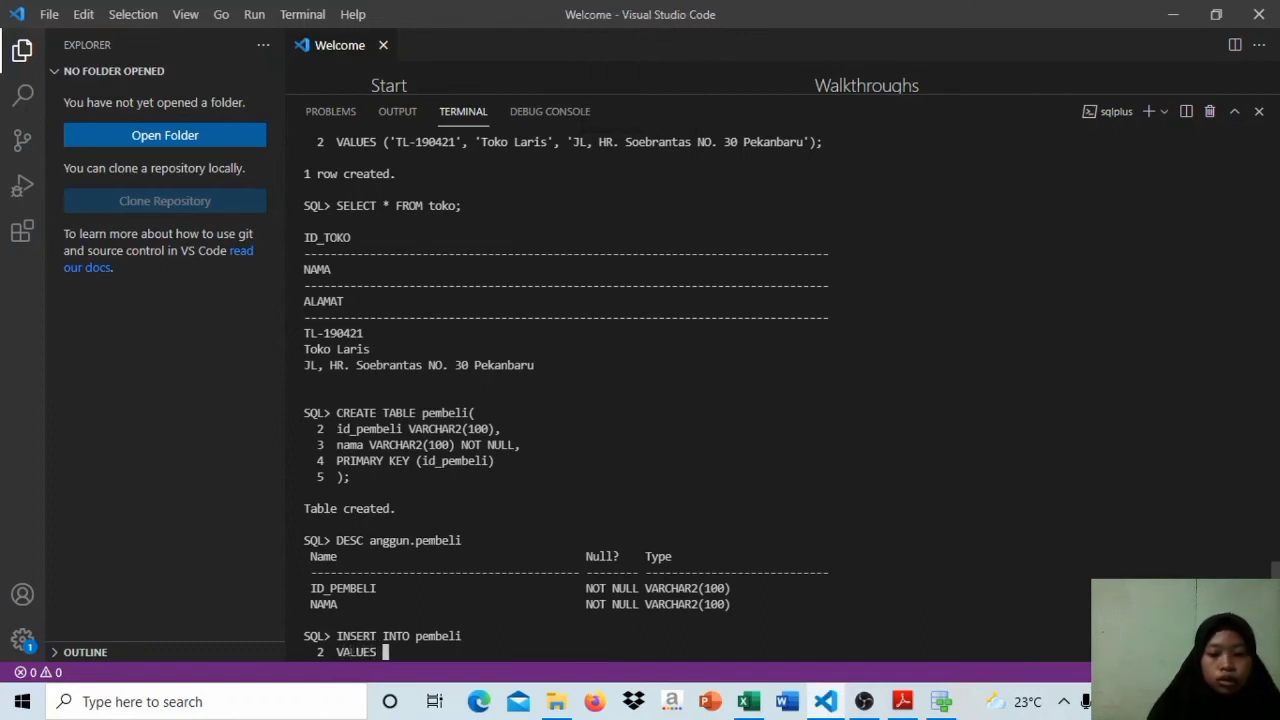
text(()
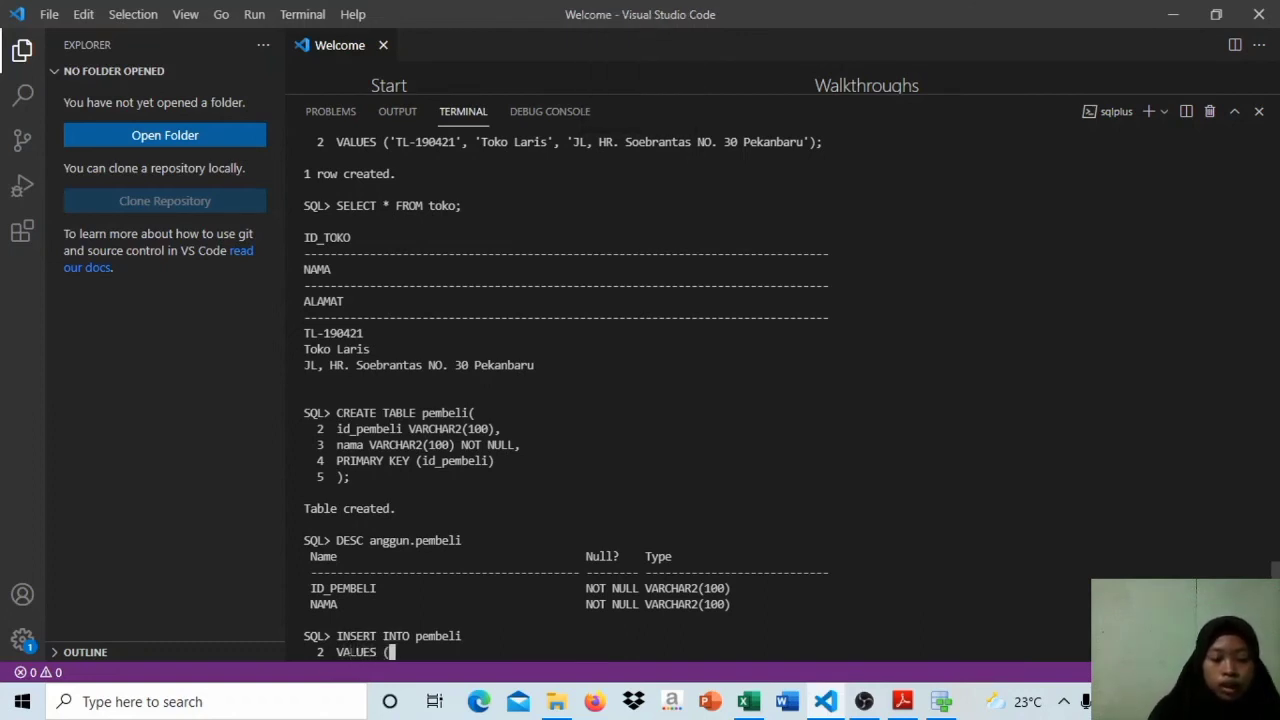
Step: Check the buyer ID under Tabel Pembeli in Excel and enter it in single quotes as the first value back in the SQL*Plus terminal
click(757, 705)
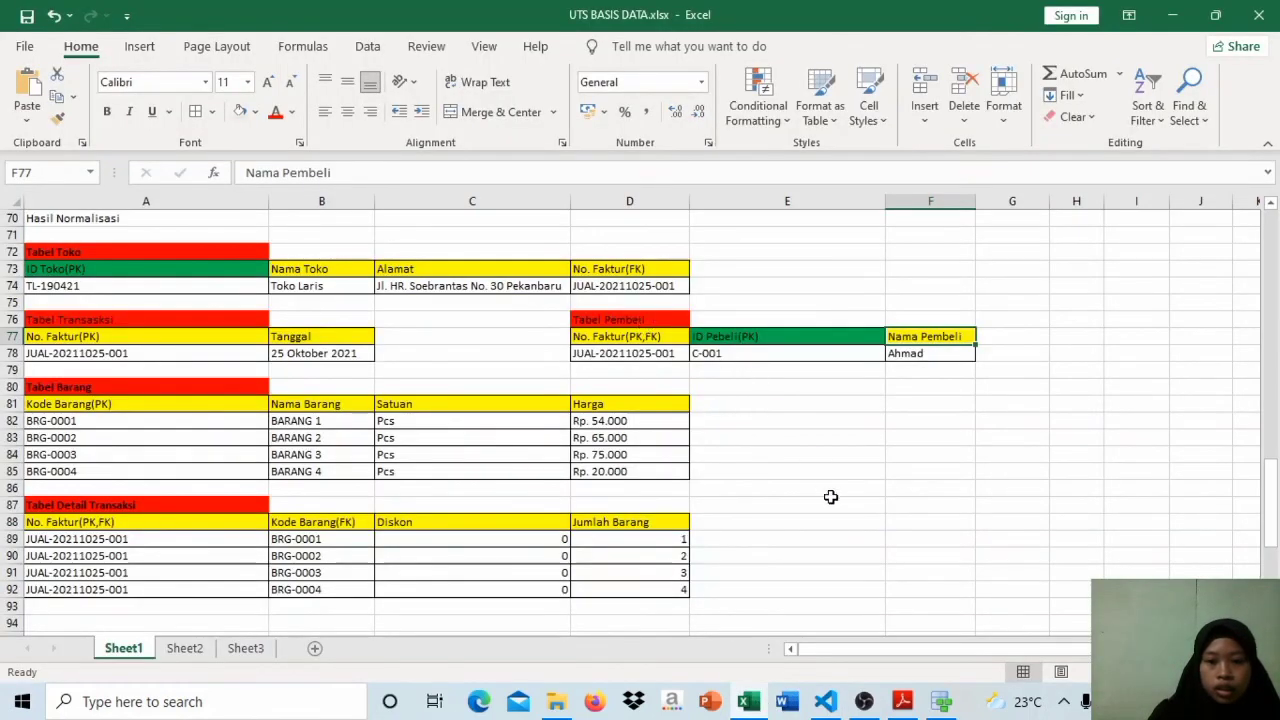
mouse_move(942, 705)
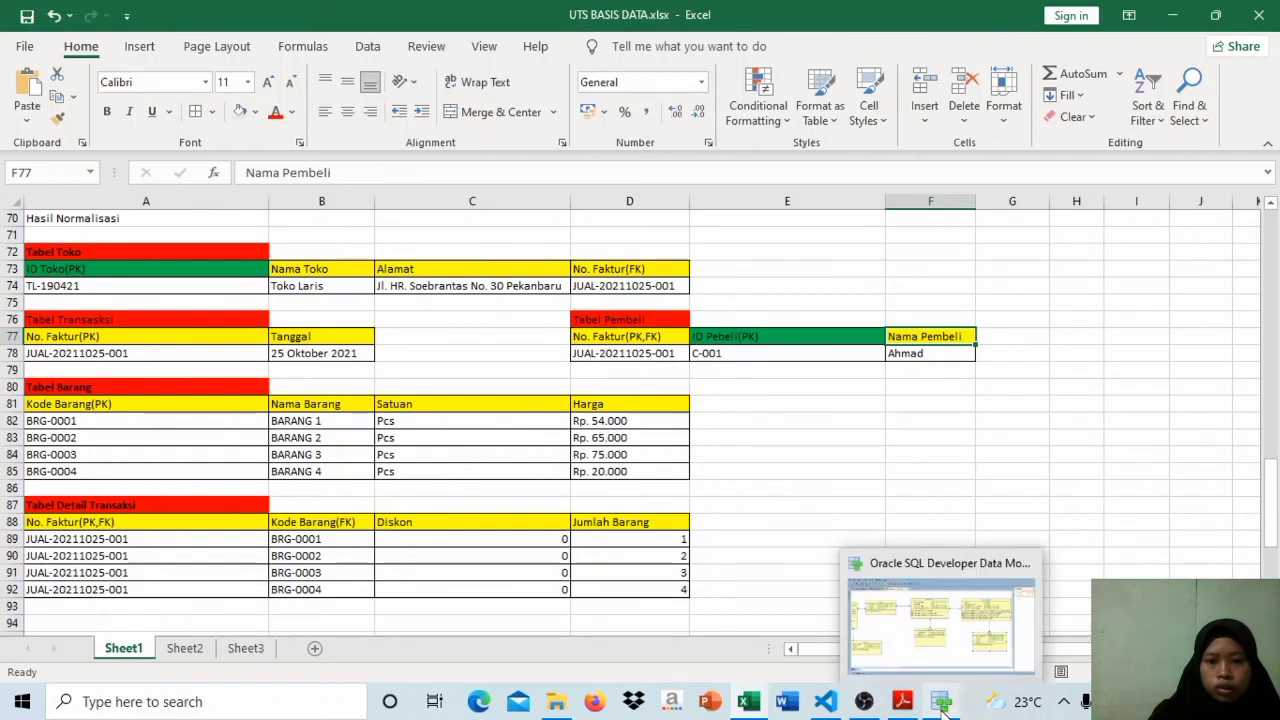
mouse_move(826, 705)
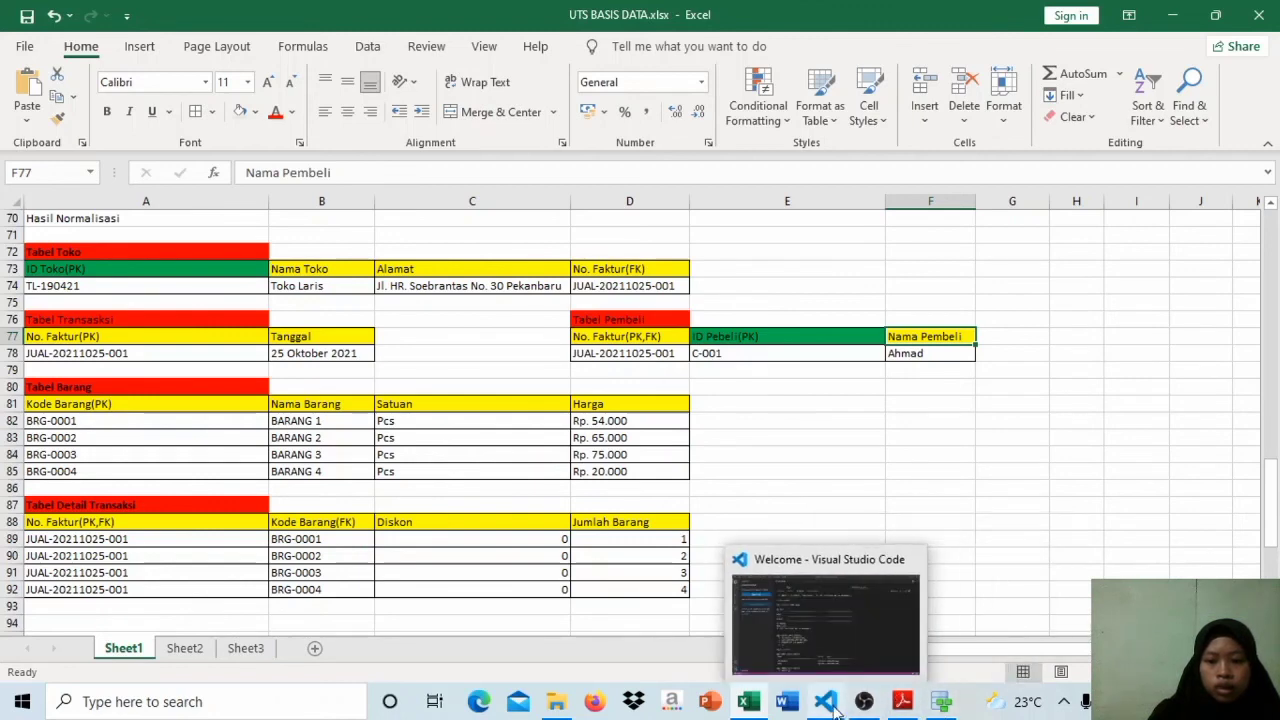
click(813, 629)
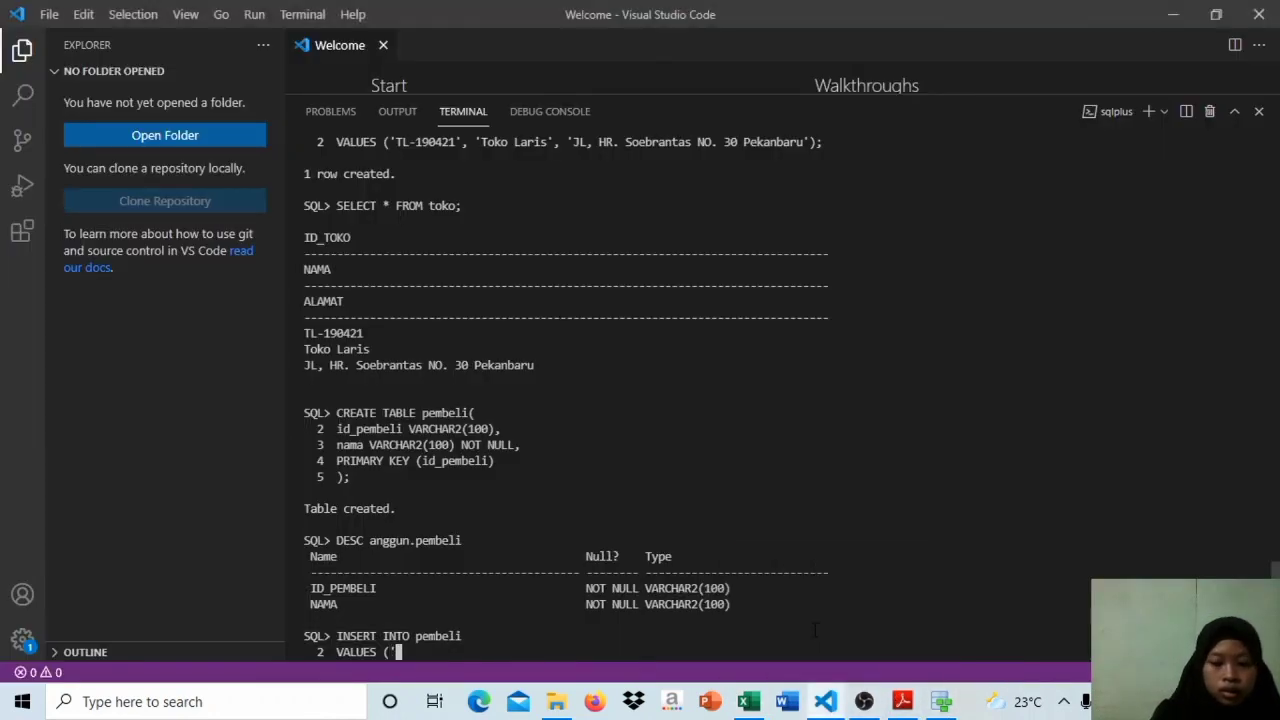
text(C-00)
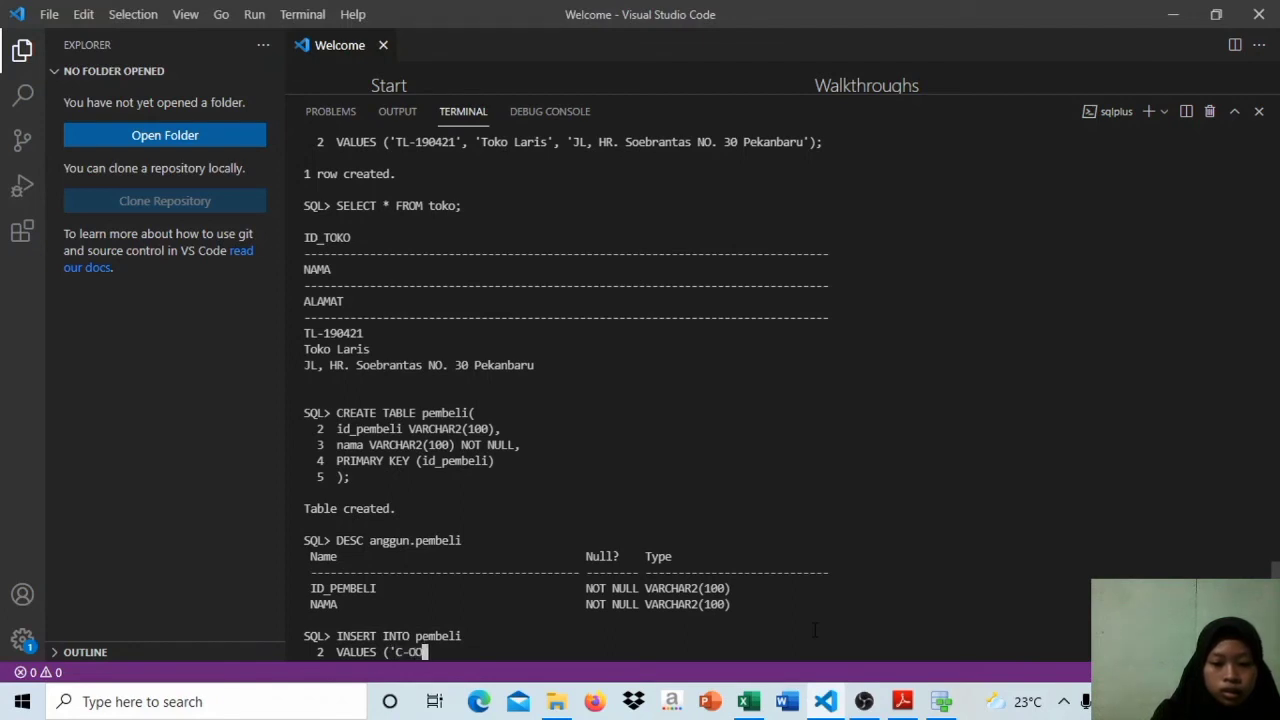
text(01)
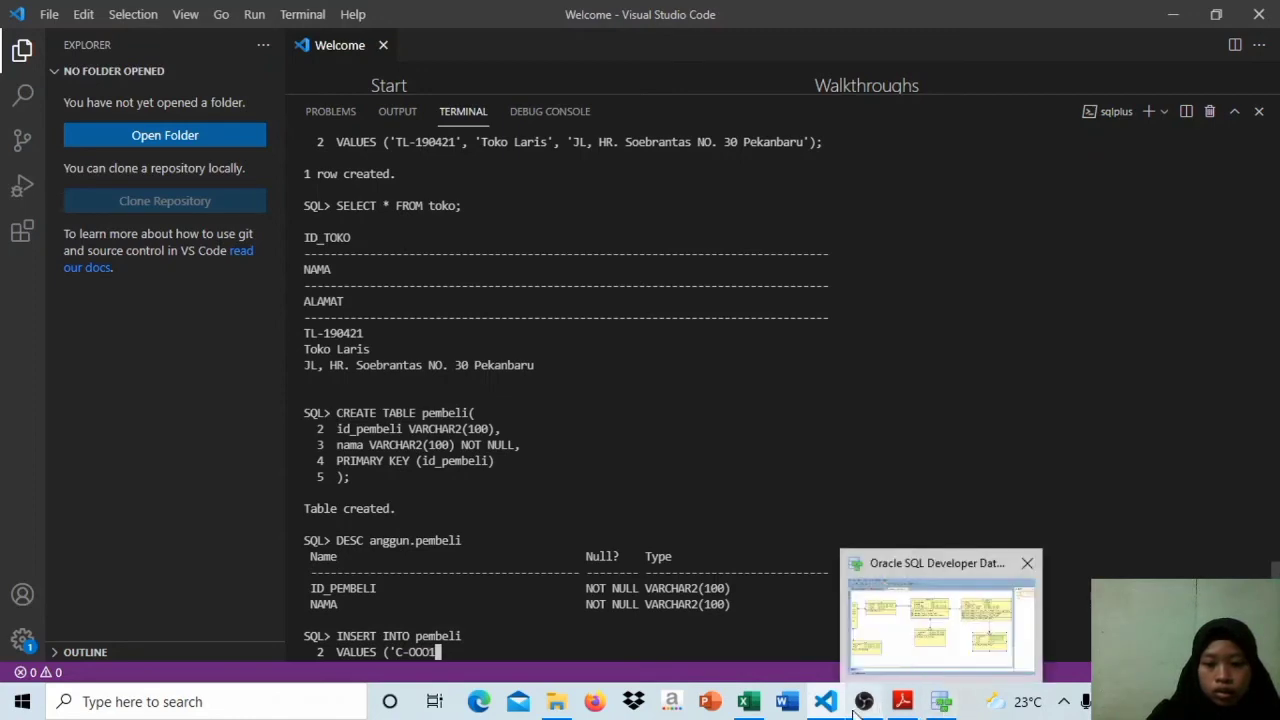
click(757, 628)
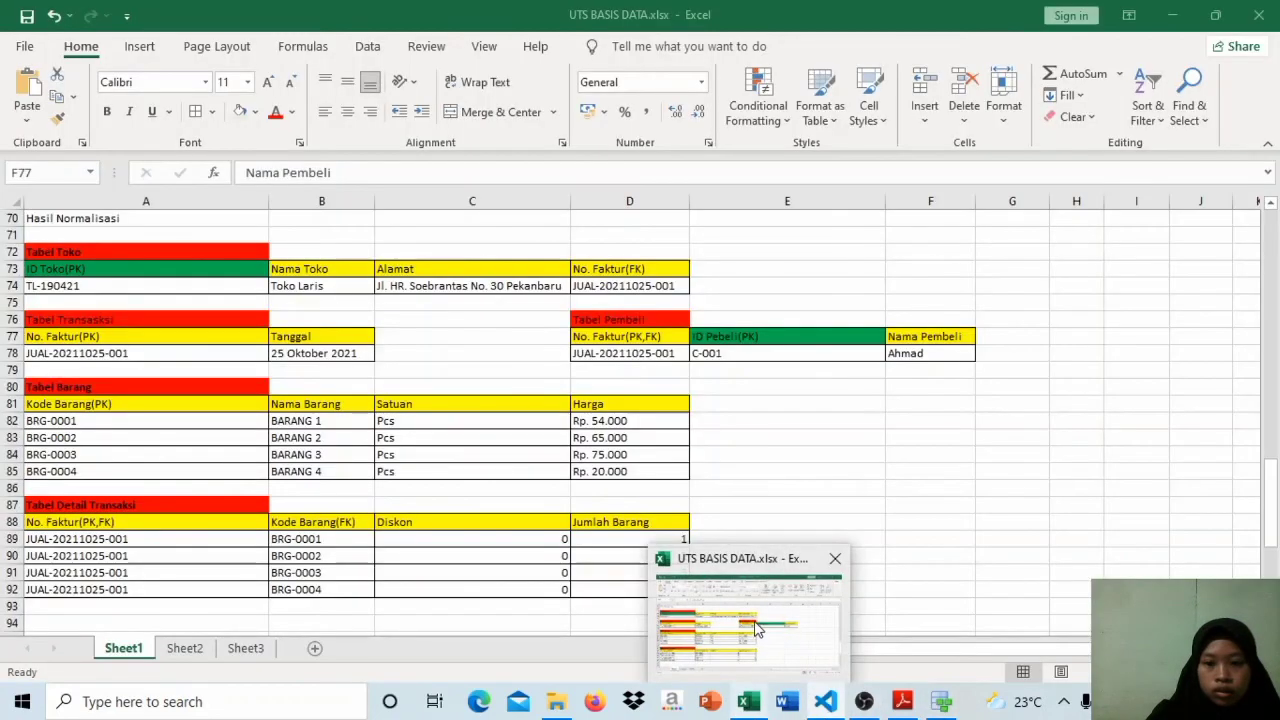
key(alt+Tab)
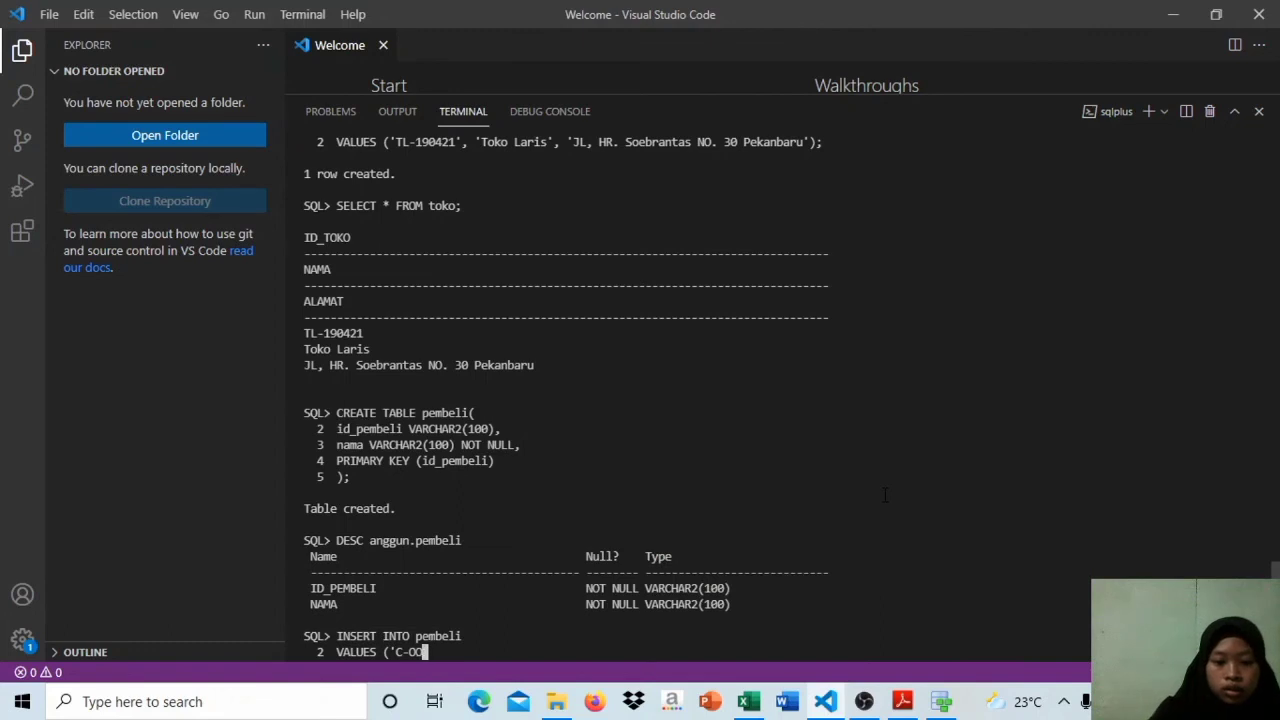
text(1')
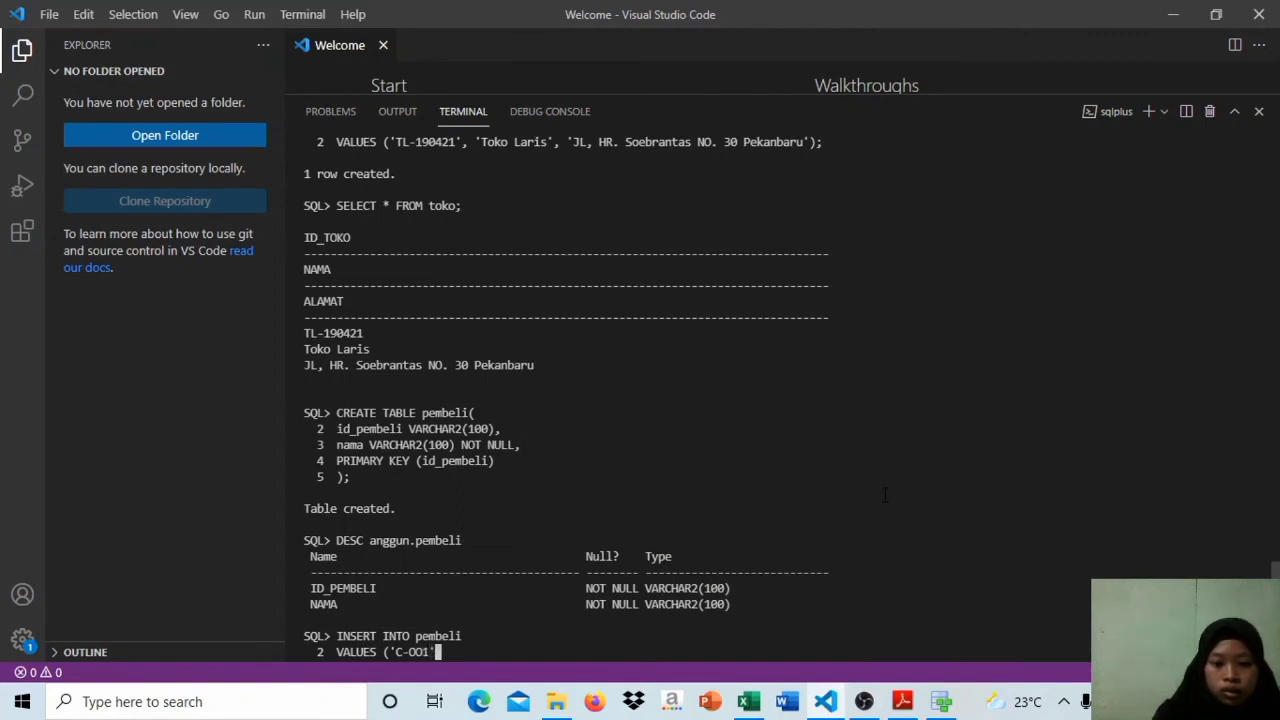
text(, ')
Step: Add the buyer's name in single quotes as the second value, close the statement with ); and run the insert
key(BackSpace)
text(')
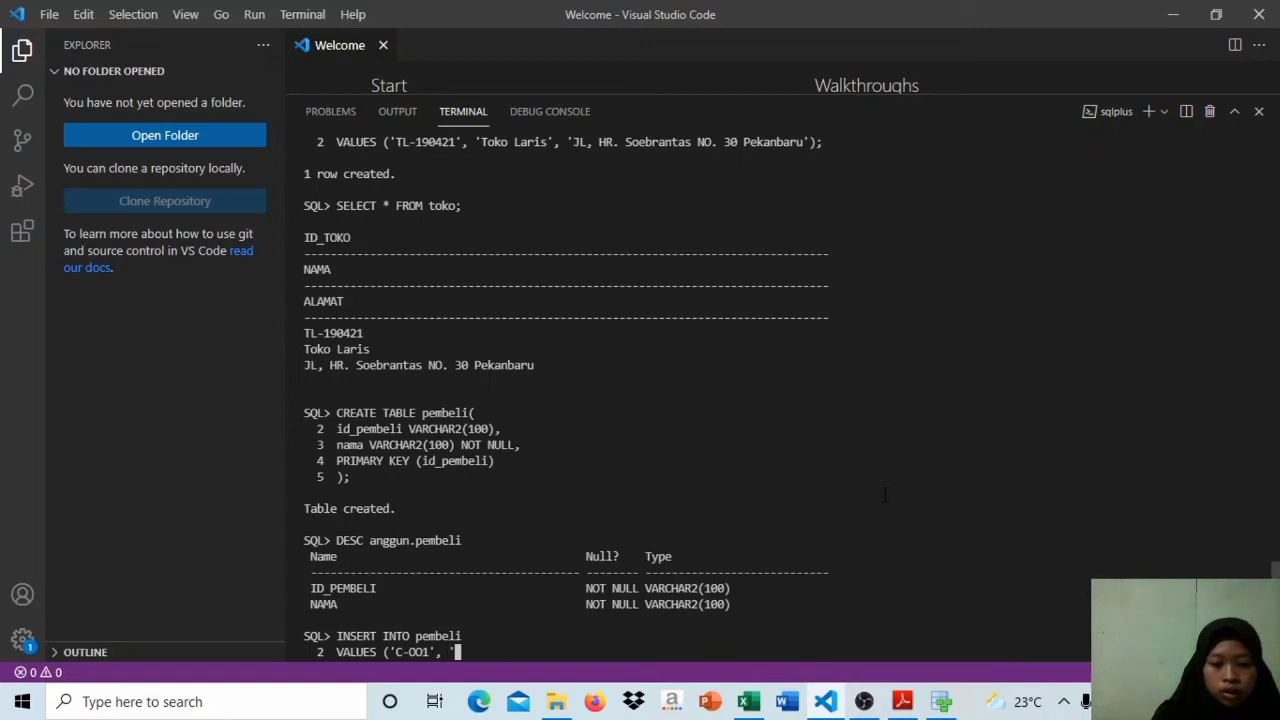
text(Ahmad)
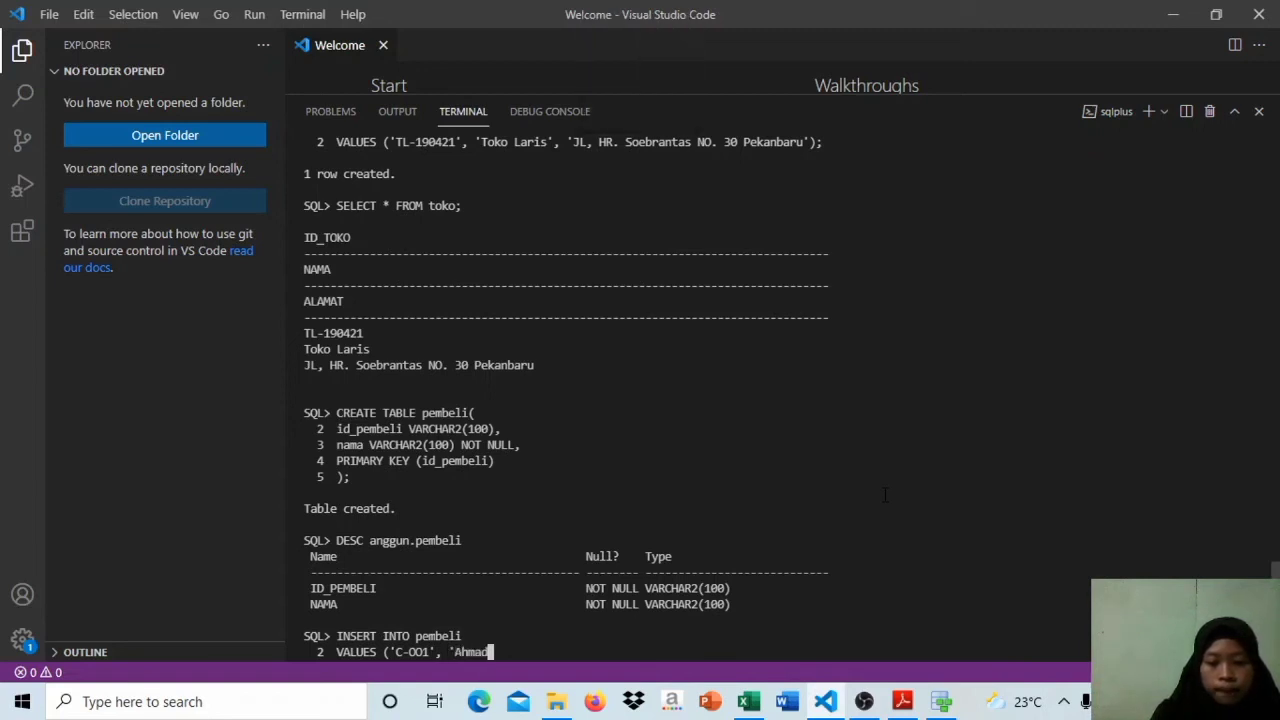
text('))
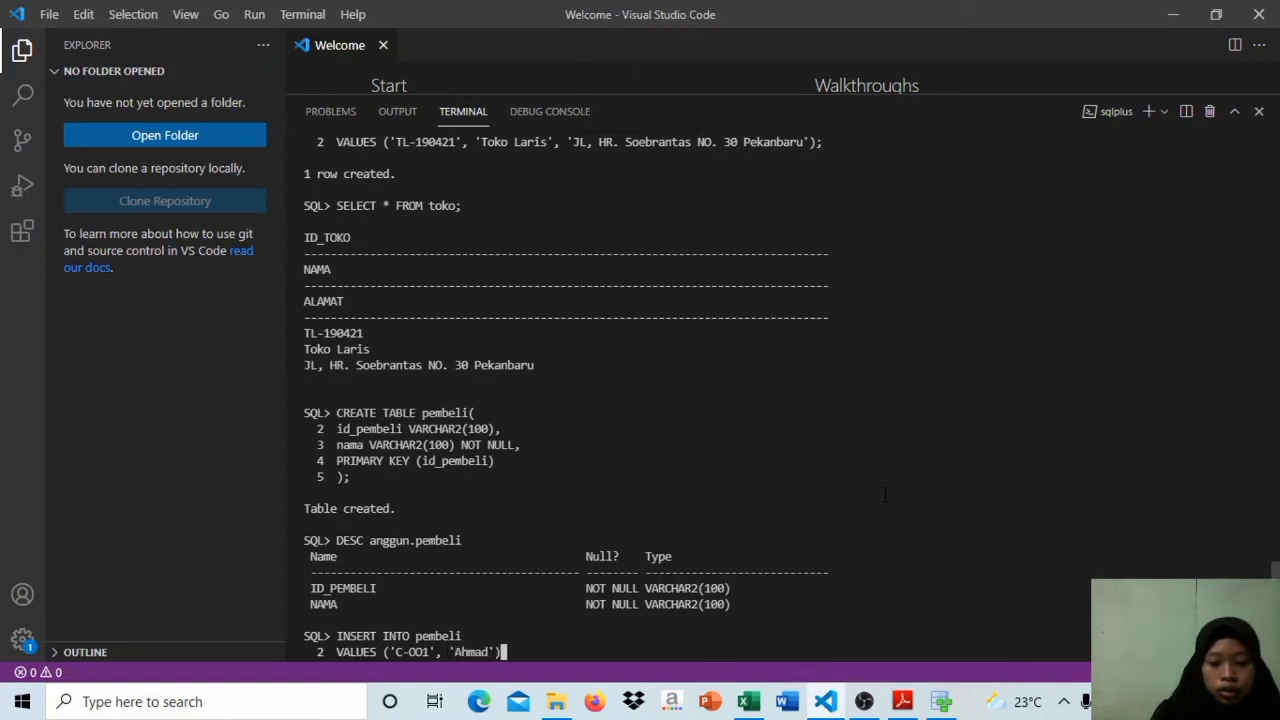
text(;)
key(Return)
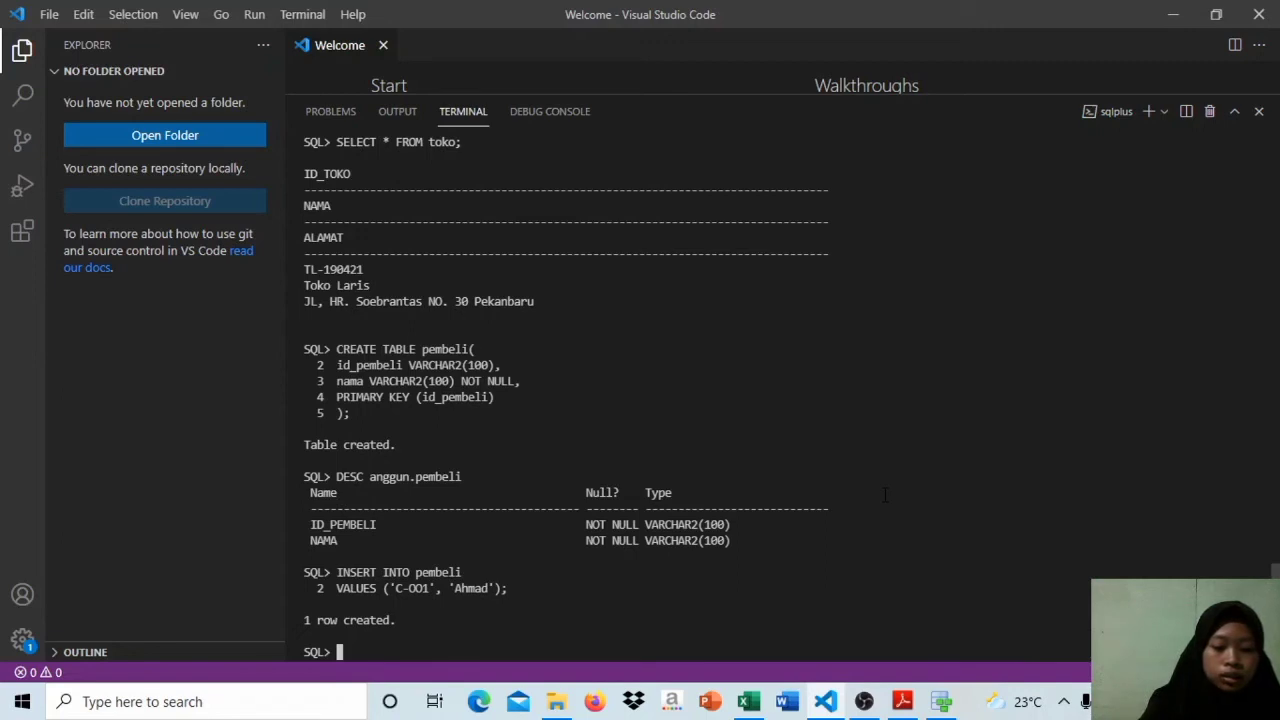
Step: Describe the pembeli table again with DESC, prefixing the table name with its schema name
text(de)
key(BackSpace)
key(BackSpace)
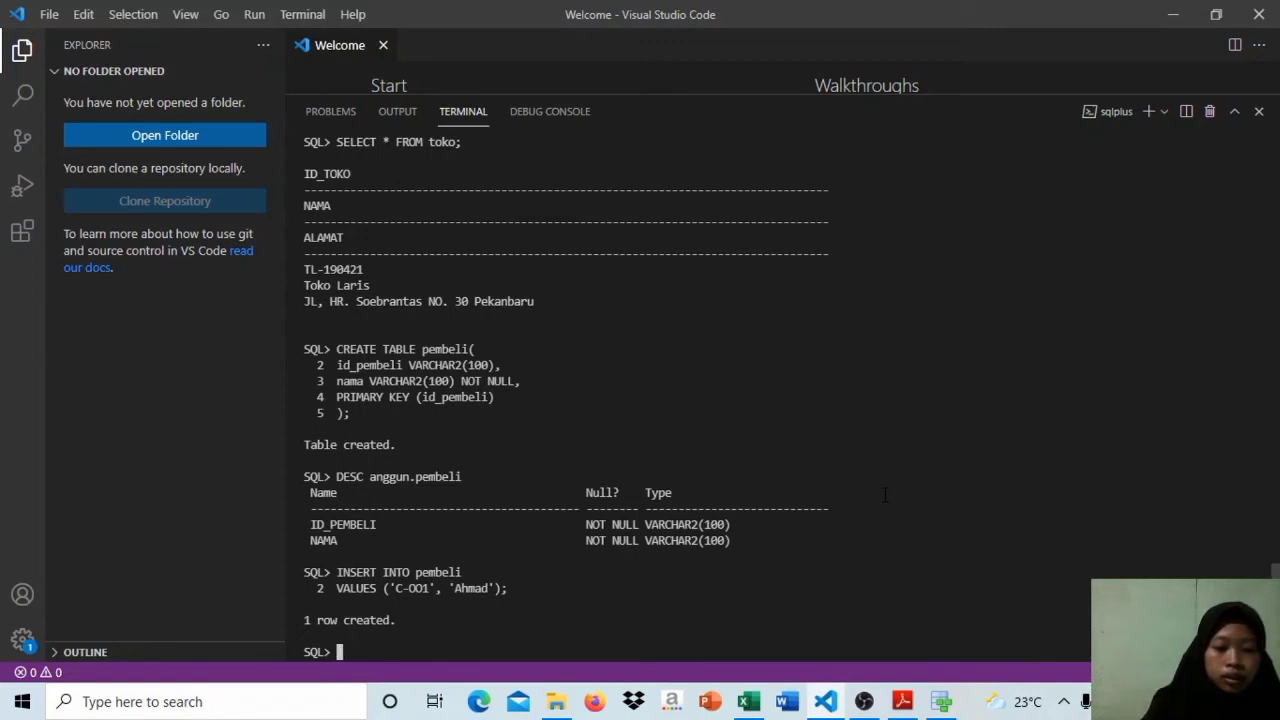
key(Caps_Lock)
text(DESC)
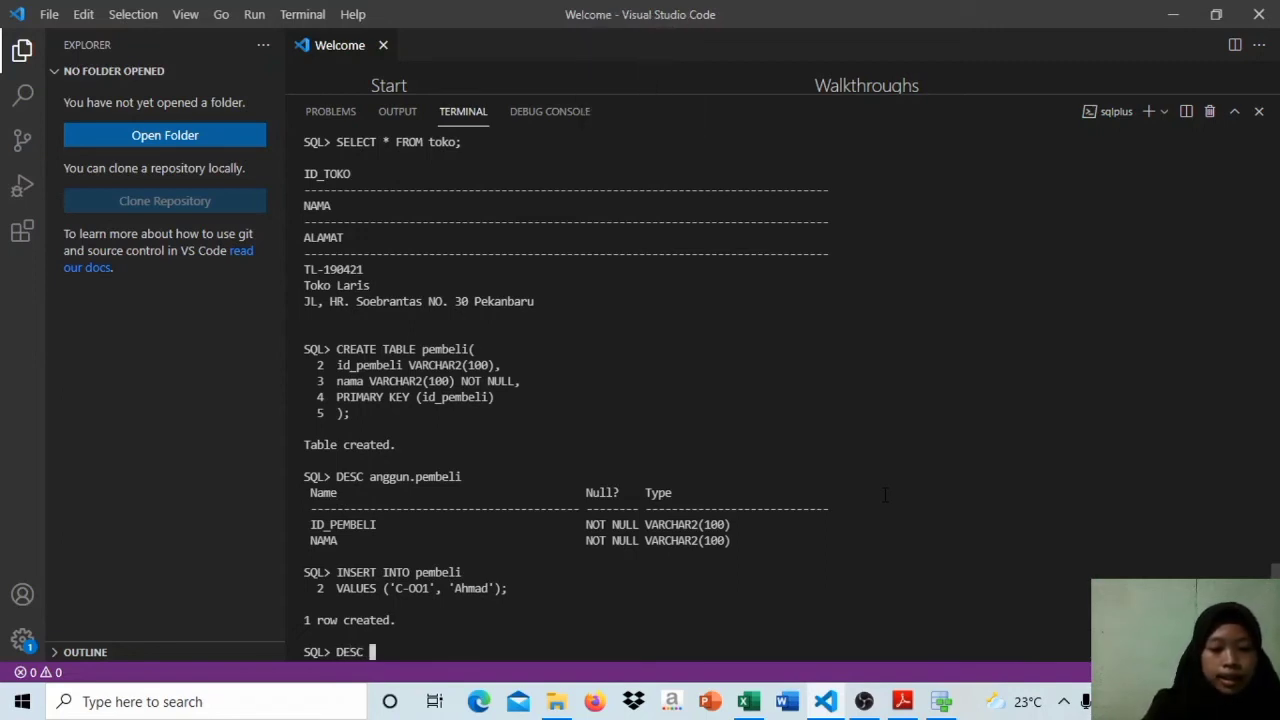
key(Caps_Lock)
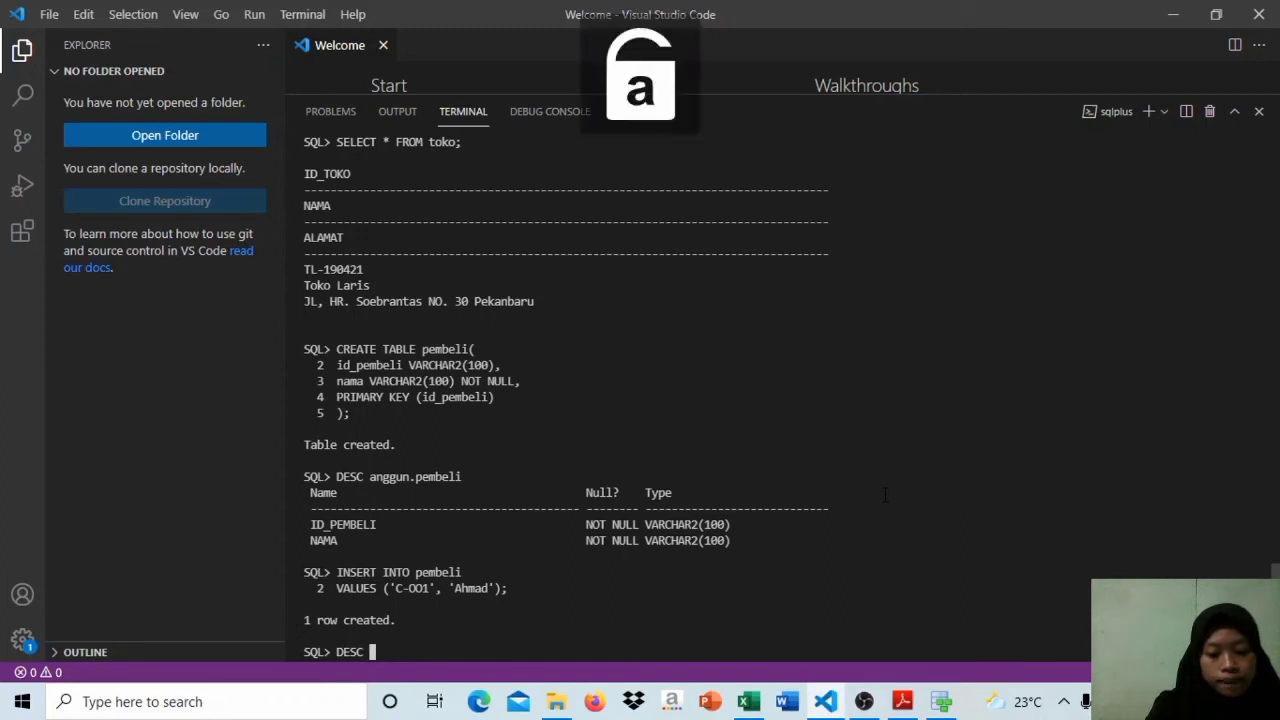
text(anggun)
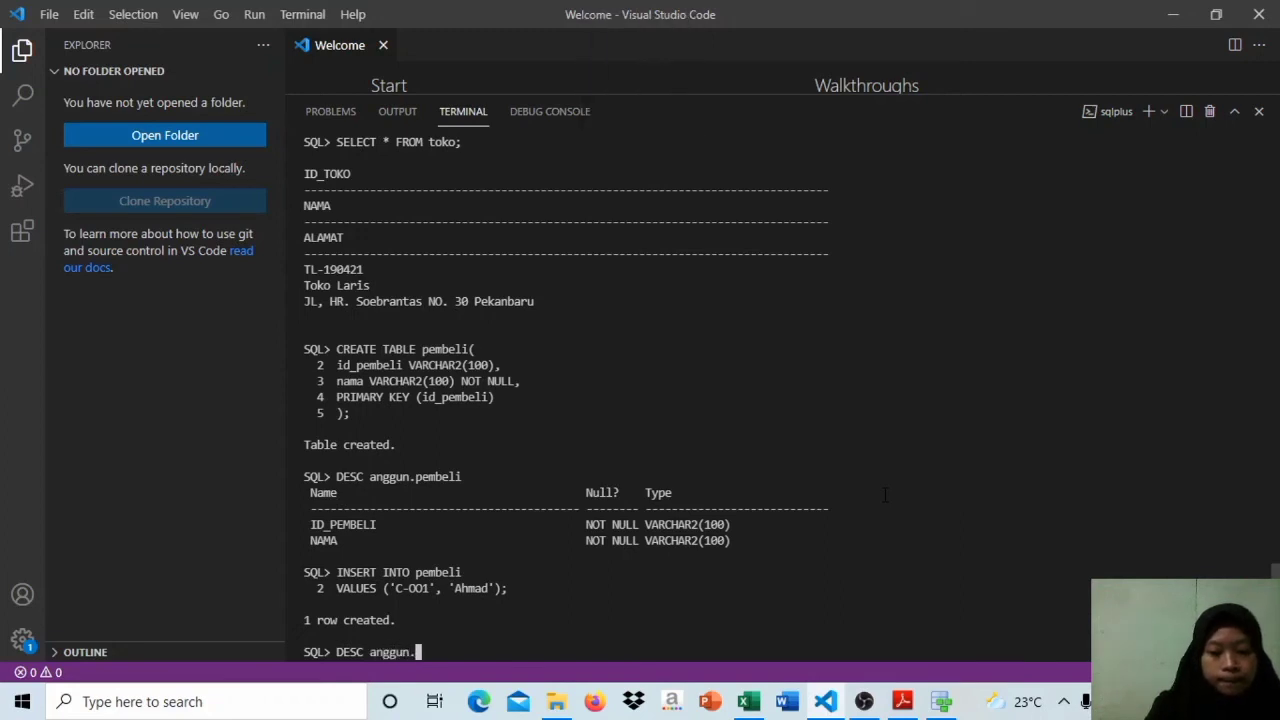
text(.pembelii)
key(Return)
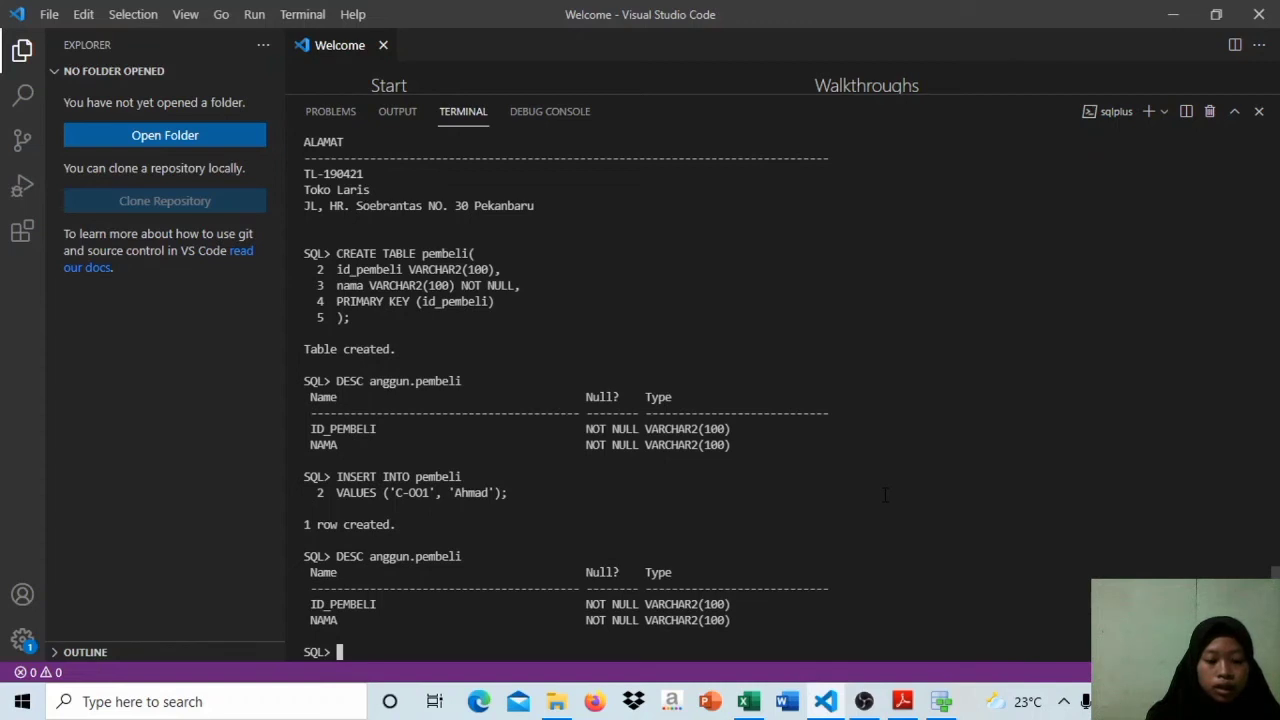
Step: Query all rows of the pembeli table with SELECT * FROM pembeli;
key(Caps_Lock)
text(SELE)
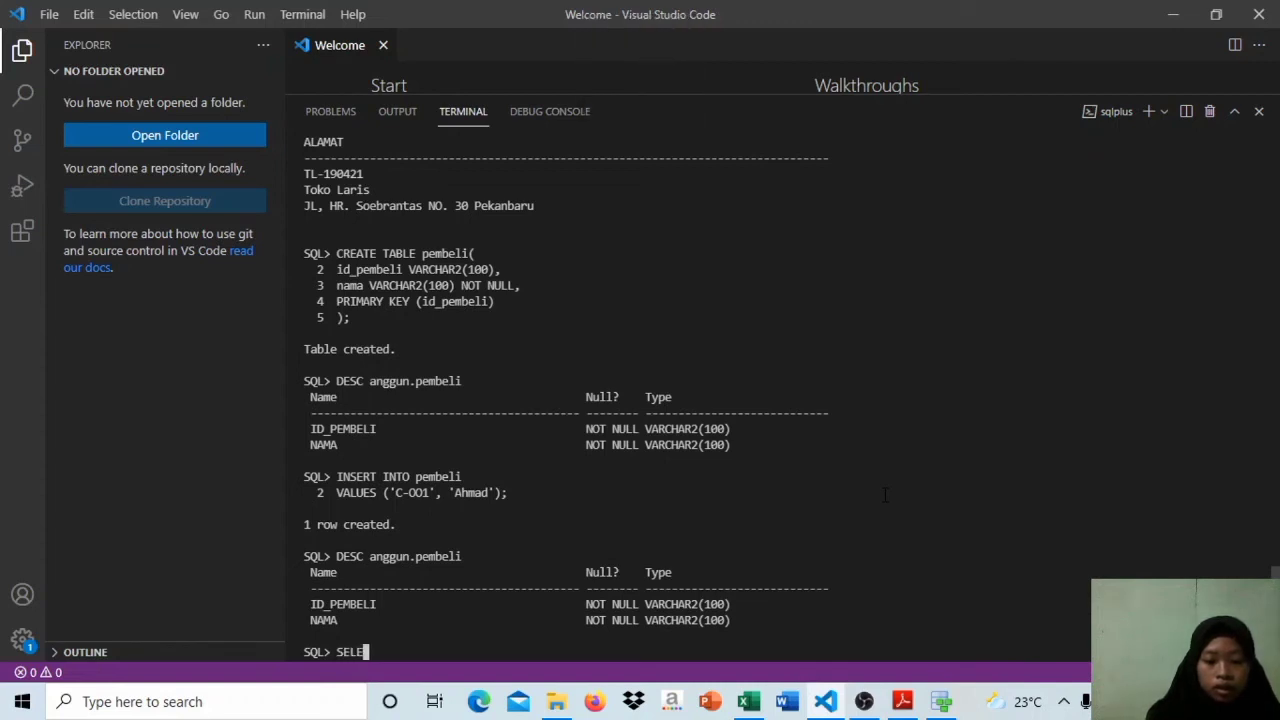
text(CYT)
key(BackSpace)
key(BackSpace)
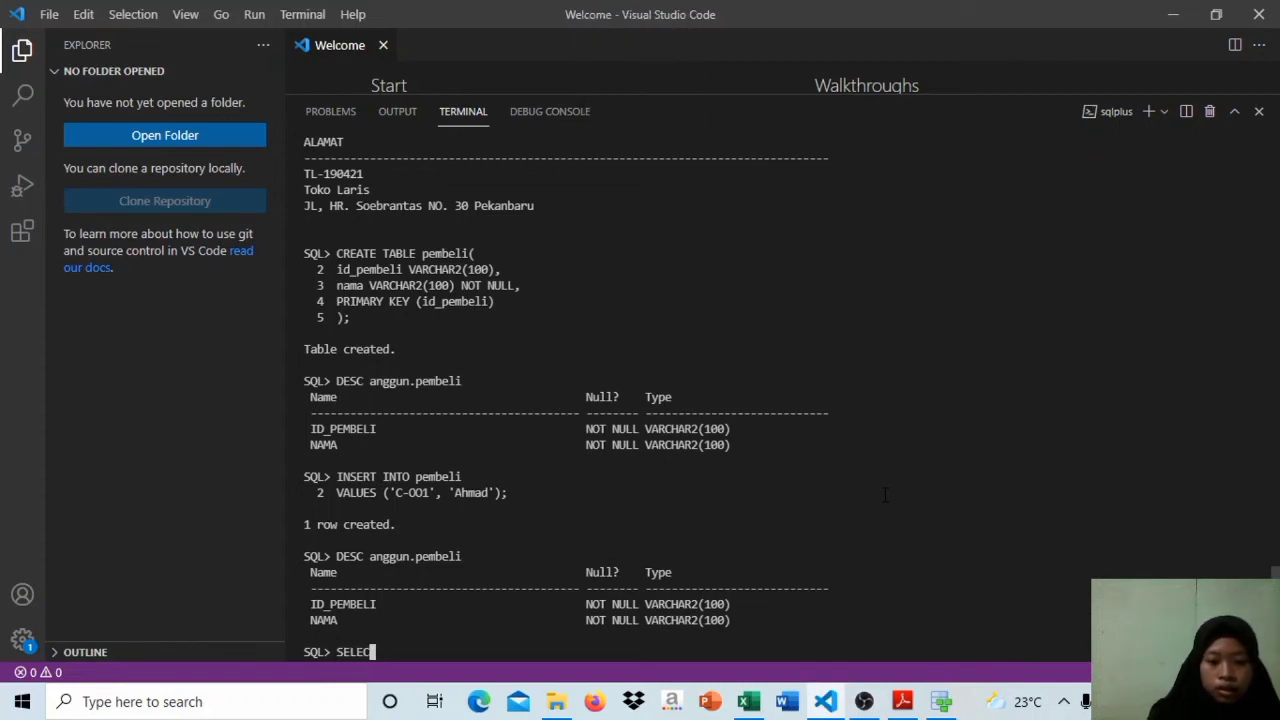
text(T * FROM)
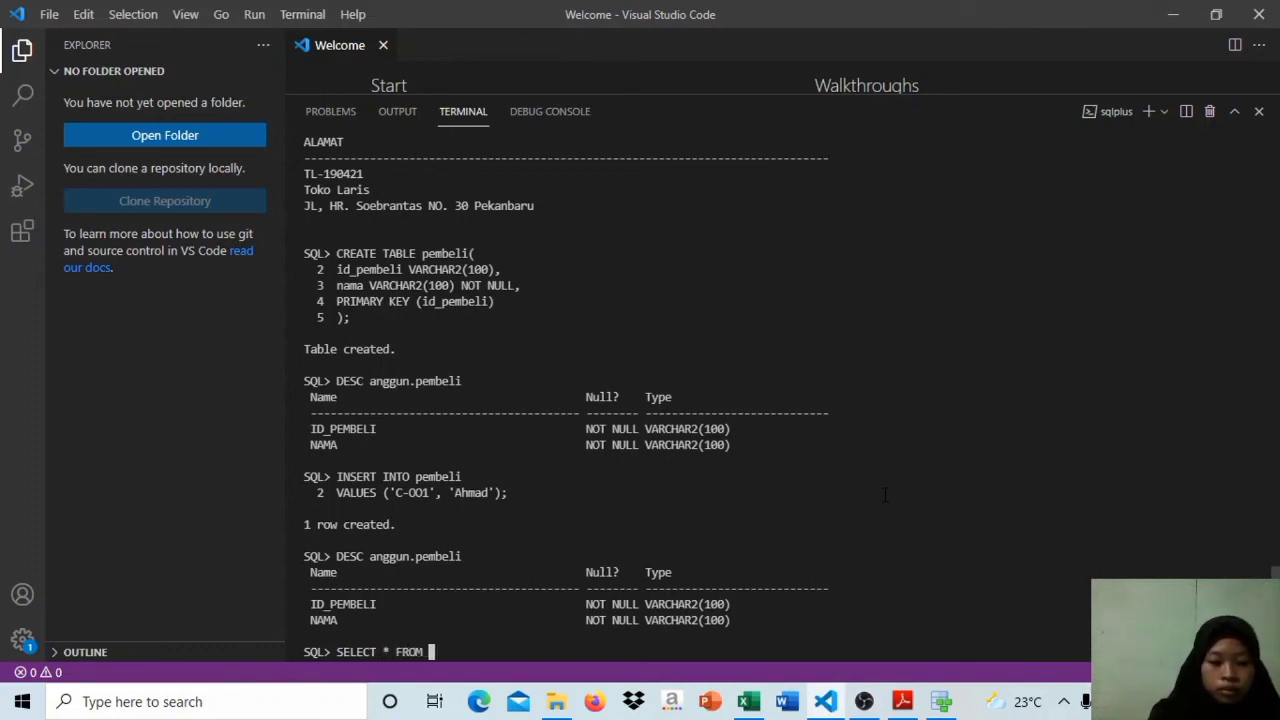
key(Caps_Lock)
text(pembeli)
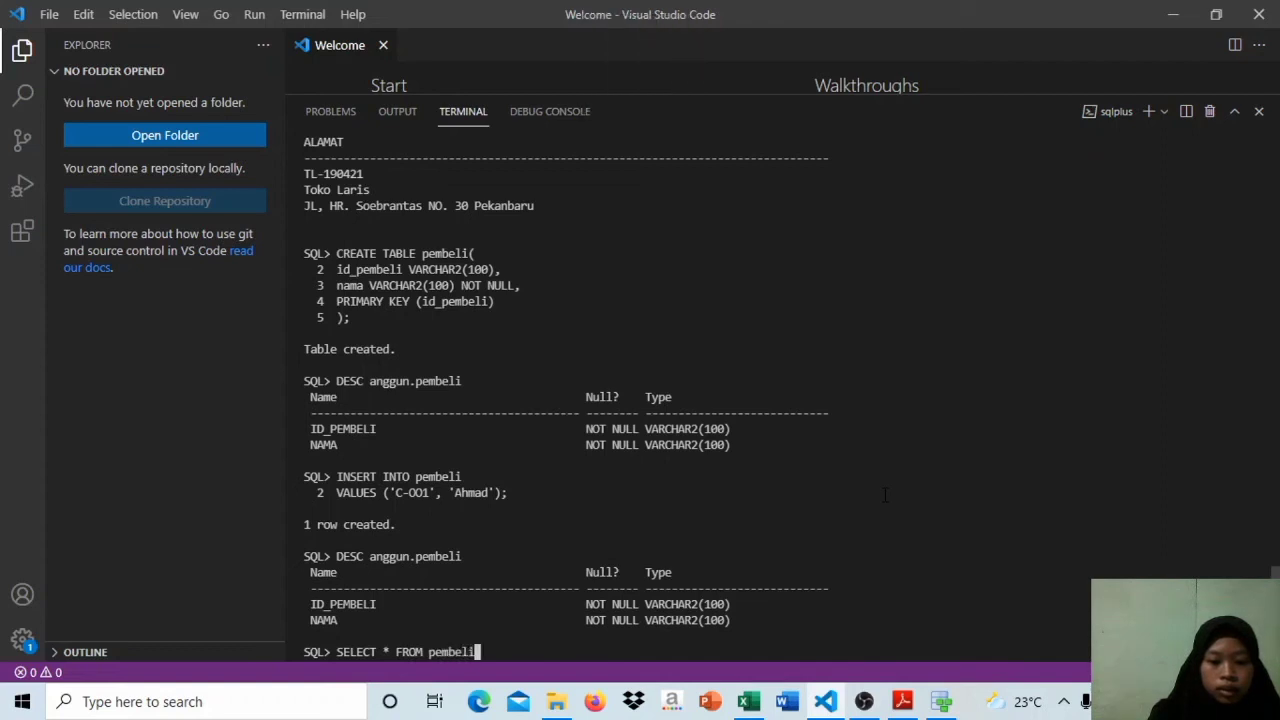
key(Return)
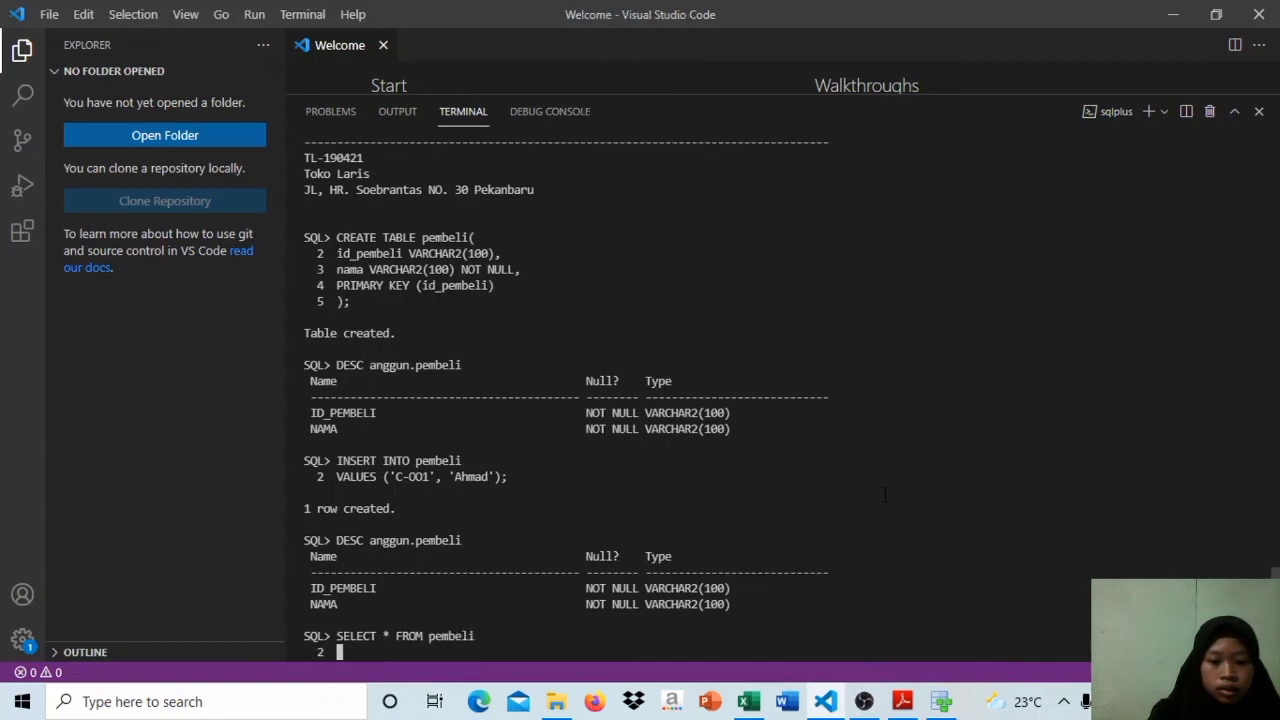
text(;)
key(Return)
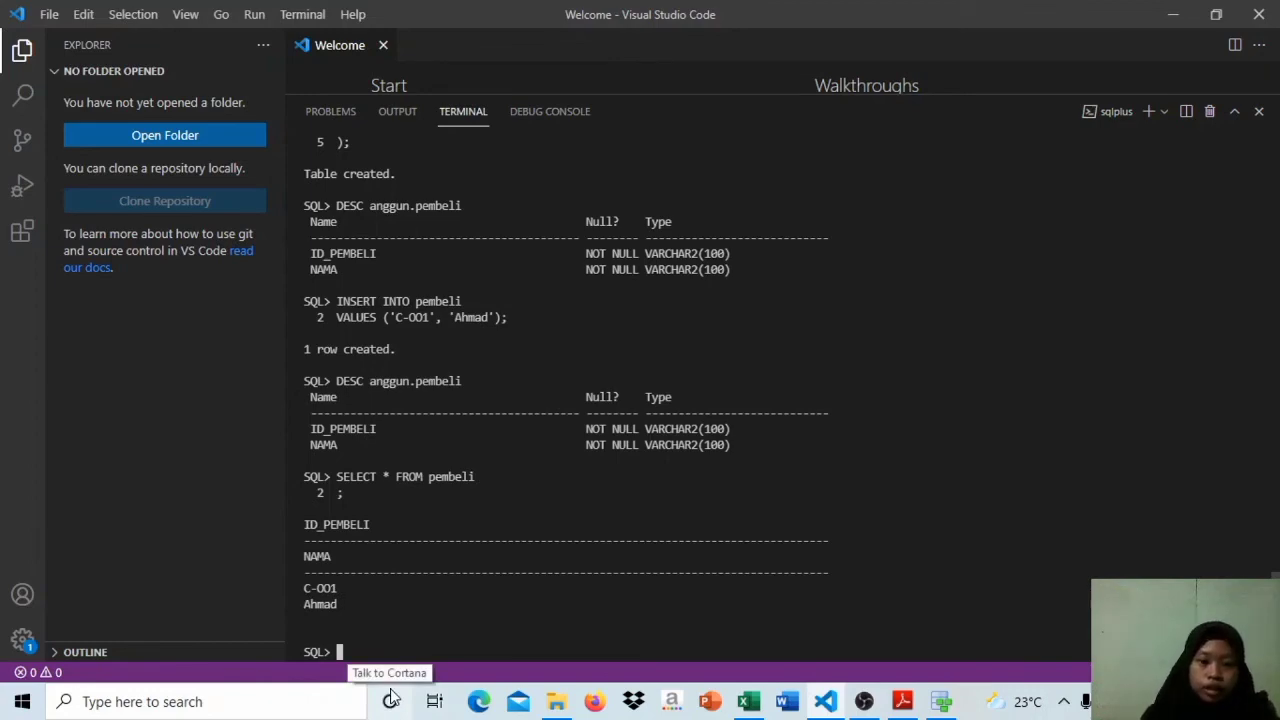
Step: Switch to SOAL UTS BASIS DATA.pdf in Adobe Reader to review the assignment instructions
click(908, 705)
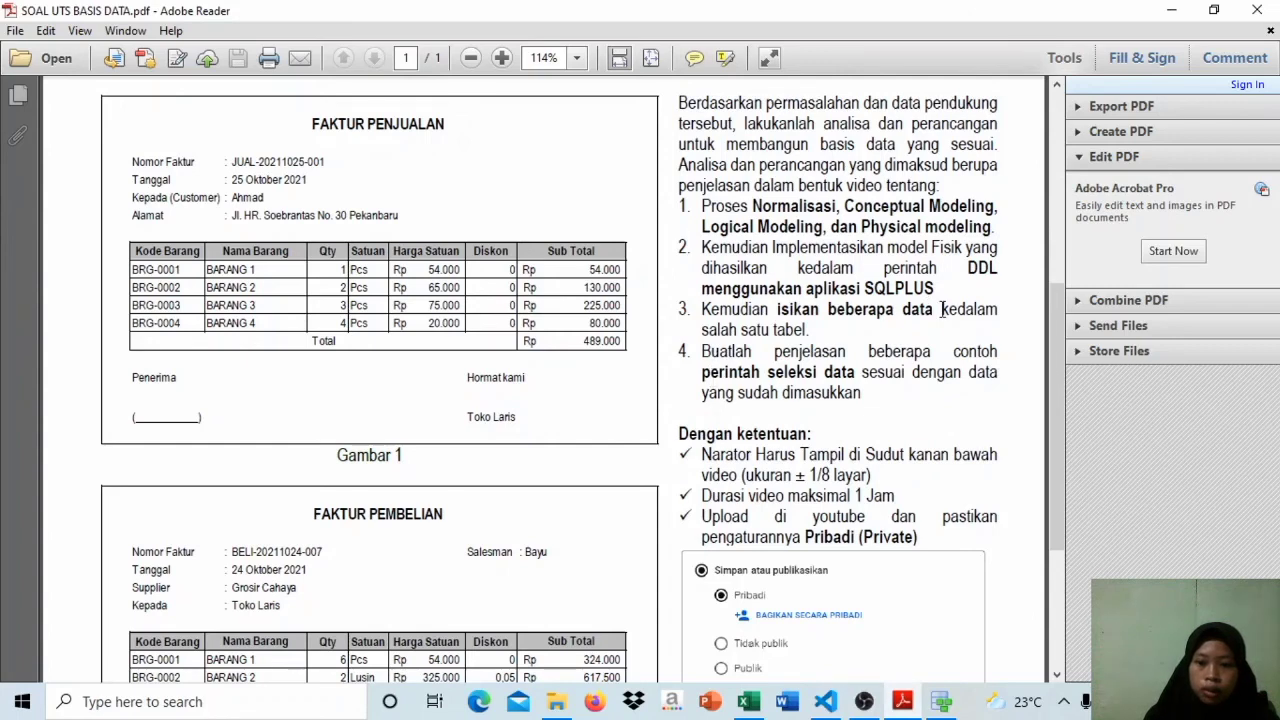
Step: View the relational model in Oracle SQL Developer Data Modeler, and return to the SQL*Plus terminal in Visual Studio Code
mouse_move(940, 703)
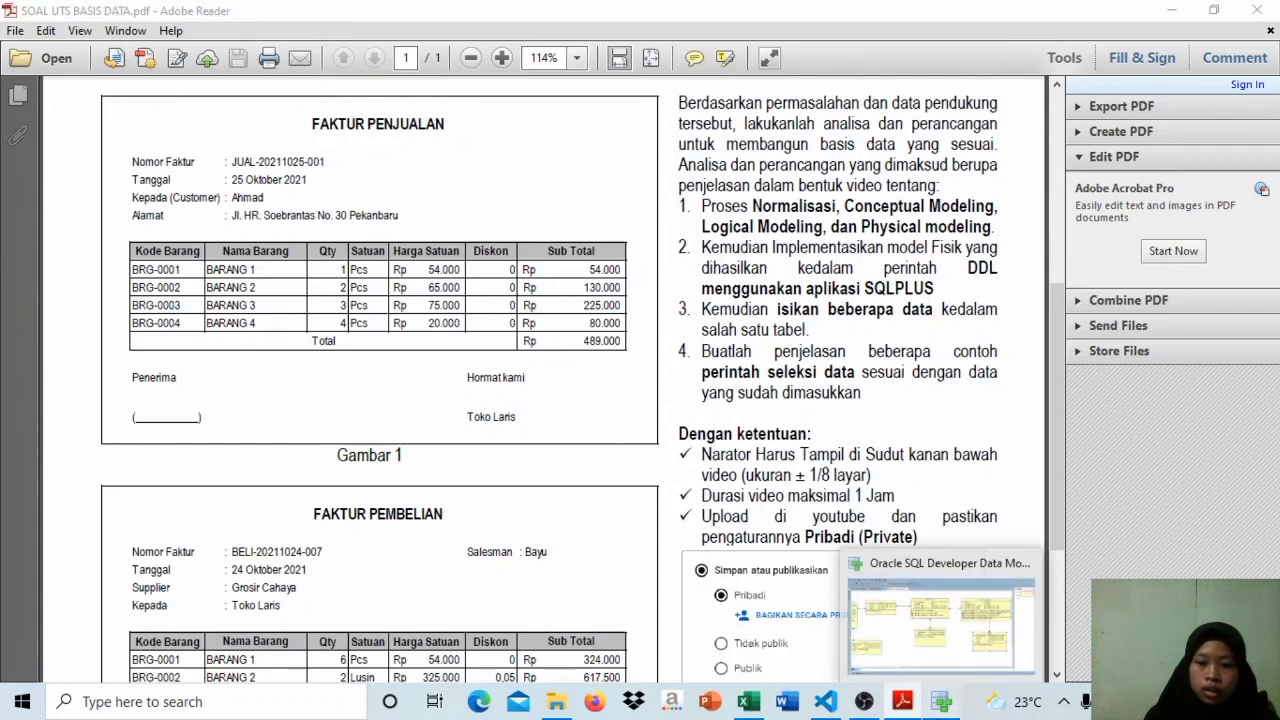
click(940, 620)
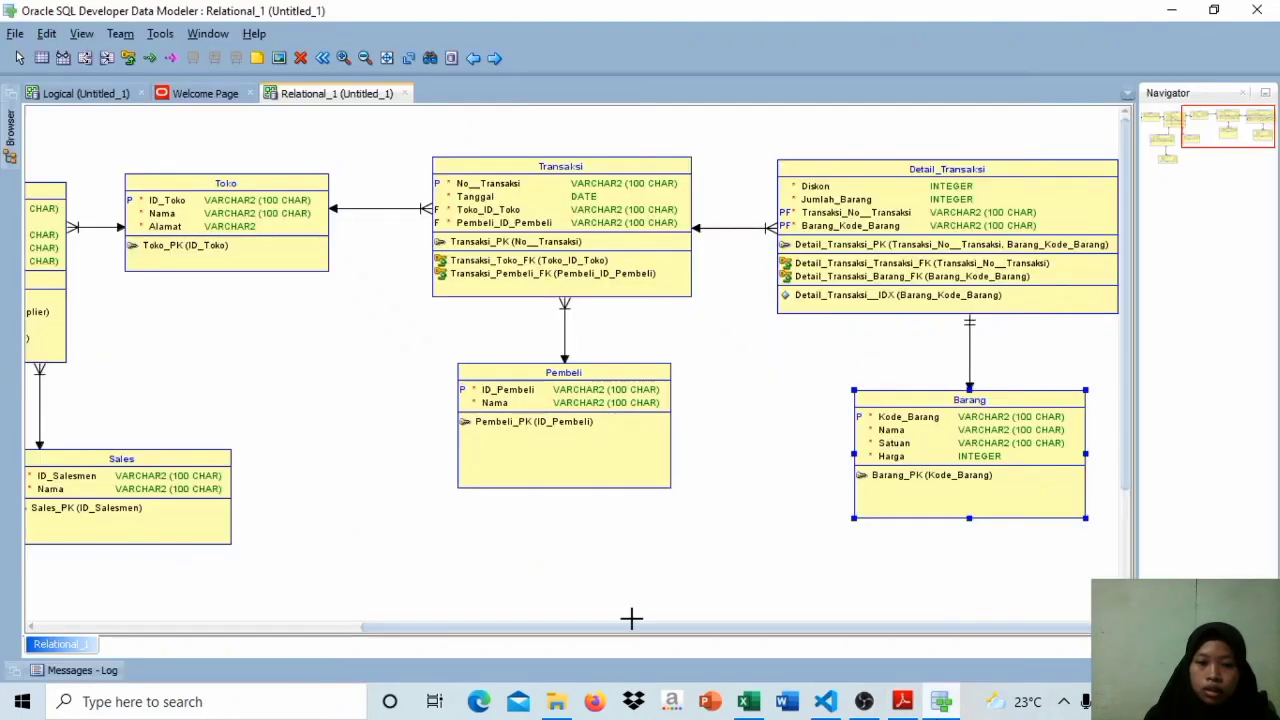
click(826, 702)
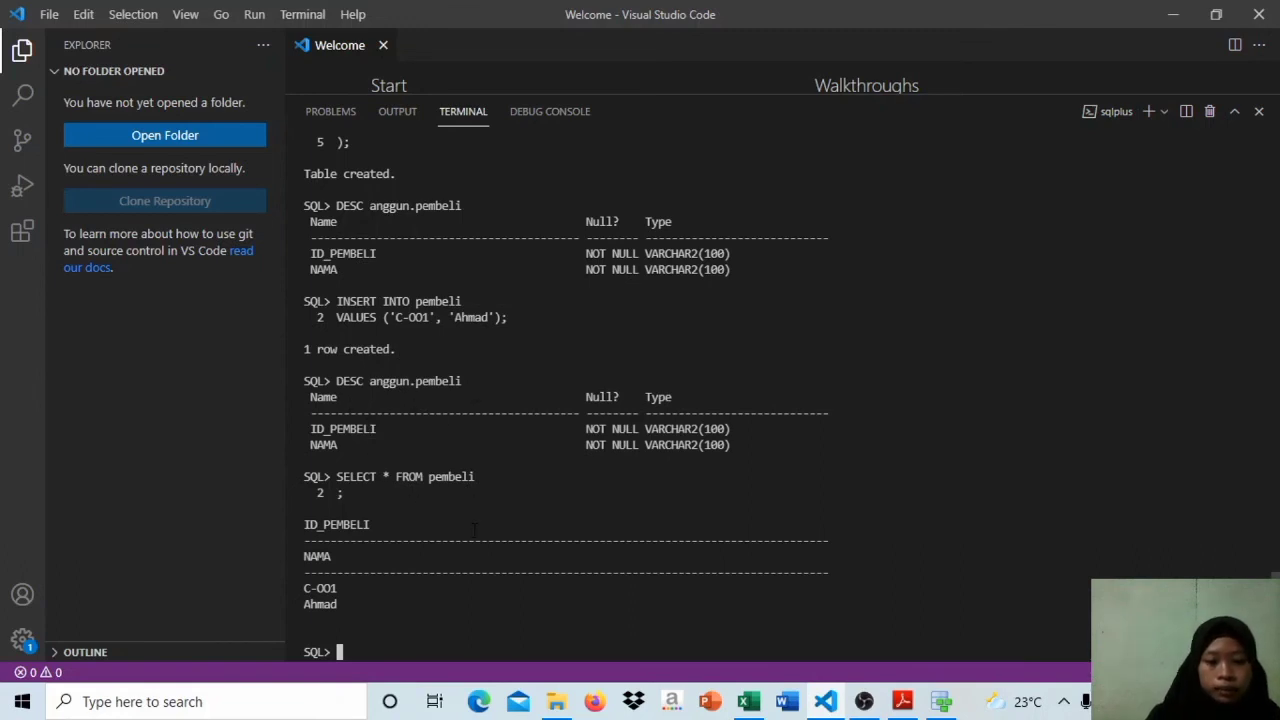
Step: Begin a multi-row INSERT INTO pembeli statement, with the second buyer's ID and name in single quotes as the first VALUES row
key(Caps_Lock)
text(INSERT INTO)
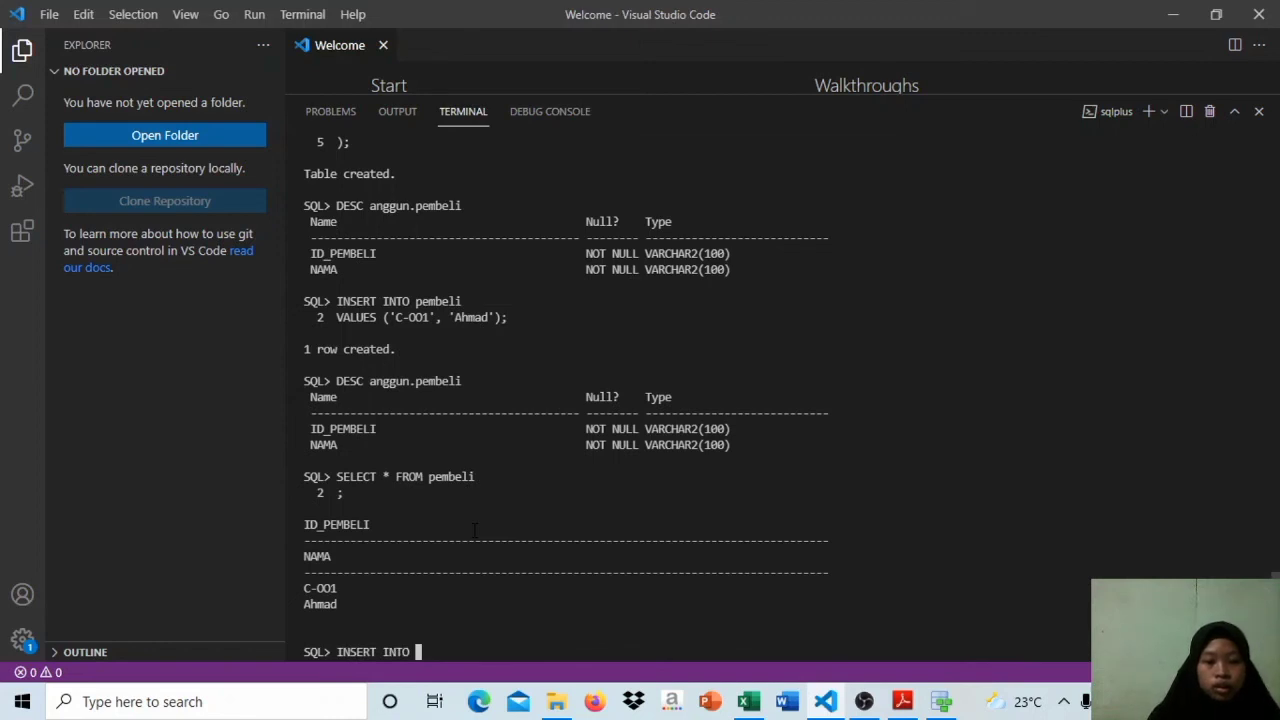
key(Caps_Lock)
text(pembeli)
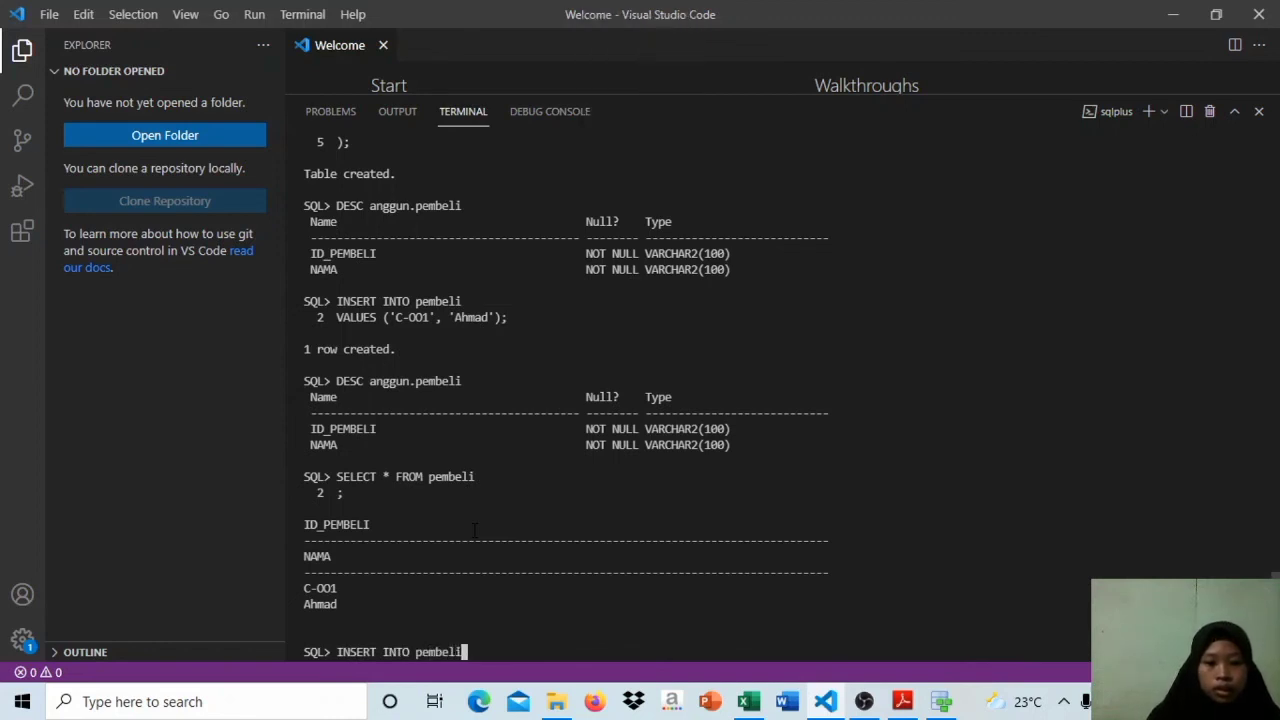
key(Return)
key(Caps_Lock)
text(VALUES)
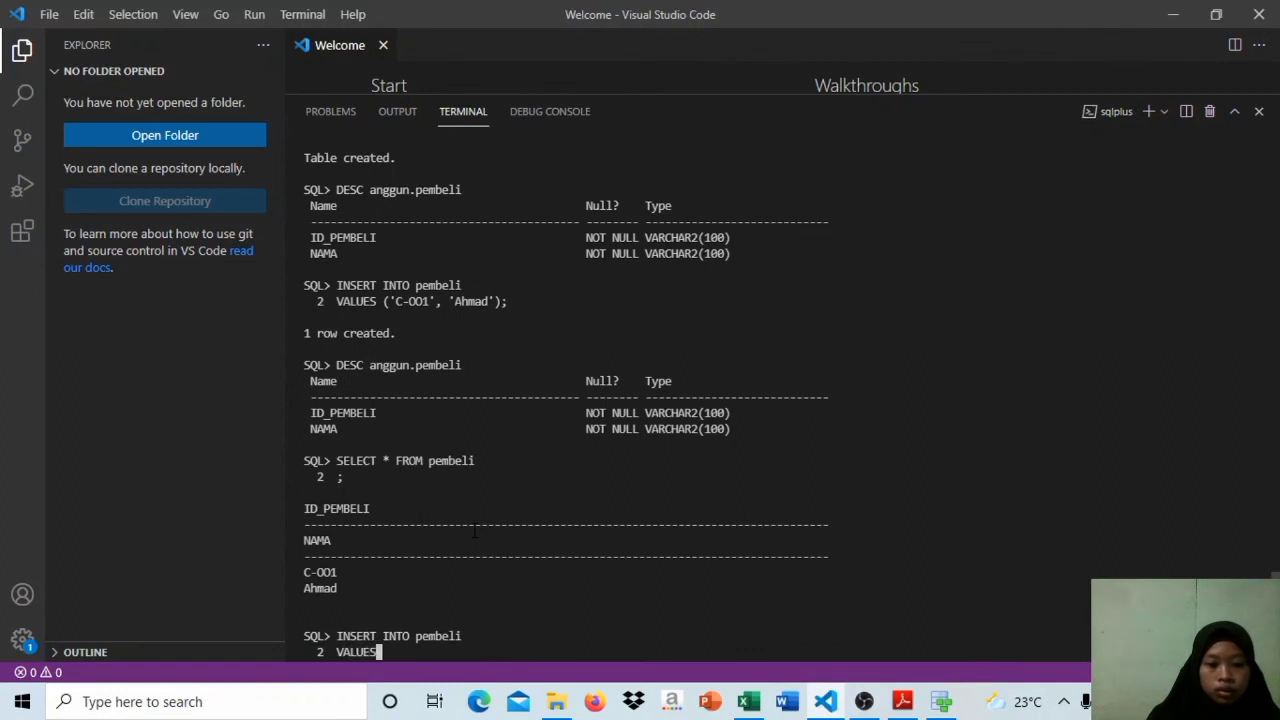
text( ('C)
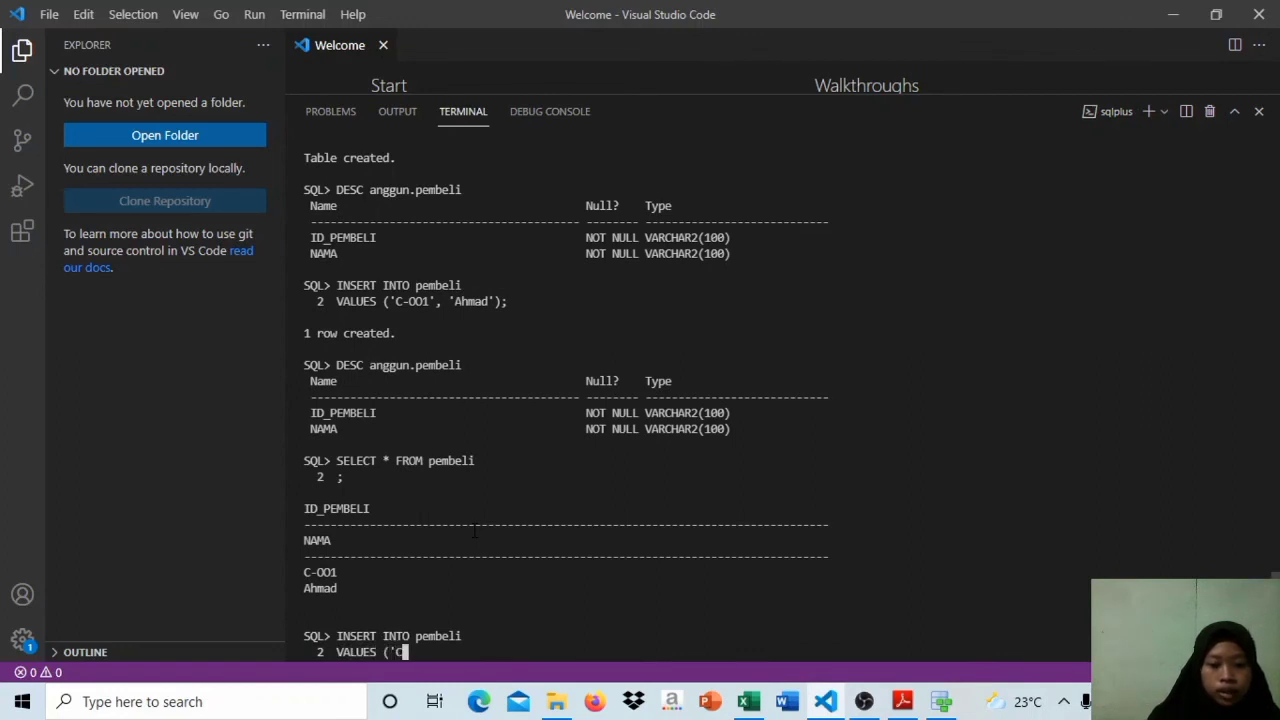
text(-002', ')
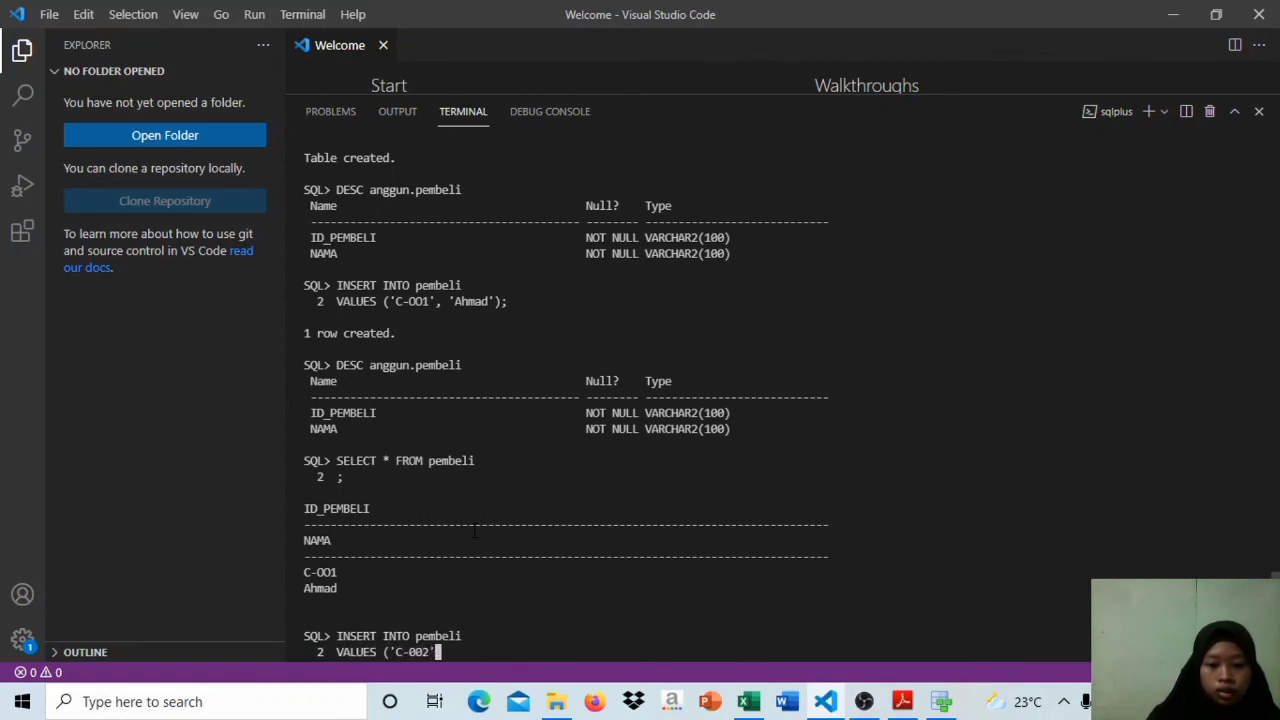
key(Caps_Lock)
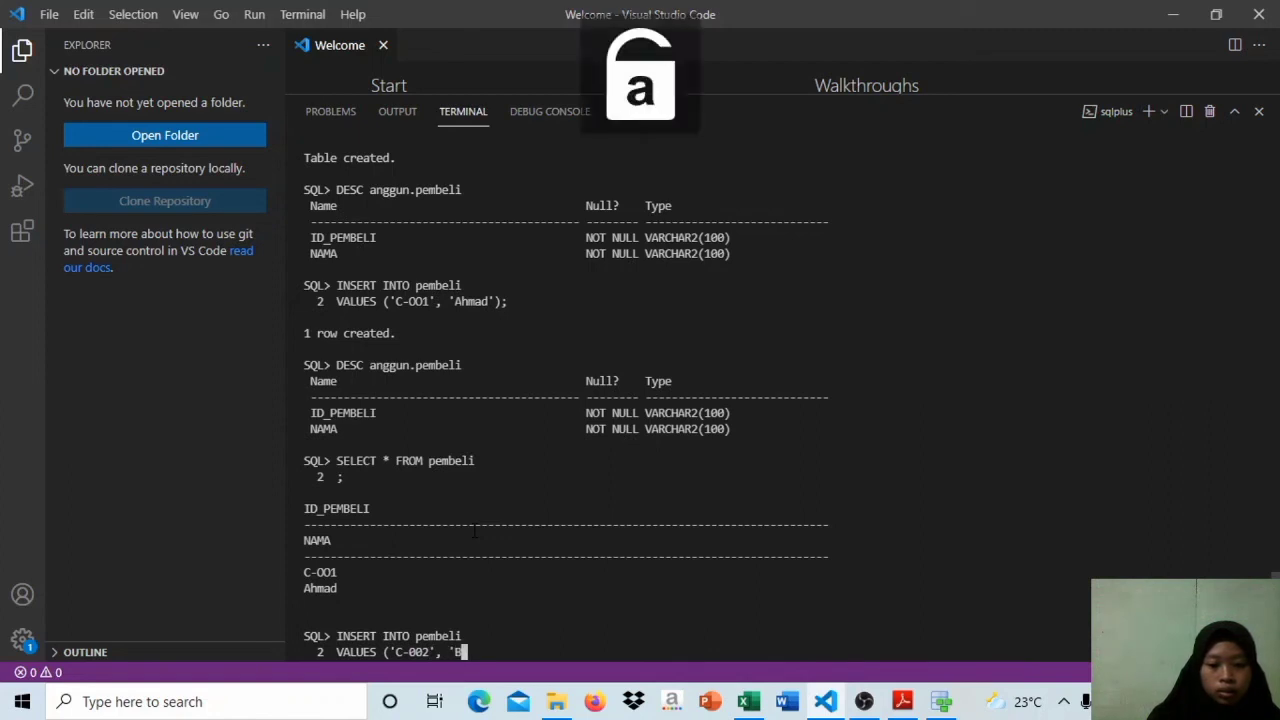
text(Bayu'),)
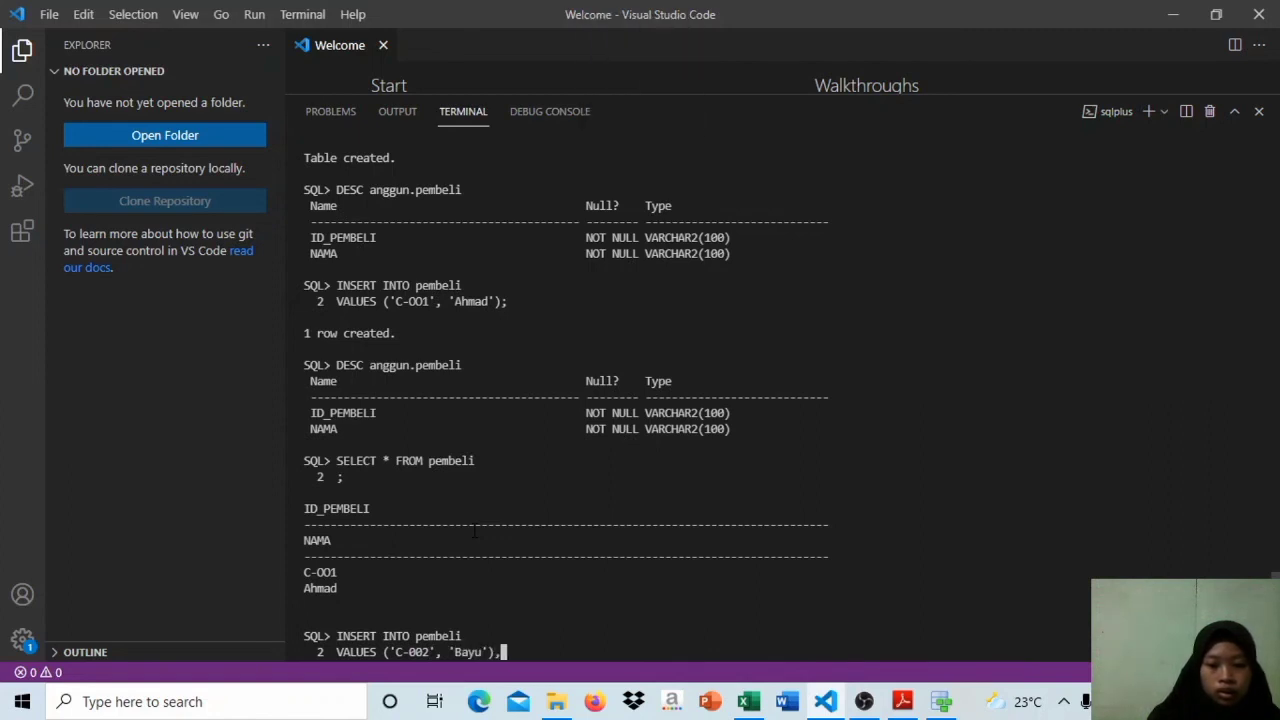
Step: Try to insert both buyers at once by adding the third buyer's ID and name as another parenthesised row, ended with );
key(Return)
text(('C)
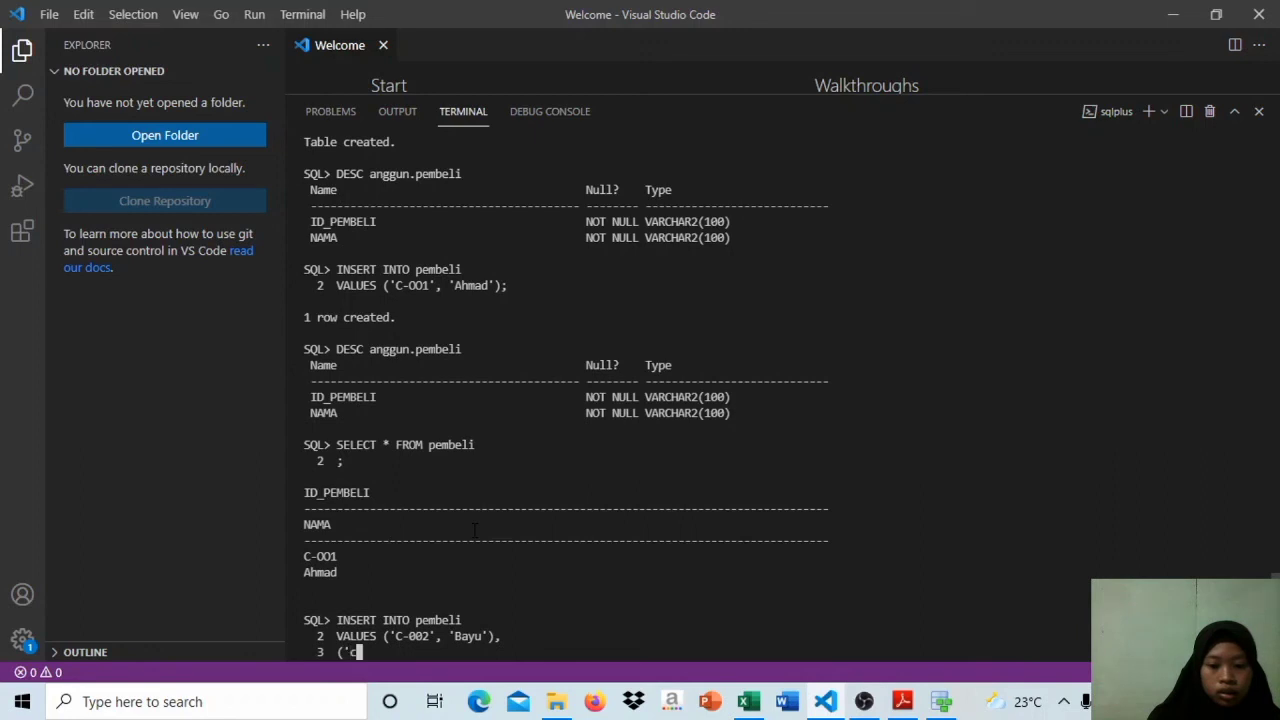
key(Caps_Lock)
text(-003)
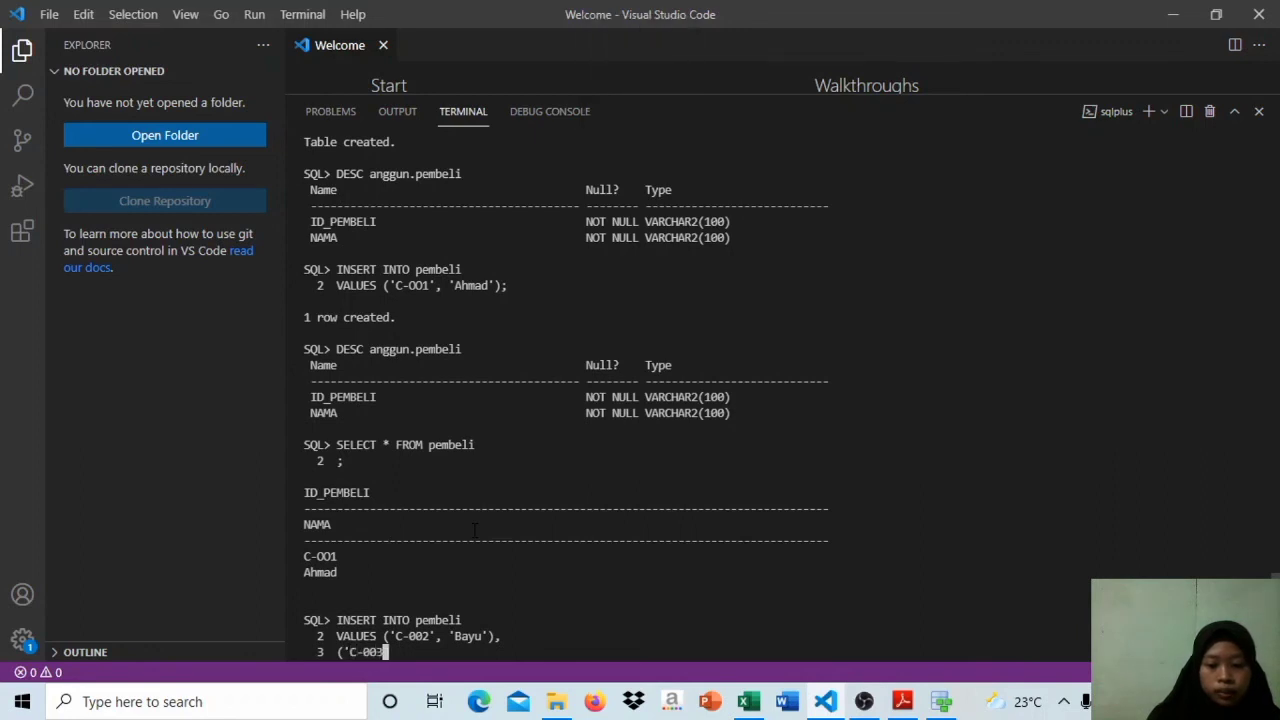
text(', 'A)
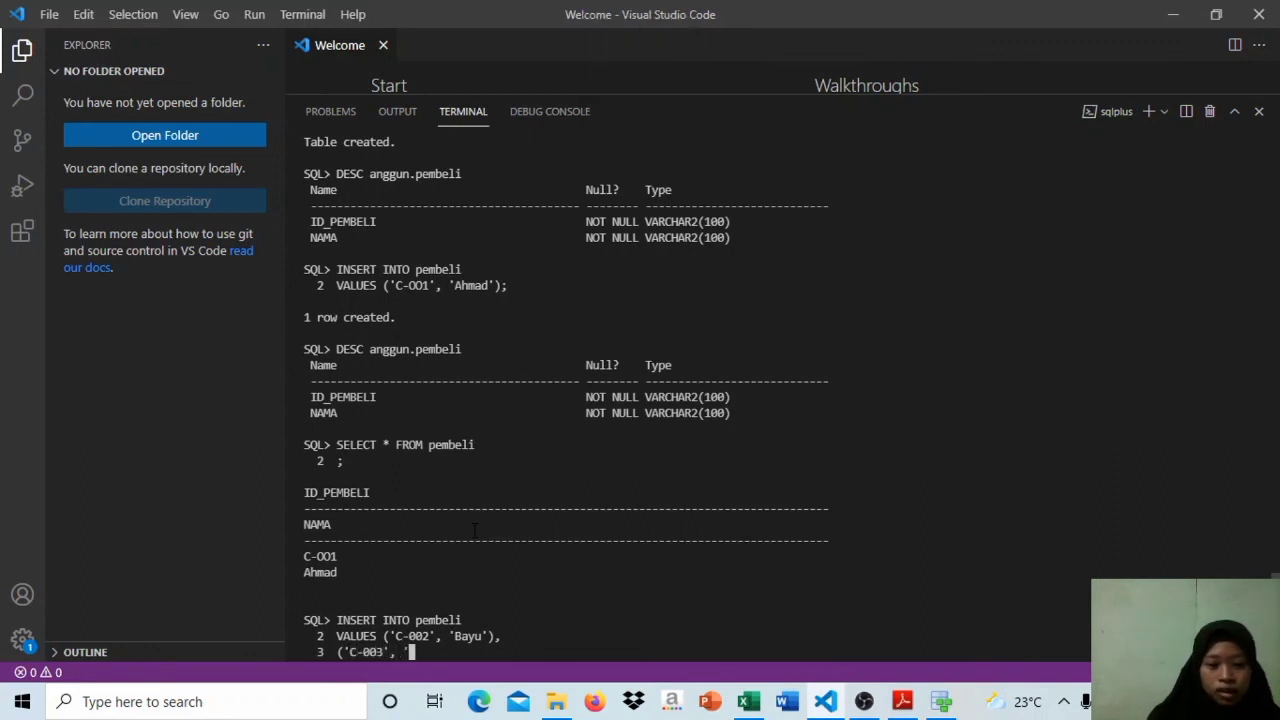
key(Caps_Lock)
text(irin');)
key(Return)
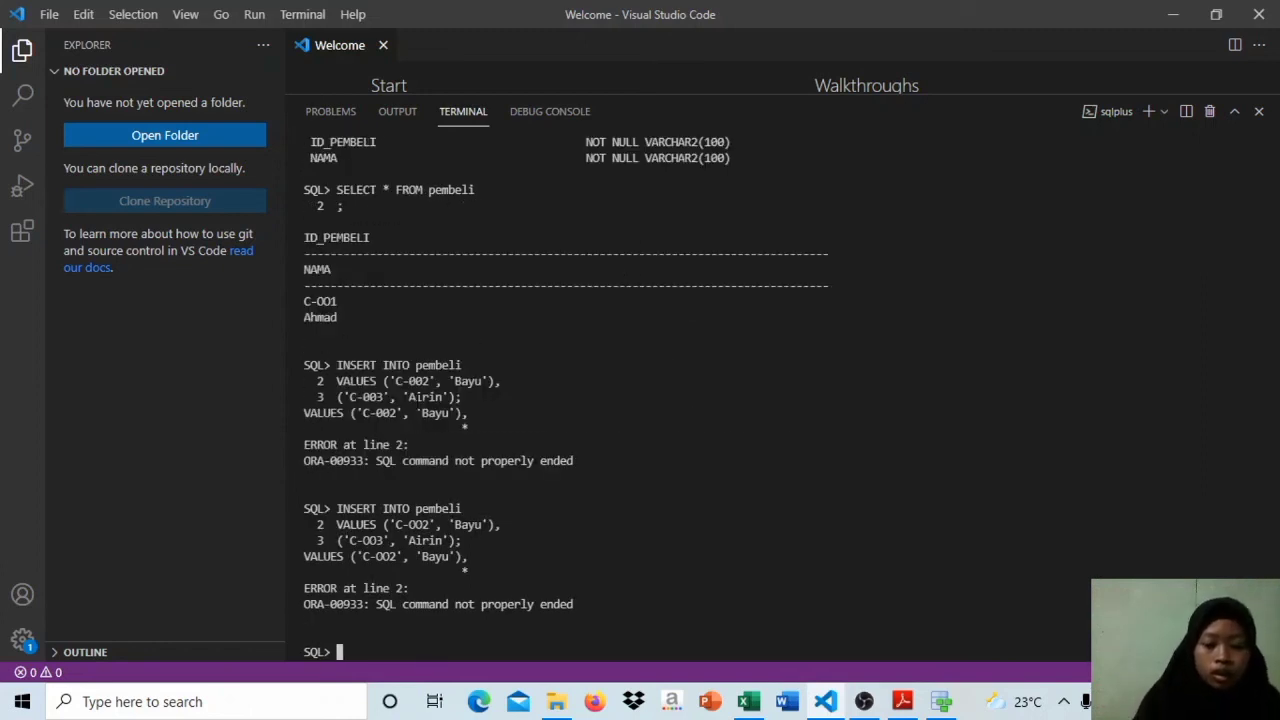
Step: Start a single-row insert with INSERT INTO pembeli on the first line and VALUES on the second
text(in)
key(BackSpace)
key(BackSpace)
key(Caps_Lock)
text(IN)
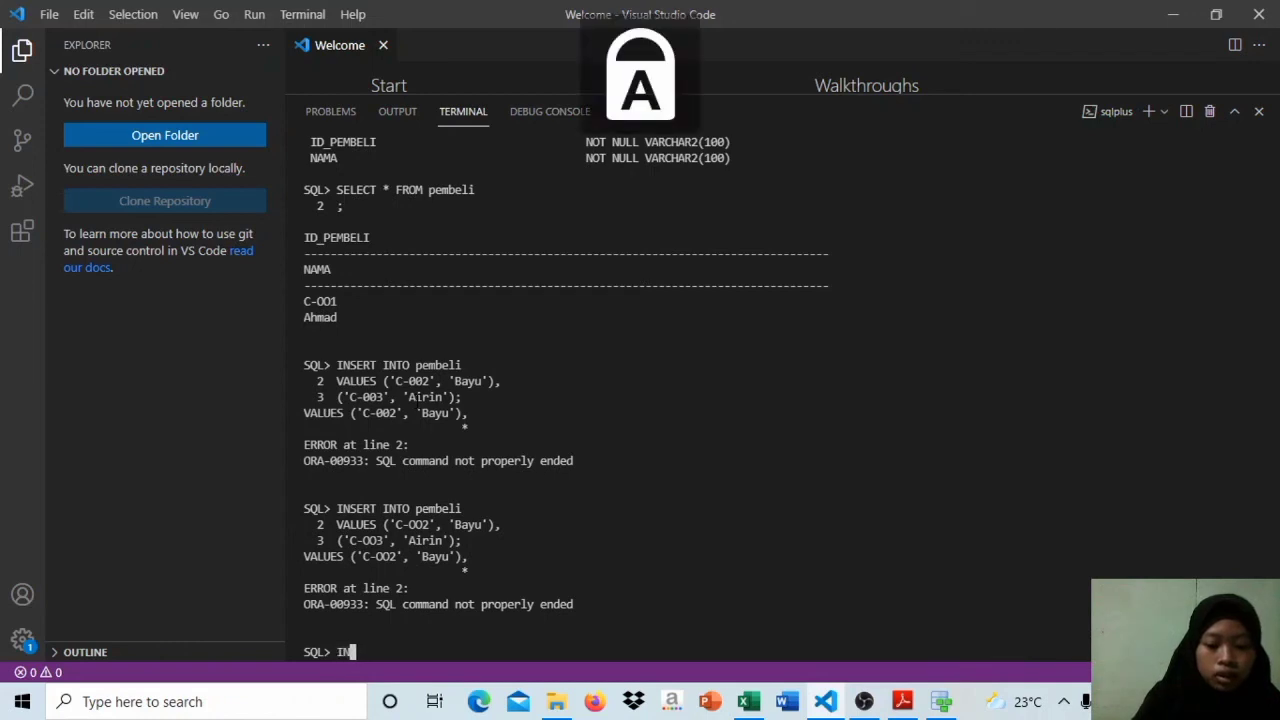
text(SERT INTO)
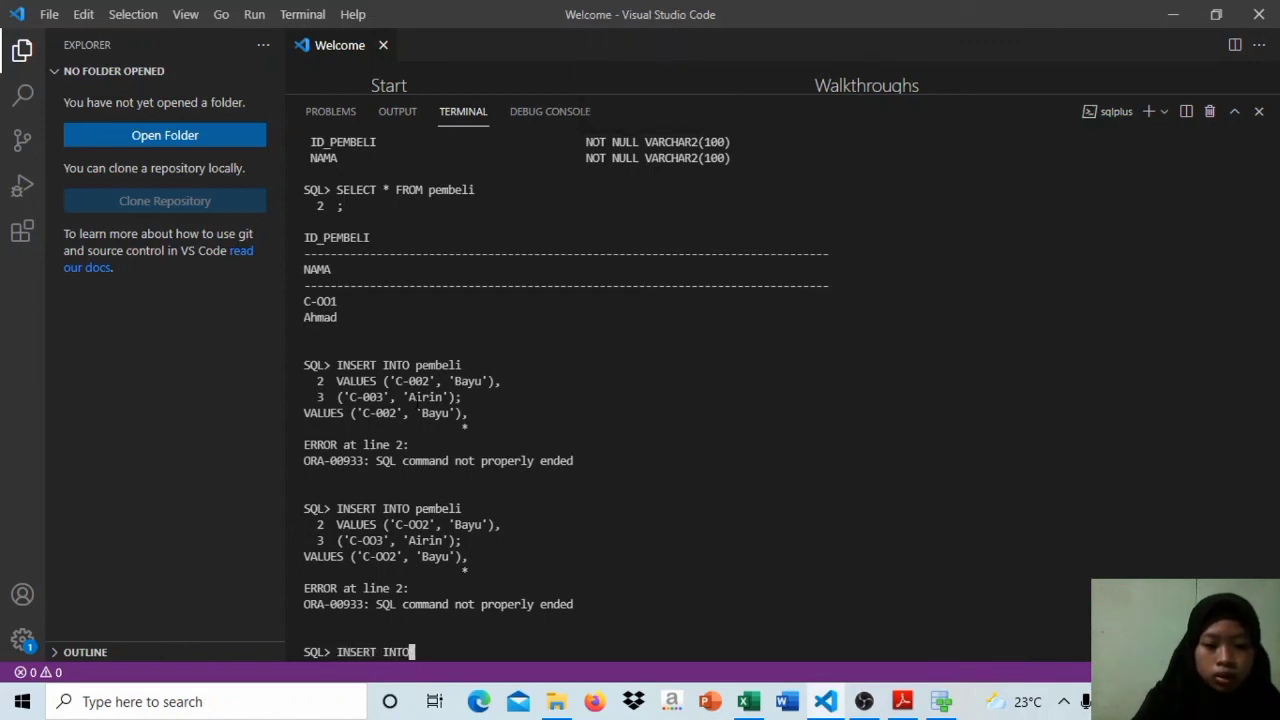
key(Caps_Lock)
text(pembeli)
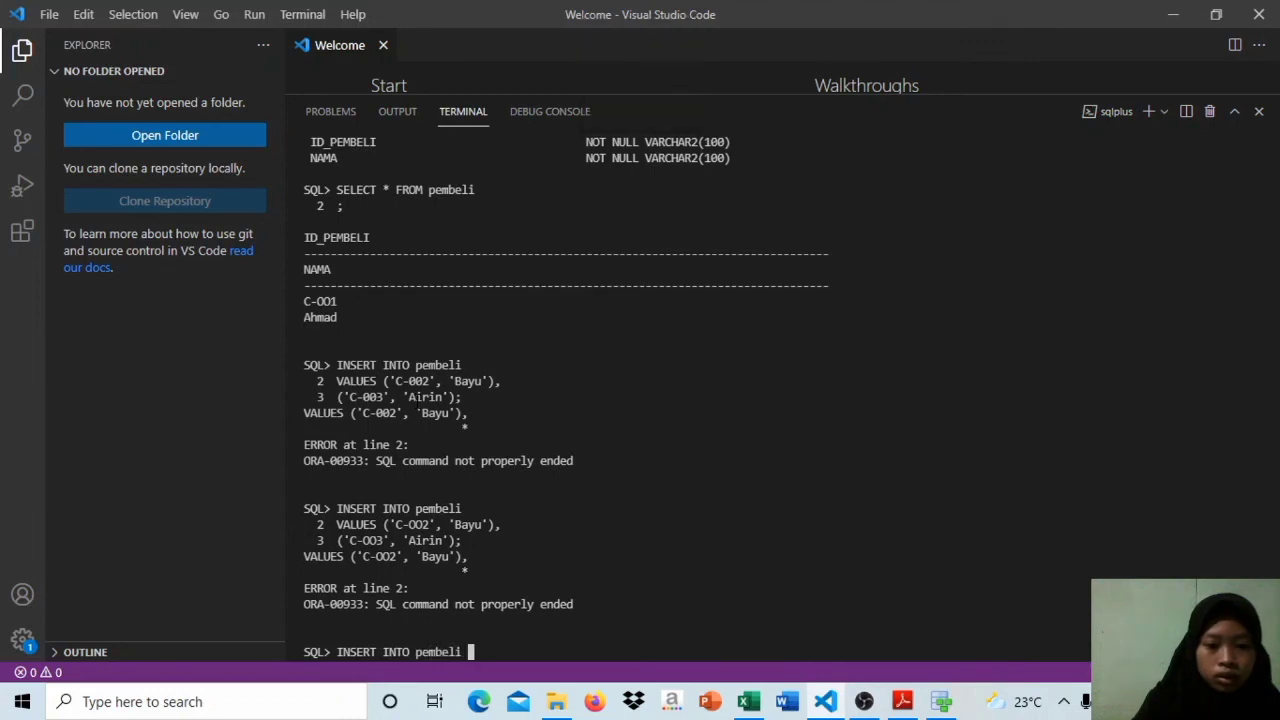
key(Return)
key(Caps_Lock)
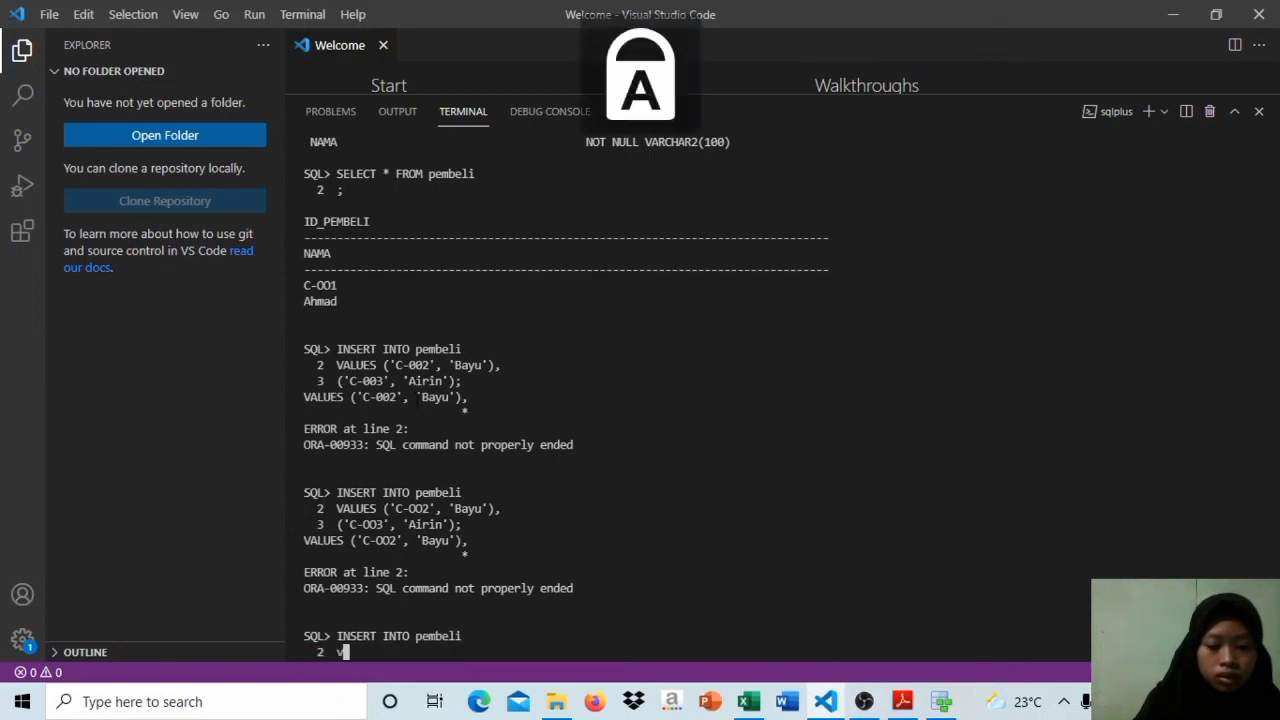
text(VALUES)
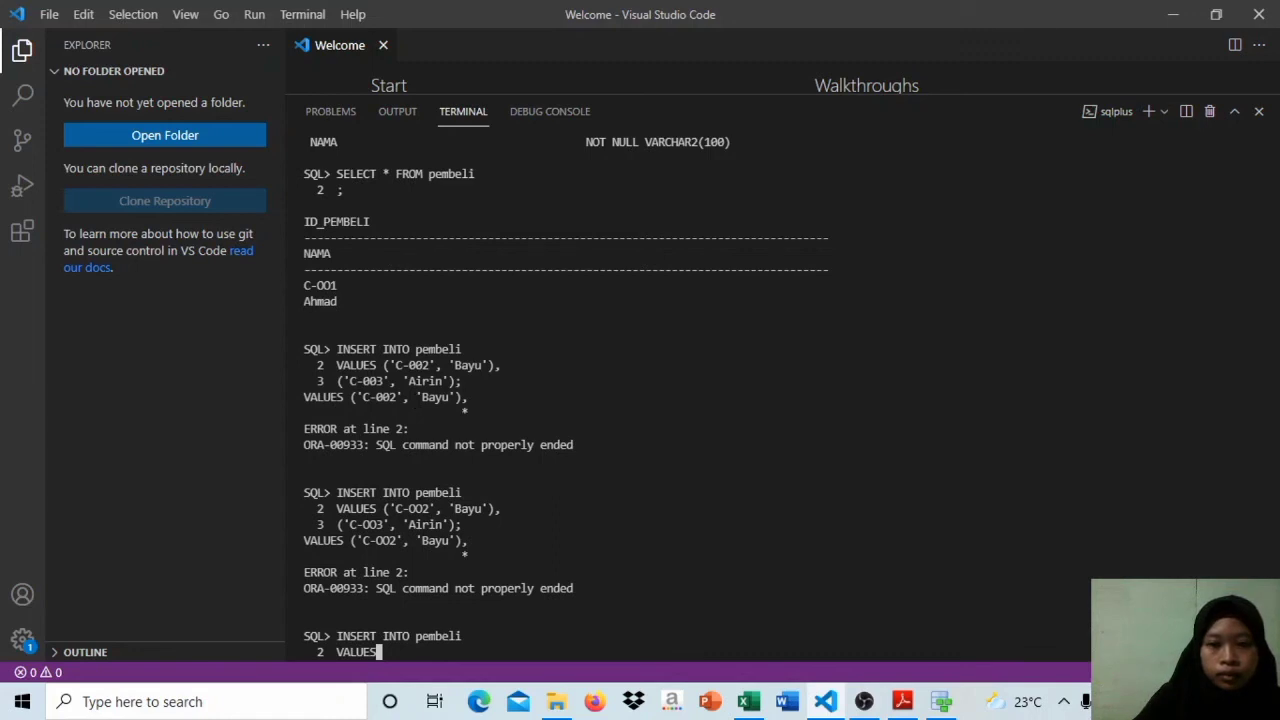
Step: Open the value list of the pembeli insert and enter the second buyer's ID in single quotes, followed by a comma
scroll(1274, 574, up, 2)
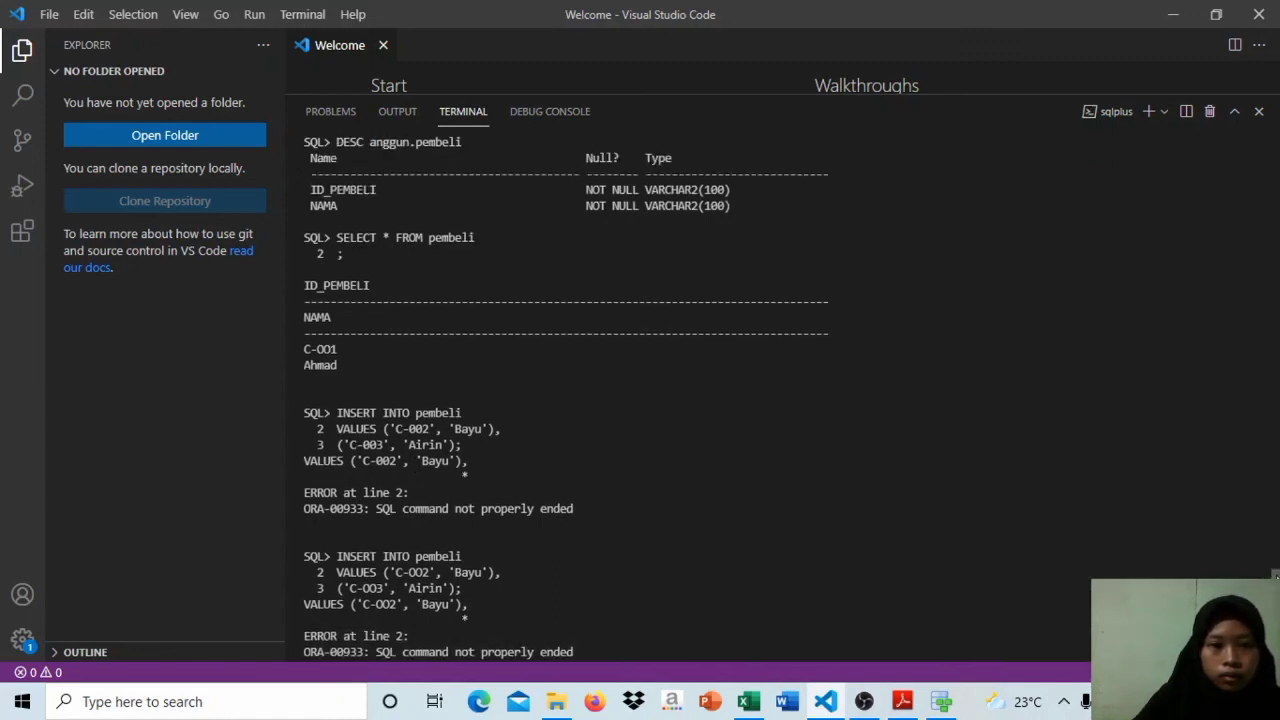
scroll(1274, 574, up, 3)
scroll(1276, 570, down, 5)
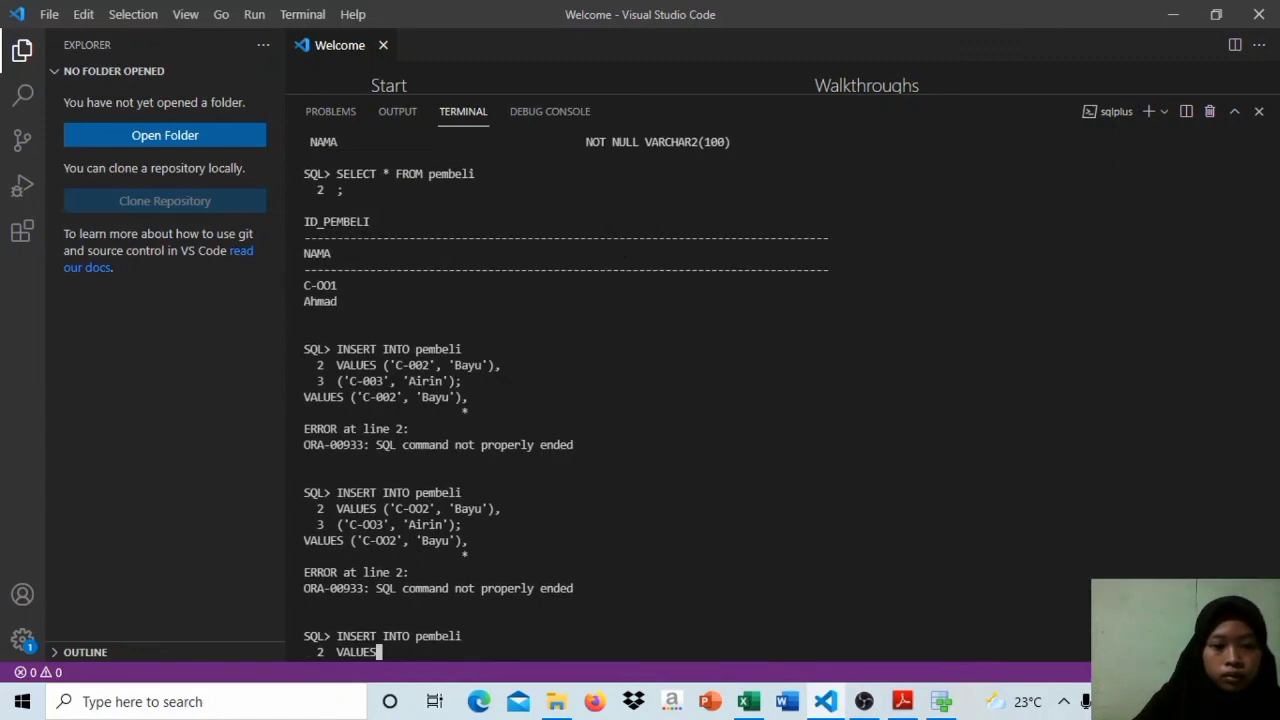
text(()
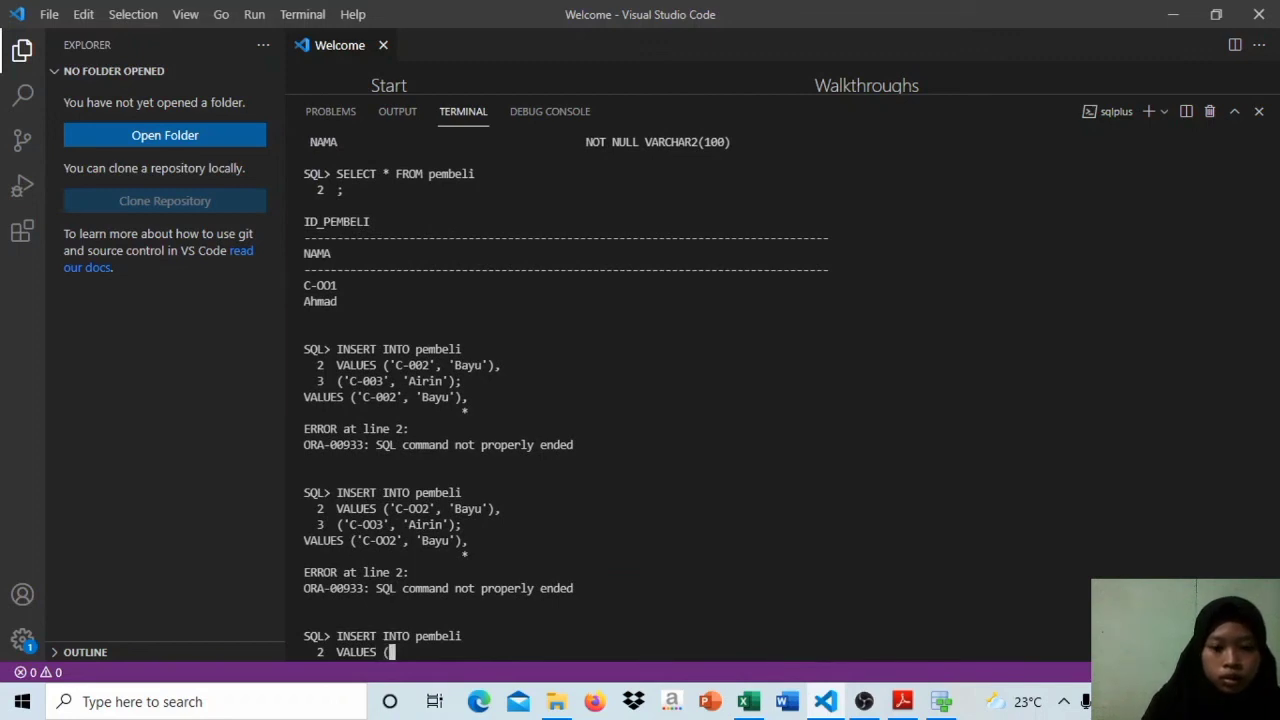
text('C)
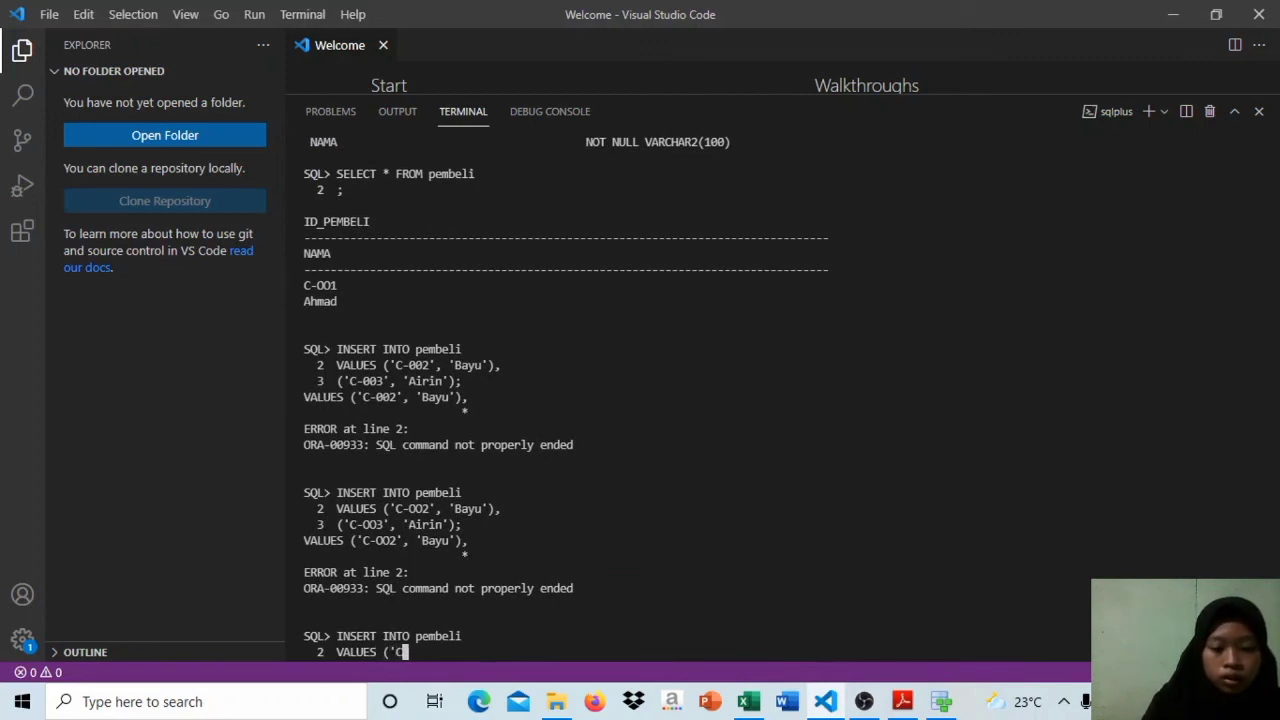
text(-00)
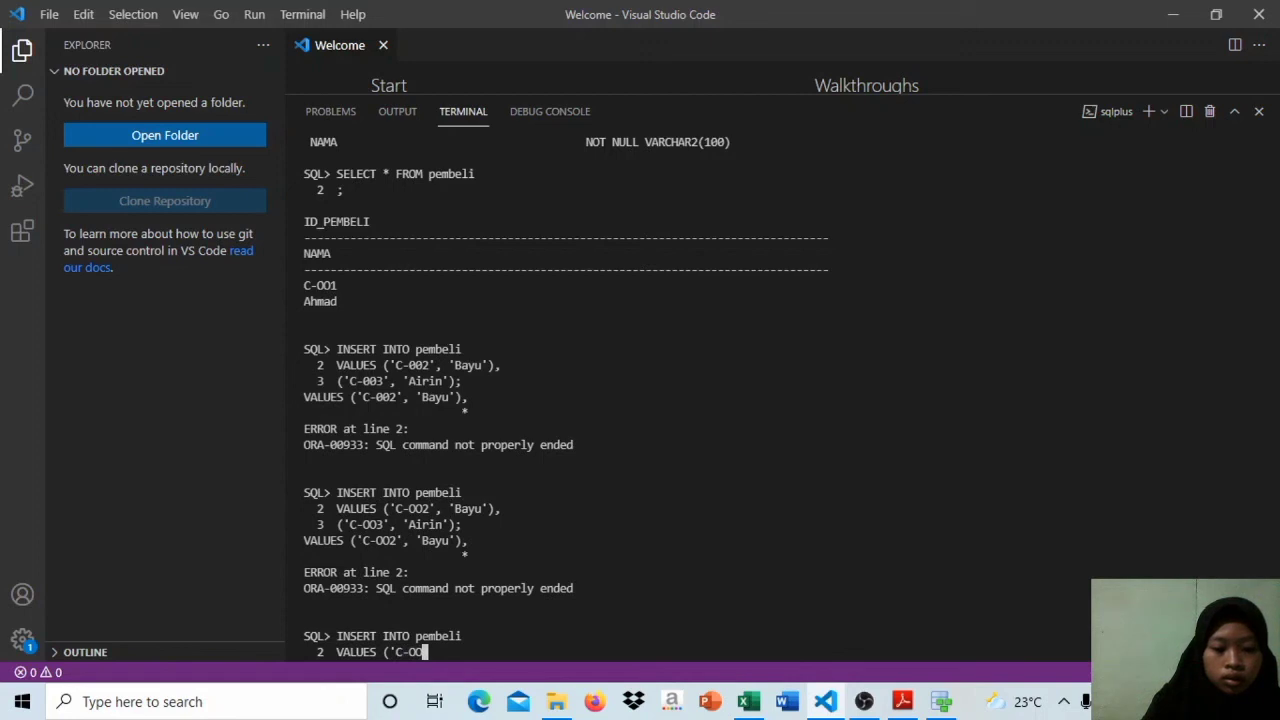
text(2)
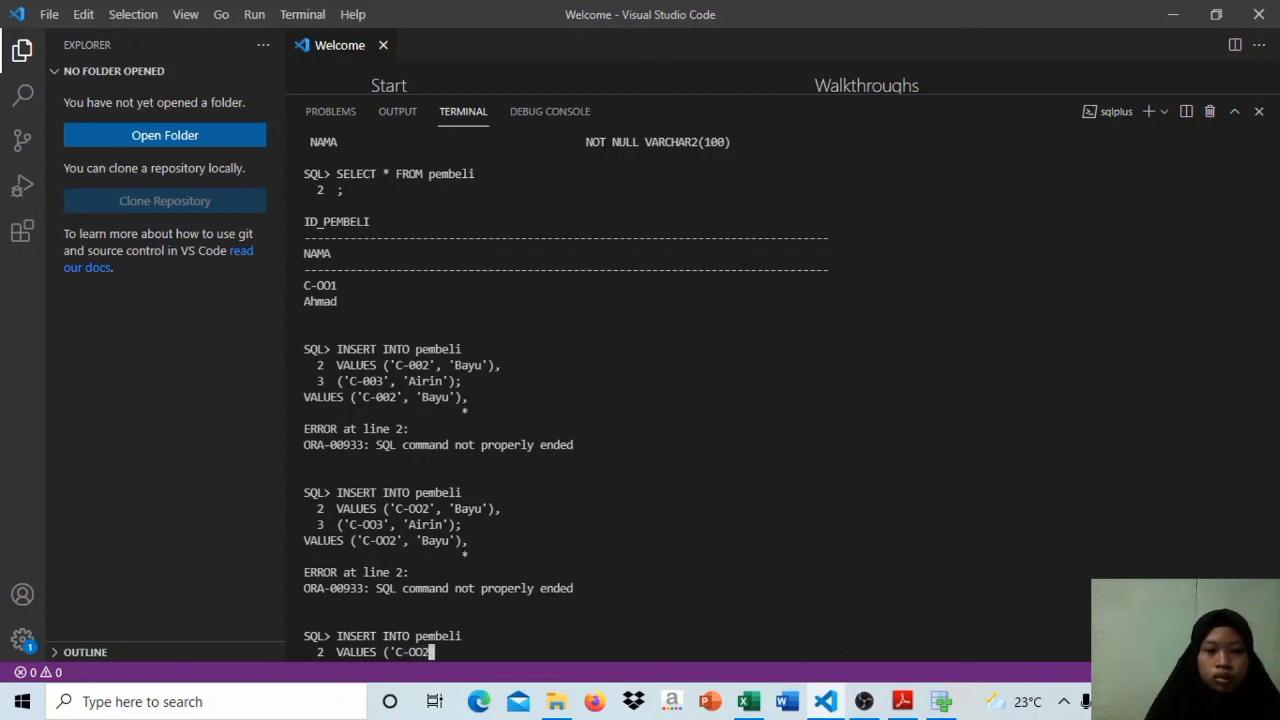
text(', )
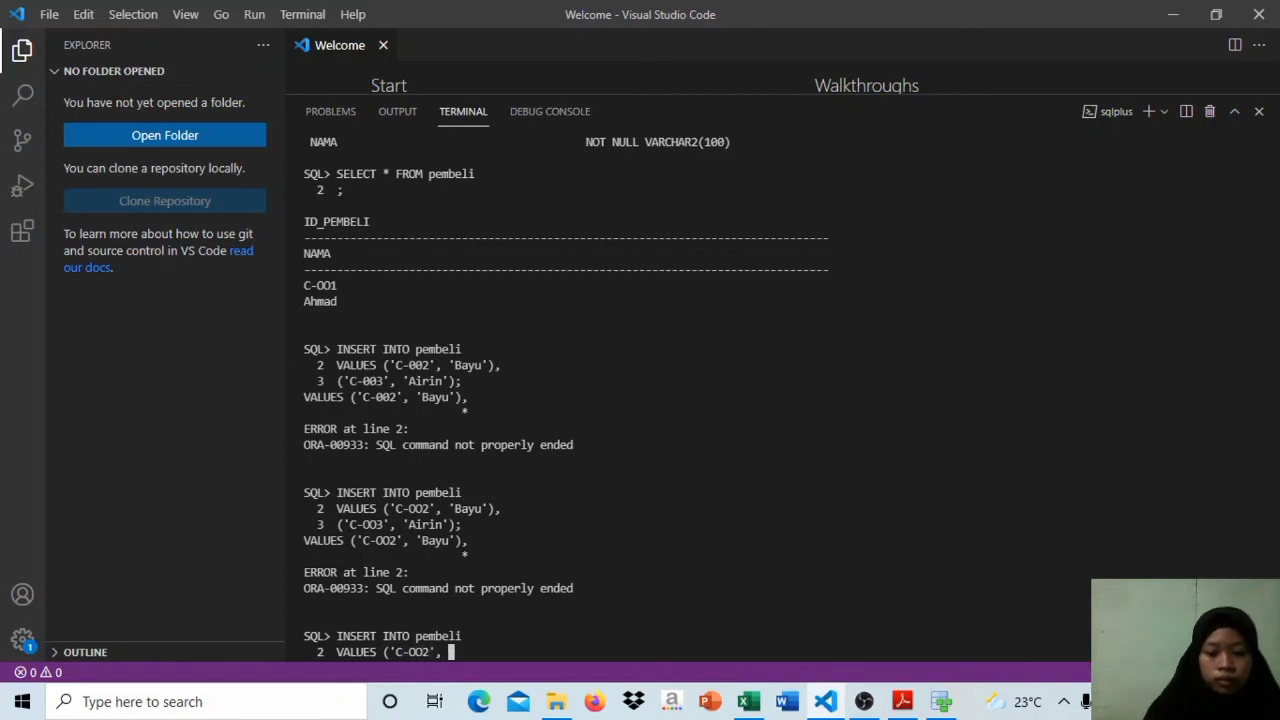
text('B)
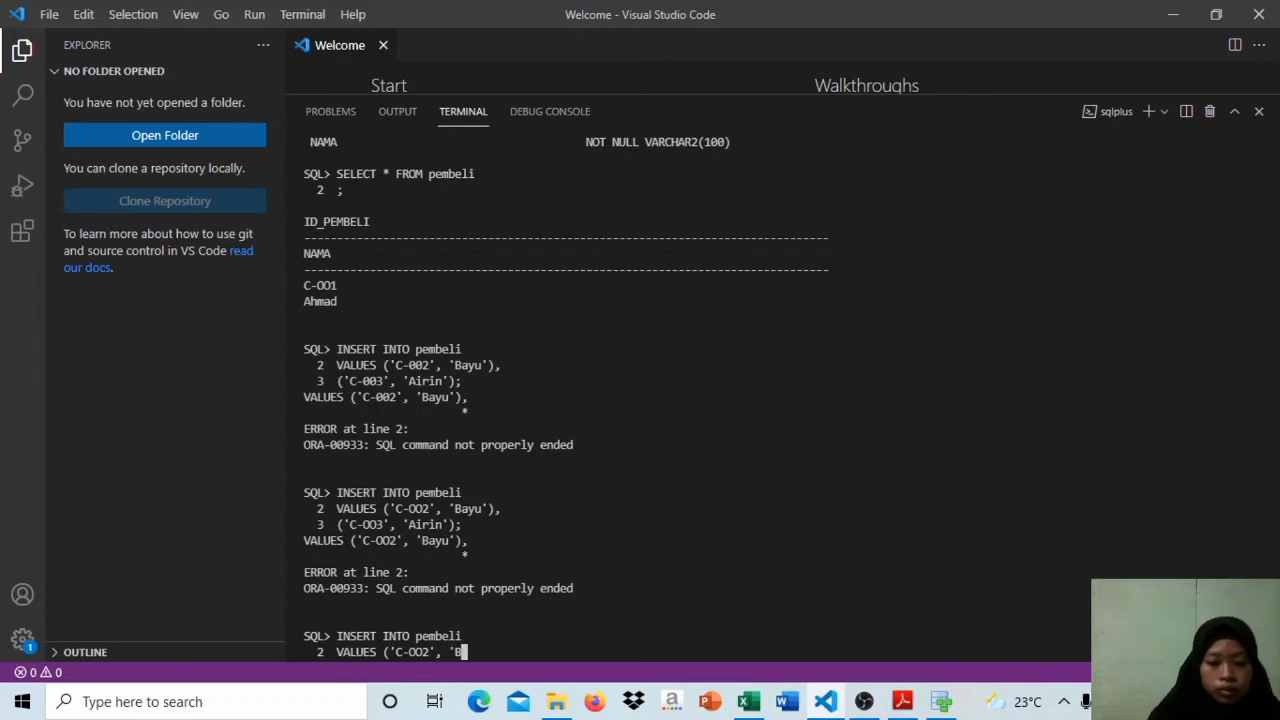
Step: Add the second buyer's name in single quotes, close the statement with ); and run the insert
key(Caps_Lock)
text(ayu')
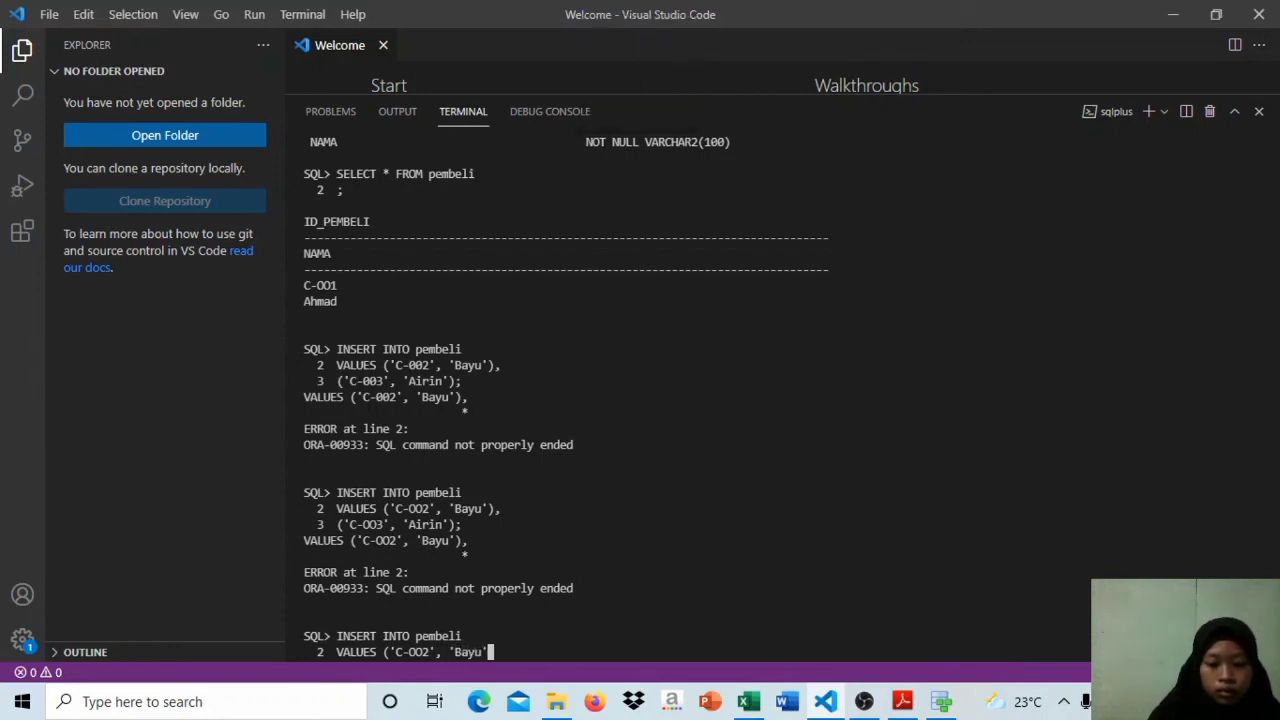
text();)
key(Return)
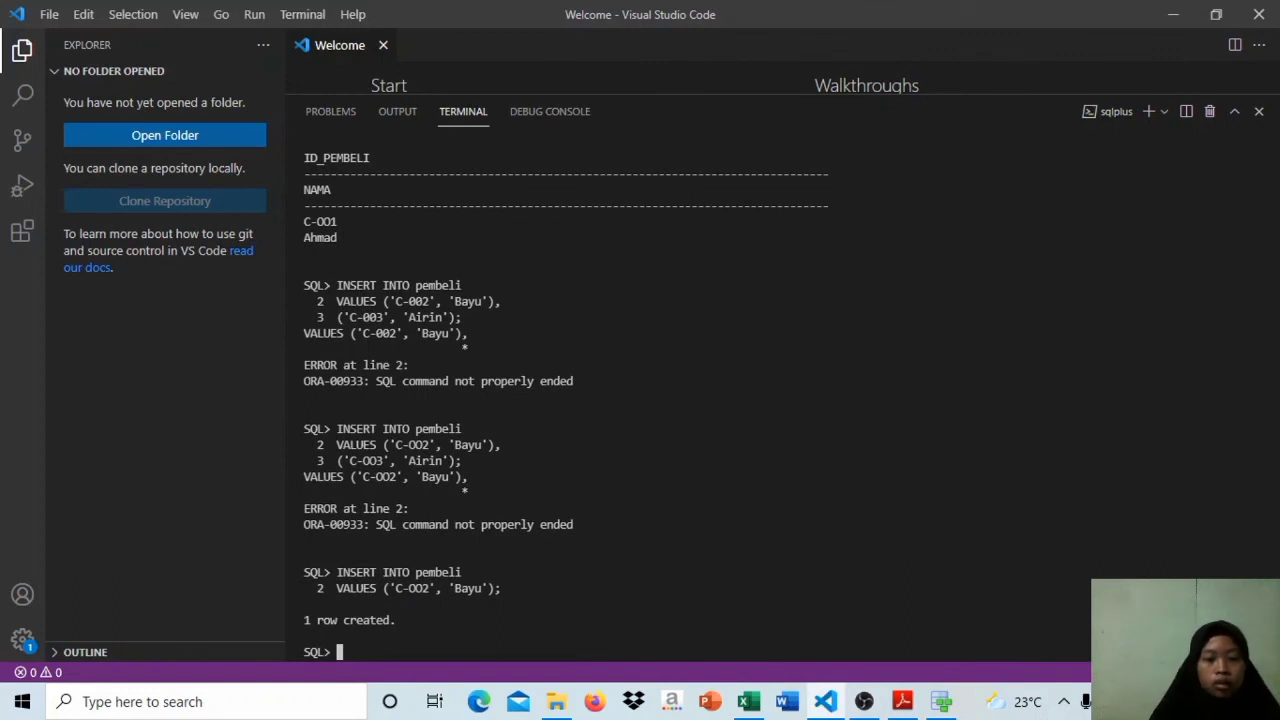
Step: Start another single-row insert with INSERT INTO pembeli on the first line and VALUES on the second
text(i)
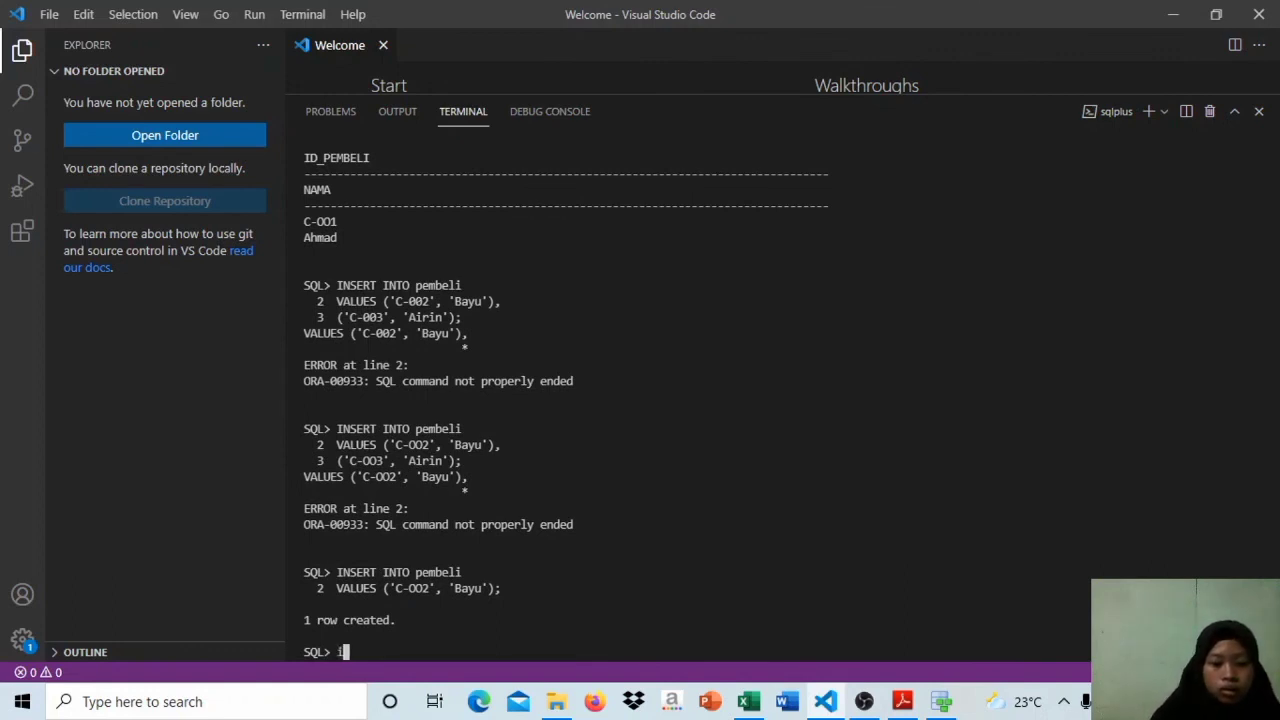
text(NSE)
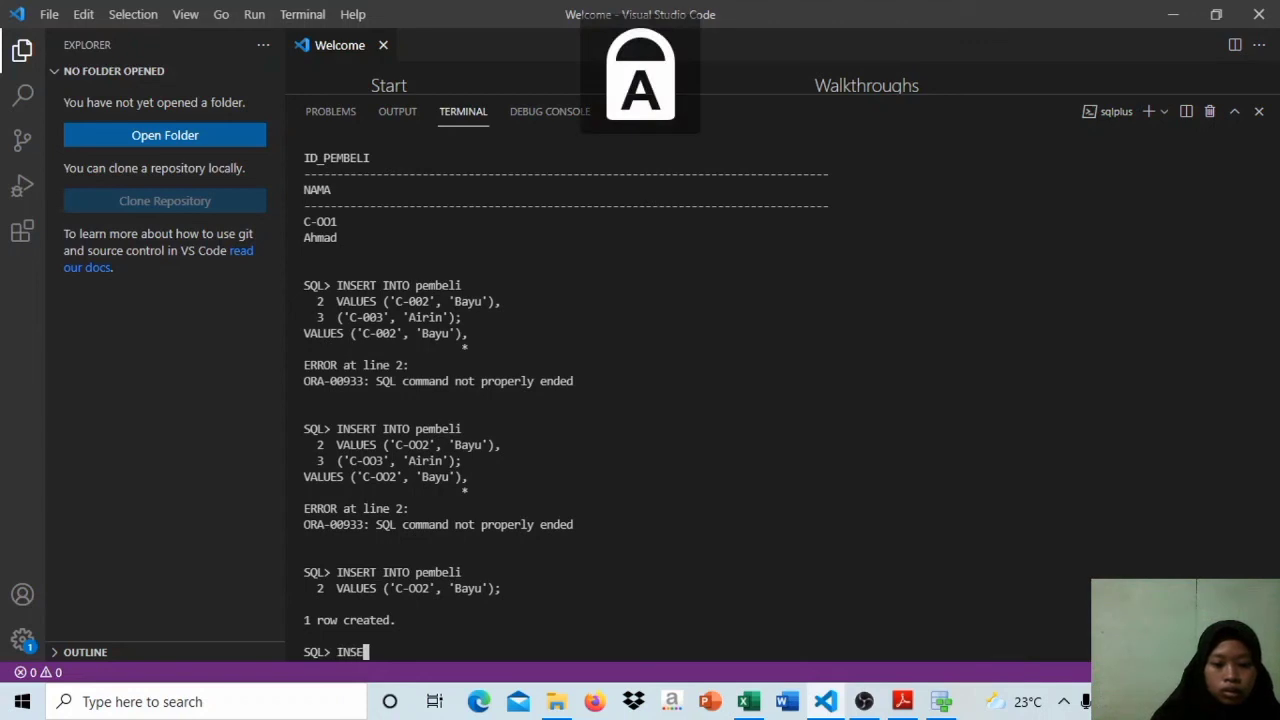
text(RT INTO)
key(Caps_Lock)
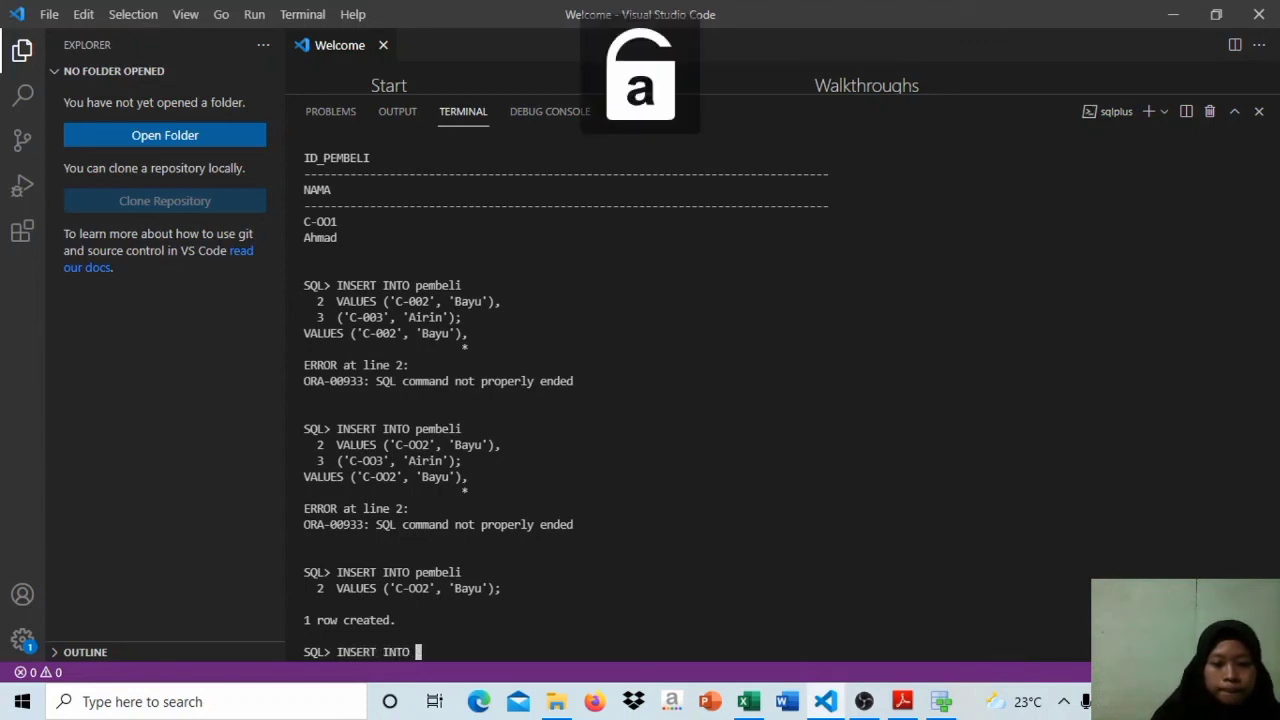
text(pembeli)
key(Return)
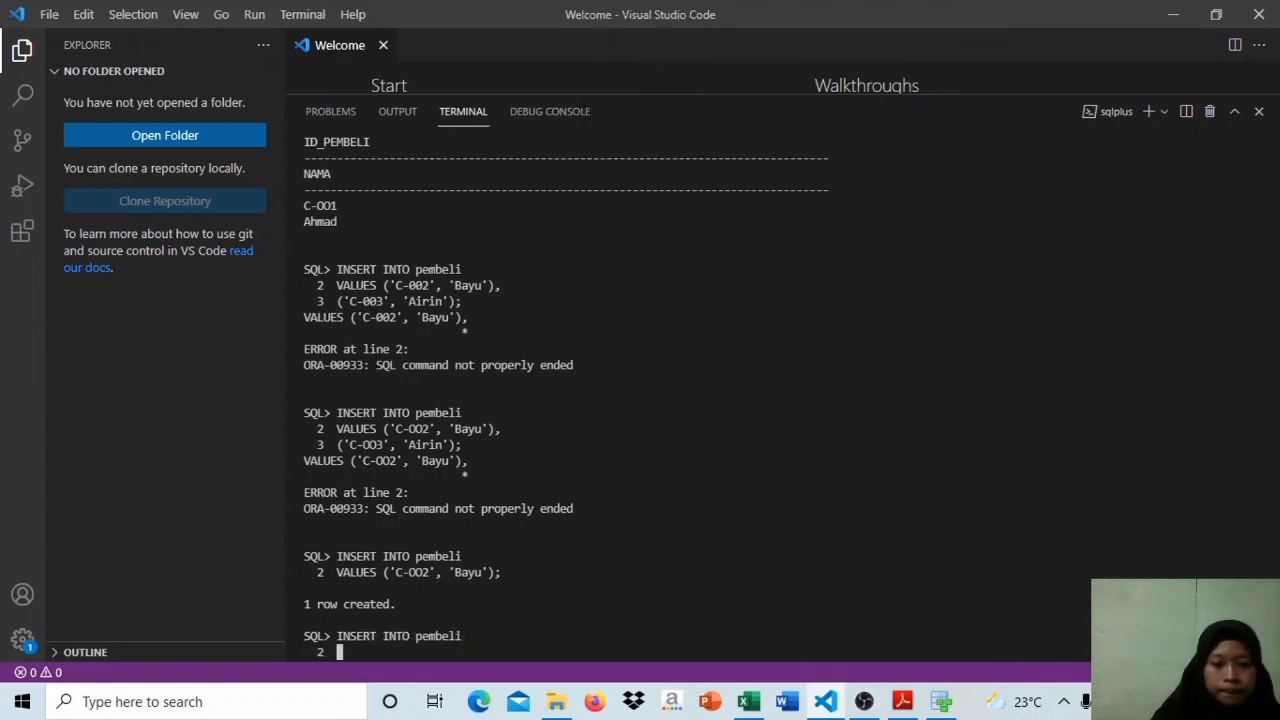
key(Caps_Lock)
text(V)
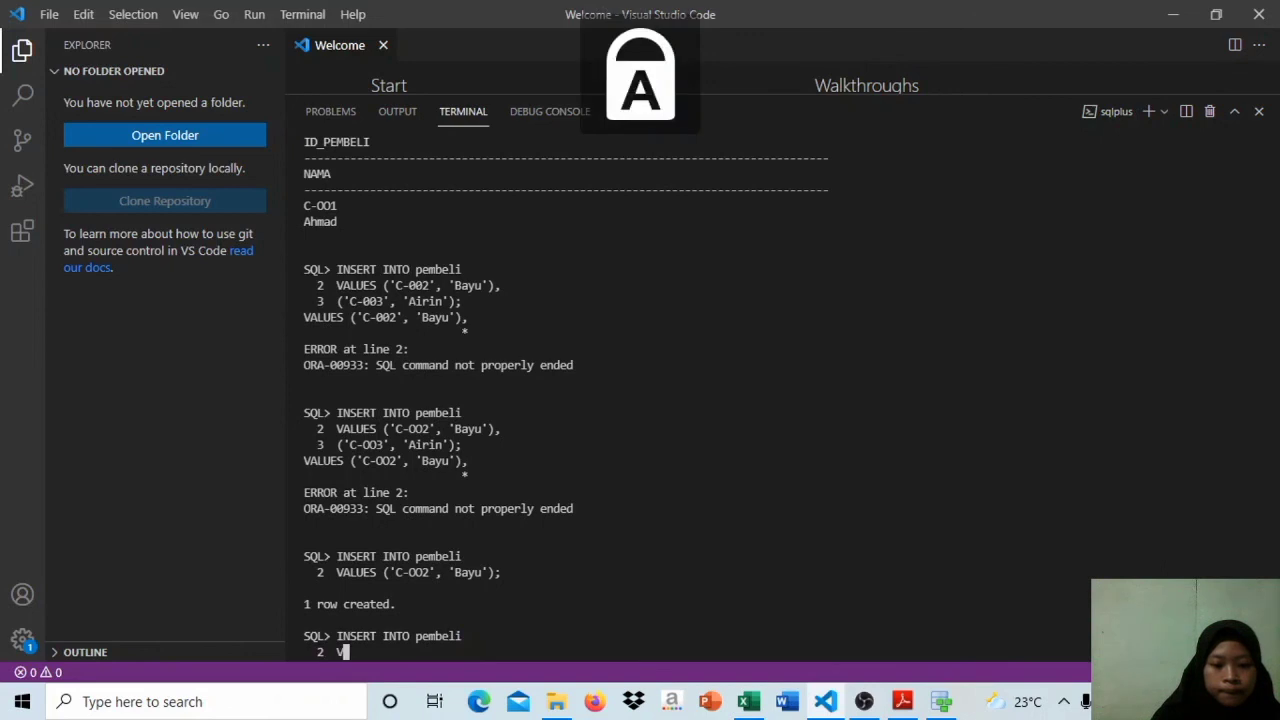
text(ALUES )
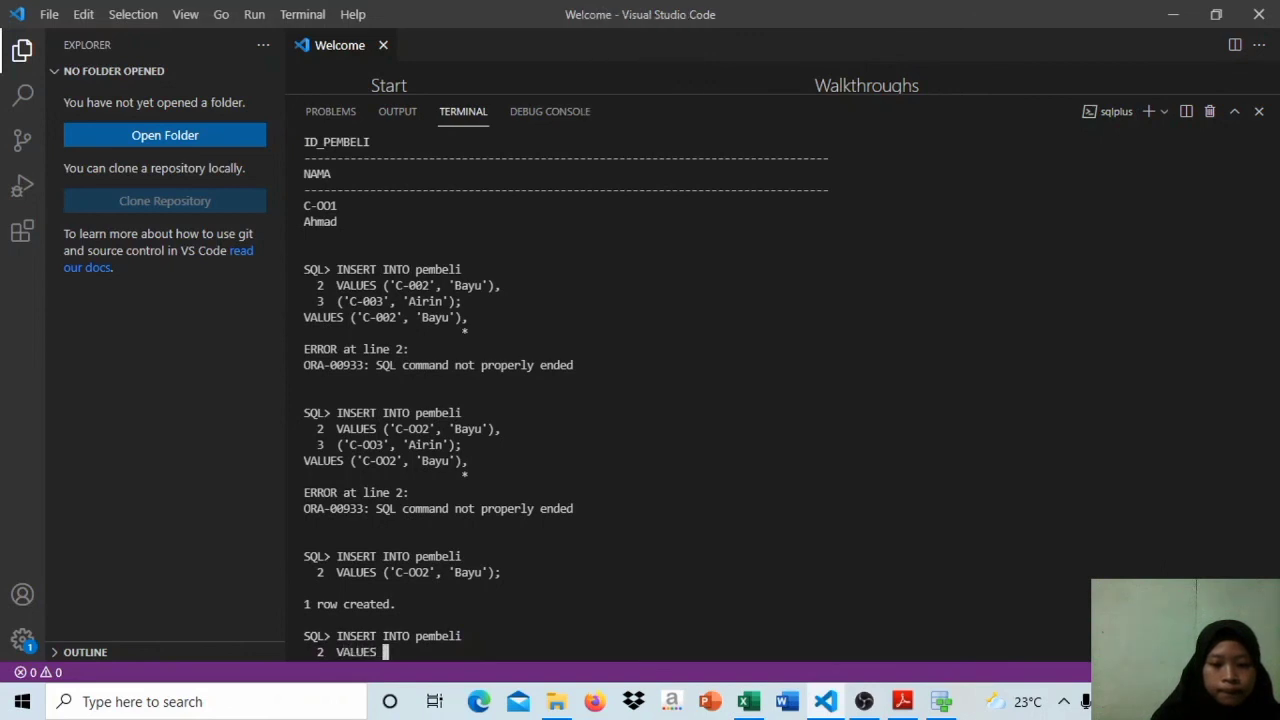
text(('C-)
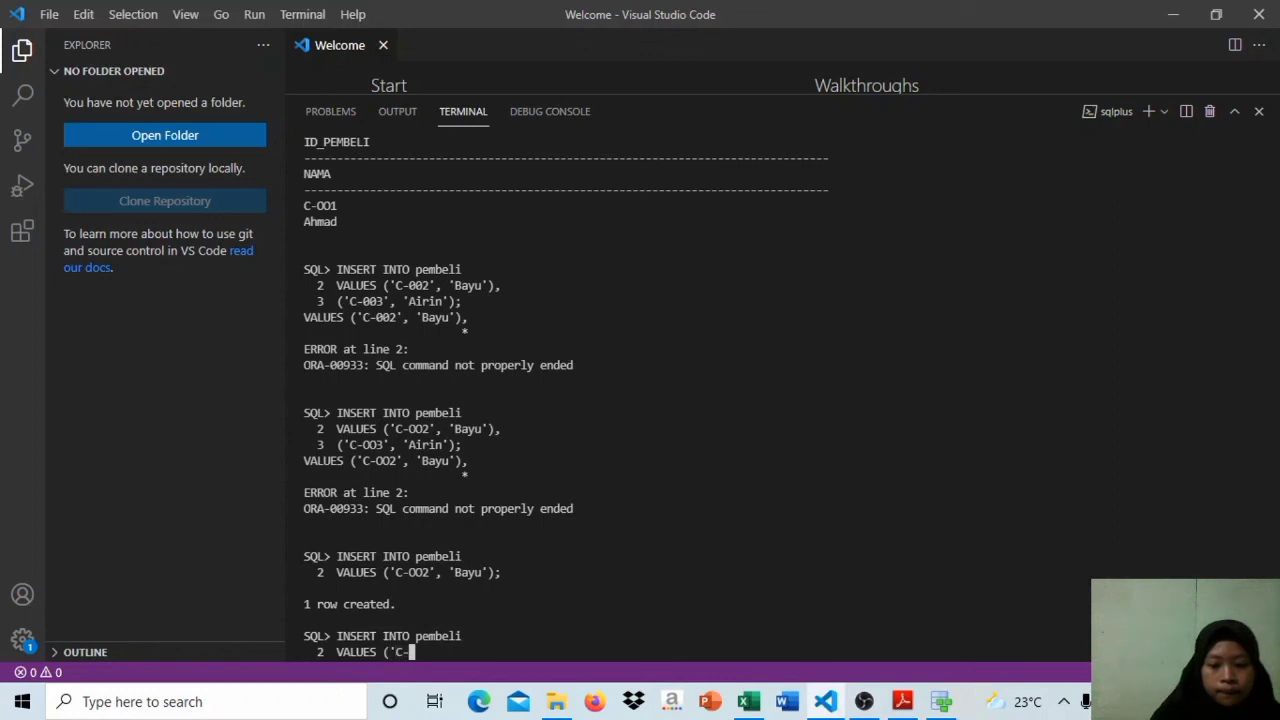
text(OO3')
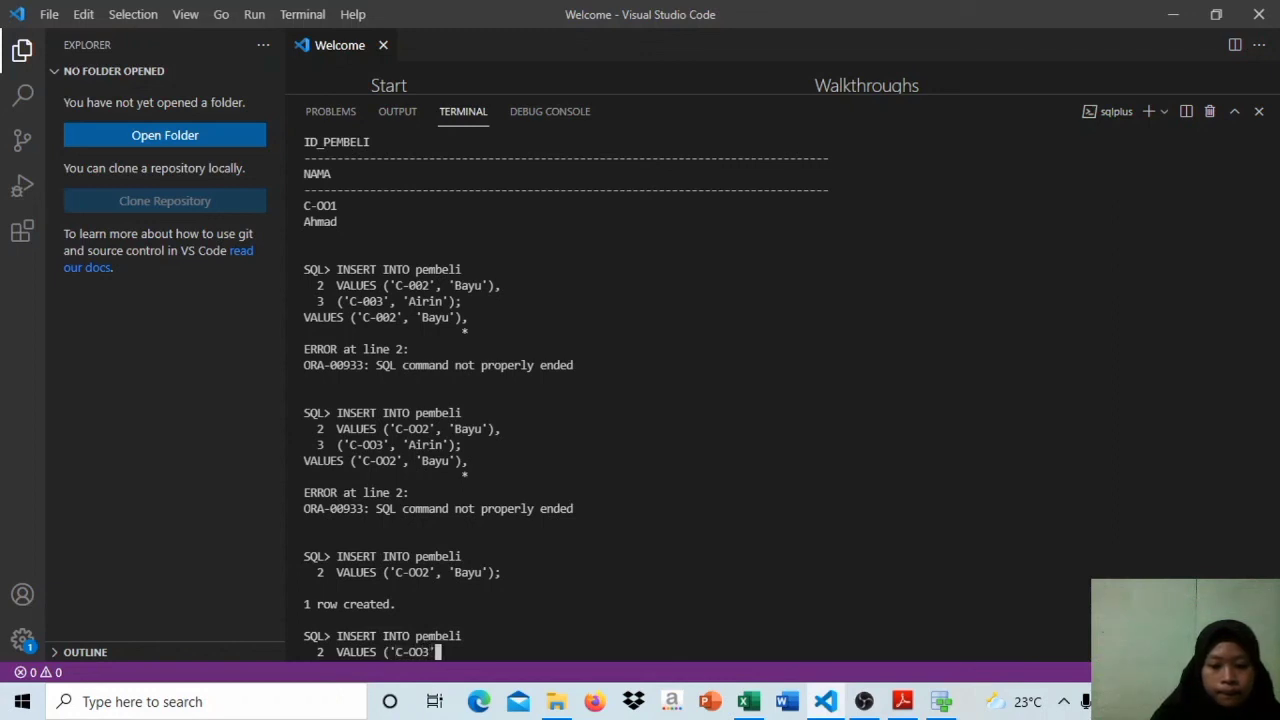
text(, 'A)
Step: Enter the third buyer's ID and name in single quotes as the value list, close it with ); and run the insert
key(Caps_Lock)
text(iri)
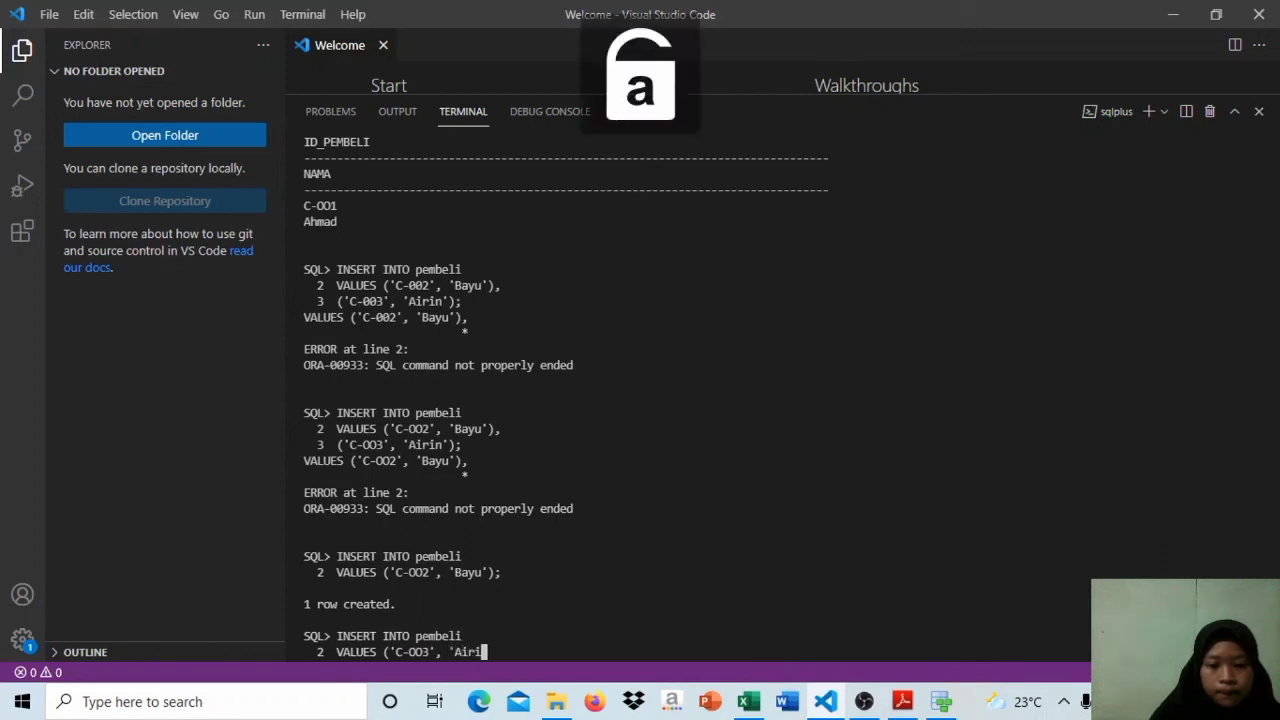
text(n'))
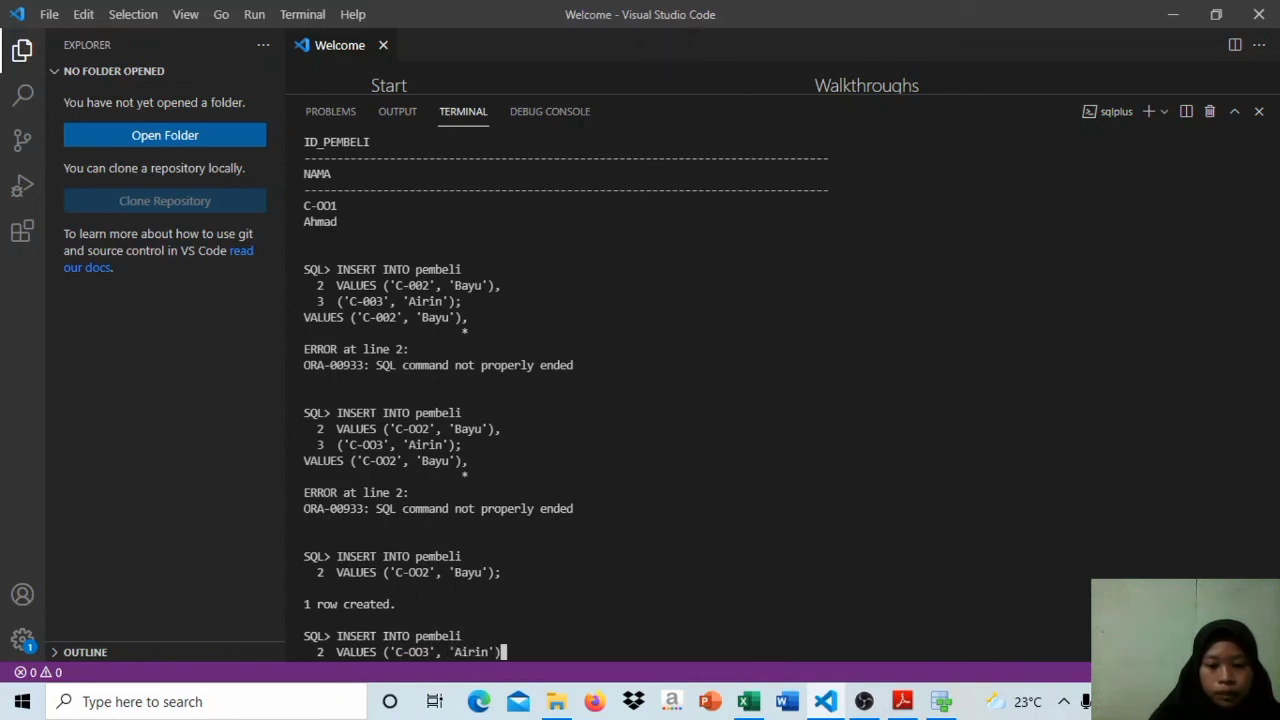
text(;)
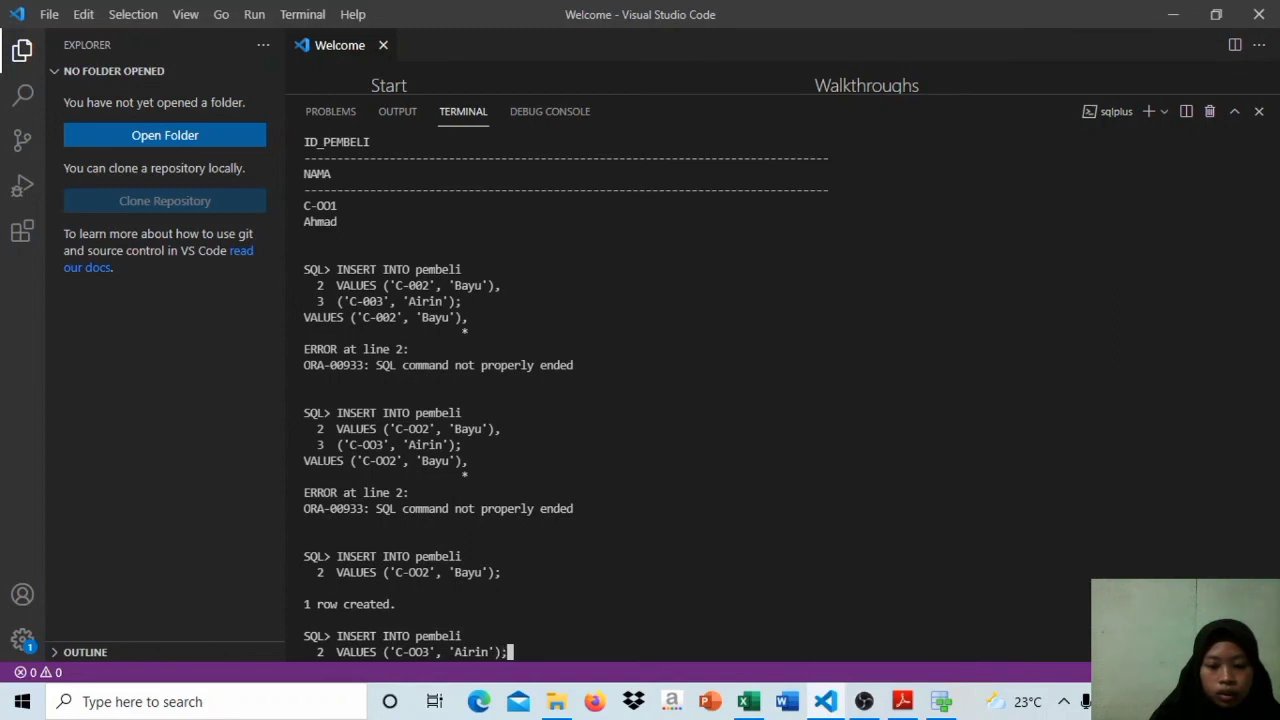
key(Return)
text(sele)
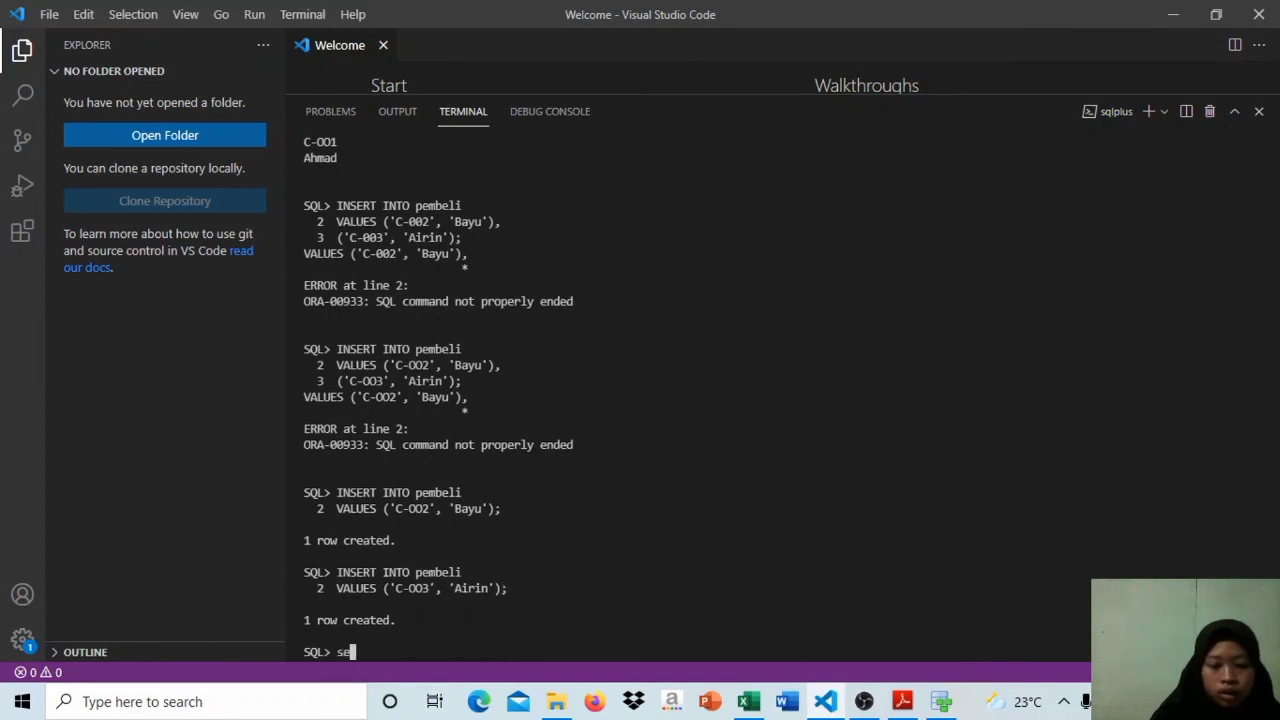
key(BackSpace)
key(BackSpace)
key(BackSpace)
key(BackSpace)
key(Caps_Lock)
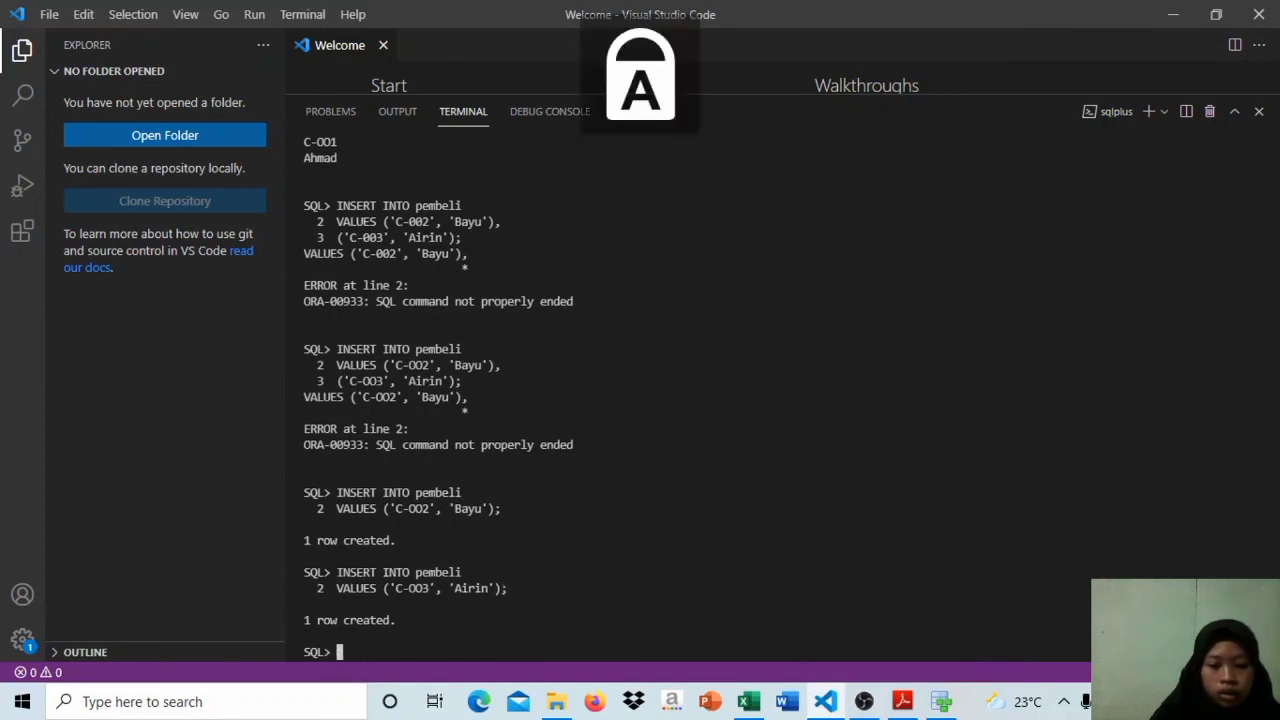
text(SELECT)
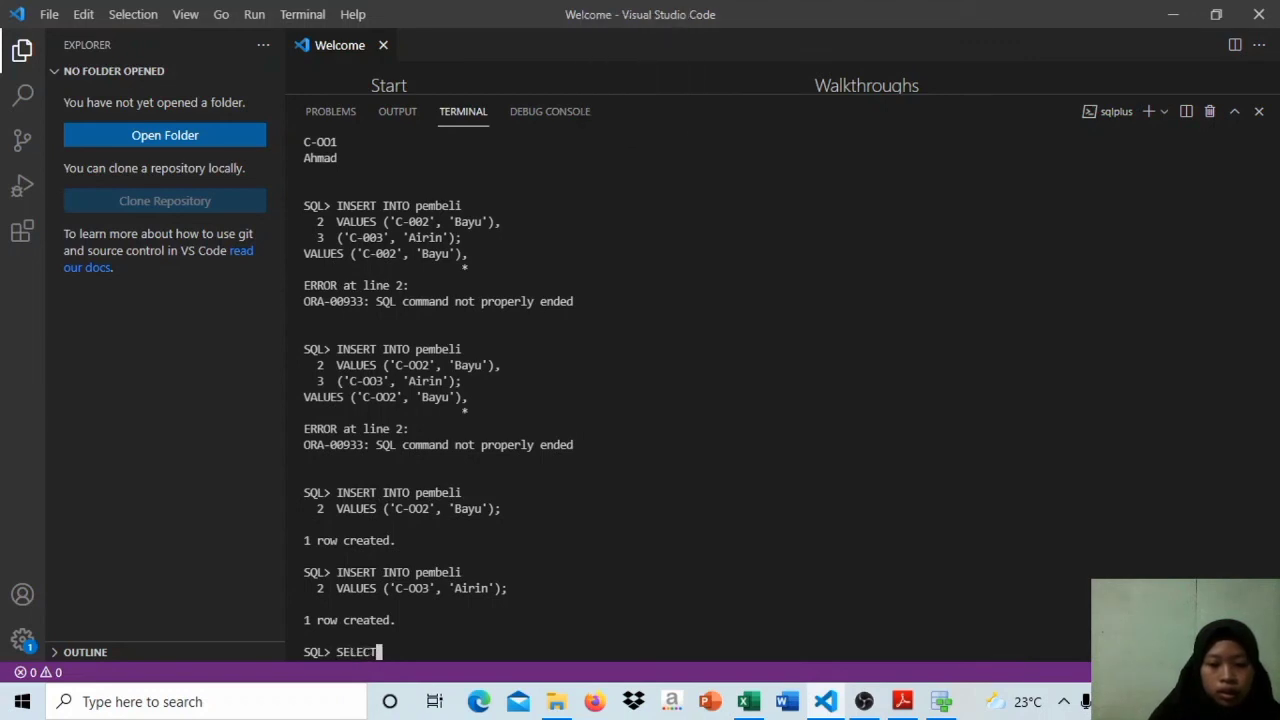
key(Return)
text(*)
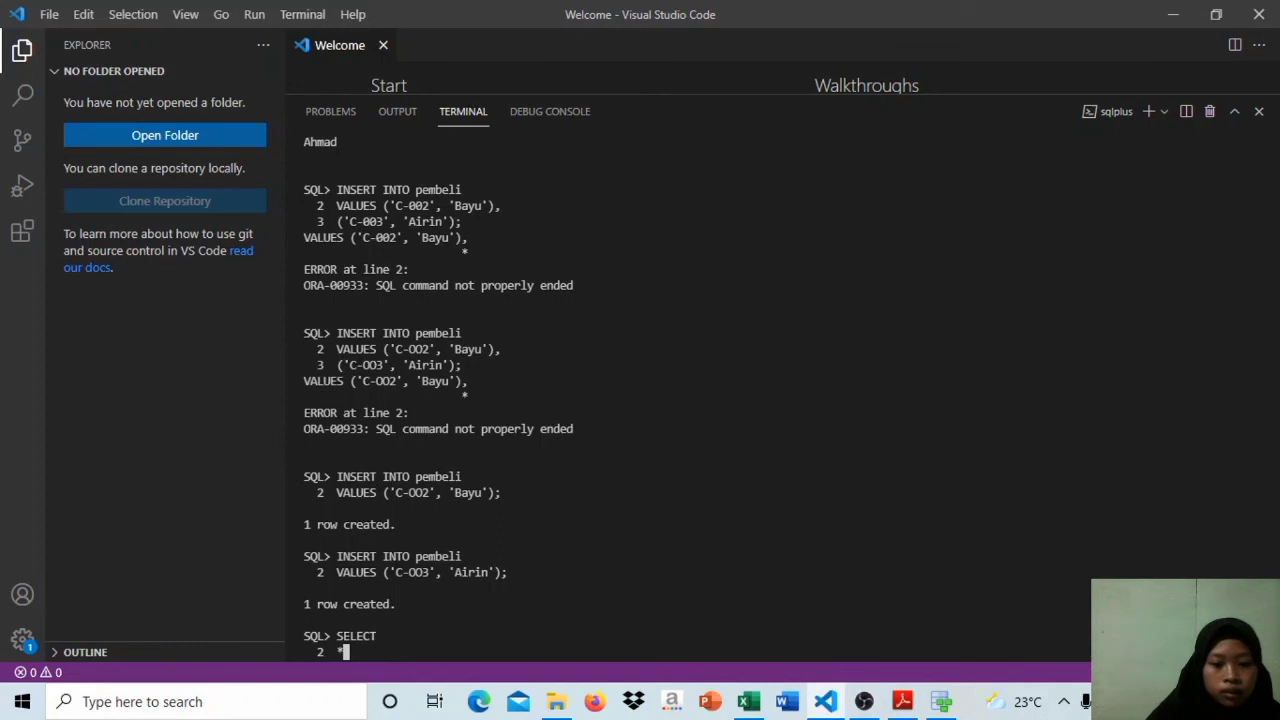
key(BackSpace)
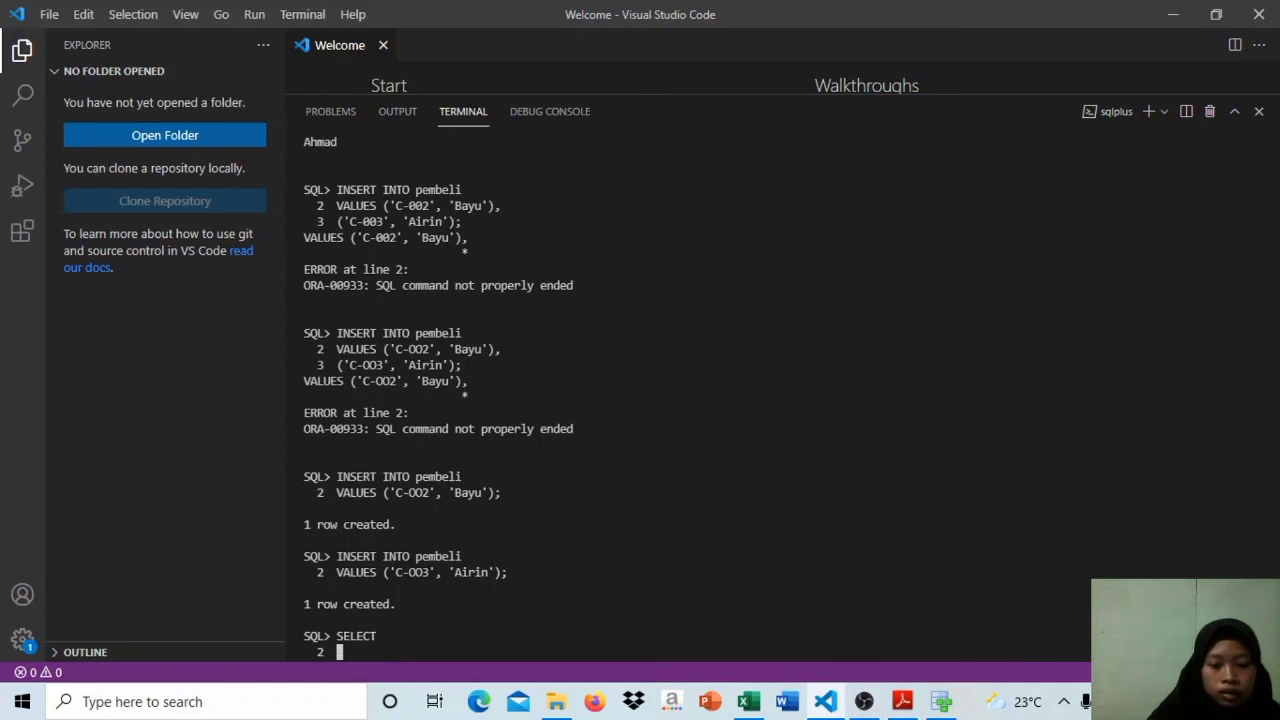
key(Return)
Step: Query all rows of the buyer table with SELECT* FROM pembeli, ending the statement with a semicolon on the second line
text(SE)
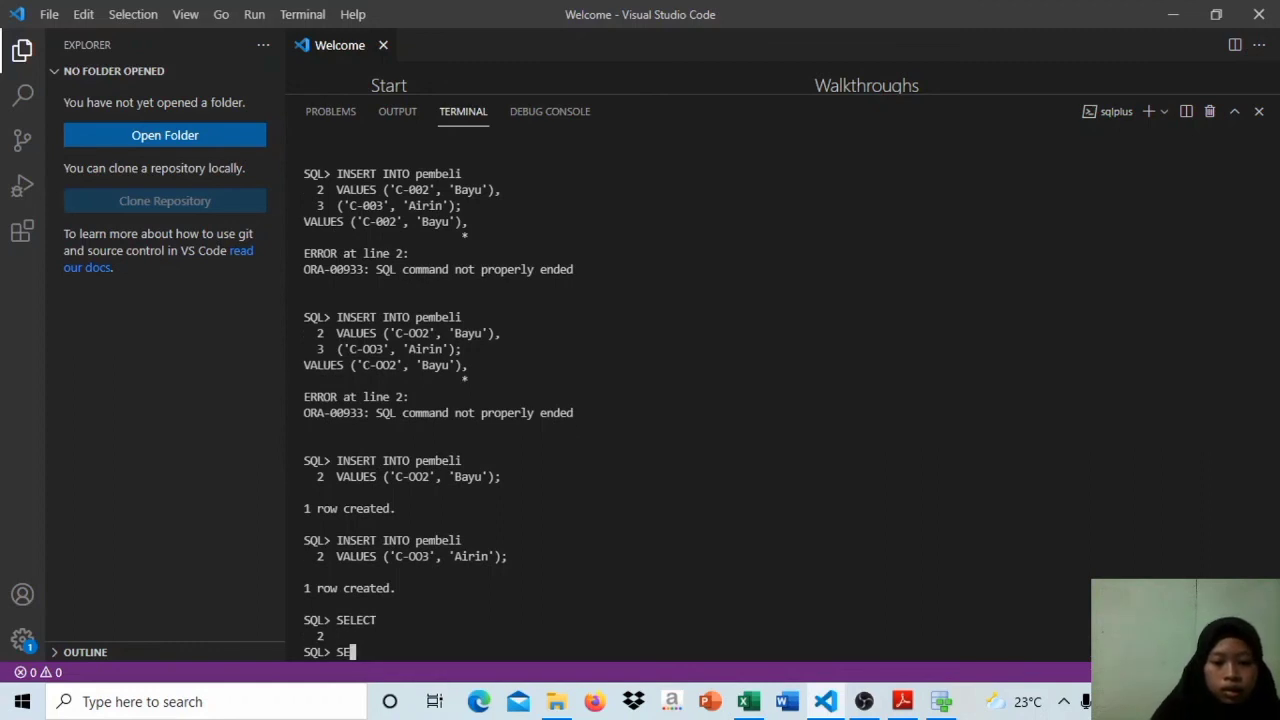
text(LECT)
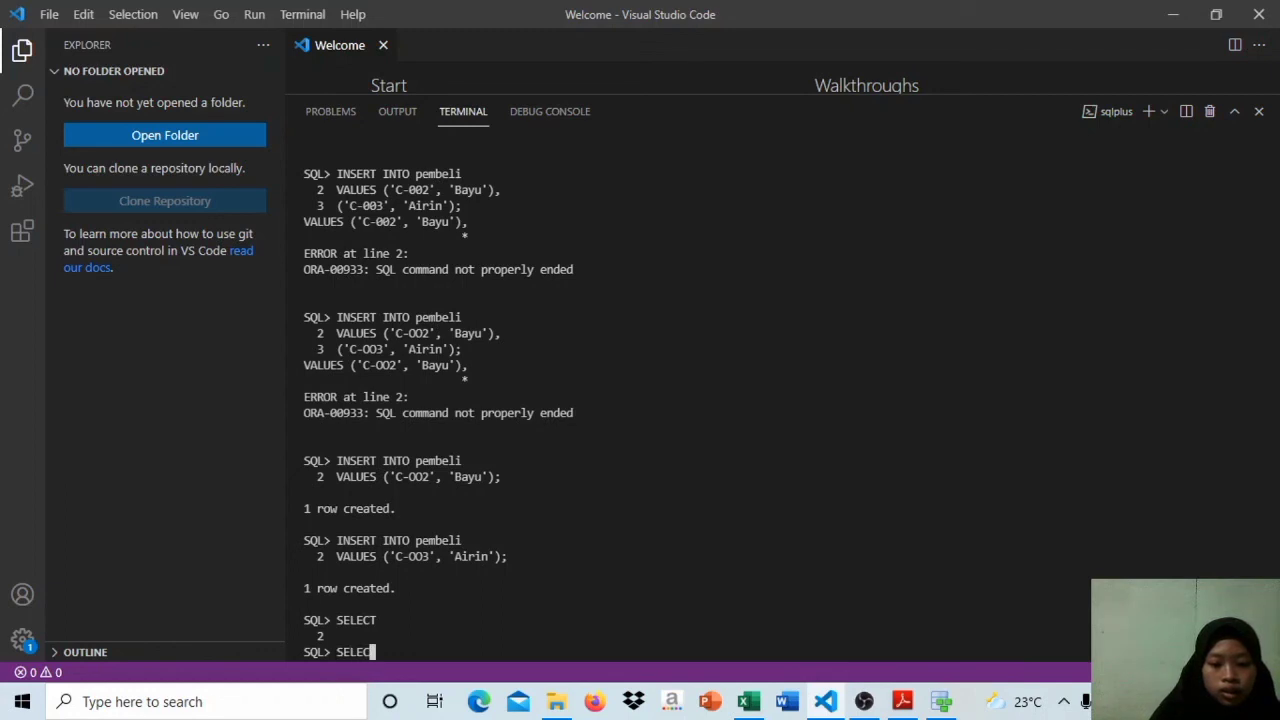
text(*)
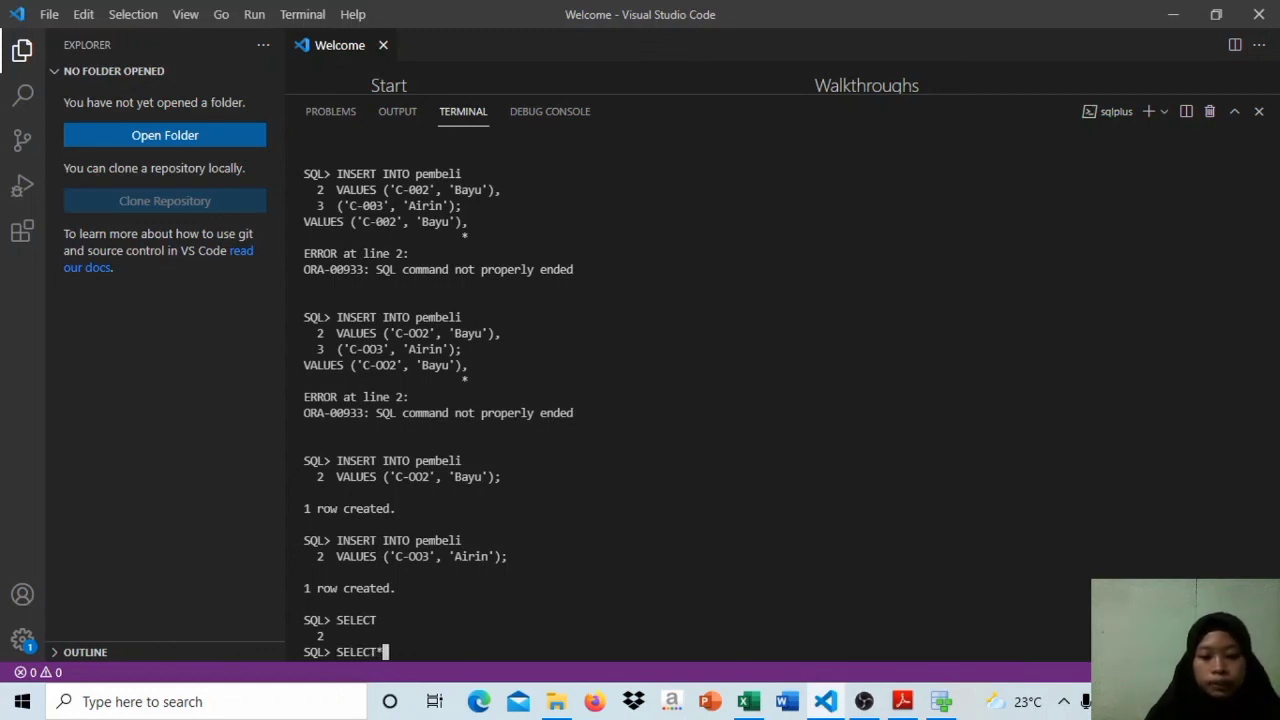
text( FROM)
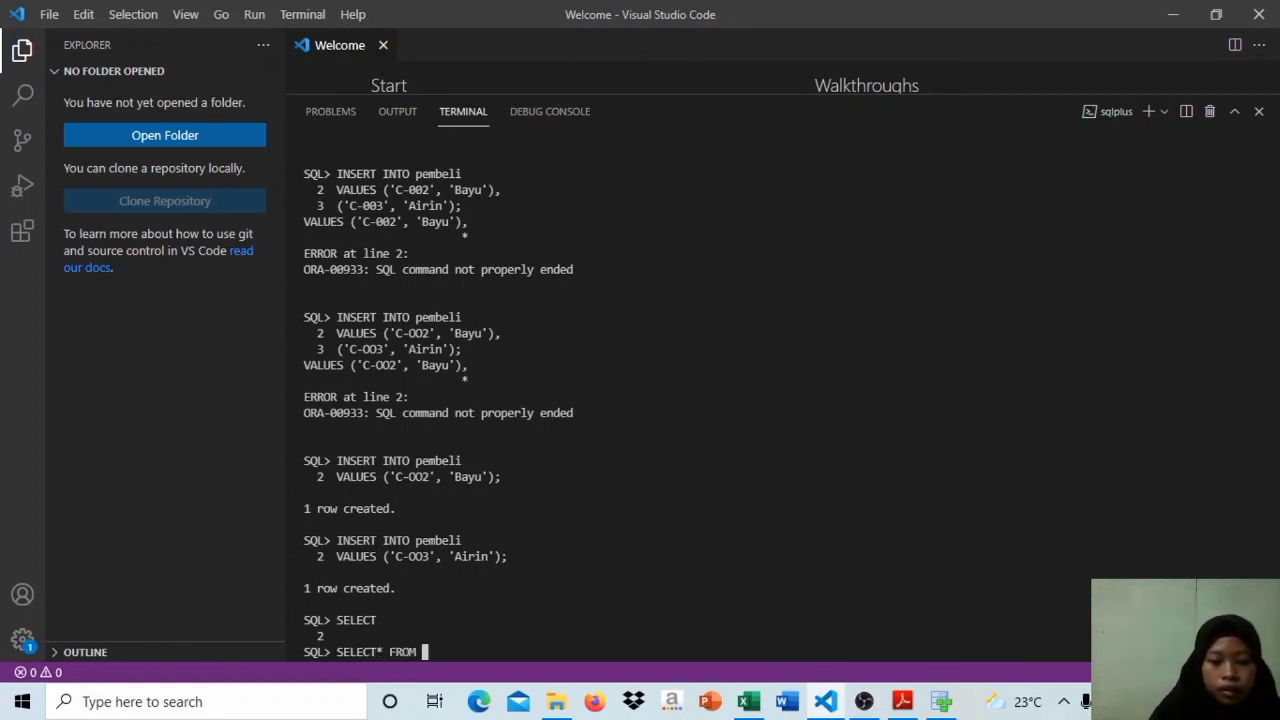
key(Caps_Lock)
text(pembeli;)
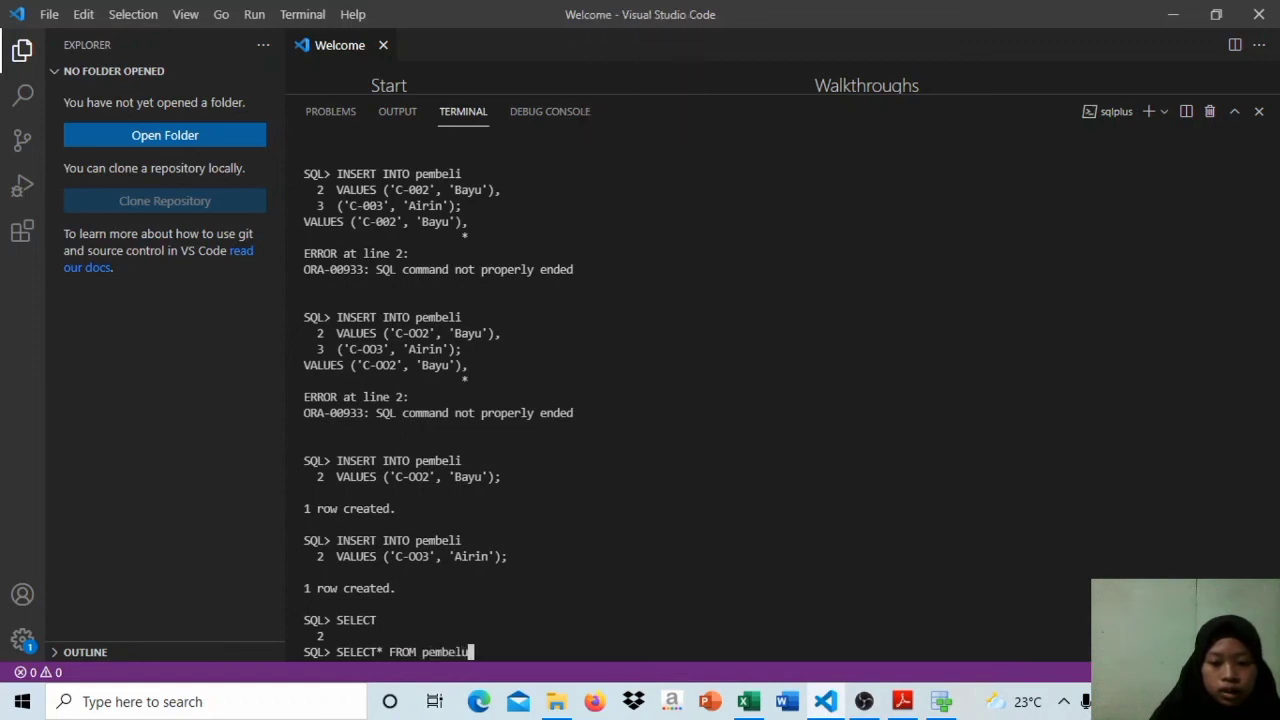
key(Return)
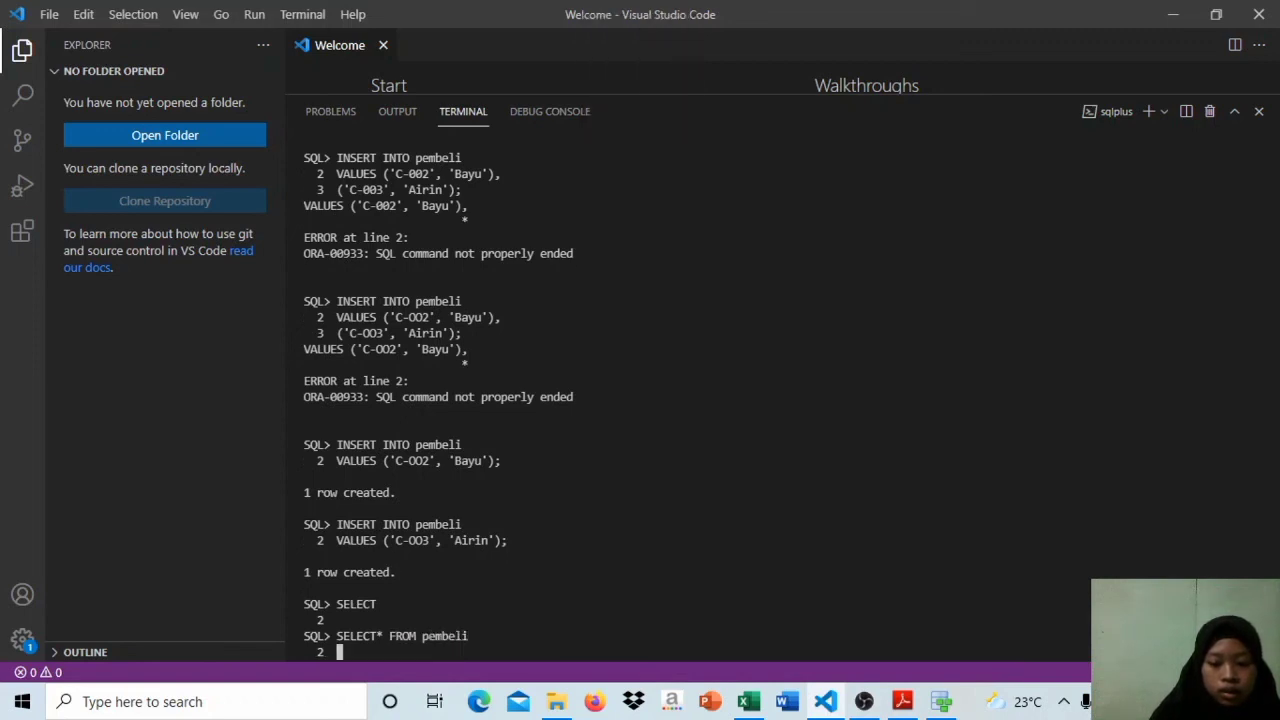
text(;)
key(Return)
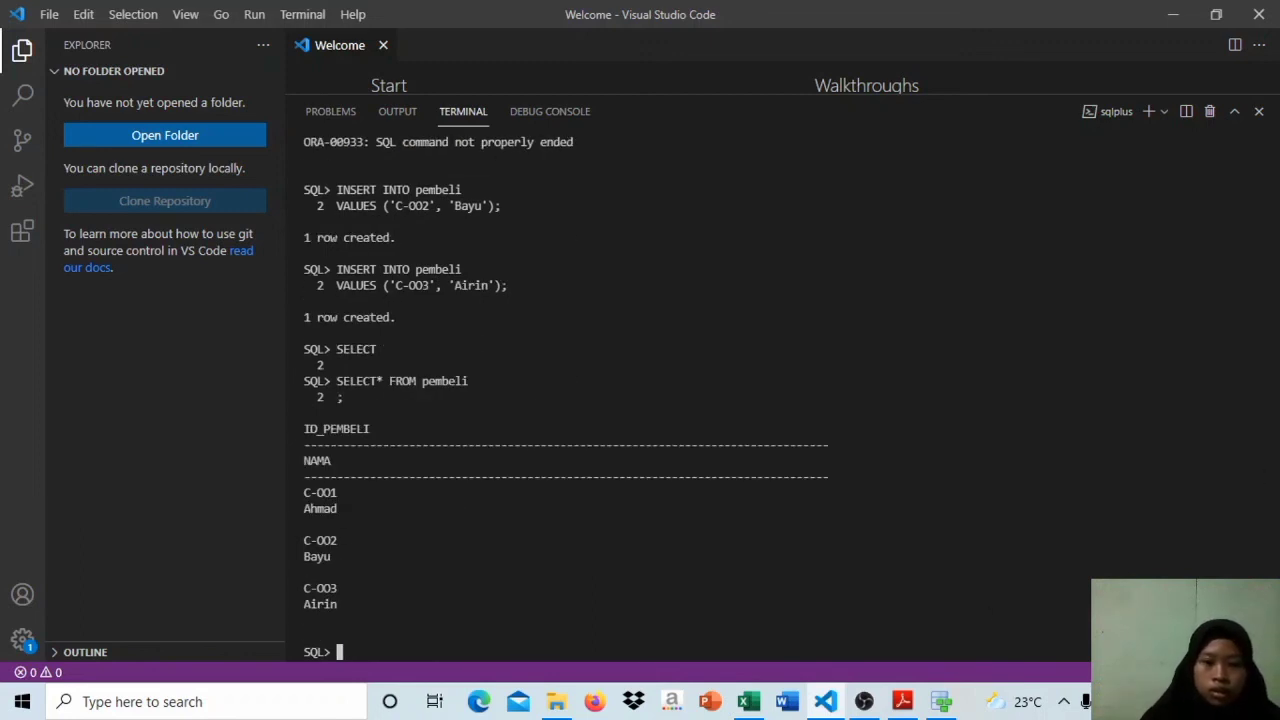
Step: Review the earlier pembeli statements and check the relational model in Oracle SQL Developer Data Modeler, returning to the Visual Studio Code terminal
drag(1275, 608, 1275, 542)
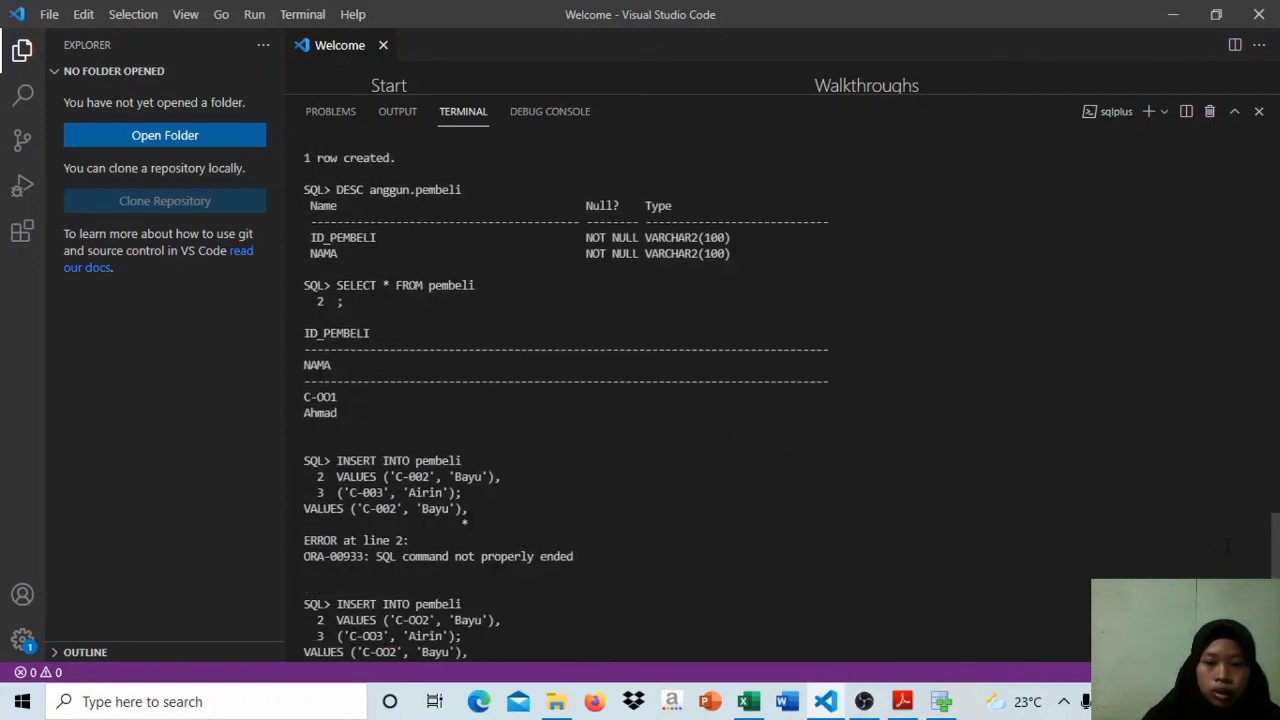
drag(1275, 560, 1275, 628)
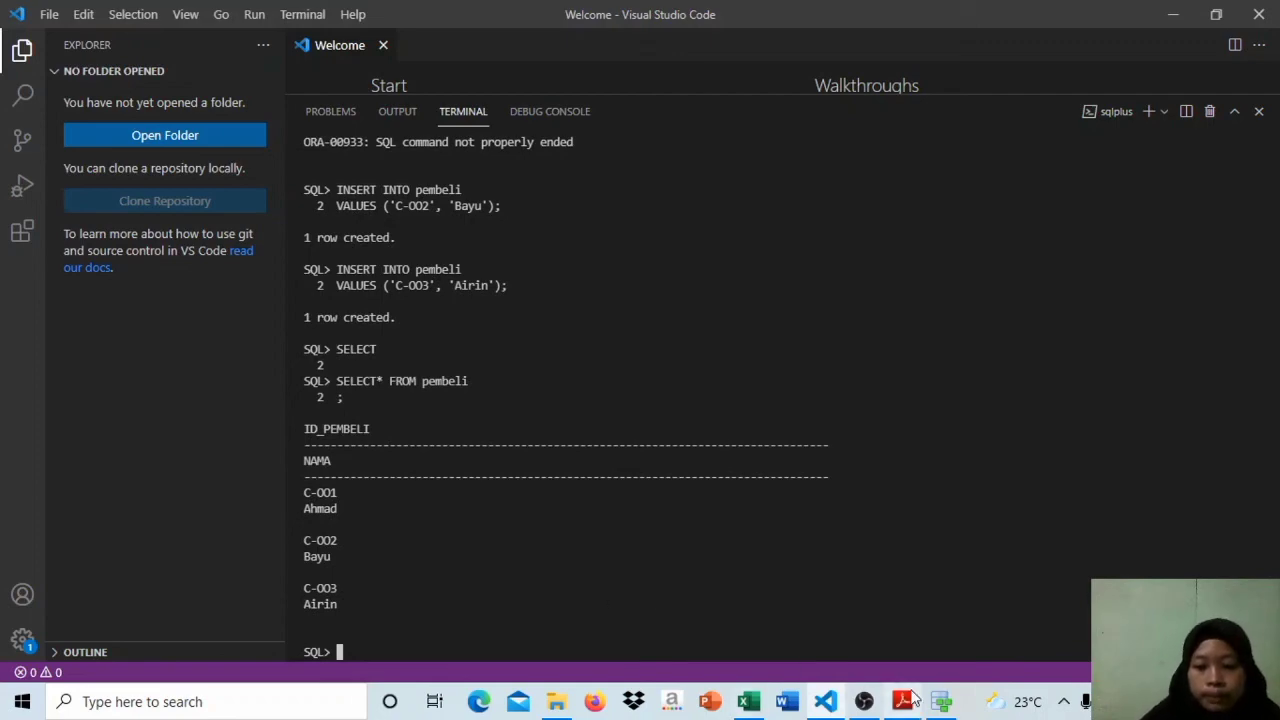
mouse_move(941, 704)
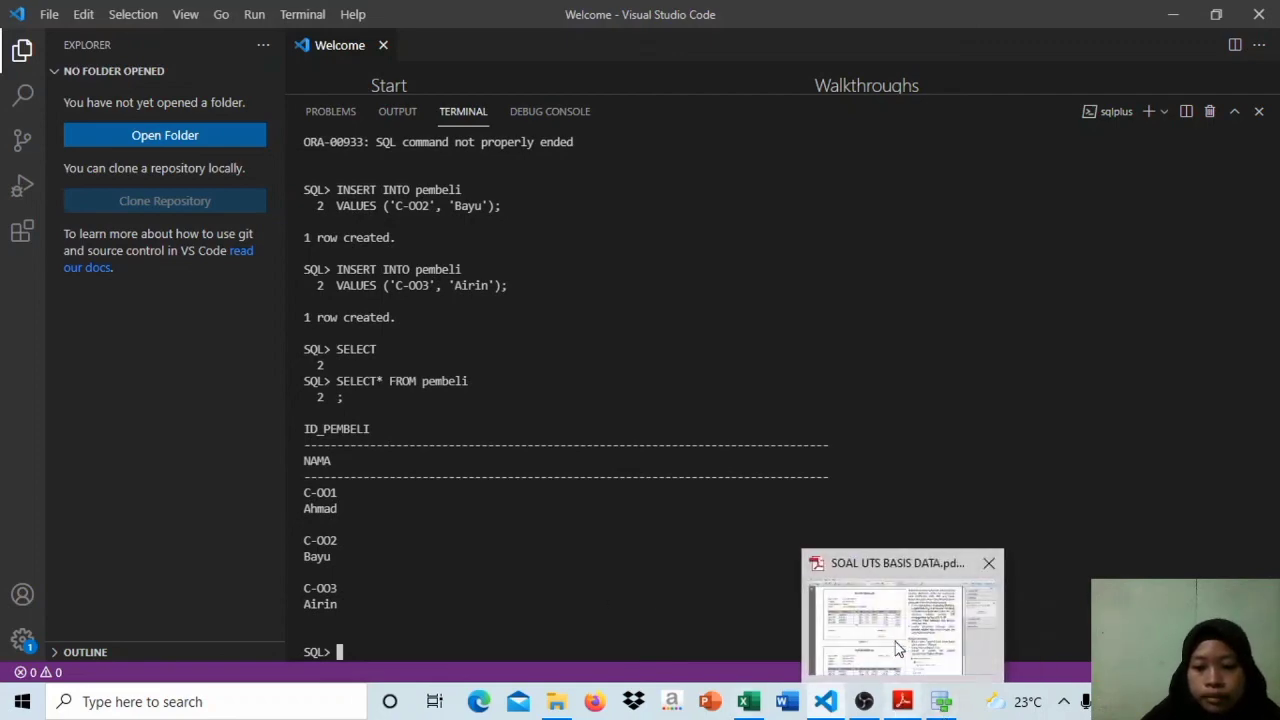
click(902, 701)
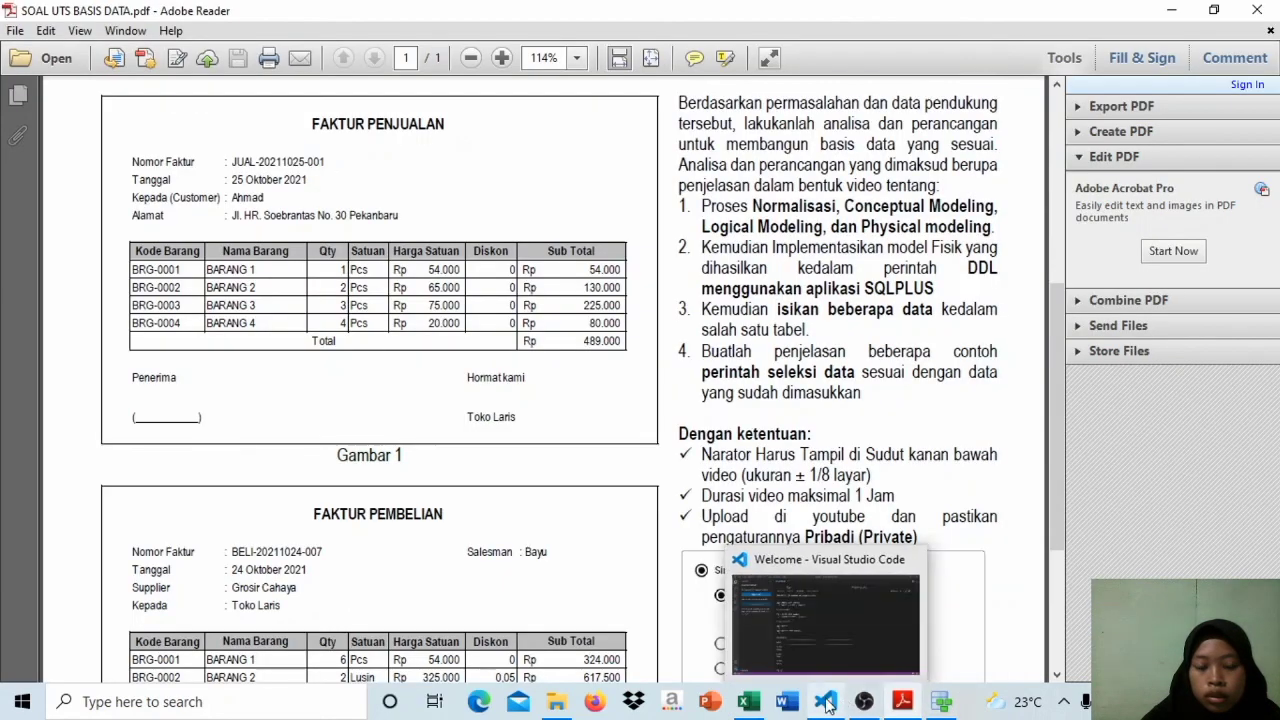
click(826, 704)
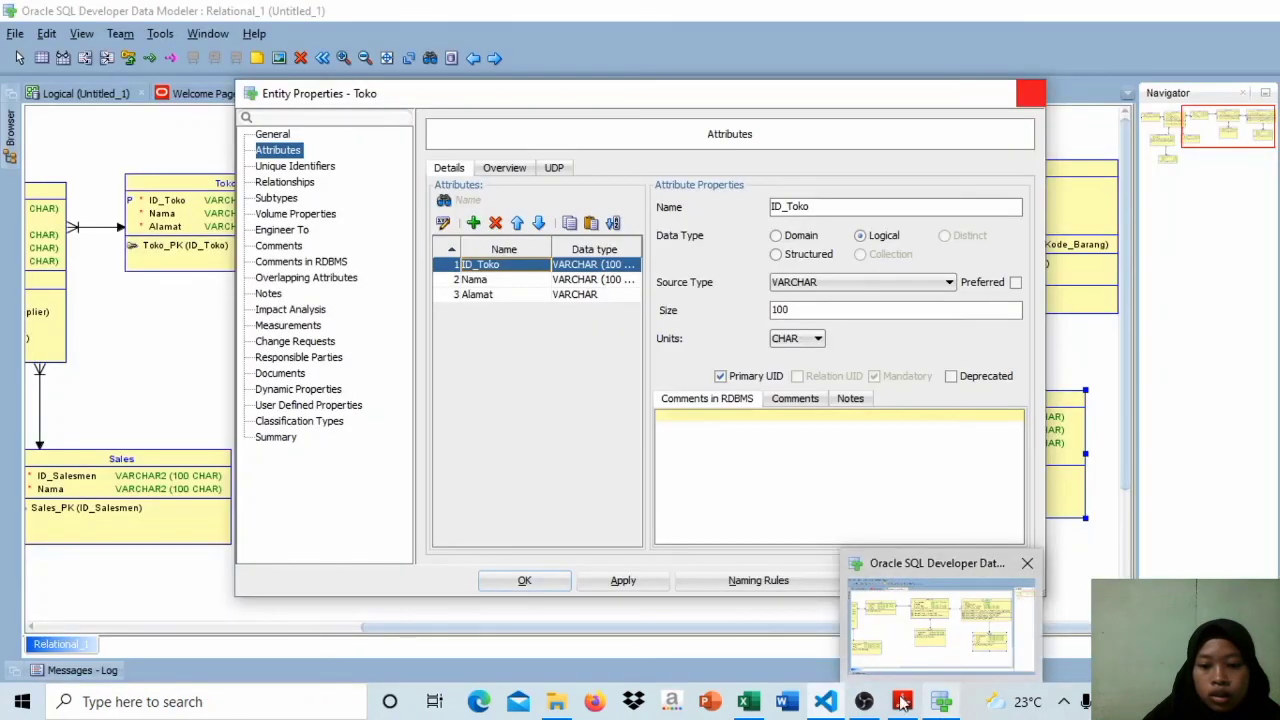
mouse_move(902, 701)
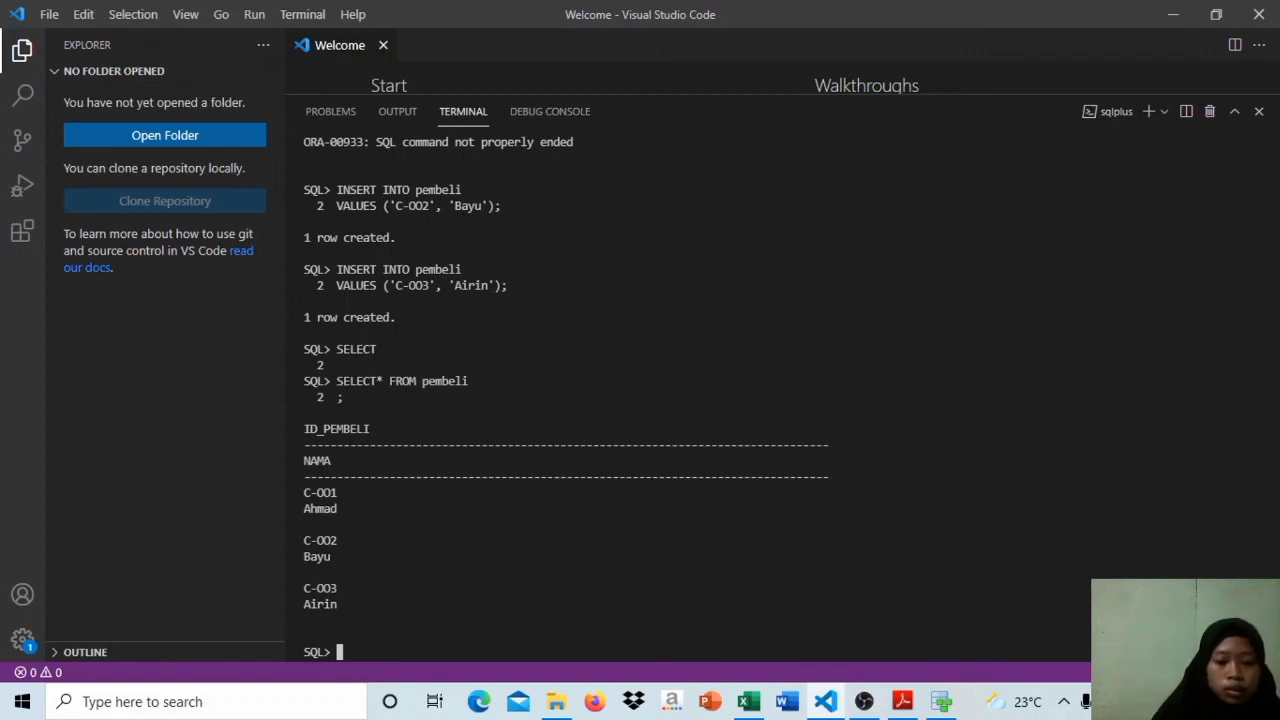
Step: Start a delete statement with DELETE FROM, checking the earlier delete attempt on the toko table for the syntax
key(Caps_Lock)
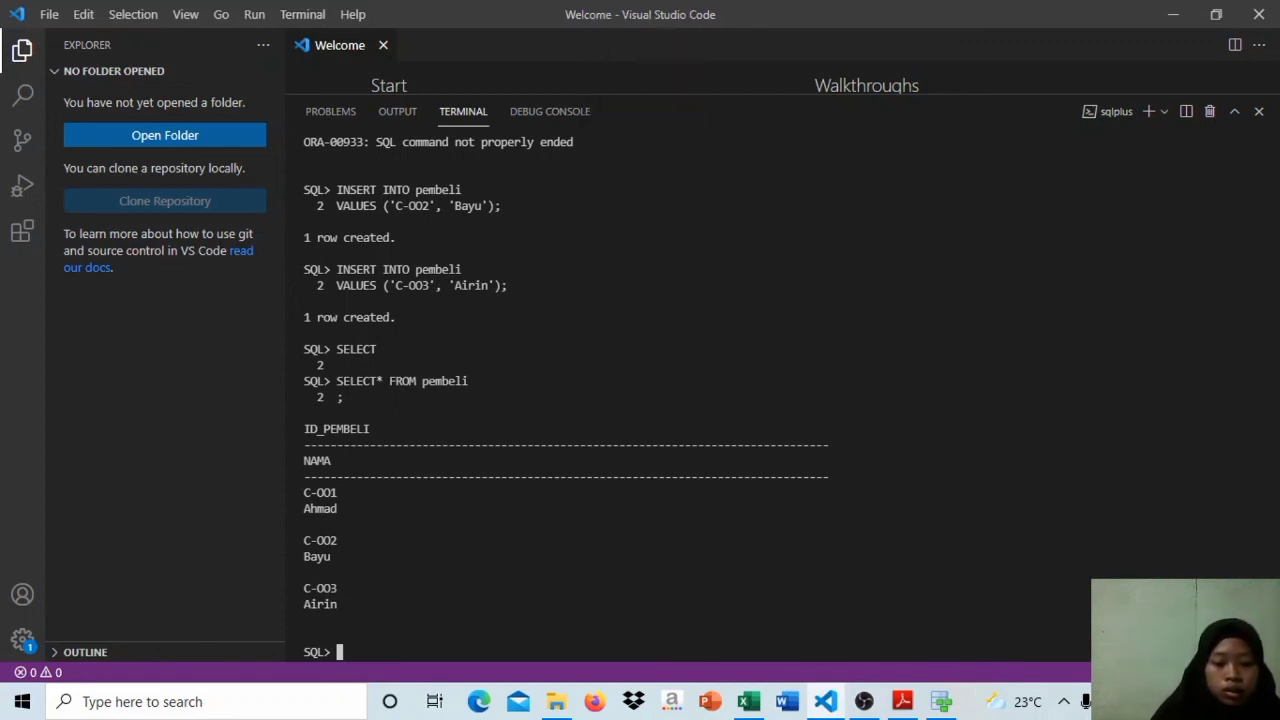
text(DELETE)
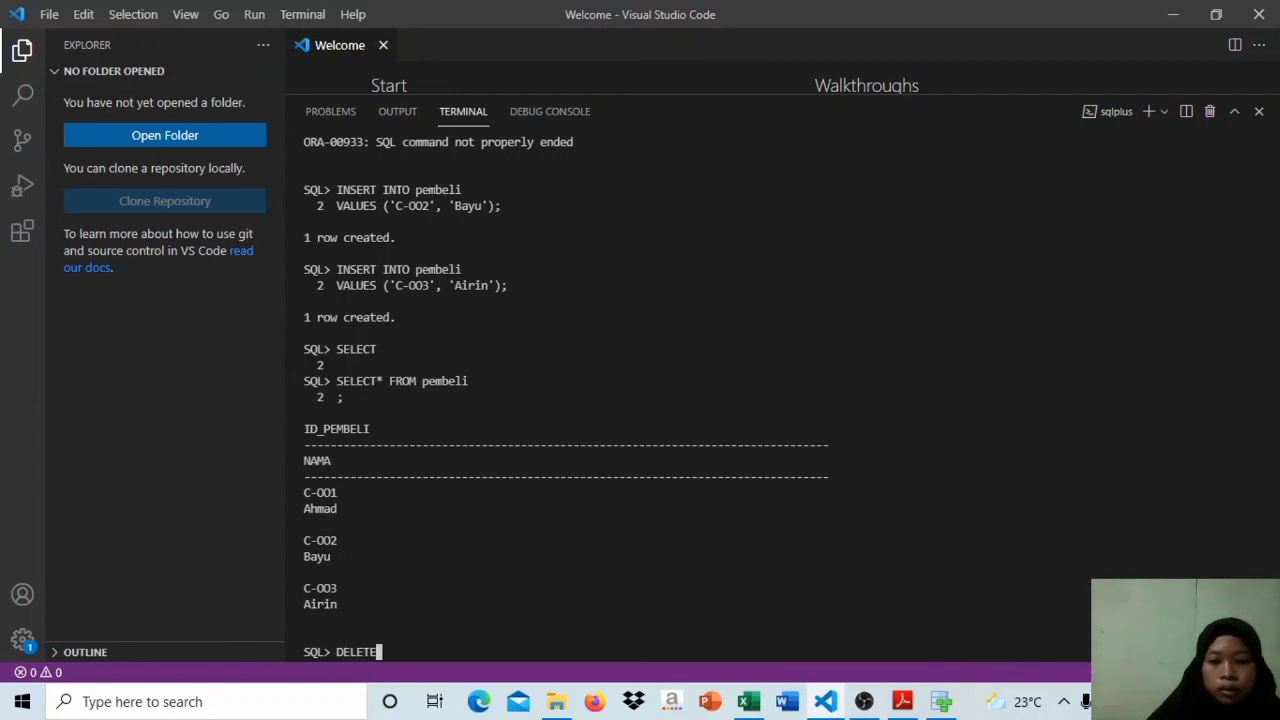
drag(1273, 628, 1275, 349)
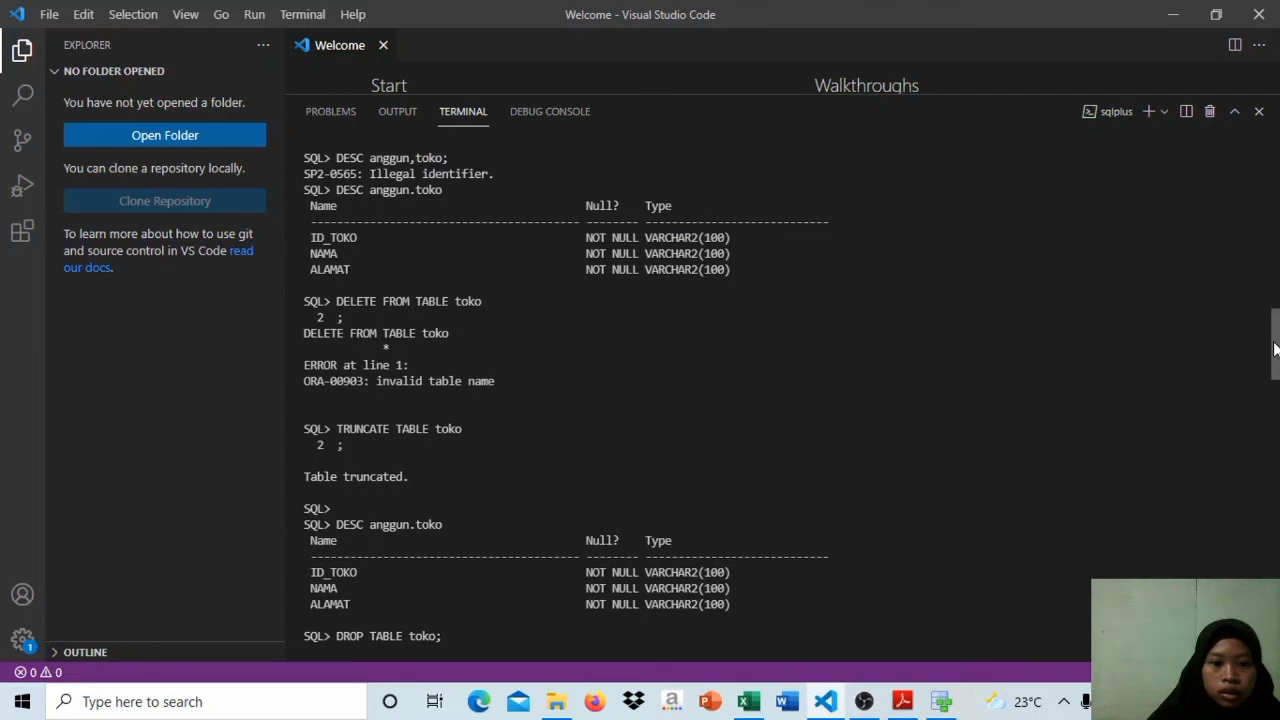
drag(1275, 349, 1275, 628)
text(F)
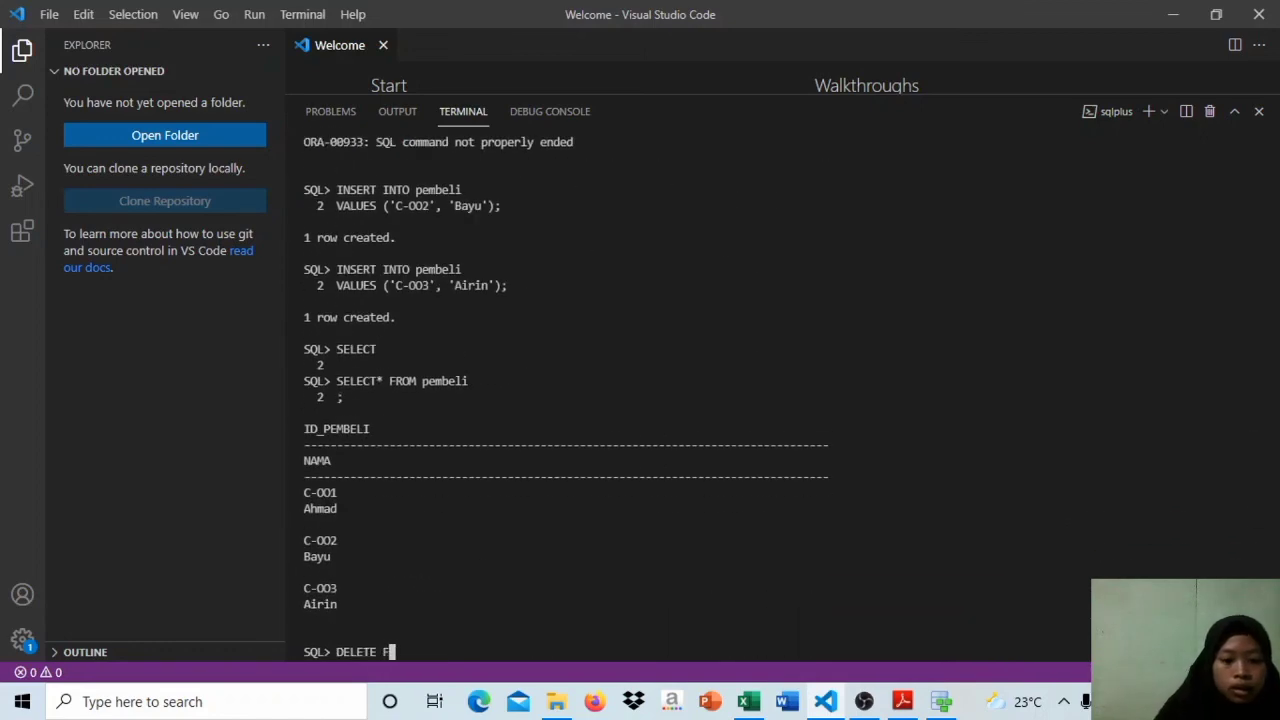
text(RO M)
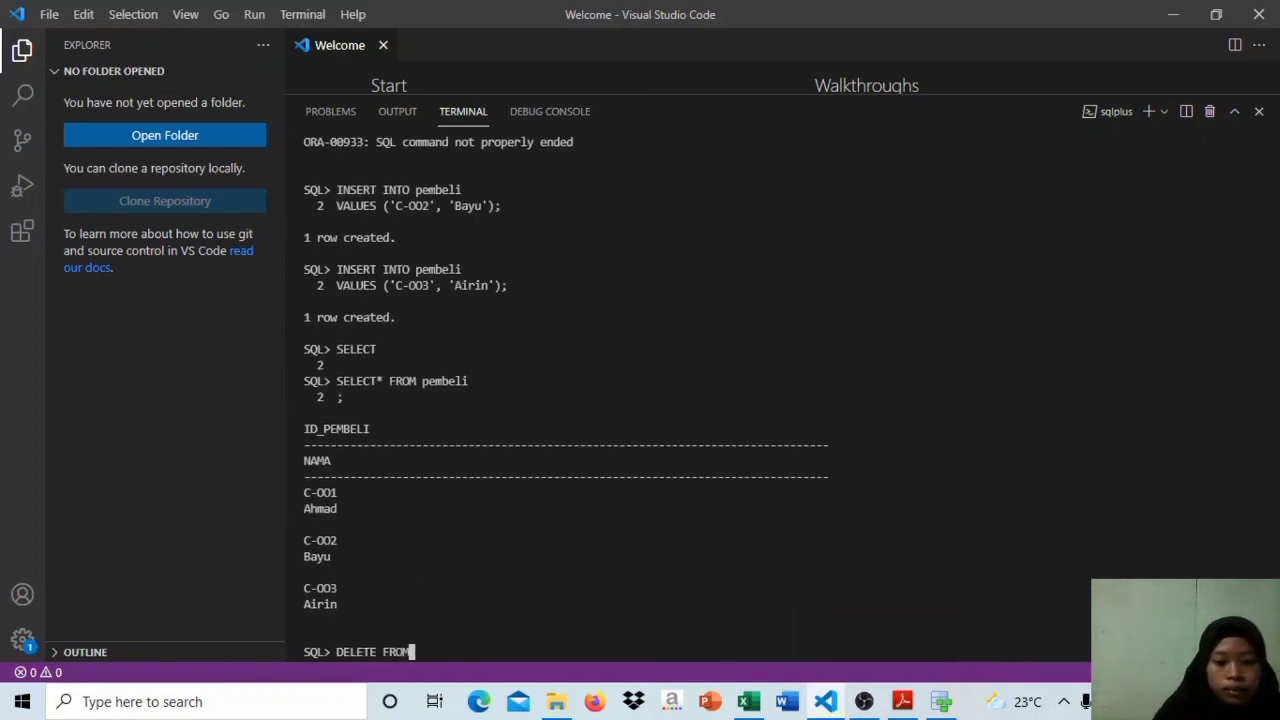
Step: Complete the delete statement with the table name pembeli and a semicolon, and run it to delete all its rows
key(Caps_Lock)
text(pe)
text(mbe)
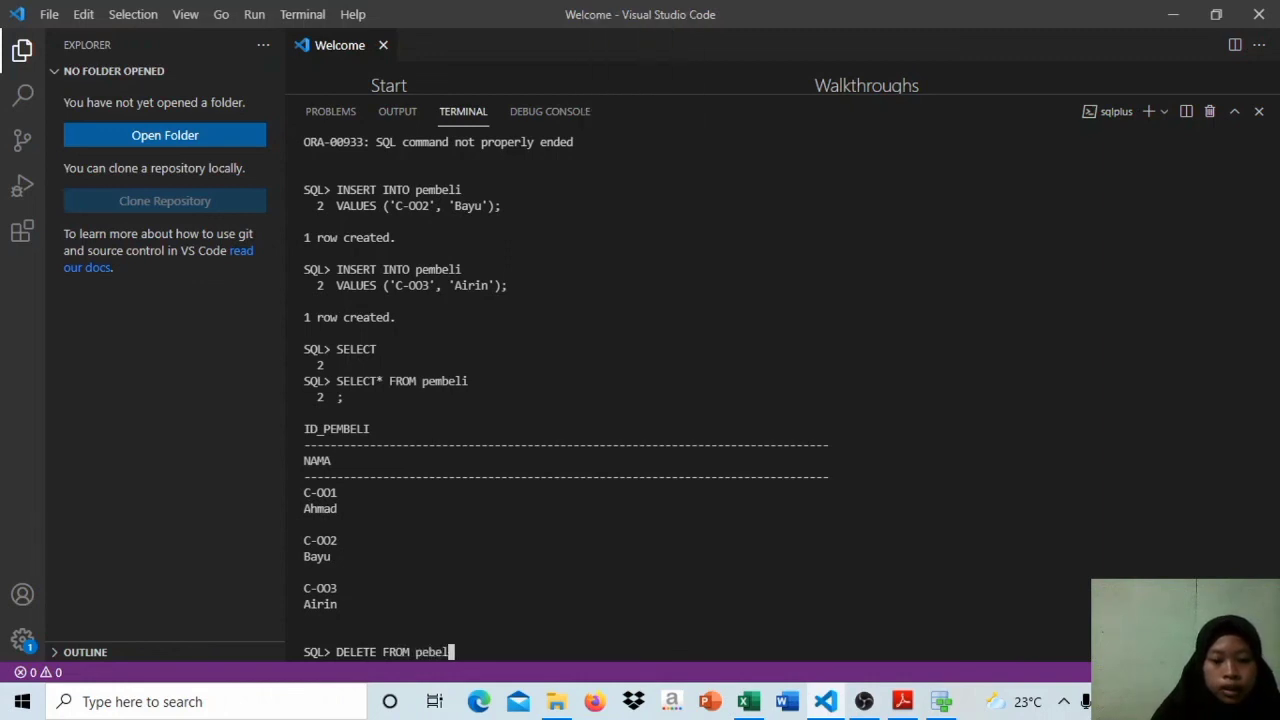
key(BackSpace)
key(BackSpace)
key(BackSpace)
text(mbelu)
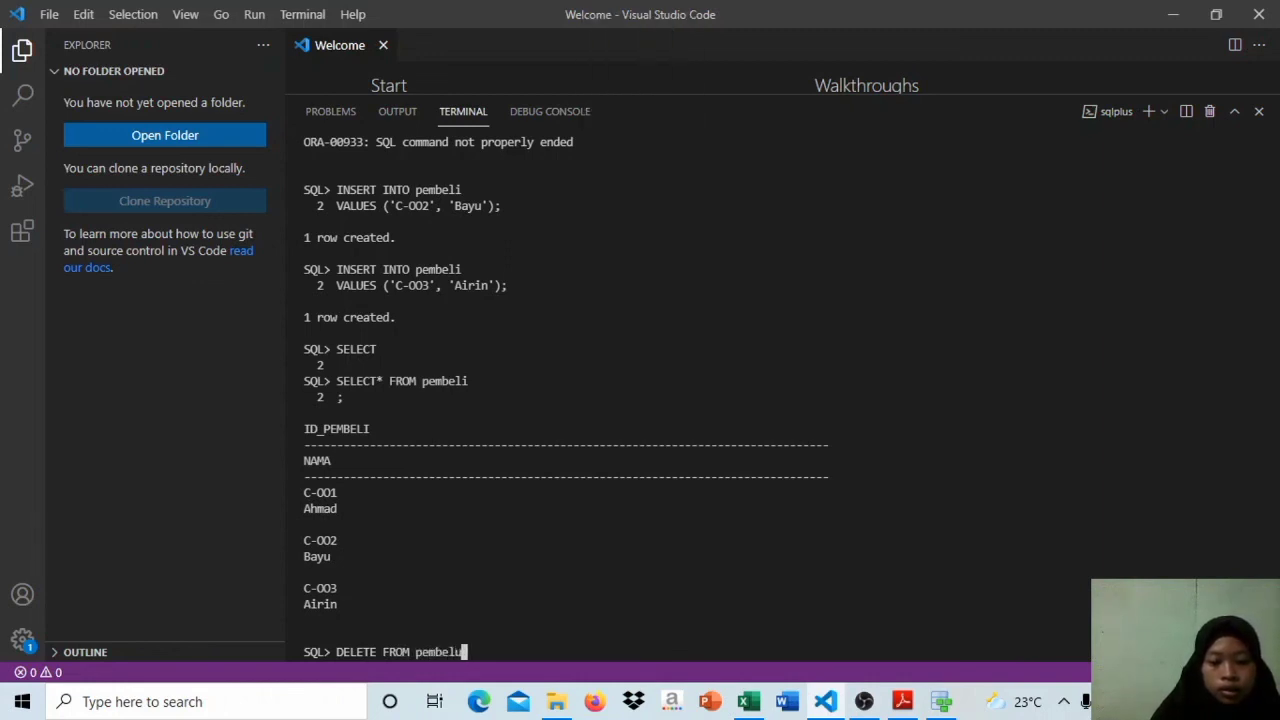
key(BackSpace)
text(i;)
key(Return)
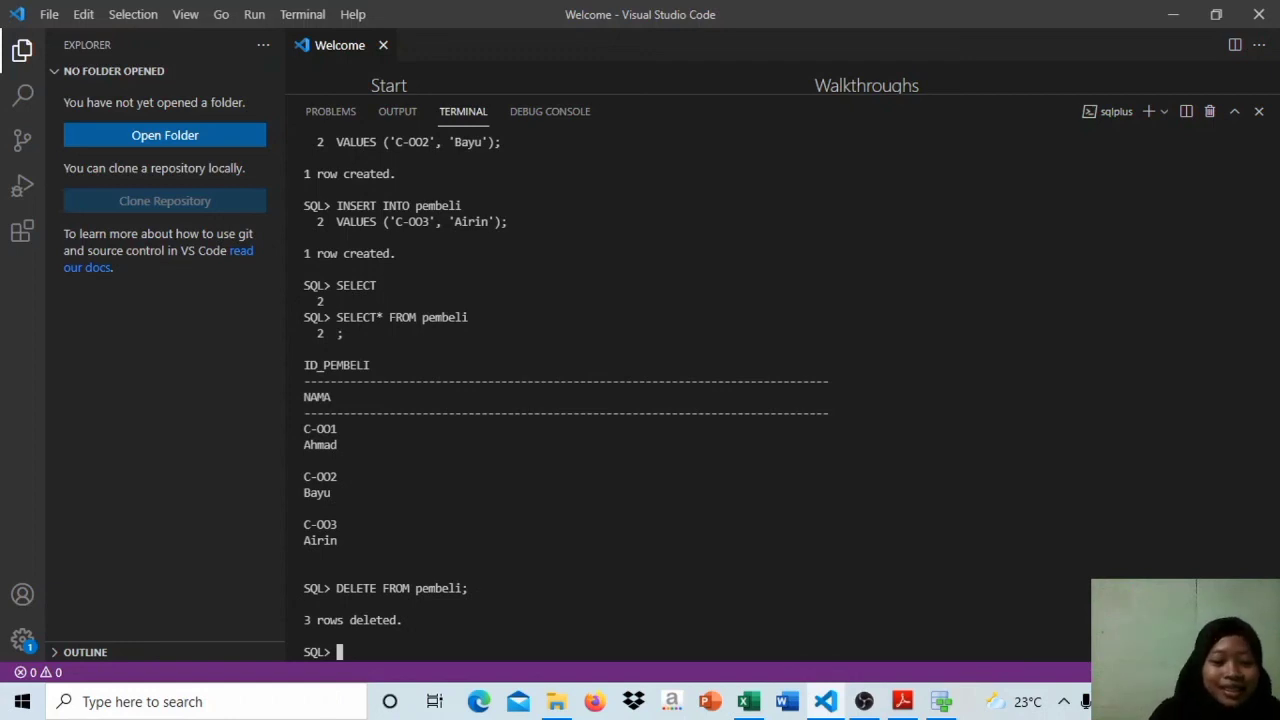
Step: Run DESC on the pembeli table, prefixed with its schema name, and highlight the buyer rows in the earlier query output
text(s)
key(BackSpace)
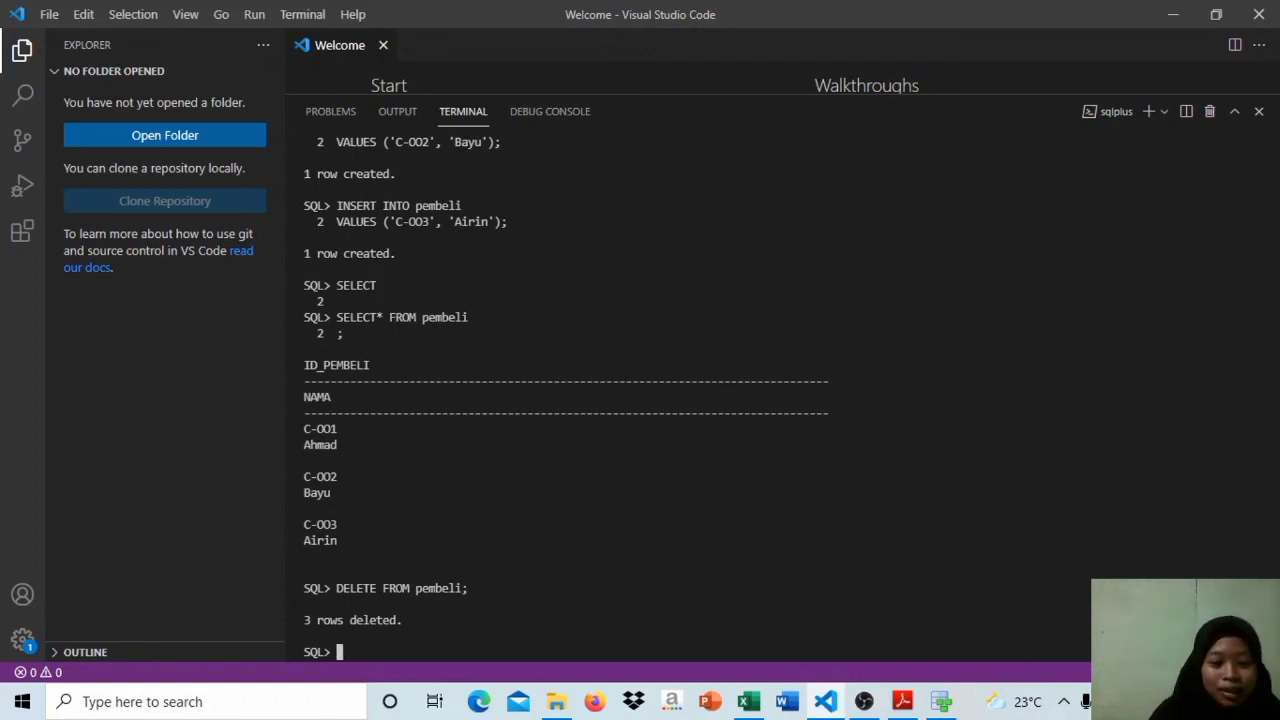
key(Caps_Lock)
text(DES)
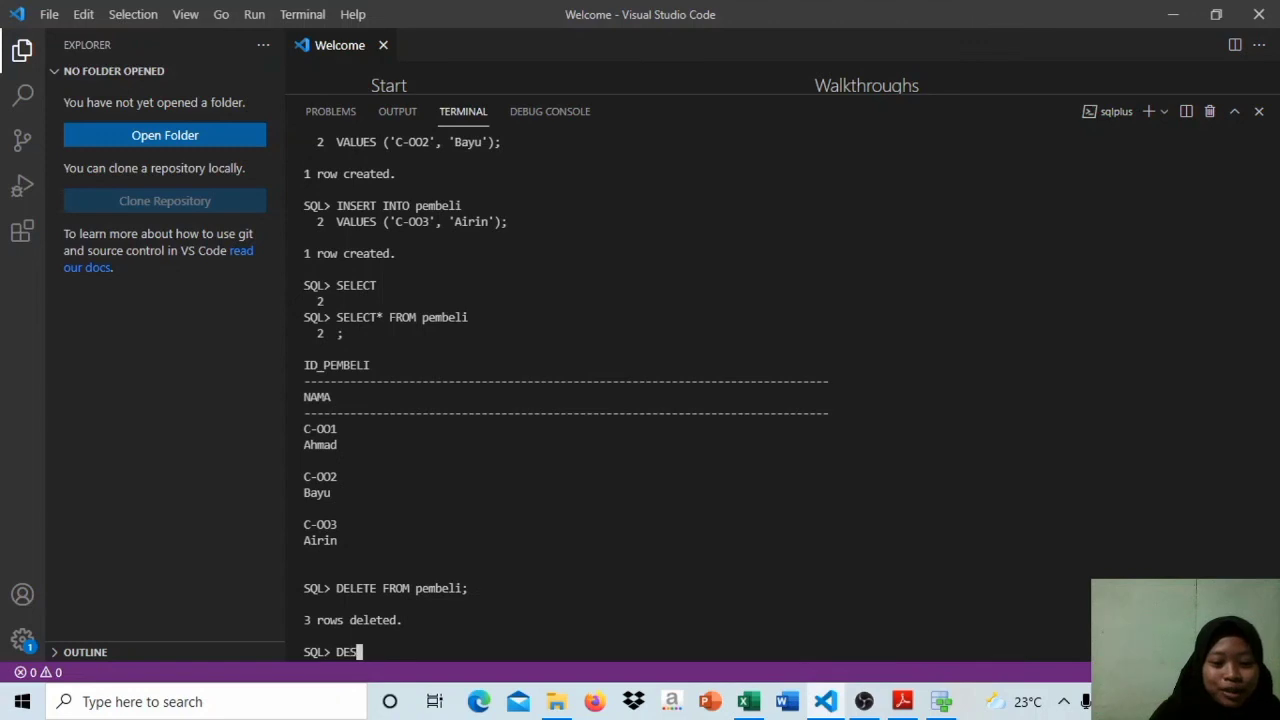
text(C)
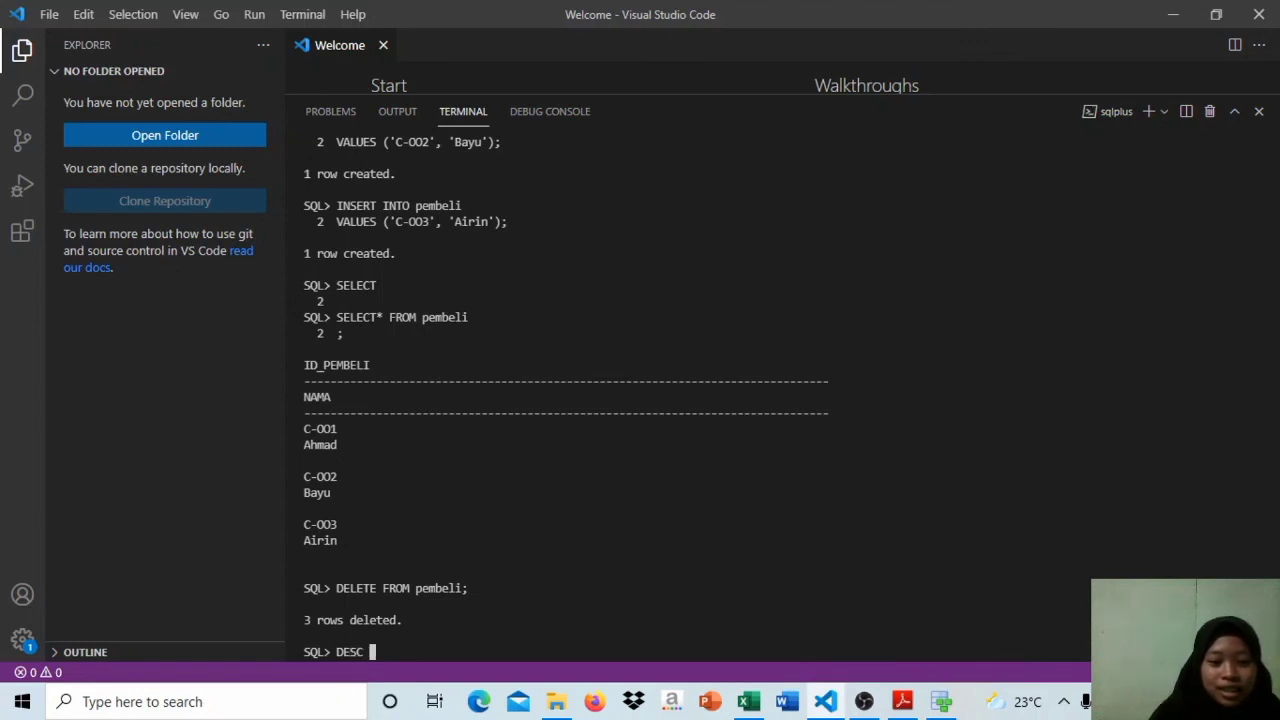
key(Caps_Lock)
text(a)
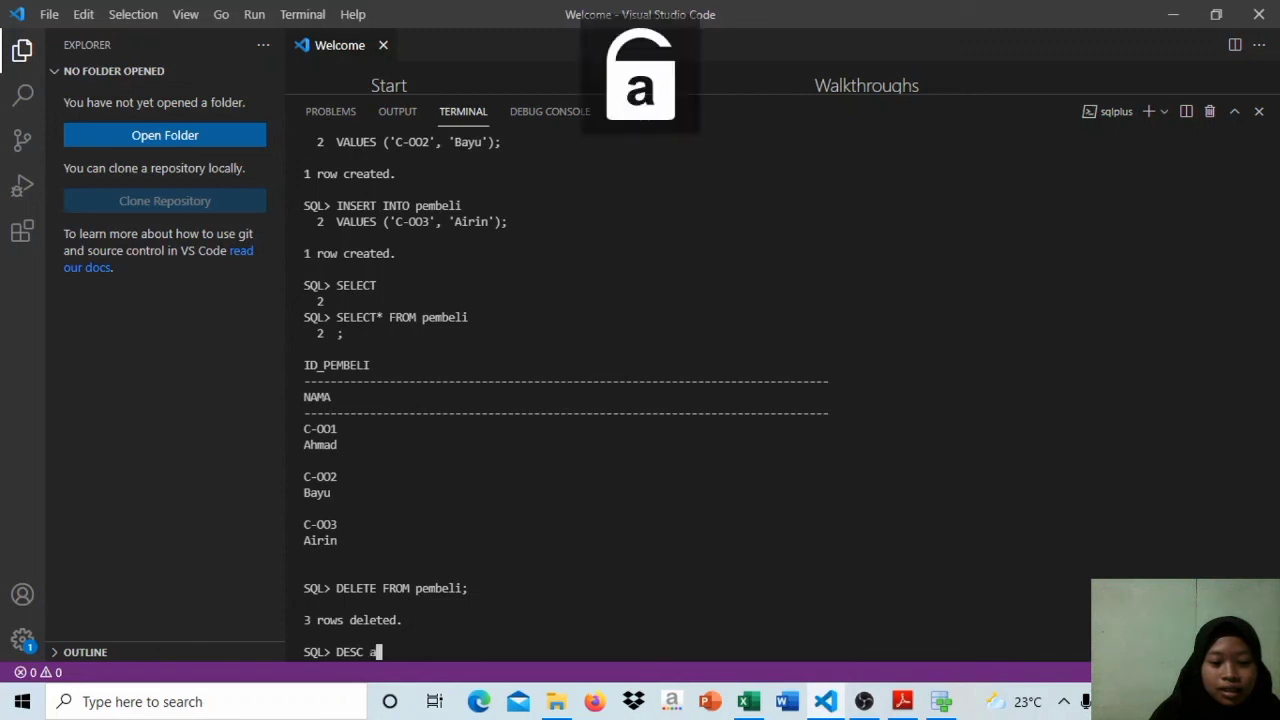
text(nggun.)
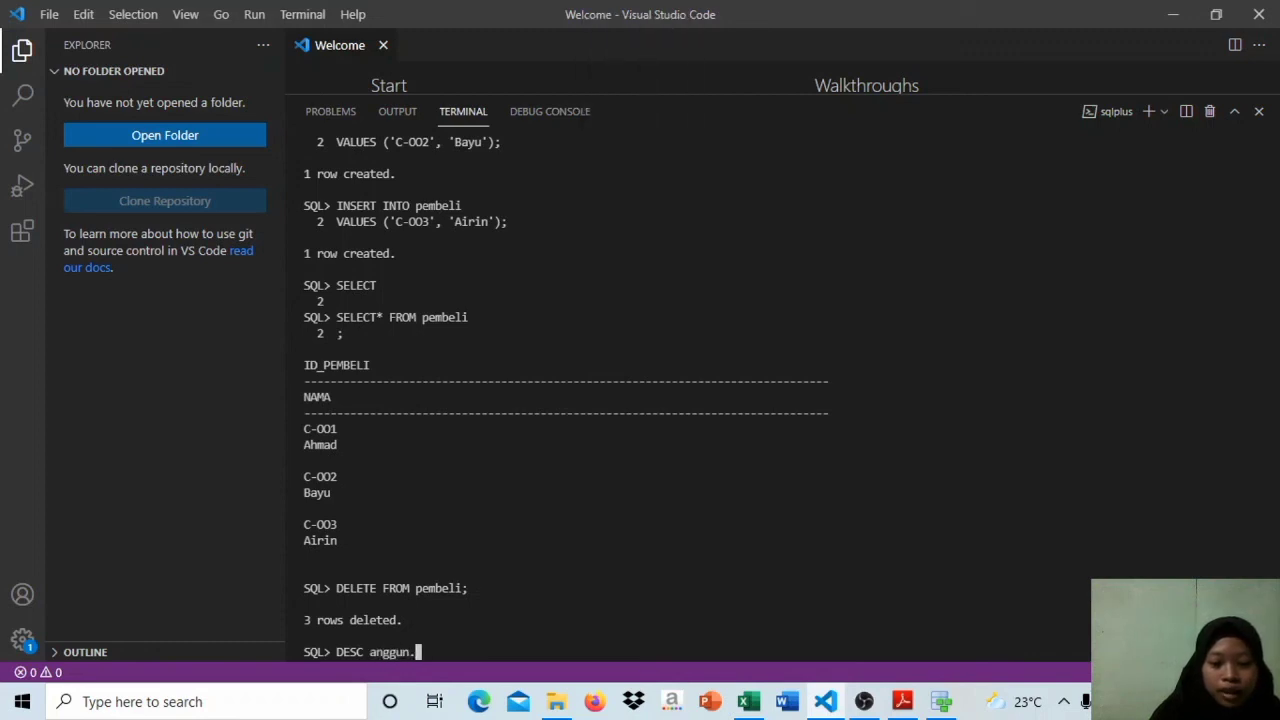
text(pembeli)
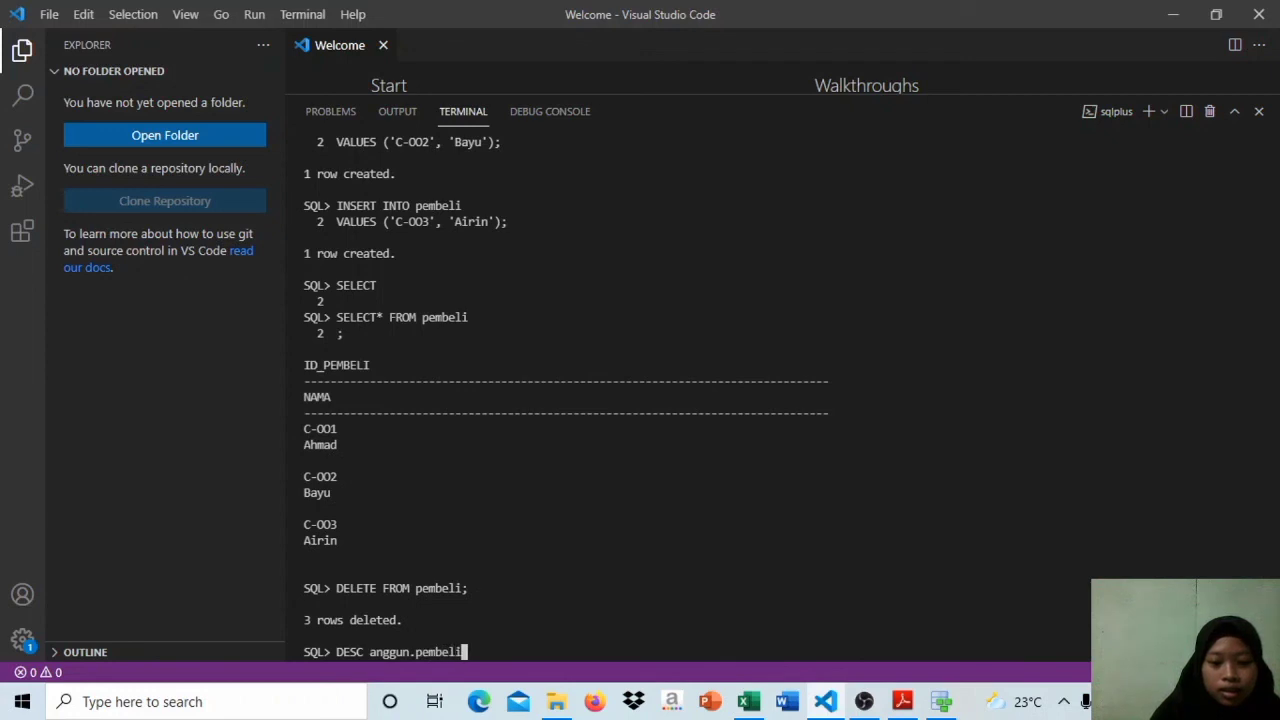
key(Return)
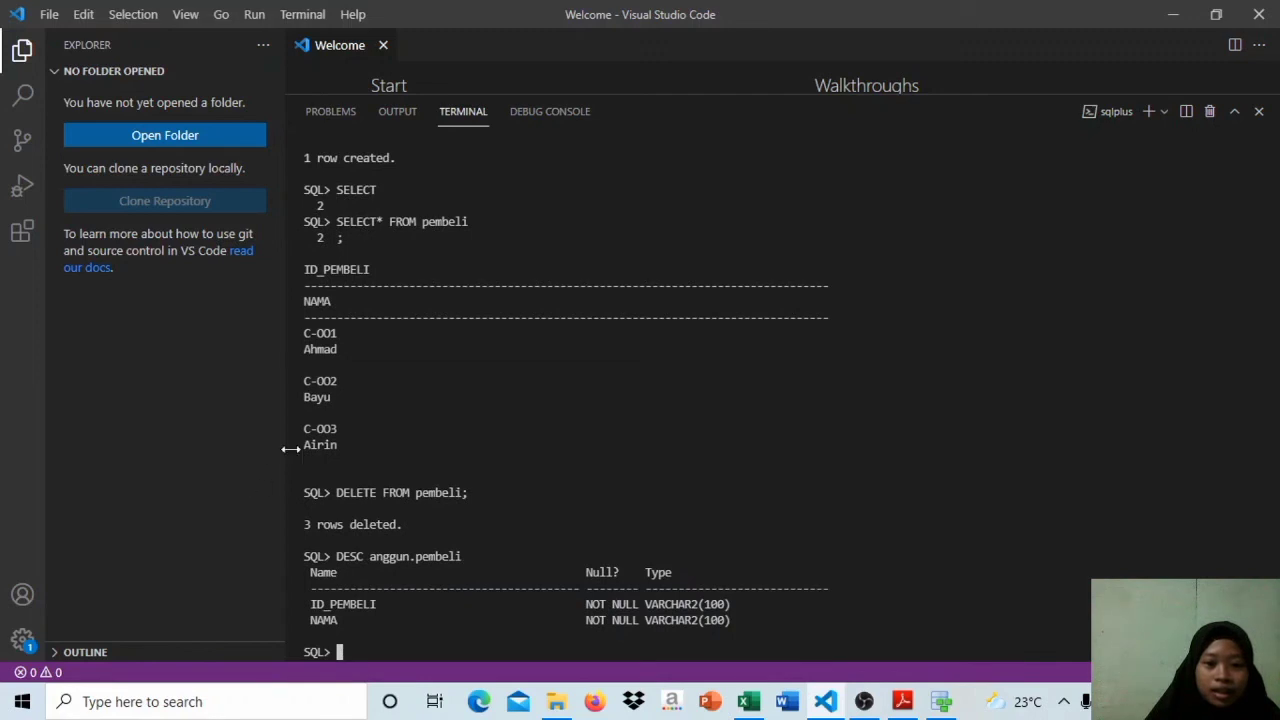
drag(350, 446, 289, 335)
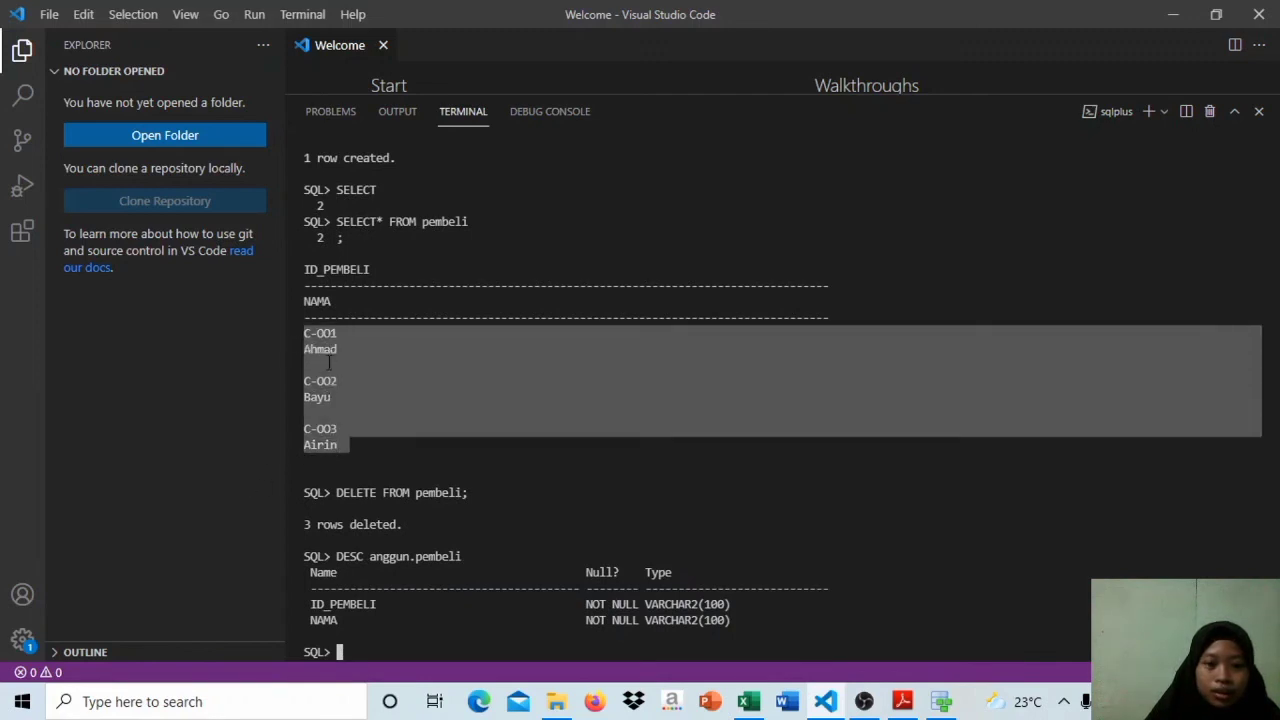